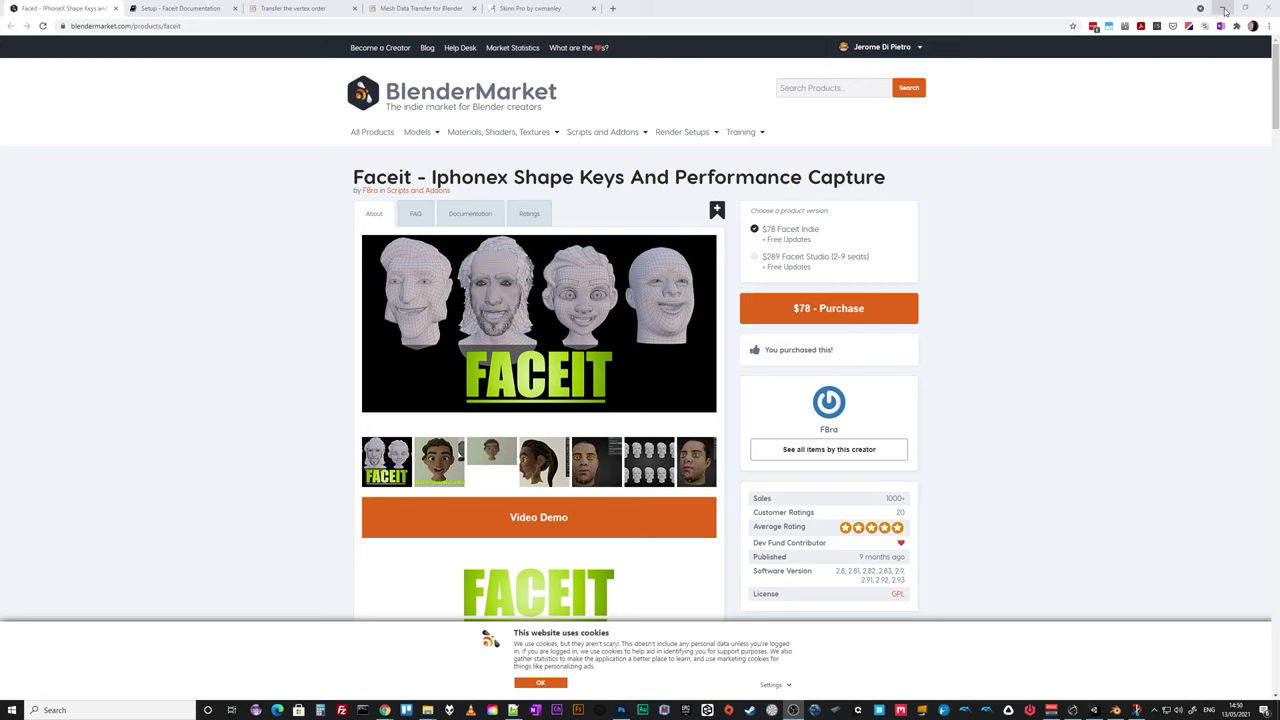
Switch to Unity and examine the full BlendShapes list of CC_Base_Body in the White_Male_Tall_MiddleAged_MidPoly character.
{"action": "left_click", "coordinate": [1222, 8]}
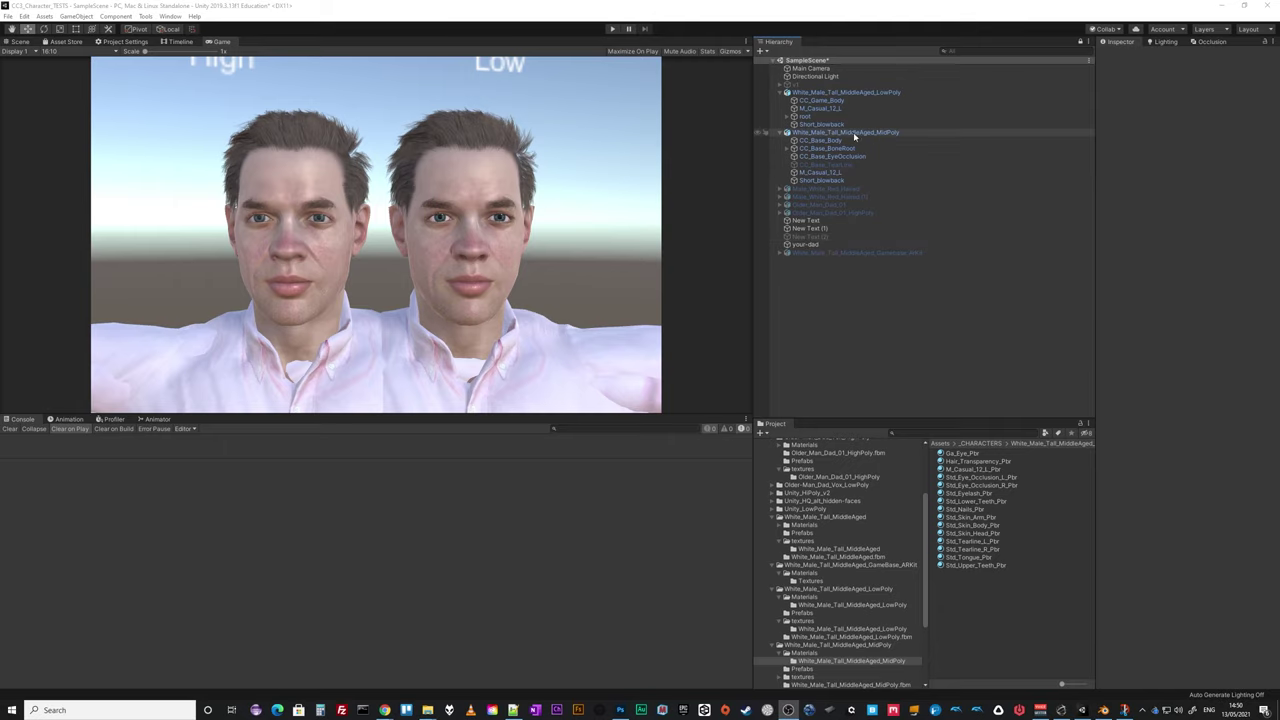
{"action": "left_click", "coordinate": [838, 141]}
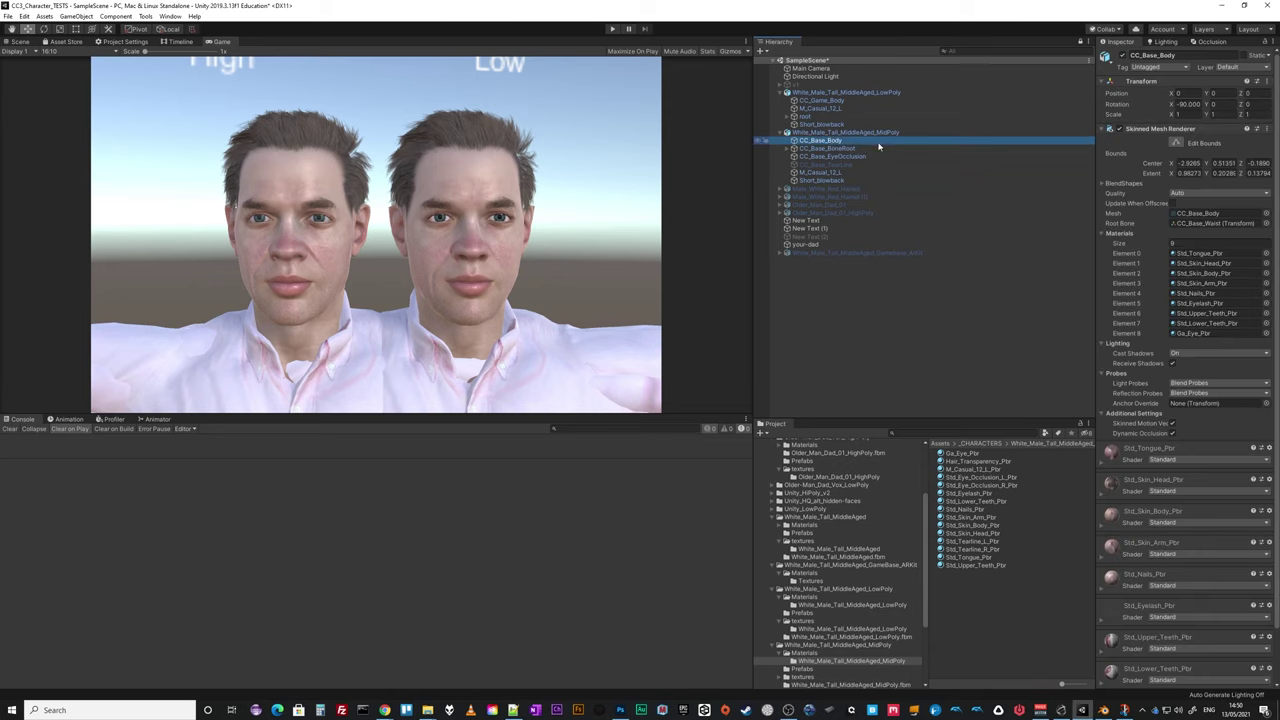
{"action": "left_click", "coordinate": [1103, 188]}
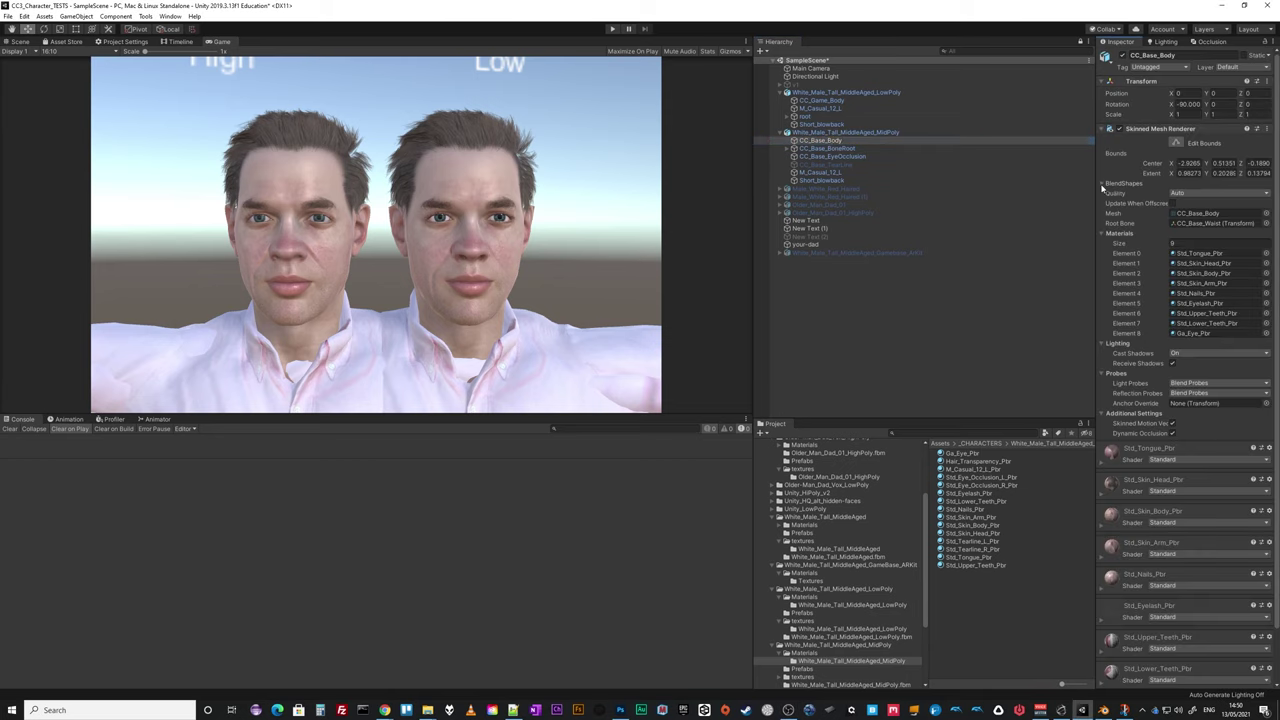
{"action": "scroll", "coordinate": [1188, 521], "scroll_direction": "down", "scroll_amount": 5}
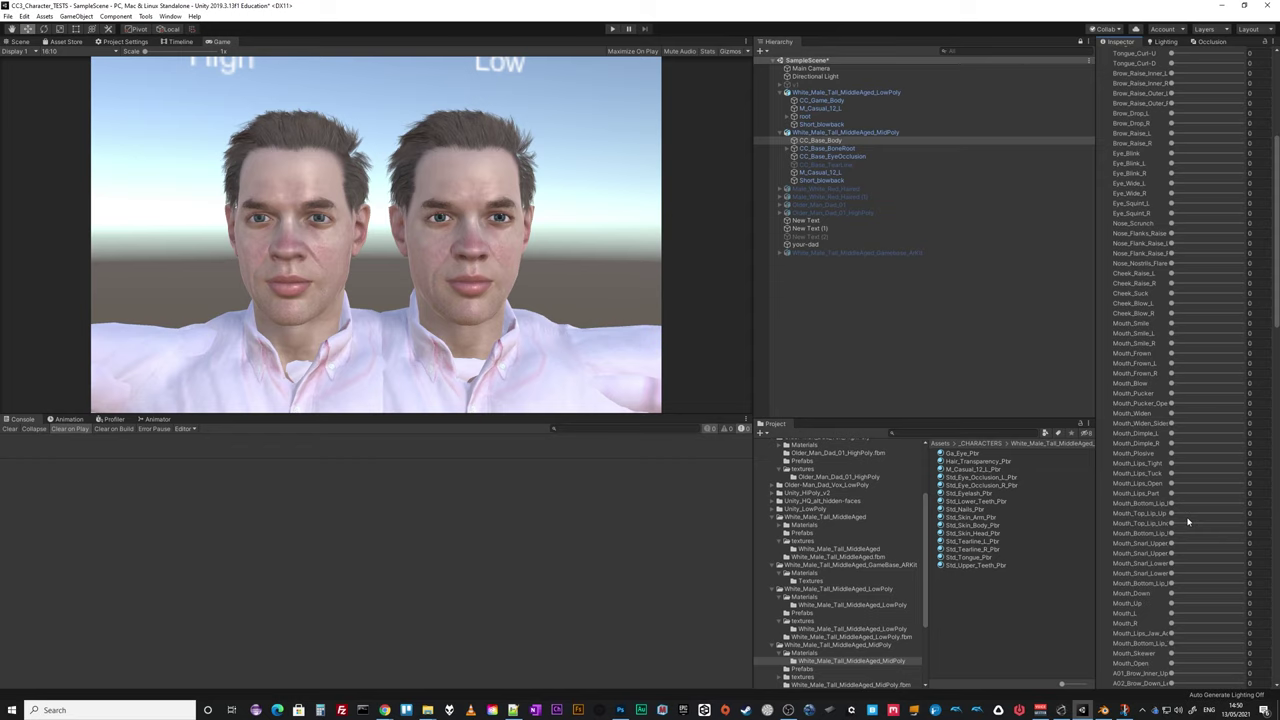
{"action": "scroll", "coordinate": [1188, 521], "scroll_direction": "down", "scroll_amount": 10}
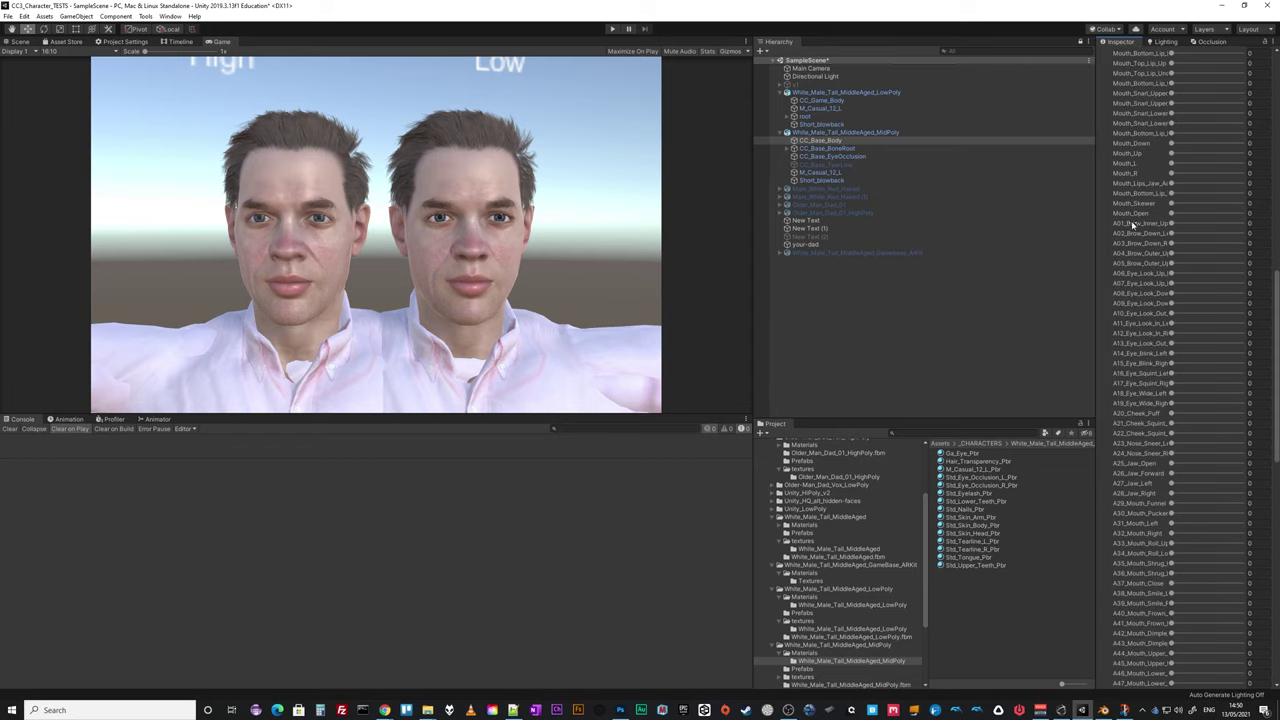
{"action": "scroll", "coordinate": [1153, 578], "scroll_direction": "down", "scroll_amount": 6}
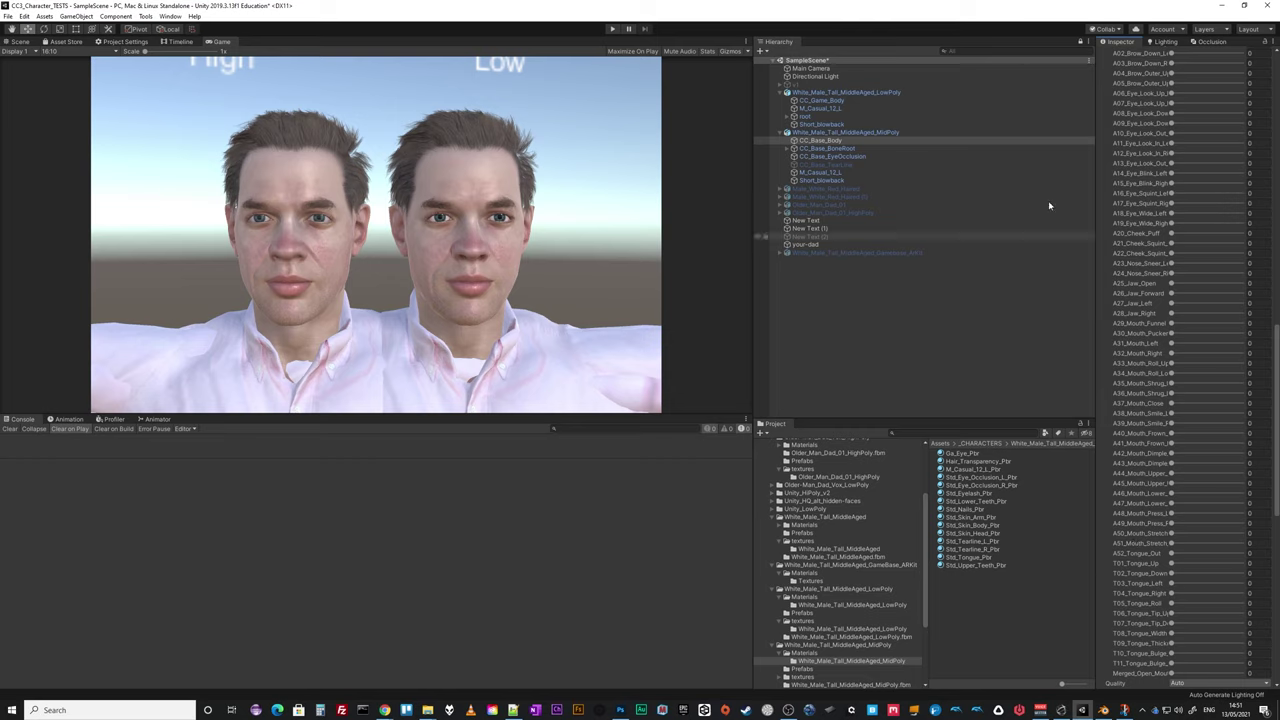
Examine the BlendShapes list of CC_Game_Body in the White_Male_Tall_MiddleAged_LowPoly character.
{"action": "left_click", "coordinate": [840, 92]}
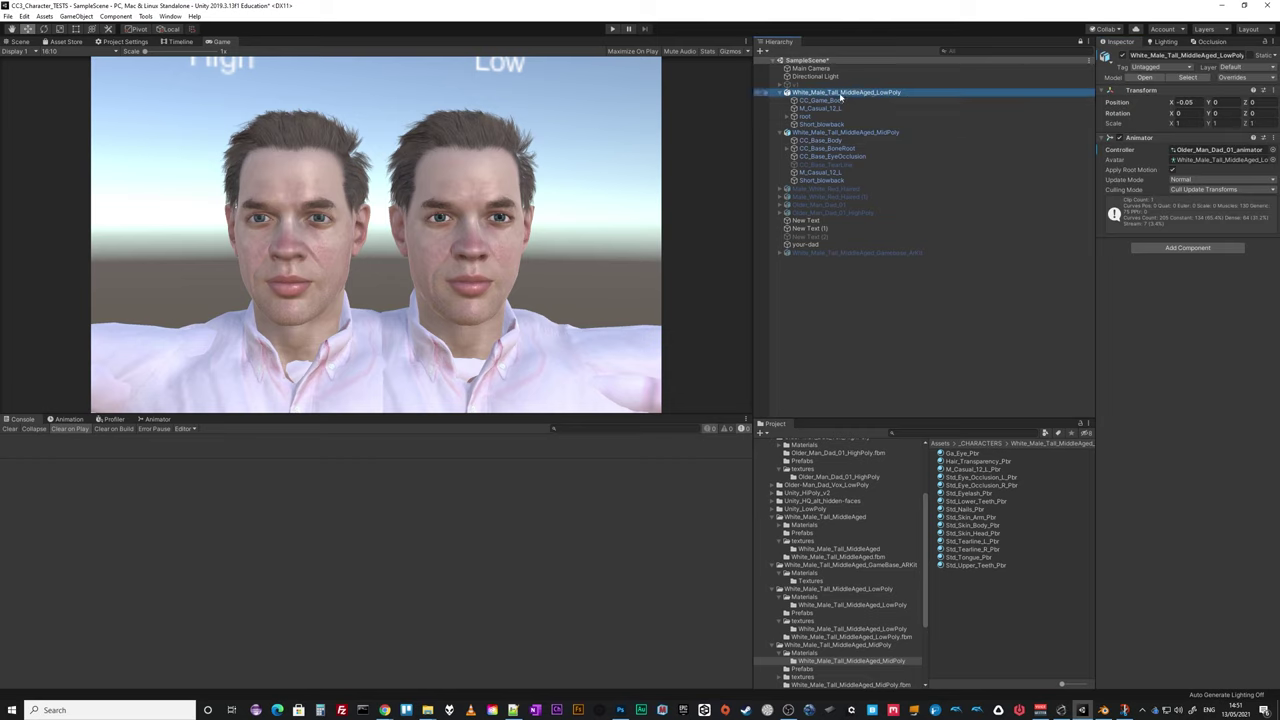
{"action": "left_click", "coordinate": [824, 100]}
{"action": "scroll", "coordinate": [1165, 523], "scroll_direction": "down", "scroll_amount": 5}
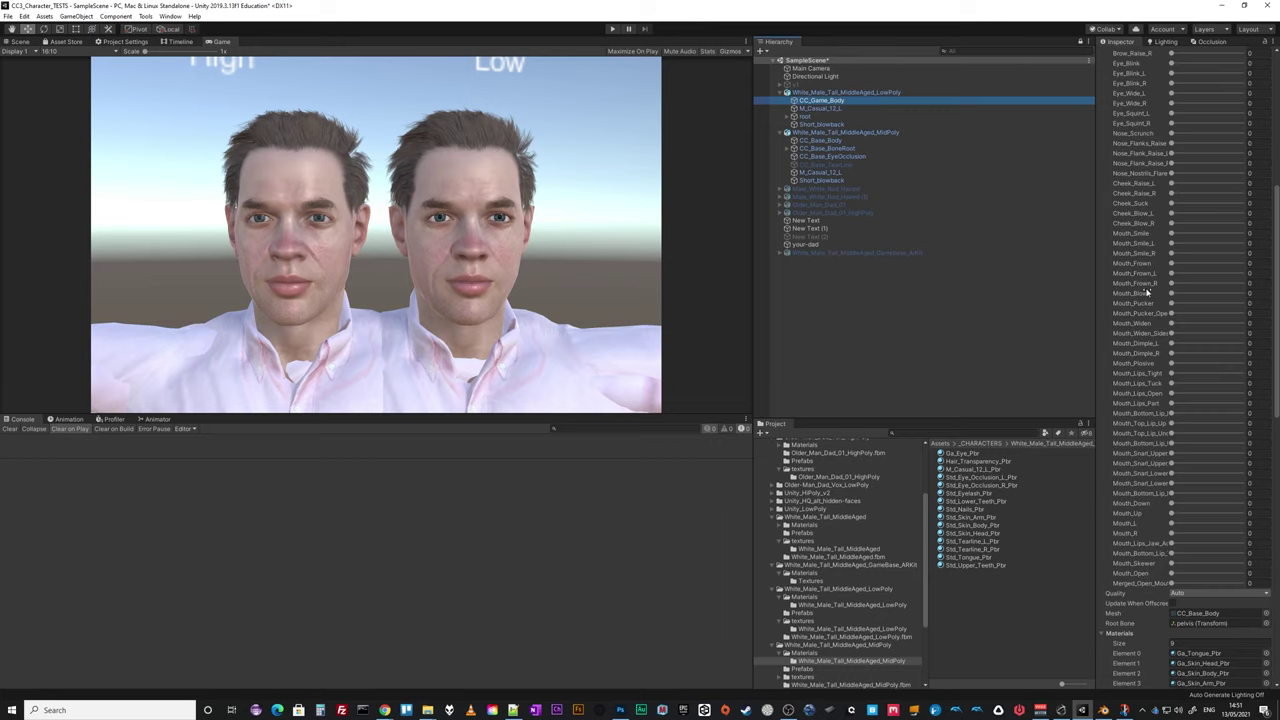
{"action": "scroll", "coordinate": [1155, 430], "scroll_direction": "up", "scroll_amount": 5}
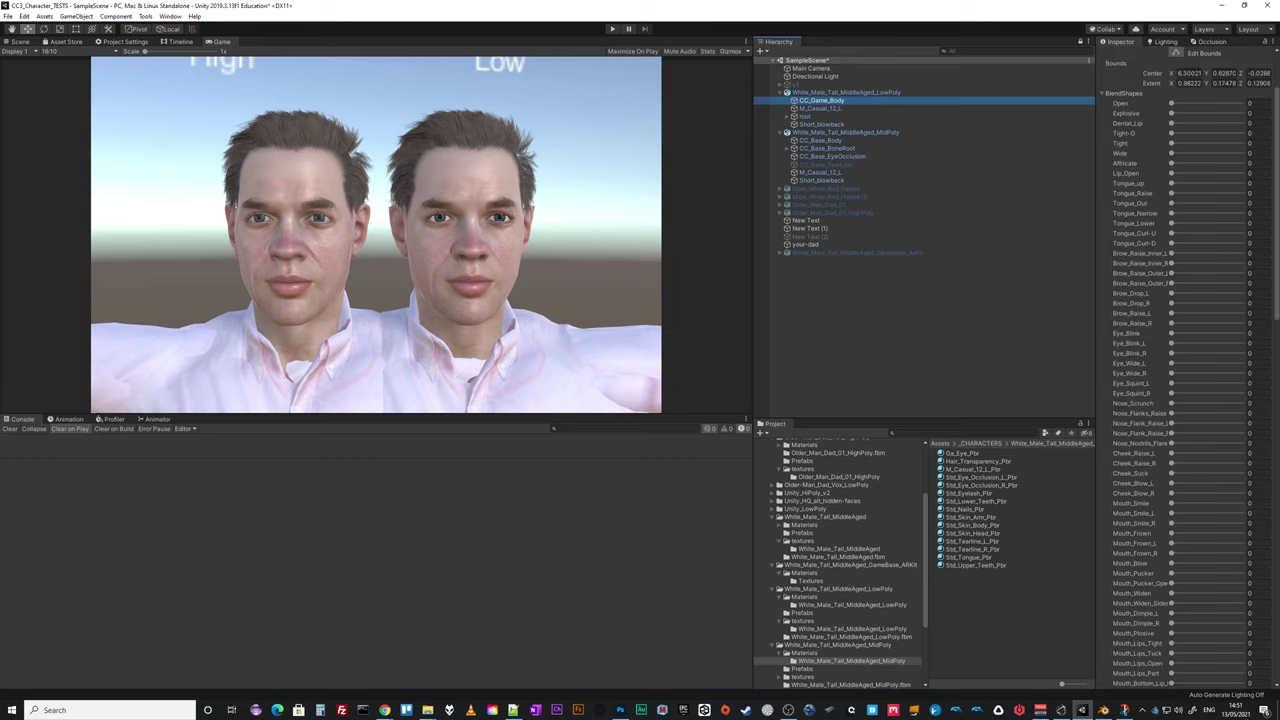
Switch to Notepad++ and compare the blend shape name lists of CC_Game_Body and CC_Base_Body down to their ends, then return to Unity.
{"action": "left_click", "coordinate": [513, 710]}
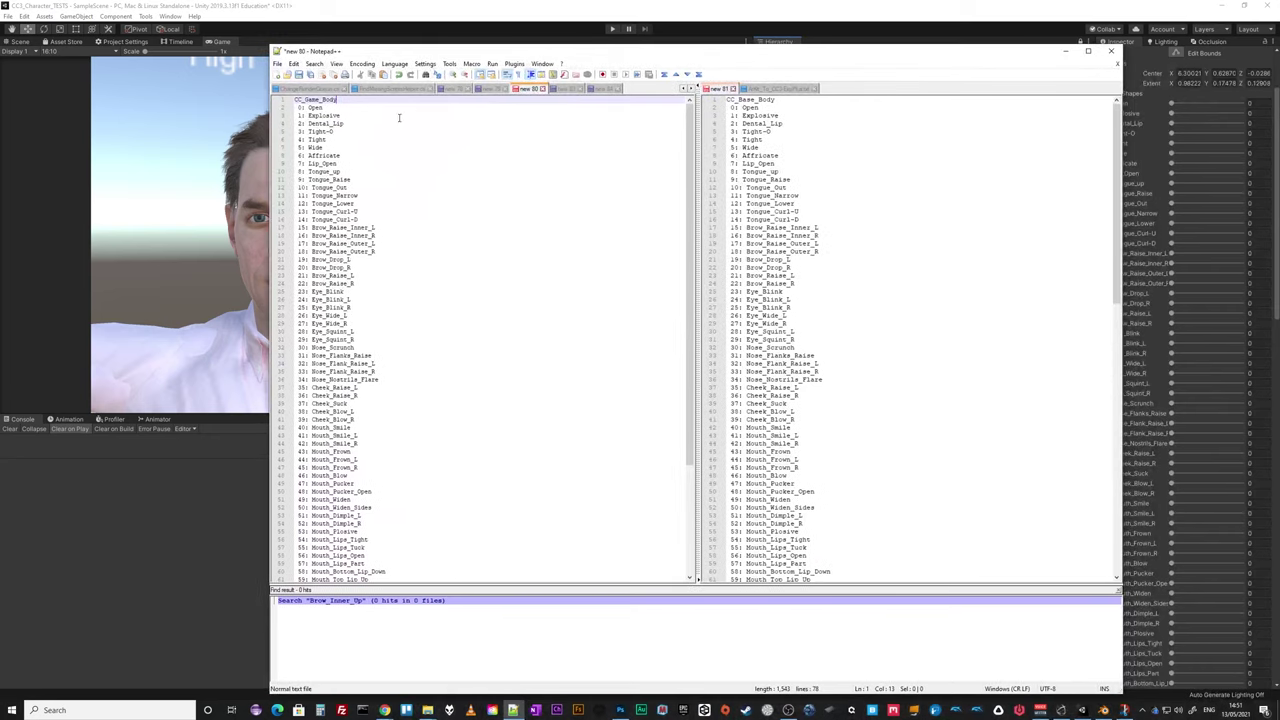
{"action": "scroll", "coordinate": [426, 371], "scroll_direction": "down", "scroll_amount": 1}
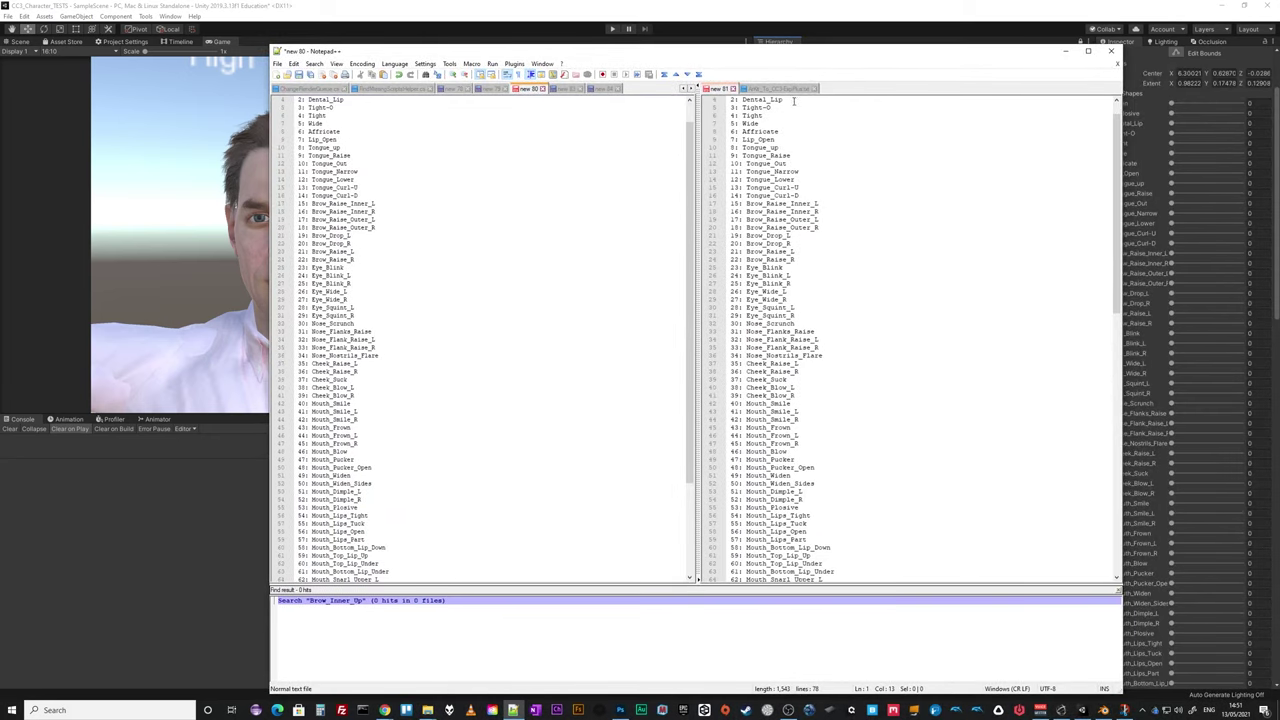
{"action": "scroll", "coordinate": [792, 268], "scroll_direction": "down", "scroll_amount": 5}
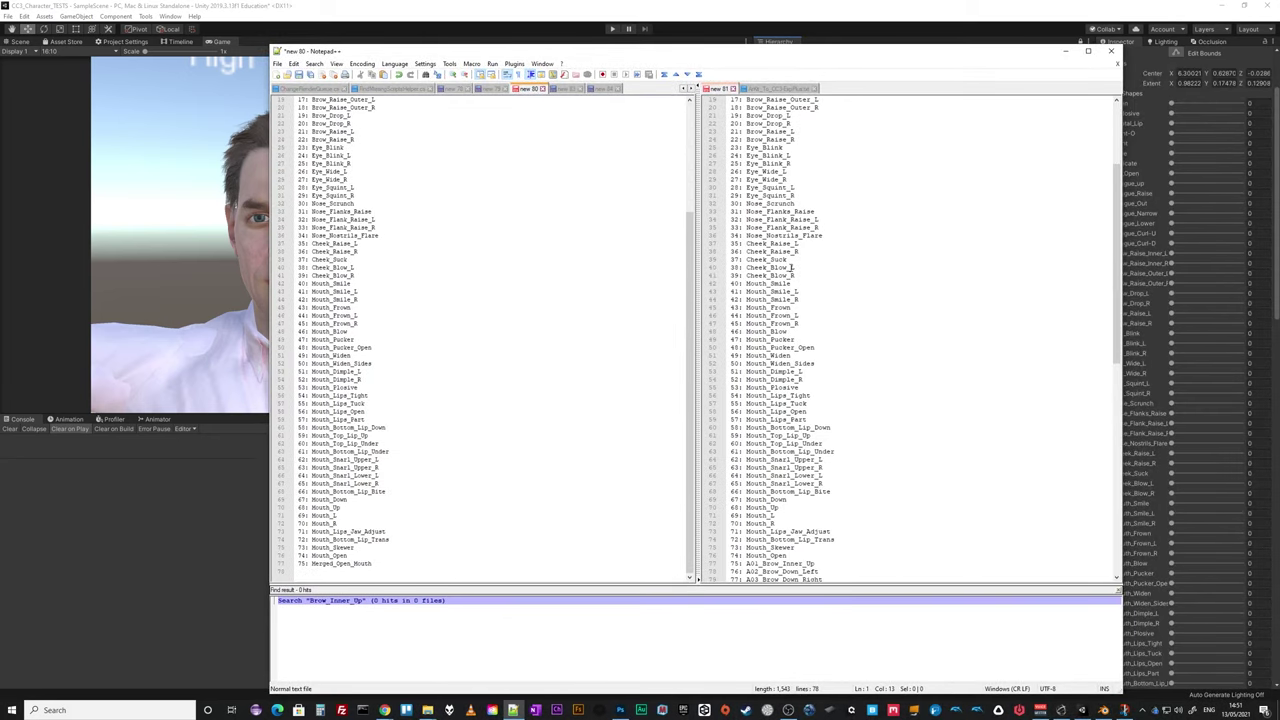
{"action": "scroll", "coordinate": [792, 268], "scroll_direction": "down", "scroll_amount": 1}
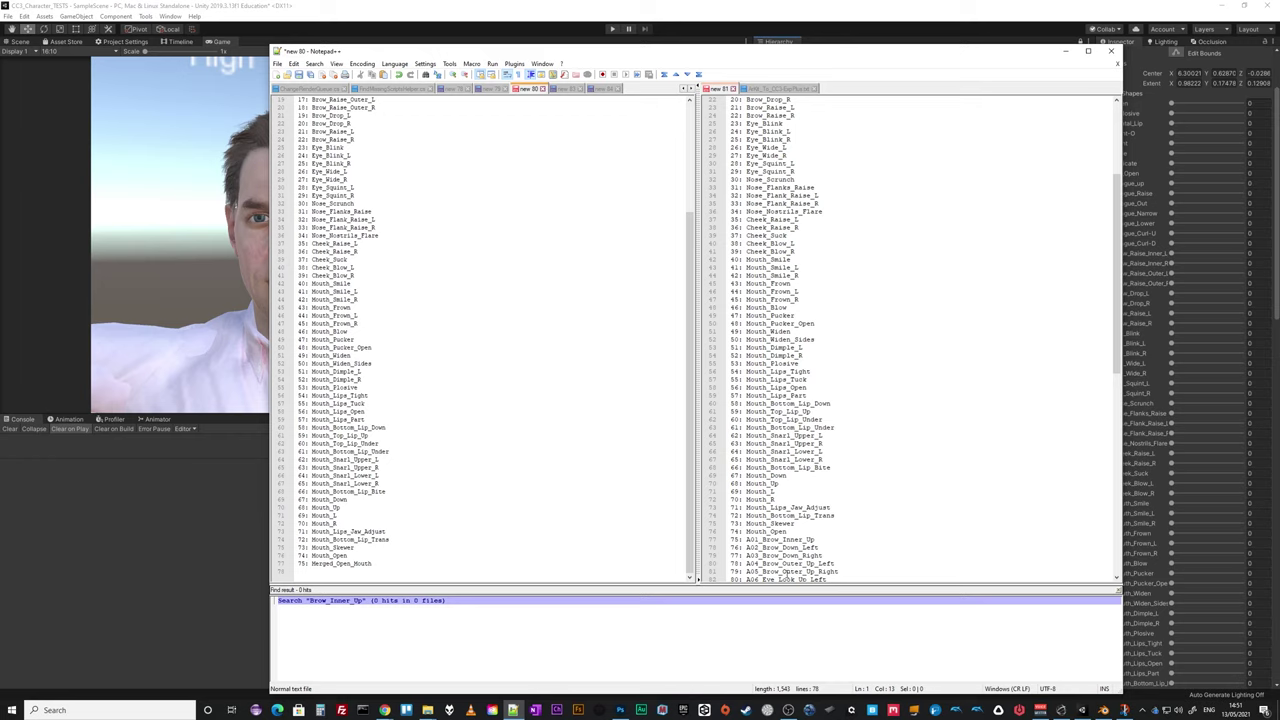
{"action": "scroll", "coordinate": [777, 531], "scroll_direction": "down", "scroll_amount": 3}
{"action": "scroll", "coordinate": [764, 452], "scroll_direction": "down", "scroll_amount": 17}
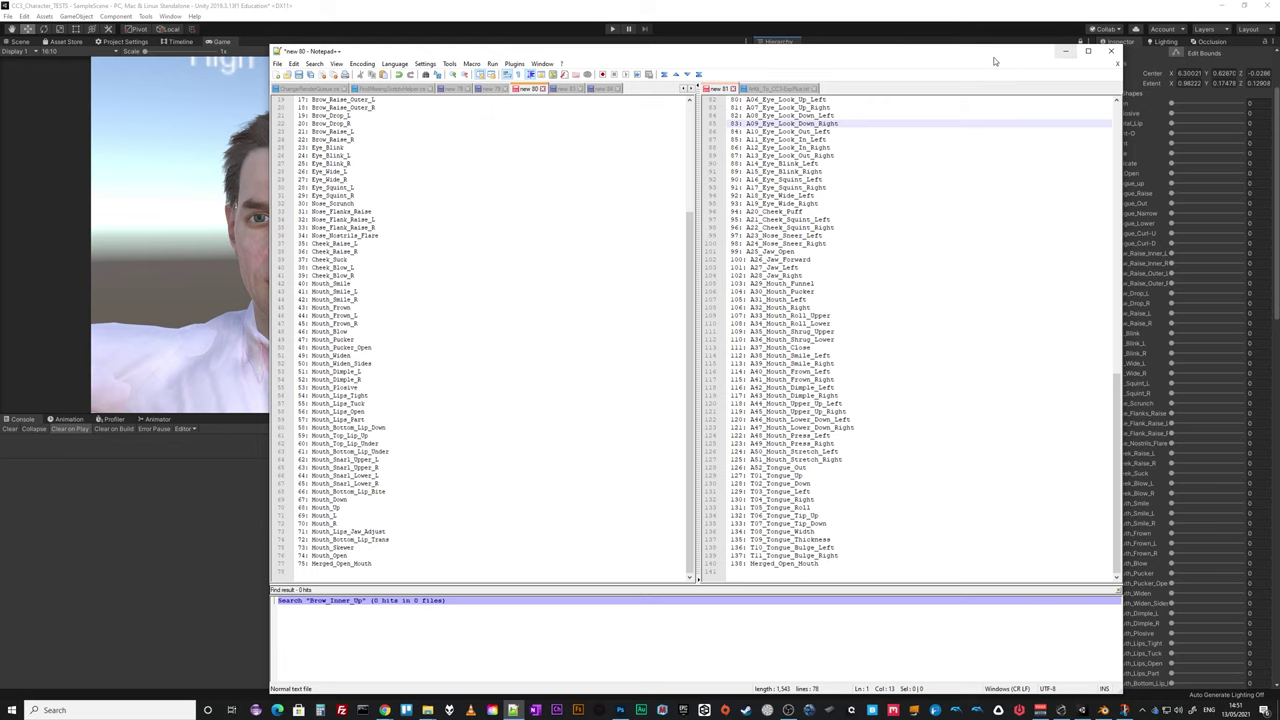
{"action": "left_click", "coordinate": [1064, 51]}
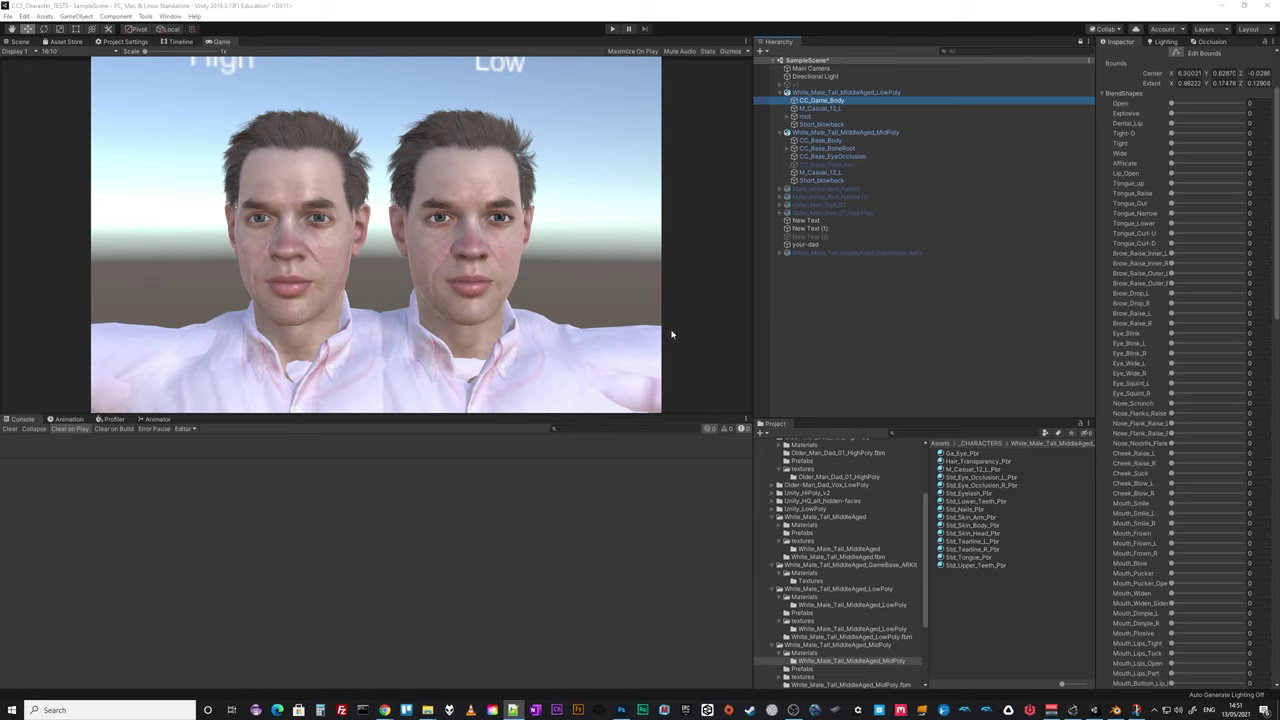
Run the scene in play mode and disable the Audio Source component on the your-dad object.
{"action": "left_click", "coordinate": [613, 30]}
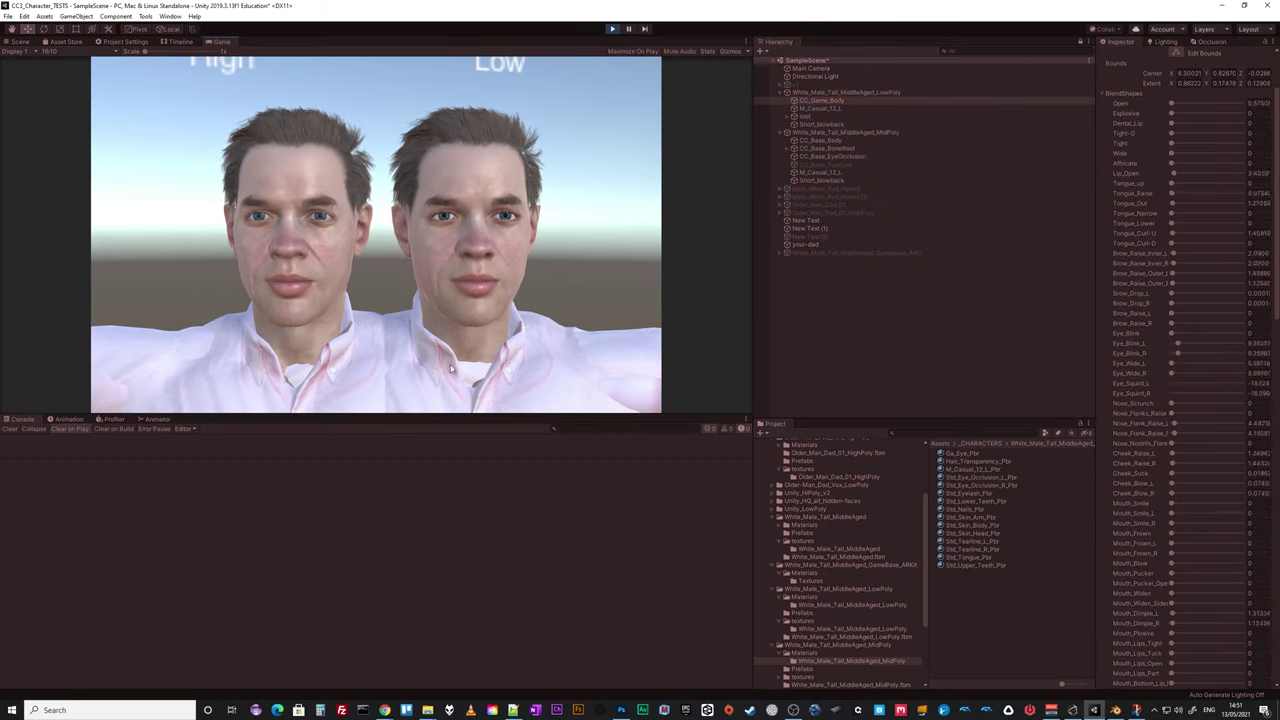
{"action": "left_click", "coordinate": [813, 246]}
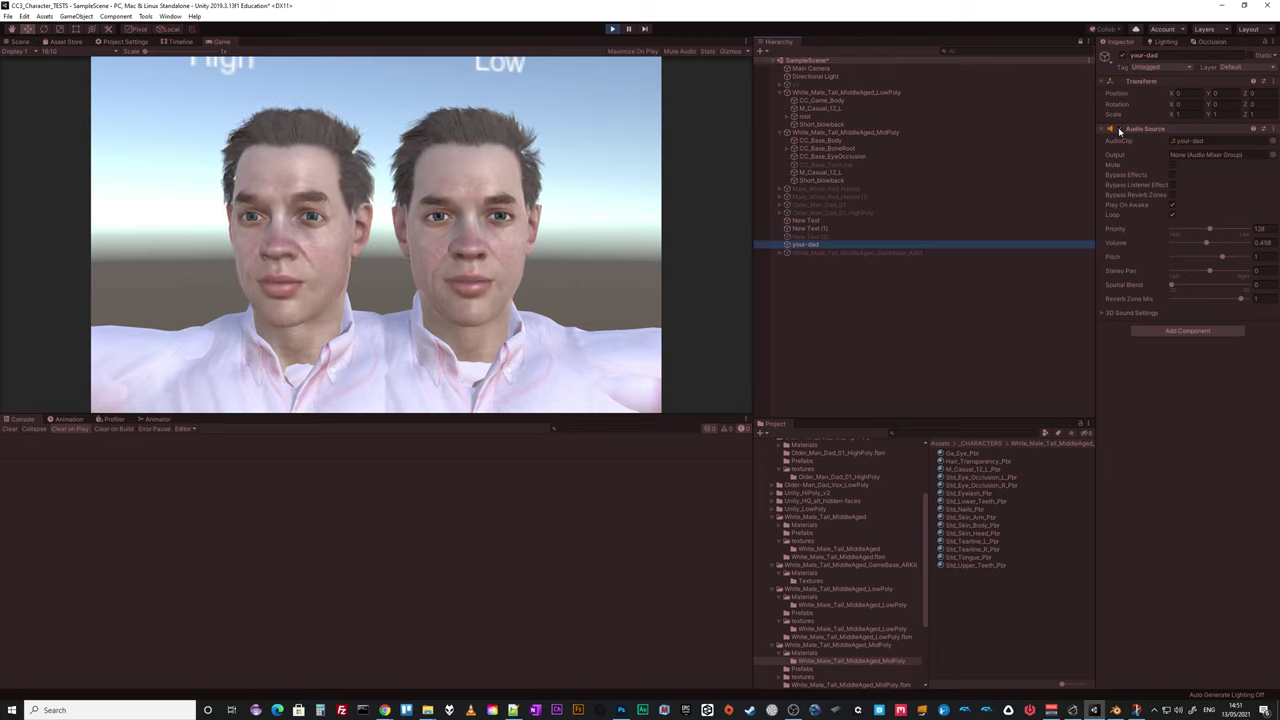
{"action": "left_click", "coordinate": [1119, 131]}
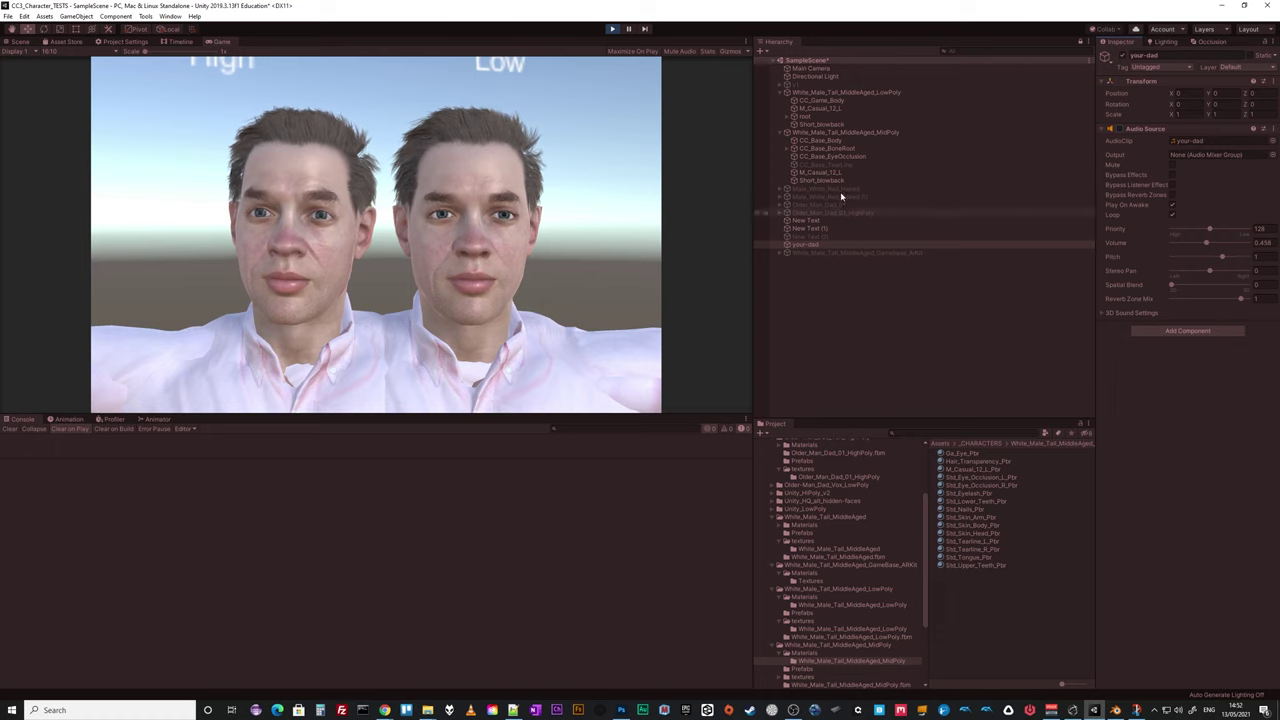
Examine the animation clip of the MidPoly character, widening the property list to read the full blend shape names.
{"action": "left_click", "coordinate": [848, 132]}
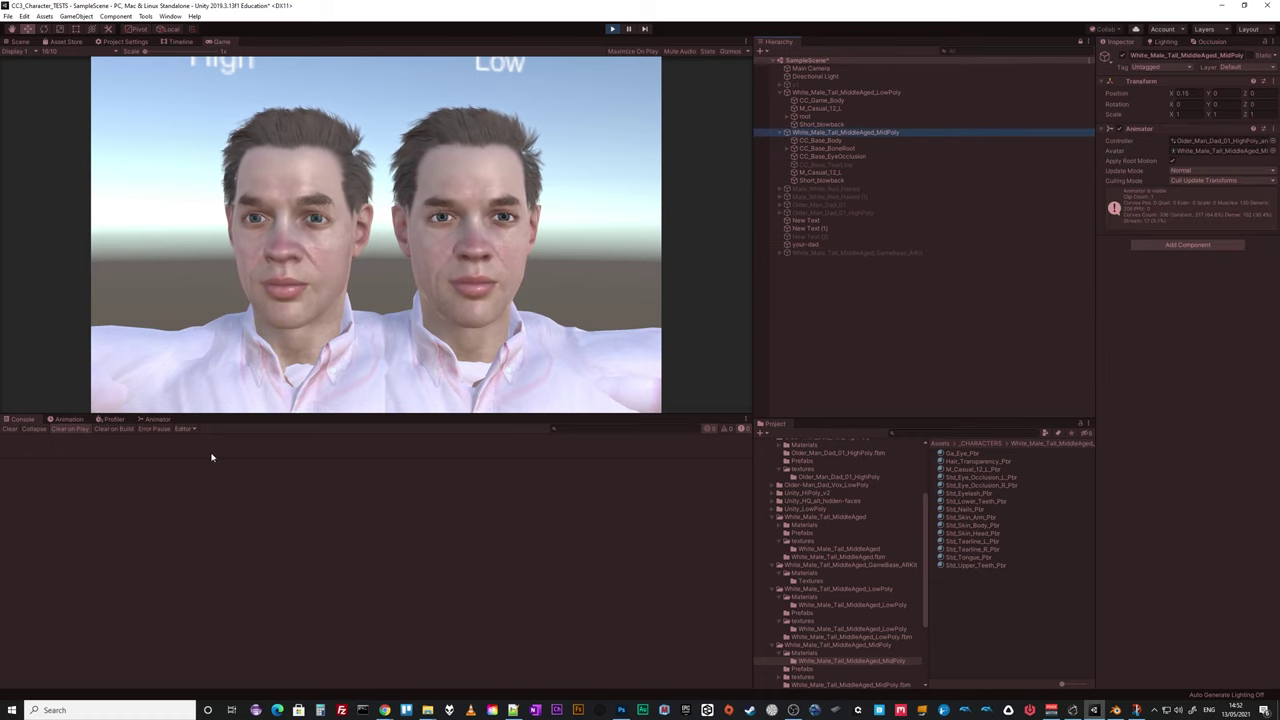
{"action": "left_click", "coordinate": [68, 418]}
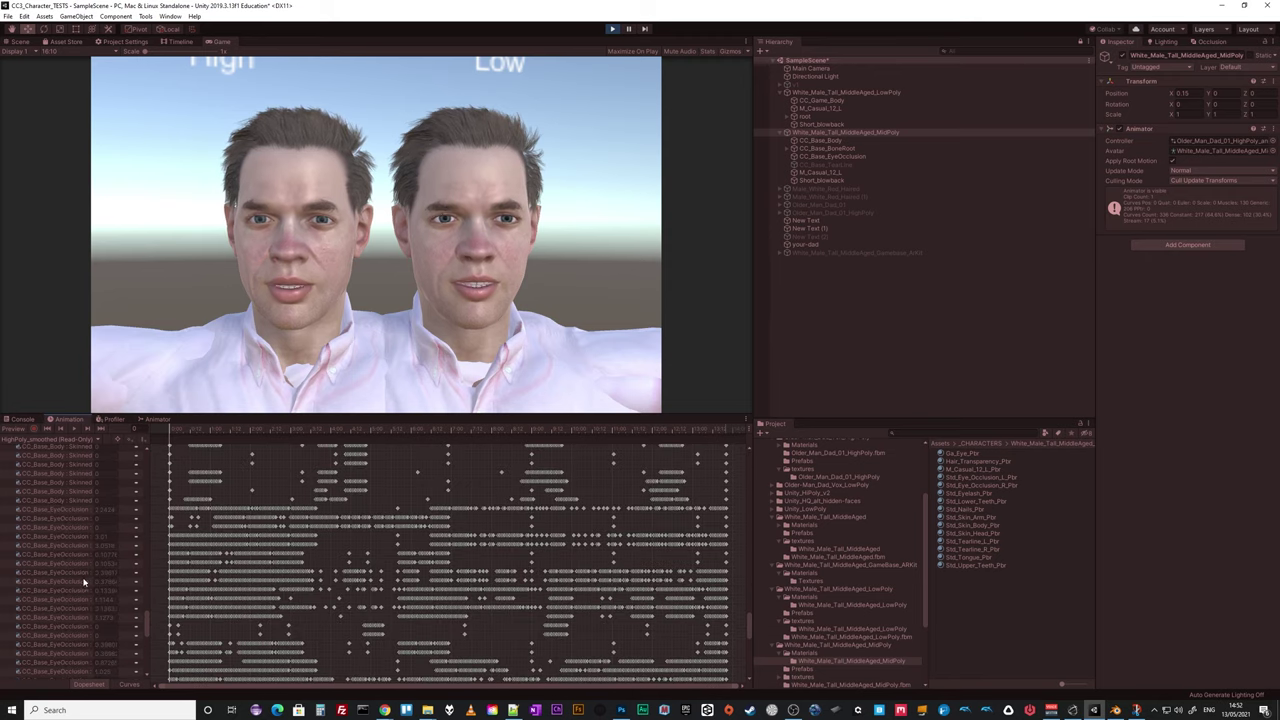
{"action": "left_click_drag", "start_coordinate": [155, 583], "coordinate": [317, 583]}
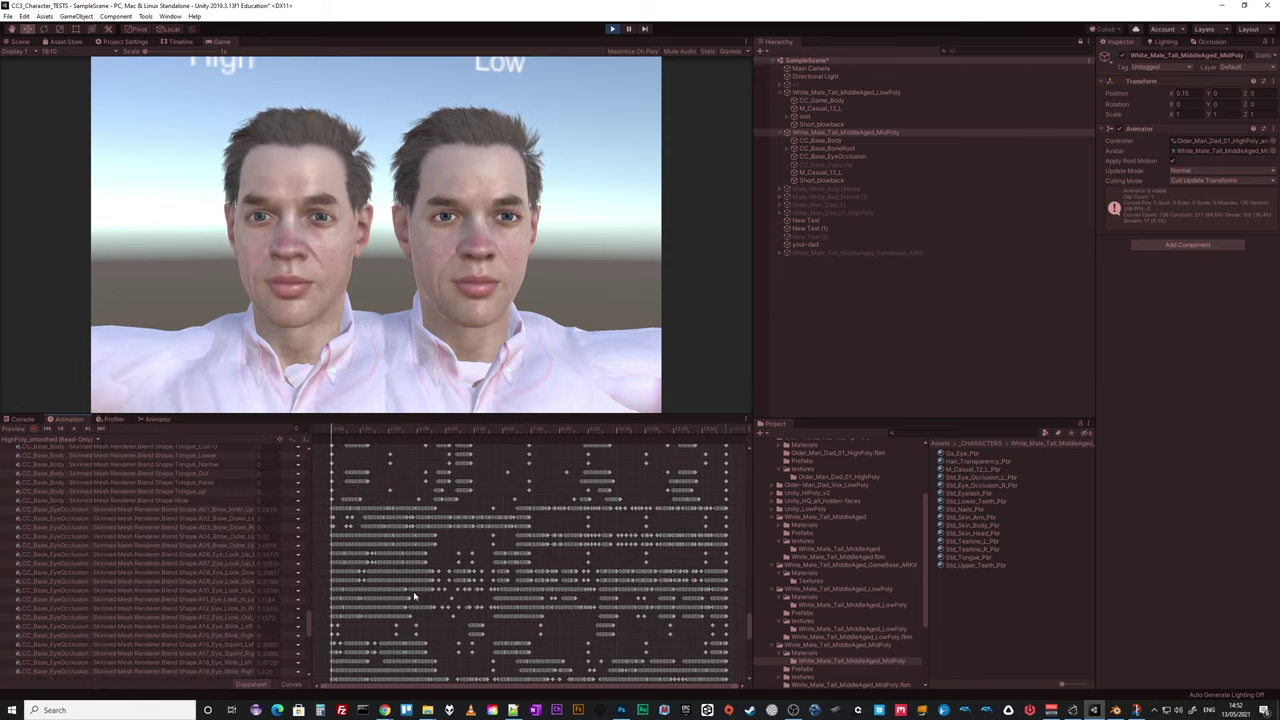
{"action": "scroll", "coordinate": [413, 598], "scroll_direction": "down", "scroll_amount": 1}
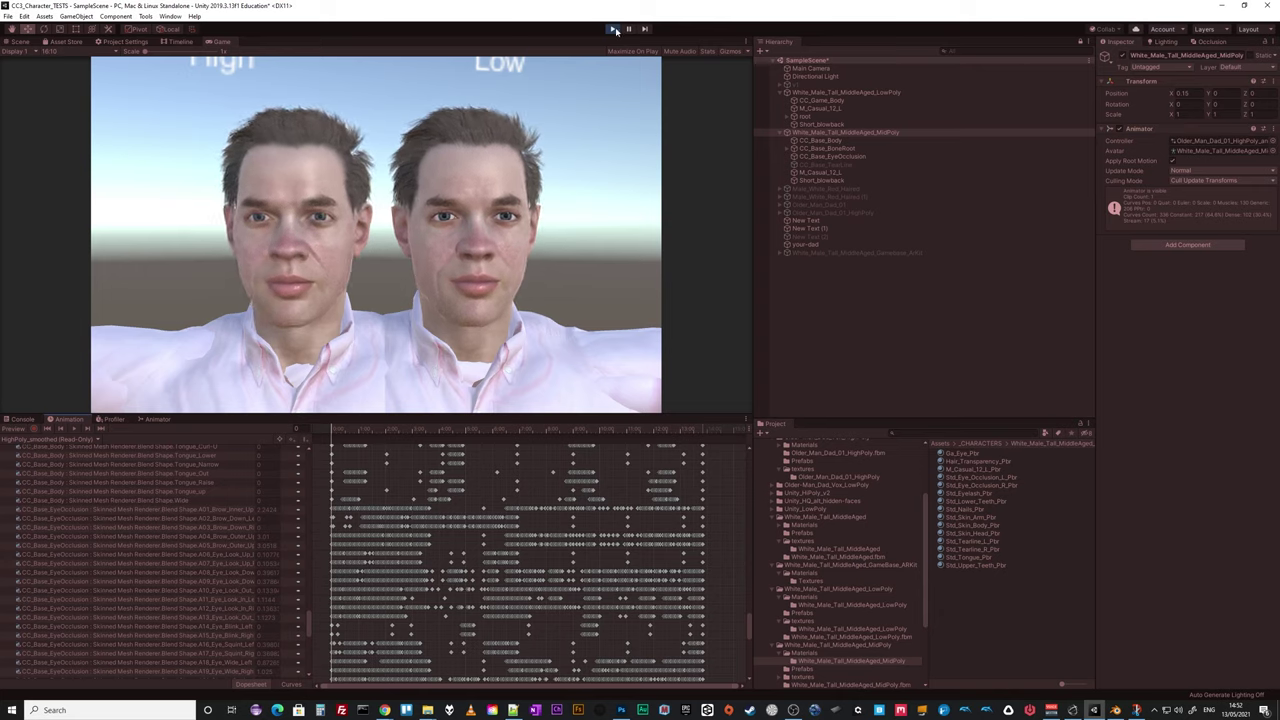
Switch to Blender, import White_Male_Tall_MiddleAged_LowPoly.Fbx, and frame the character's upper body from the front.
{"action": "left_click", "coordinate": [1115, 710]}
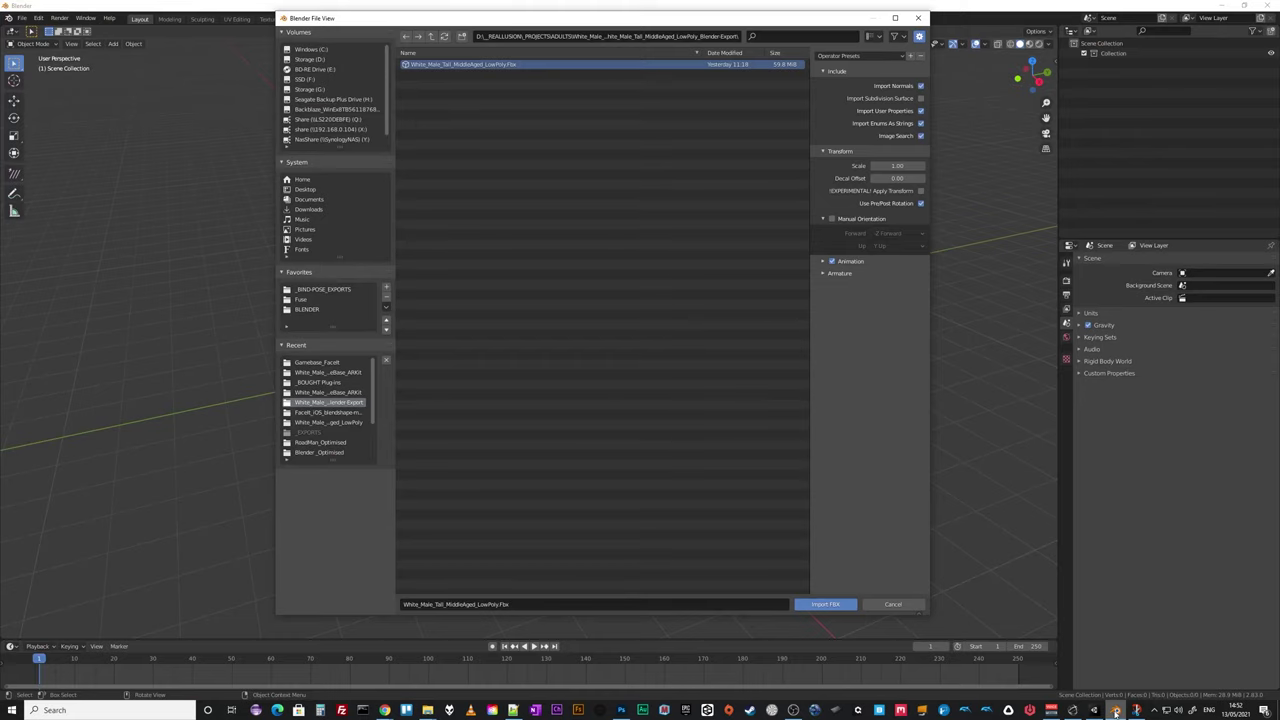
{"action": "double_click", "coordinate": [435, 66]}
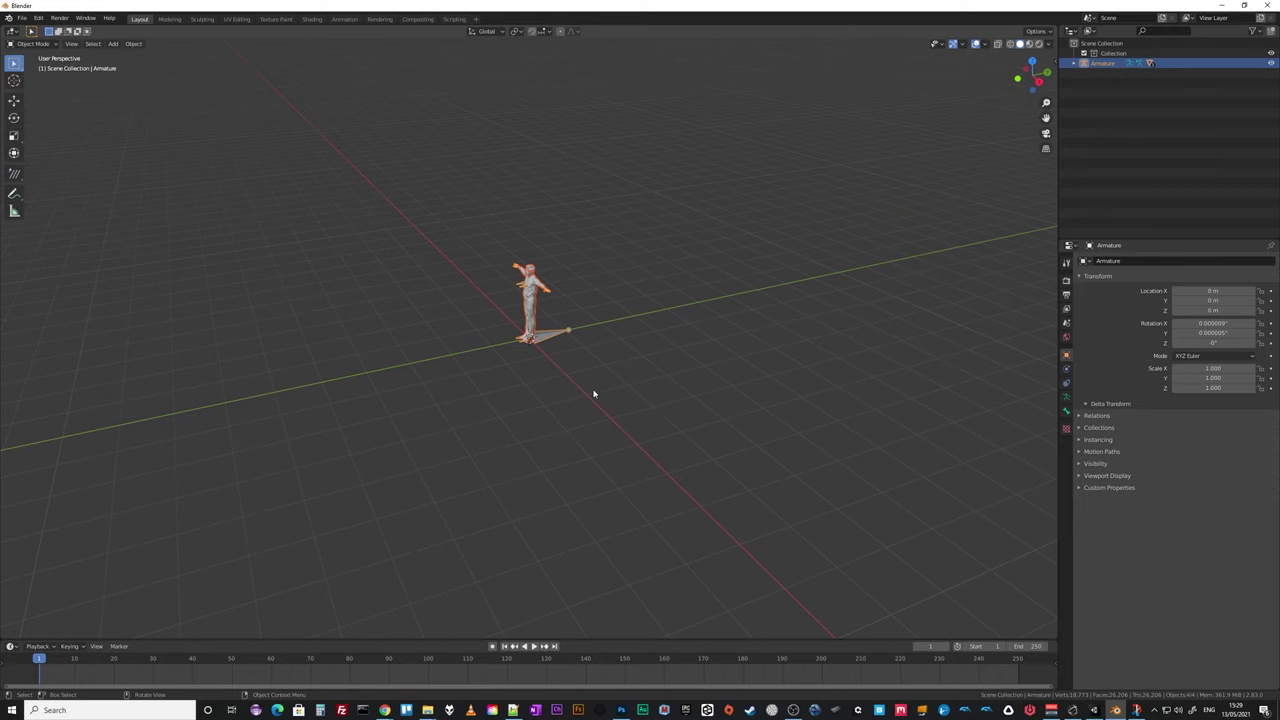
{"action": "scroll", "coordinate": [591, 377], "scroll_direction": "up", "scroll_amount": 8}
{"action": "middle_click_drag", "start_coordinate": [591, 380], "coordinate": [757, 514]}
{"action": "scroll", "coordinate": [700, 363], "scroll_direction": "up", "scroll_amount": 5}
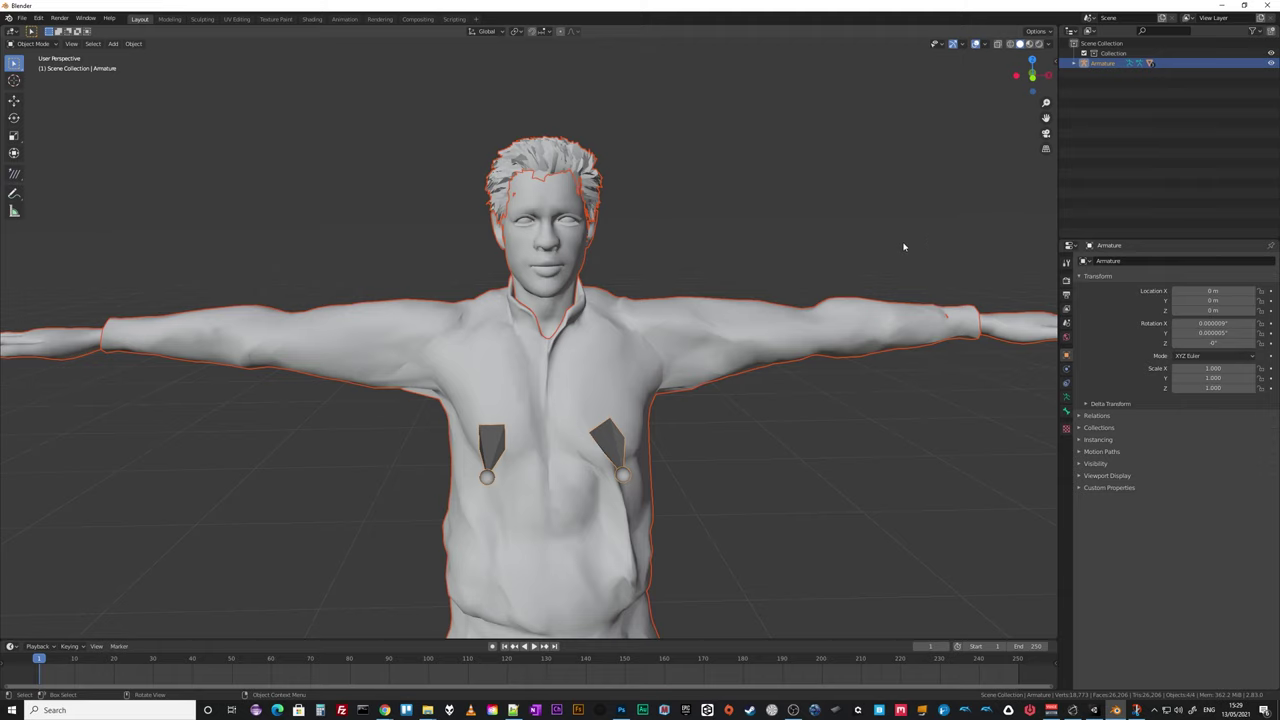
Switch to Chrome and read the Setup page of the Faceit documentation through Register Geometry, then return to Blender.
{"action": "mouse_move", "coordinate": [384, 710]}
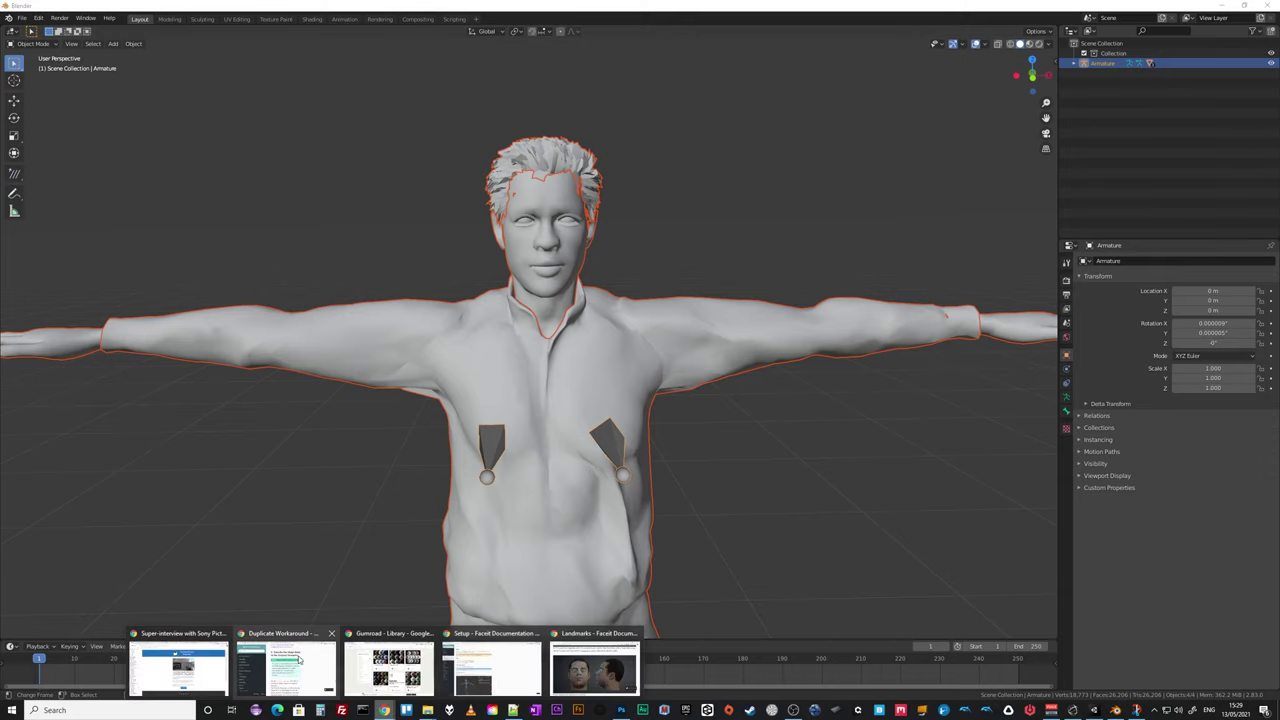
{"action": "mouse_move", "coordinate": [590, 636]}
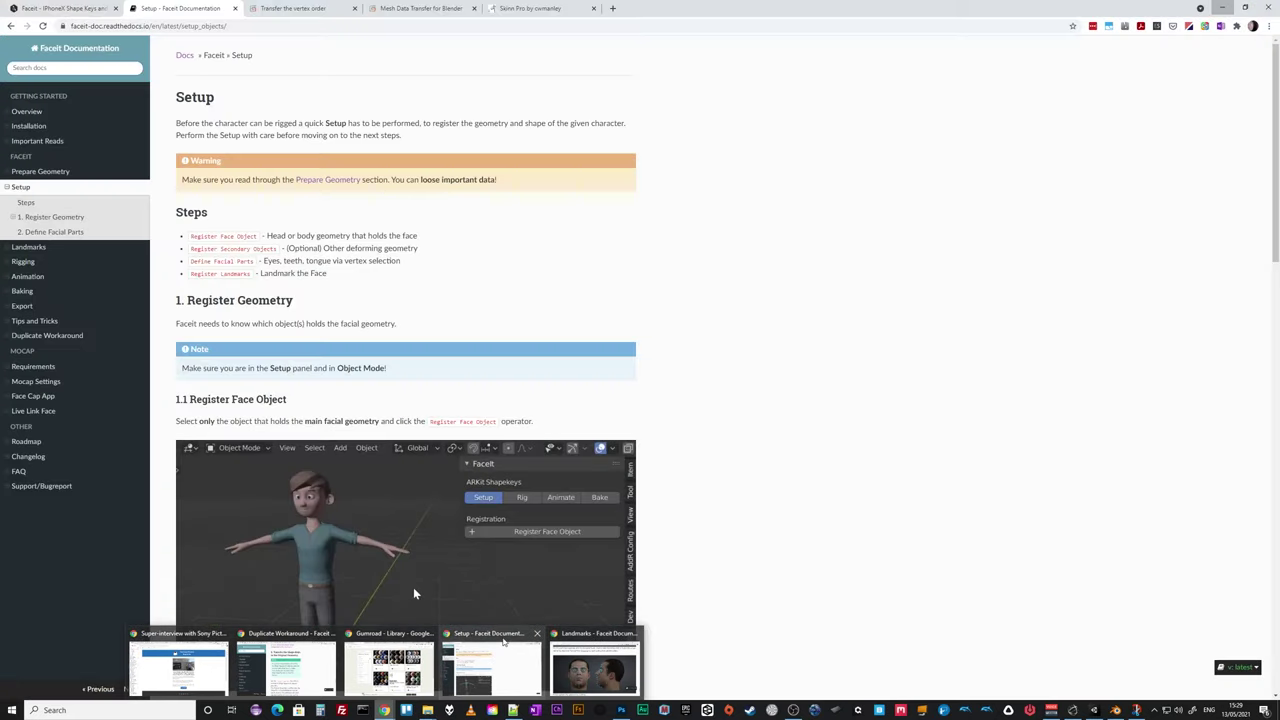
{"action": "left_click", "coordinate": [577, 642]}
{"action": "scroll", "coordinate": [600, 396], "scroll_direction": "down", "scroll_amount": 3}
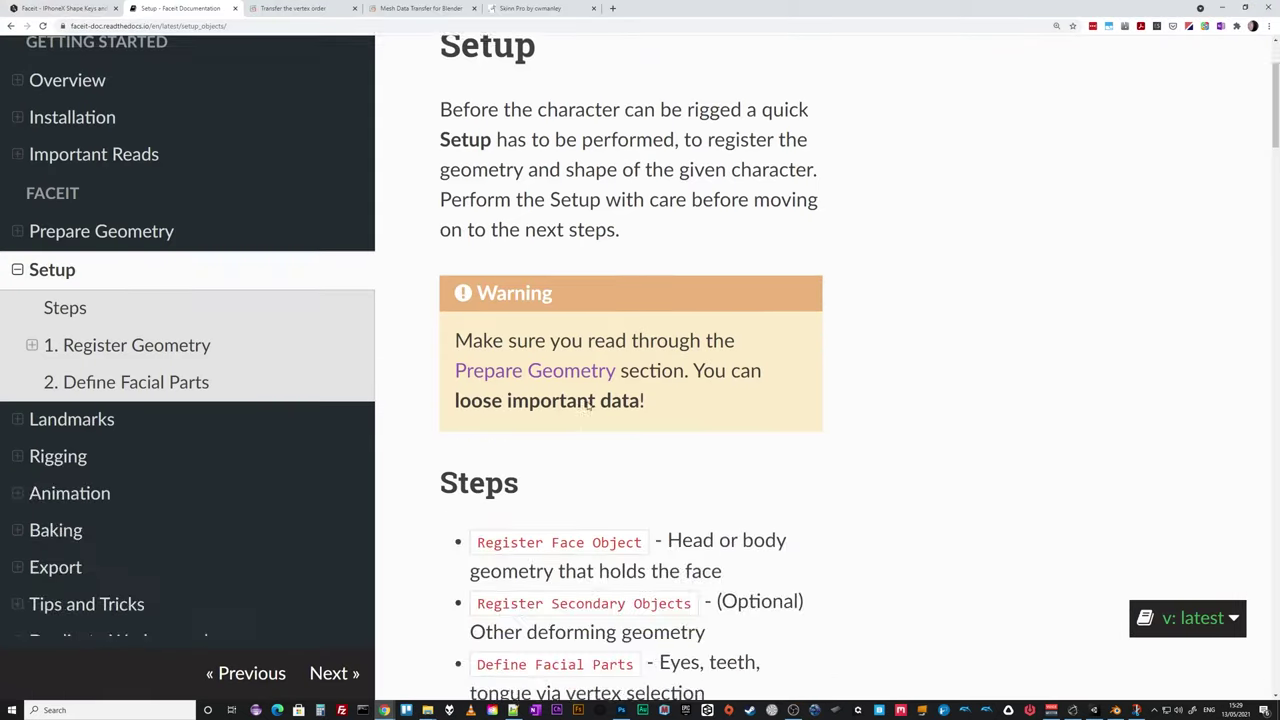
{"action": "scroll", "coordinate": [126, 323], "scroll_direction": "down", "scroll_amount": 4}
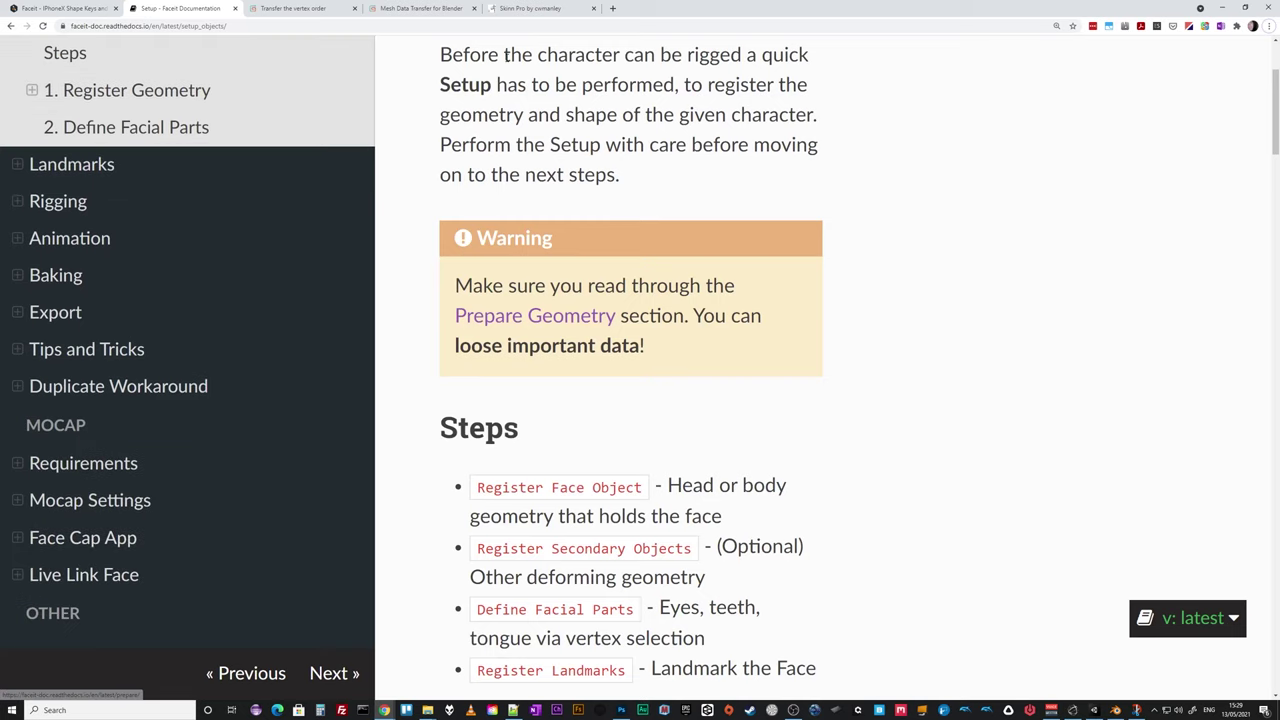
{"action": "scroll", "coordinate": [560, 320], "scroll_direction": "down", "scroll_amount": 4}
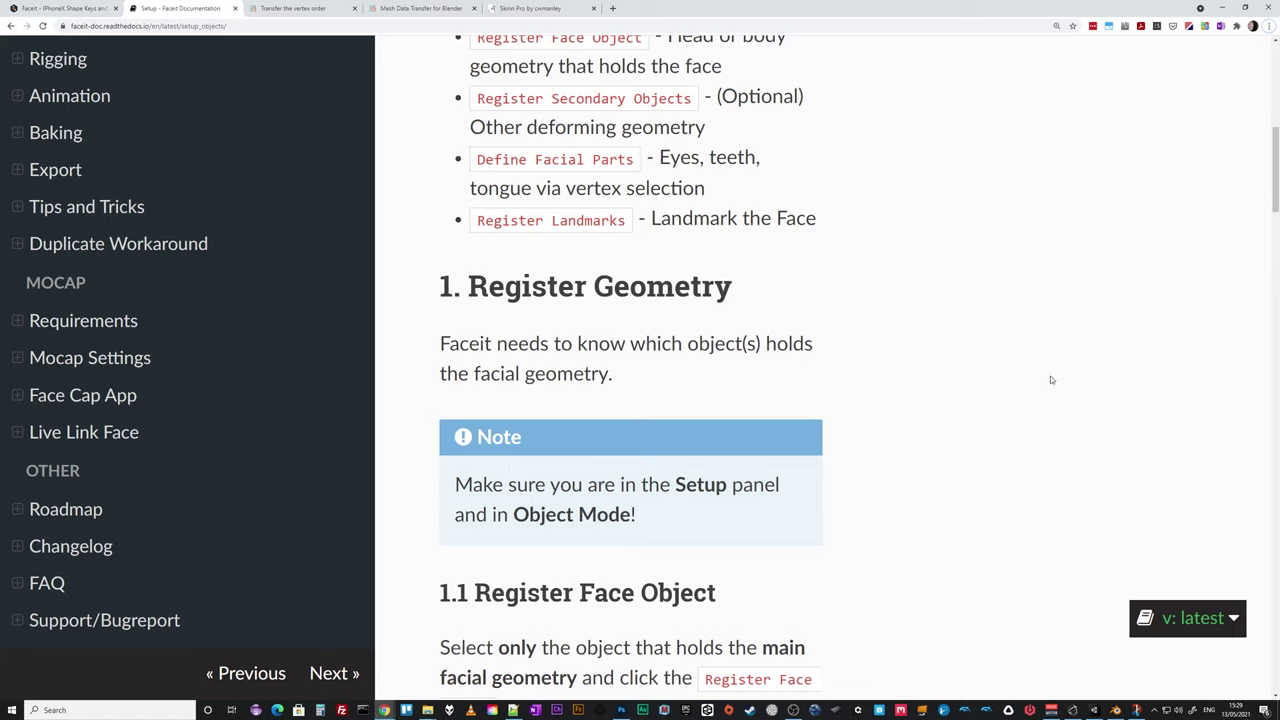
{"action": "left_click", "coordinate": [1223, 9]}
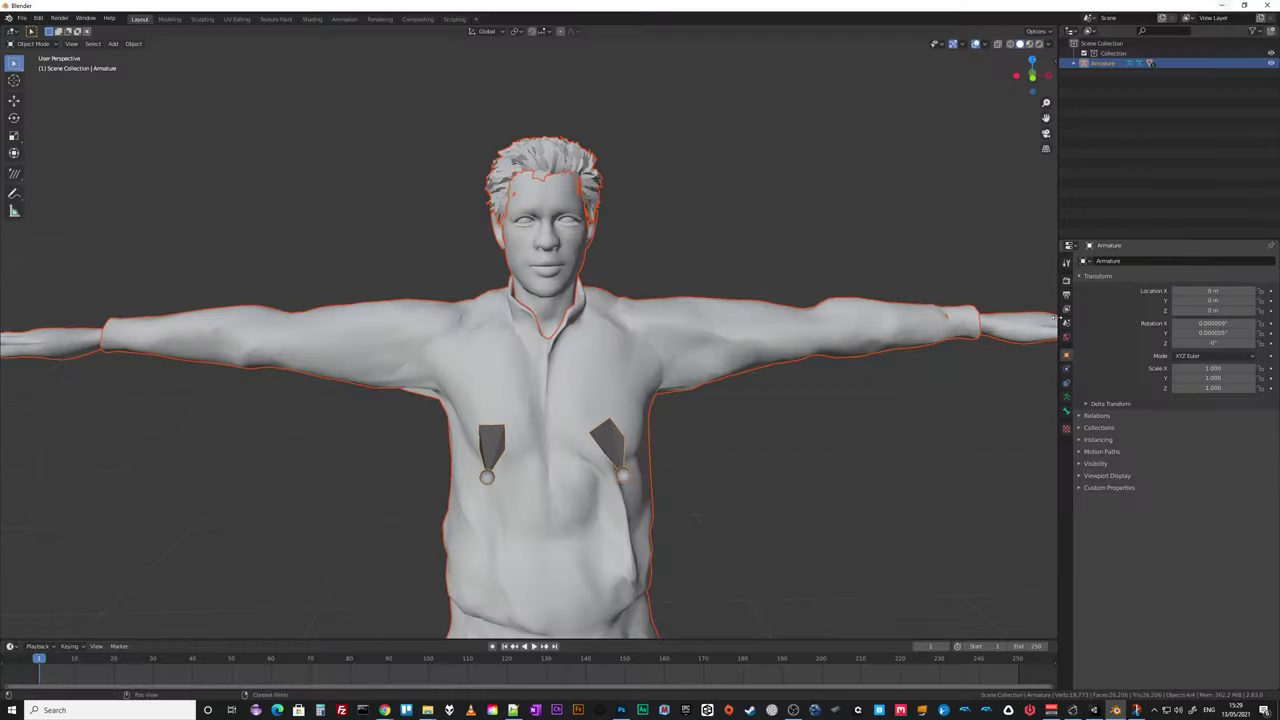
Open Blender's add-on preferences and view the add-on installation file browser, closing it without installing anything.
{"action": "left_click", "coordinate": [22, 19]}
{"action": "mouse_move", "coordinate": [38, 18]}
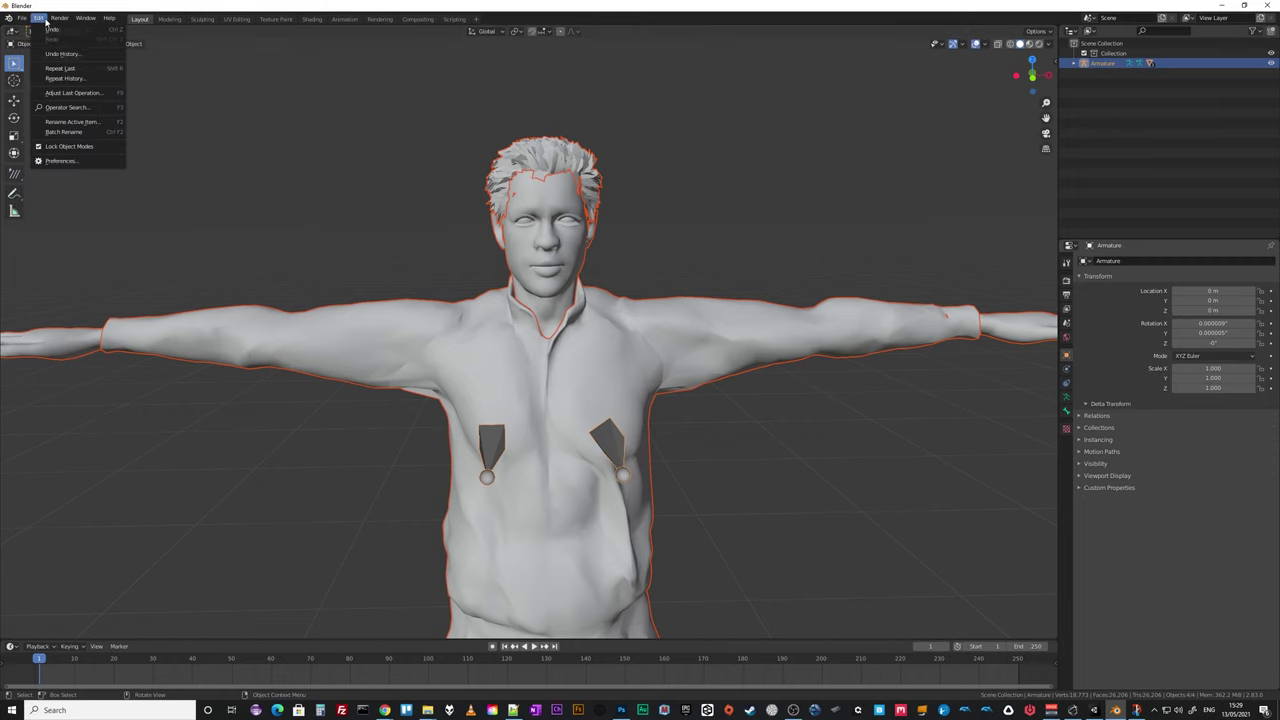
{"action": "left_click", "coordinate": [68, 163]}
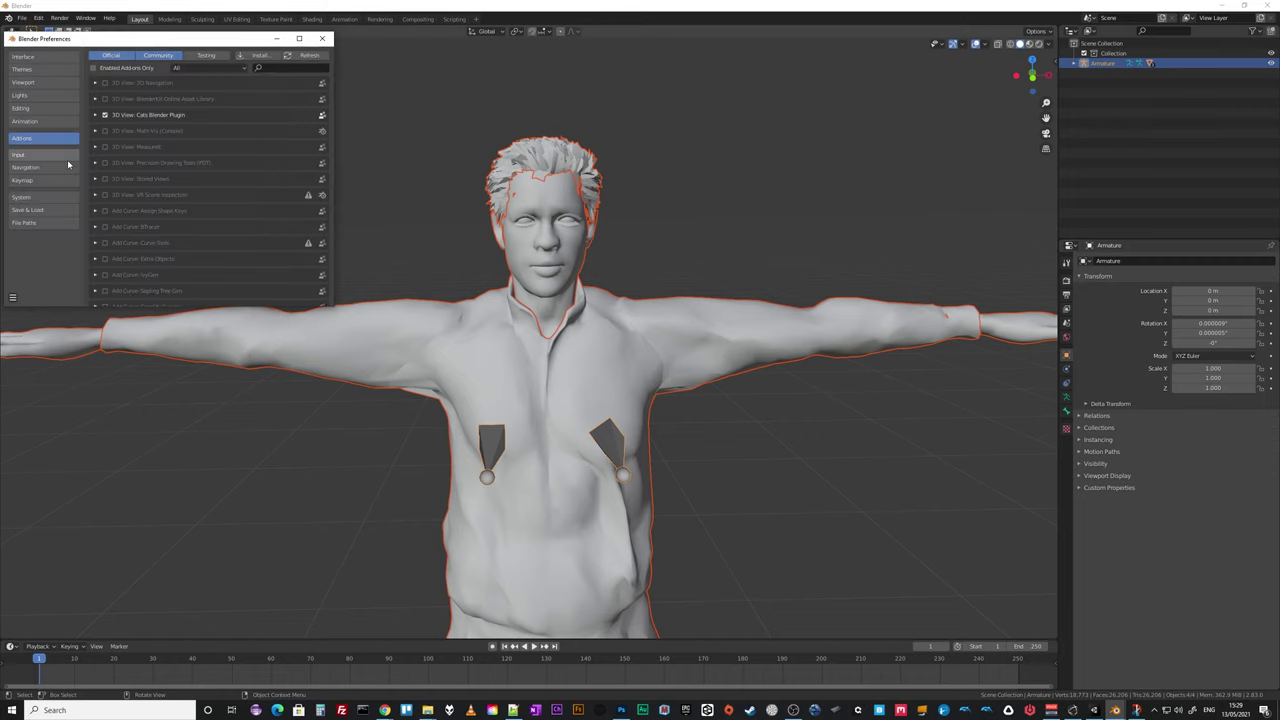
{"action": "left_click", "coordinate": [264, 54]}
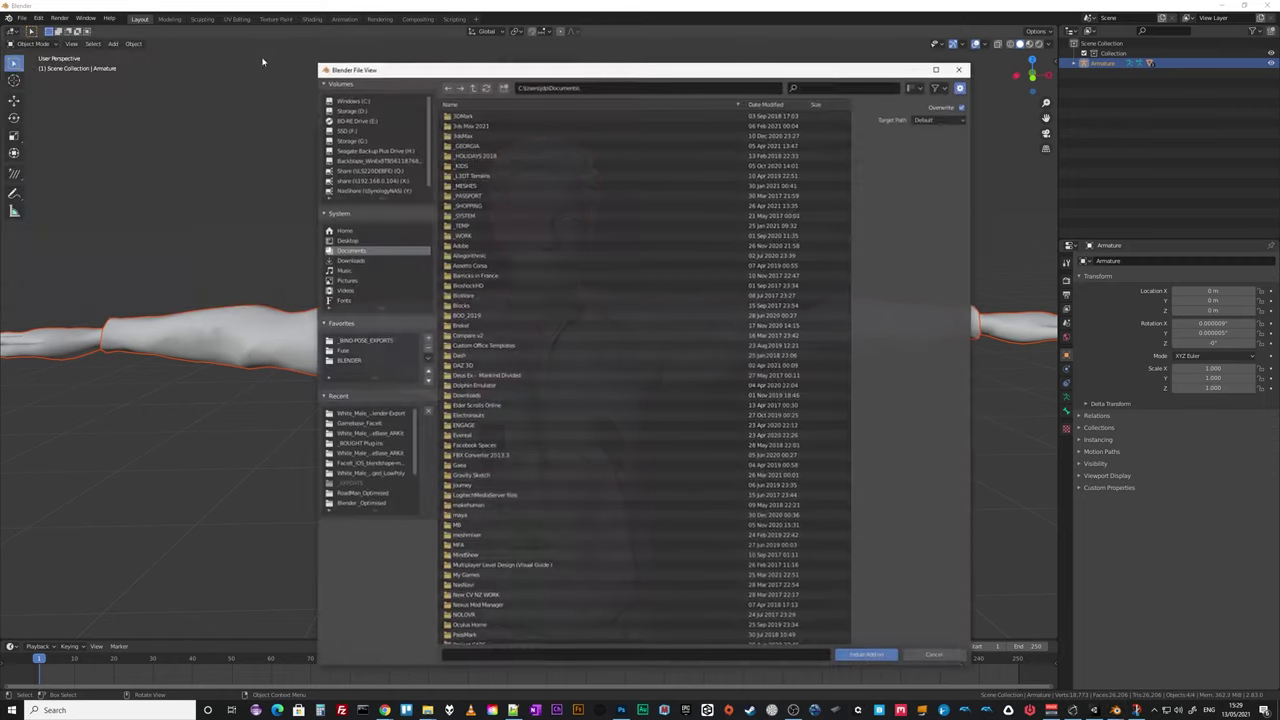
{"action": "left_click", "coordinate": [960, 70]}
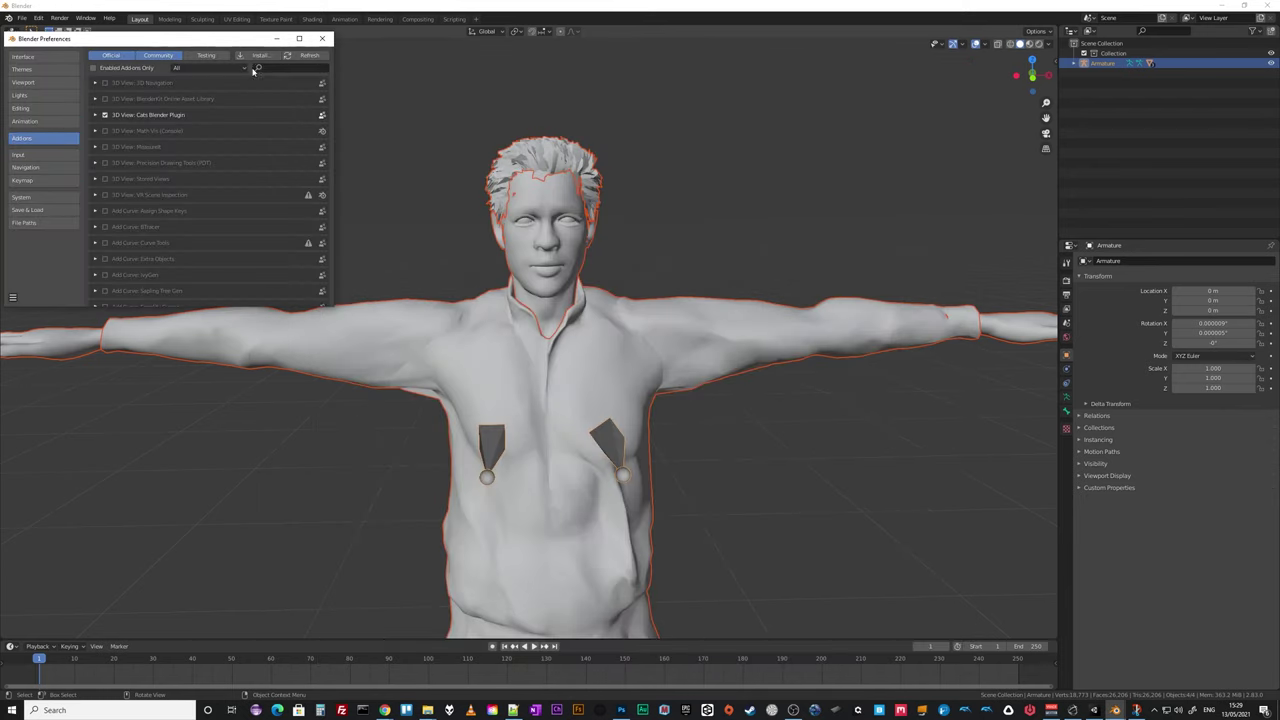
Close the preferences, select CC_Game_Body under the armature, and examine its vertex groups and shape keys in enlarged lists.
{"action": "left_click", "coordinate": [323, 40]}
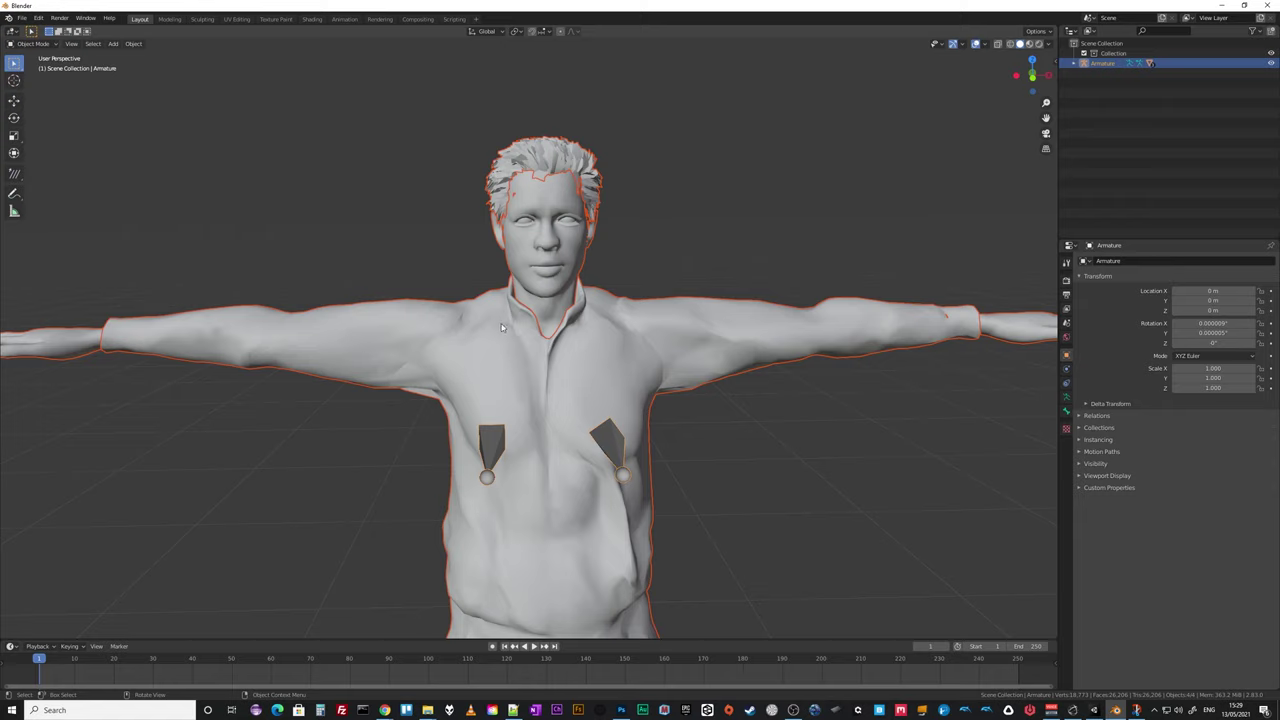
{"action": "left_click", "coordinate": [1075, 64]}
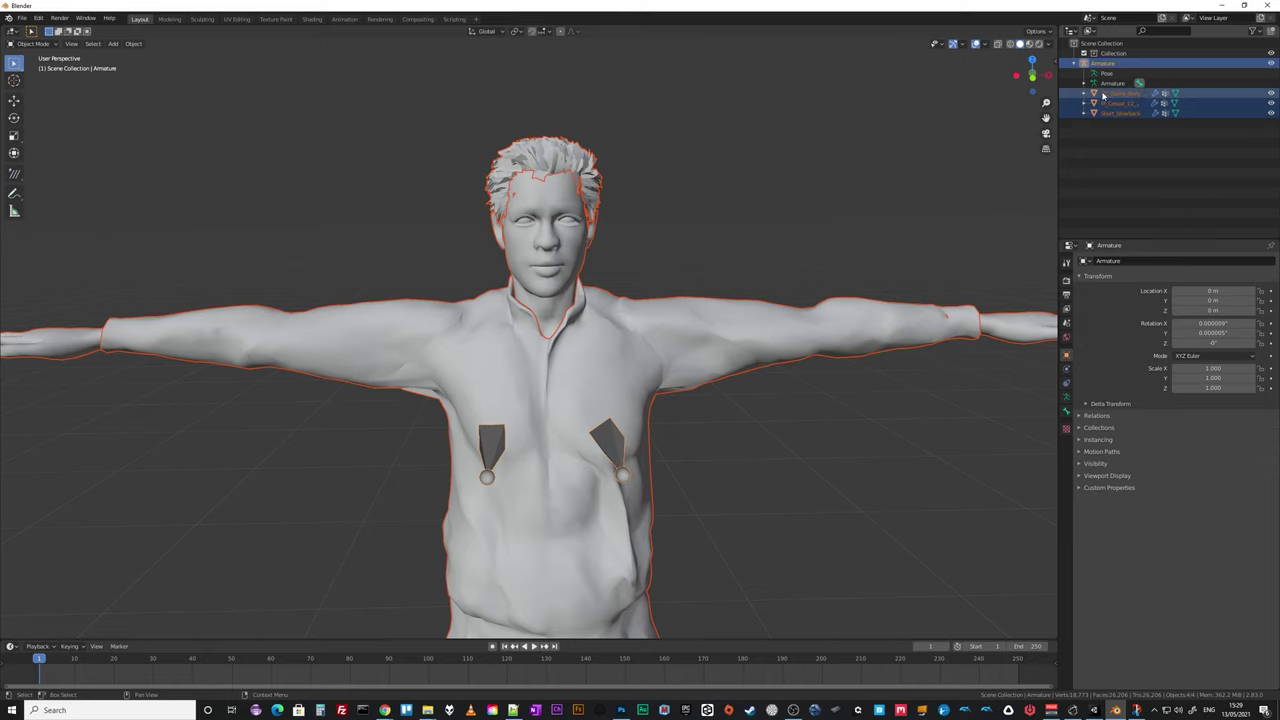
{"action": "left_click", "coordinate": [1105, 94]}
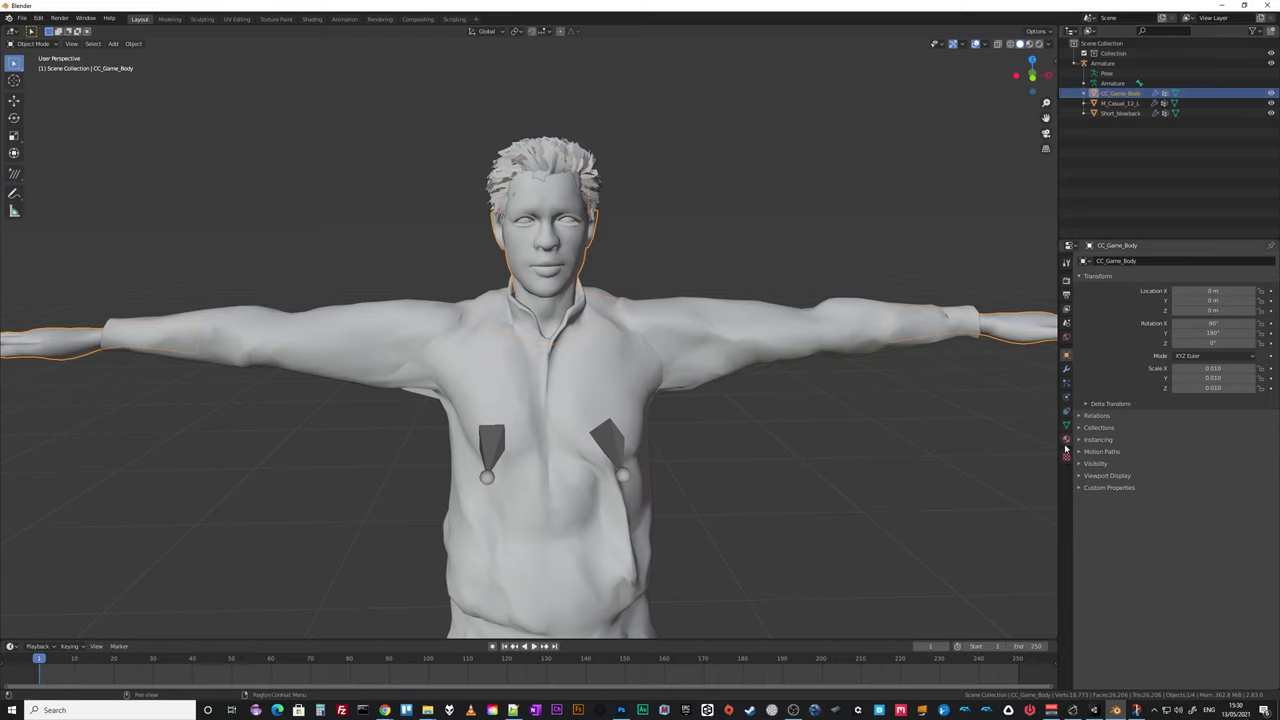
{"action": "left_click", "coordinate": [1066, 424]}
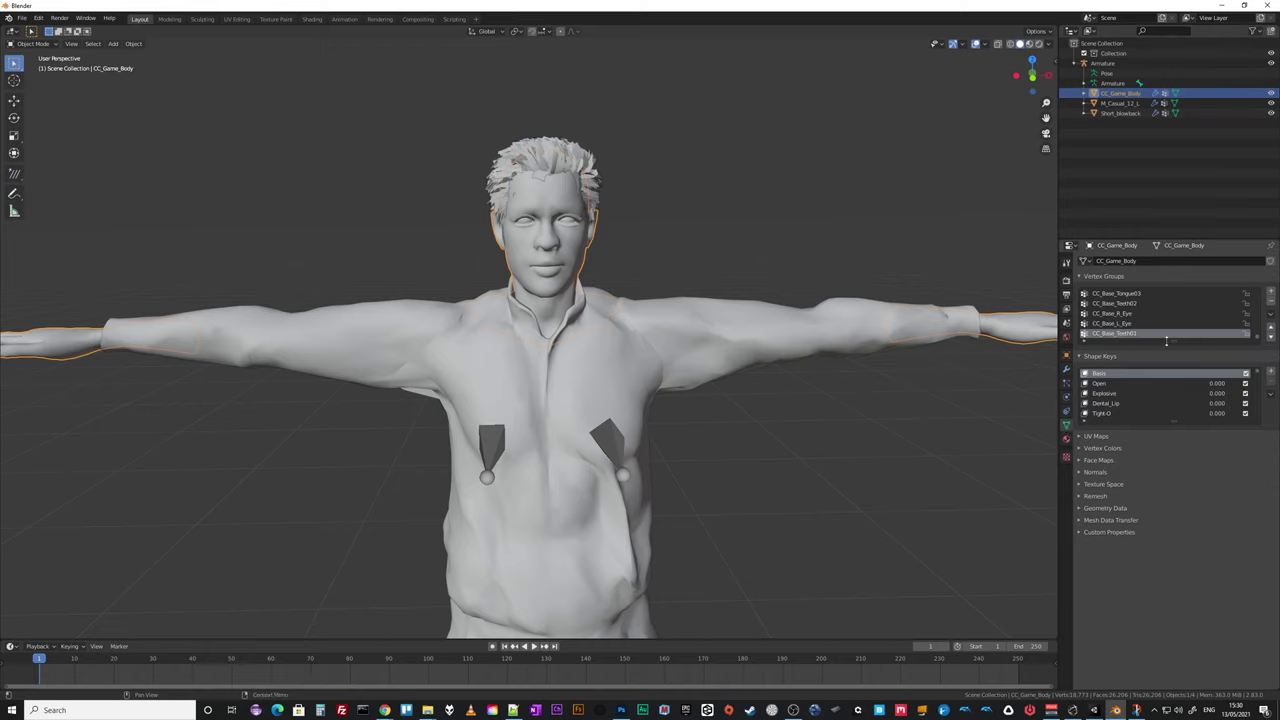
{"action": "left_click_drag", "start_coordinate": [1166, 341], "coordinate": [1168, 490]}
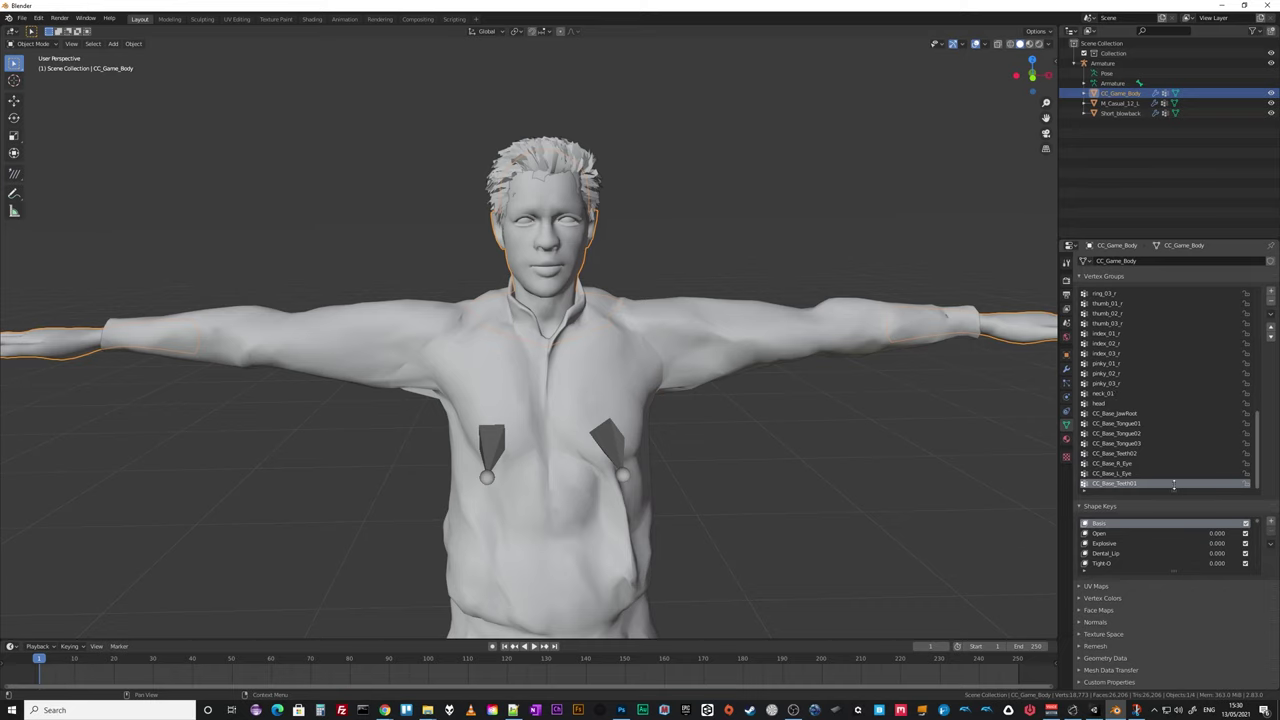
{"action": "left_click_drag", "start_coordinate": [1174, 484], "coordinate": [1172, 376]}
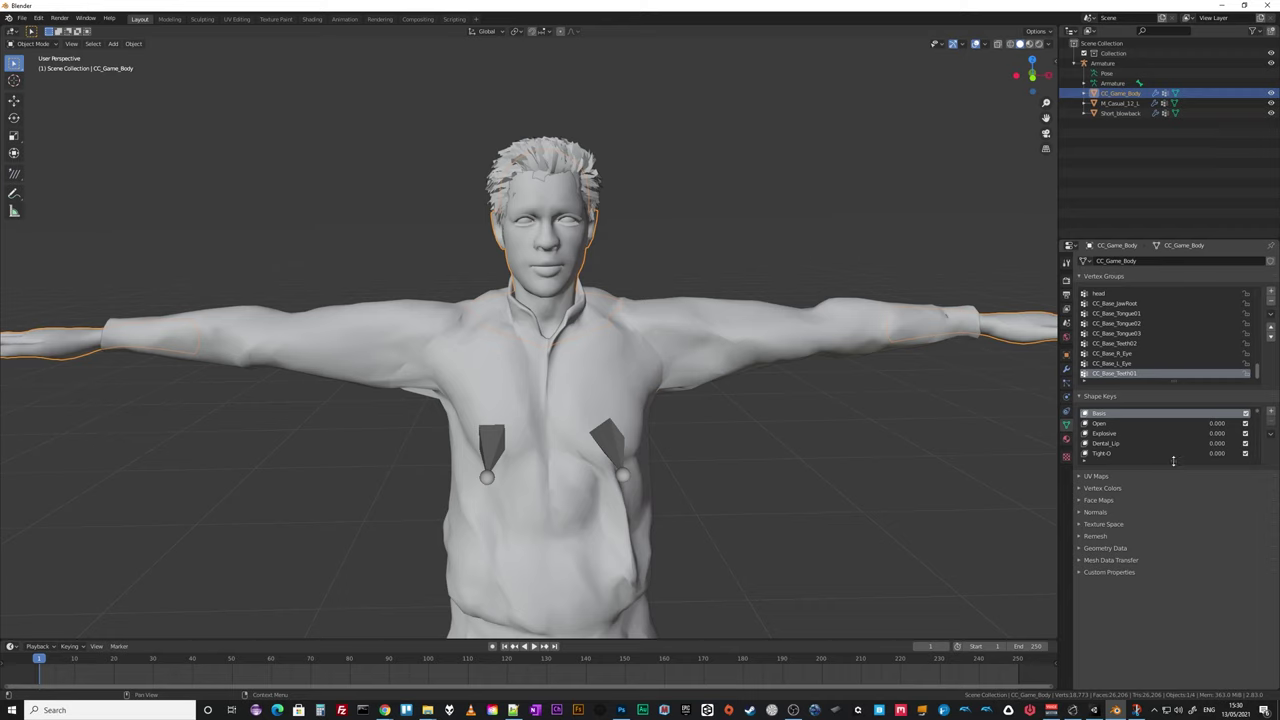
{"action": "left_click_drag", "start_coordinate": [1172, 462], "coordinate": [1174, 611]}
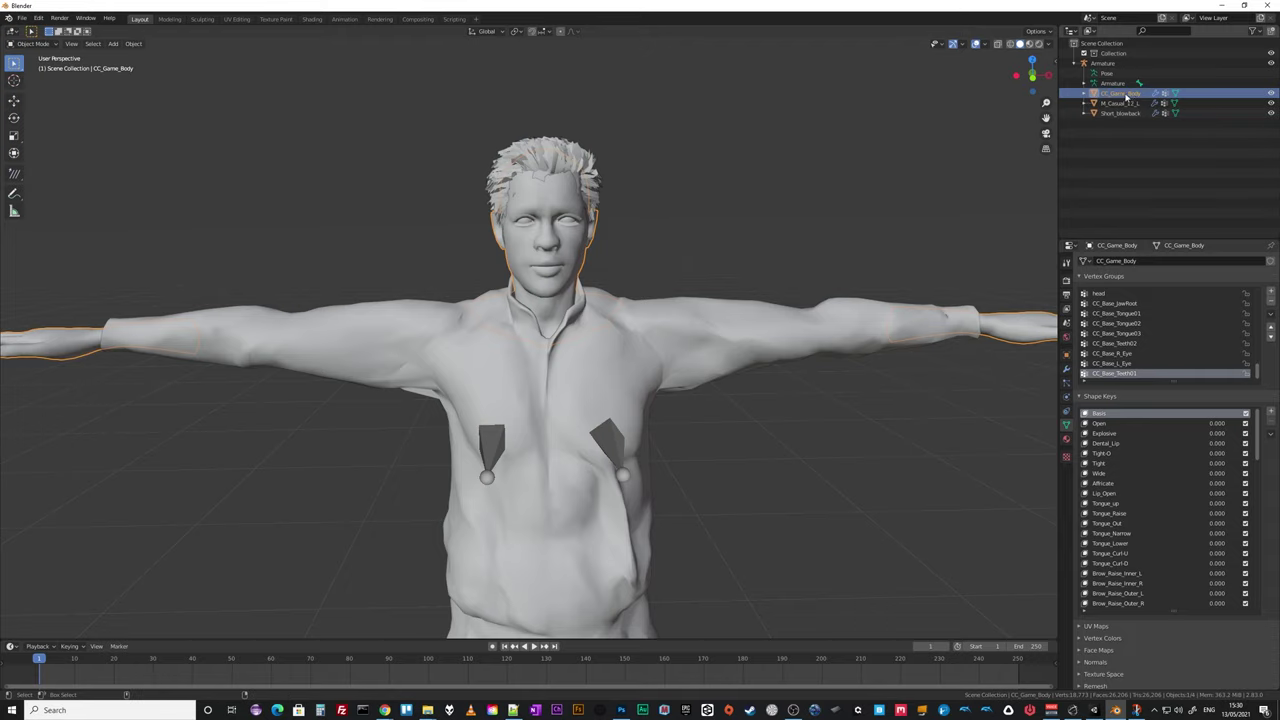
Duplicate CC_Game_Body in place and clear the copy's parent while keeping its transformation.
{"action": "key", "text": "shift+d"}
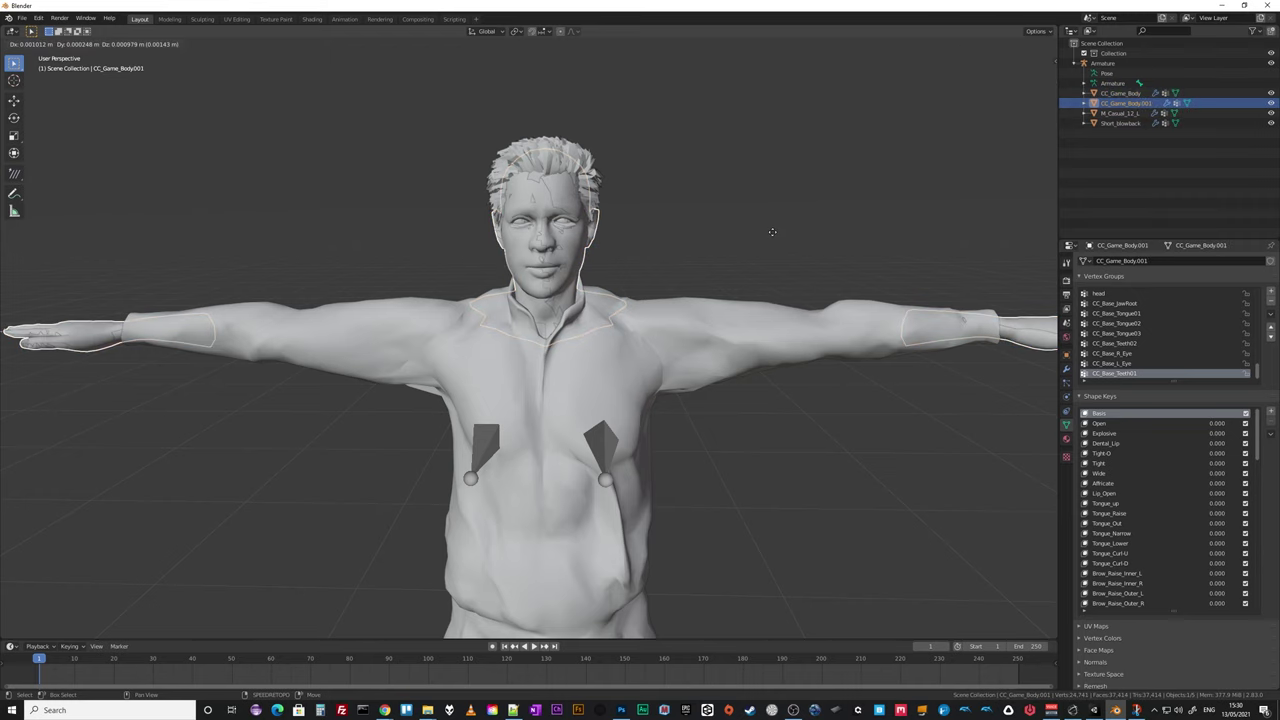
{"action": "right_click", "coordinate": [772, 236]}
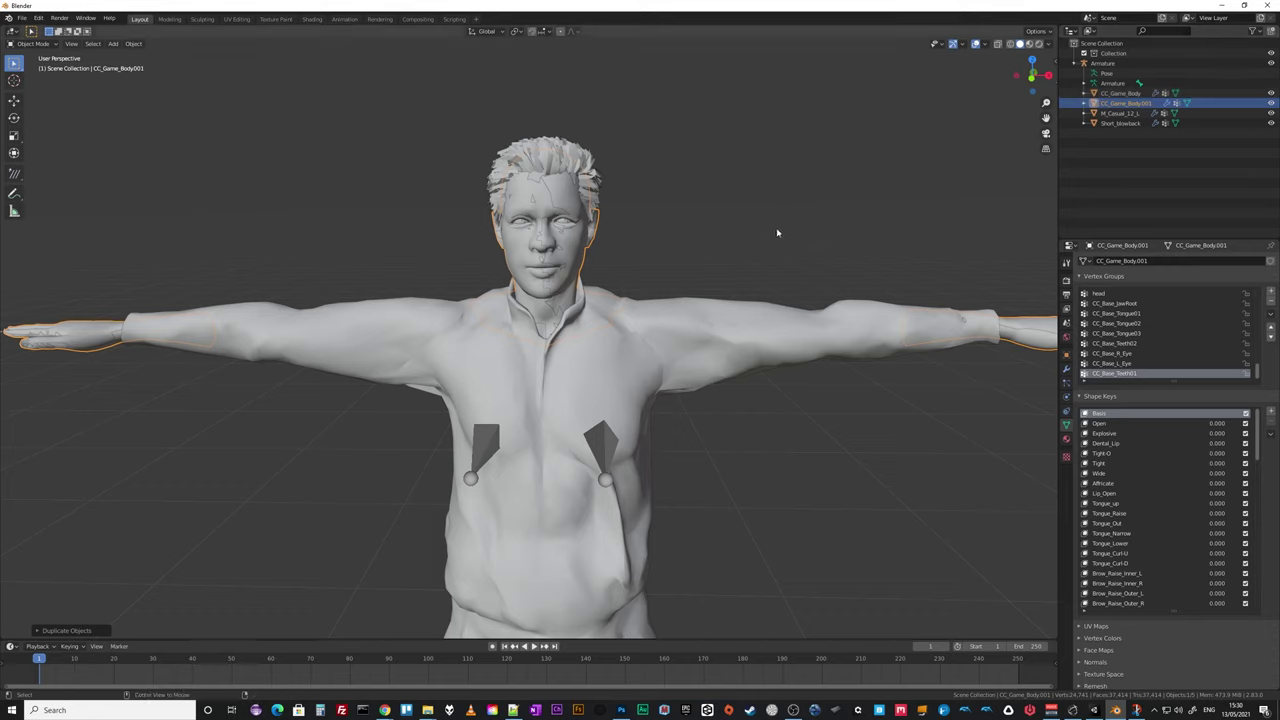
{"action": "key", "text": "alt+p"}
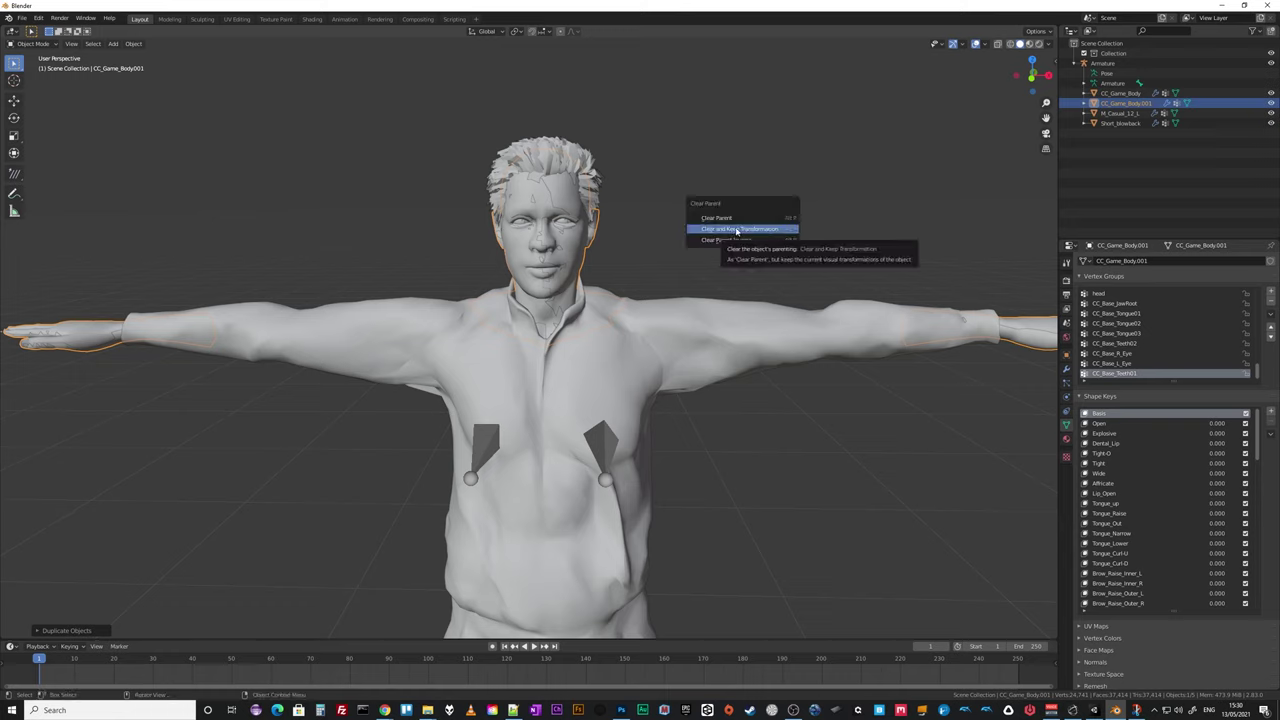
{"action": "left_click", "coordinate": [736, 230]}
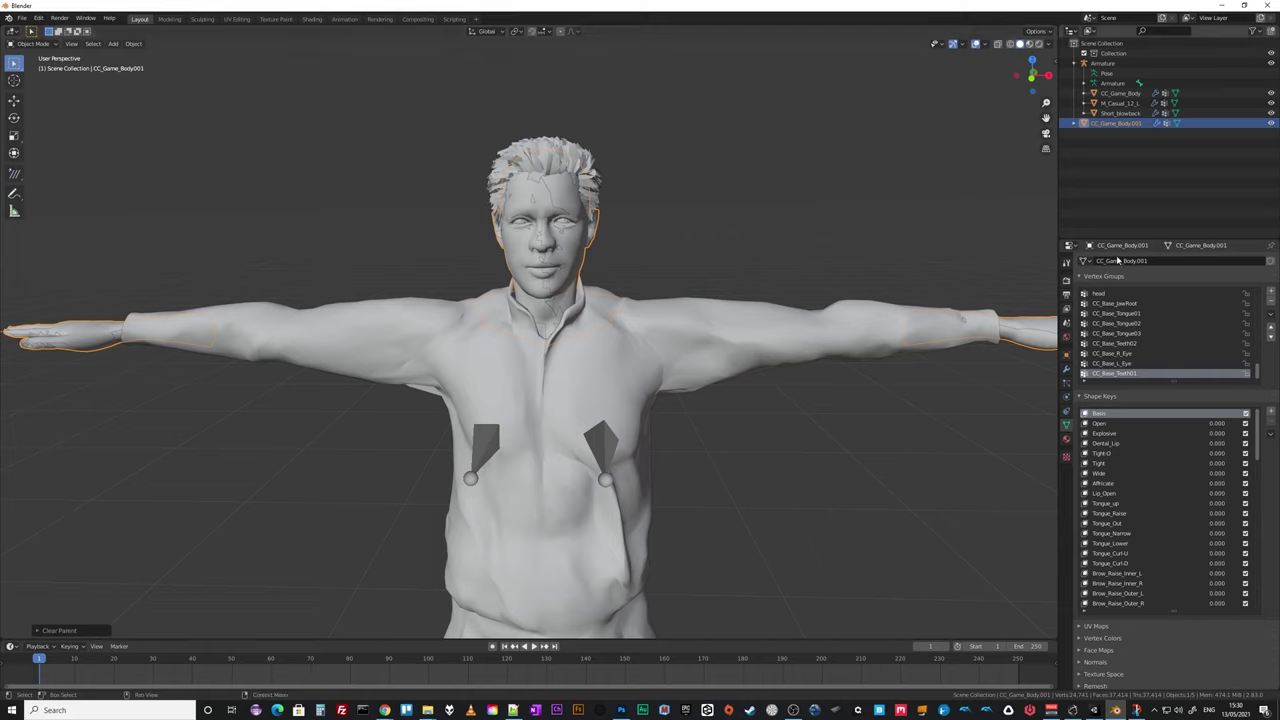
Remove the Armature modifier from the duplicated body, leaving its object name as it is.
{"action": "left_click", "coordinate": [1066, 369]}
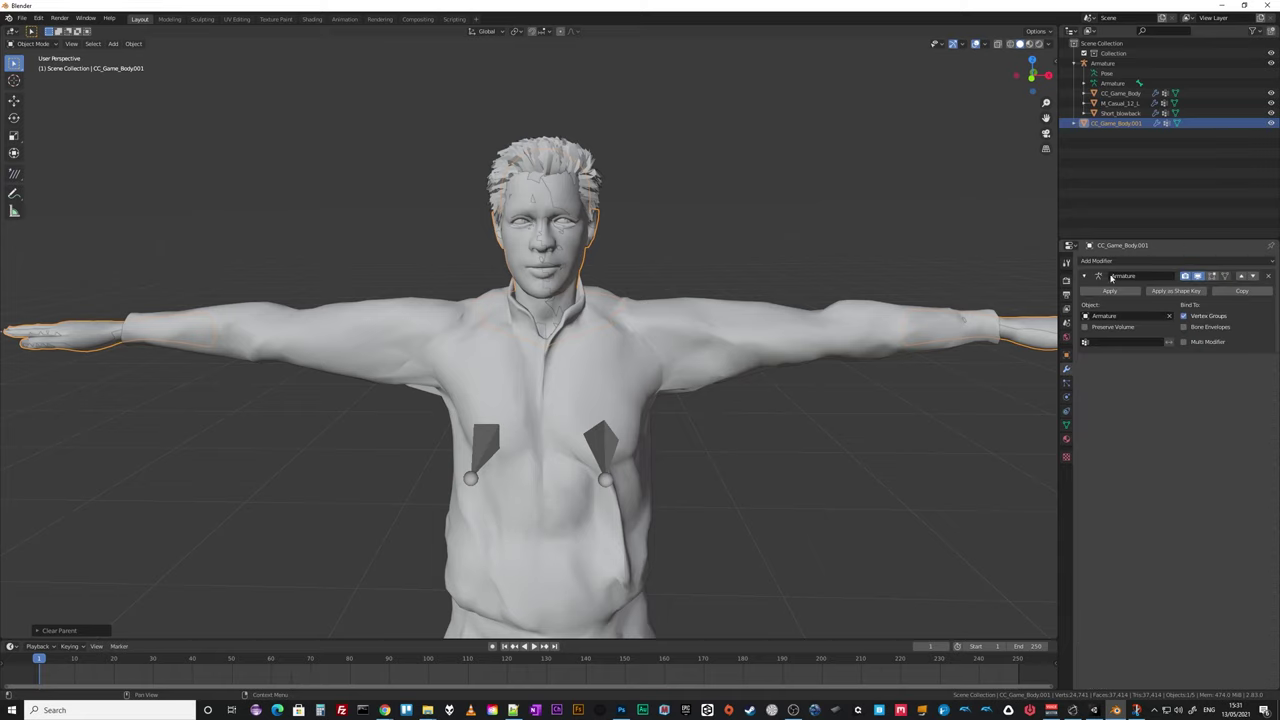
{"action": "left_click", "coordinate": [1269, 276]}
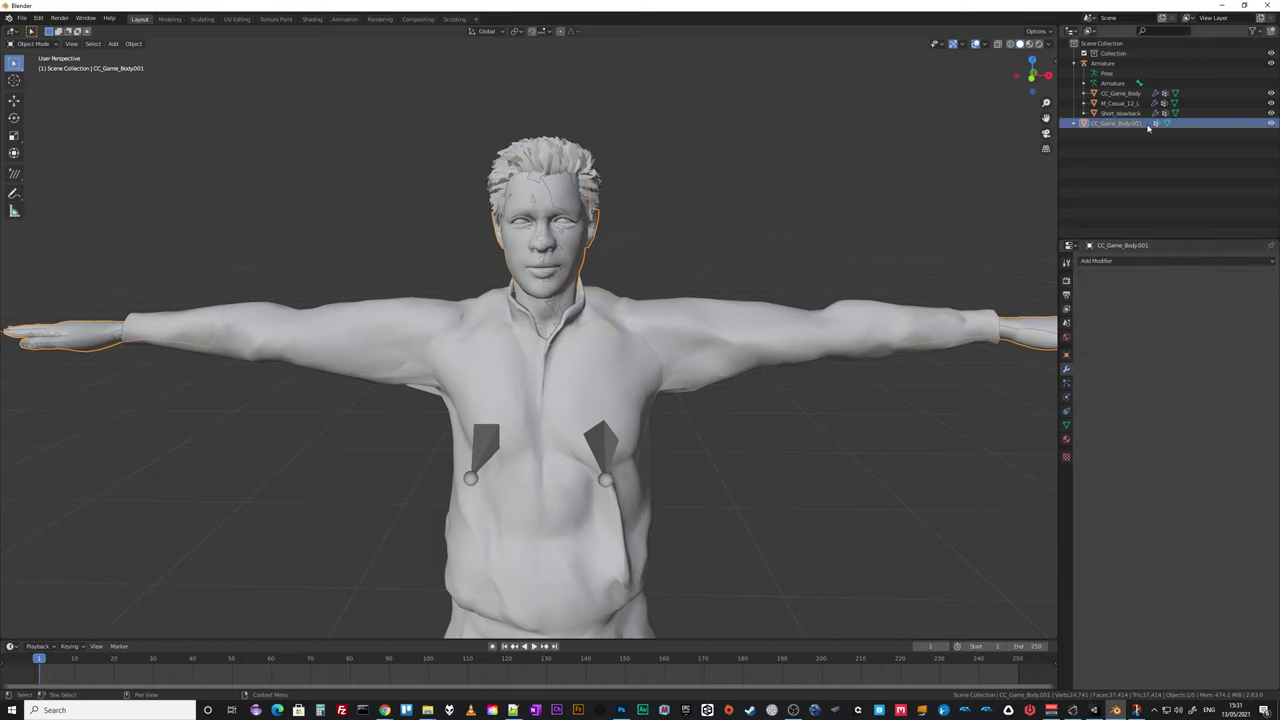
{"action": "double_click", "coordinate": [1115, 123]}
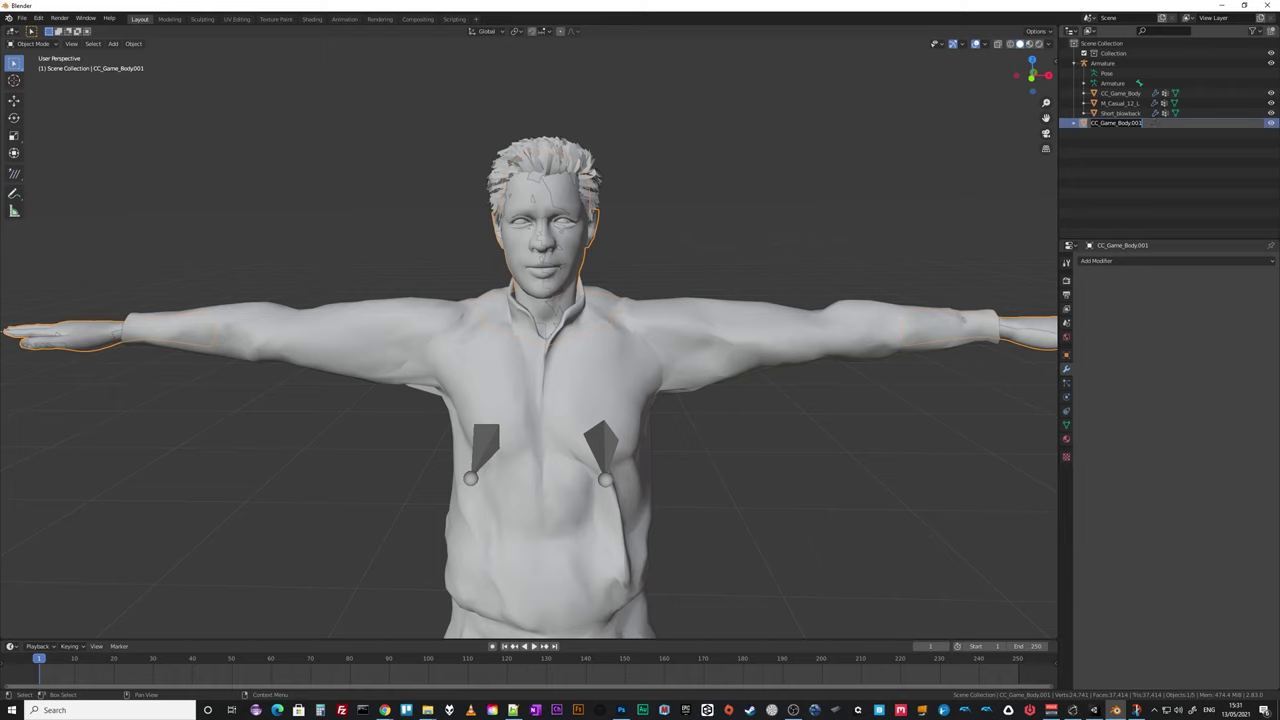
{"action": "key", "text": "Return"}
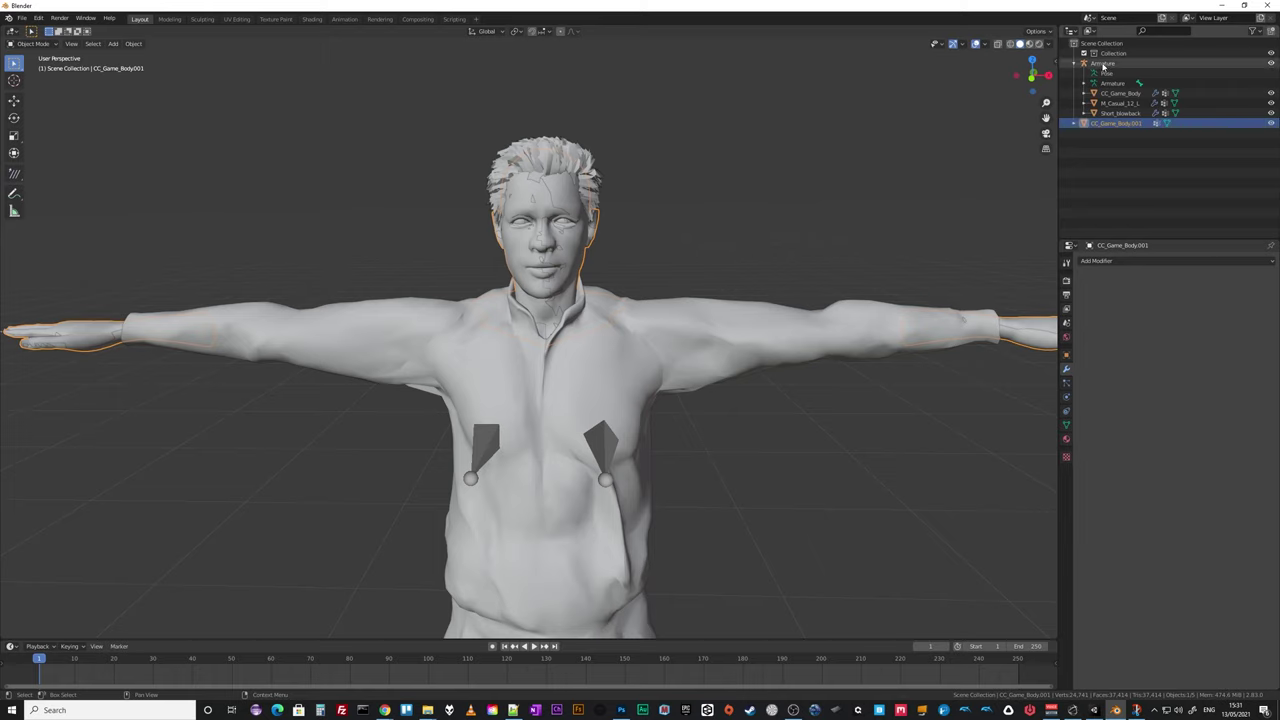
Add a second collection, sort the armature hierarchy into Collection and the duplicated body into Collection 2, and exclude Collection from the view layer.
{"action": "left_click", "coordinate": [1271, 32]}
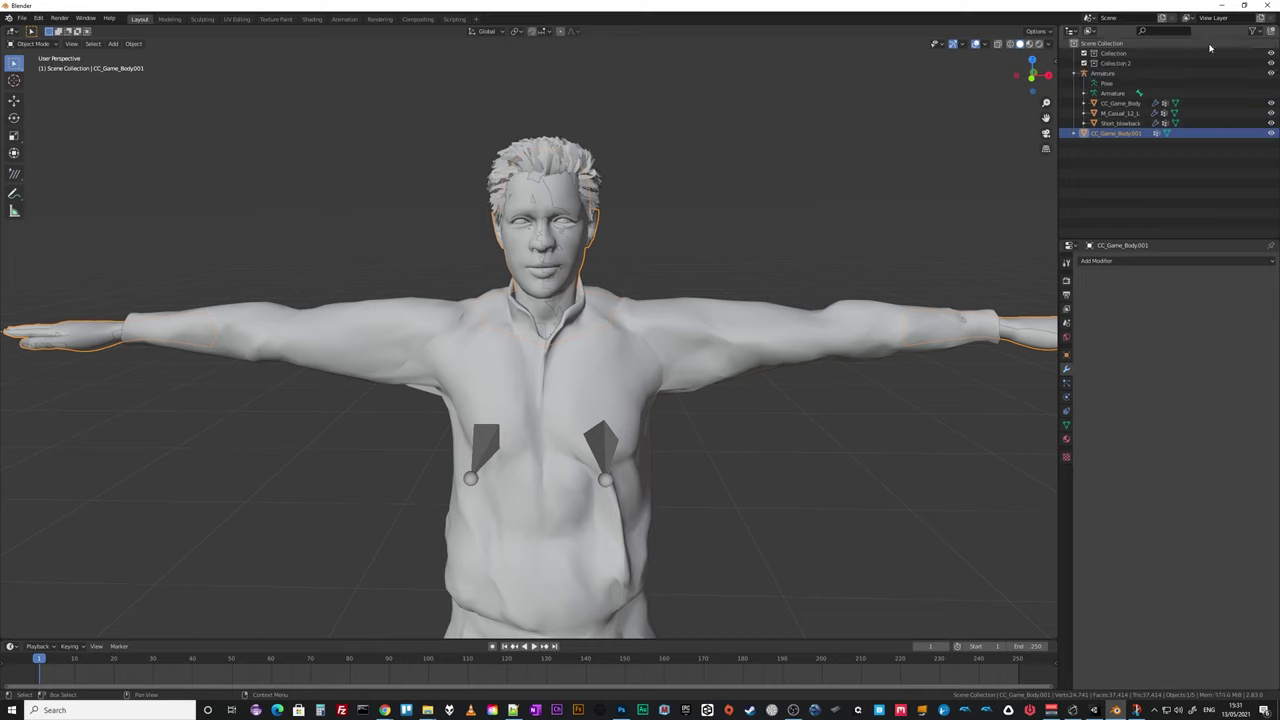
{"action": "left_click", "coordinate": [1105, 73]}
{"action": "right_click", "coordinate": [1107, 75]}
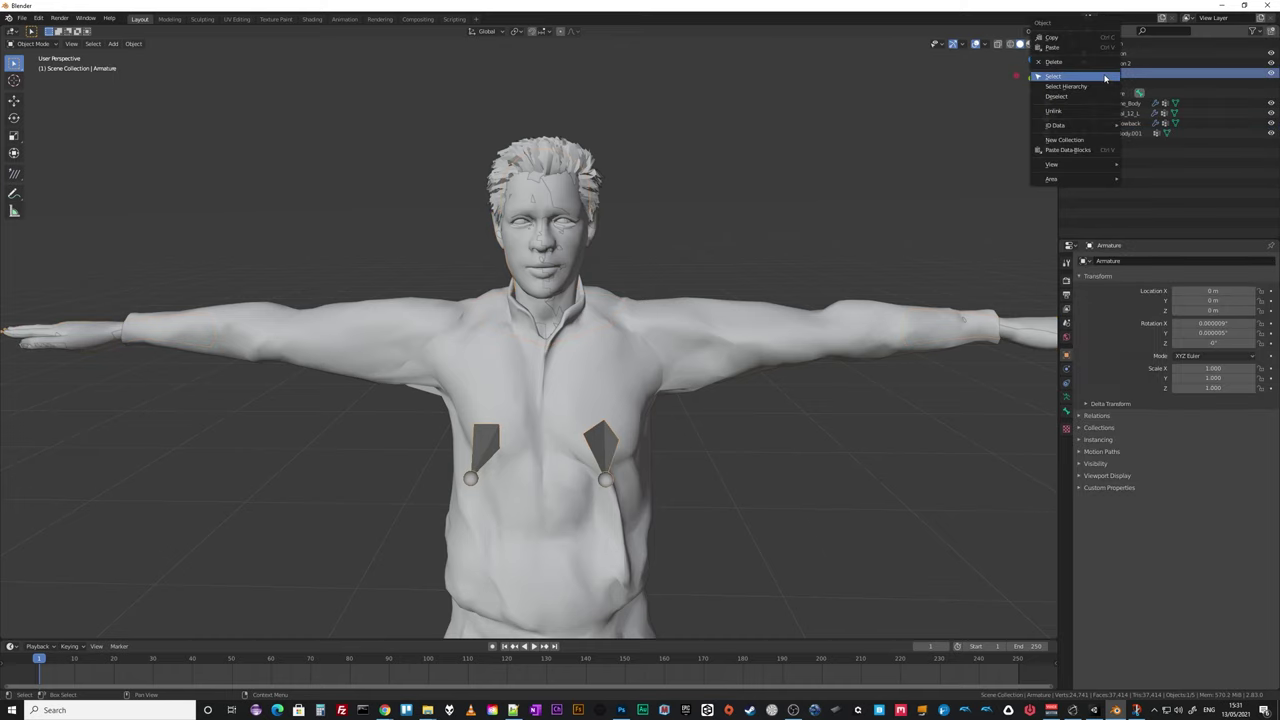
{"action": "left_click", "coordinate": [1086, 89]}
{"action": "mouse_move", "coordinate": [1105, 78]}
{"action": "left_mouse_down"}
{"action": "mouse_move", "coordinate": [1108, 53]}
{"action": "mouse_move", "coordinate": [1107, 66]}
{"action": "left_mouse_up"}
{"action": "left_click", "coordinate": [1083, 53]}
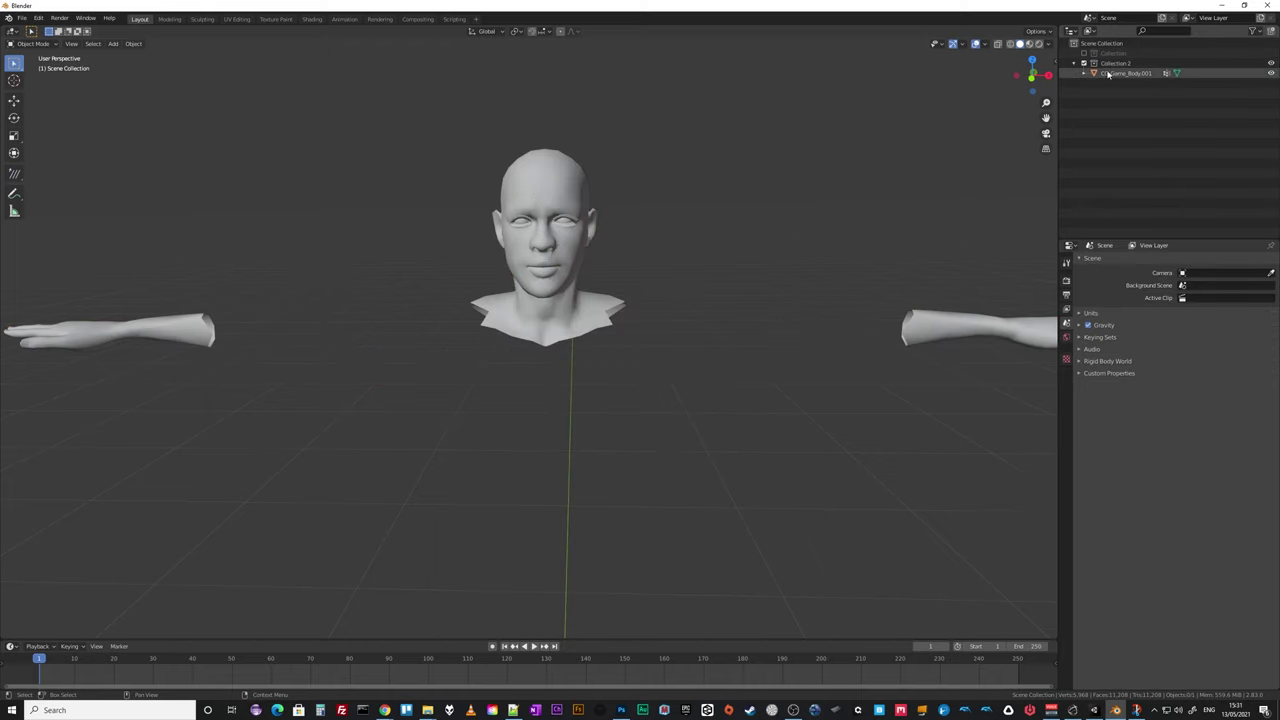
Separate the whole duplicated body mesh by loose parts, enlarge the outliner to list the pieces, and return to Object Mode.
{"action": "left_click", "coordinate": [1110, 75]}
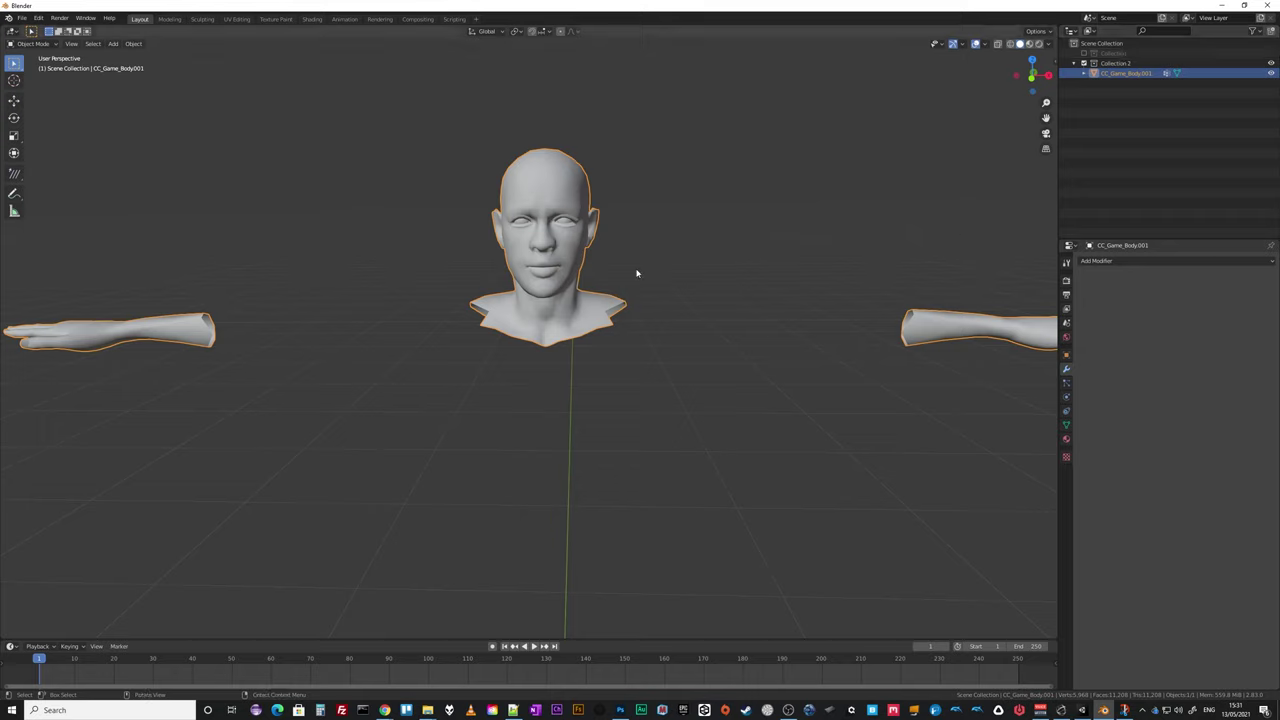
{"action": "key", "text": "Tab"}
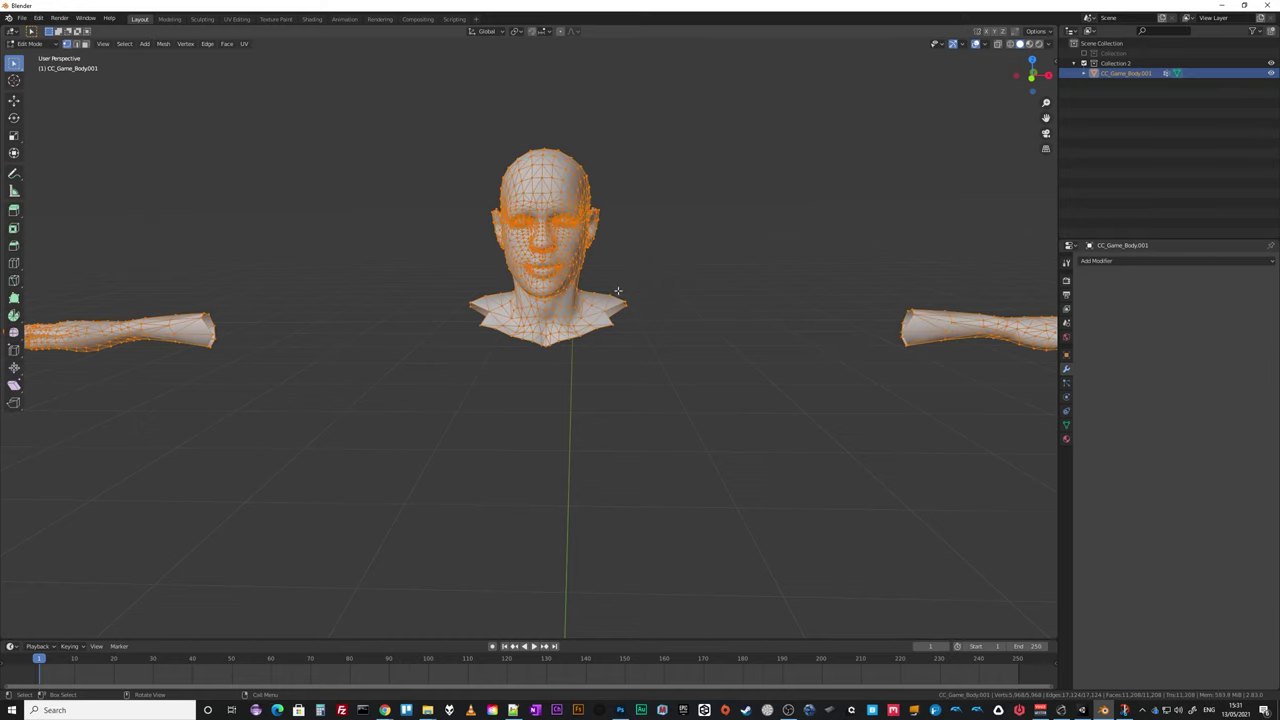
{"action": "left_click", "coordinate": [162, 44]}
{"action": "mouse_move", "coordinate": [175, 136]}
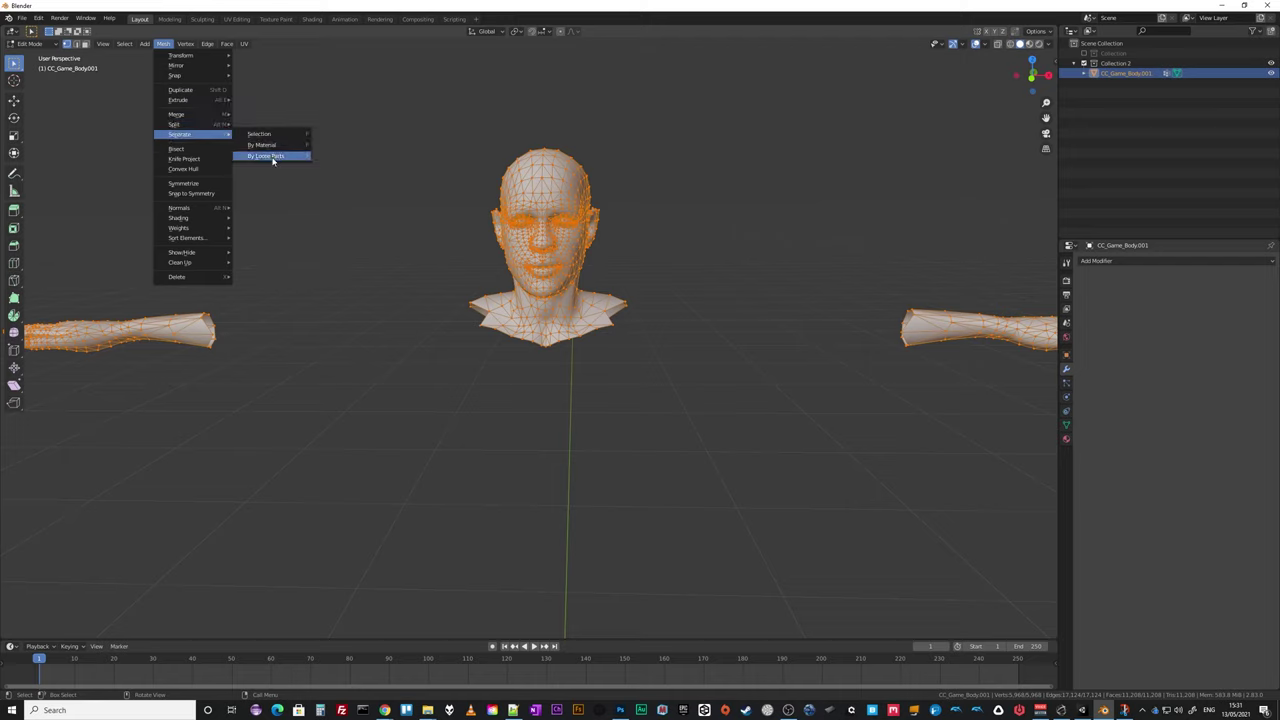
{"action": "left_click", "coordinate": [270, 157]}
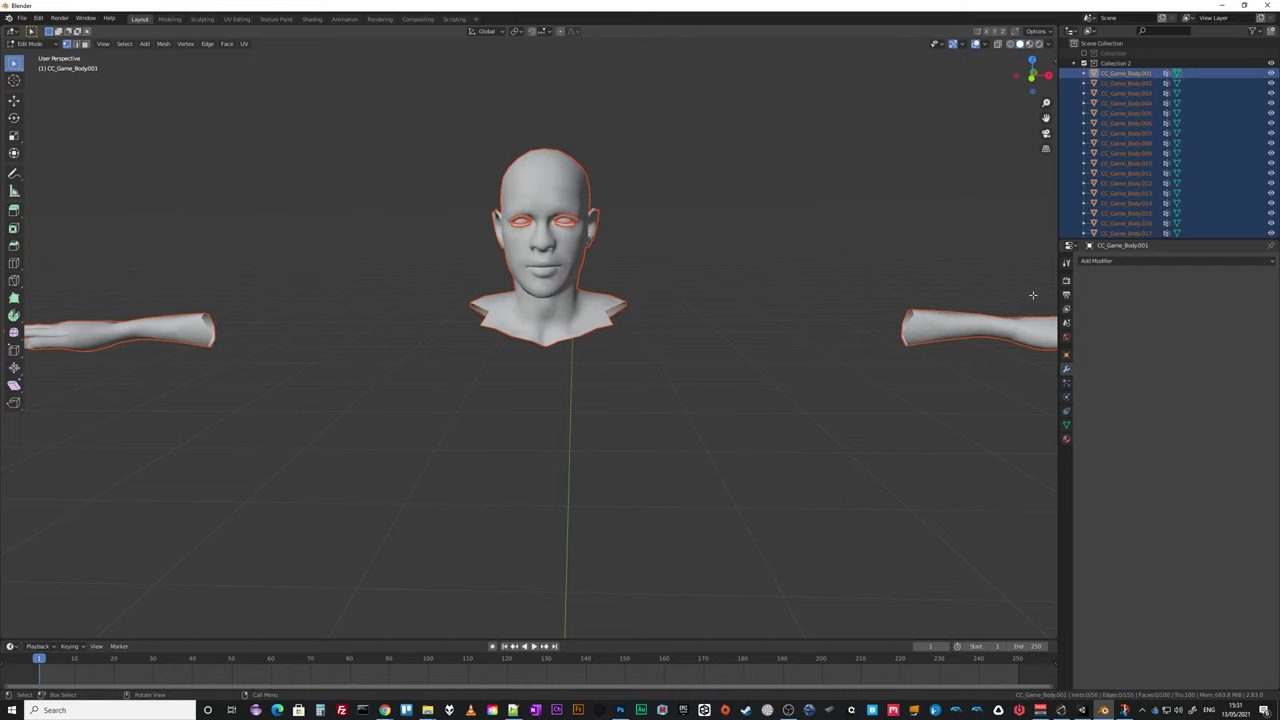
{"action": "left_click_drag", "start_coordinate": [1166, 240], "coordinate": [1167, 578]}
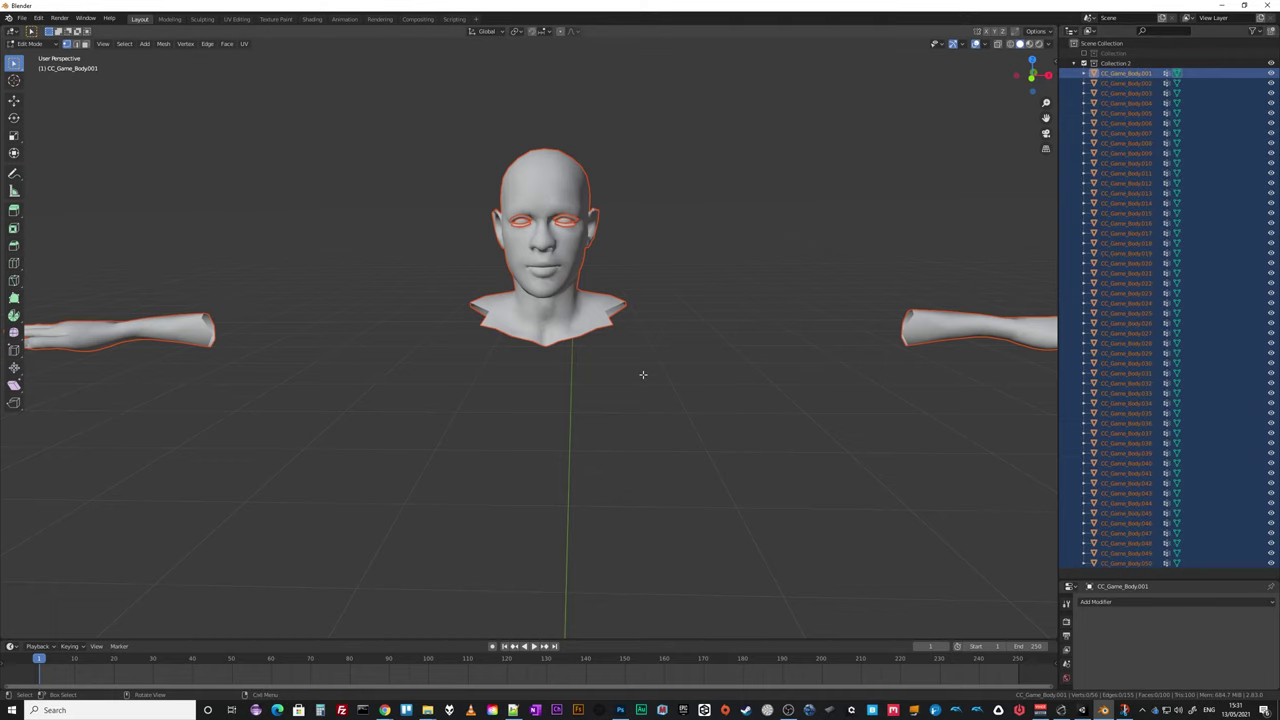
{"action": "scroll", "coordinate": [568, 224], "scroll_direction": "up", "scroll_amount": 6}
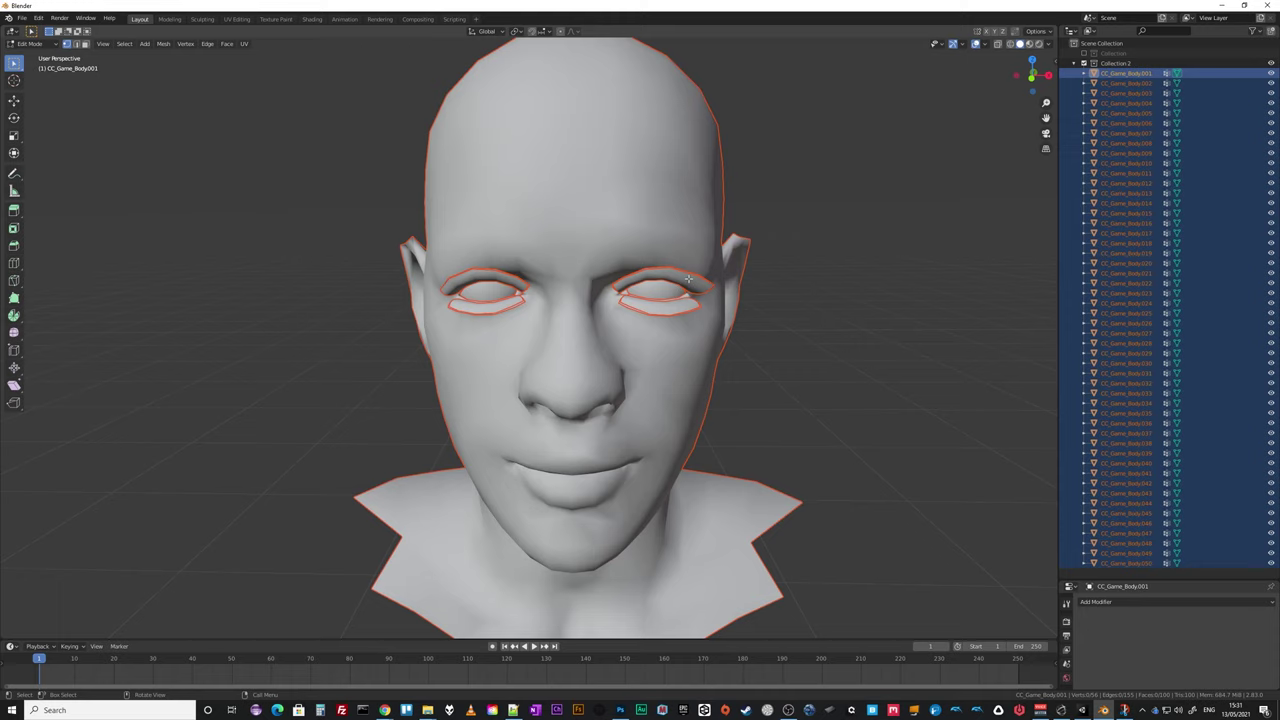
{"action": "middle_click_drag", "start_coordinate": [786, 295], "coordinate": [776, 290]}
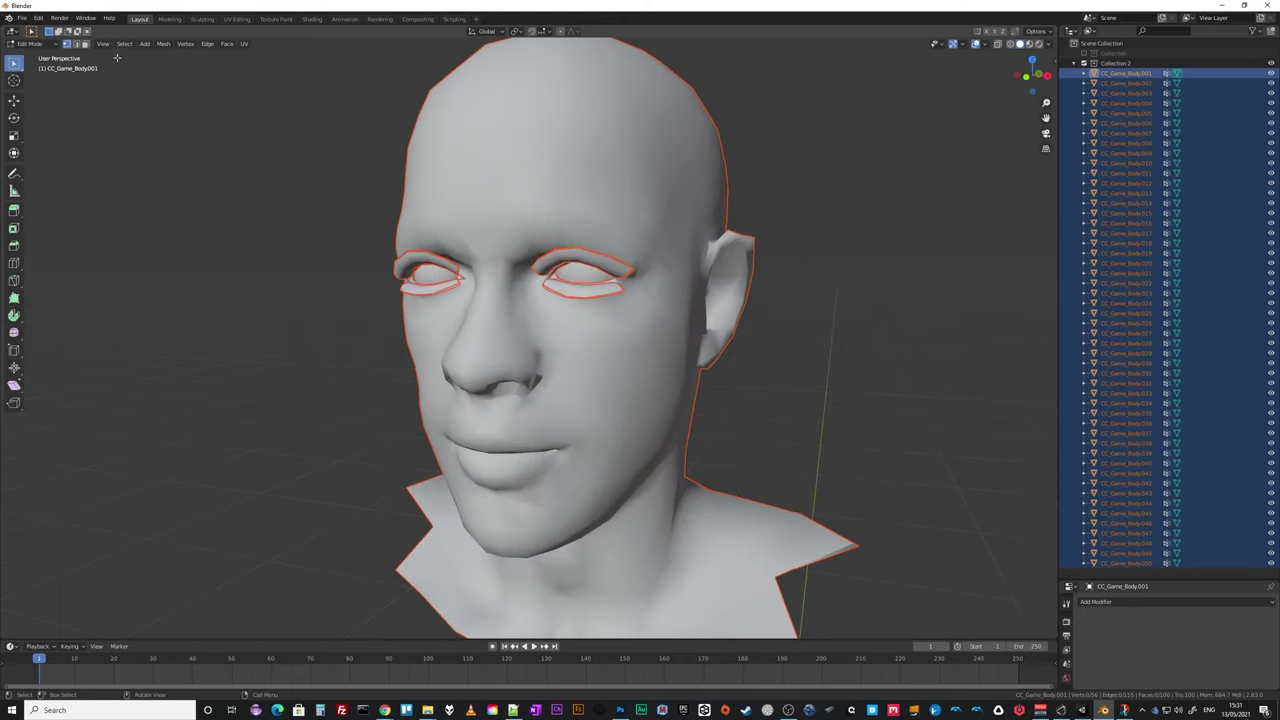
{"action": "left_click", "coordinate": [57, 47]}
{"action": "left_click", "coordinate": [35, 54]}
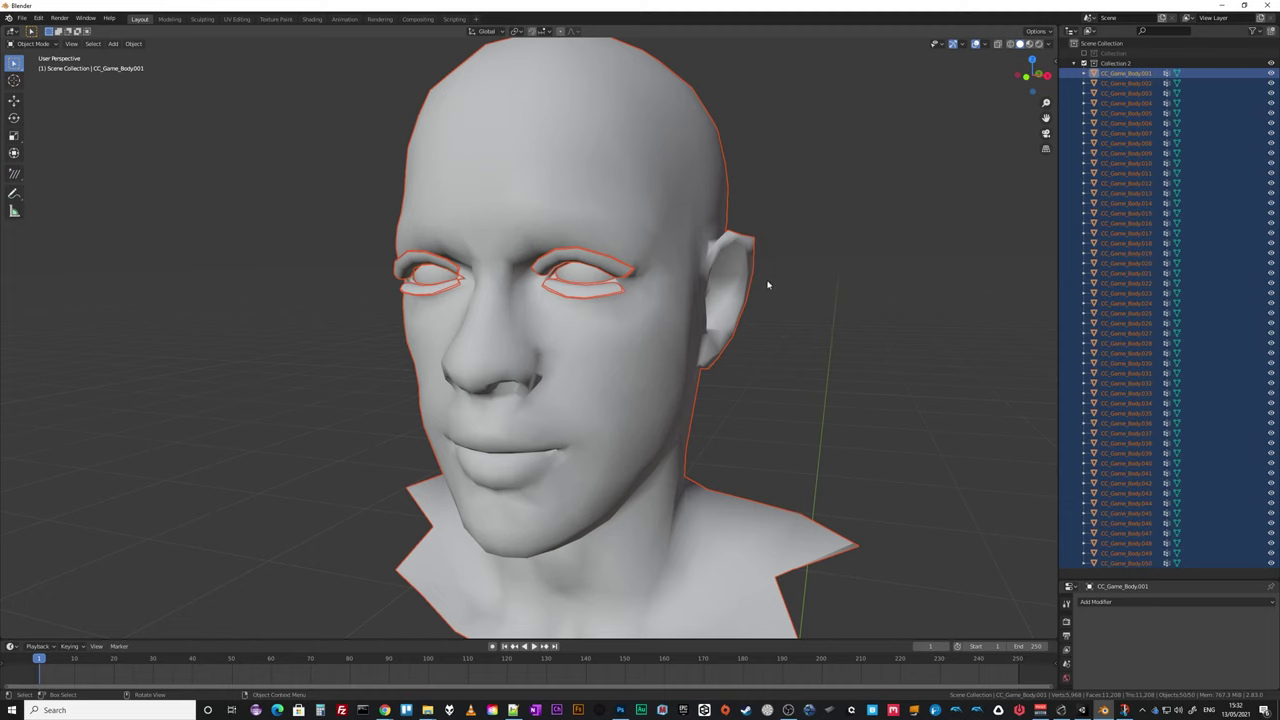
Select all eight upper and lower eyelash pieces around both eyes and join them into one object.
{"action": "key", "text": "alt+a"}
{"action": "left_click", "coordinate": [611, 272]}
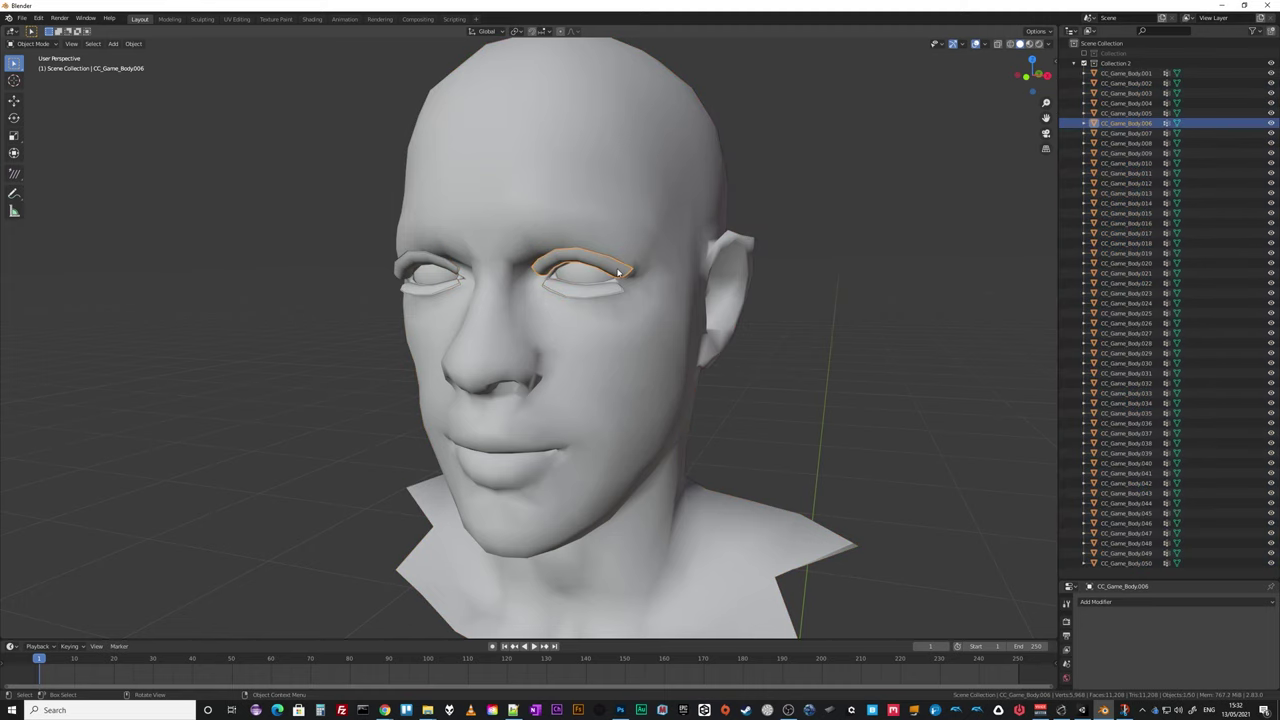
{"action": "middle_click_drag", "start_coordinate": [622, 272], "coordinate": [543, 294]}
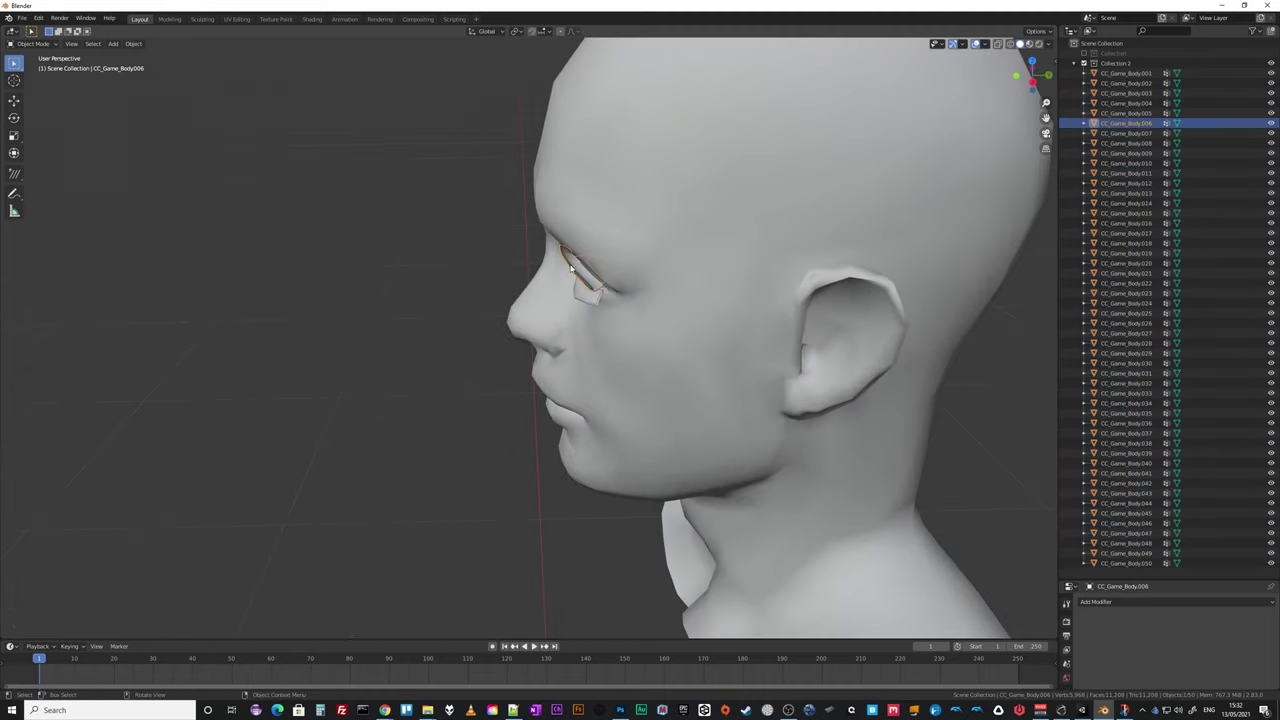
{"action": "left_click", "coordinate": [578, 270]}
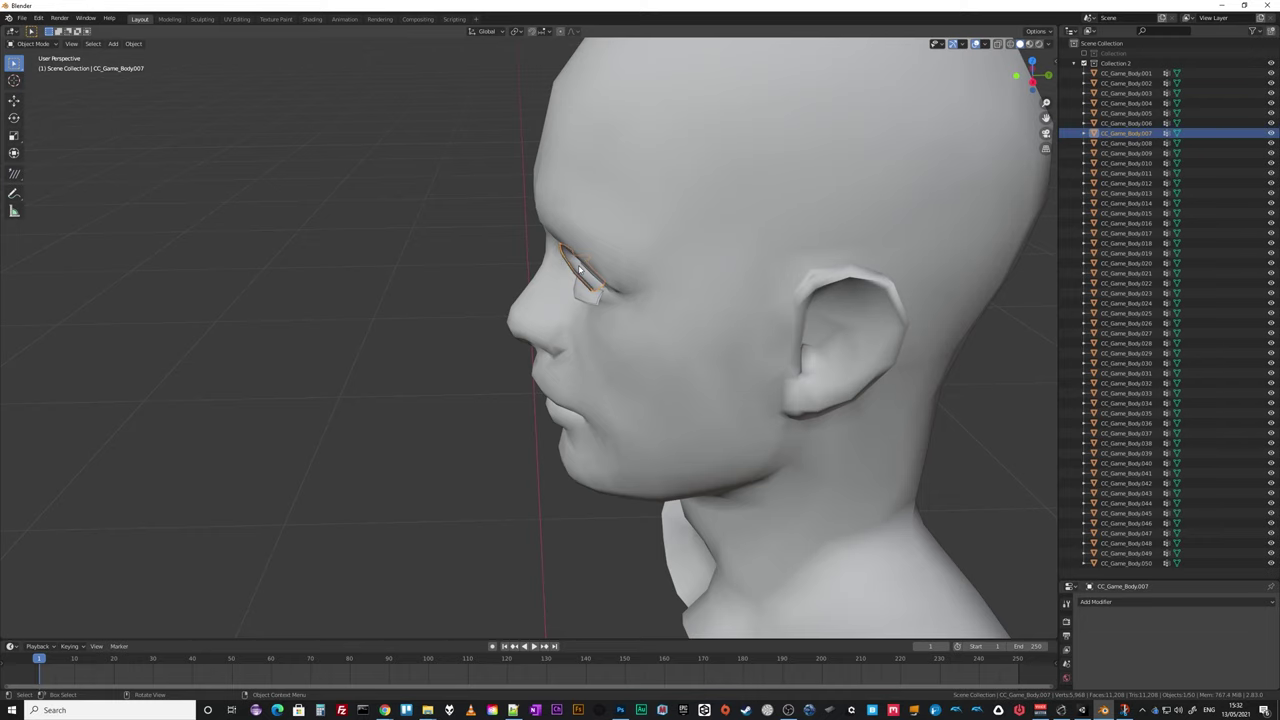
{"action": "scroll", "coordinate": [578, 270], "scroll_direction": "up", "scroll_amount": 4}
{"action": "middle_click_drag", "start_coordinate": [578, 270], "coordinate": [382, 308]}
{"action": "left_click", "coordinate": [666, 220]}
{"action": "left_click", "coordinate": [637, 260], "text": "shift"}
{"action": "left_click", "coordinate": [704, 262], "text": "shift"}
{"action": "left_click", "coordinate": [356, 264], "text": "shift"}
{"action": "left_click", "coordinate": [356, 264], "text": "shift"}
{"action": "left_click", "coordinate": [309, 195], "text": "shift"}
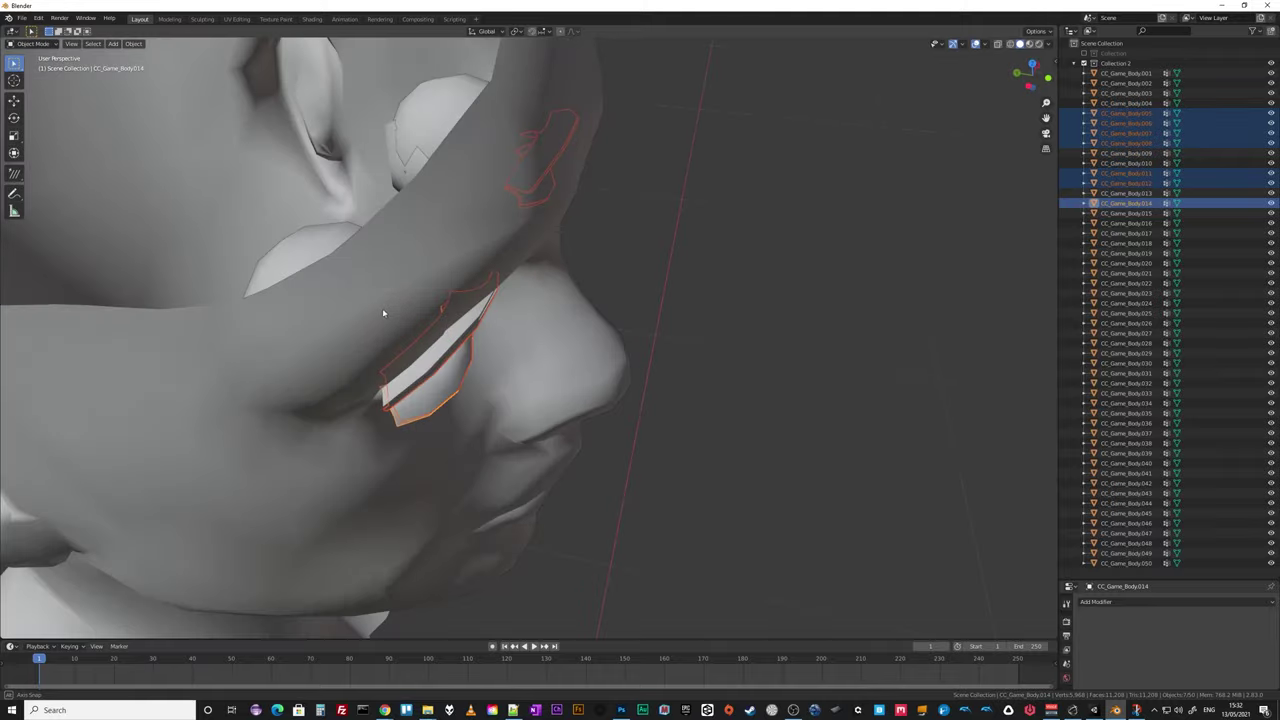
{"action": "left_click", "coordinate": [444, 349], "text": "shift"}
{"action": "middle_click_drag", "start_coordinate": [444, 349], "coordinate": [679, 336]}
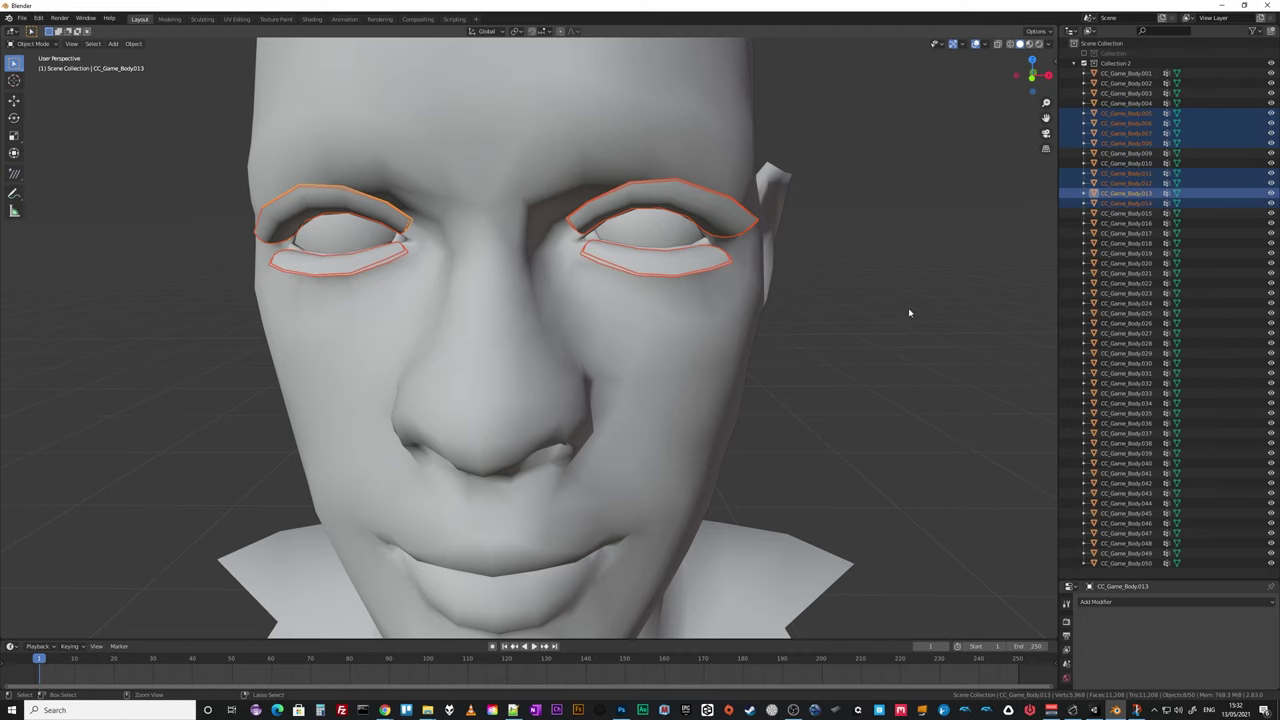
{"action": "key", "text": "ctrl+j"}
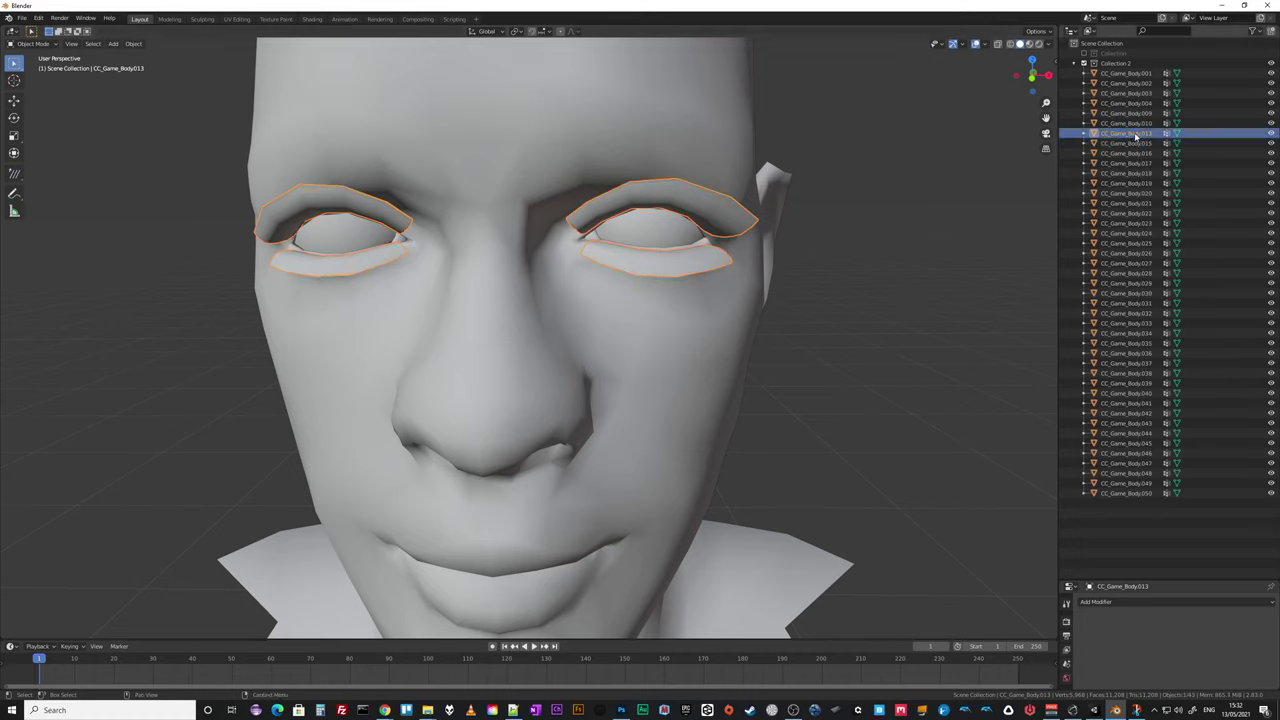
Rename the joined eyelash object EYELASHES.
{"action": "double_click", "coordinate": [1134, 132]}
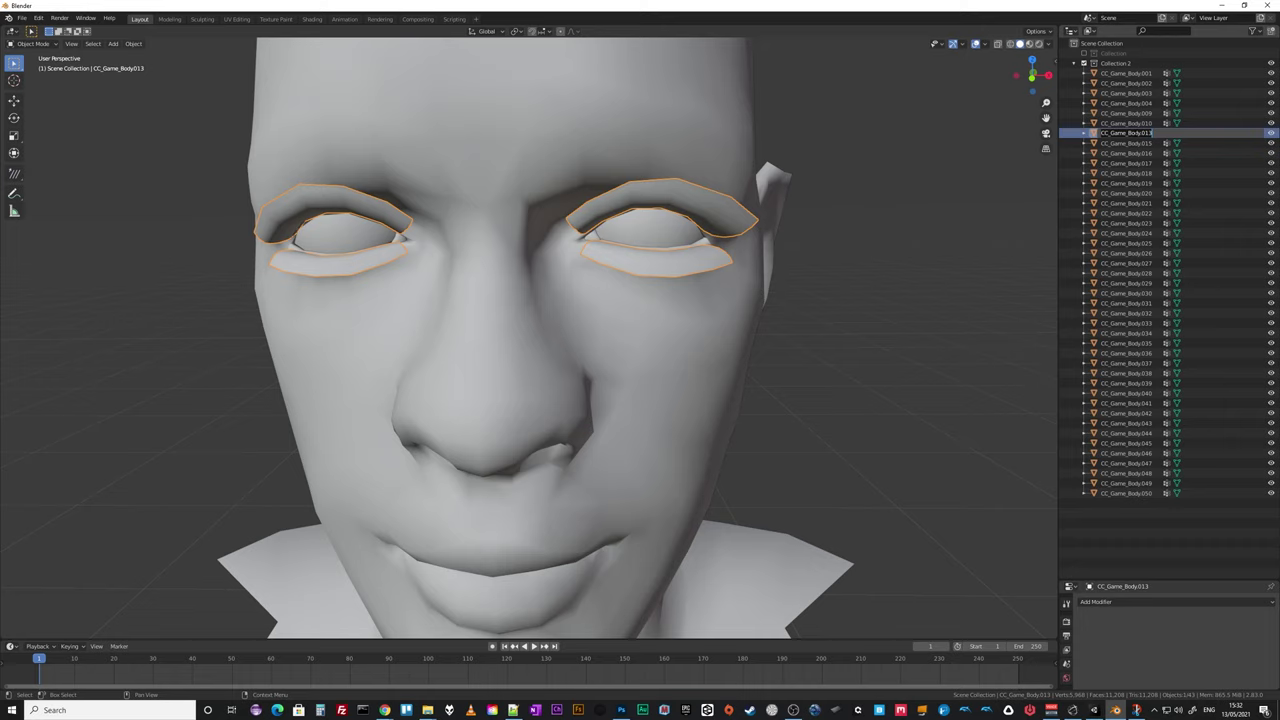
{"action": "type", "text": "EYELASHES"}
{"action": "key", "text": "Return"}
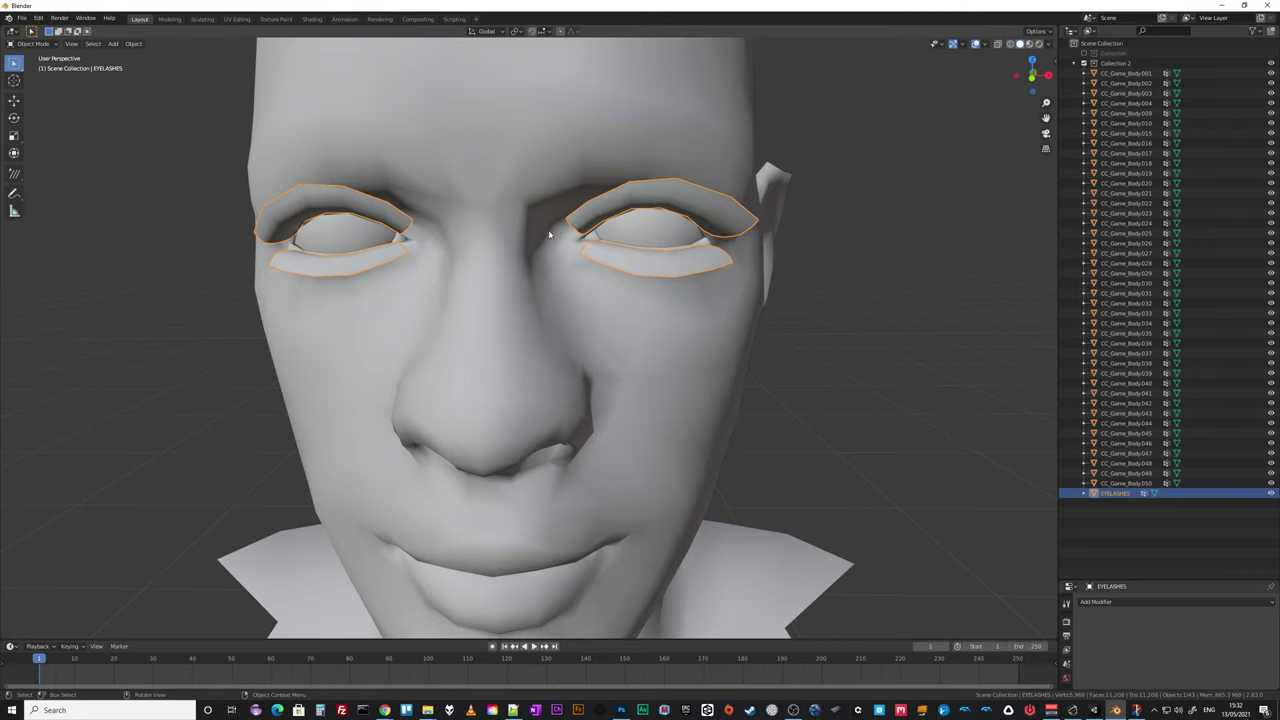
{"action": "scroll", "coordinate": [606, 256], "scroll_direction": "down", "scroll_amount": 4}
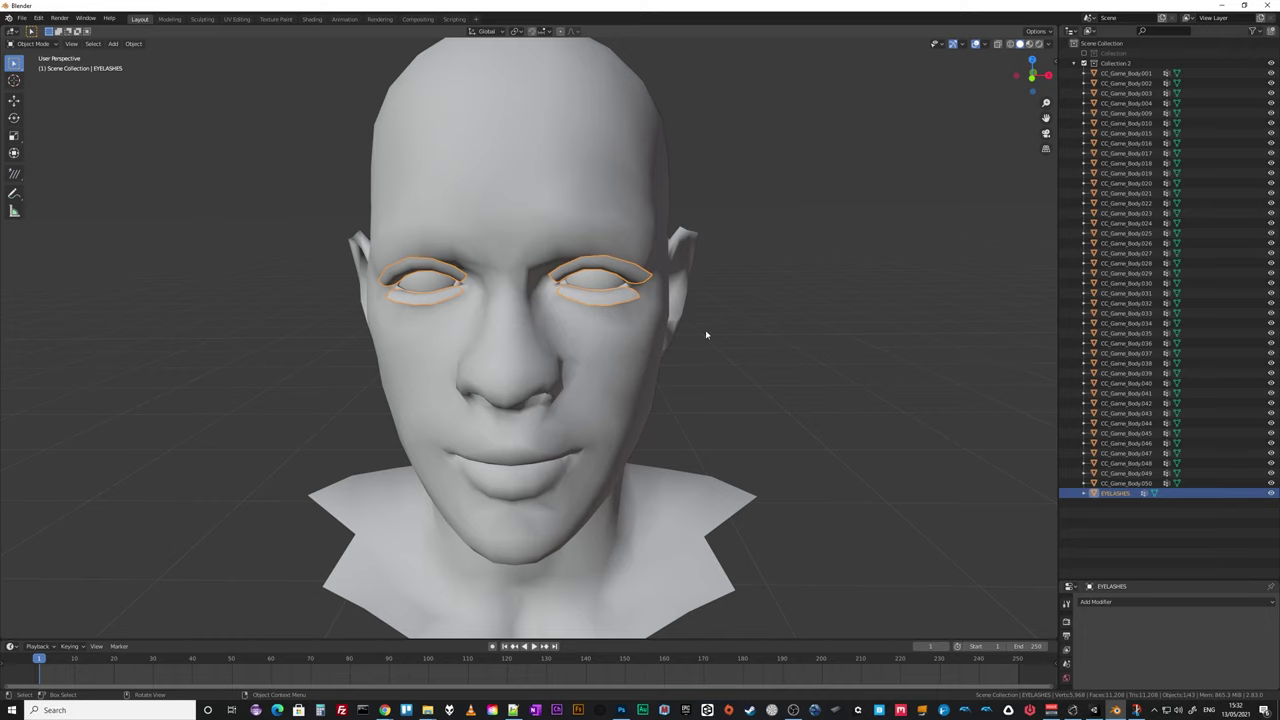
Select the character's left eyeball piece and rename it EYE_LEFT.
{"action": "middle_click_drag", "start_coordinate": [705, 333], "coordinate": [769, 308]}
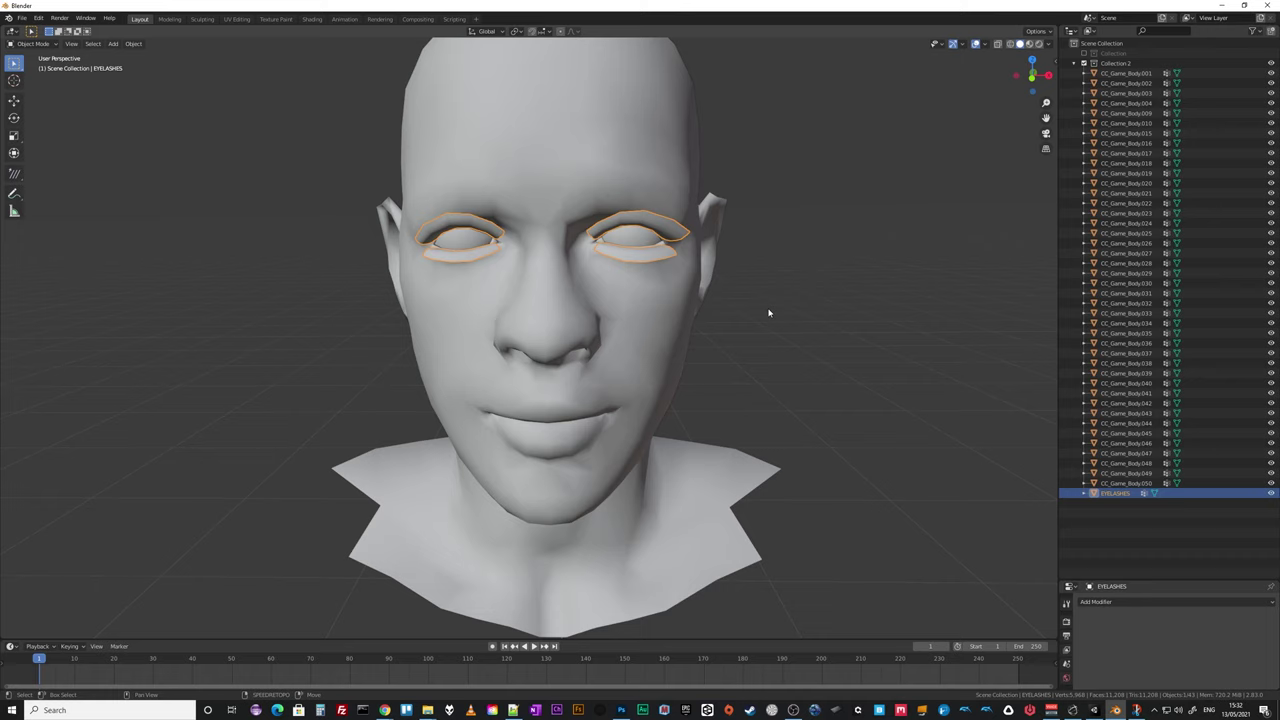
{"action": "left_click", "coordinate": [640, 245]}
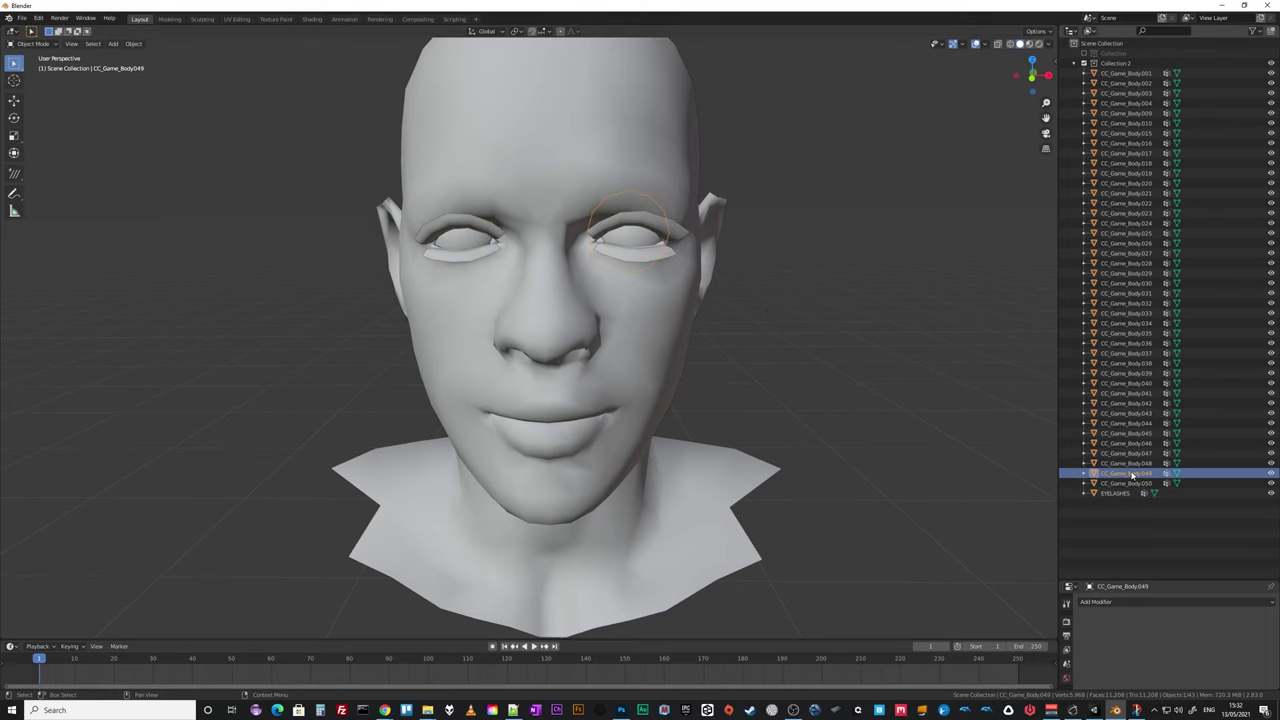
{"action": "double_click", "coordinate": [1131, 474]}
{"action": "type", "text": "EYE"}
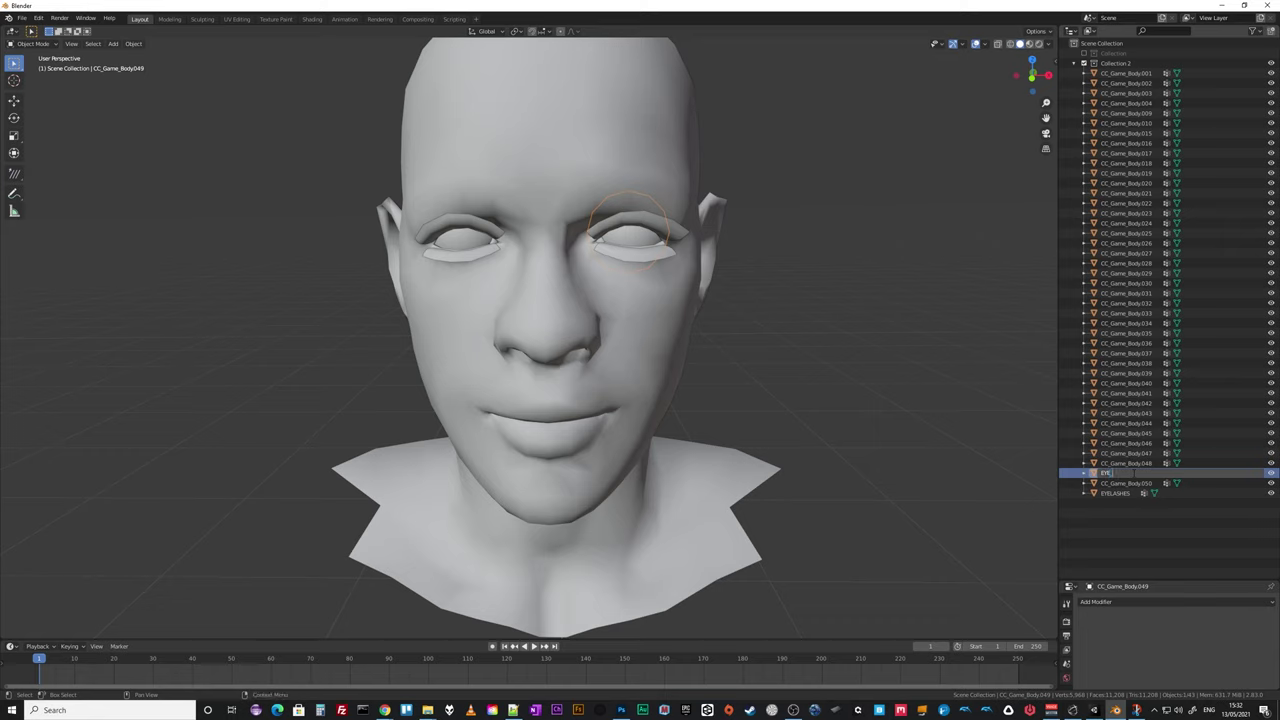
{"action": "type", "text": "_LEFT"}
{"action": "key", "text": "Return"}
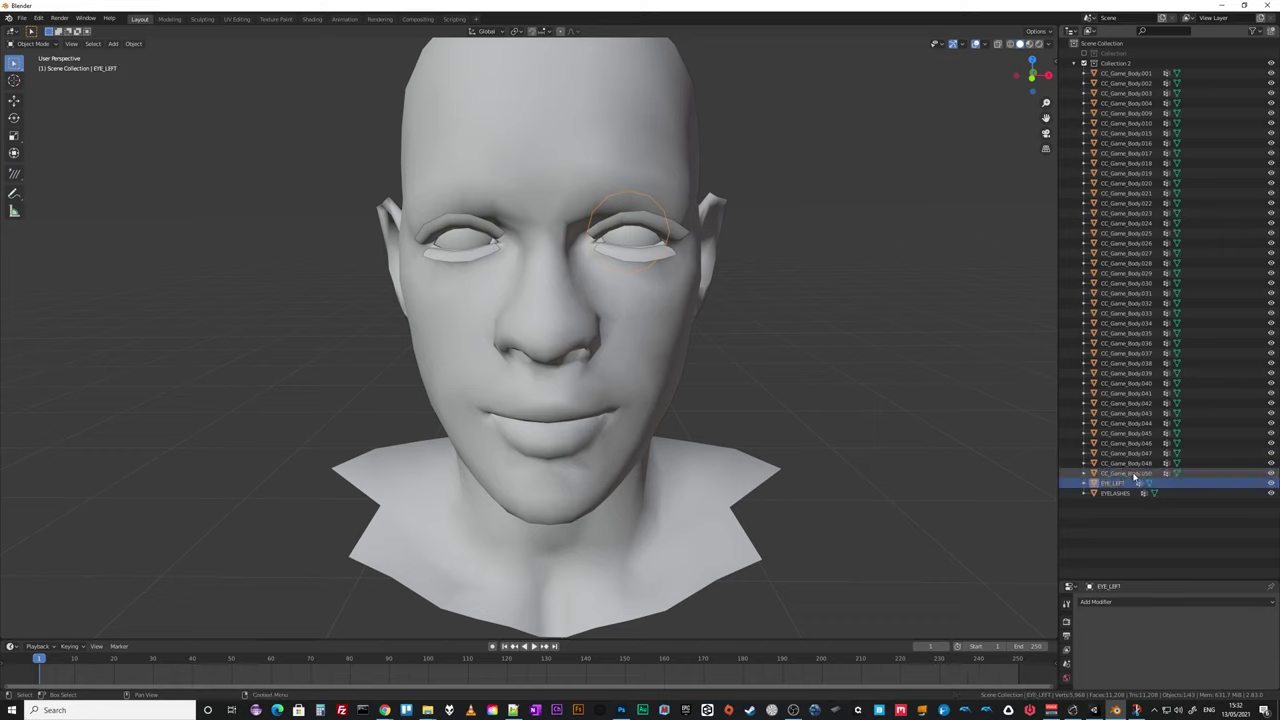
Select the character's right eyeball piece and rename it EYE_RIGHT.
{"action": "left_click", "coordinate": [458, 235]}
{"action": "double_click", "coordinate": [1124, 474]}
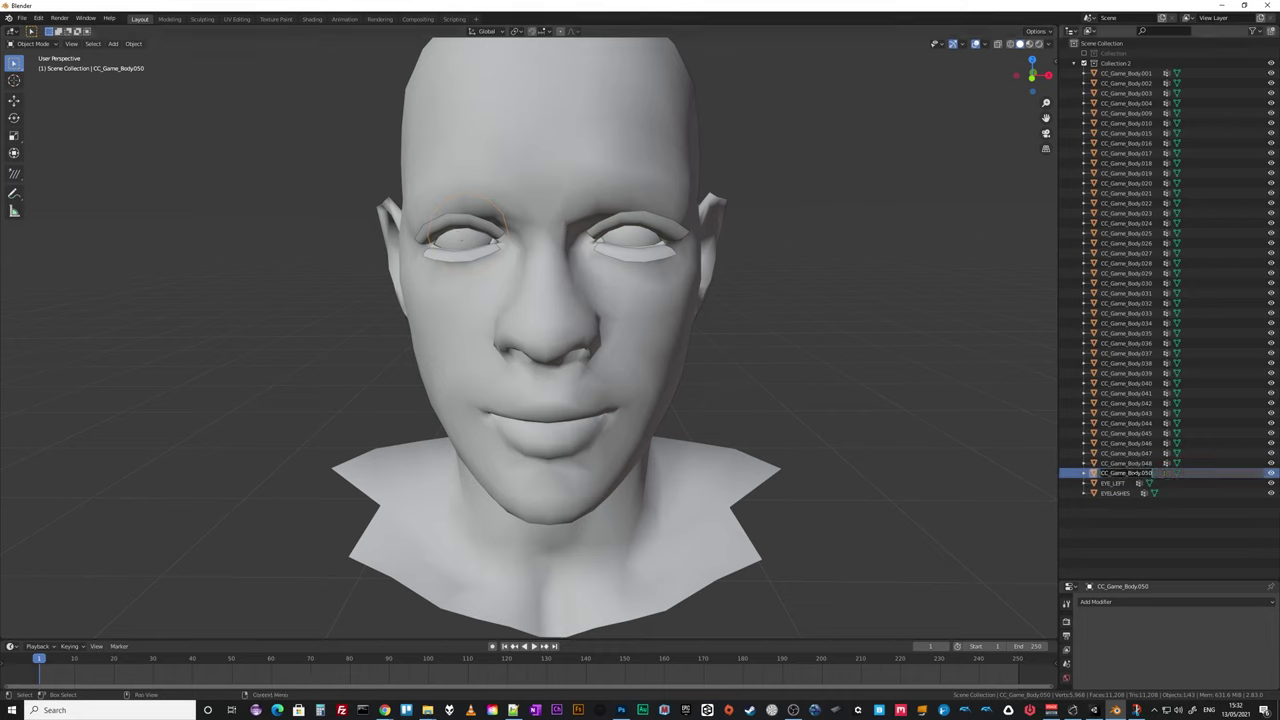
{"action": "type", "text": "EYE_RIGHT"}
{"action": "key", "text": "Return"}
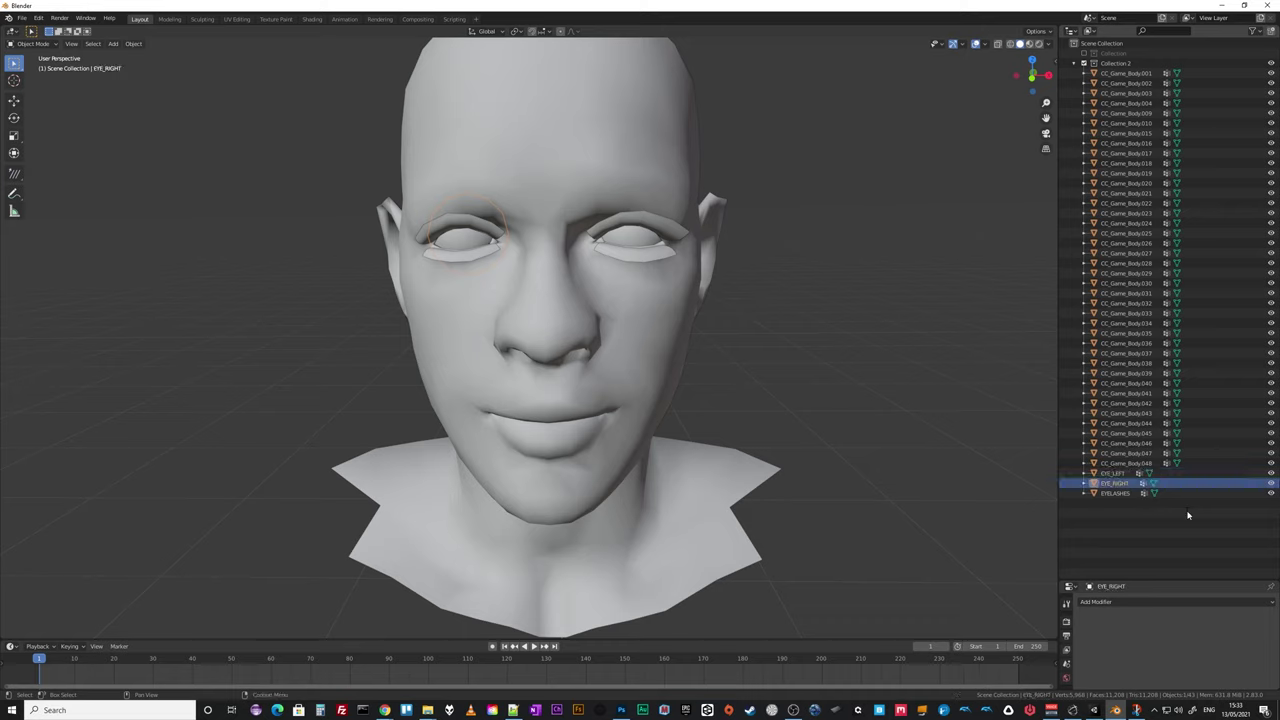
Hide the EYELASHES, EYE_RIGHT and EYE_LEFT objects in the viewport.
{"action": "left_click", "coordinate": [1271, 493]}
{"action": "left_click", "coordinate": [1271, 483]}
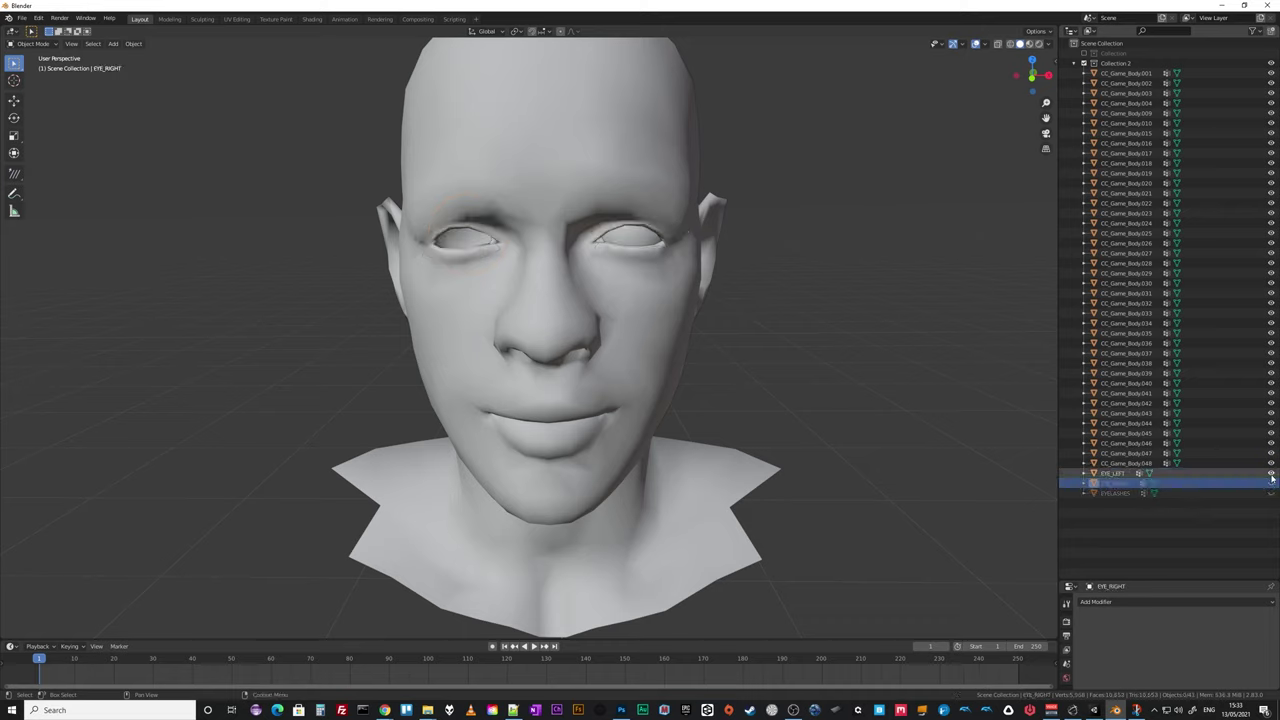
{"action": "left_click", "coordinate": [1271, 473]}
Select the head, both forearms and the small inner-corner piece of each eye, and join them into one object.
{"action": "left_click", "coordinate": [666, 341]}
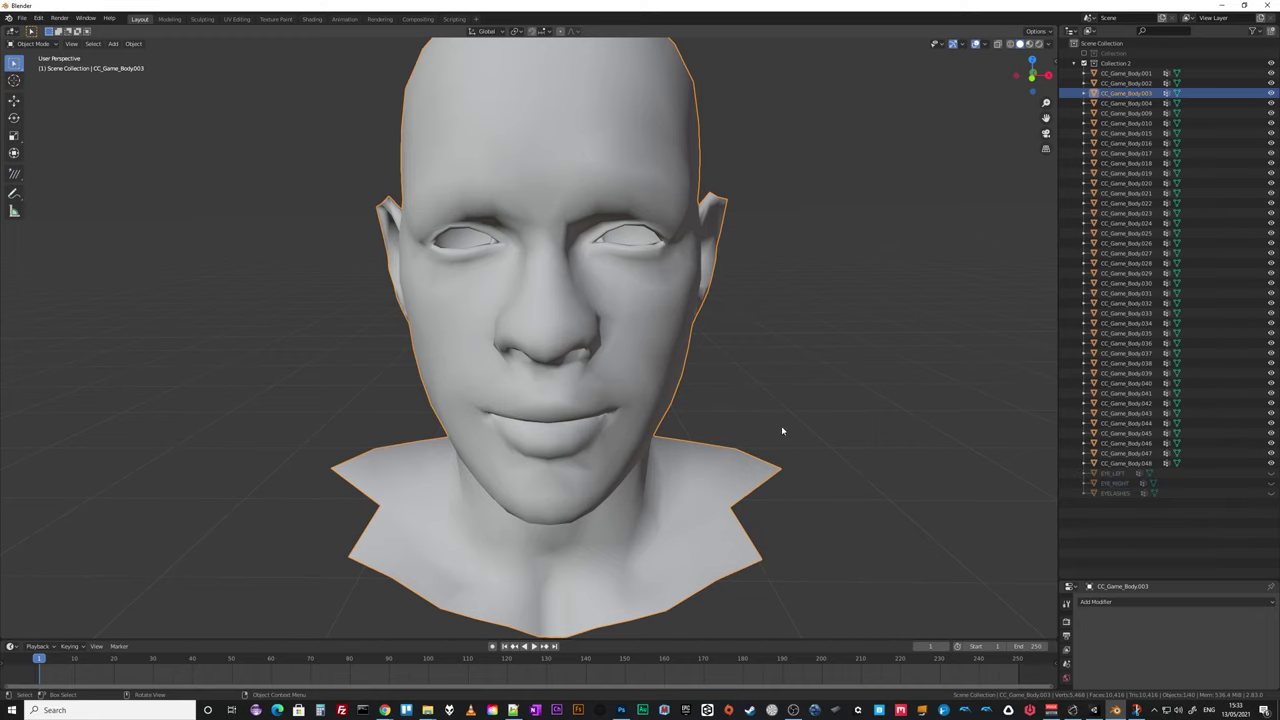
{"action": "scroll", "coordinate": [825, 432], "scroll_direction": "down", "scroll_amount": 6}
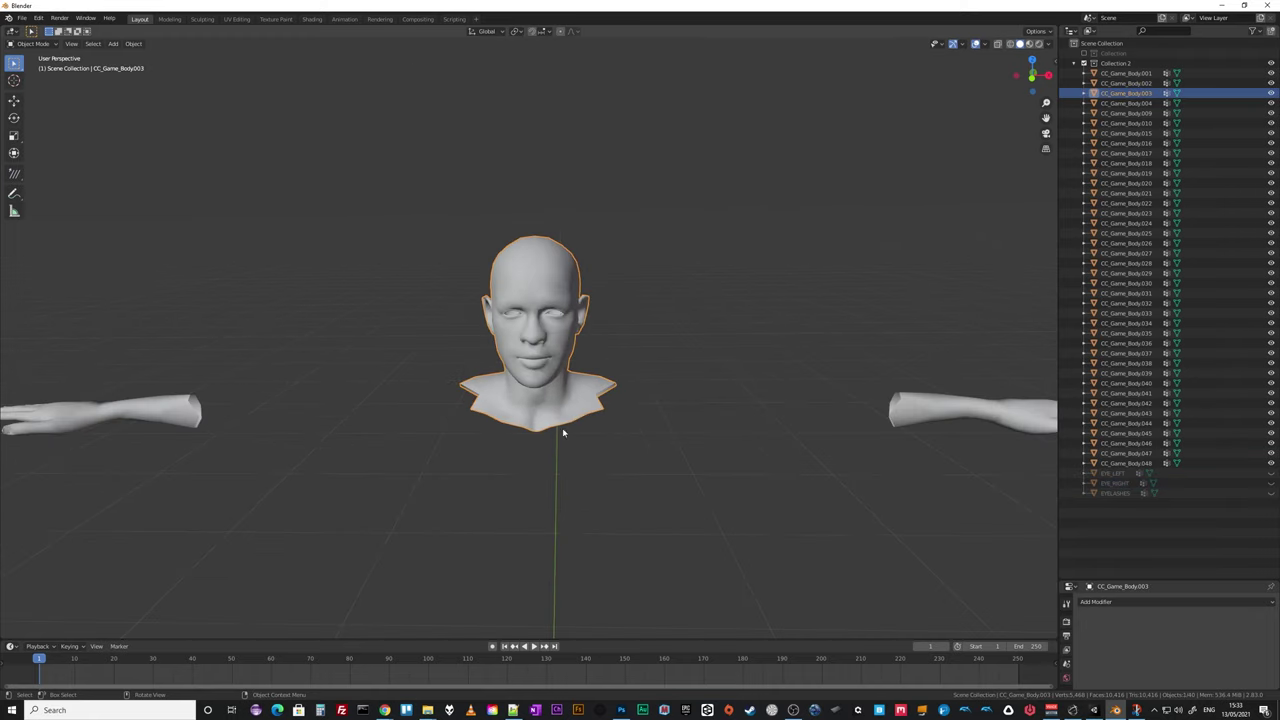
{"action": "left_click", "coordinate": [187, 413], "text": "shift"}
{"action": "left_click", "coordinate": [955, 410], "text": "shift"}
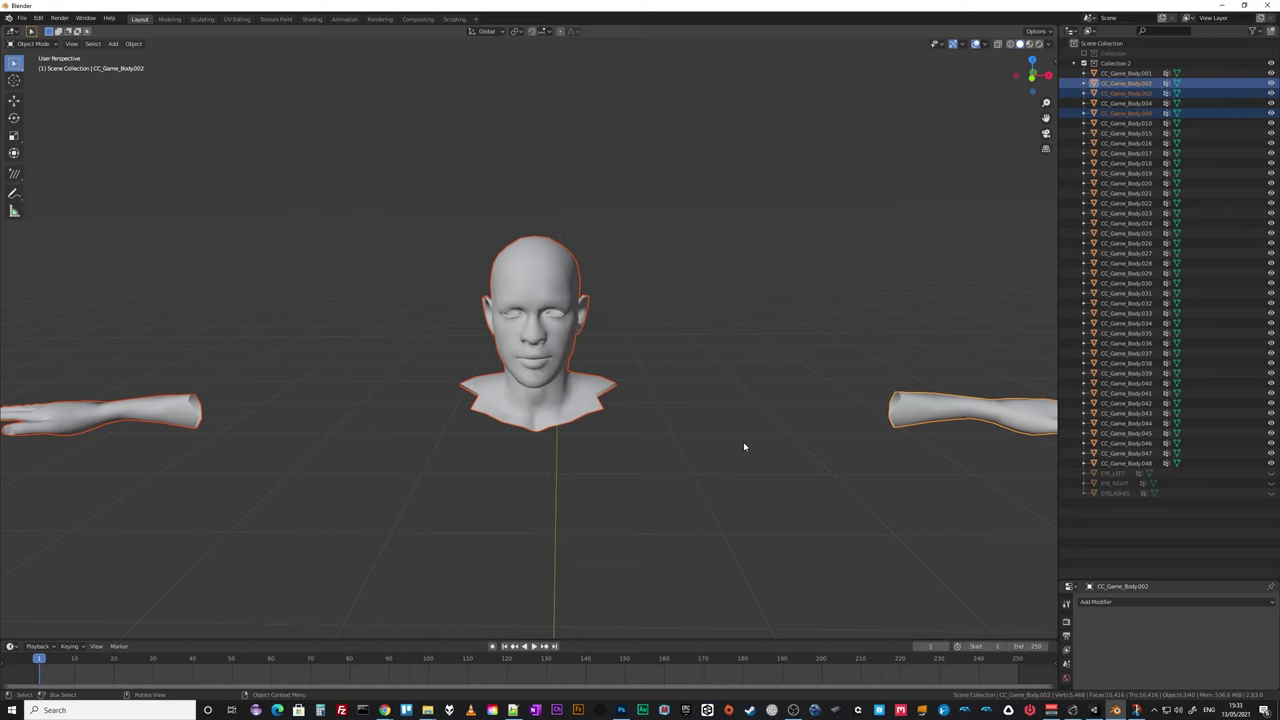
{"action": "scroll", "coordinate": [700, 410], "scroll_direction": "up", "scroll_amount": 8}
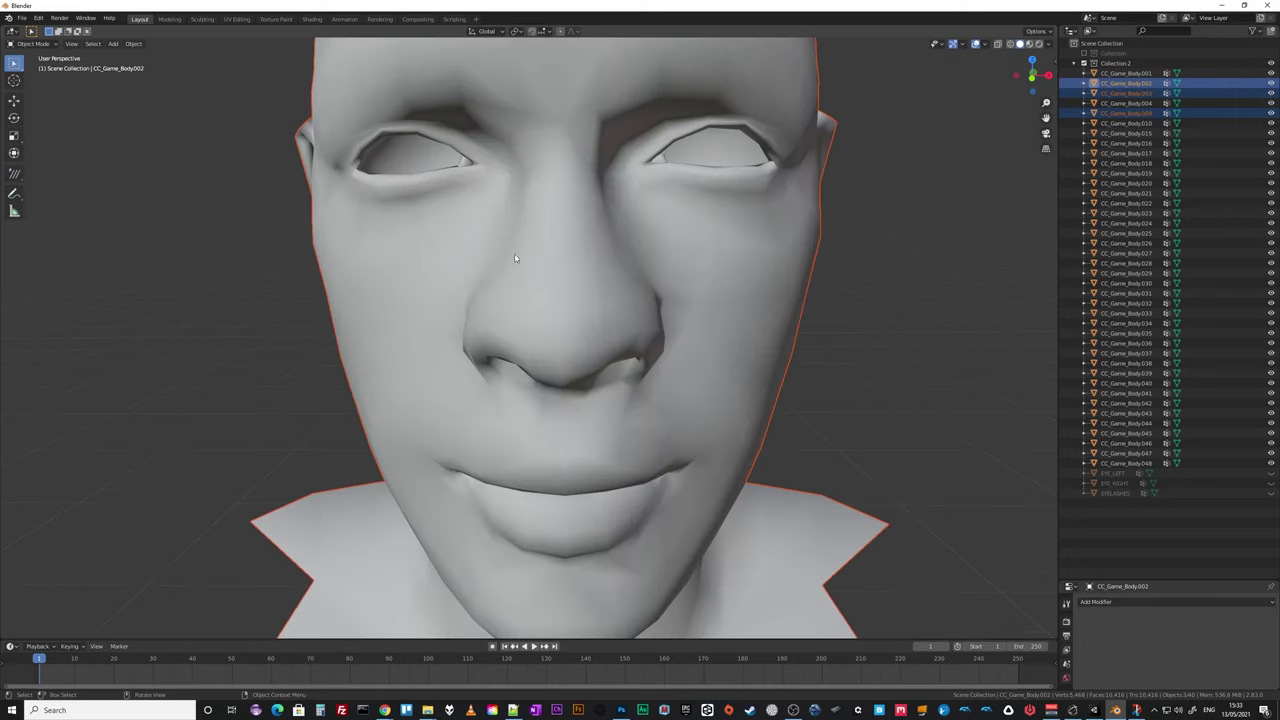
{"action": "left_click", "coordinate": [464, 166], "text": "shift"}
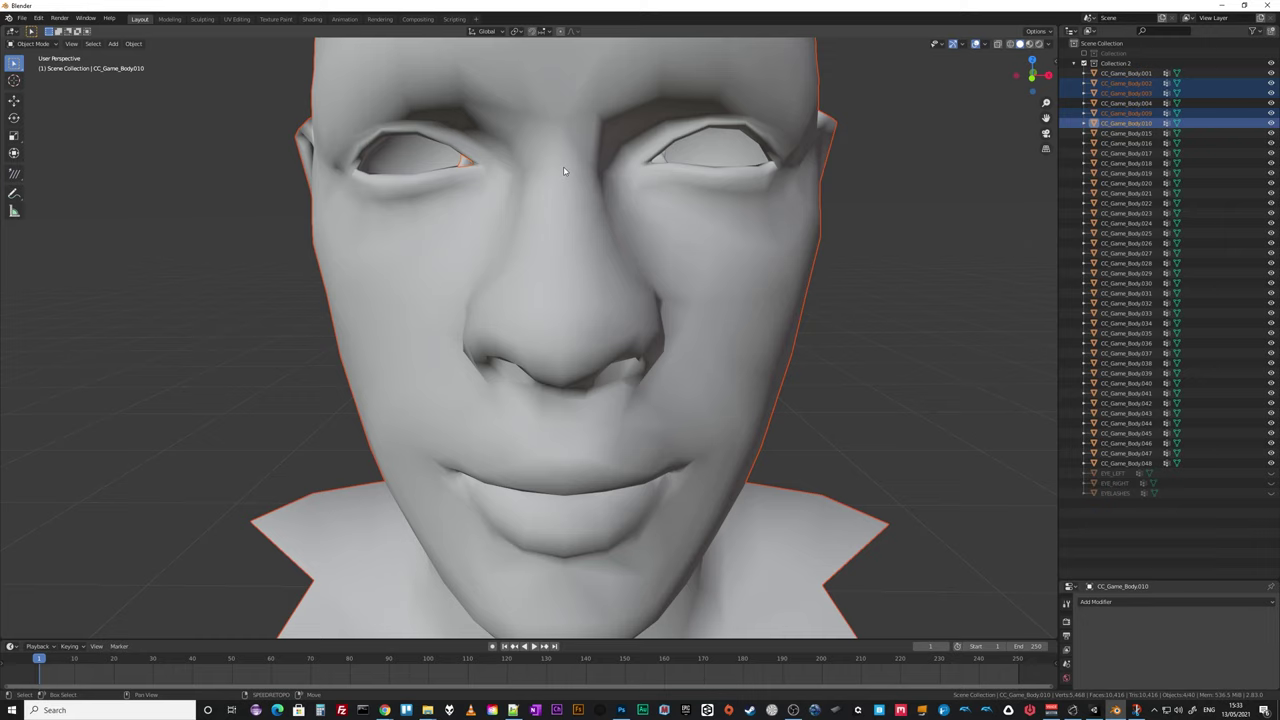
{"action": "left_click", "coordinate": [660, 162], "text": "shift"}
{"action": "scroll", "coordinate": [640, 376], "scroll_direction": "down", "scroll_amount": 6}
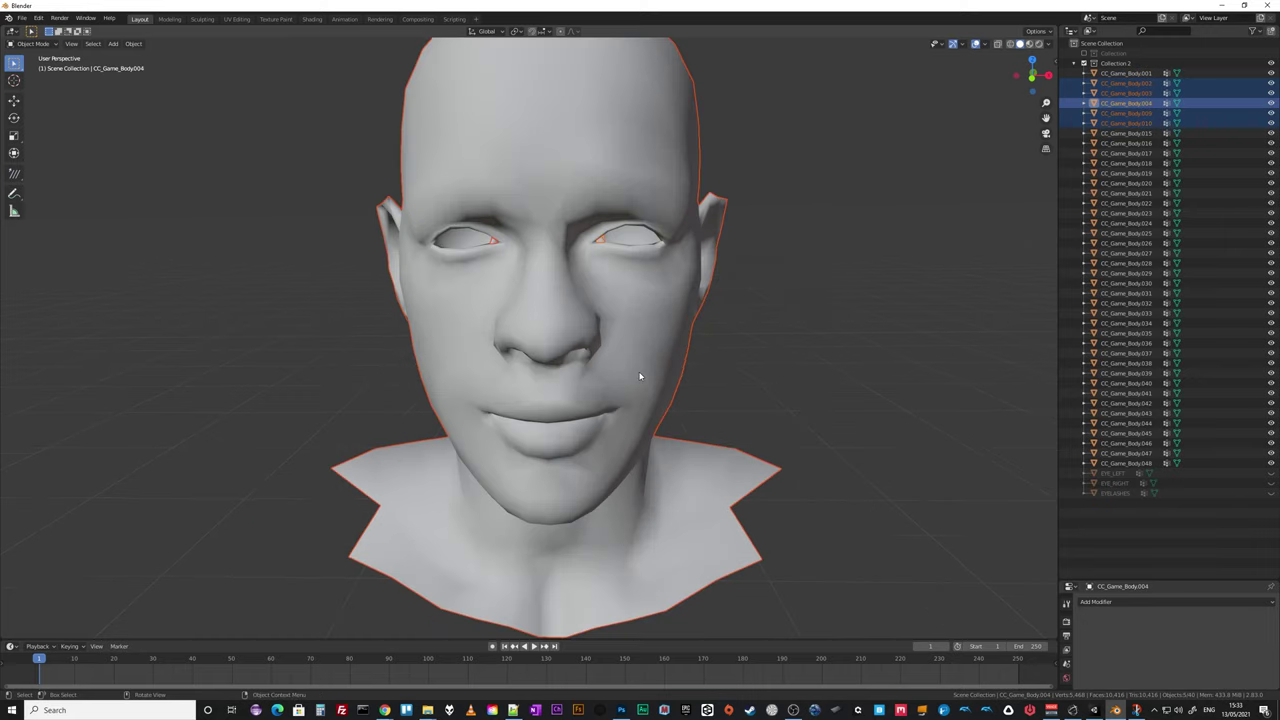
{"action": "scroll", "coordinate": [640, 376], "scroll_direction": "down", "scroll_amount": 2}
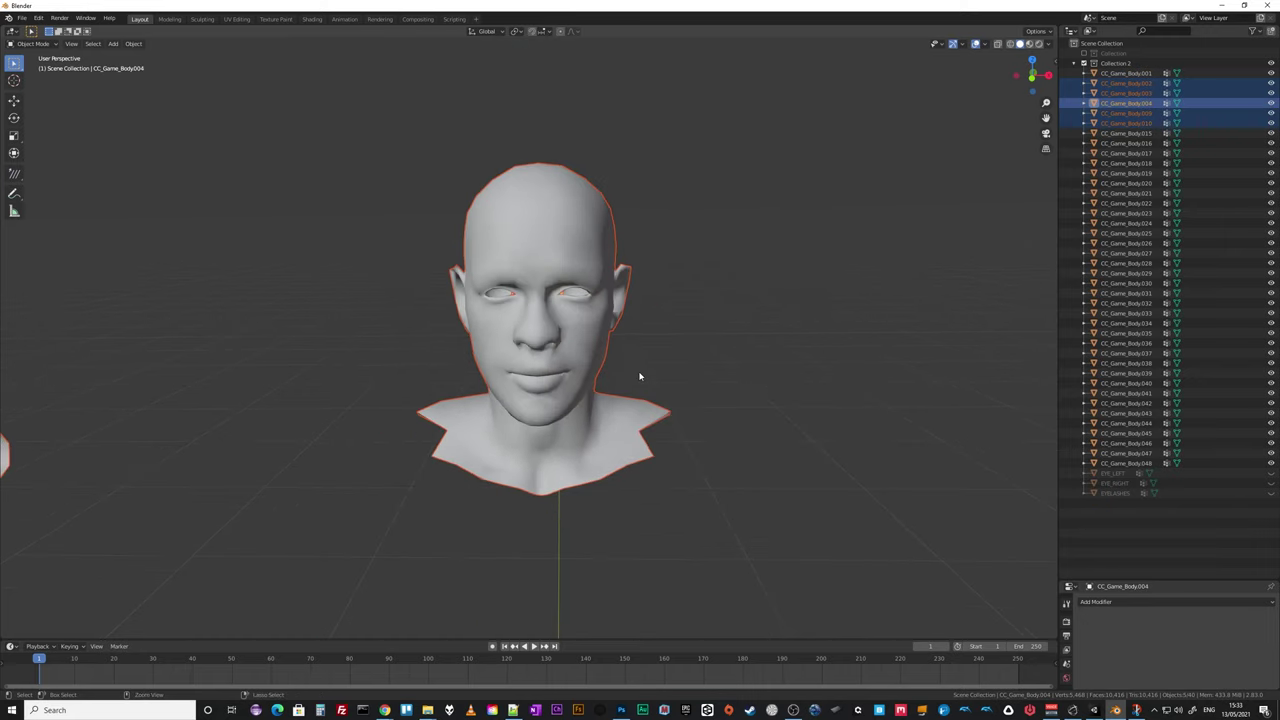
{"action": "key", "text": "ctrl+j"}
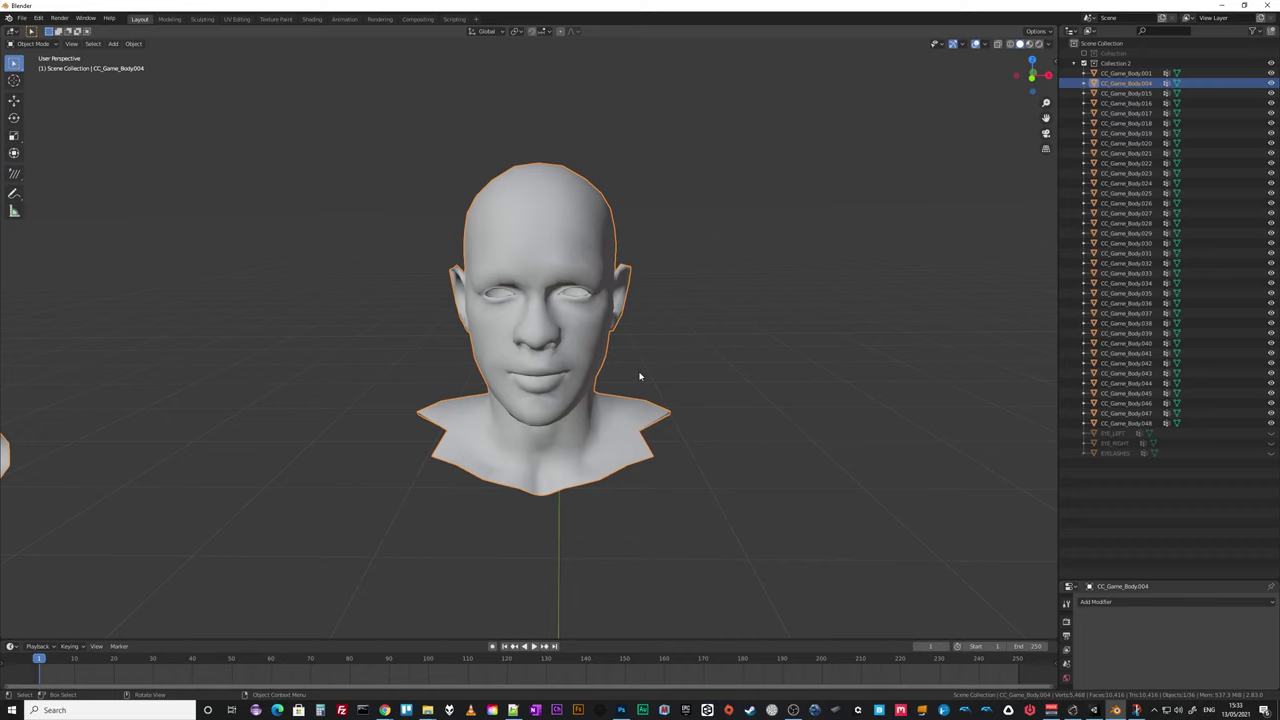
Rename the joined head and arms object BODY and hide it in the viewport.
{"action": "double_click", "coordinate": [1127, 83]}
{"action": "type", "text": "BODY"}
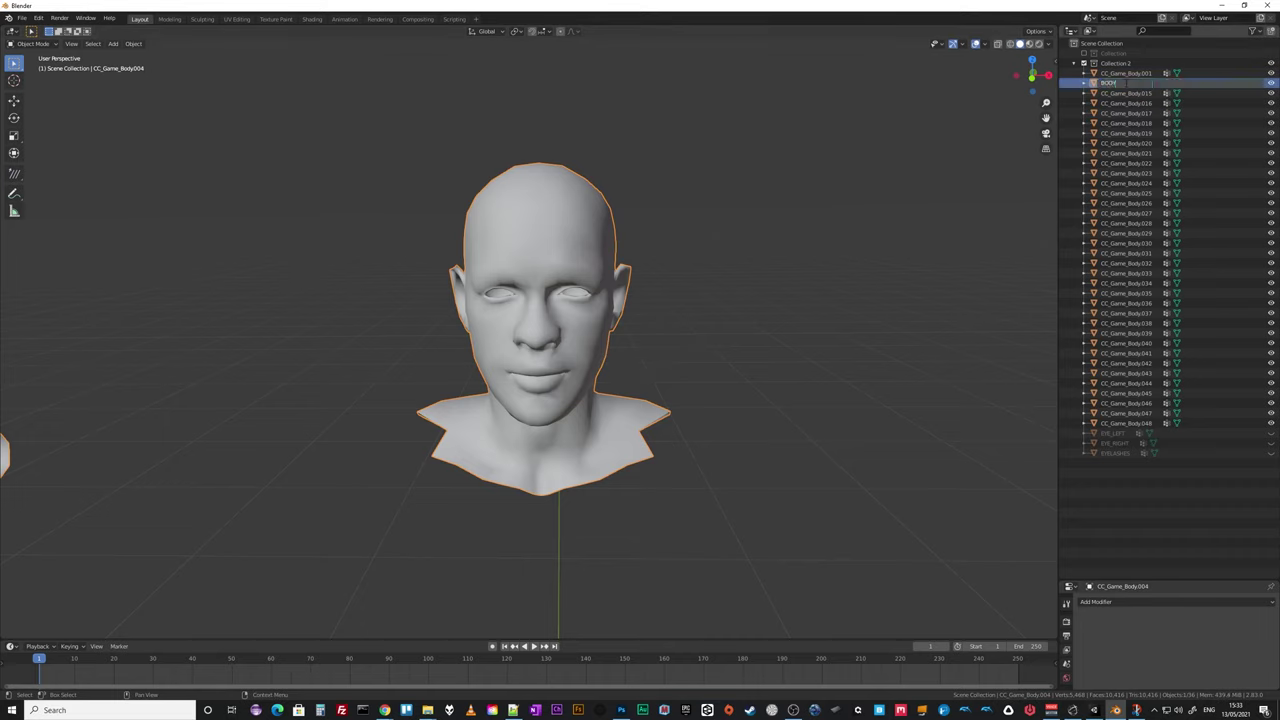
{"action": "key", "text": "Return"}
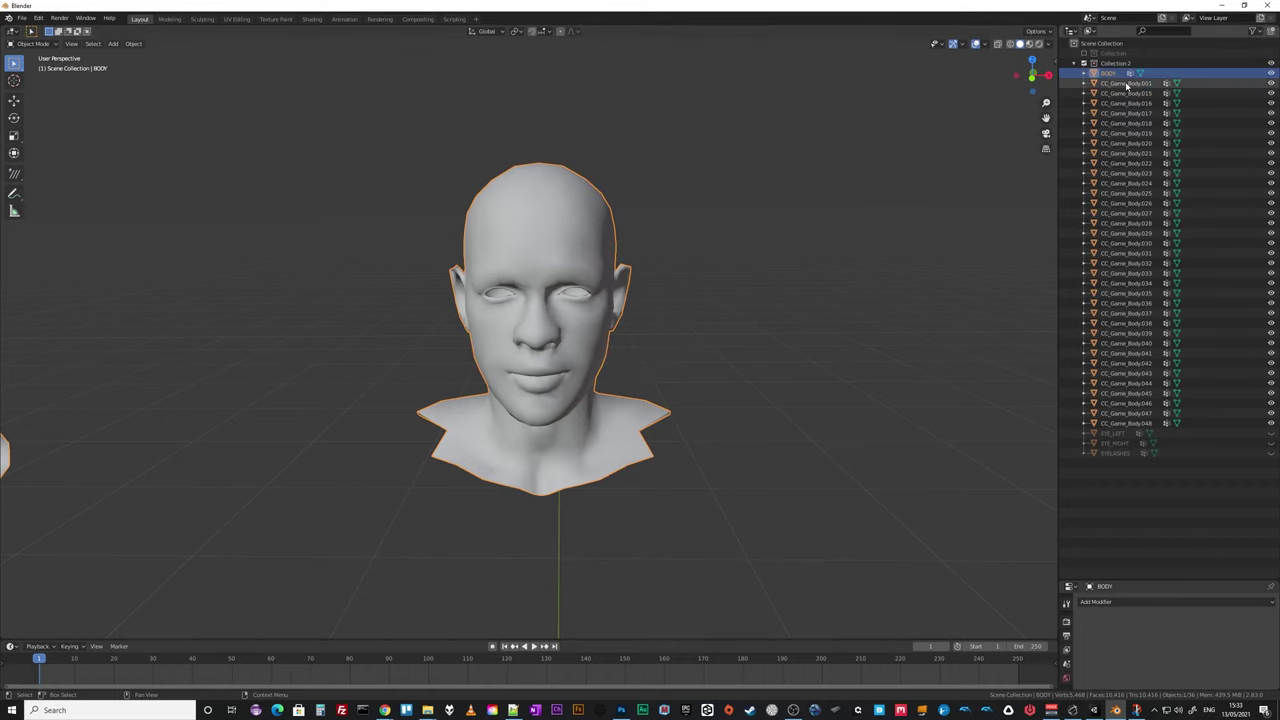
{"action": "left_click", "coordinate": [1271, 74]}
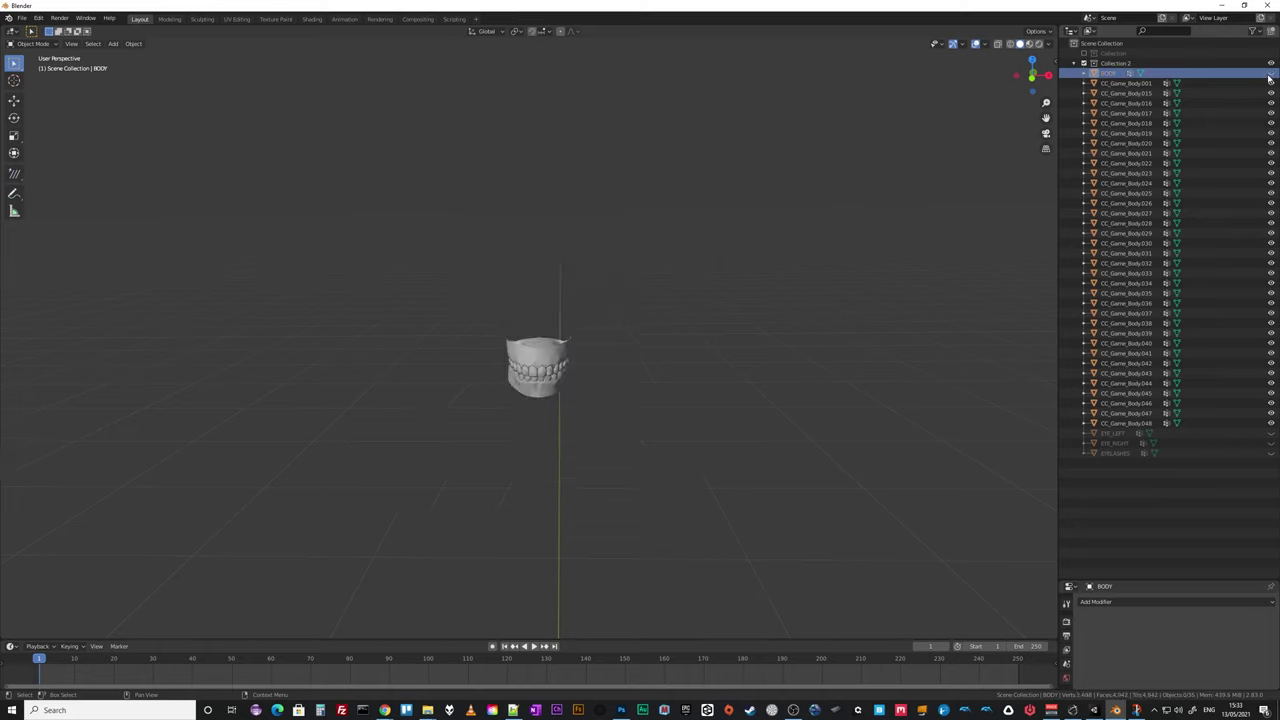
Select the upper gum and every upper tooth around the arch, and join them into one object.
{"action": "middle_click_drag", "start_coordinate": [637, 369], "coordinate": [585, 370]}
{"action": "left_click", "coordinate": [548, 360]}
{"action": "scroll", "coordinate": [585, 370], "scroll_direction": "up", "scroll_amount": 4}
{"action": "left_click", "coordinate": [640, 380], "text": "shift"}
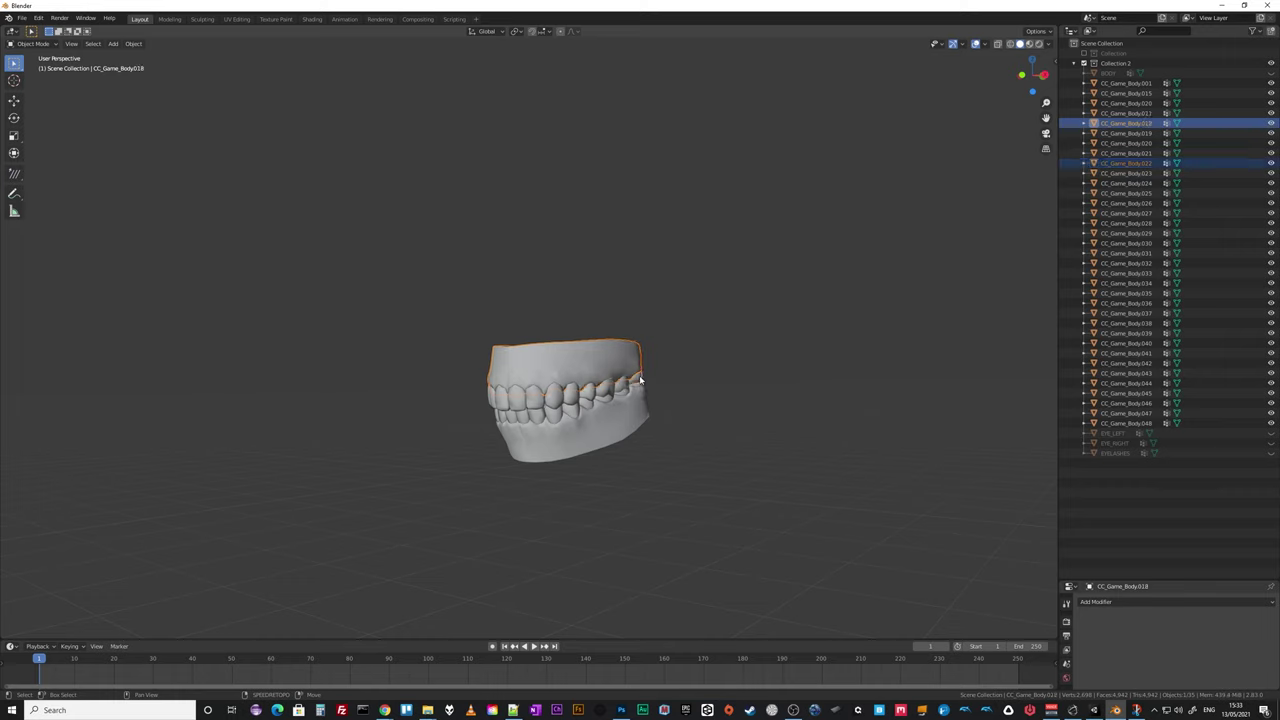
{"action": "left_click", "coordinate": [620, 388], "text": "shift"}
{"action": "left_click", "coordinate": [602, 392], "text": "shift"}
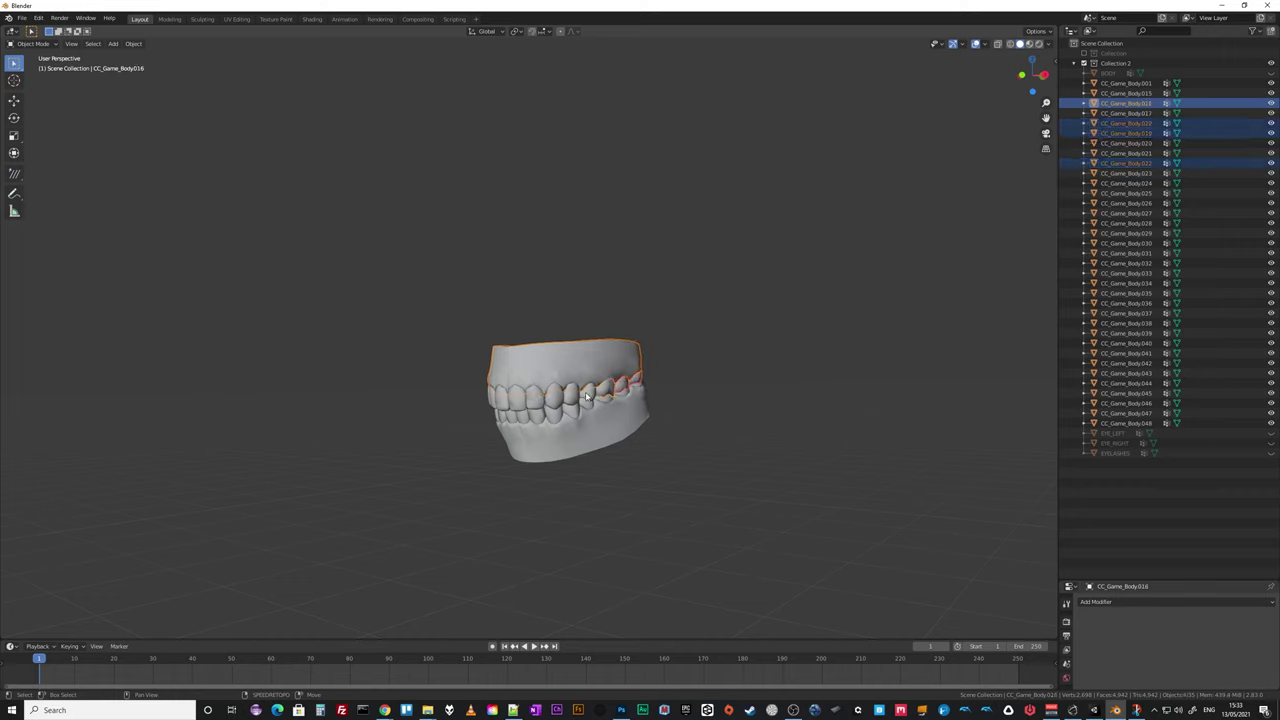
{"action": "left_click", "coordinate": [576, 398], "text": "shift"}
{"action": "left_click", "coordinate": [567, 400], "text": "shift"}
{"action": "left_click", "coordinate": [556, 402], "text": "shift"}
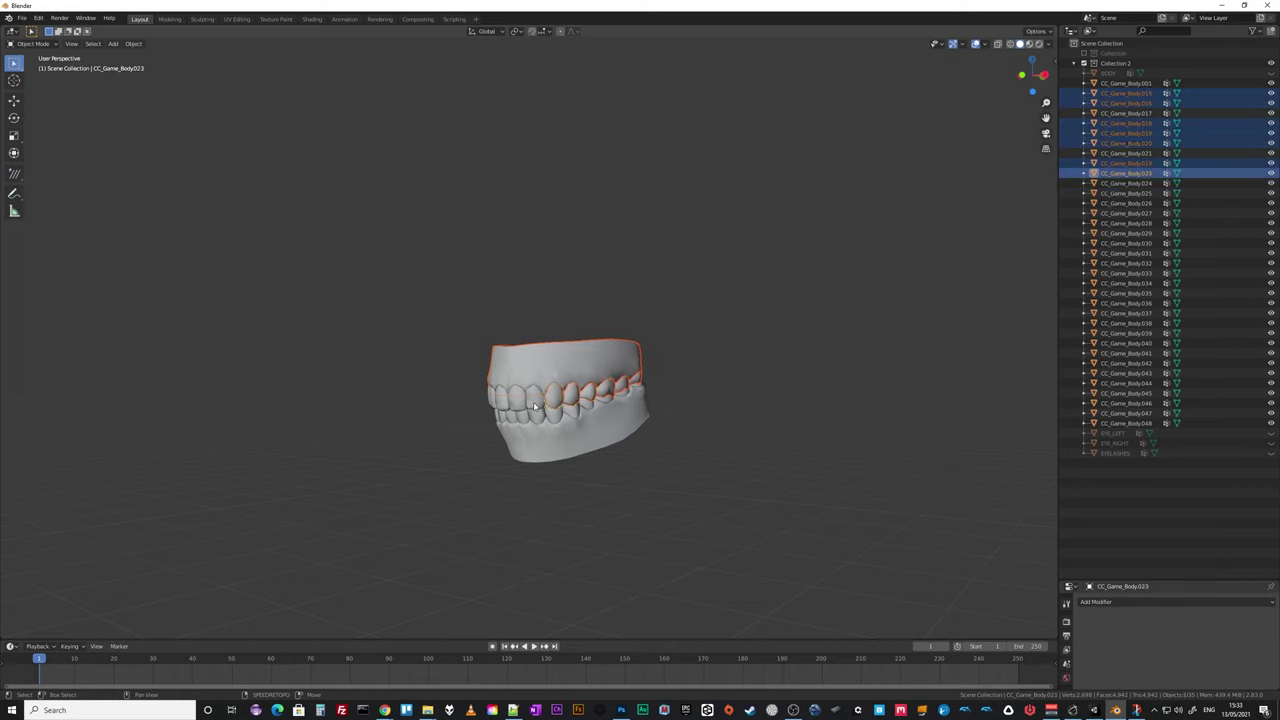
{"action": "left_click", "coordinate": [538, 406], "text": "shift"}
{"action": "left_click", "coordinate": [517, 409], "text": "shift"}
{"action": "left_click", "coordinate": [502, 408], "text": "shift"}
{"action": "middle_click_drag", "start_coordinate": [502, 408], "coordinate": [548, 405]}
{"action": "left_click", "coordinate": [533, 404], "text": "shift"}
{"action": "left_click", "coordinate": [526, 404], "text": "shift"}
{"action": "left_click", "coordinate": [514, 404], "text": "shift"}
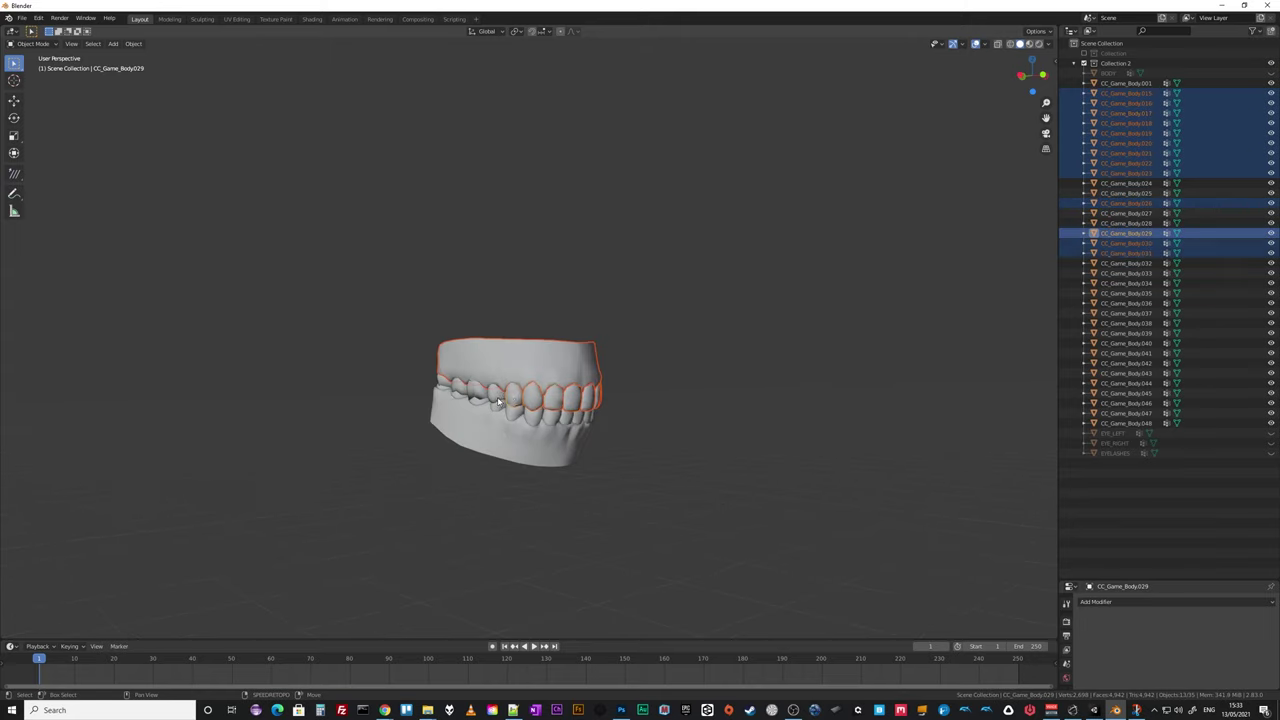
{"action": "left_click", "coordinate": [496, 402], "text": "shift"}
{"action": "left_click", "coordinate": [466, 396], "text": "shift"}
{"action": "left_click", "coordinate": [458, 391], "text": "shift"}
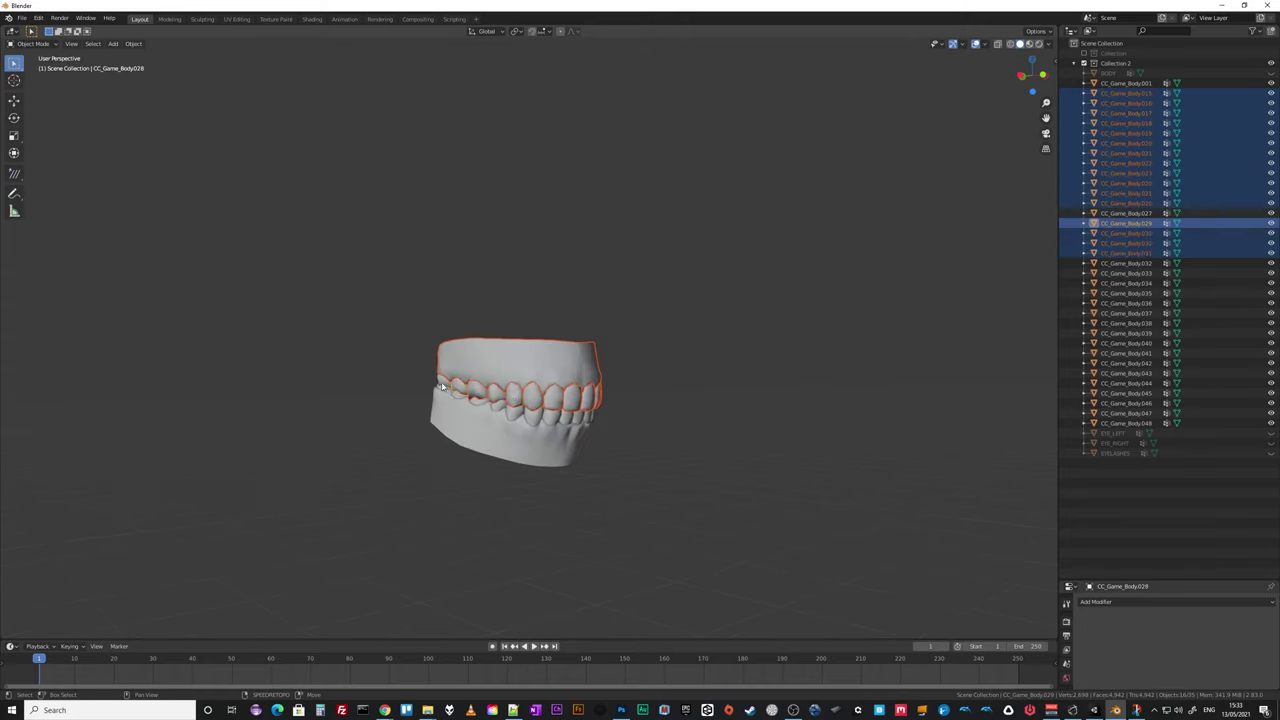
{"action": "left_click", "coordinate": [444, 388], "text": "shift"}
{"action": "middle_click_drag", "start_coordinate": [729, 457], "coordinate": [660, 464]}
{"action": "key", "text": "ctrl+j"}
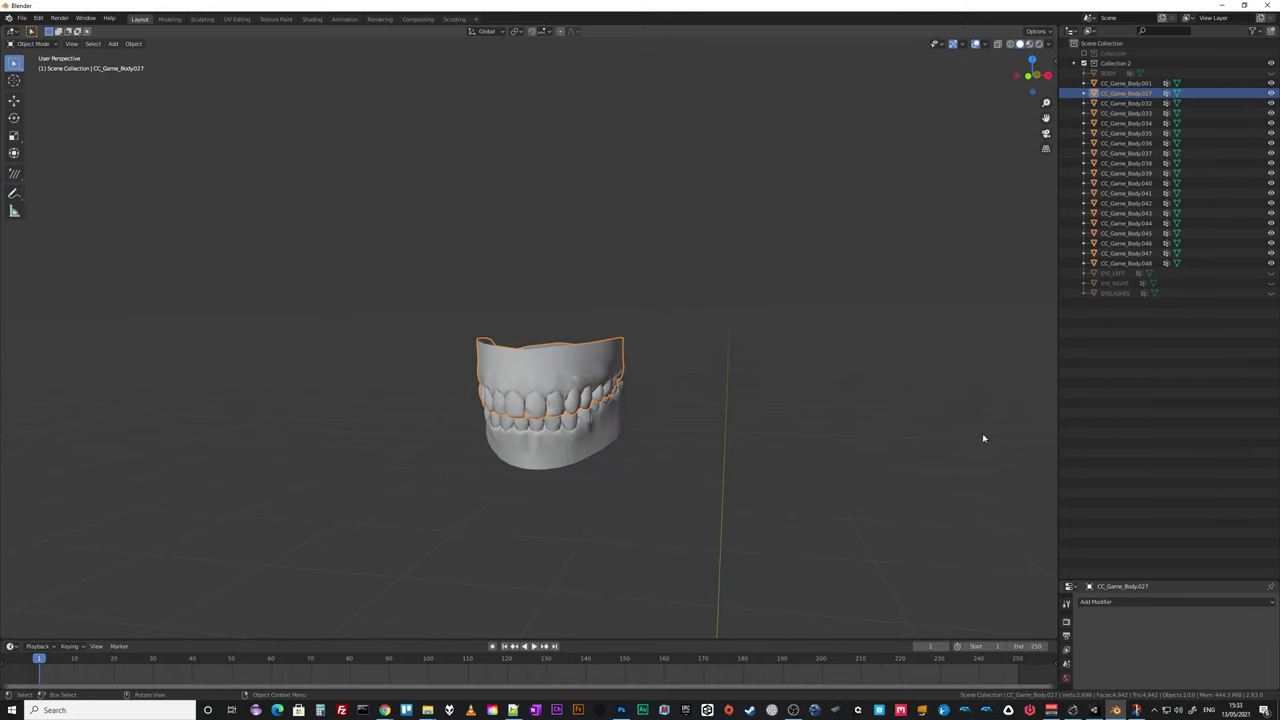
Rename the joined upper gum and teeth TEETH_UPPER and hide the object in the viewport.
{"action": "double_click", "coordinate": [1130, 93]}
{"action": "type", "text": "TEETH_UPPER"}
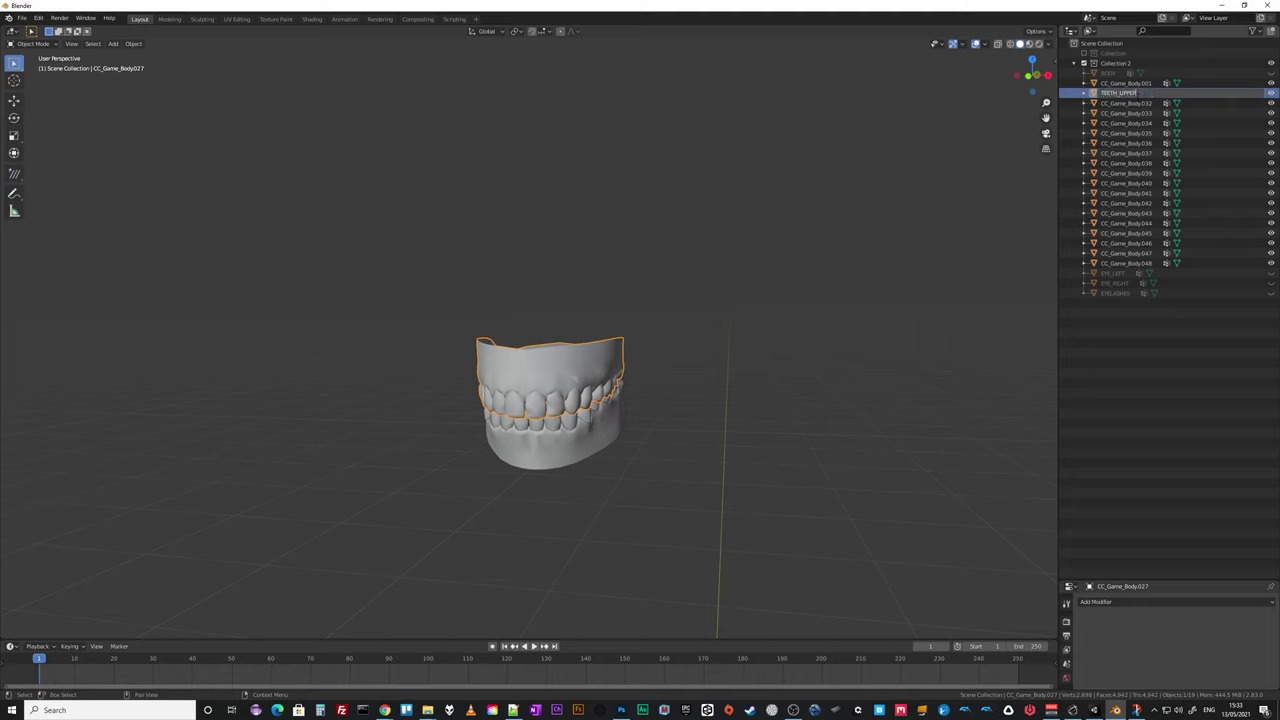
{"action": "key", "text": "Return"}
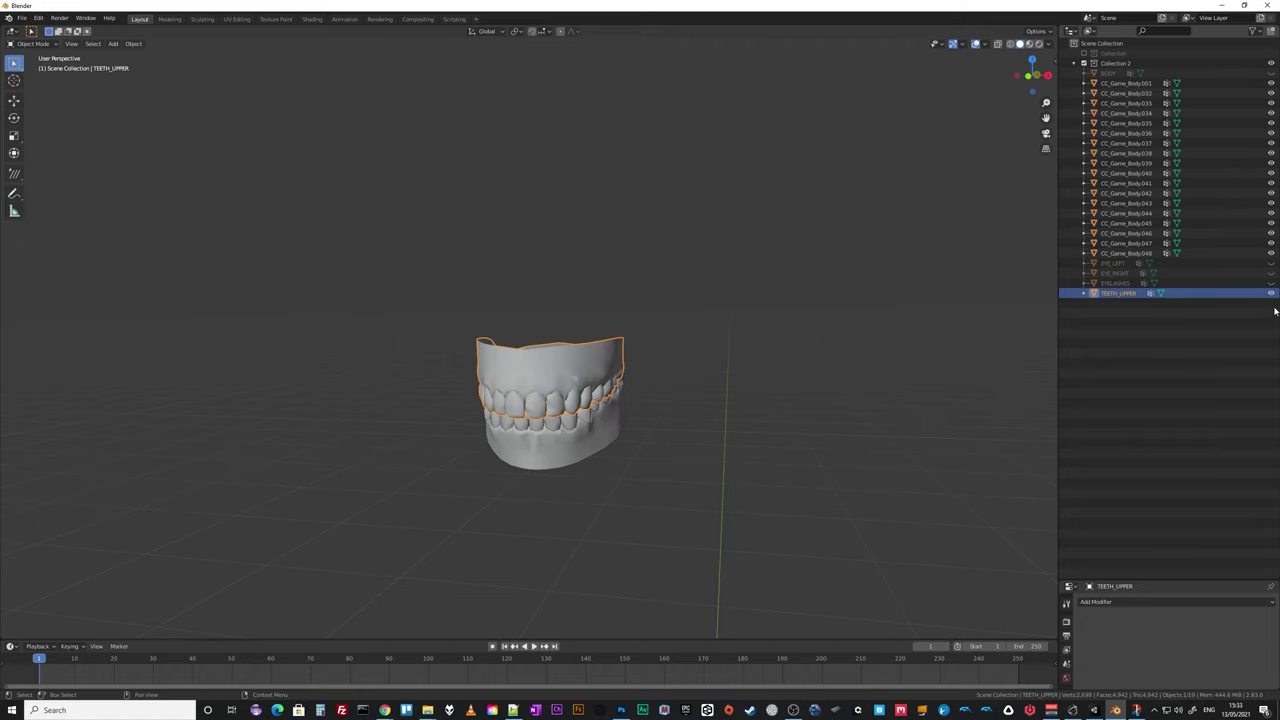
{"action": "left_click", "coordinate": [1271, 293]}
Select the tongue inside the lower jaw, rename it TONGUE and hide it in the viewport.
{"action": "left_click", "coordinate": [560, 388]}
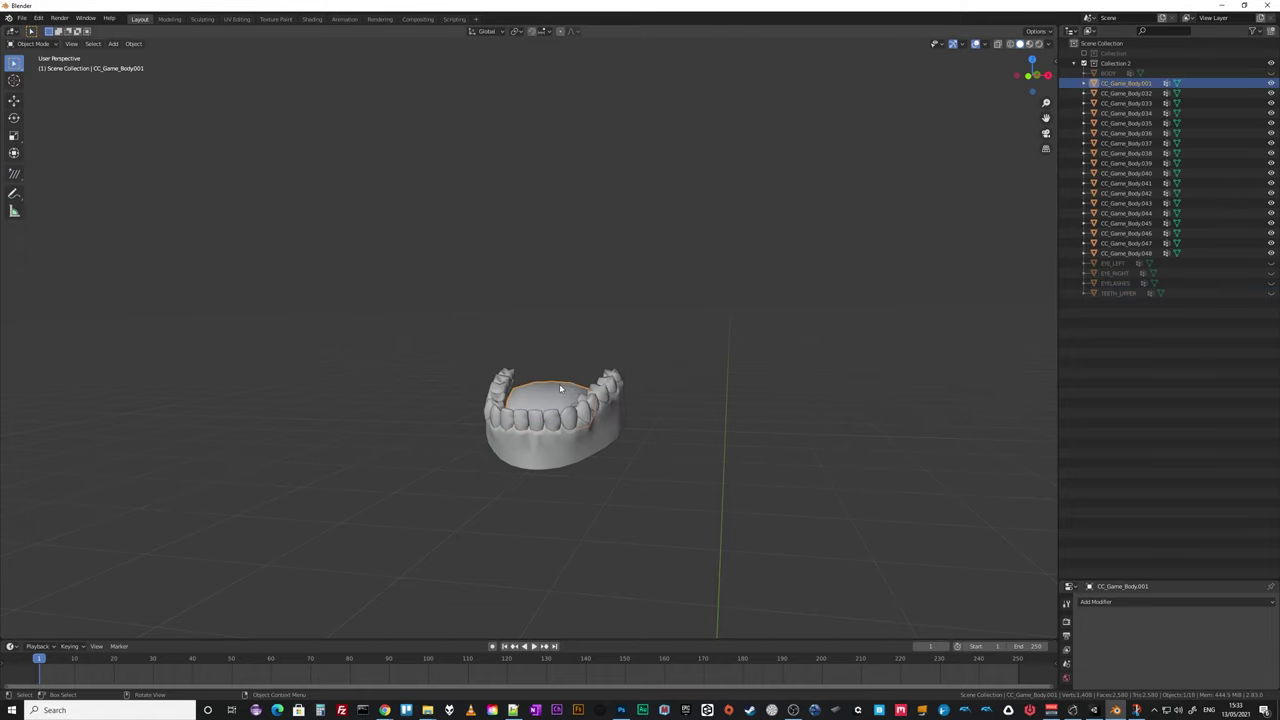
{"action": "double_click", "coordinate": [1126, 83]}
{"action": "type", "text": "T"}
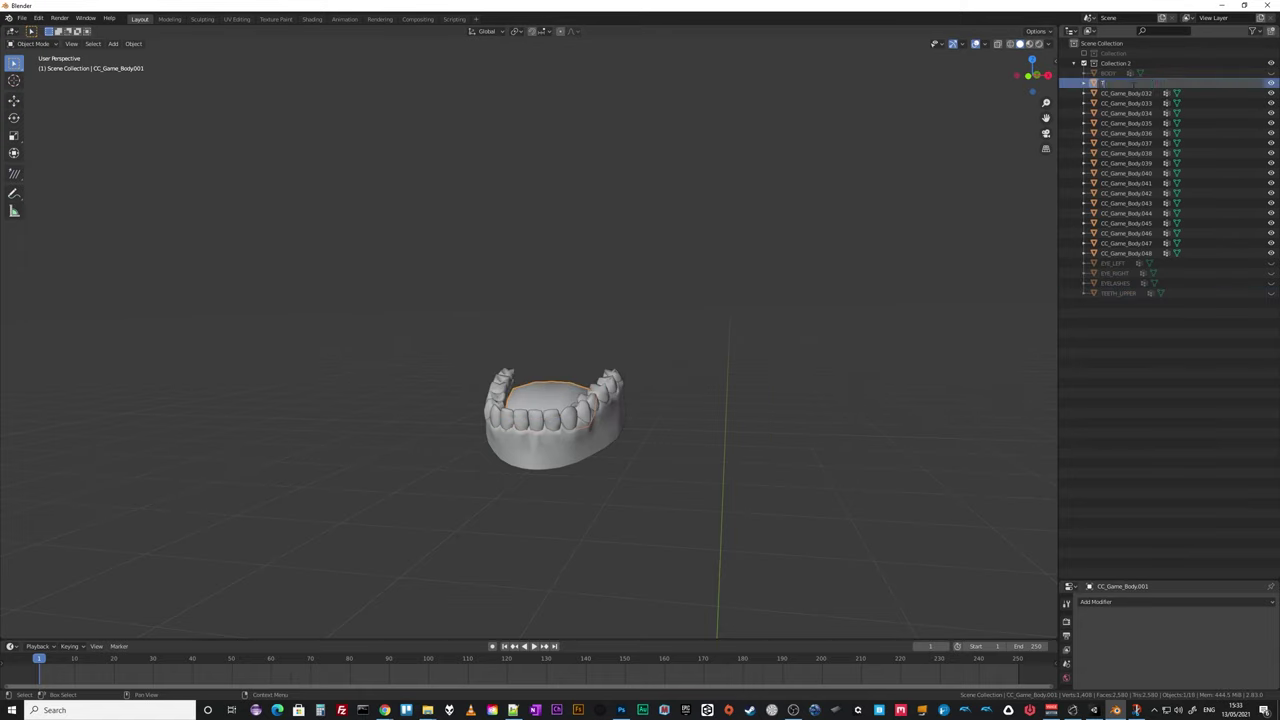
{"action": "type", "text": "ONGUE"}
{"action": "key", "text": "Return"}
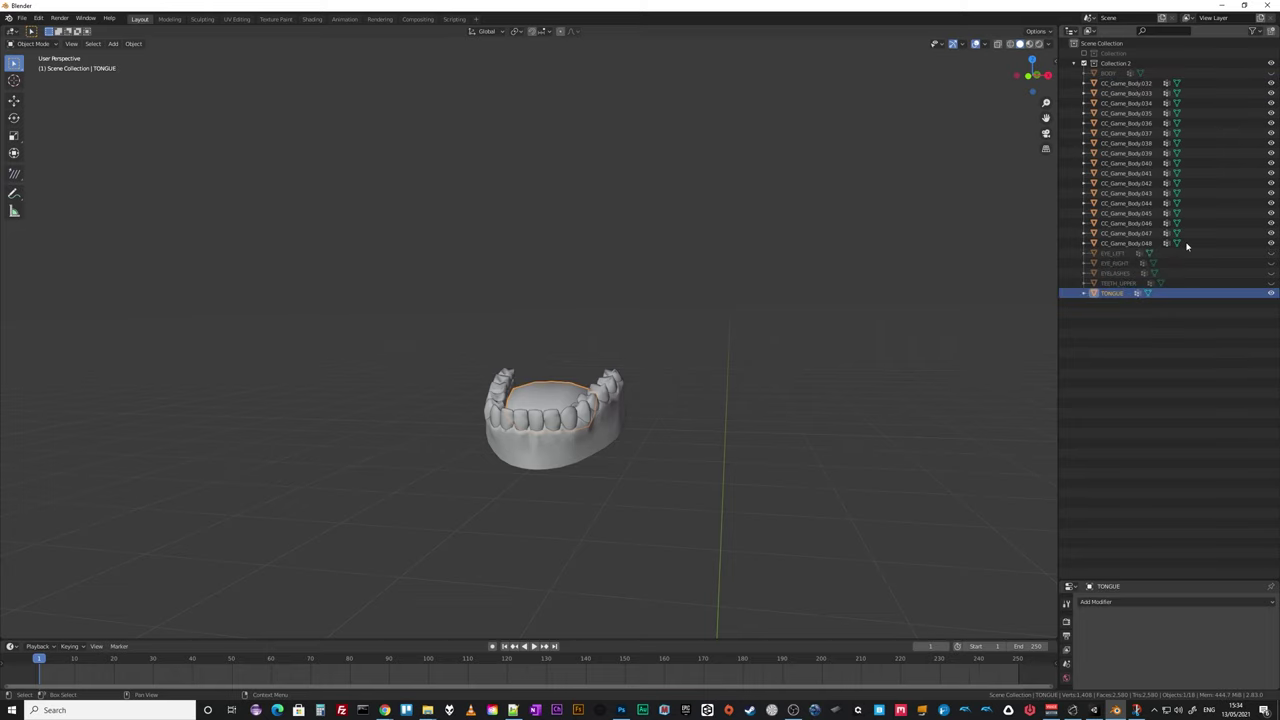
{"action": "left_click", "coordinate": [1271, 293]}
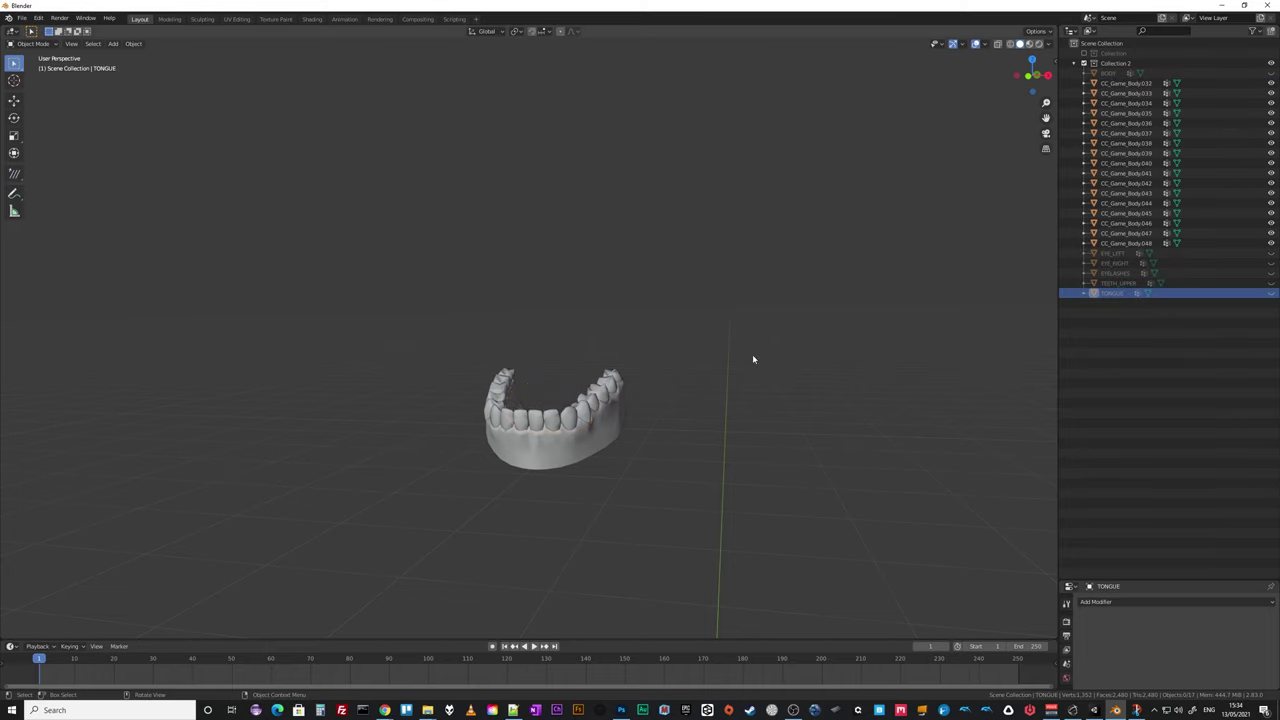
Select all lower teeth with the lower gum as the active object, and join them into one object.
{"action": "mouse_move", "coordinate": [751, 357]}
{"action": "middle_mouse_down"}
{"action": "mouse_move", "coordinate": [571, 491]}
{"action": "mouse_move", "coordinate": [757, 371]}
{"action": "middle_mouse_up"}
{"action": "left_click", "coordinate": [497, 343]}
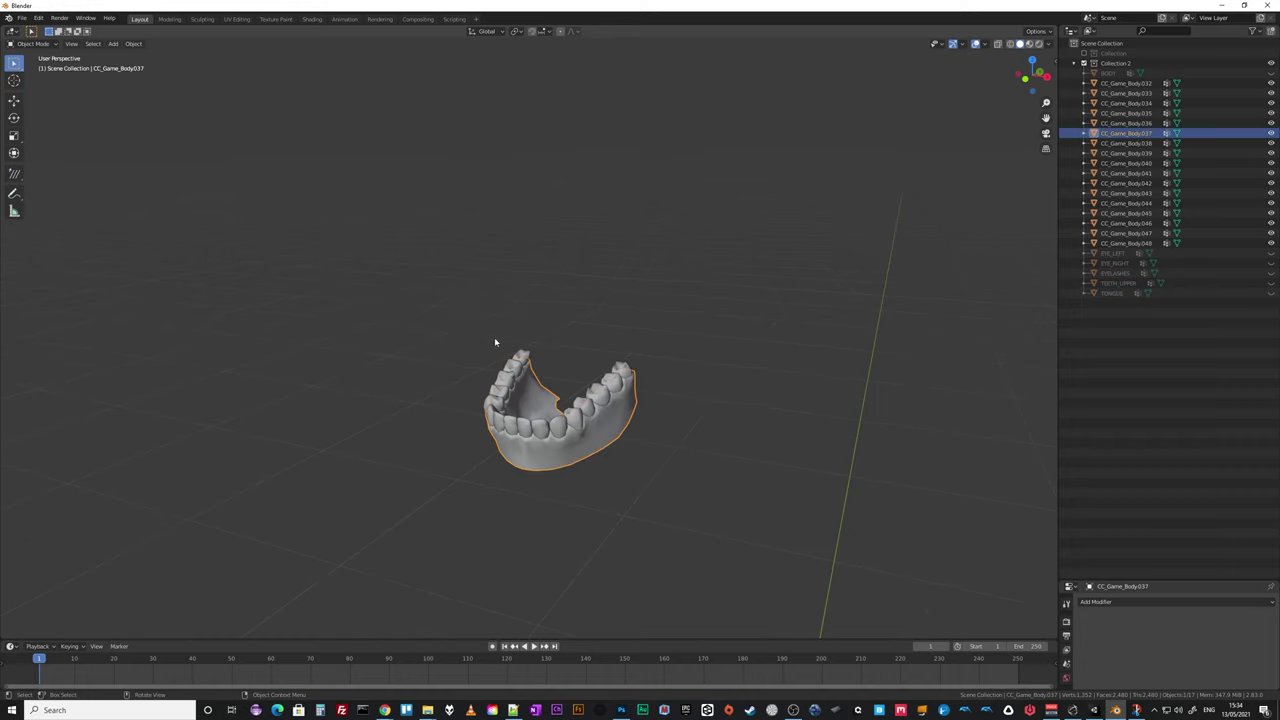
{"action": "left_click_drag", "start_coordinate": [457, 314], "coordinate": [723, 491]}
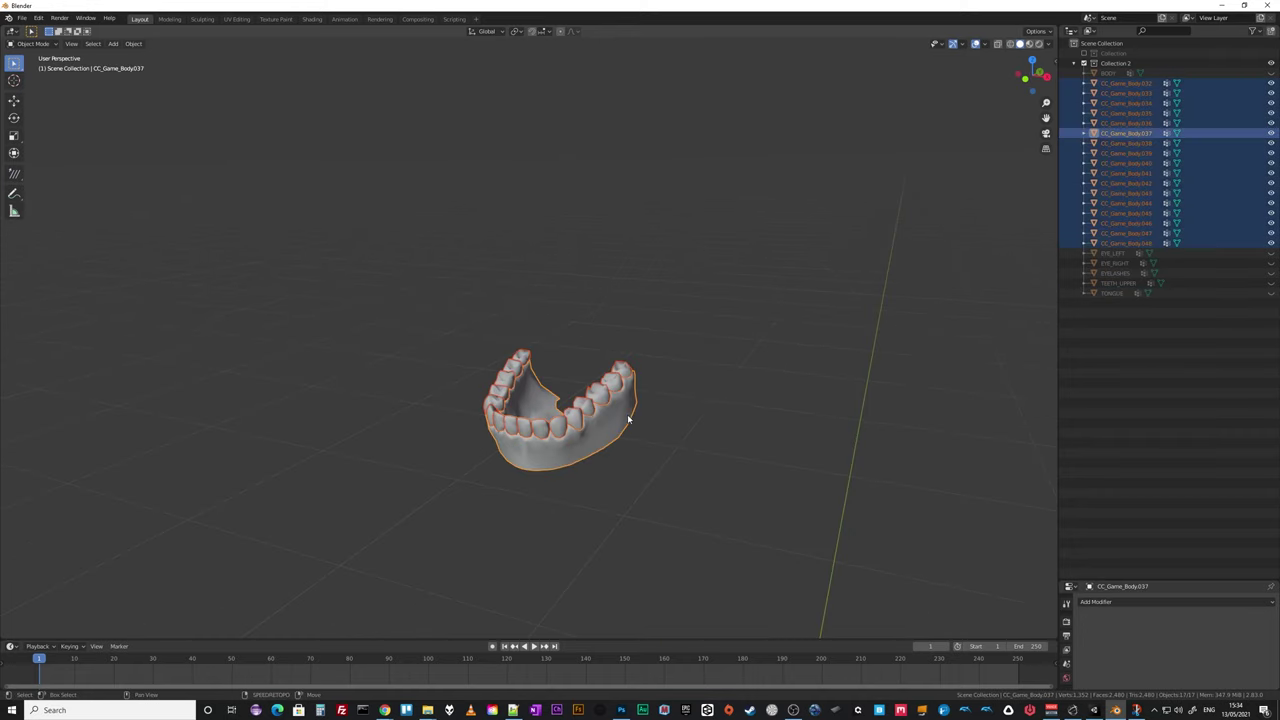
{"action": "key", "text": "ctrl+j"}
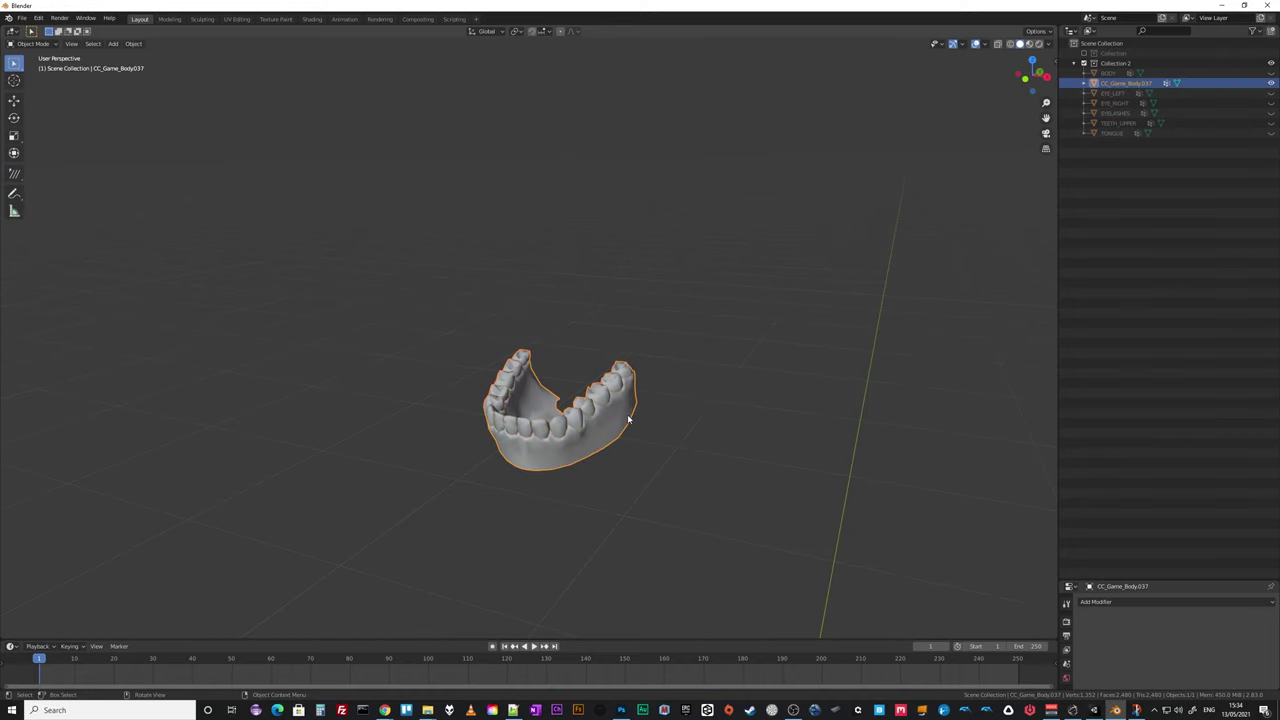
Rename the joined lower gum and teeth object TEETH_UPPER.
{"action": "double_click", "coordinate": [1125, 83]}
{"action": "type", "text": "T"}
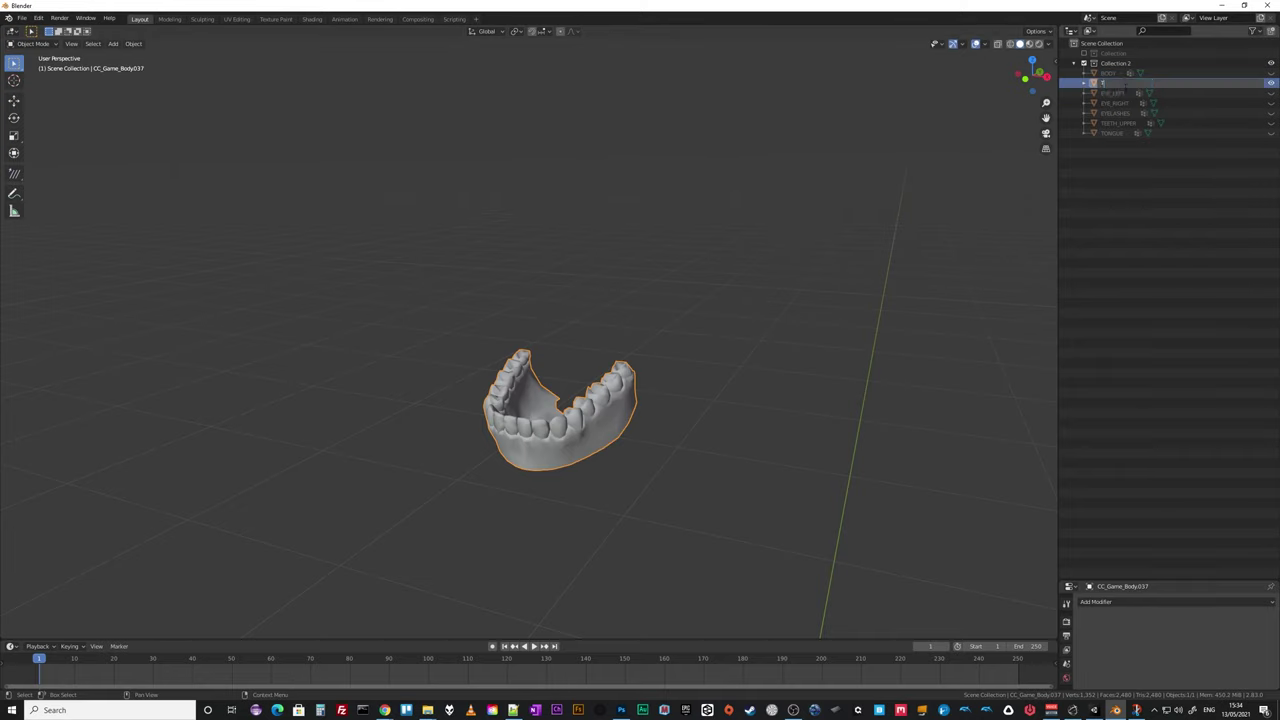
{"action": "type", "text": "EETH_UPPER"}
{"action": "key", "text": "Return"}
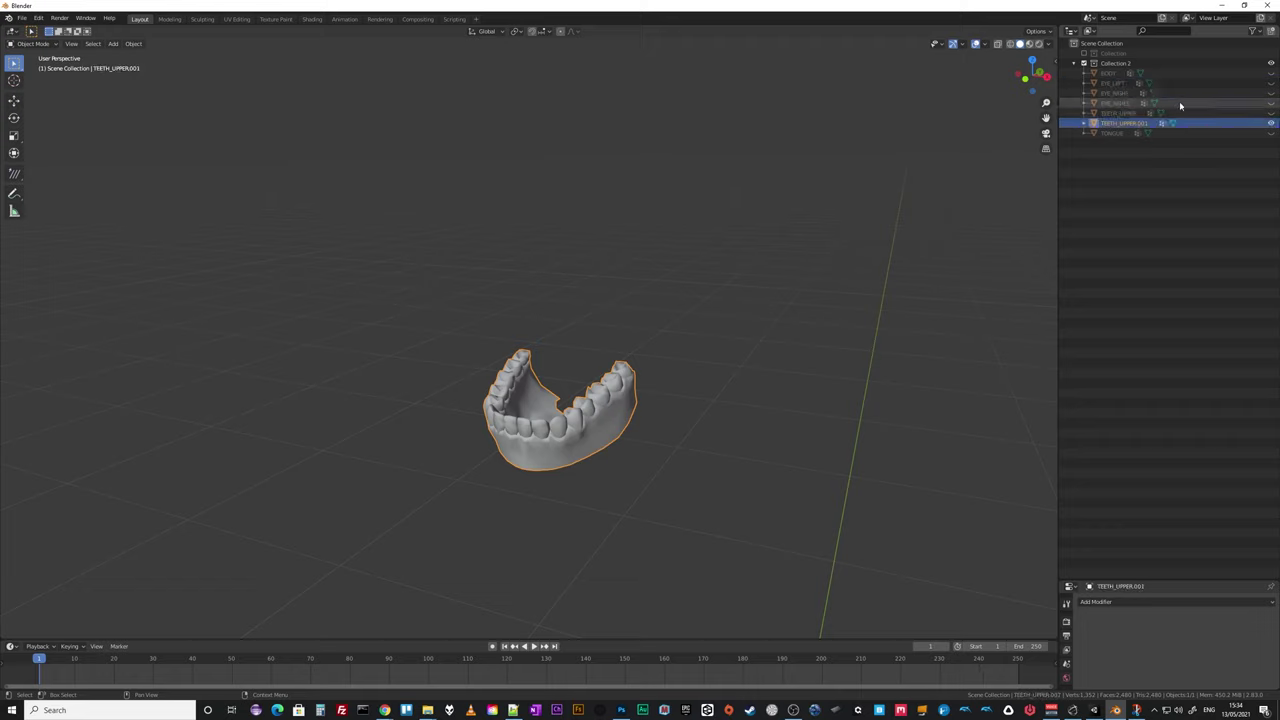
Make all hidden parts of the character in Collection 2, from BODY to TONGUE, visible again.
{"action": "left_click", "coordinate": [1271, 73]}
{"action": "left_click_drag", "start_coordinate": [1273, 85], "coordinate": [1275, 135]}
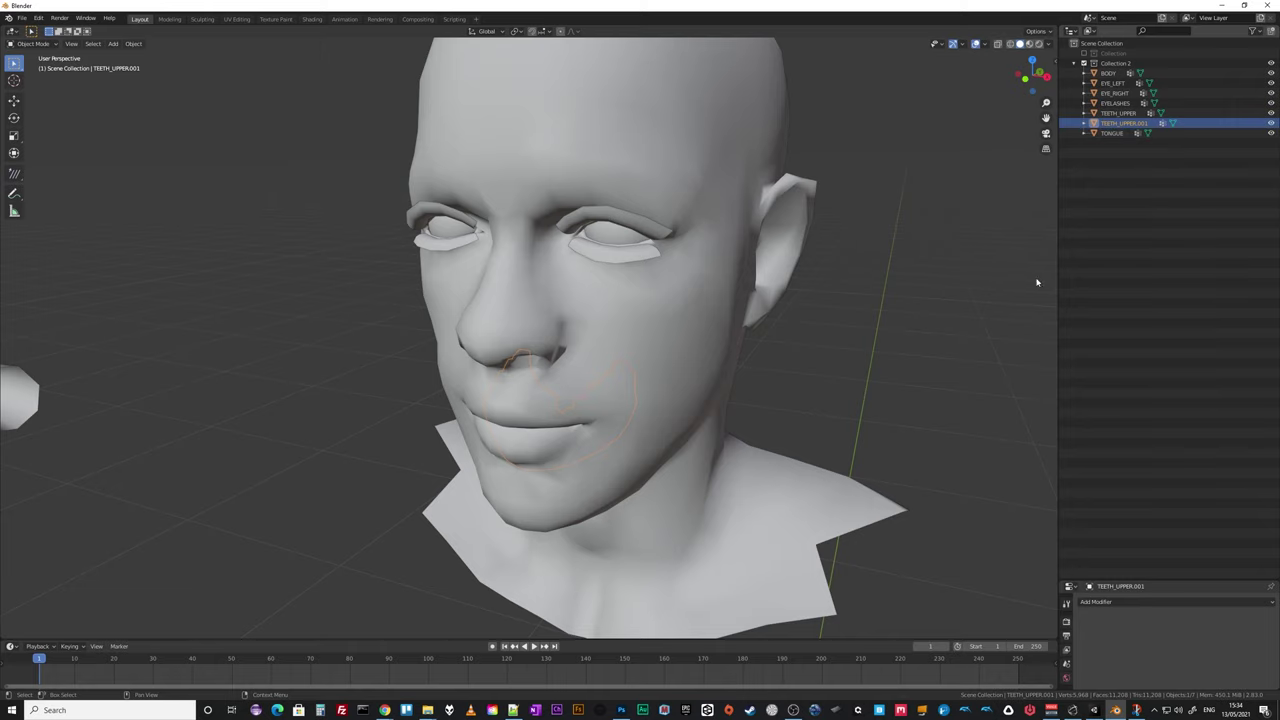
{"action": "middle_click_drag", "start_coordinate": [858, 322], "coordinate": [875, 322]}
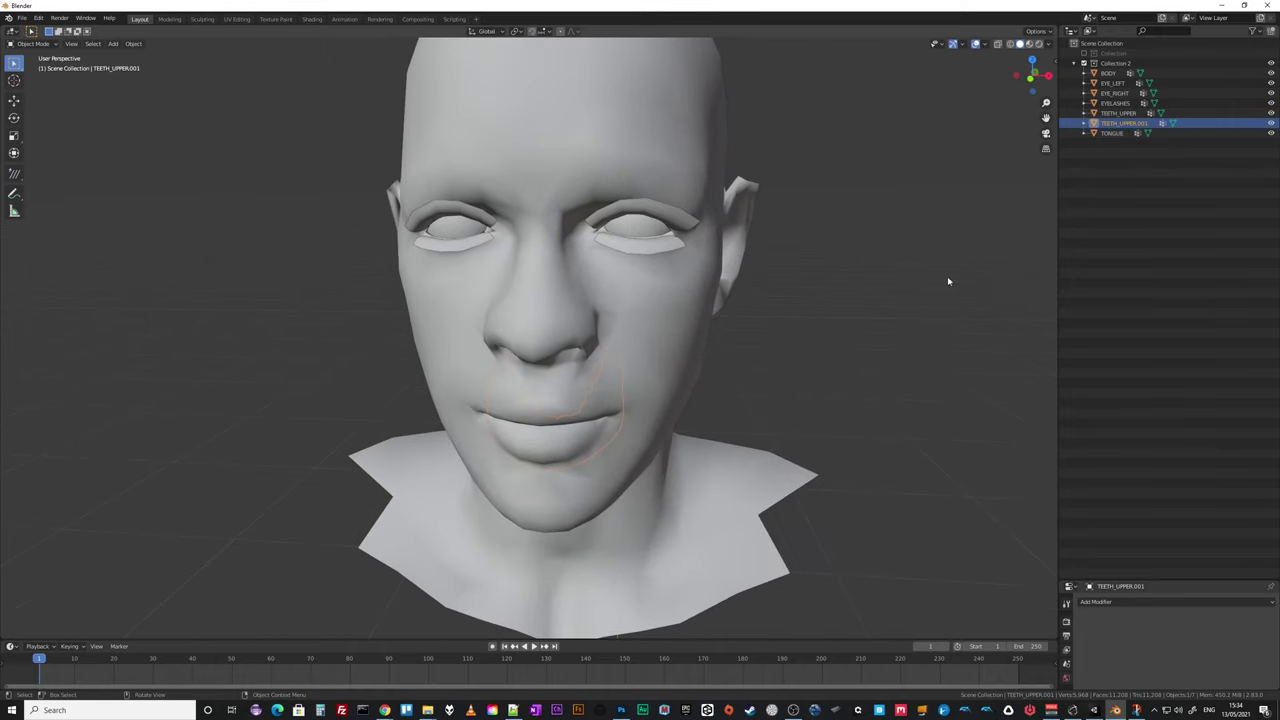
Open the Faceit setup and register the BODY object as the main face object.
{"action": "left_click", "coordinate": [1054, 62]}
{"action": "left_click", "coordinate": [1052, 316]}
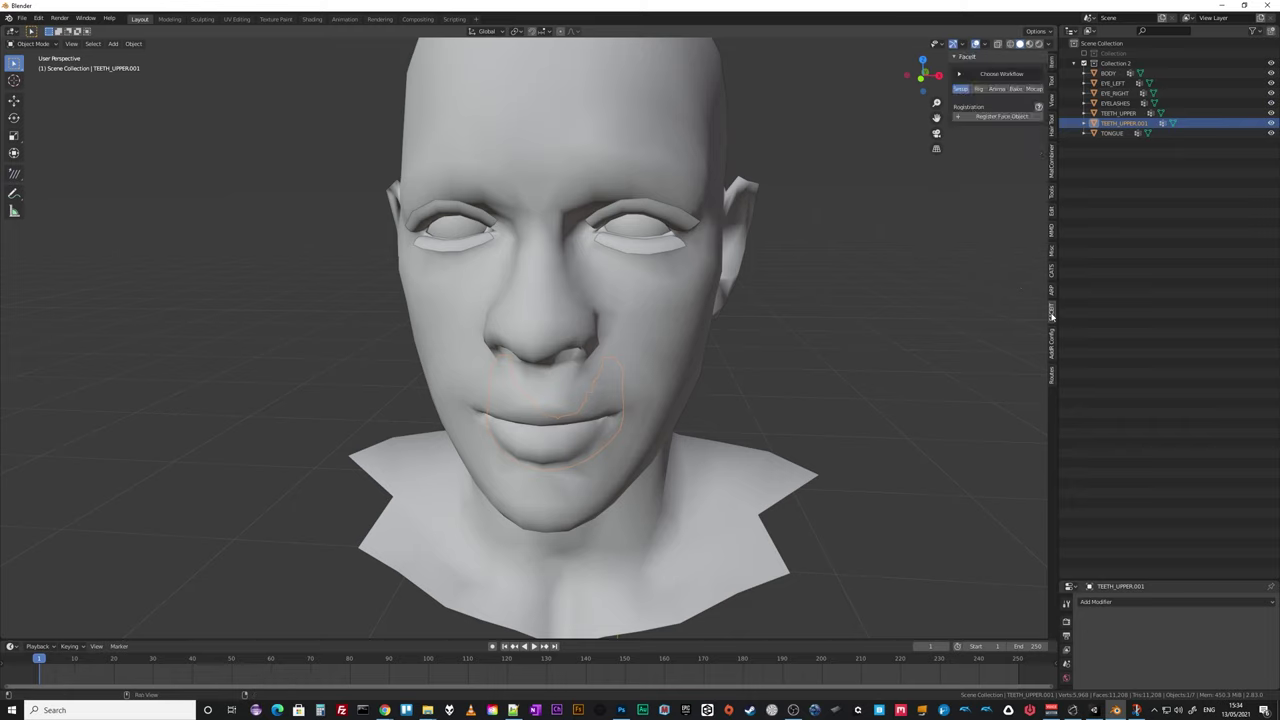
{"action": "left_click", "coordinate": [998, 117]}
{"action": "left_click", "coordinate": [679, 316]}
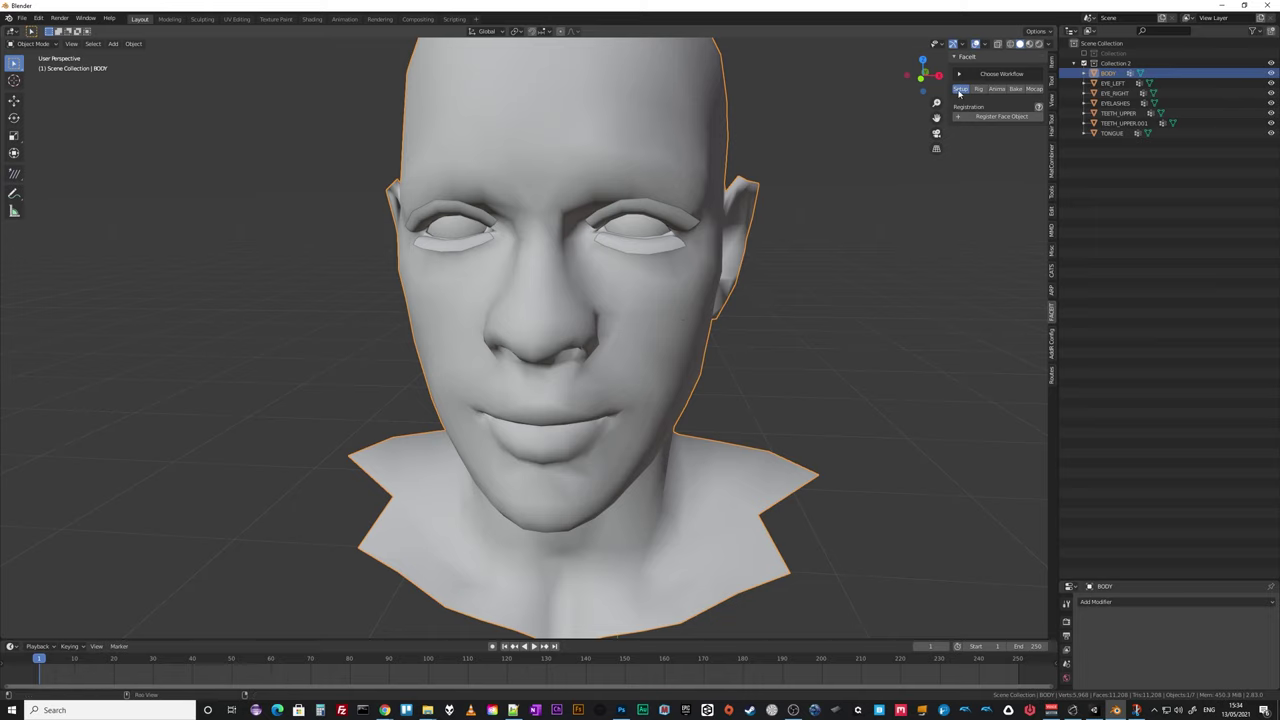
{"action": "left_click", "coordinate": [995, 117]}
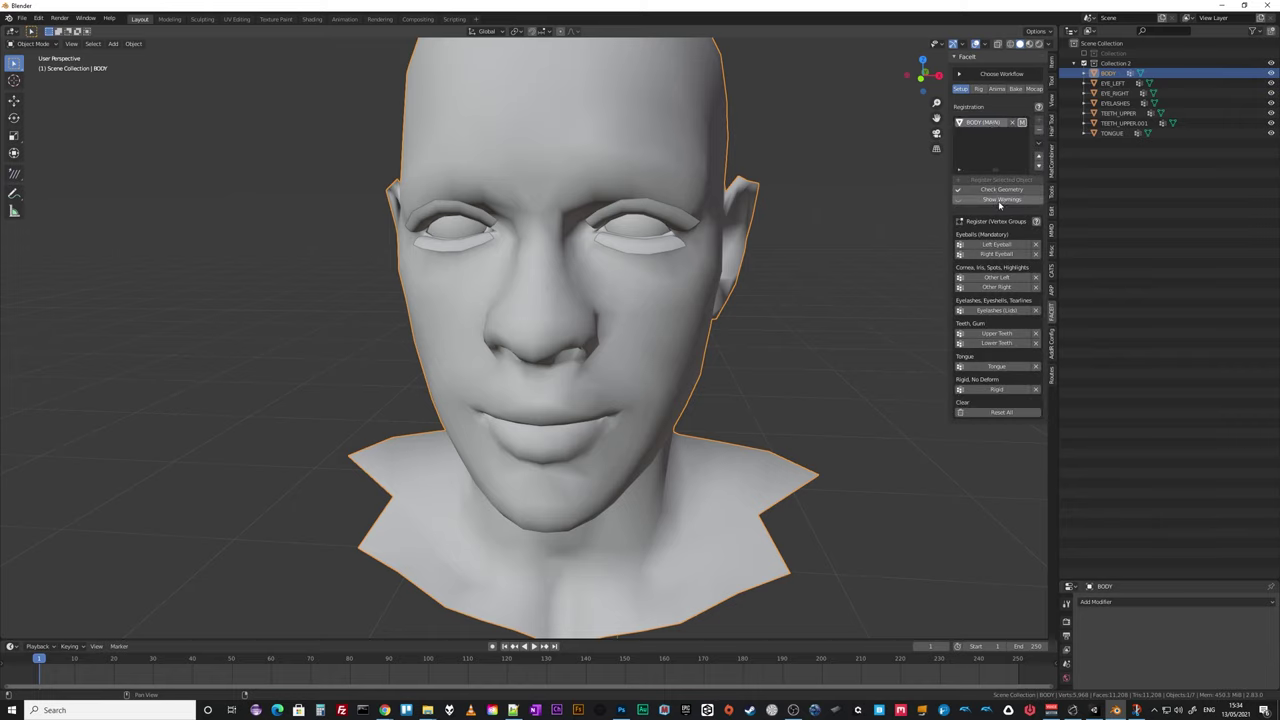
Register the EYE_LEFT, EYE_RIGHT, EYELASHES and TEETH_UPPER objects in Faceit.
{"action": "left_click", "coordinate": [1113, 85]}
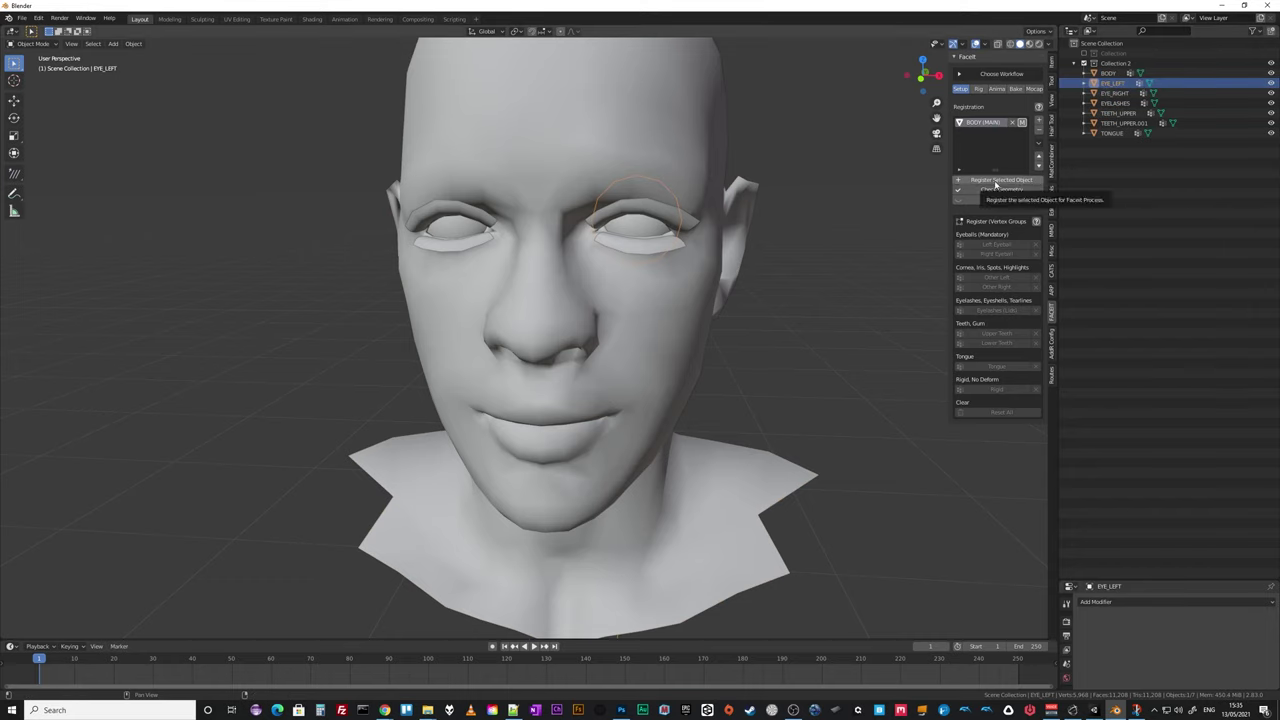
{"action": "left_click", "coordinate": [995, 181]}
{"action": "left_click", "coordinate": [1114, 93]}
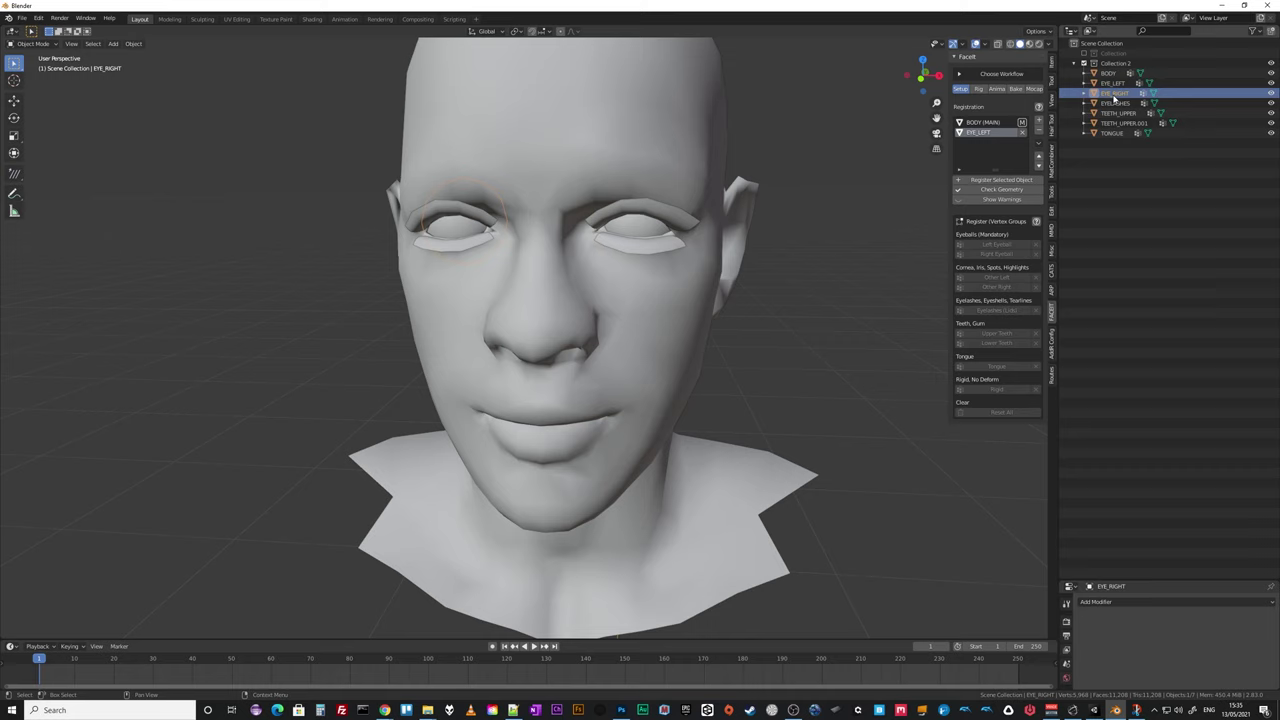
{"action": "left_click", "coordinate": [998, 180]}
{"action": "left_click", "coordinate": [1115, 103]}
{"action": "left_click", "coordinate": [1001, 179]}
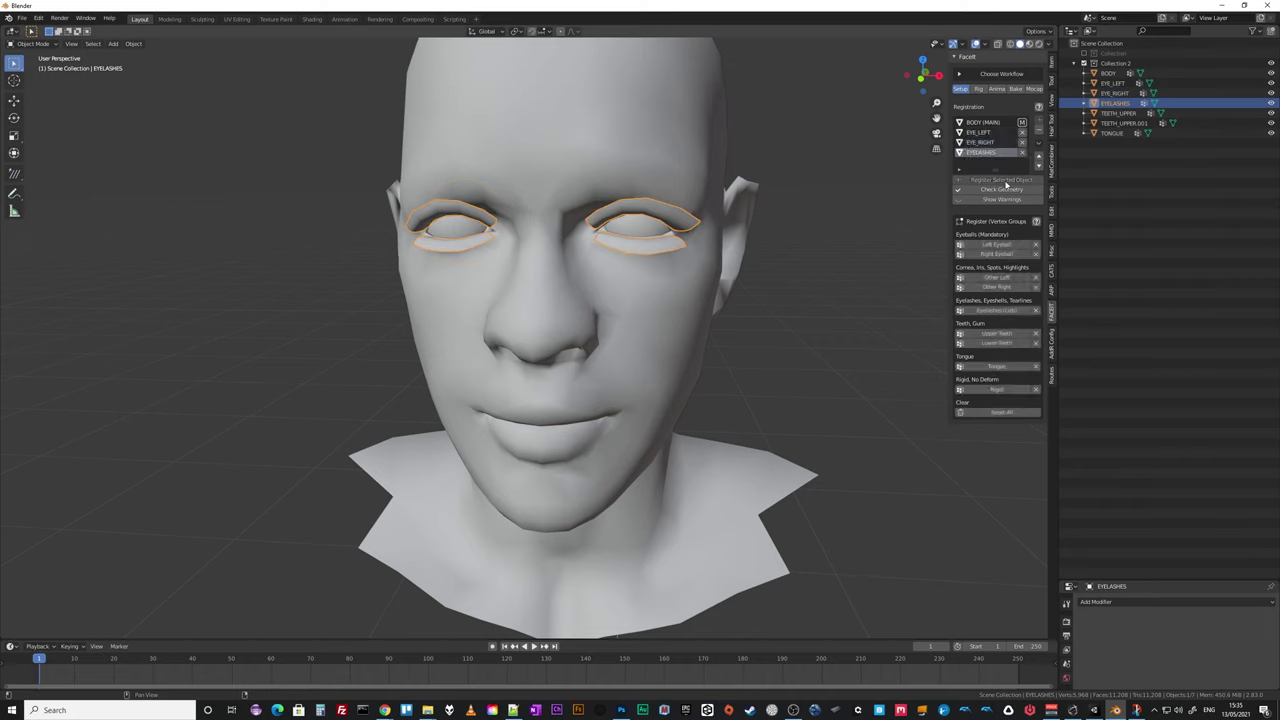
{"action": "left_click", "coordinate": [1122, 113]}
{"action": "left_click", "coordinate": [1002, 181]}
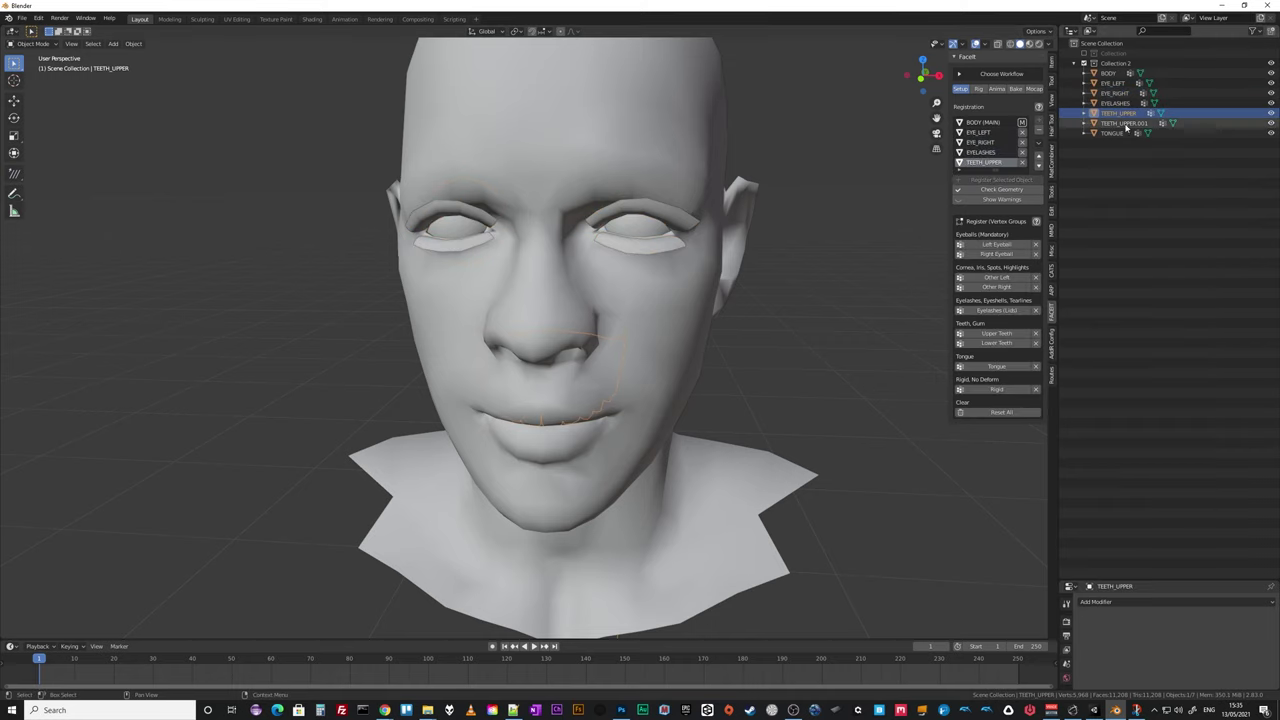
Try to remove the .001 suffix from the name of the lower teeth object.
{"action": "left_click", "coordinate": [1125, 124]}
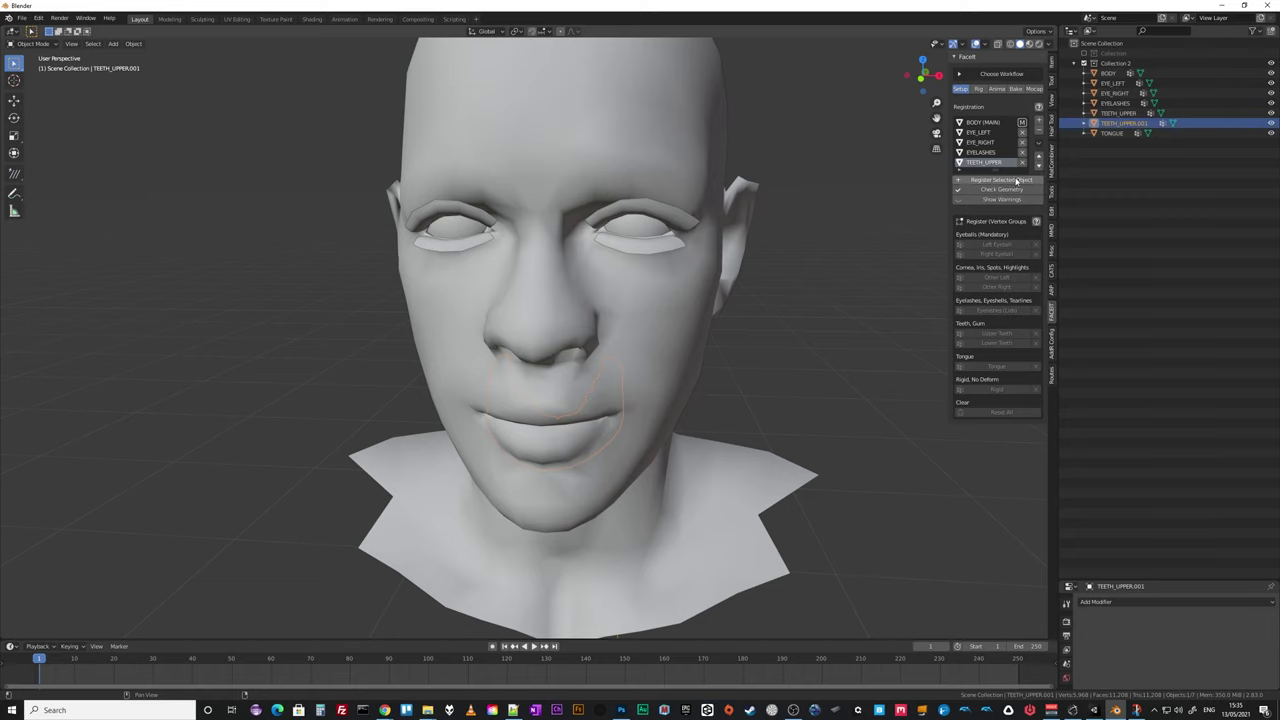
{"action": "right_click", "coordinate": [1136, 125]}
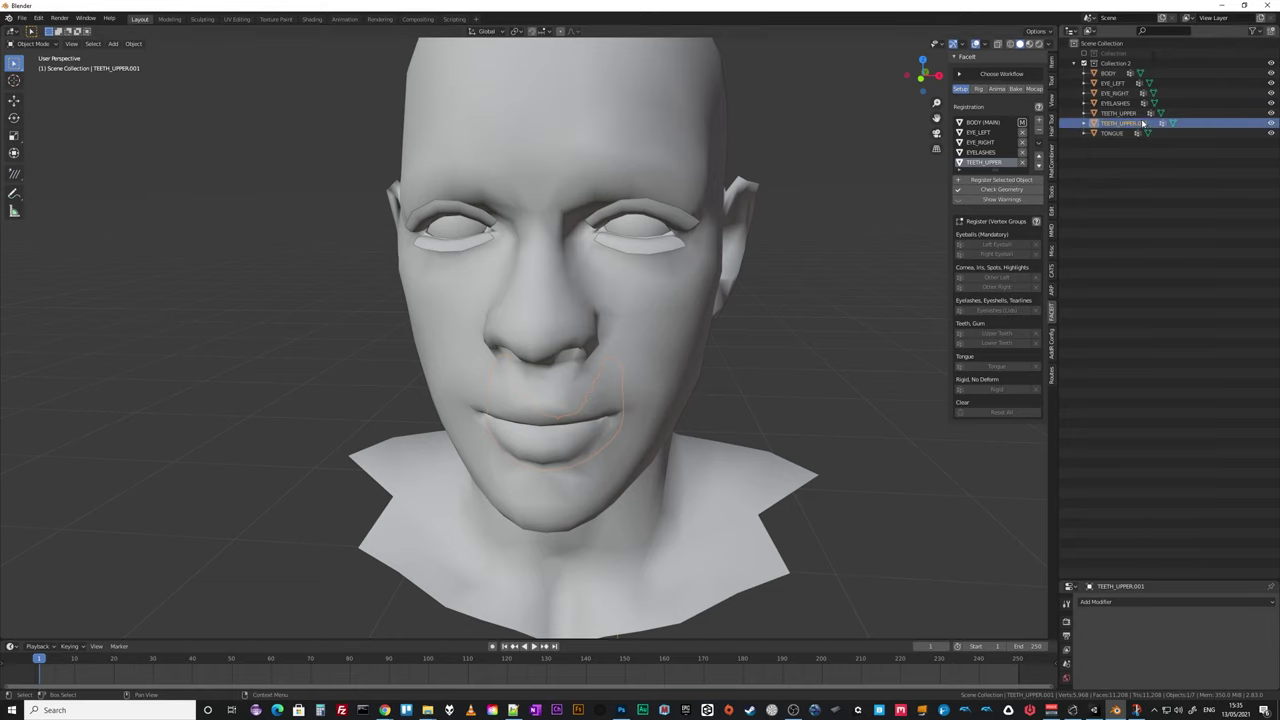
{"action": "double_click", "coordinate": [1125, 123]}
{"action": "key", "text": "End"}
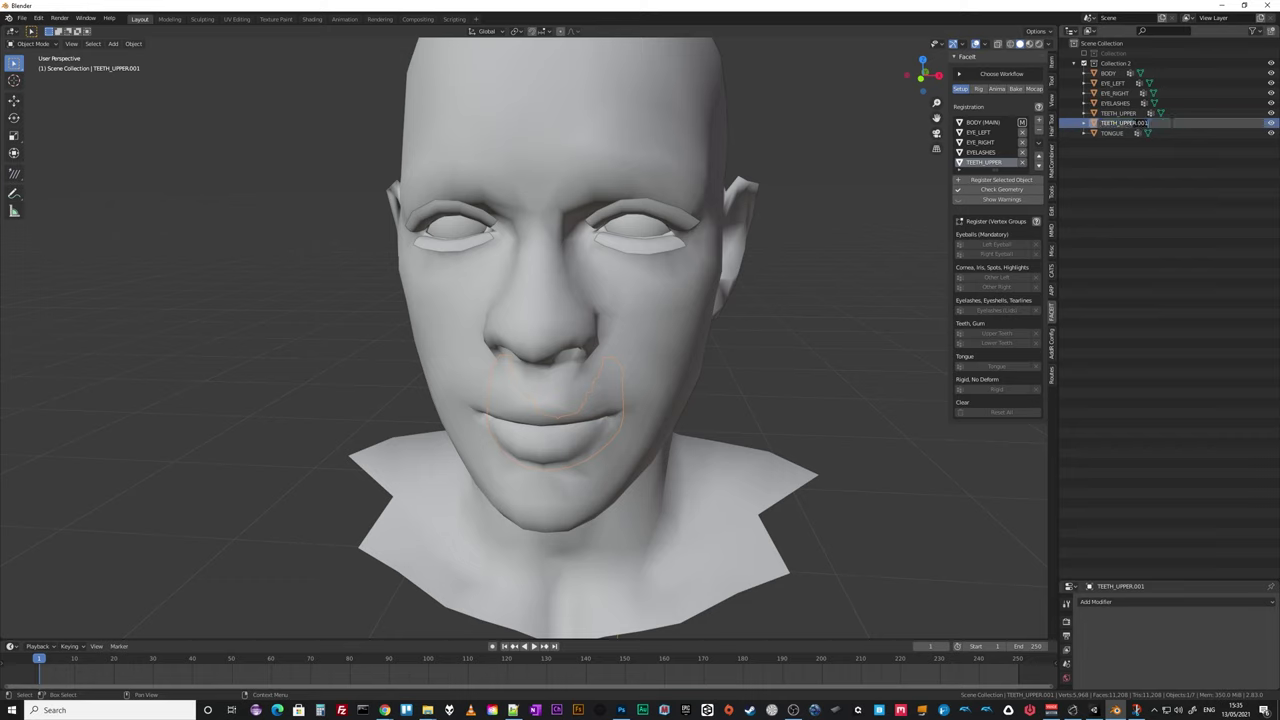
{"action": "key", "text": "Escape"}
{"action": "key", "text": "Up"}
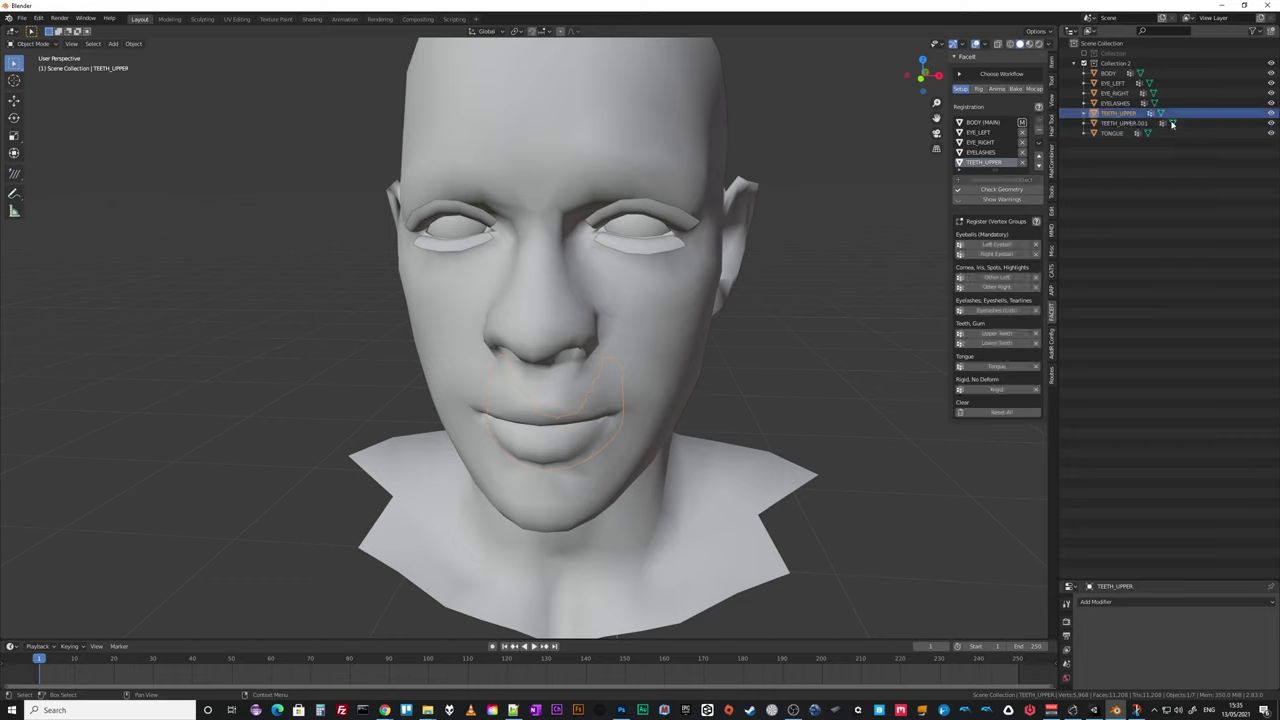
Rename the lower teeth object TEETH_LOWER and remove the TEETH_UPPER entry from the Faceit registration list.
{"action": "middle_click_drag", "start_coordinate": [801, 314], "coordinate": [760, 330]}
{"action": "double_click", "coordinate": [1122, 114]}
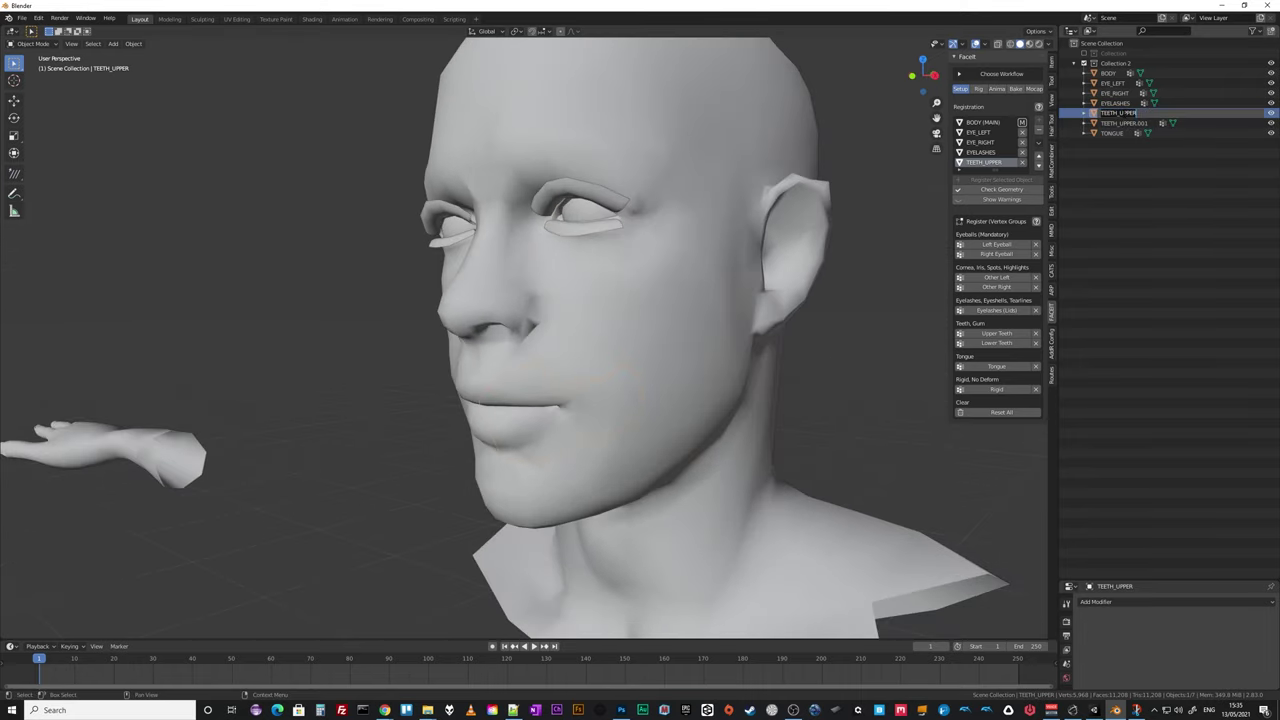
{"action": "left_click", "coordinate": [1118, 113]}
{"action": "key", "text": "Delete"}
{"action": "key", "text": "Delete"}
{"action": "key", "text": "Delete"}
{"action": "key", "text": "Delete"}
{"action": "key", "text": "Delete"}
{"action": "type", "text": "LOWER"}
{"action": "key", "text": "Return"}
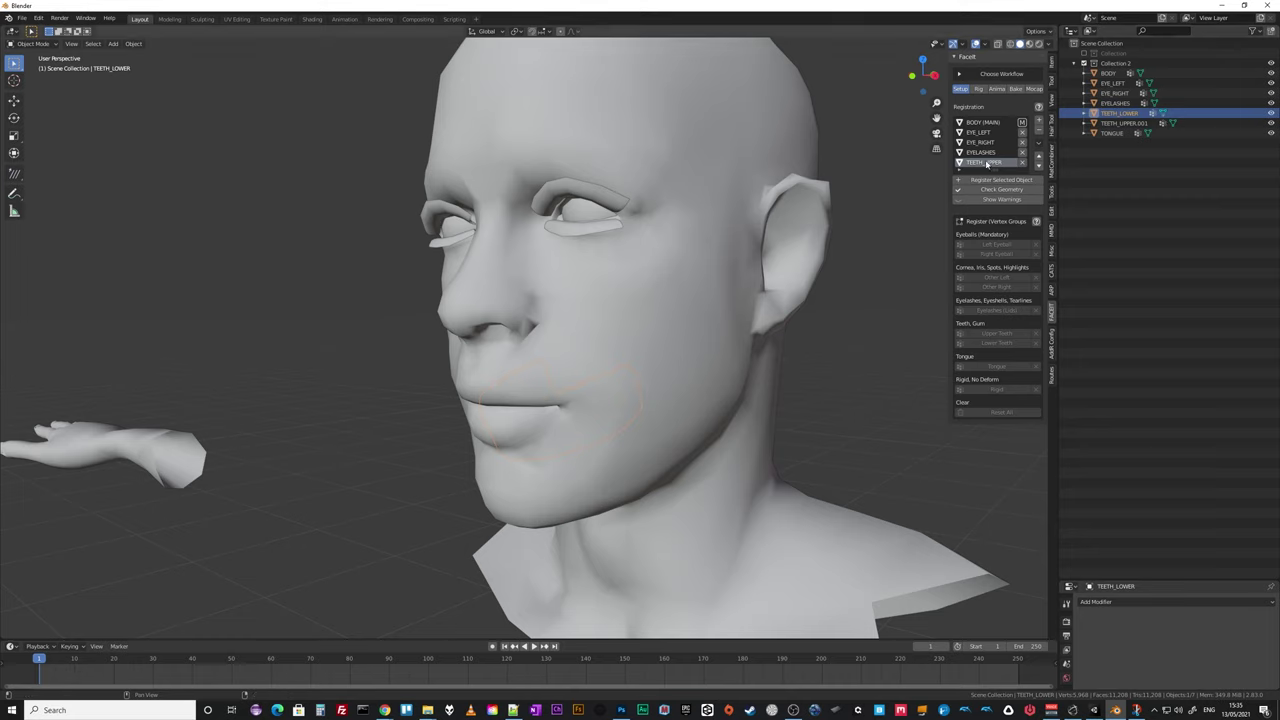
{"action": "left_click", "coordinate": [1022, 163]}
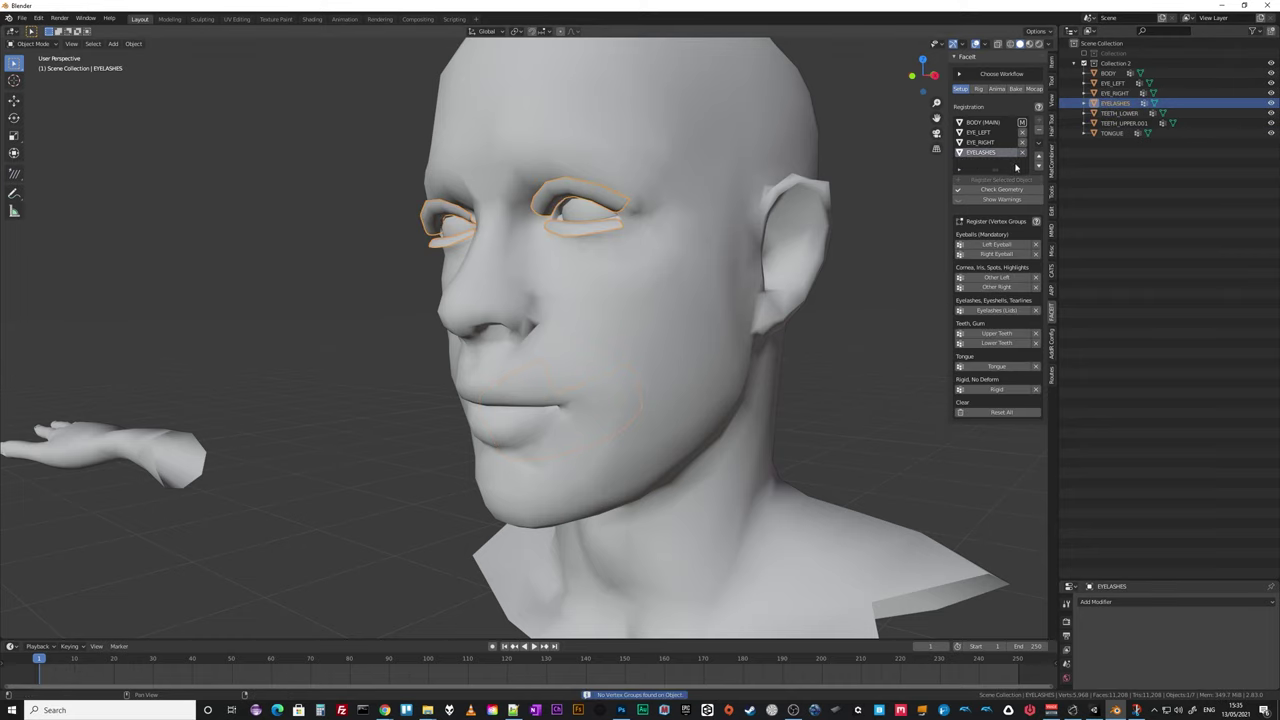
Remove the .001 suffix from the upper teeth object's name so it reads TEETH_UPPER.
{"action": "double_click", "coordinate": [1130, 123]}
{"action": "left_click", "coordinate": [1148, 123]}
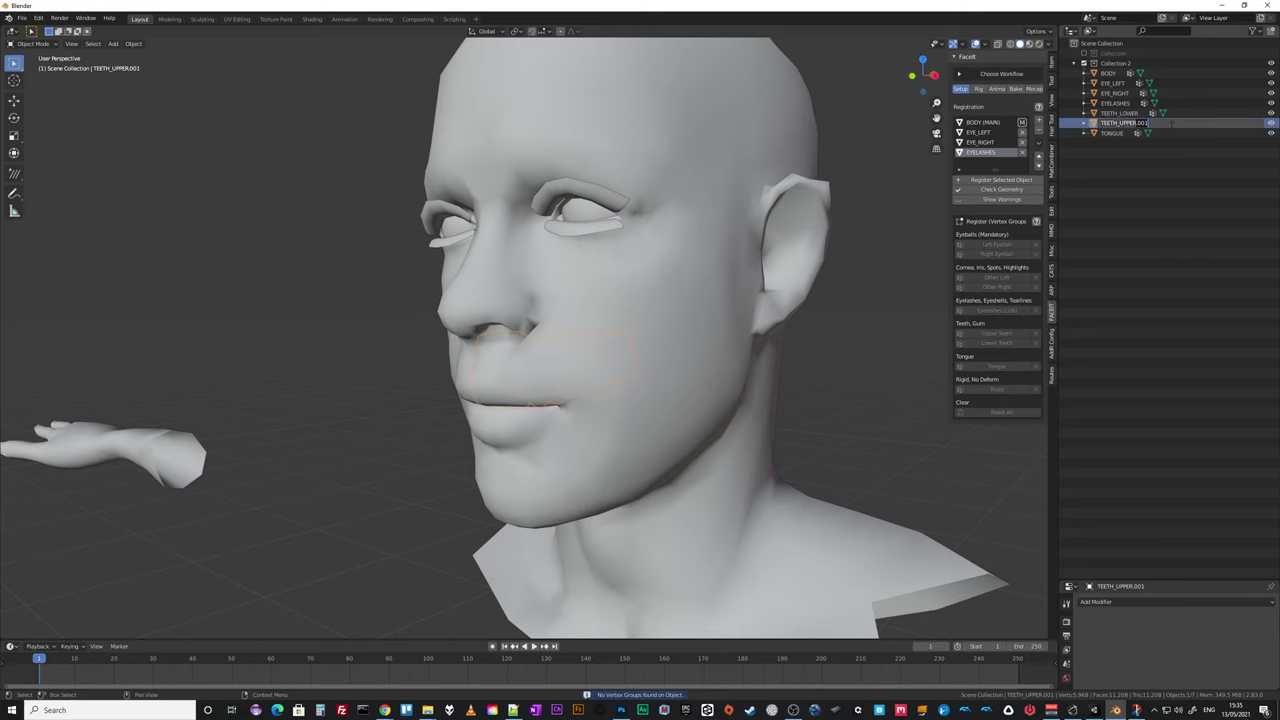
{"action": "key", "text": "BackSpace"}
{"action": "key", "text": "BackSpace"}
{"action": "key", "text": "BackSpace"}
{"action": "key", "text": "BackSpace"}
{"action": "key", "text": "Return"}
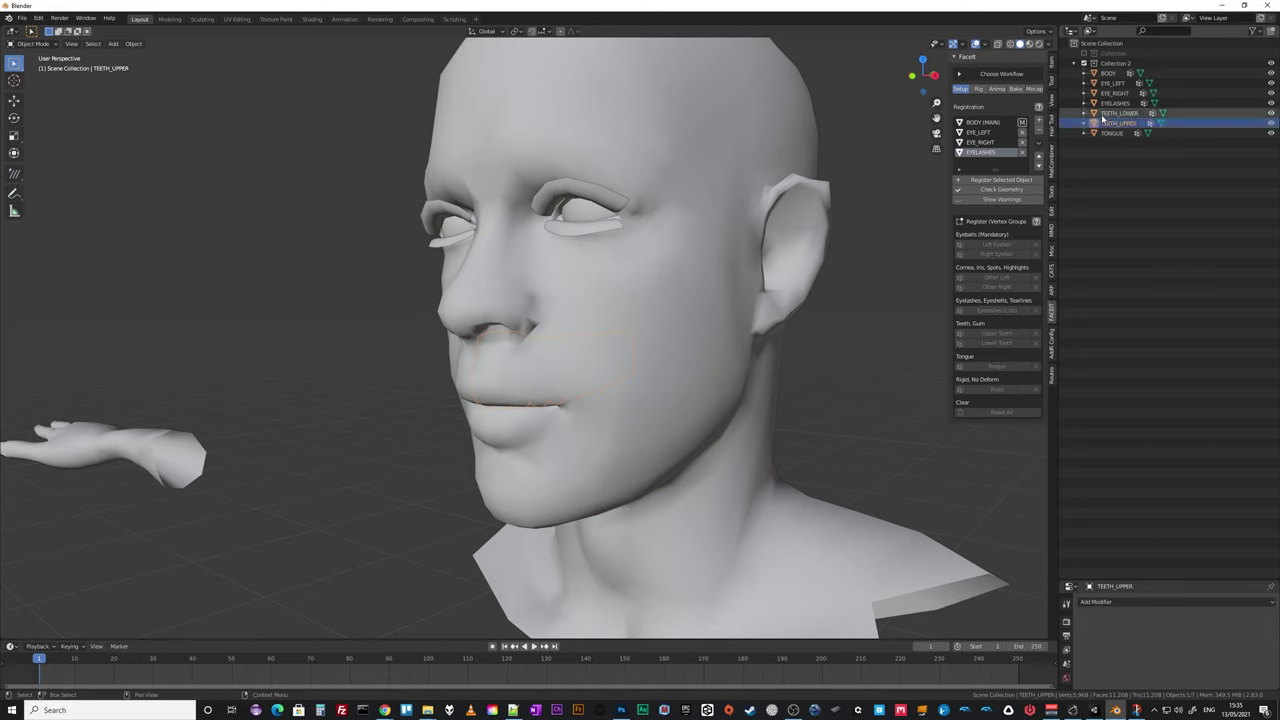
Register the TEETH_LOWER, TEETH_UPPER and TONGUE objects in Faceit.
{"action": "left_click", "coordinate": [1110, 113]}
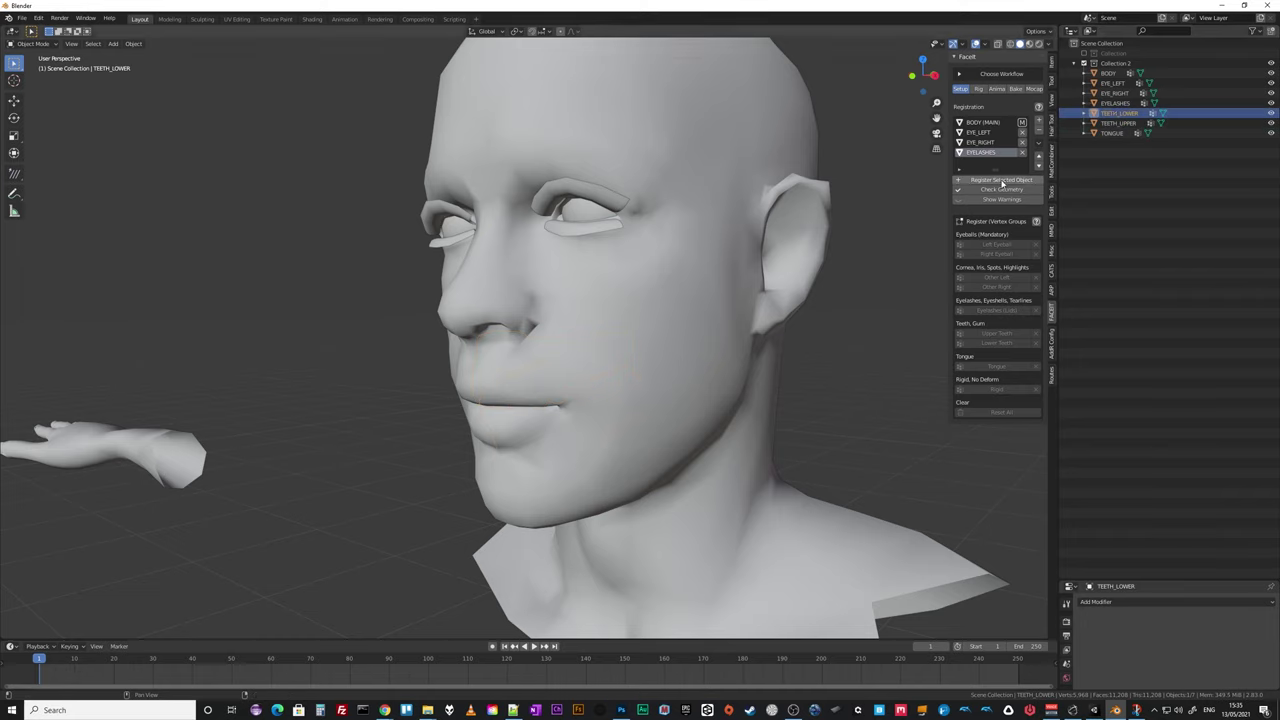
{"action": "left_click", "coordinate": [1109, 113]}
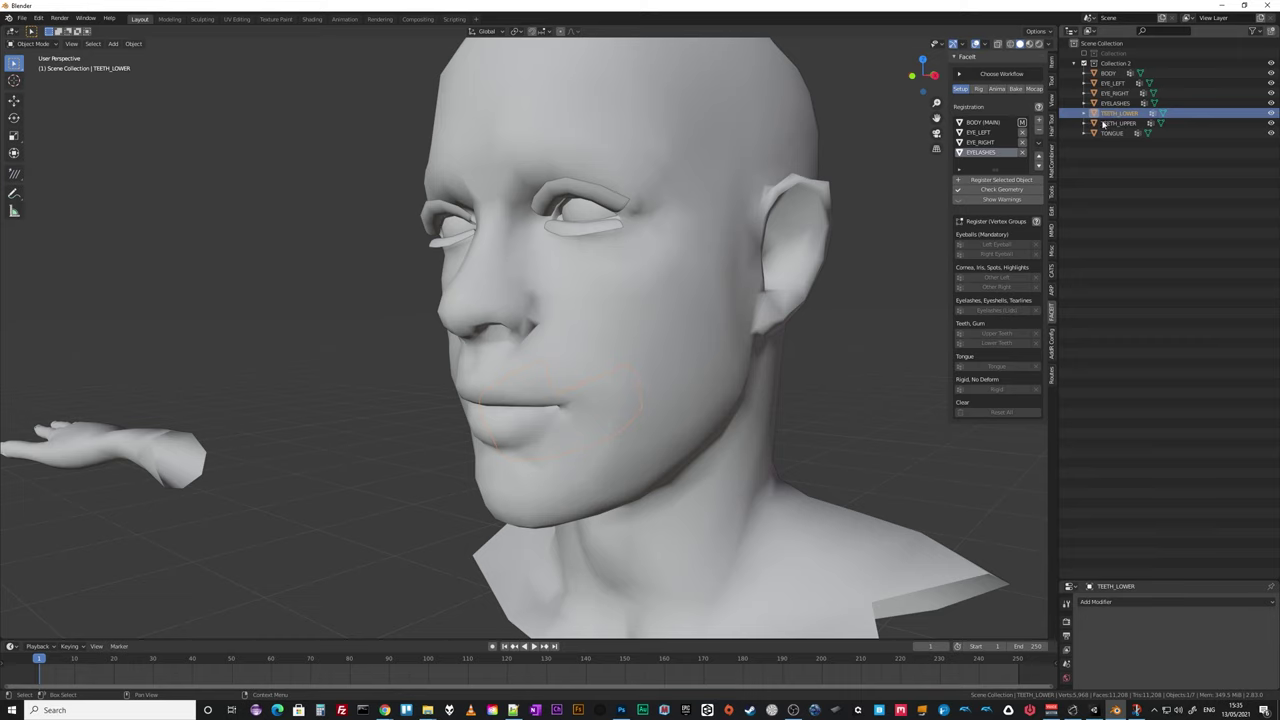
{"action": "left_click", "coordinate": [1007, 182]}
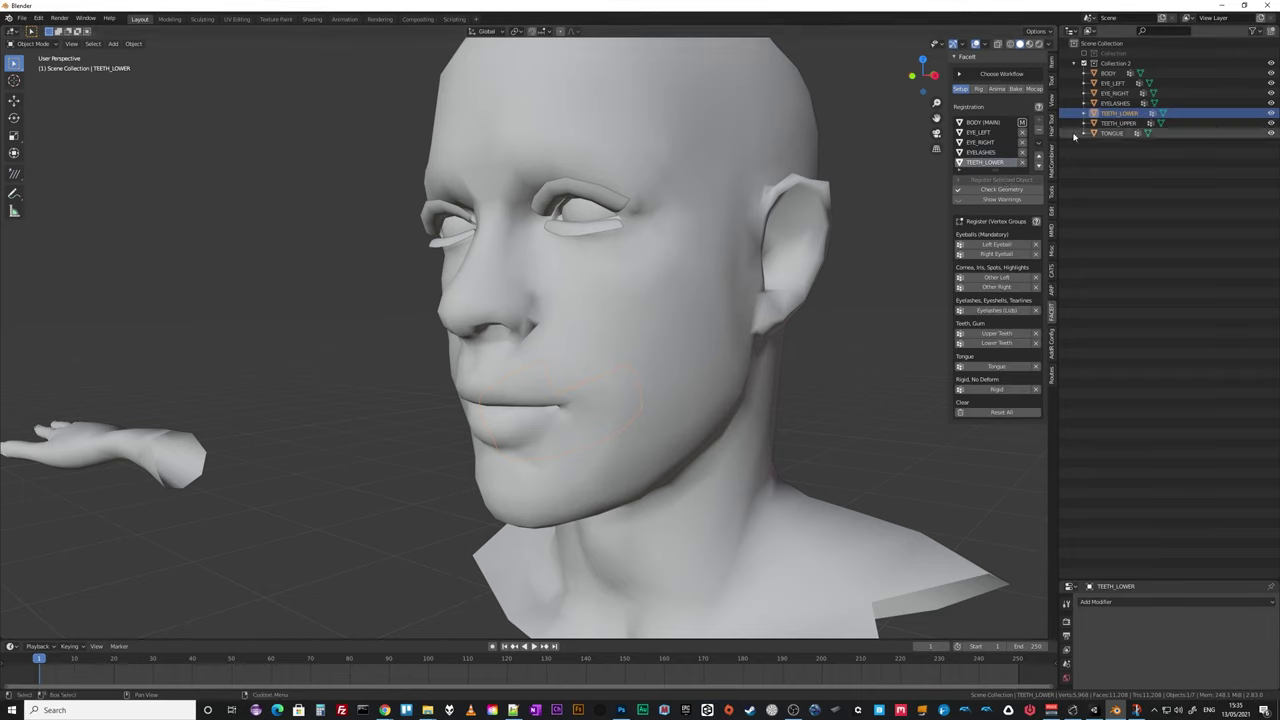
{"action": "left_click", "coordinate": [1180, 123]}
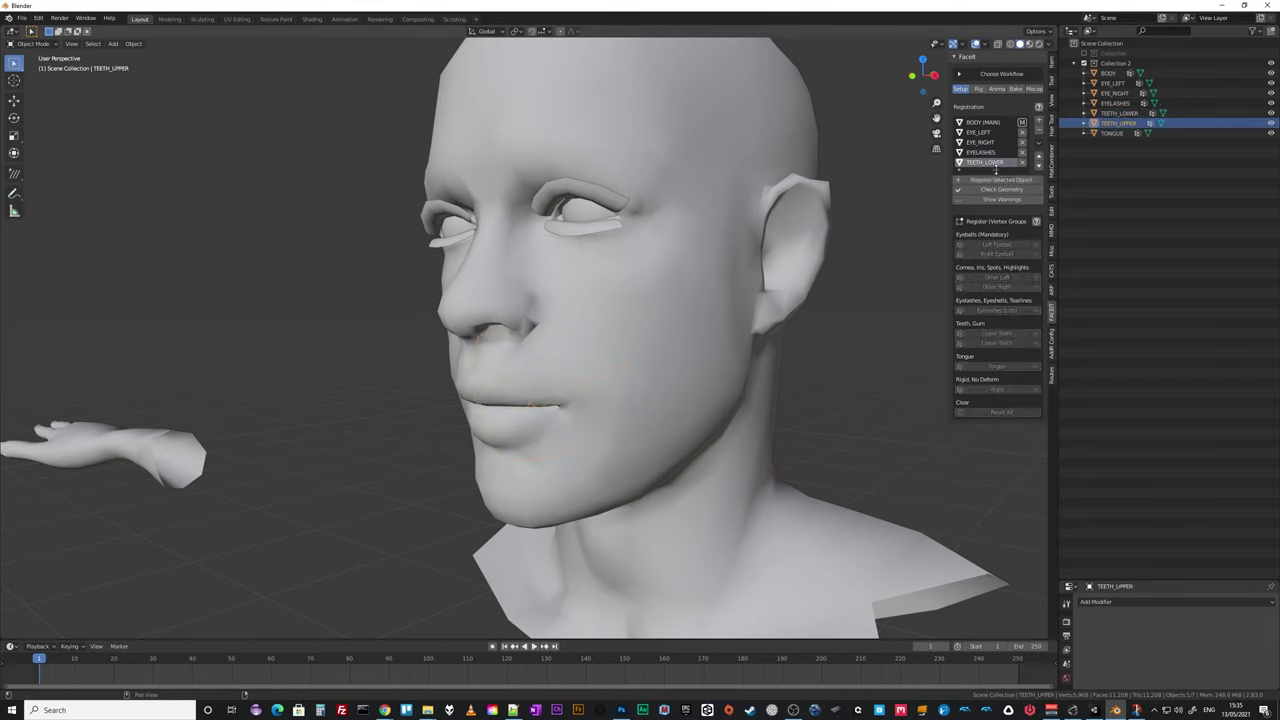
{"action": "left_click", "coordinate": [995, 177]}
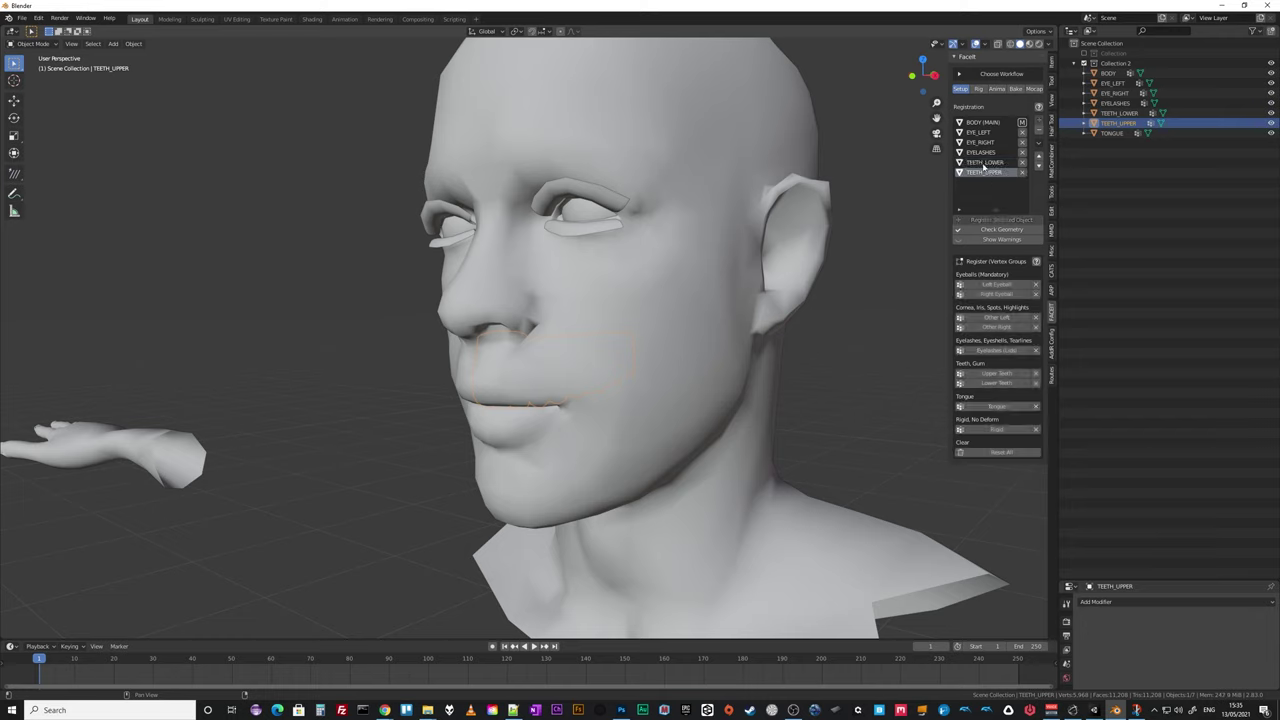
{"action": "left_click", "coordinate": [1118, 133]}
{"action": "left_click", "coordinate": [1002, 221]}
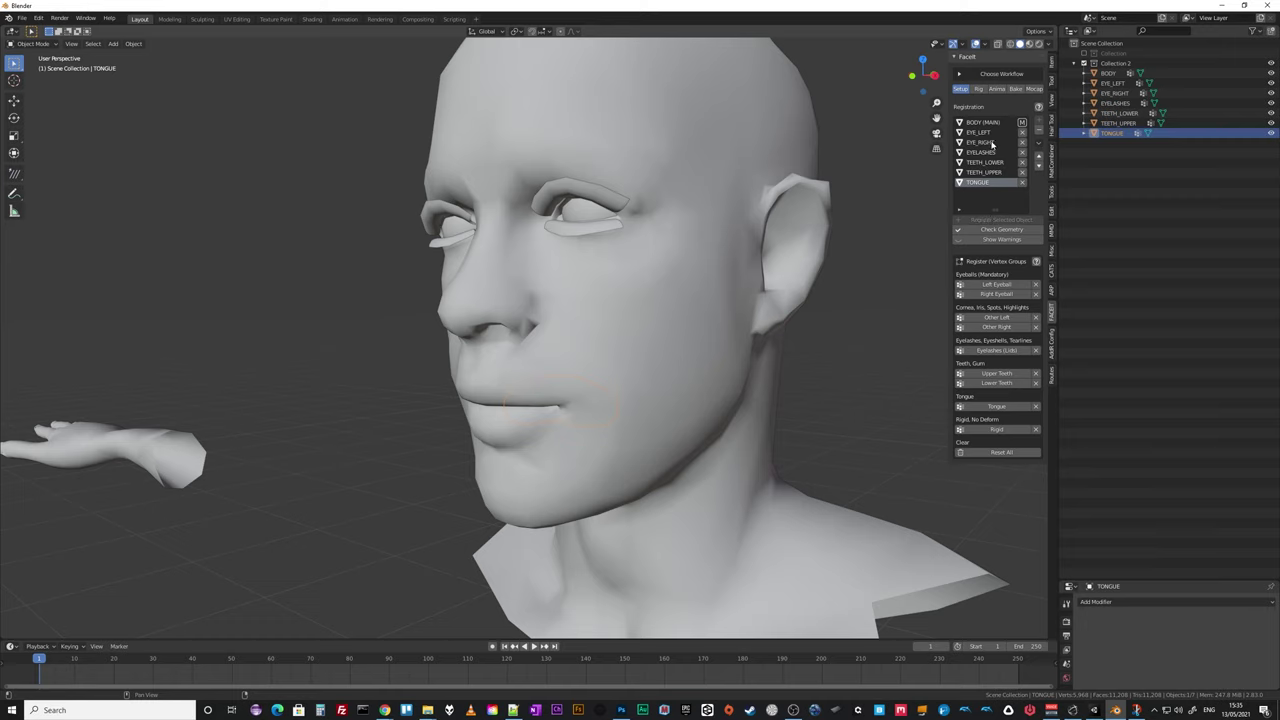
Assign the Faceit vertex groups Left Eyeball to EYE_LEFT, Right Eyeball to EYE_RIGHT and Eyelashes (Lids) to EYELASHES.
{"action": "left_click", "coordinate": [986, 133]}
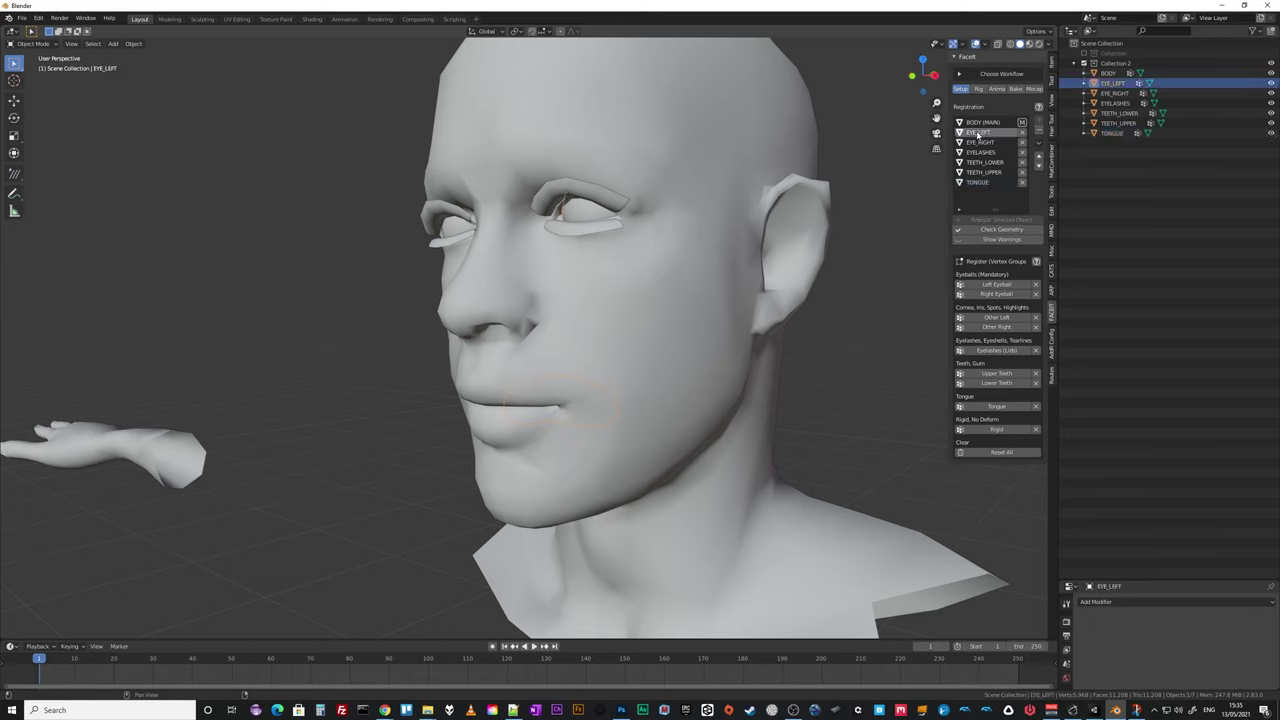
{"action": "left_click", "coordinate": [997, 288]}
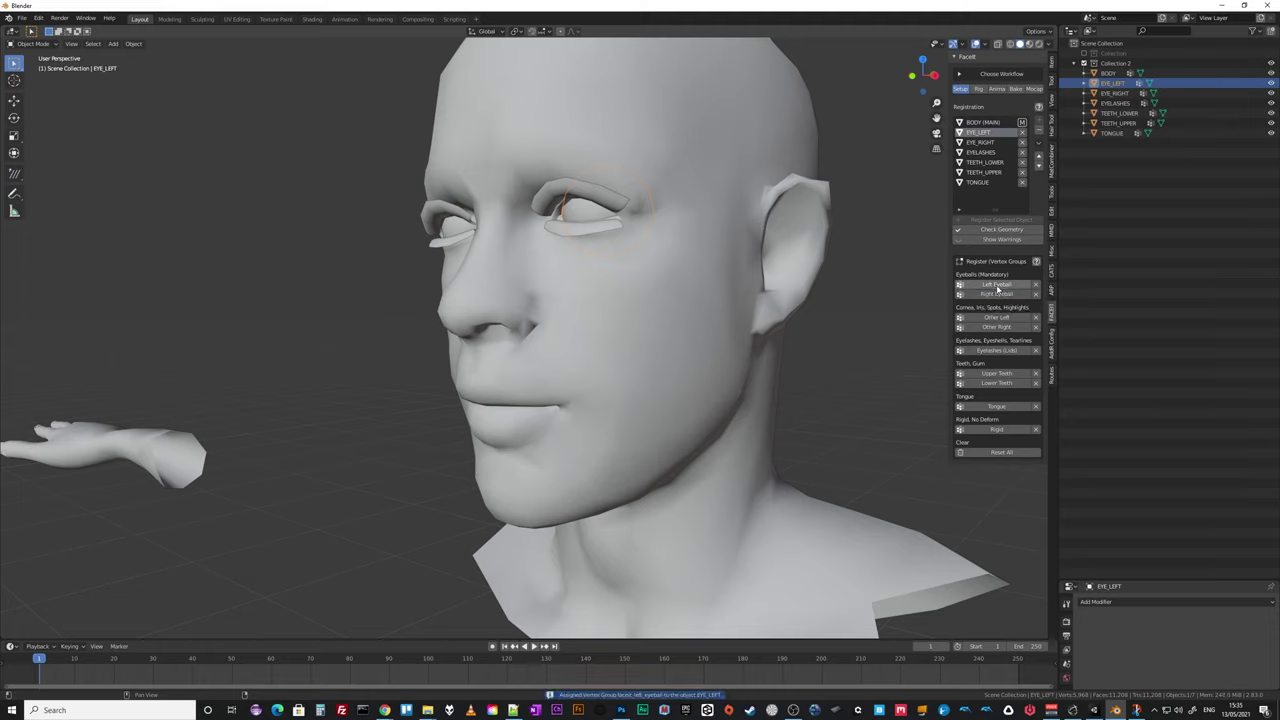
{"action": "left_click", "coordinate": [982, 144]}
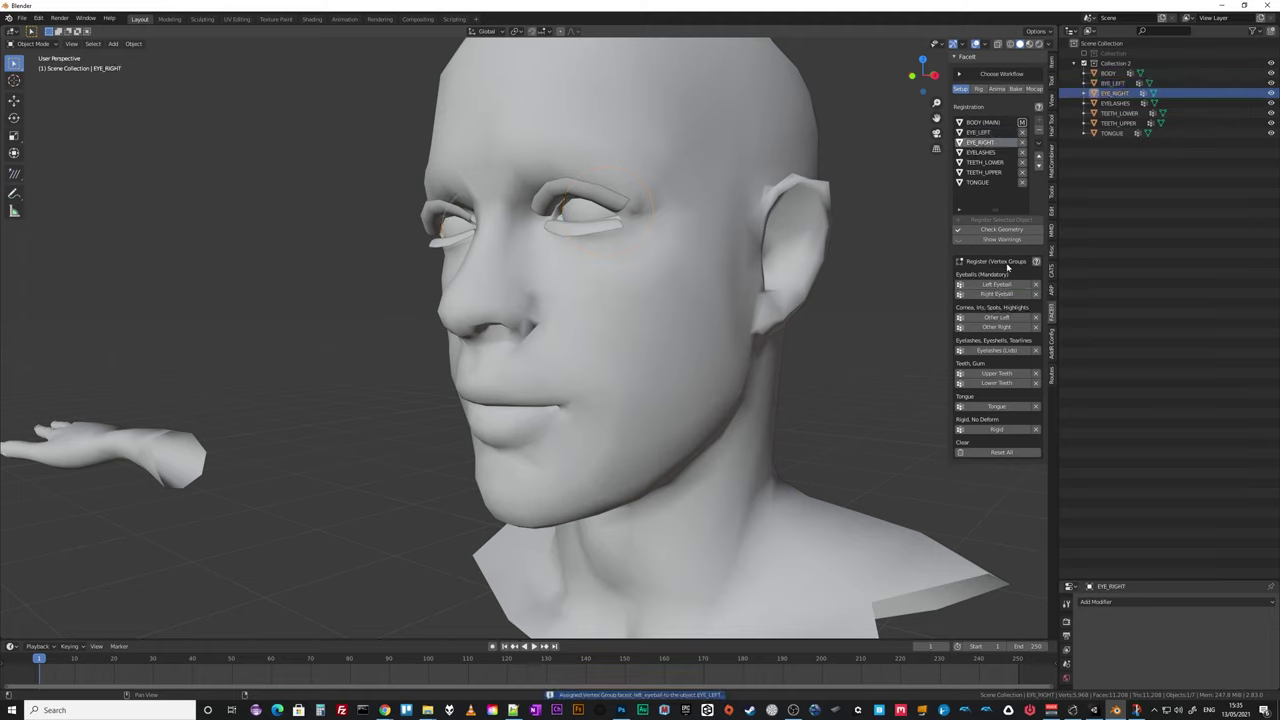
{"action": "left_click", "coordinate": [1001, 294]}
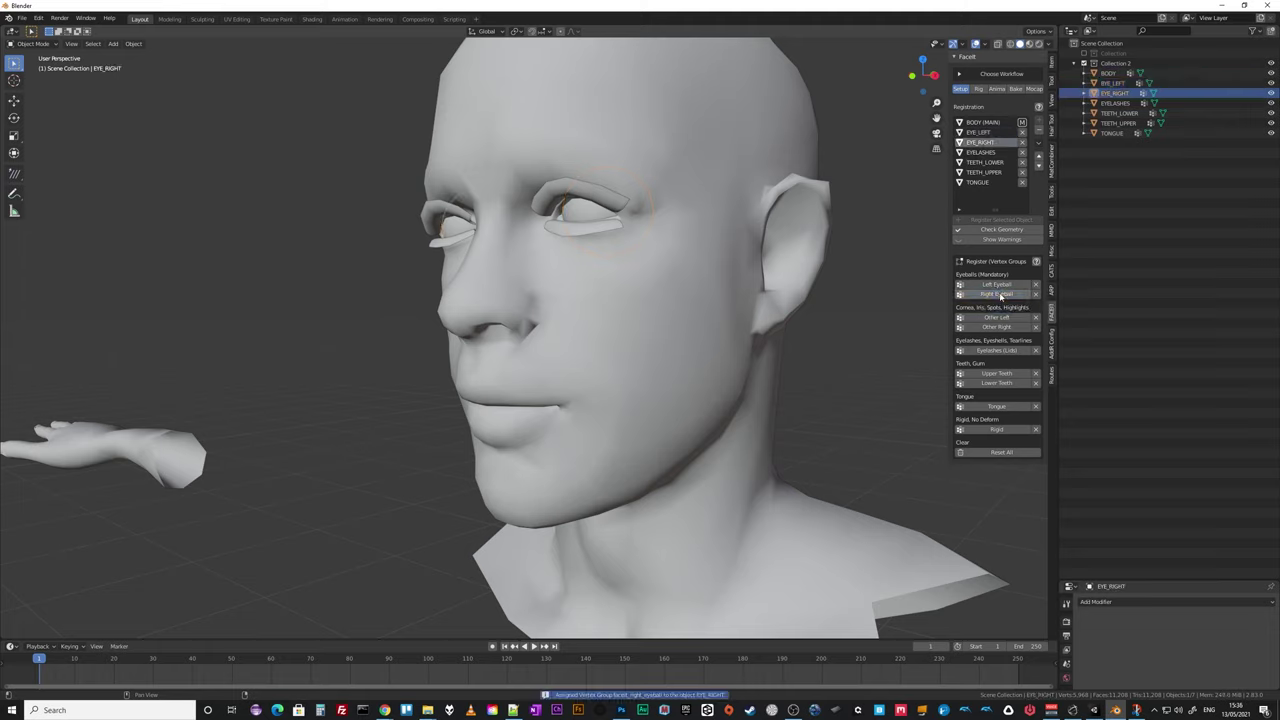
{"action": "left_click", "coordinate": [995, 152]}
{"action": "left_click", "coordinate": [997, 350]}
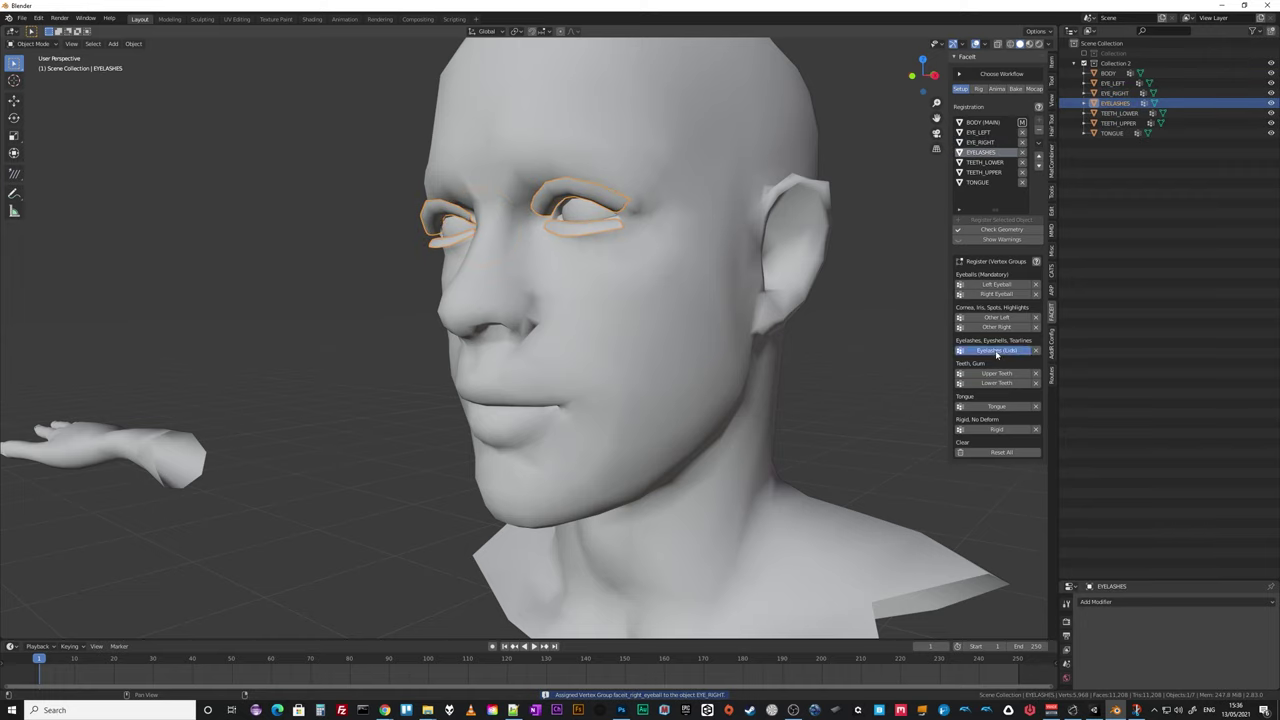
Assign the Faceit vertex groups Lower Teeth to TEETH_LOWER, Upper Teeth to TEETH_UPPER and Tongue to TONGUE.
{"action": "left_click", "coordinate": [988, 162]}
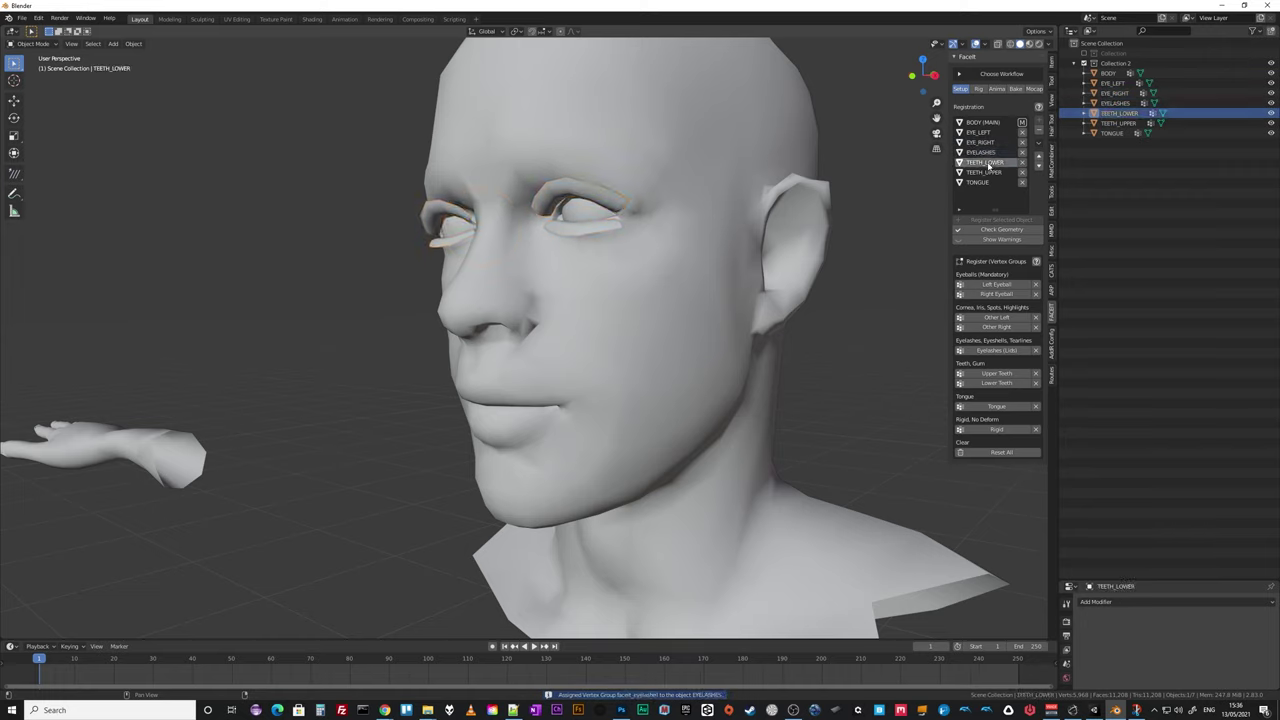
{"action": "left_click", "coordinate": [1000, 385]}
{"action": "left_click", "coordinate": [988, 172]}
{"action": "left_click", "coordinate": [1000, 374]}
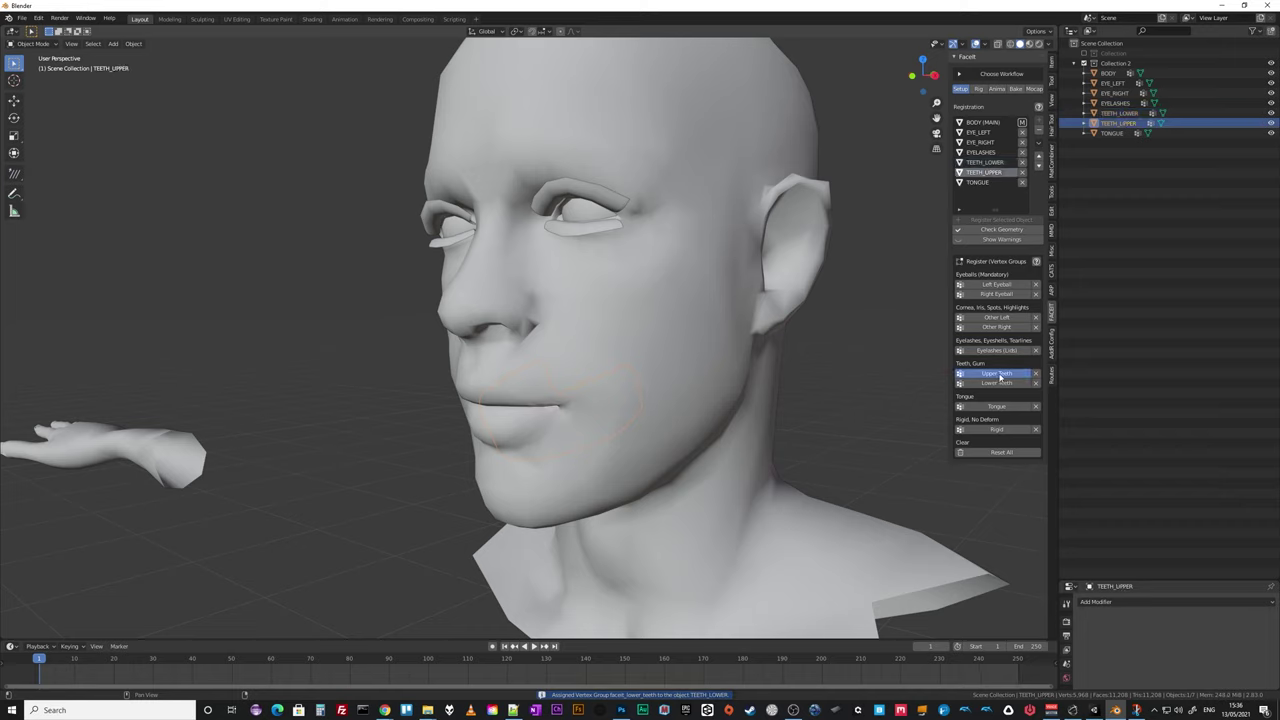
{"action": "left_click", "coordinate": [978, 182]}
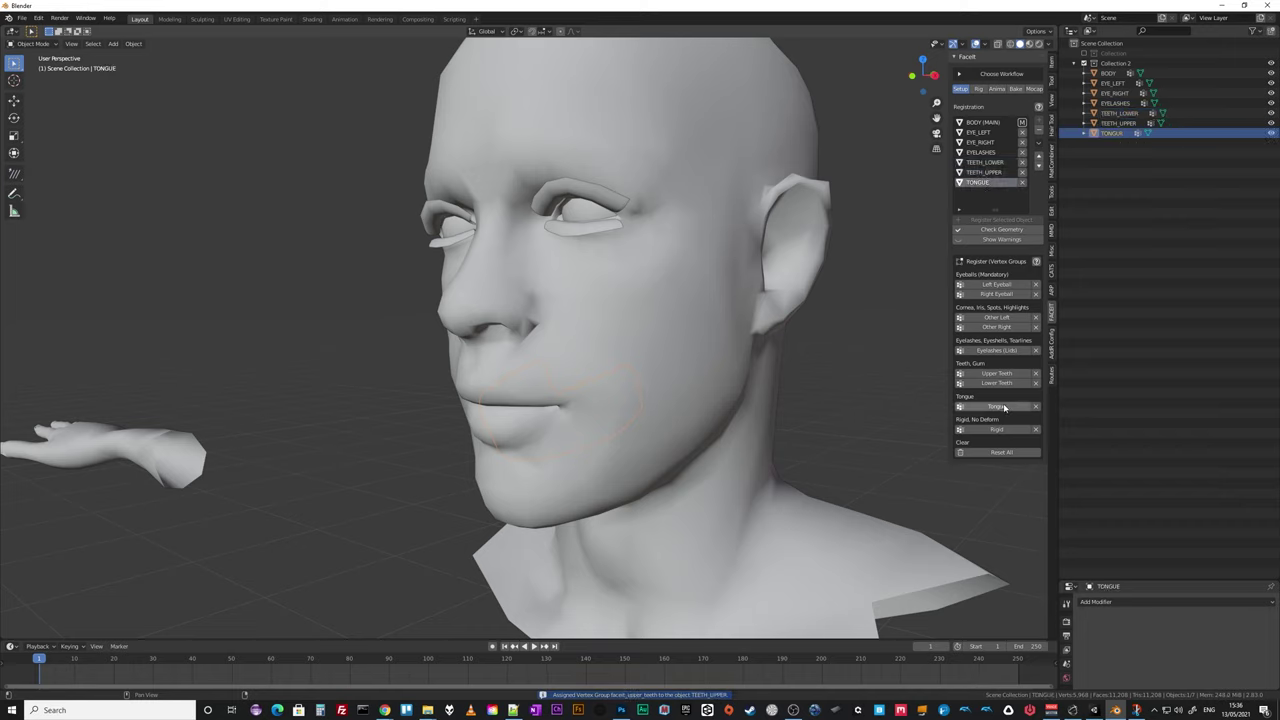
{"action": "left_click", "coordinate": [1020, 406]}
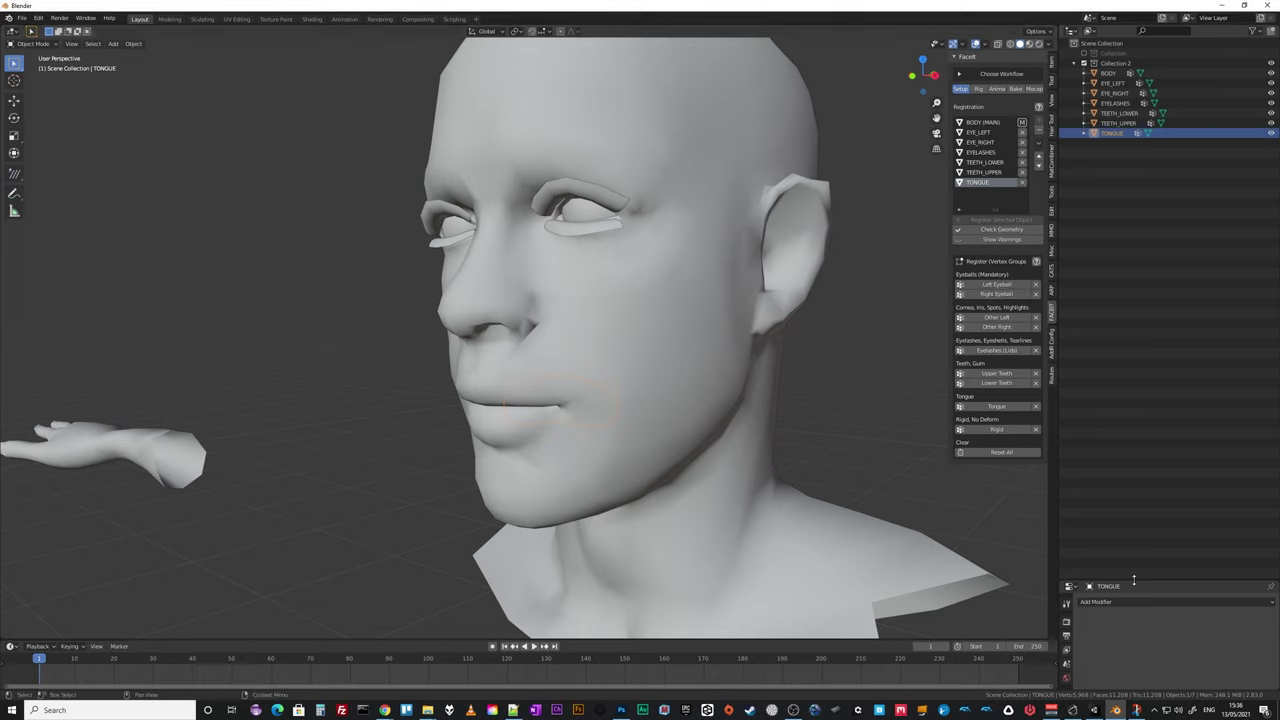
Enlarge the Properties editor and examine the vertex groups in the tongue's object data.
{"action": "left_click_drag", "start_coordinate": [1136, 583], "coordinate": [1142, 340]}
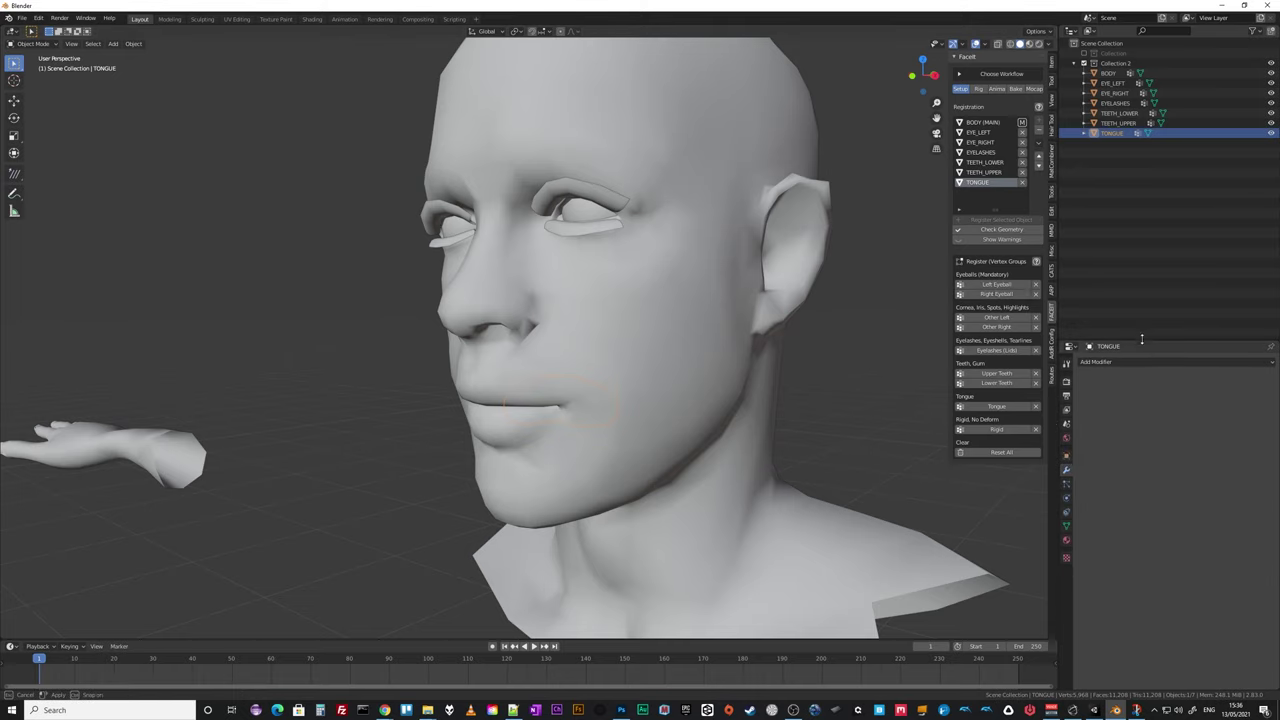
{"action": "left_click", "coordinate": [1066, 525]}
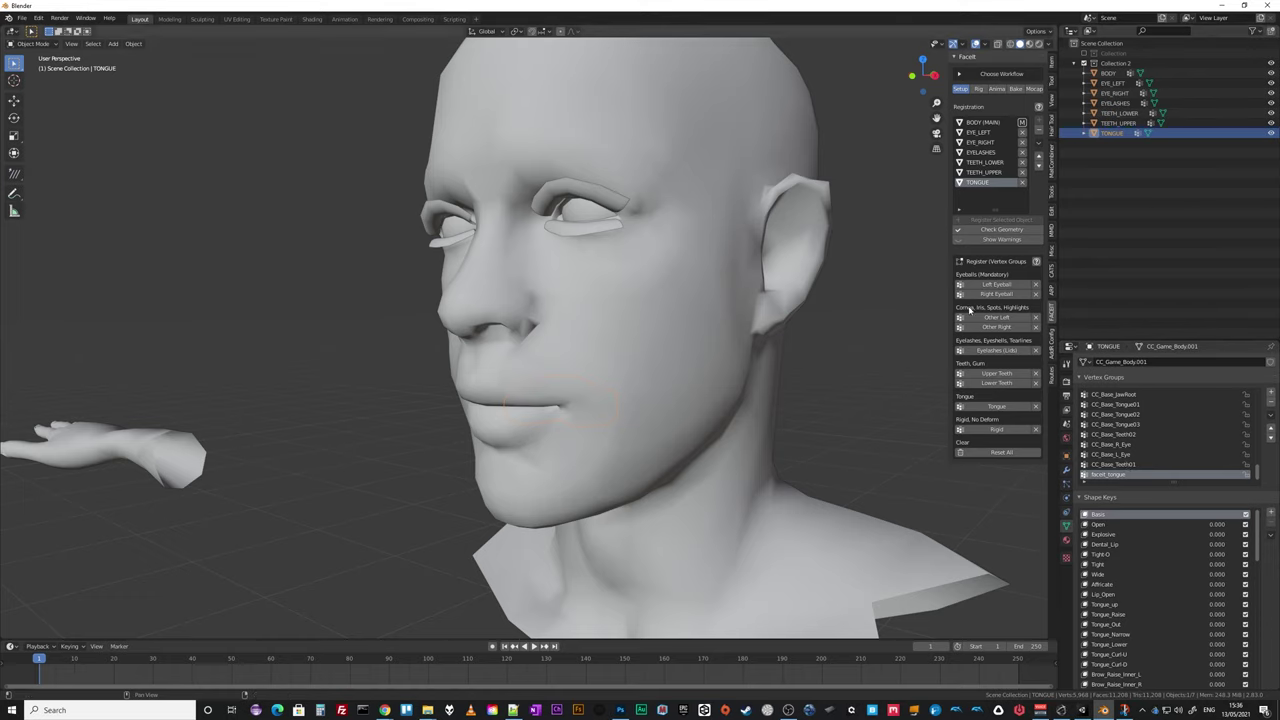
Generate the Faceit facial landmarks in the Rig stage with the head seen from the front.
{"action": "left_click", "coordinate": [977, 89]}
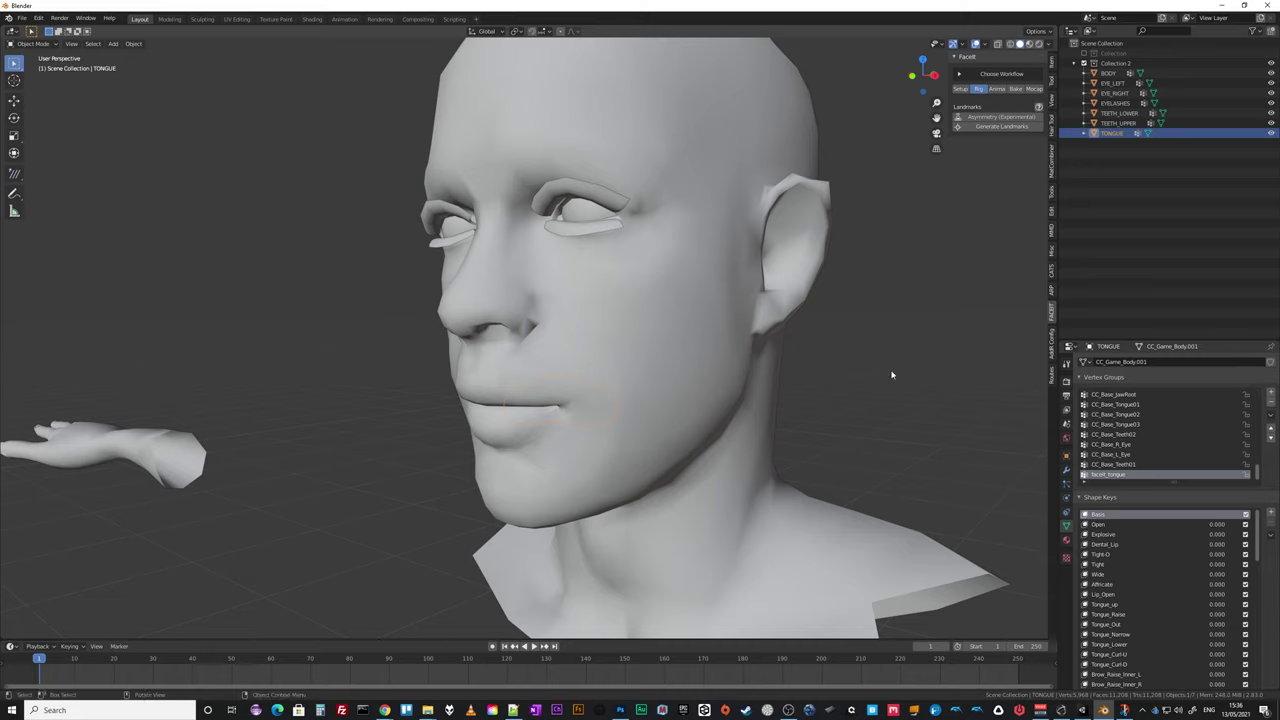
{"action": "left_click", "coordinate": [1007, 129]}
{"action": "middle_click_drag", "start_coordinate": [904, 343], "coordinate": [802, 422]}
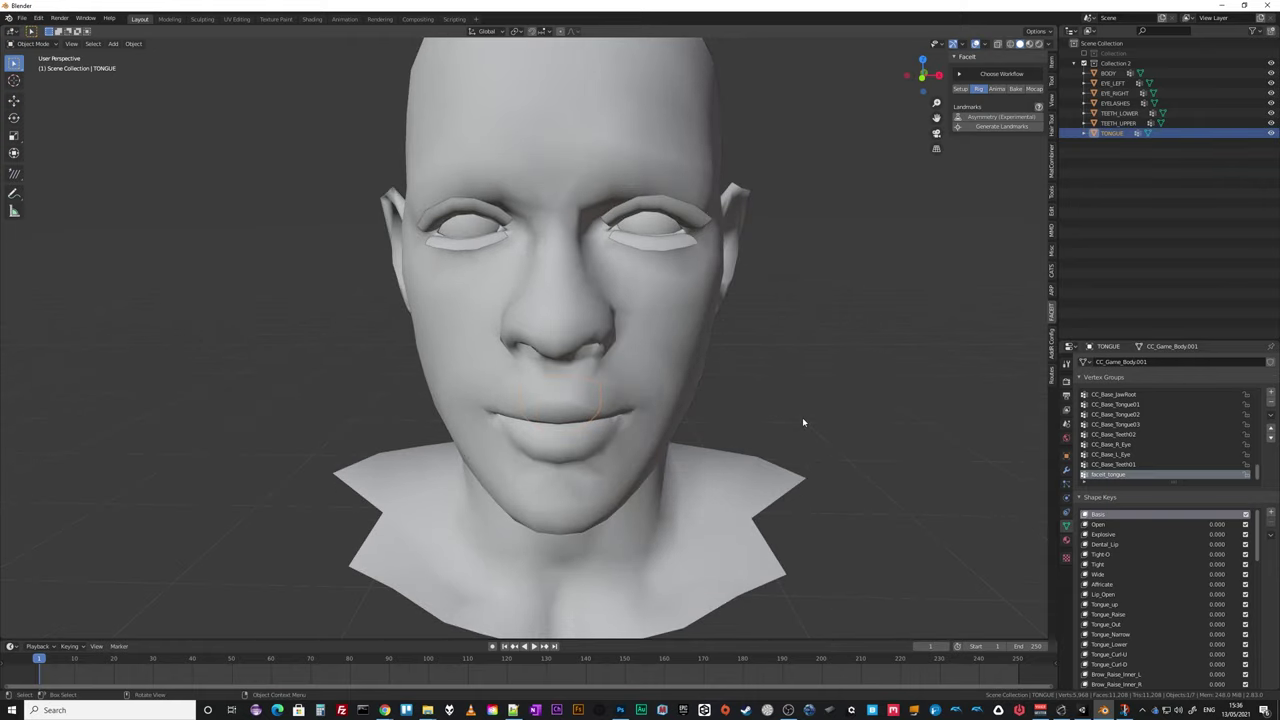
{"action": "key", "text": "KP_1"}
{"action": "scroll", "coordinate": [769, 408], "scroll_direction": "up", "scroll_amount": 1}
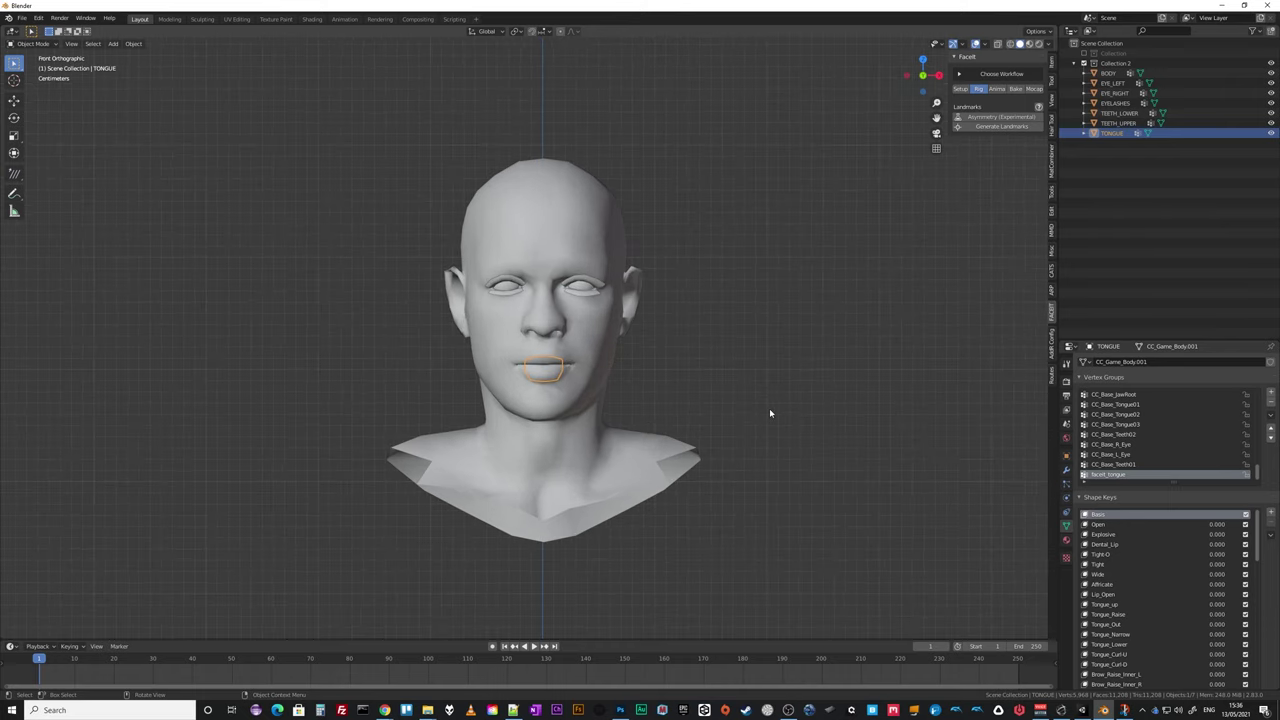
{"action": "scroll", "coordinate": [769, 408], "scroll_direction": "down", "scroll_amount": 3}
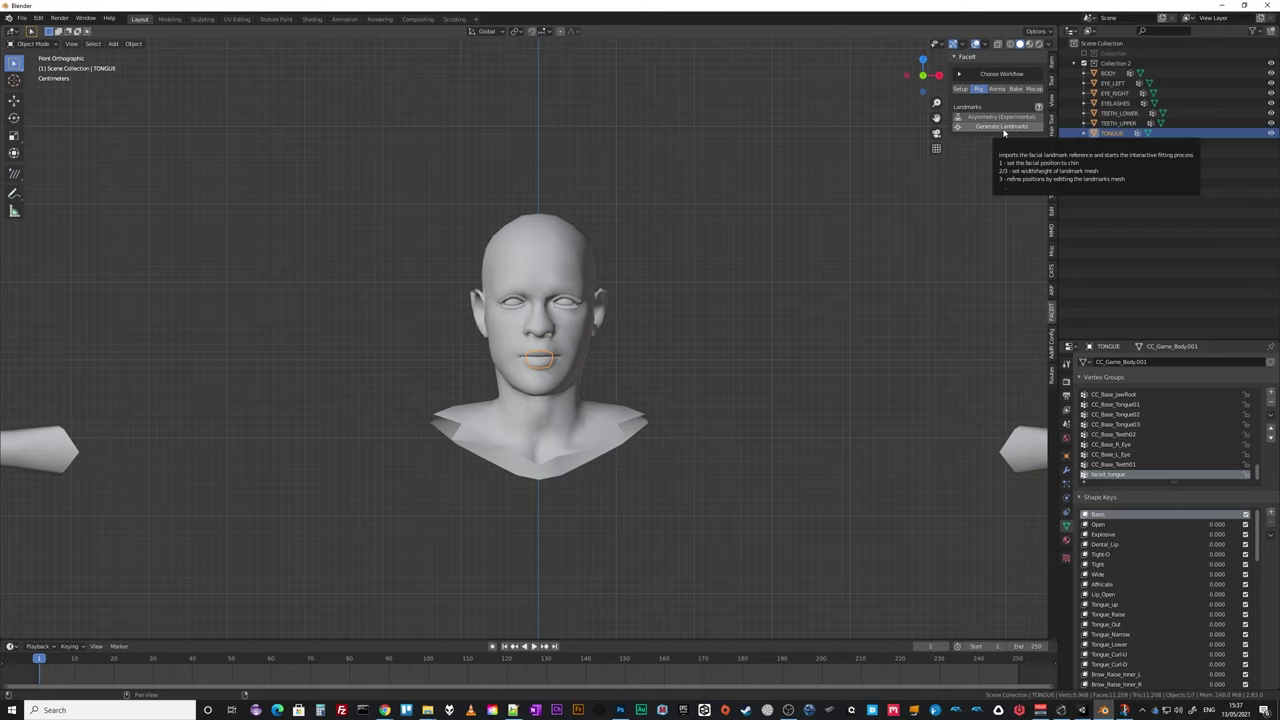
{"action": "left_click", "coordinate": [1002, 127]}
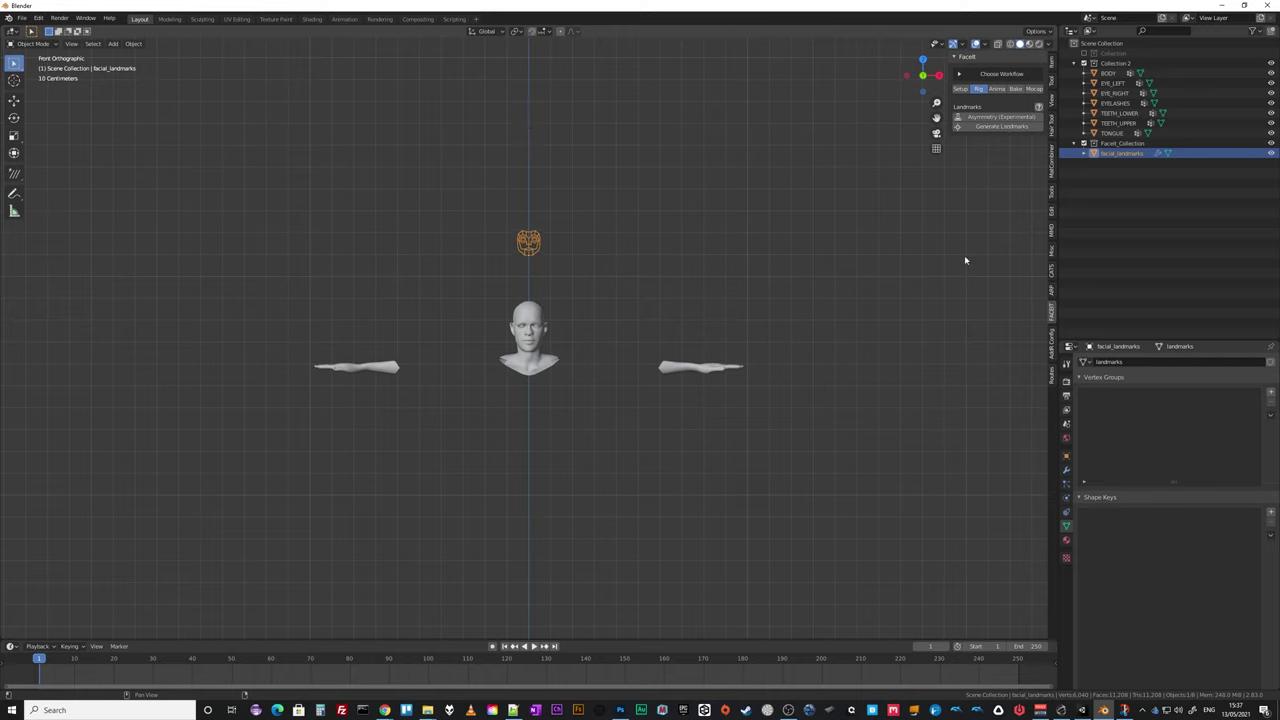
Fit the facial landmarks to the chin and the face's proportions, and start editing their vertices.
{"action": "left_click", "coordinate": [964, 355]}
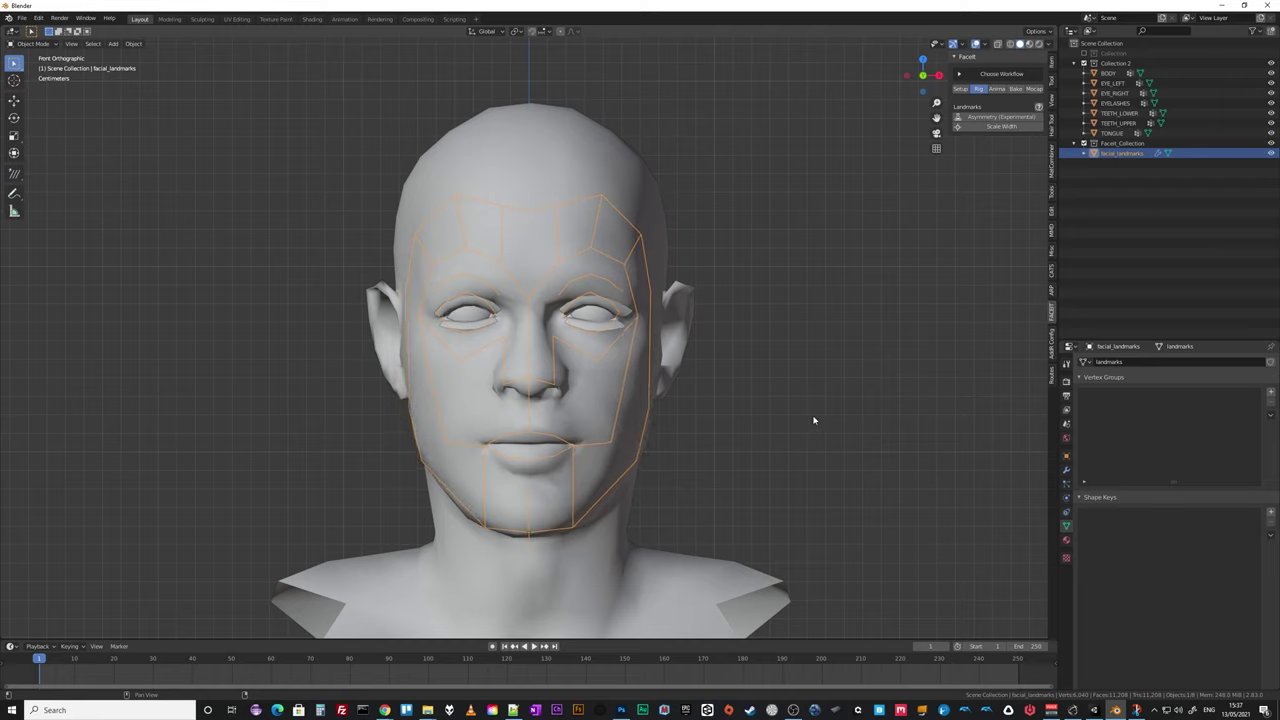
{"action": "key", "text": "Tab"}
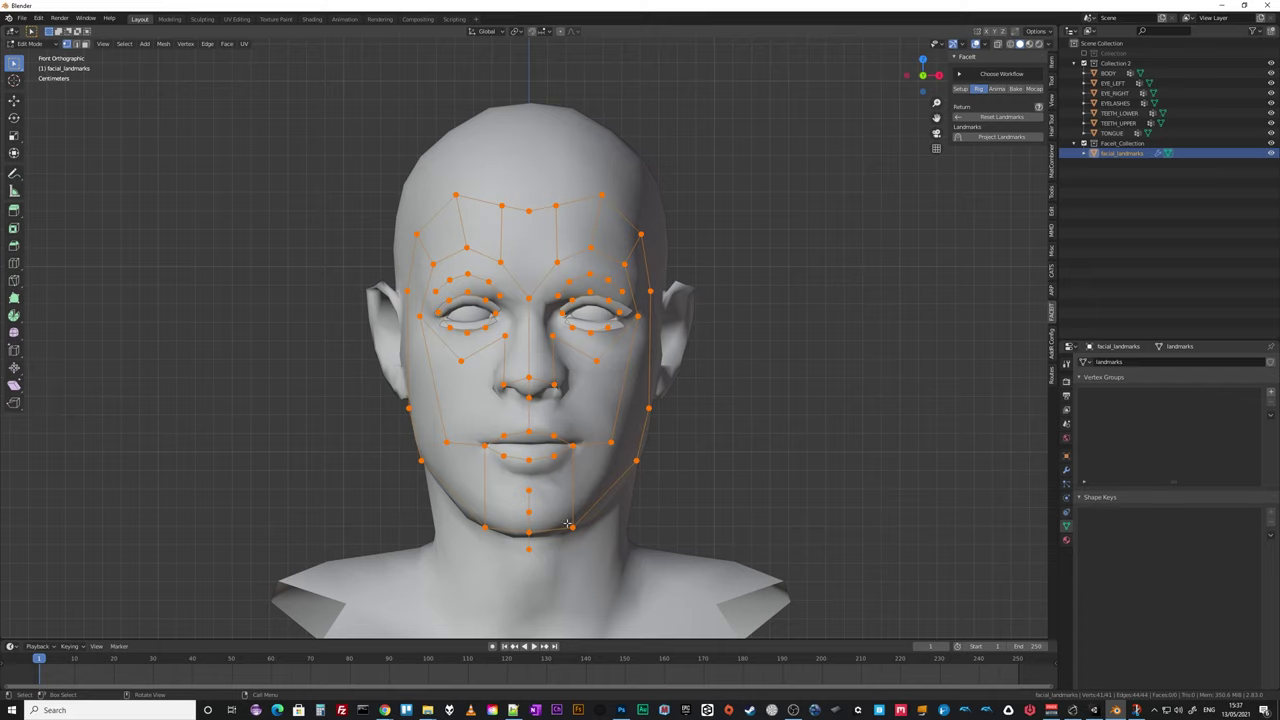
{"action": "left_click", "coordinate": [553, 456]}
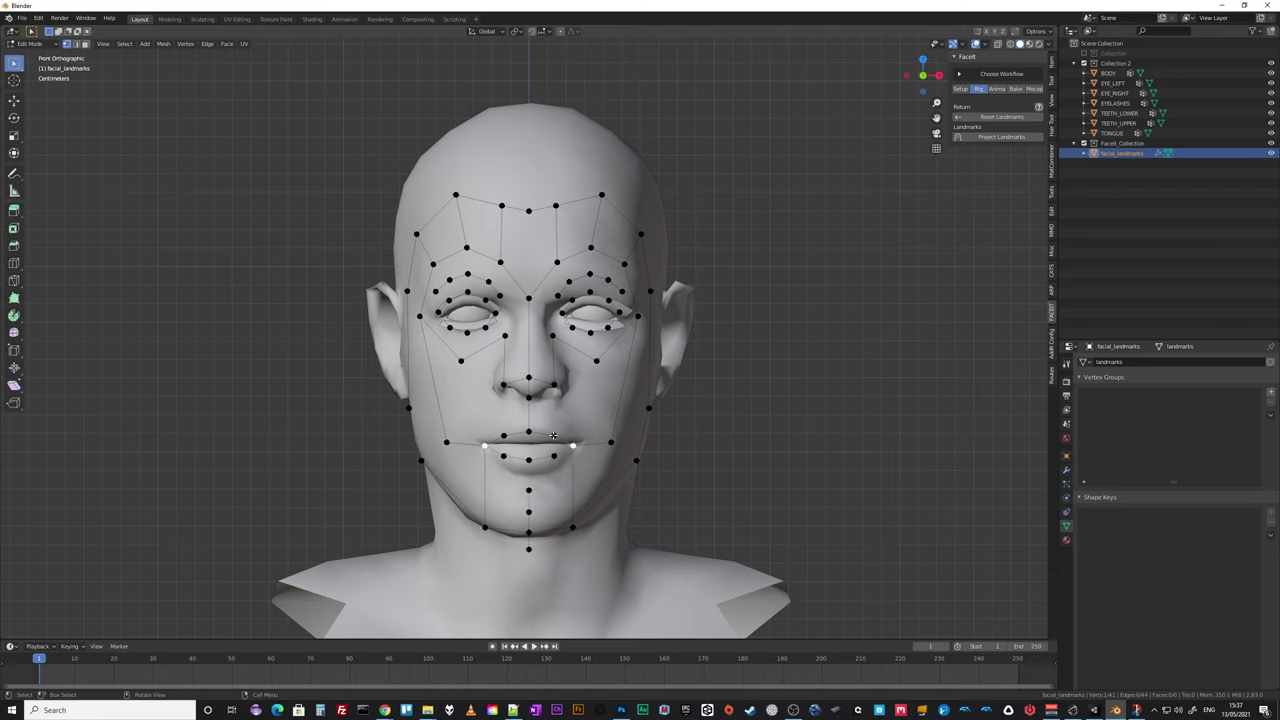
{"action": "left_click", "coordinate": [553, 436], "text": "shift"}
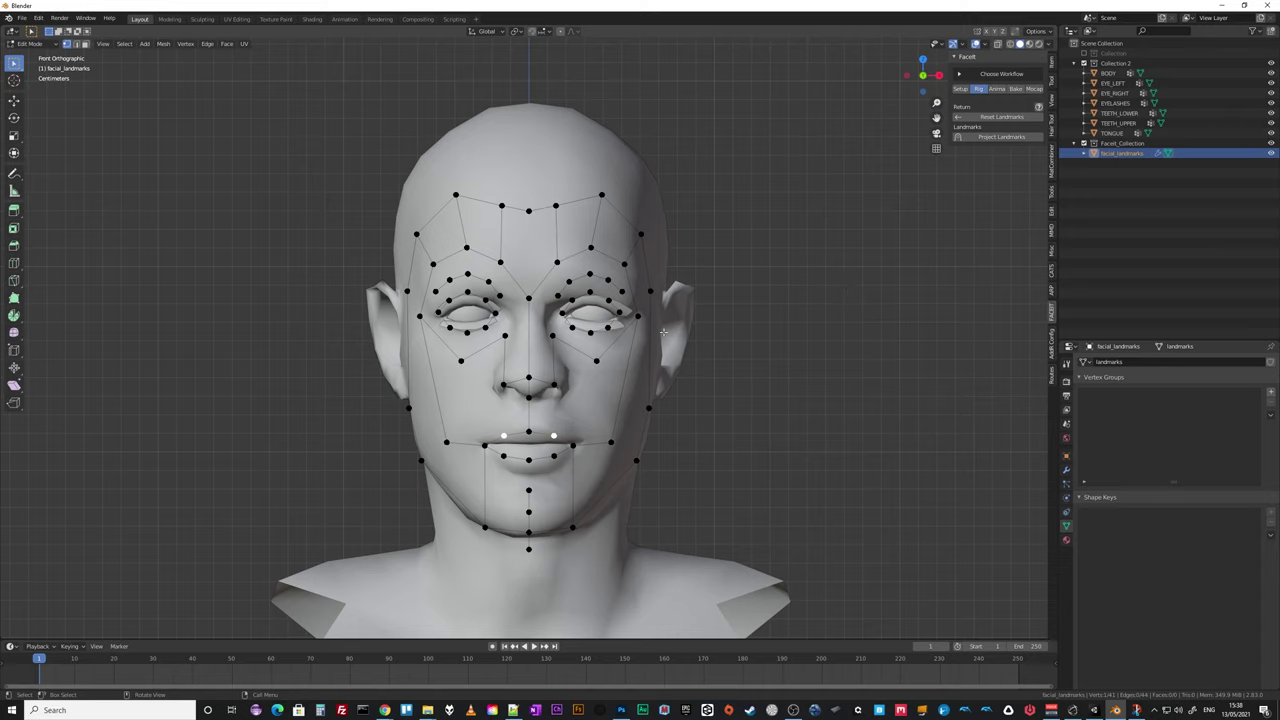
Turn on snapping with Face as the snap target.
{"action": "left_click", "coordinate": [546, 33]}
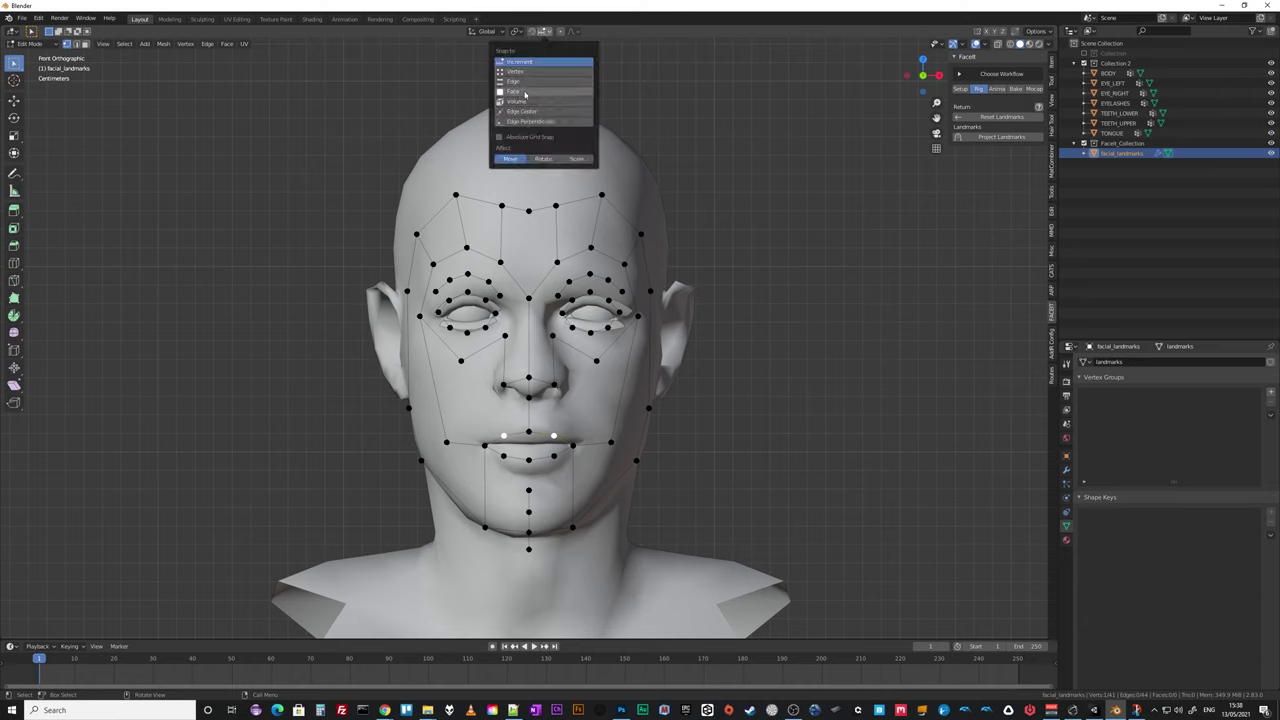
{"action": "left_click", "coordinate": [516, 91]}
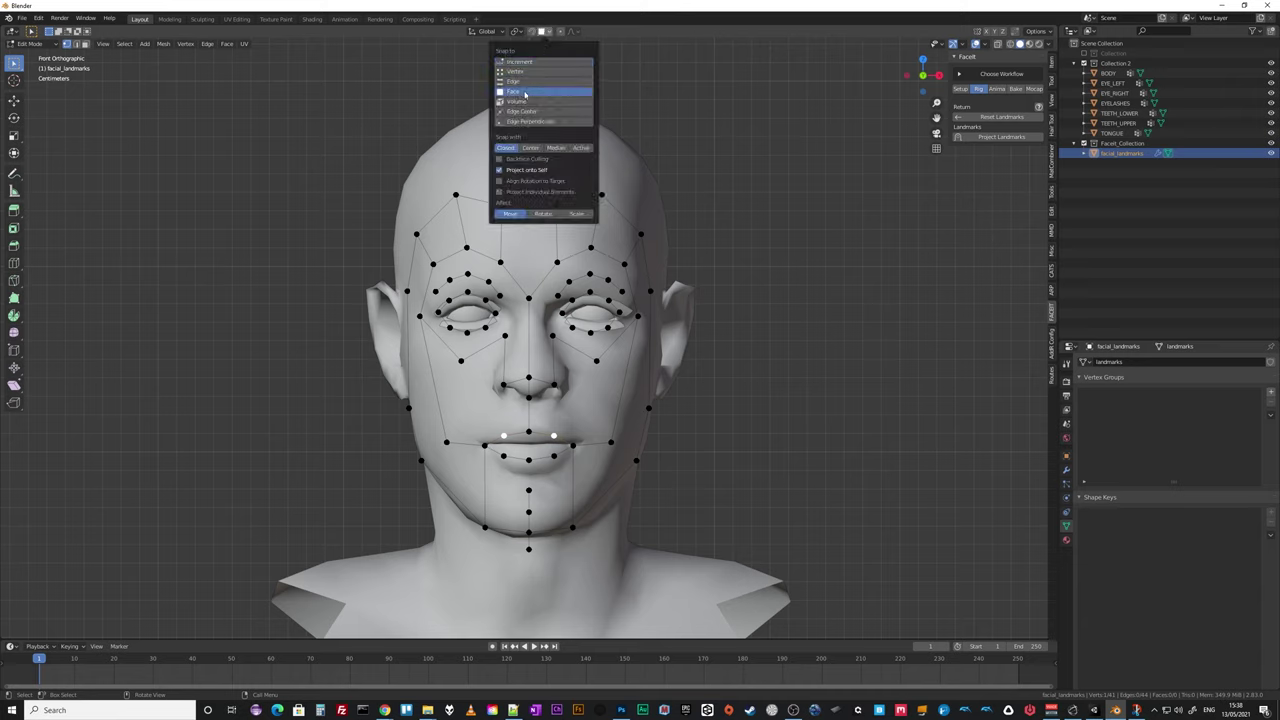
{"action": "left_click", "coordinate": [531, 31]}
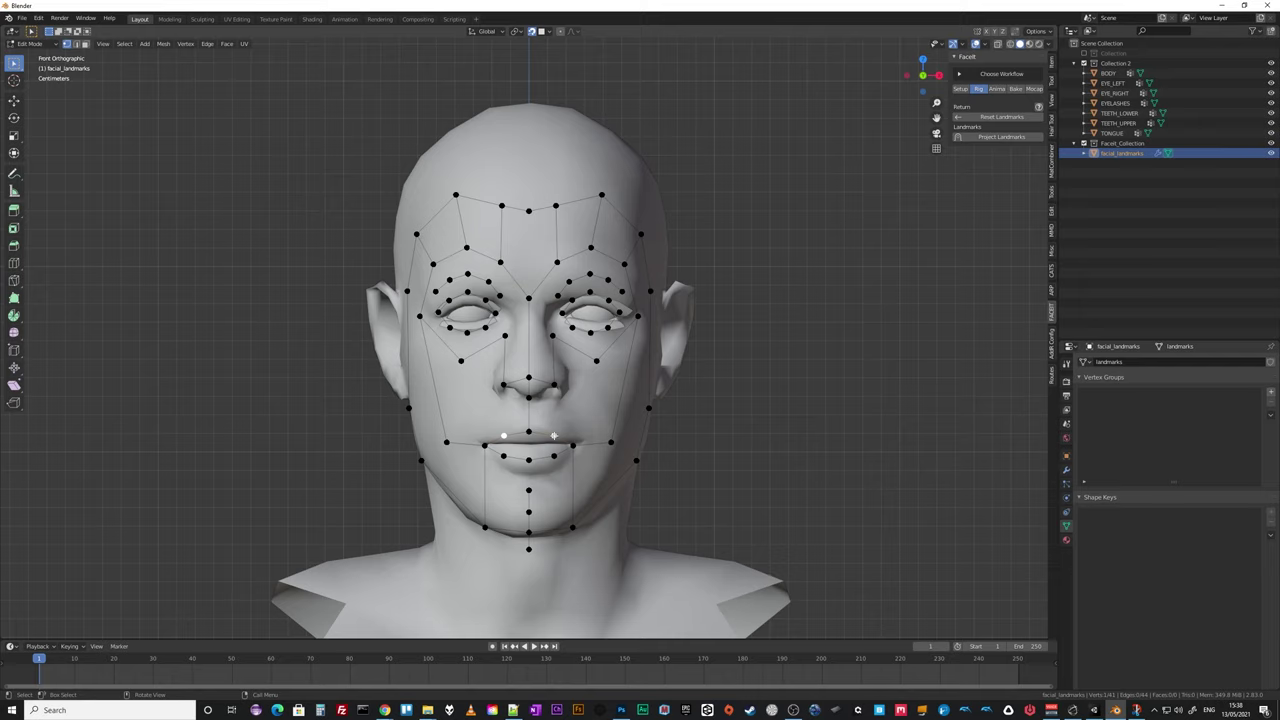
{"action": "middle_click_drag", "start_coordinate": [553, 436], "coordinate": [487, 421]}
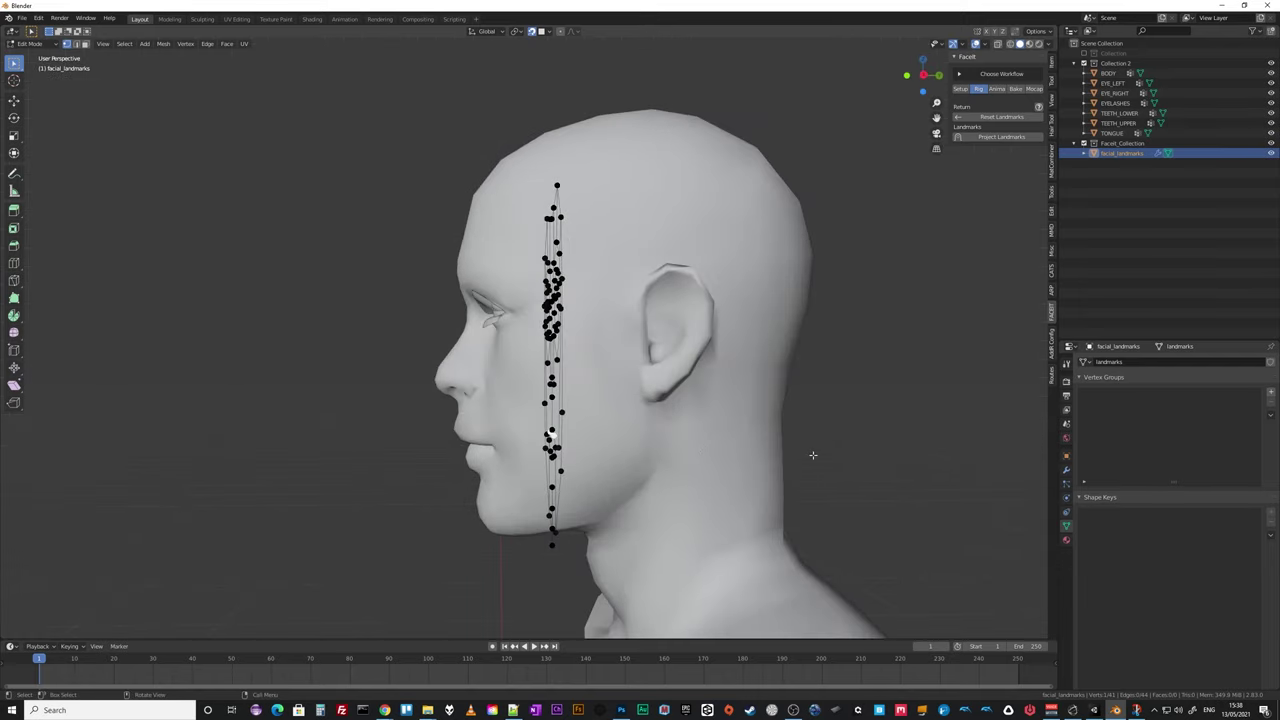
{"action": "key", "text": "KP_1"}
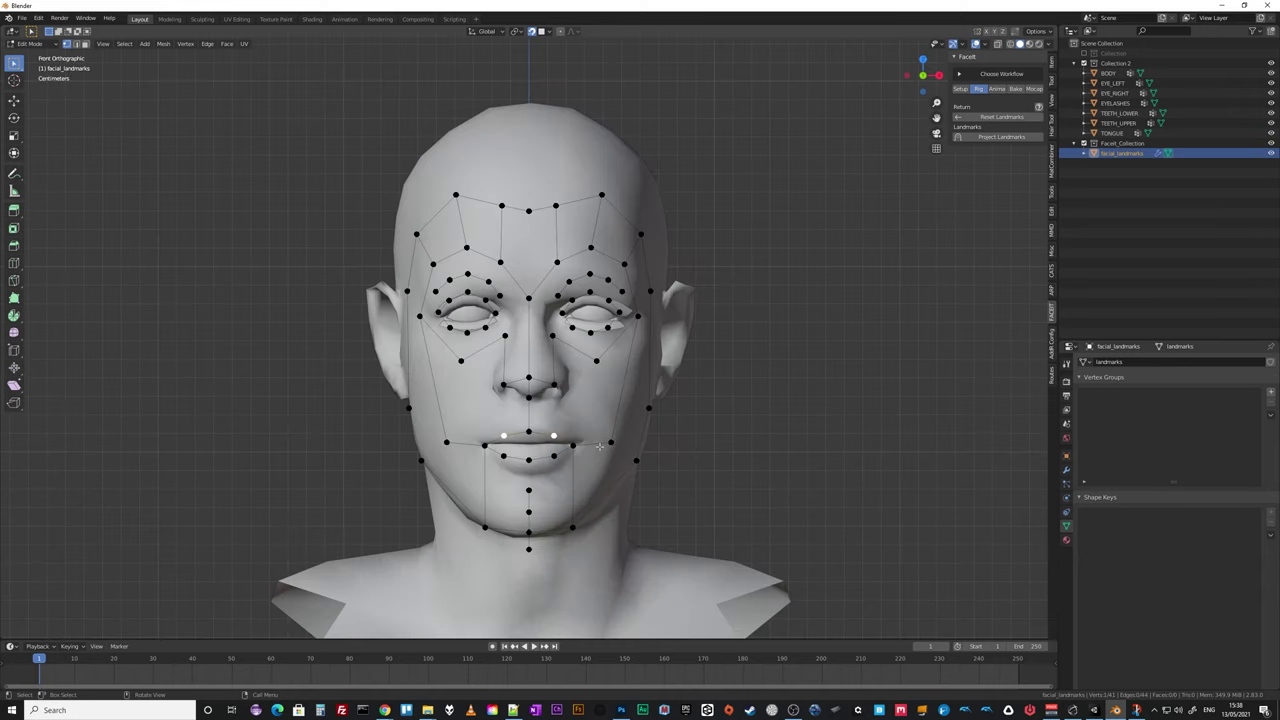
Snap the upper lip's centre landmark onto the face and consult the Faceit landmarks documentation in the browser.
{"action": "key", "text": "g"}
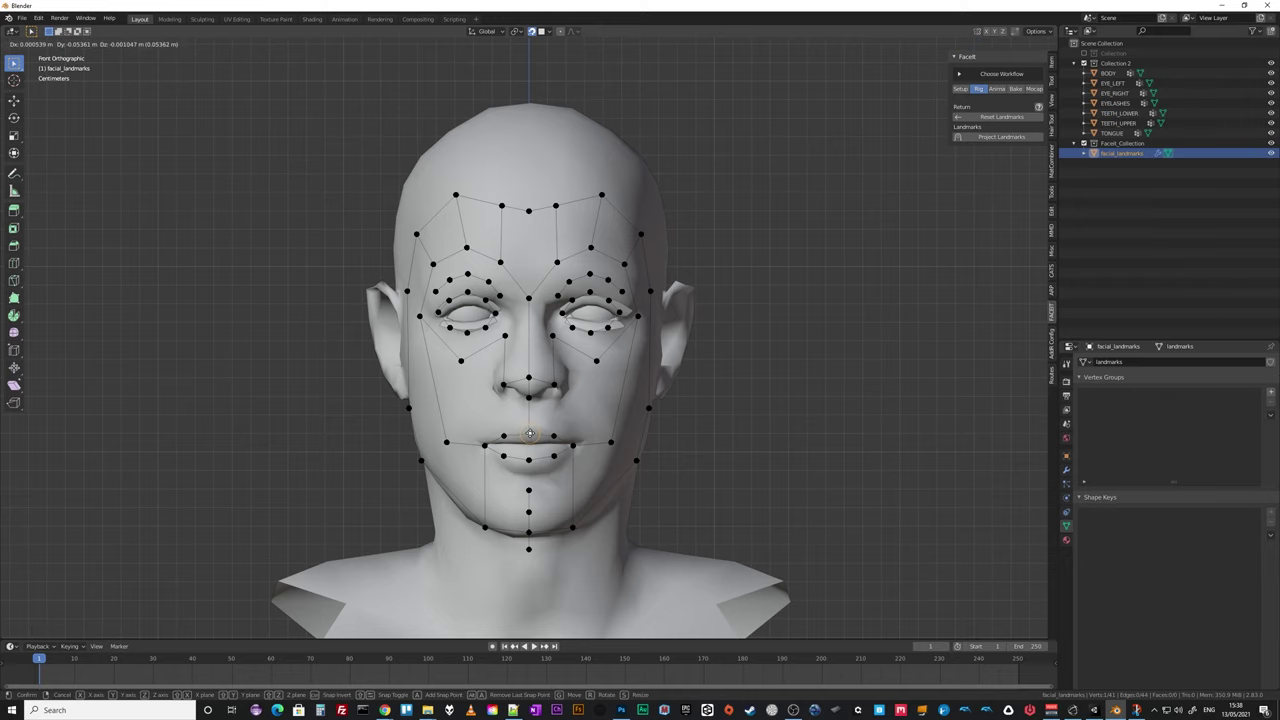
{"action": "left_click", "coordinate": [529, 435]}
{"action": "scroll", "coordinate": [558, 463], "scroll_direction": "up", "scroll_amount": 2}
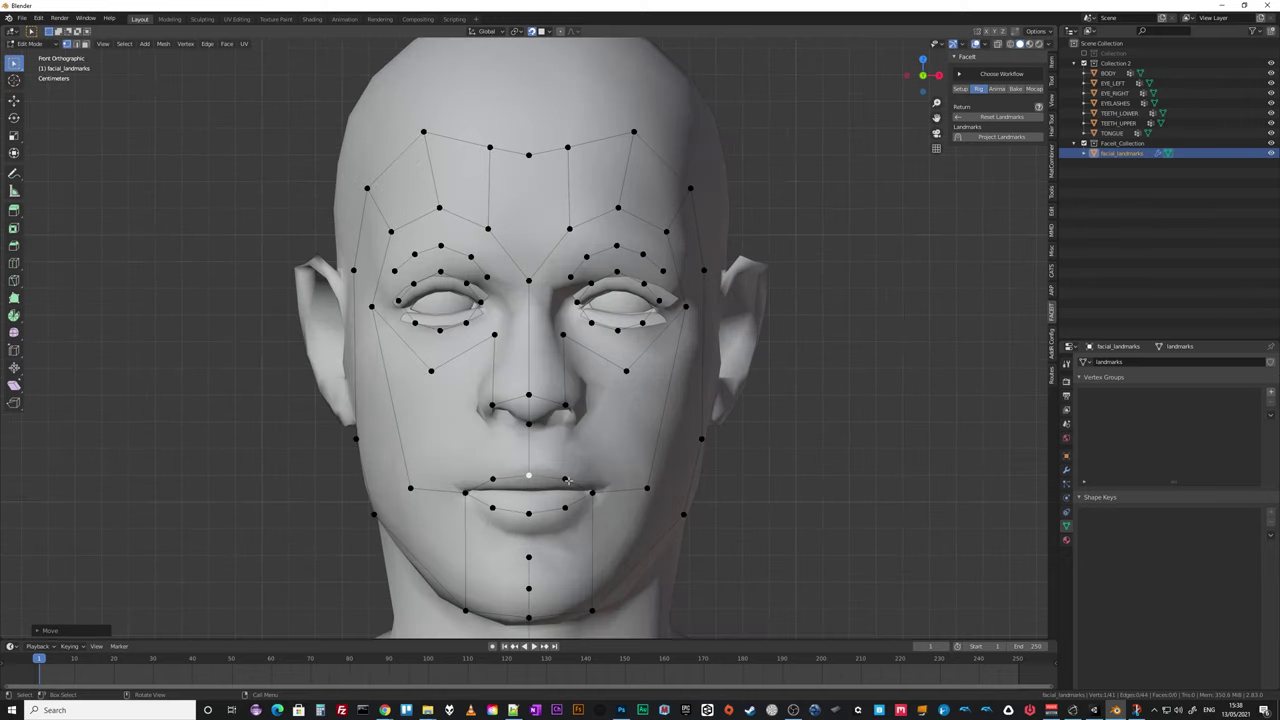
{"action": "key", "text": "alt+Tab"}
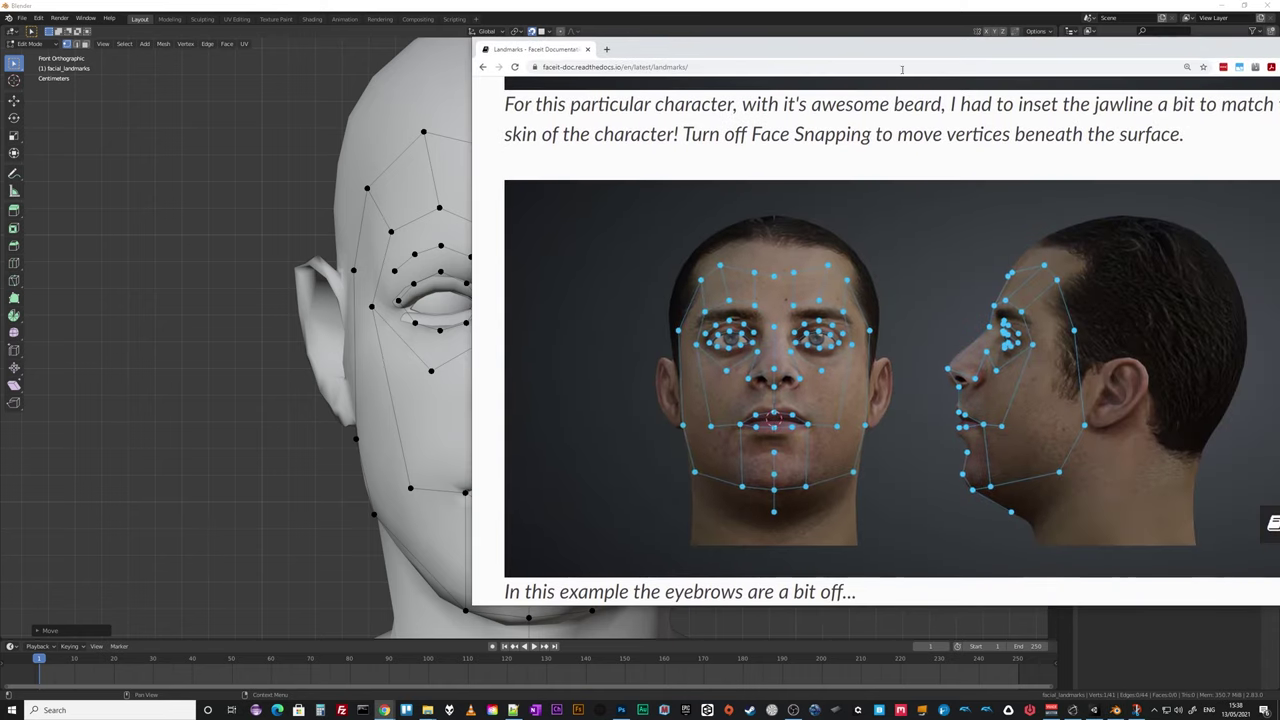
{"action": "left_click_drag", "start_coordinate": [834, 52], "coordinate": [1279, 60]}
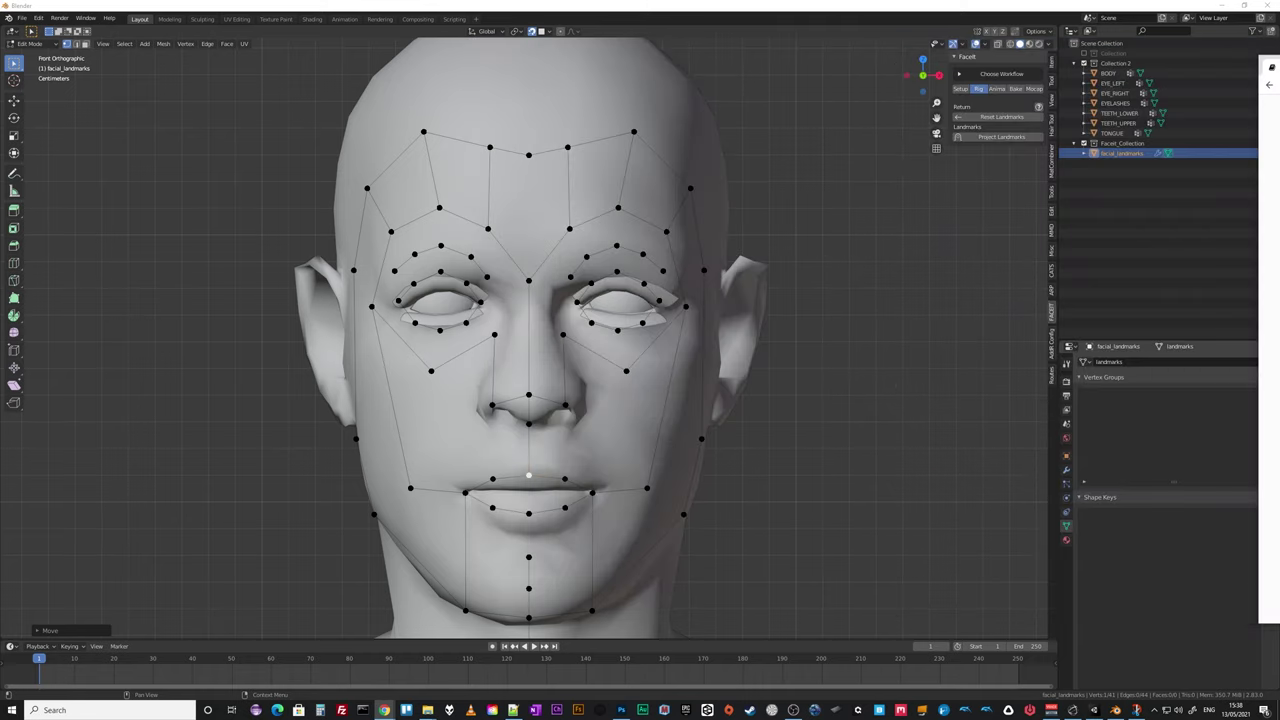
Snap the mouth-corner landmarks to the lip corners and the upper lip's side landmarks onto the lip.
{"action": "left_click", "coordinate": [593, 492]}
{"action": "key", "text": "g"}
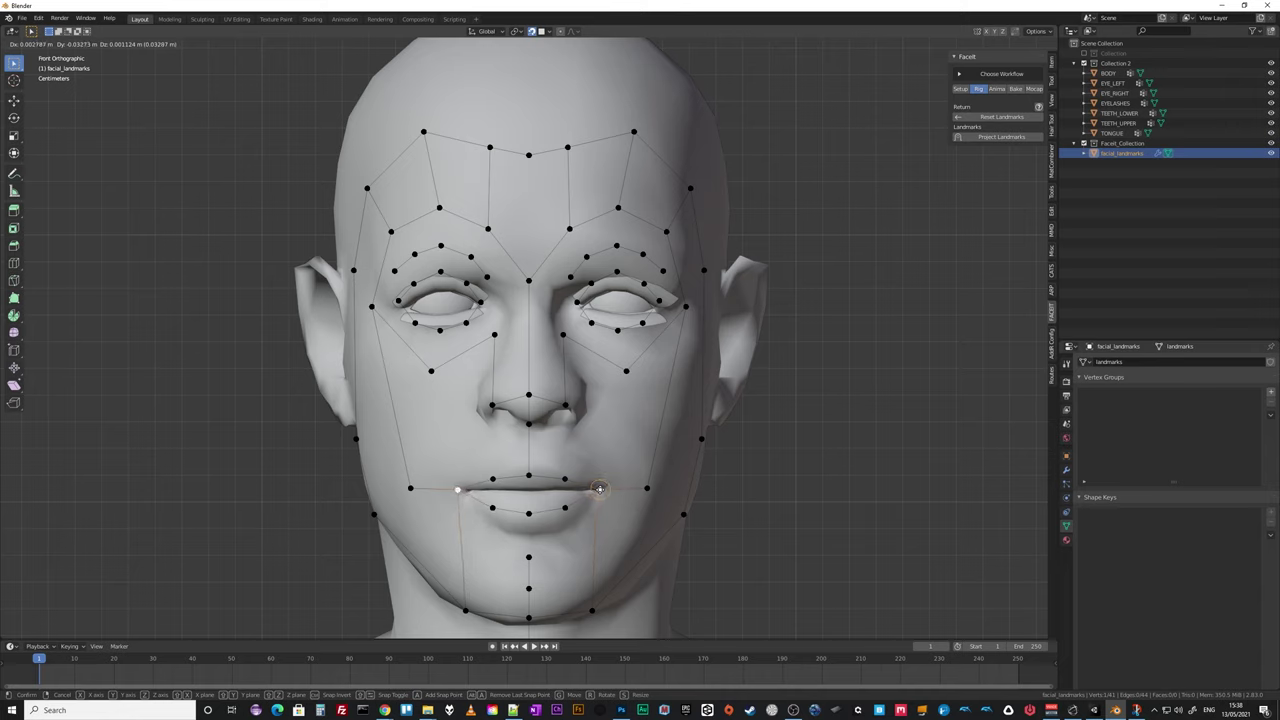
{"action": "left_click", "coordinate": [602, 487]}
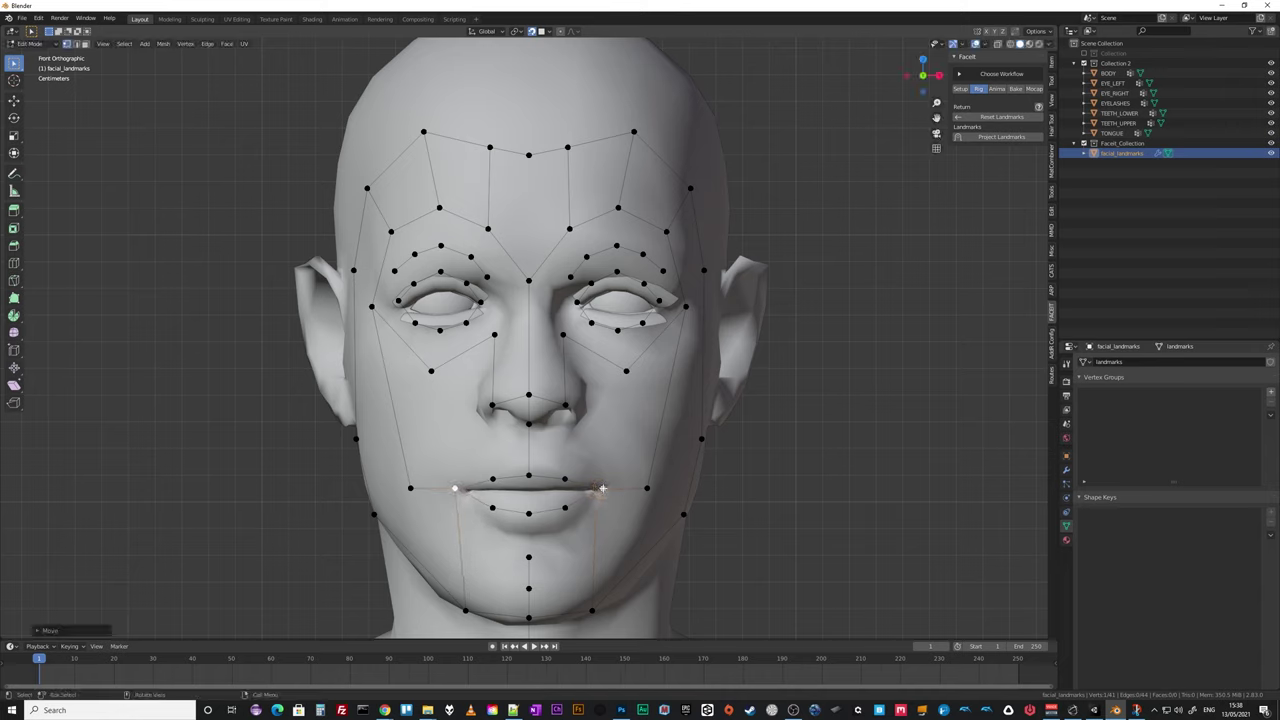
{"action": "key", "text": "g"}
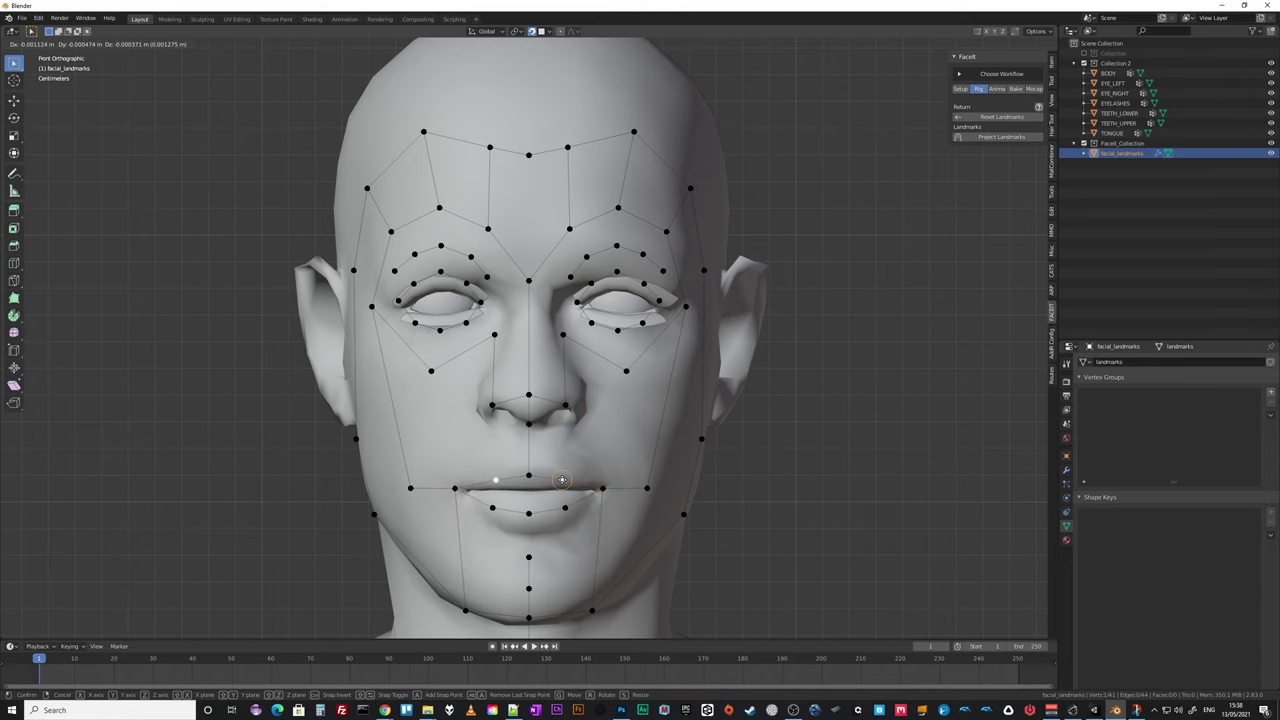
{"action": "left_click", "coordinate": [563, 481]}
Snap the side and centre landmarks of the lower lip onto the lip's surface.
{"action": "left_click", "coordinate": [564, 511]}
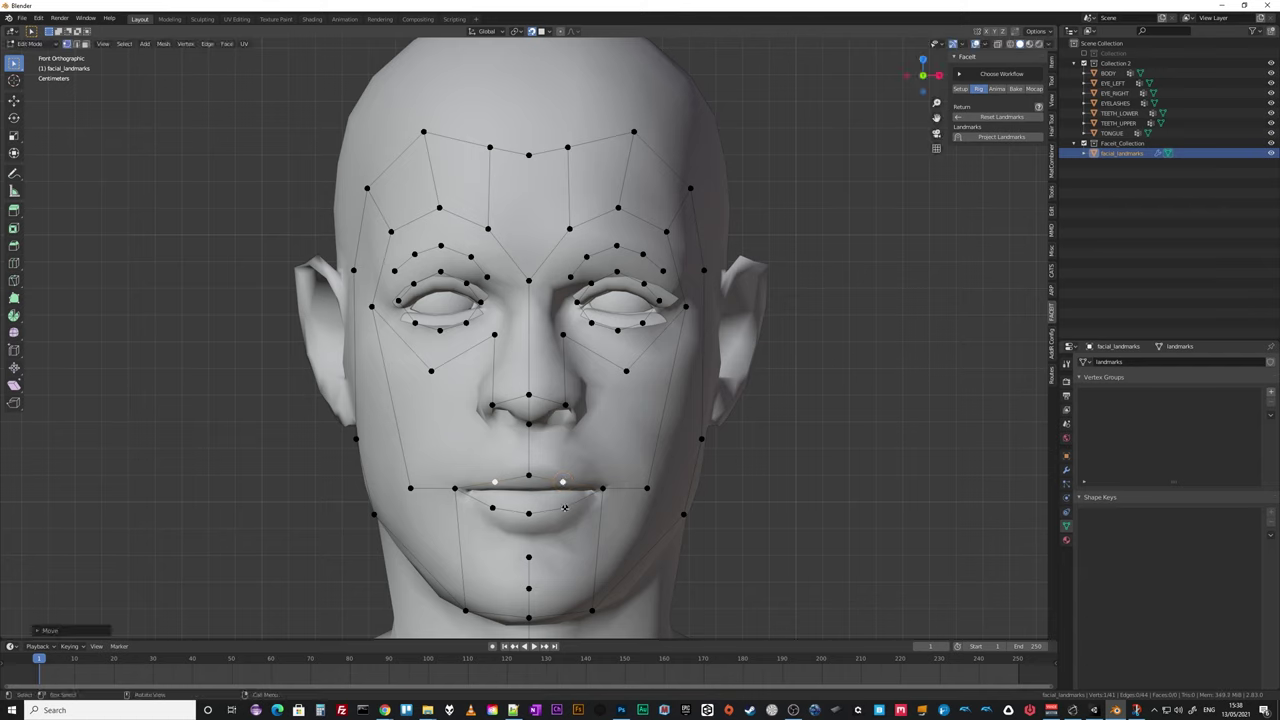
{"action": "key", "text": "g"}
{"action": "left_click", "coordinate": [564, 511]}
{"action": "left_click", "coordinate": [528, 513]}
{"action": "key", "text": "g"}
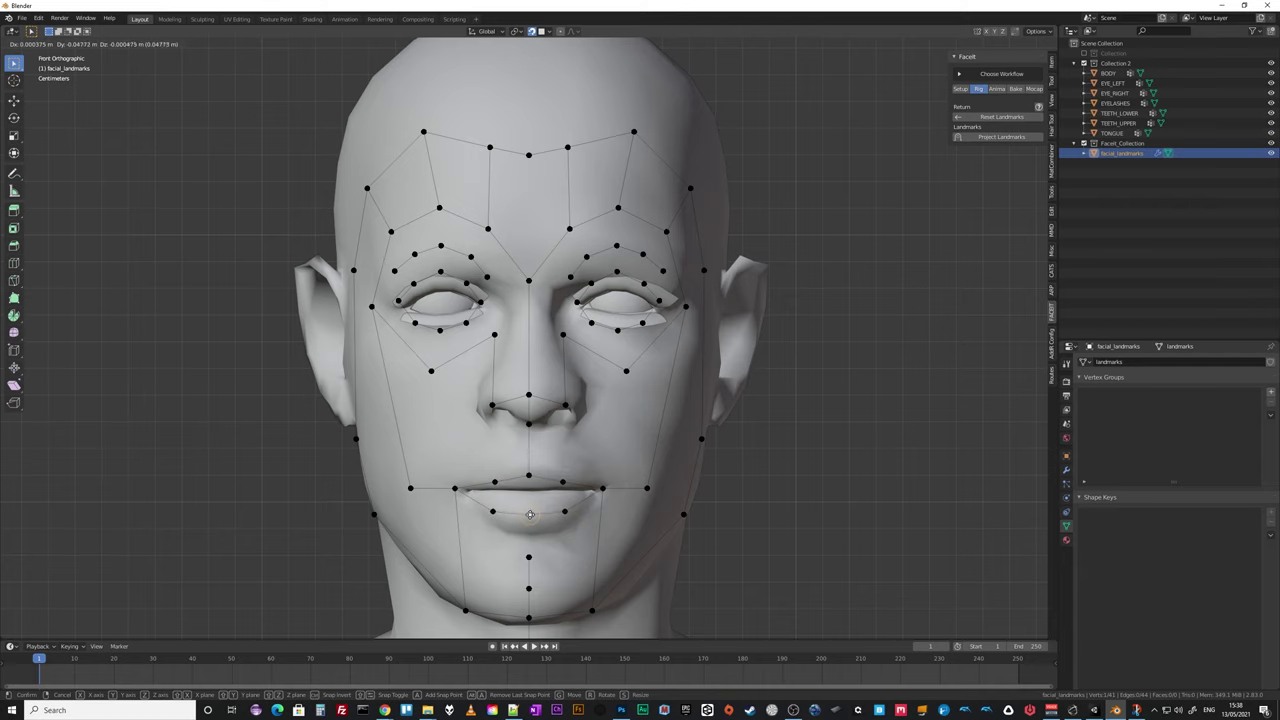
{"action": "left_click", "coordinate": [530, 515]}
{"action": "key", "text": "g"}
{"action": "right_click", "coordinate": [492, 511]}
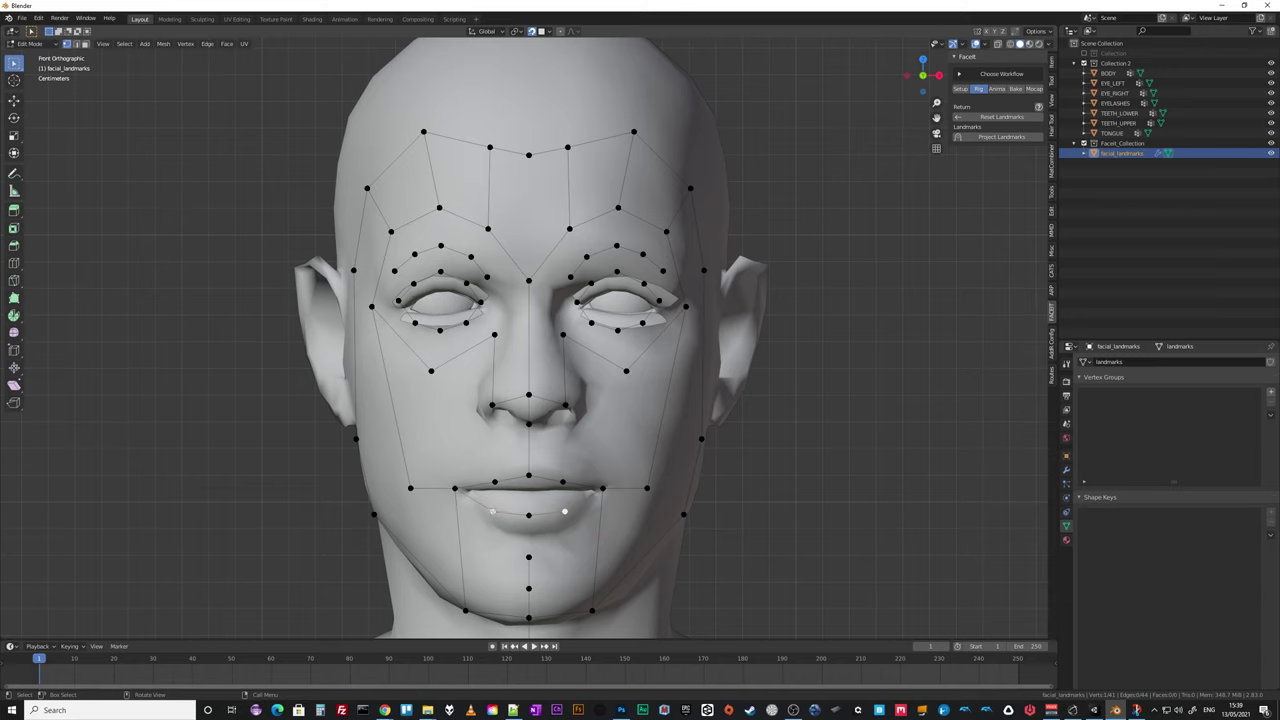
{"action": "key", "text": "g"}
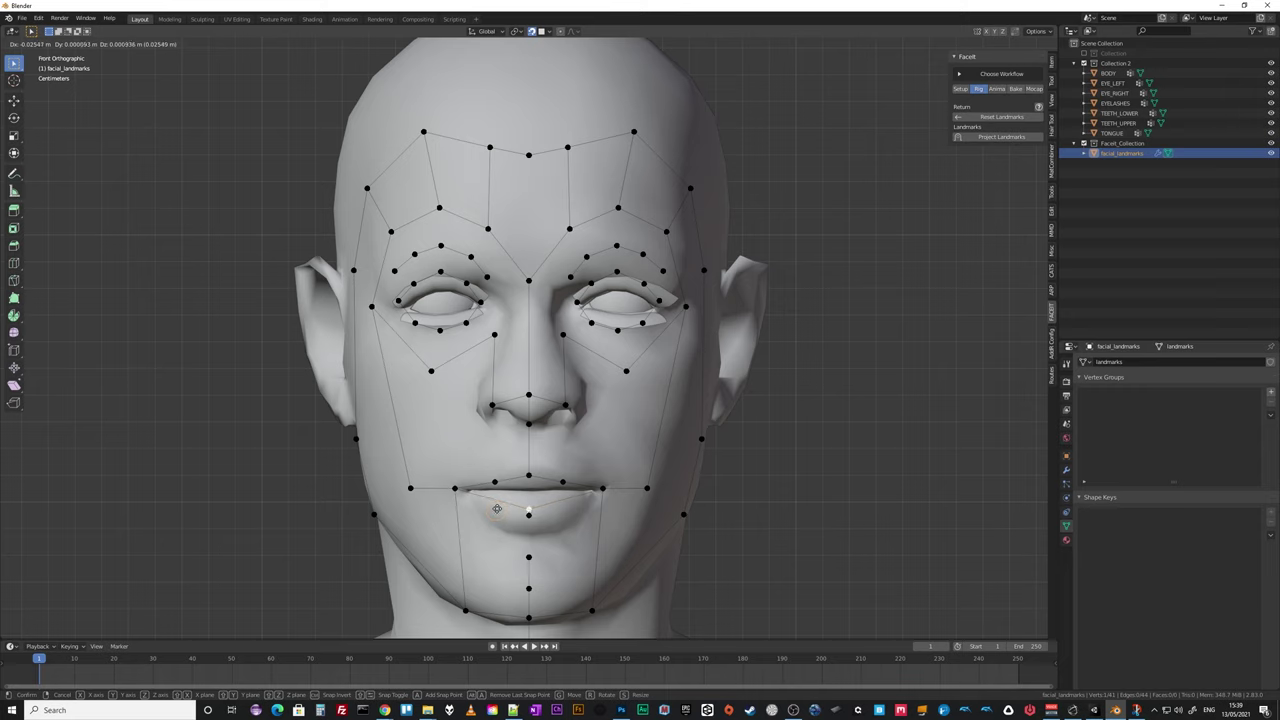
{"action": "right_click", "coordinate": [493, 510]}
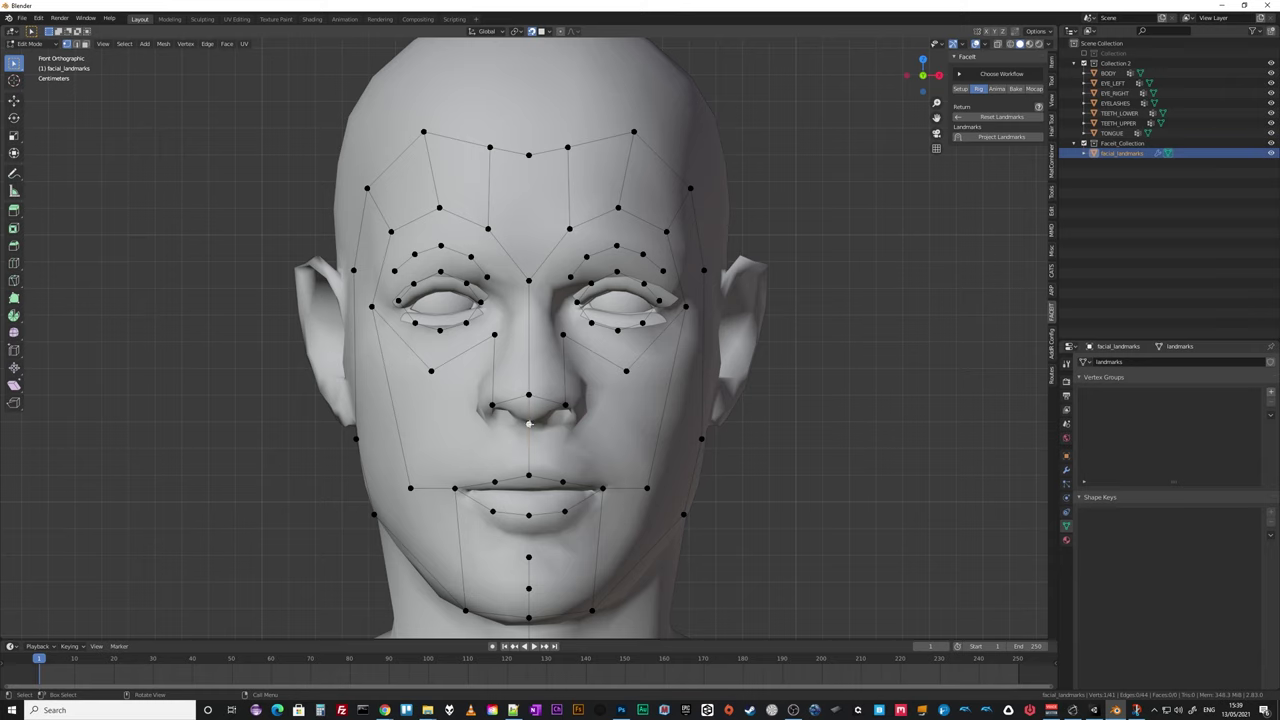
Snap the nose, nostril, cheek and cheekbone landmarks and the landmarks beside the mouth onto the face.
{"action": "left_click_drag", "start_coordinate": [529, 423], "coordinate": [631, 375]}
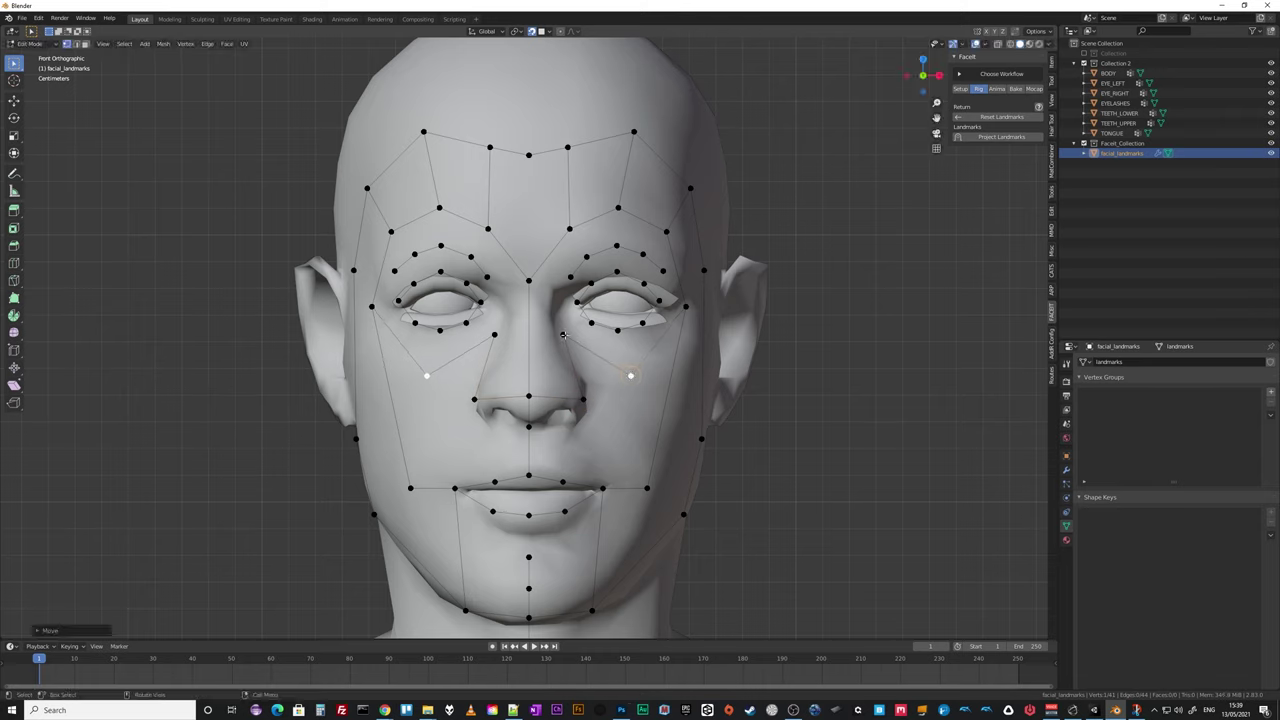
{"action": "left_click_drag", "start_coordinate": [563, 335], "coordinate": [560, 333]}
{"action": "left_click_drag", "start_coordinate": [686, 307], "coordinate": [688, 309]}
{"action": "left_click_drag", "start_coordinate": [648, 488], "coordinate": [656, 481]}
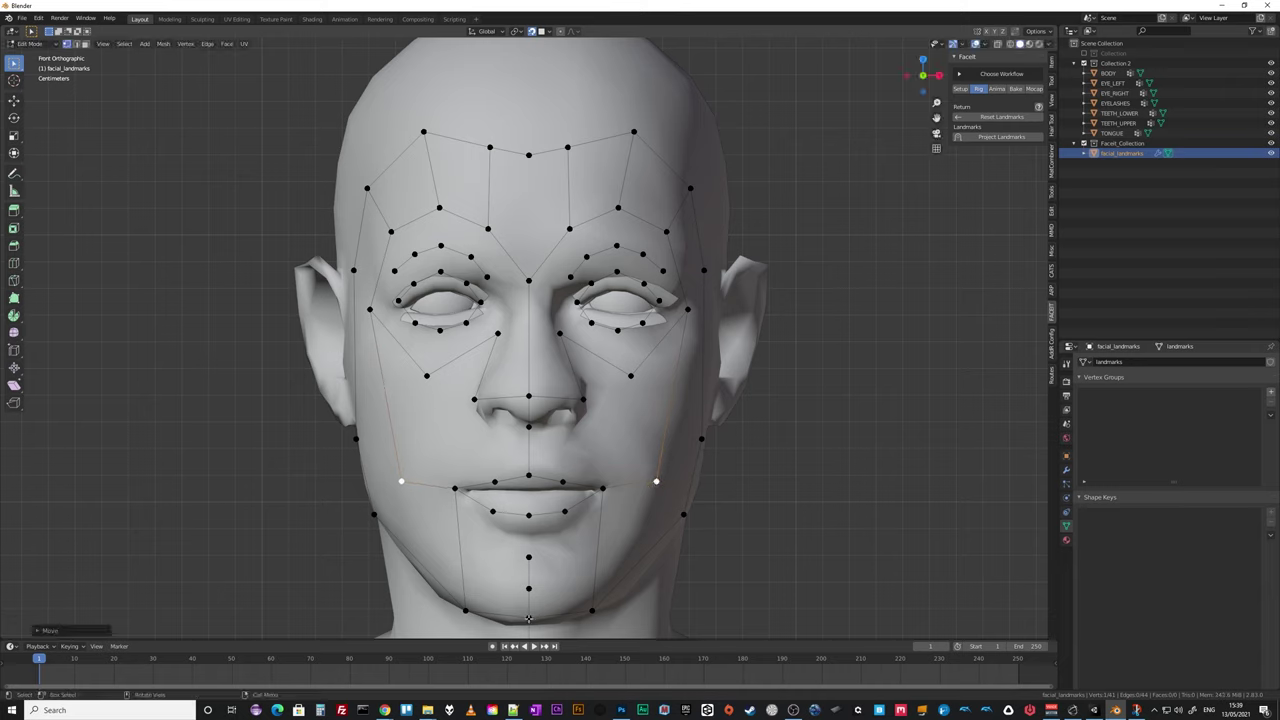
Snap the chin's centre landmarks to the midline and widen its side landmarks along the jaw edge.
{"action": "left_click_drag", "start_coordinate": [530, 619], "coordinate": [528, 593]}
{"action": "key", "text": "g"}
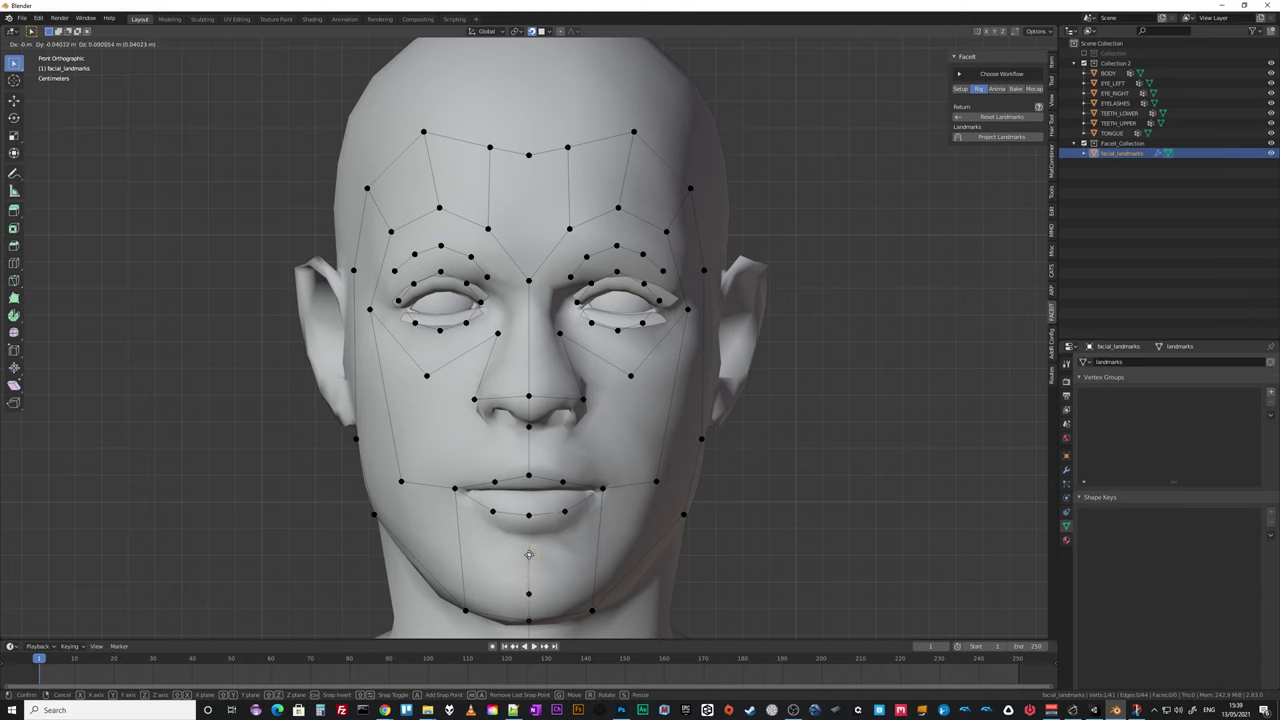
{"action": "left_click", "coordinate": [529, 555]}
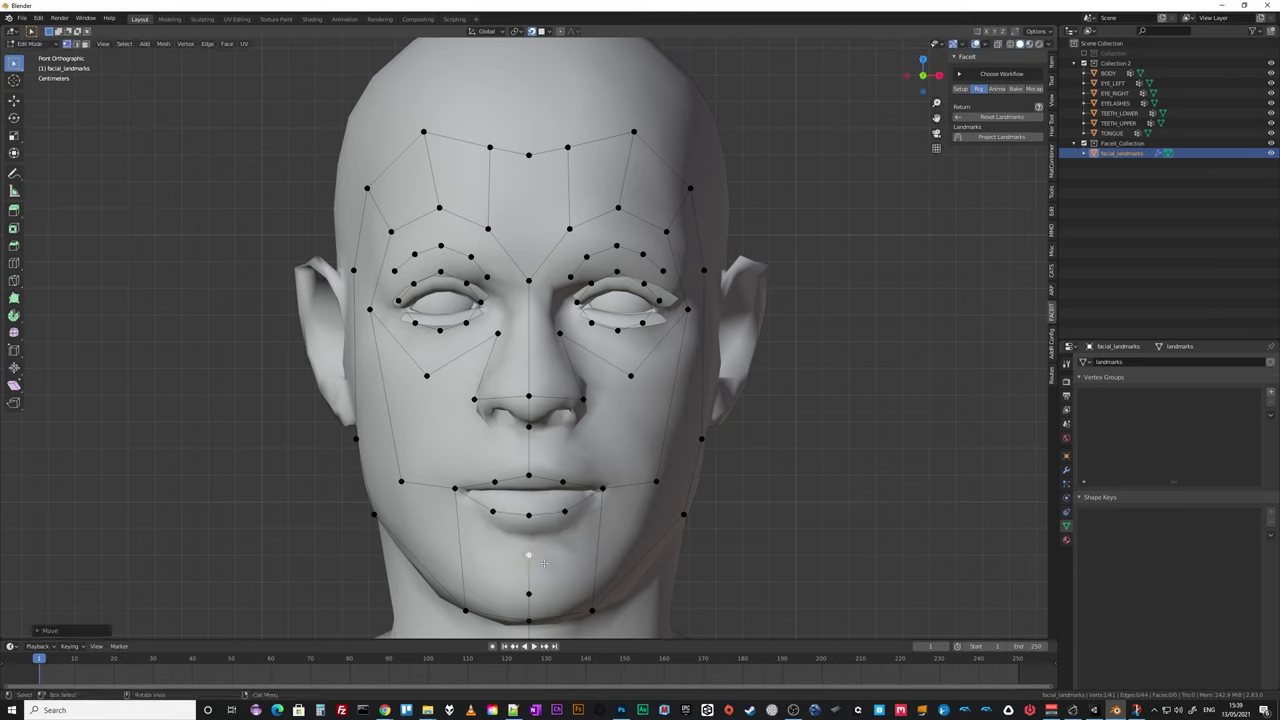
{"action": "left_click", "coordinate": [591, 612]}
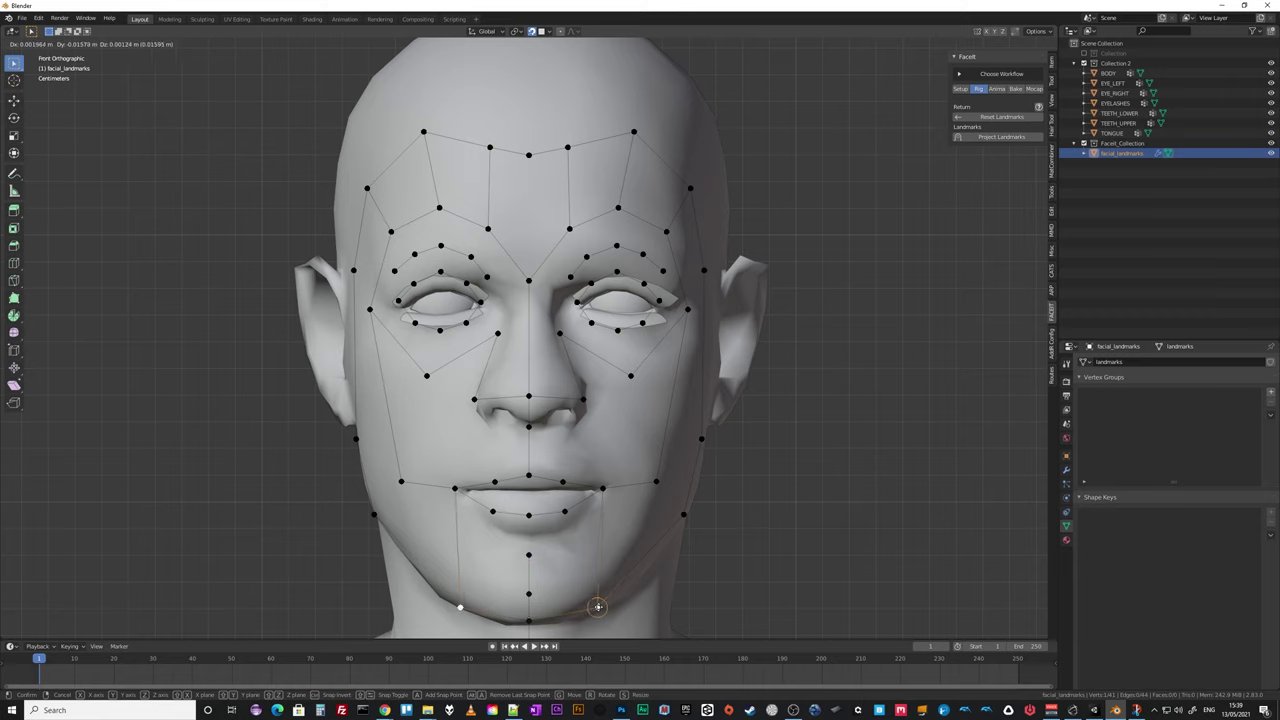
{"action": "key", "text": "g"}
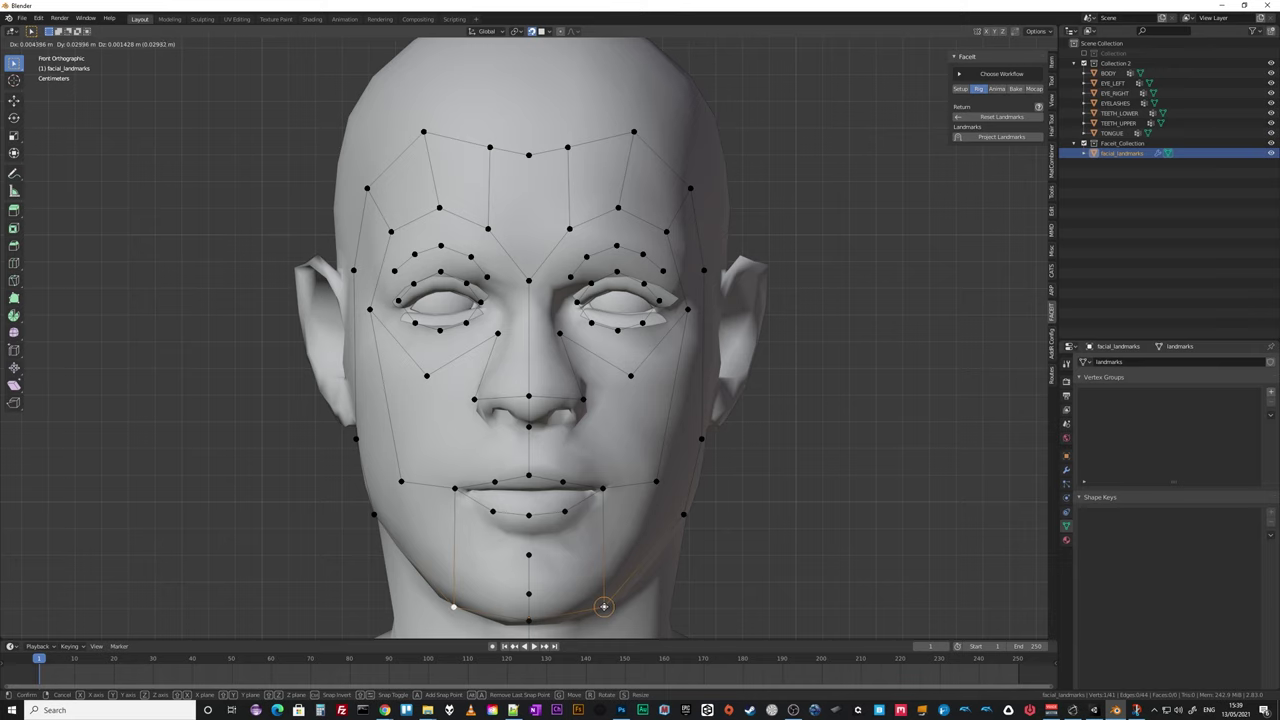
{"action": "left_click", "coordinate": [604, 606]}
Snap the side landmarks at the jaw angle, below the ear and at the temple onto the edge of the head.
{"action": "left_click", "coordinate": [683, 514]}
{"action": "key", "text": "g"}
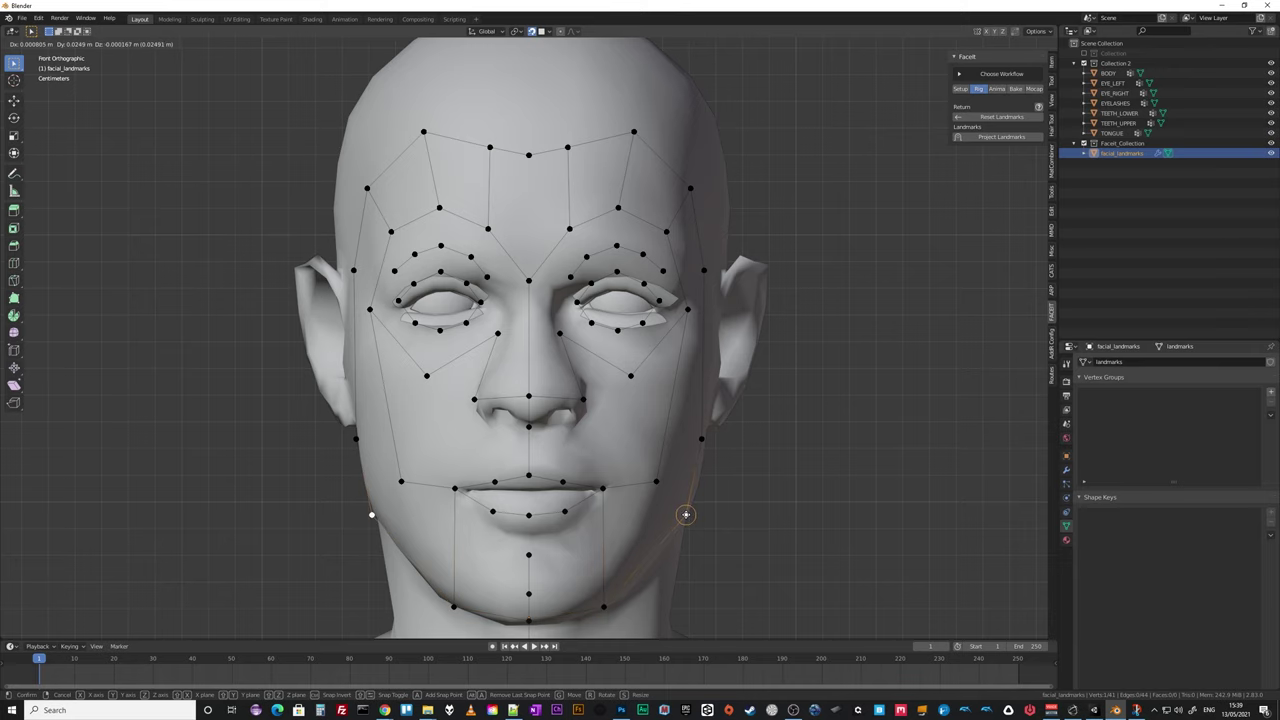
{"action": "left_click", "coordinate": [704, 440]}
{"action": "key", "text": "g"}
{"action": "left_click", "coordinate": [704, 432]}
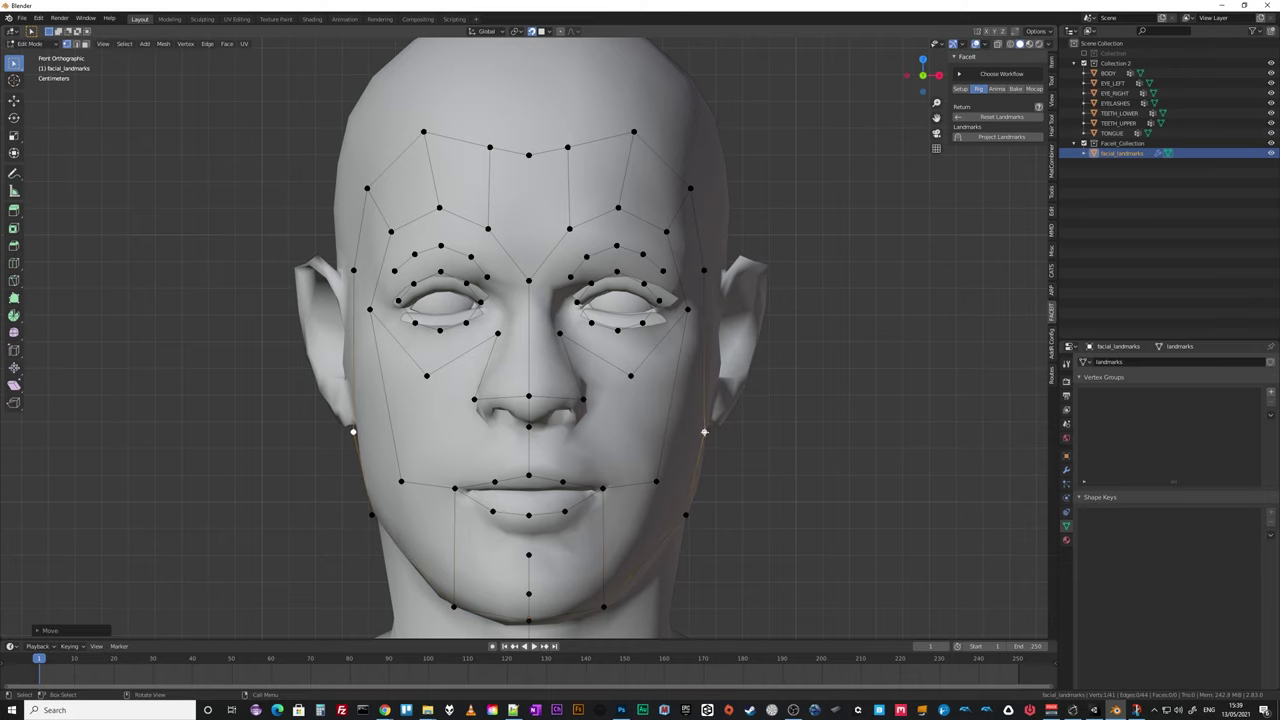
{"action": "left_click", "coordinate": [703, 271]}
{"action": "key", "text": "g"}
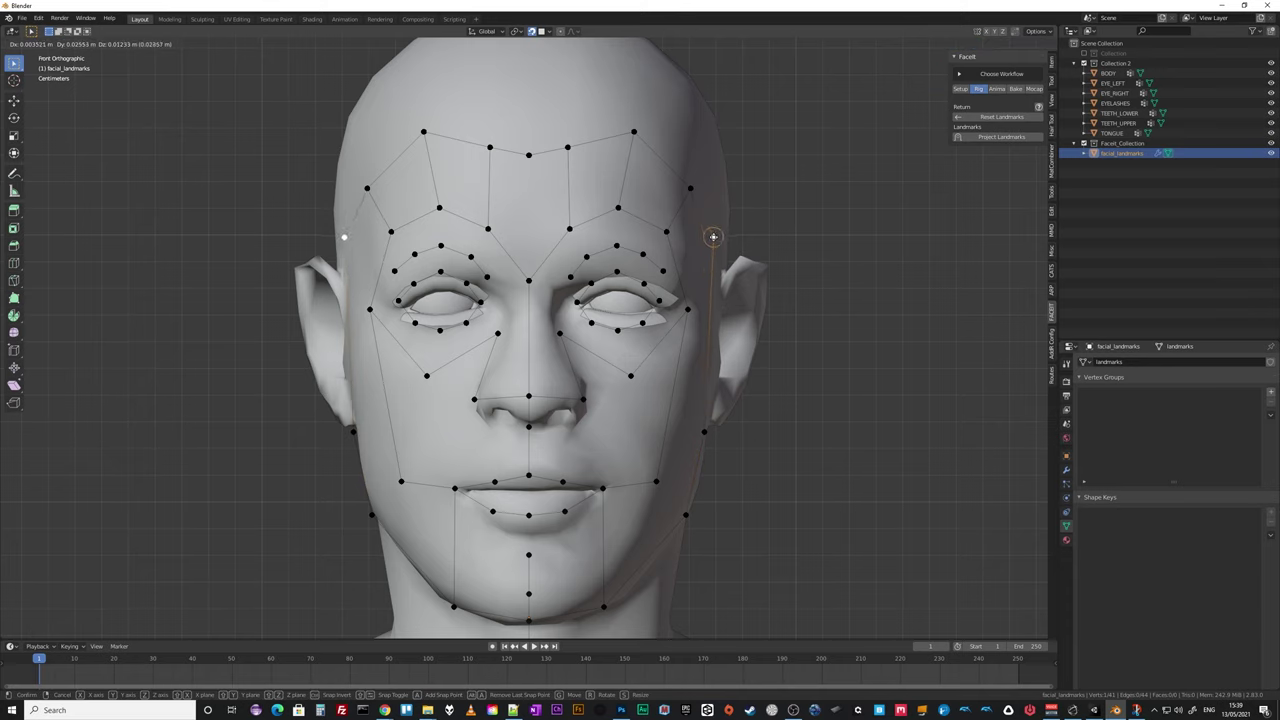
{"action": "left_click", "coordinate": [710, 238]}
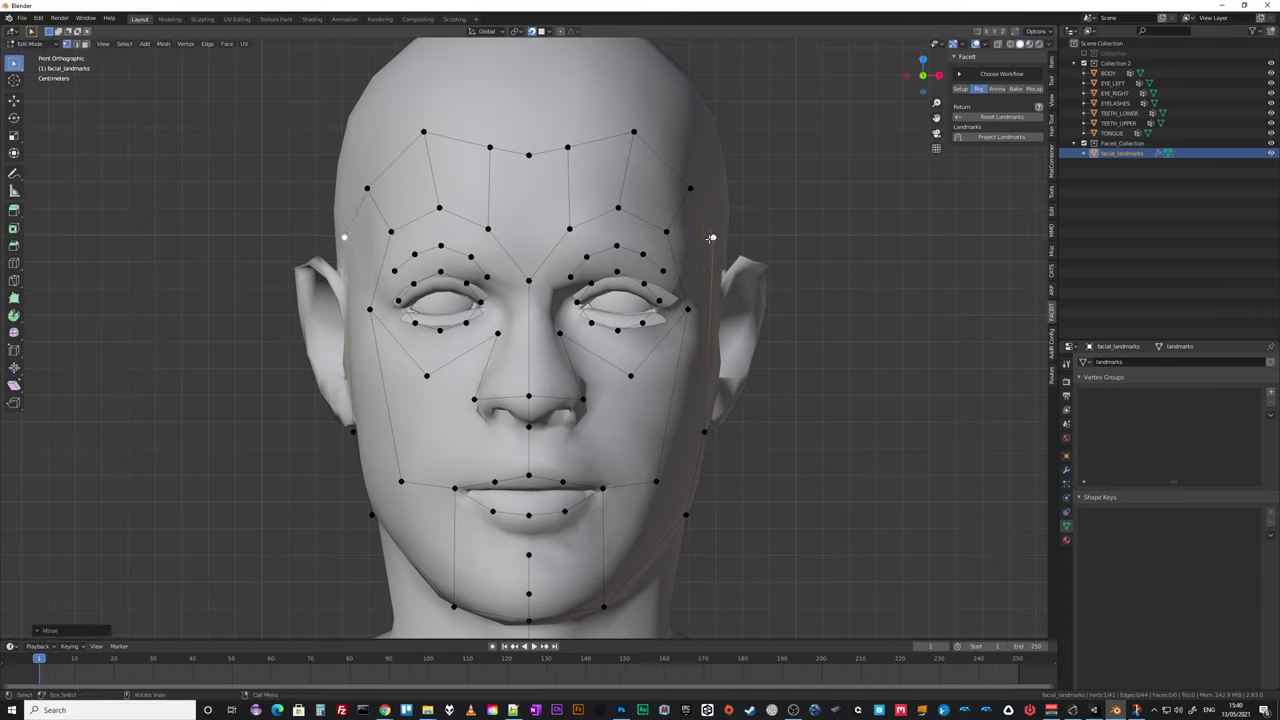
Snap the outer forehead landmarks inward at the hairline and the upper side-forehead landmarks onto the forehead surface.
{"action": "left_click", "coordinate": [690, 186]}
{"action": "key", "text": "g"}
{"action": "left_click", "coordinate": [694, 175]}
{"action": "key", "text": "g"}
{"action": "left_click", "coordinate": [688, 153]}
{"action": "left_click", "coordinate": [633, 131]}
{"action": "key", "text": "g"}
{"action": "left_click", "coordinate": [634, 132]}
Snap the inner and centre forehead landmarks and the nose-bridge landmark onto the head's surface.
{"action": "left_click", "coordinate": [567, 147]}
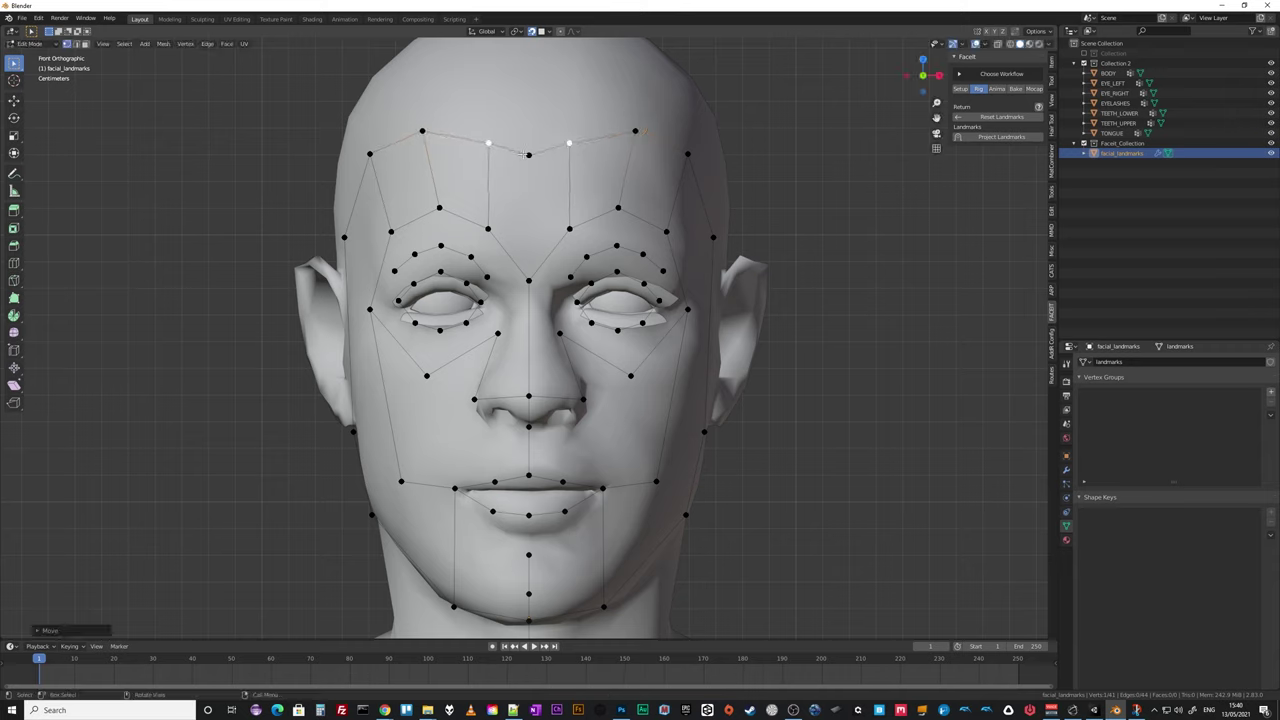
{"action": "key", "text": "g"}
{"action": "left_click", "coordinate": [528, 149]}
{"action": "left_click", "coordinate": [528, 281]}
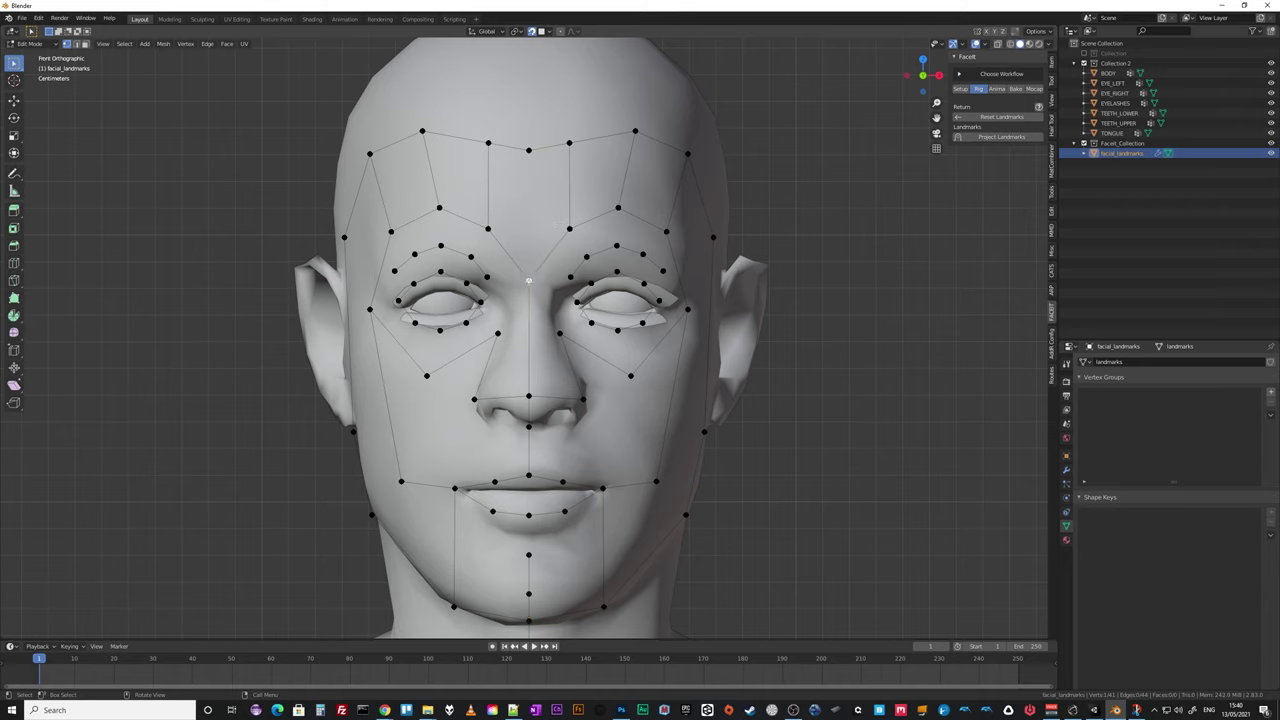
{"action": "key", "text": "g"}
{"action": "left_click", "coordinate": [528, 279]}
Raise the three brow landmarks per side slightly as a group and bring them forward along Y to the forehead.
{"action": "left_click", "coordinate": [569, 229]}
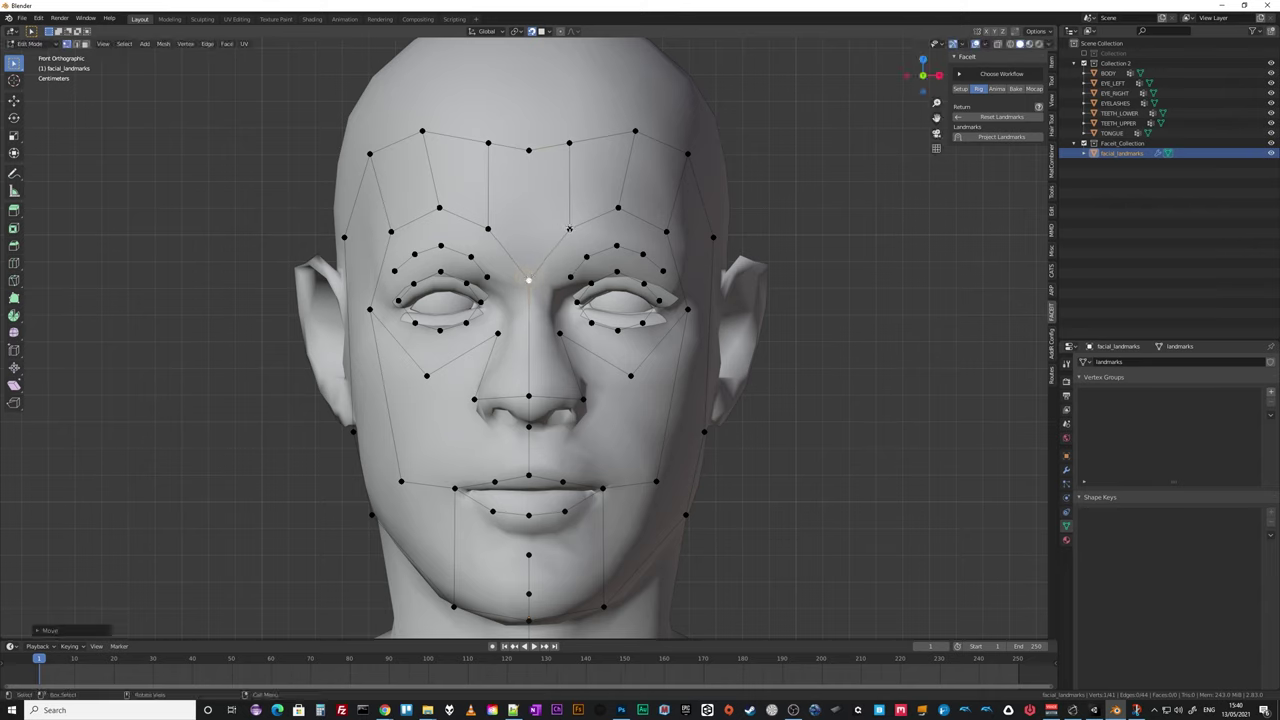
{"action": "left_click", "coordinate": [618, 208], "text": "shift"}
{"action": "left_click", "coordinate": [665, 231], "text": "shift"}
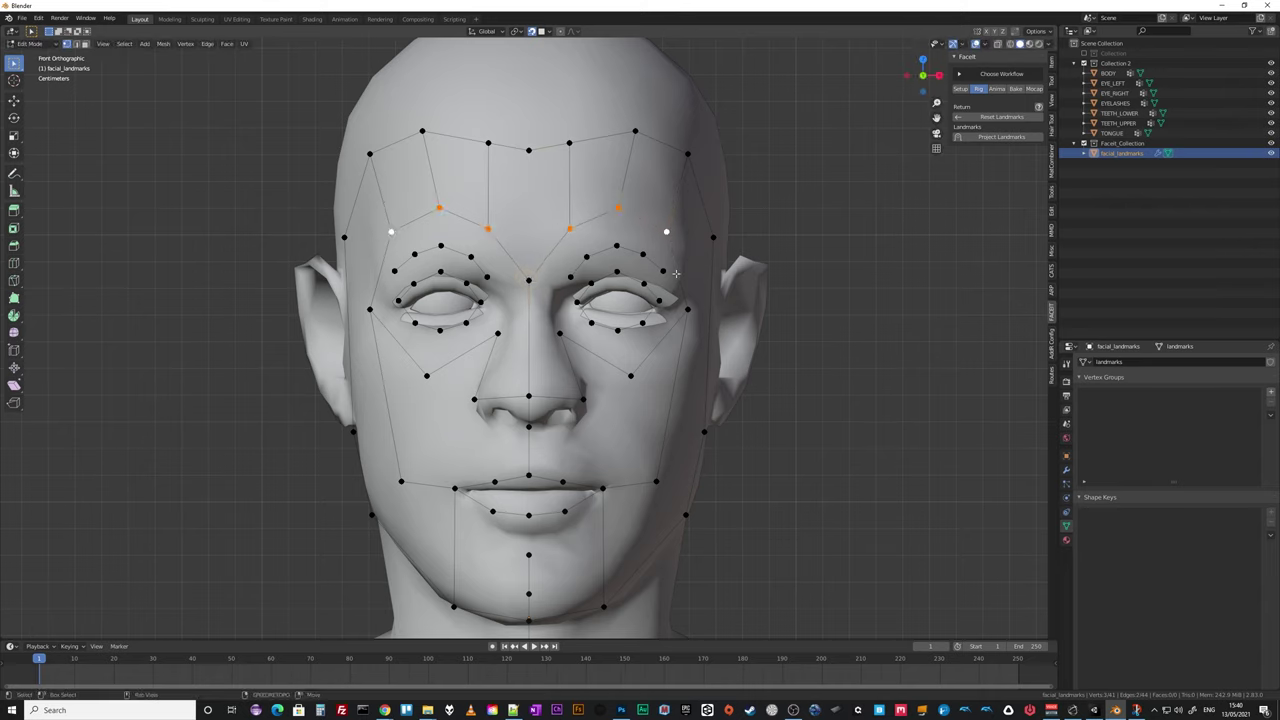
{"action": "key", "text": "g"}
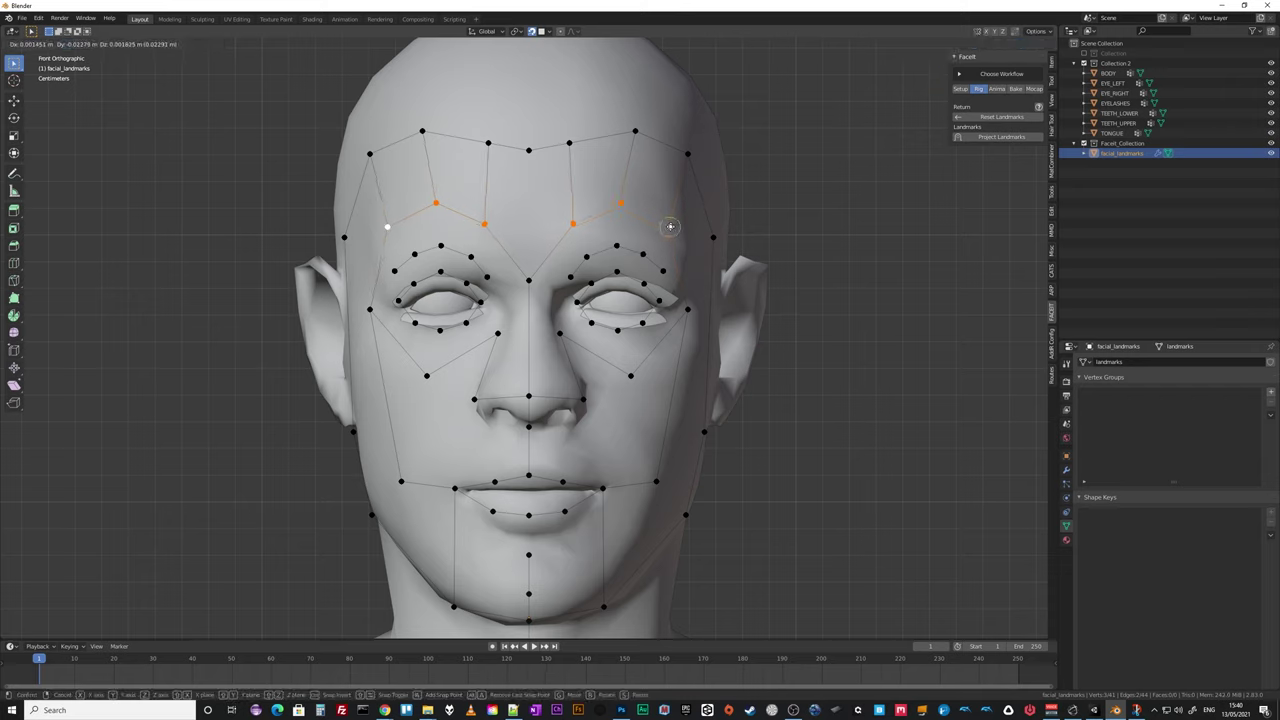
{"action": "left_click", "coordinate": [668, 223]}
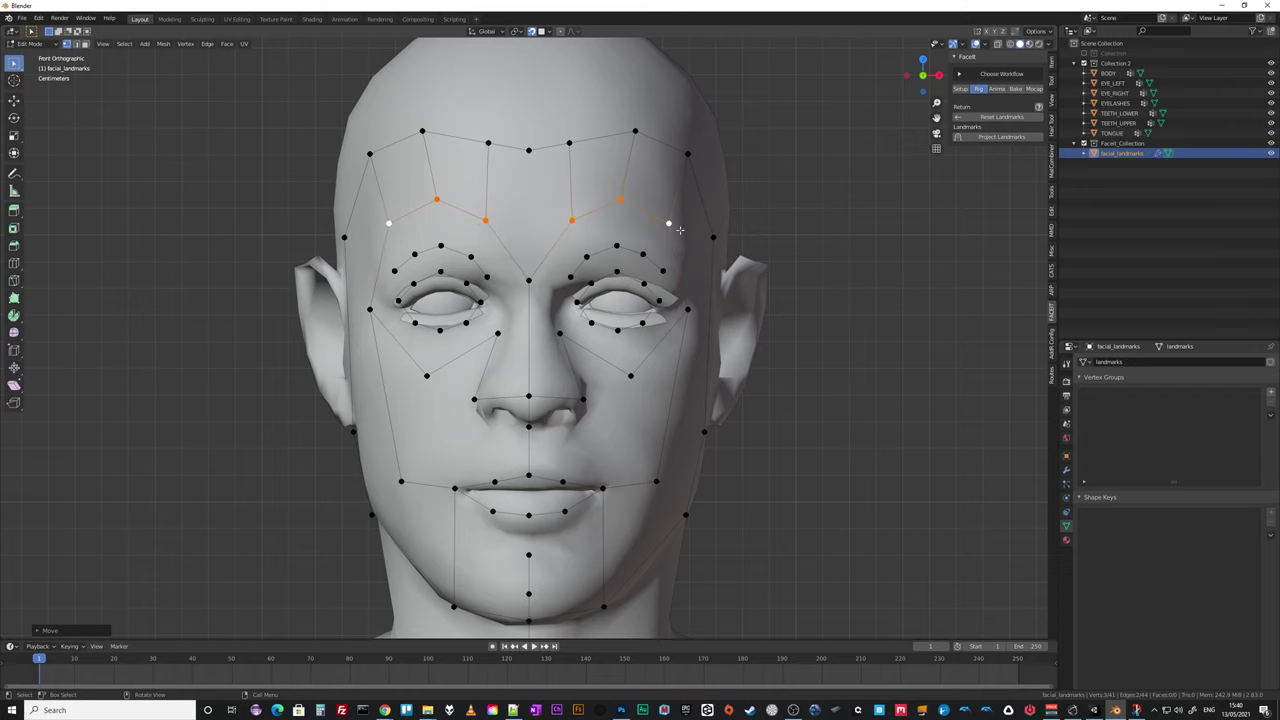
{"action": "left_click", "coordinate": [1031, 46]}
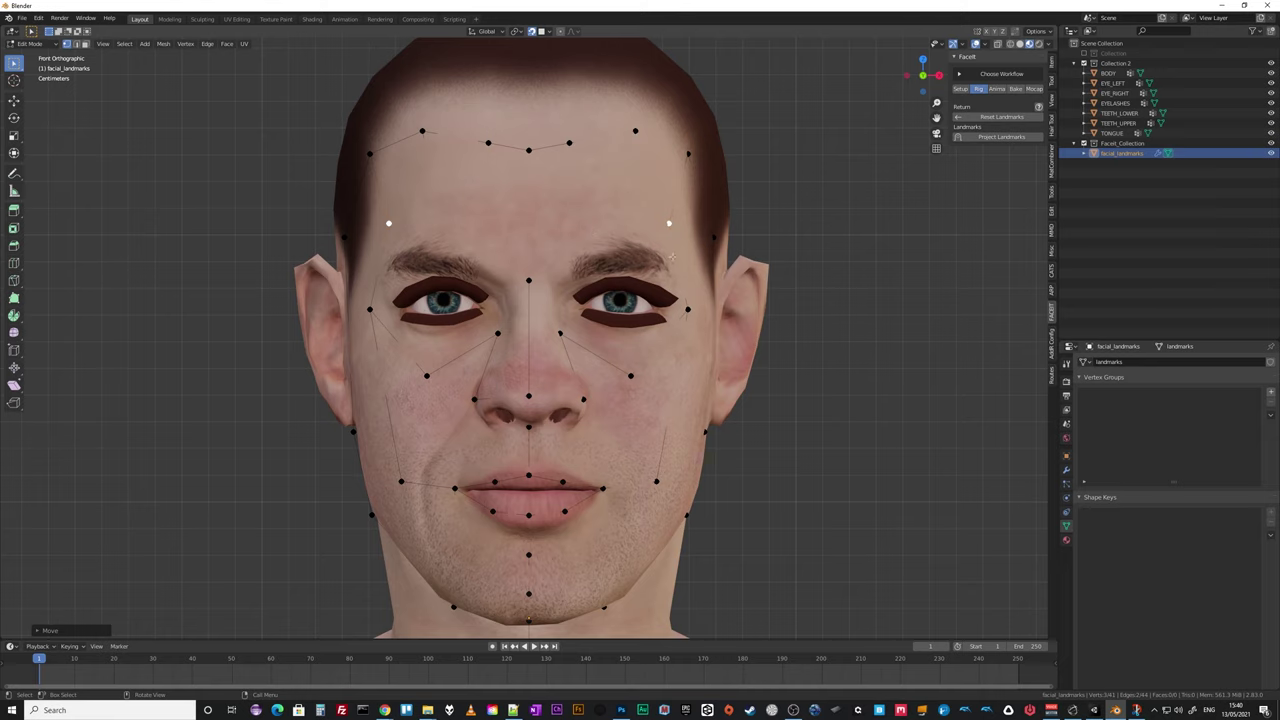
{"action": "left_click", "coordinate": [1020, 46]}
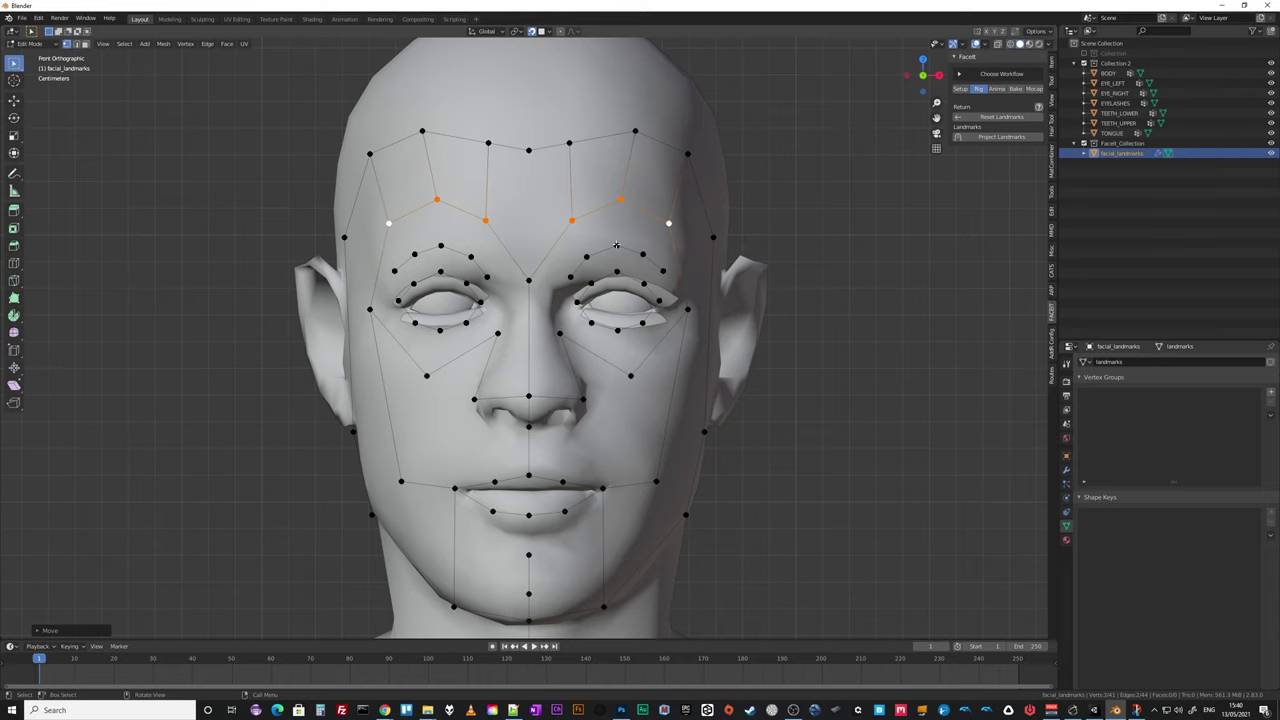
{"action": "middle_click_drag", "start_coordinate": [616, 245], "coordinate": [719, 309]}
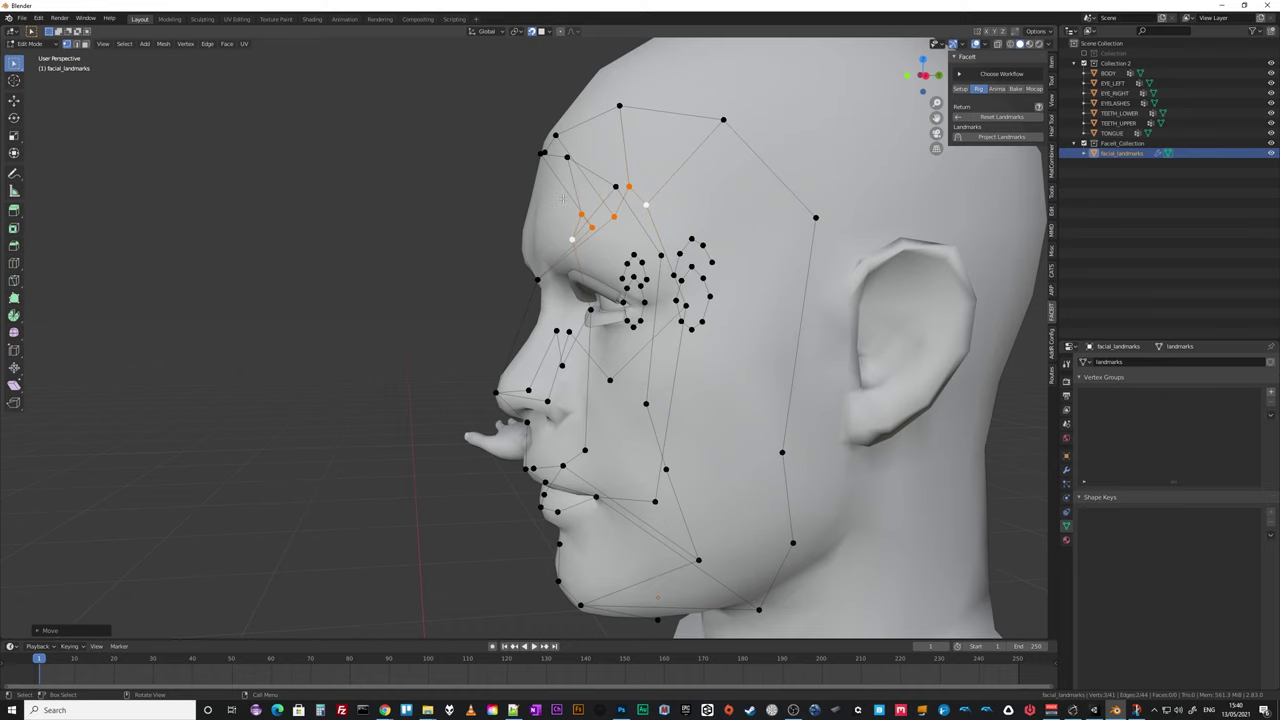
{"action": "key", "text": "g"}
{"action": "key", "text": "y"}
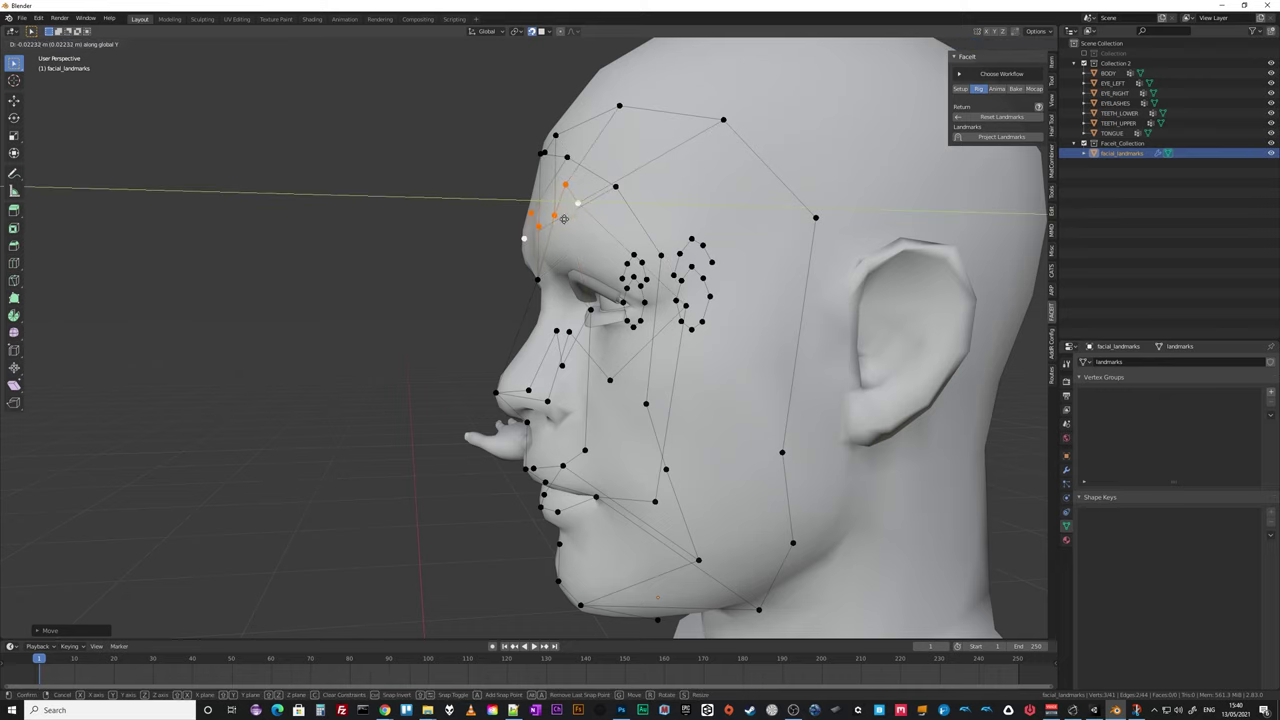
{"action": "left_click", "coordinate": [571, 220]}
Snap the outer and inner brow landmarks individually onto the forehead surface, using the textured view to check their placement.
{"action": "middle_click_drag", "start_coordinate": [571, 220], "coordinate": [683, 266]}
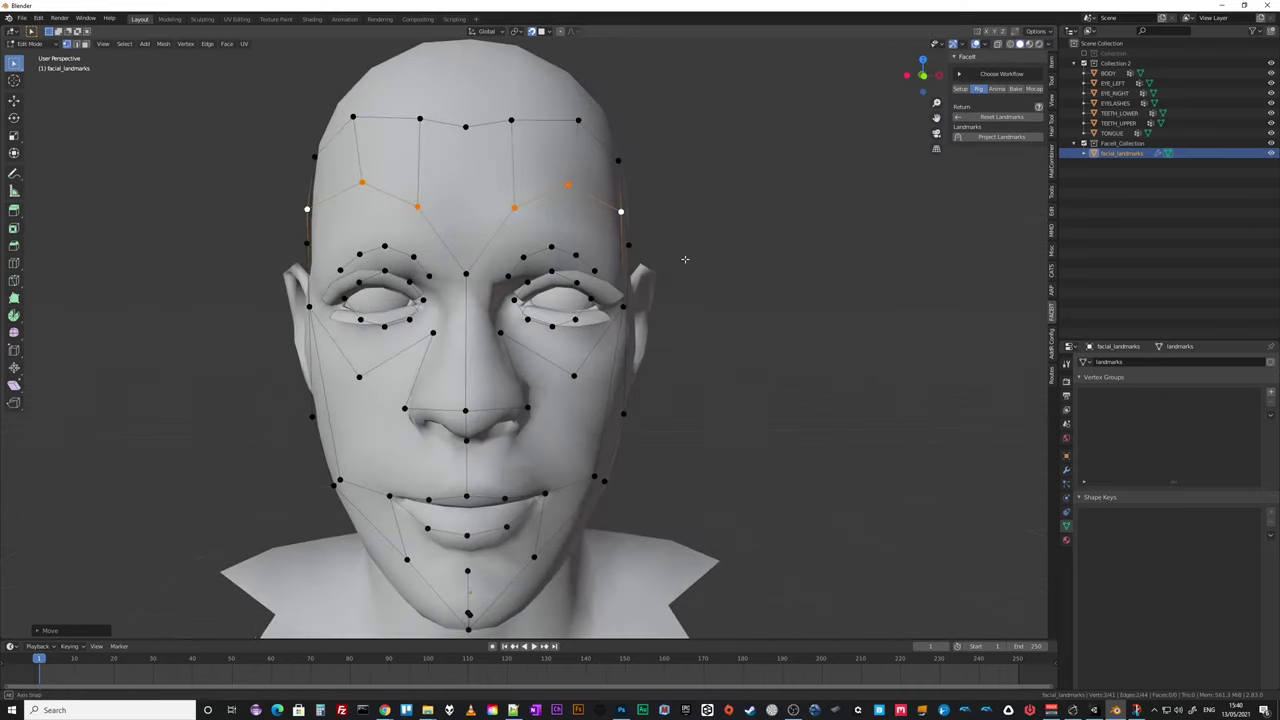
{"action": "left_click", "coordinate": [621, 212]}
{"action": "key", "text": "g"}
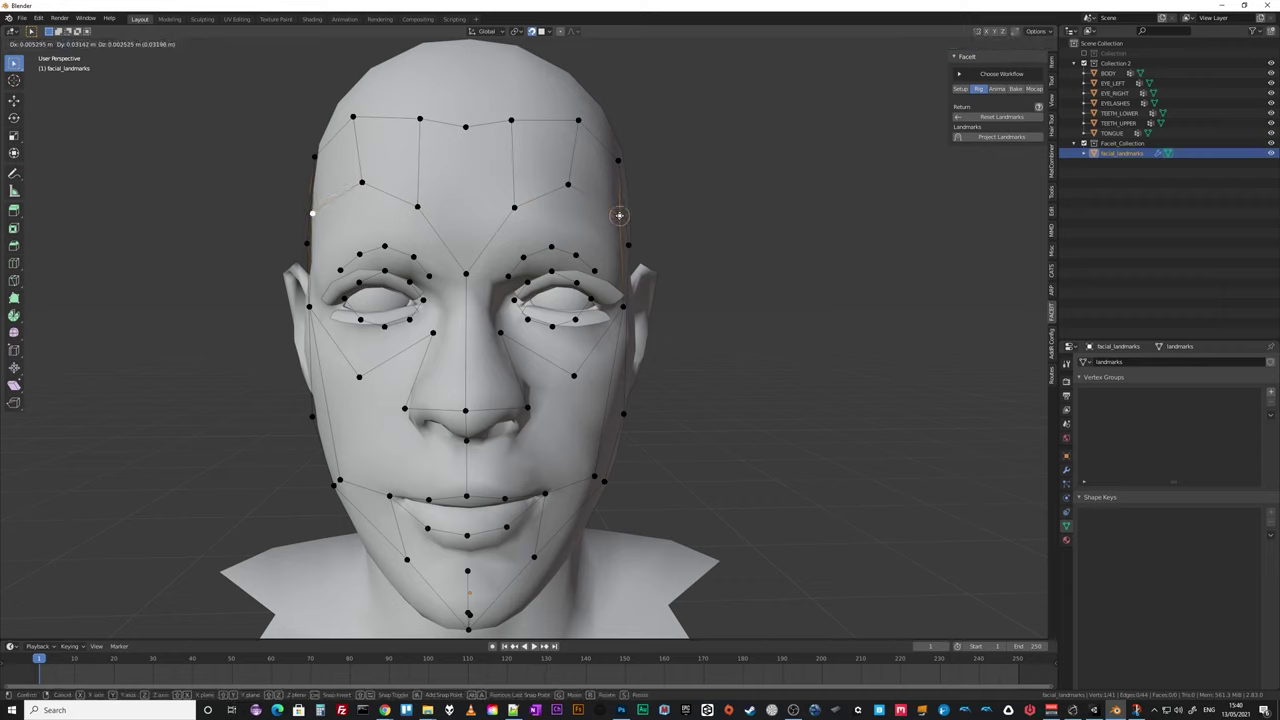
{"action": "left_click", "coordinate": [609, 228]}
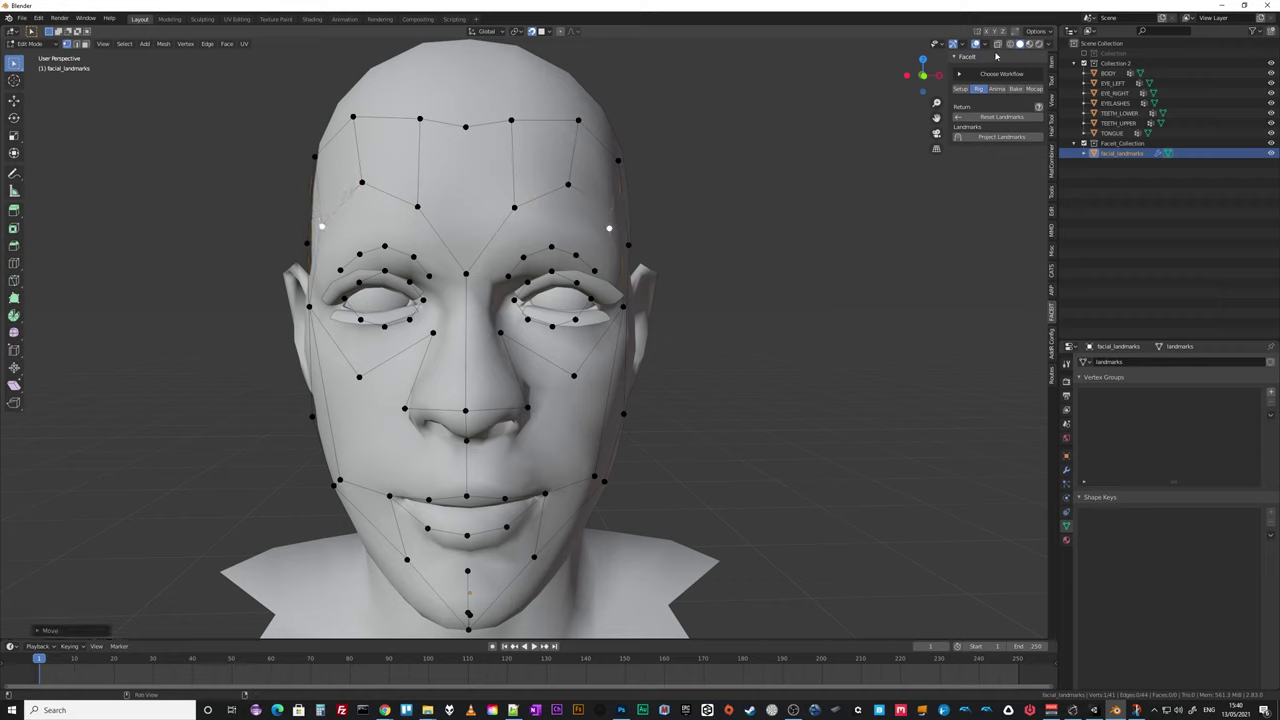
{"action": "left_click", "coordinate": [1029, 44]}
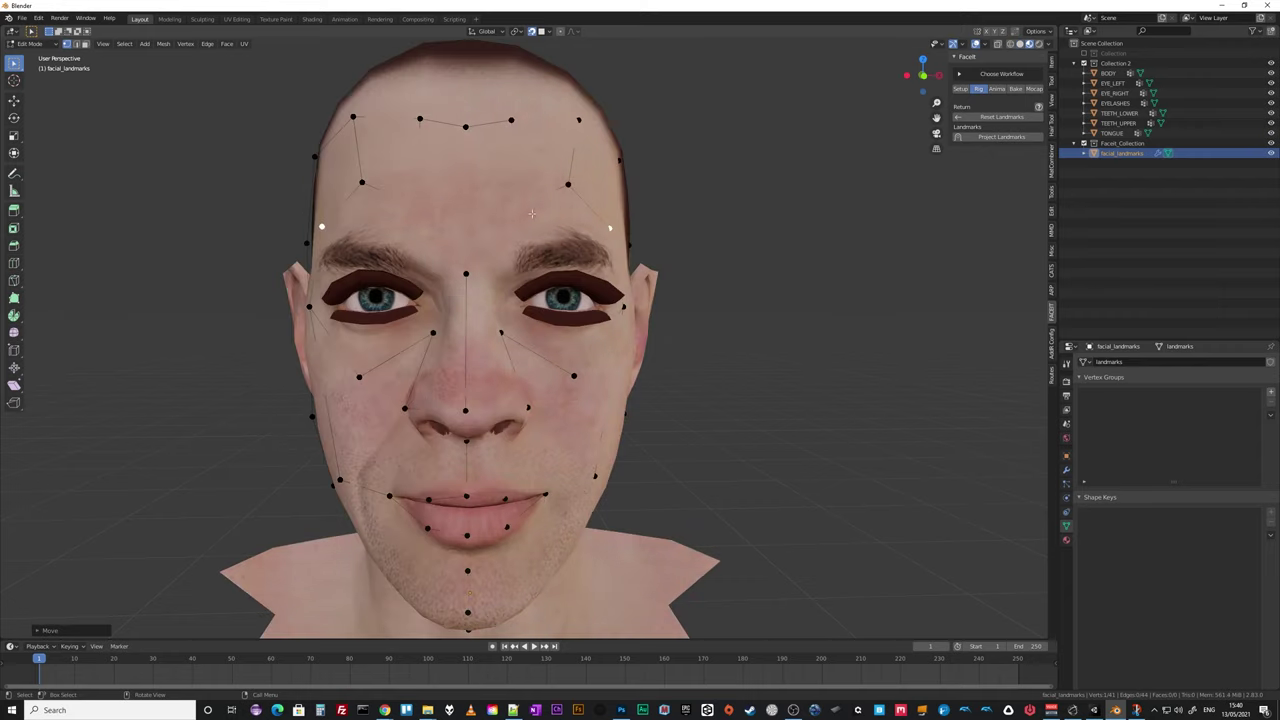
{"action": "left_click", "coordinate": [1020, 44]}
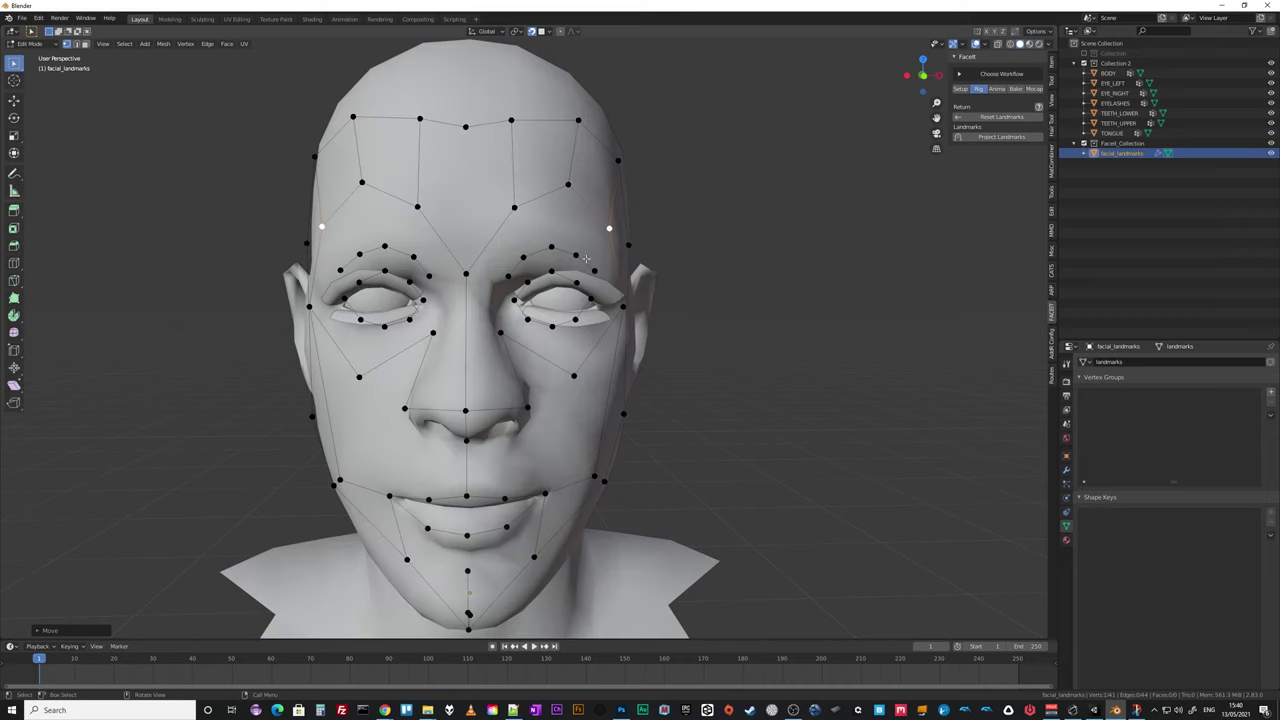
{"action": "left_click", "coordinate": [513, 207]}
{"action": "key", "text": "g"}
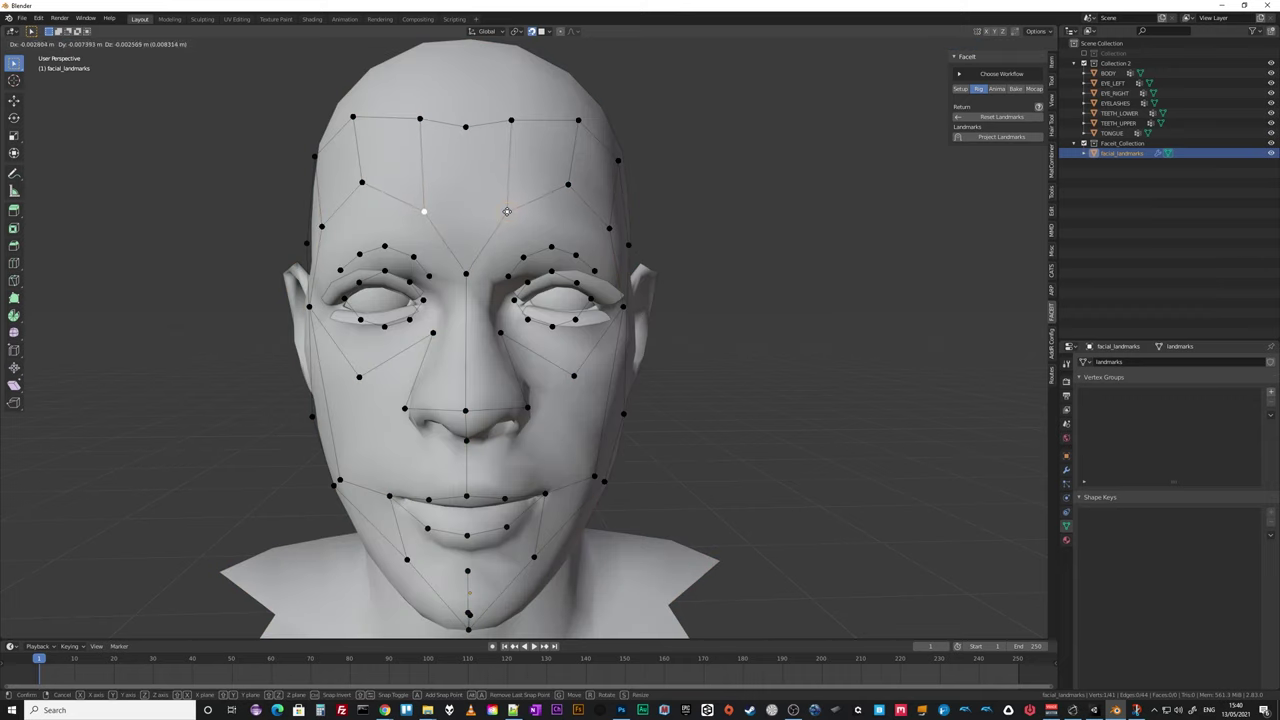
{"action": "left_click", "coordinate": [545, 260]}
Show the face texture and snap the inner, middle and outer brow landmarks along the top of the eyebrows.
{"action": "left_click", "coordinate": [1029, 44]}
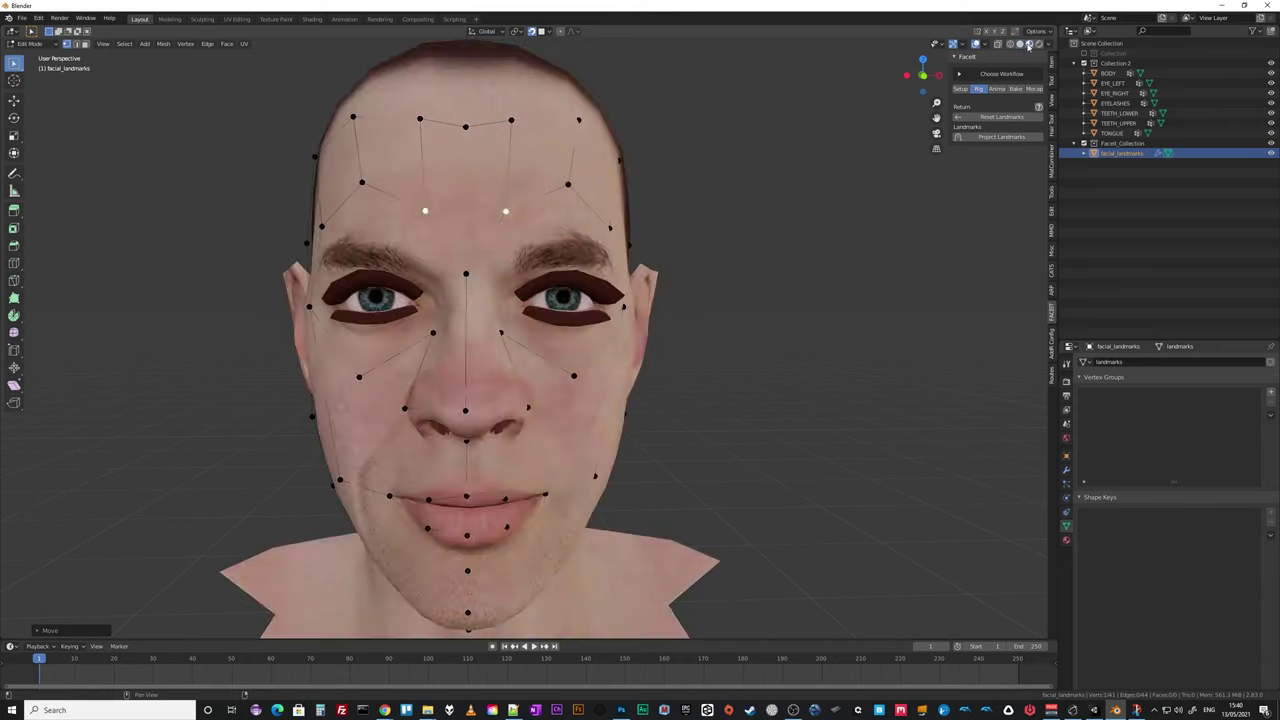
{"action": "key", "text": "g"}
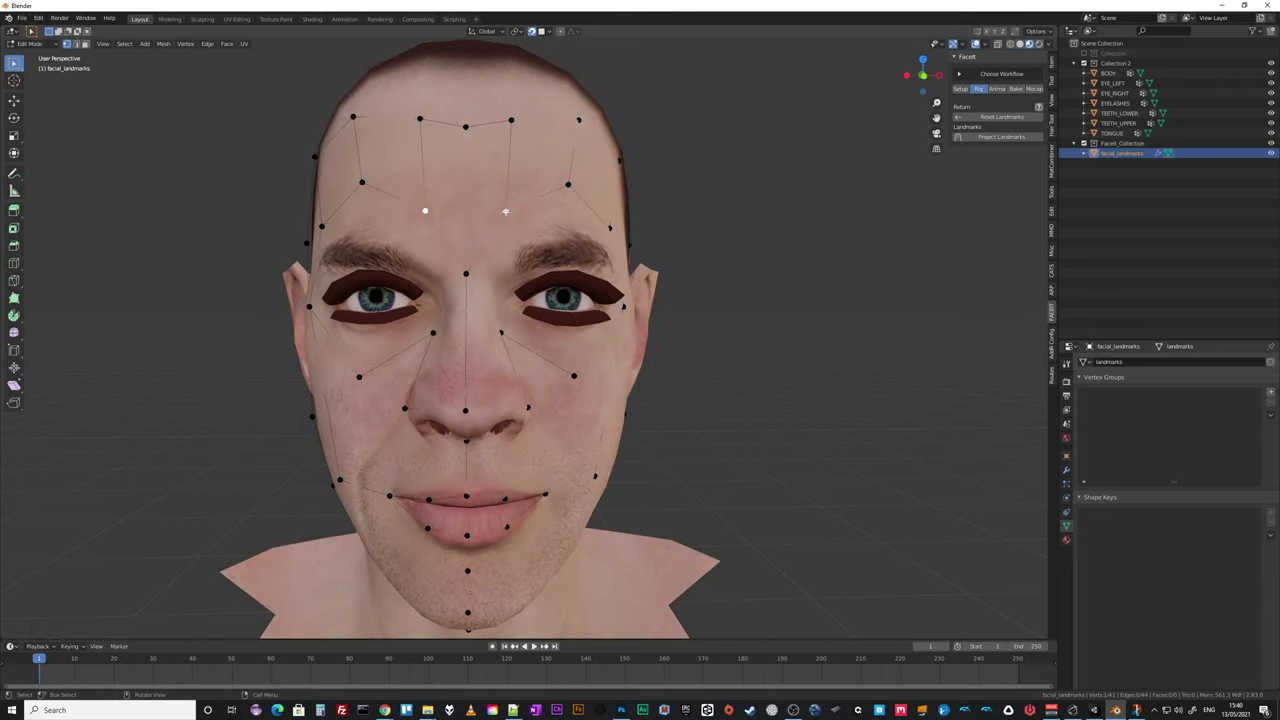
{"action": "left_click", "coordinate": [513, 244]}
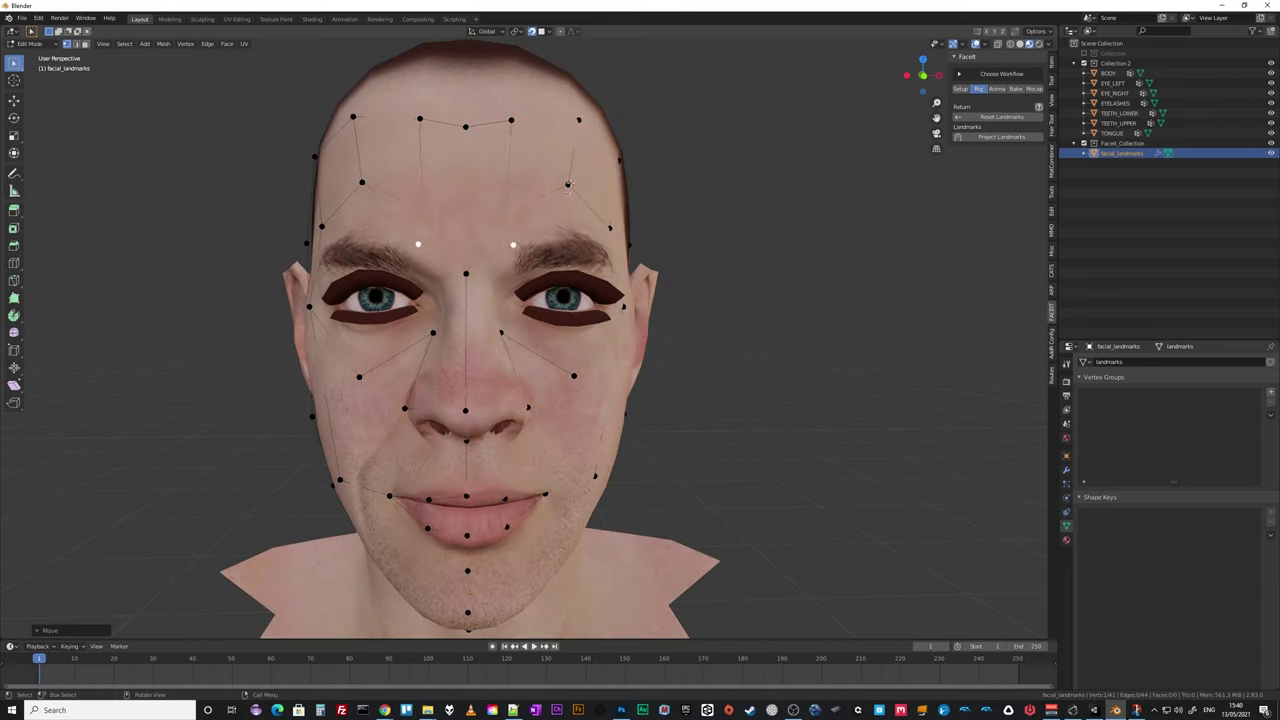
{"action": "left_click", "coordinate": [567, 184]}
{"action": "key", "text": "g"}
{"action": "left_click", "coordinate": [566, 231]}
{"action": "left_click", "coordinate": [609, 229]}
{"action": "key", "text": "g"}
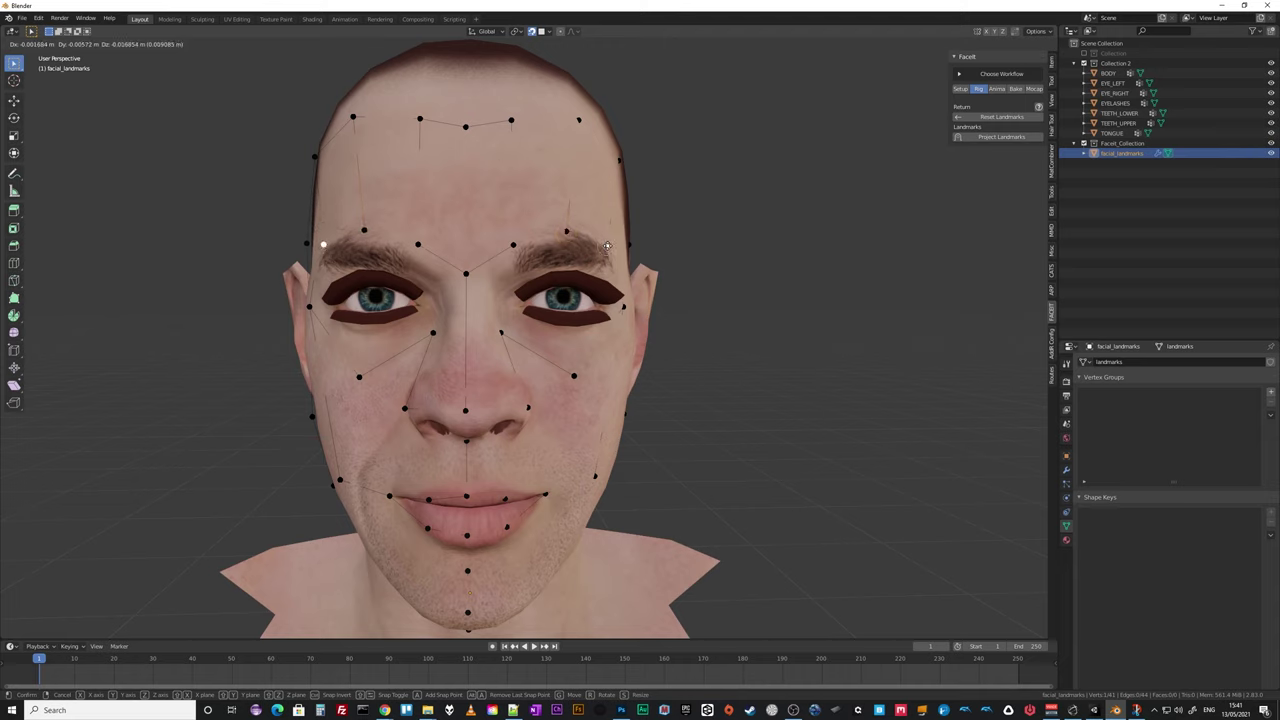
{"action": "left_click", "coordinate": [606, 246]}
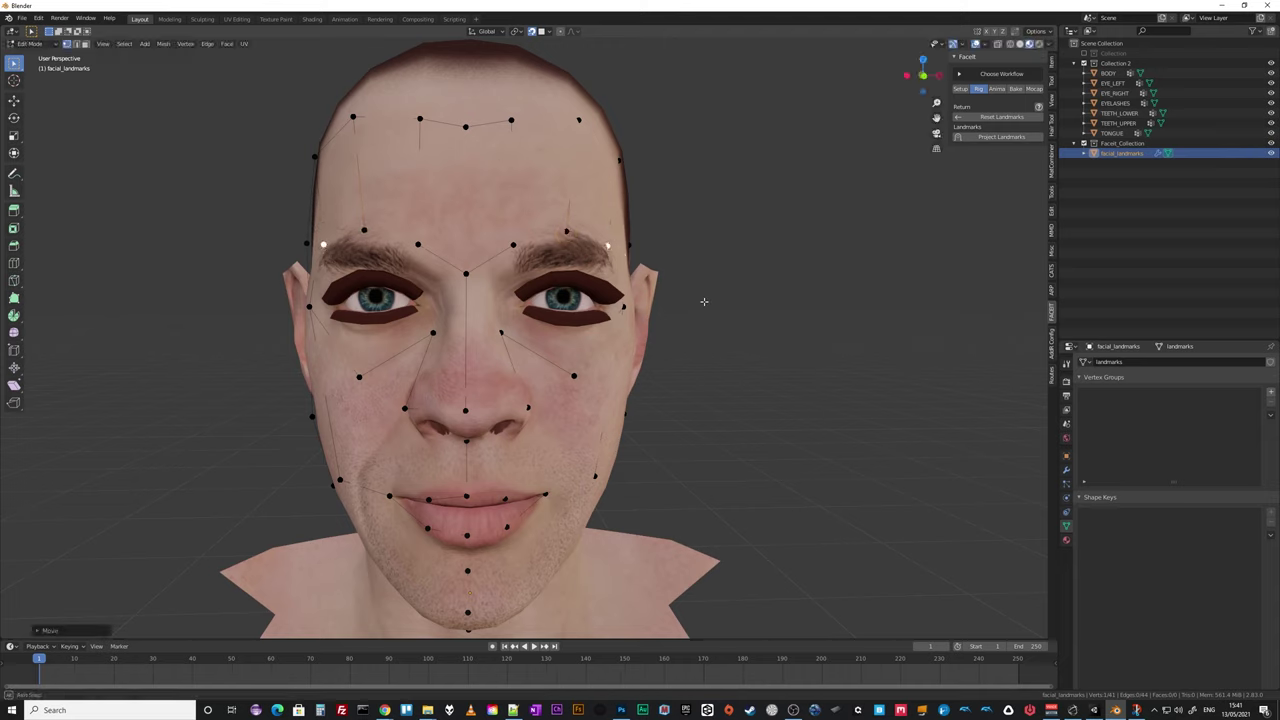
Return to solid shading in front view and snap the upper eyelid's middle landmark onto the lid edge.
{"action": "middle_click_drag", "start_coordinate": [703, 303], "coordinate": [653, 305]}
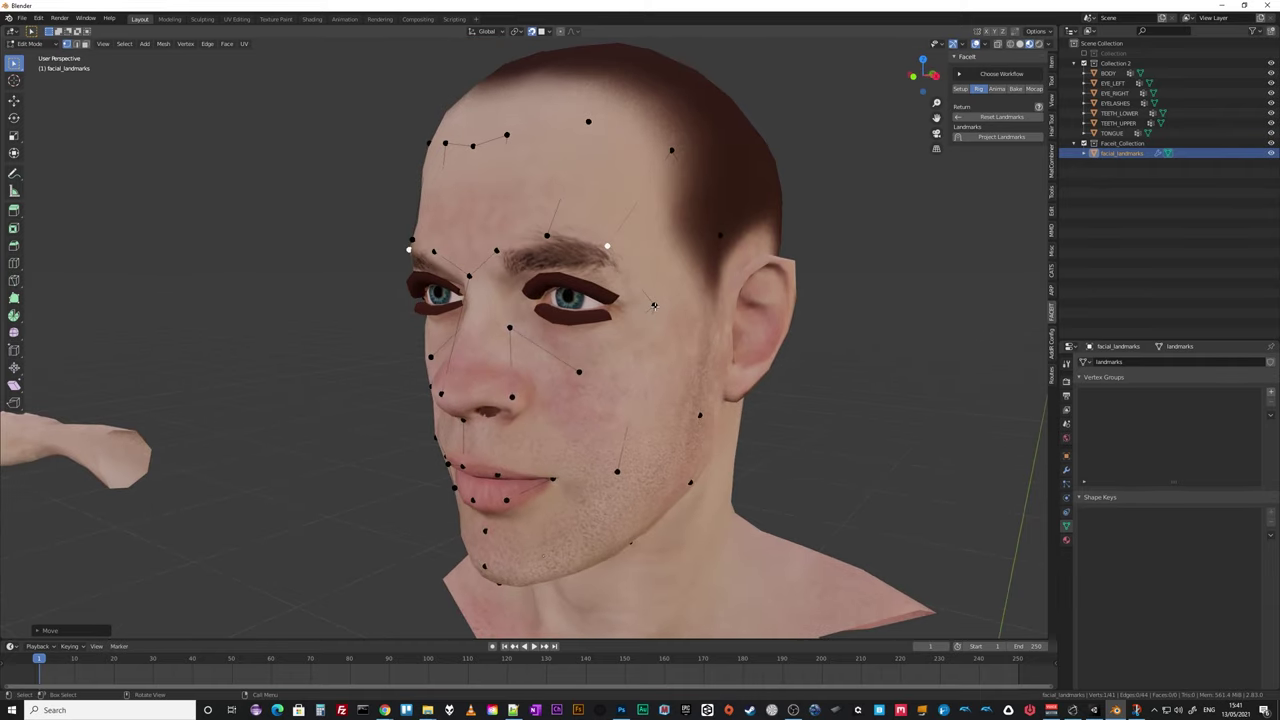
{"action": "left_click", "coordinate": [1020, 44]}
{"action": "mouse_move", "coordinate": [705, 392]}
{"action": "middle_mouse_down"}
{"action": "mouse_move", "coordinate": [760, 380]}
{"action": "mouse_move", "coordinate": [620, 385]}
{"action": "mouse_move", "coordinate": [757, 382]}
{"action": "middle_mouse_up"}
{"action": "key", "text": "KP_1"}
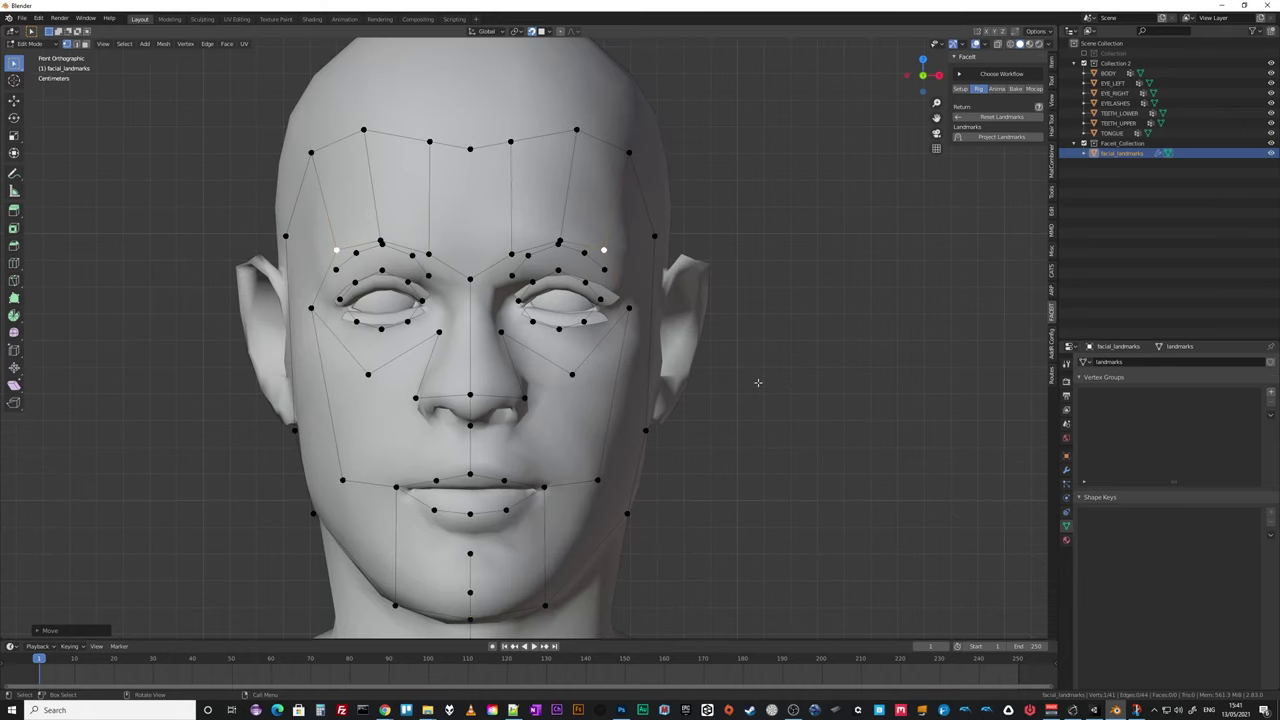
{"action": "scroll", "coordinate": [757, 382], "scroll_direction": "up", "scroll_amount": 4}
{"action": "left_click", "coordinate": [590, 198]}
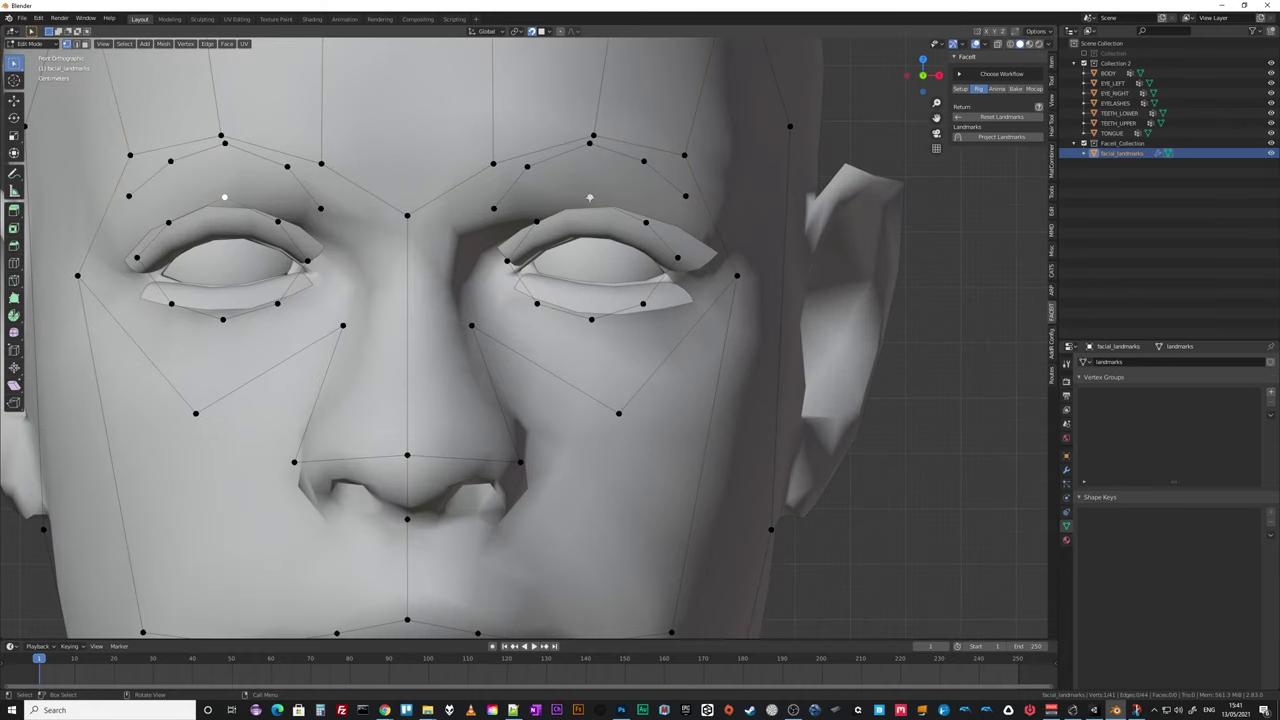
{"action": "key", "text": "g"}
{"action": "left_click", "coordinate": [598, 233]}
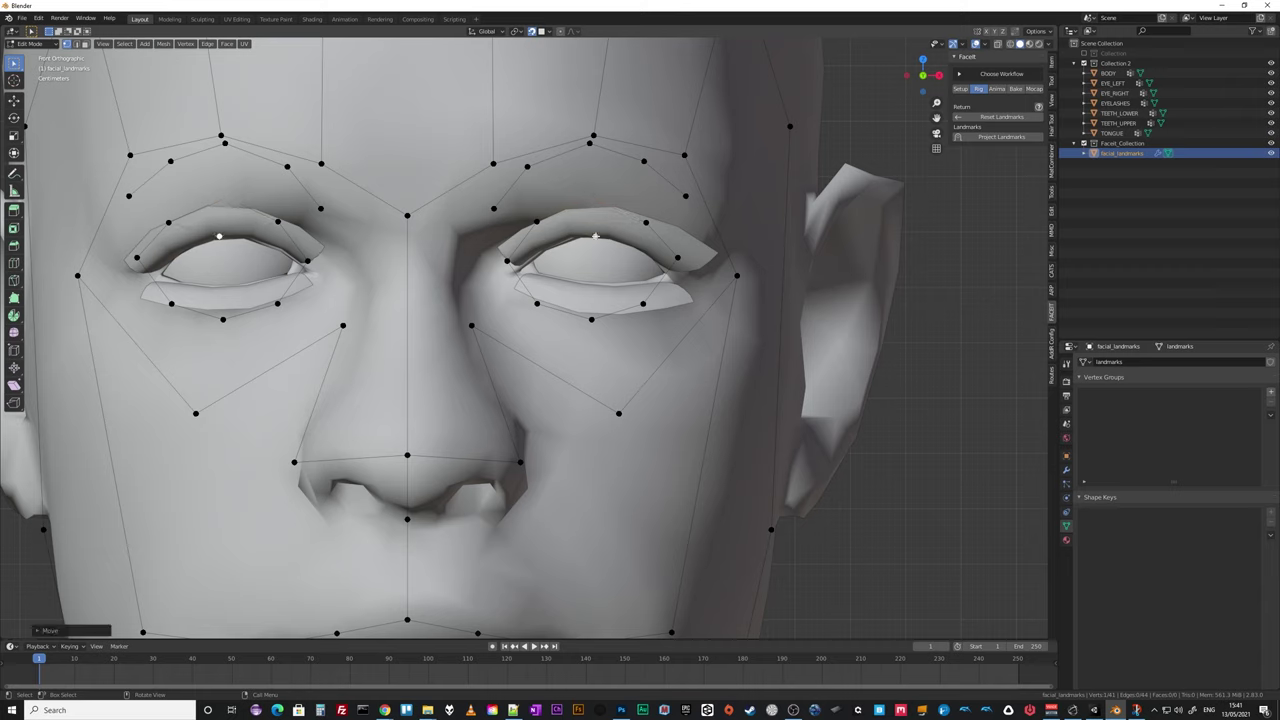
{"action": "key", "text": "g"}
{"action": "left_click", "coordinate": [615, 234]}
Snap the upper eyelid's outer landmark and the outer eye-corner landmark onto the edge of the eye opening.
{"action": "left_click", "coordinate": [645, 222]}
{"action": "key", "text": "g"}
{"action": "left_click", "coordinate": [678, 259]}
{"action": "left_click", "coordinate": [678, 259]}
{"action": "key", "text": "g"}
{"action": "left_click", "coordinate": [680, 274]}
Snap the lower eyelid's outer, middle and inner landmarks up onto the lower lid edge.
{"action": "left_click", "coordinate": [643, 304]}
{"action": "key", "text": "g"}
{"action": "left_click", "coordinate": [638, 281]}
{"action": "left_click", "coordinate": [591, 319]}
{"action": "key", "text": "g"}
{"action": "left_click", "coordinate": [590, 282]}
{"action": "left_click", "coordinate": [536, 304]}
{"action": "key", "text": "g"}
{"action": "left_click", "coordinate": [550, 277]}
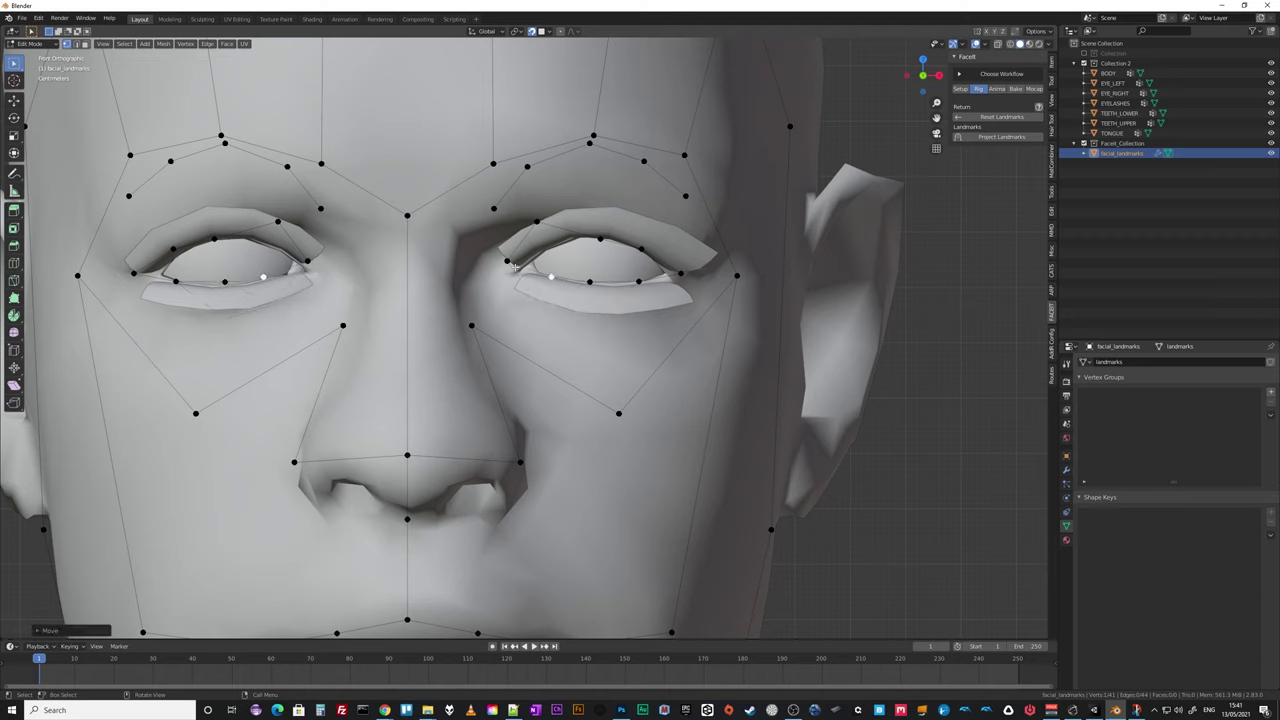
Snap the inner eye-corner landmark and the upper eyelid's inner landmark onto the eye opening.
{"action": "left_click", "coordinate": [507, 261]}
{"action": "key", "text": "g"}
{"action": "left_click", "coordinate": [505, 268]}
{"action": "left_click", "coordinate": [536, 221]}
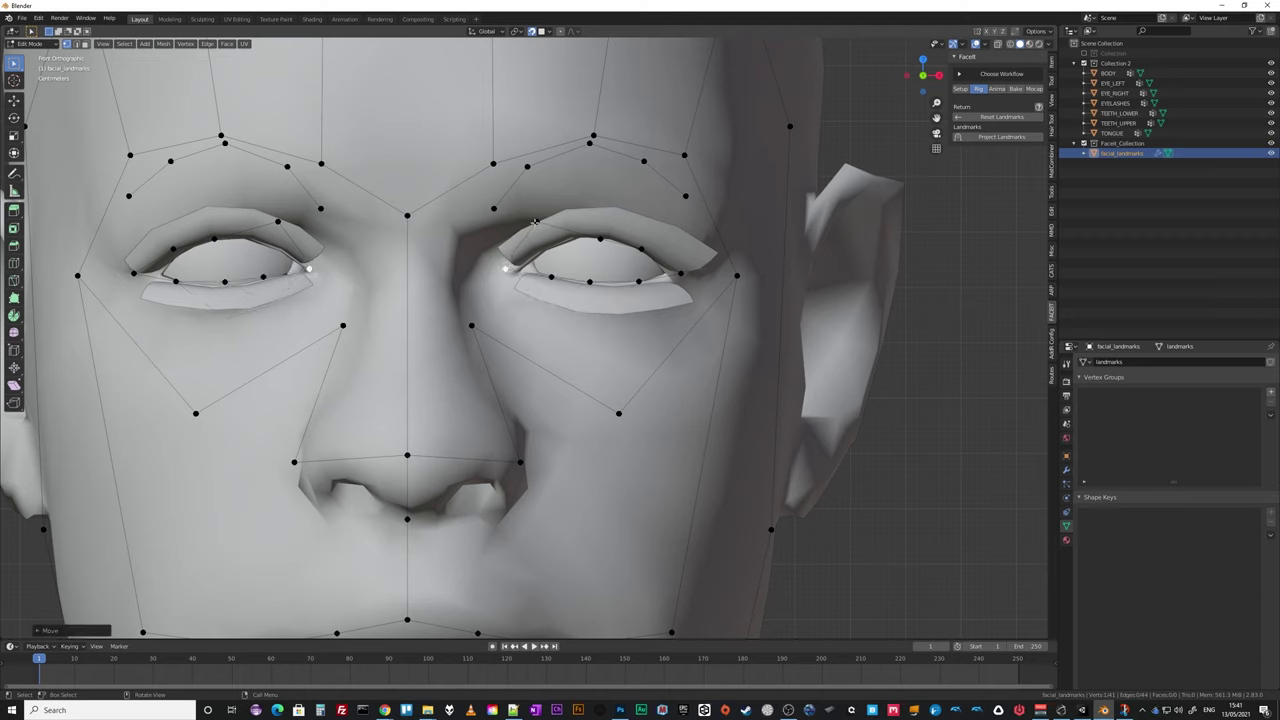
{"action": "key", "text": "g"}
{"action": "left_click", "coordinate": [551, 245]}
Move the upper eyelid's inner landmark onto the edge of the eye opening.
{"action": "left_click", "coordinate": [600, 239]}
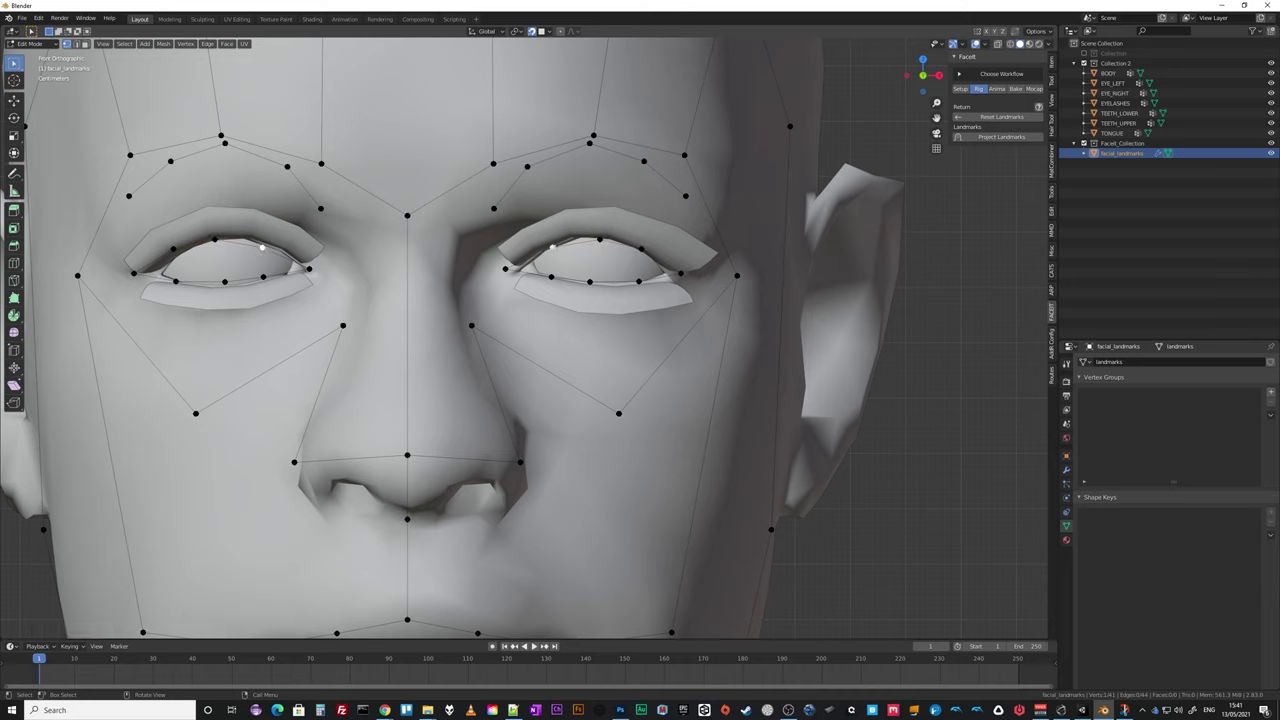
{"action": "key", "text": "g"}
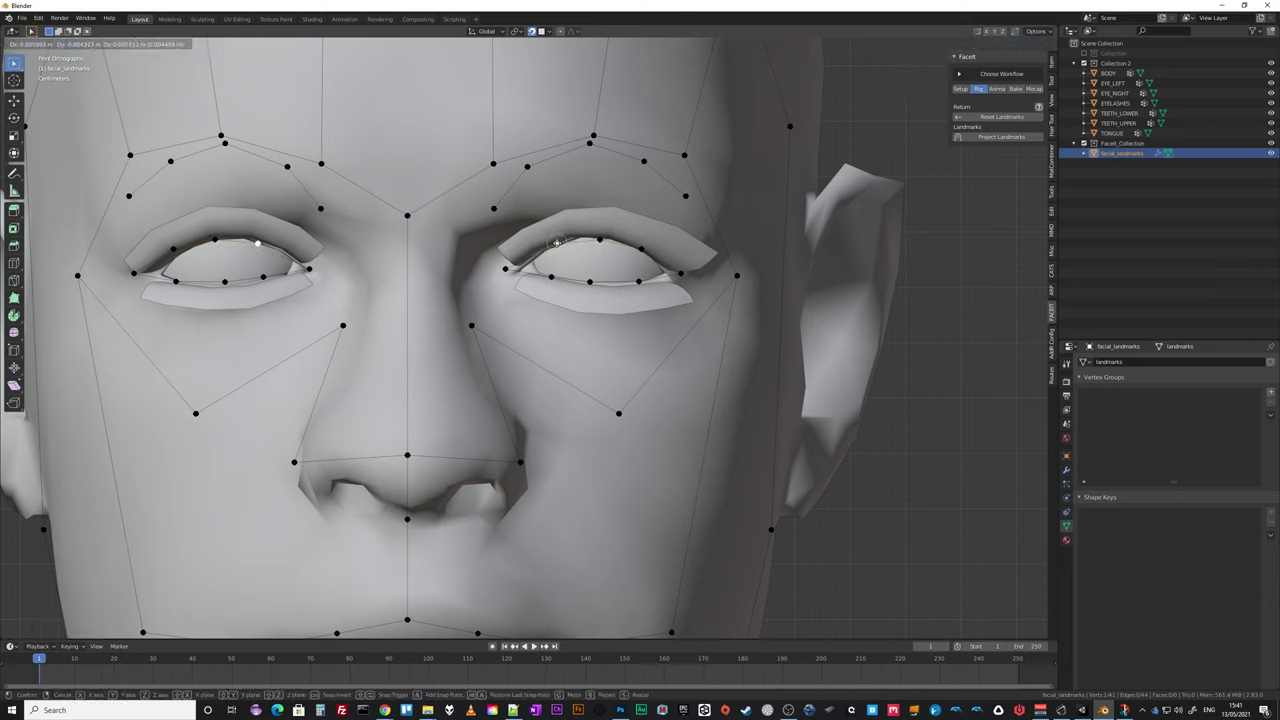
{"action": "left_click", "coordinate": [557, 242]}
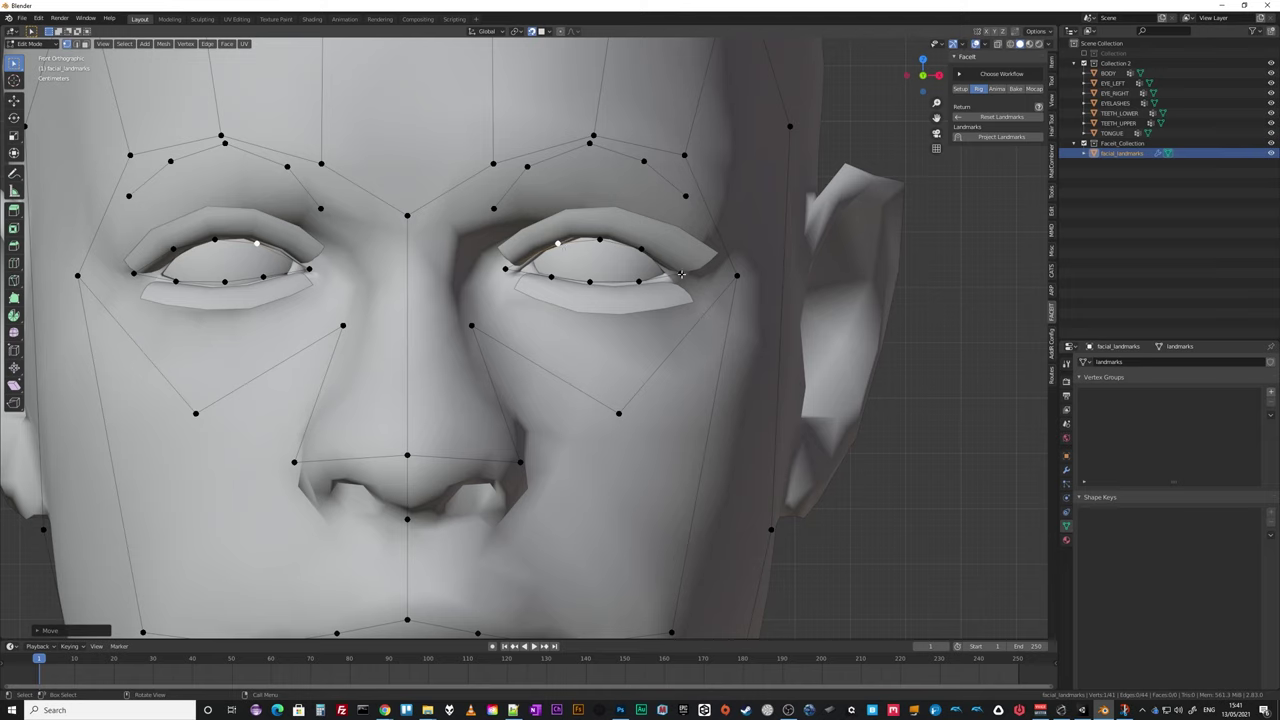
Fine-tune the outer and inner eye-corner landmarks so they sit at the corners of the eye opening.
{"action": "left_click", "coordinate": [681, 274]}
{"action": "left_click", "coordinate": [309, 268]}
{"action": "key", "text": "g"}
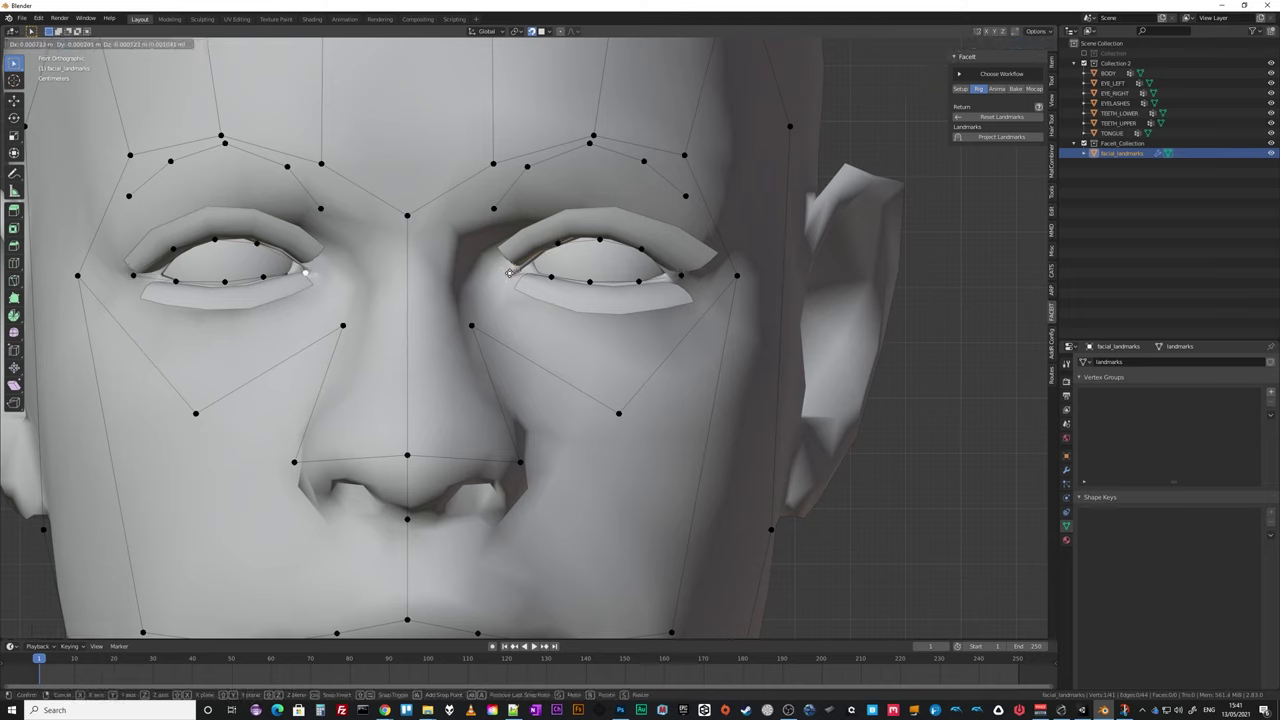
{"action": "left_click", "coordinate": [507, 272]}
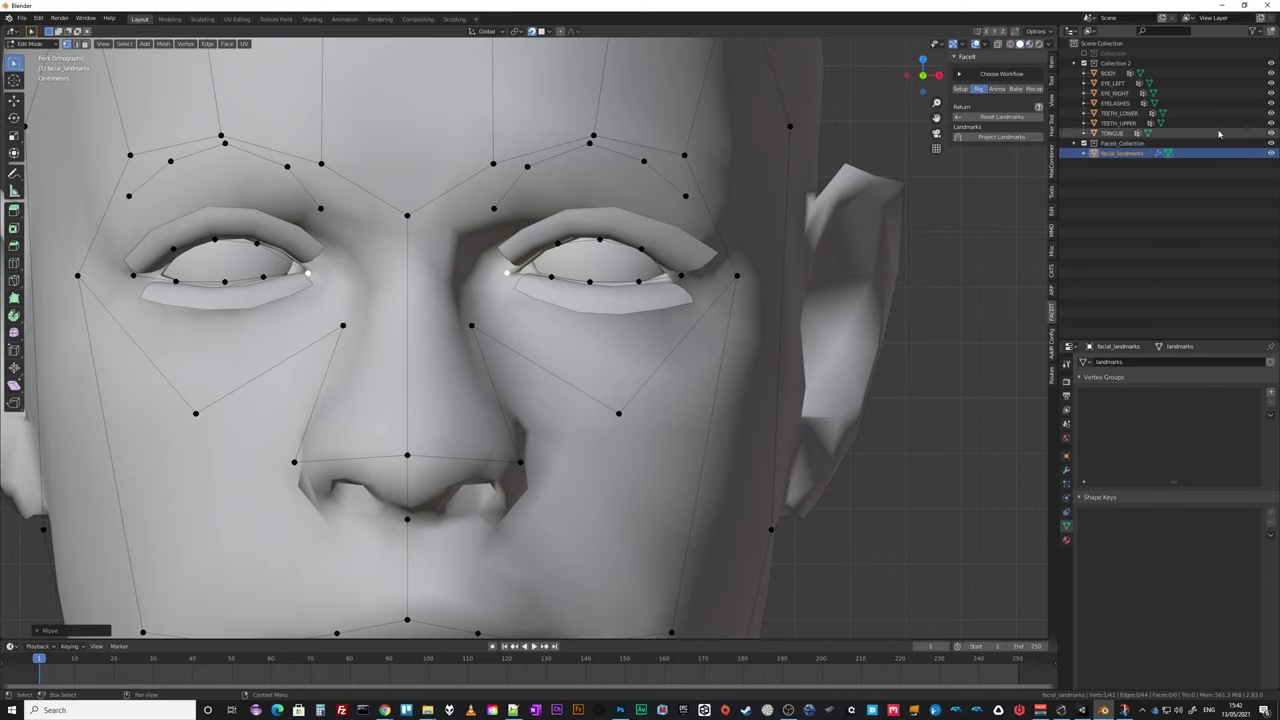
Hide the EYELASHES mesh and lower the two inner landmarks above the eye onto the upper eyelid crease.
{"action": "left_click", "coordinate": [1271, 103]}
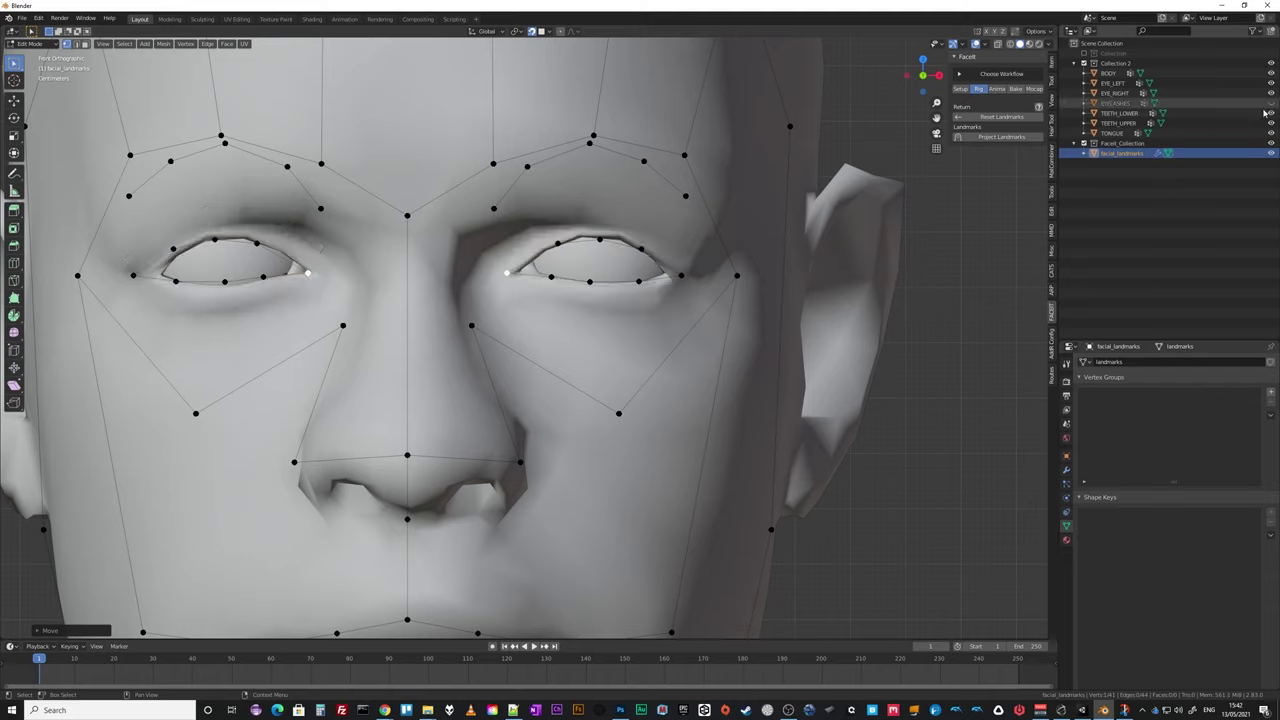
{"action": "left_click", "coordinate": [493, 208]}
{"action": "key", "text": "g"}
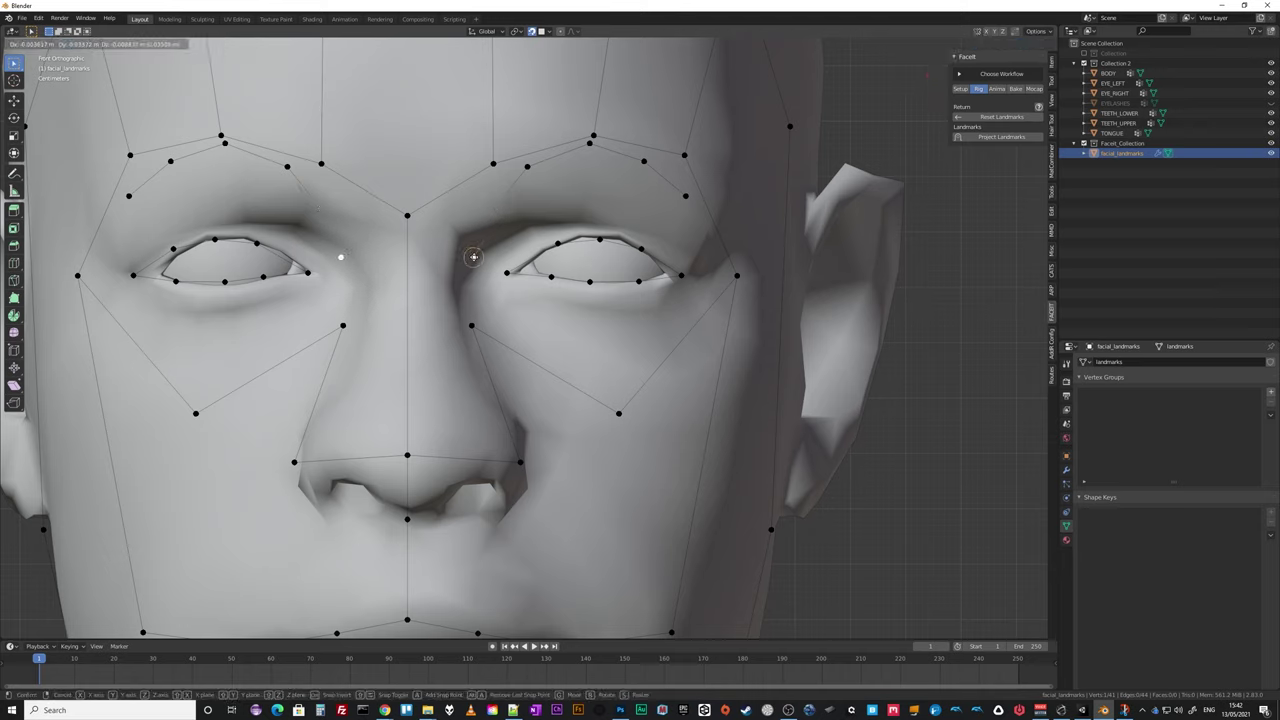
{"action": "left_click", "coordinate": [476, 257]}
{"action": "key", "text": "shift+d"}
{"action": "left_click", "coordinate": [530, 230]}
Lower the middle, outer and outermost landmarks above the eye onto the upper eyelid crease.
{"action": "left_click", "coordinate": [589, 143]}
{"action": "key", "text": "g"}
{"action": "left_click", "coordinate": [592, 224]}
{"action": "left_click", "coordinate": [644, 160]}
{"action": "key", "text": "g"}
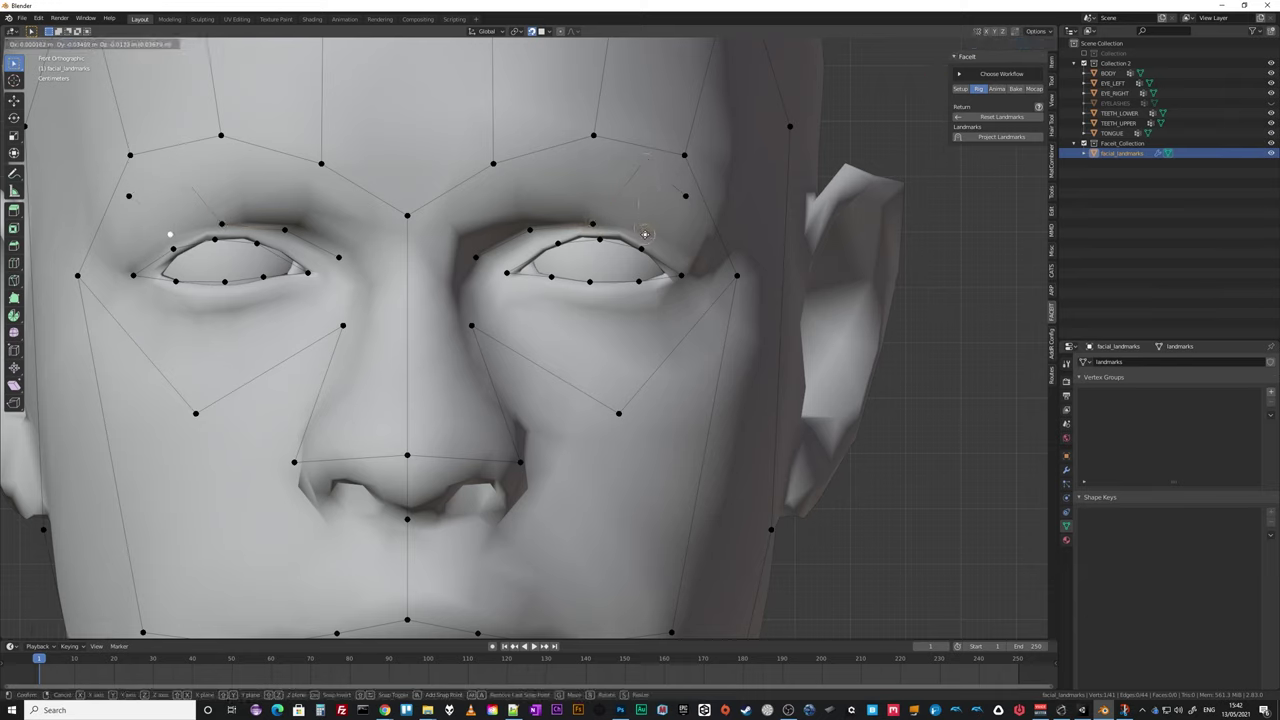
{"action": "left_click", "coordinate": [645, 236]}
{"action": "left_click", "coordinate": [687, 194]}
{"action": "key", "text": "g"}
{"action": "left_click", "coordinate": [686, 257]}
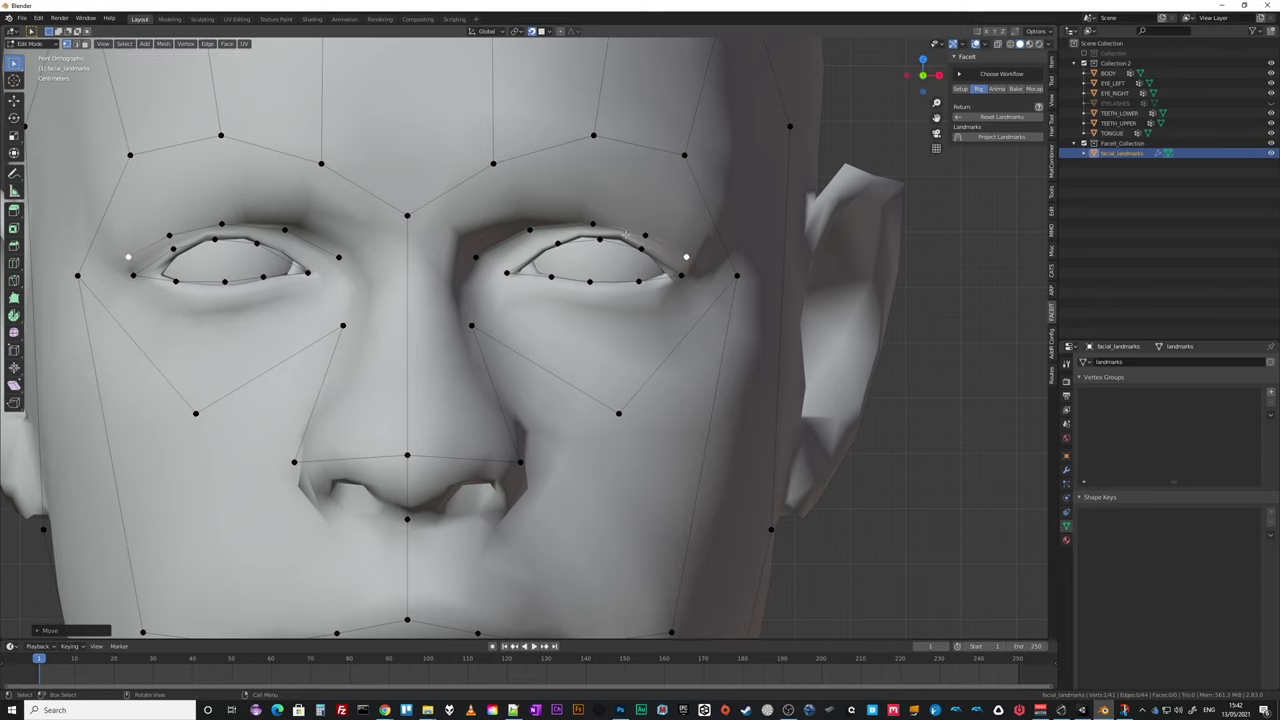
From angled views, adjust the outermost and innermost eyelid-crease landmarks to follow the fold around the eye.
{"action": "middle_click_drag", "start_coordinate": [660, 318], "coordinate": [583, 262]}
{"action": "key", "text": "g"}
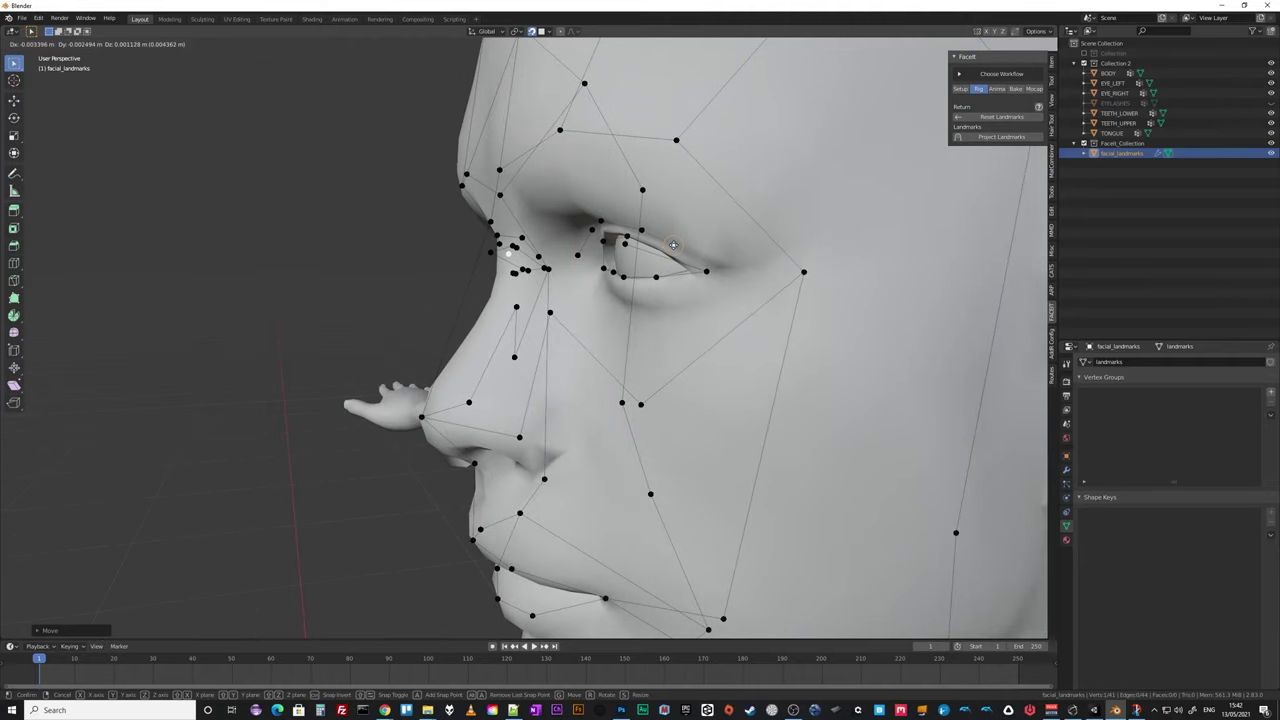
{"action": "left_click", "coordinate": [677, 245]}
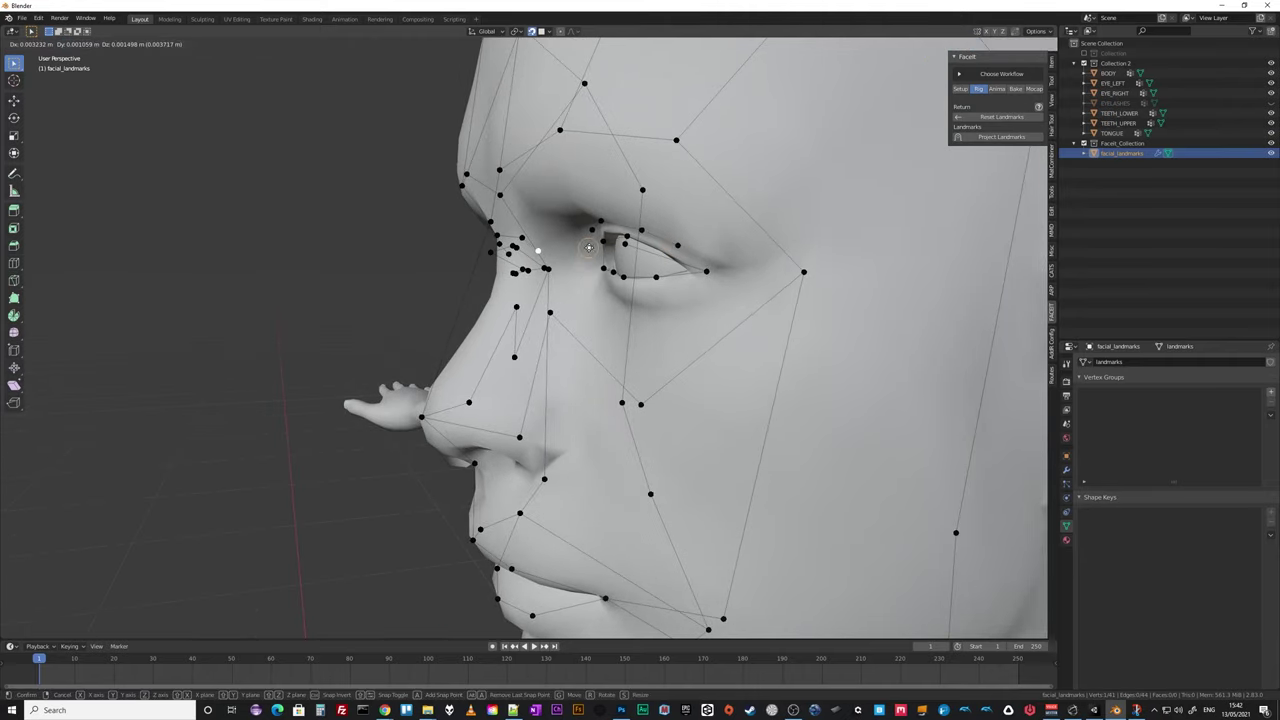
{"action": "middle_click_drag", "start_coordinate": [585, 250], "coordinate": [588, 218]}
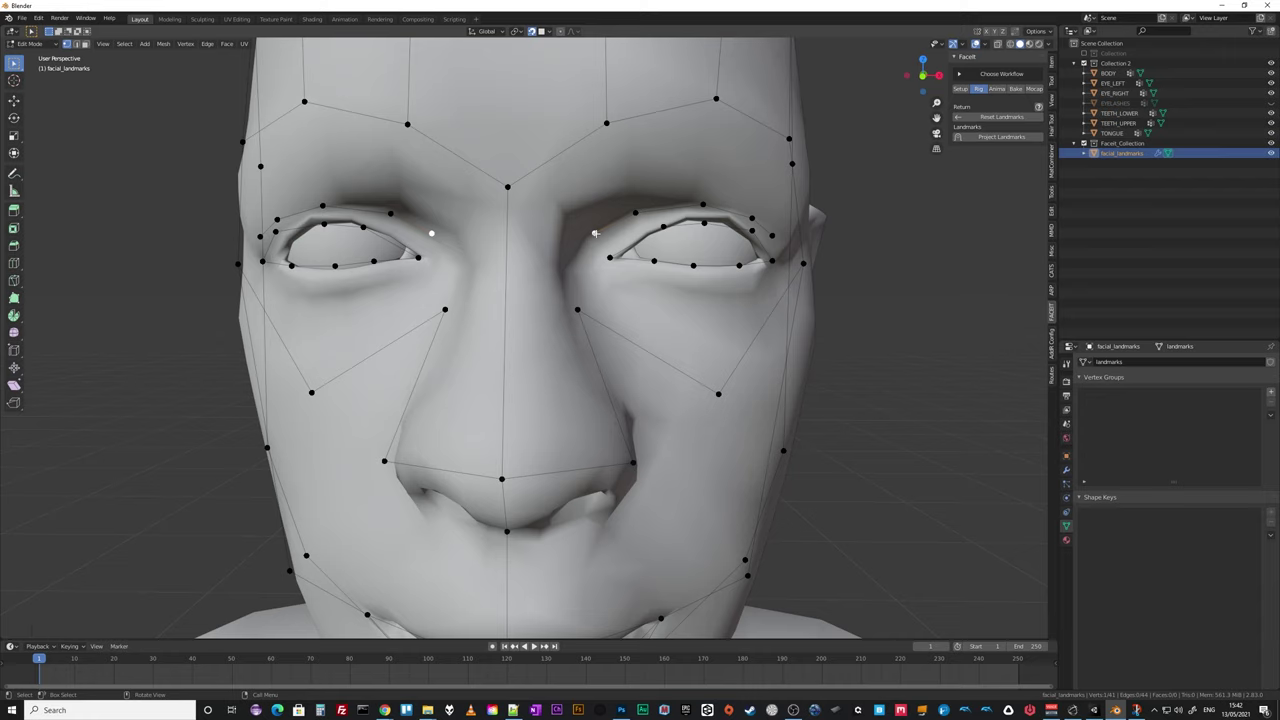
{"action": "key", "text": "g"}
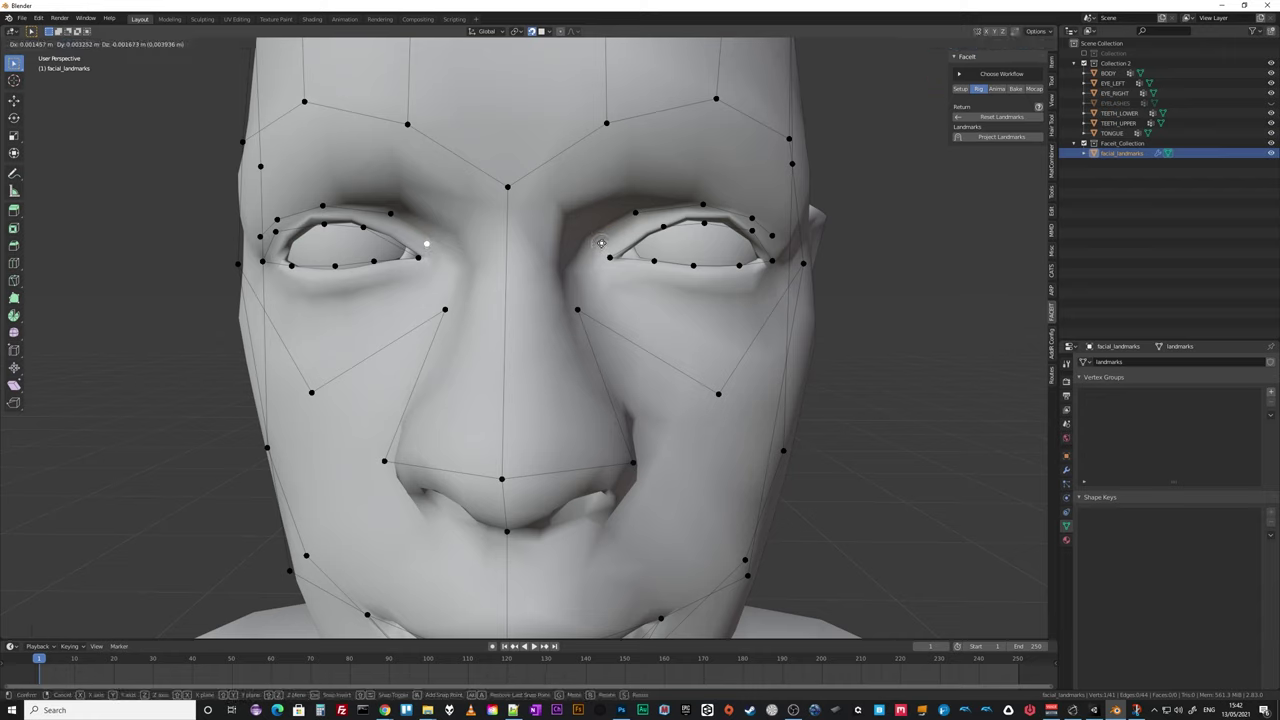
{"action": "left_click", "coordinate": [601, 242]}
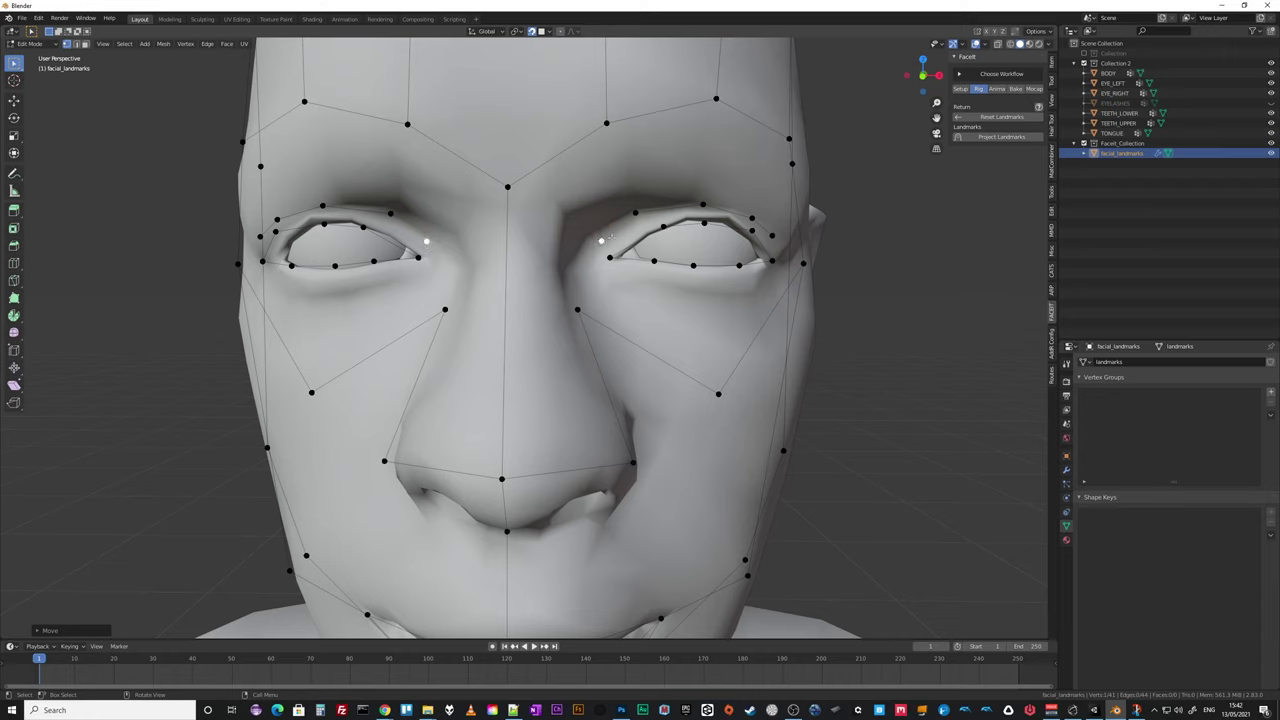
Nudge the remaining upper eyelid-crease landmarks along the fold, checking their fit from several angles.
{"action": "left_click", "coordinate": [636, 213]}
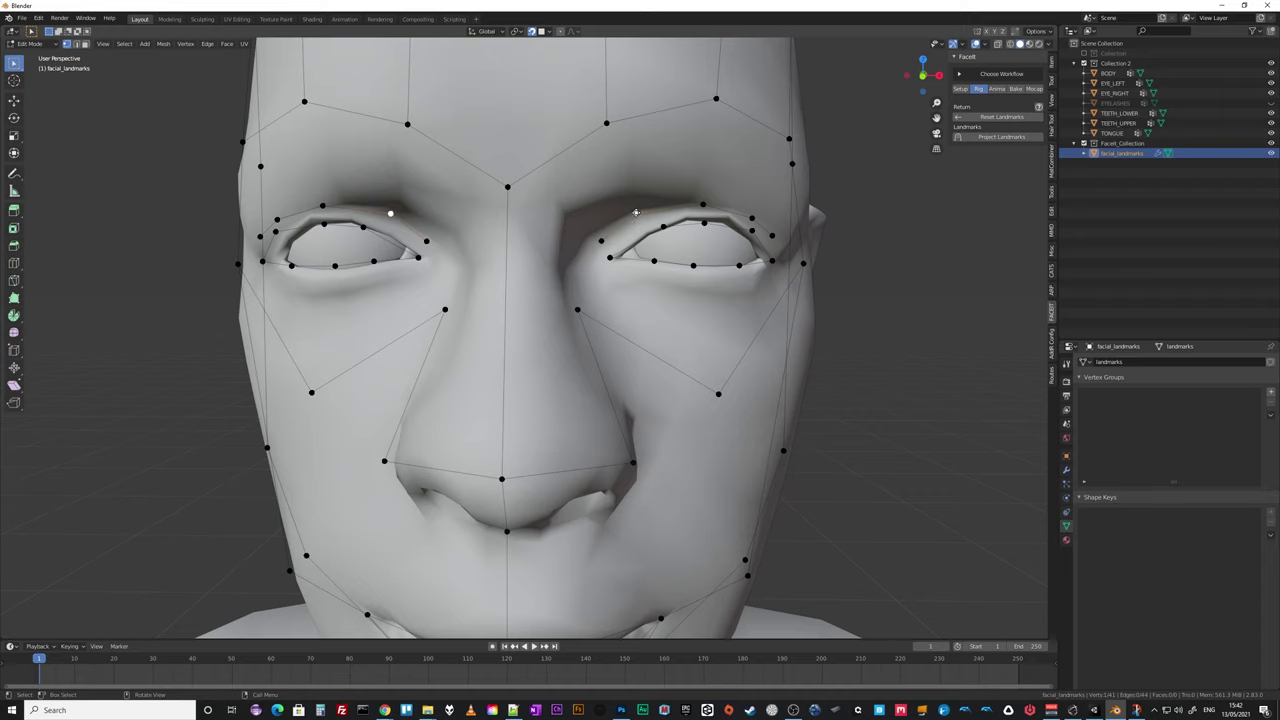
{"action": "key", "text": "g"}
{"action": "left_click", "coordinate": [638, 217]}
{"action": "middle_click_drag", "start_coordinate": [735, 283], "coordinate": [636, 215]}
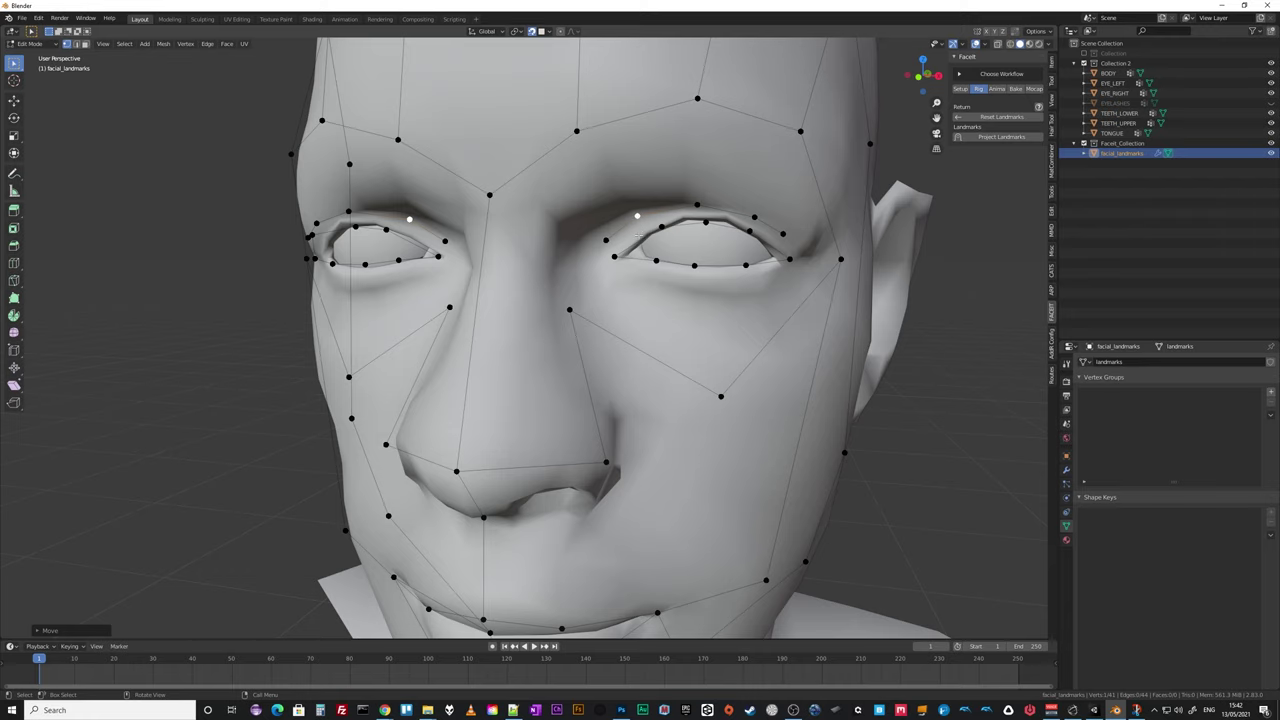
{"action": "middle_click_drag", "start_coordinate": [636, 215], "coordinate": [737, 214]}
{"action": "key", "text": "ctrl+z"}
{"action": "key", "text": "ctrl+shift+z"}
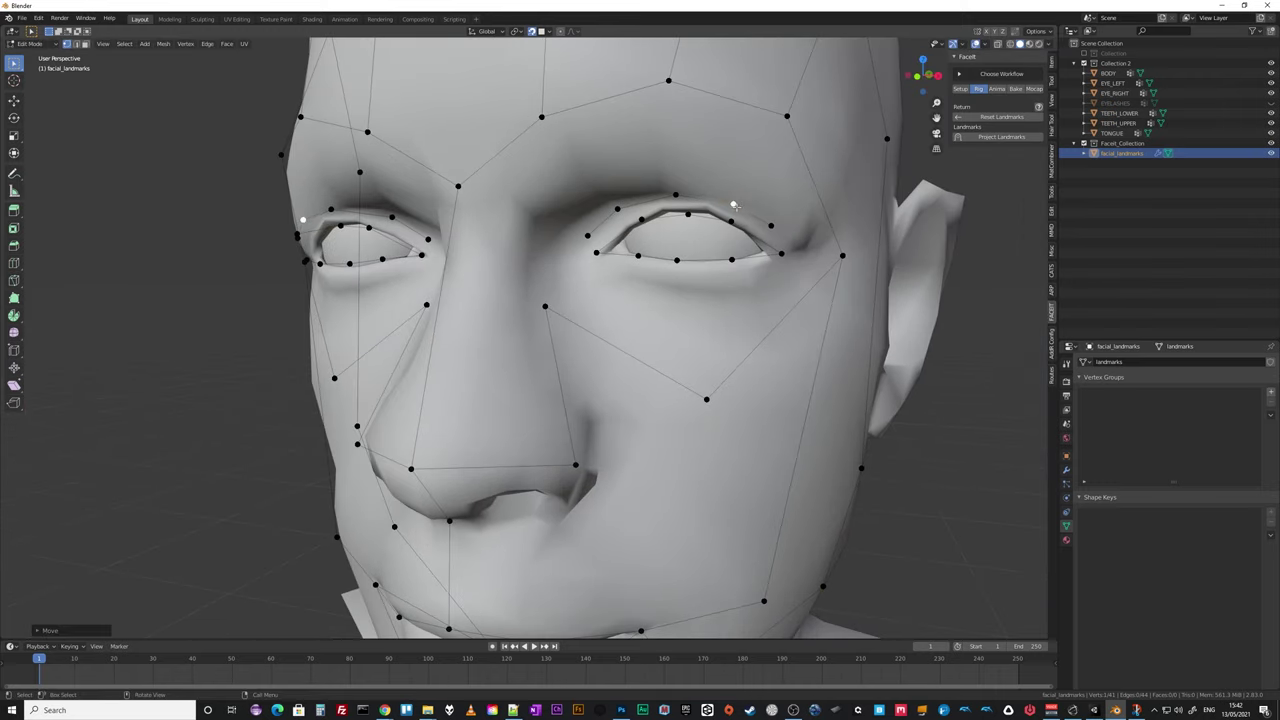
{"action": "key", "text": "ctrl+shift+z"}
{"action": "middle_click_drag", "start_coordinate": [715, 365], "coordinate": [742, 369]}
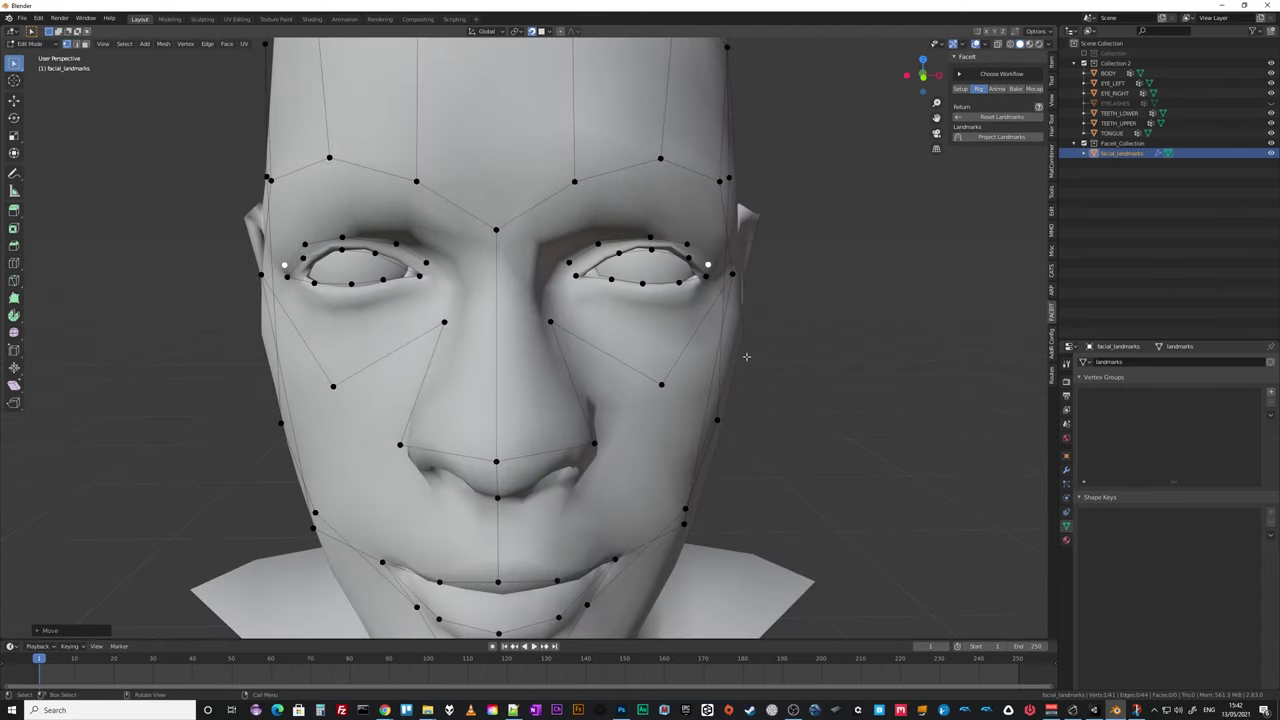
Set the viewport's clip start to 0.01 m so the close-up head is not cut away.
{"action": "scroll", "coordinate": [773, 345], "scroll_direction": "up", "scroll_amount": 5}
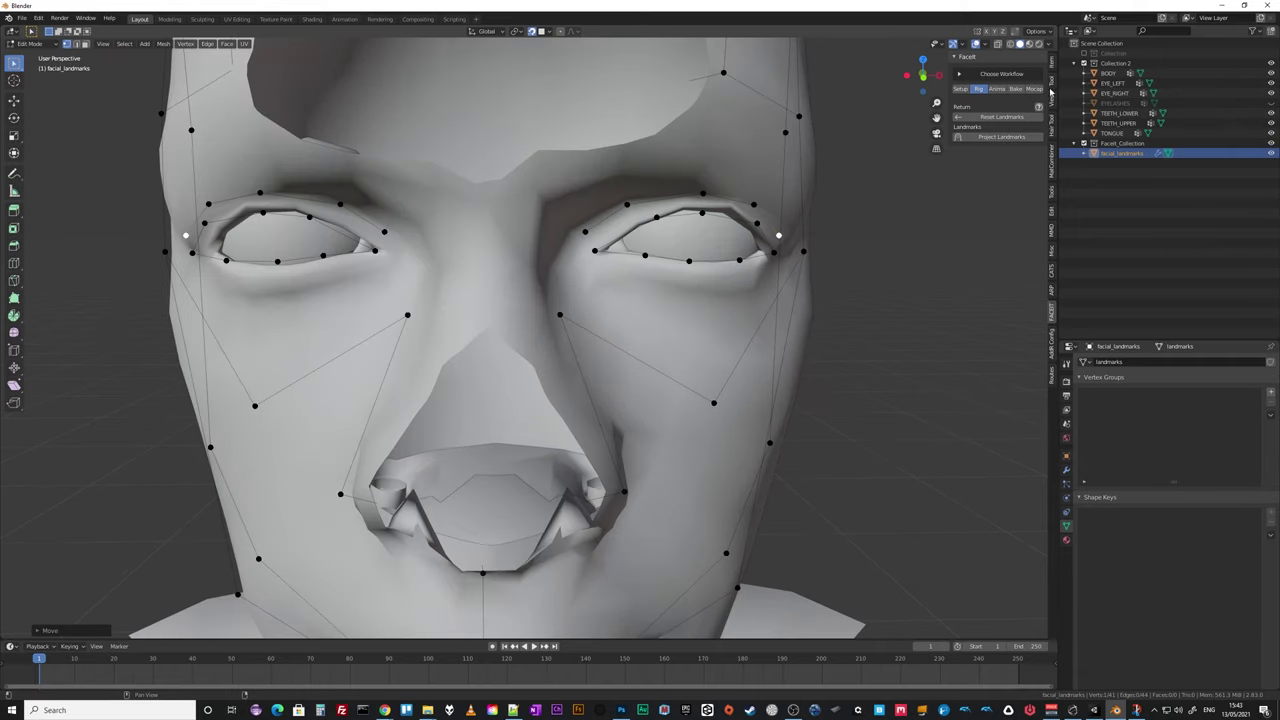
{"action": "left_click", "coordinate": [1051, 101]}
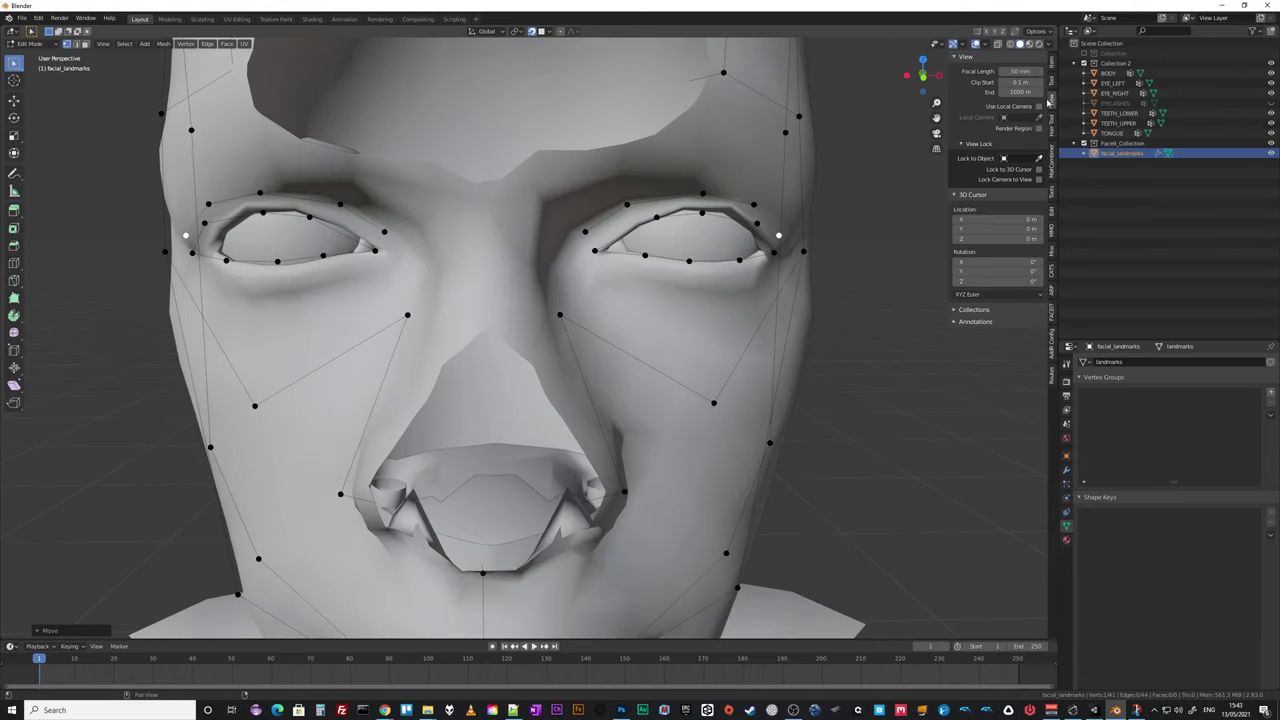
{"action": "left_click", "coordinate": [1010, 82]}
{"action": "key", "text": "ctrl+a"}
{"action": "type", "text": "0"}
{"action": "key", "text": "Return"}
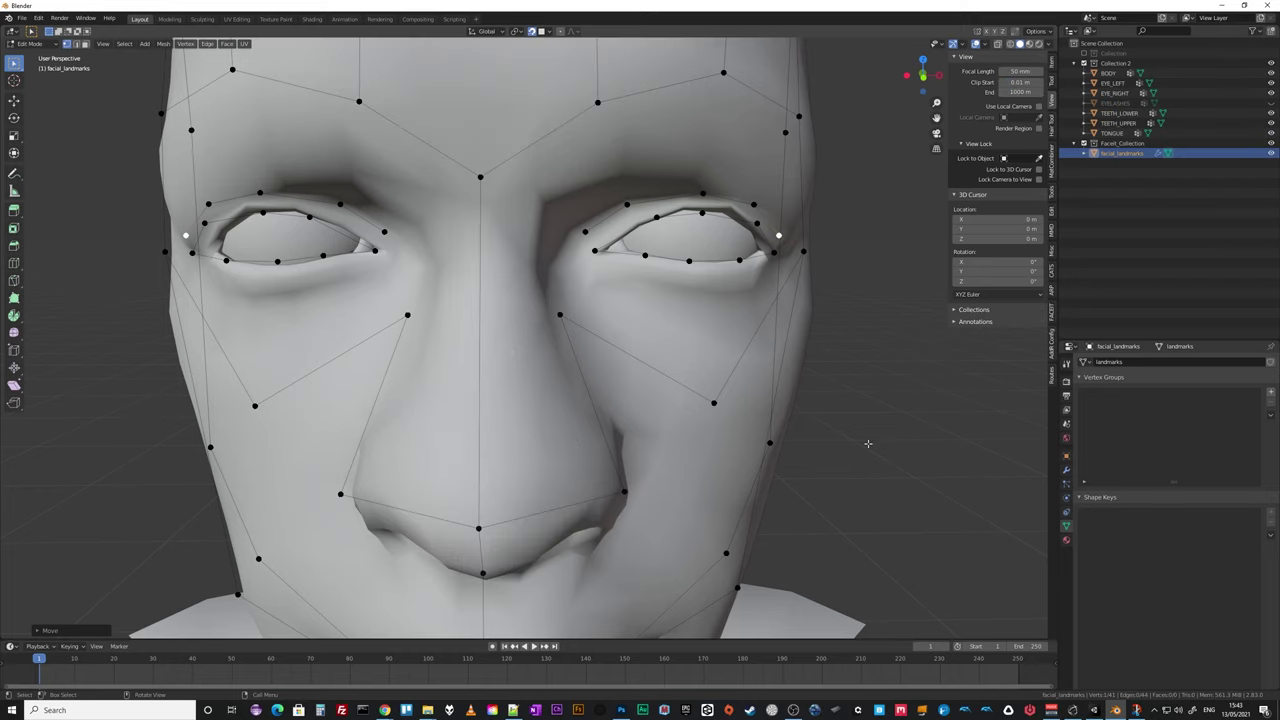
Lower the central forehead landmark and the landmark beside it on the upper forehead.
{"action": "middle_click_drag", "start_coordinate": [829, 429], "coordinate": [729, 429]}
{"action": "scroll", "coordinate": [766, 426], "scroll_direction": "down", "scroll_amount": 3}
{"action": "left_click", "coordinate": [505, 95]}
{"action": "left_click_drag", "start_coordinate": [505, 95], "coordinate": [505, 135]}
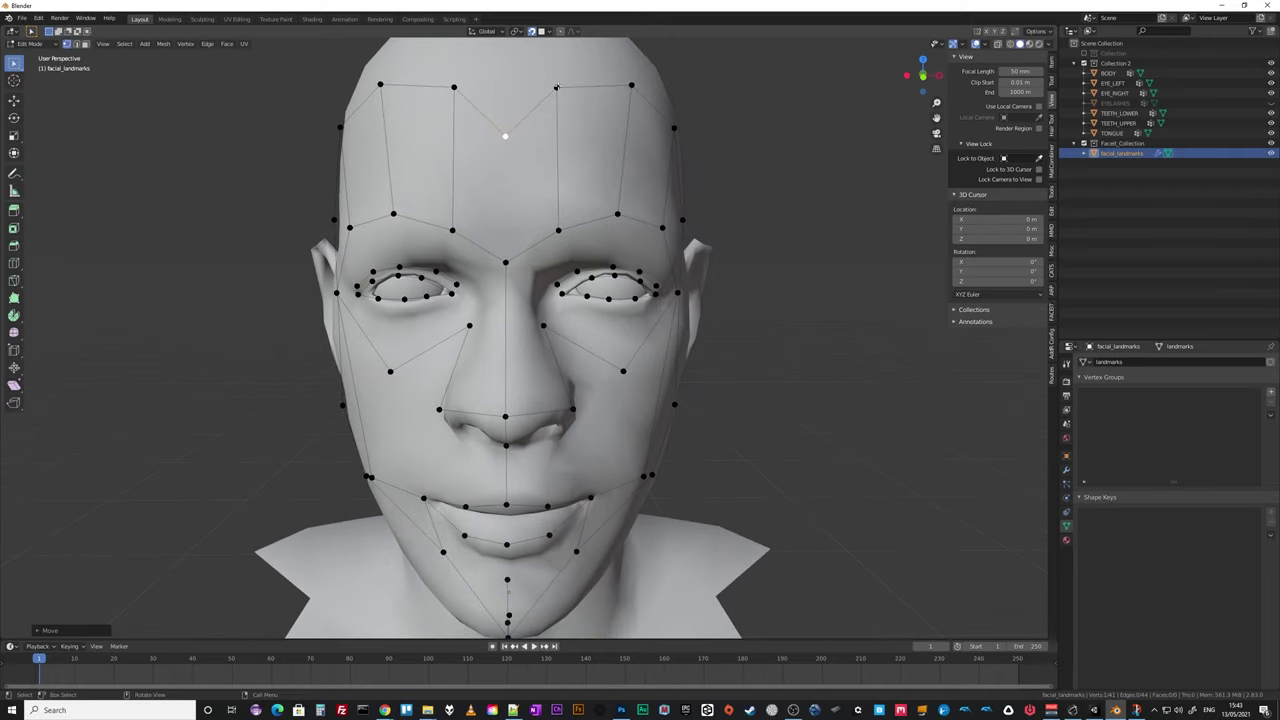
{"action": "left_click_drag", "start_coordinate": [557, 88], "coordinate": [565, 113]}
From an angled view, lower the two outer upper-forehead landmarks toward the temple.
{"action": "middle_click_drag", "start_coordinate": [565, 113], "coordinate": [657, 196]}
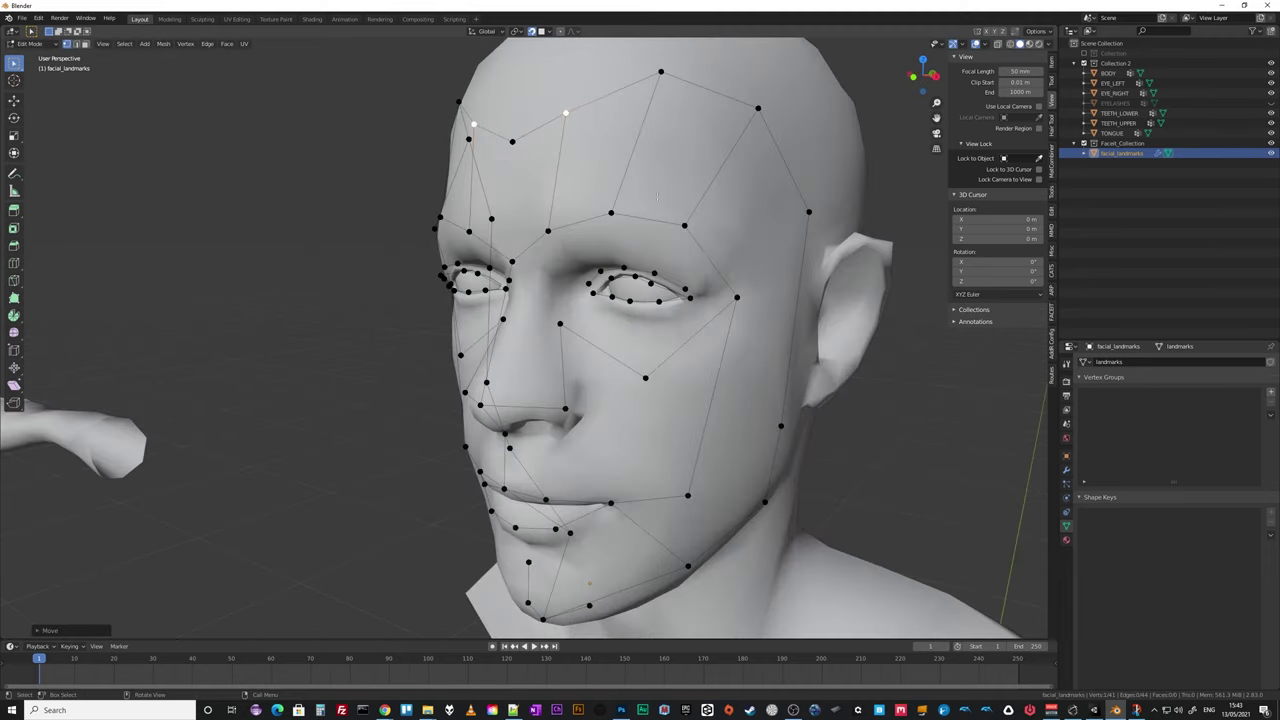
{"action": "left_click_drag", "start_coordinate": [660, 72], "coordinate": [662, 93]}
{"action": "left_click", "coordinate": [758, 107]}
{"action": "left_click_drag", "start_coordinate": [758, 107], "coordinate": [766, 130]}
{"action": "middle_click_drag", "start_coordinate": [766, 130], "coordinate": [855, 136]}
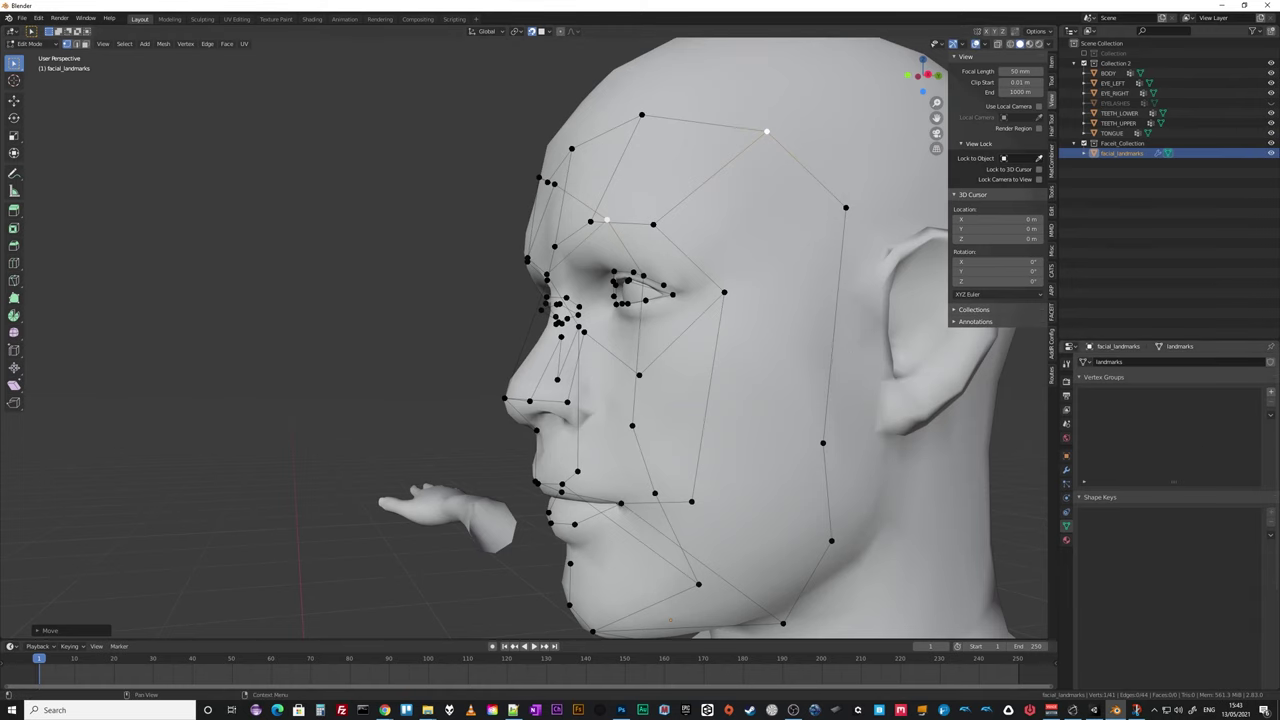
Switch to the Faceit documentation in the browser to compare the jawline landmark placement, and return to Blender.
{"action": "key", "text": "alt+Tab"}
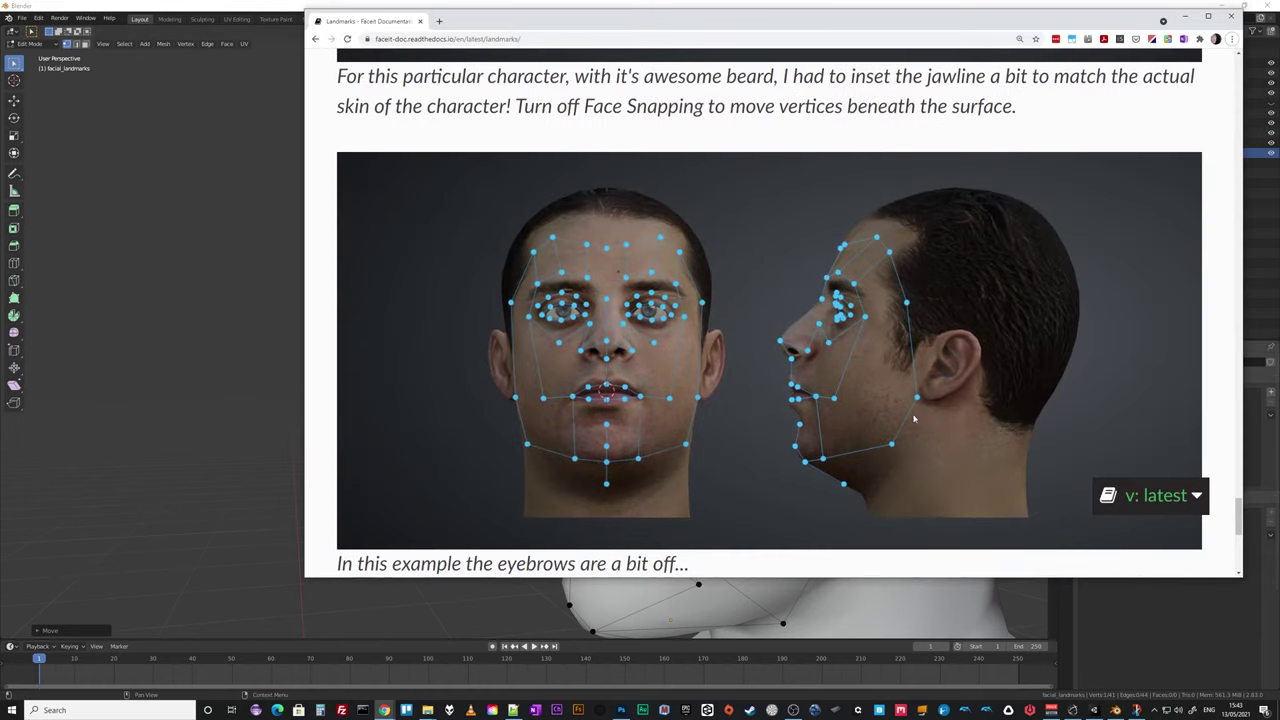
{"action": "left_click_drag", "start_coordinate": [915, 21], "coordinate": [933, 24]}
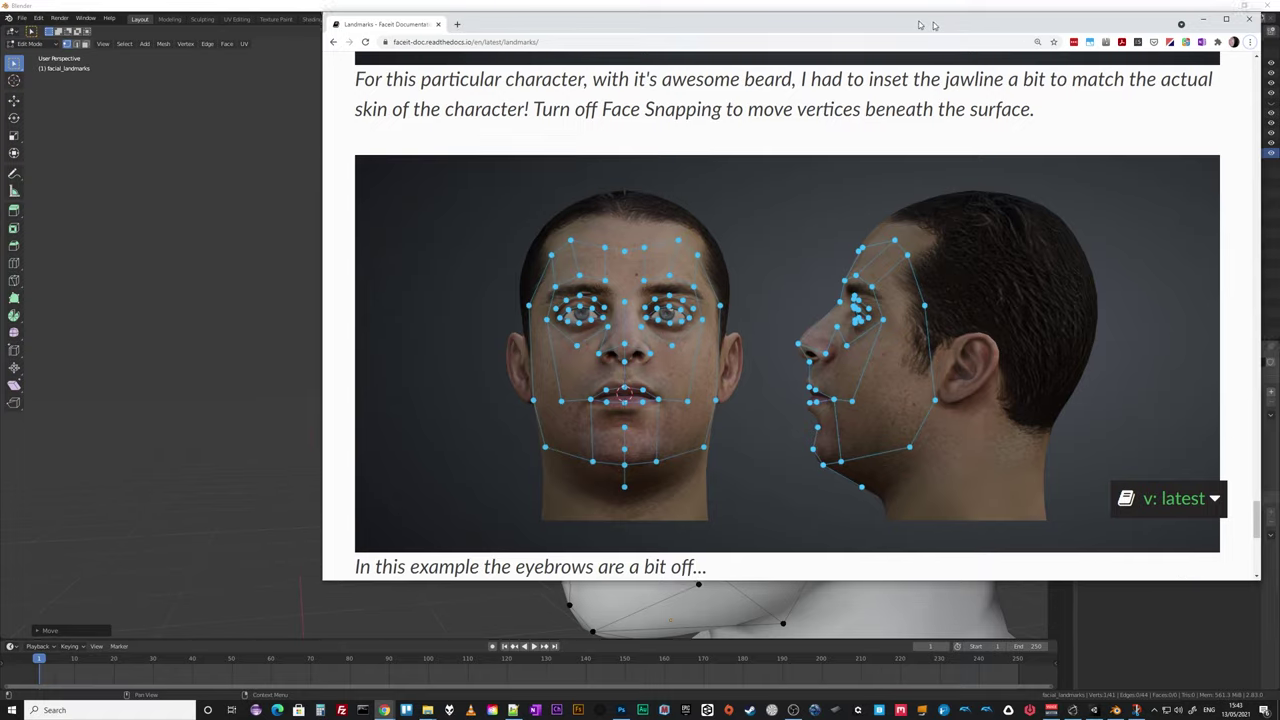
{"action": "key", "text": "alt+Tab"}
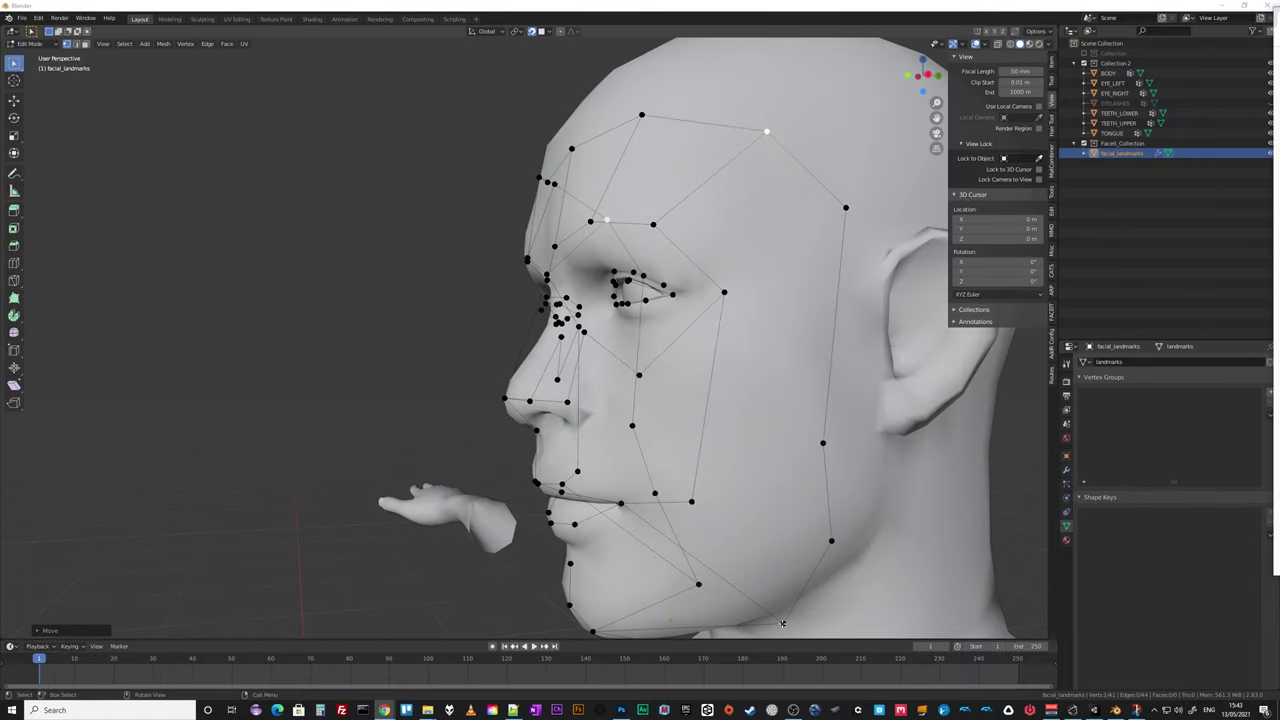
Raise the lower jaw landmark onto the jaw edge and move the jaw-angle landmark back to the jaw corner.
{"action": "left_click", "coordinate": [698, 583]}
{"action": "key", "text": "g"}
{"action": "left_click", "coordinate": [786, 600]}
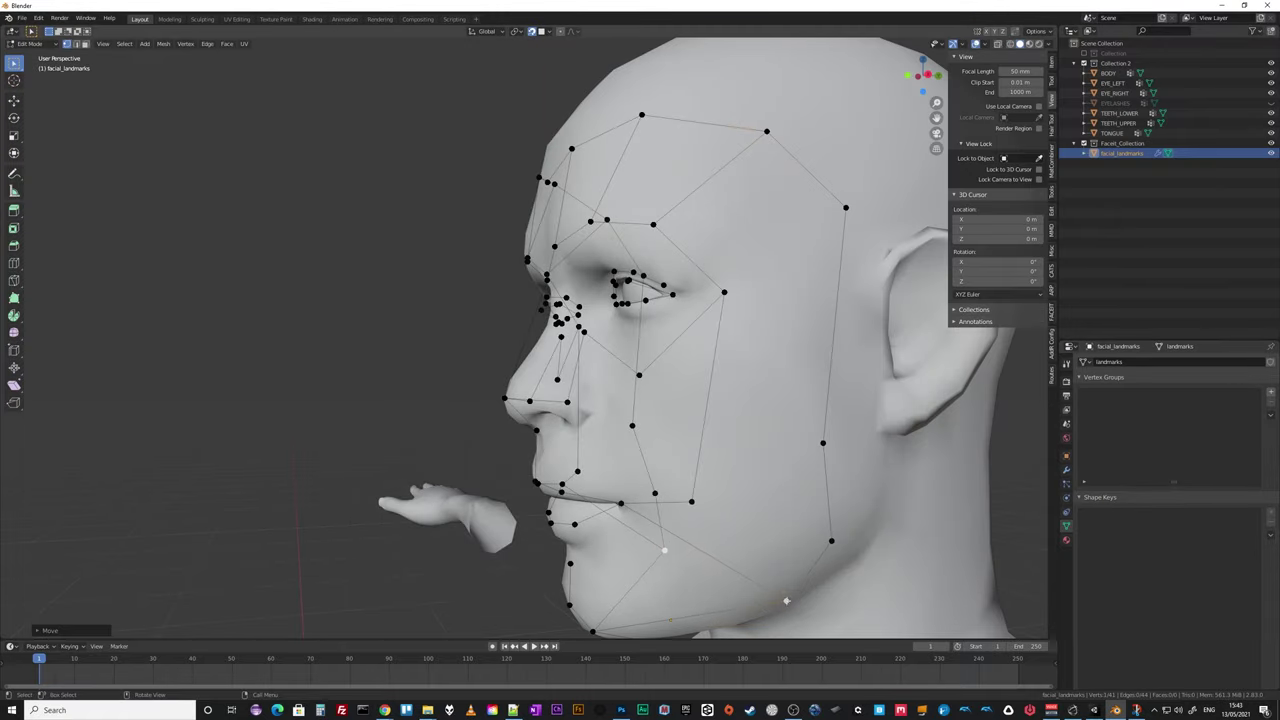
{"action": "left_click", "coordinate": [831, 541]}
{"action": "key", "text": "g"}
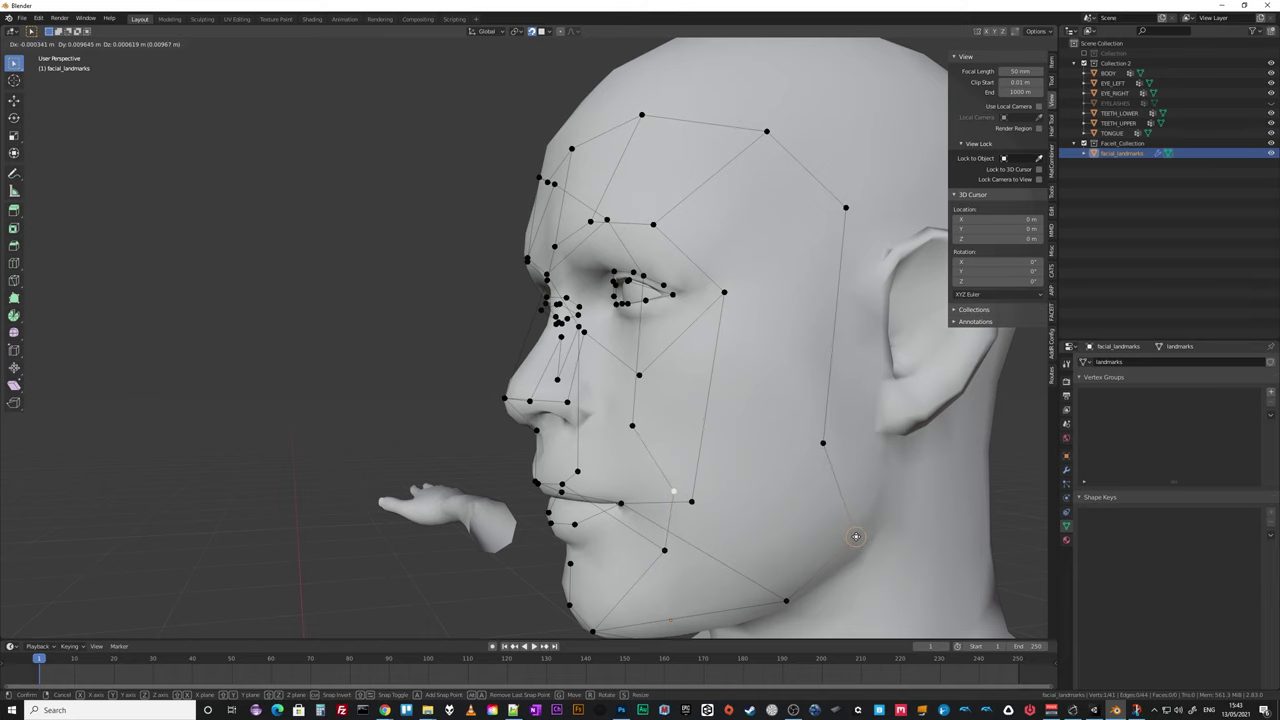
{"action": "left_click", "coordinate": [855, 537]}
Bring the lower jaw landmark forward beside the chin and move the landmark in front of the earlobe backward.
{"action": "left_click_drag", "start_coordinate": [787, 601], "coordinate": [663, 623]}
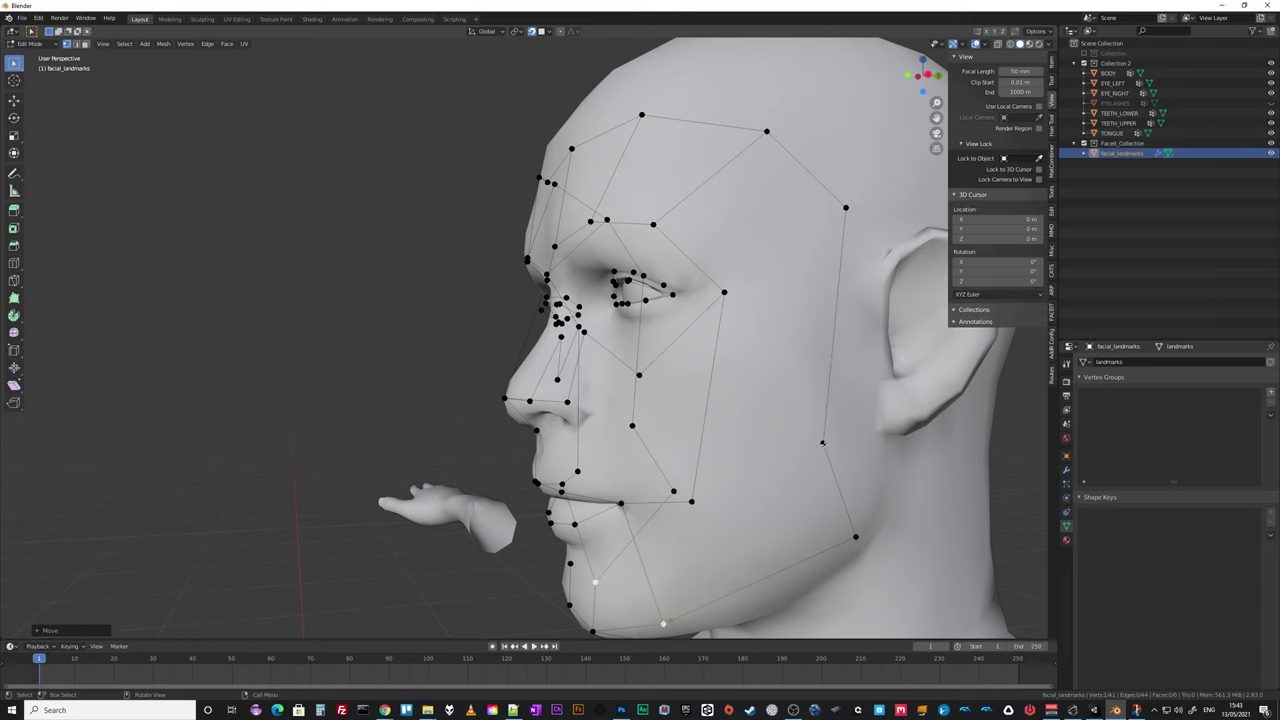
{"action": "left_click_drag", "start_coordinate": [822, 442], "coordinate": [869, 431]}
{"action": "middle_click_drag", "start_coordinate": [832, 207], "coordinate": [695, 508]}
Place the under-chin landmark on the underside of the jaw and nudge the landmark beside the chin along the jawline.
{"action": "middle_click_drag", "start_coordinate": [770, 546], "coordinate": [629, 545]}
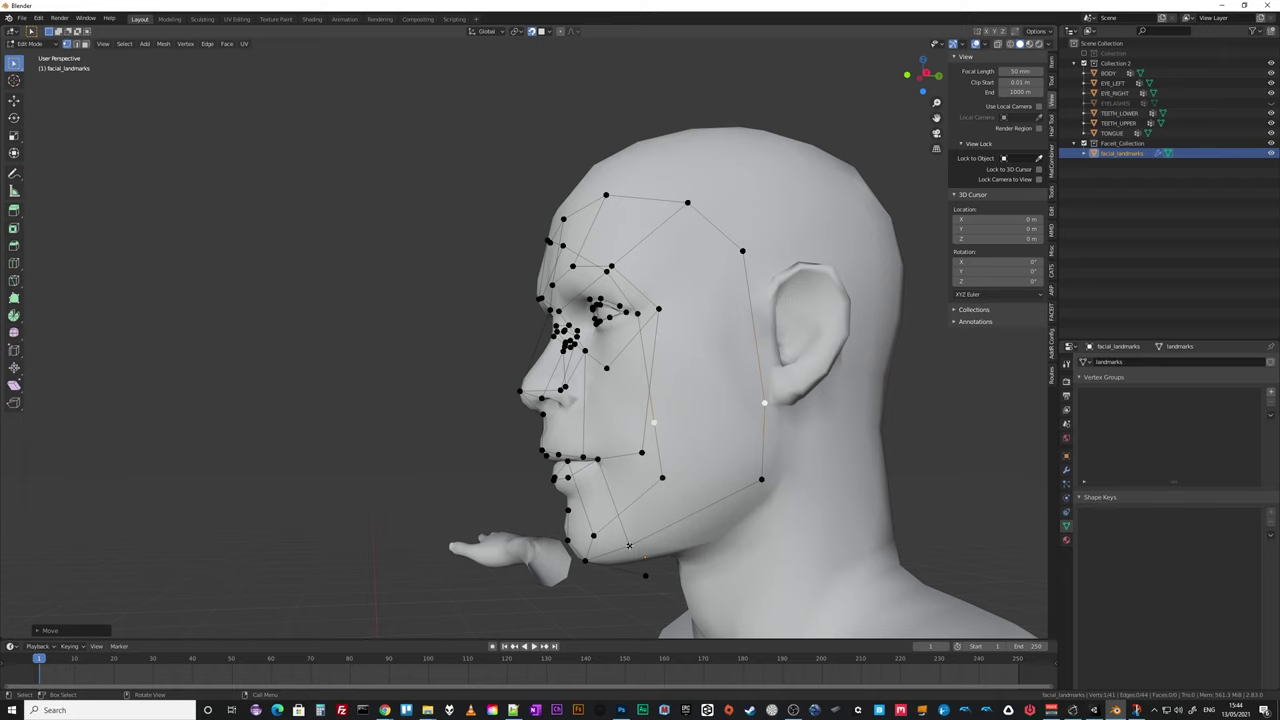
{"action": "key", "text": "g"}
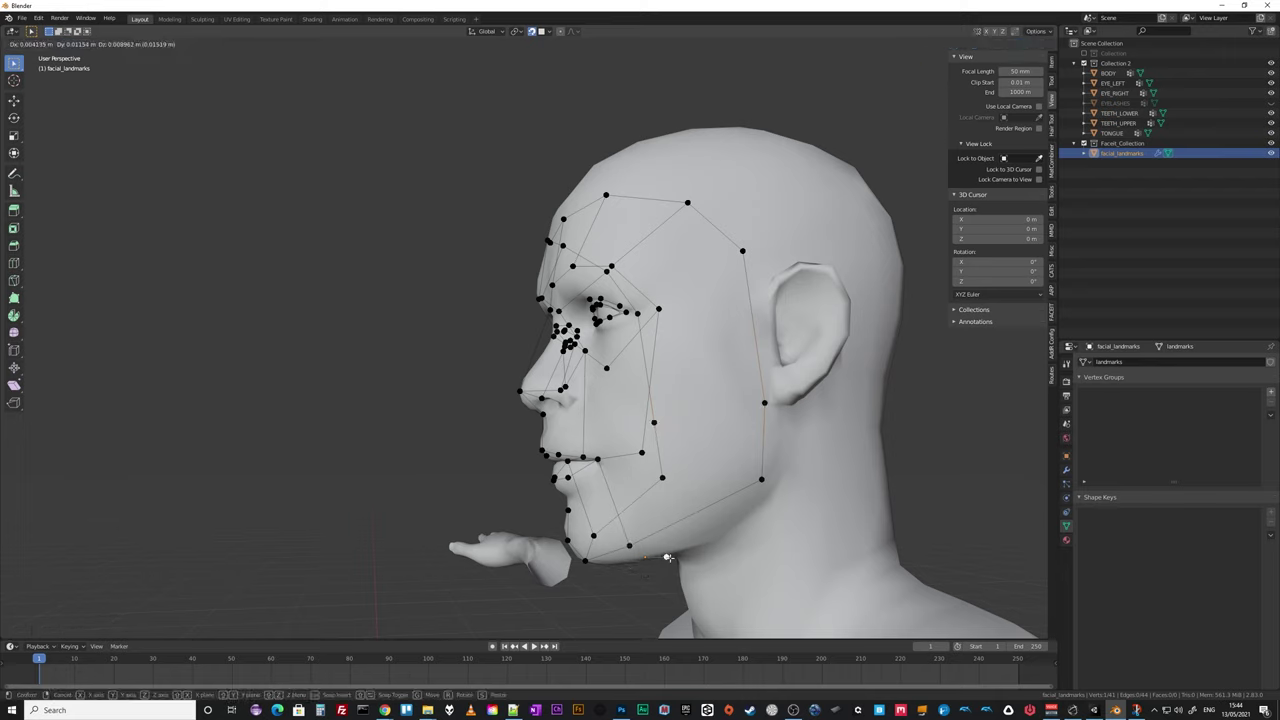
{"action": "left_click", "coordinate": [666, 558]}
{"action": "left_click", "coordinate": [629, 545]}
{"action": "key", "text": "g"}
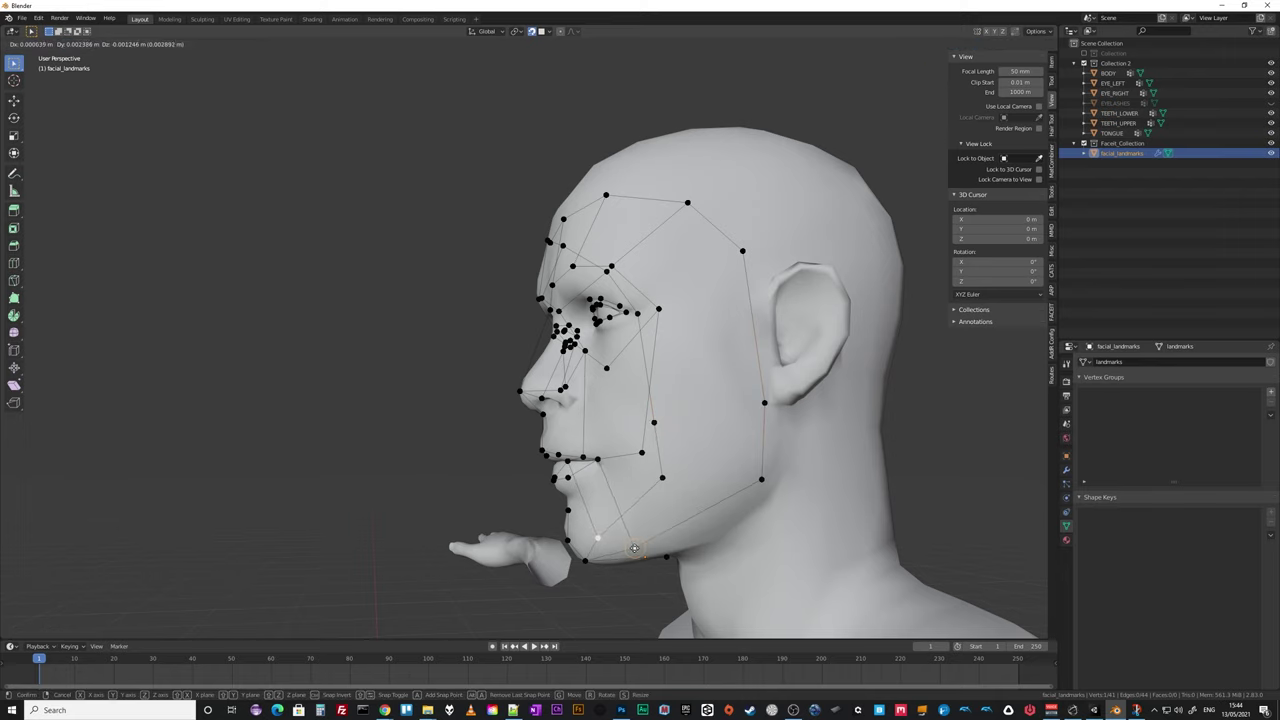
{"action": "left_click", "coordinate": [630, 548]}
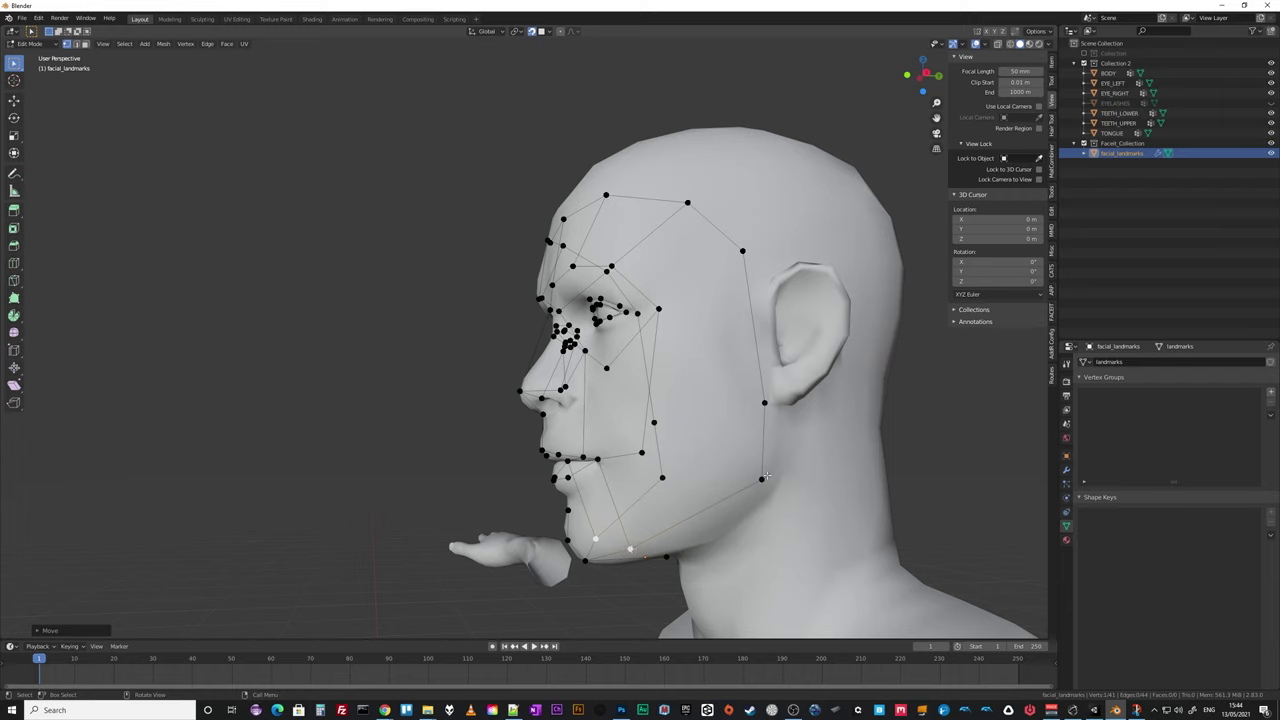
{"action": "middle_click_drag", "start_coordinate": [757, 505], "coordinate": [699, 551]}
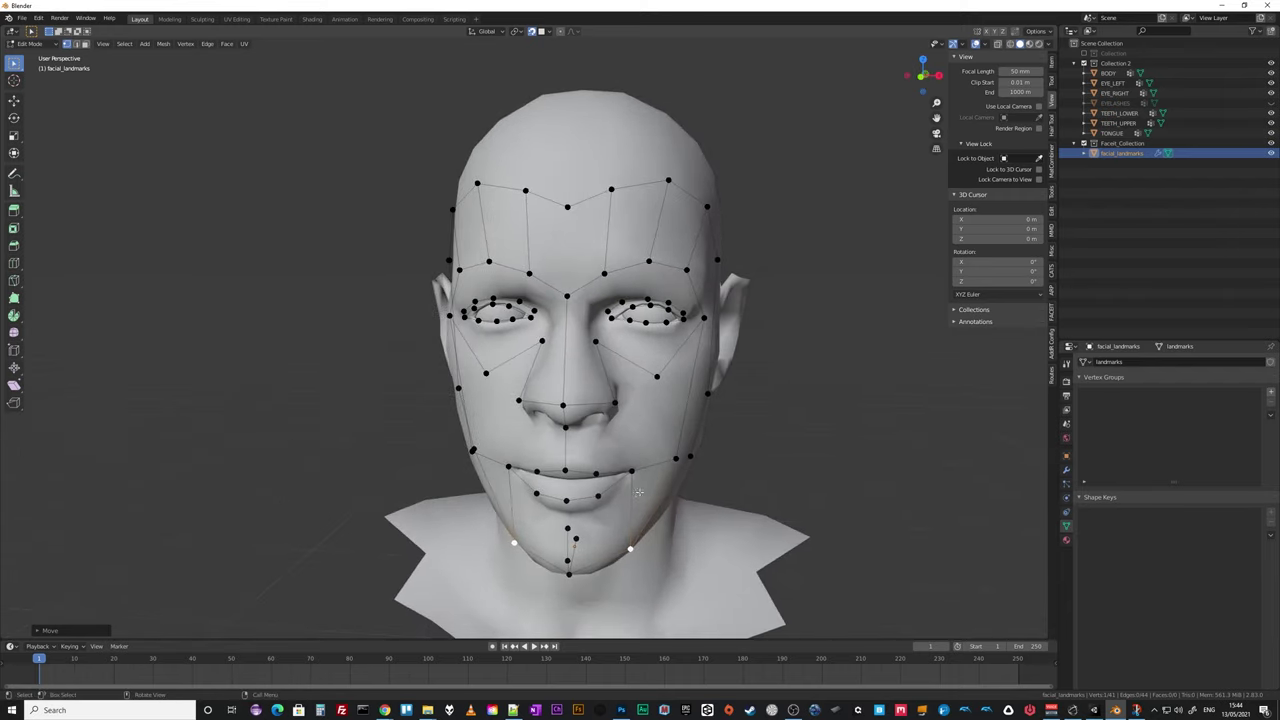
Select the landmarks along the upper and lower lips and shift them together along the Y axis to fit the mouth.
{"action": "middle_click_drag", "start_coordinate": [638, 491], "coordinate": [602, 465]}
{"action": "left_click", "coordinate": [606, 464], "text": "alt"}
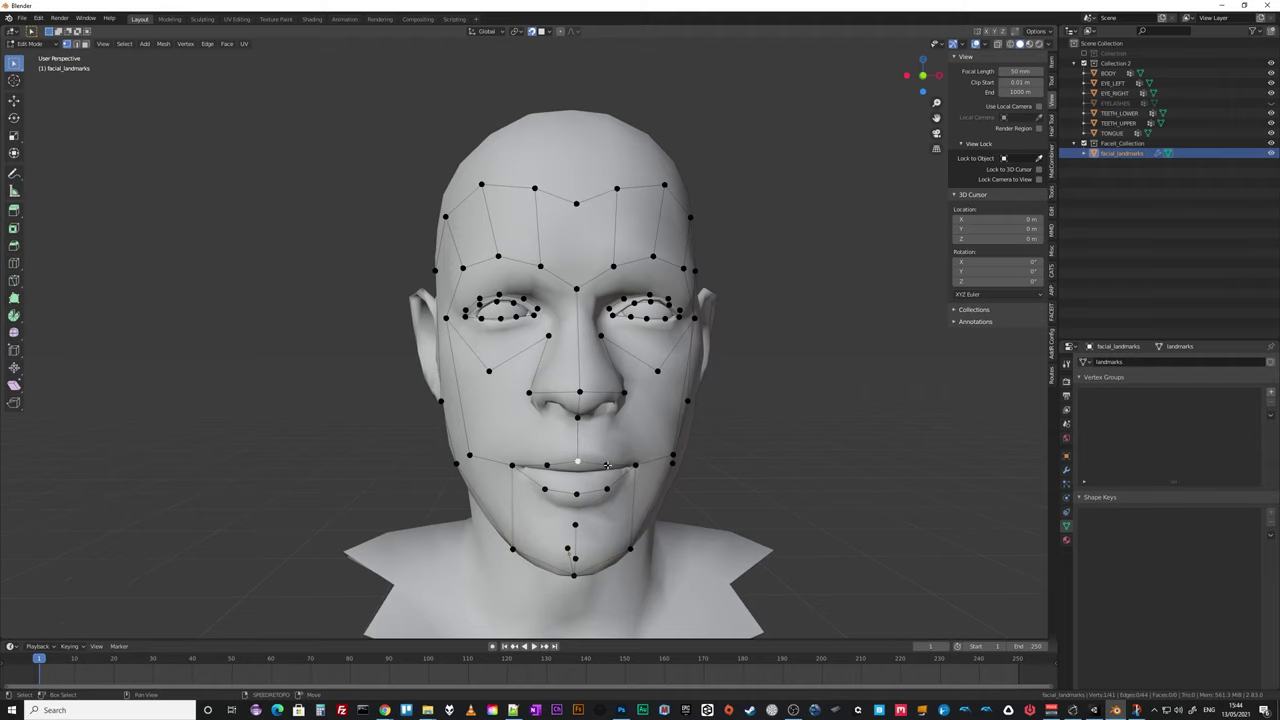
{"action": "left_click", "coordinate": [608, 487], "text": "shift"}
{"action": "left_click", "coordinate": [577, 493], "text": "shift"}
{"action": "middle_click_drag", "start_coordinate": [700, 512], "coordinate": [606, 503]}
{"action": "key", "text": "g"}
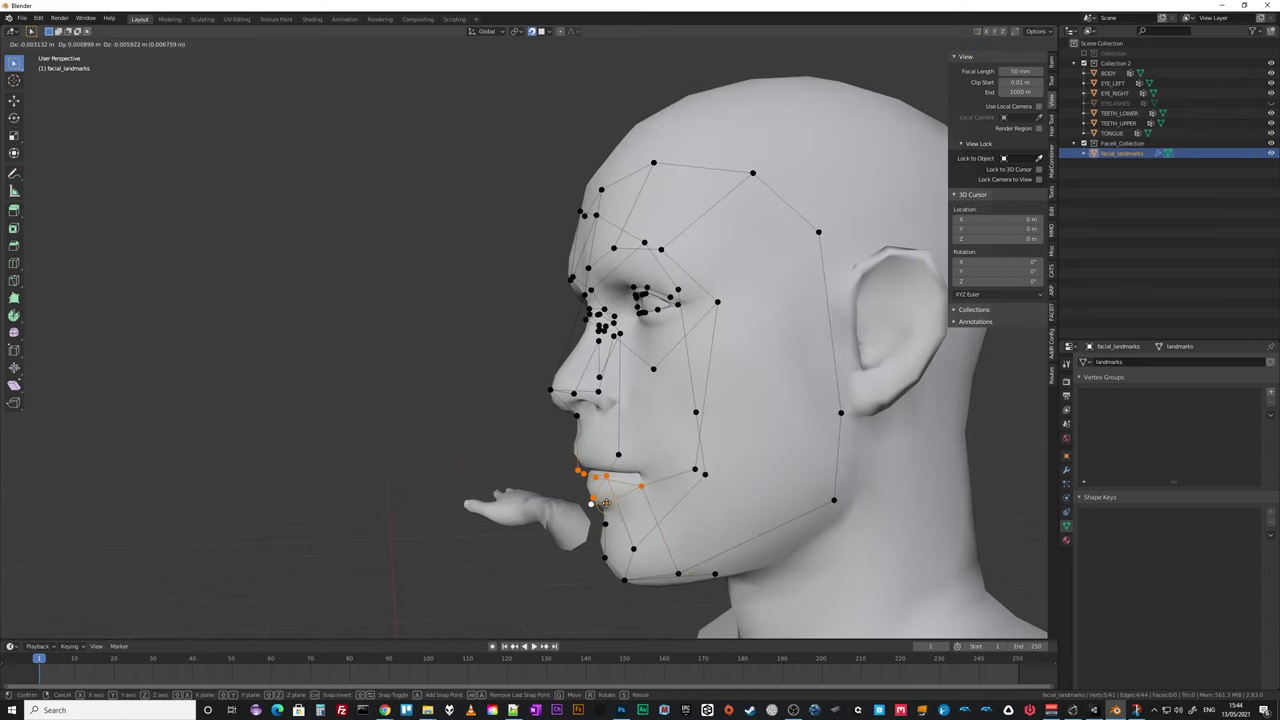
{"action": "key", "text": "y"}
{"action": "left_click", "coordinate": [610, 502]}
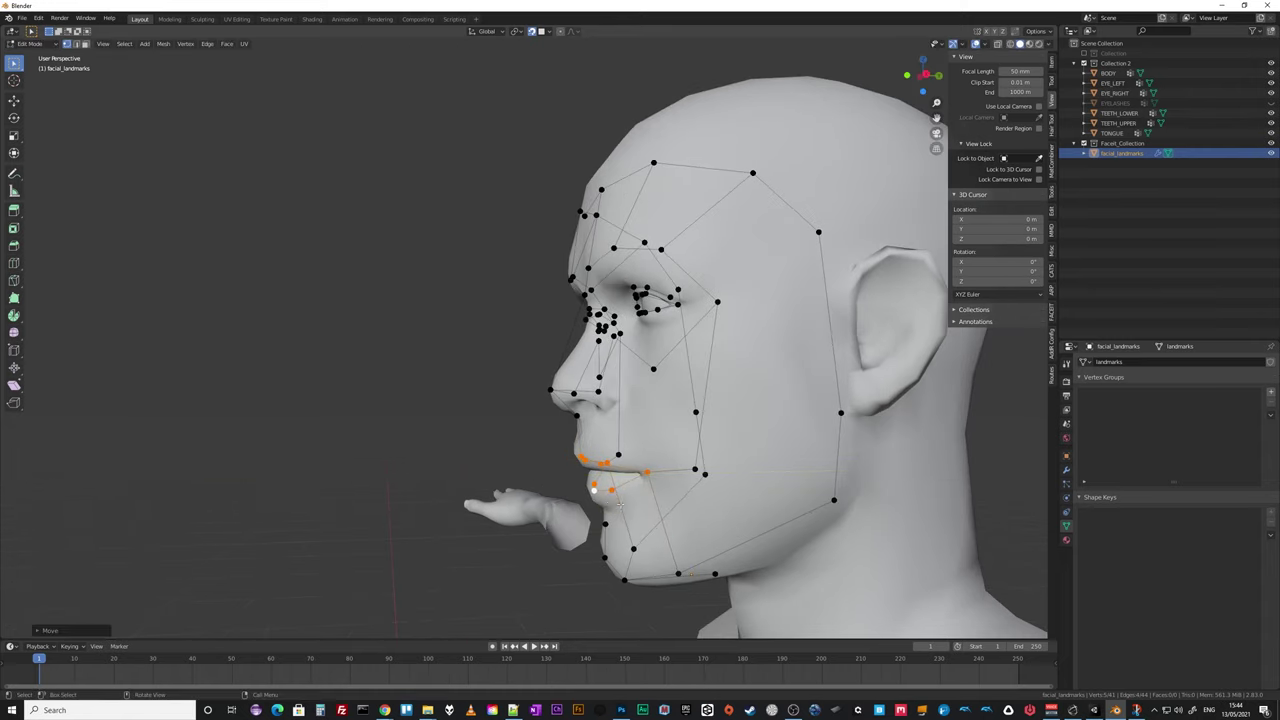
{"action": "middle_click_drag", "start_coordinate": [610, 502], "coordinate": [567, 466]}
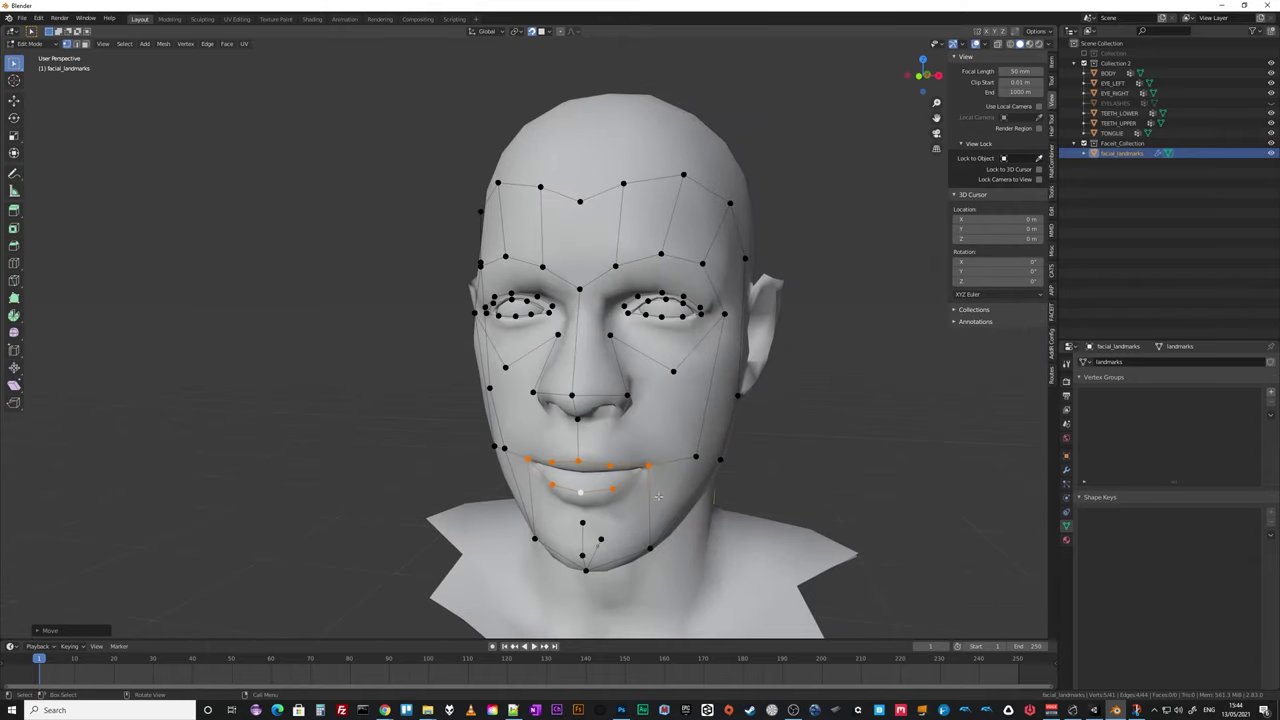
{"action": "left_click", "coordinate": [628, 312]}
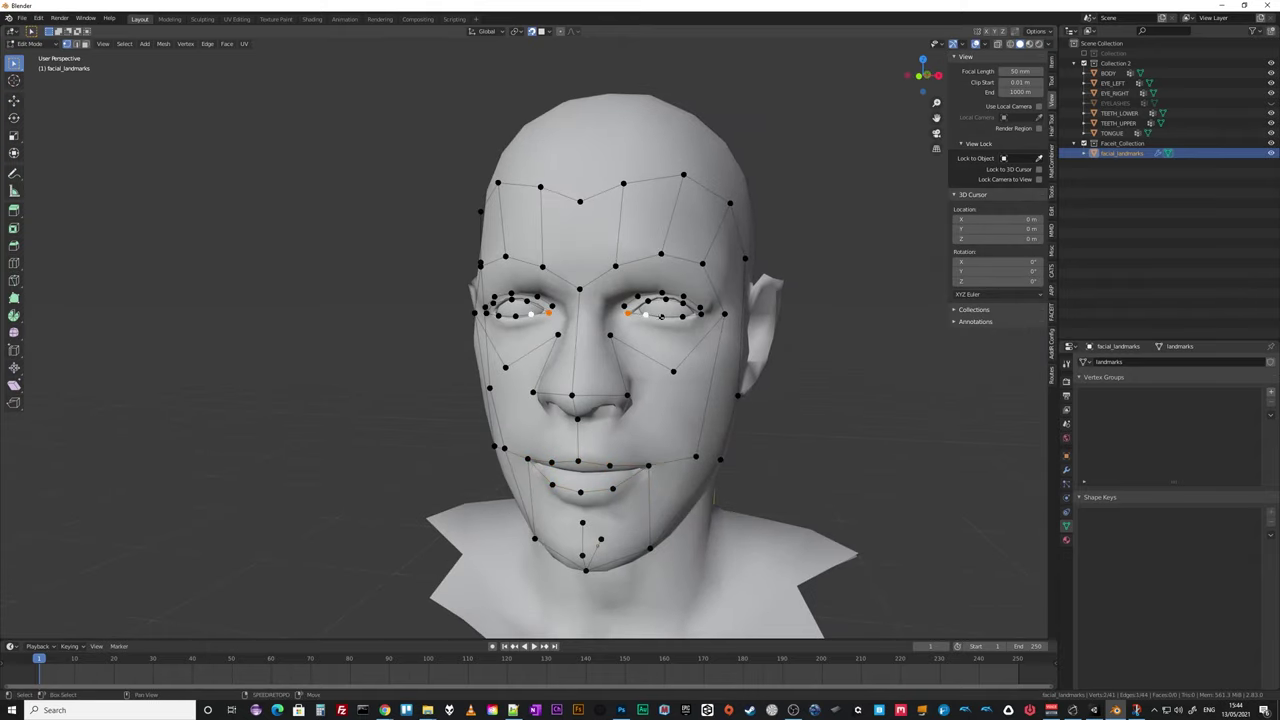
{"action": "left_click", "coordinate": [660, 314], "text": "shift"}
{"action": "left_click", "coordinate": [654, 300], "text": "shift"}
{"action": "left_click", "coordinate": [665, 298], "text": "shift"}
{"action": "left_click", "coordinate": [683, 302], "text": "shift"}
{"action": "left_click", "coordinate": [700, 313], "text": "shift"}
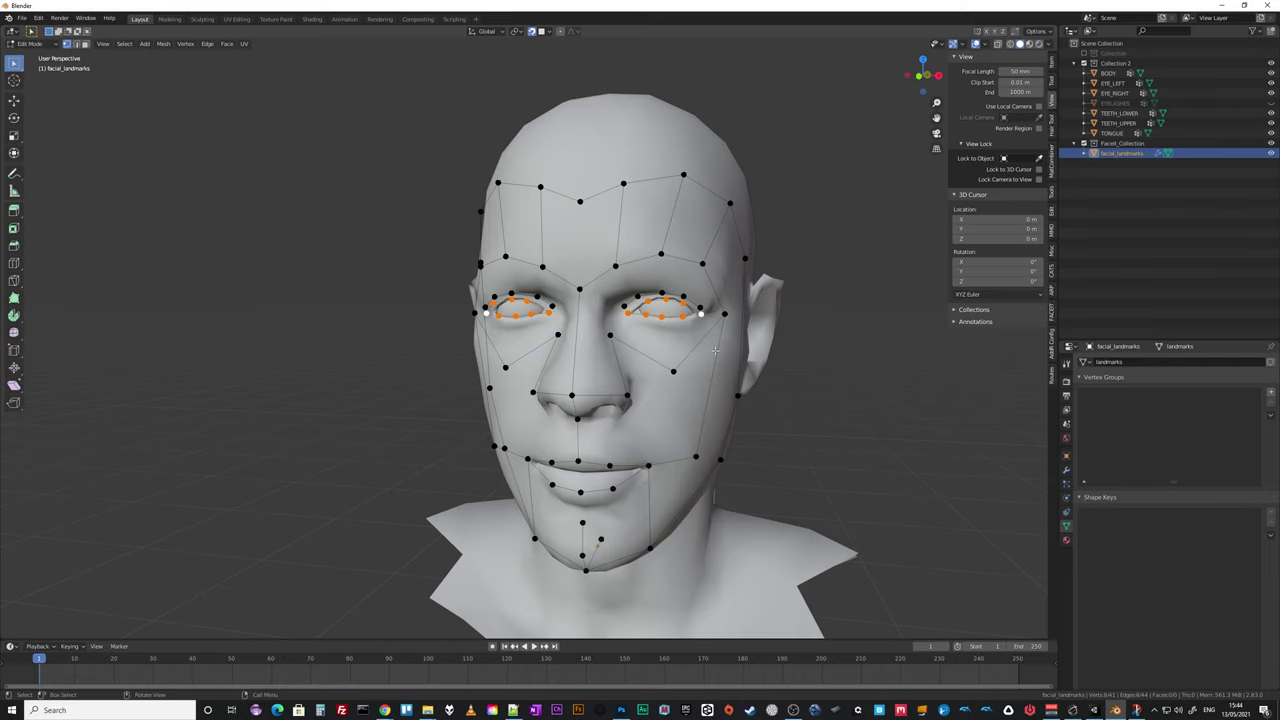
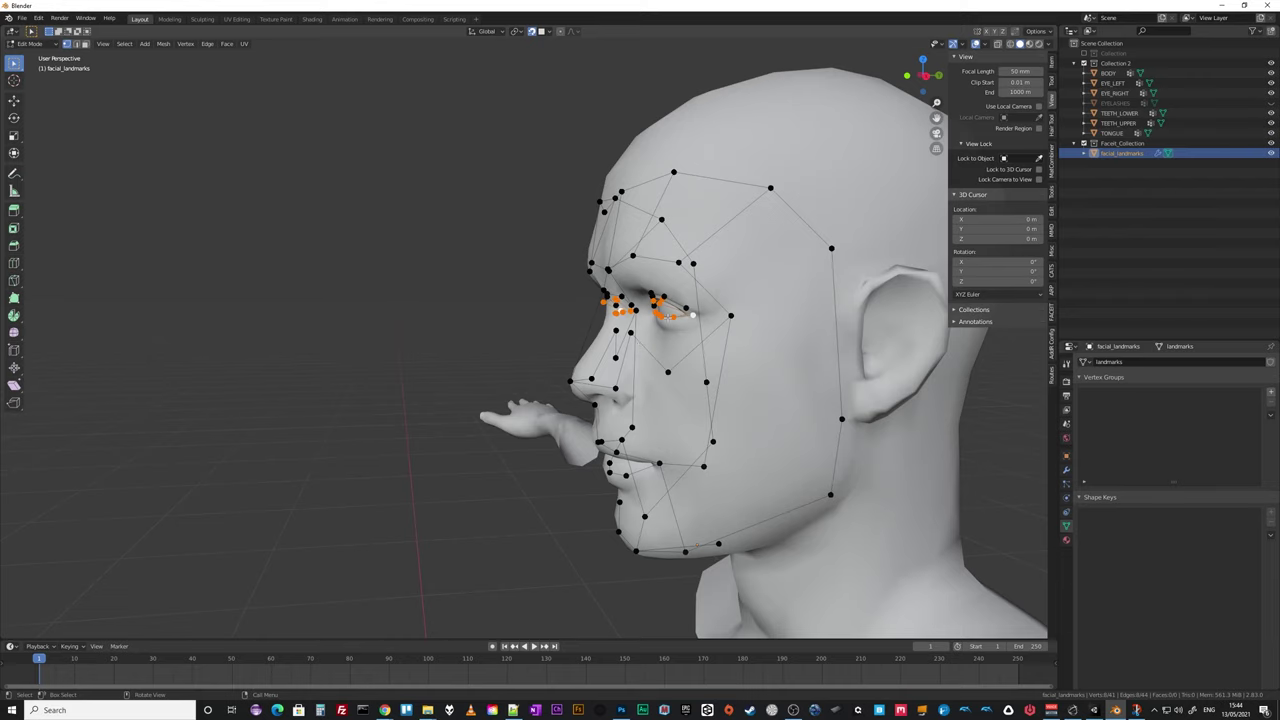
{"action": "scroll", "coordinate": [694, 308], "scroll_direction": "up", "scroll_amount": 4}
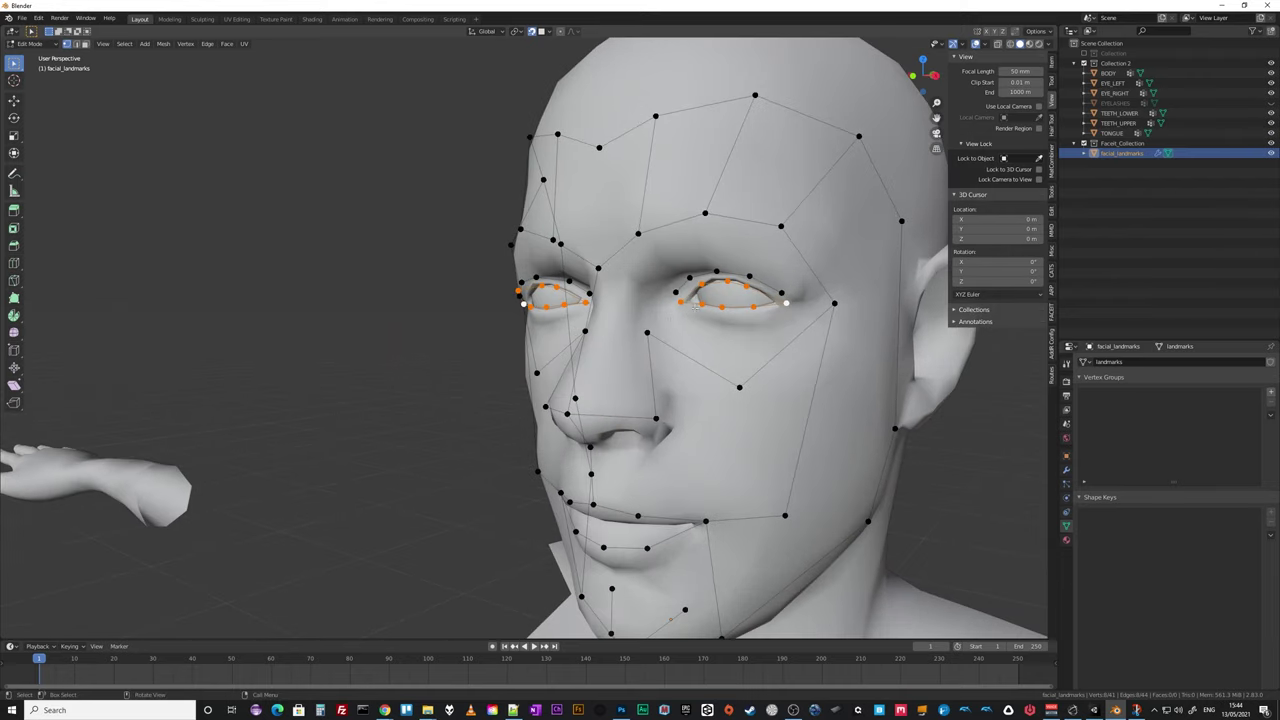
{"action": "key", "text": "shift"}
{"action": "middle_click_drag", "start_coordinate": [700, 340], "coordinate": [604, 338]}
{"action": "middle_click_drag", "start_coordinate": [740, 311], "coordinate": [725, 298]}
{"action": "key", "text": "alt+a"}
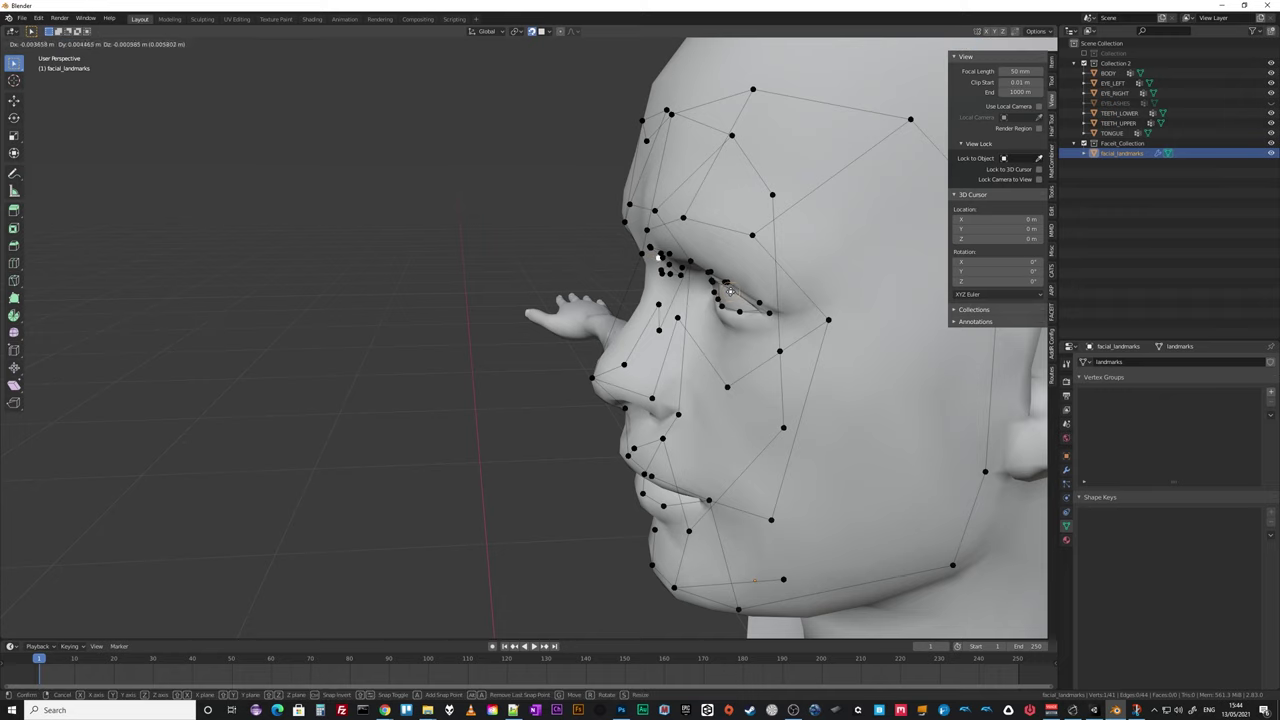
Reposition the outer upper-eyelid landmark so it sits on the eyelid rim from both the side and the front.
{"action": "middle_click_drag", "start_coordinate": [718, 292], "coordinate": [762, 306]}
{"action": "key", "text": "g"}
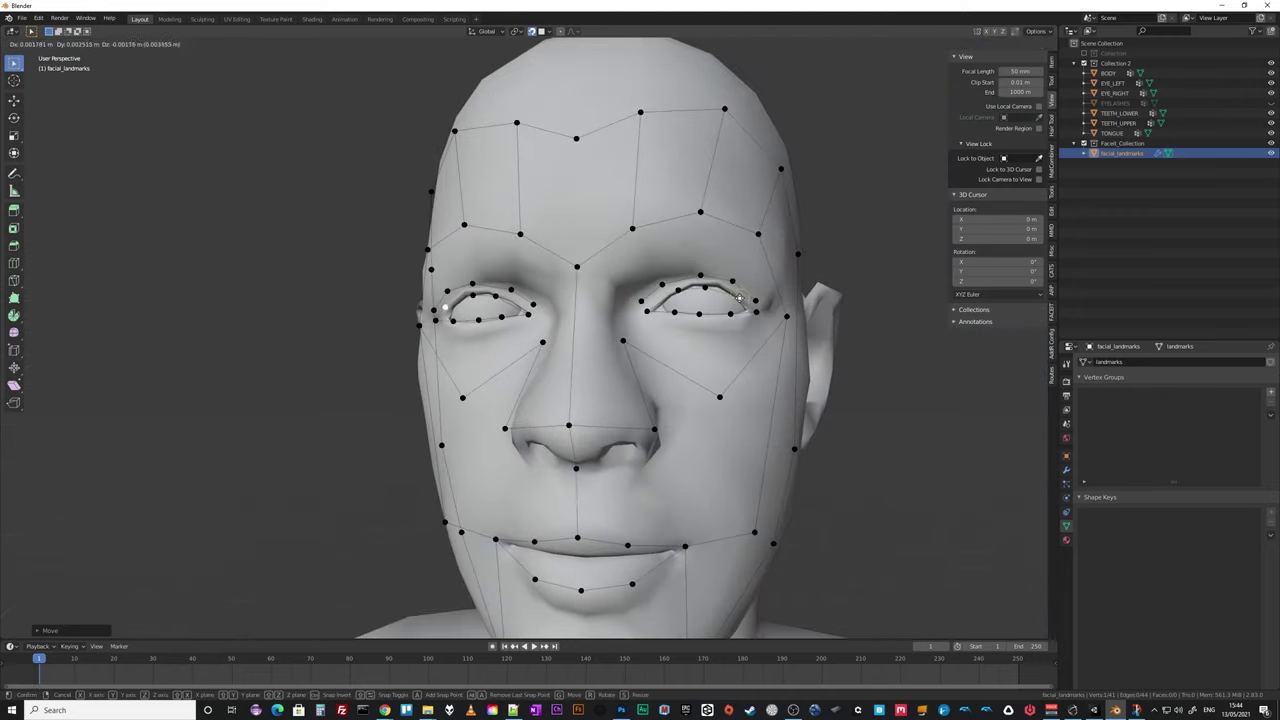
{"action": "left_click", "coordinate": [730, 292]}
{"action": "middle_click_drag", "start_coordinate": [730, 292], "coordinate": [702, 318]}
{"action": "key", "text": "g"}
{"action": "left_click", "coordinate": [735, 326]}
Select the inner ring of landmarks around the eye opening and shift them together along the Y axis.
{"action": "left_click", "coordinate": [702, 318], "text": "shift"}
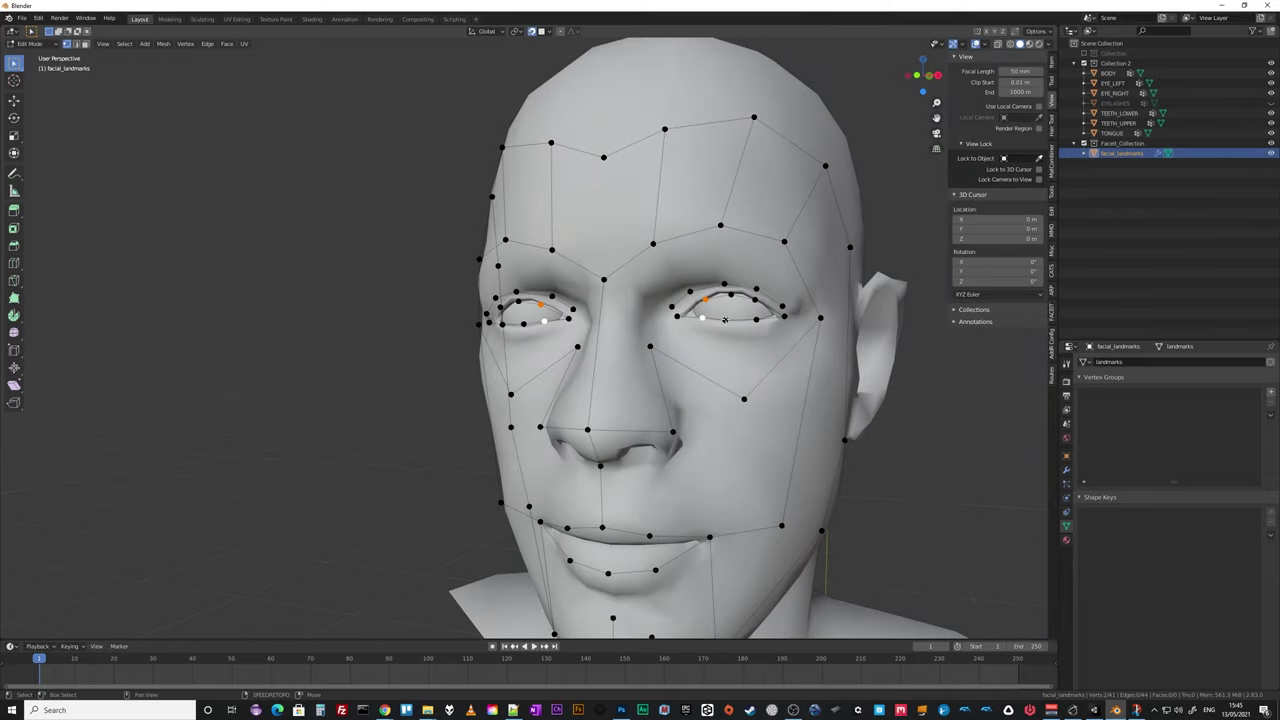
{"action": "left_click", "coordinate": [731, 295], "text": "shift"}
{"action": "middle_click_drag", "start_coordinate": [713, 326], "coordinate": [734, 353]}
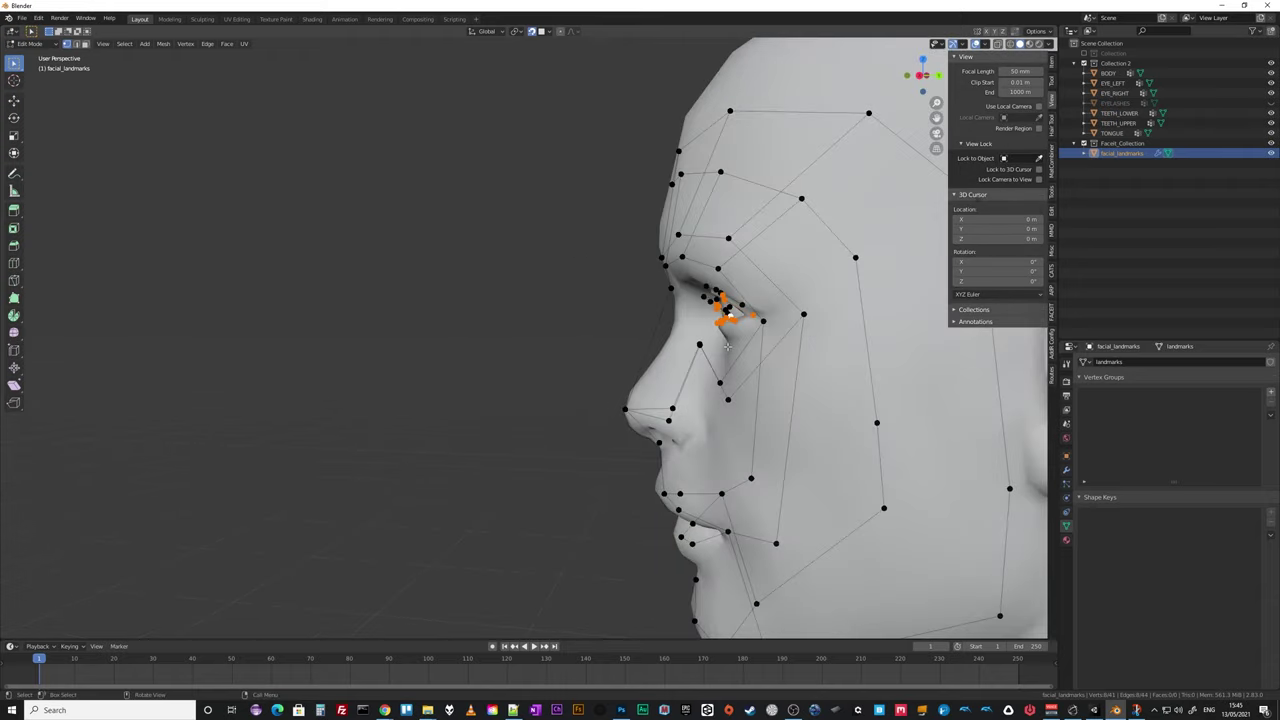
{"action": "key", "text": "g"}
{"action": "key", "text": "y"}
{"action": "left_click", "coordinate": [731, 346]}
{"action": "middle_click_drag", "start_coordinate": [731, 346], "coordinate": [850, 363]}
{"action": "scroll", "coordinate": [850, 363], "scroll_direction": "down", "scroll_amount": 3}
{"action": "middle_click_drag", "start_coordinate": [735, 423], "coordinate": [762, 400]}
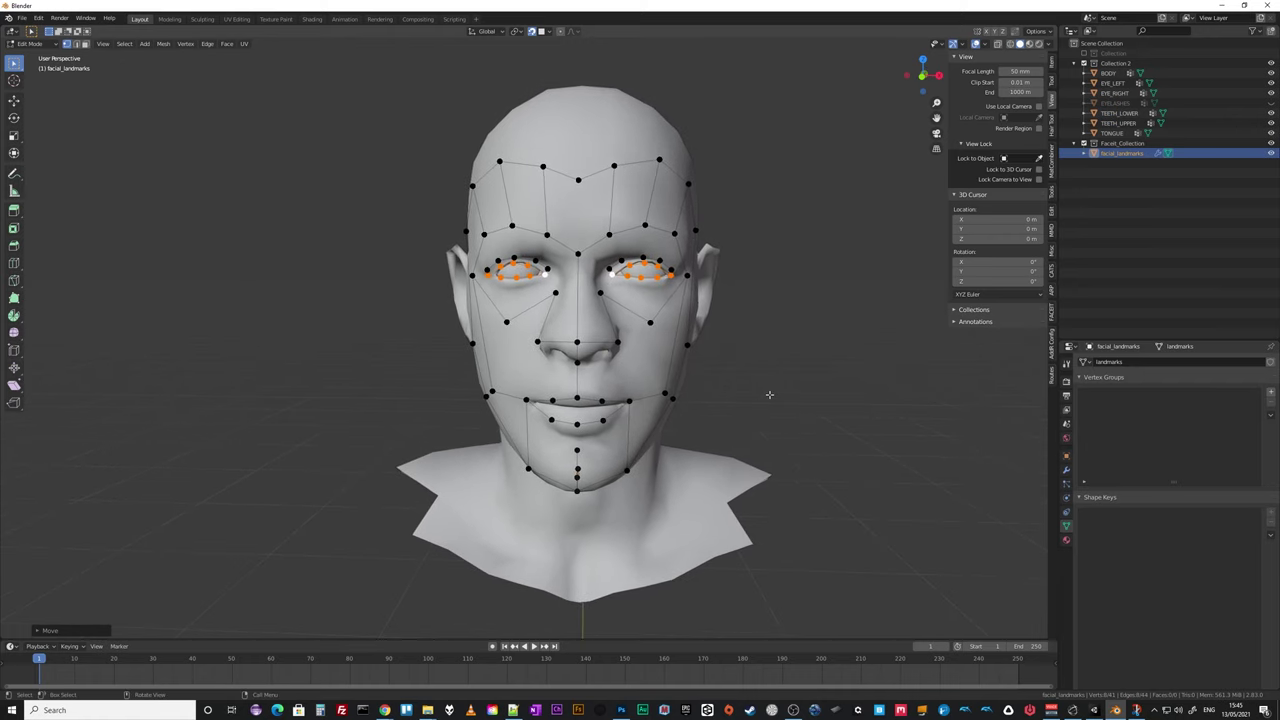
Bring up Faceit's rig options in front view and make the EYELASHES object visible again.
{"action": "key", "text": "KP_1"}
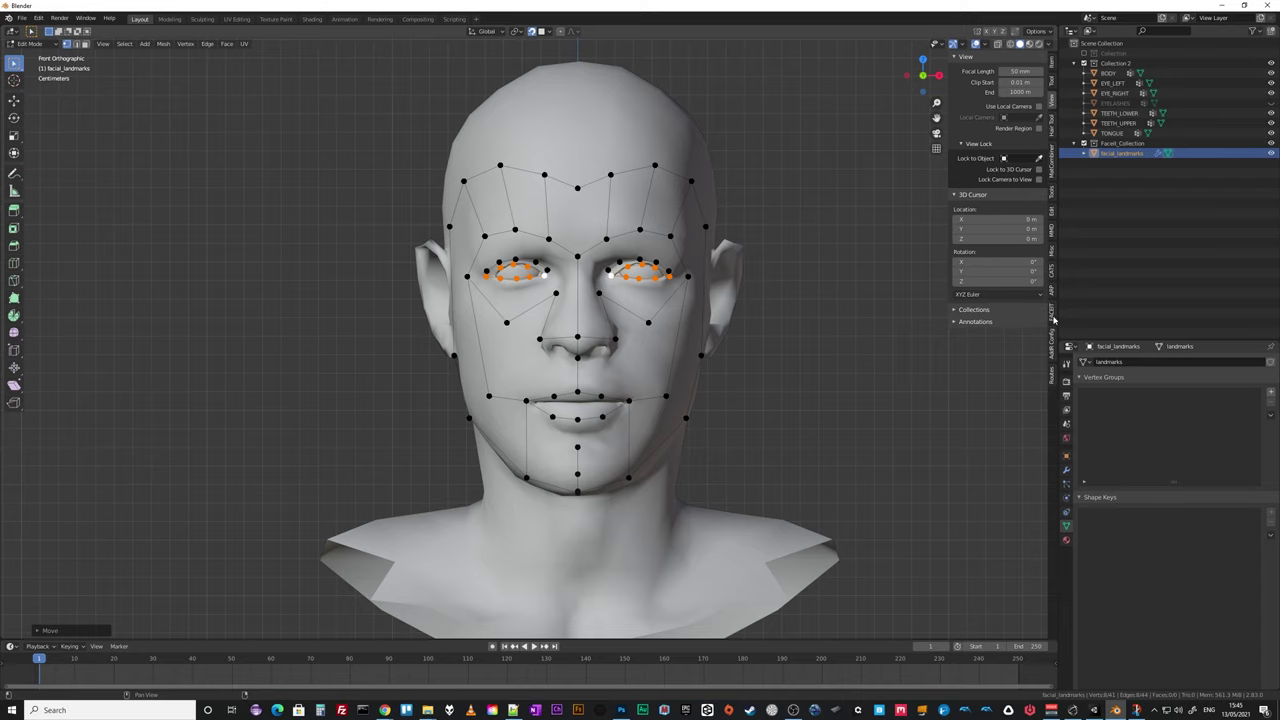
{"action": "left_click", "coordinate": [1052, 316]}
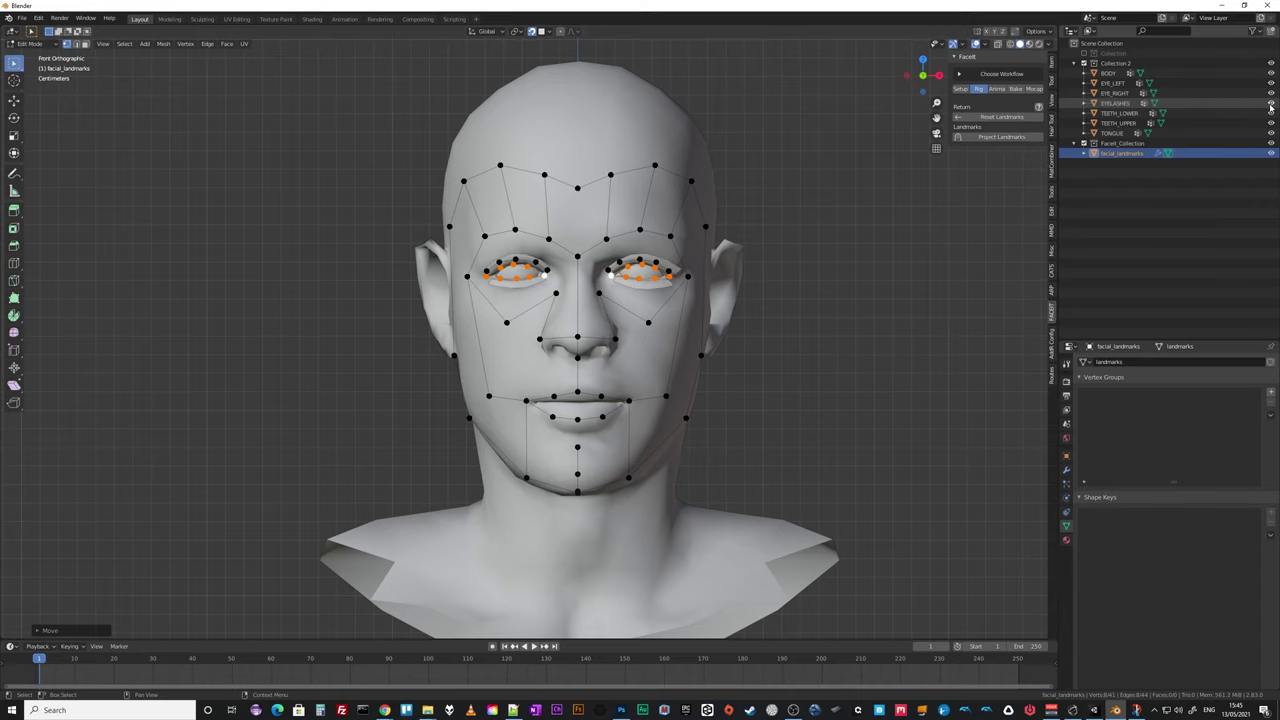
{"action": "middle_click_drag", "start_coordinate": [891, 403], "coordinate": [884, 407]}
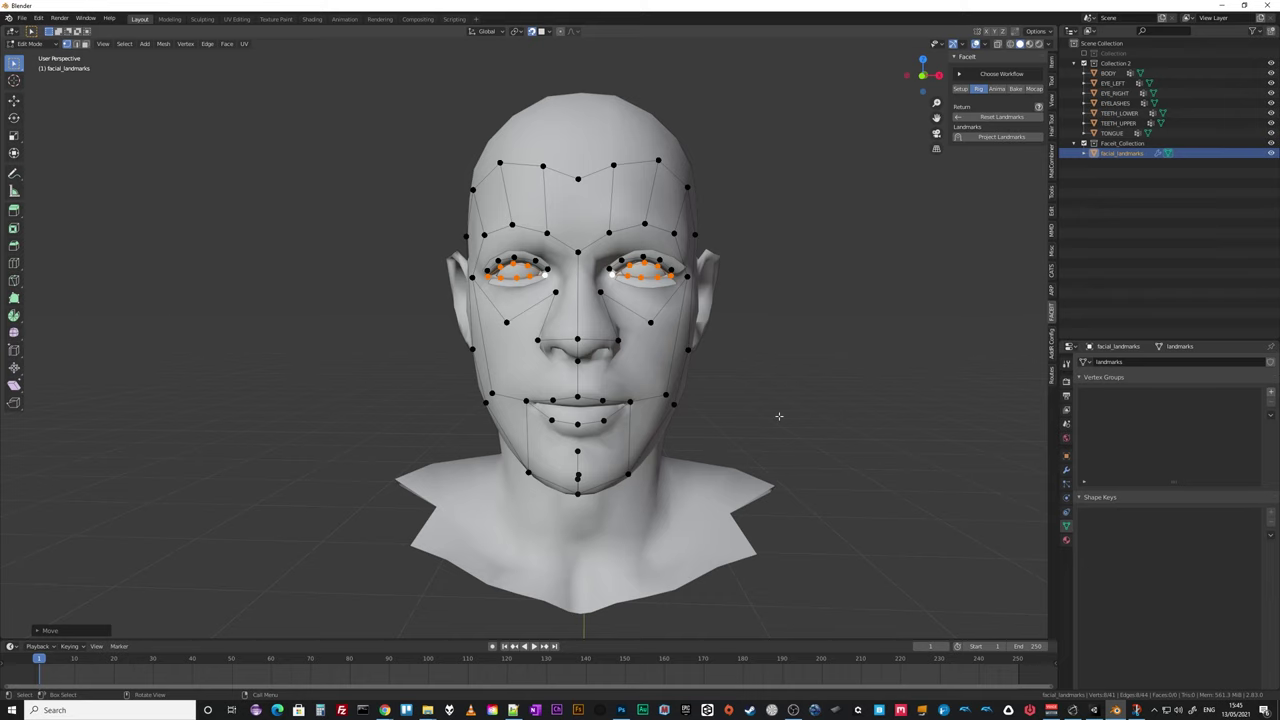
{"action": "key", "text": "KP_1"}
Nudge the landmark beside the nostril and project the landmarks onto the face from the front view.
{"action": "middle_click_drag", "start_coordinate": [816, 404], "coordinate": [585, 405]}
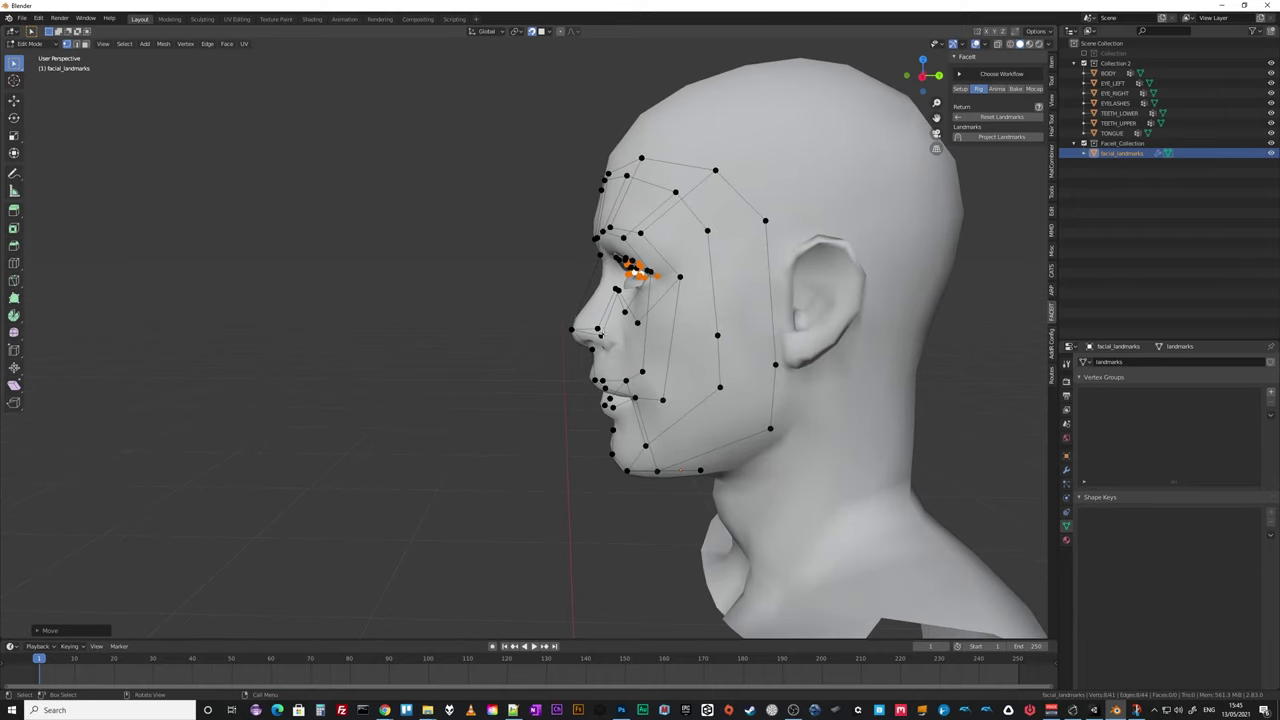
{"action": "left_click", "coordinate": [599, 332]}
{"action": "key", "text": "g"}
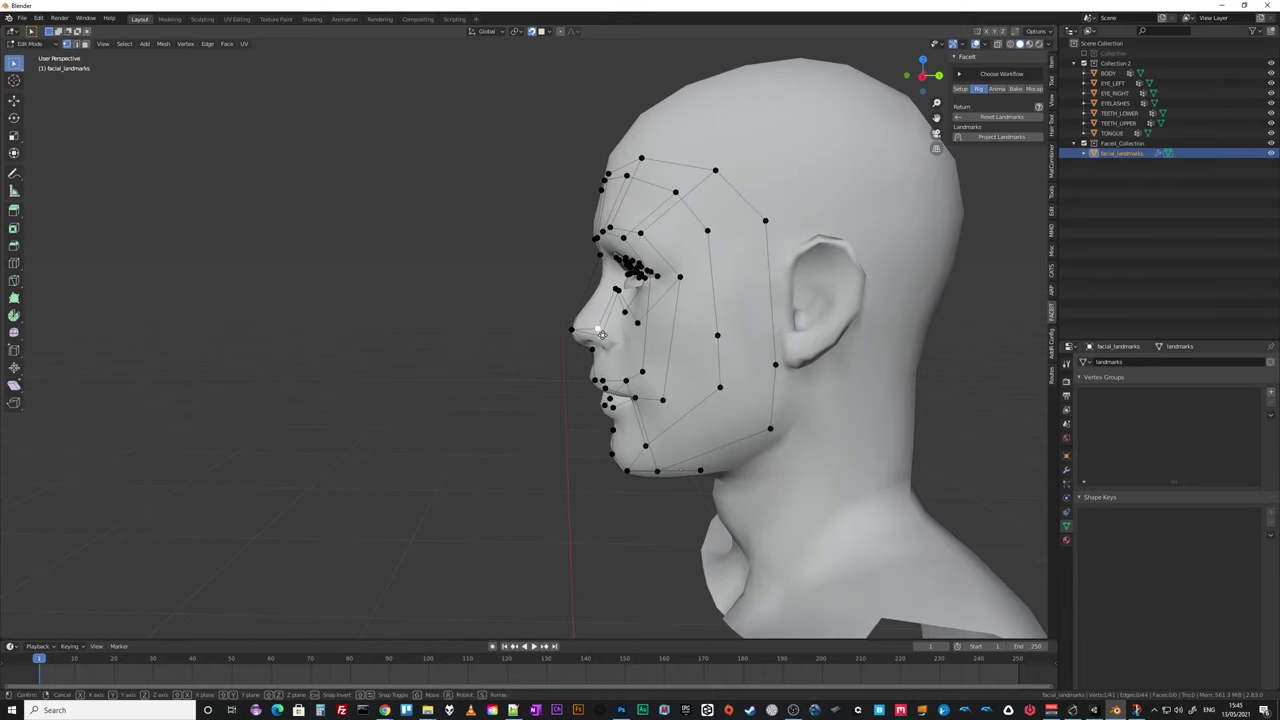
{"action": "left_click", "coordinate": [602, 333]}
{"action": "middle_click_drag", "start_coordinate": [702, 432], "coordinate": [808, 428]}
{"action": "key", "text": "KP_1"}
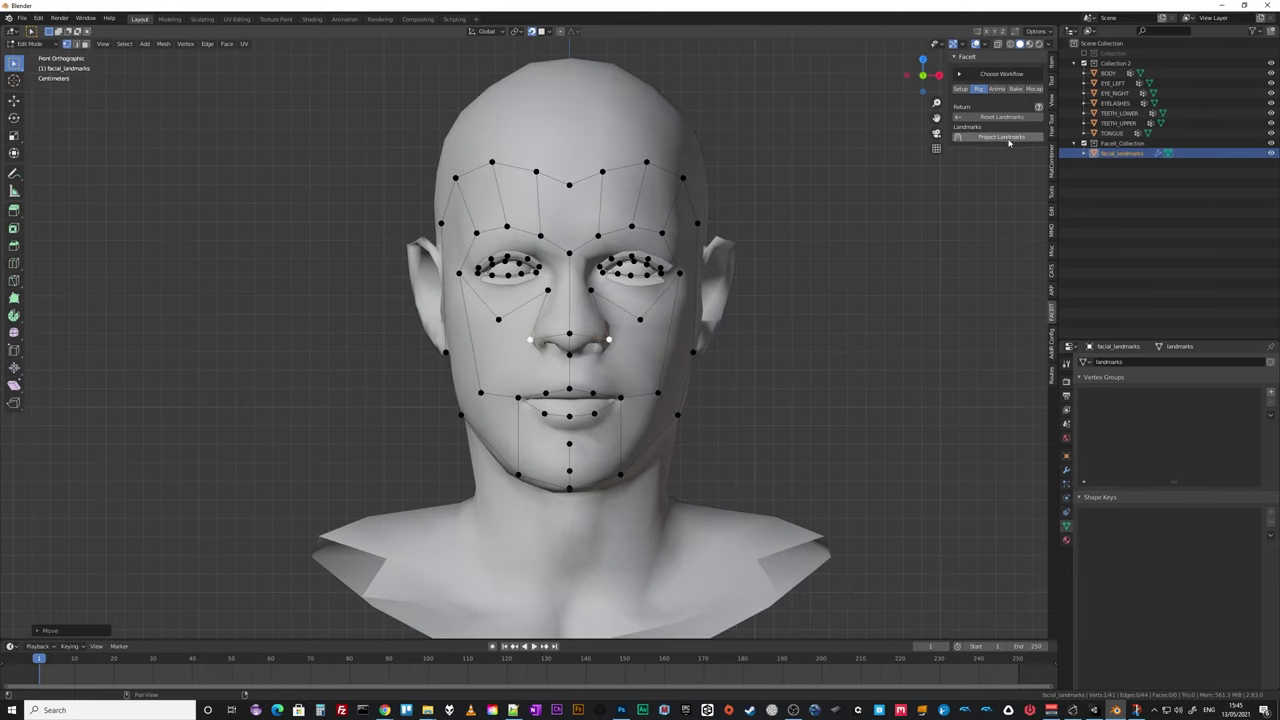
{"action": "left_click", "coordinate": [1003, 140]}
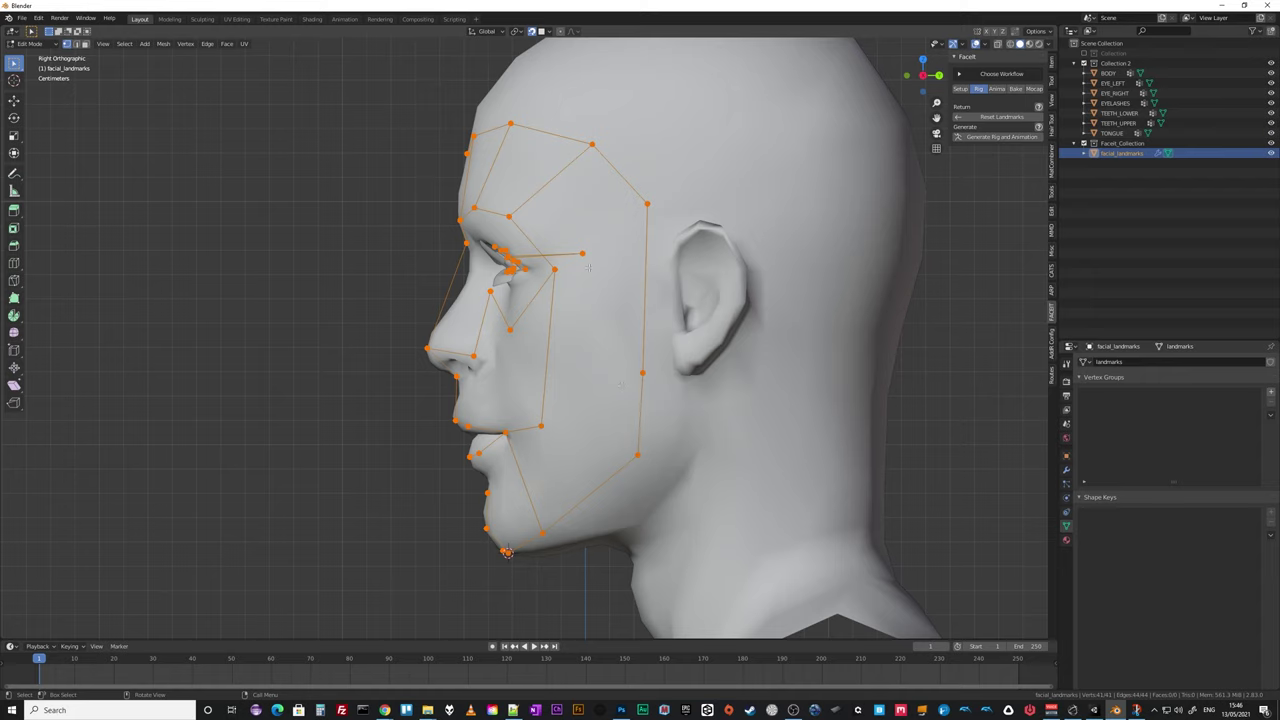
Pull the stray upper-eyelid landmark from the side of the head back toward the outer part of the eyelid.
{"action": "middle_click_drag", "start_coordinate": [591, 291], "coordinate": [588, 251]}
{"action": "key", "text": "alt+a"}
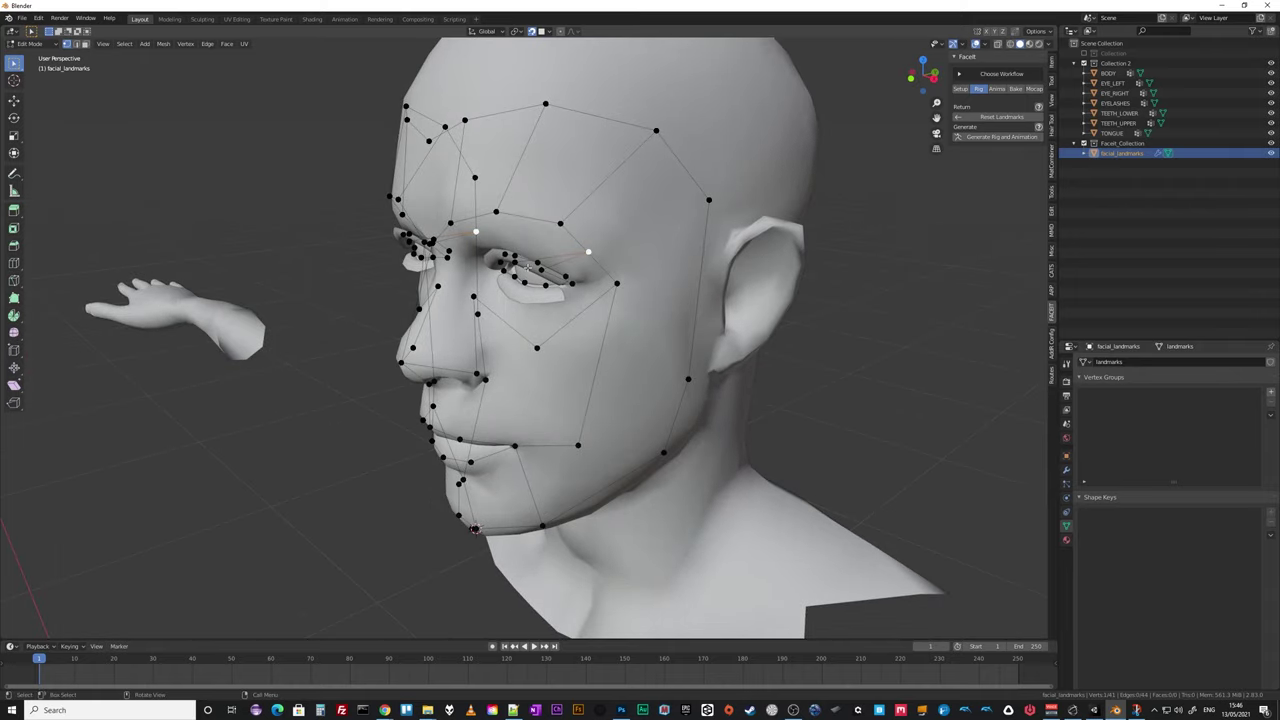
{"action": "key", "text": "g"}
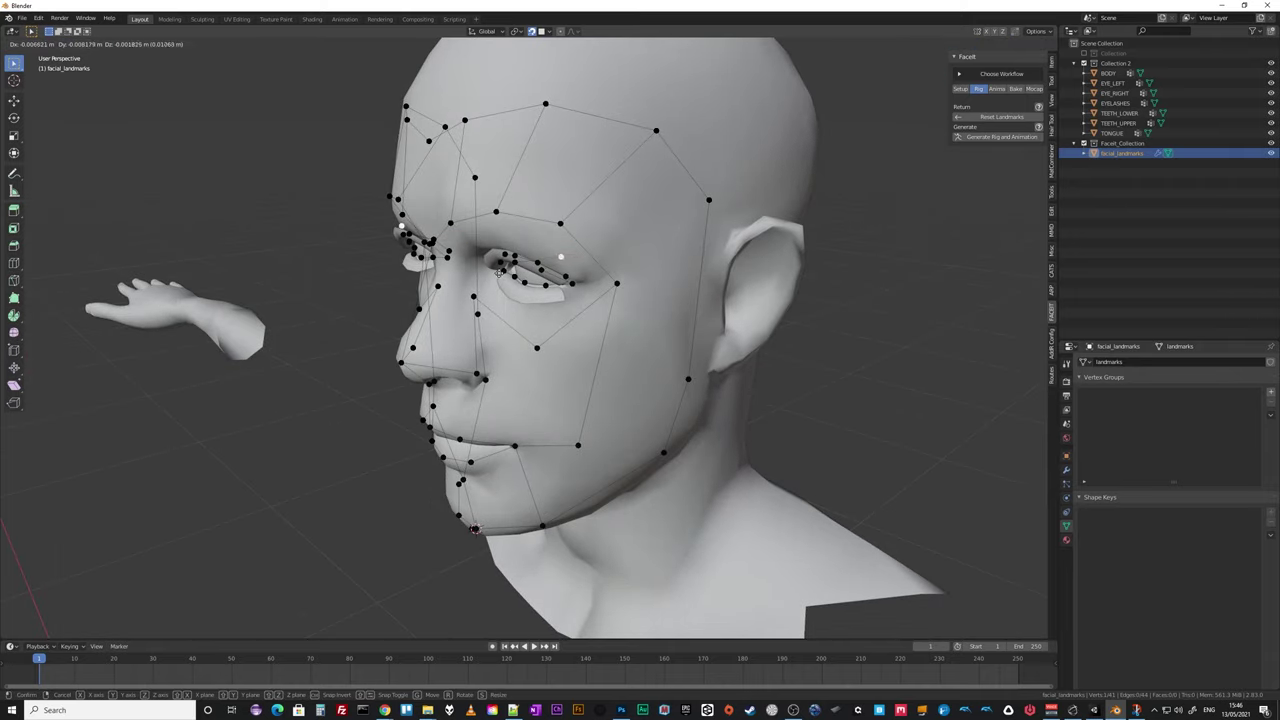
{"action": "left_click", "coordinate": [469, 281]}
{"action": "middle_click_drag", "start_coordinate": [469, 281], "coordinate": [560, 289]}
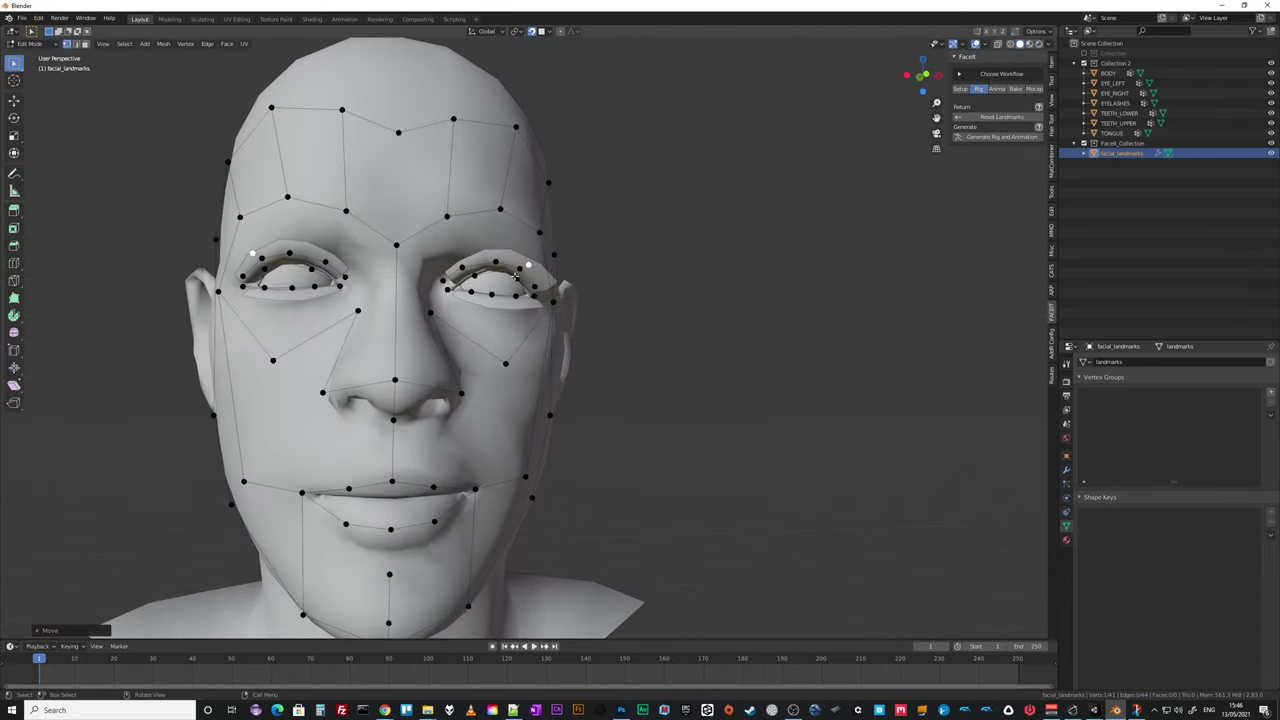
{"action": "key", "text": "g"}
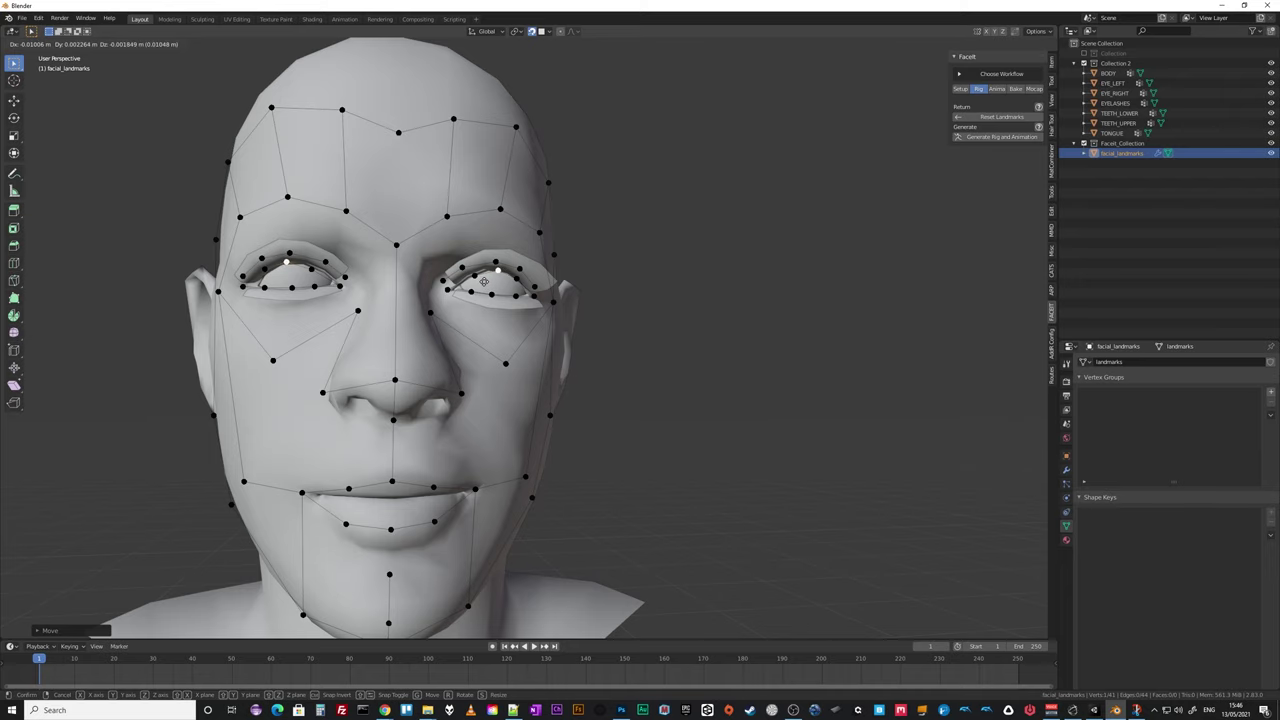
{"action": "left_click", "coordinate": [482, 283]}
Shift the same upper-eyelid landmark along the Y axis and settle it on the eyelid rim.
{"action": "mouse_move", "coordinate": [482, 283]}
{"action": "middle_mouse_down"}
{"action": "mouse_move", "coordinate": [428, 316]}
{"action": "mouse_move", "coordinate": [464, 281]}
{"action": "middle_mouse_up"}
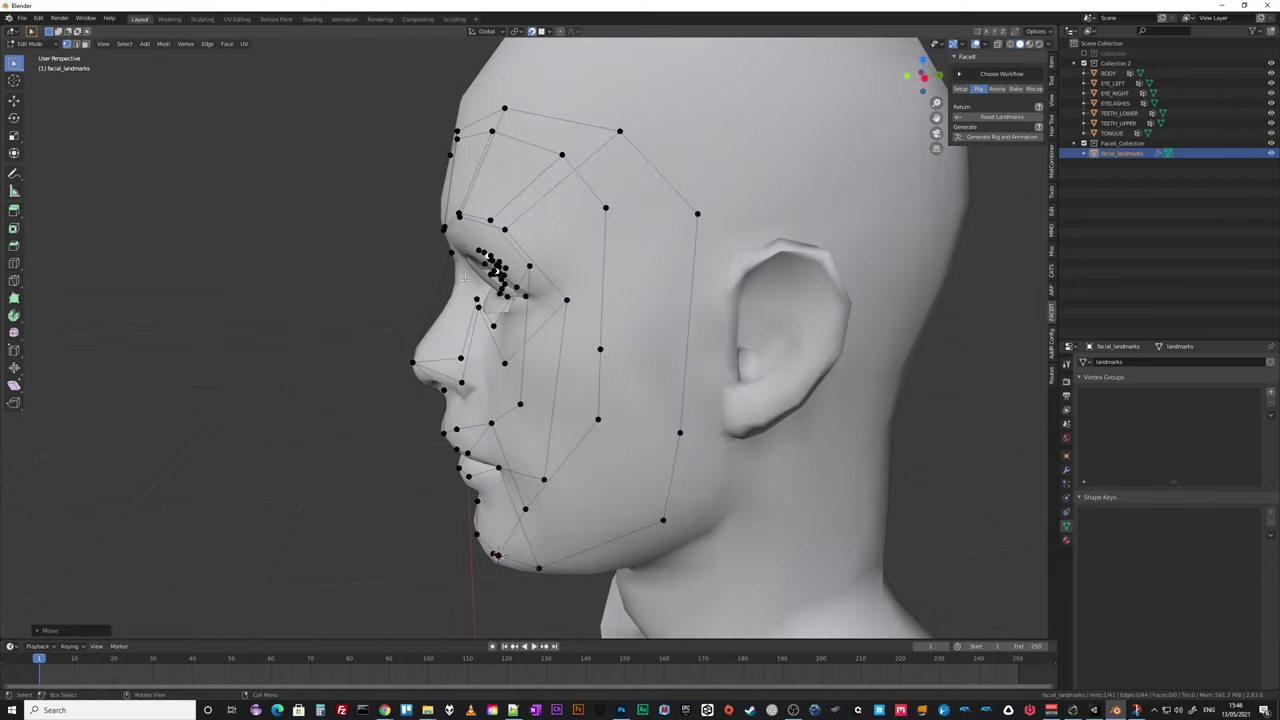
{"action": "key", "text": "g"}
{"action": "key", "text": "y"}
{"action": "left_click", "coordinate": [468, 281]}
{"action": "middle_click_drag", "start_coordinate": [468, 281], "coordinate": [511, 283]}
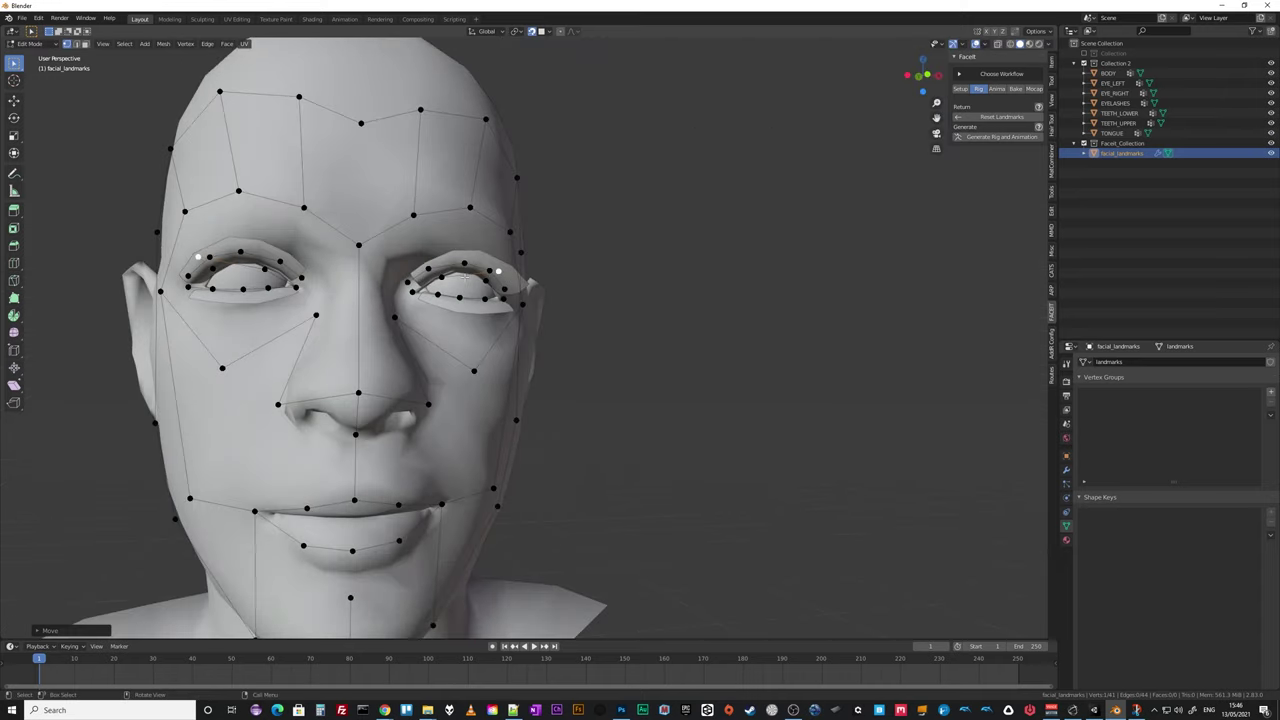
{"action": "key", "text": "g"}
{"action": "left_click", "coordinate": [488, 299]}
{"action": "middle_click_drag", "start_coordinate": [488, 299], "coordinate": [548, 399]}
Move the projected landmark beside the nostril to fit the side of the nose.
{"action": "scroll", "coordinate": [469, 287], "scroll_direction": "down", "scroll_amount": 3}
{"action": "left_click", "coordinate": [448, 396]}
{"action": "key", "text": "g"}
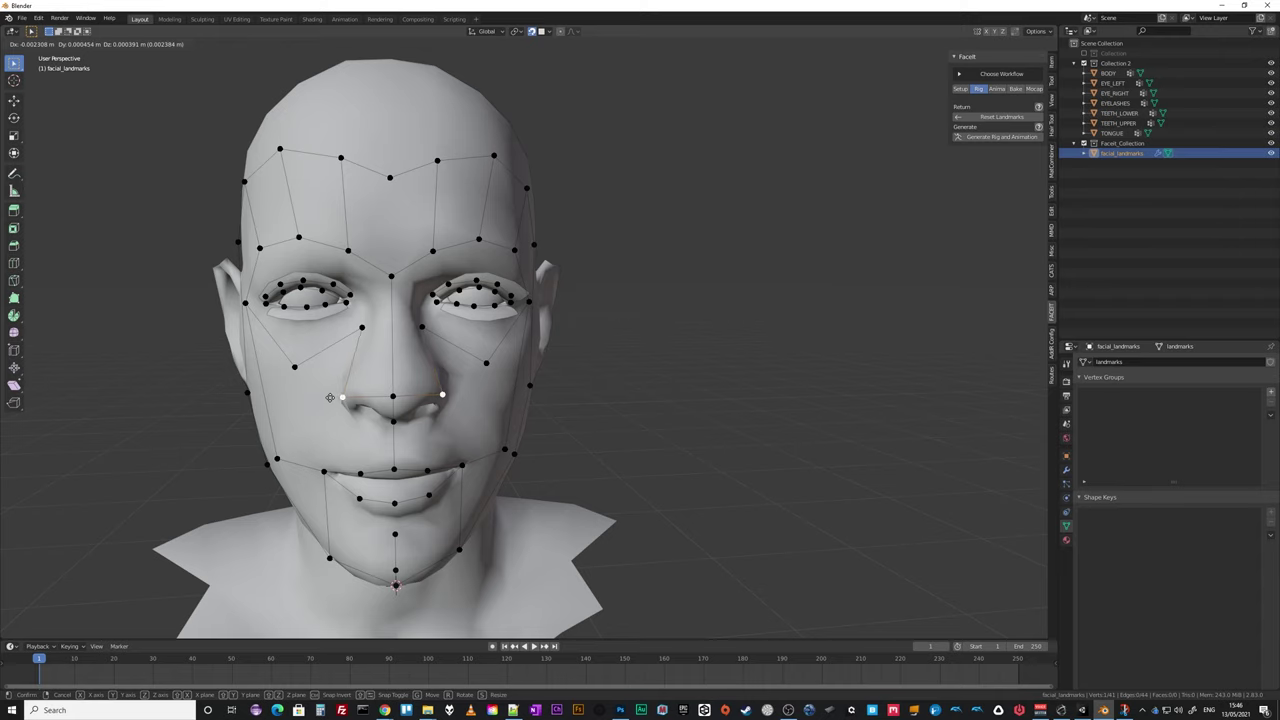
{"action": "left_click", "coordinate": [331, 397]}
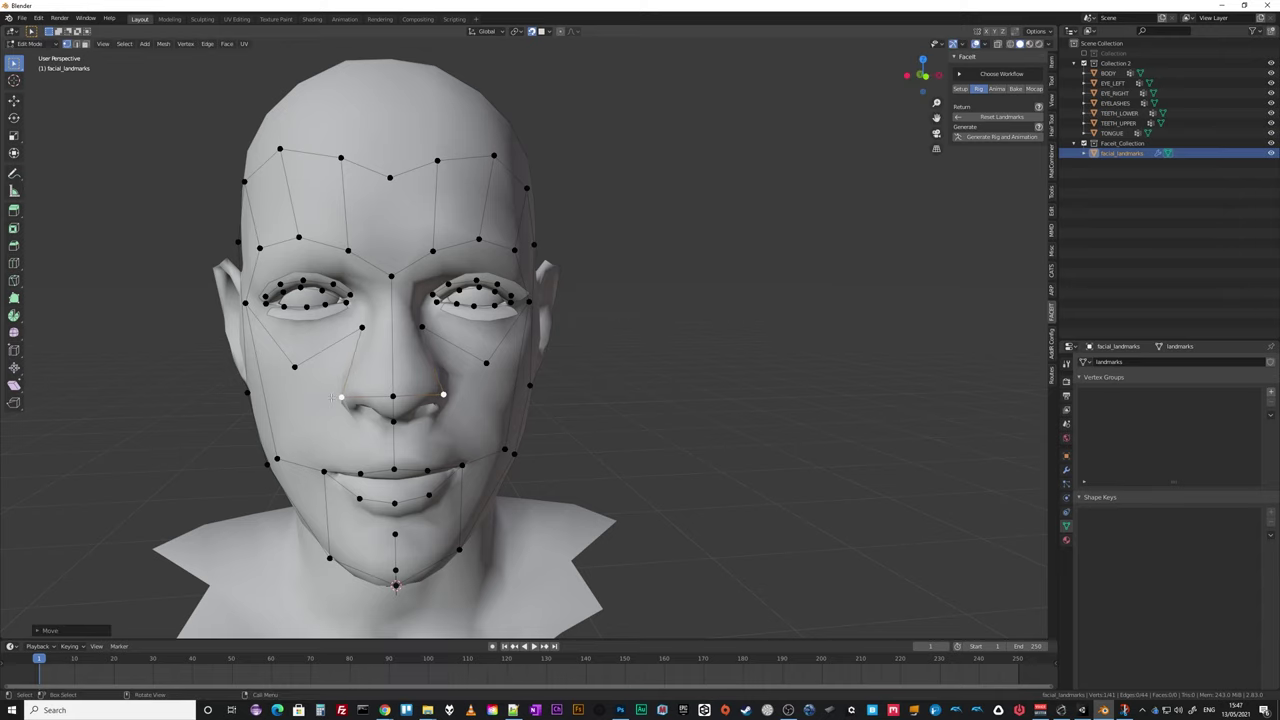
{"action": "middle_click_drag", "start_coordinate": [397, 437], "coordinate": [670, 396]}
Generate the Faceit rig and animation from the landmarks and bind the rig to the registered head objects.
{"action": "key", "text": "KP_1"}
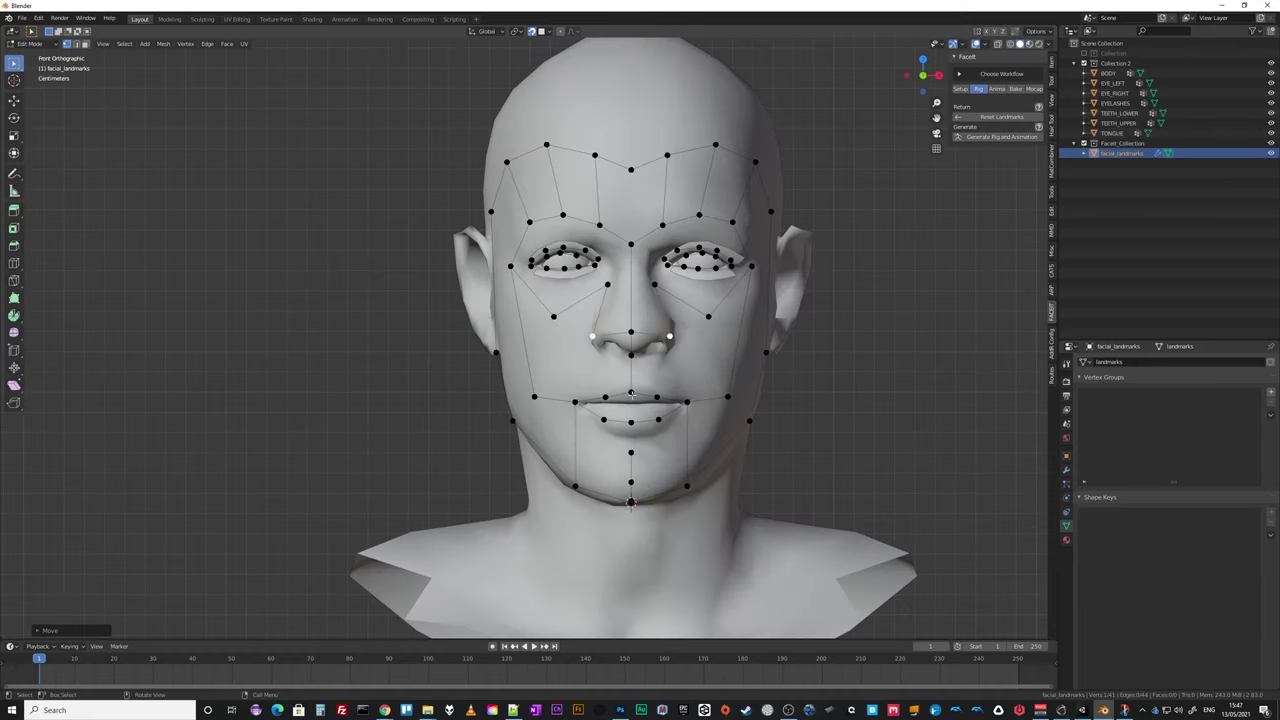
{"action": "left_click", "coordinate": [997, 137]}
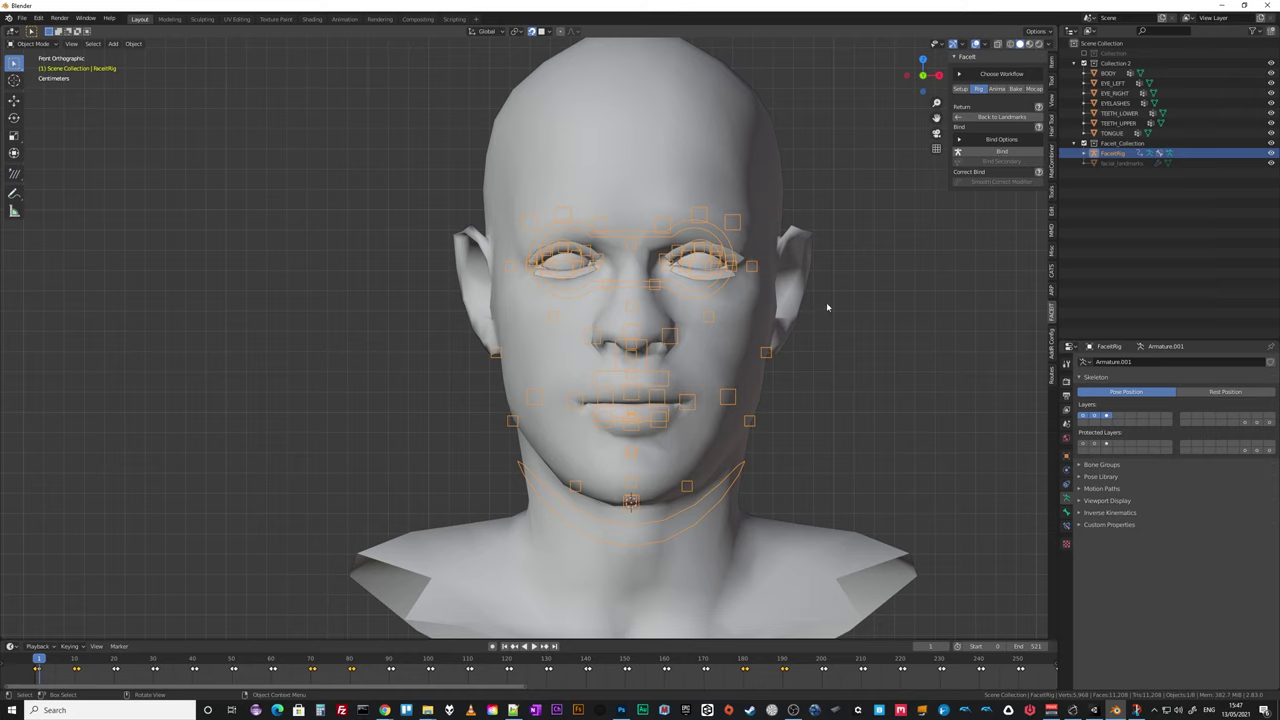
{"action": "left_click", "coordinate": [1004, 152]}
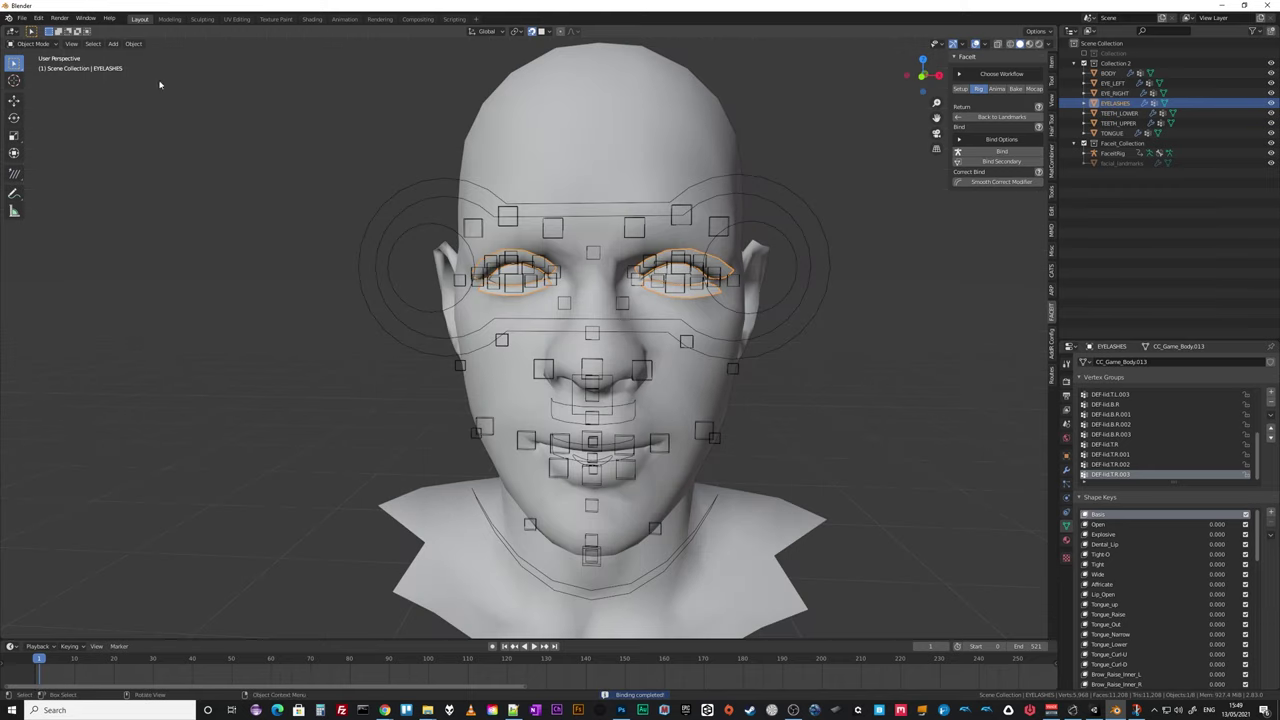
Select the FaceitRig armature and switch it to Pose Mode.
{"action": "left_click", "coordinate": [33, 44]}
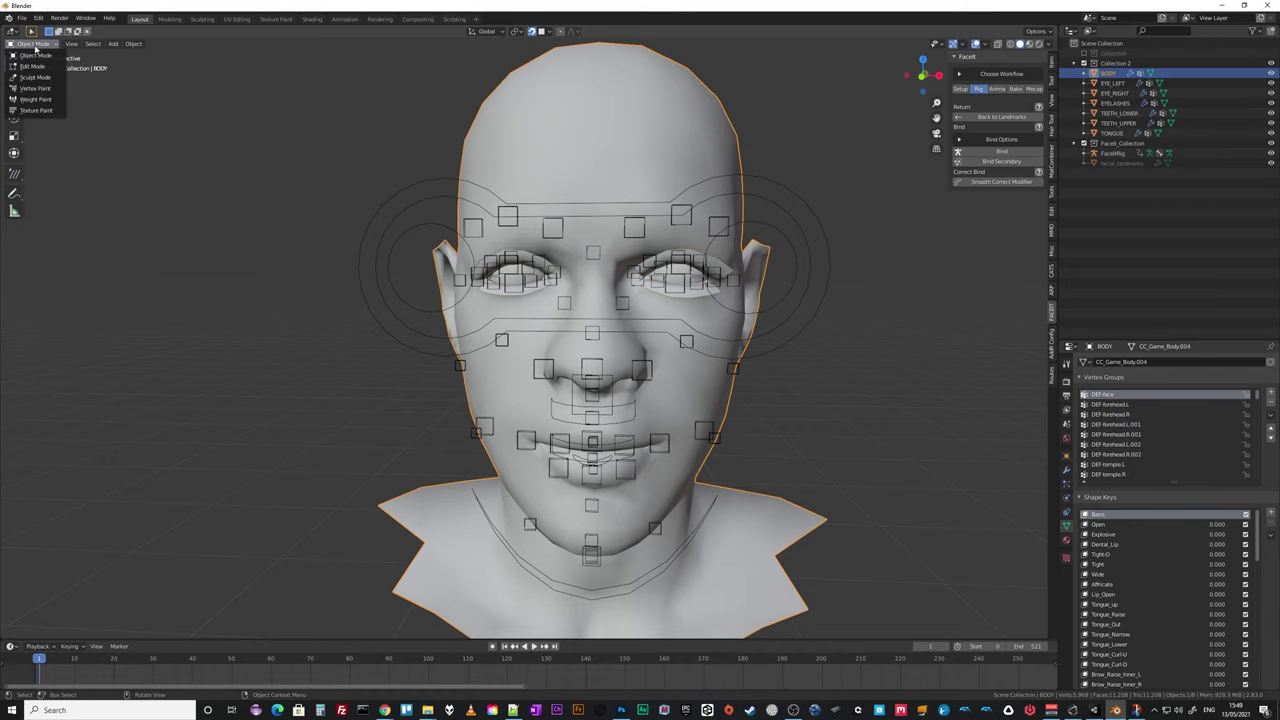
{"action": "left_click", "coordinate": [1112, 153]}
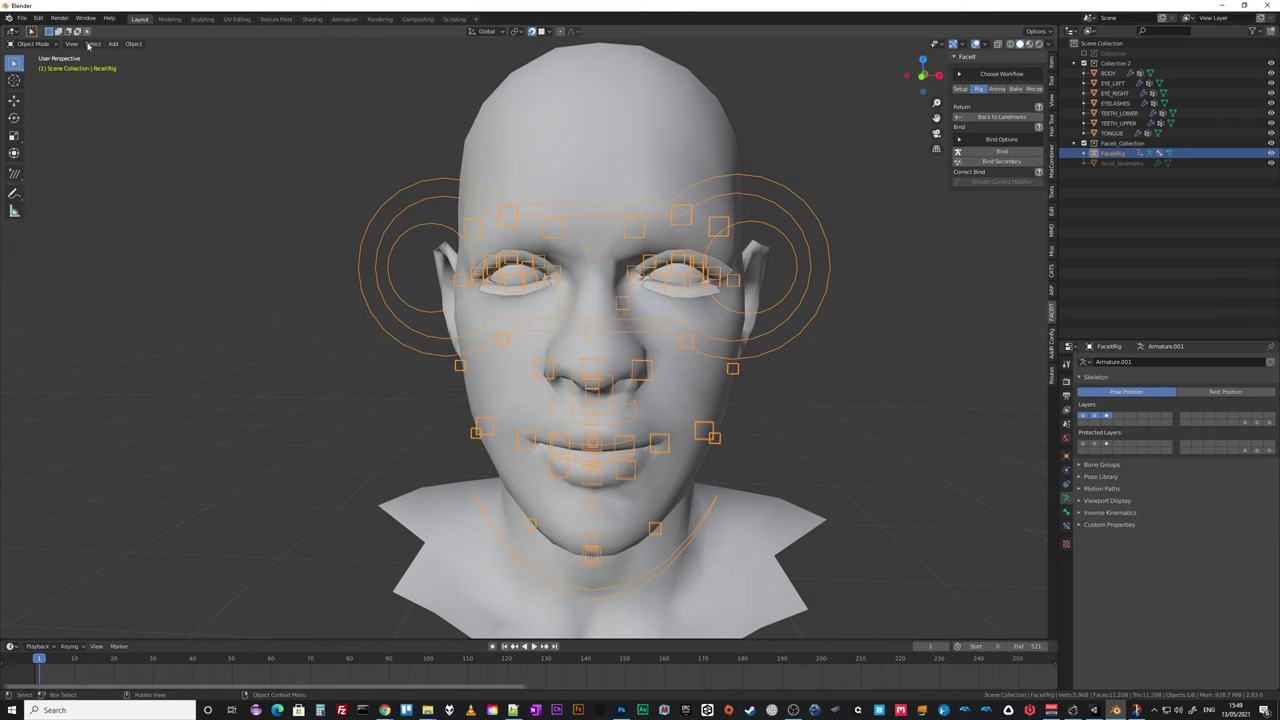
{"action": "left_click", "coordinate": [34, 44]}
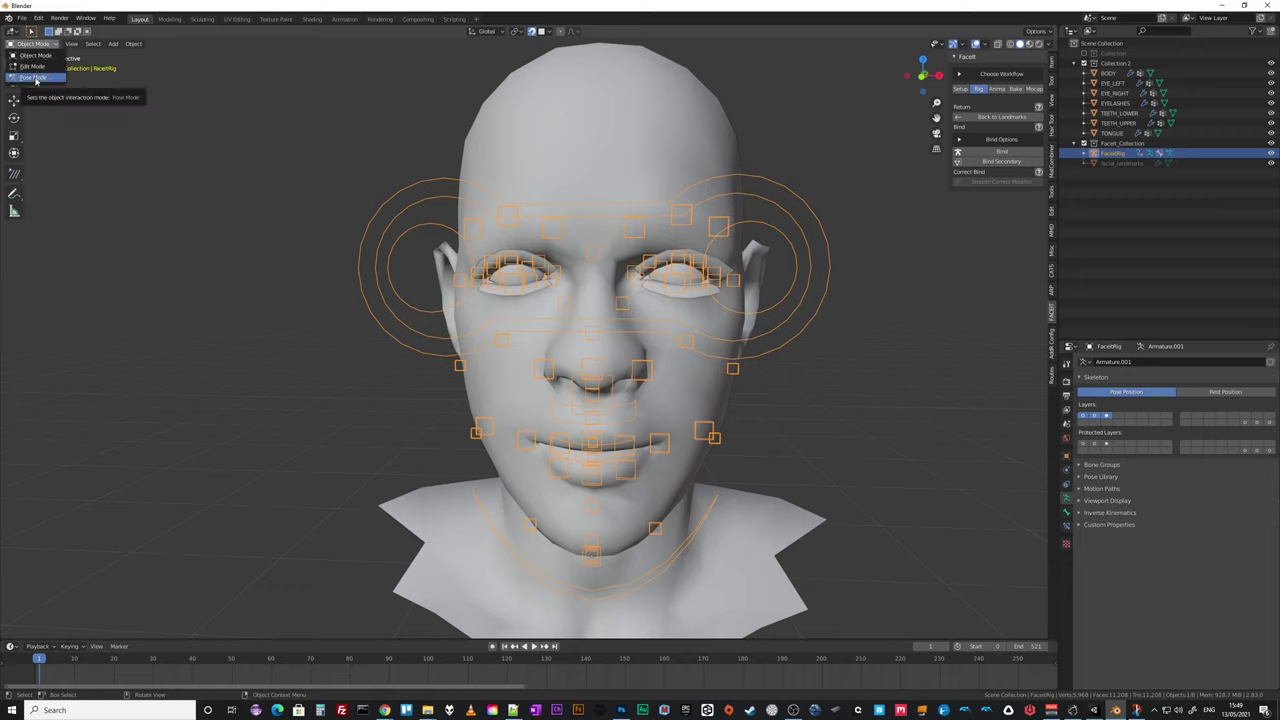
{"action": "left_click", "coordinate": [36, 78]}
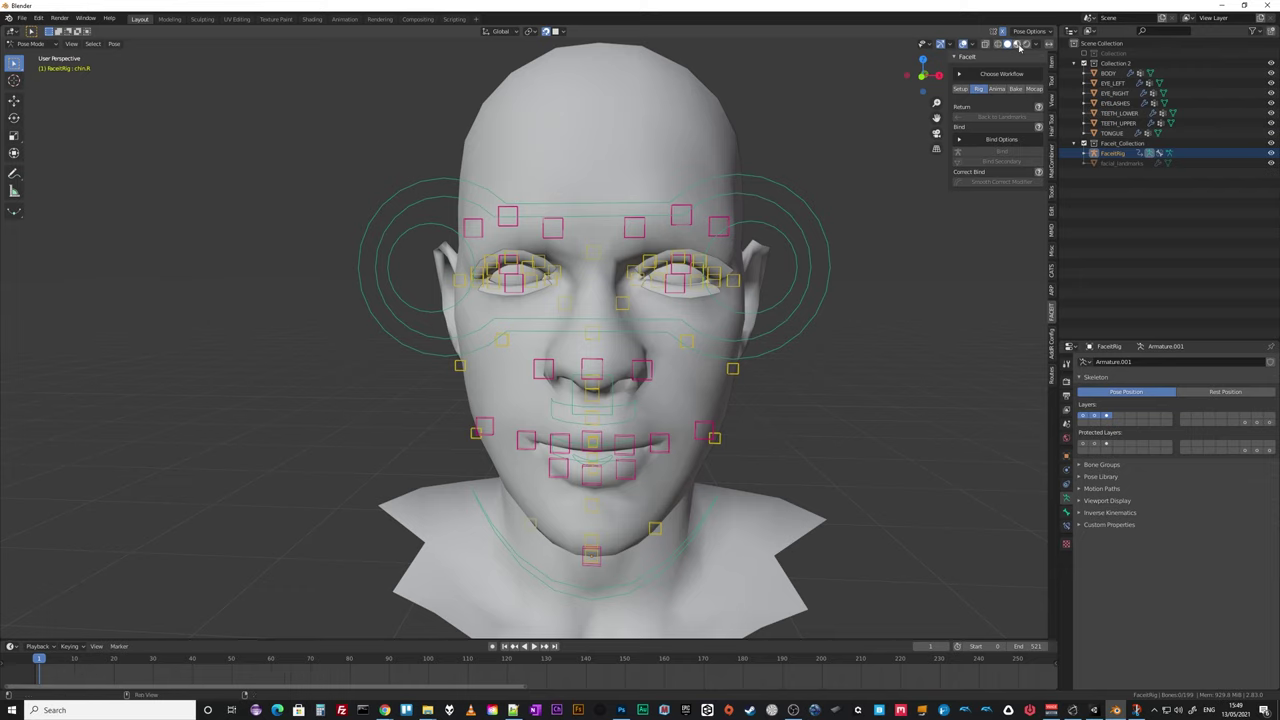
Display the rigged head with its skin textures using Material Preview shading.
{"action": "left_click", "coordinate": [1017, 45]}
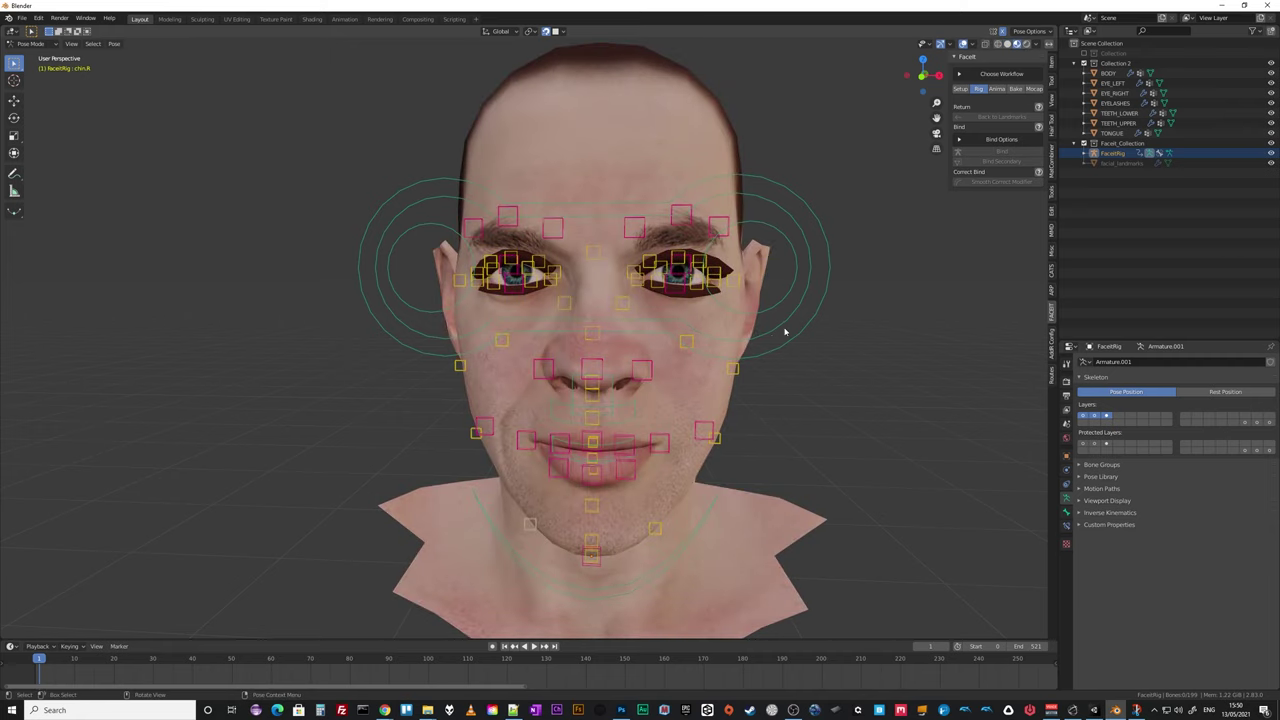
{"action": "middle_click_drag", "start_coordinate": [749, 353], "coordinate": [830, 275]}
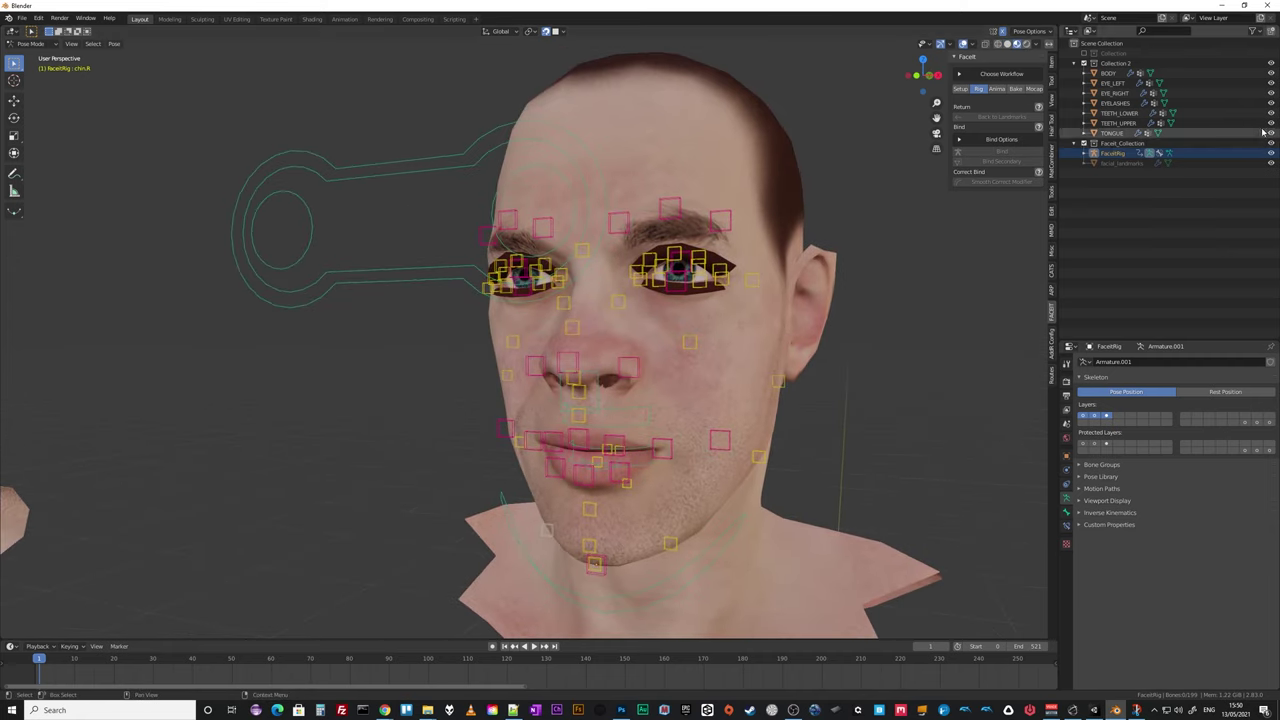
{"action": "scroll", "coordinate": [800, 268], "scroll_direction": "up", "scroll_amount": 2}
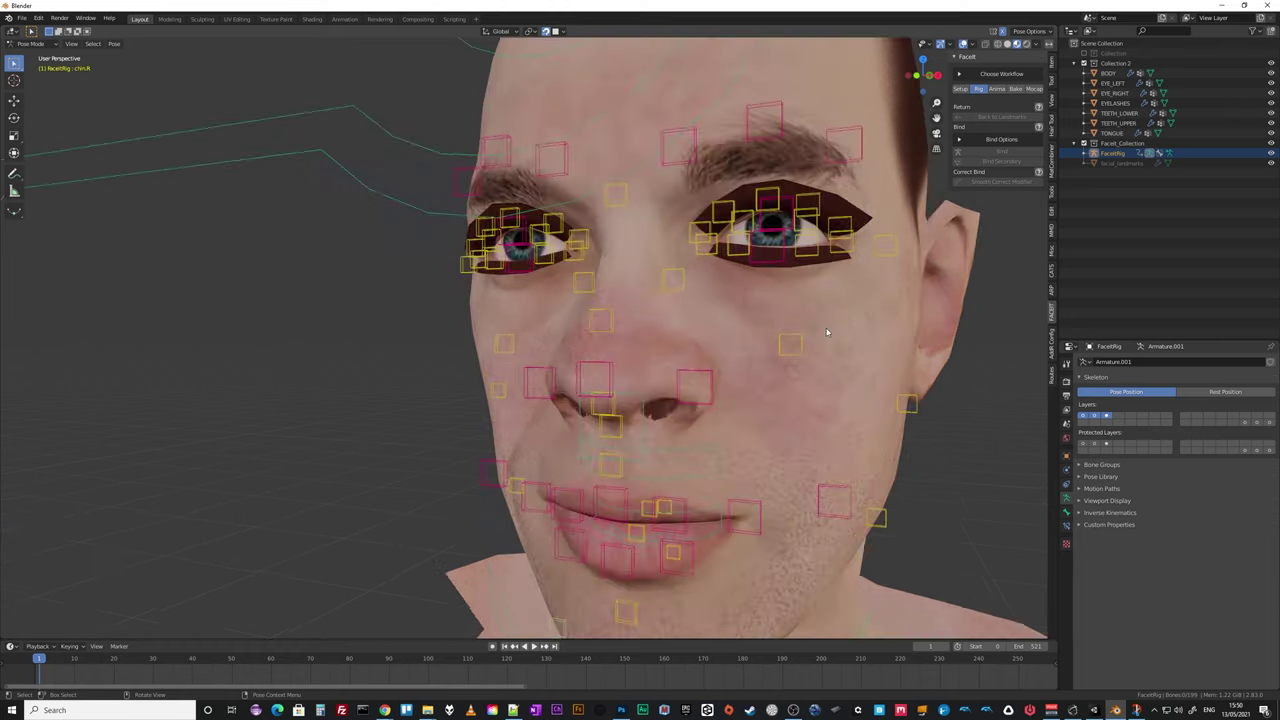
Test the rig by trial-moving the lower-eyelid control of the character's left eye, and cancel the move.
{"action": "left_click", "coordinate": [773, 260]}
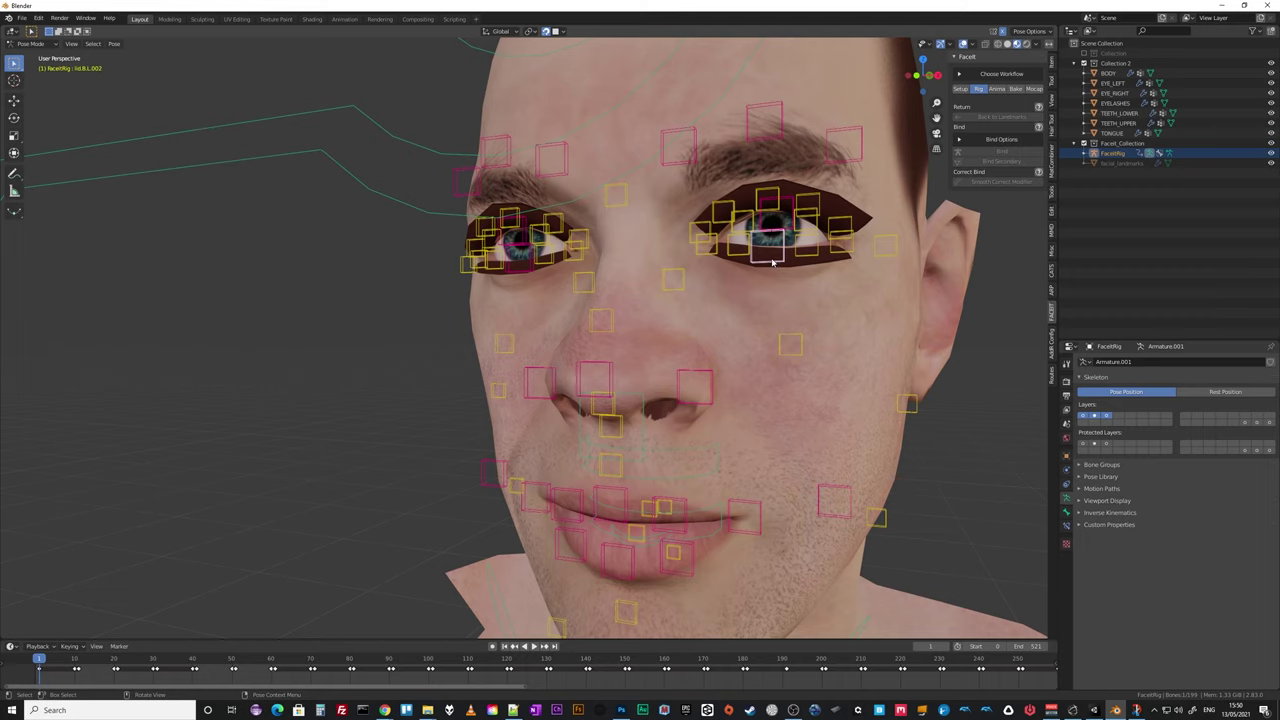
{"action": "key", "text": "g"}
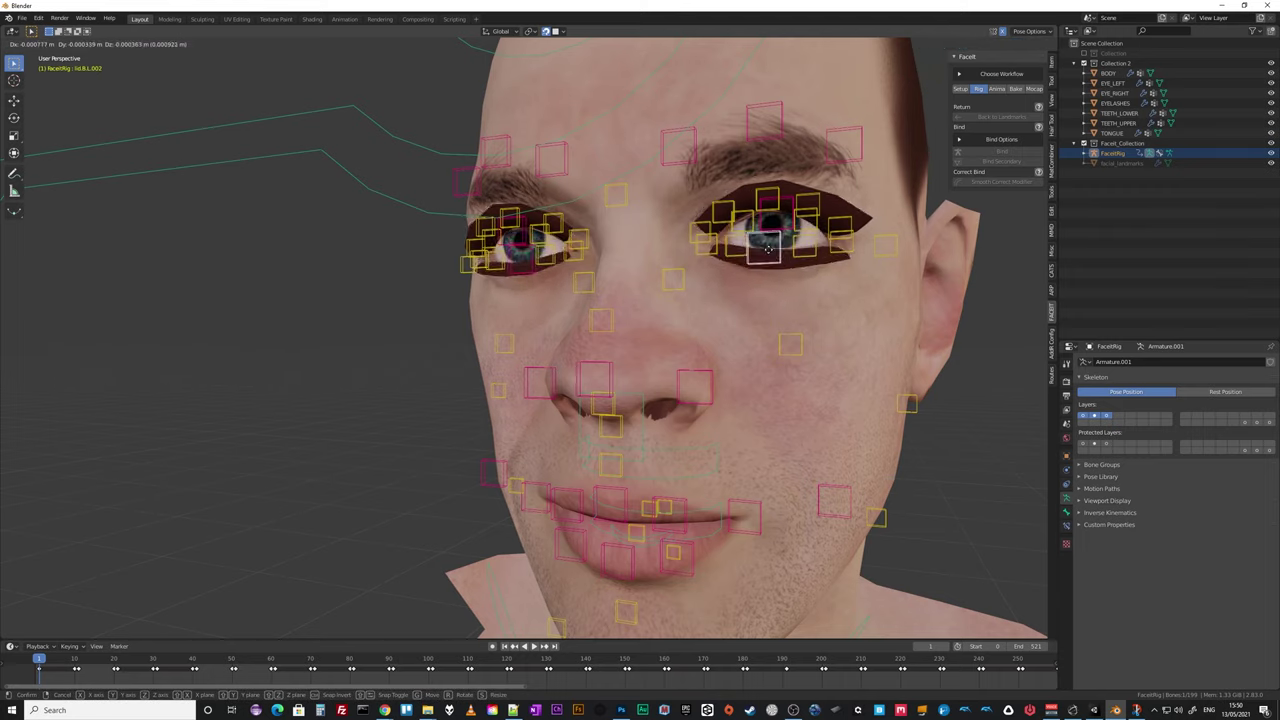
{"action": "right_click", "coordinate": [770, 256]}
{"action": "middle_click_drag", "start_coordinate": [770, 256], "coordinate": [812, 325]}
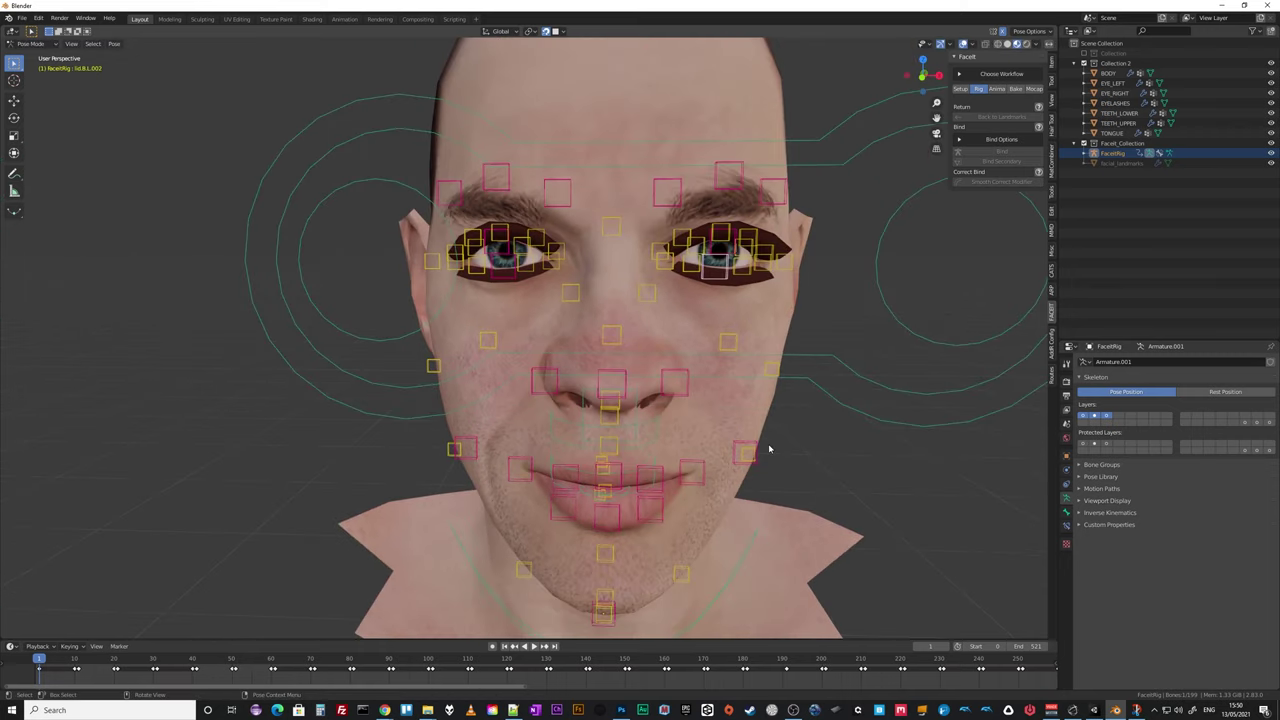
Test the mouth deformation by trial-moving the central lower-lip control, and cancel the move.
{"action": "middle_click_drag", "start_coordinate": [784, 463], "coordinate": [571, 518]}
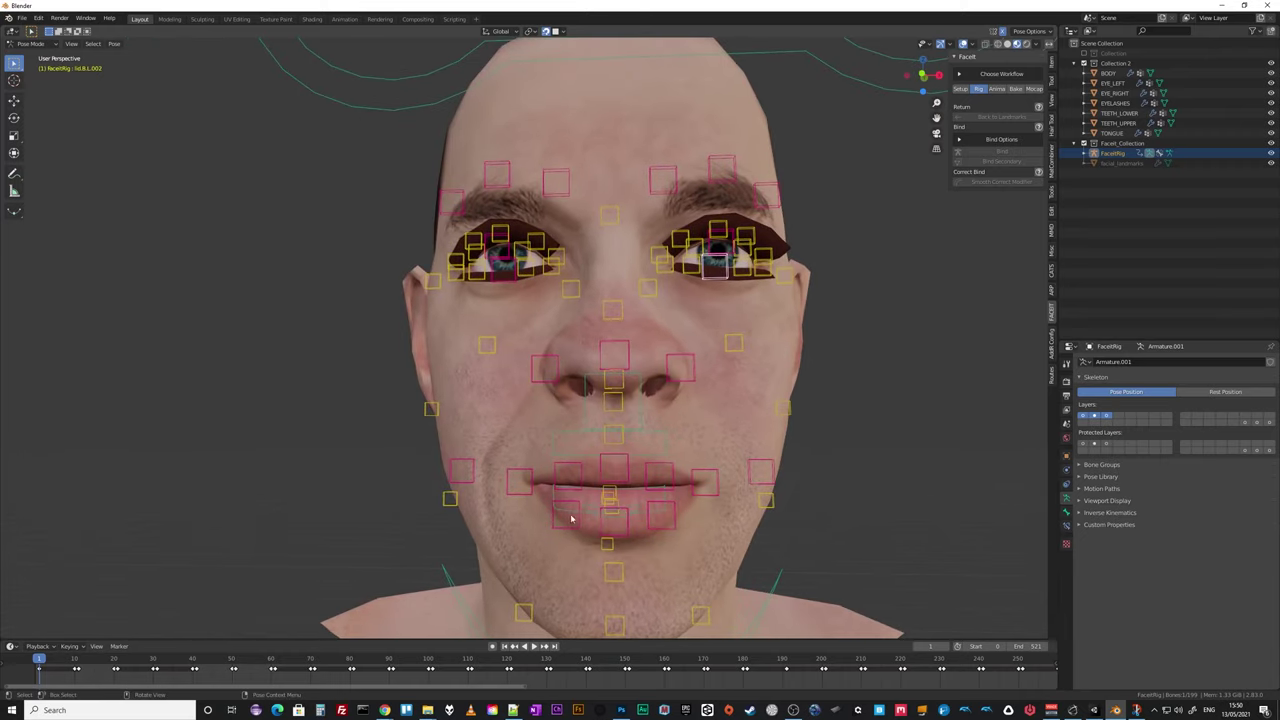
{"action": "left_click", "coordinate": [626, 530]}
{"action": "key", "text": "g"}
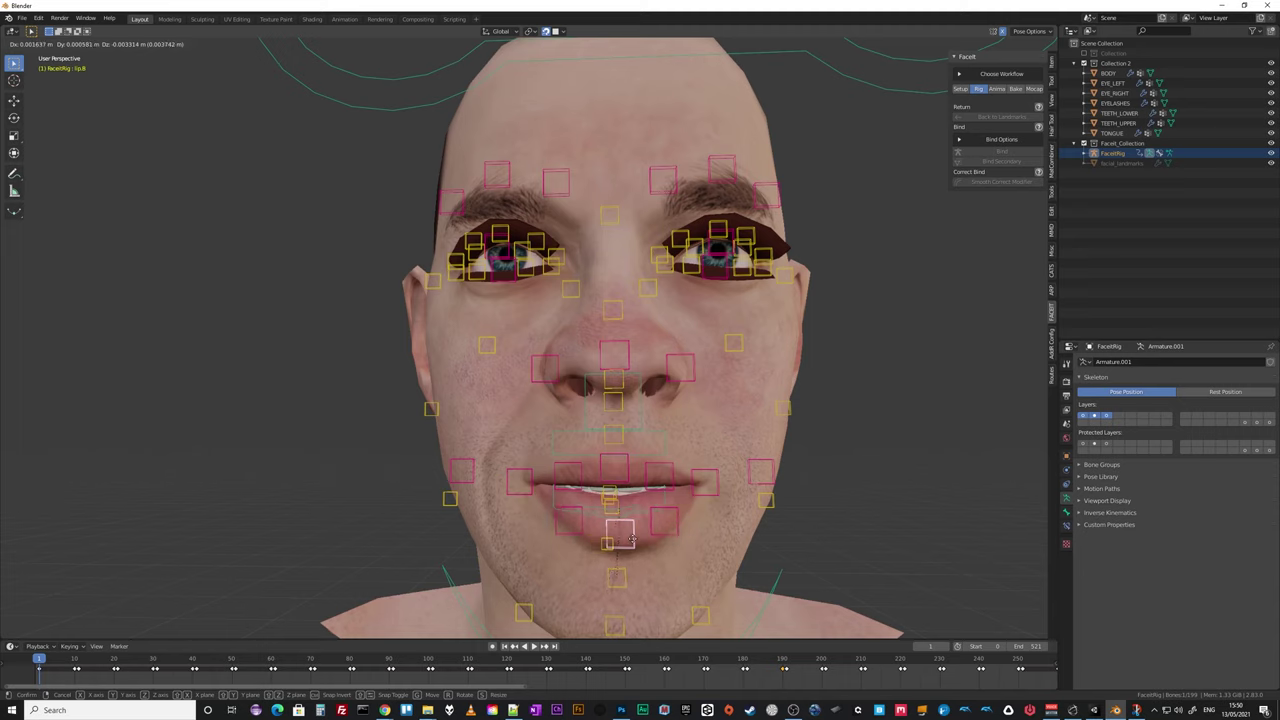
{"action": "right_click", "coordinate": [626, 535]}
{"action": "middle_click_drag", "start_coordinate": [686, 551], "coordinate": [765, 480]}
{"action": "scroll", "coordinate": [780, 552], "scroll_direction": "down", "scroll_amount": 5}
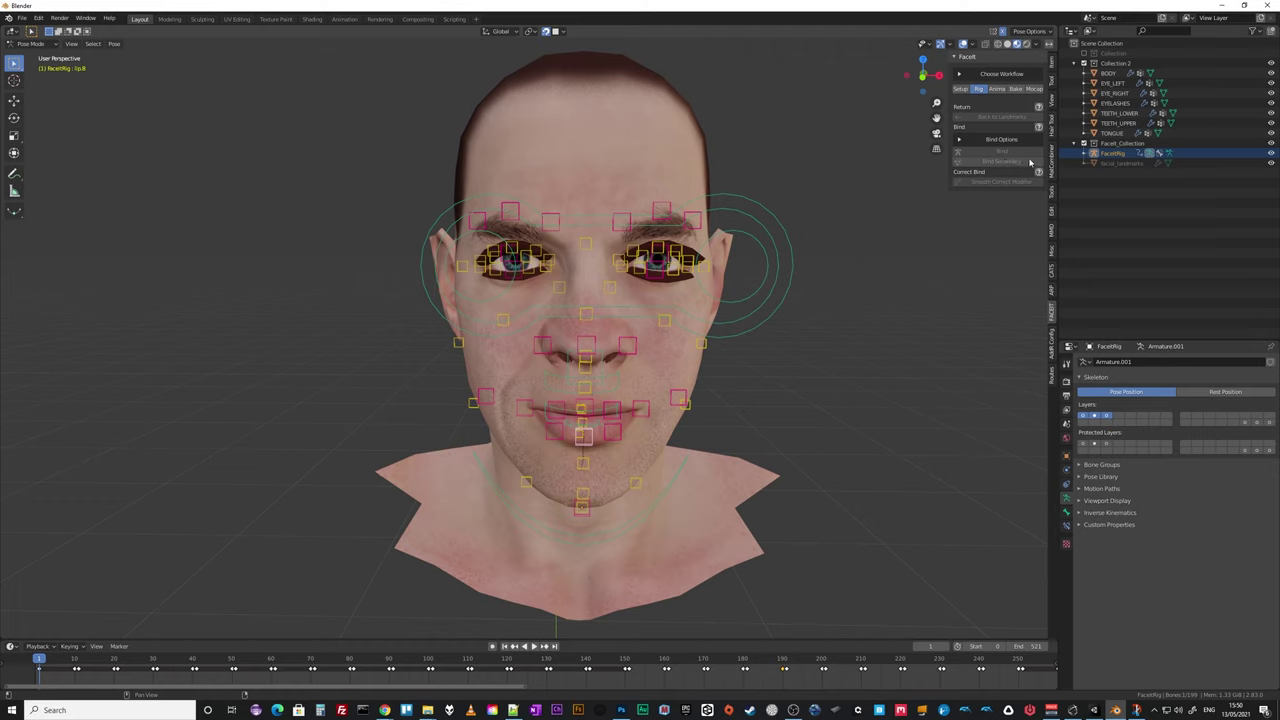
Switch the FaceitRig armature to Object Mode and return it to Pose Mode.
{"action": "left_click", "coordinate": [31, 44]}
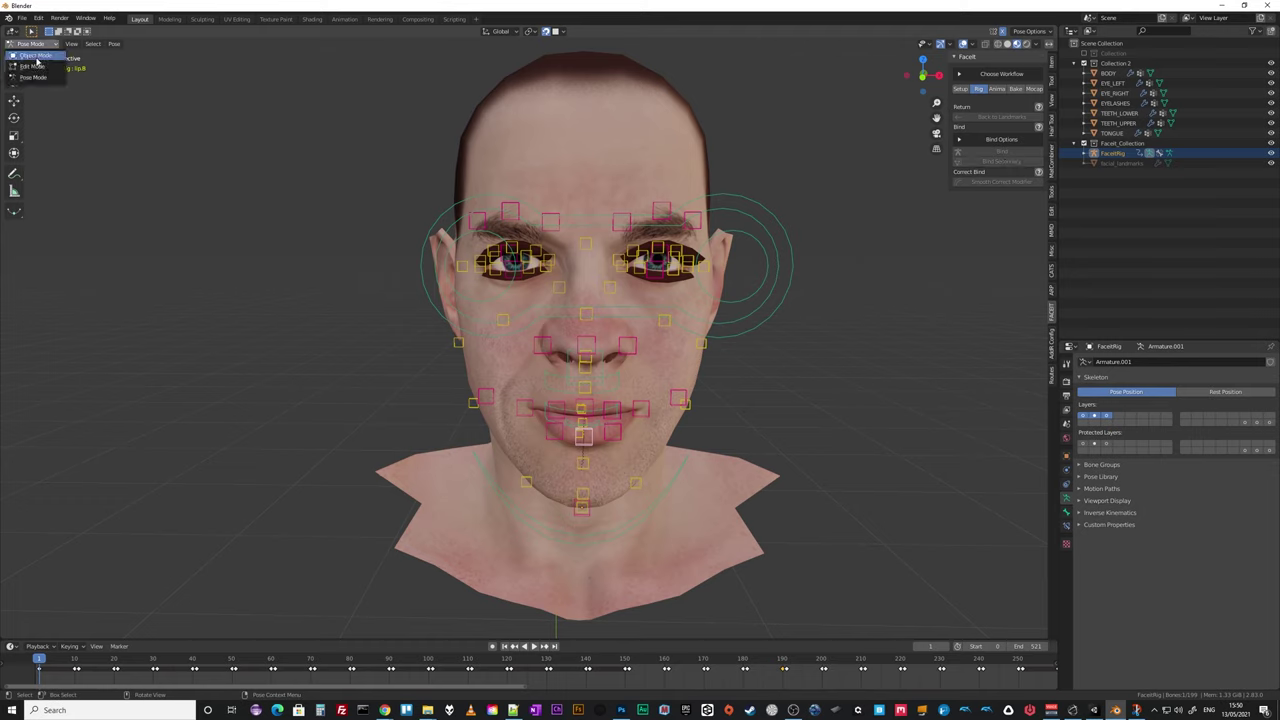
{"action": "left_click", "coordinate": [35, 55]}
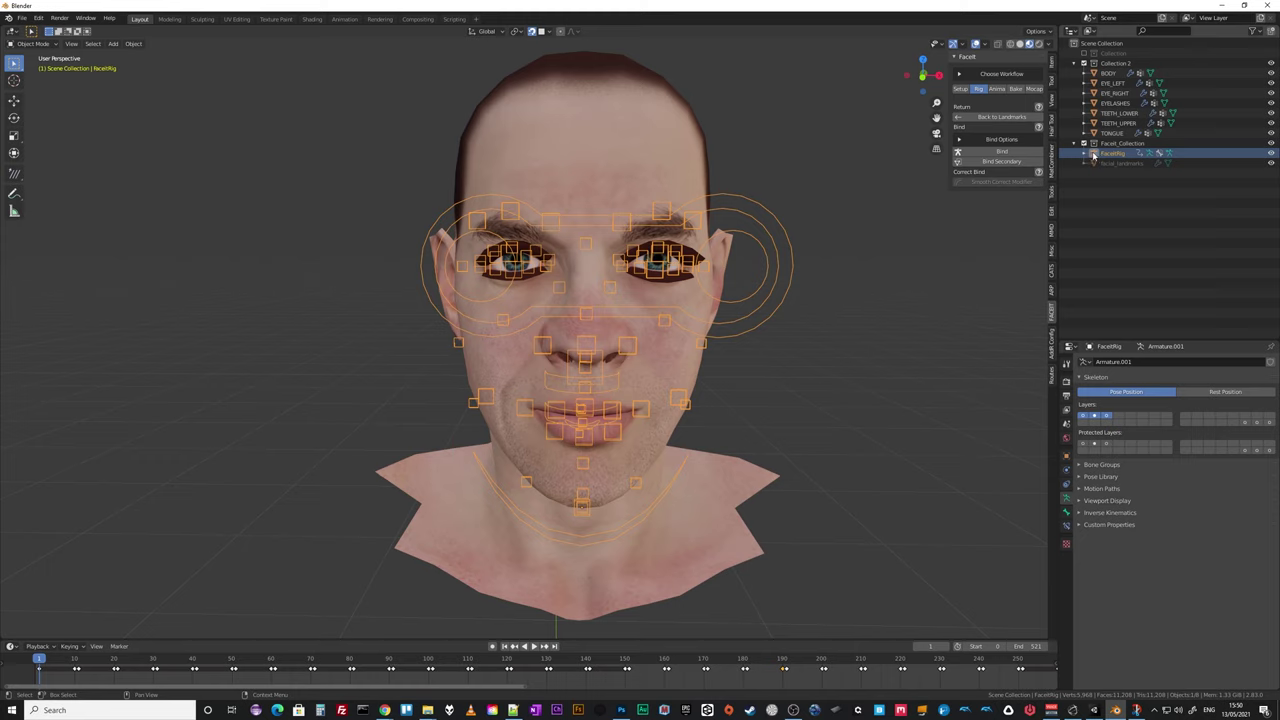
{"action": "left_click", "coordinate": [38, 44]}
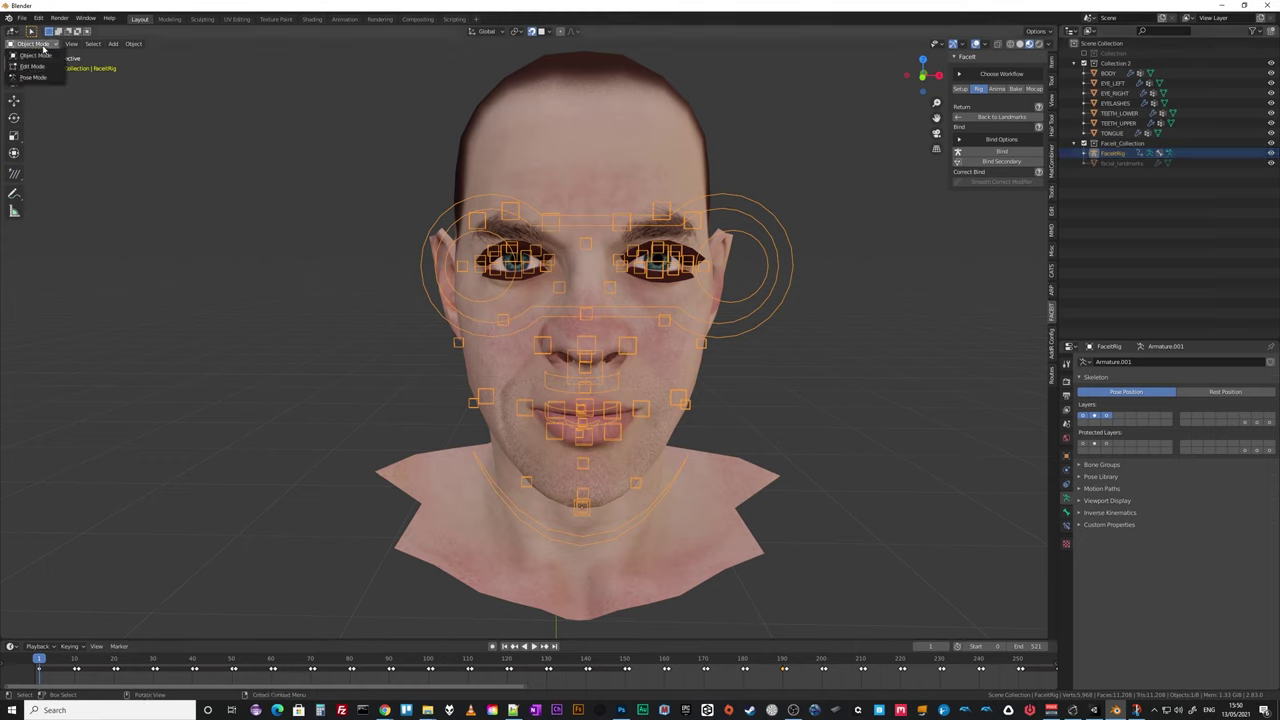
{"action": "left_click", "coordinate": [33, 77]}
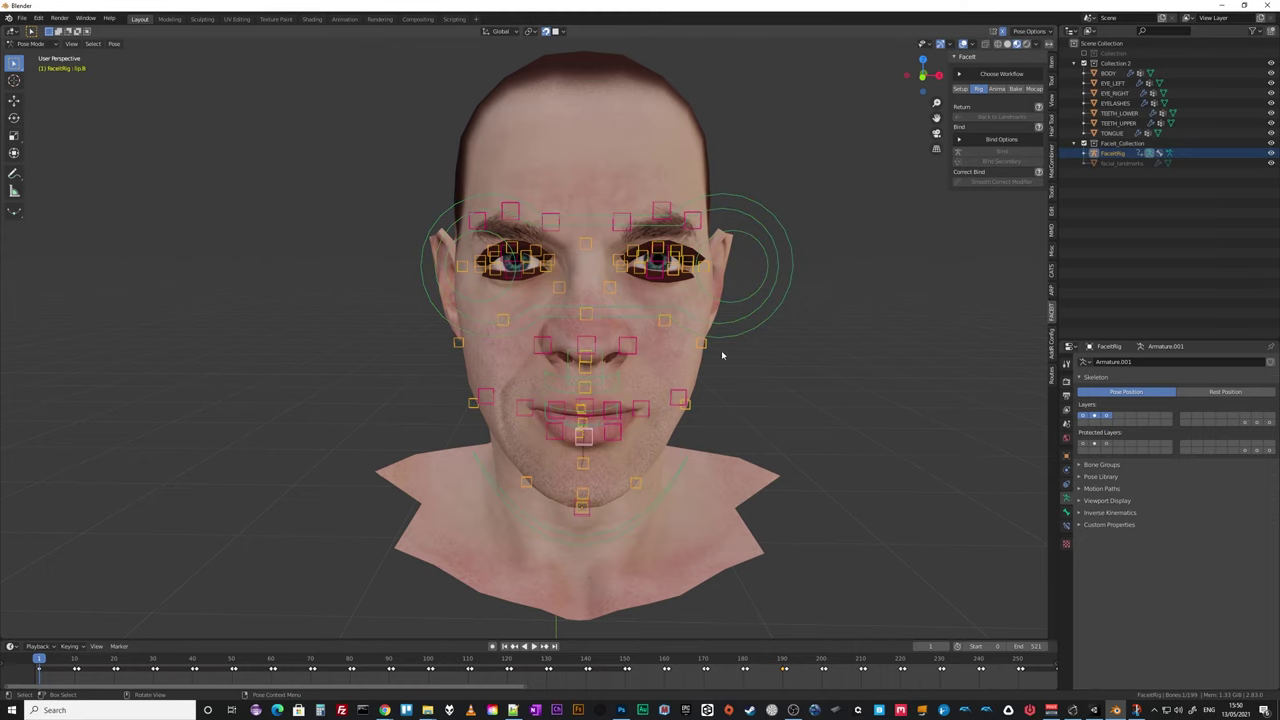
Open Faceit's expression list and preview the eyeBlinkLeft expression close up on the face.
{"action": "left_click", "coordinate": [997, 89]}
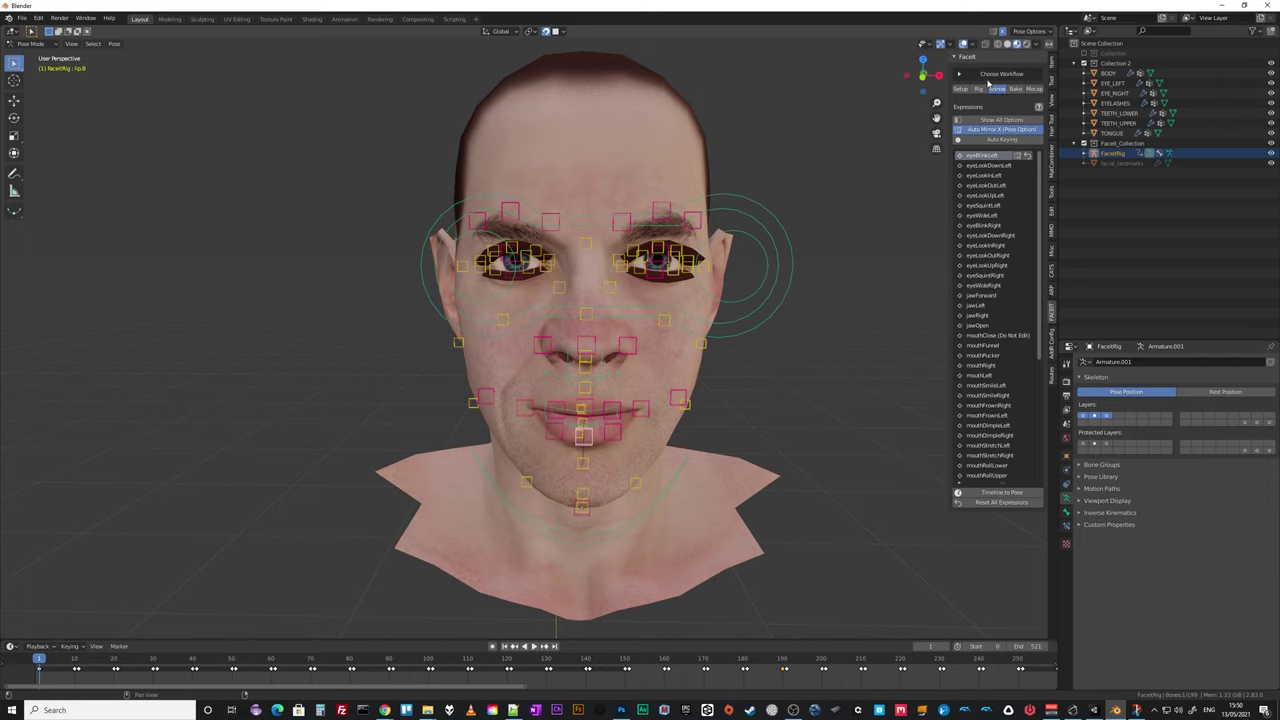
{"action": "left_click", "coordinate": [986, 88]}
{"action": "left_click", "coordinate": [999, 93]}
{"action": "left_click", "coordinate": [985, 165]}
{"action": "left_click", "coordinate": [985, 156]}
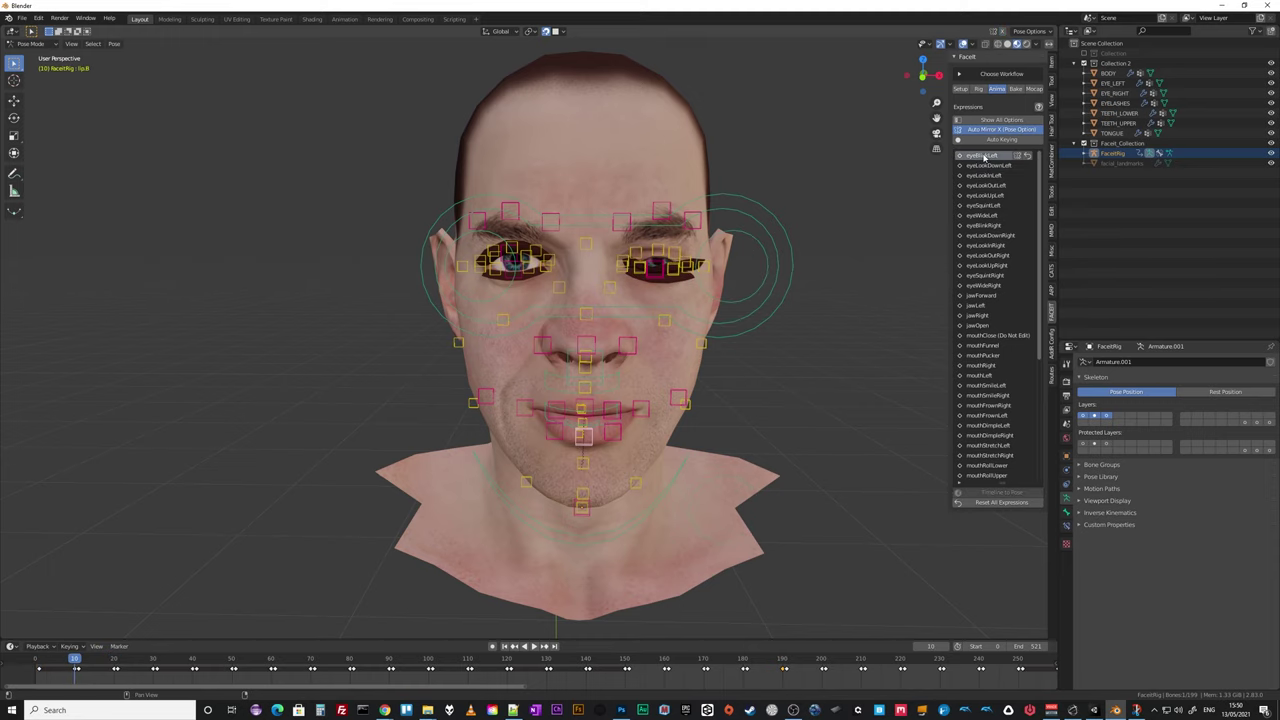
{"action": "scroll", "coordinate": [837, 389], "scroll_direction": "up", "scroll_amount": 4}
{"action": "middle_click_drag", "start_coordinate": [837, 397], "coordinate": [737, 394]}
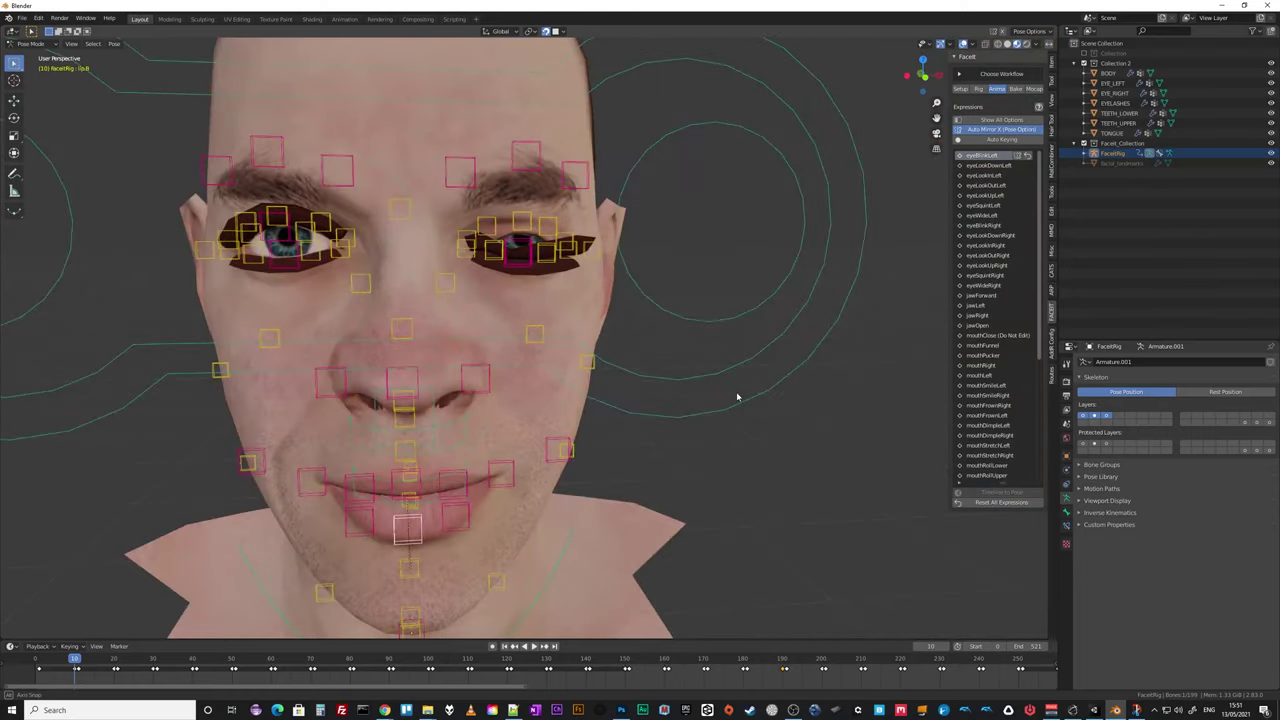
Preview the left-eye look expressions, return to eyeBlinkLeft, and inspect the eyelid from another angle.
{"action": "left_click", "coordinate": [983, 165]}
{"action": "left_click", "coordinate": [983, 175]}
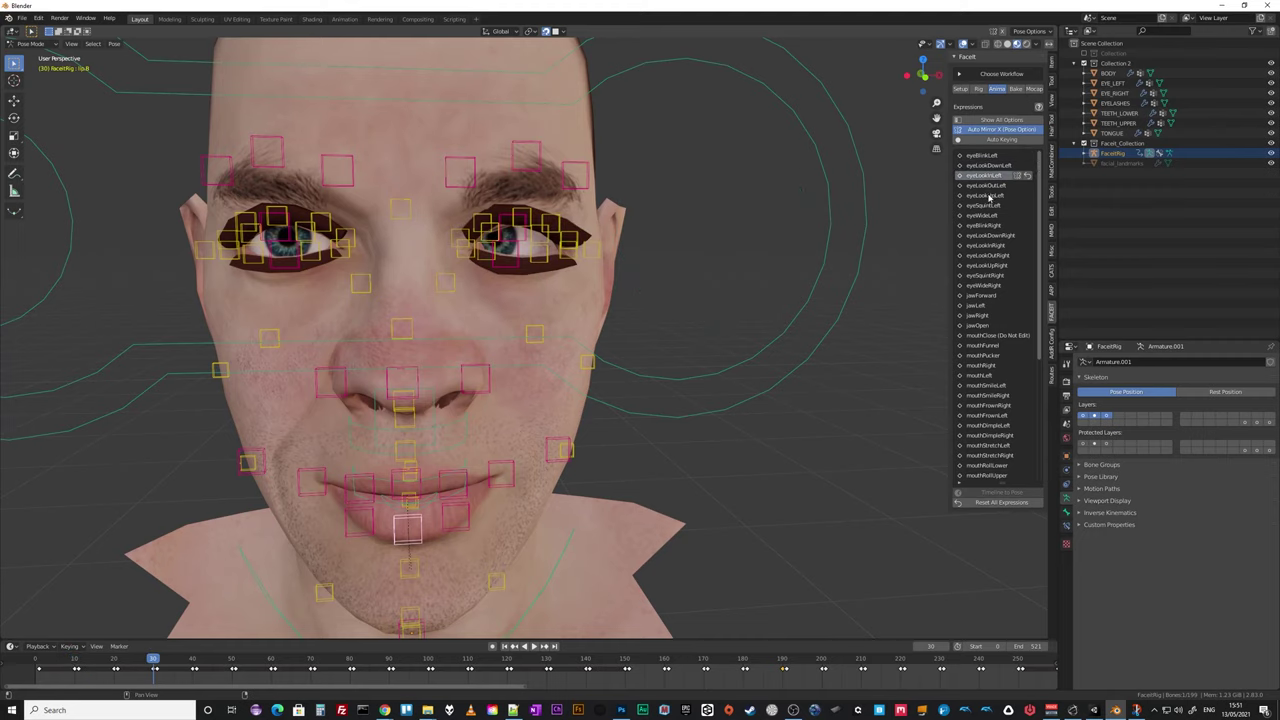
{"action": "left_click", "coordinate": [984, 185]}
{"action": "left_click", "coordinate": [984, 195]}
{"action": "left_click", "coordinate": [983, 156]}
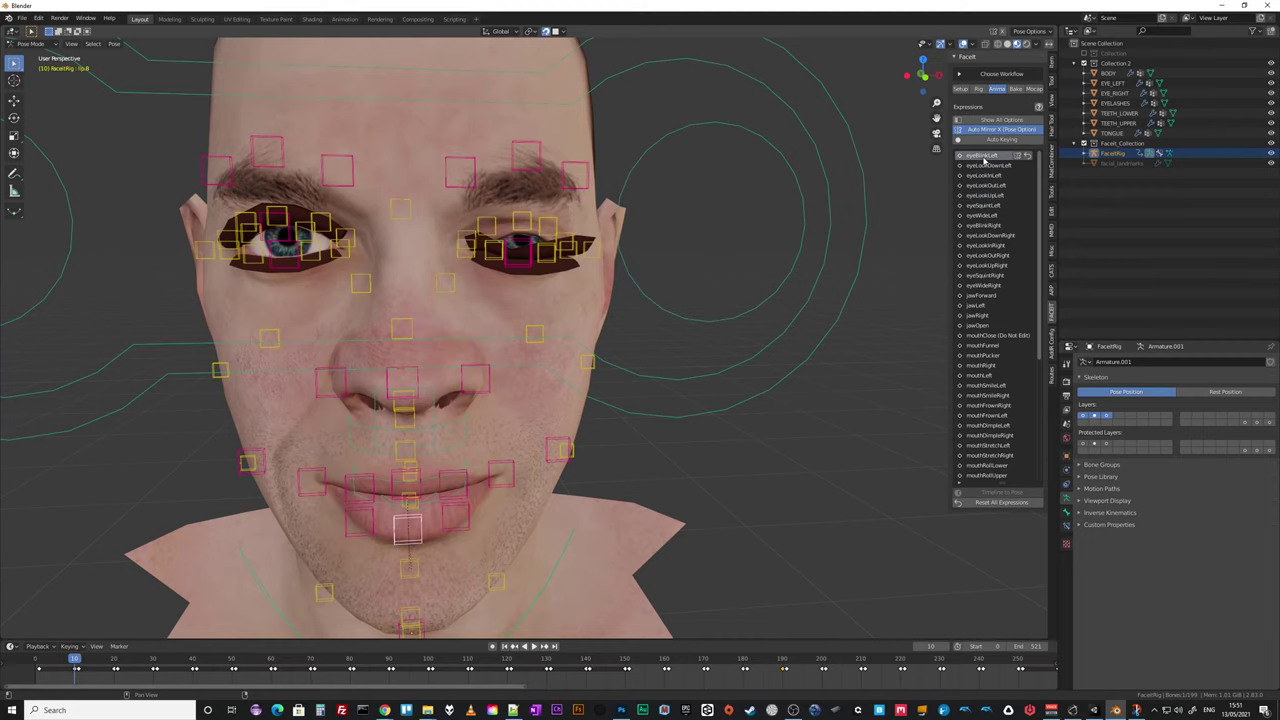
{"action": "middle_click_drag", "start_coordinate": [720, 318], "coordinate": [527, 222]}
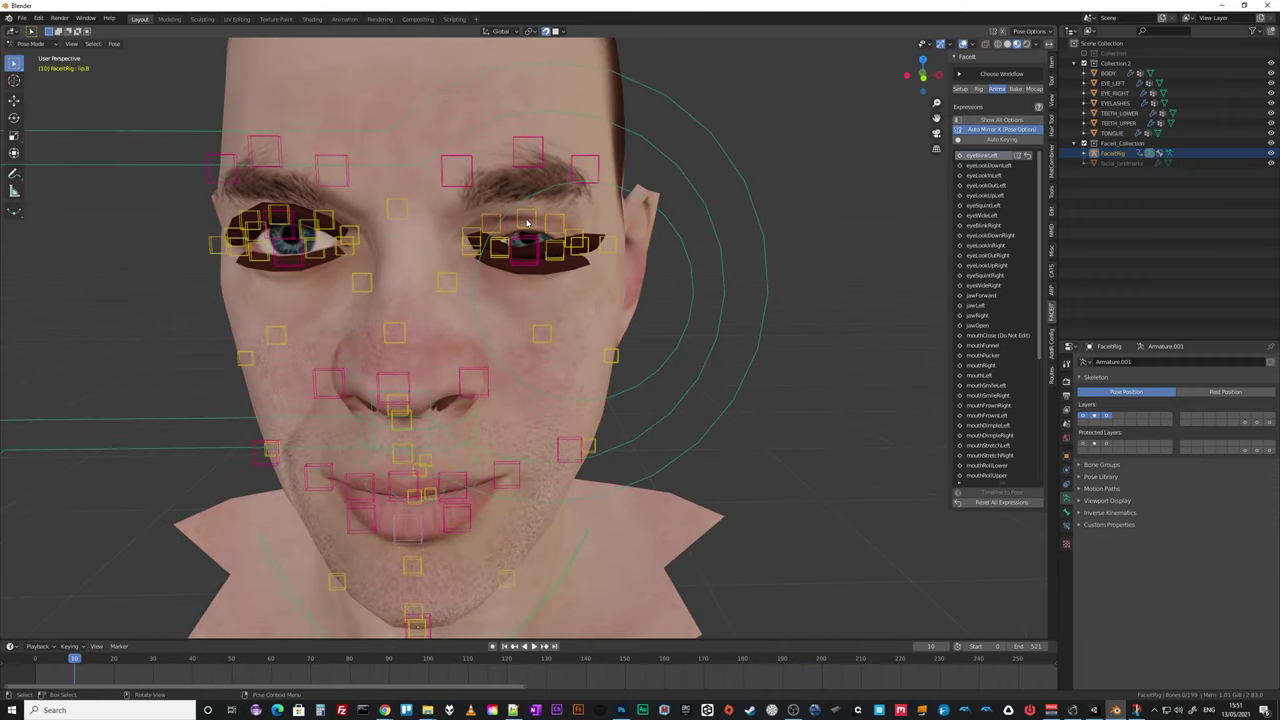
Try to adjust the small control bone directly above the left eye in the eyeBlinkLeft pose.
{"action": "left_click", "coordinate": [533, 217]}
{"action": "mouse_move", "coordinate": [540, 232]}
{"action": "middle_mouse_down"}
{"action": "mouse_move", "coordinate": [513, 242]}
{"action": "mouse_move", "coordinate": [556, 225]}
{"action": "middle_mouse_up"}
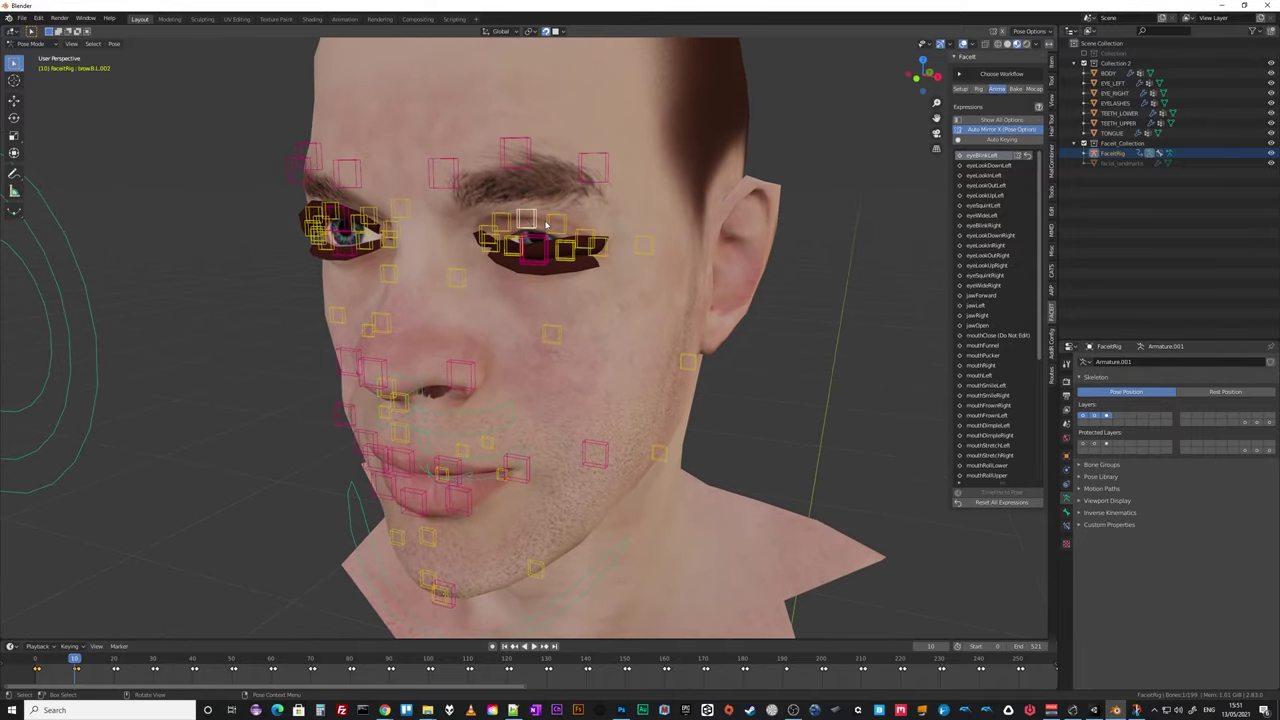
{"action": "key", "text": "g"}
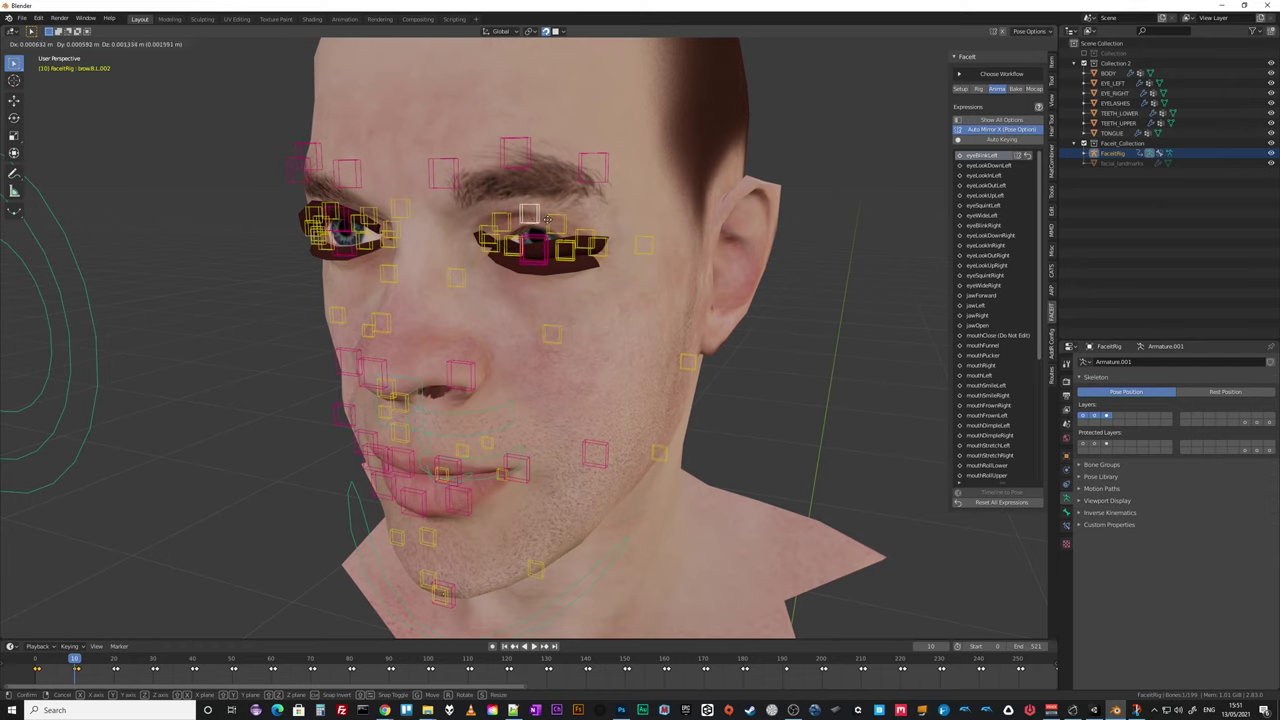
{"action": "left_click", "coordinate": [543, 222]}
{"action": "middle_click_drag", "start_coordinate": [543, 222], "coordinate": [533, 207]}
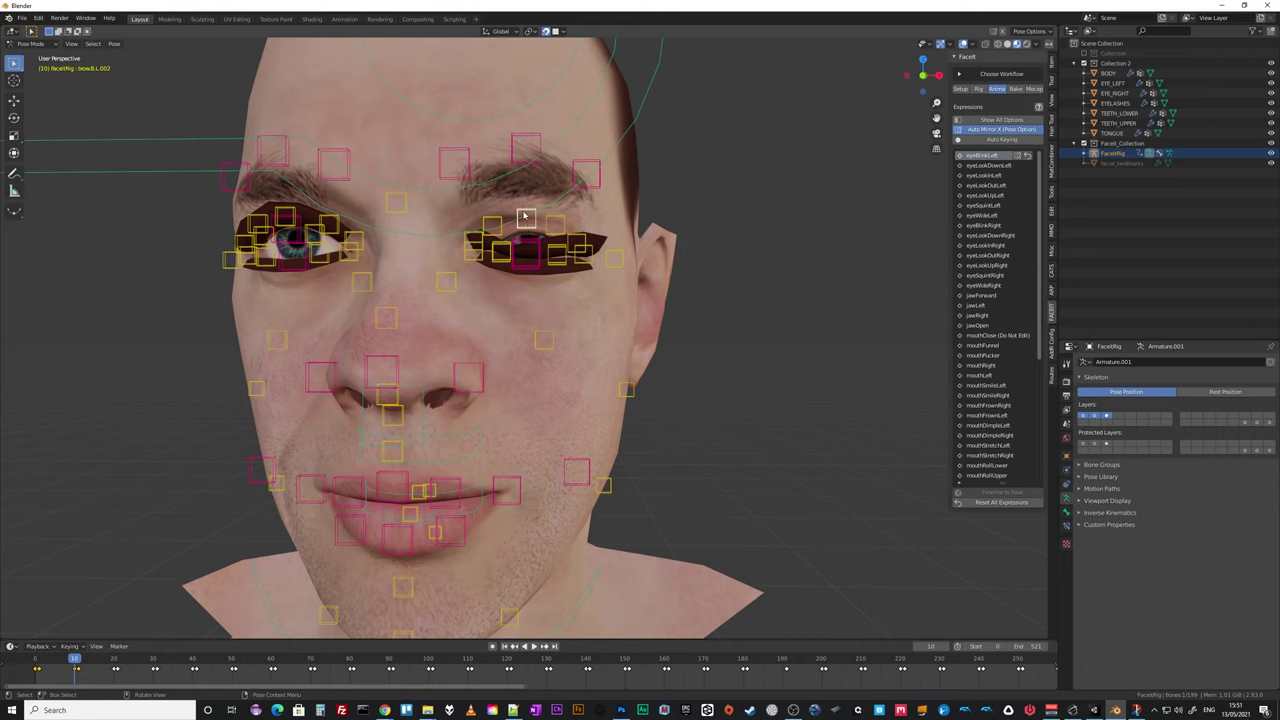
{"action": "middle_click_drag", "start_coordinate": [535, 274], "coordinate": [533, 255]}
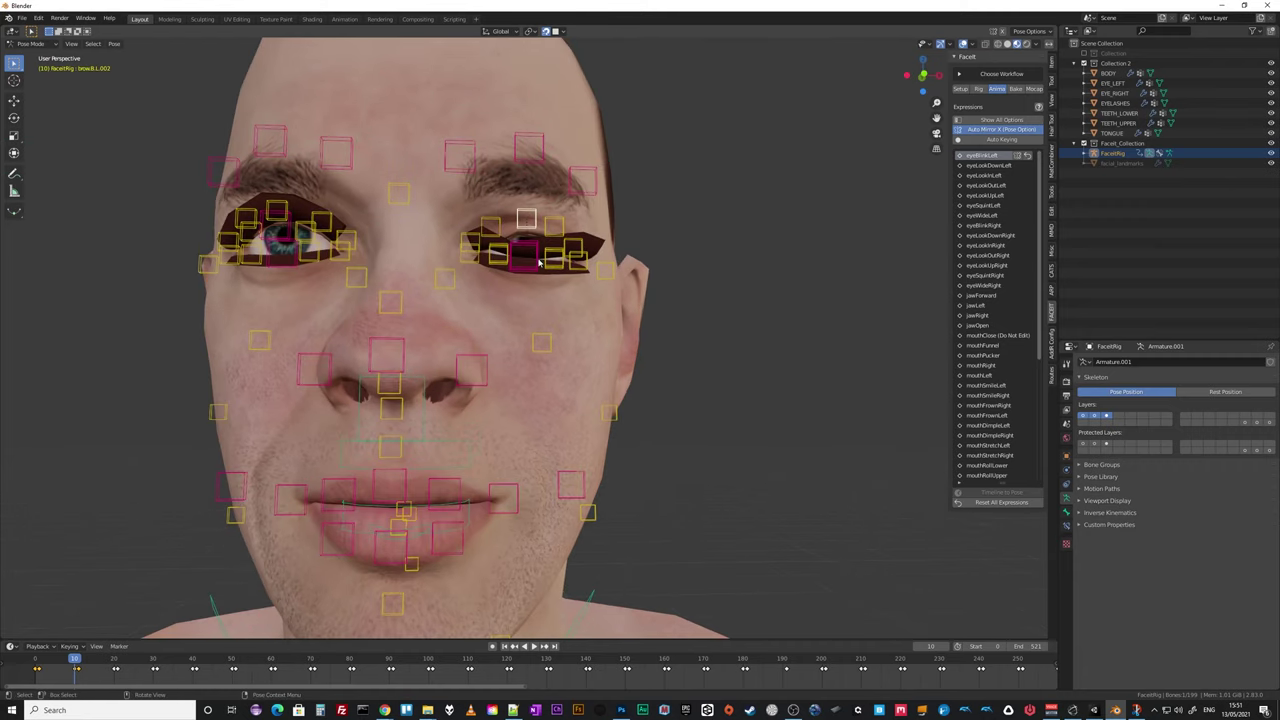
Try to move the left eye's main upper-lid control in the eyeBlinkLeft pose.
{"action": "left_click", "coordinate": [534, 265]}
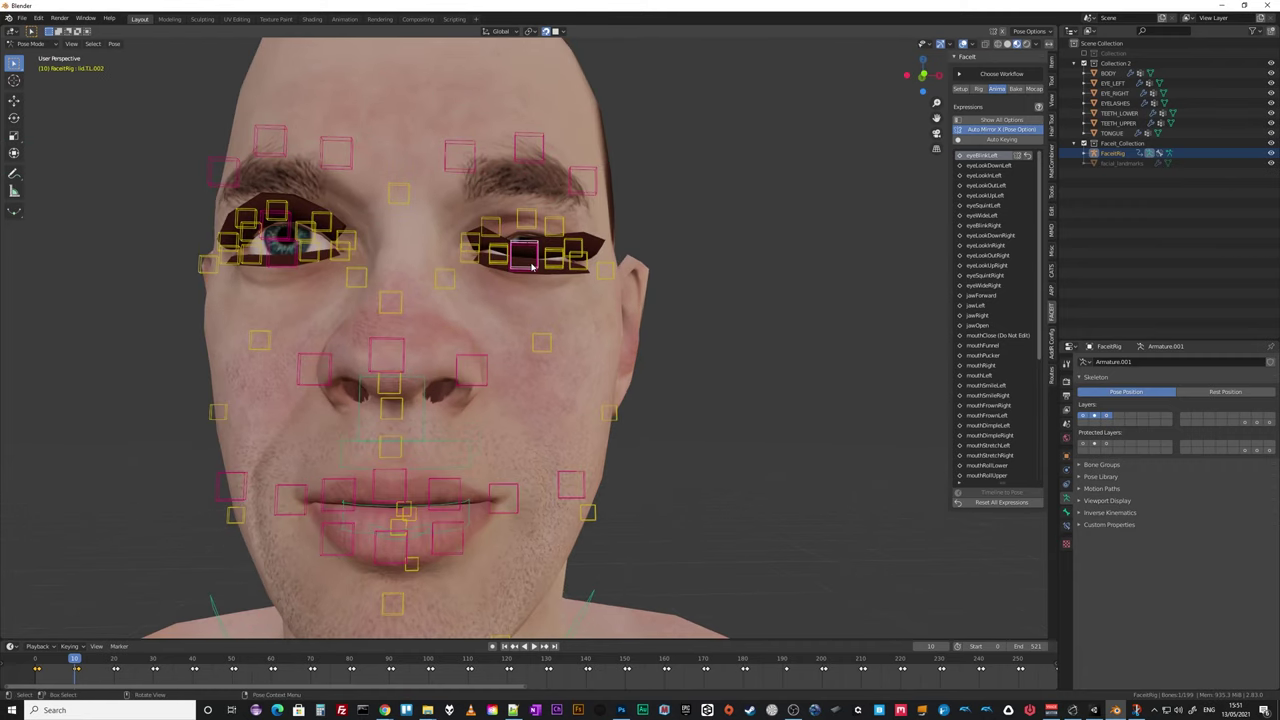
{"action": "key", "text": "g"}
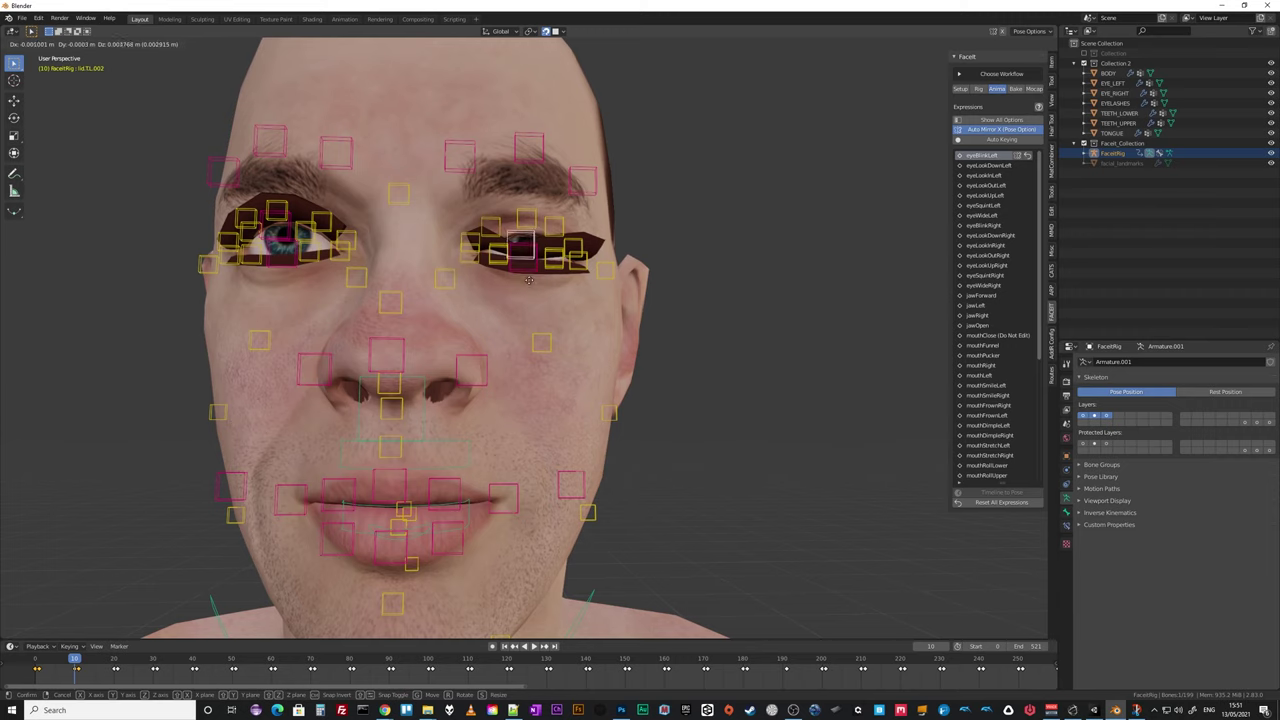
{"action": "right_click", "coordinate": [531, 290]}
{"action": "mouse_move", "coordinate": [531, 290]}
{"action": "middle_mouse_down"}
{"action": "mouse_move", "coordinate": [500, 323]}
{"action": "mouse_move", "coordinate": [538, 277]}
{"action": "middle_mouse_up"}
Lower the left eye's main lower-lid control and raise its upper-lid control to test the lid deformation.
{"action": "left_click", "coordinate": [532, 272]}
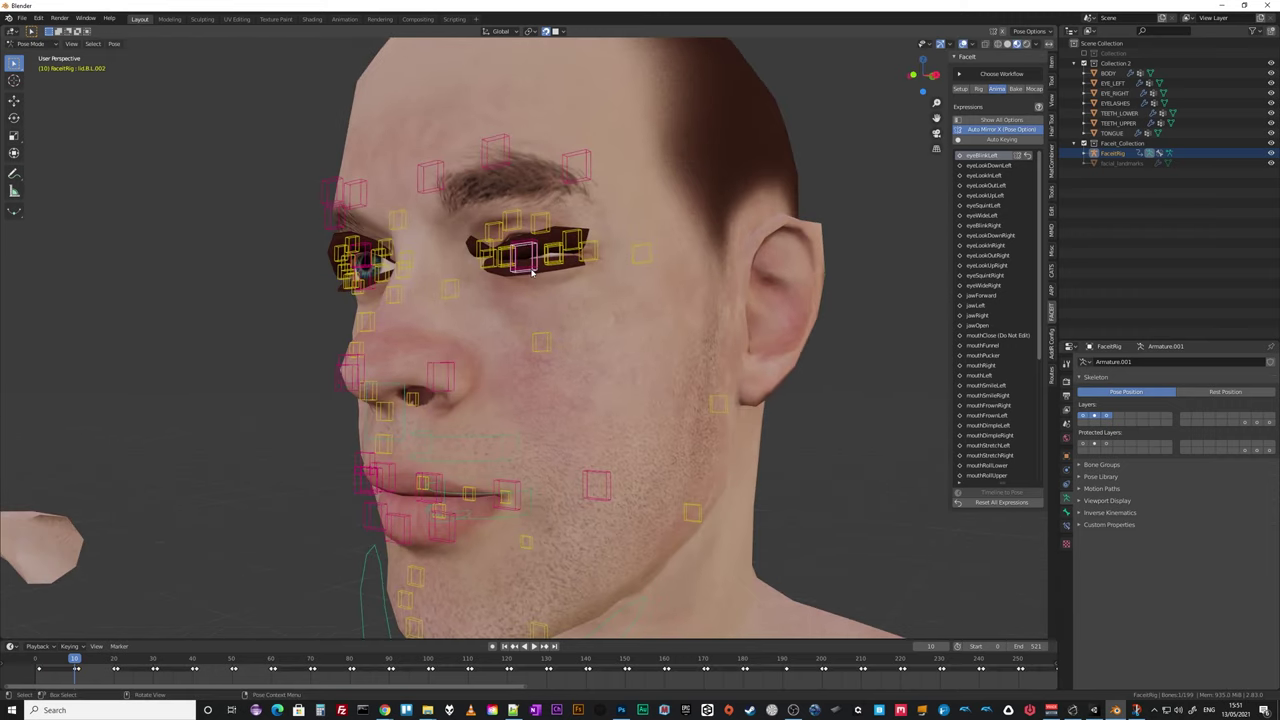
{"action": "key", "text": "g"}
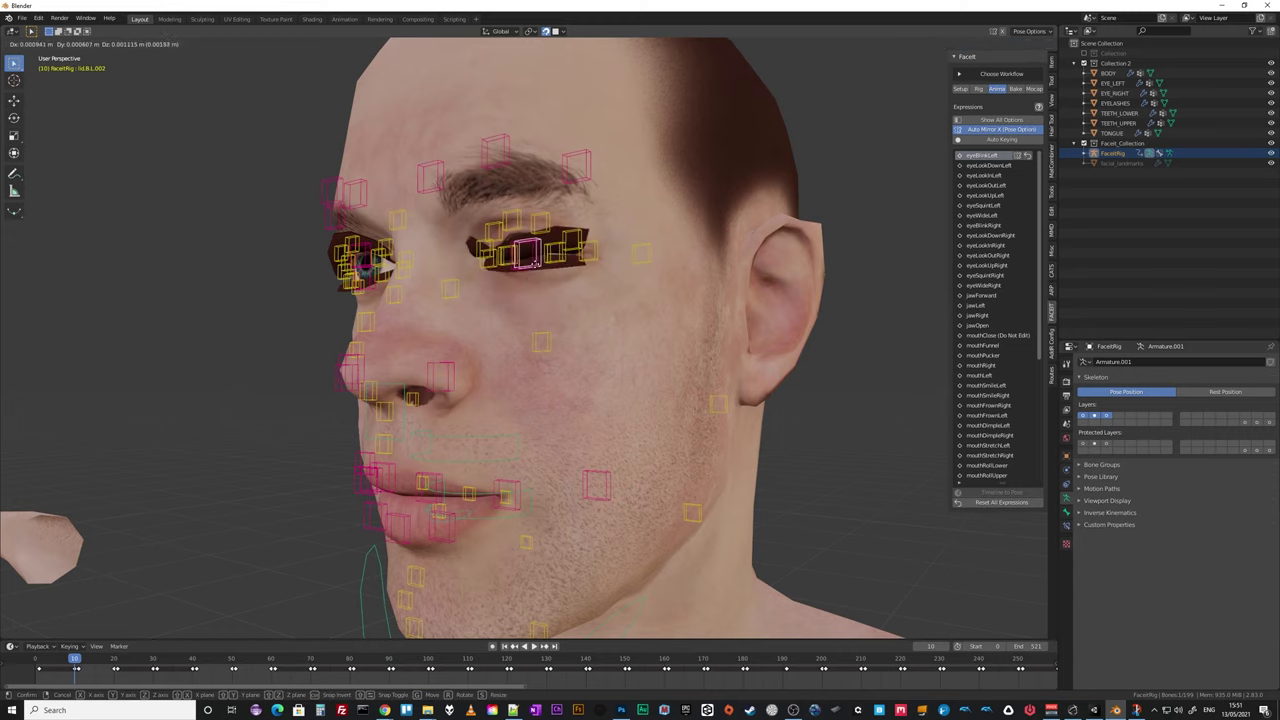
{"action": "left_click", "coordinate": [535, 287]}
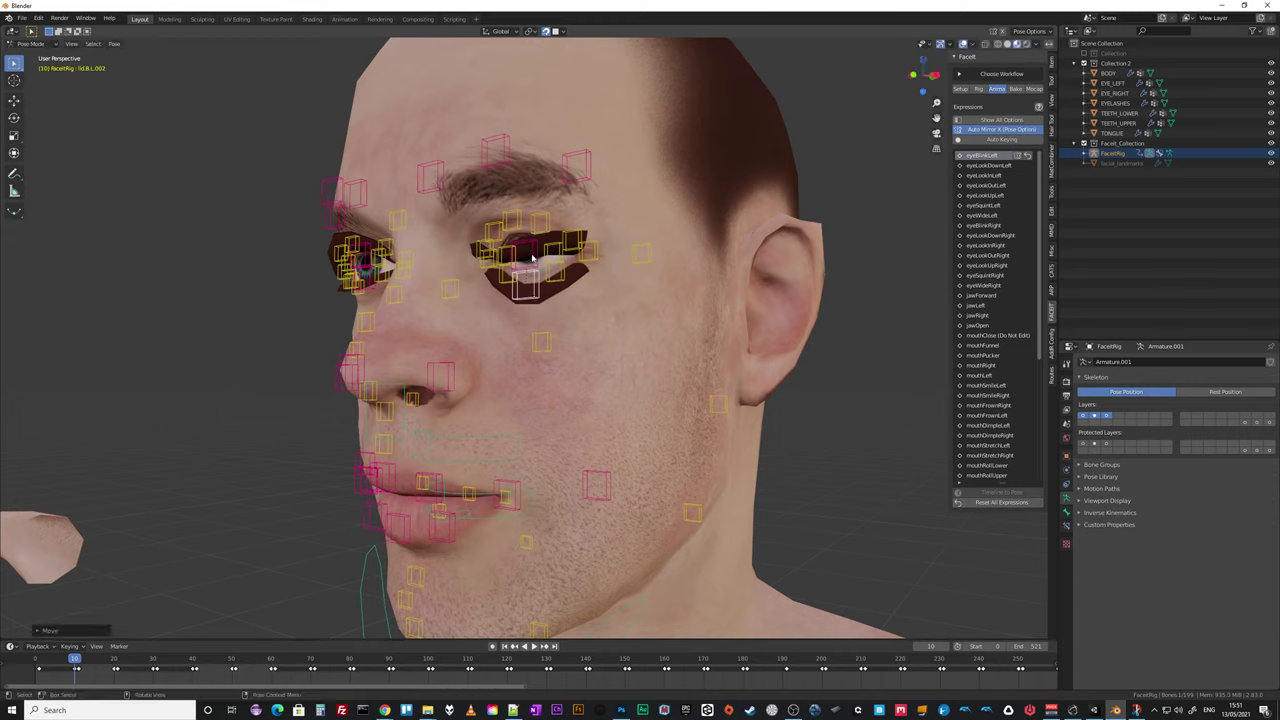
{"action": "left_click", "coordinate": [530, 250]}
{"action": "key", "text": "g"}
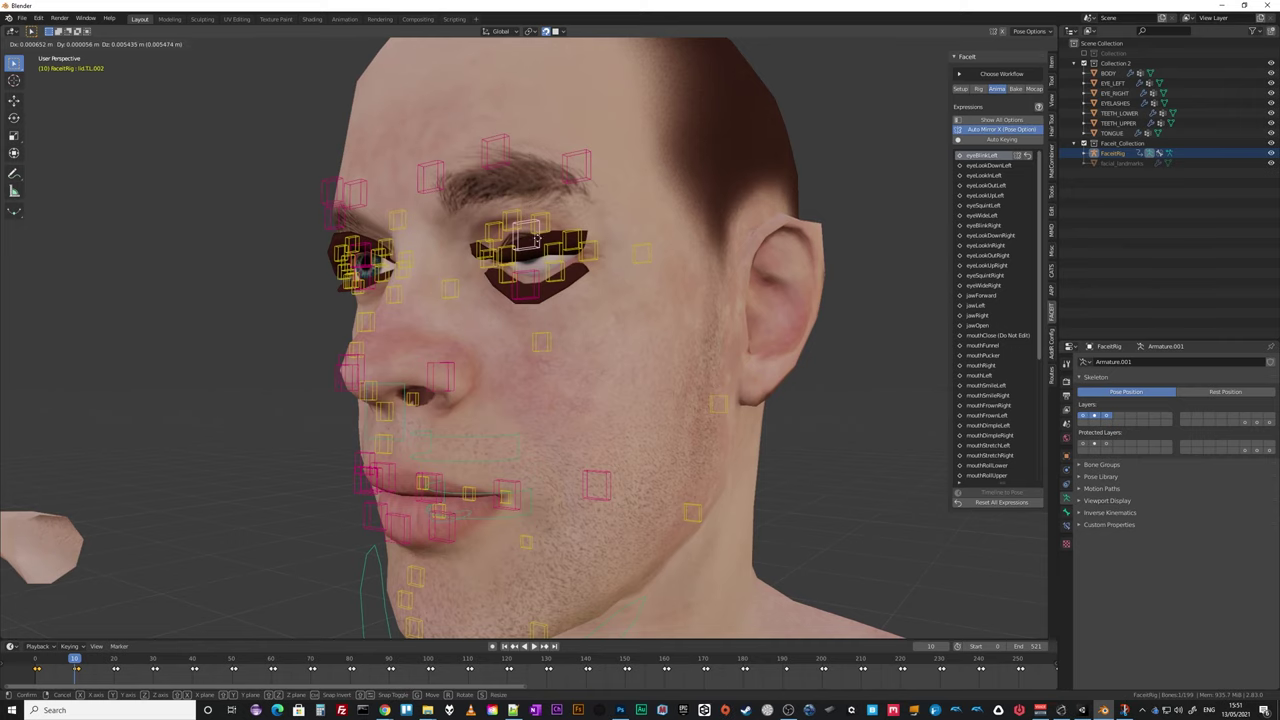
{"action": "left_click", "coordinate": [536, 241]}
Undo the test moves of the left eye's upper-lid and lower-lid controls.
{"action": "key", "text": "ctrl+z"}
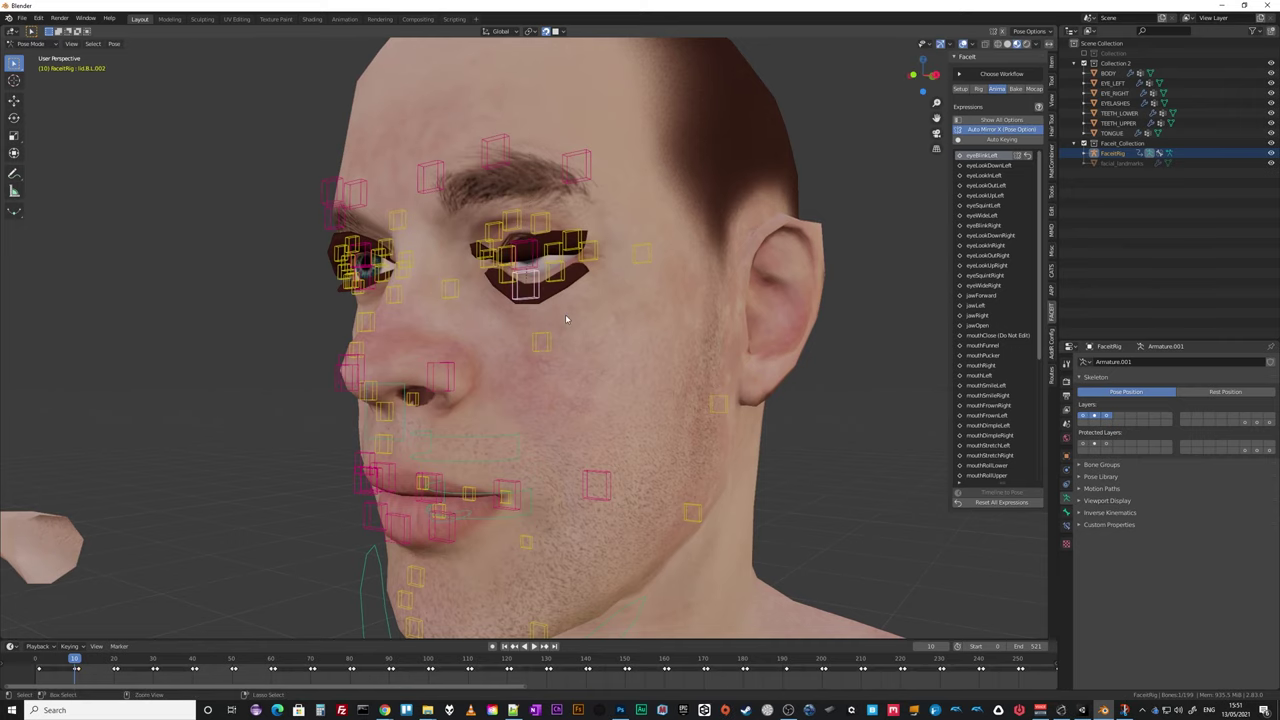
{"action": "key", "text": "ctrl+z"}
{"action": "key", "text": "KP_1"}
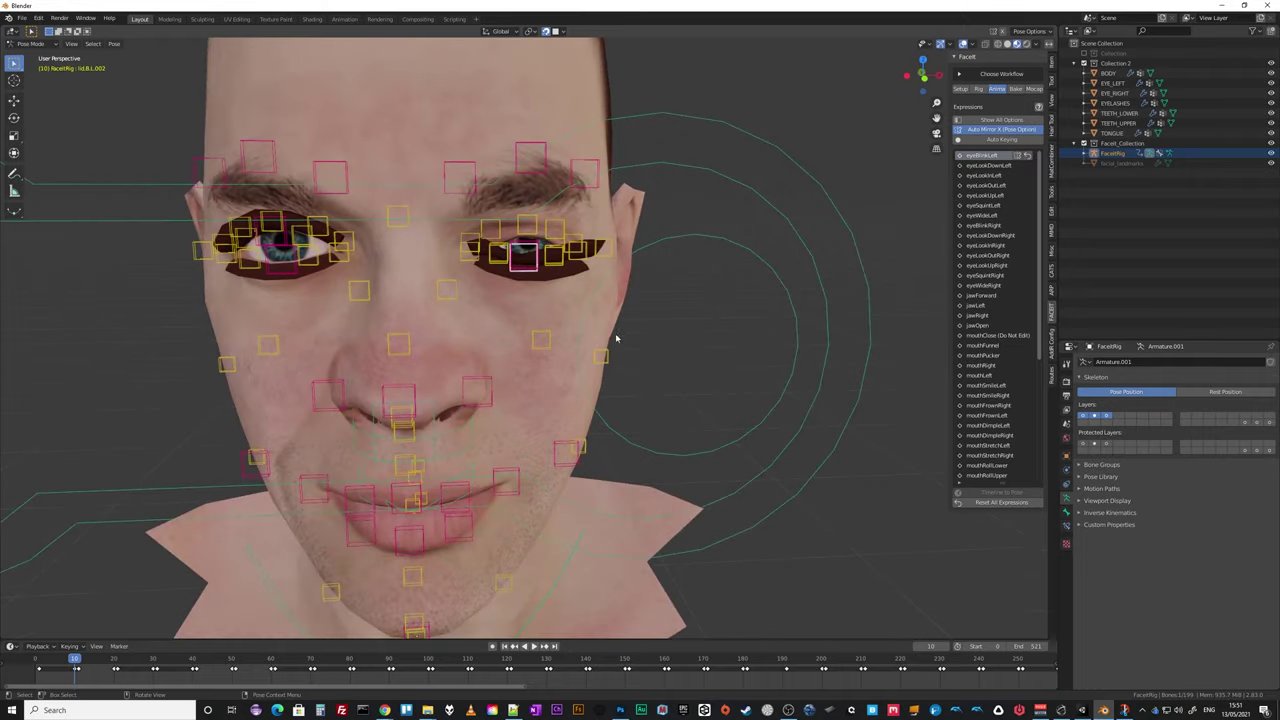
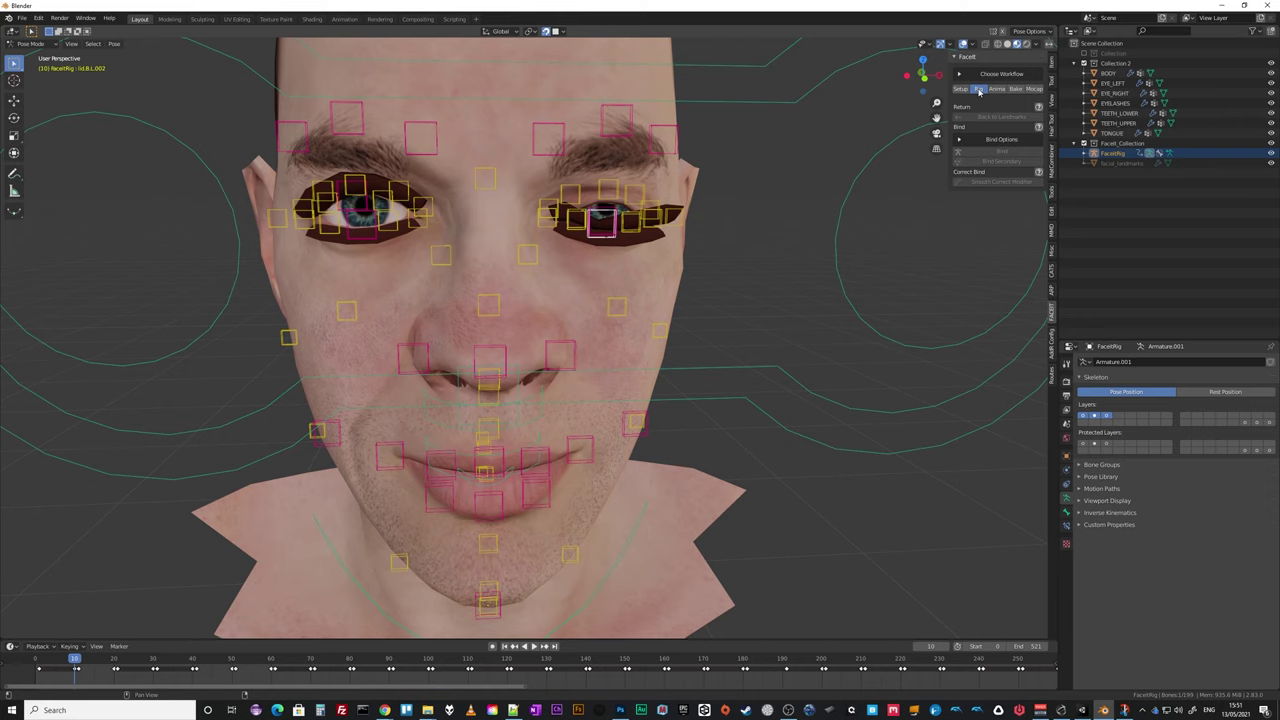
Switch the face rig to Object Mode and return it to the landmarks stage with Back to Landmarks.
{"action": "left_click", "coordinate": [30, 44]}
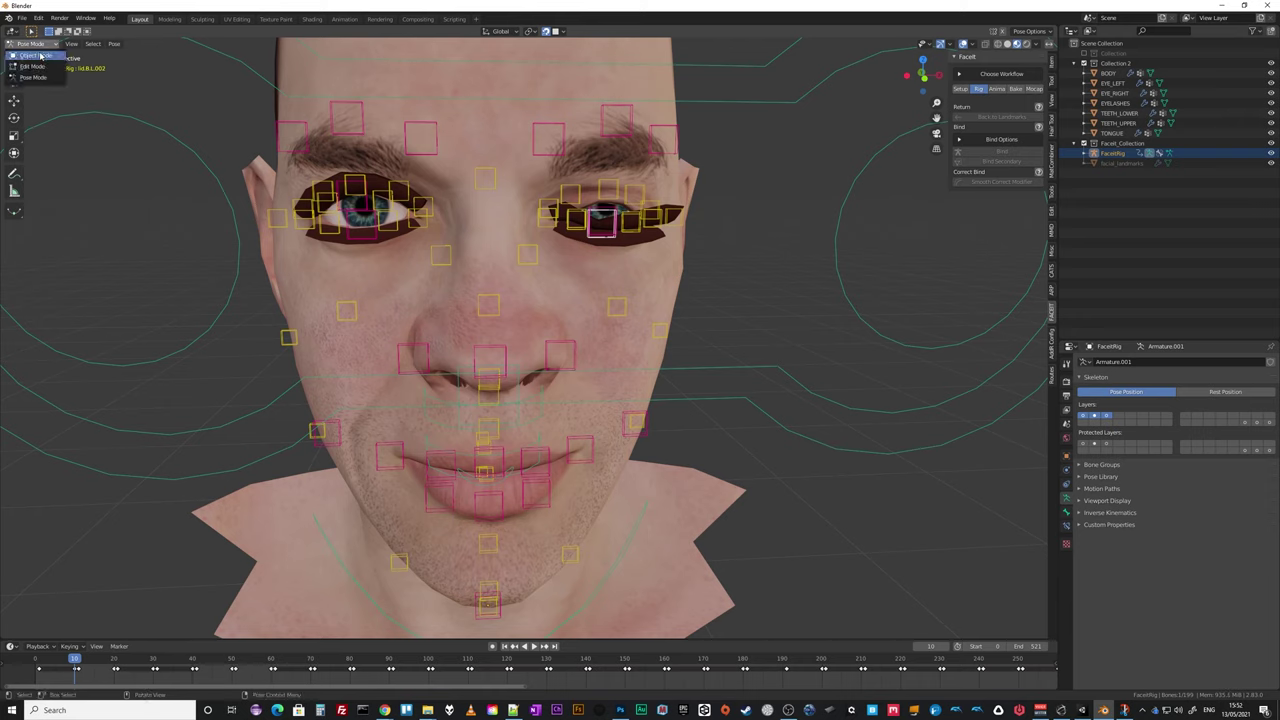
{"action": "left_click", "coordinate": [43, 58]}
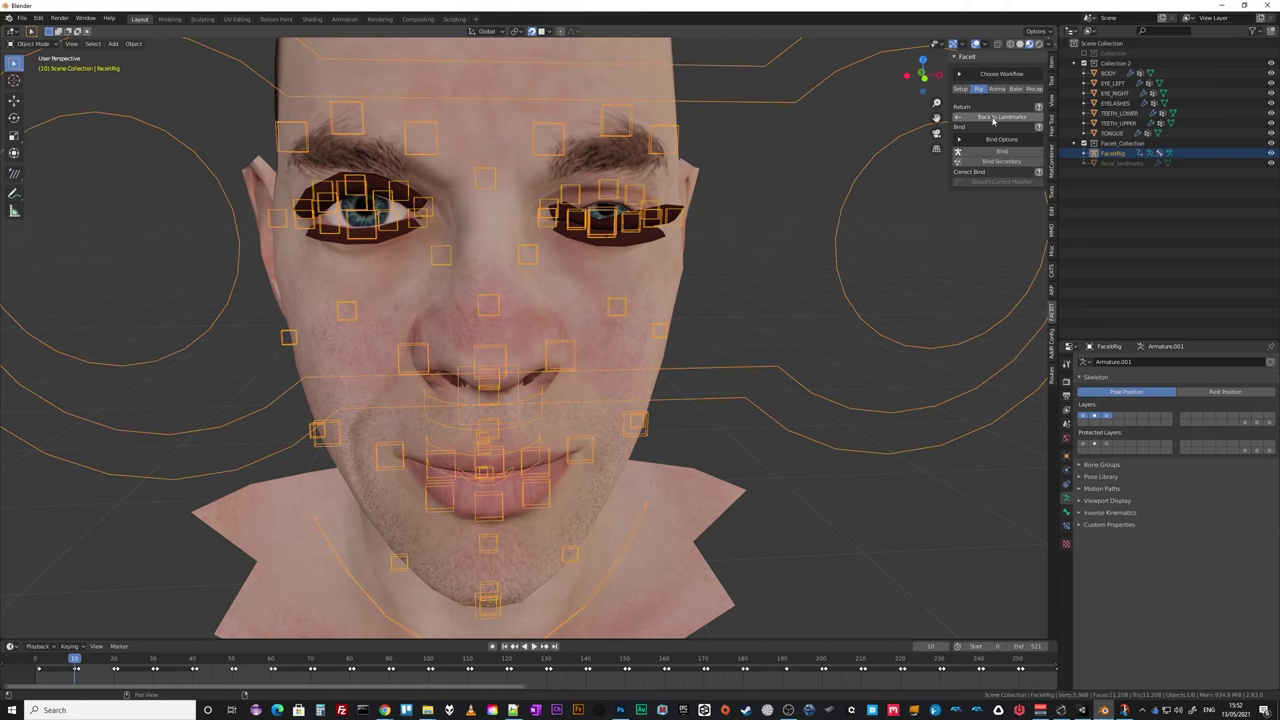
{"action": "left_click", "coordinate": [995, 118]}
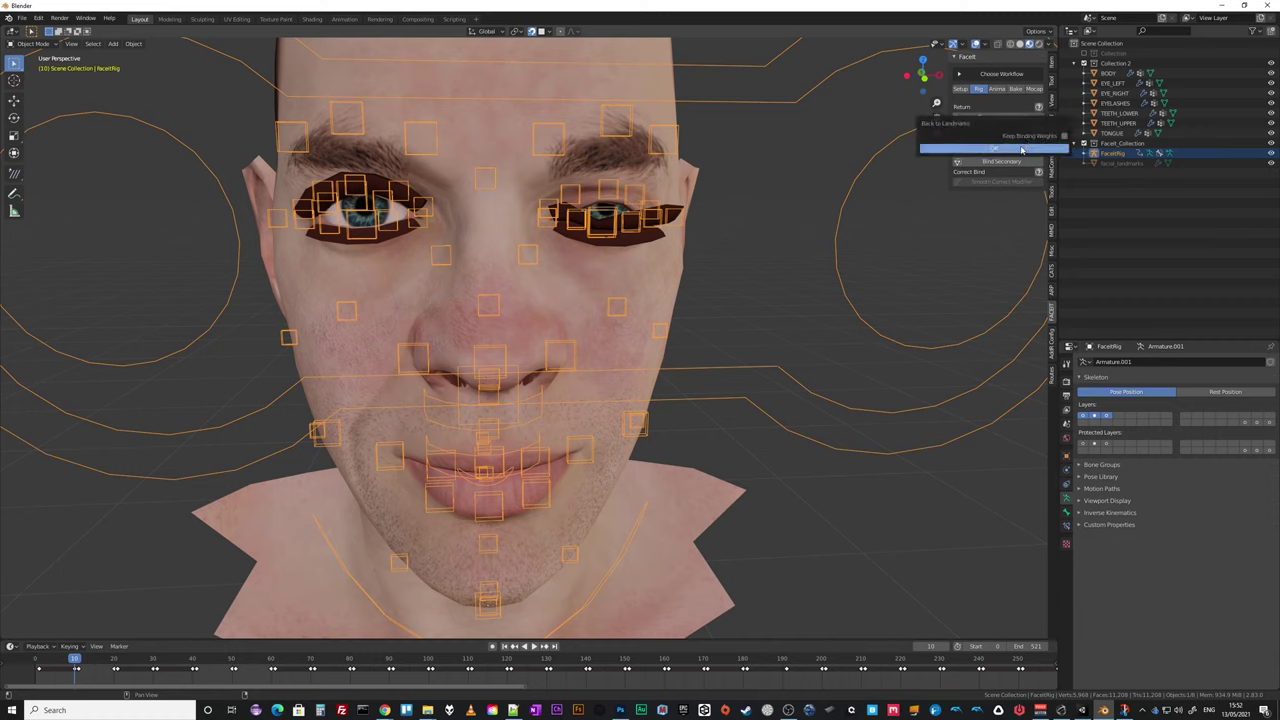
{"action": "left_click", "coordinate": [999, 149]}
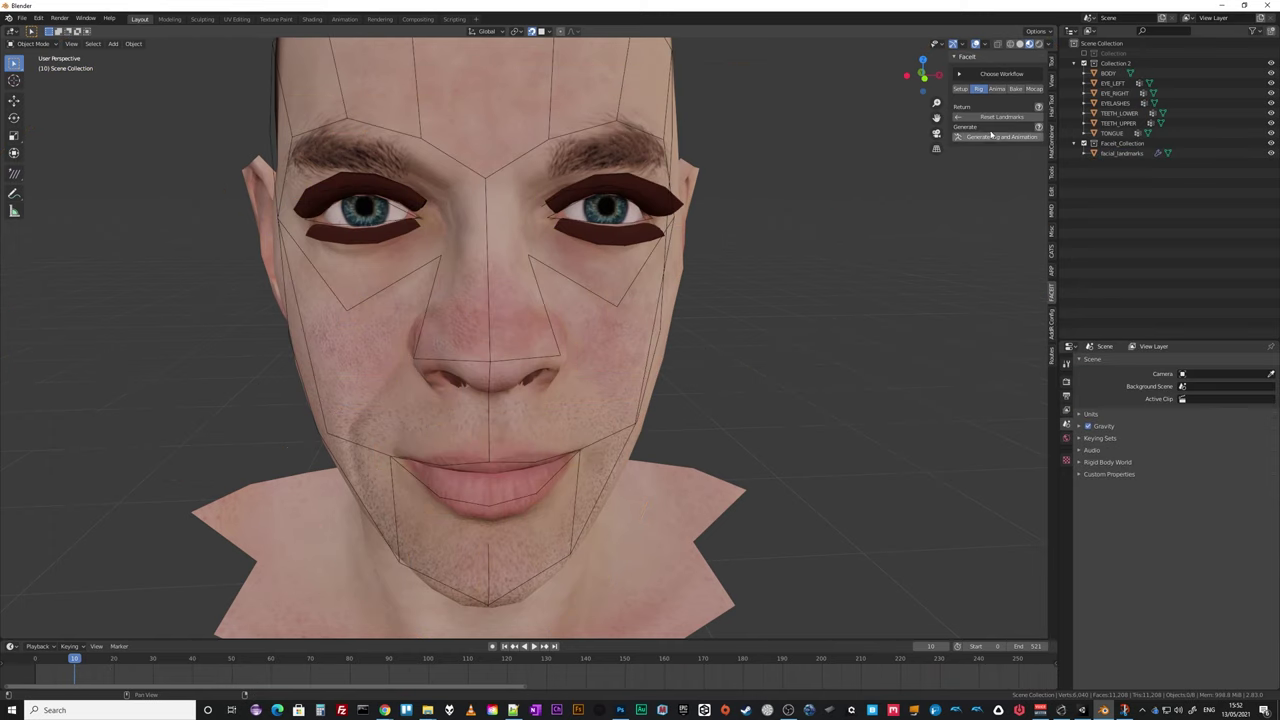
Open the facial_landmarks mesh in Edit Mode and hide the EYELASHES object.
{"action": "mouse_move", "coordinate": [907, 265]}
{"action": "middle_mouse_down"}
{"action": "mouse_move", "coordinate": [883, 260]}
{"action": "mouse_move", "coordinate": [894, 263]}
{"action": "middle_mouse_up"}
{"action": "left_click", "coordinate": [1120, 153]}
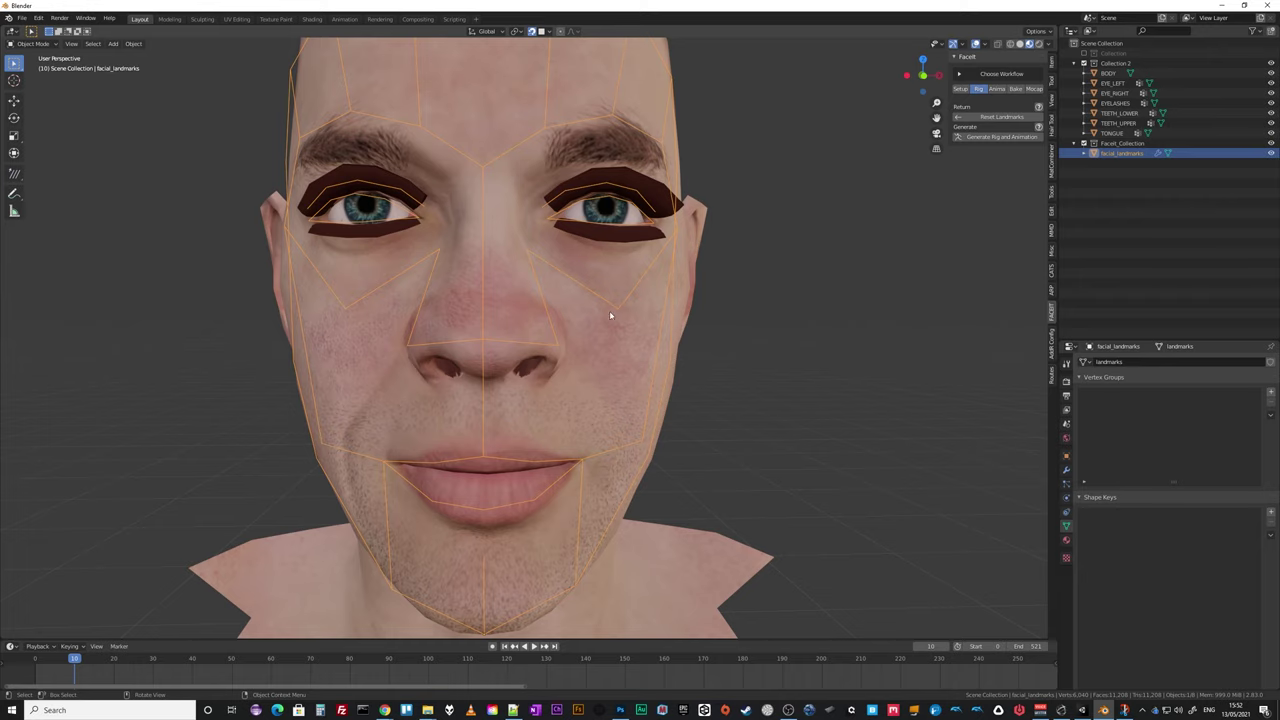
{"action": "left_click", "coordinate": [32, 43]}
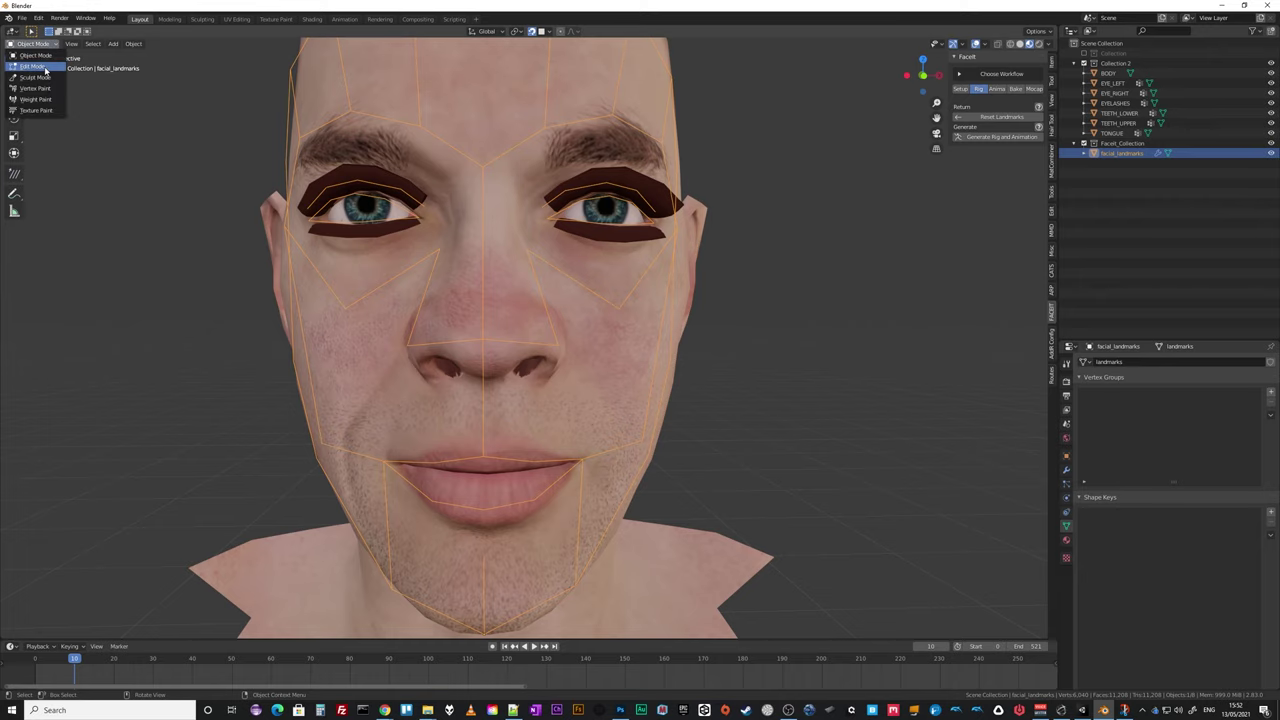
{"action": "left_click", "coordinate": [44, 68]}
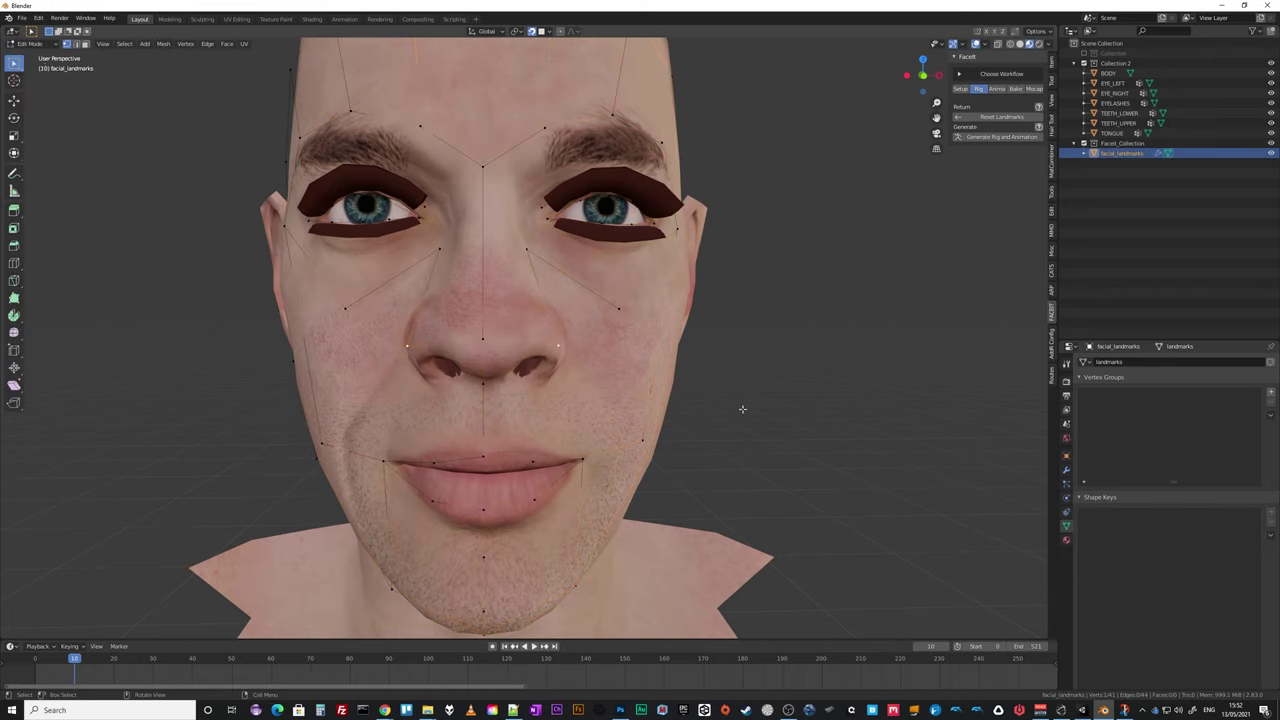
{"action": "middle_click_drag", "start_coordinate": [742, 409], "coordinate": [806, 400]}
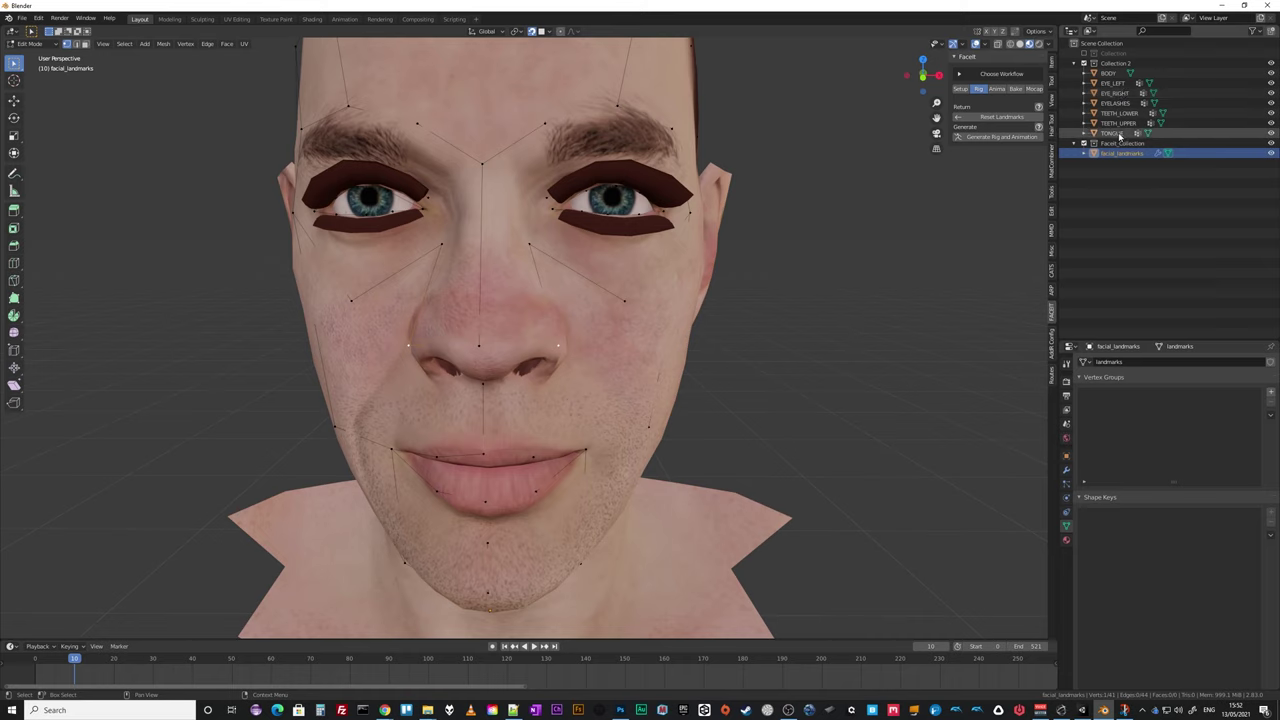
{"action": "left_click", "coordinate": [1271, 103]}
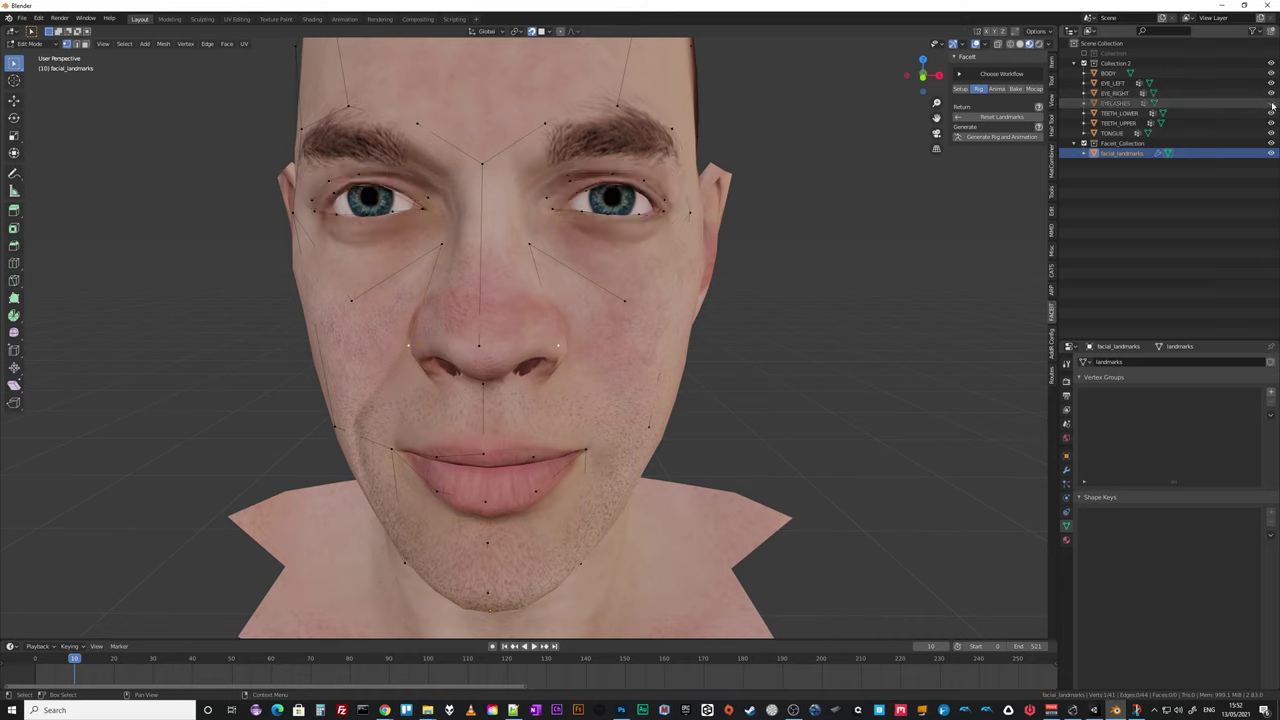
Reposition the middle and outer upper-lid landmark vertices of the left eye to follow the eyelid more closely.
{"action": "mouse_move", "coordinate": [751, 246]}
{"action": "middle_mouse_down"}
{"action": "mouse_move", "coordinate": [766, 236]}
{"action": "mouse_move", "coordinate": [721, 264]}
{"action": "mouse_move", "coordinate": [630, 246]}
{"action": "mouse_move", "coordinate": [743, 250]}
{"action": "middle_mouse_up"}
{"action": "scroll", "coordinate": [766, 236], "scroll_direction": "up", "scroll_amount": 3}
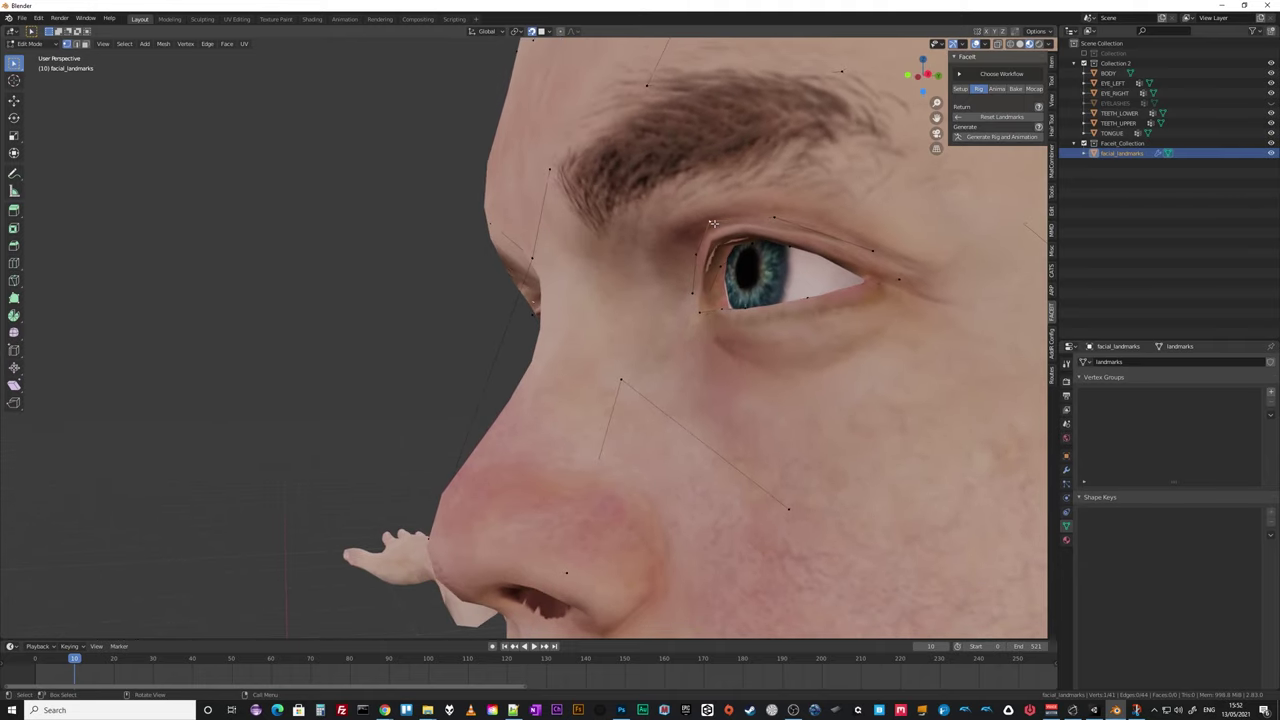
{"action": "key", "text": "g"}
{"action": "left_click", "coordinate": [720, 231]}
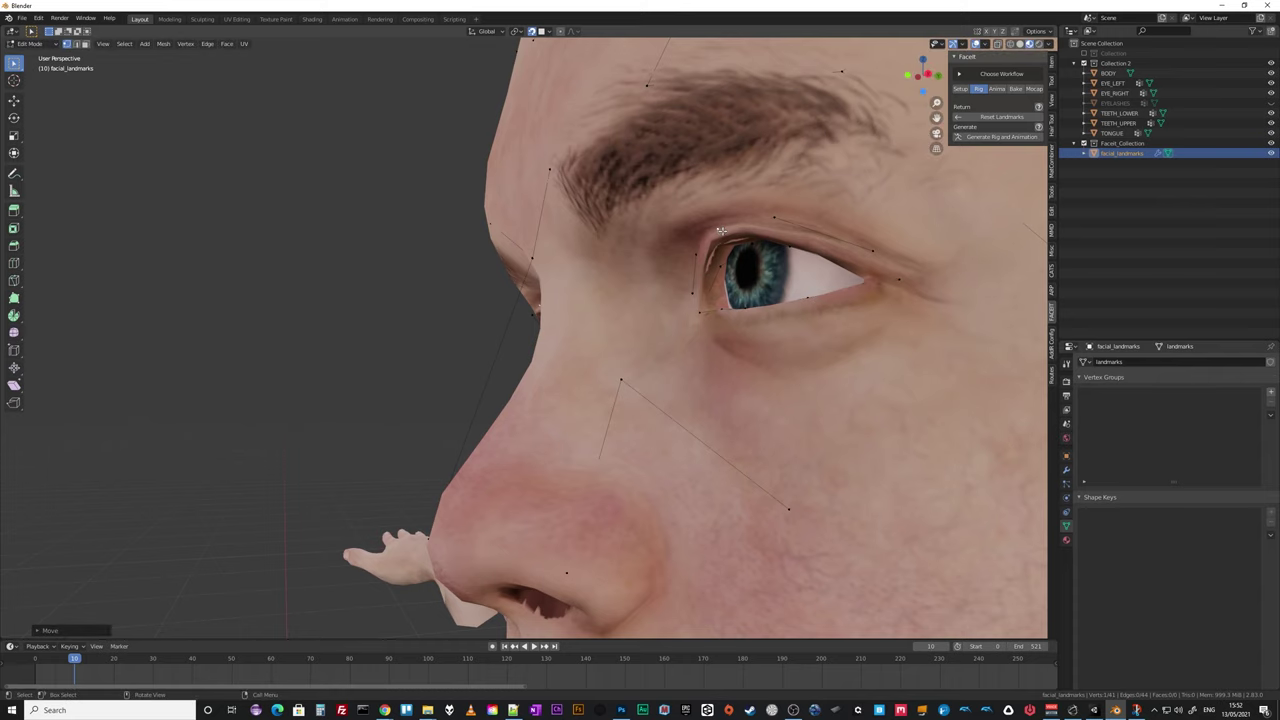
{"action": "middle_click_drag", "start_coordinate": [753, 236], "coordinate": [717, 256]}
{"action": "key", "text": "g"}
{"action": "left_click", "coordinate": [797, 237]}
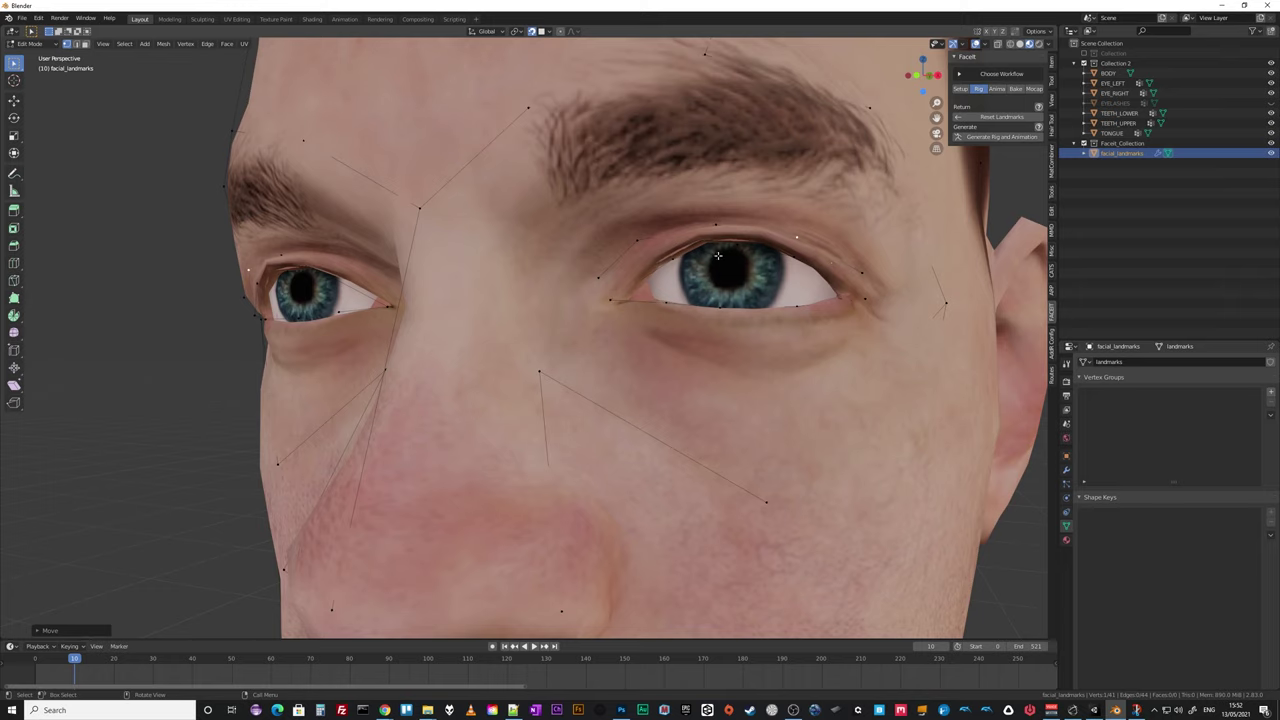
Move the left eye's inner upper-lid landmark vertex slightly down and fine-tune the outer upper-lid landmark pair.
{"action": "left_click", "coordinate": [637, 240]}
{"action": "key", "text": "g"}
{"action": "left_click", "coordinate": [640, 250]}
{"action": "middle_click_drag", "start_coordinate": [640, 250], "coordinate": [219, 249]}
{"action": "left_click", "coordinate": [222, 247]}
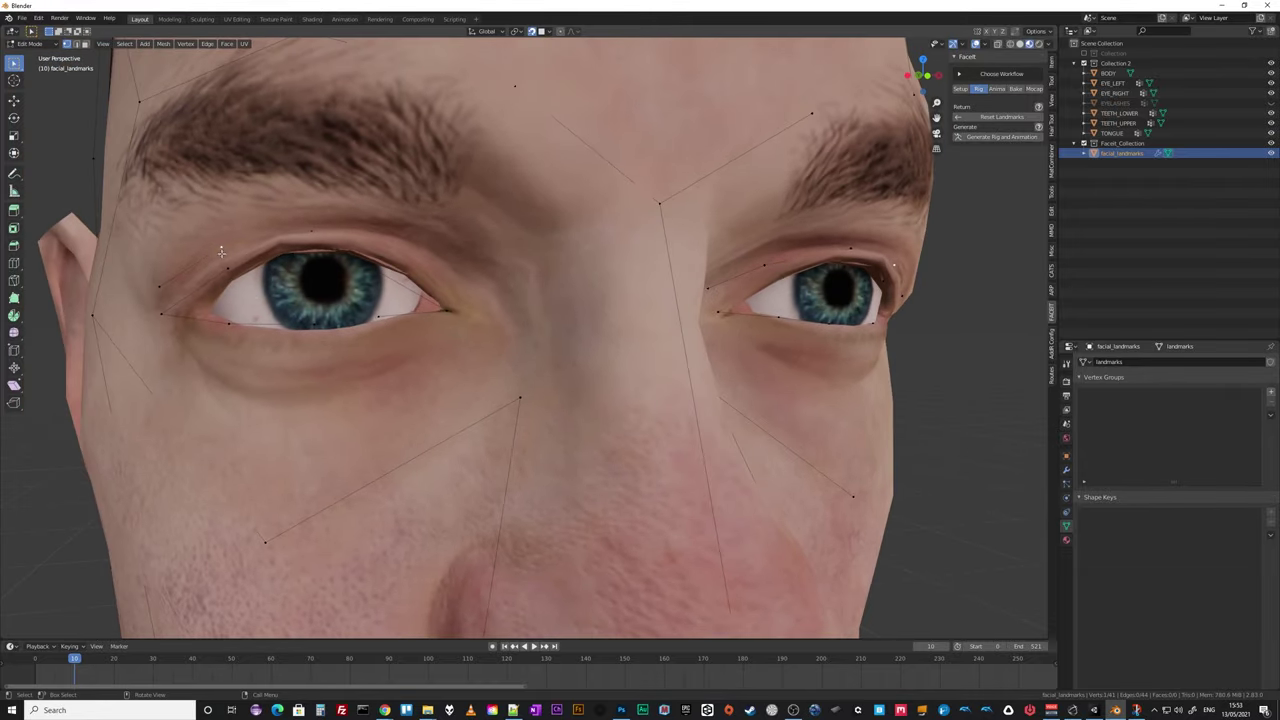
{"action": "key", "text": "g"}
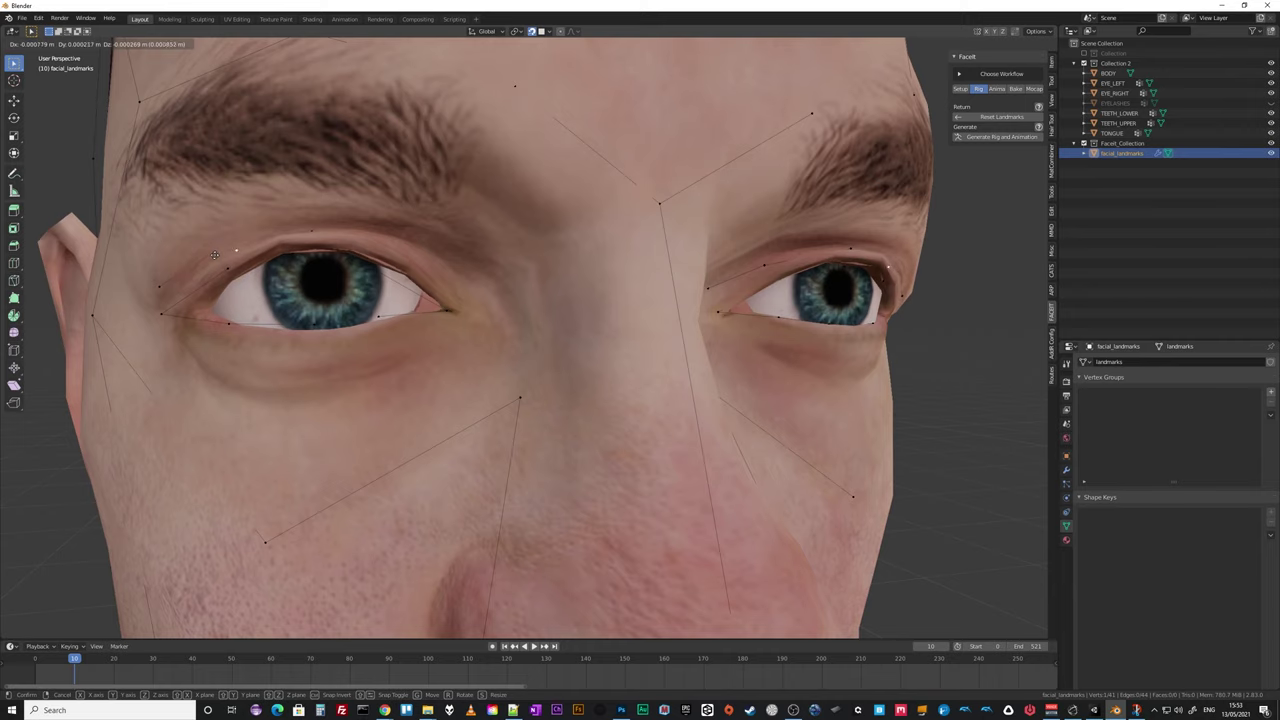
{"action": "left_click", "coordinate": [220, 254]}
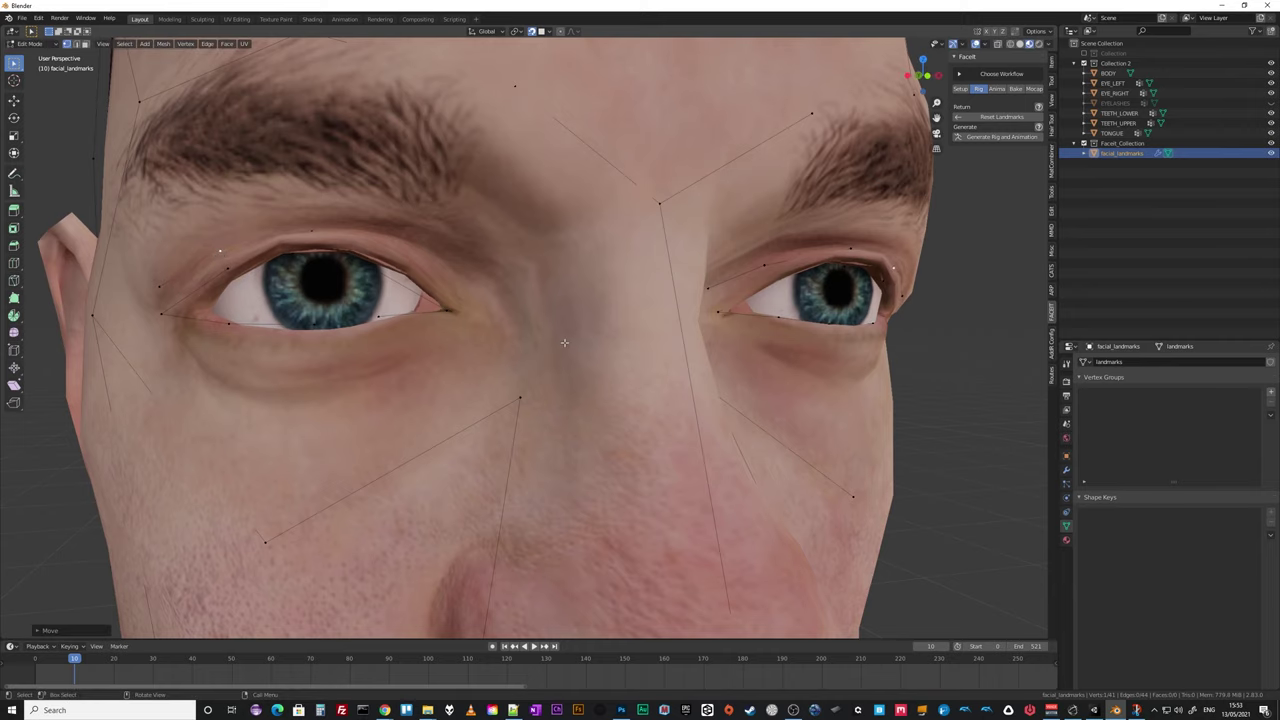
Check the eyelid landmarks from the front and return the facial_landmarks mesh to Object Mode.
{"action": "middle_click_drag", "start_coordinate": [564, 343], "coordinate": [472, 341]}
{"action": "middle_click_drag", "start_coordinate": [966, 313], "coordinate": [890, 352]}
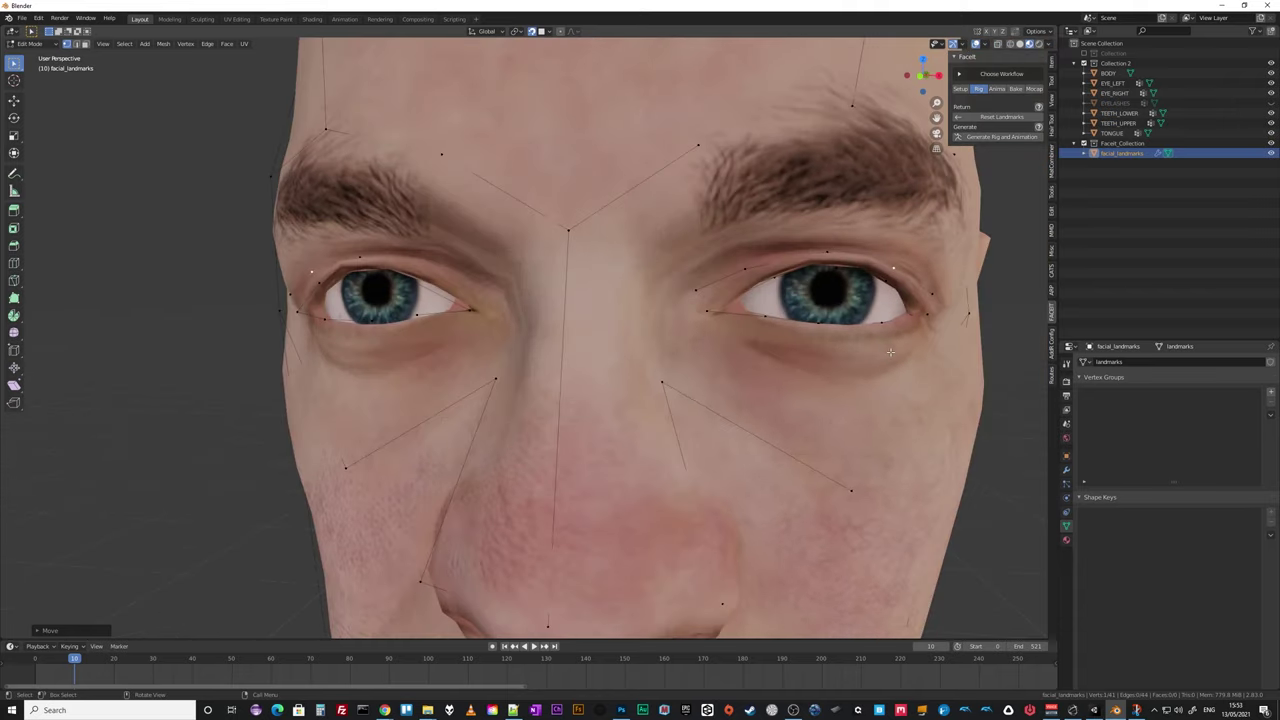
{"action": "scroll", "coordinate": [854, 362], "scroll_direction": "down", "scroll_amount": 4}
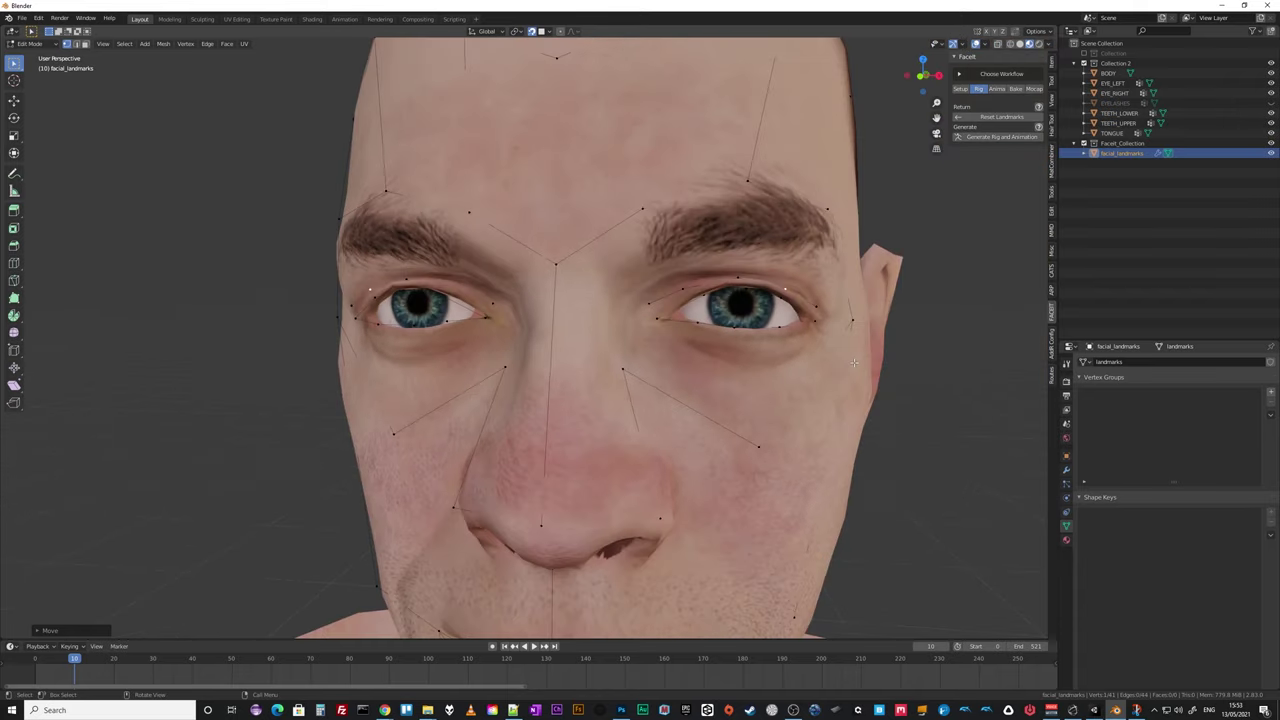
{"action": "middle_click_drag", "start_coordinate": [800, 364], "coordinate": [800, 272]}
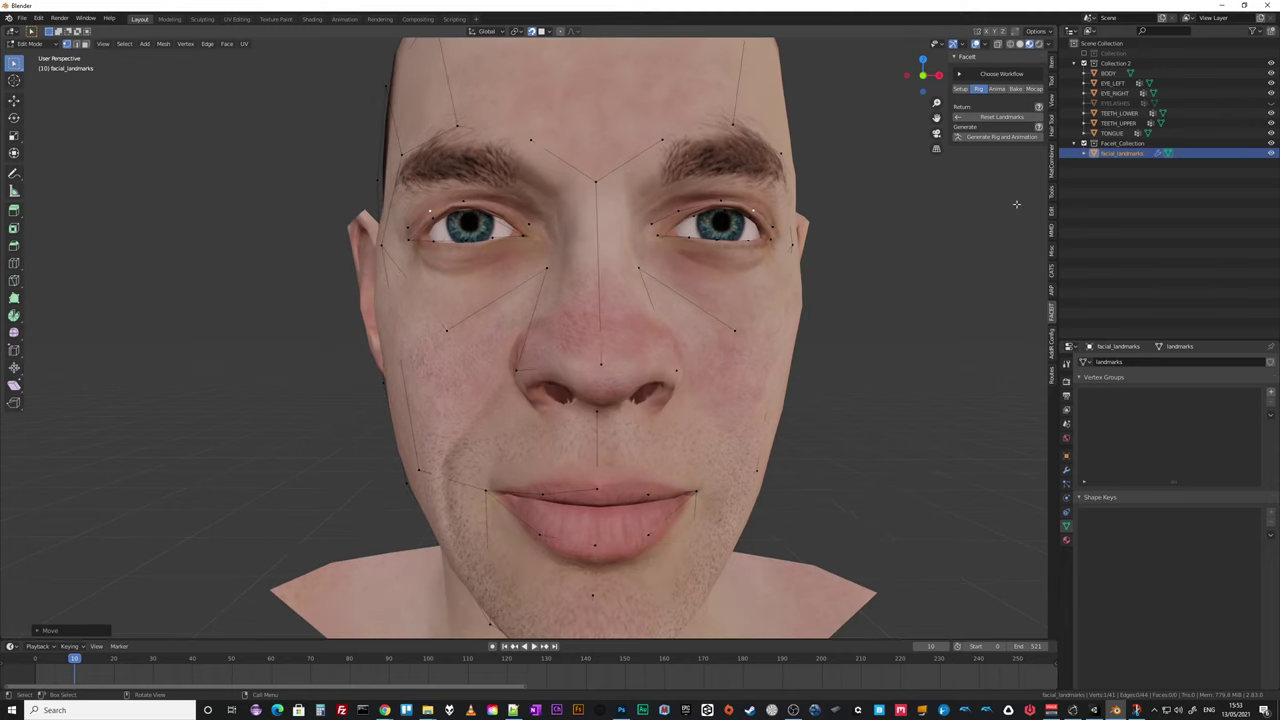
{"action": "left_click", "coordinate": [32, 44]}
{"action": "left_click", "coordinate": [38, 55]}
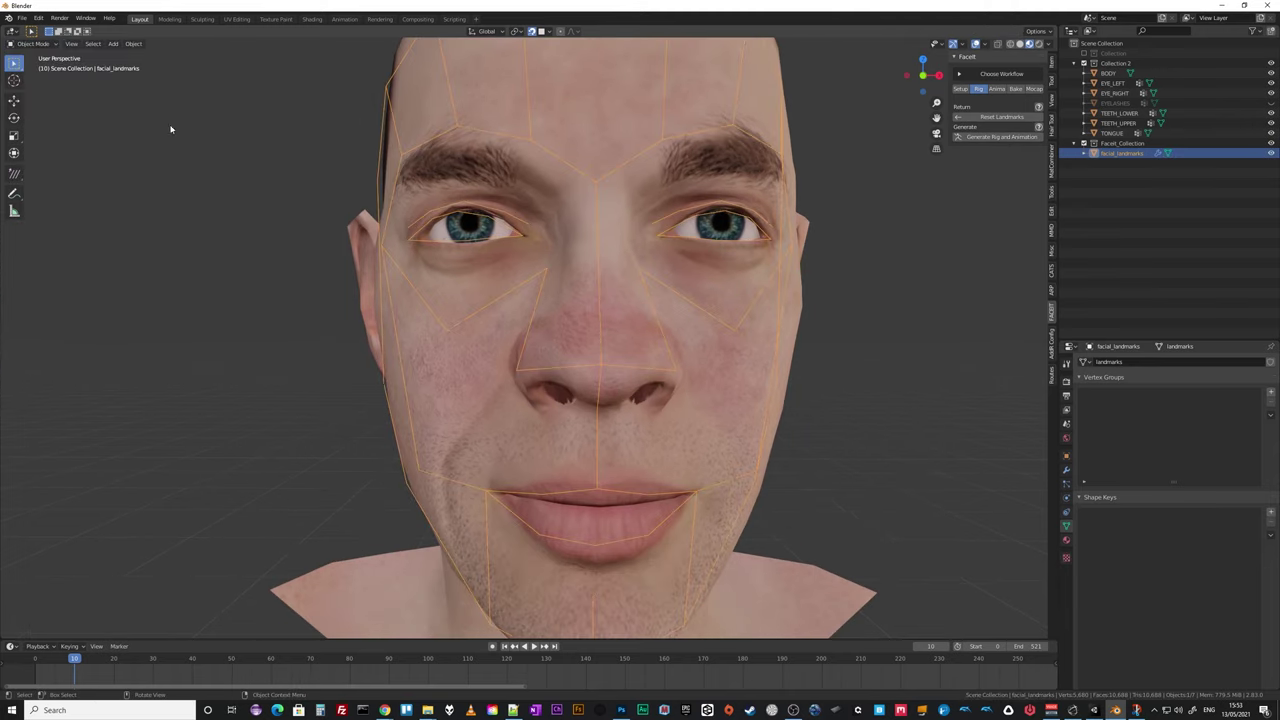
Generate the Faceit rig and animation from the landmarks, bind the face objects to it, and add the Smooth Correct modifier.
{"action": "middle_click_drag", "start_coordinate": [851, 282], "coordinate": [855, 286]}
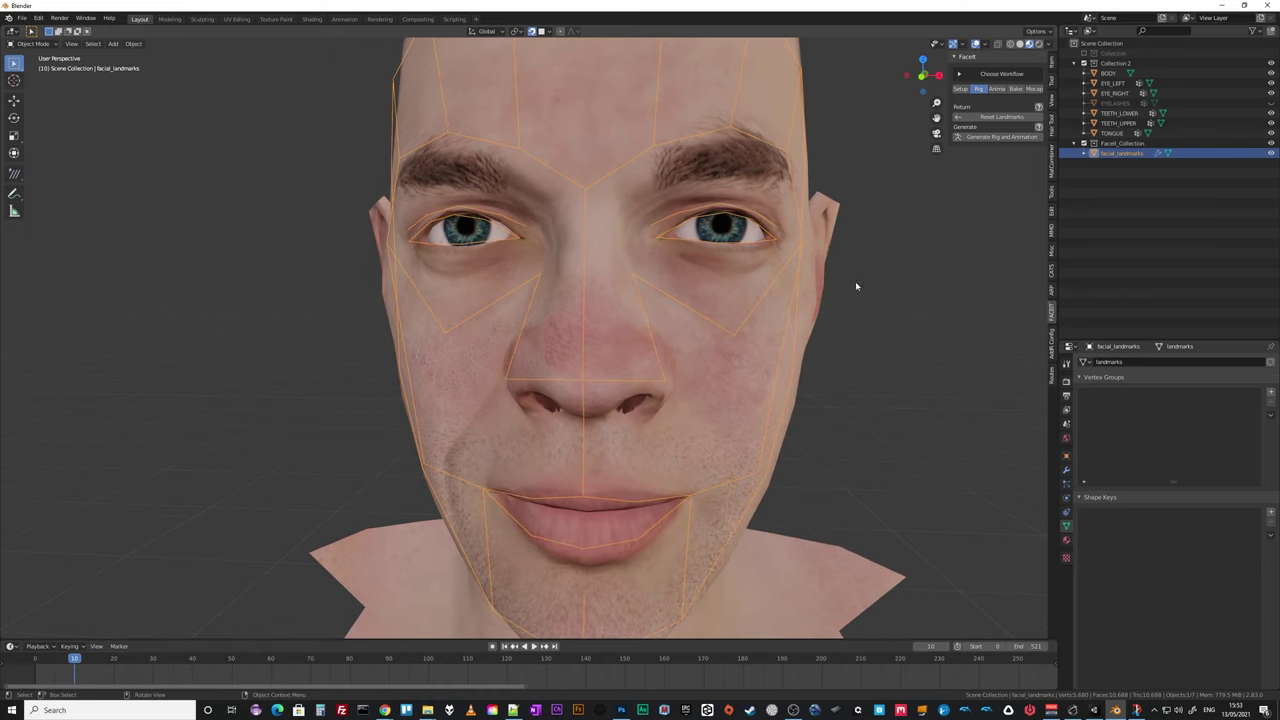
{"action": "left_click", "coordinate": [998, 138]}
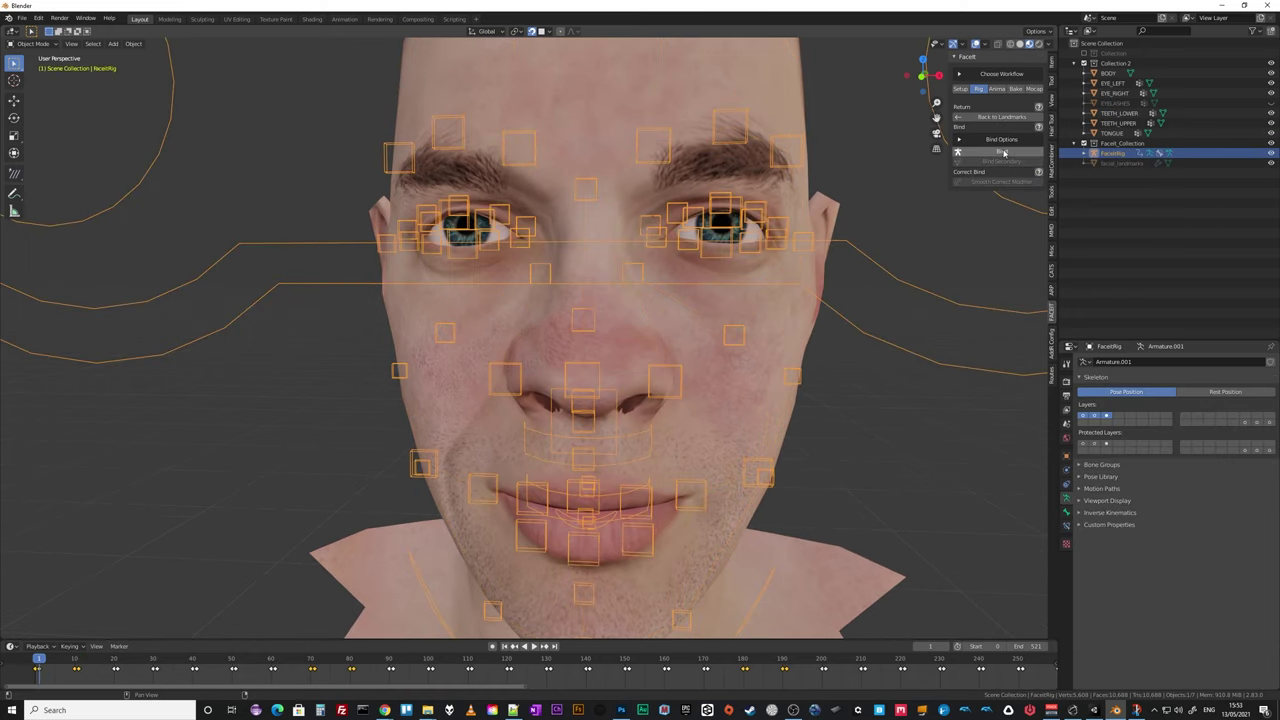
{"action": "left_click", "coordinate": [1004, 152]}
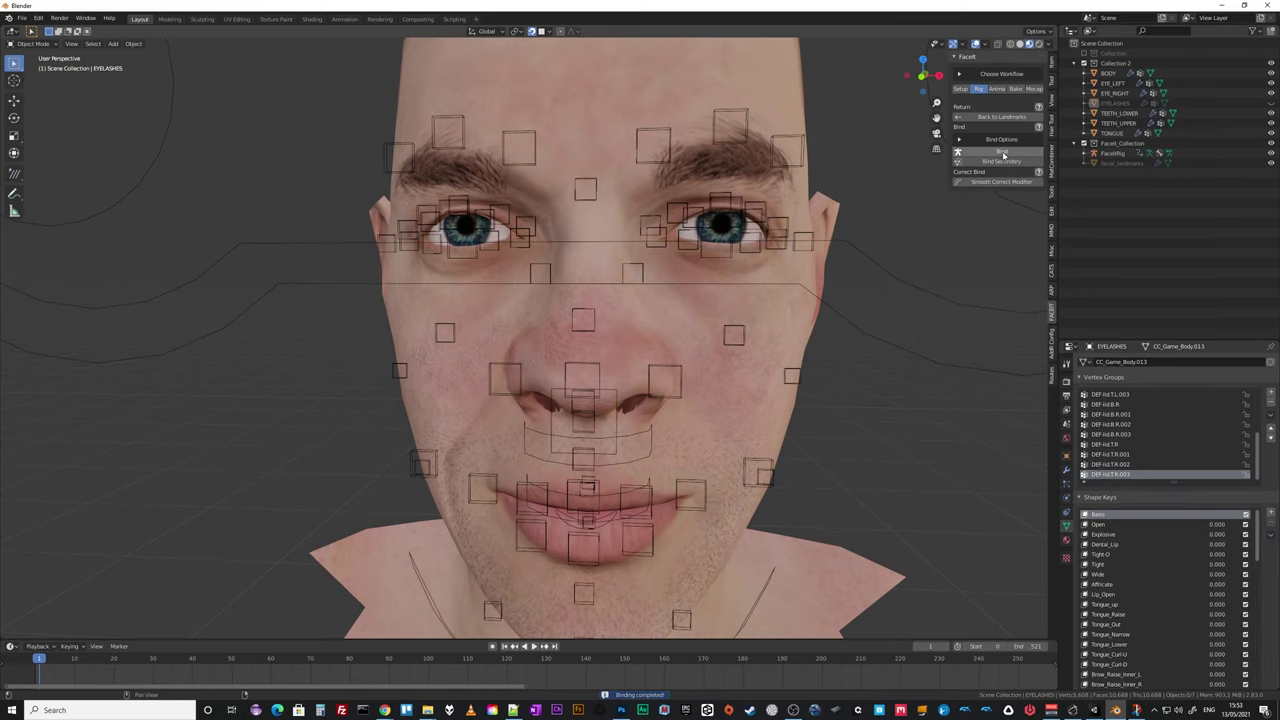
{"action": "left_click", "coordinate": [1005, 183]}
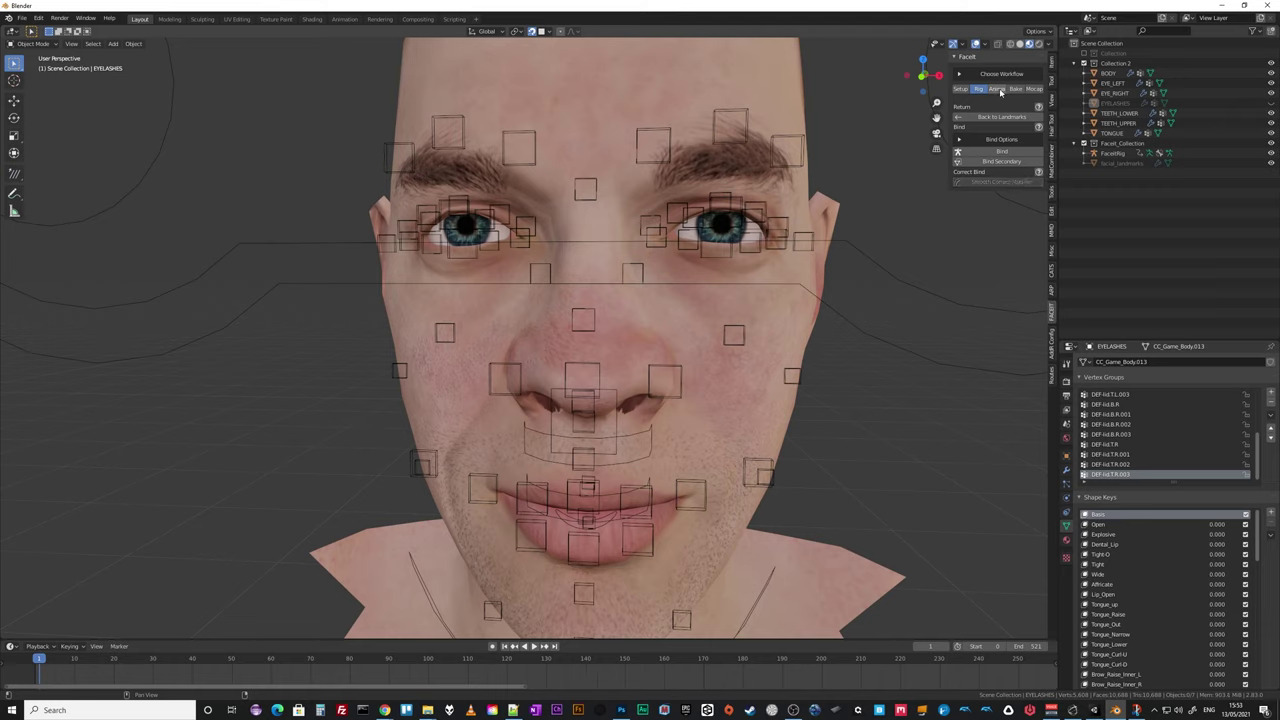
Unhide the EYELASHES object and show the eyeBlinkLeft expression with FaceitRig in Pose Mode.
{"action": "left_click", "coordinate": [998, 89]}
{"action": "left_click", "coordinate": [196, 180]}
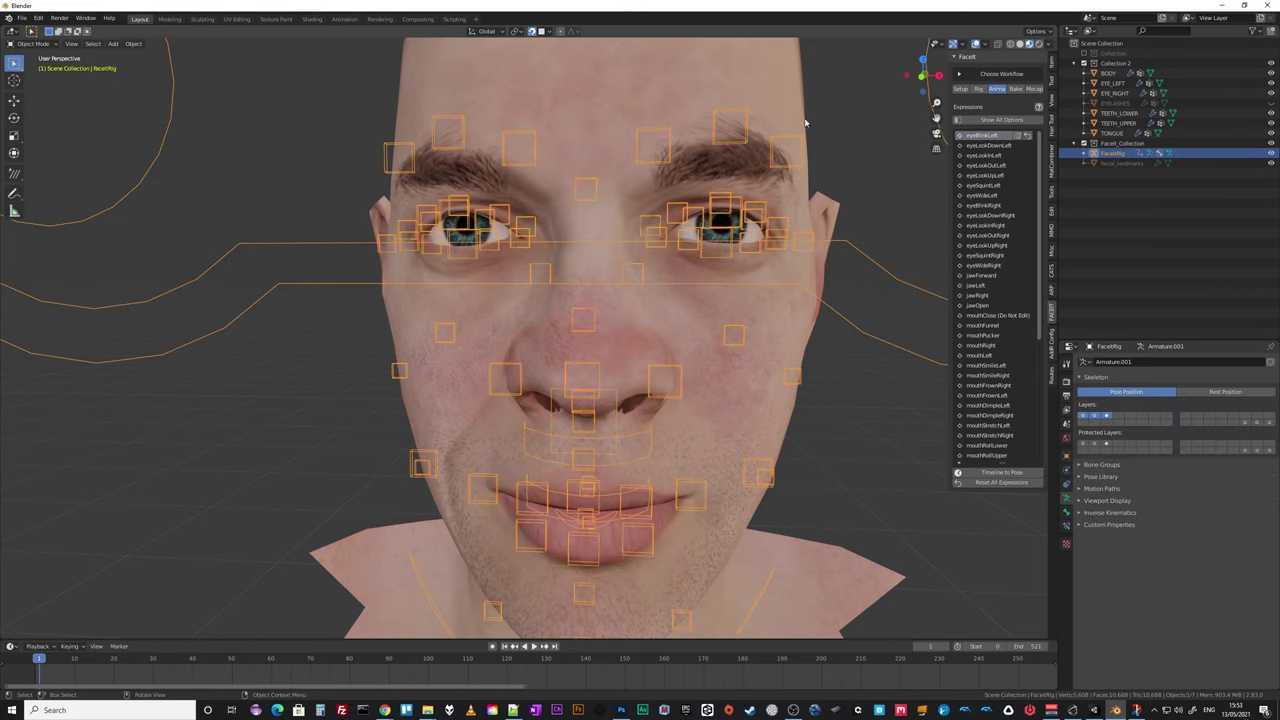
{"action": "left_click", "coordinate": [1271, 103]}
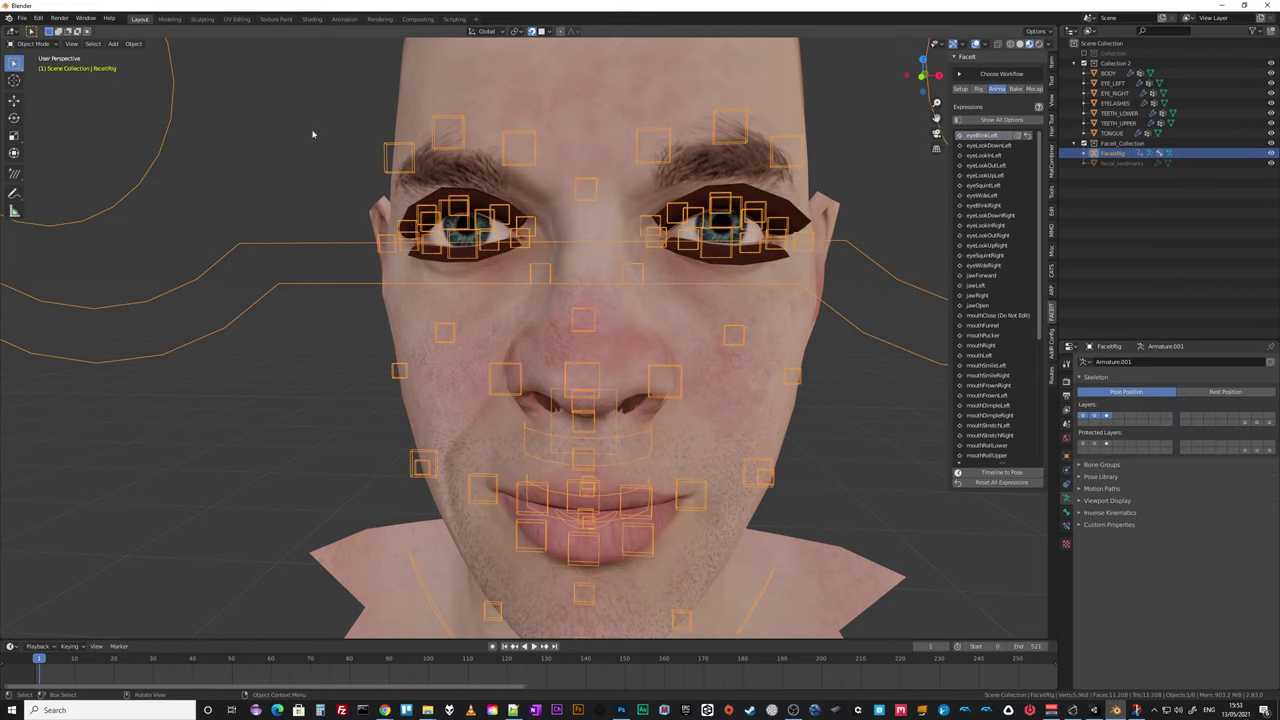
{"action": "left_click", "coordinate": [40, 44]}
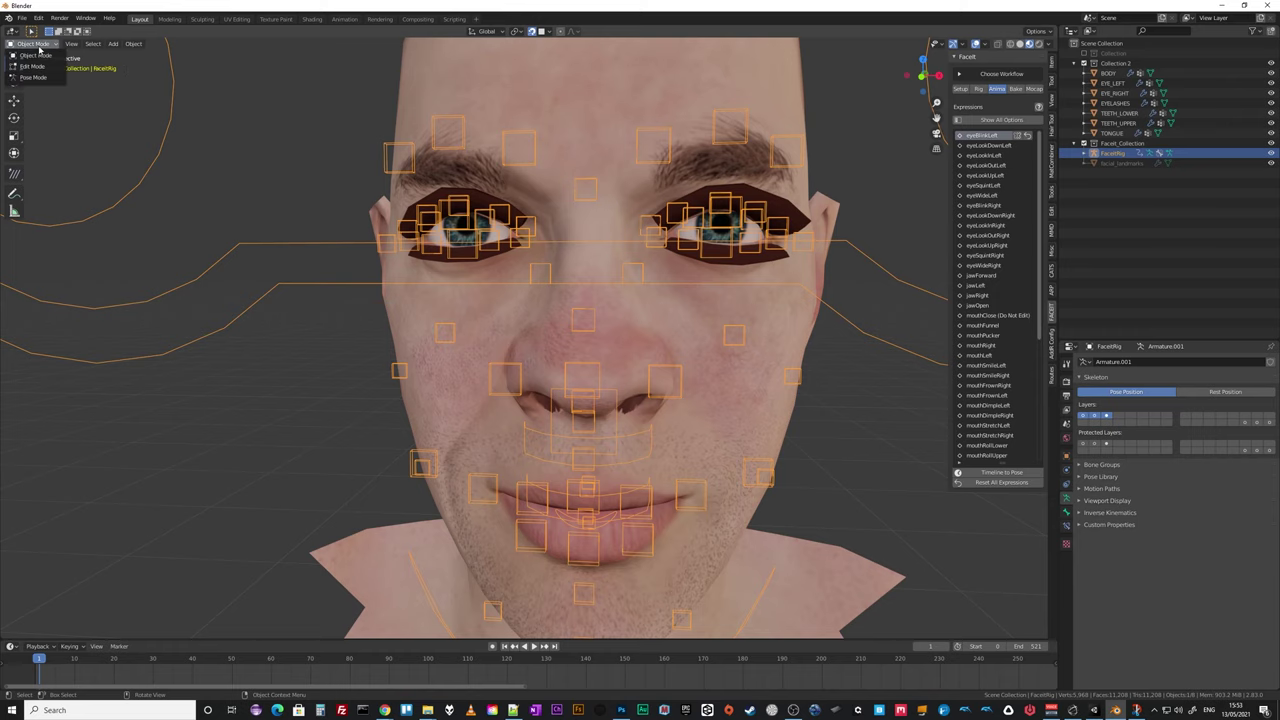
{"action": "left_click", "coordinate": [36, 77]}
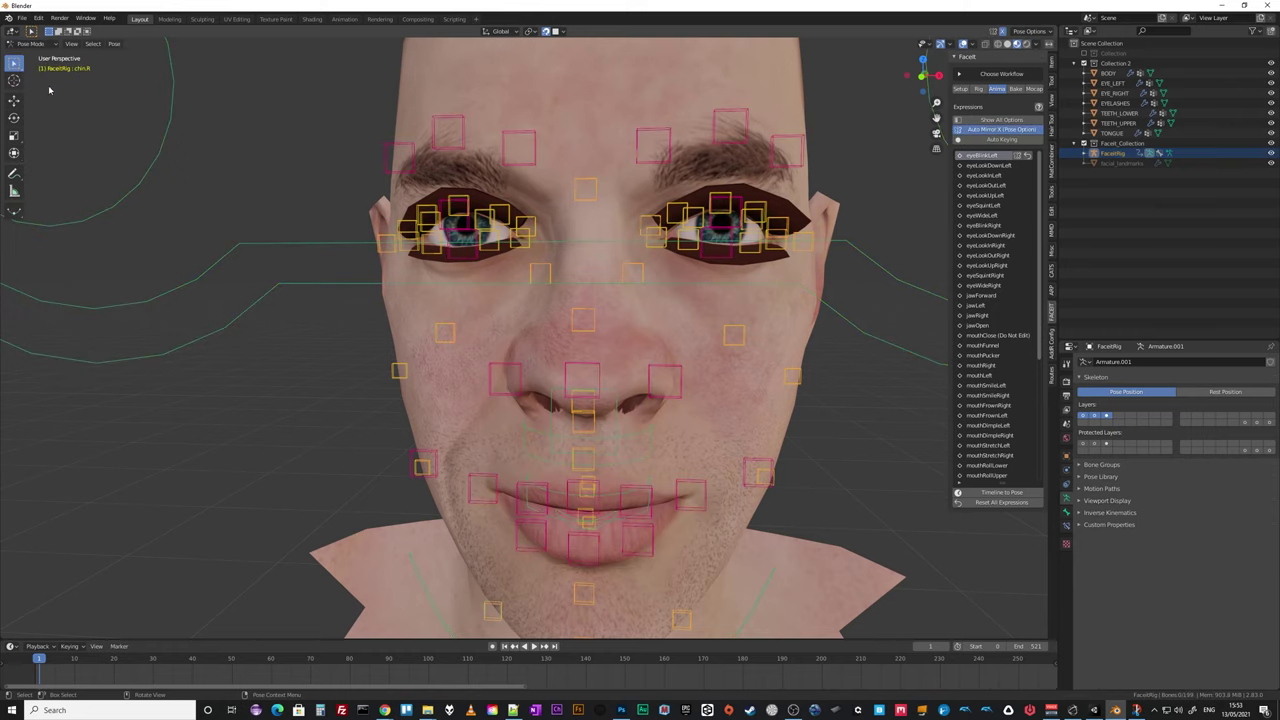
{"action": "left_click", "coordinate": [997, 166]}
{"action": "left_click", "coordinate": [985, 156]}
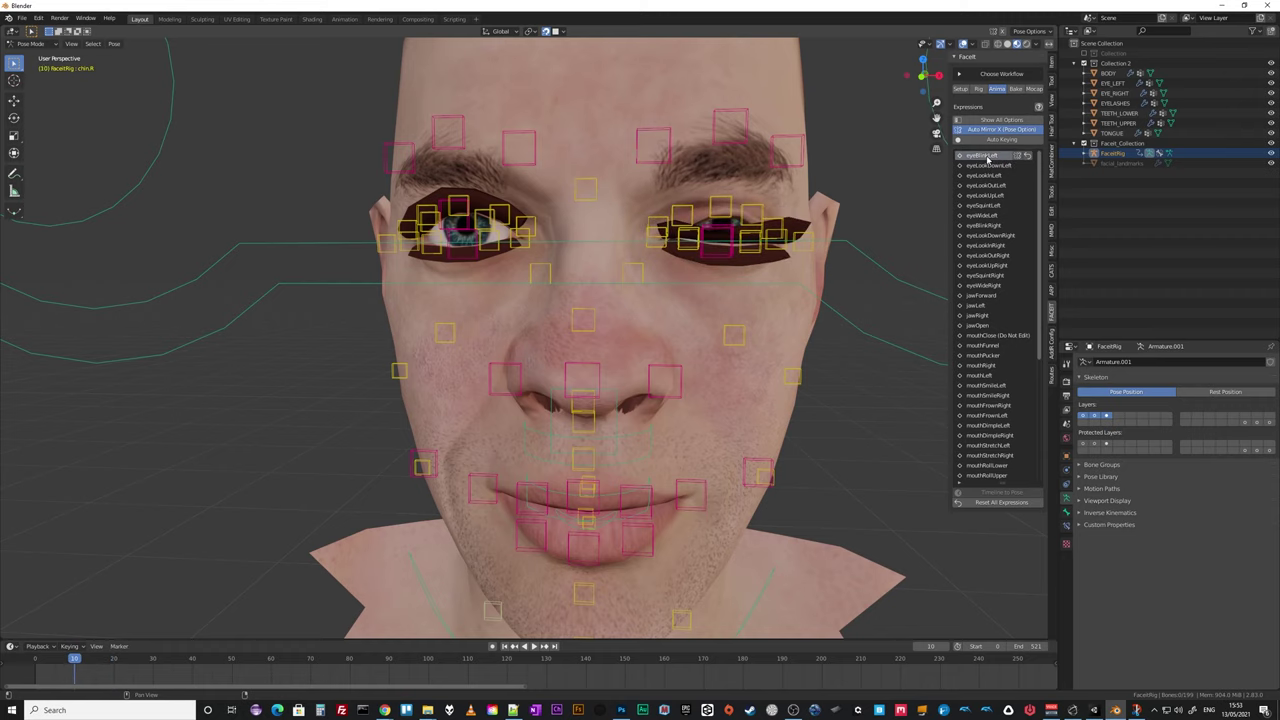
Test how the middle and outer upper-lid control bones of the left eye deform the lid in the blink pose.
{"action": "middle_click_drag", "start_coordinate": [770, 294], "coordinate": [712, 300]}
{"action": "left_click", "coordinate": [642, 226]}
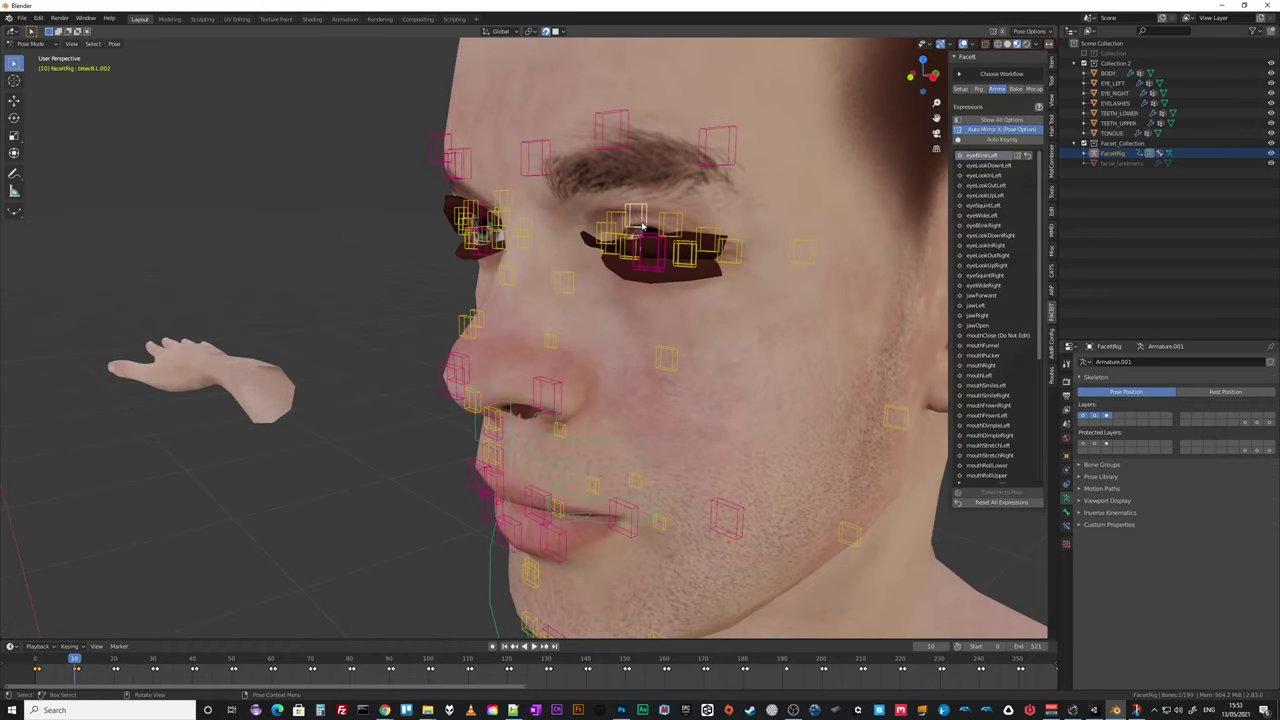
{"action": "key", "text": "g"}
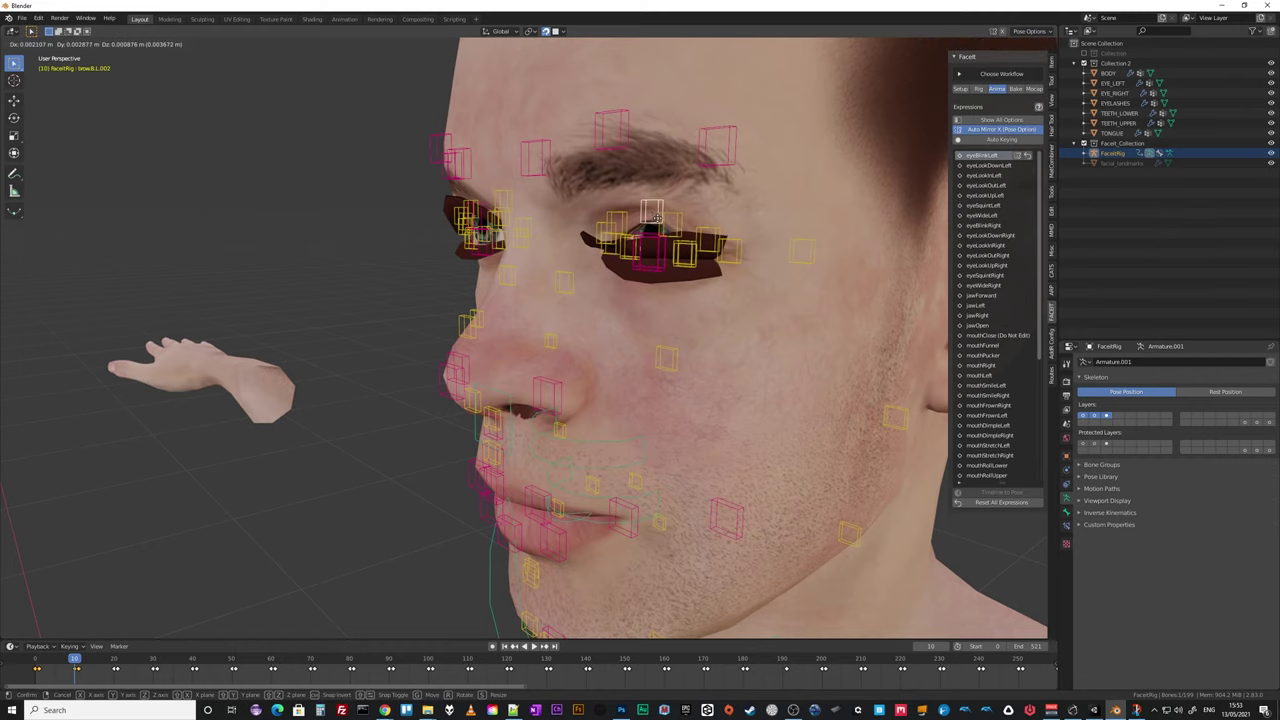
{"action": "left_click", "coordinate": [655, 215]}
{"action": "mouse_move", "coordinate": [655, 215]}
{"action": "middle_mouse_down"}
{"action": "mouse_move", "coordinate": [620, 220]}
{"action": "mouse_move", "coordinate": [675, 226]}
{"action": "middle_mouse_up"}
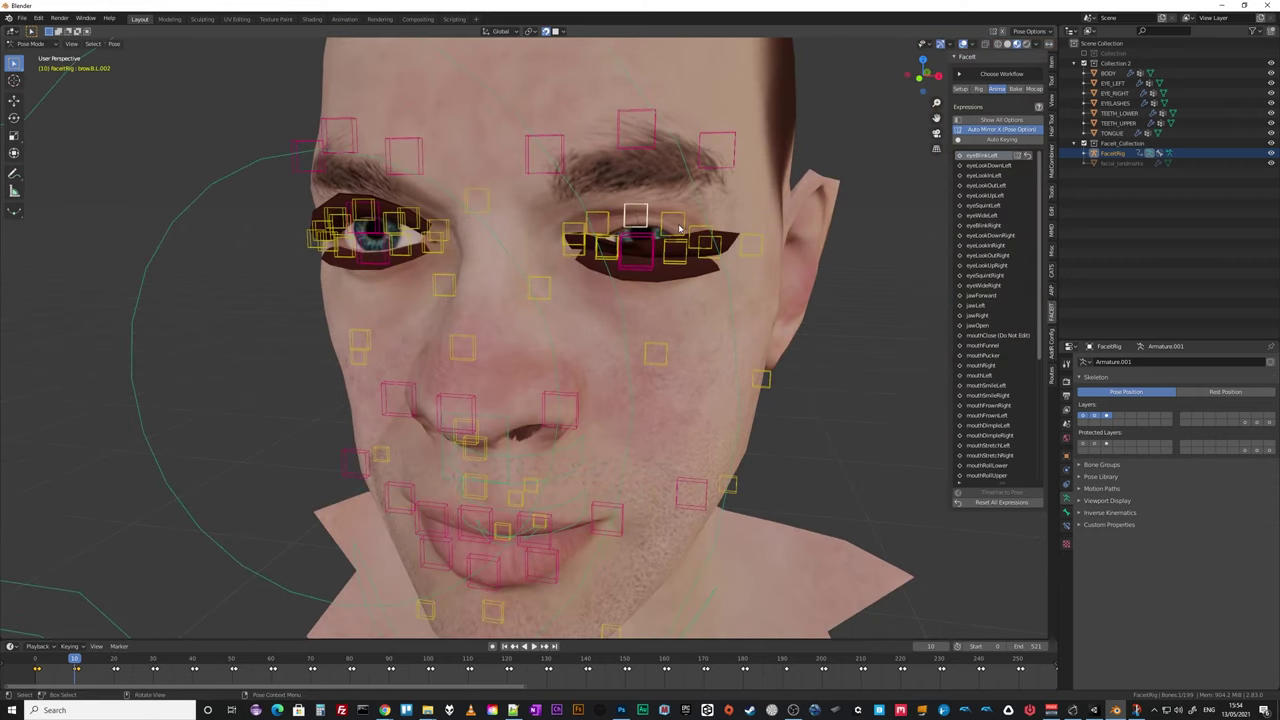
{"action": "key", "text": "g"}
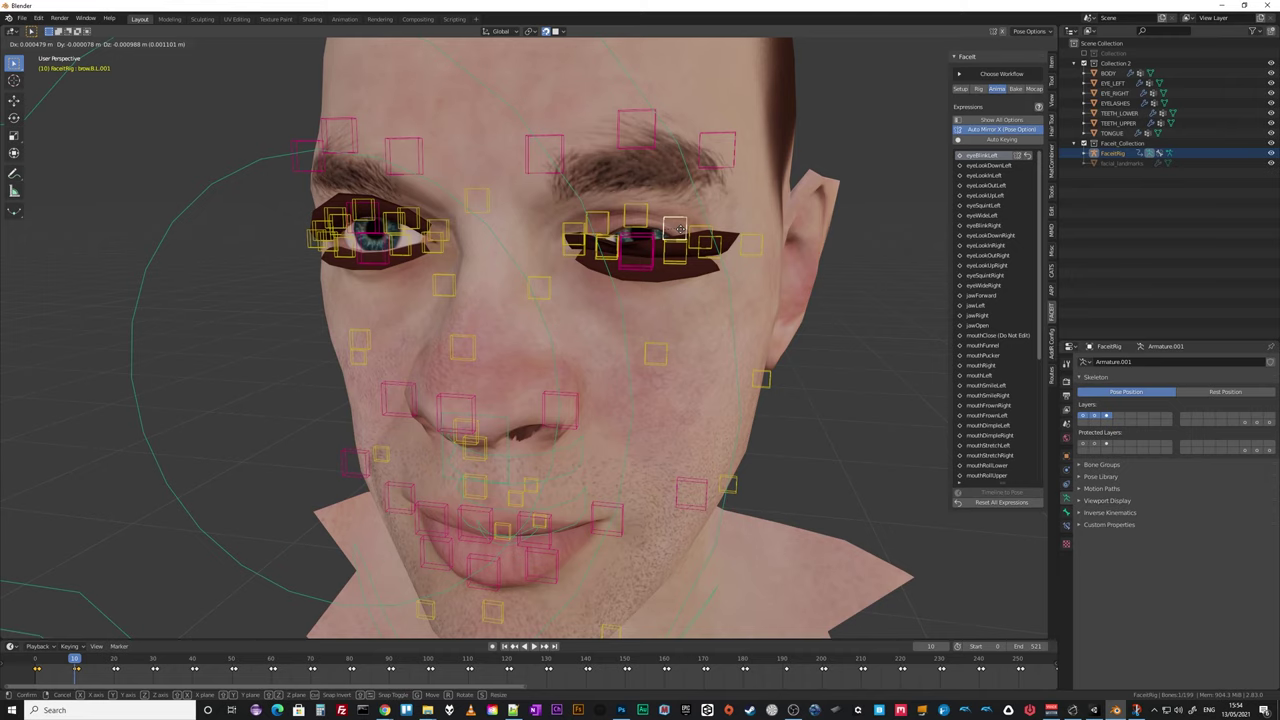
{"action": "left_click", "coordinate": [680, 232]}
{"action": "middle_click_drag", "start_coordinate": [680, 232], "coordinate": [794, 277]}
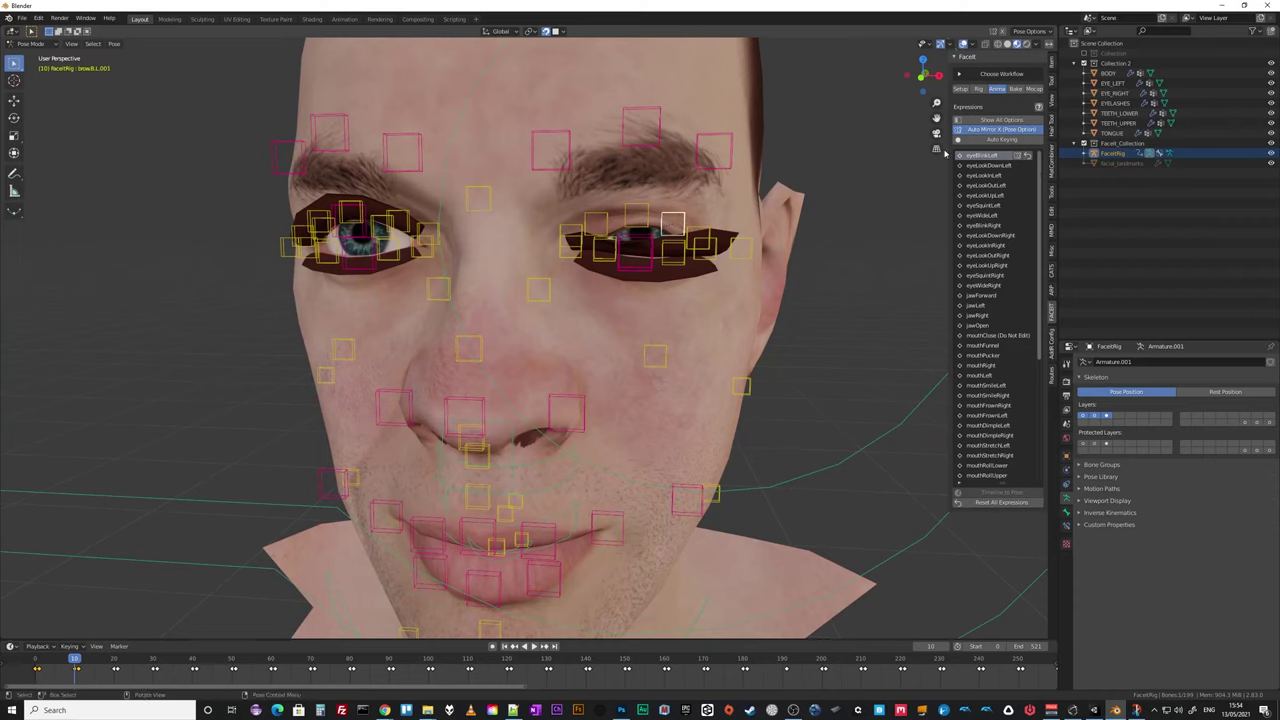
Return FaceitRig to Object Mode and go back to the facial landmarks stage of the rig setup.
{"action": "left_click", "coordinate": [34, 44]}
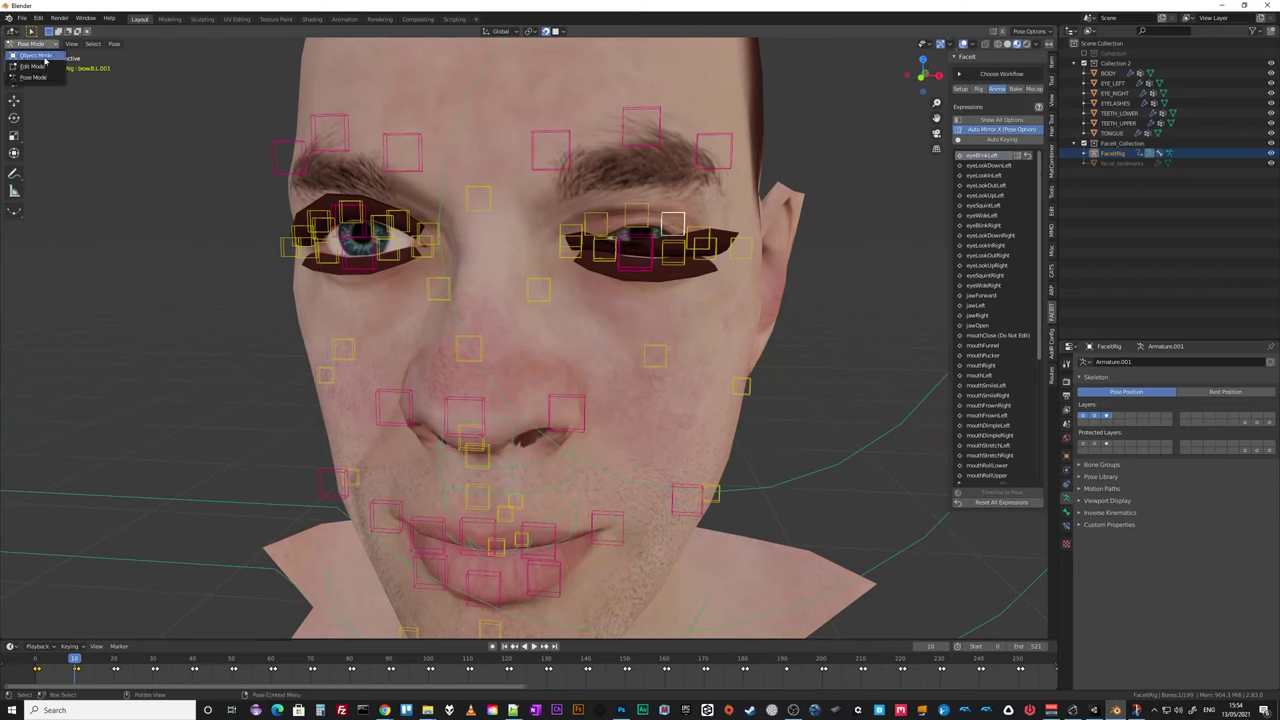
{"action": "left_click", "coordinate": [42, 56]}
{"action": "left_click", "coordinate": [979, 89]}
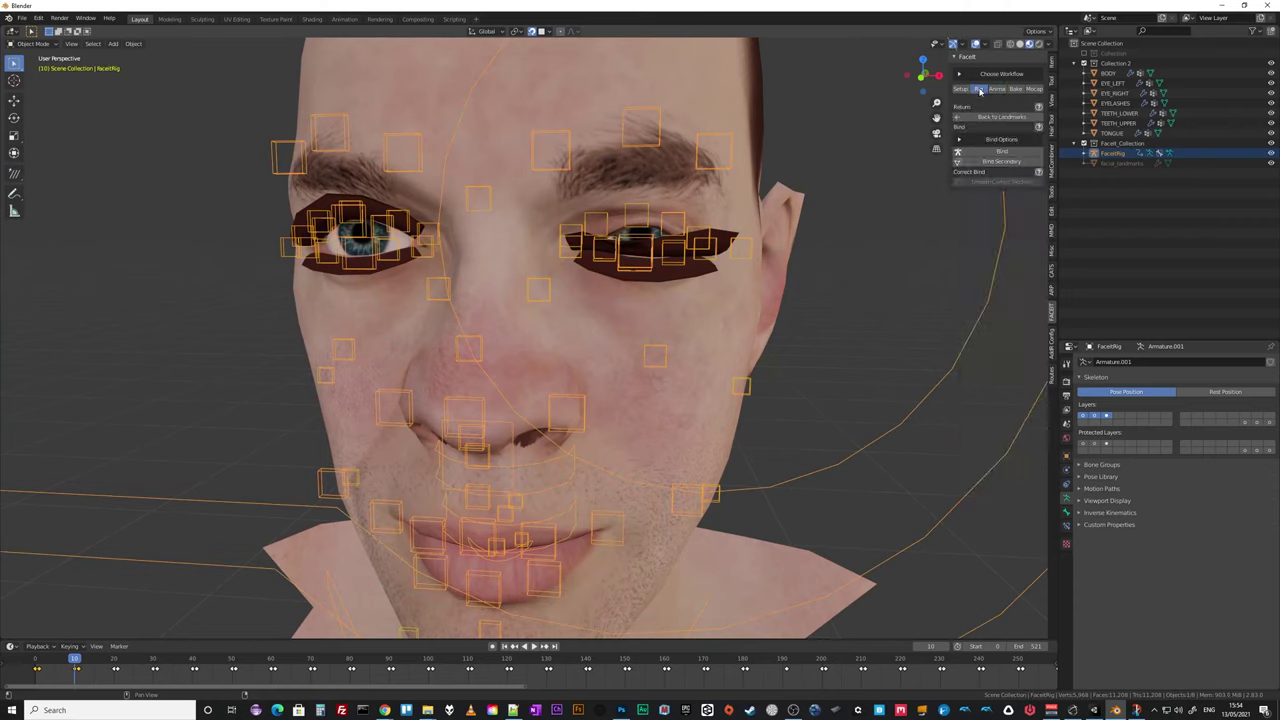
{"action": "left_click", "coordinate": [996, 118]}
{"action": "left_click", "coordinate": [995, 145]}
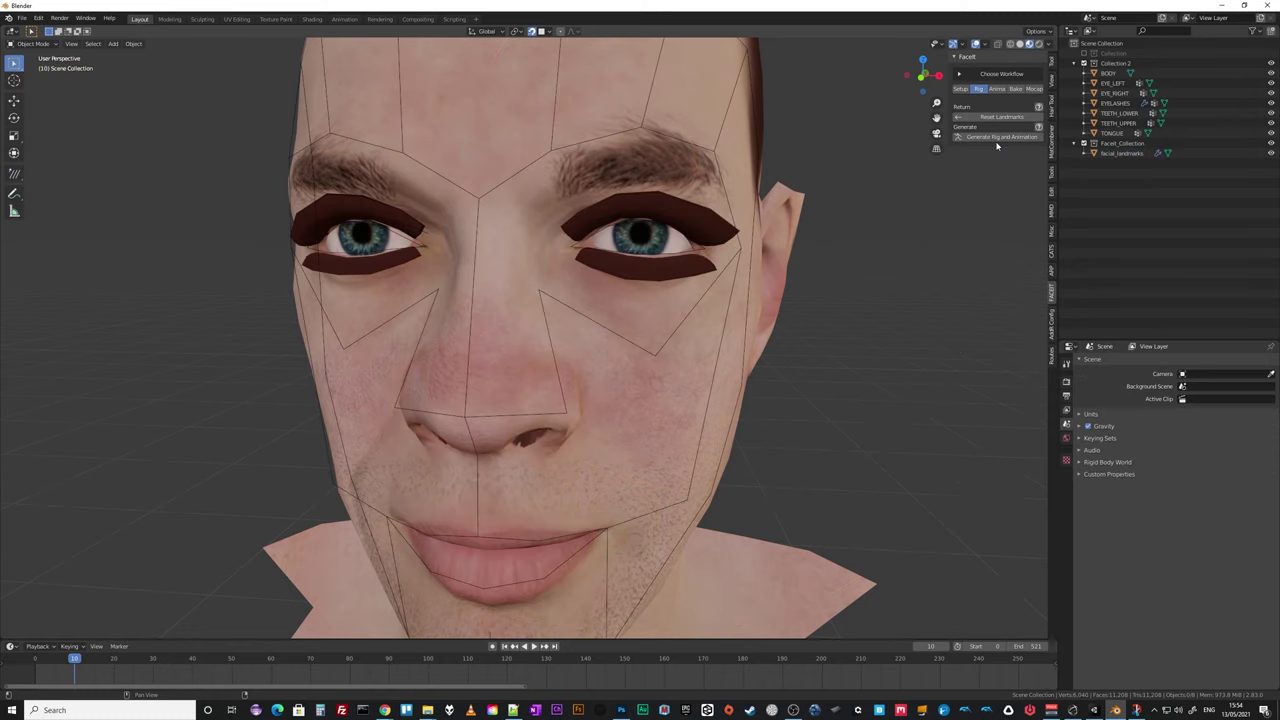
Open the facial_landmarks mesh in Edit Mode and hide the EYELASHES object again.
{"action": "left_click", "coordinate": [639, 214]}
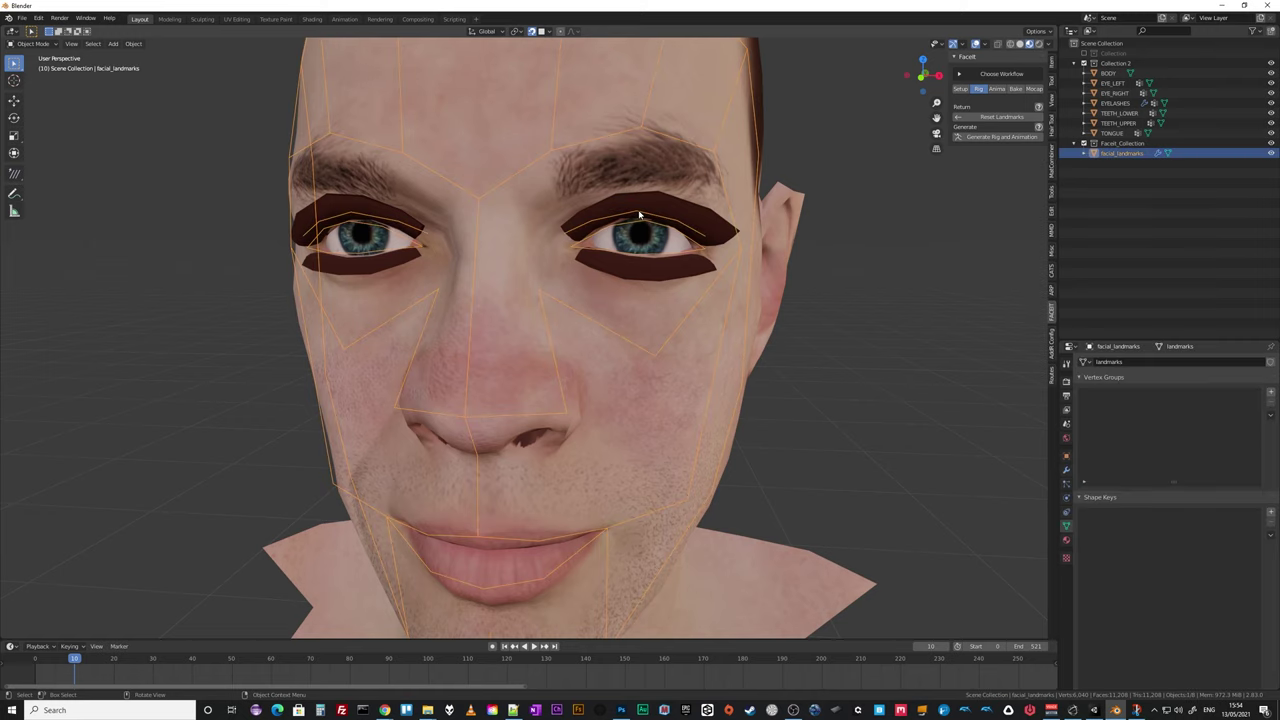
{"action": "key", "text": "Tab"}
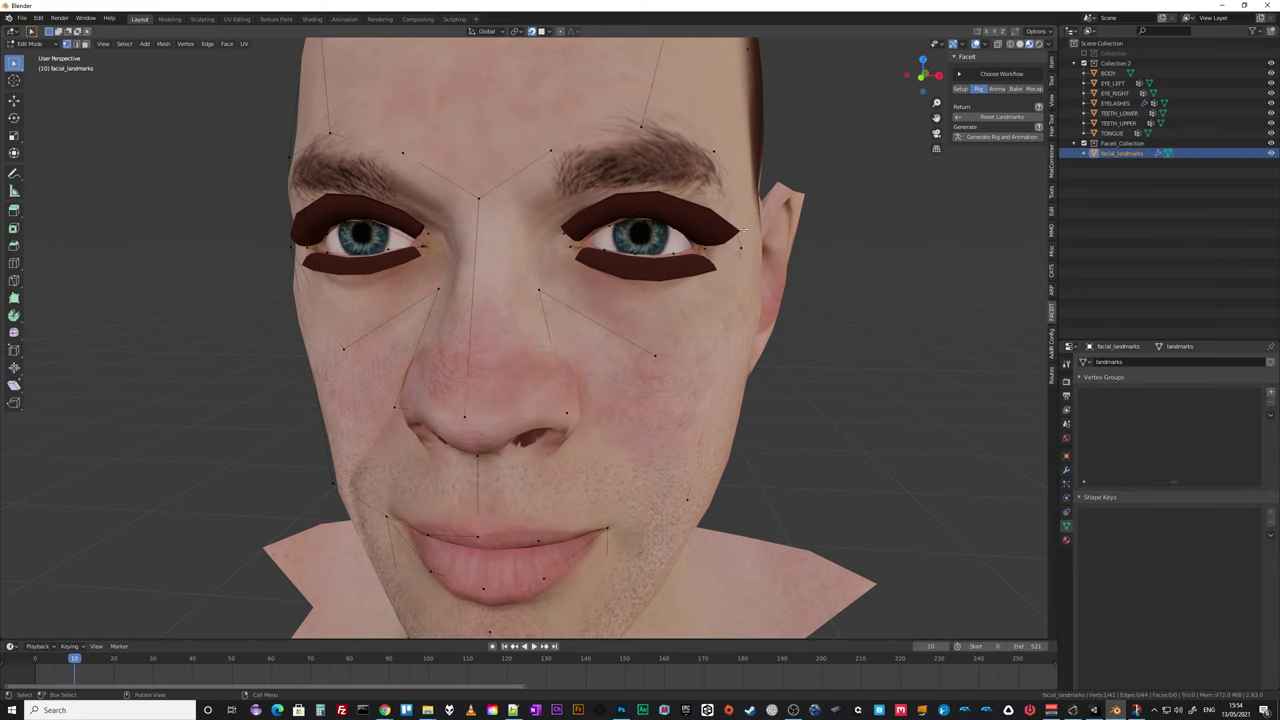
{"action": "left_click", "coordinate": [1271, 103]}
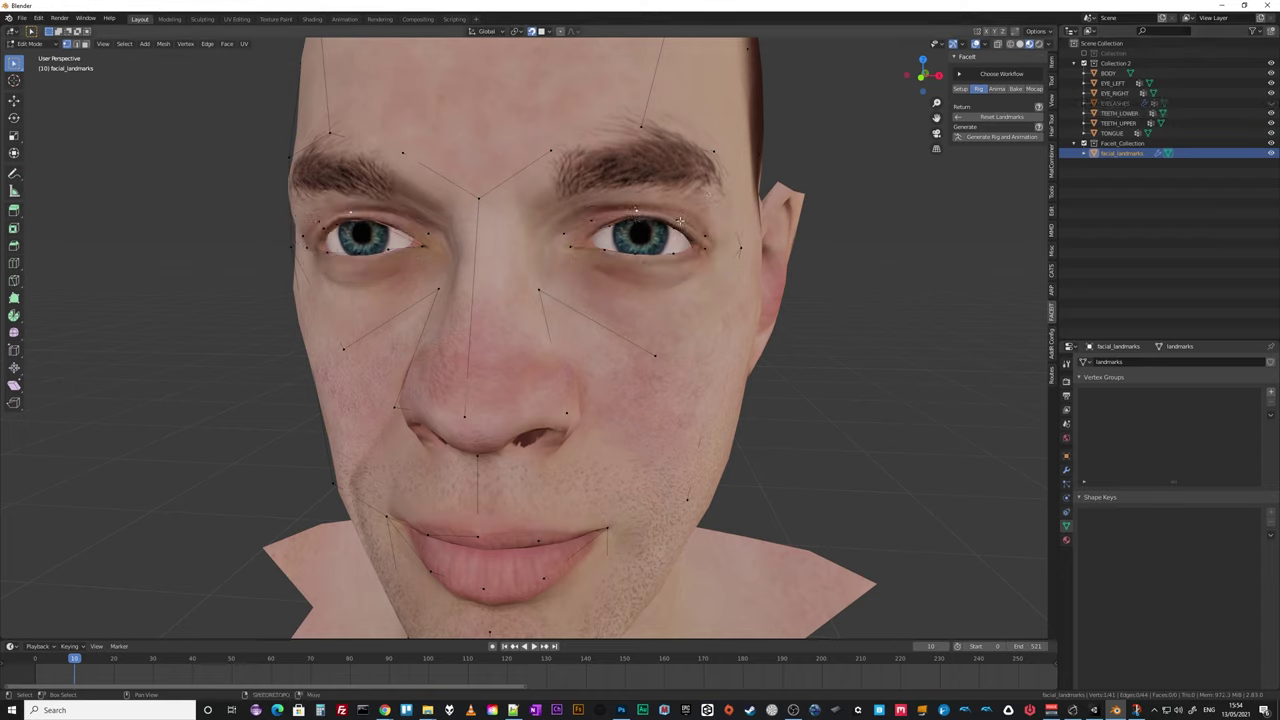
Raise the left eye's upper-lid landmark vertices toward the brow and shift the inner ones outward from the lid edge.
{"action": "key", "text": "g"}
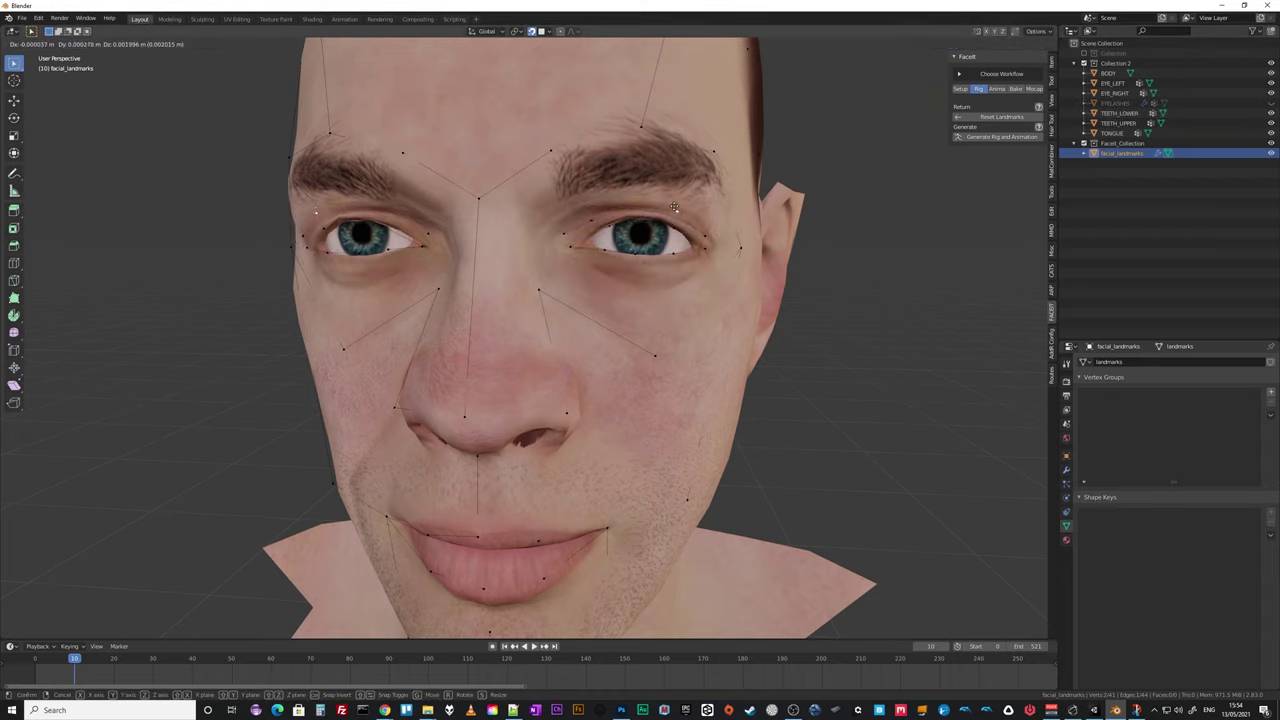
{"action": "left_click", "coordinate": [676, 204]}
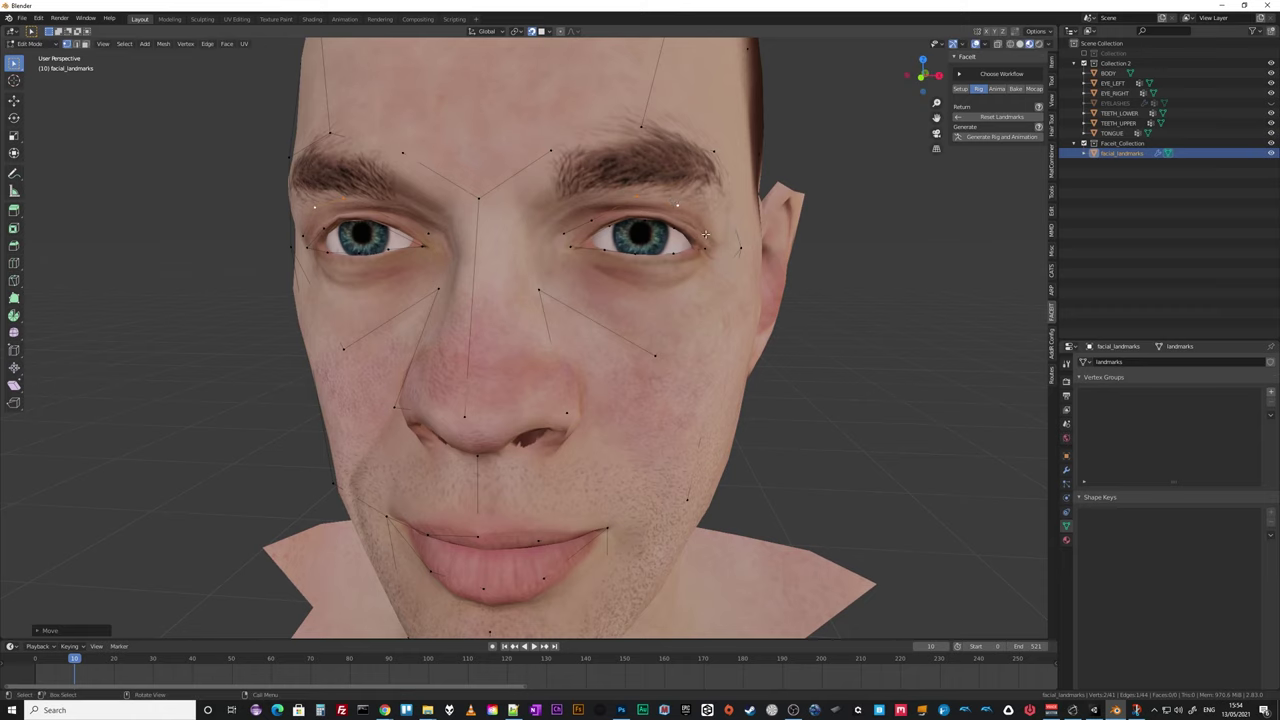
{"action": "key", "text": "ctrl+z"}
{"action": "key", "text": "g"}
{"action": "left_click", "coordinate": [589, 205]}
{"action": "key", "text": "g"}
{"action": "left_click", "coordinate": [550, 229]}
Check the raised eyelid landmarks from both sides of the face and fine-tune an upper-lid vertex beside the eye.
{"action": "middle_click_drag", "start_coordinate": [550, 229], "coordinate": [629, 267]}
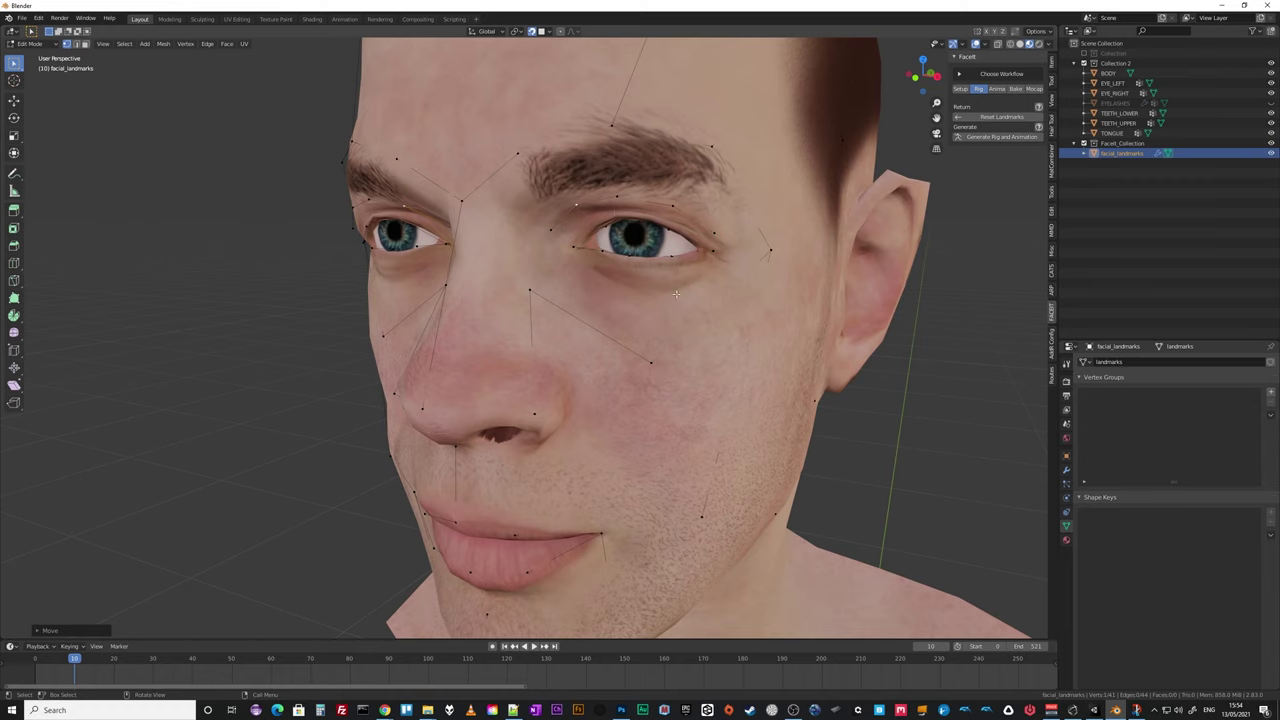
{"action": "middle_click_drag", "start_coordinate": [676, 293], "coordinate": [627, 283]}
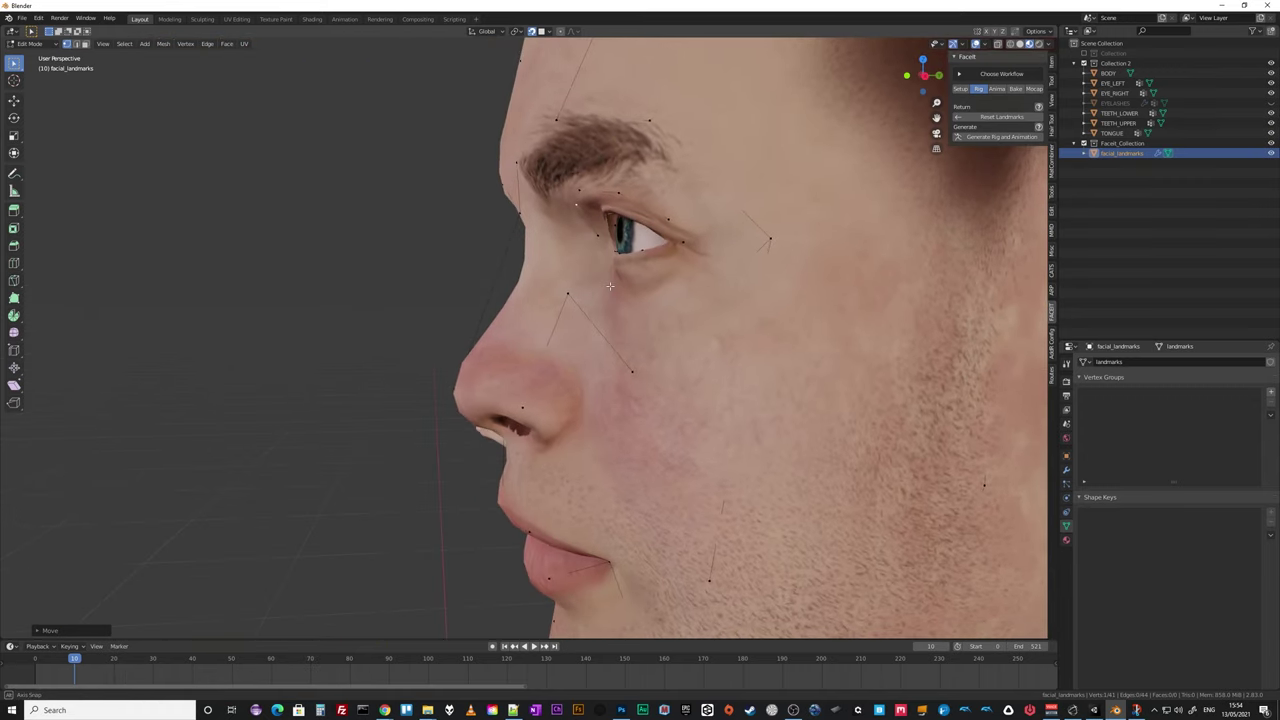
{"action": "middle_click_drag", "start_coordinate": [627, 283], "coordinate": [640, 342]}
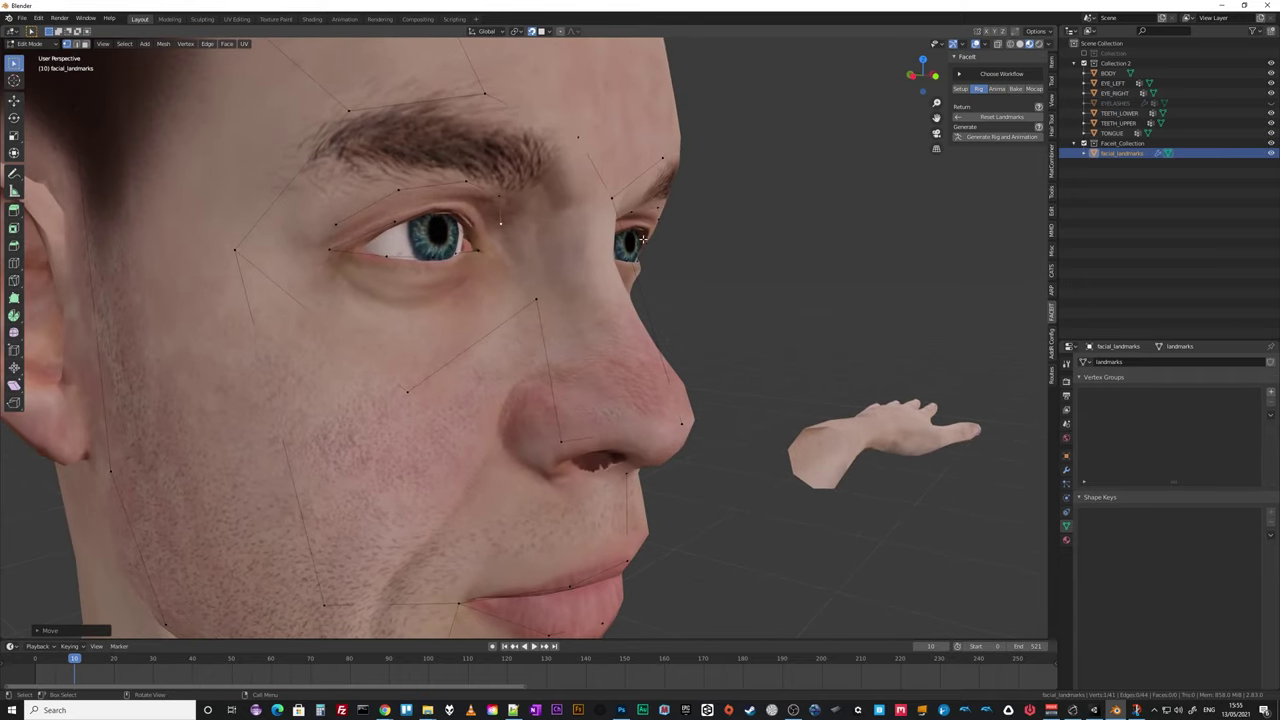
{"action": "key", "text": "g"}
{"action": "left_click", "coordinate": [638, 240]}
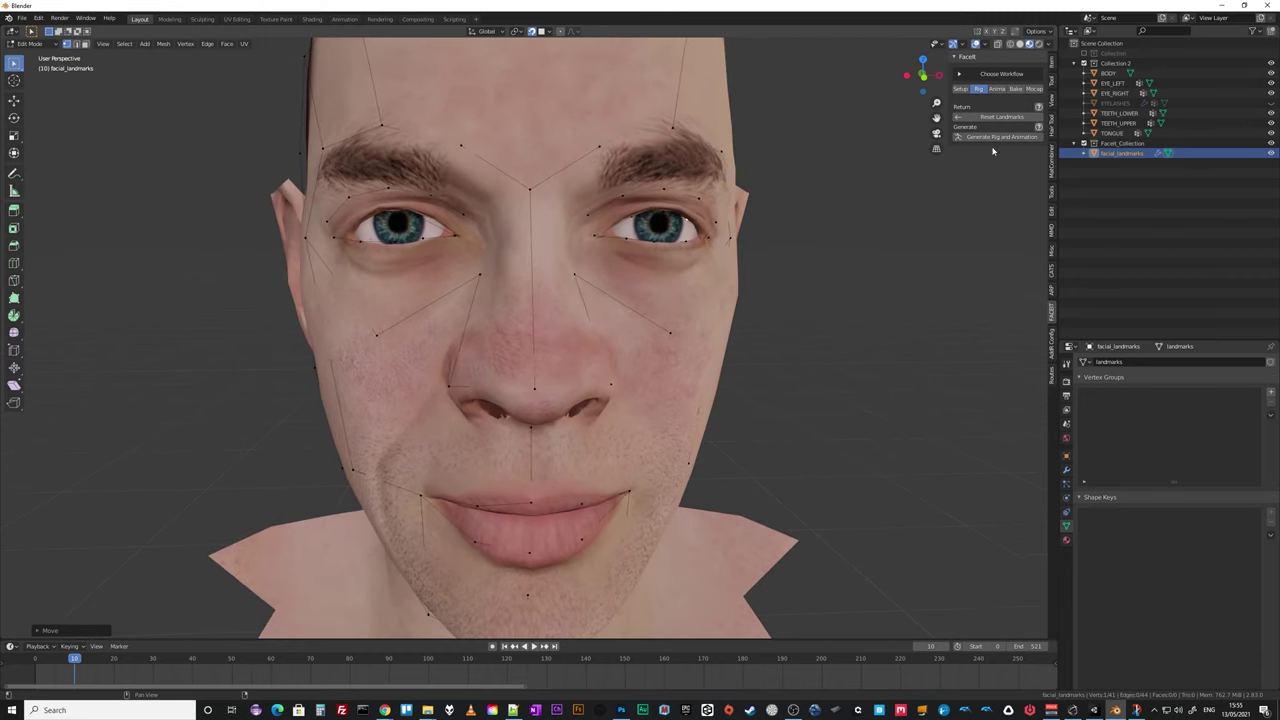
Regenerate the rig and animation from the adjusted landmarks and bind the face objects to it.
{"action": "left_click", "coordinate": [986, 140]}
{"action": "left_click", "coordinate": [986, 140]}
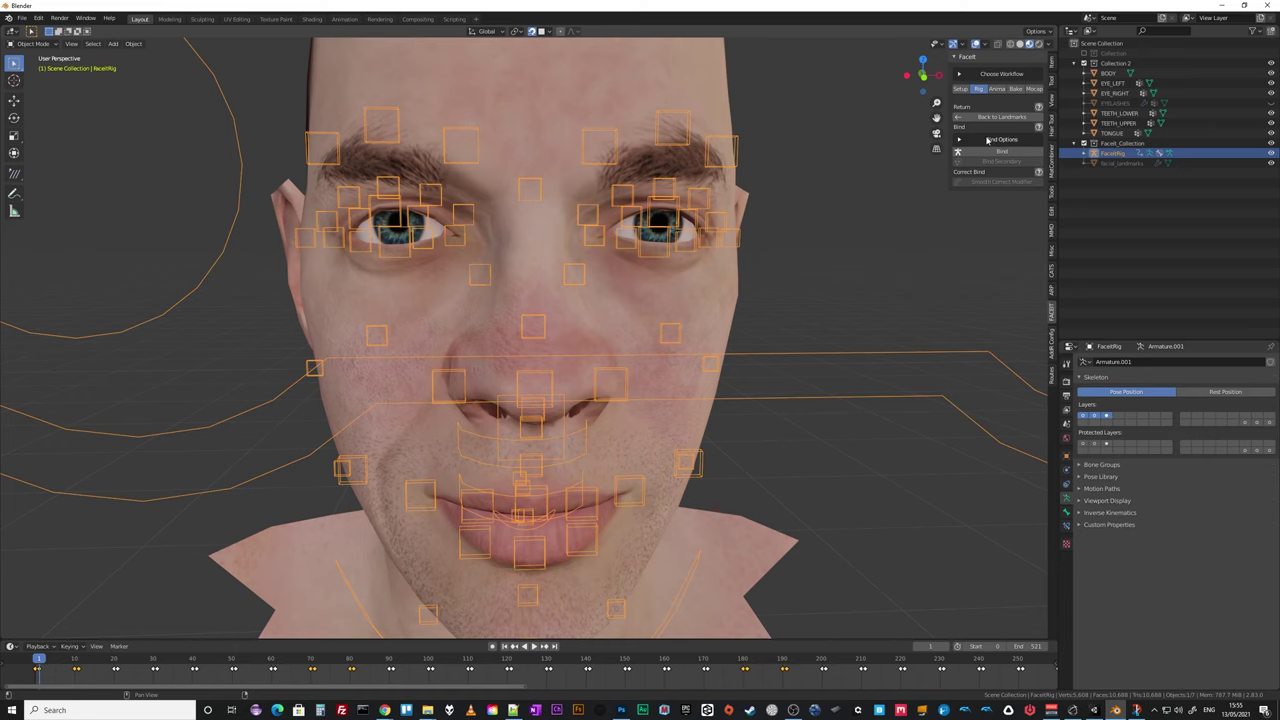
{"action": "left_click", "coordinate": [1000, 151]}
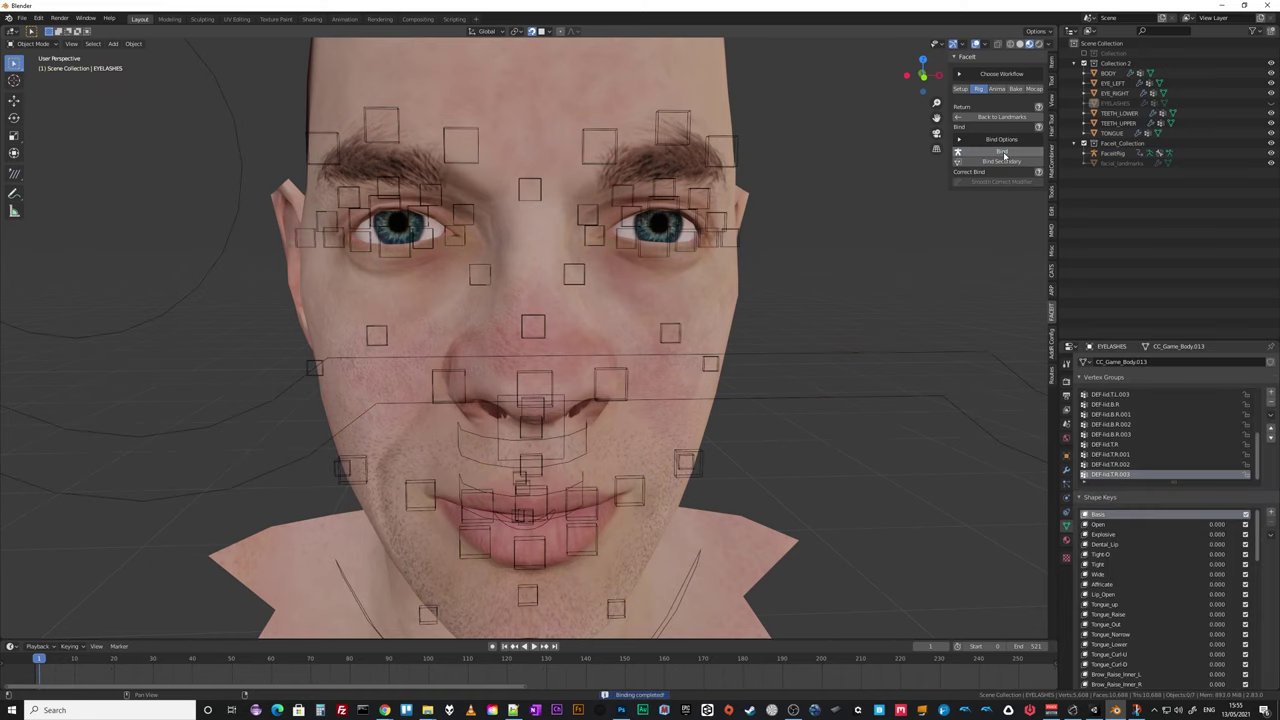
Put the regenerated FaceitRig in Pose Mode and display its eyeBlinkLeft expression.
{"action": "left_click", "coordinate": [1003, 91]}
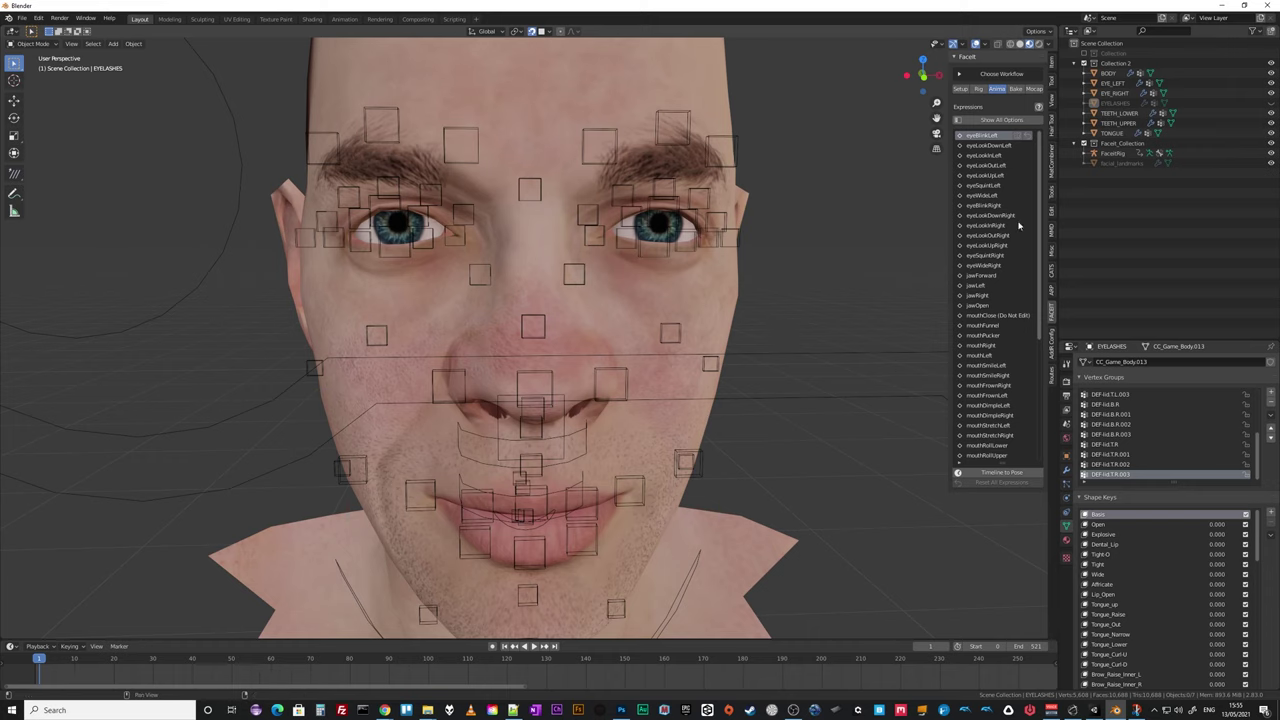
{"action": "left_click", "coordinate": [1112, 153]}
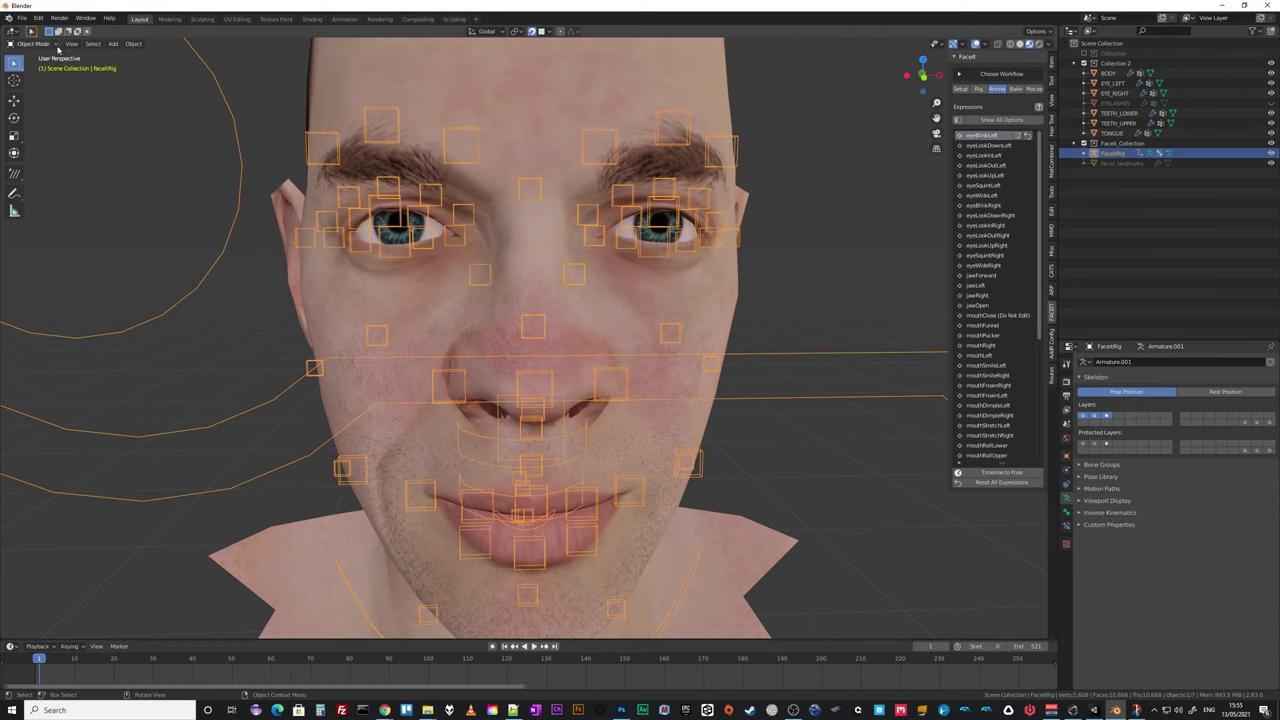
{"action": "left_click", "coordinate": [42, 44]}
{"action": "left_click", "coordinate": [41, 78]}
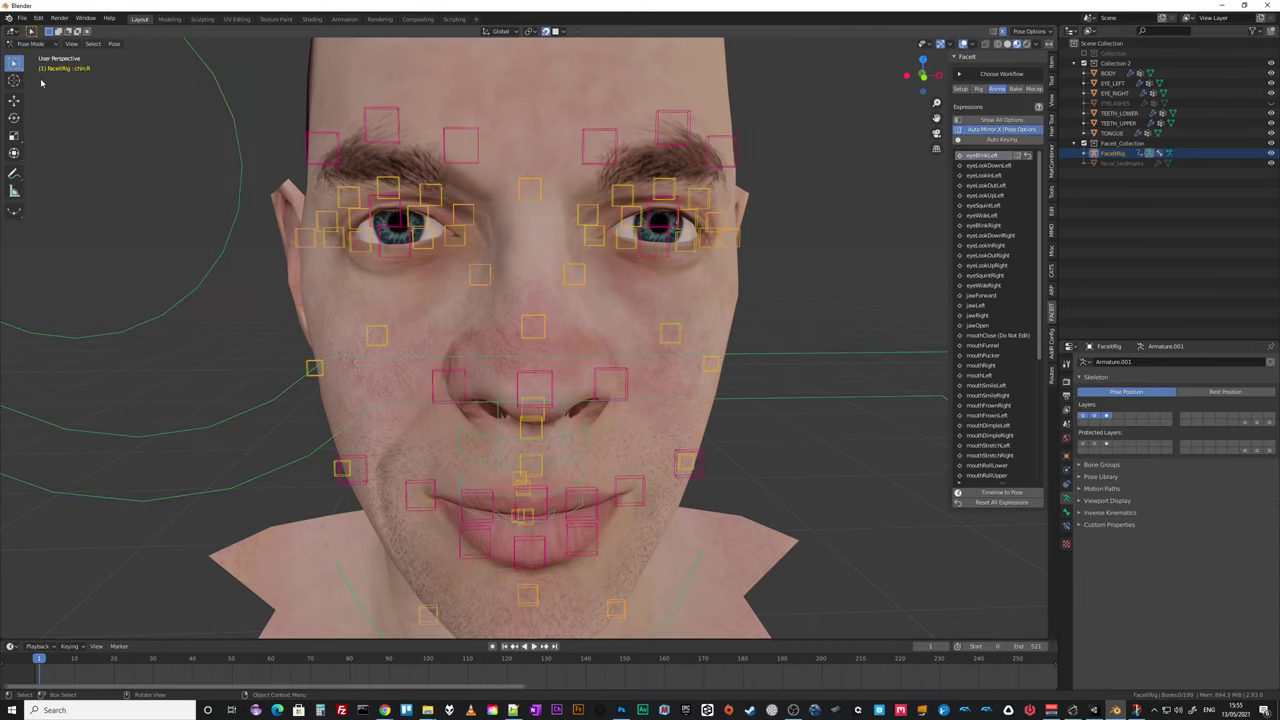
{"action": "left_click", "coordinate": [987, 165]}
{"action": "left_click", "coordinate": [987, 156]}
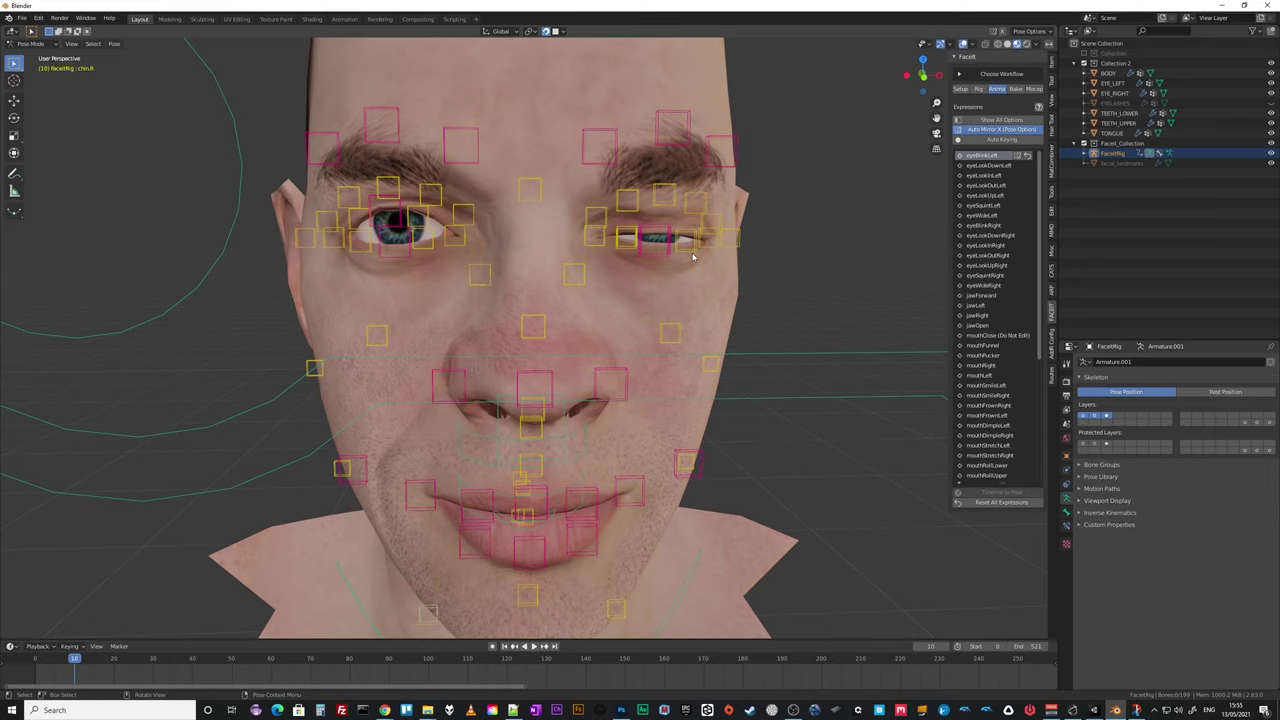
Try moving the left eye's middle upper-lid control bone in the blink pose.
{"action": "left_click", "coordinate": [668, 201]}
{"action": "middle_click_drag", "start_coordinate": [716, 221], "coordinate": [684, 209]}
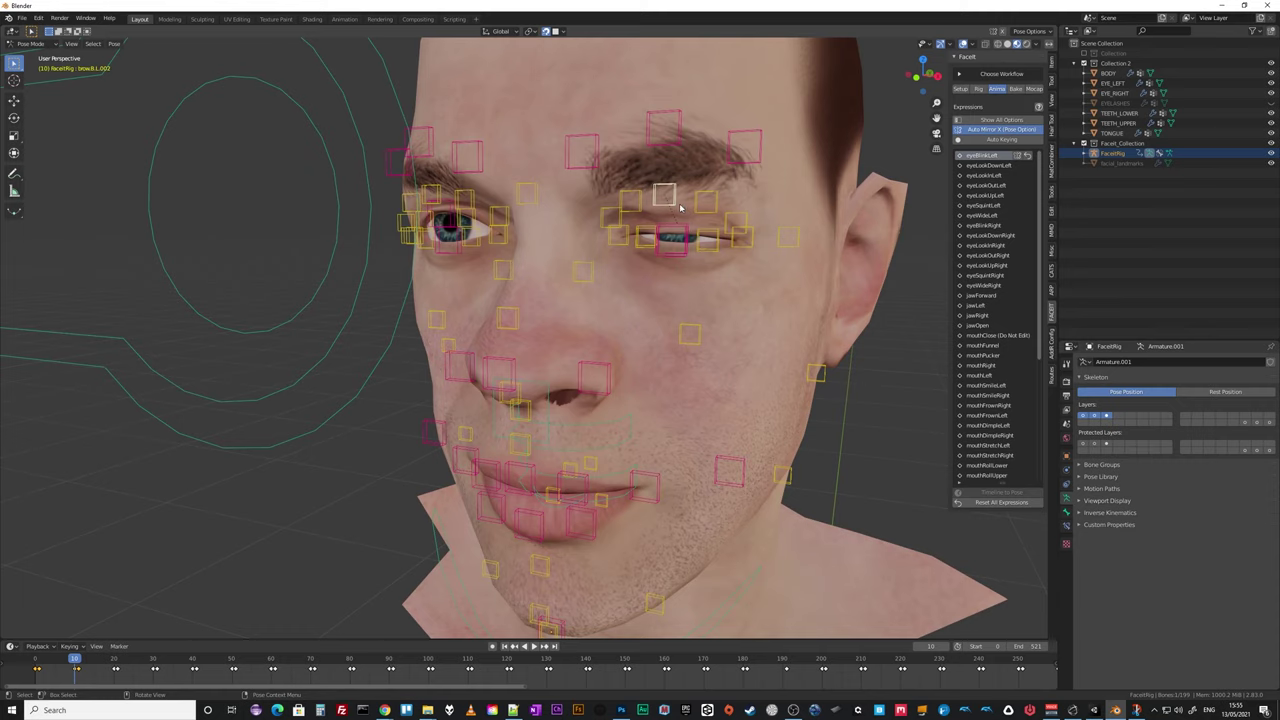
{"action": "key", "text": "g"}
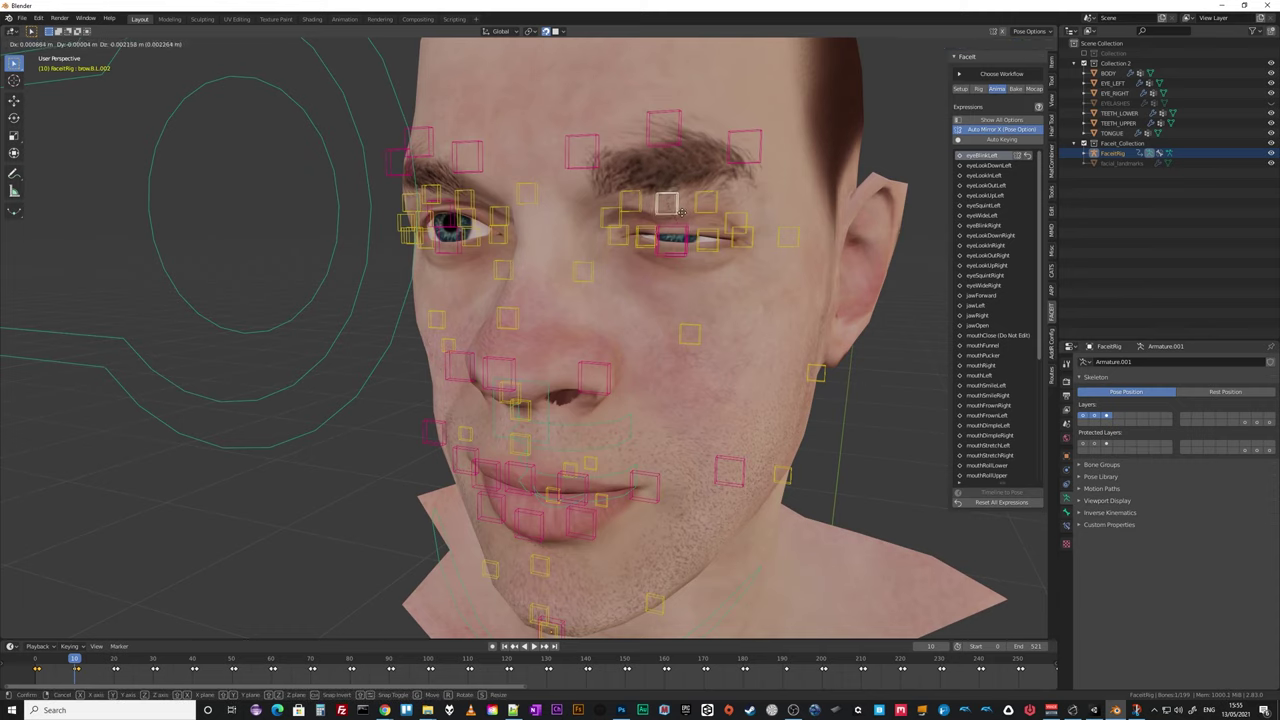
{"action": "key", "text": "Escape"}
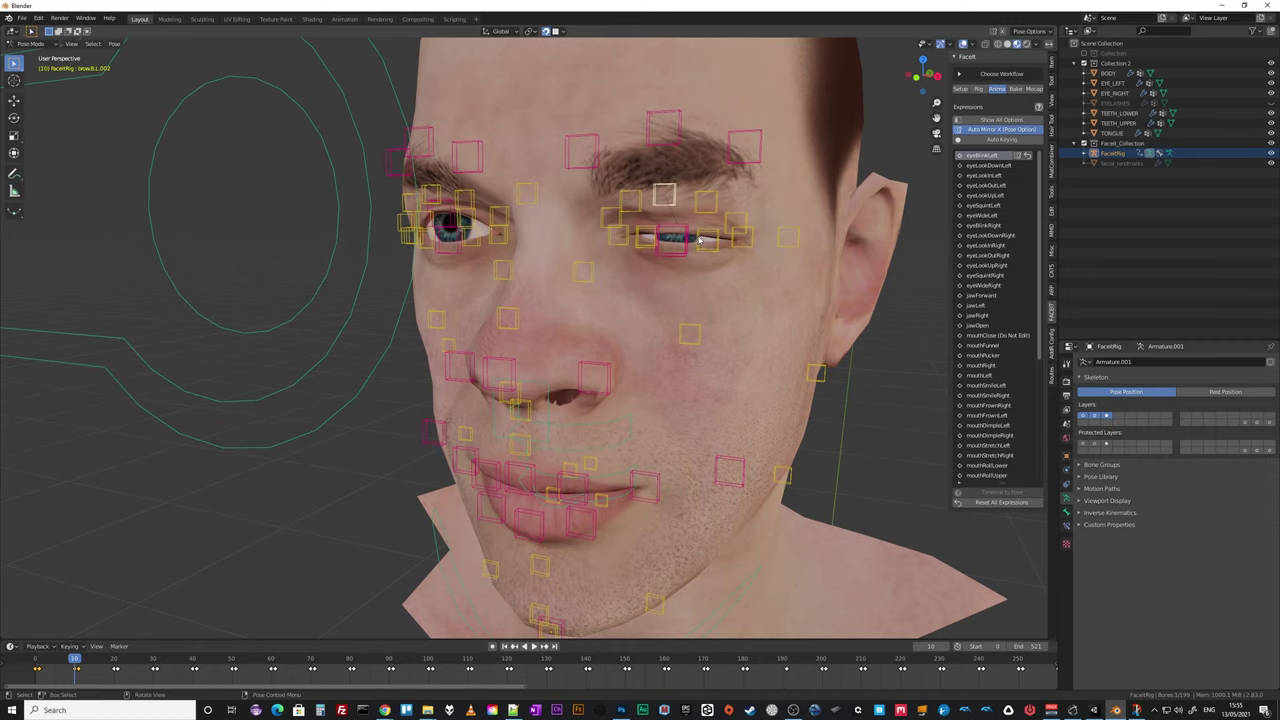
Try moving the left eye's middle lower-lid and upper-lid control bones, and restore the eyeBlinkLeft pose by switching expressions.
{"action": "mouse_move", "coordinate": [707, 245]}
{"action": "middle_mouse_down"}
{"action": "mouse_move", "coordinate": [660, 246]}
{"action": "mouse_move", "coordinate": [693, 248]}
{"action": "middle_mouse_up"}
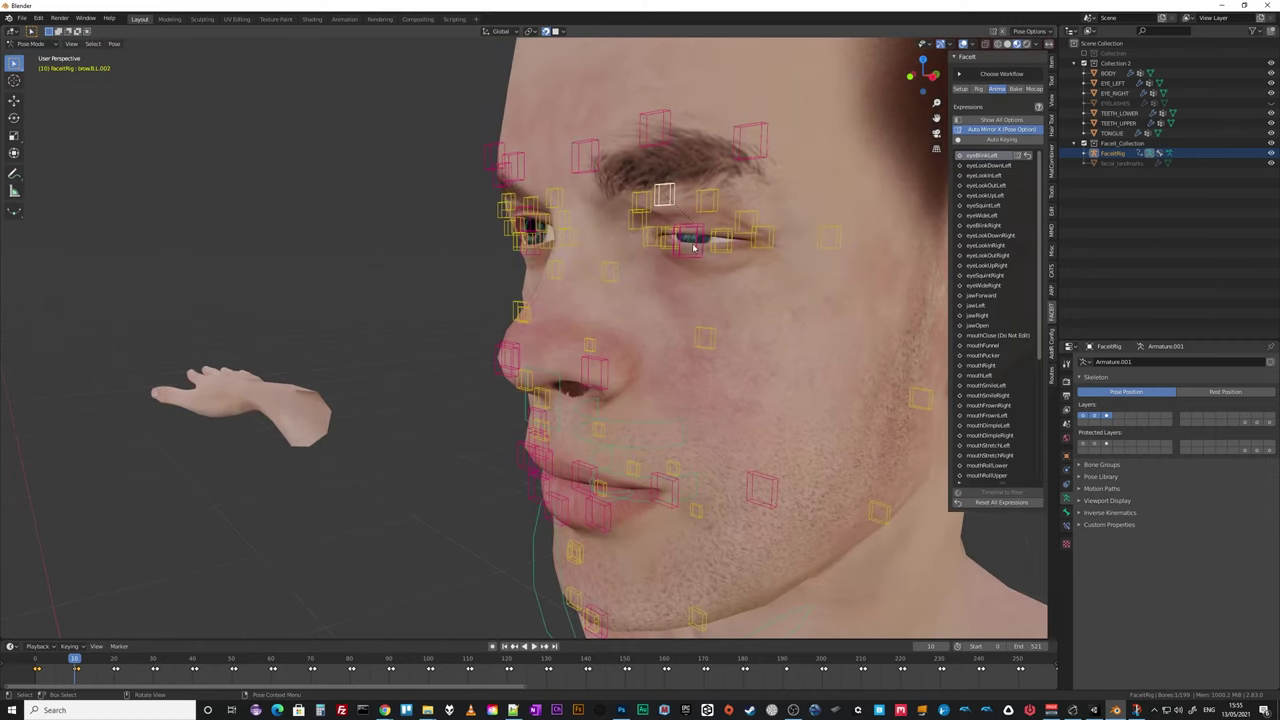
{"action": "left_click", "coordinate": [697, 252]}
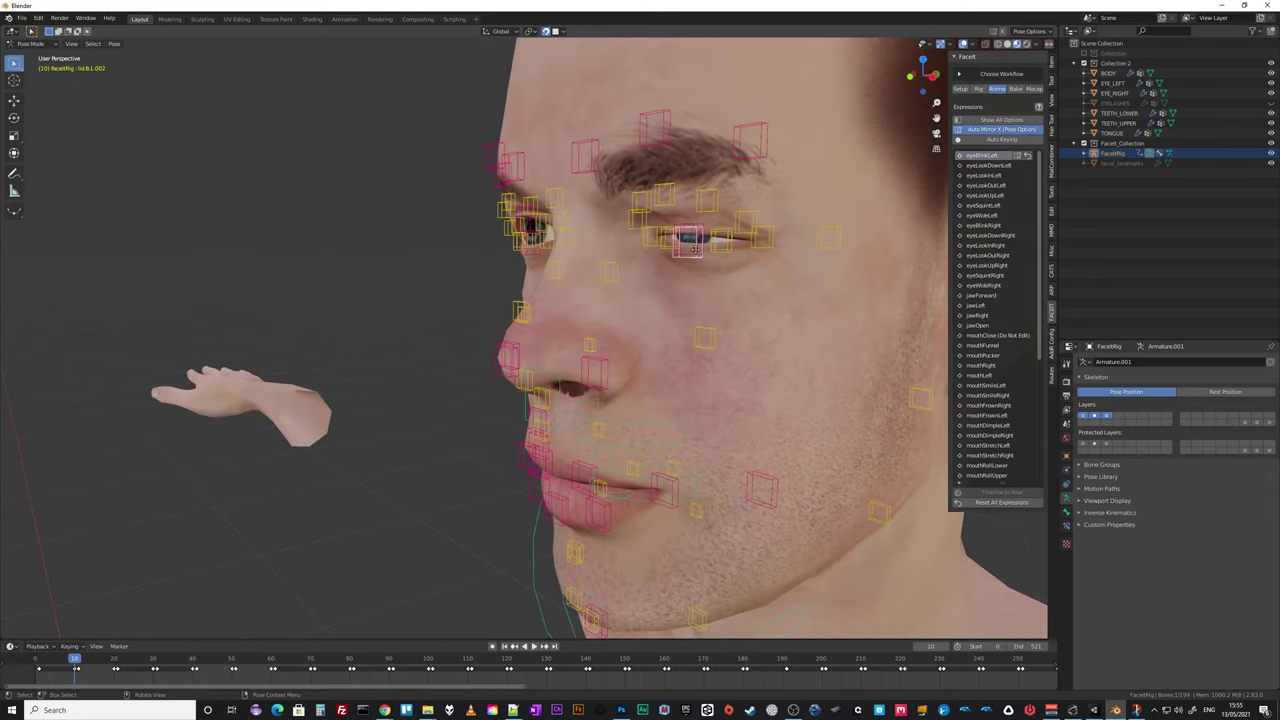
{"action": "key", "text": "g"}
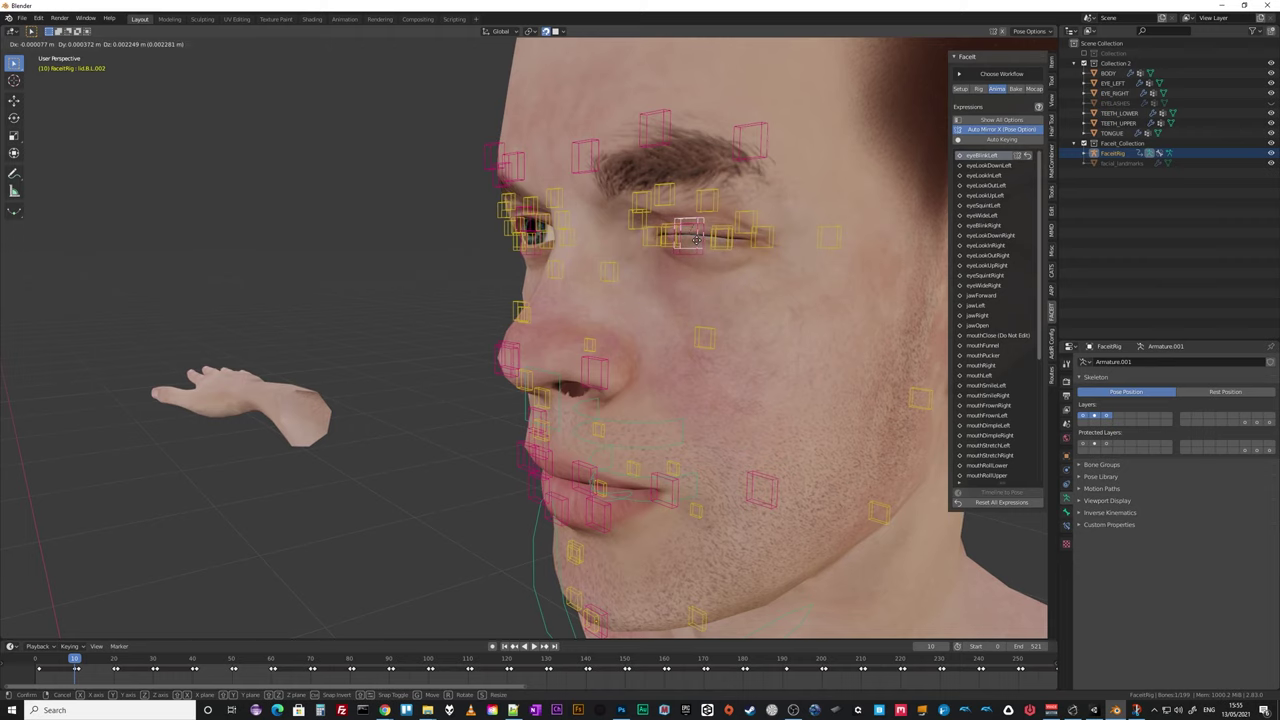
{"action": "left_click", "coordinate": [695, 242]}
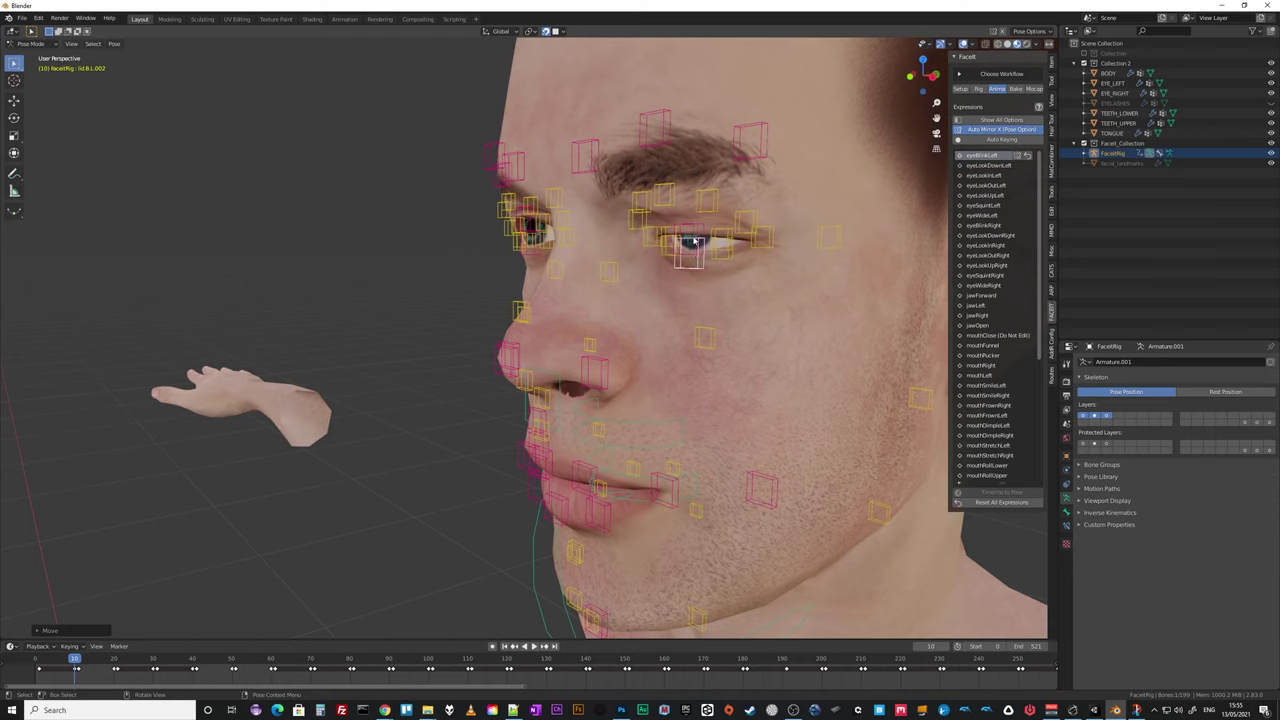
{"action": "key", "text": "g"}
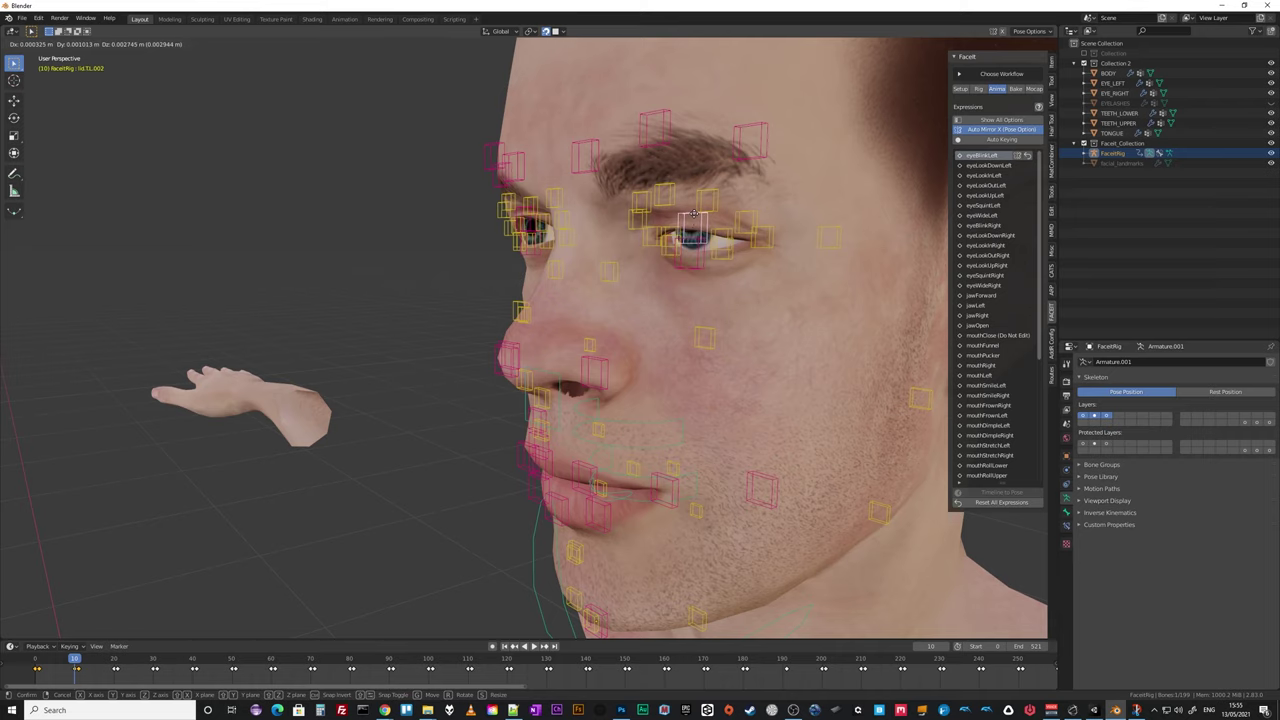
{"action": "left_click", "coordinate": [693, 213]}
{"action": "middle_click_drag", "start_coordinate": [693, 213], "coordinate": [990, 227]}
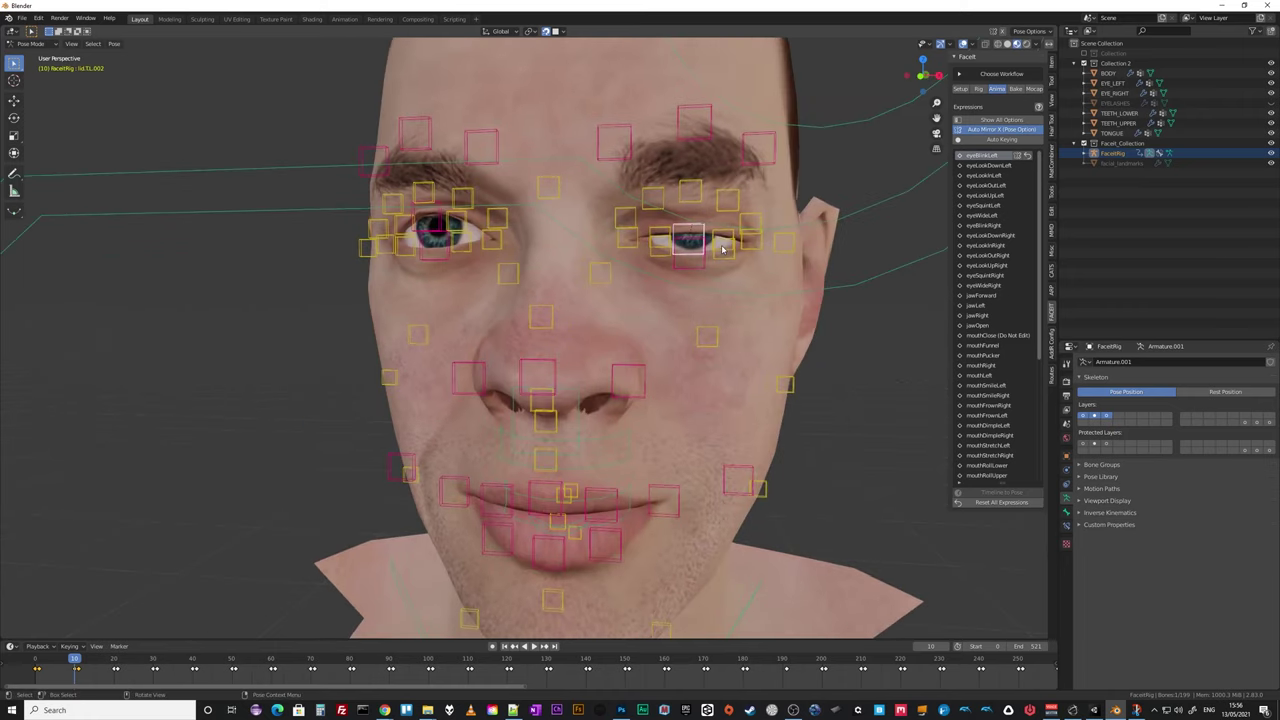
{"action": "left_click", "coordinate": [990, 166]}
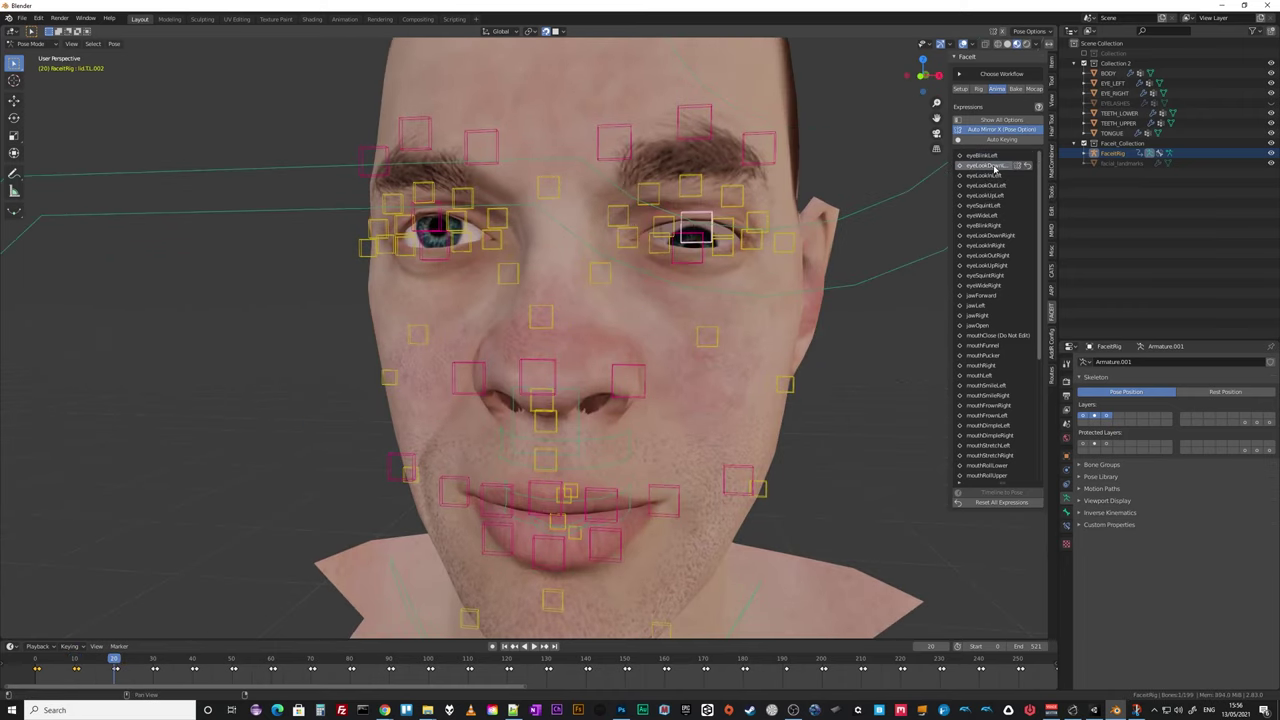
{"action": "left_click", "coordinate": [985, 156]}
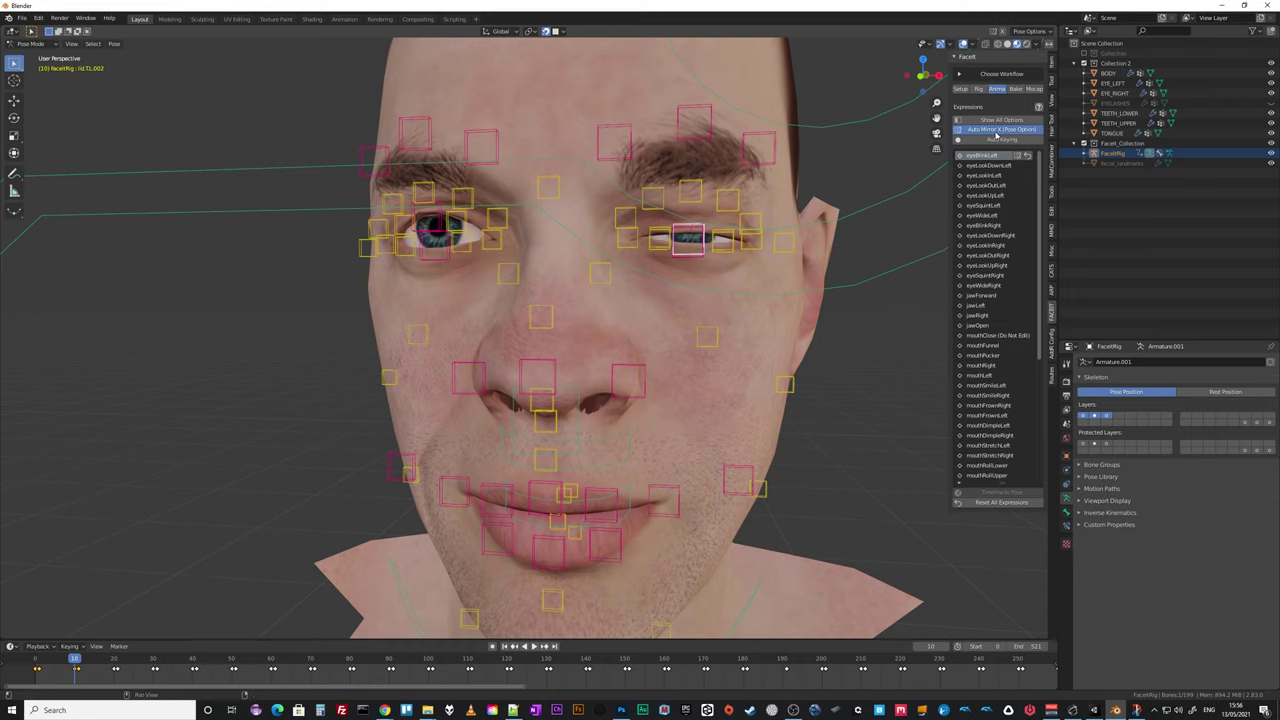
Return the rig to Object Mode and go back to the facial landmarks stage of the Faceit rig setup.
{"action": "left_click", "coordinate": [36, 44]}
{"action": "left_click", "coordinate": [36, 56]}
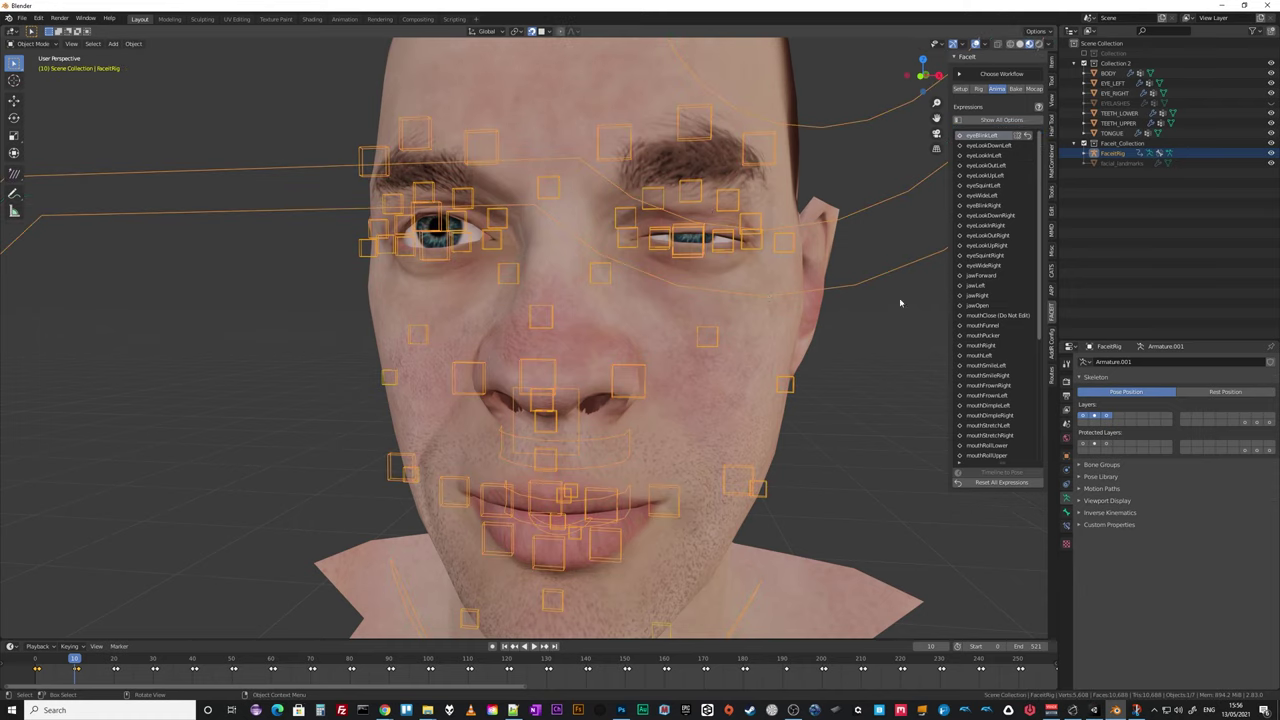
{"action": "left_click", "coordinate": [980, 89]}
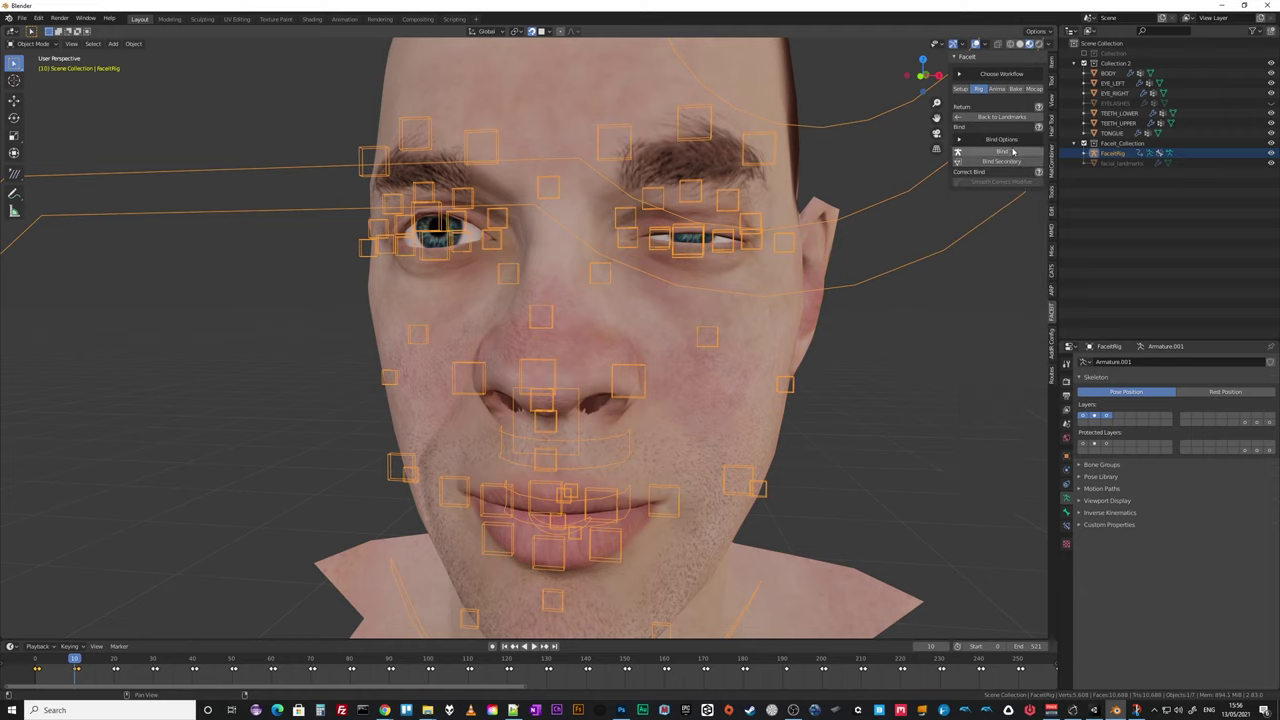
{"action": "left_click", "coordinate": [1007, 118]}
{"action": "left_click", "coordinate": [1007, 150]}
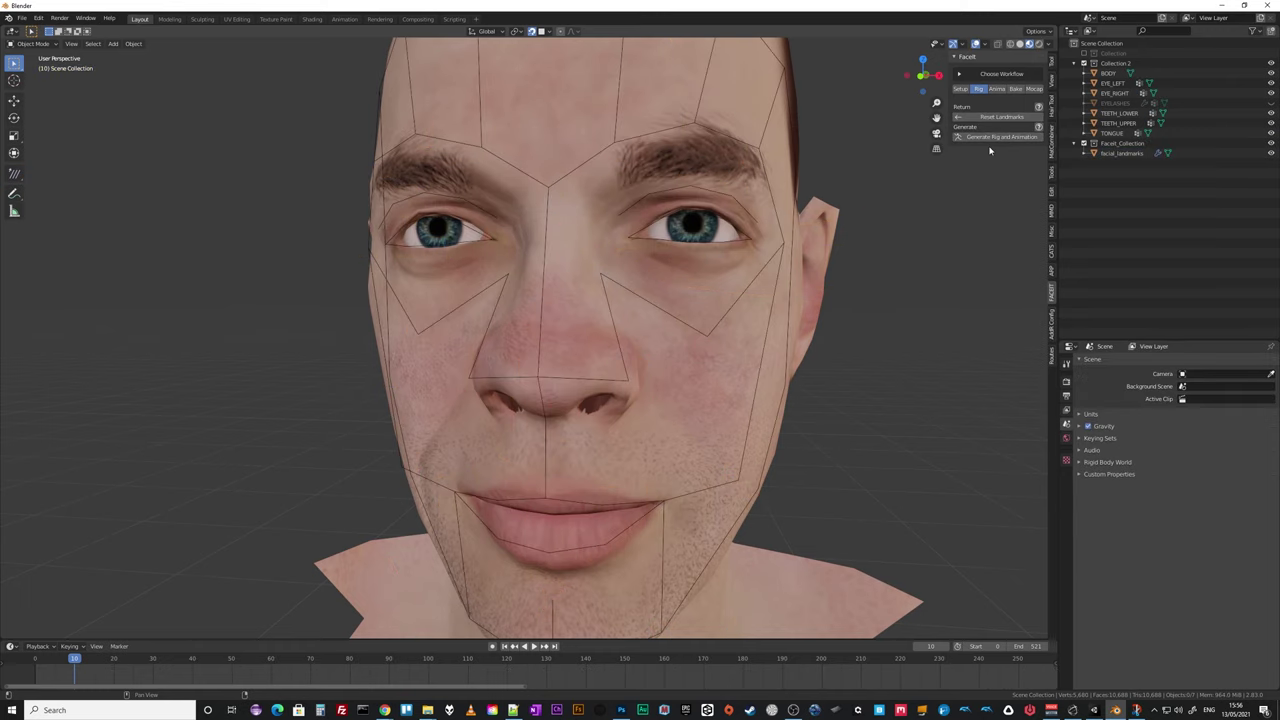
Edit the facial_landmarks mesh, raising the middle, inner and outer upper-lid vertices slightly toward the eyebrow.
{"action": "left_click", "coordinate": [675, 195]}
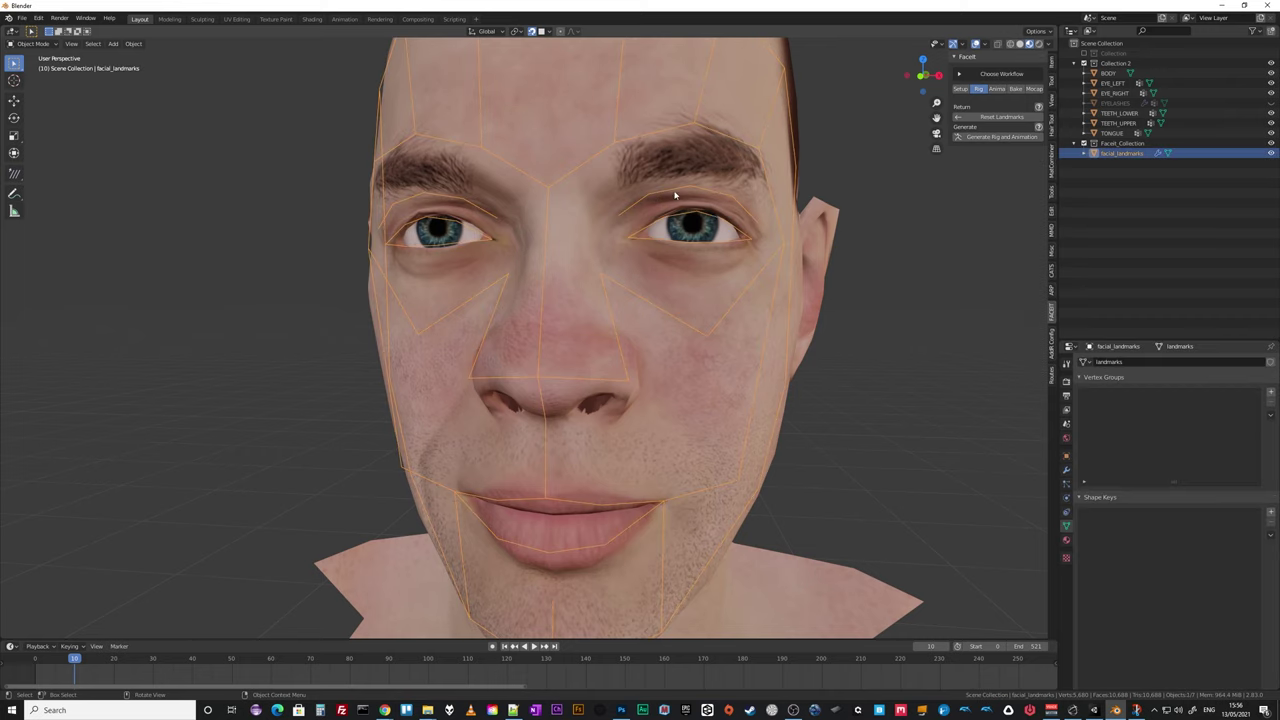
{"action": "key", "text": "Tab"}
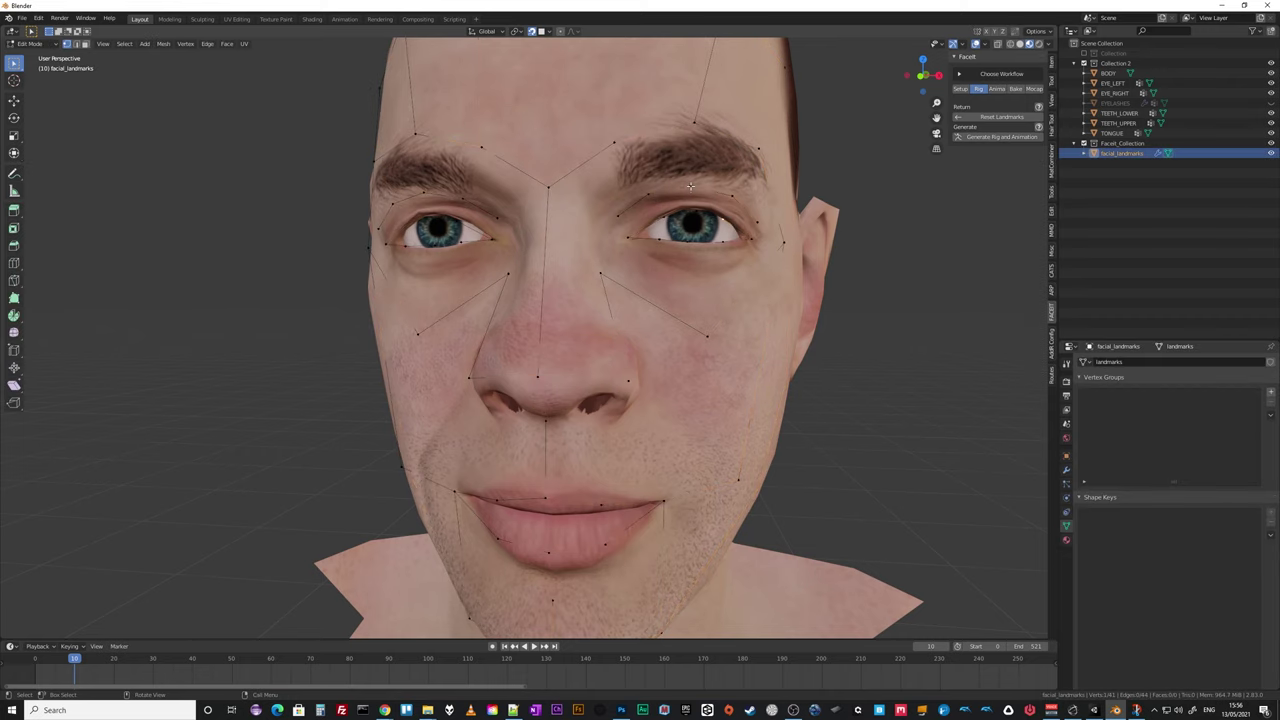
{"action": "left_click_drag", "start_coordinate": [690, 185], "coordinate": [643, 193]}
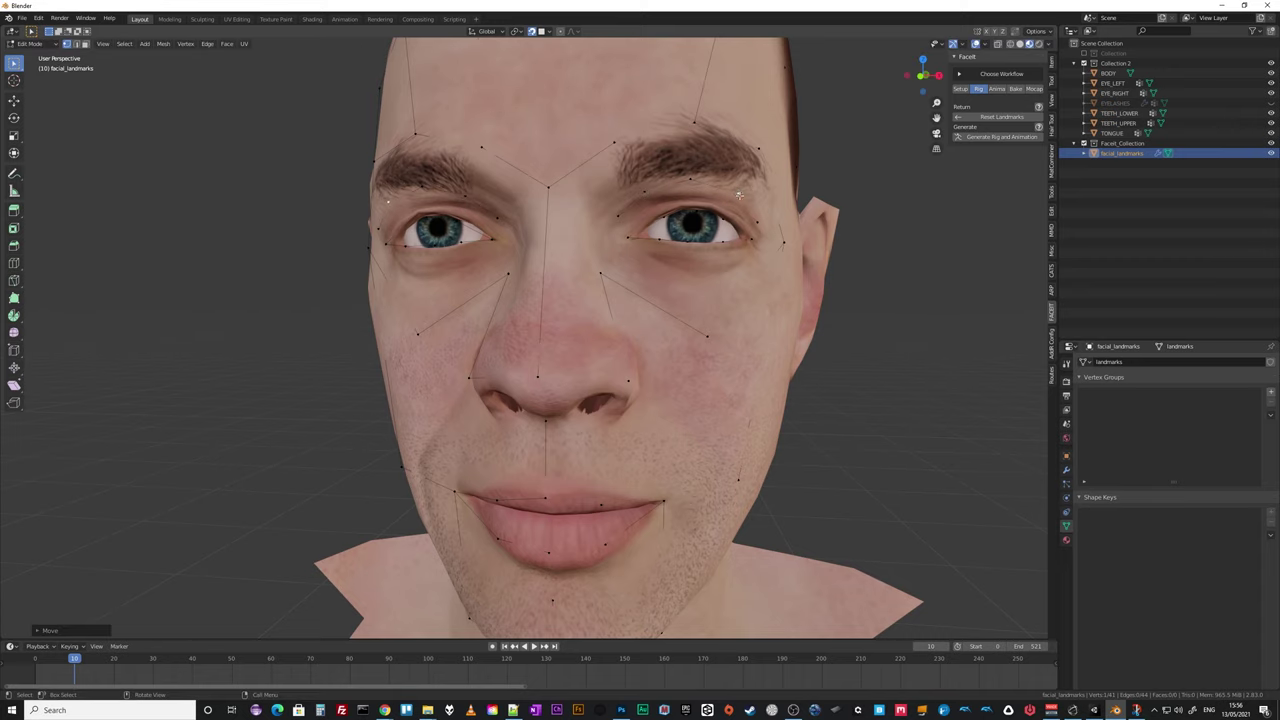
{"action": "middle_click_drag", "start_coordinate": [740, 196], "coordinate": [672, 197]}
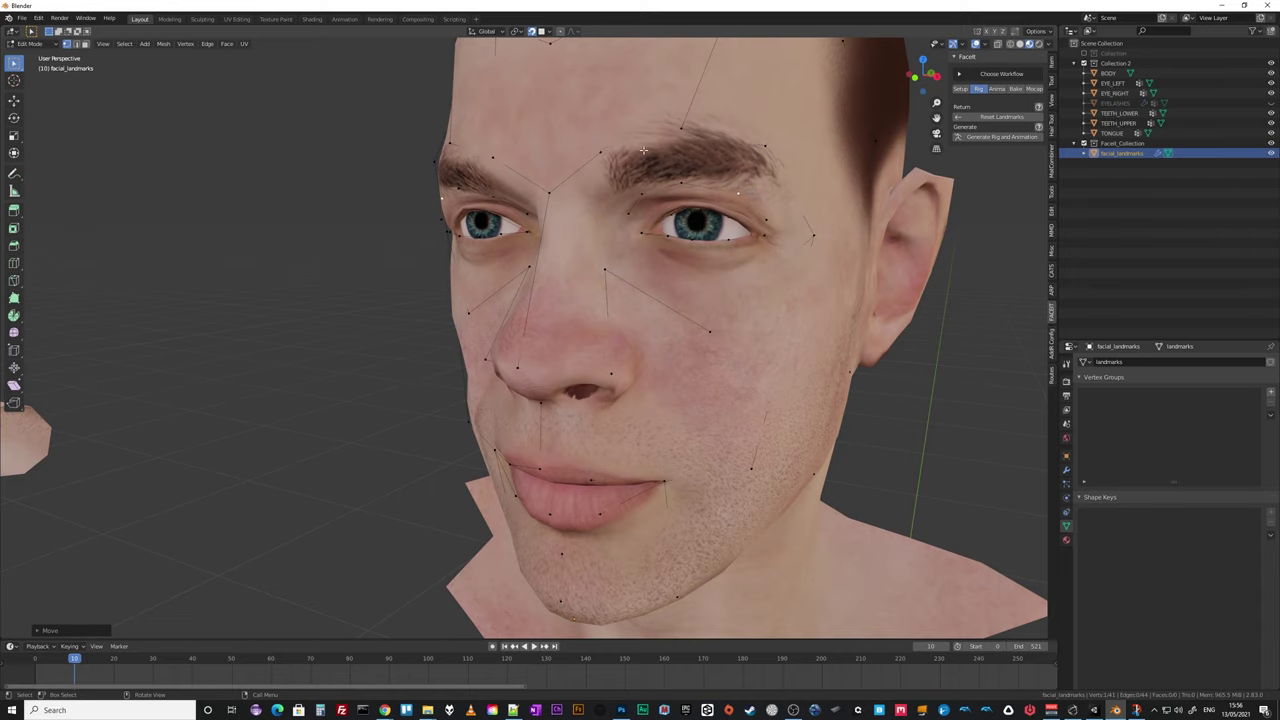
{"action": "middle_click_drag", "start_coordinate": [798, 209], "coordinate": [740, 272]}
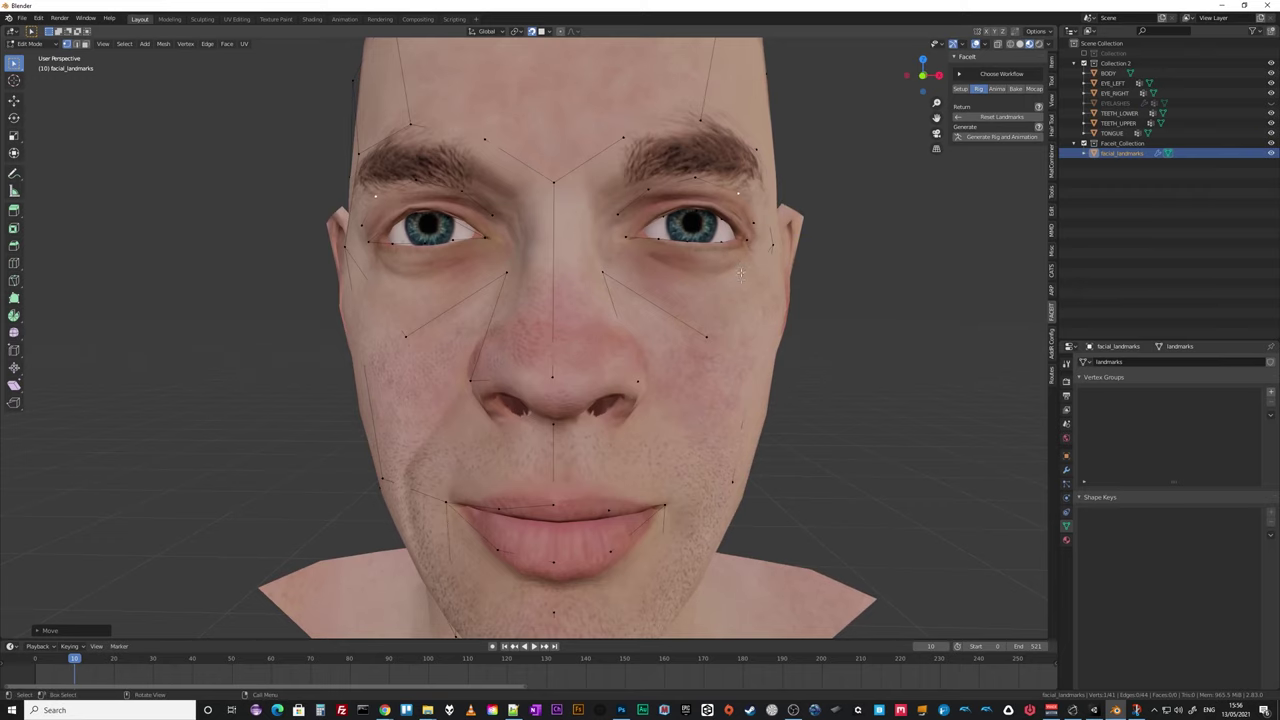
Generate the rig and animation from the raised eyelid landmarks and bind the face objects to the new rig.
{"action": "mouse_move", "coordinate": [632, 234]}
{"action": "middle_mouse_down"}
{"action": "mouse_move", "coordinate": [627, 251]}
{"action": "mouse_move", "coordinate": [571, 257]}
{"action": "mouse_move", "coordinate": [670, 245]}
{"action": "mouse_move", "coordinate": [531, 249]}
{"action": "mouse_move", "coordinate": [683, 240]}
{"action": "mouse_move", "coordinate": [612, 246]}
{"action": "middle_mouse_up"}
{"action": "left_click", "coordinate": [993, 139]}
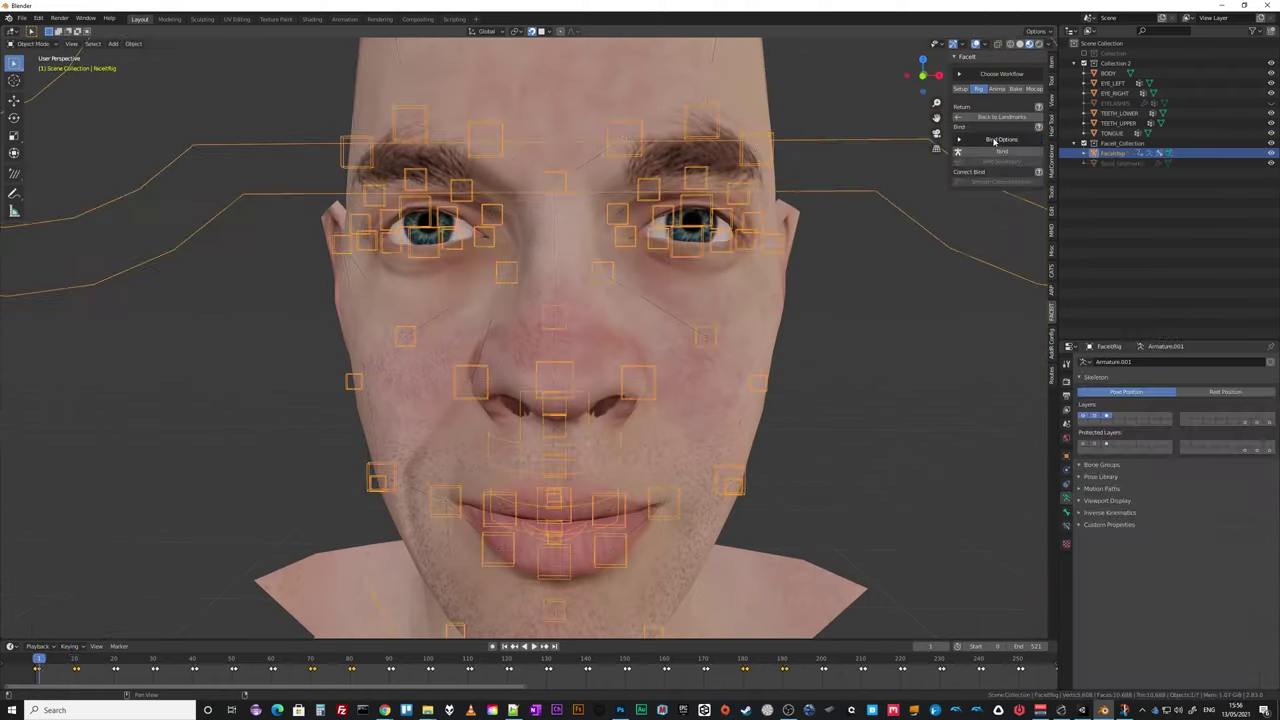
{"action": "left_click", "coordinate": [1001, 152]}
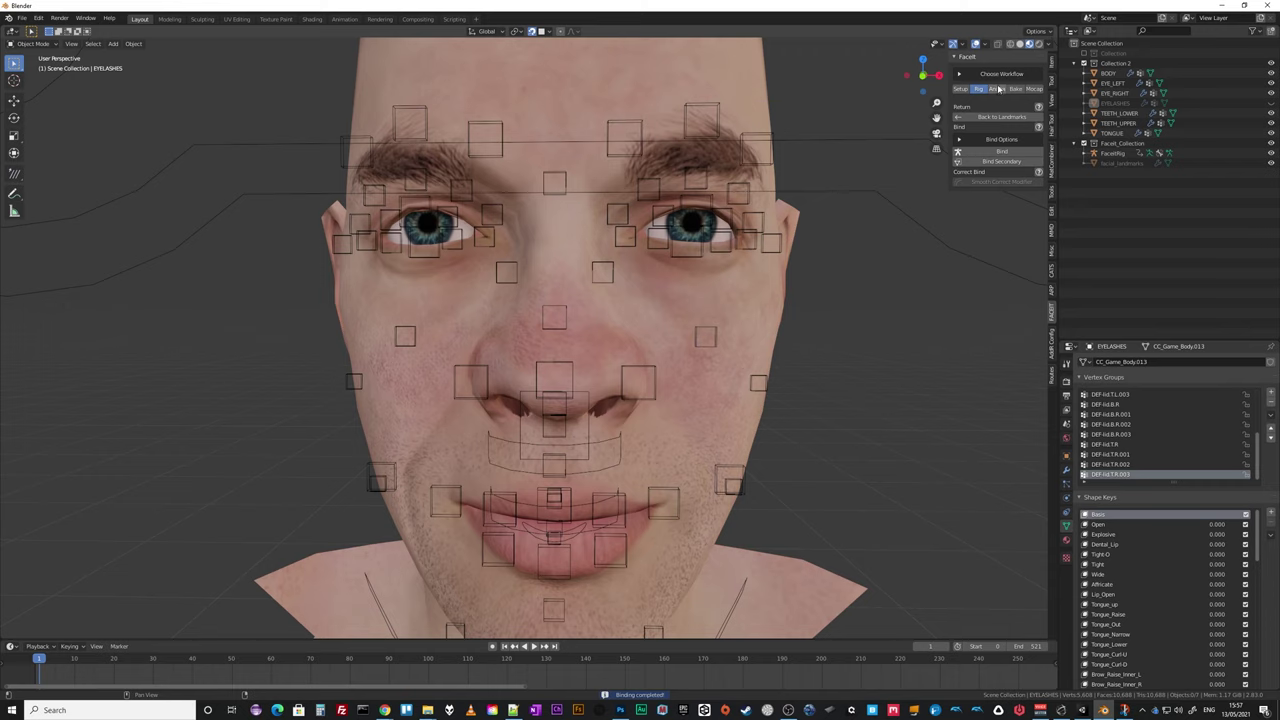
Put the newly bound FaceitRig in Pose Mode, show the eyeBlinkLeft expression and check the lid closure from the side and front.
{"action": "left_click", "coordinate": [998, 90]}
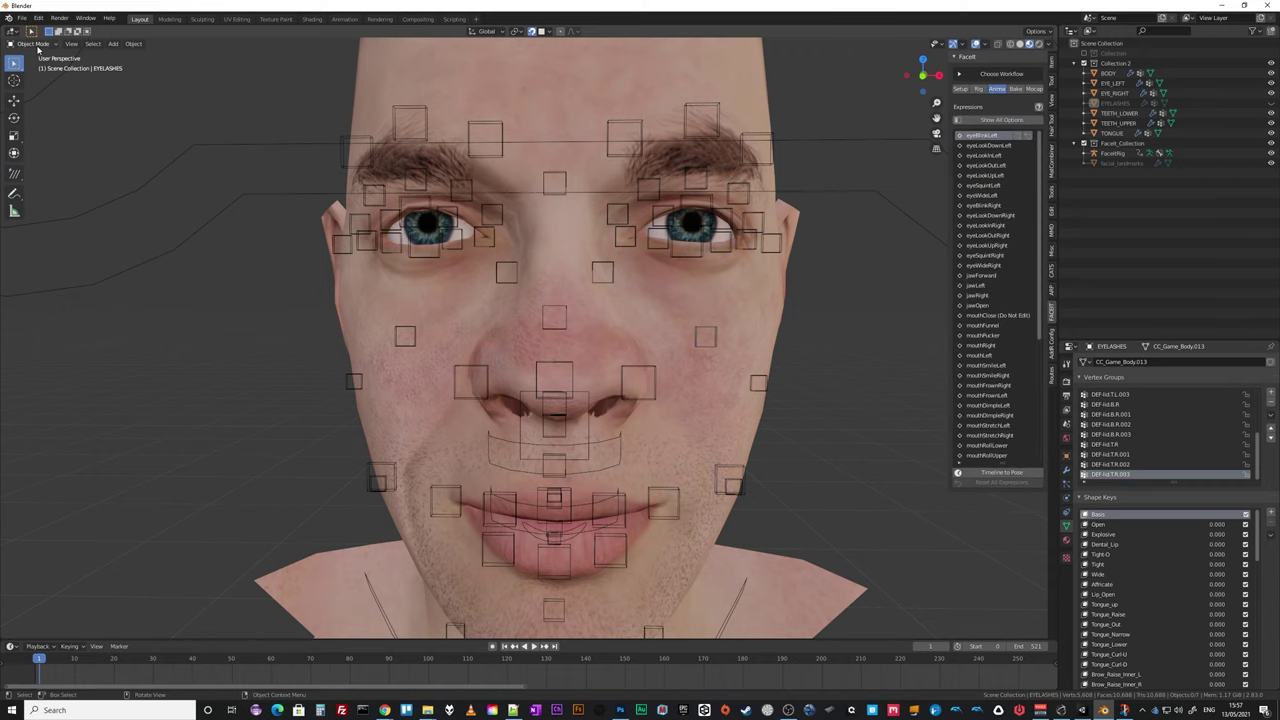
{"action": "left_click", "coordinate": [1115, 153]}
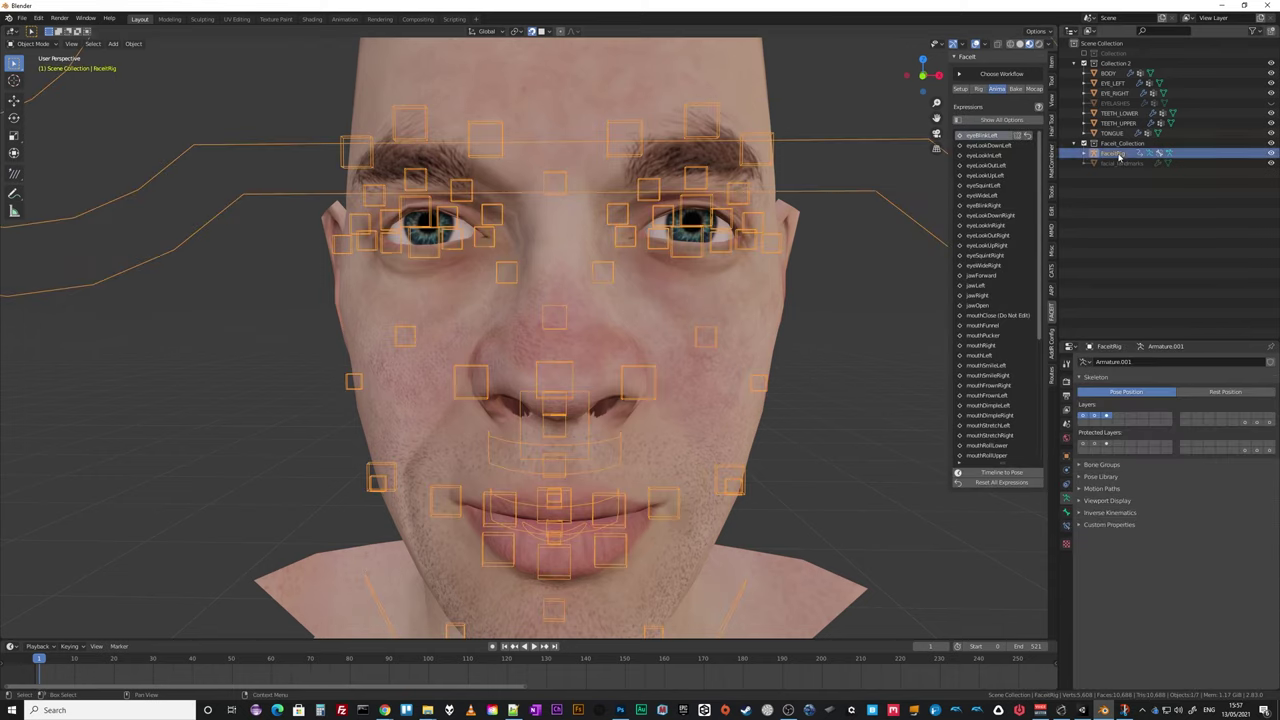
{"action": "left_click", "coordinate": [30, 44]}
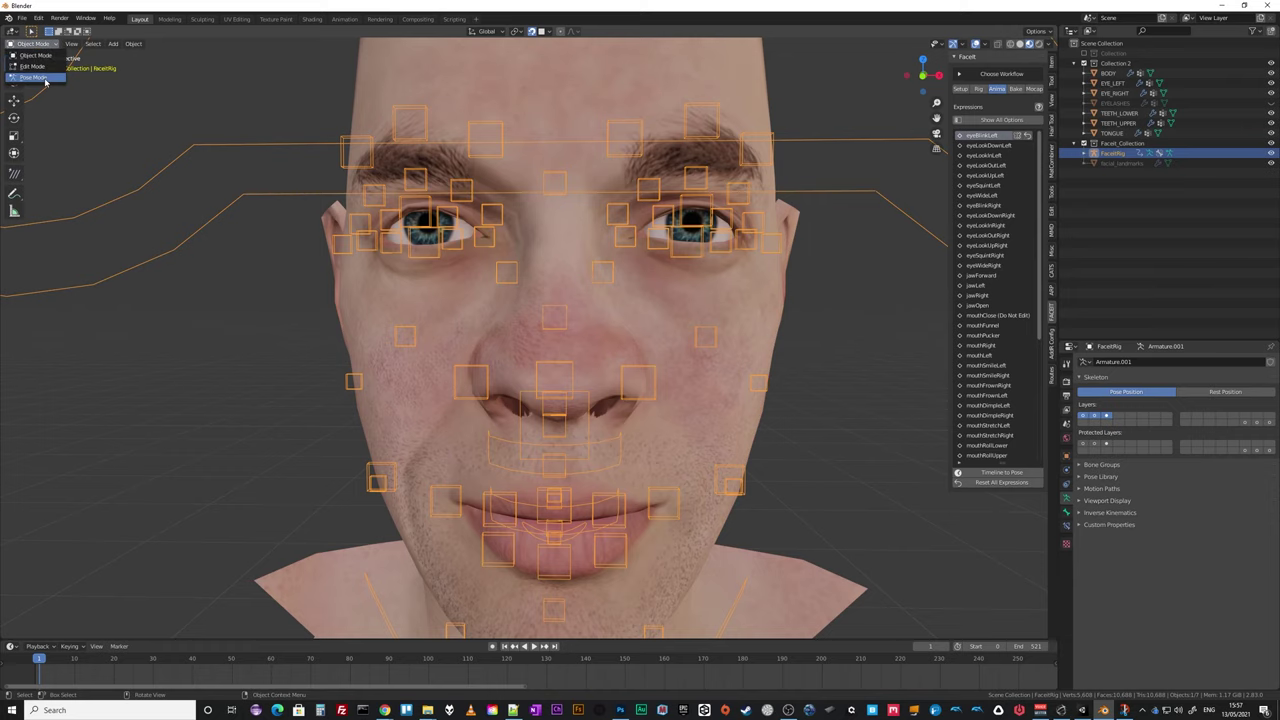
{"action": "left_click", "coordinate": [30, 80]}
{"action": "left_click", "coordinate": [982, 156]}
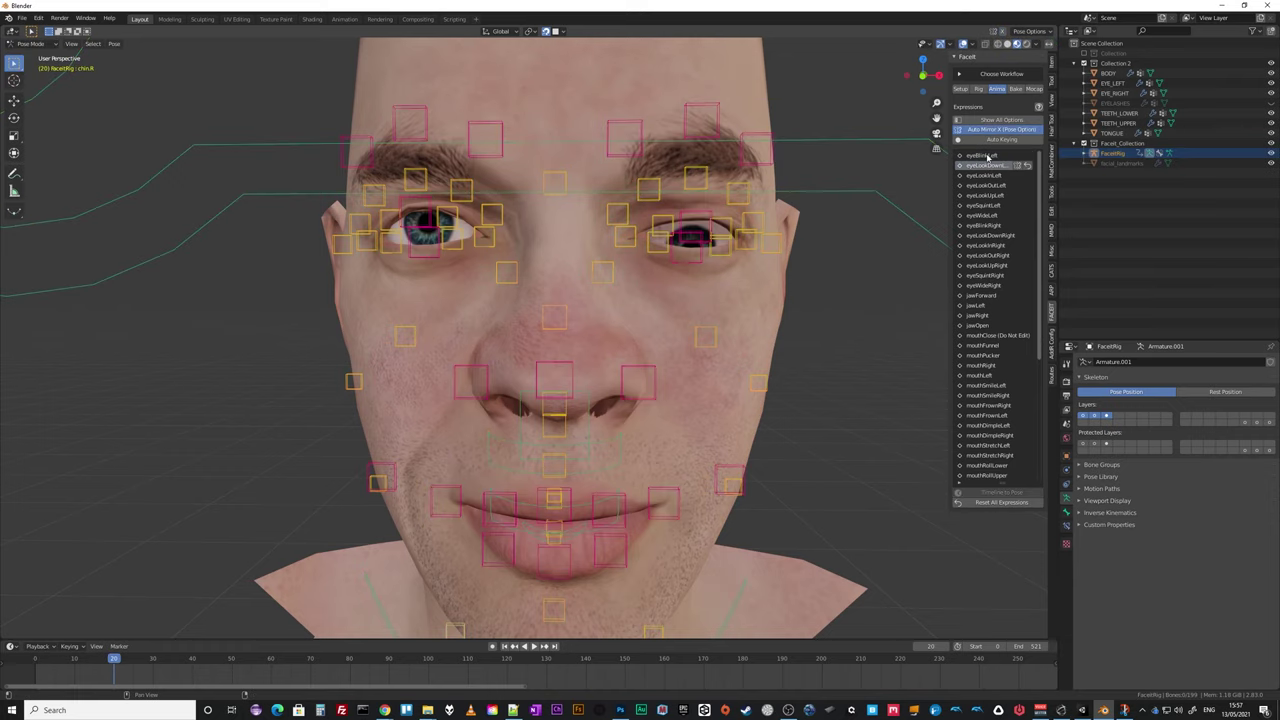
{"action": "middle_click_drag", "start_coordinate": [754, 345], "coordinate": [739, 277]}
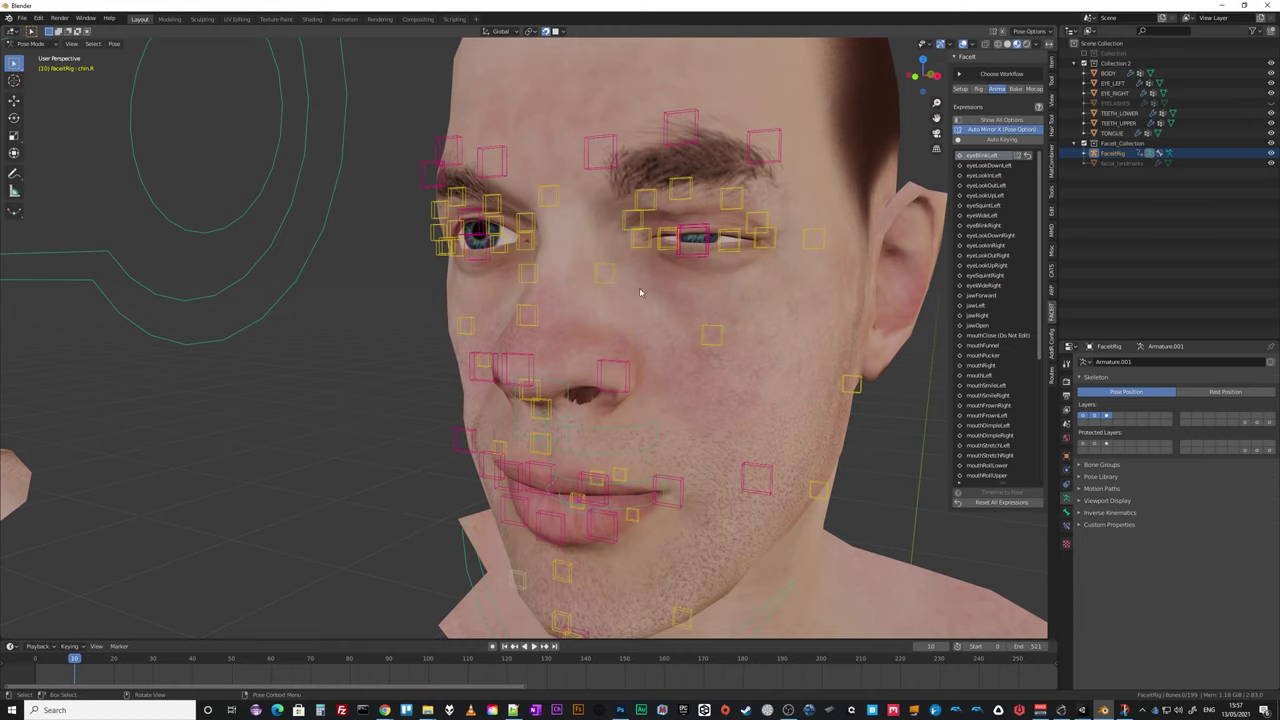
{"action": "middle_click_drag", "start_coordinate": [640, 292], "coordinate": [698, 244]}
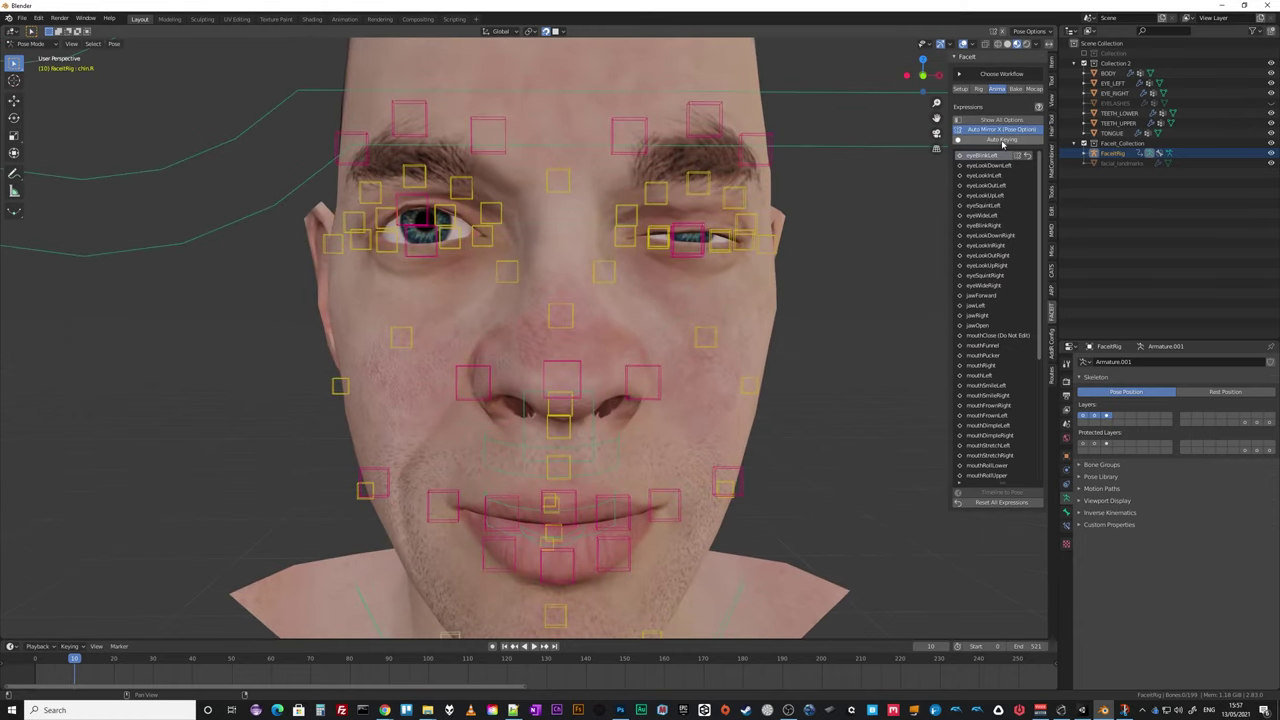
Enable Auto Keying and Show All Options for the expressions, and widen the Faceit sidebar.
{"action": "left_click", "coordinate": [1001, 140]}
{"action": "left_click", "coordinate": [1013, 121]}
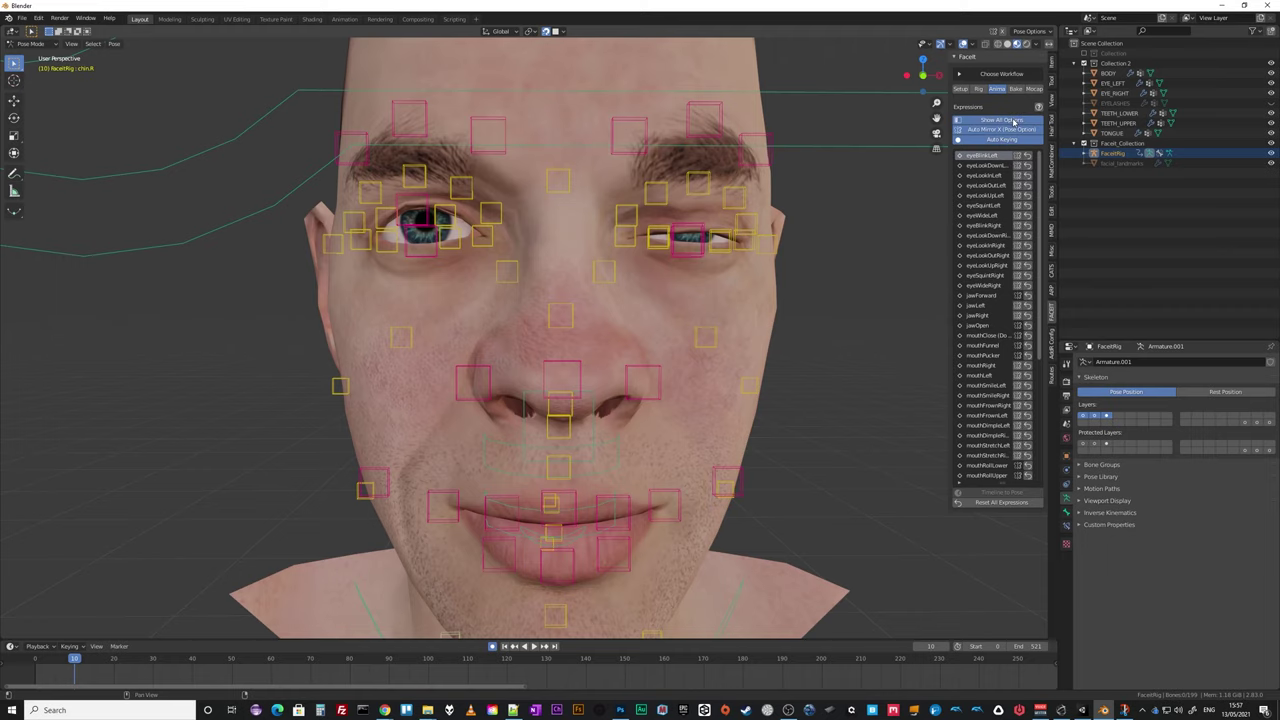
{"action": "left_click_drag", "start_coordinate": [945, 216], "coordinate": [918, 218]}
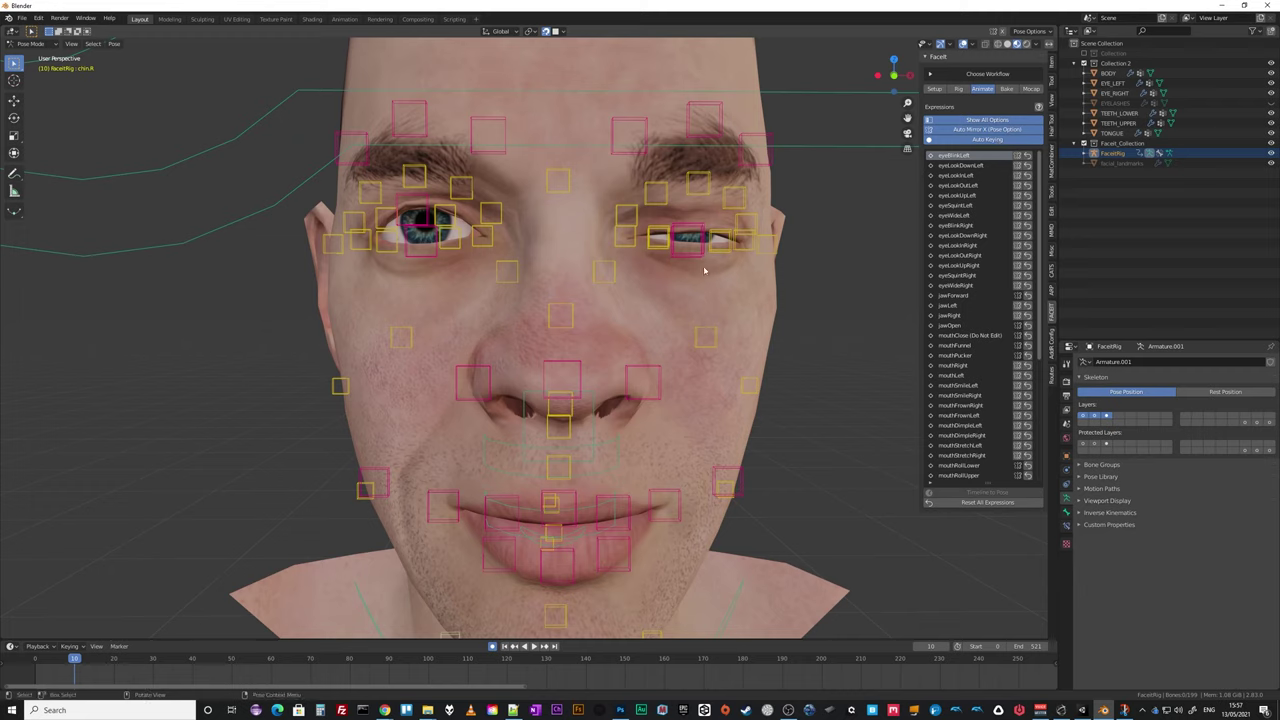
Adjust the left eye's upper-lid control bones lid.T.L.002 and lid.T.L.001 slightly downward in the eyeBlinkLeft pose.
{"action": "left_click", "coordinate": [699, 228]}
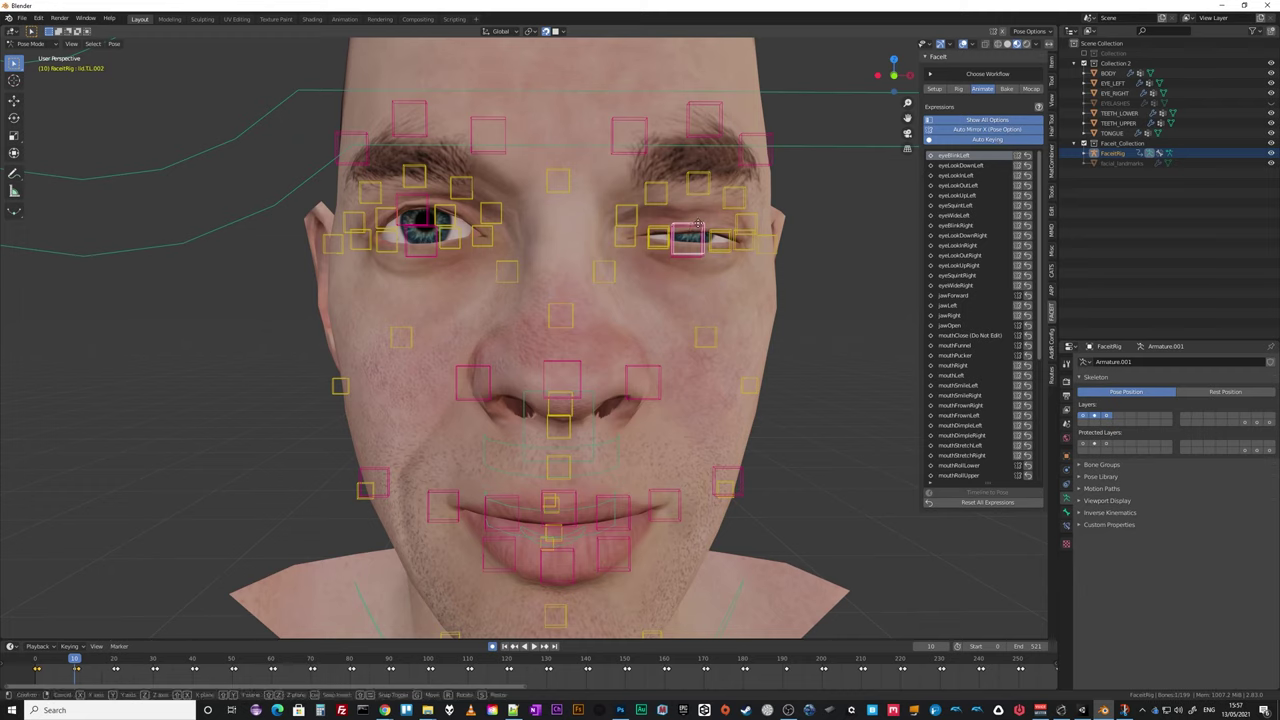
{"action": "key", "text": "g"}
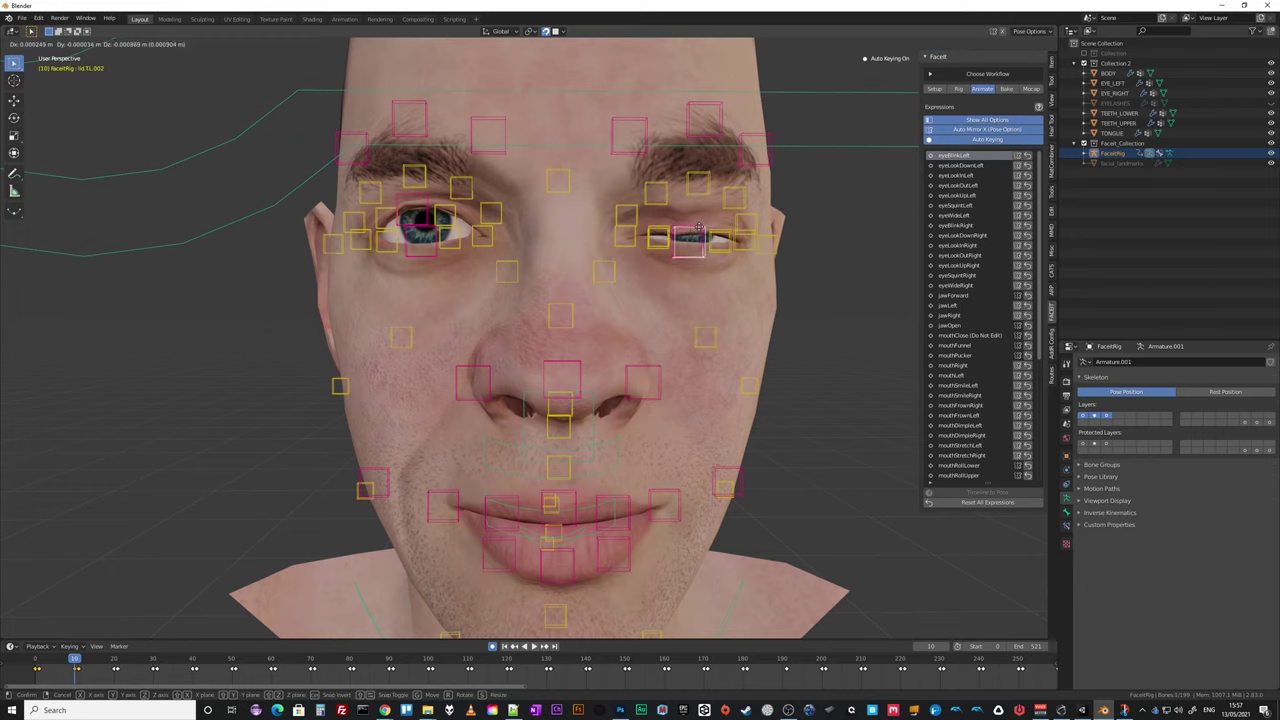
{"action": "left_click", "coordinate": [708, 248]}
{"action": "left_click", "coordinate": [719, 240]}
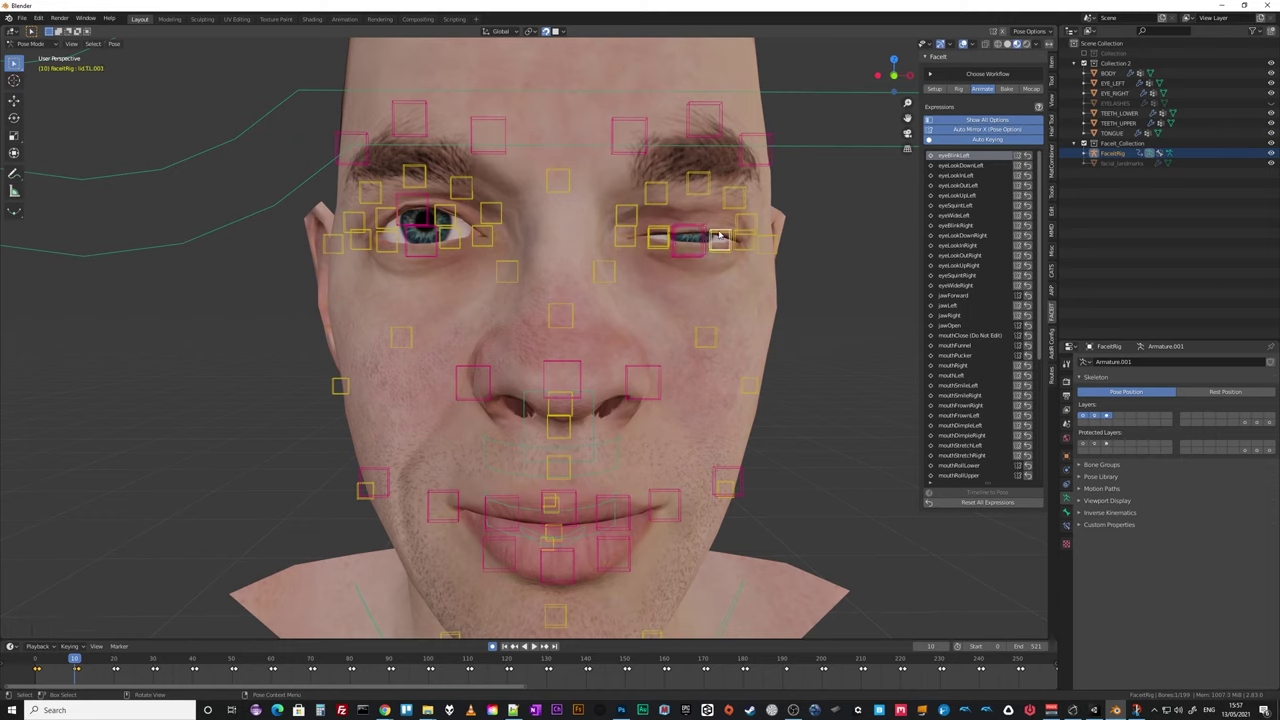
{"action": "key", "text": "g"}
{"action": "left_click", "coordinate": [716, 238]}
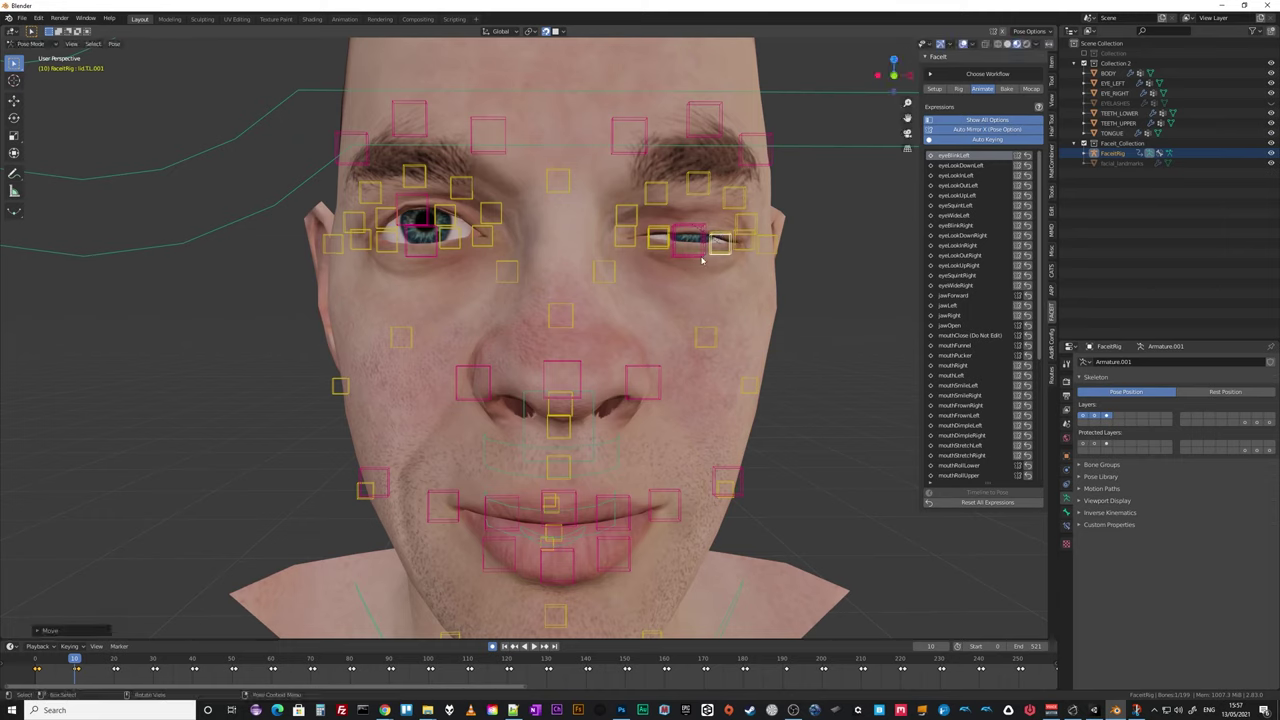
Raise the left eye's middle lower-lid control bone lid.B.L.002 by about 0.0022 m to meet the upper lid.
{"action": "left_click", "coordinate": [700, 252]}
{"action": "key", "text": "g"}
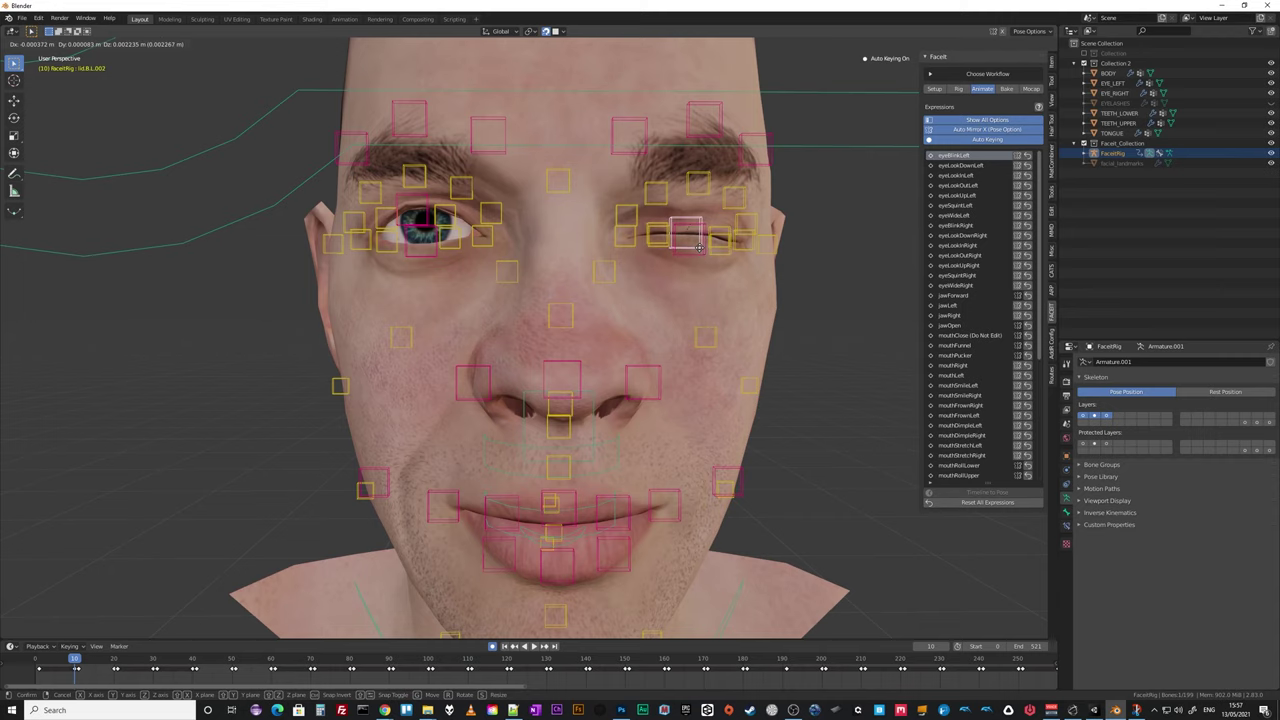
{"action": "left_click", "coordinate": [702, 253]}
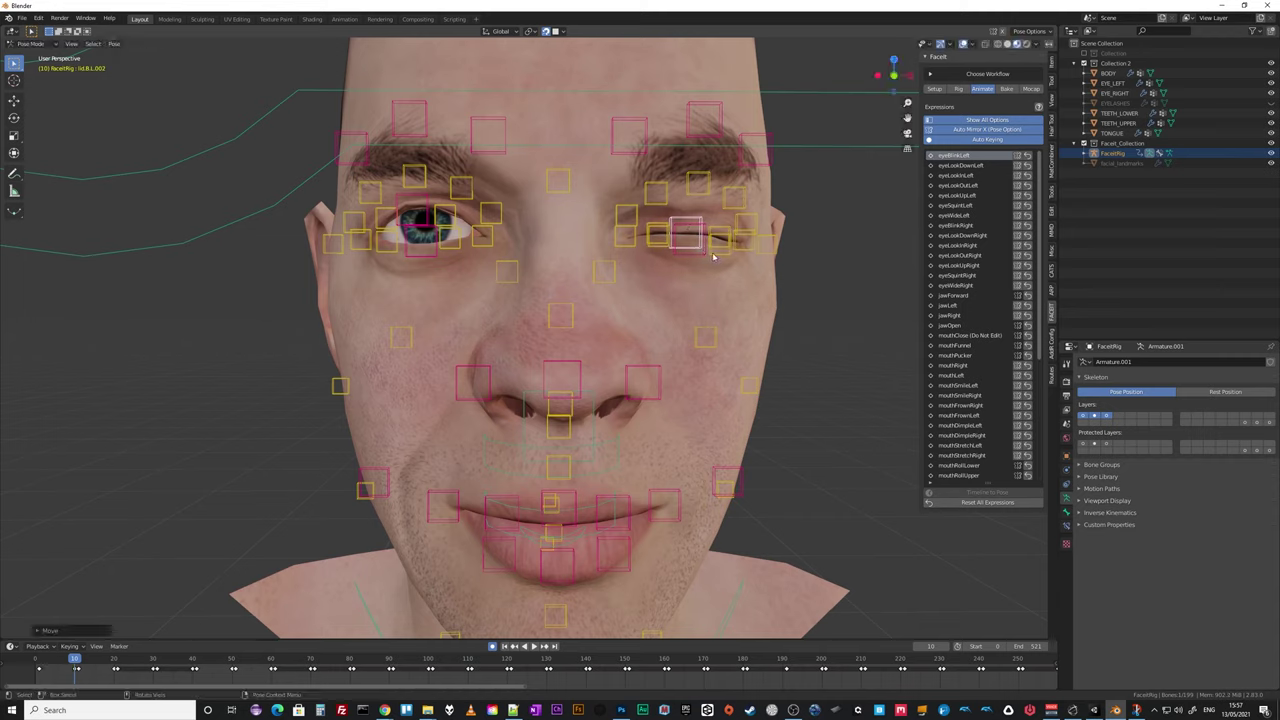
Nudge the left eye's outer lid control bones lid.T.L.001 and lid.B.L.003 slightly outward, each by less than 0.001 m, in the eyeBlinkLeft pose.
{"action": "left_click", "coordinate": [716, 254]}
{"action": "key", "text": "g"}
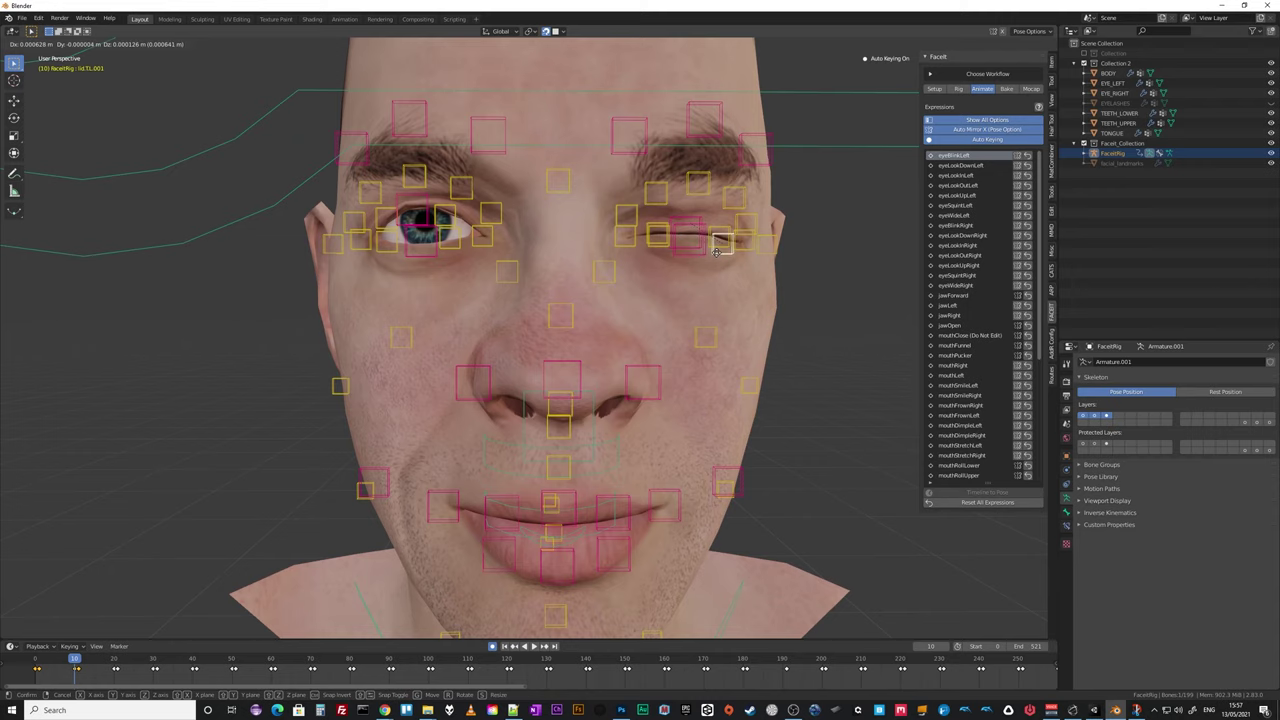
{"action": "left_click", "coordinate": [716, 251]}
{"action": "left_click", "coordinate": [719, 237]}
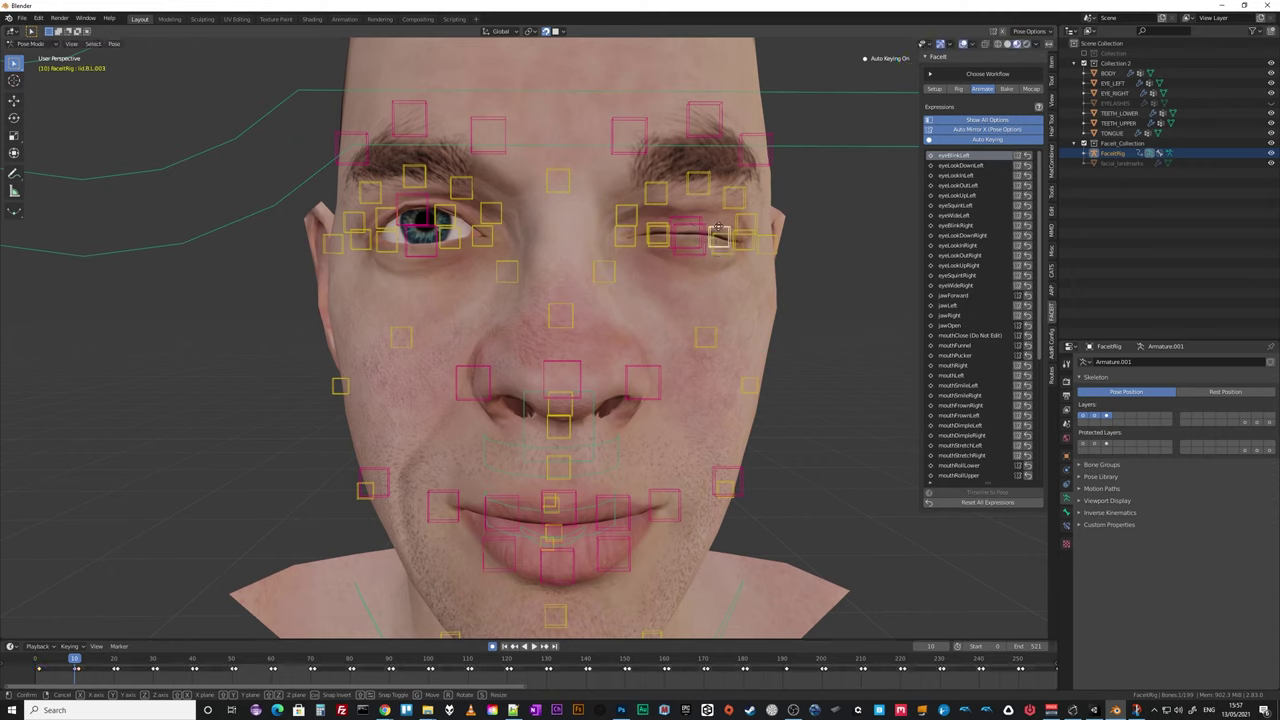
{"action": "key", "text": "g"}
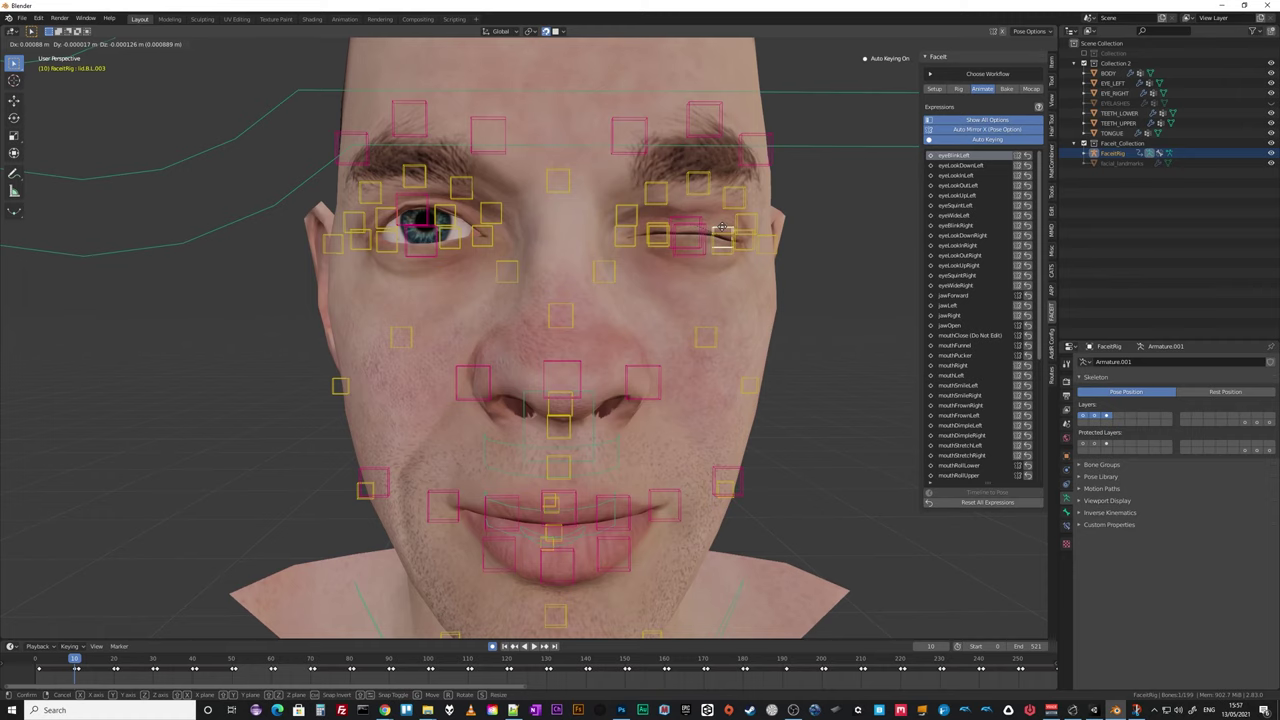
{"action": "left_click", "coordinate": [757, 300]}
Try moving the left lower brow control bones brow.B.L.002 and brow.B.L.003 in the eyeBlinkLeft pose.
{"action": "middle_click_drag", "start_coordinate": [757, 300], "coordinate": [678, 228]}
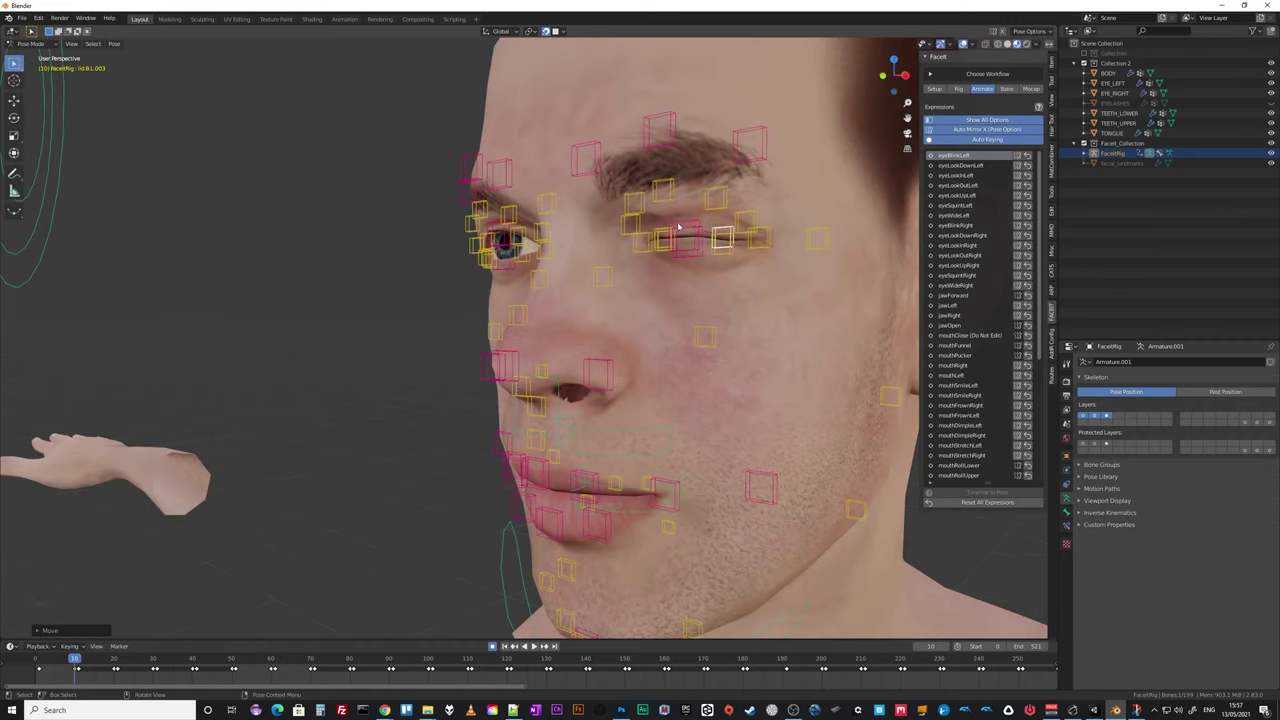
{"action": "left_click", "coordinate": [664, 198]}
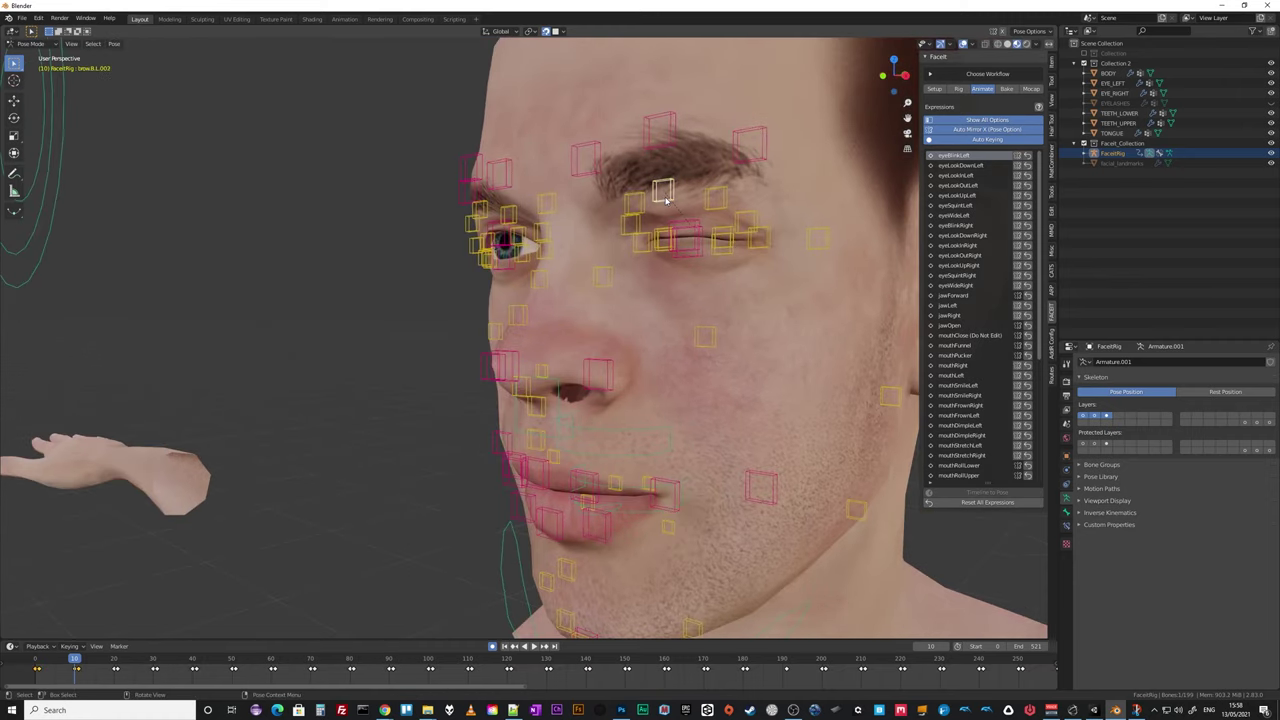
{"action": "left_click", "coordinate": [665, 196]}
{"action": "key", "text": "g"}
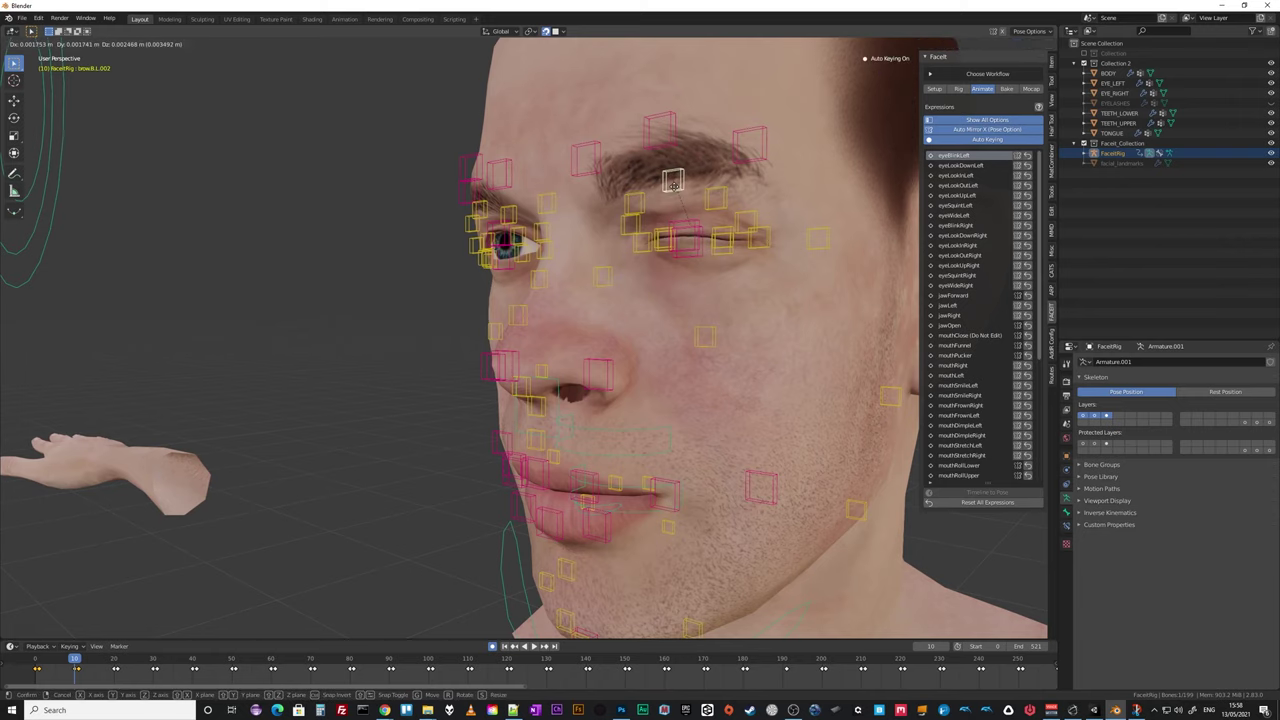
{"action": "left_click", "coordinate": [668, 183]}
{"action": "middle_click_drag", "start_coordinate": [663, 191], "coordinate": [640, 205]}
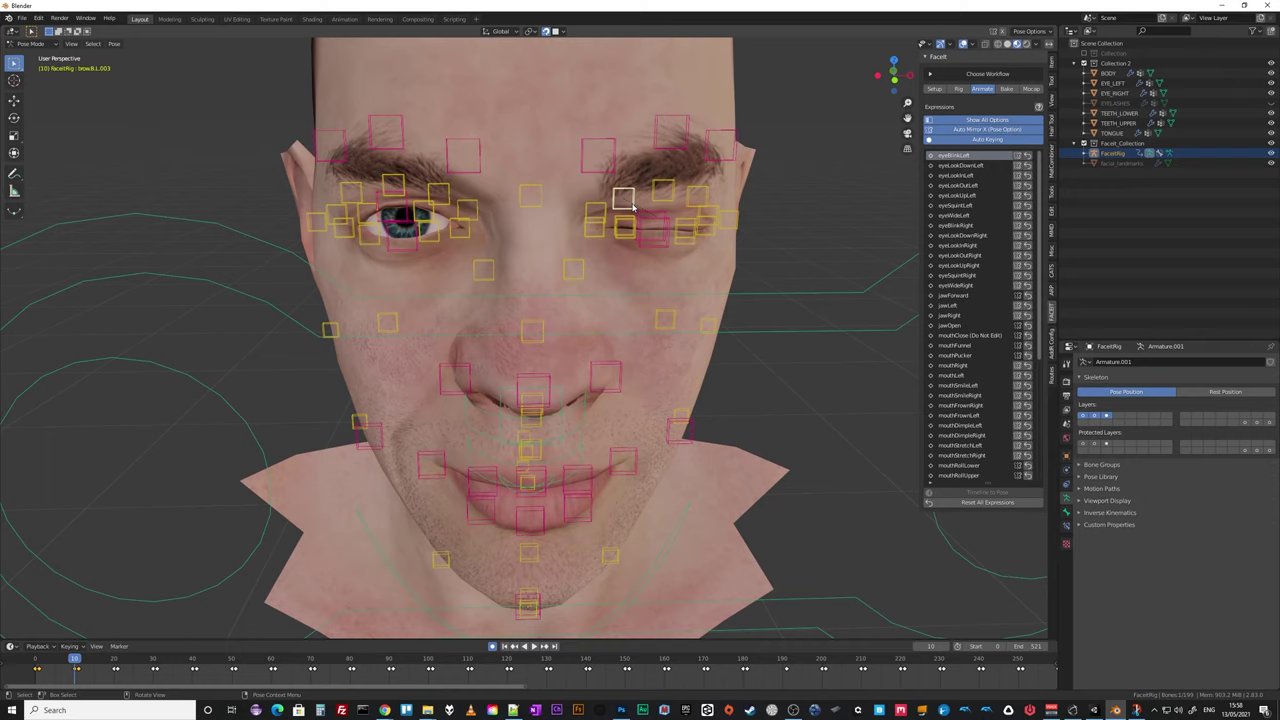
{"action": "key", "text": "g"}
{"action": "right_click", "coordinate": [632, 205]}
Unhide the EYELASHES object and mirror the eyeBlinkLeft expression to the right side.
{"action": "middle_click_drag", "start_coordinate": [634, 205], "coordinate": [668, 284]}
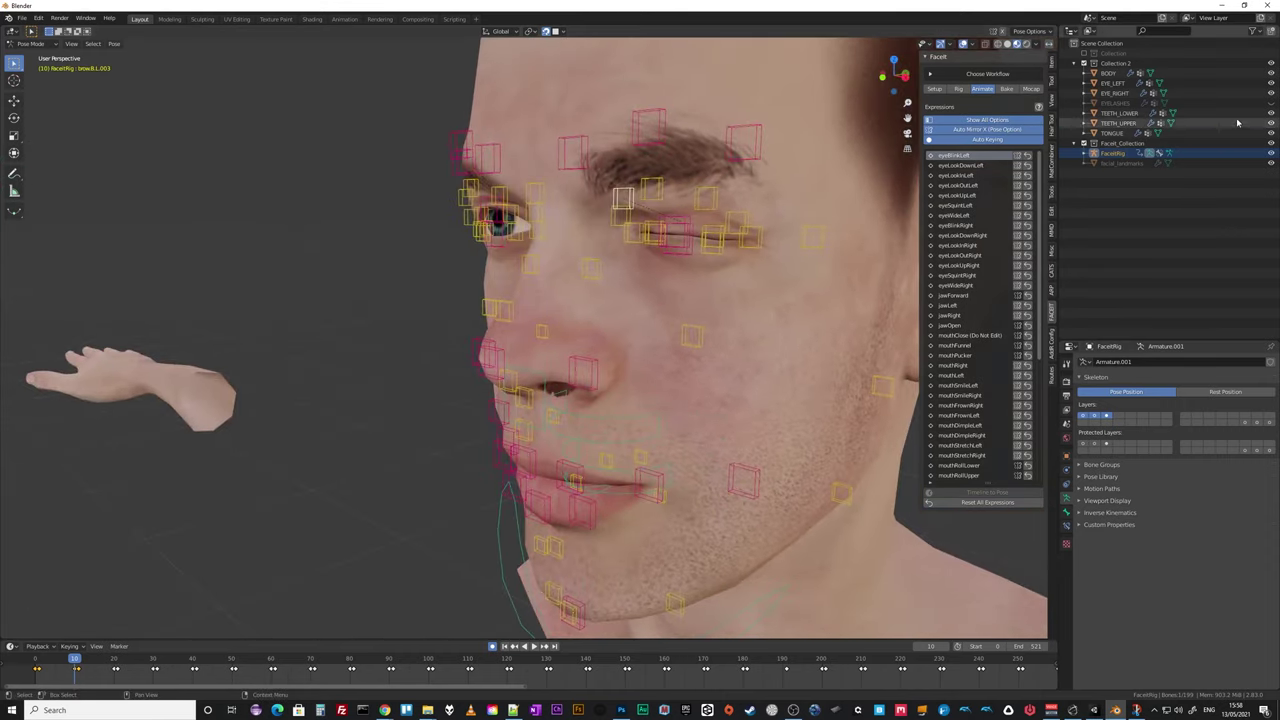
{"action": "left_click", "coordinate": [1271, 103]}
{"action": "mouse_move", "coordinate": [830, 330]}
{"action": "middle_mouse_down"}
{"action": "mouse_move", "coordinate": [740, 330]}
{"action": "mouse_move", "coordinate": [855, 331]}
{"action": "middle_mouse_up"}
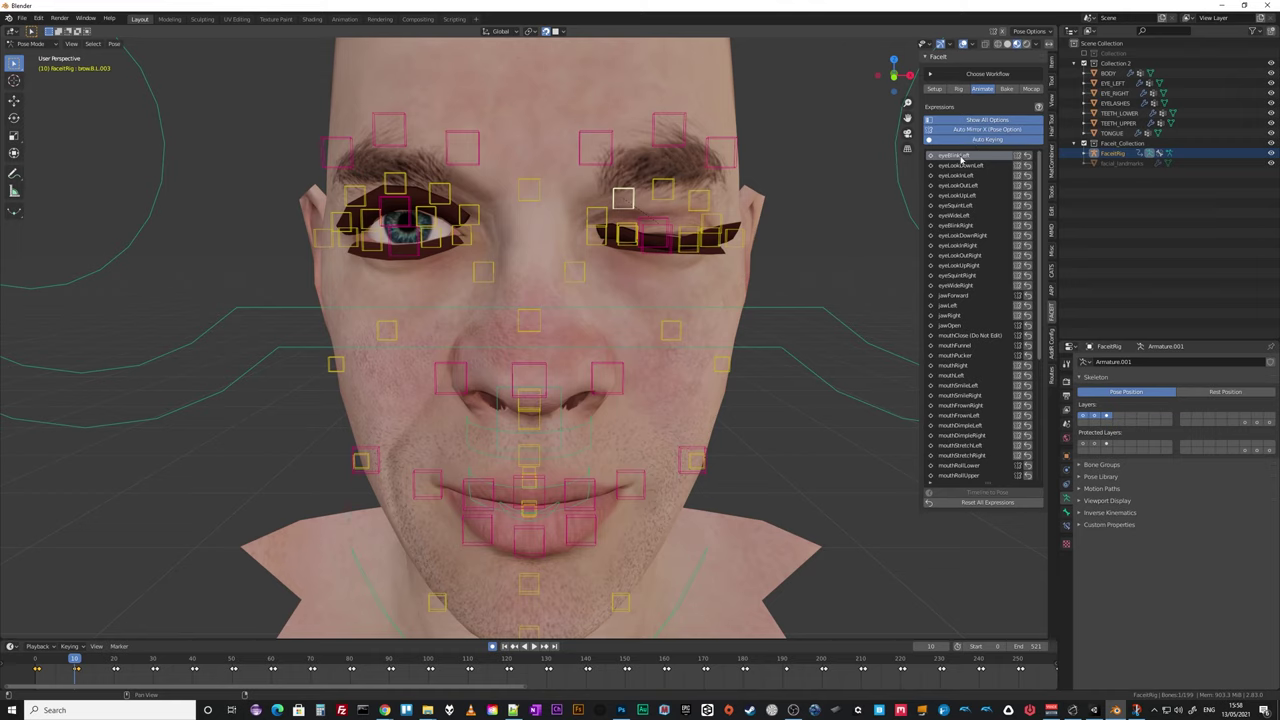
{"action": "left_click", "coordinate": [1018, 157]}
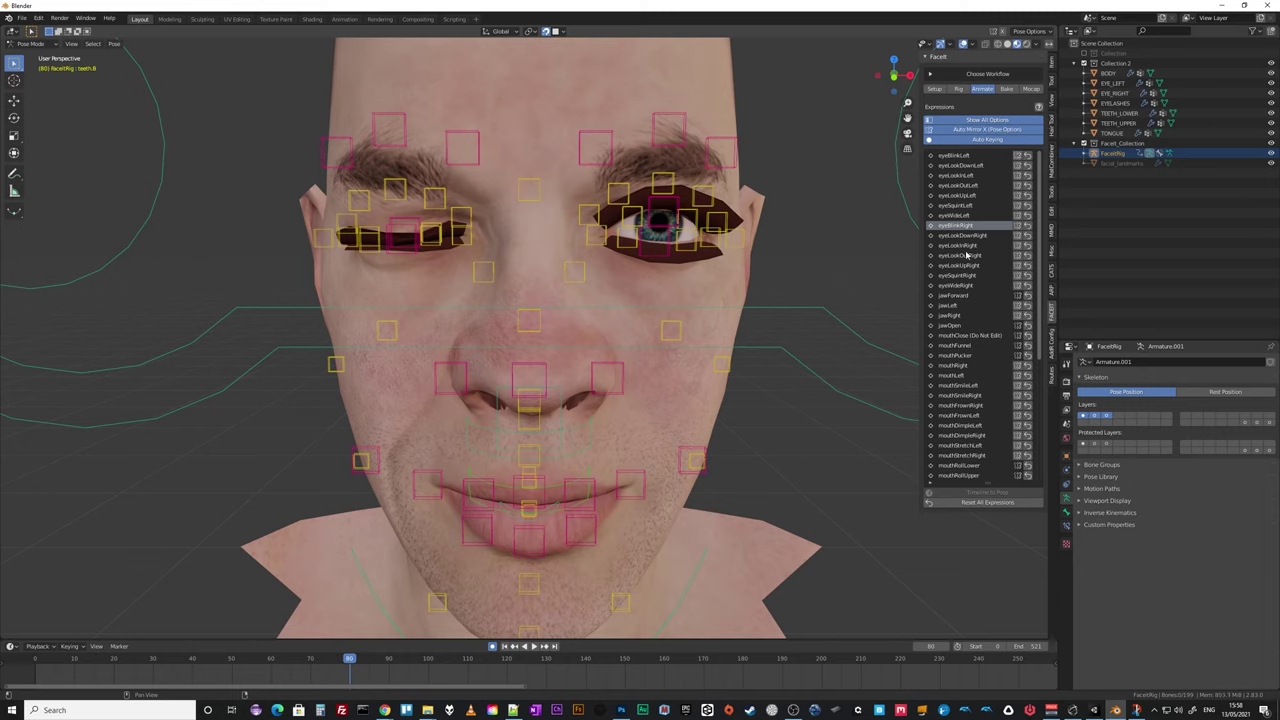
Show the eyeLookDownLeft expression, inspect the eyes up close and from afar, and select EYE_LEFT followed by EYE_RIGHT.
{"action": "key", "text": "Down"}
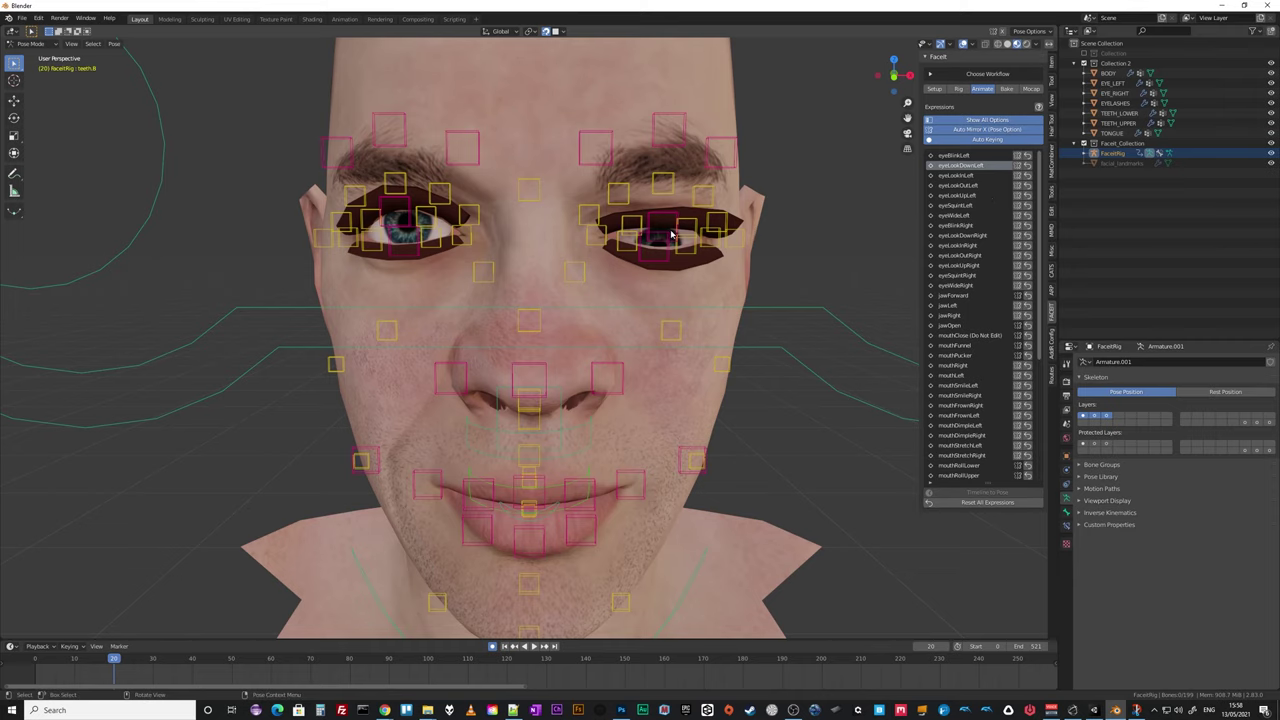
{"action": "scroll", "coordinate": [672, 235], "scroll_direction": "down", "scroll_amount": 4}
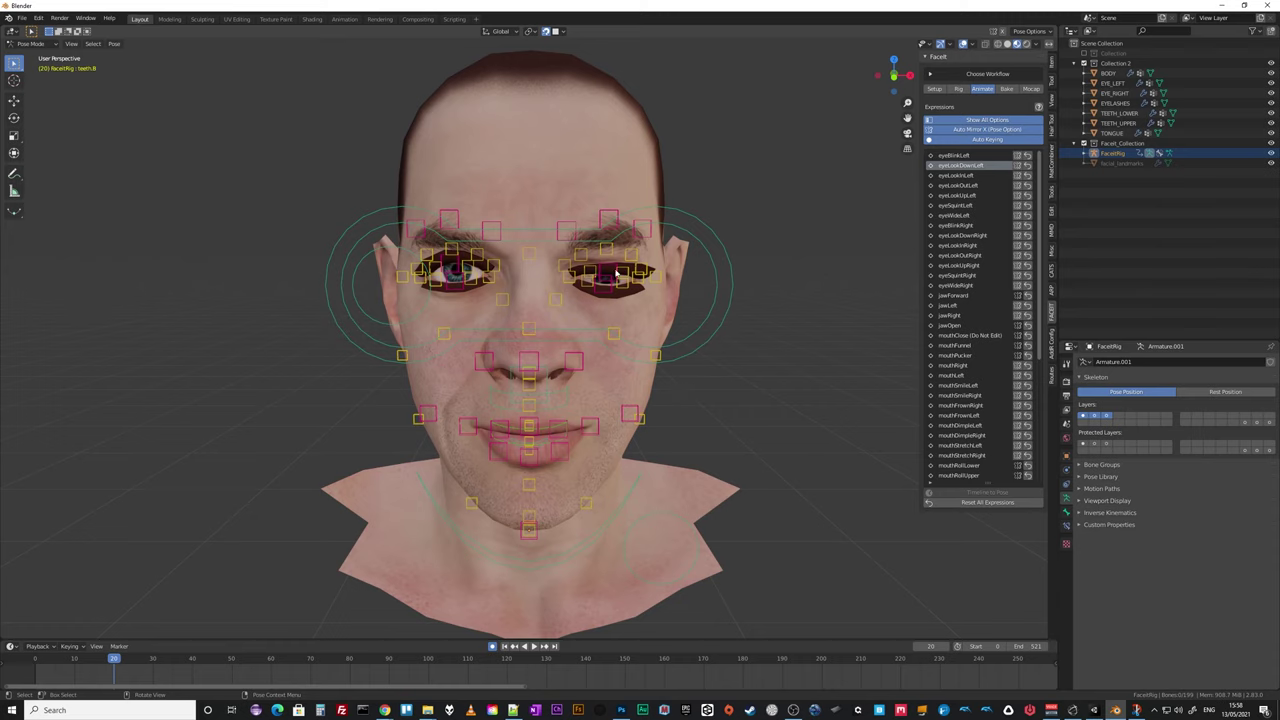
{"action": "scroll", "coordinate": [671, 380], "scroll_direction": "down", "scroll_amount": 3}
{"action": "scroll", "coordinate": [709, 360], "scroll_direction": "up", "scroll_amount": 6}
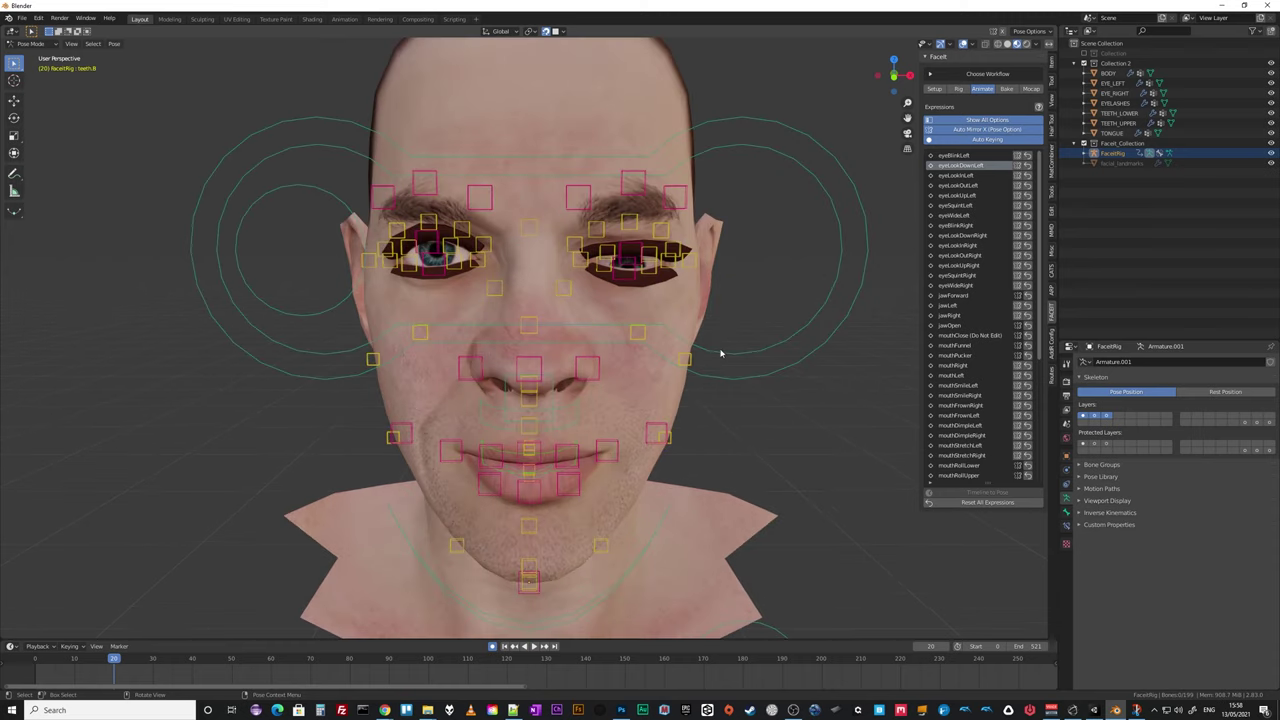
{"action": "left_click", "coordinate": [1112, 84]}
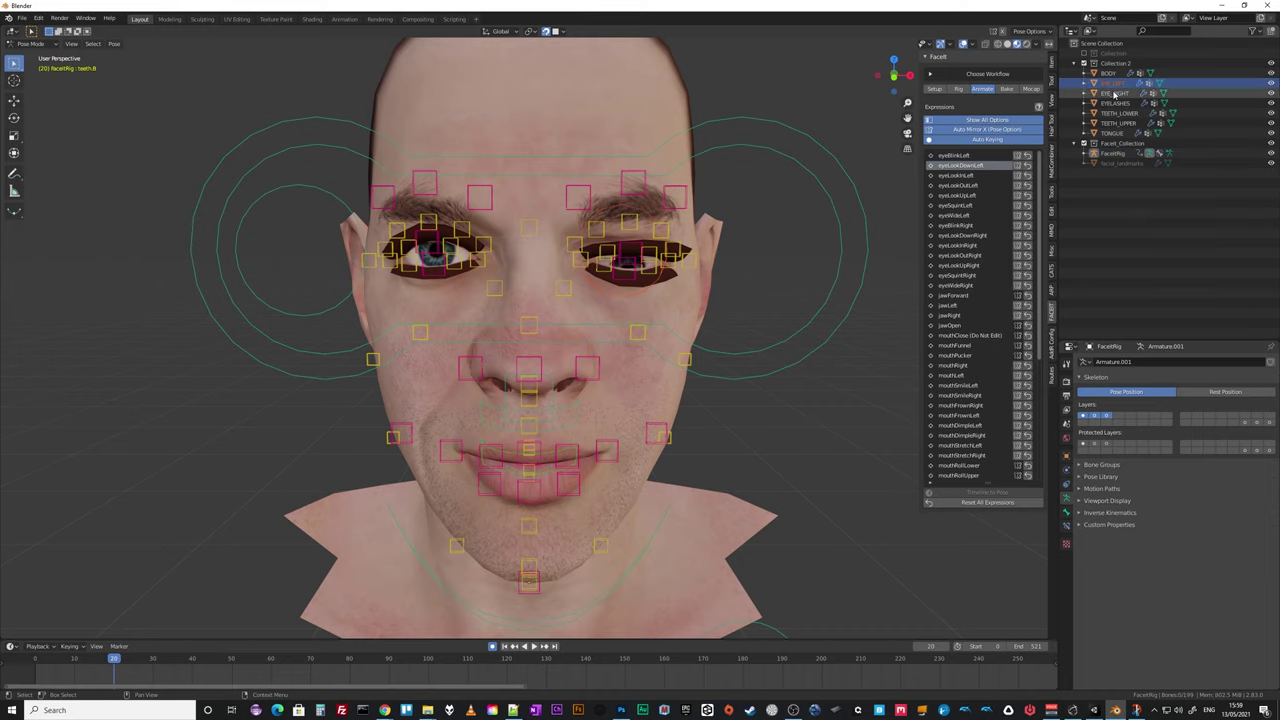
{"action": "left_click", "coordinate": [1113, 93]}
{"action": "scroll", "coordinate": [794, 368], "scroll_direction": "down", "scroll_amount": 6}
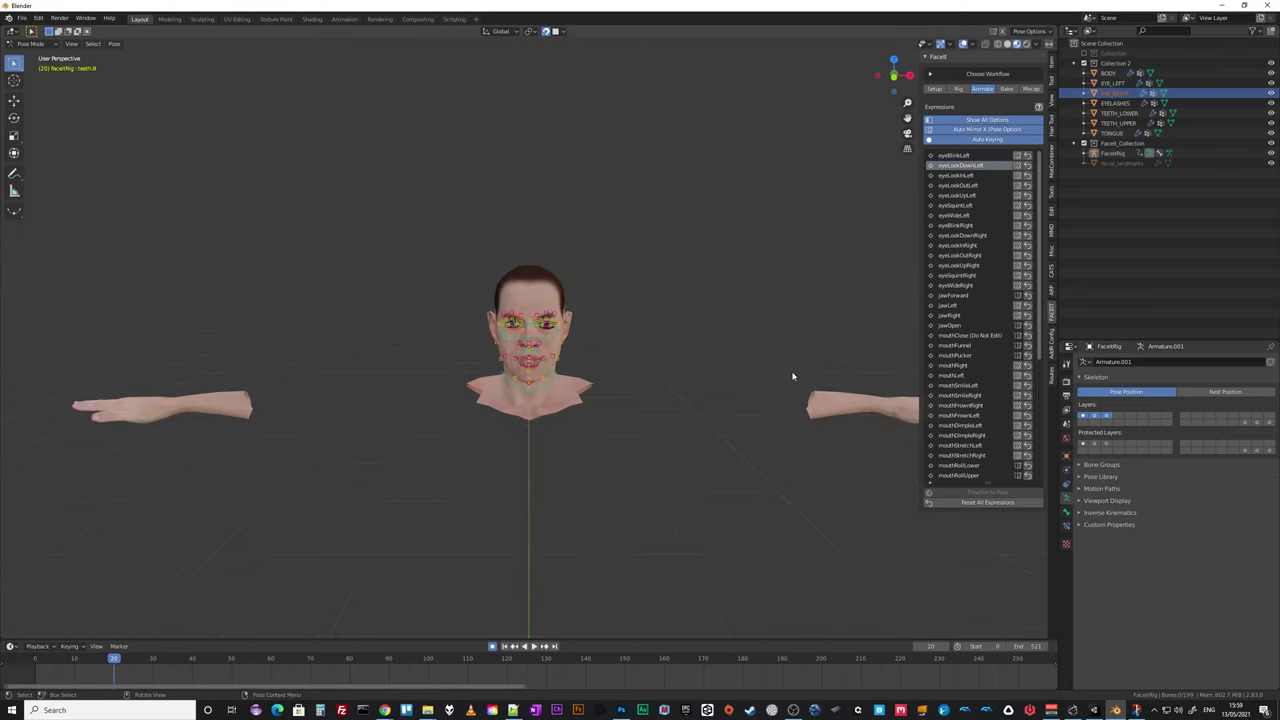
{"action": "scroll", "coordinate": [782, 386], "scroll_direction": "up", "scroll_amount": 2}
{"action": "scroll", "coordinate": [781, 387], "scroll_direction": "up", "scroll_amount": 5}
{"action": "middle_click_drag", "start_coordinate": [778, 391], "coordinate": [829, 445]}
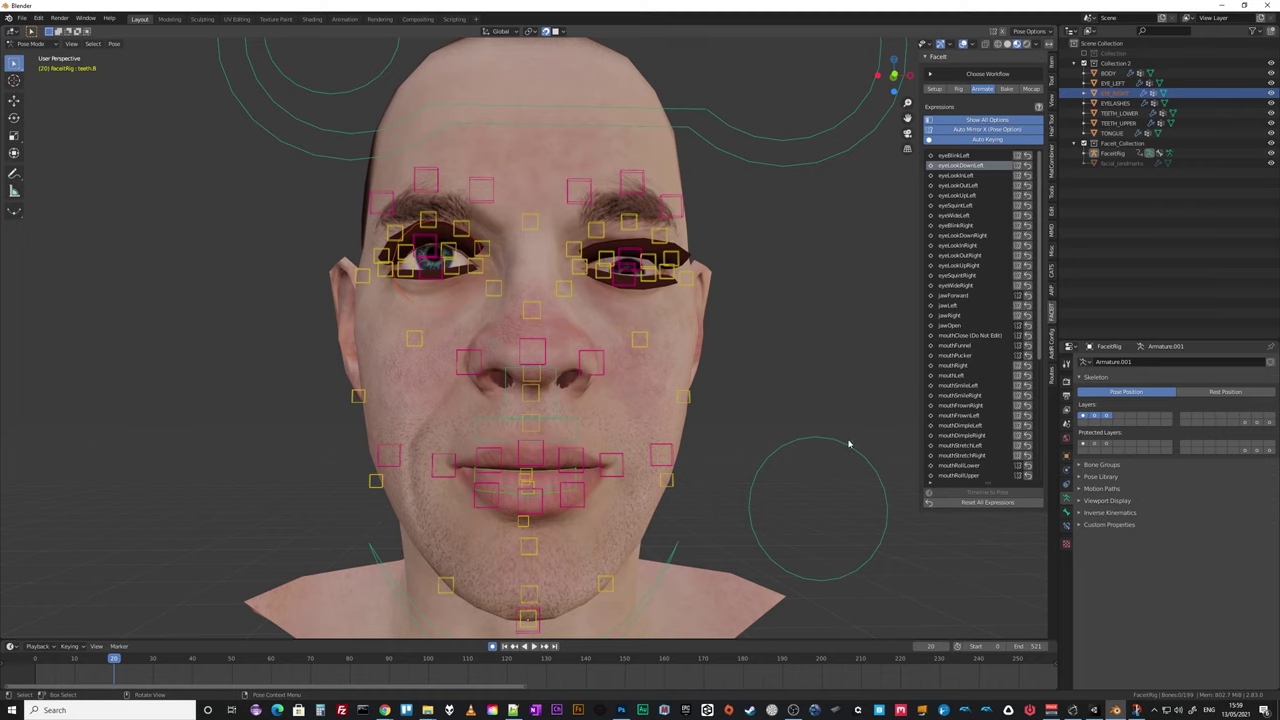
Raise the eye.L target control by about 0.03 m in the eyeLookDownLeft pose and mirror that expression to the right side.
{"action": "left_click", "coordinate": [845, 451]}
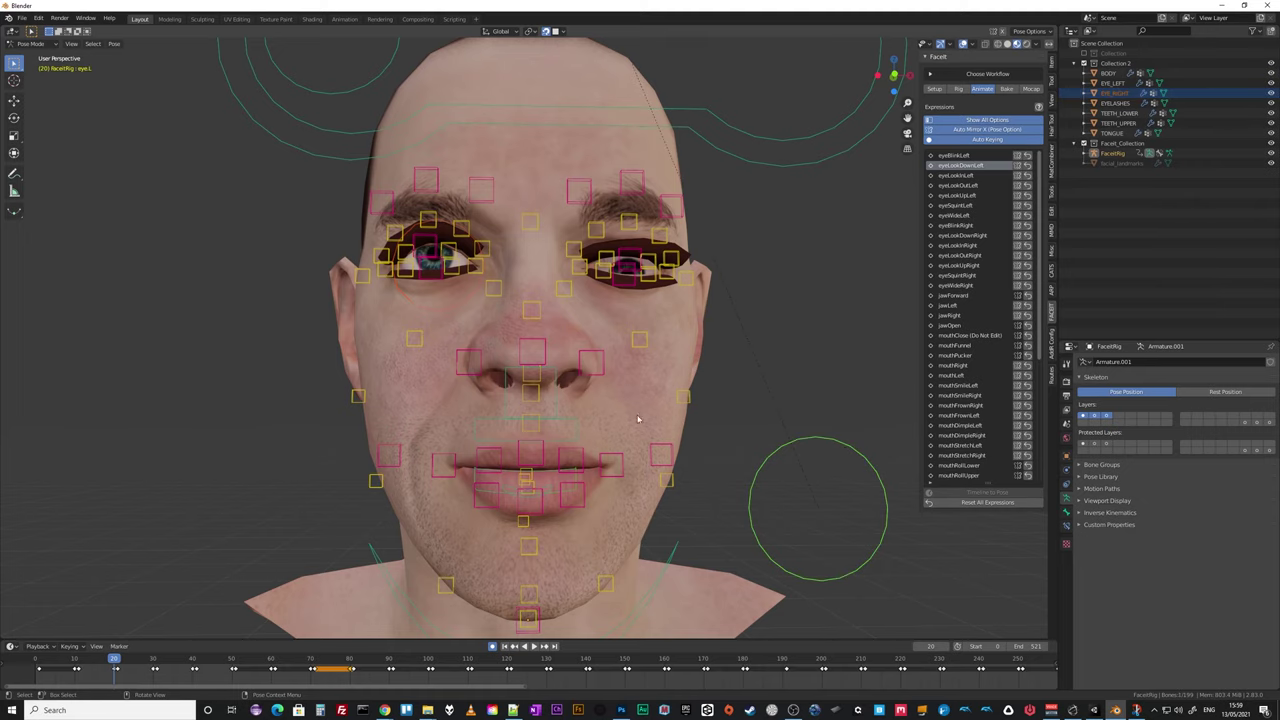
{"action": "middle_click_drag", "start_coordinate": [771, 466], "coordinate": [804, 484]}
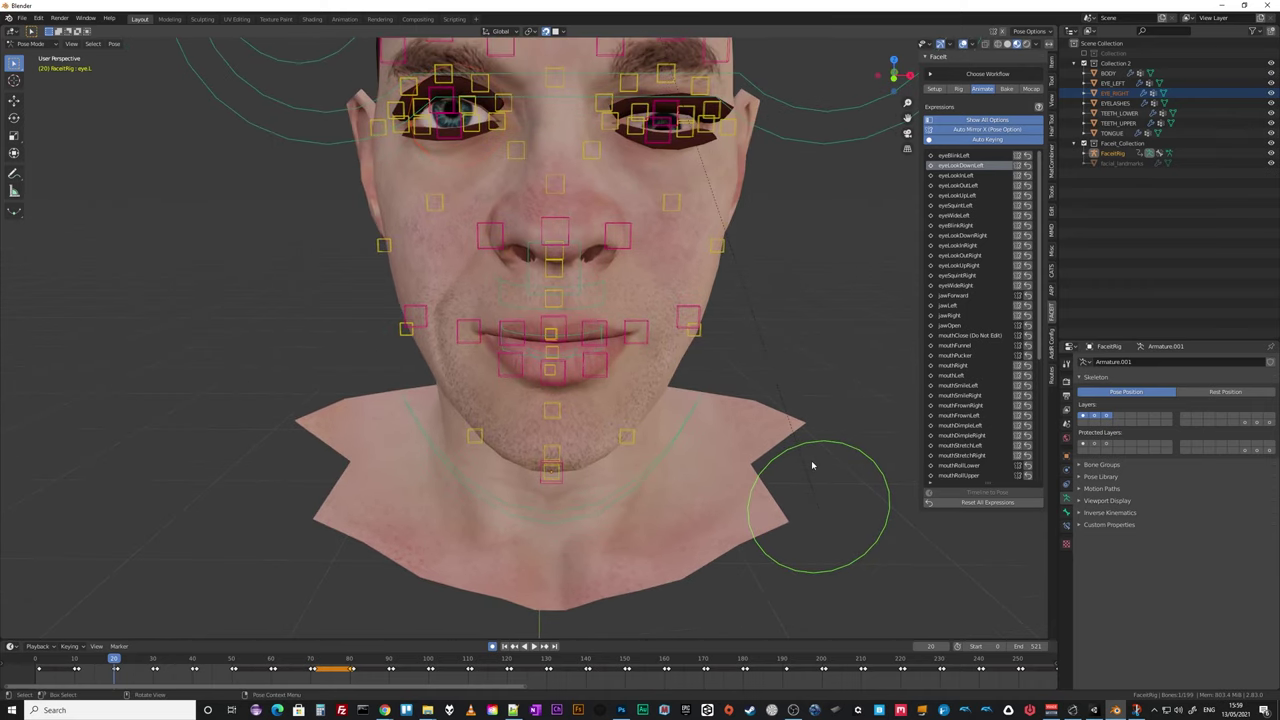
{"action": "key", "text": "g"}
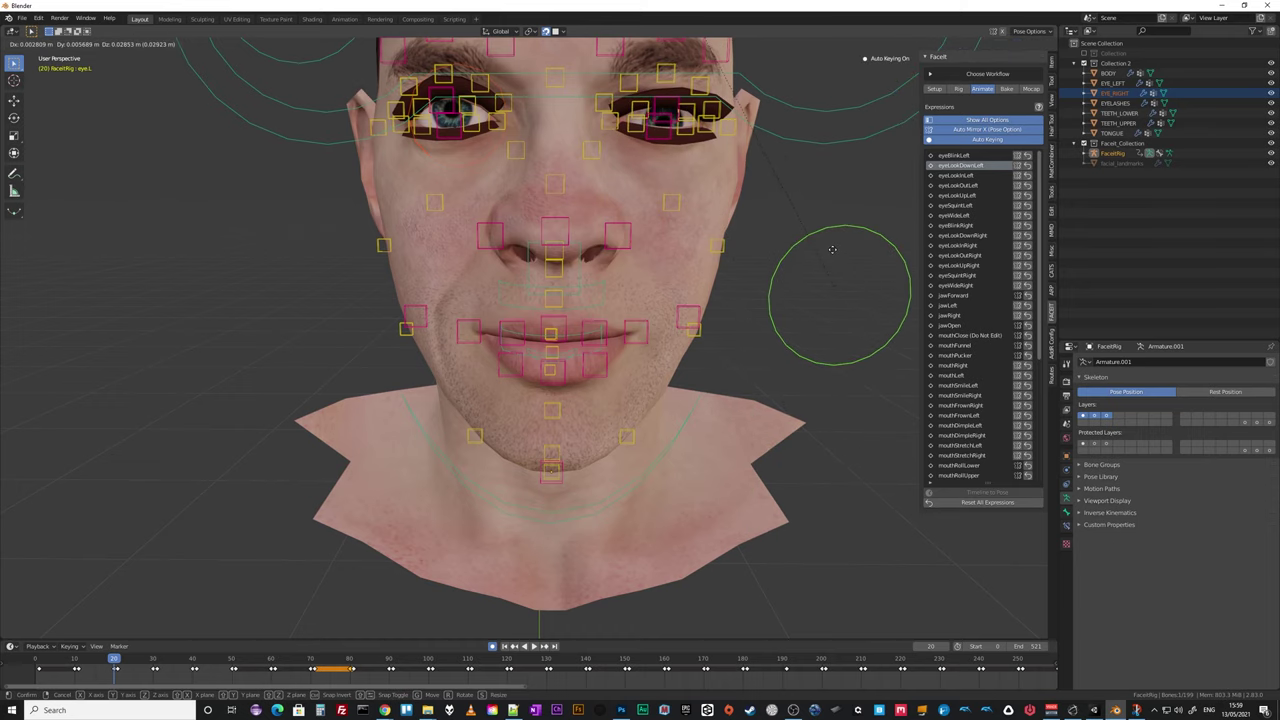
{"action": "left_click", "coordinate": [832, 249]}
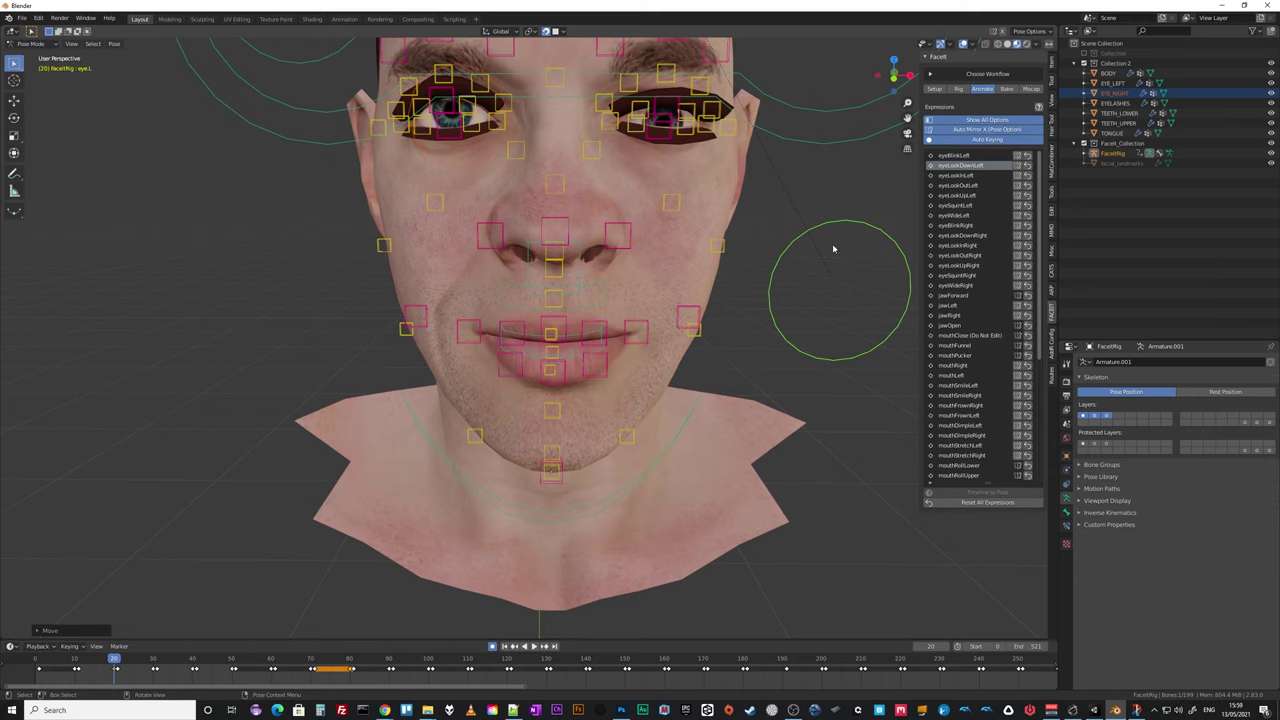
{"action": "mouse_move", "coordinate": [817, 367]}
{"action": "middle_mouse_down"}
{"action": "mouse_move", "coordinate": [760, 360]}
{"action": "mouse_move", "coordinate": [809, 366]}
{"action": "middle_mouse_up"}
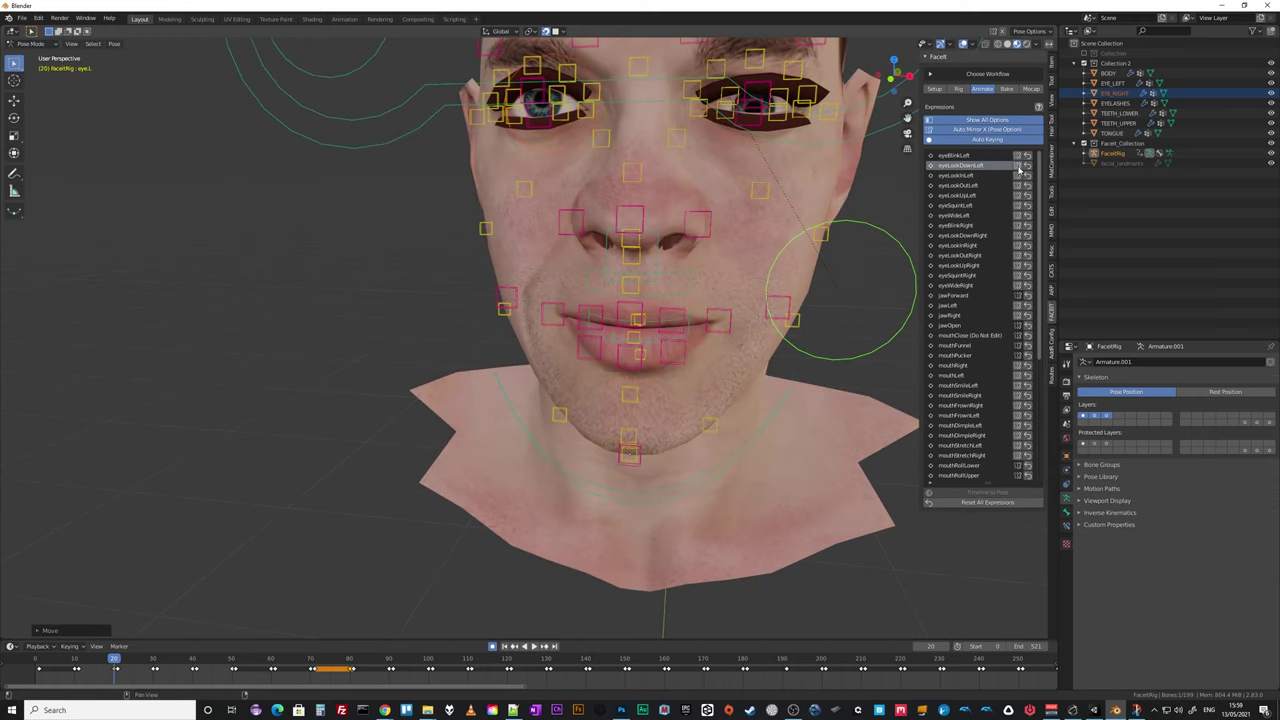
{"action": "left_click", "coordinate": [1019, 170]}
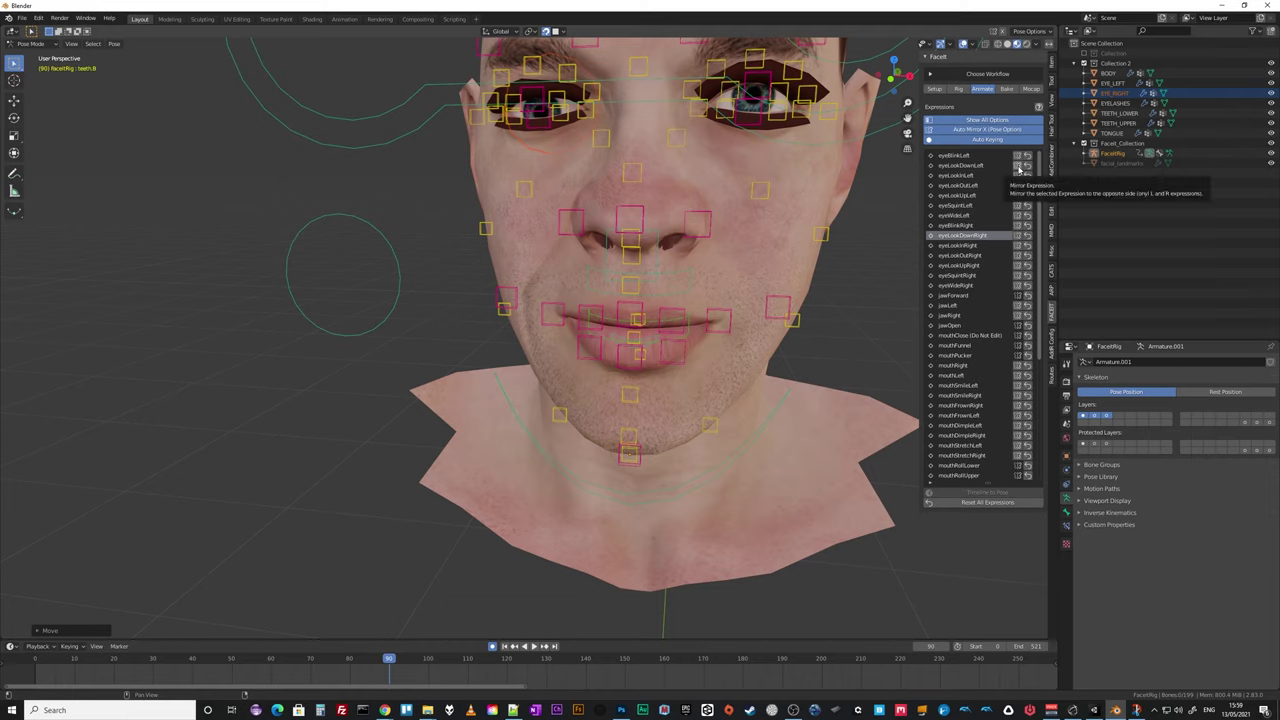
Show the eyeLookInRight and eyeLookInLeft expressions, and select the eye.L target control in the latter.
{"action": "left_click", "coordinate": [972, 246]}
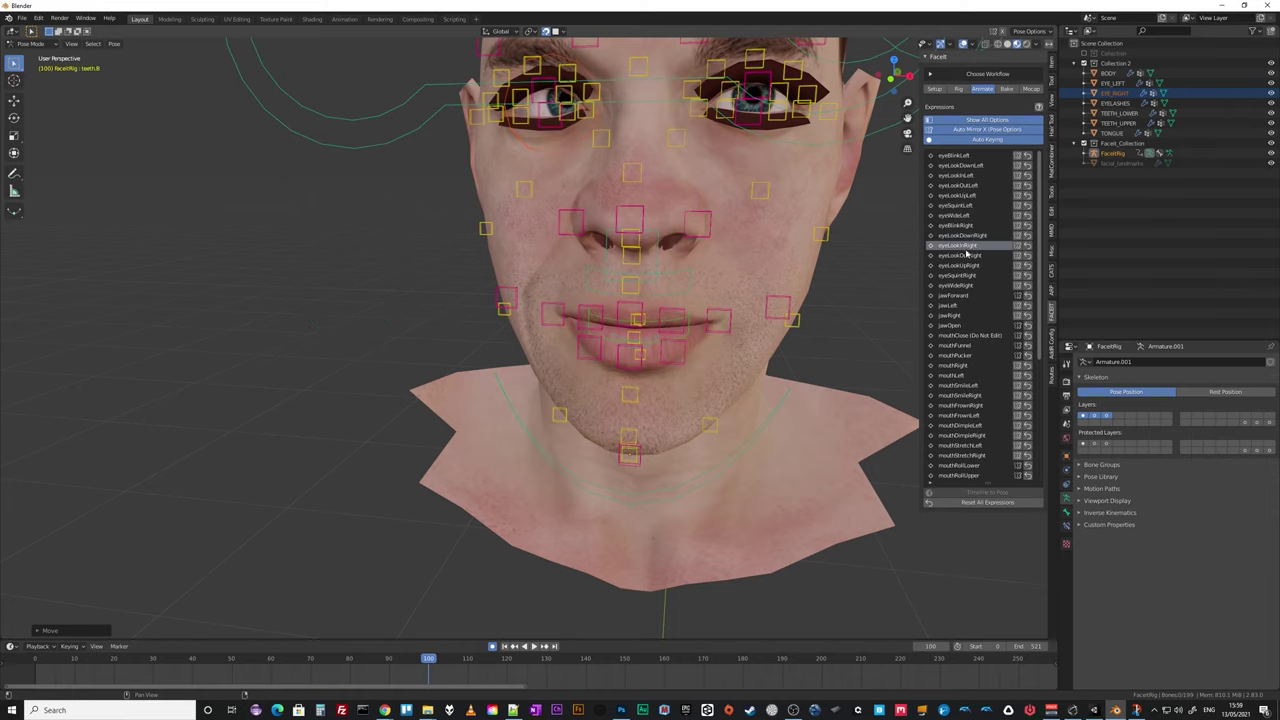
{"action": "left_click", "coordinate": [966, 175]}
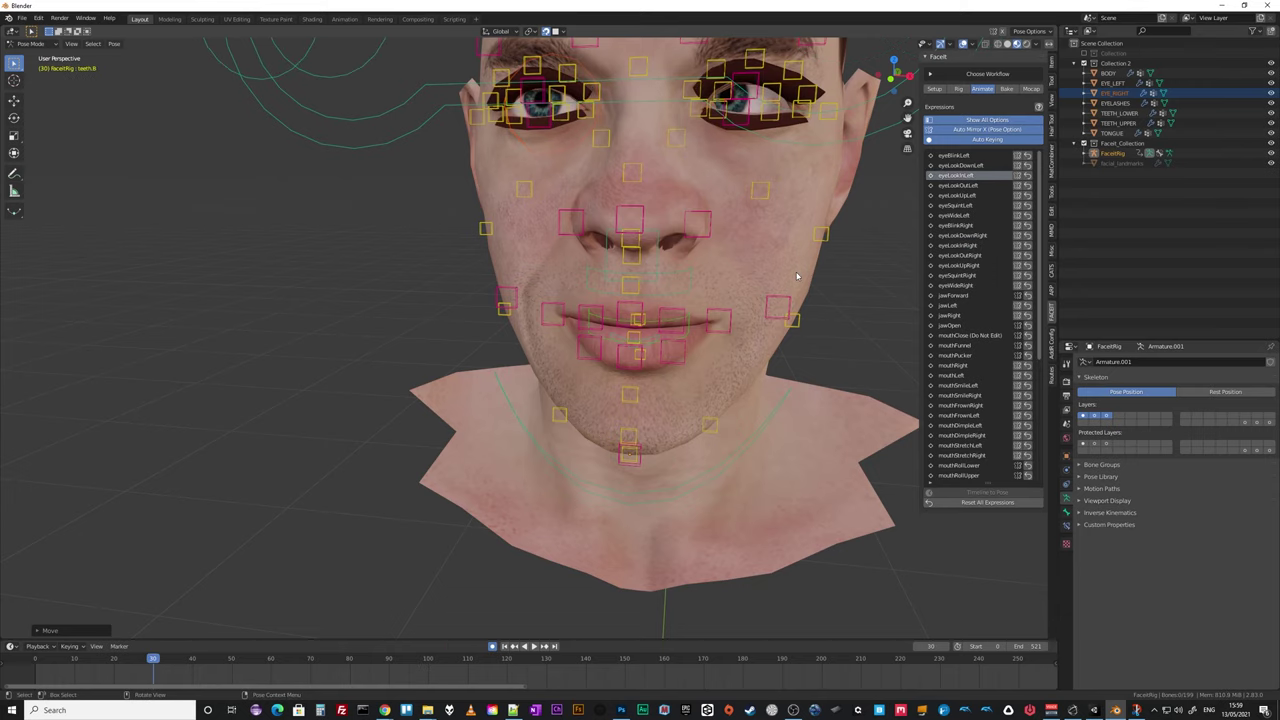
{"action": "scroll", "coordinate": [797, 282], "scroll_direction": "down", "scroll_amount": 3}
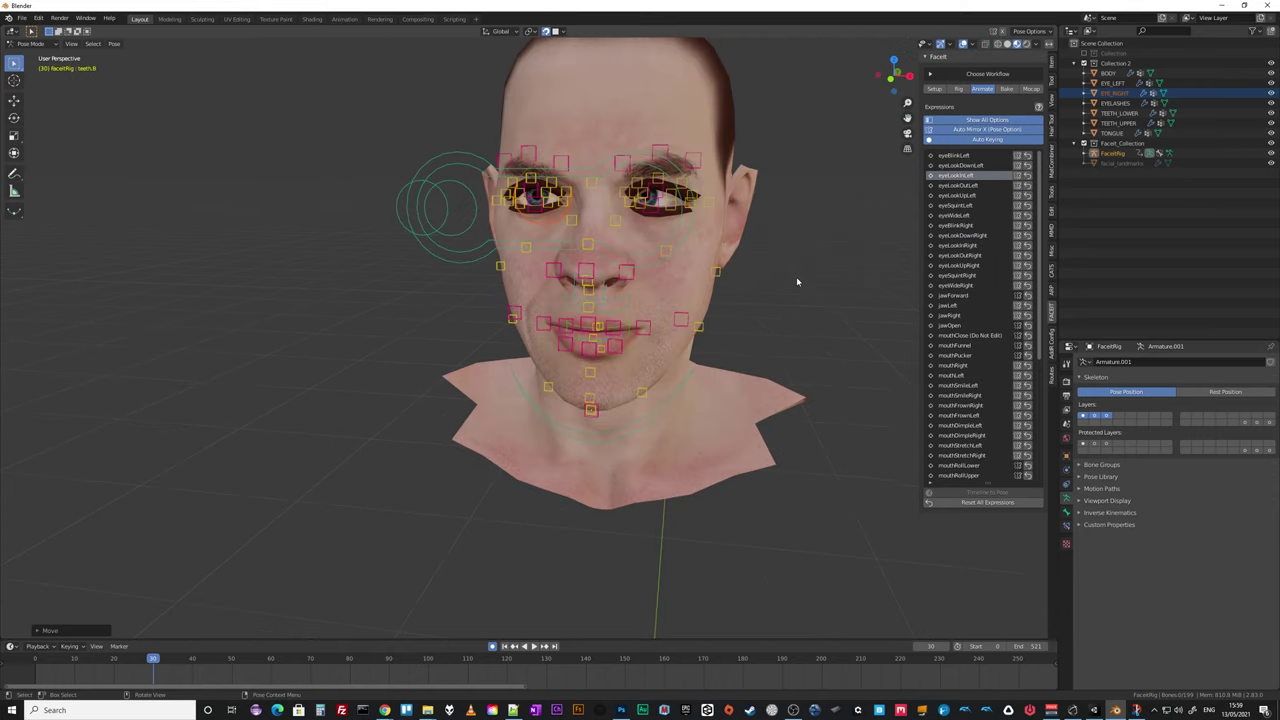
{"action": "left_click", "coordinate": [399, 224]}
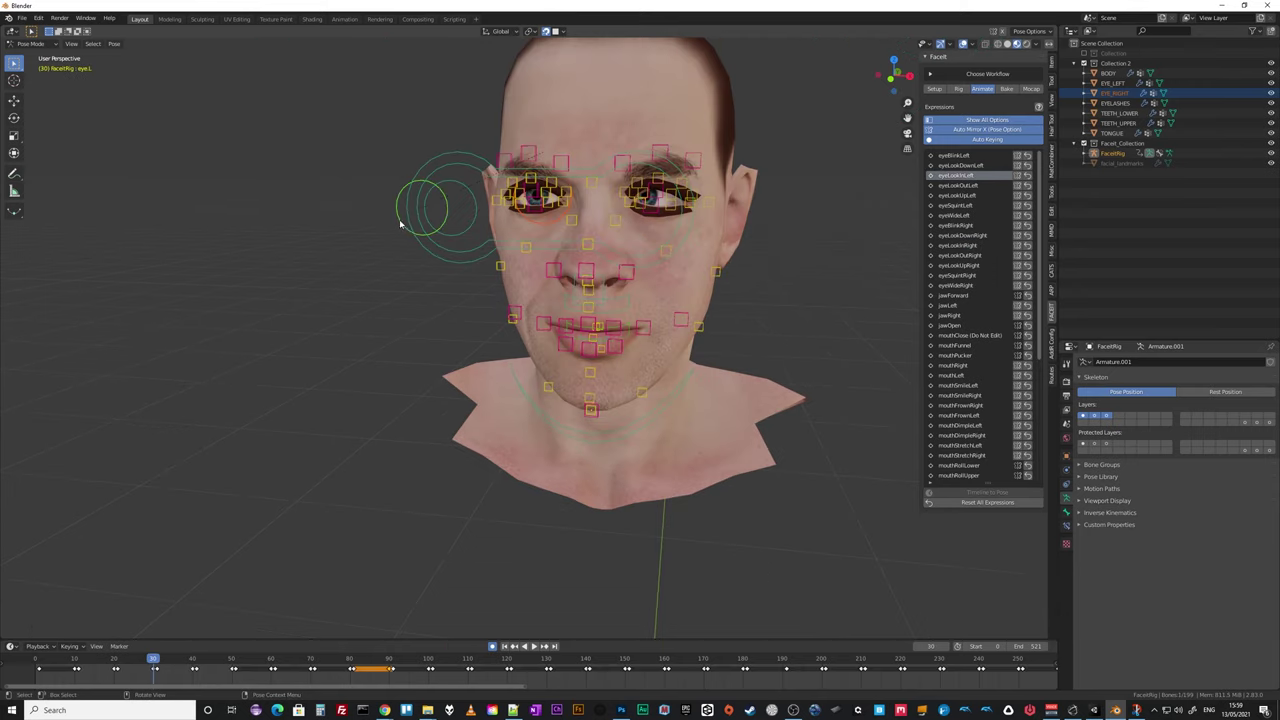
{"action": "left_click", "coordinate": [470, 228]}
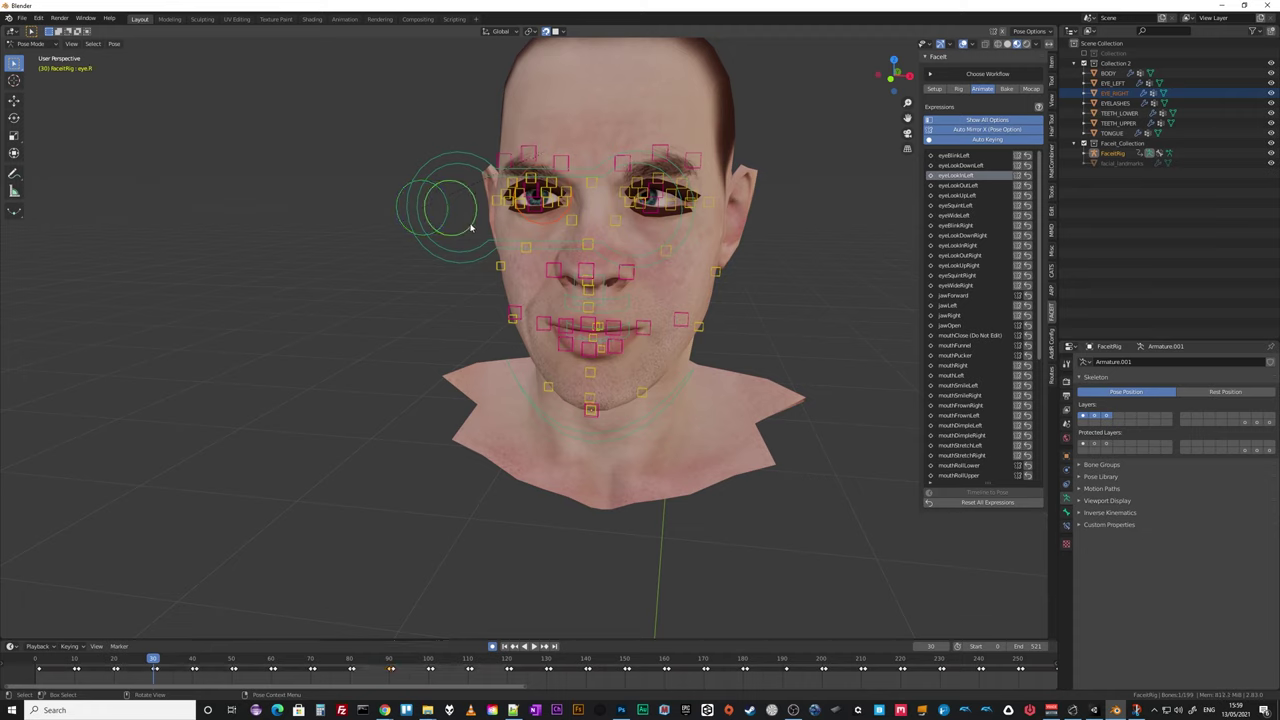
{"action": "key", "text": "g"}
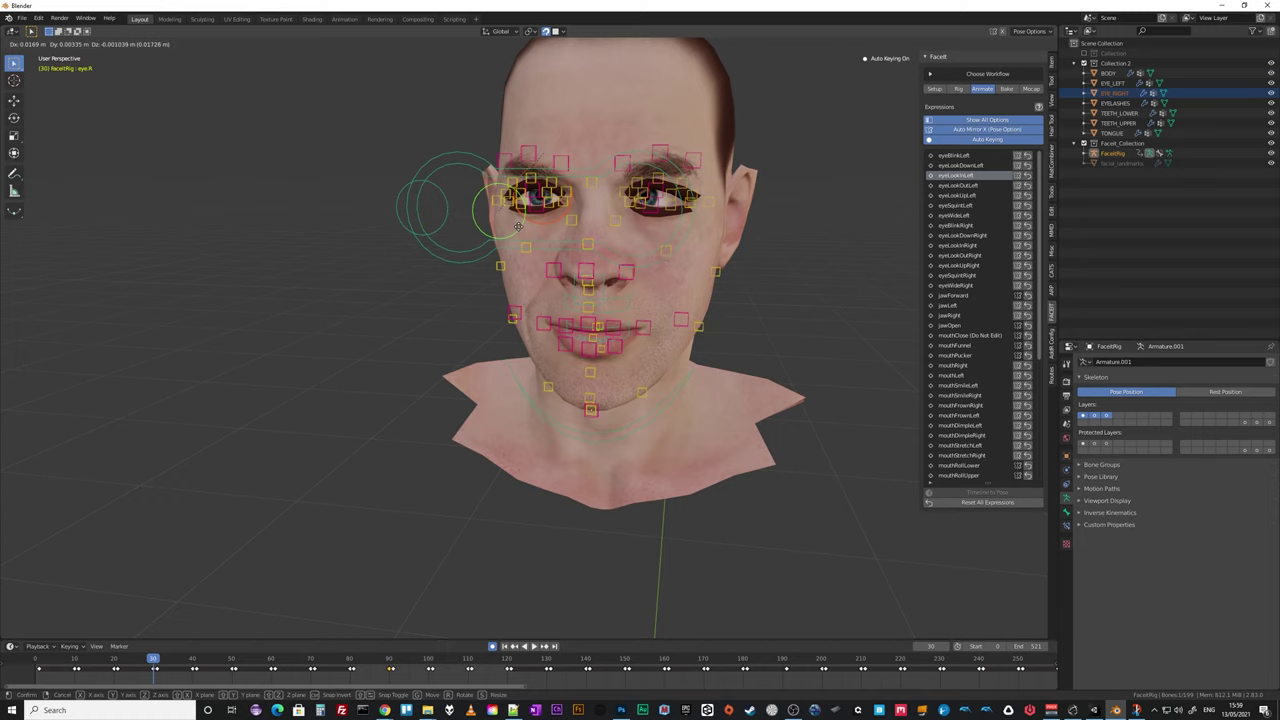
{"action": "key", "text": "Escape"}
Move the eye.L target control outward and slightly down in the eyeLookInLeft pose, and mirror that expression to the right side.
{"action": "left_click", "coordinate": [408, 233]}
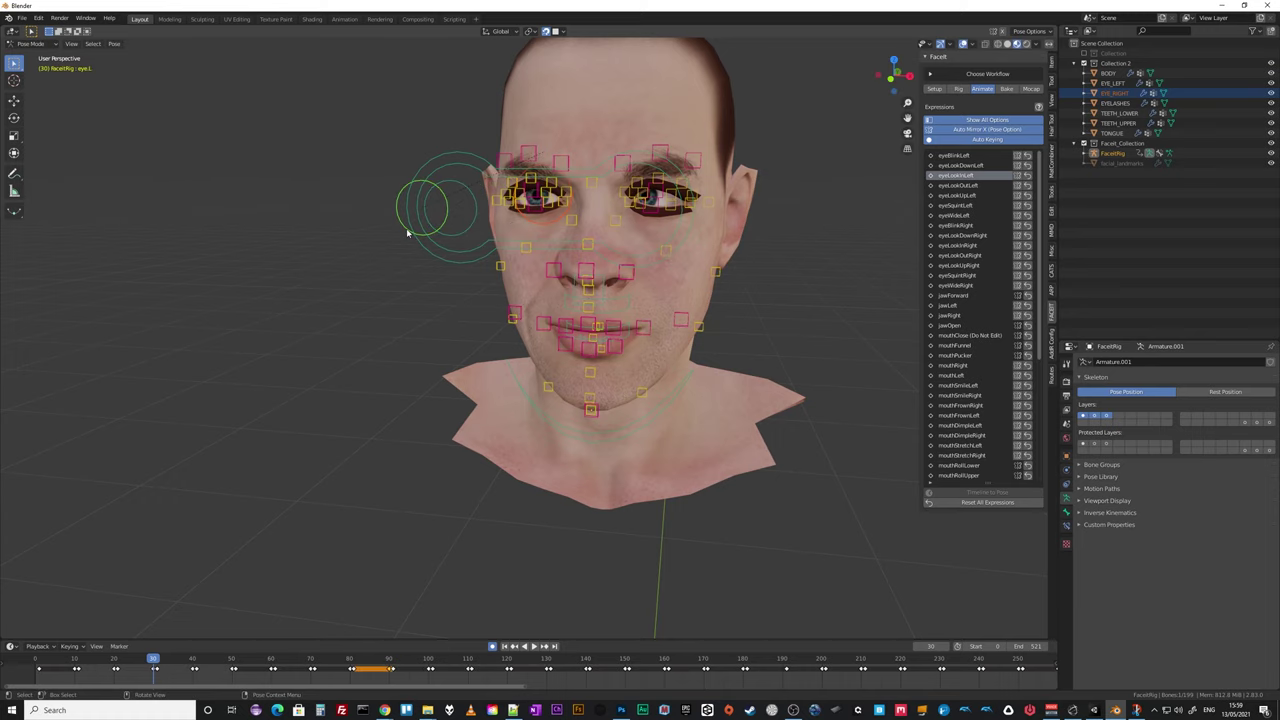
{"action": "key", "text": "g"}
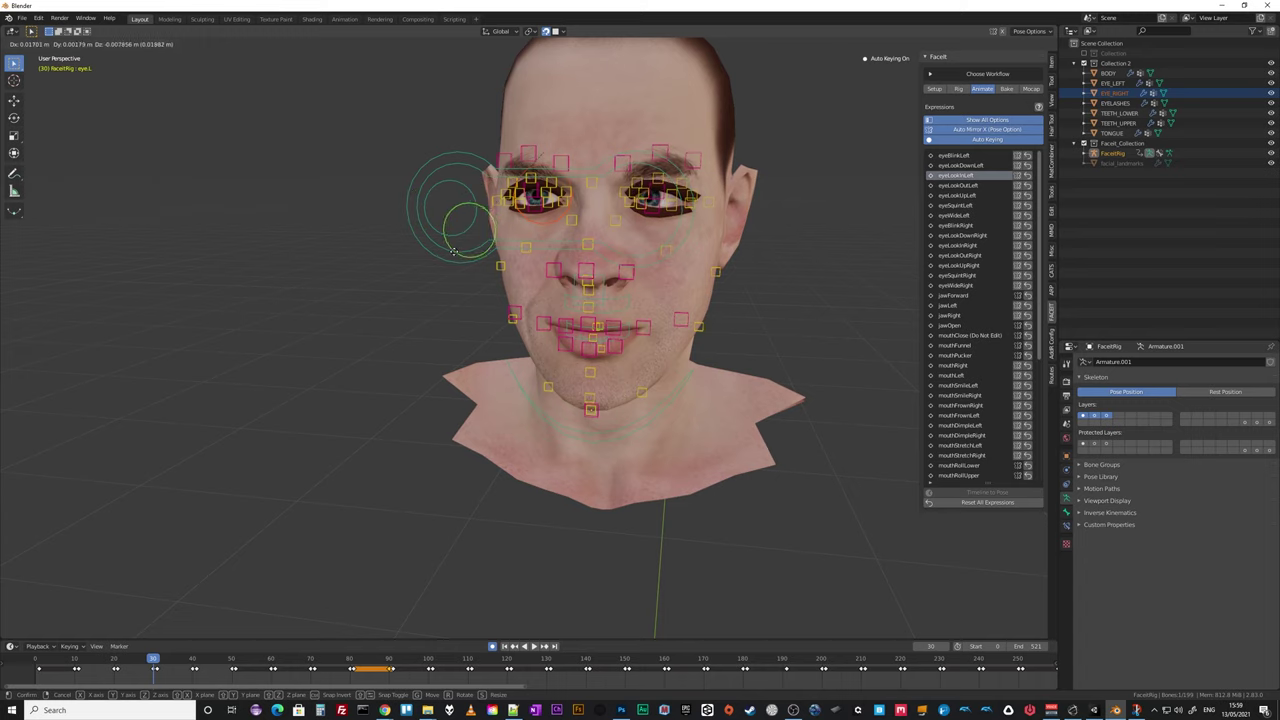
{"action": "left_click", "coordinate": [446, 251]}
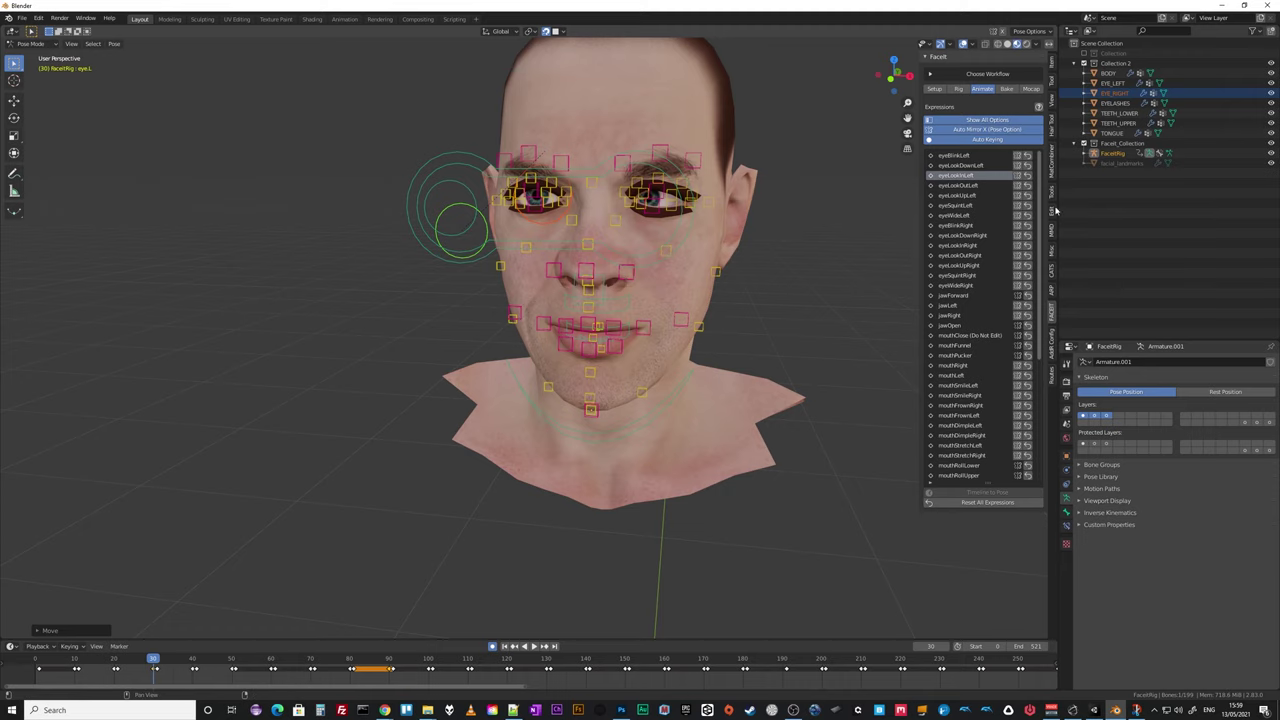
{"action": "left_click", "coordinate": [958, 245]}
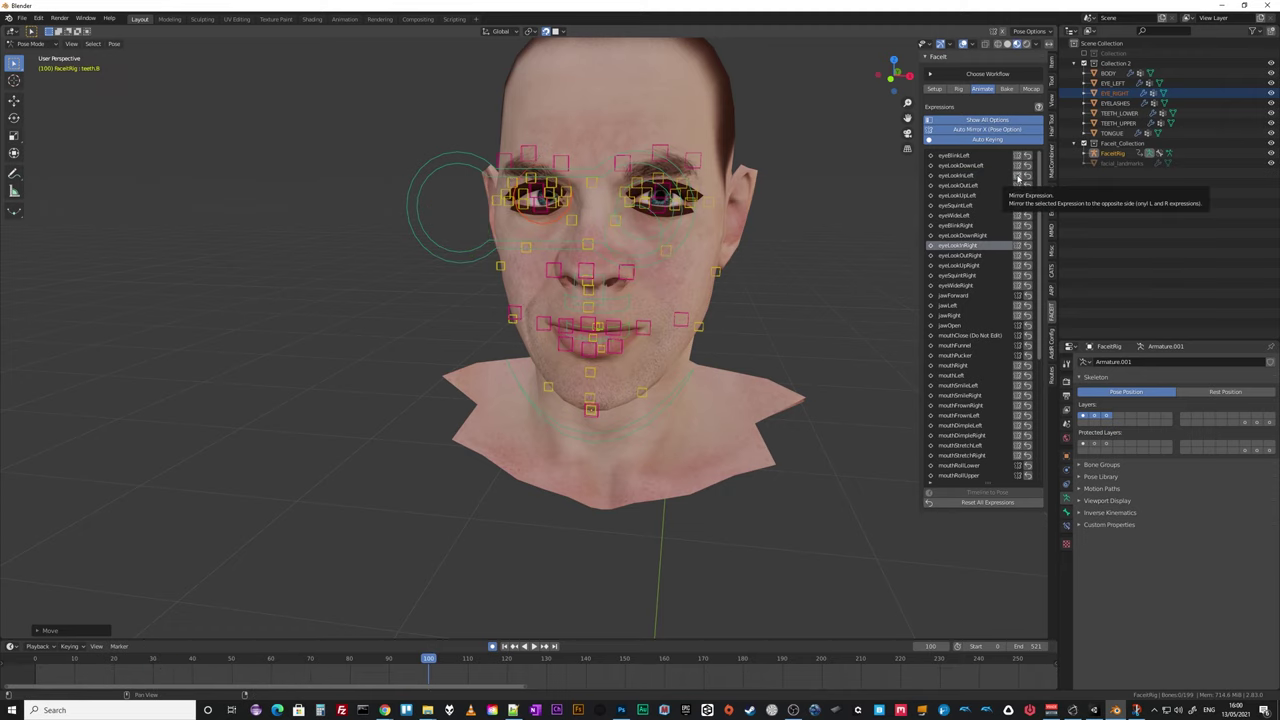
Move the eye.R target control inward by about 0.008 m in the eyeLookOutRight pose, and mirror that expression to the left side.
{"action": "middle_click_drag", "start_coordinate": [620, 350], "coordinate": [694, 354]}
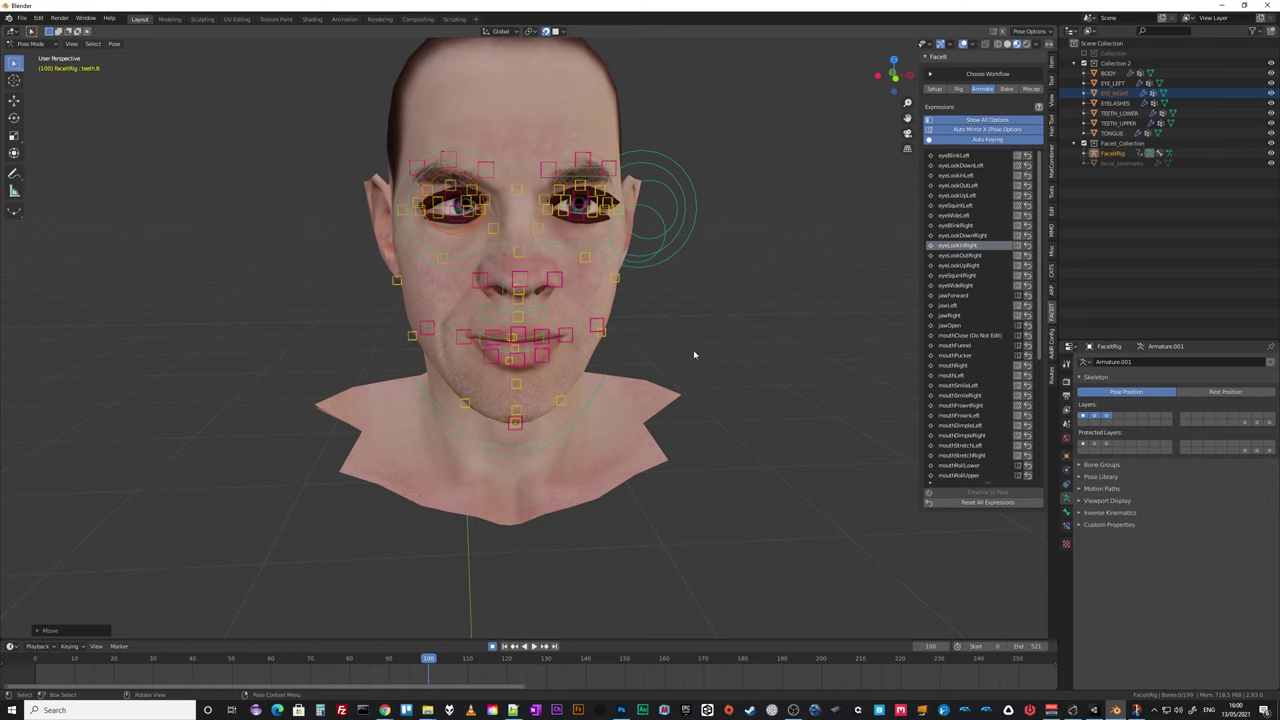
{"action": "left_click", "coordinate": [964, 256]}
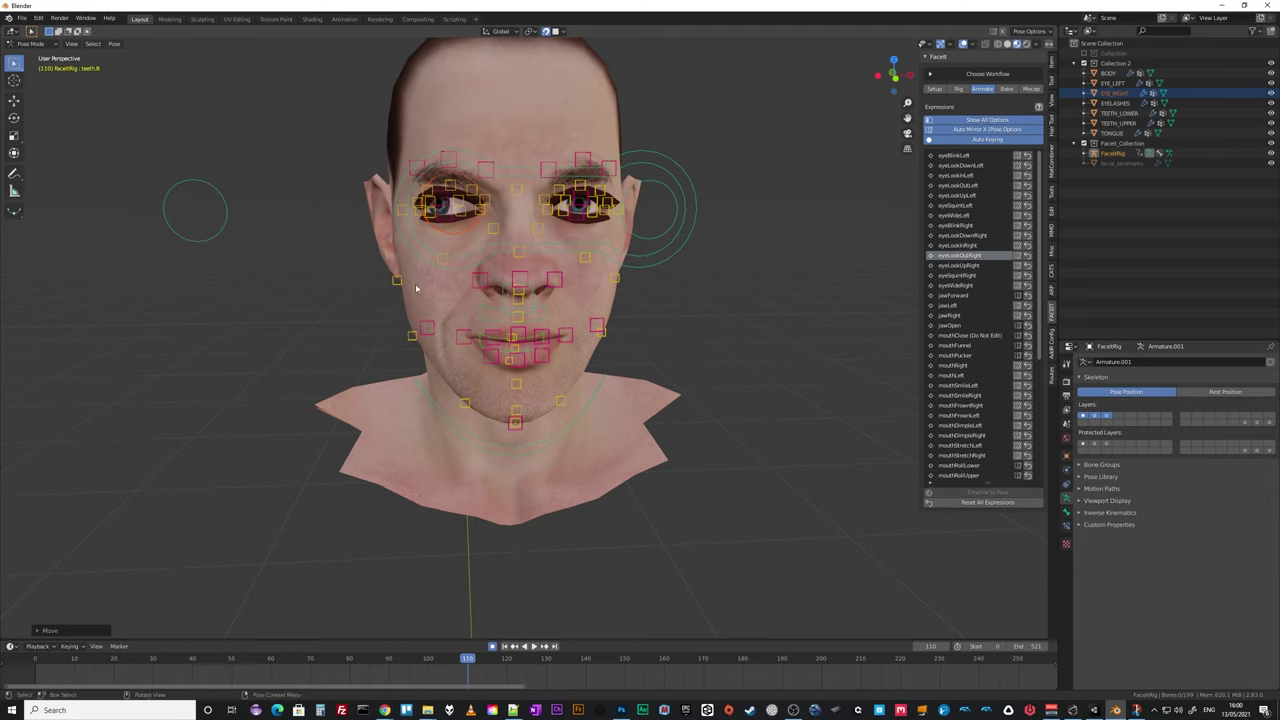
{"action": "mouse_move", "coordinate": [643, 317]}
{"action": "middle_mouse_down"}
{"action": "mouse_move", "coordinate": [706, 323]}
{"action": "mouse_move", "coordinate": [620, 315]}
{"action": "middle_mouse_up"}
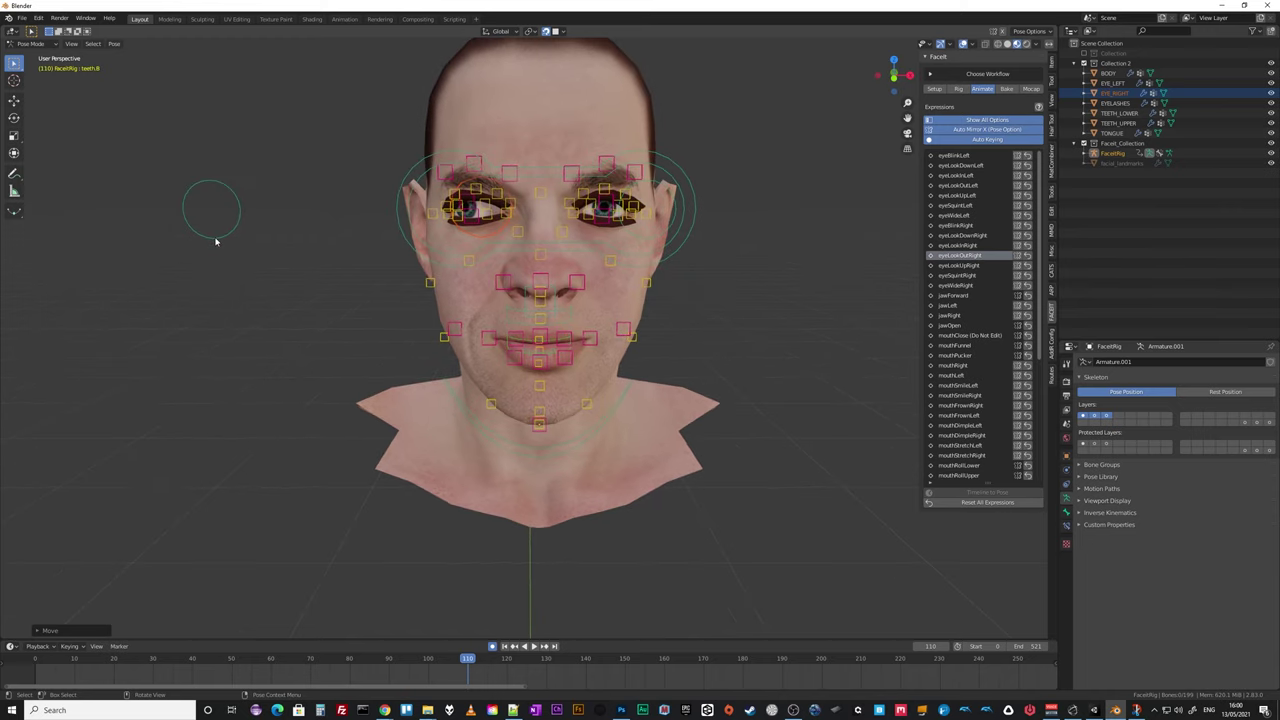
{"action": "left_click", "coordinate": [215, 241]}
{"action": "key", "text": "g"}
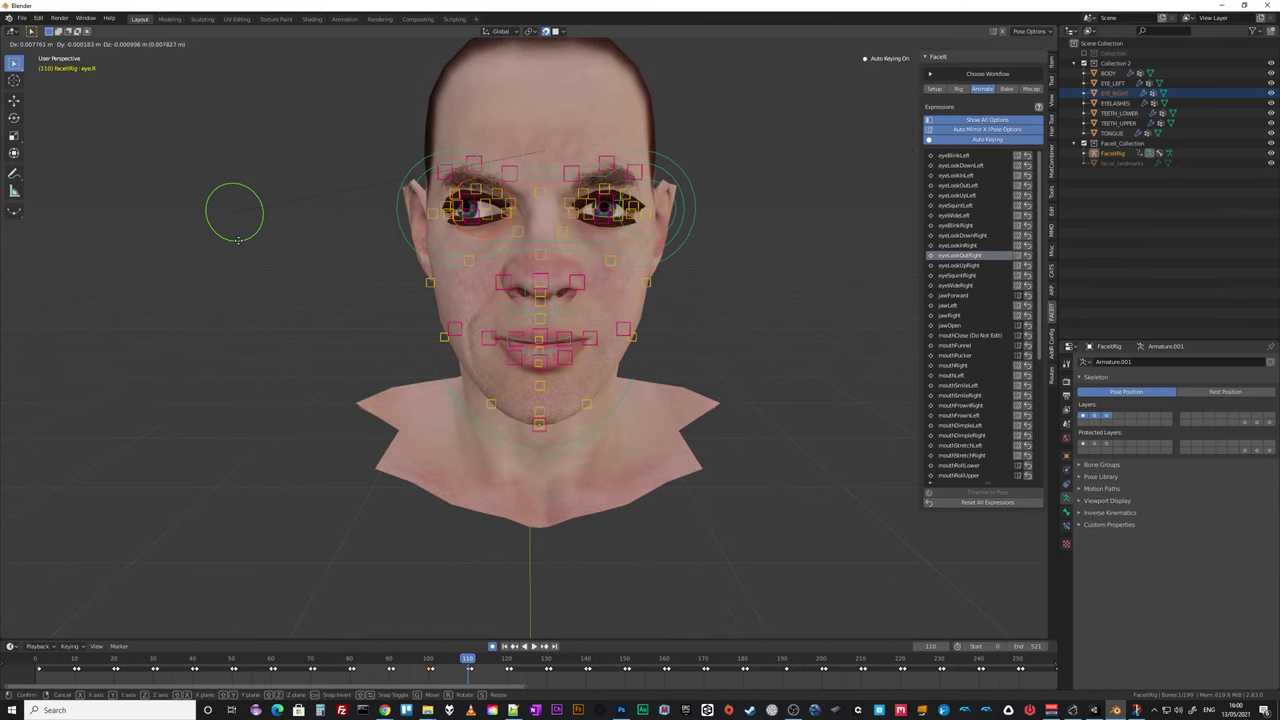
{"action": "left_click", "coordinate": [240, 245]}
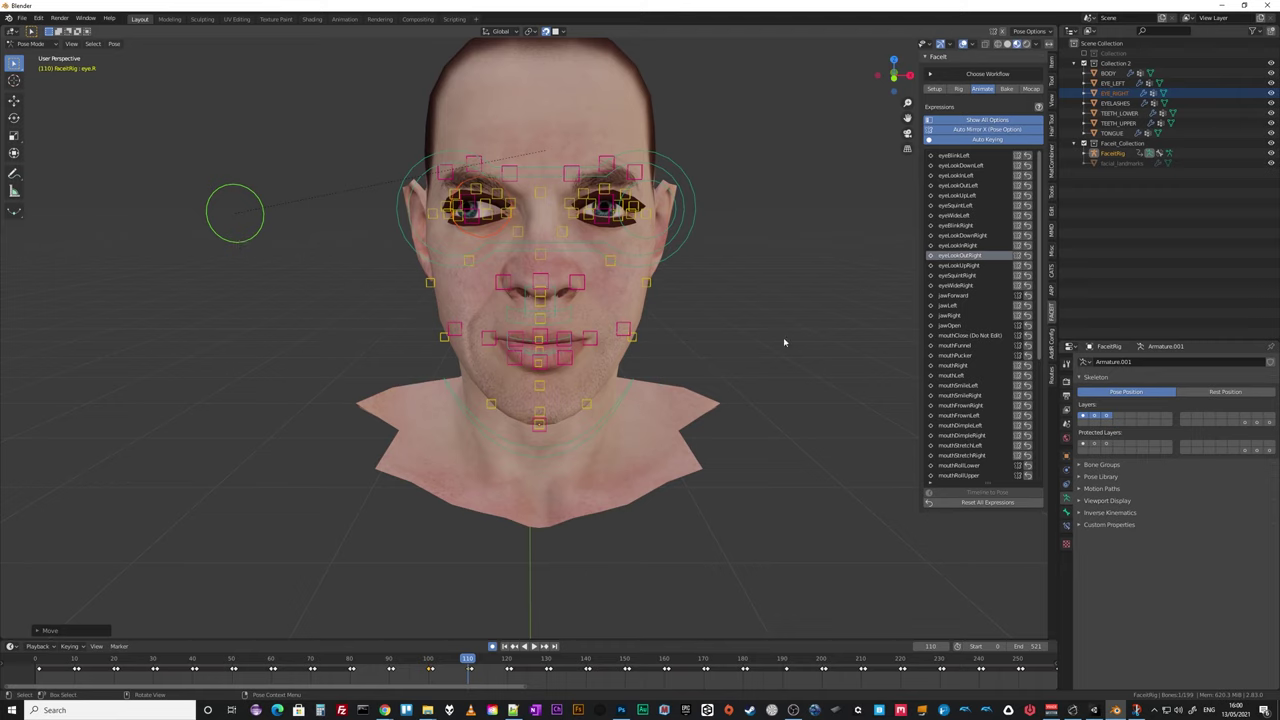
{"action": "left_click", "coordinate": [960, 185]}
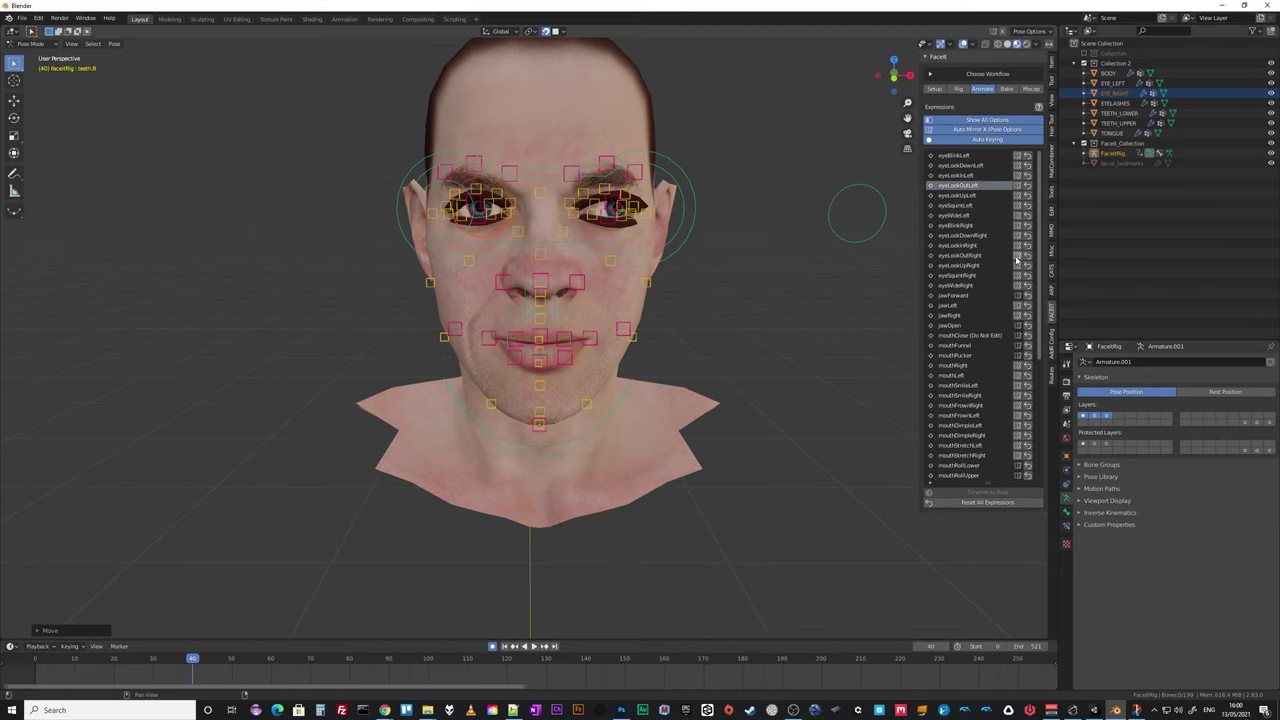
Move the eye.L target control slightly outward in the eyeLookOutLeft pose, and mirror that expression to the right side.
{"action": "middle_click_drag", "start_coordinate": [843, 279], "coordinate": [884, 270]}
{"action": "left_click", "coordinate": [873, 247]}
{"action": "key", "text": "g"}
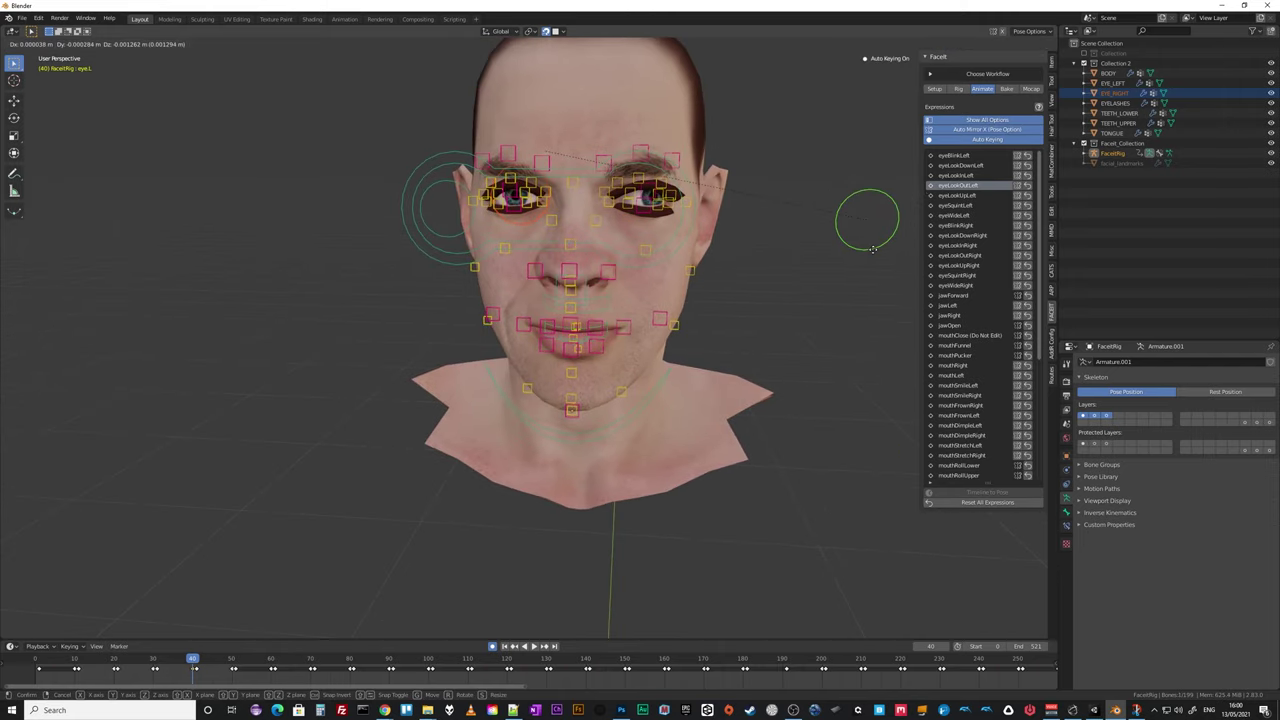
{"action": "left_click", "coordinate": [879, 245]}
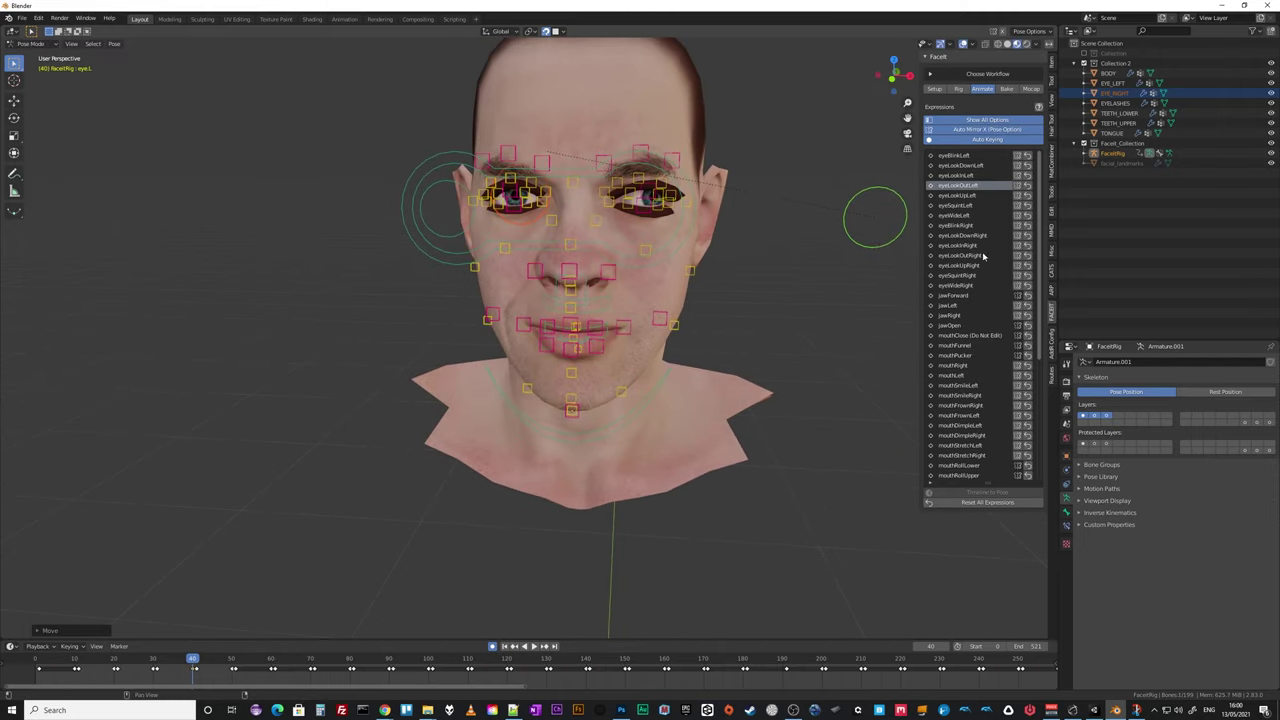
{"action": "left_click", "coordinate": [1018, 186]}
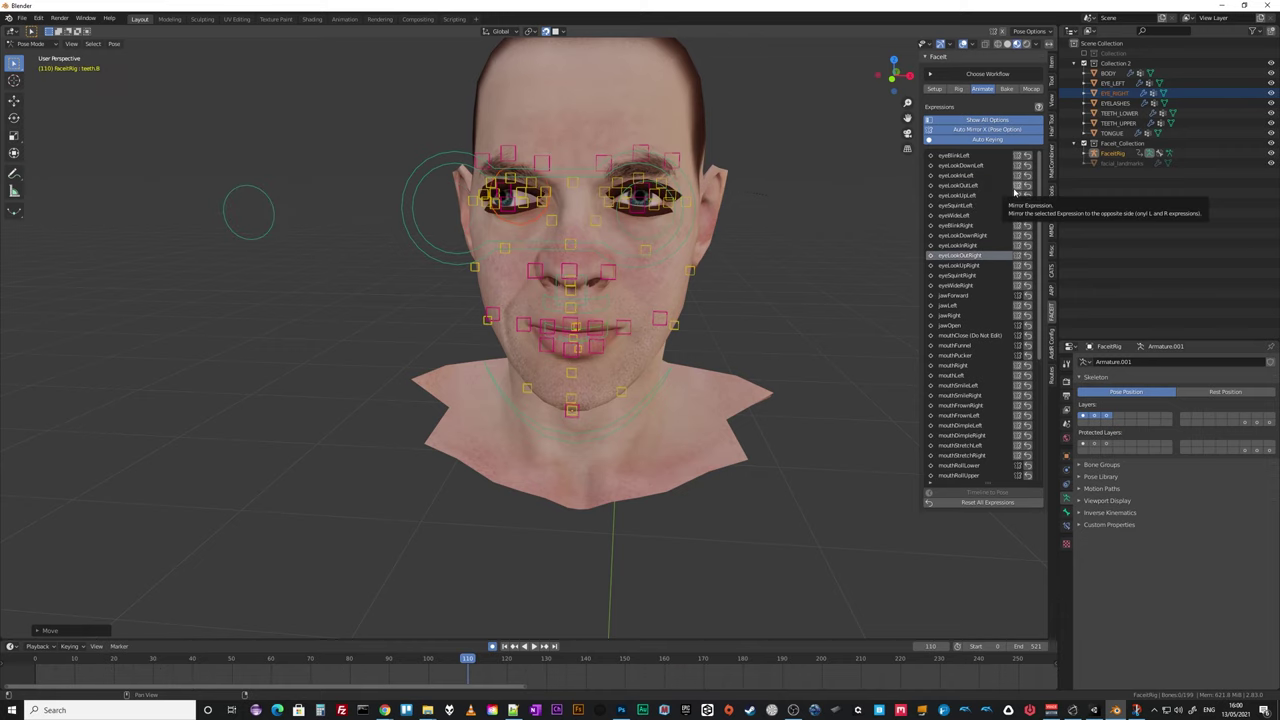
{"action": "middle_click_drag", "start_coordinate": [780, 370], "coordinate": [664, 380]}
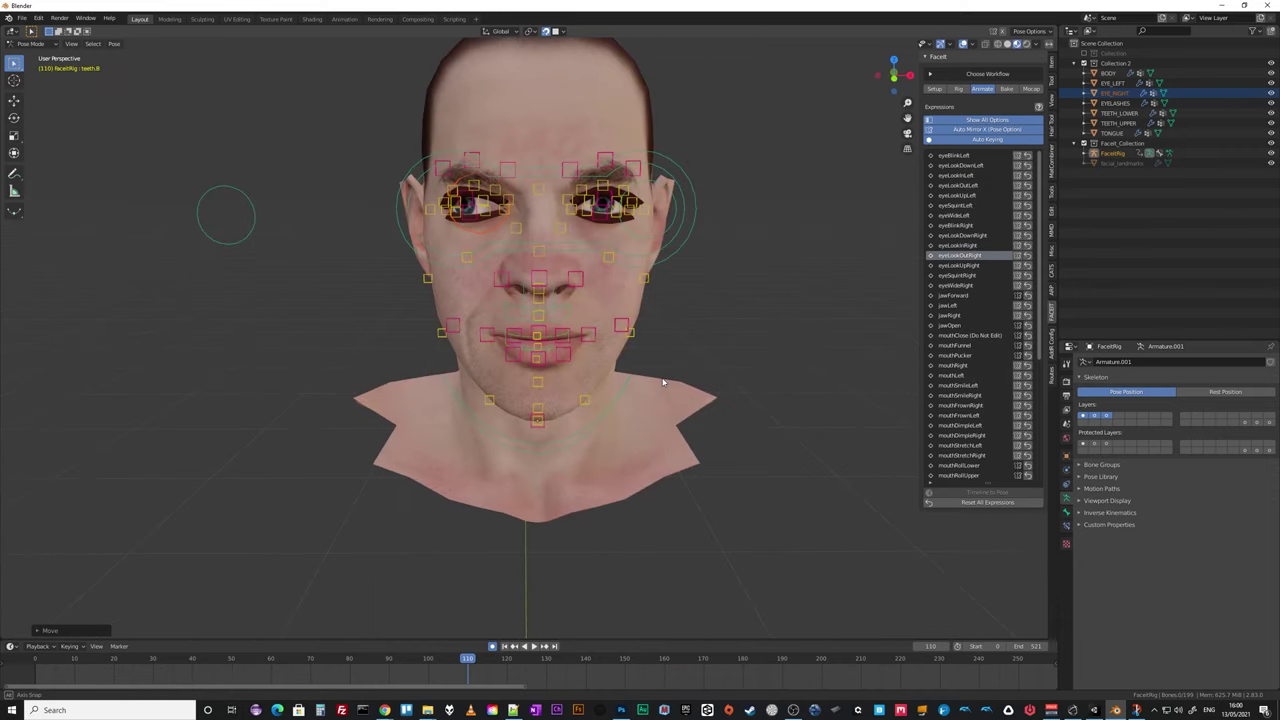
Show the eyeSquintRight expression and nudge its lower lid control lid.B.R.002 slightly upward.
{"action": "left_click", "coordinate": [974, 276]}
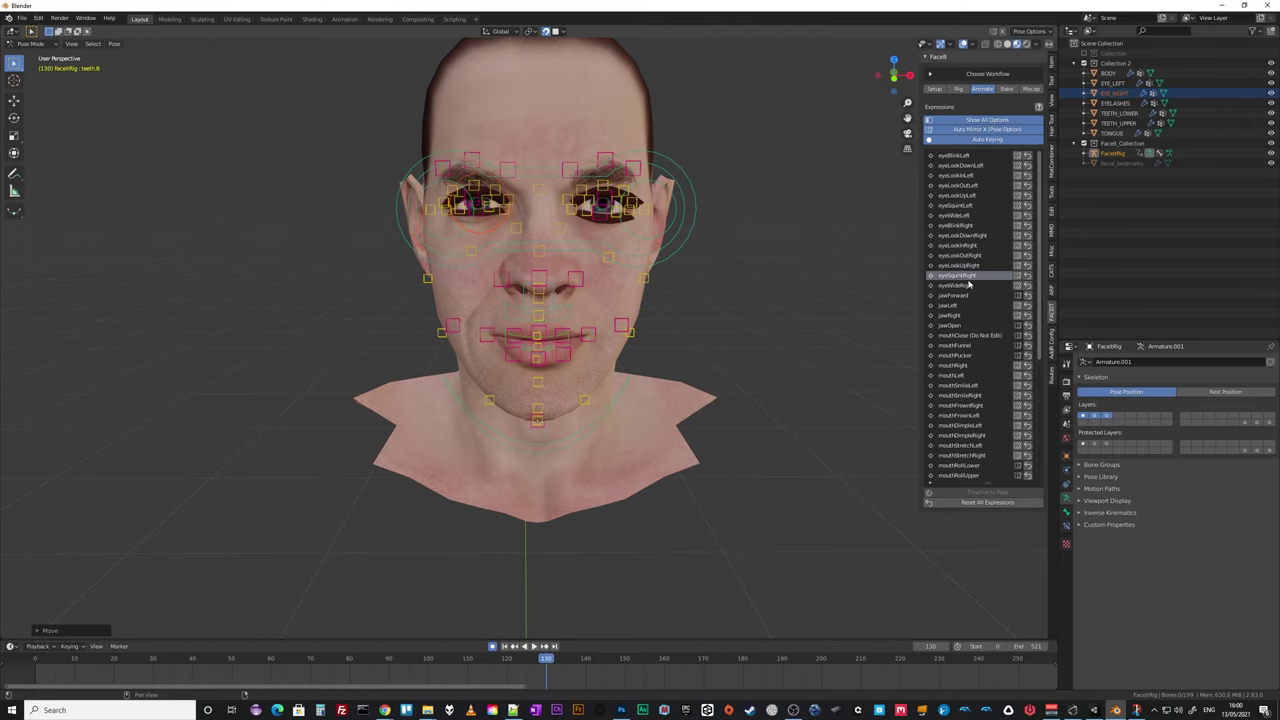
{"action": "scroll", "coordinate": [533, 322], "scroll_direction": "up", "scroll_amount": 4}
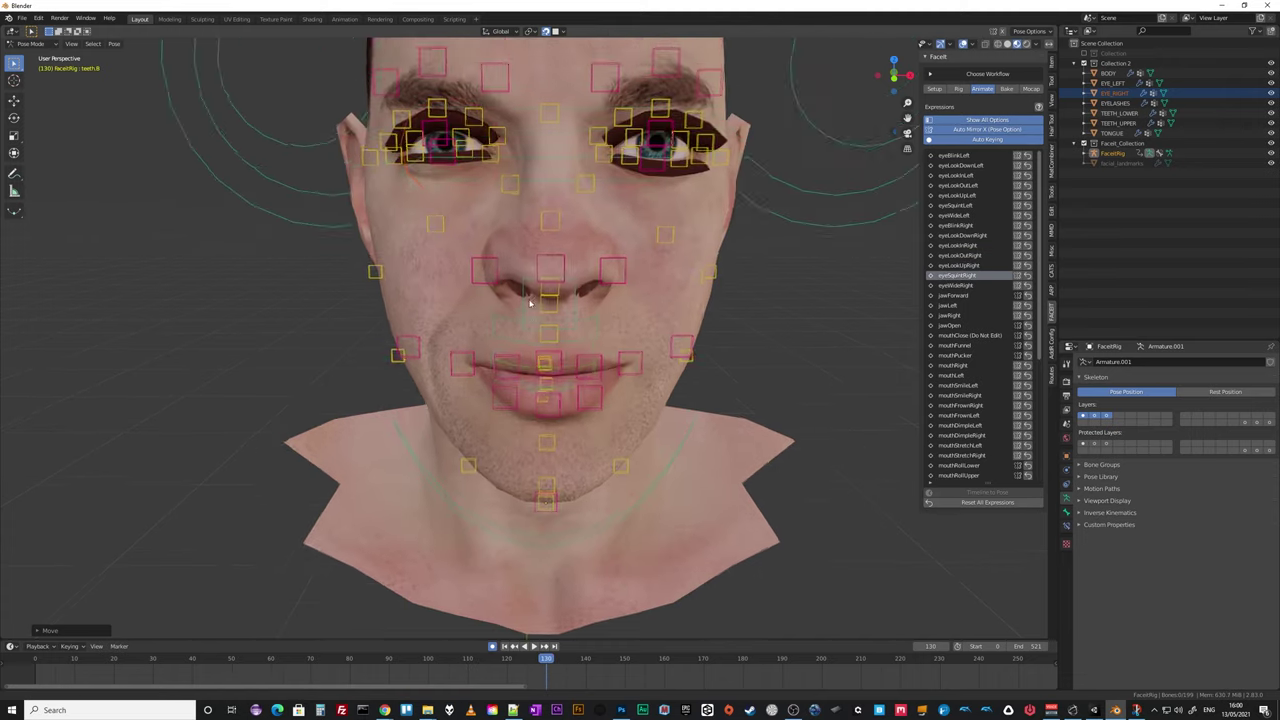
{"action": "middle_click_drag", "start_coordinate": [530, 302], "coordinate": [500, 312]}
{"action": "left_click", "coordinate": [461, 258]}
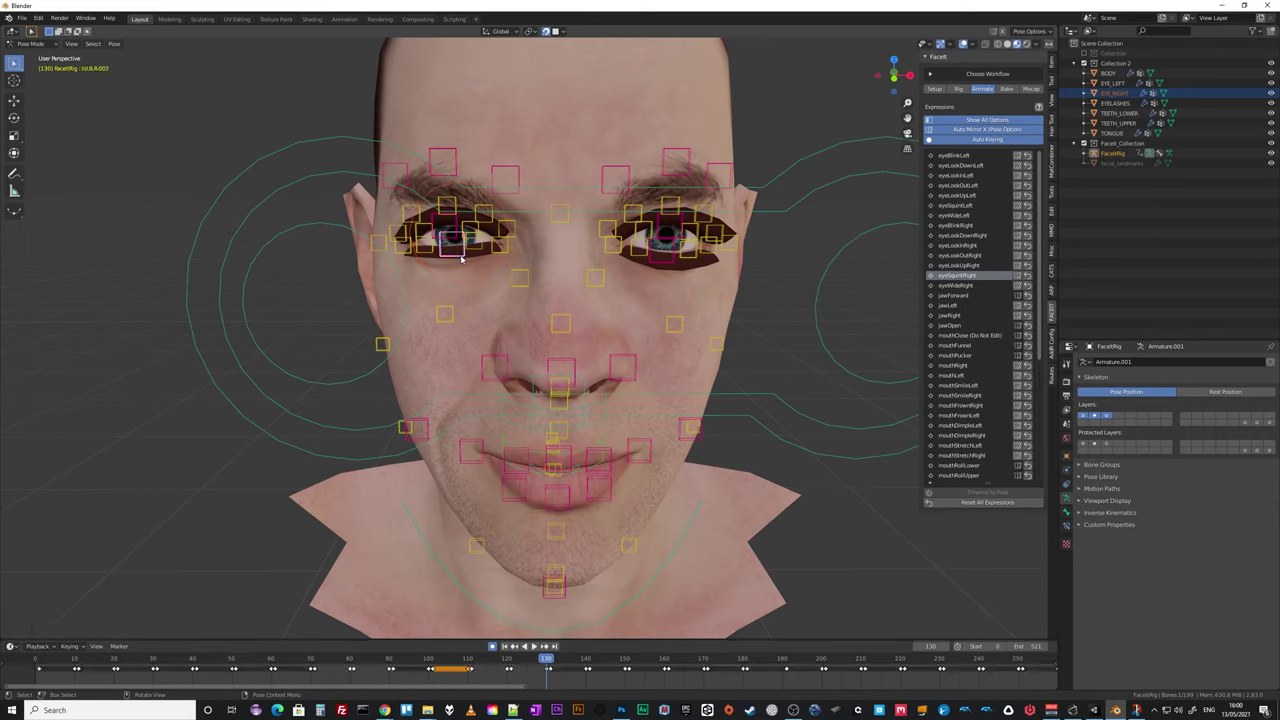
{"action": "key", "text": "g"}
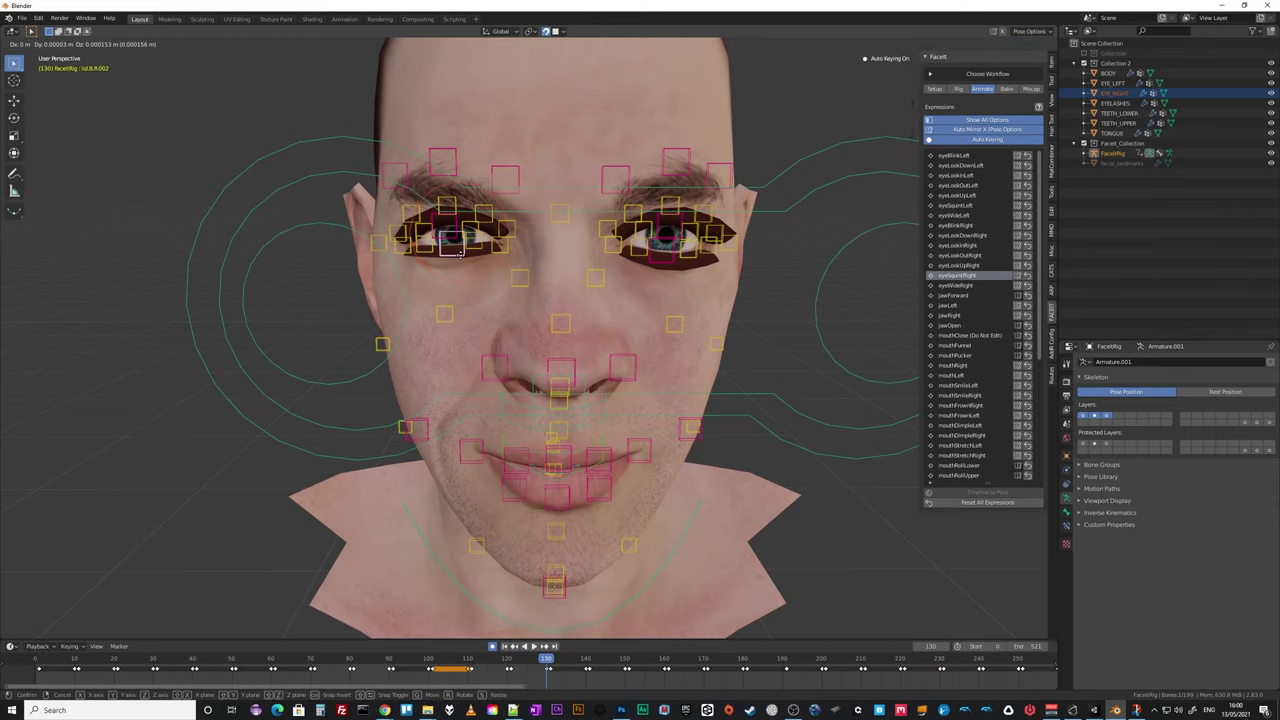
{"action": "left_click", "coordinate": [460, 256]}
Nudge the upper lid control lid.T.R.002 slightly down and inward in the eyeSquintRight pose, and mirror that expression to the left side.
{"action": "left_click", "coordinate": [440, 222]}
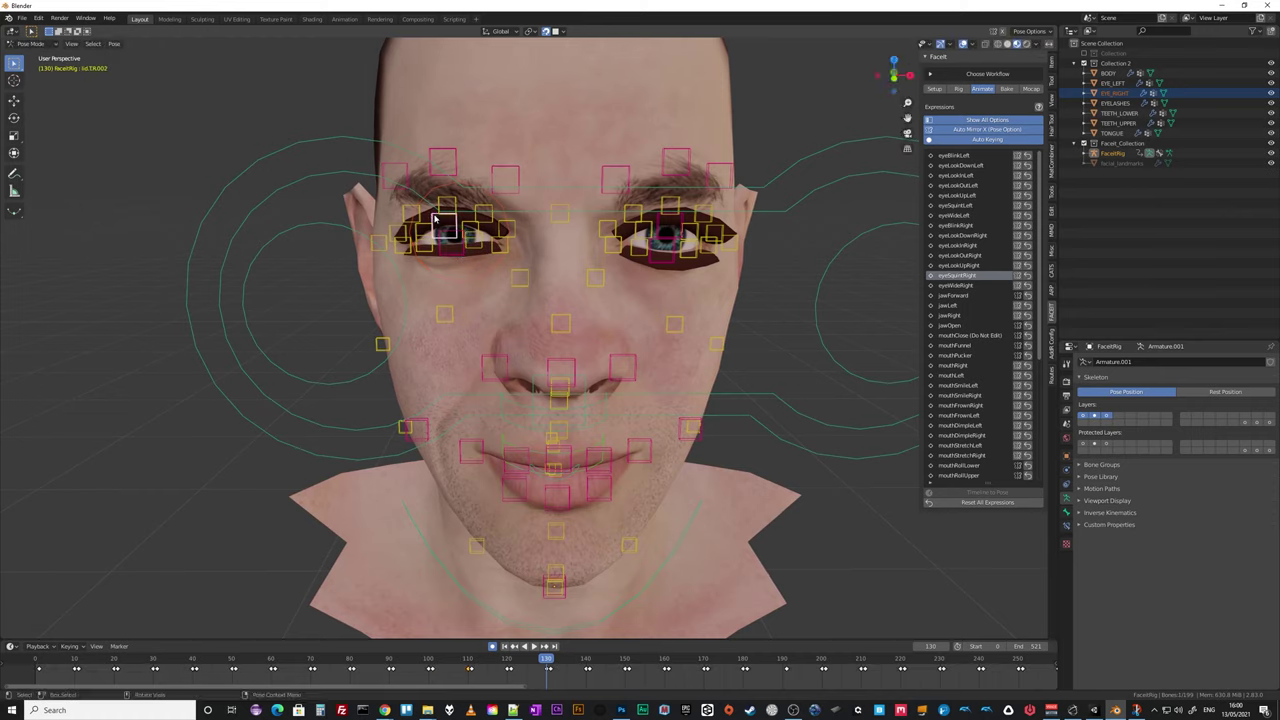
{"action": "key", "text": "g"}
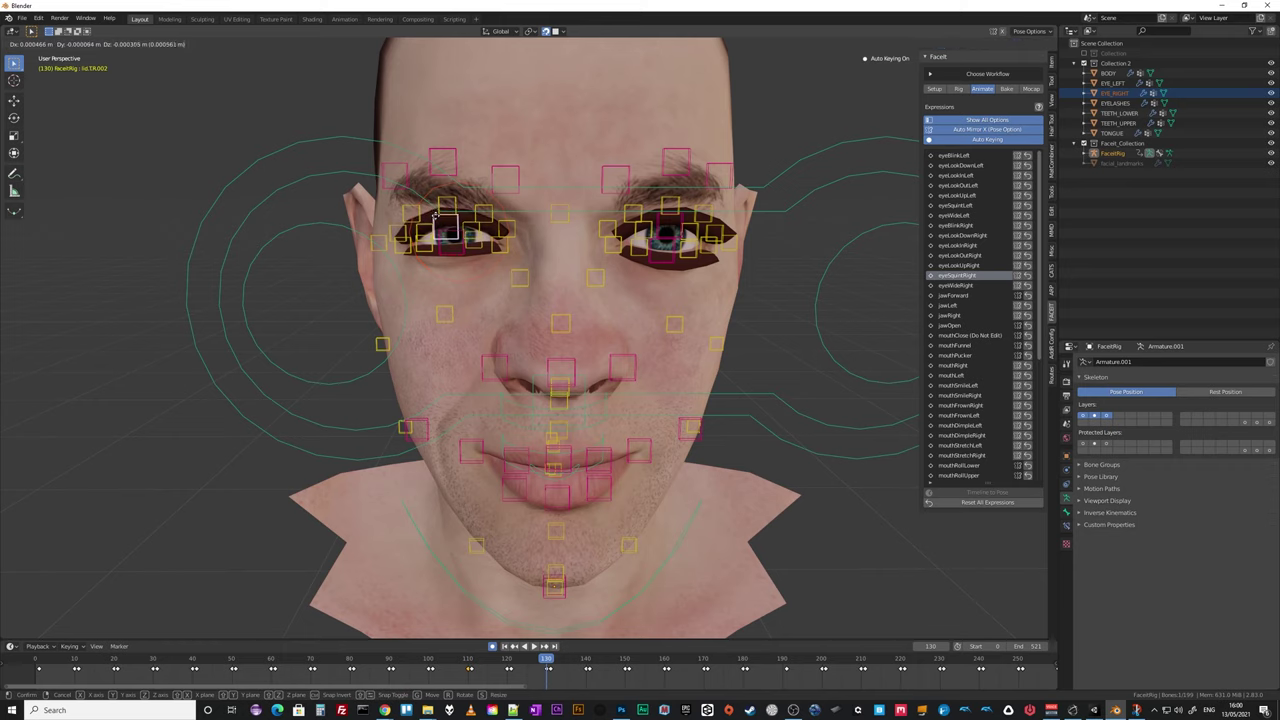
{"action": "left_click", "coordinate": [436, 216]}
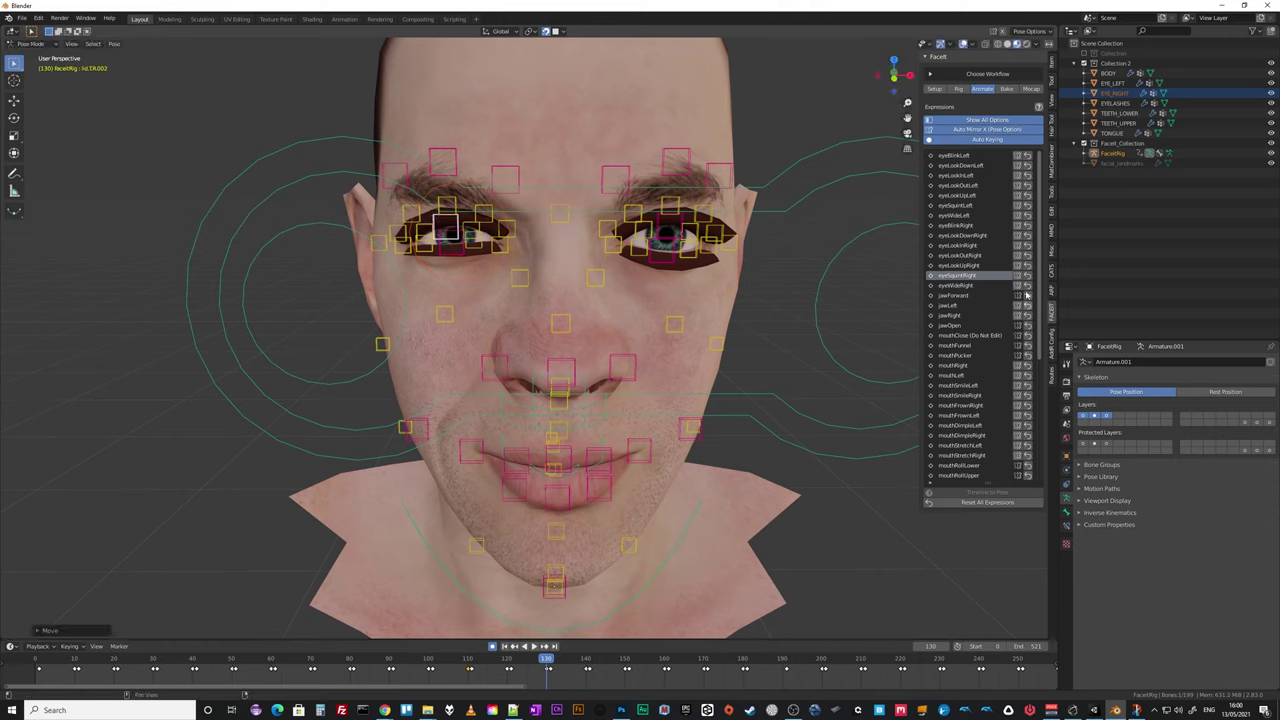
{"action": "scroll", "coordinate": [1018, 280], "scroll_direction": "up", "scroll_amount": 7, "text": "ctrl"}
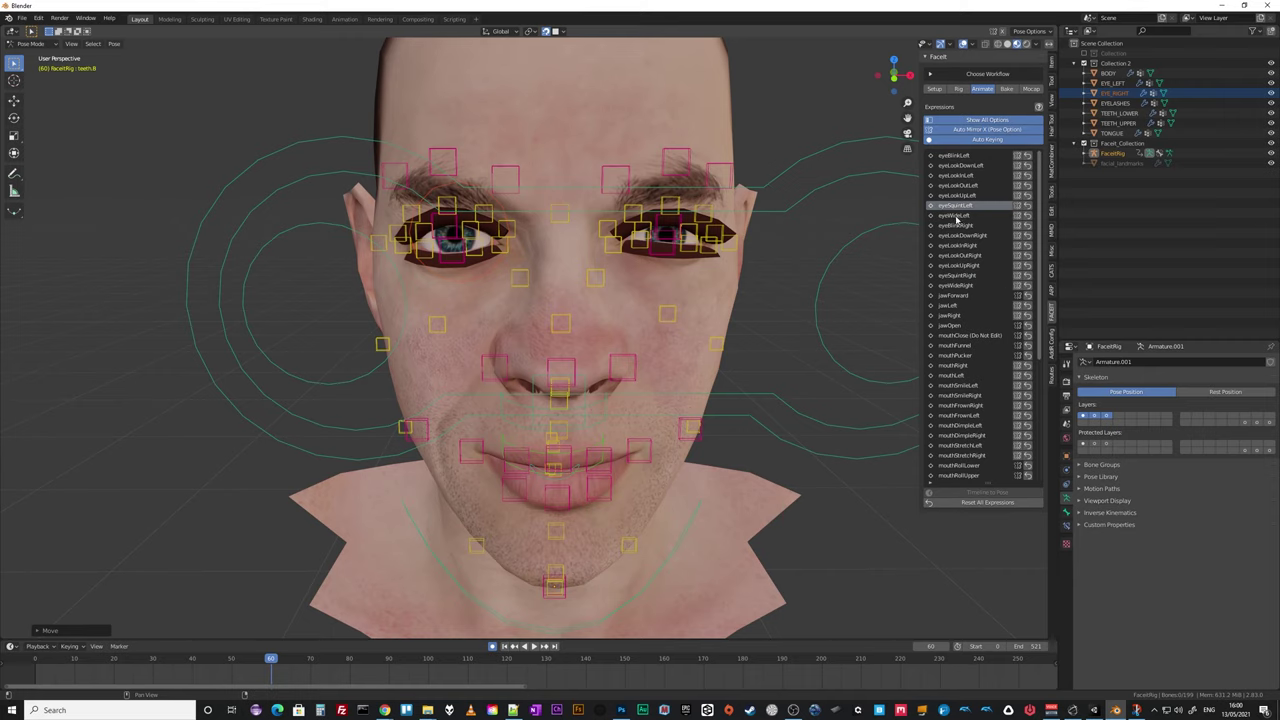
Show the jawForward expression and inspect the jaw from the side of the head.
{"action": "left_click", "coordinate": [953, 296]}
{"action": "middle_click_drag", "start_coordinate": [777, 480], "coordinate": [568, 444]}
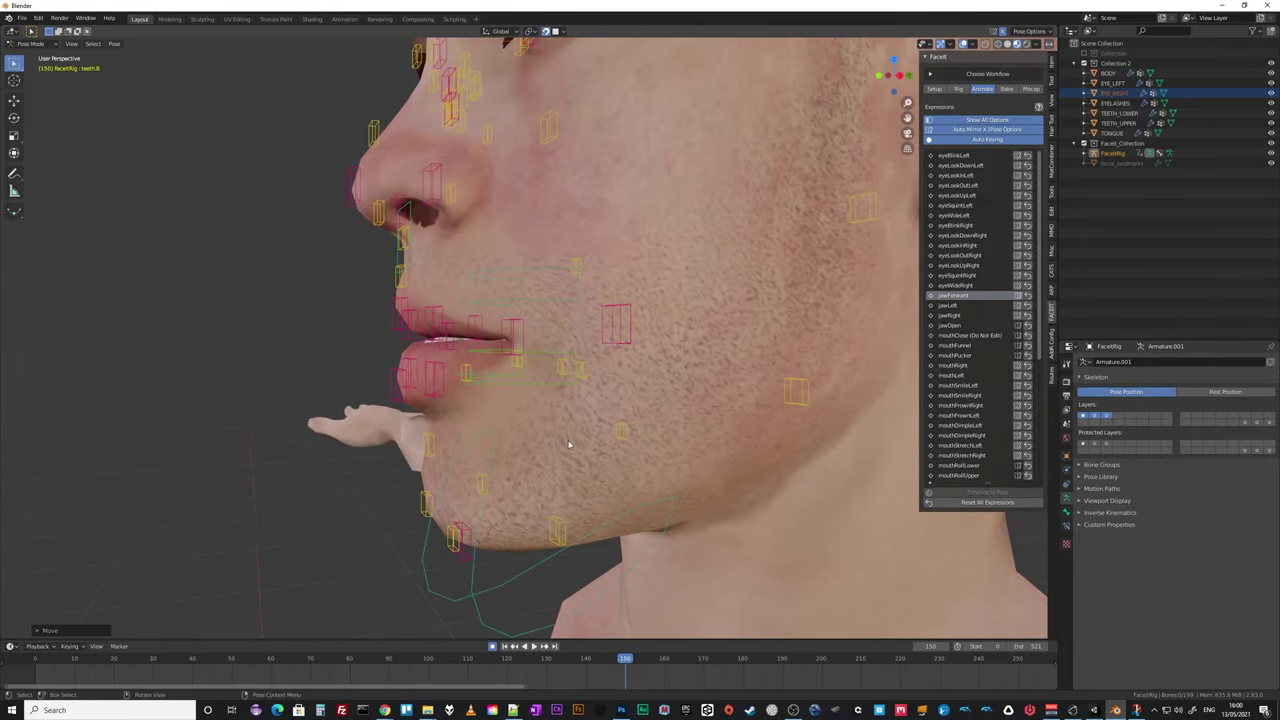
{"action": "scroll", "coordinate": [433, 445], "scroll_direction": "down", "scroll_amount": 4}
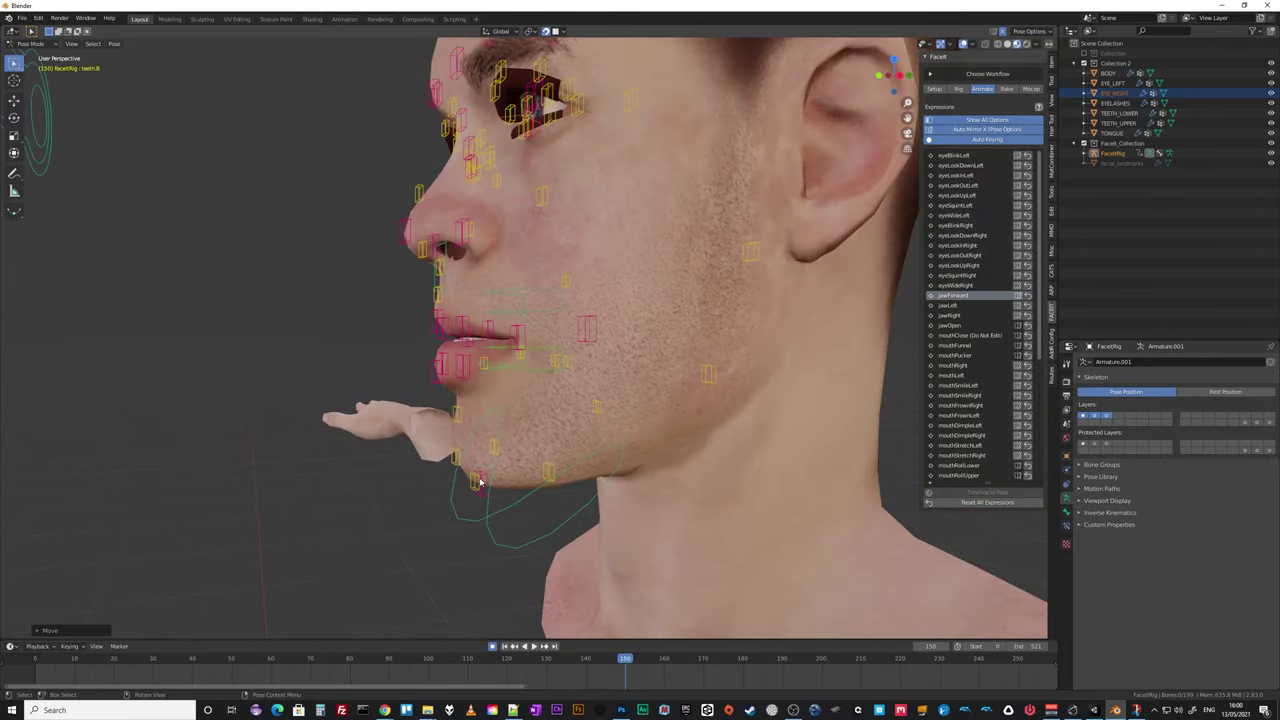
Move the chin control and the lower teeth control teeth.B forward by about 0.002 m each in the jawForward pose.
{"action": "left_click", "coordinate": [480, 484]}
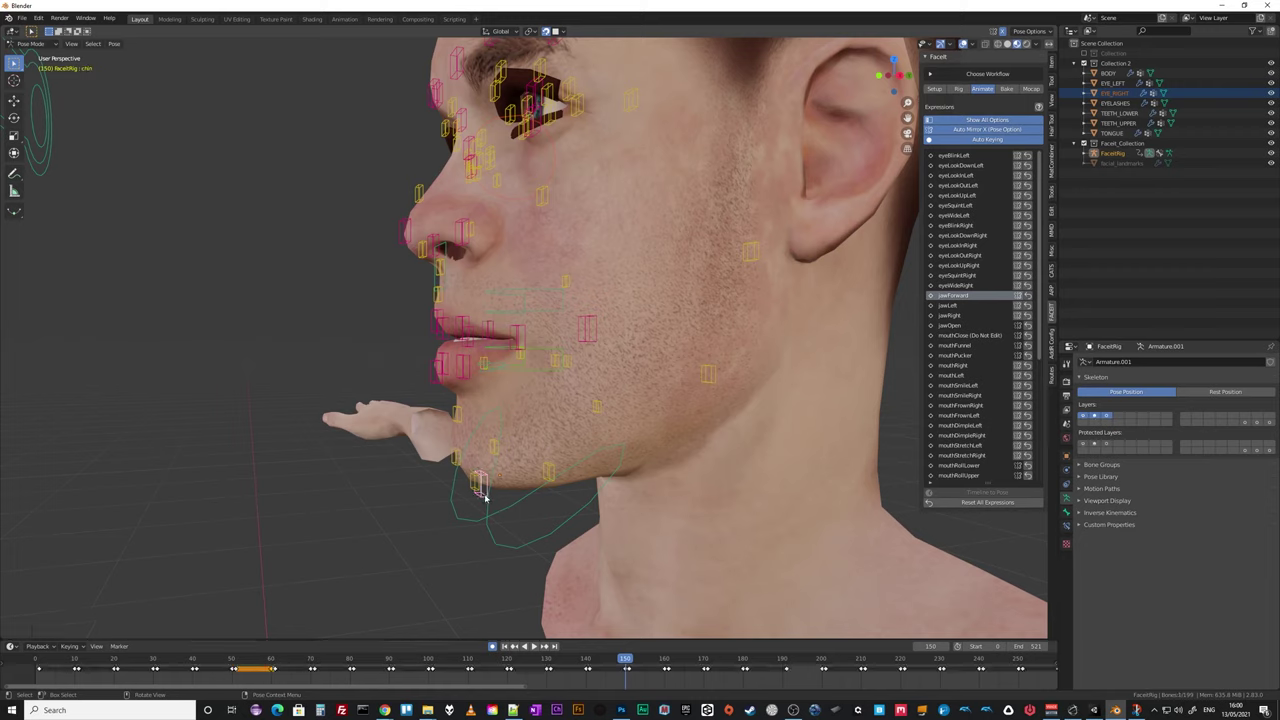
{"action": "key", "text": "g"}
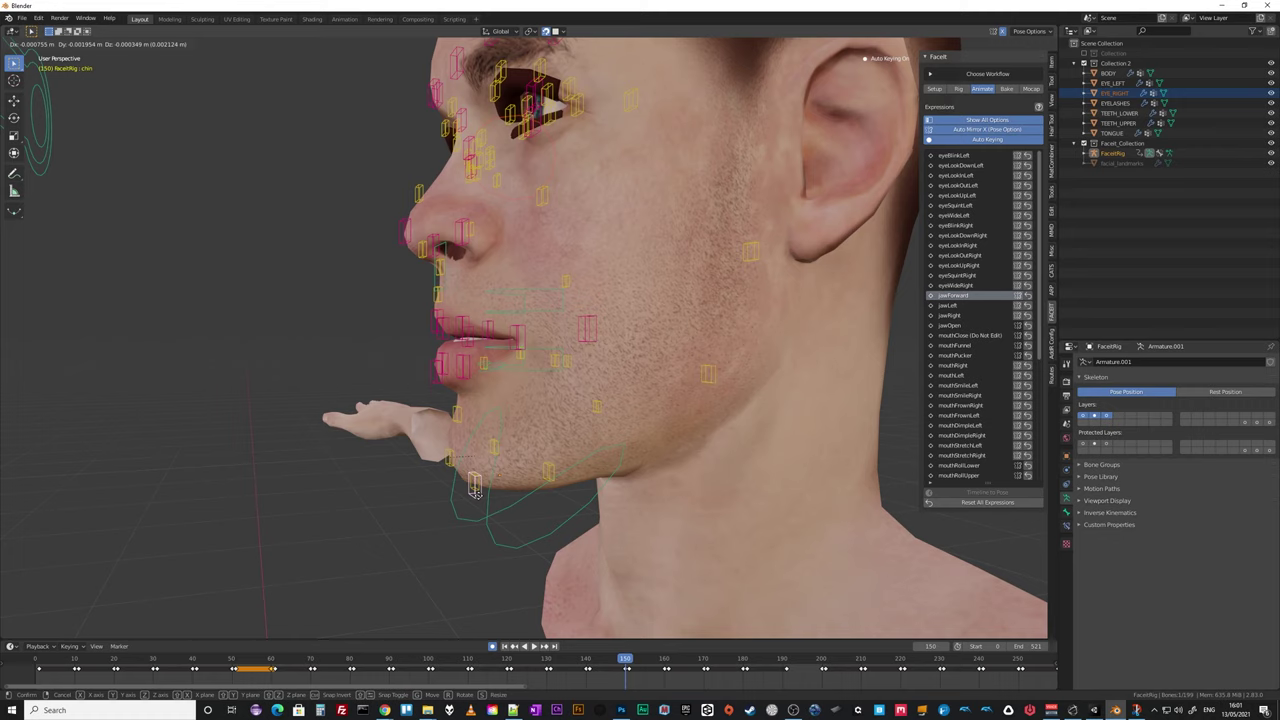
{"action": "left_click", "coordinate": [476, 490]}
{"action": "left_click", "coordinate": [536, 371]}
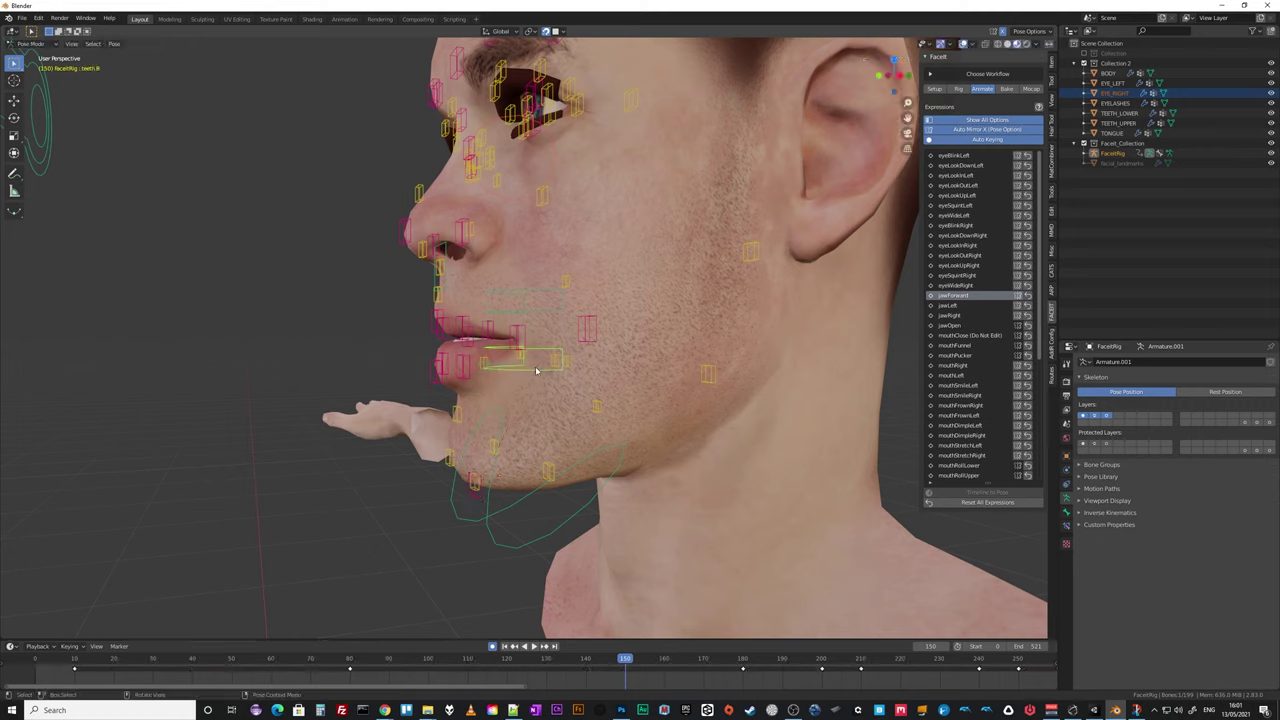
{"action": "key", "text": "g"}
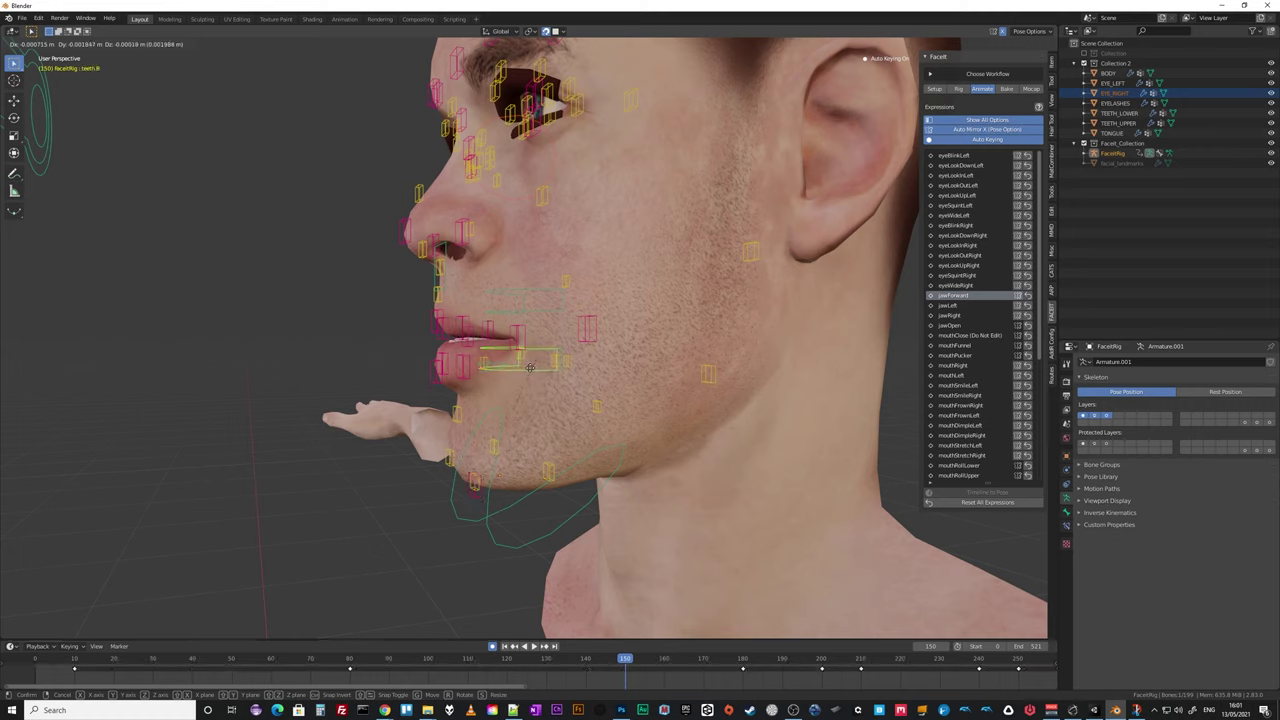
{"action": "left_click", "coordinate": [530, 367]}
Move the jaw_master control forward by about 0.0015 m and nudge the lip.B control slightly up in the jawForward pose.
{"action": "left_click", "coordinate": [490, 514]}
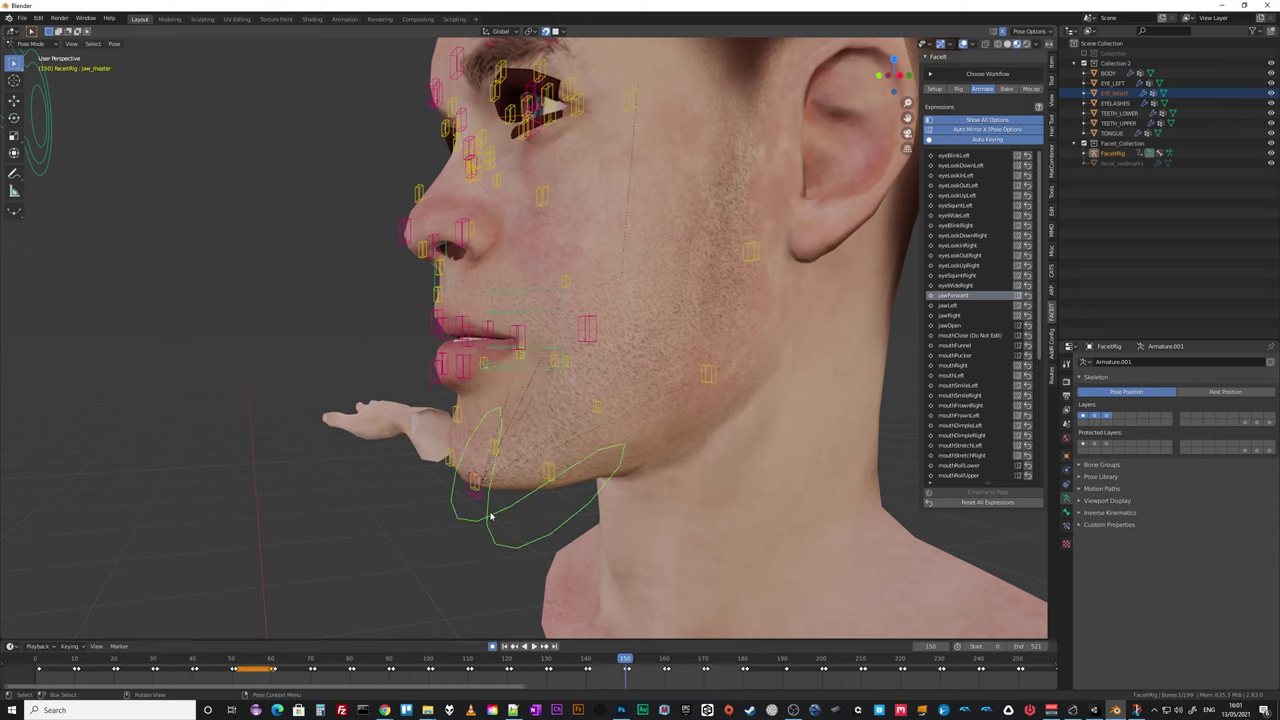
{"action": "key", "text": "g"}
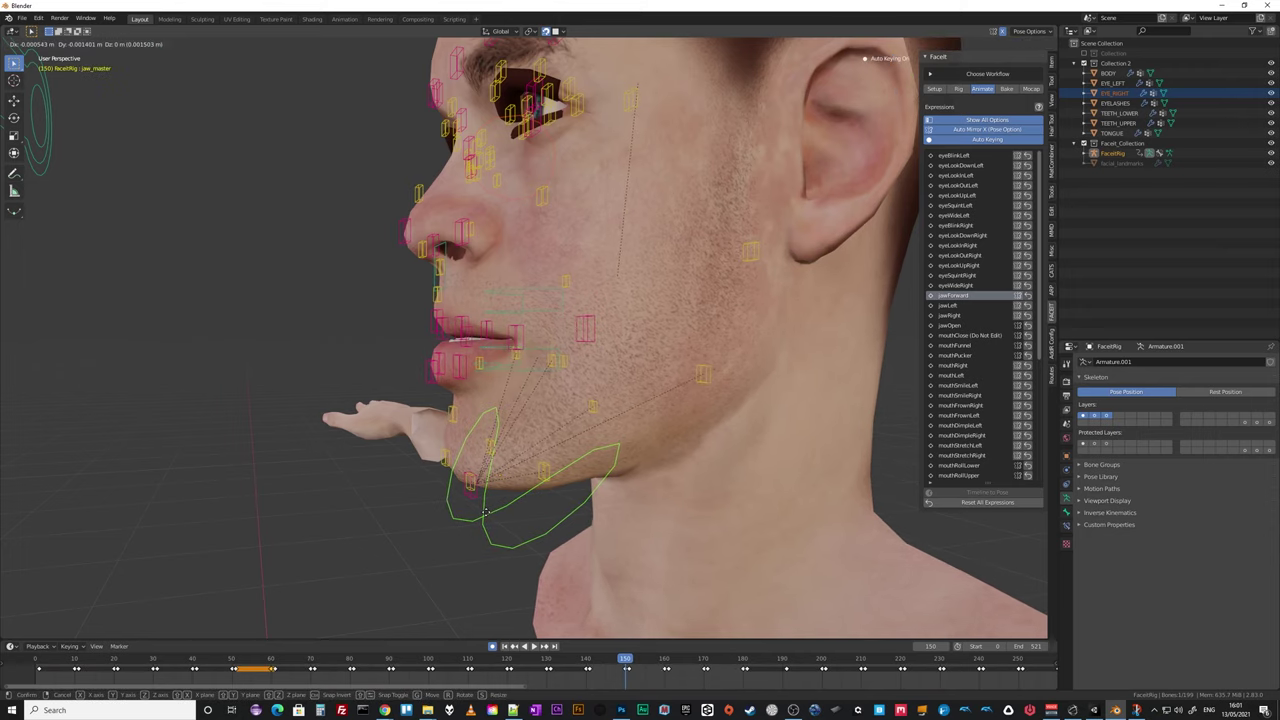
{"action": "left_click", "coordinate": [487, 512]}
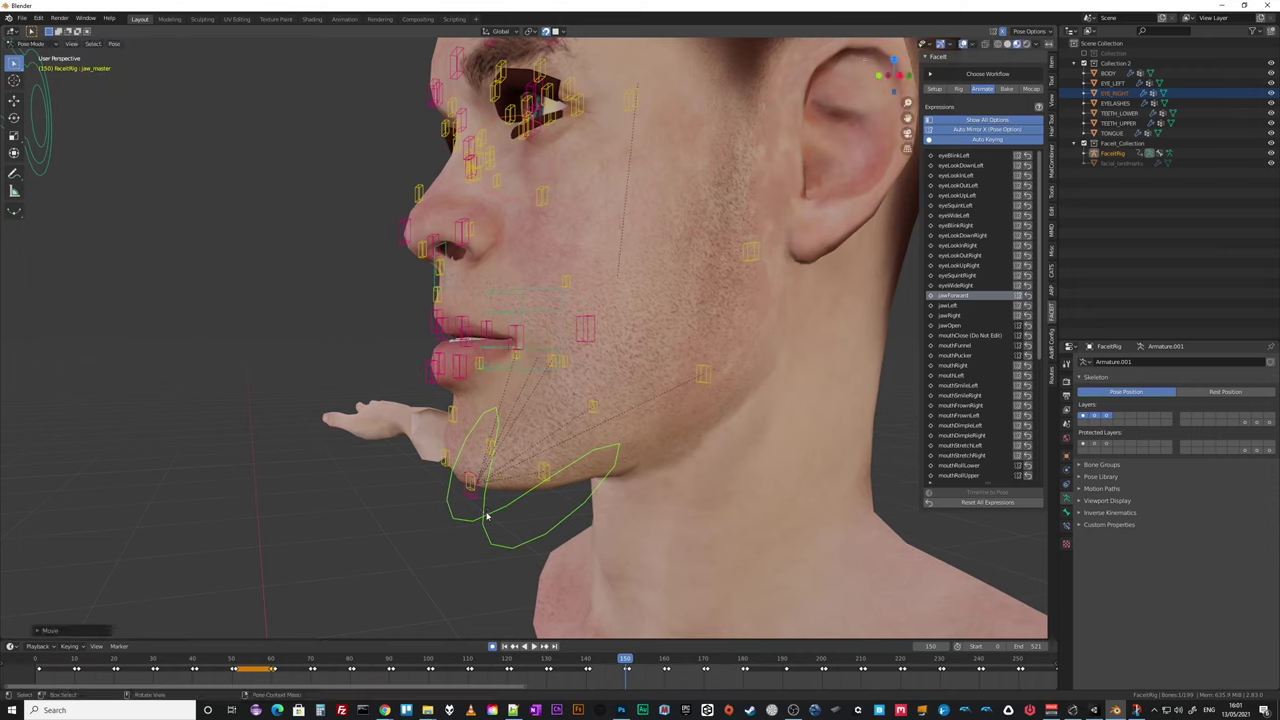
{"action": "mouse_move", "coordinate": [487, 512]}
{"action": "middle_mouse_down"}
{"action": "mouse_move", "coordinate": [559, 541]}
{"action": "mouse_move", "coordinate": [457, 531]}
{"action": "mouse_move", "coordinate": [551, 534]}
{"action": "mouse_move", "coordinate": [480, 537]}
{"action": "mouse_move", "coordinate": [468, 522]}
{"action": "middle_mouse_up"}
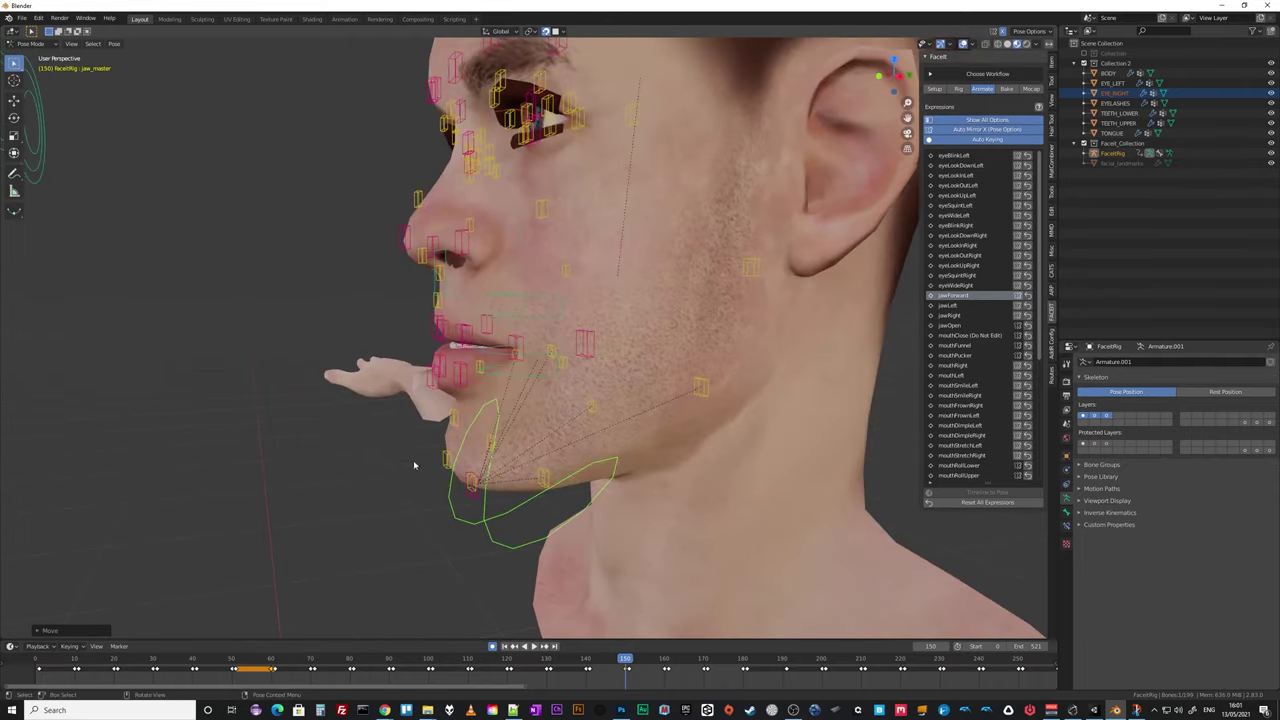
{"action": "left_click", "coordinate": [435, 390]}
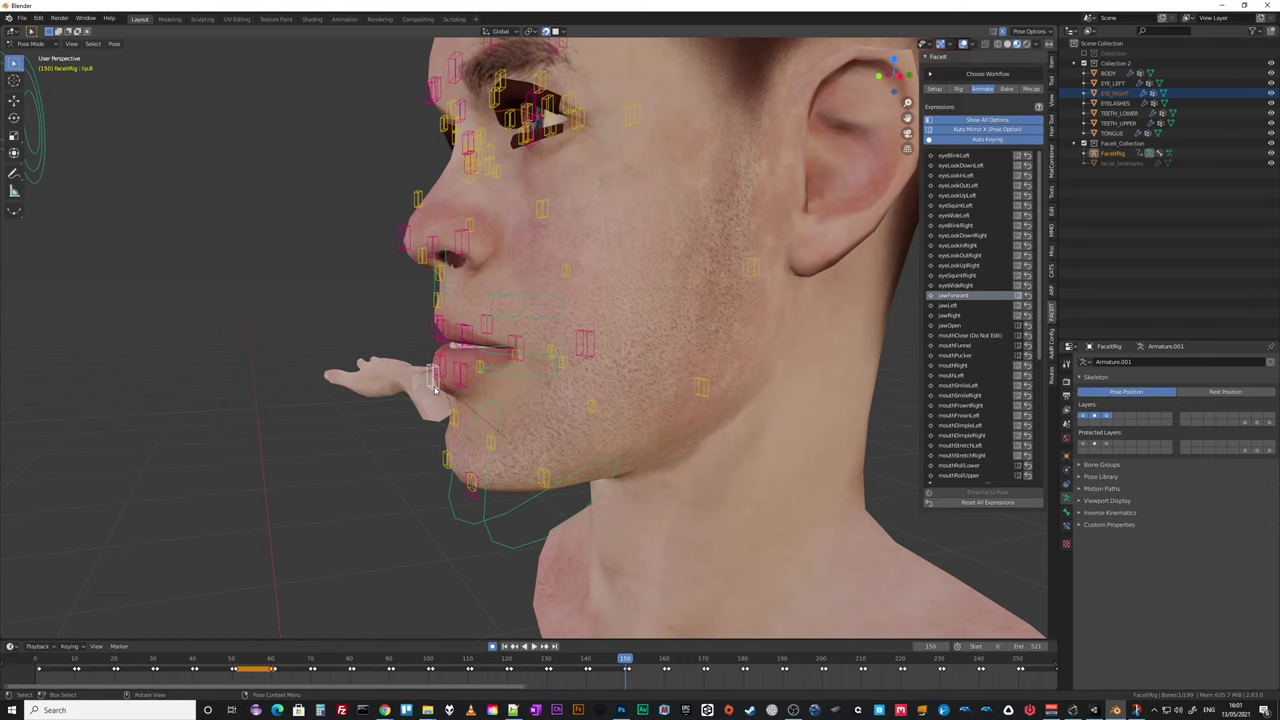
{"action": "key", "text": "g"}
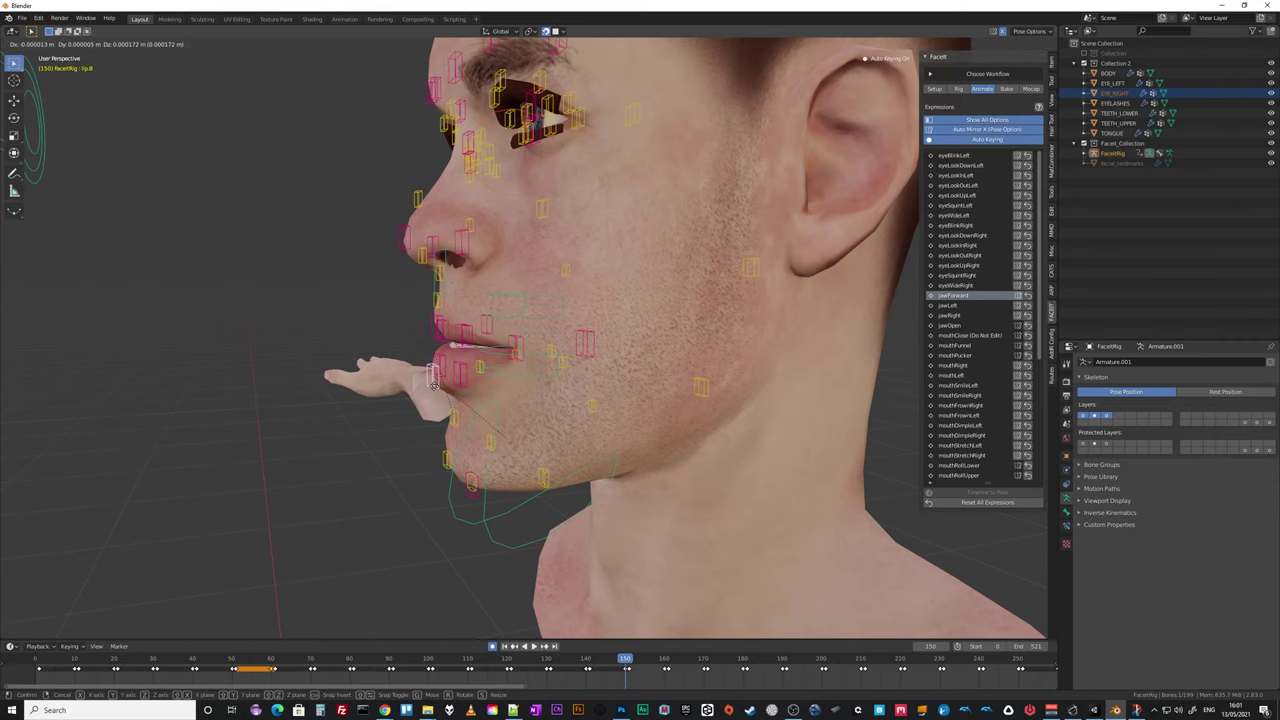
{"action": "left_click", "coordinate": [433, 383]}
{"action": "middle_click_drag", "start_coordinate": [433, 383], "coordinate": [575, 438]}
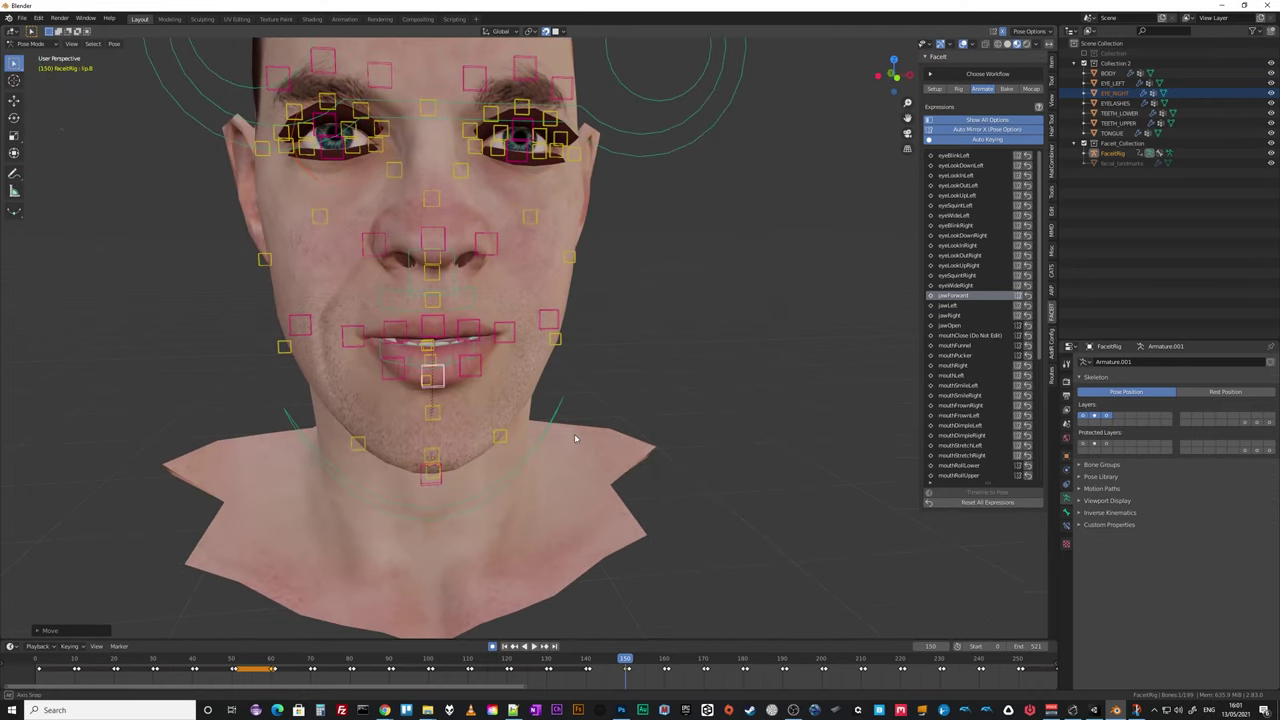
{"action": "scroll", "coordinate": [575, 438], "scroll_direction": "down", "scroll_amount": 3}
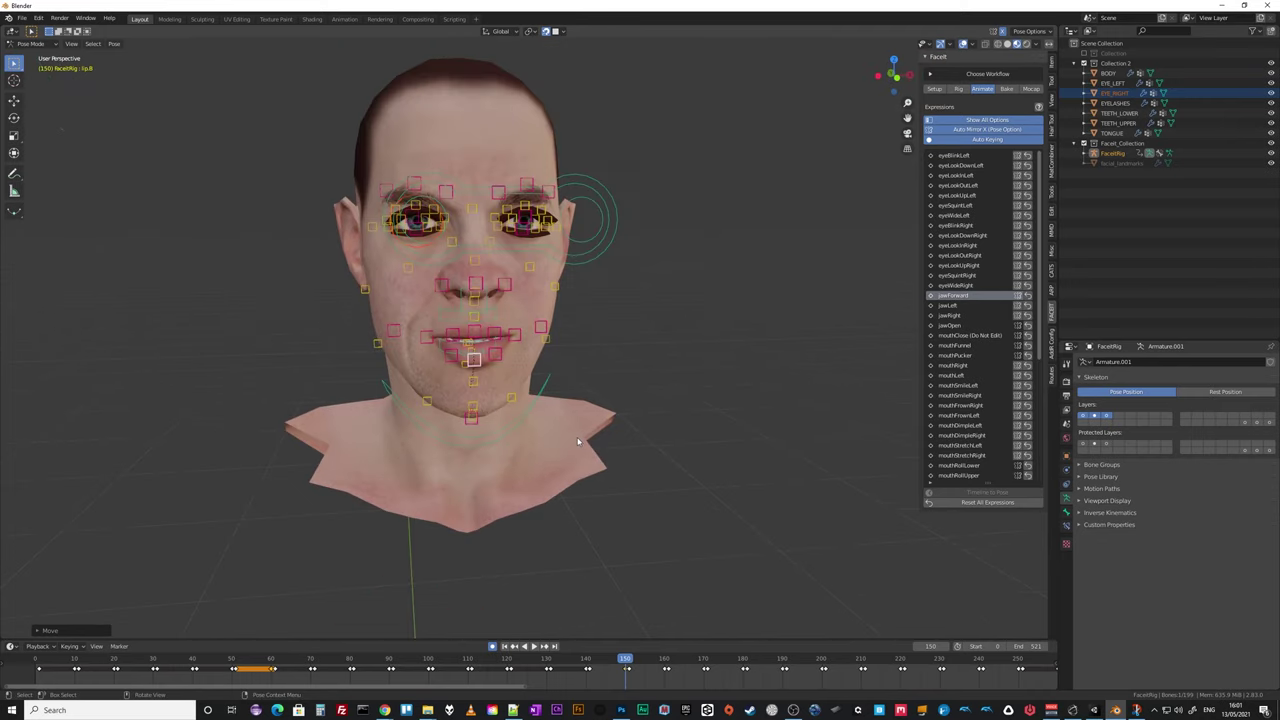
Reset the jawForward expression and move only its jaw_master control slightly forward.
{"action": "left_click", "coordinate": [1028, 298]}
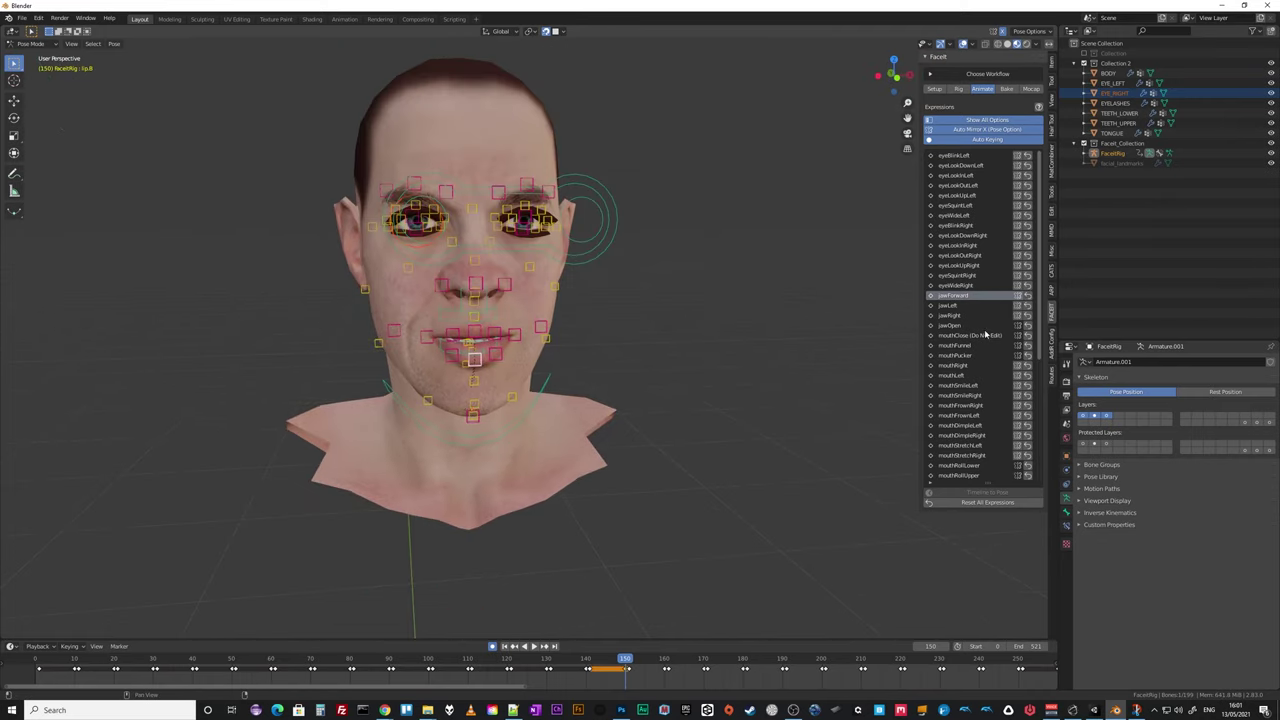
{"action": "mouse_move", "coordinate": [700, 460]}
{"action": "middle_mouse_down"}
{"action": "mouse_move", "coordinate": [562, 470]}
{"action": "mouse_move", "coordinate": [498, 437]}
{"action": "middle_mouse_up"}
{"action": "left_click", "coordinate": [497, 440]}
{"action": "key", "text": "g"}
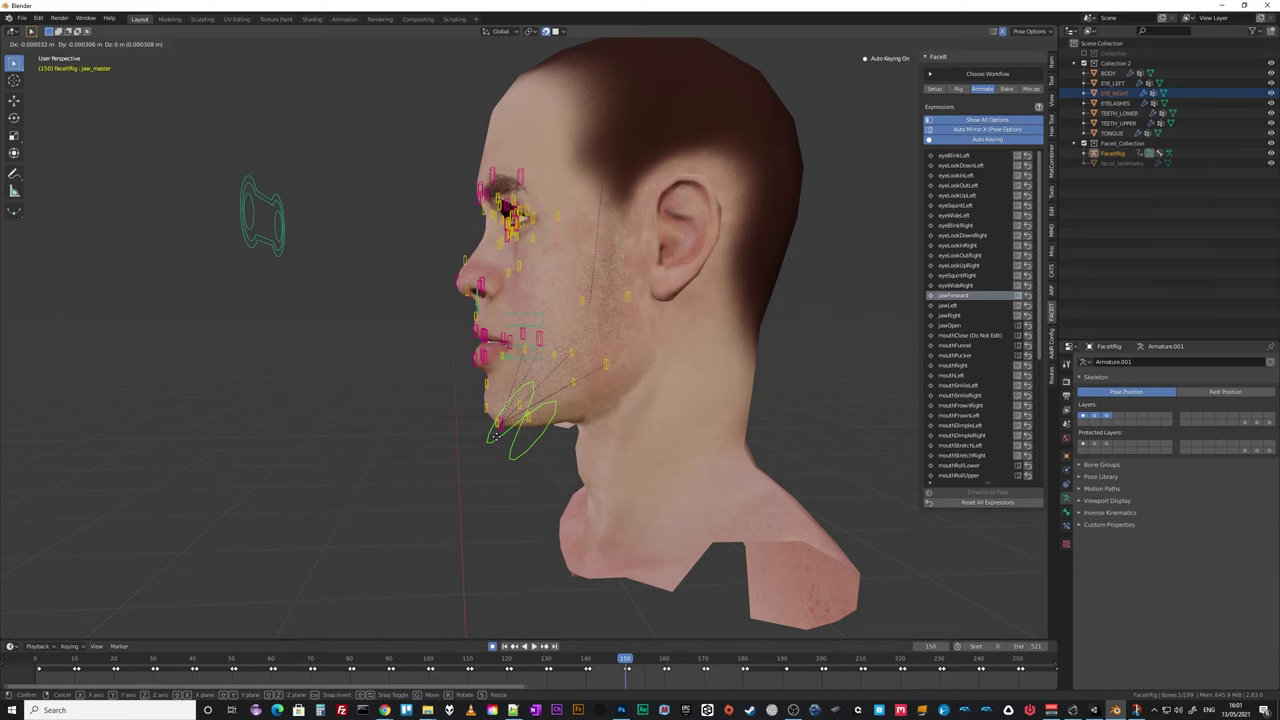
{"action": "left_click", "coordinate": [495, 437]}
{"action": "middle_click_drag", "start_coordinate": [429, 480], "coordinate": [537, 487]}
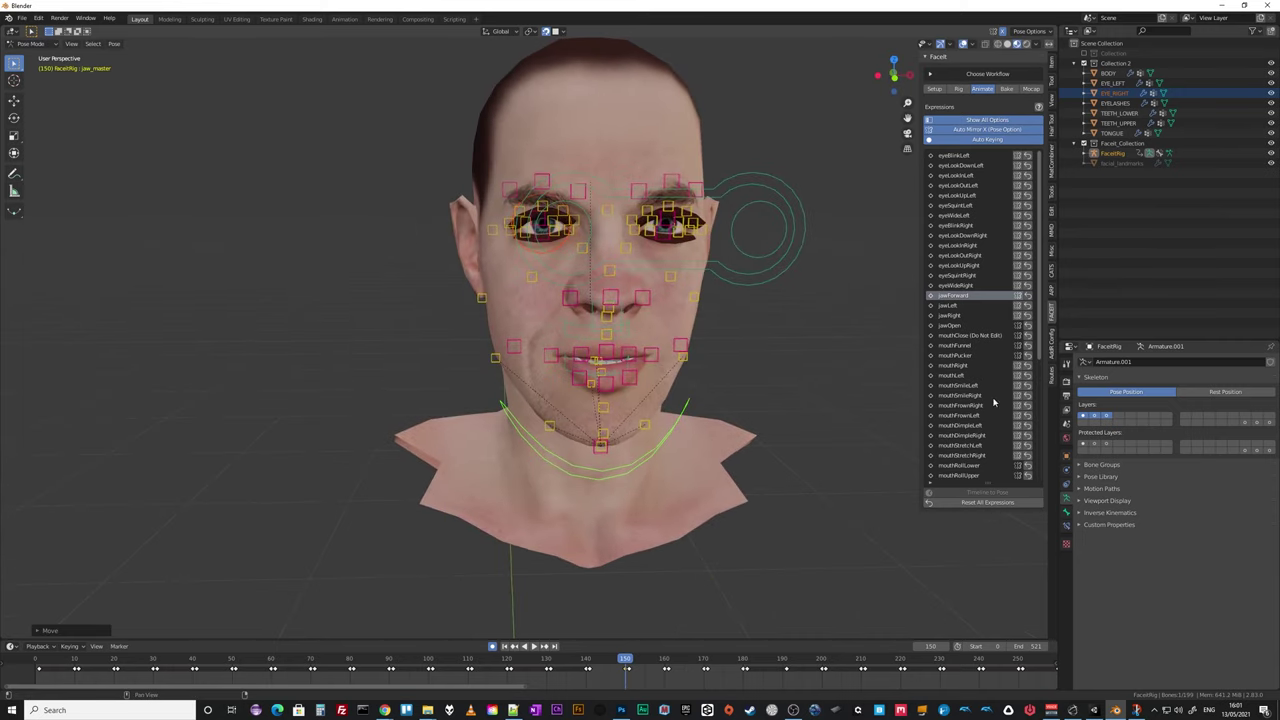
Show the jawLeft, jawRight, jawOpen and mouthClose expressions in turn and inspect the jaw and mouth poses.
{"action": "key", "text": "Up"}
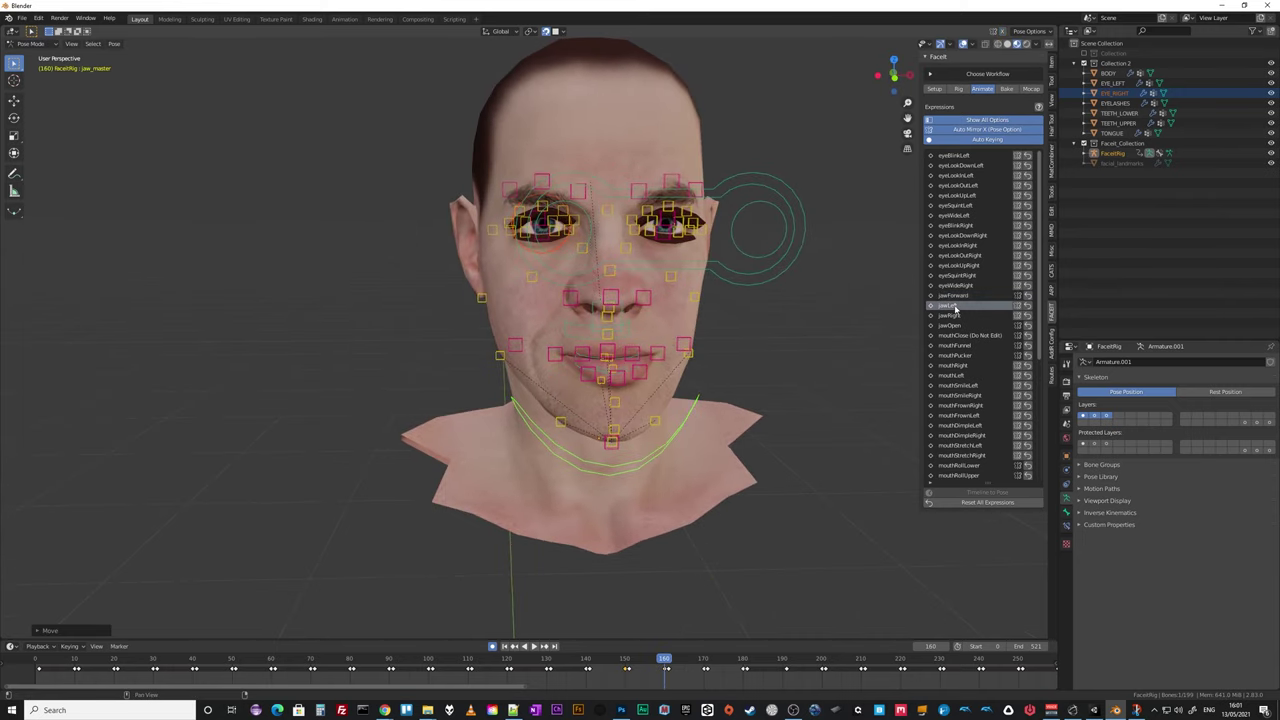
{"action": "key", "text": "Up"}
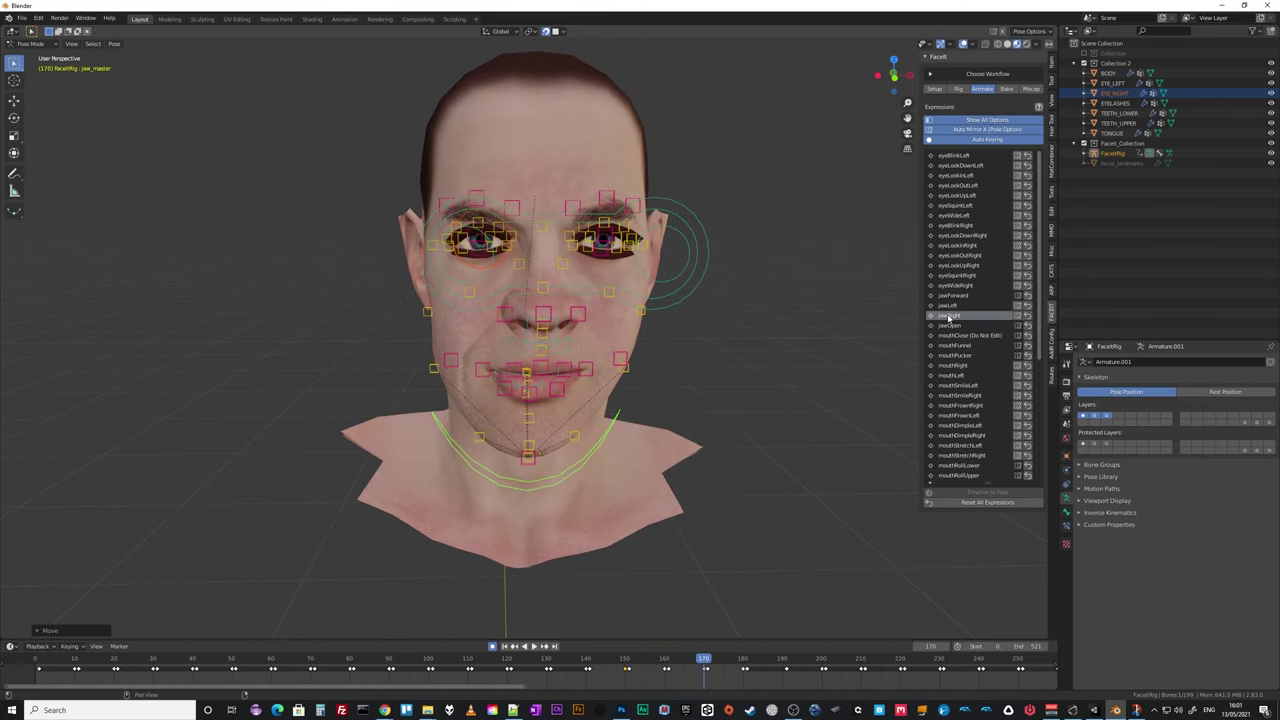
{"action": "left_click", "coordinate": [957, 326]}
{"action": "left_click_drag", "start_coordinate": [704, 667], "coordinate": [766, 712]}
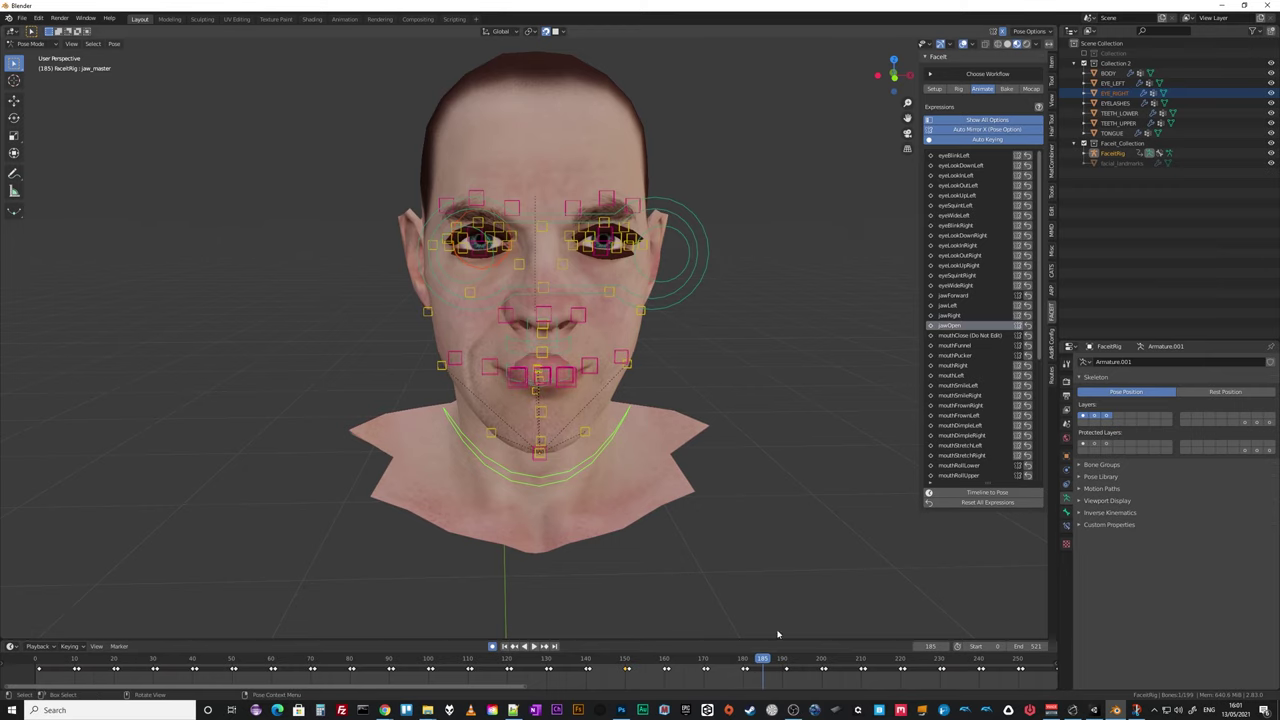
{"action": "left_click", "coordinate": [967, 337]}
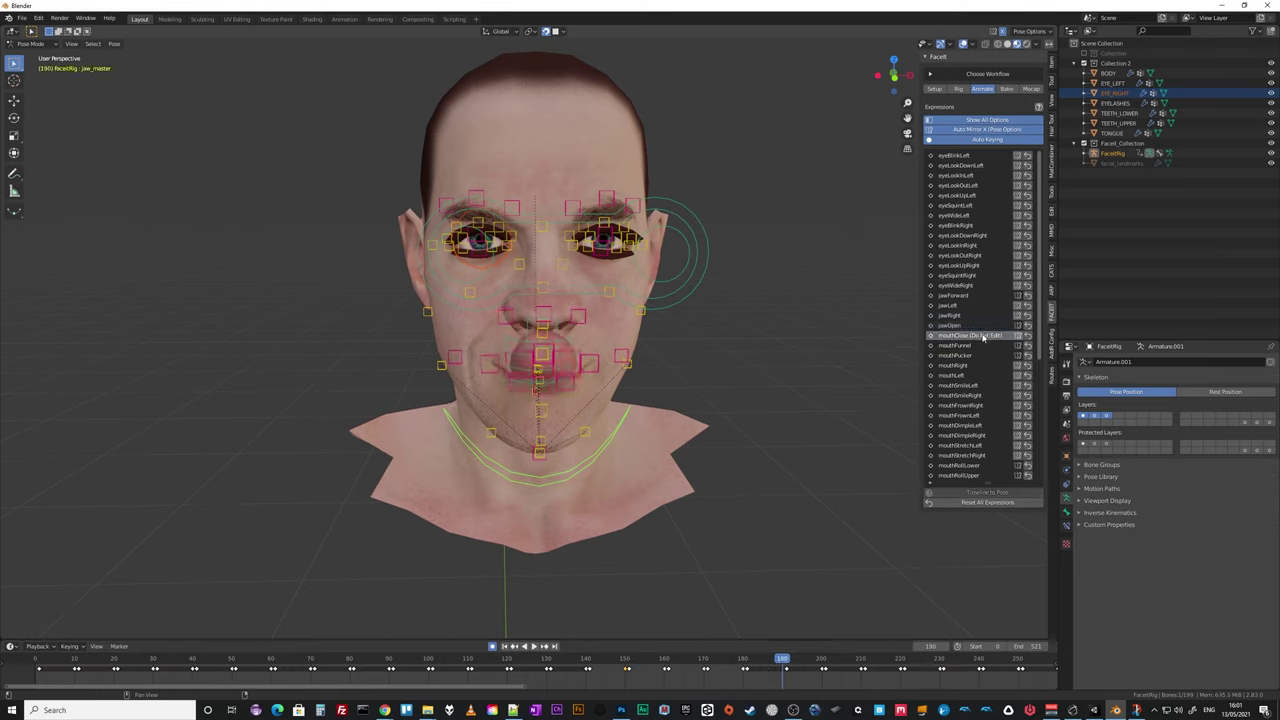
{"action": "middle_click_drag", "start_coordinate": [827, 443], "coordinate": [799, 496]}
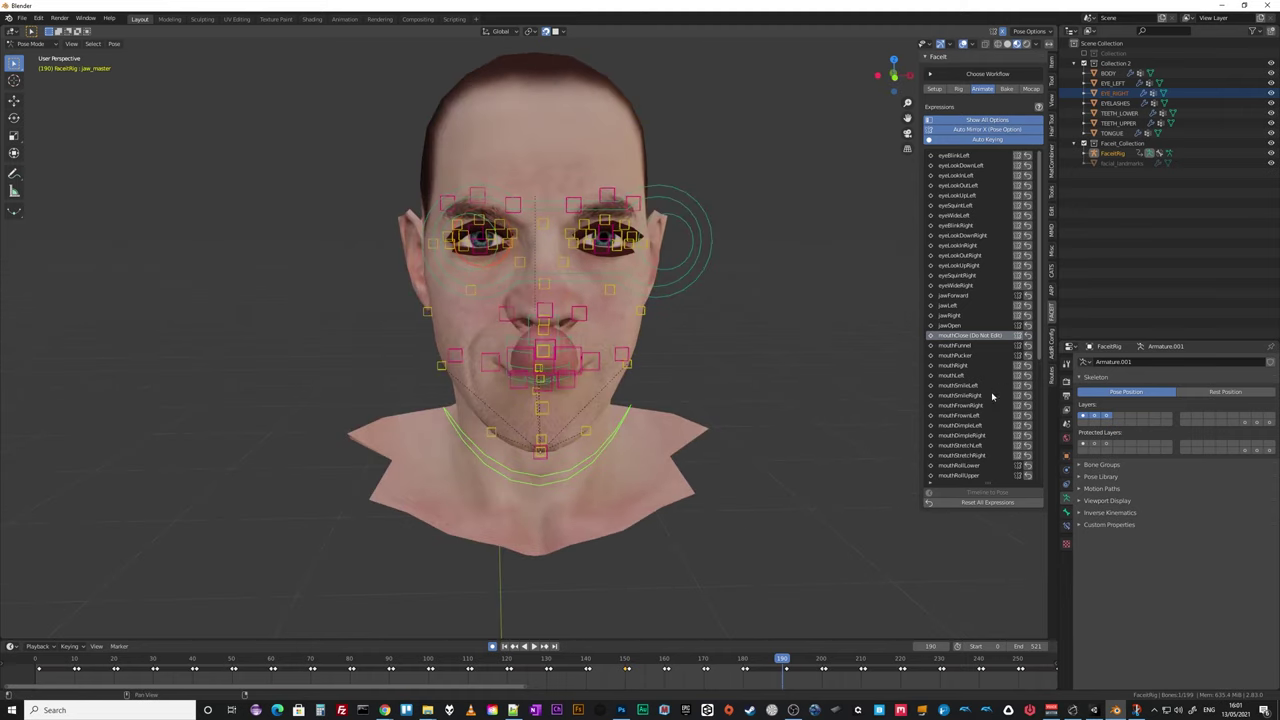
{"action": "scroll", "coordinate": [990, 395], "scroll_direction": "down", "scroll_amount": 1}
Show the mouthPucker expression and move its centre lip controls lip.T and lip.B slightly forward.
{"action": "left_click", "coordinate": [958, 346]}
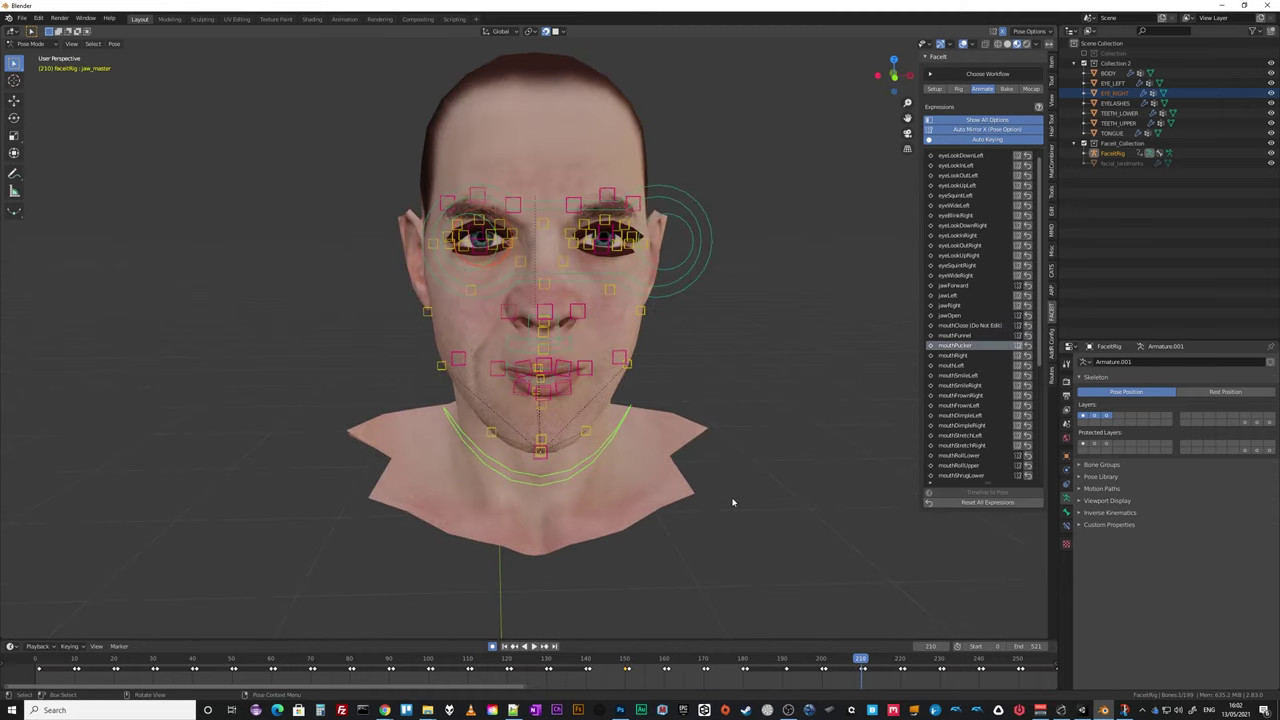
{"action": "middle_click_drag", "start_coordinate": [716, 492], "coordinate": [731, 451]}
{"action": "scroll", "coordinate": [733, 485], "scroll_direction": "up", "scroll_amount": 4}
{"action": "middle_click_drag", "start_coordinate": [615, 357], "coordinate": [351, 357]}
{"action": "left_click", "coordinate": [331, 358]}
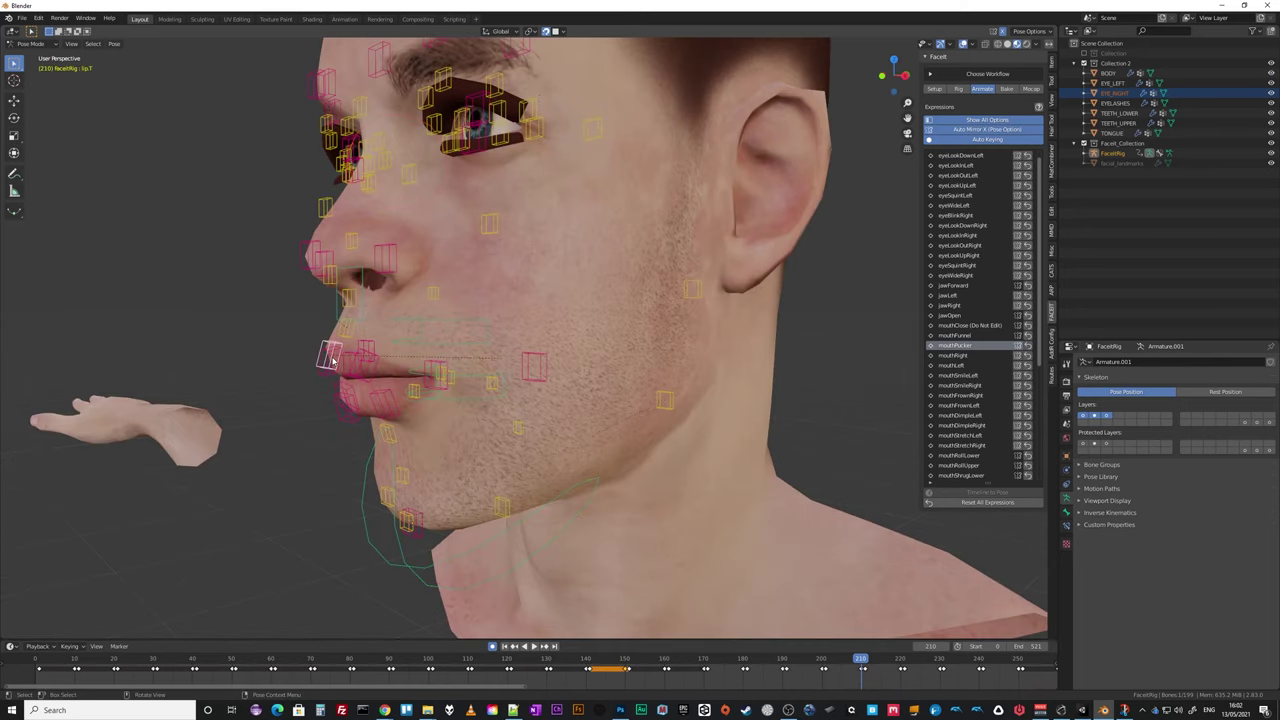
{"action": "left_click", "coordinate": [346, 398]}
{"action": "middle_click_drag", "start_coordinate": [346, 398], "coordinate": [378, 398]}
{"action": "left_click", "coordinate": [362, 408], "text": "shift"}
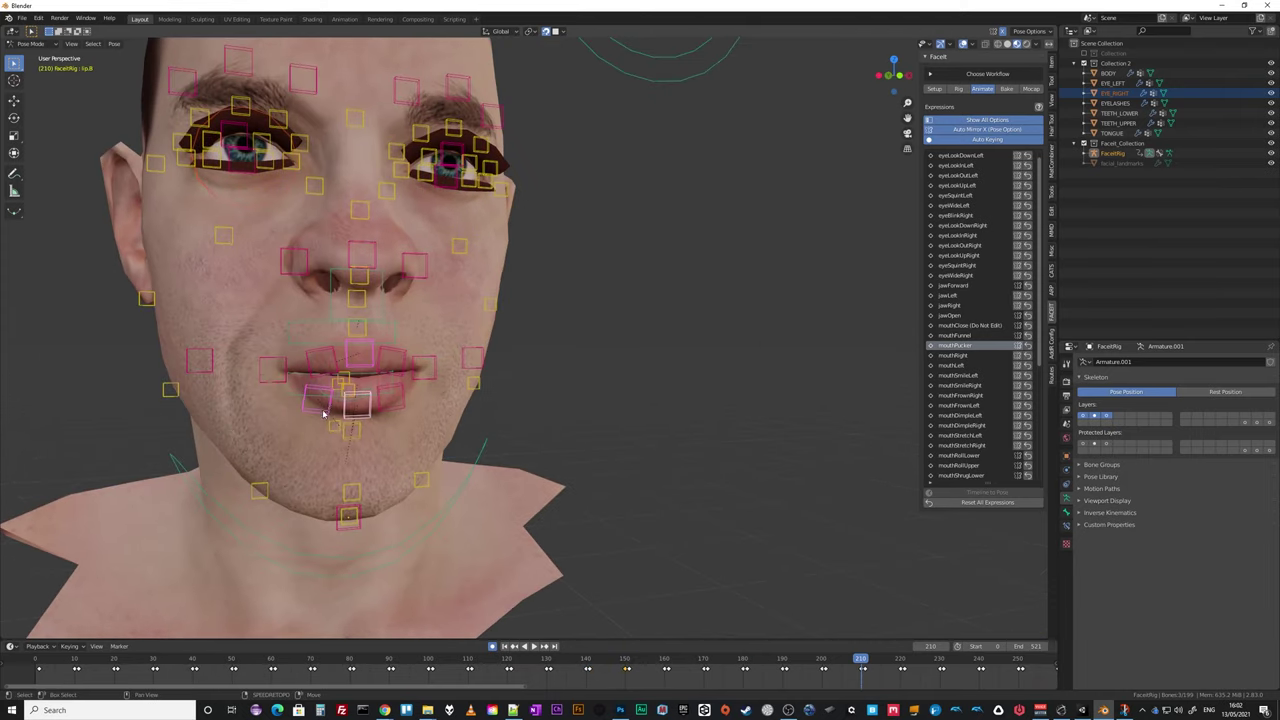
{"action": "left_click", "coordinate": [360, 410], "text": "shift"}
{"action": "left_click", "coordinate": [360, 412]}
{"action": "left_click", "coordinate": [360, 356]}
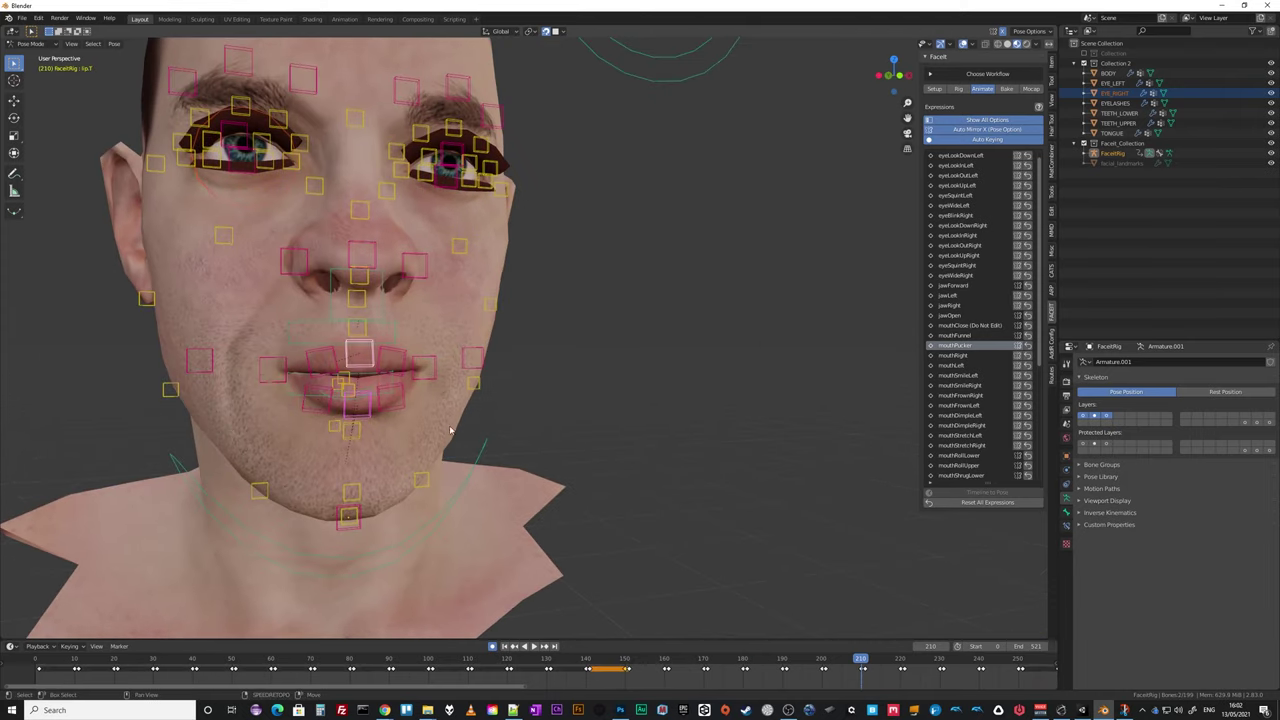
{"action": "middle_click_drag", "start_coordinate": [486, 449], "coordinate": [377, 440]}
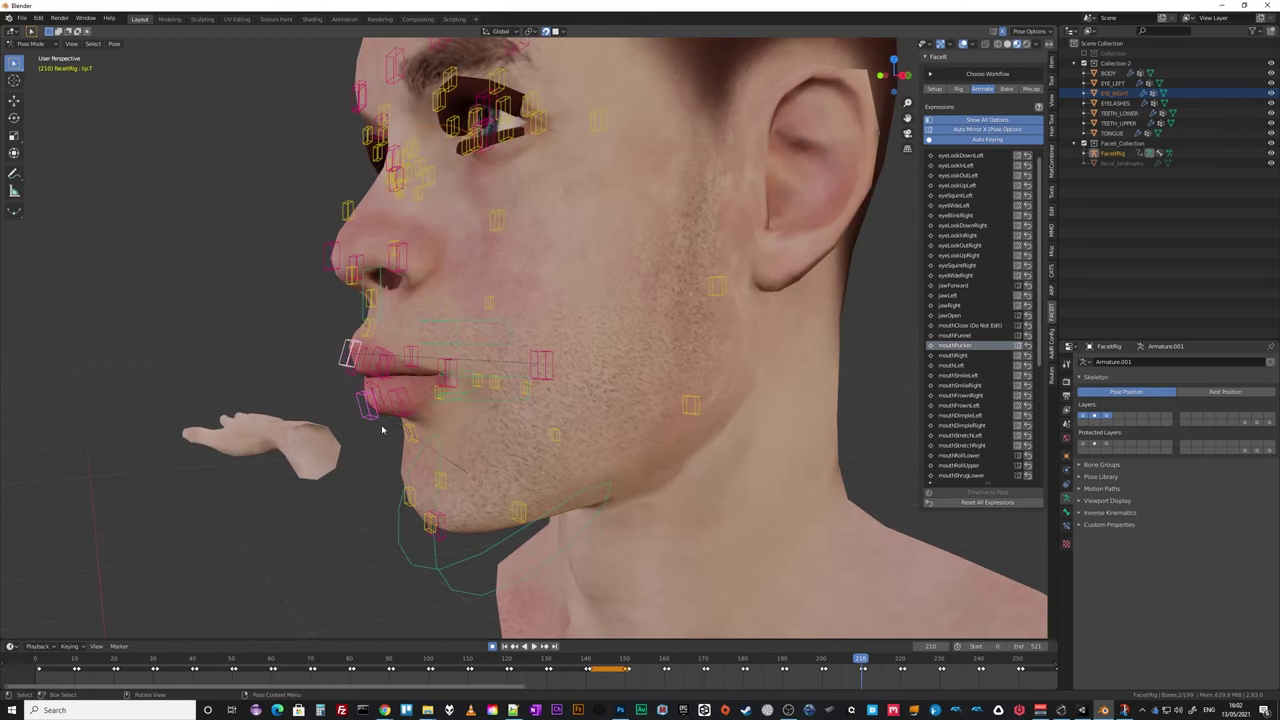
{"action": "key", "text": "g"}
{"action": "left_click", "coordinate": [377, 427]}
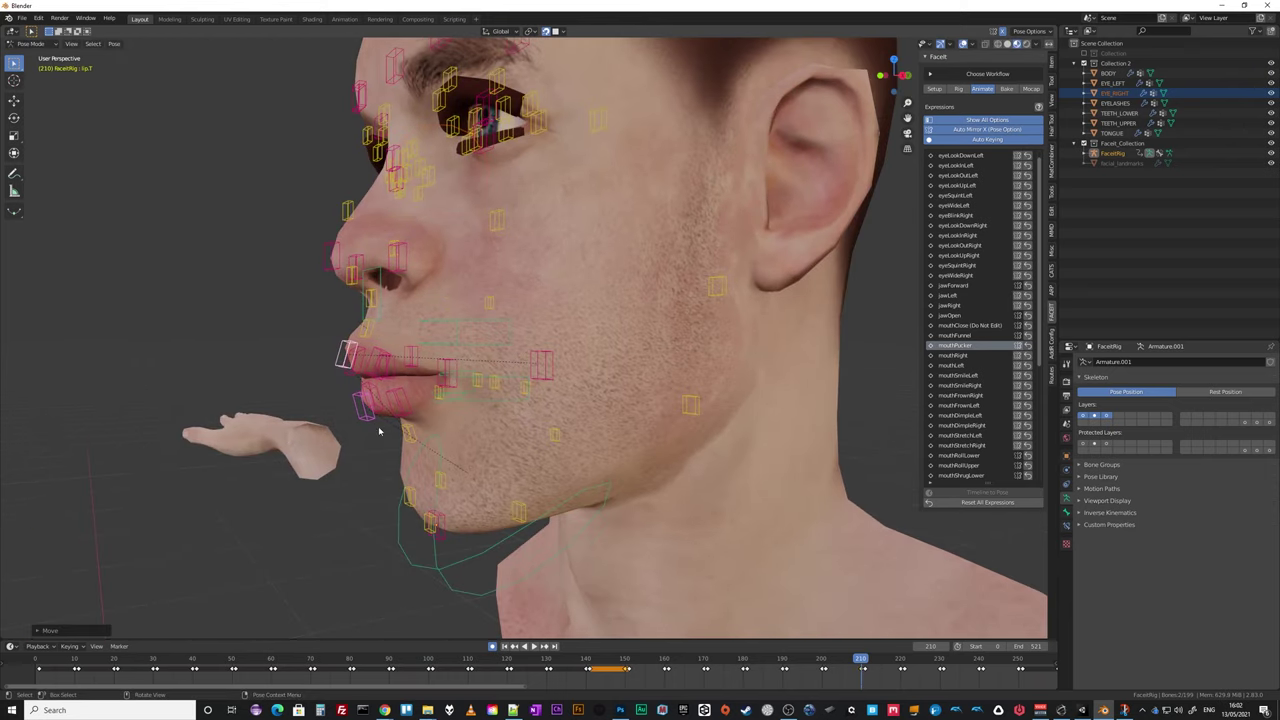
Move the mouth corner controls lips.L and lips.R slightly inward in the mouthPucker pose, lips.R by about 0.001 m.
{"action": "middle_click_drag", "start_coordinate": [420, 453], "coordinate": [481, 403]}
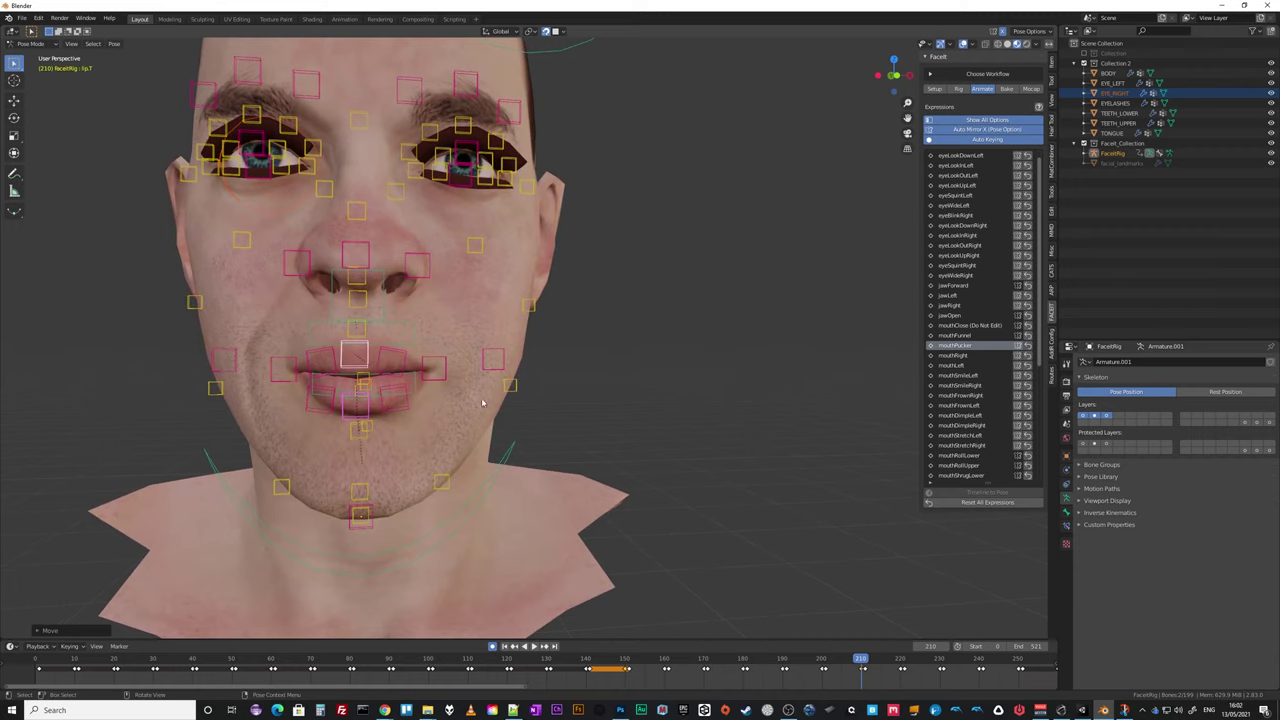
{"action": "left_click", "coordinate": [447, 378]}
{"action": "key", "text": "g"}
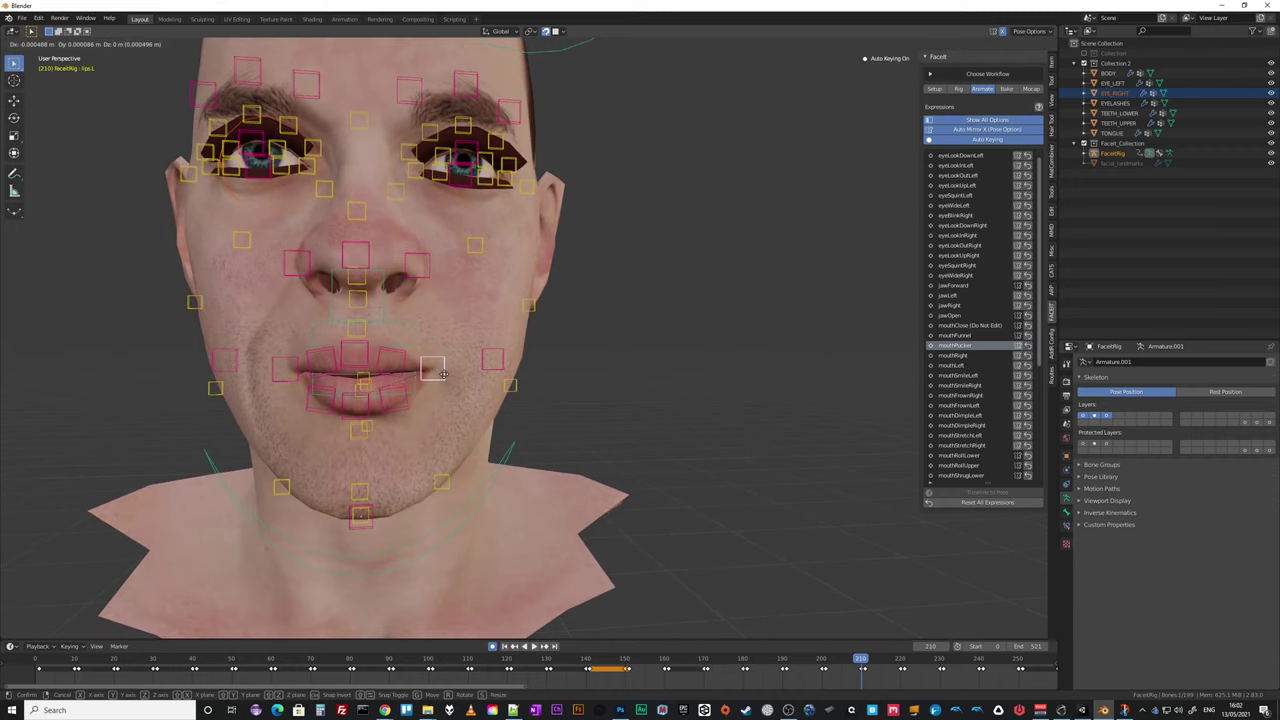
{"action": "left_click", "coordinate": [299, 392]}
{"action": "left_click", "coordinate": [299, 383]}
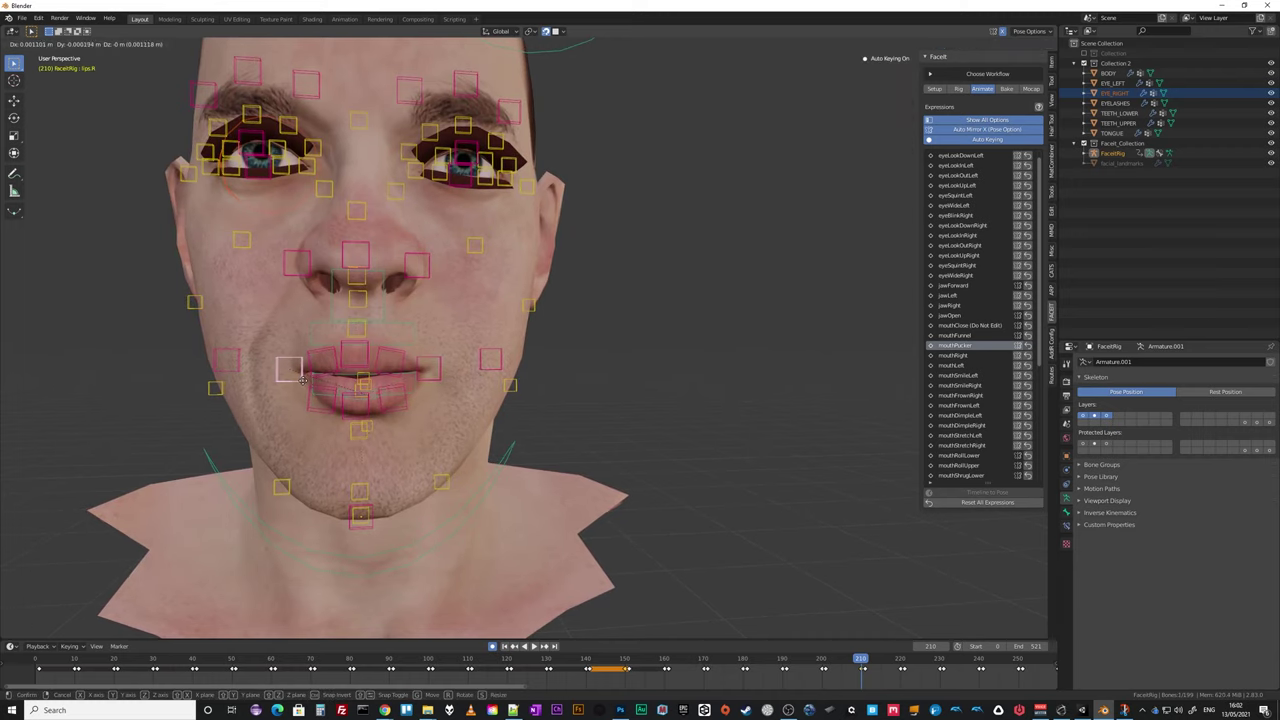
{"action": "mouse_move", "coordinate": [560, 497]}
{"action": "middle_mouse_down"}
{"action": "mouse_move", "coordinate": [571, 500]}
{"action": "mouse_move", "coordinate": [485, 491]}
{"action": "mouse_move", "coordinate": [571, 491]}
{"action": "middle_mouse_up"}
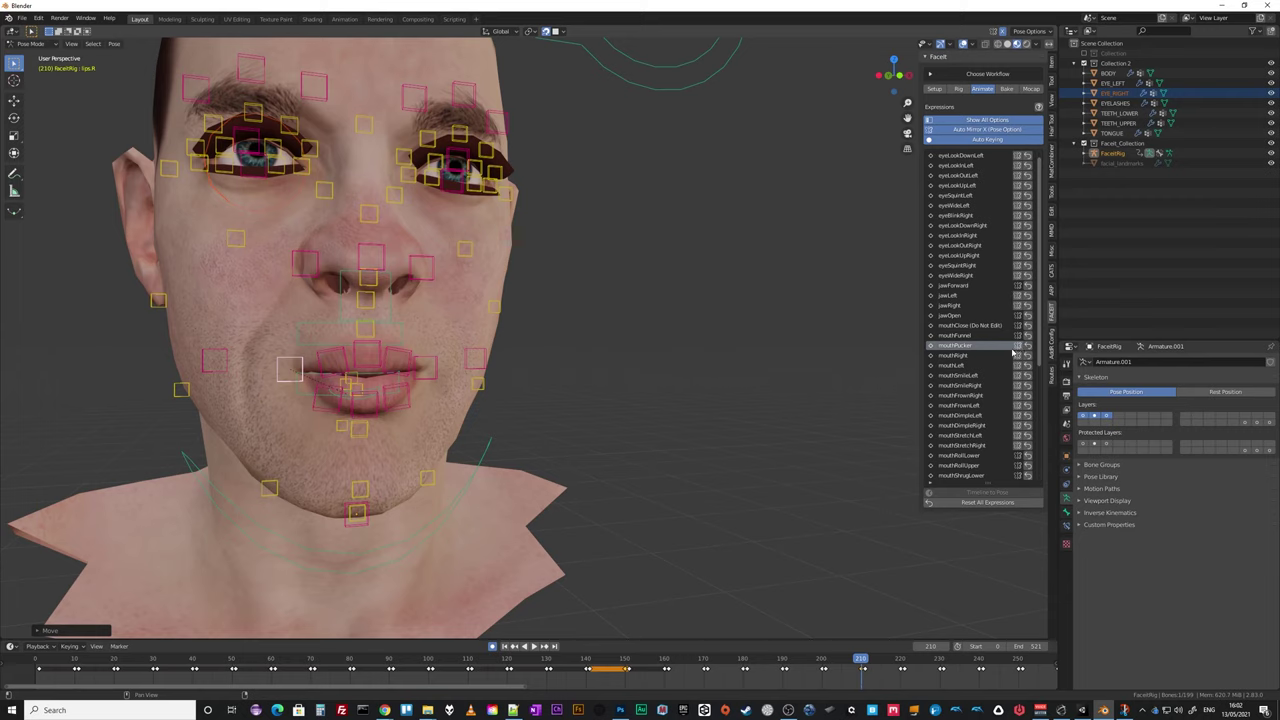
Move the lips.R control slightly outward and up in the mouthRight pose and mirror the expression to mouthLeft.
{"action": "left_click", "coordinate": [955, 356]}
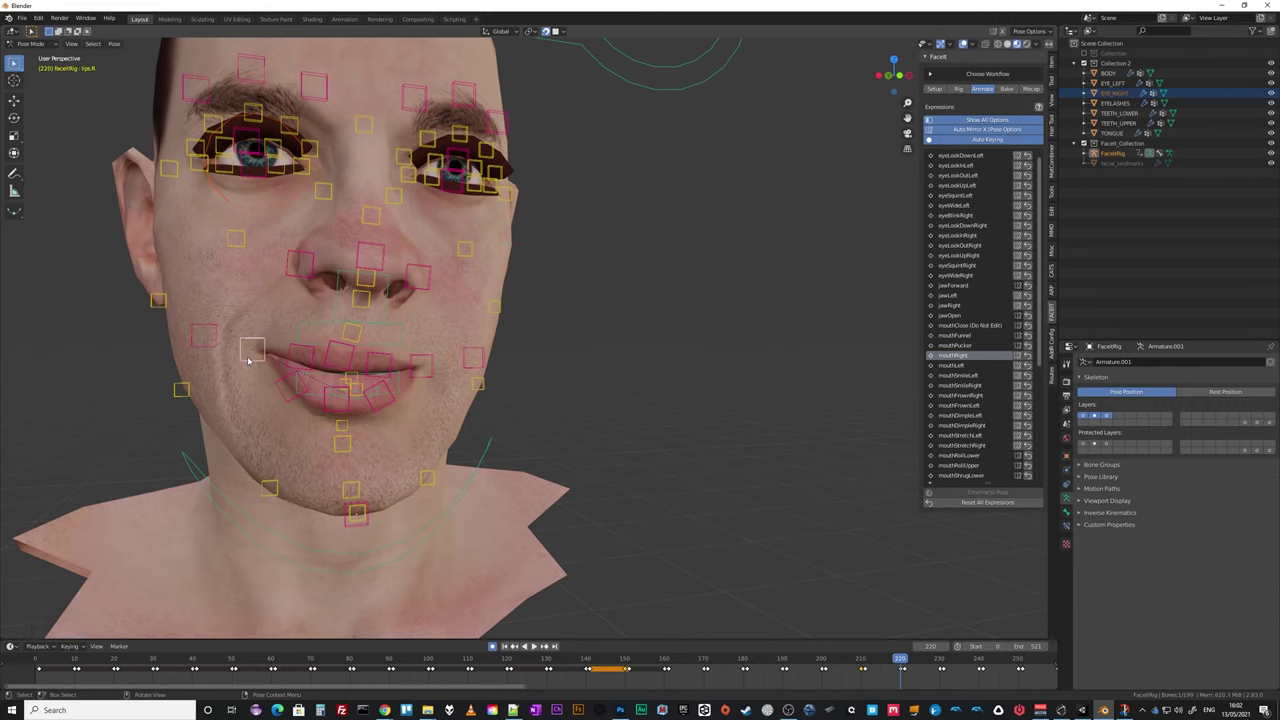
{"action": "left_click_drag", "start_coordinate": [248, 361], "coordinate": [241, 353]}
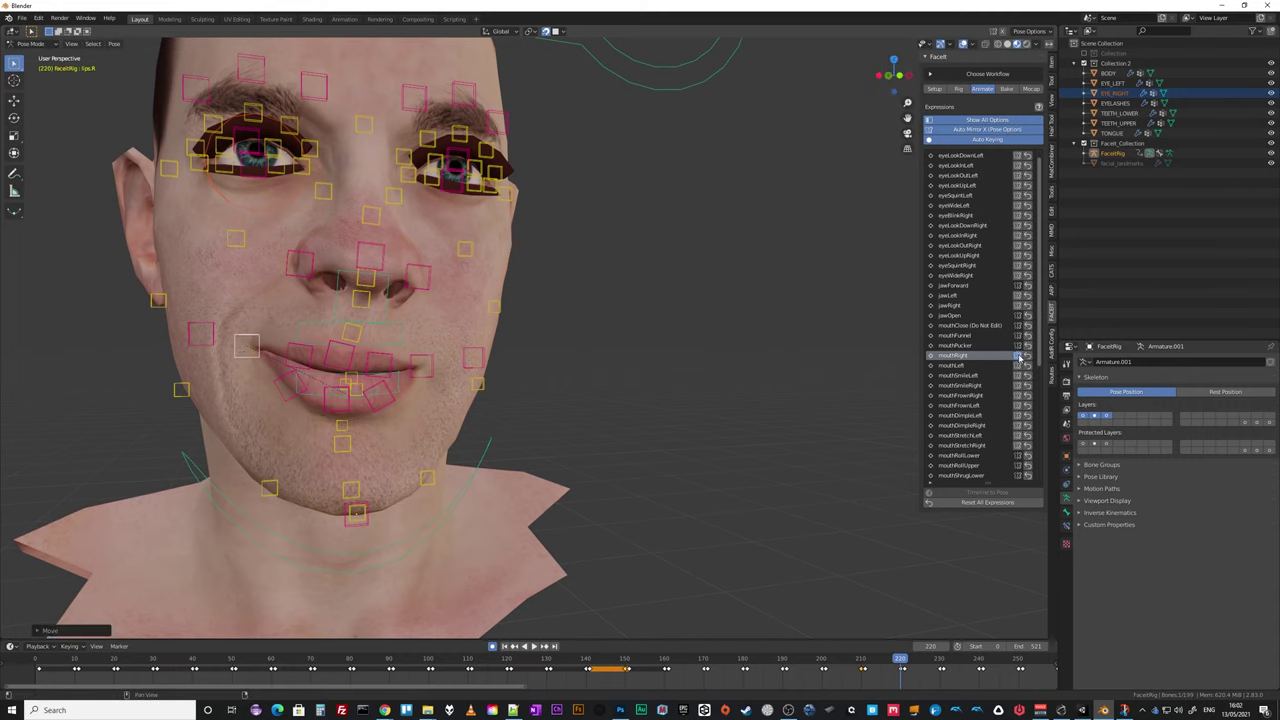
{"action": "left_click", "coordinate": [1020, 365]}
{"action": "middle_click_drag", "start_coordinate": [771, 491], "coordinate": [637, 533]}
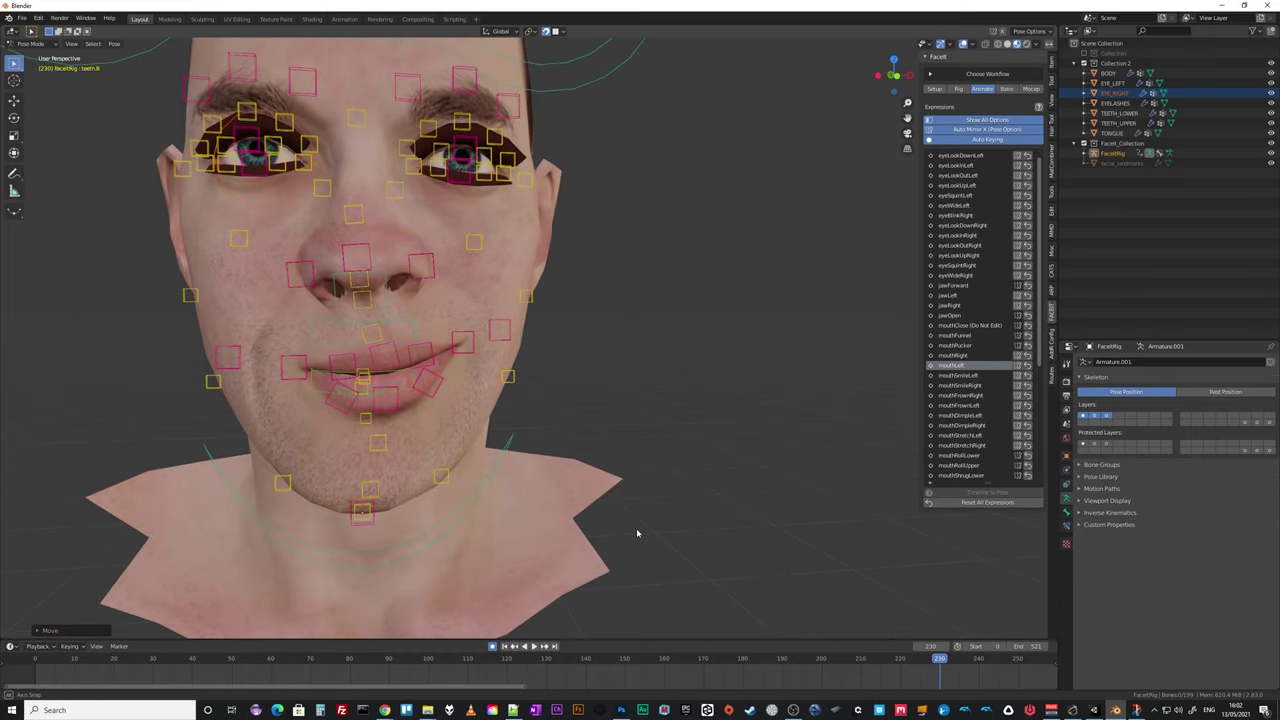
Step through the smile and frown expressions and nudge the cheek.B.L.001 control slightly down in the mouthFrownLeft pose.
{"action": "left_click", "coordinate": [966, 377]}
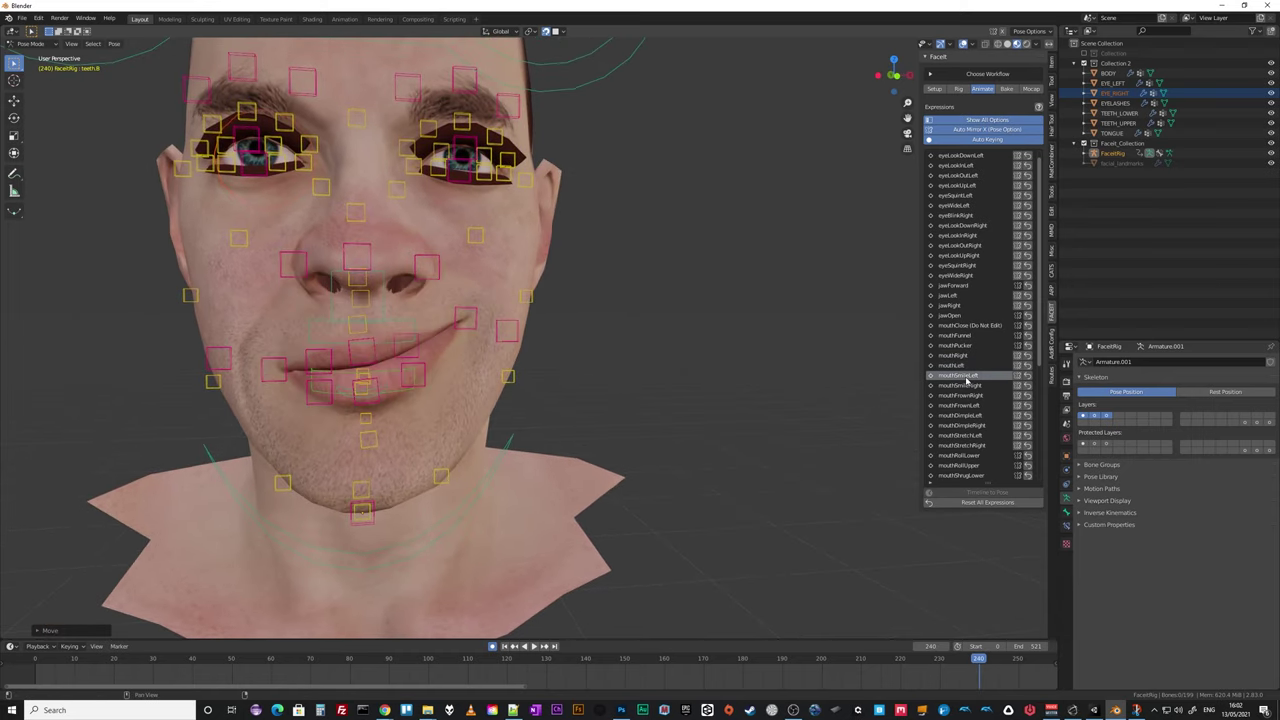
{"action": "left_click", "coordinate": [973, 396]}
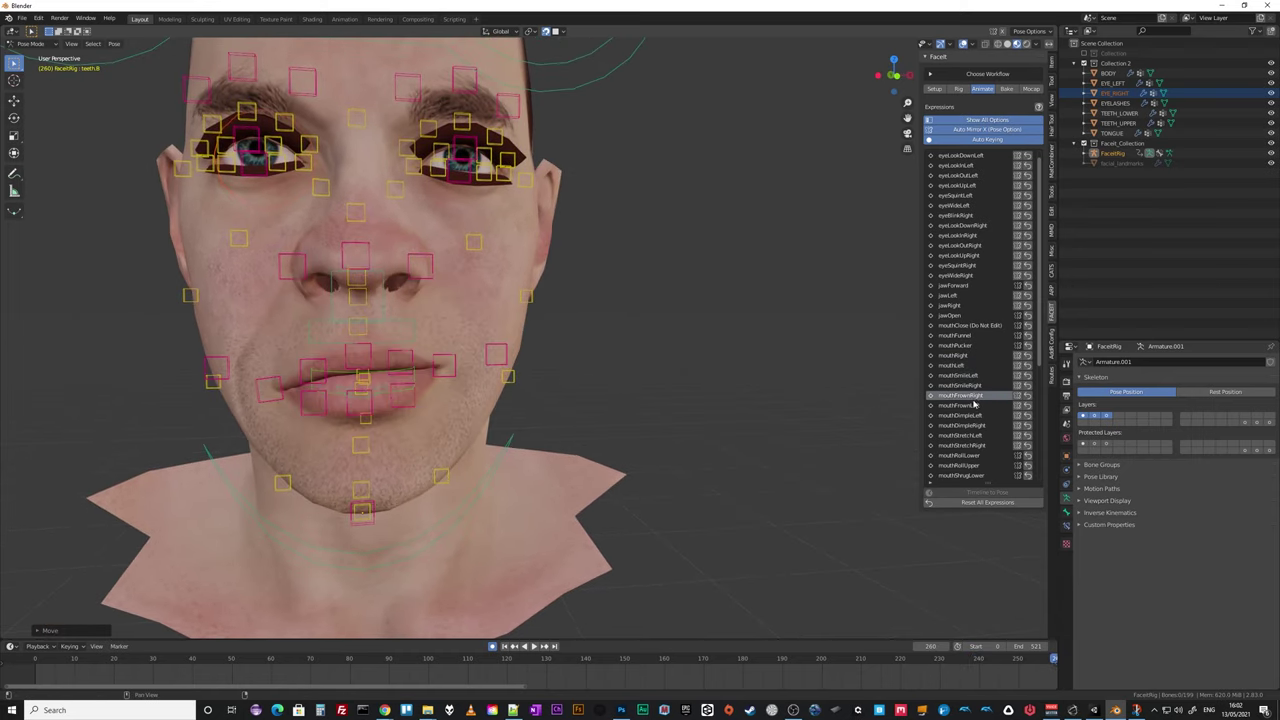
{"action": "left_click", "coordinate": [974, 406]}
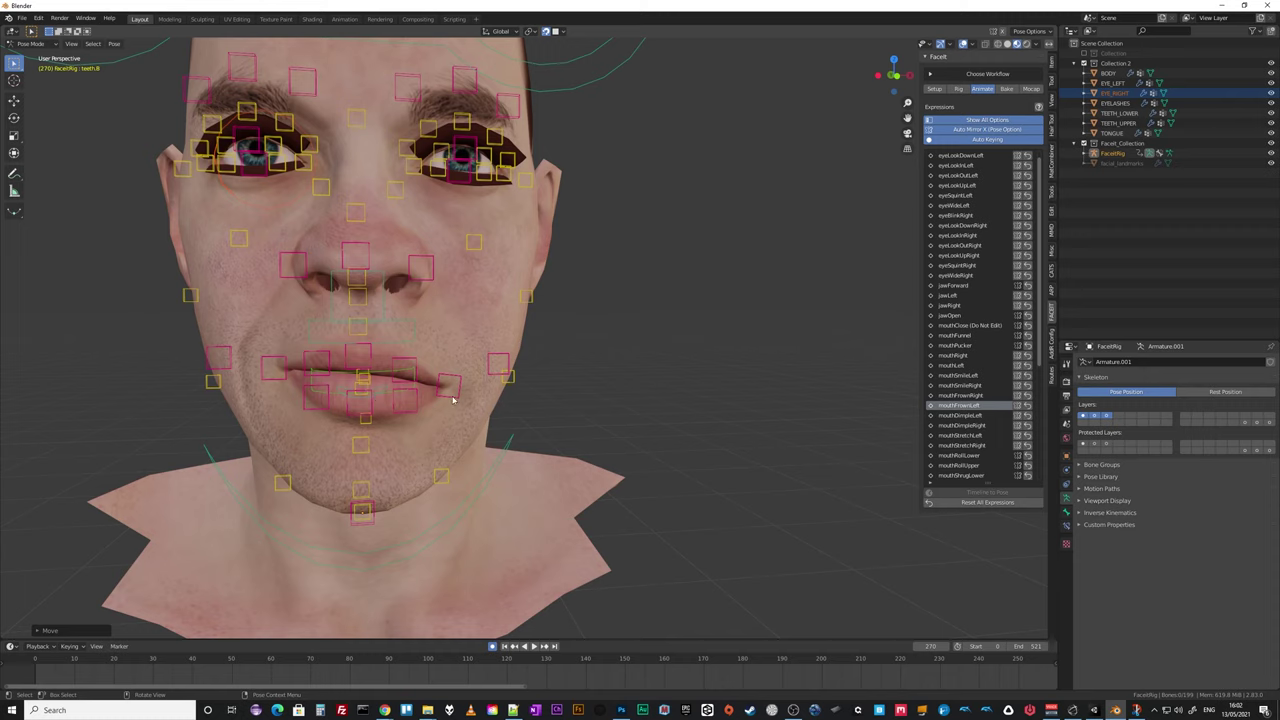
{"action": "left_click", "coordinate": [498, 377]}
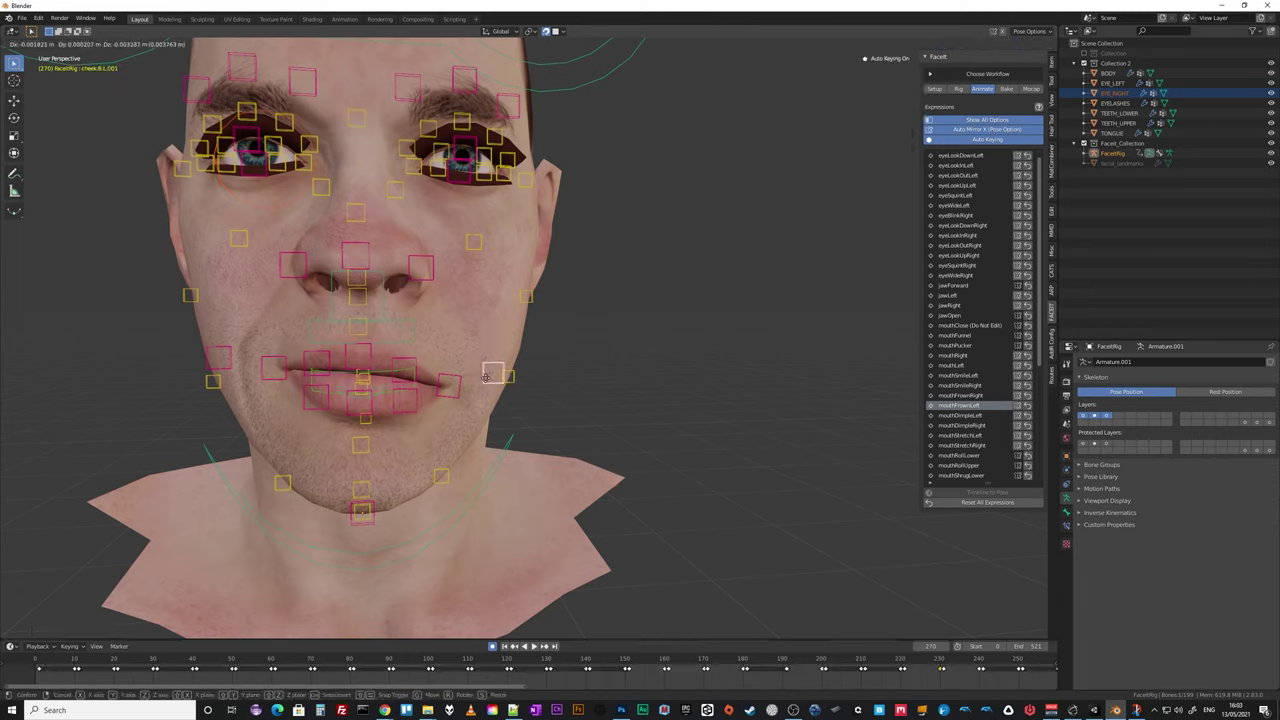
{"action": "left_click_drag", "start_coordinate": [491, 372], "coordinate": [493, 374]}
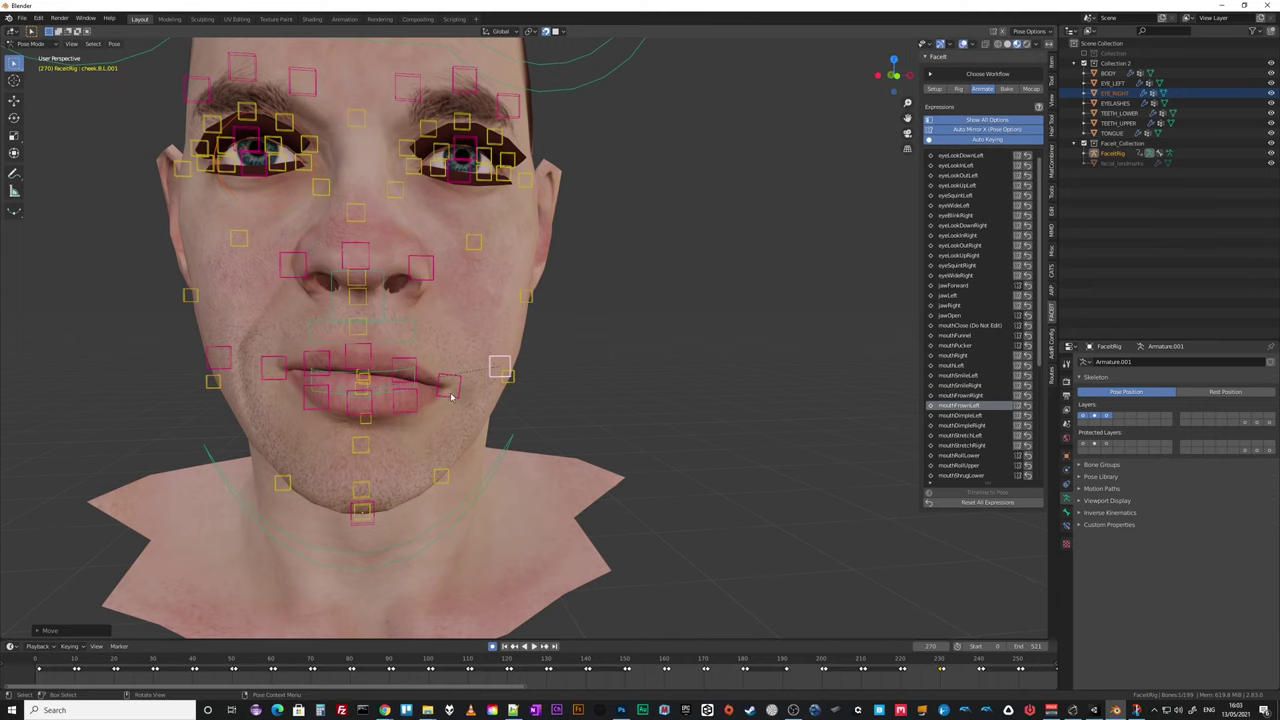
Lower and slightly rotate the lips.L control in the mouthFrownLeft pose and mirror the expression to mouthFrownRight.
{"action": "left_click", "coordinate": [449, 386]}
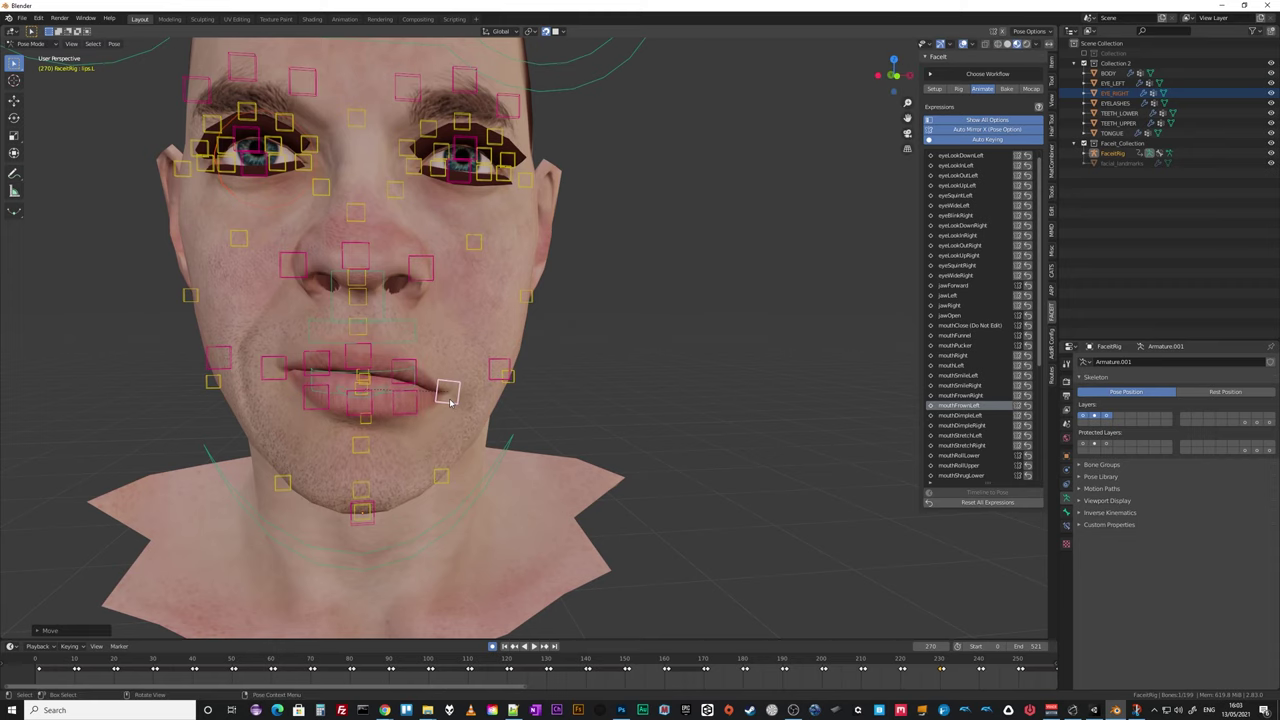
{"action": "key", "text": "r"}
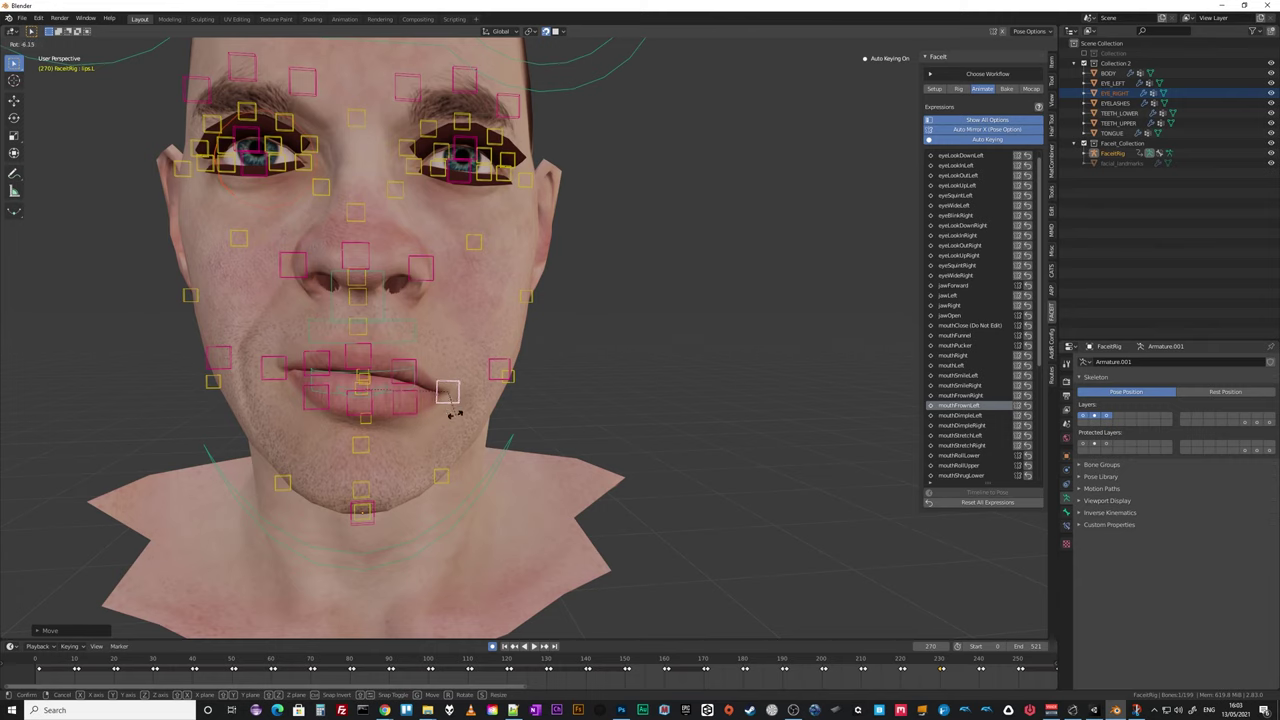
{"action": "left_click", "coordinate": [455, 413]}
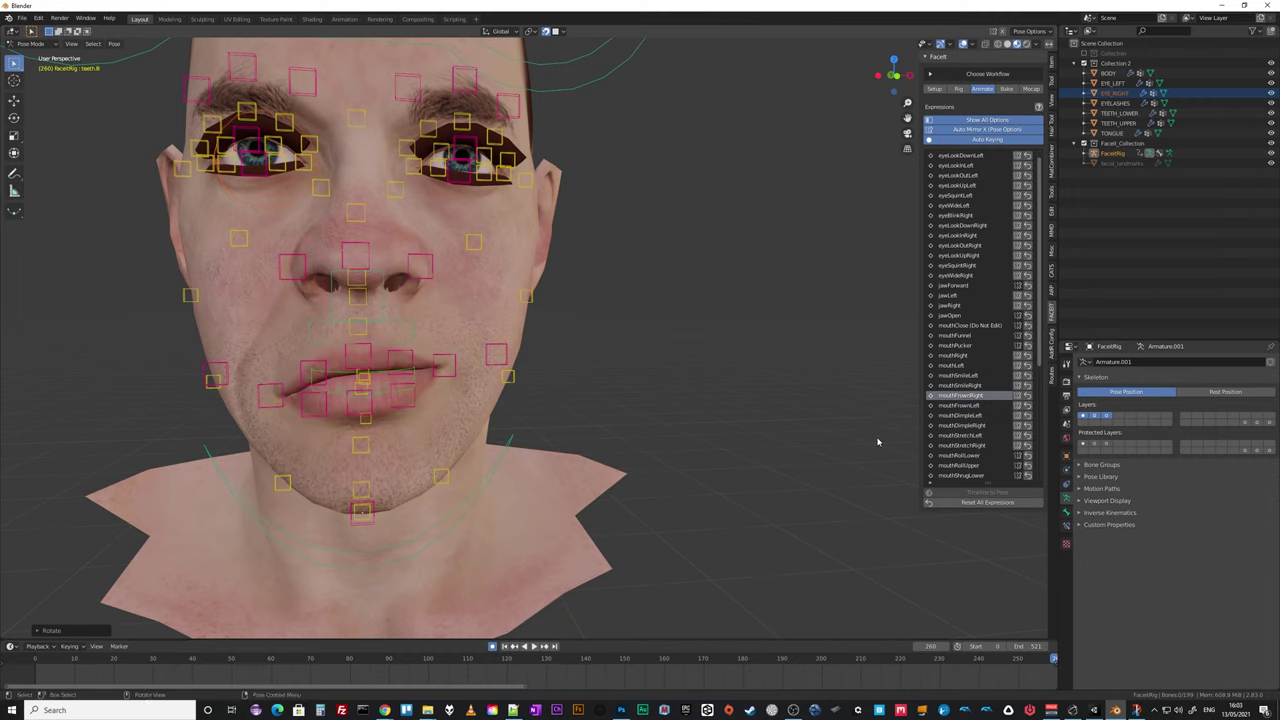
Check mouthDimpleLeft, and move the cheek.B.L.001 control outward and up by about 0.003 m in the cheekPuff pose.
{"action": "left_click", "coordinate": [963, 416]}
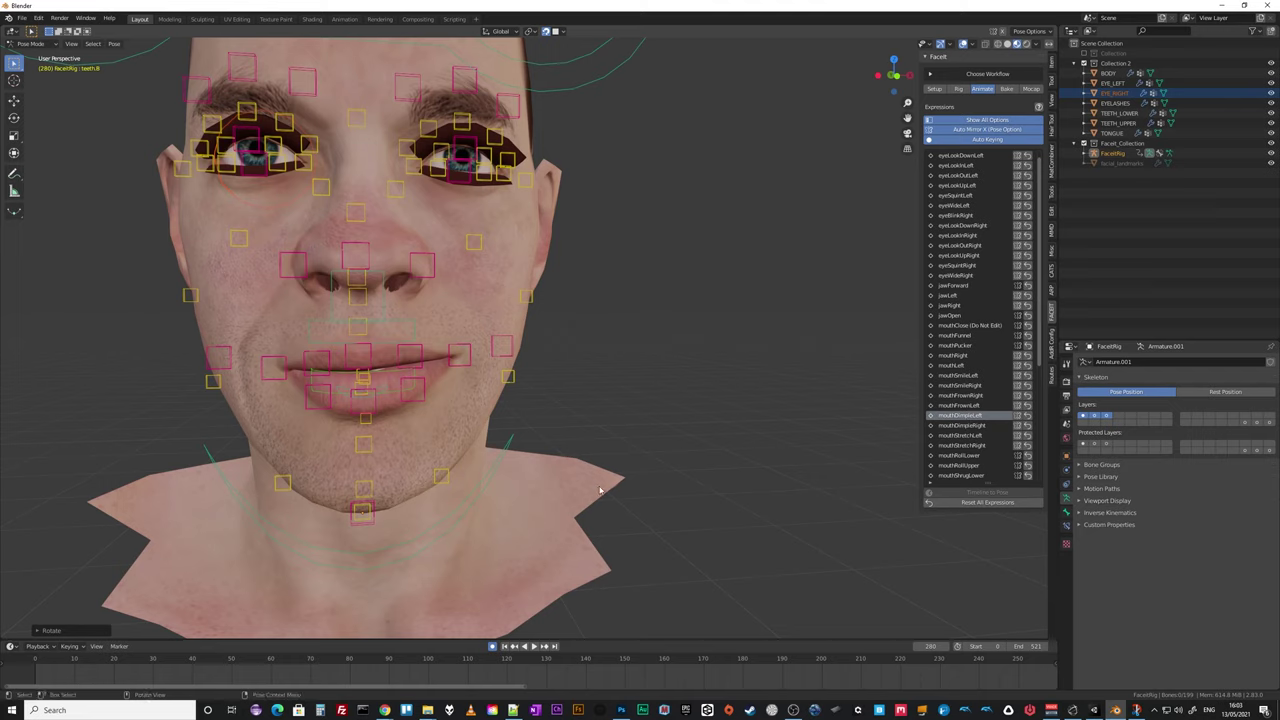
{"action": "scroll", "coordinate": [958, 467], "scroll_direction": "down", "scroll_amount": 5}
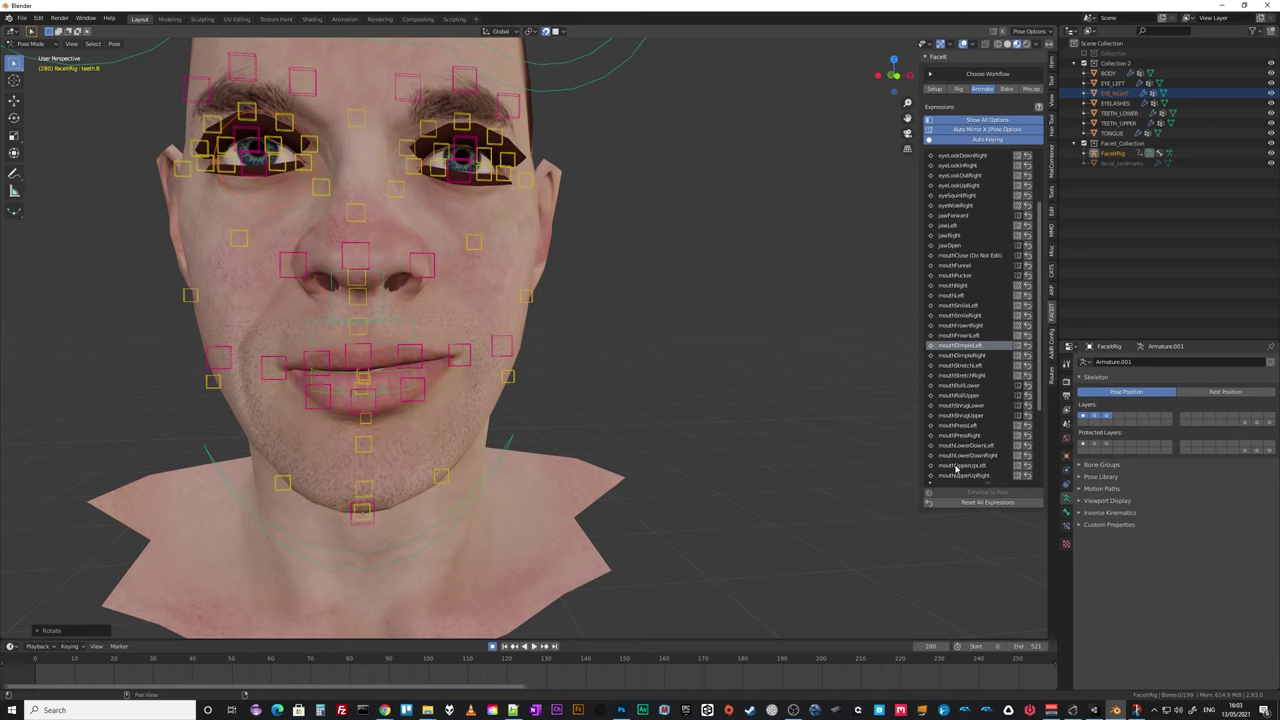
{"action": "scroll", "coordinate": [958, 467], "scroll_direction": "down", "scroll_amount": 2}
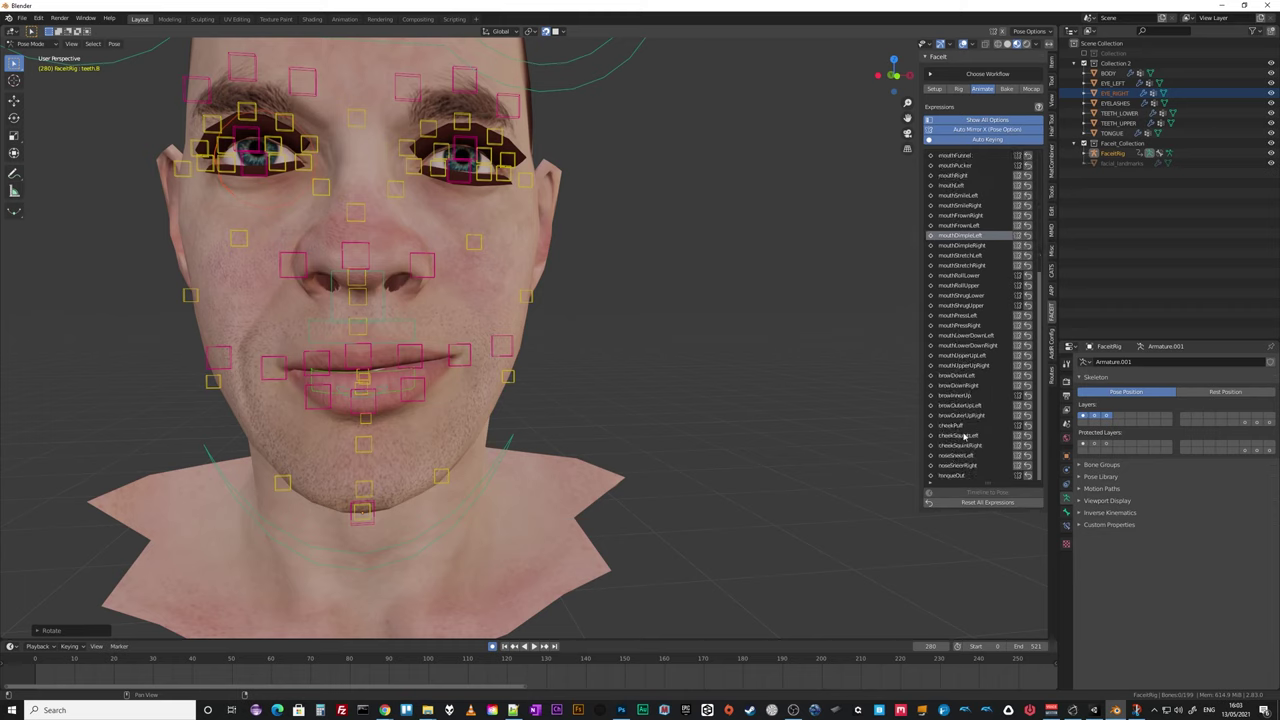
{"action": "left_click", "coordinate": [950, 426]}
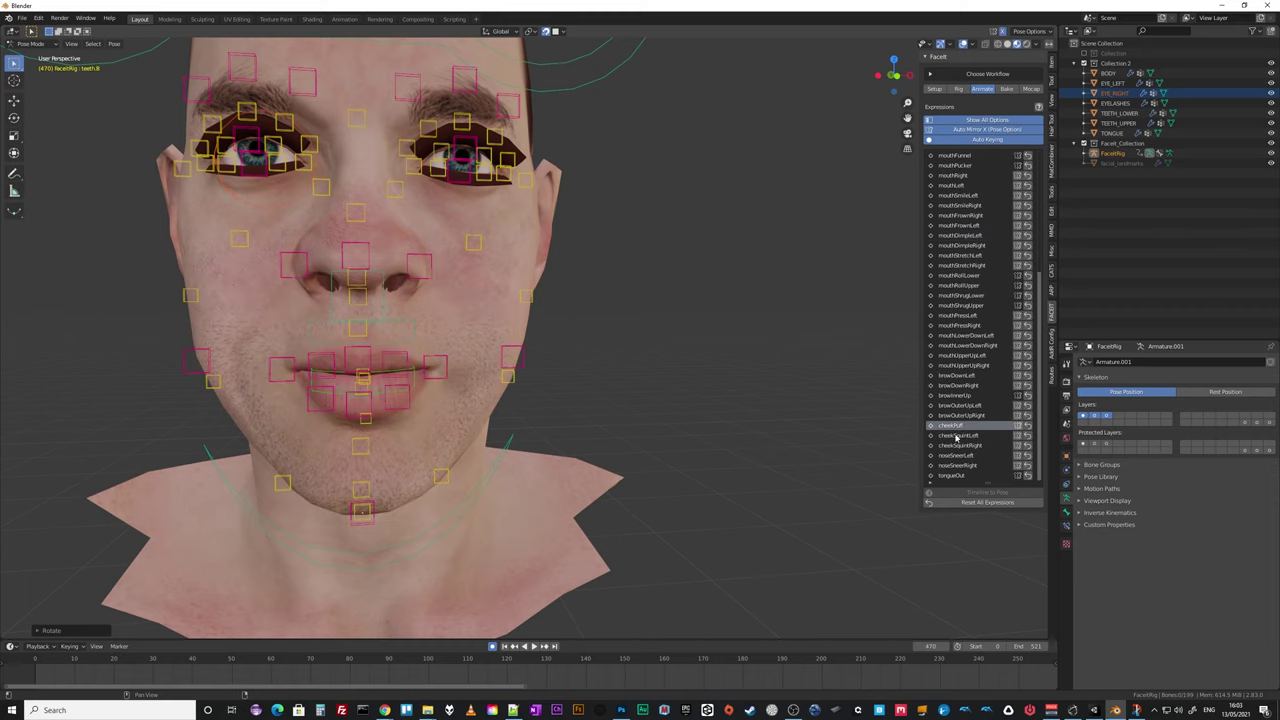
{"action": "left_click", "coordinate": [521, 362]}
{"action": "key", "text": "g"}
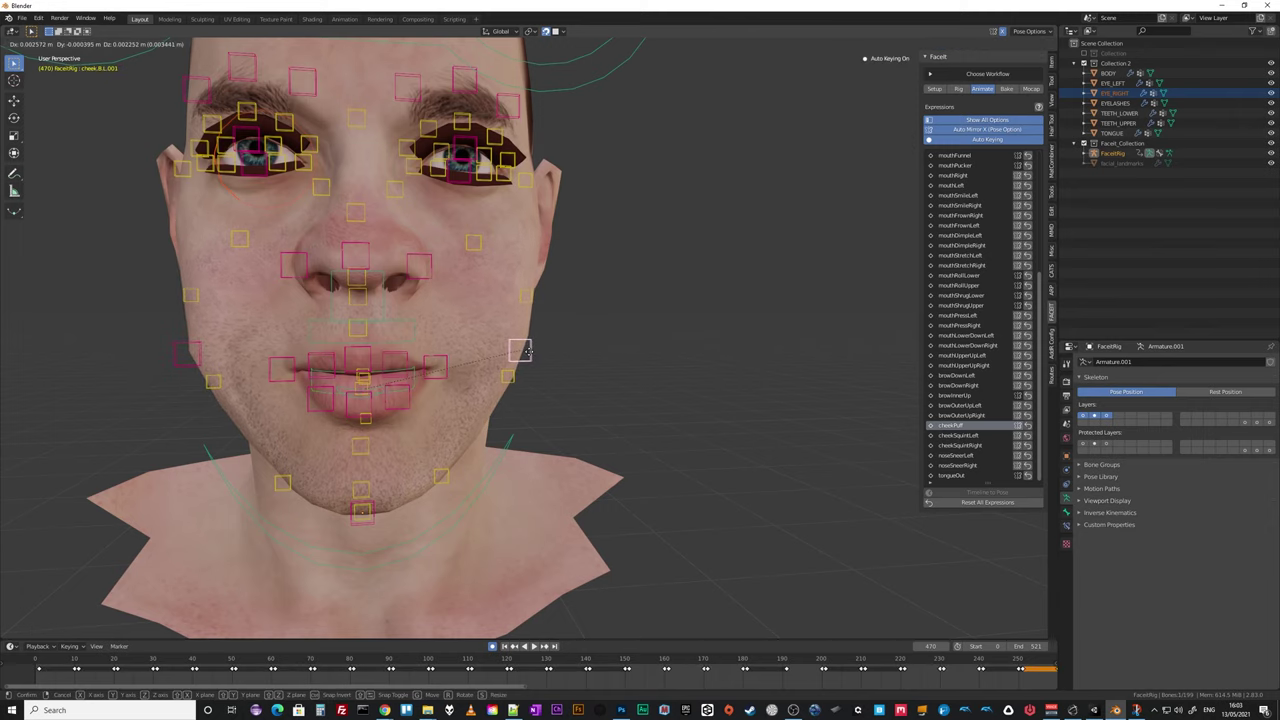
{"action": "left_click", "coordinate": [524, 346]}
{"action": "mouse_move", "coordinate": [498, 459]}
{"action": "middle_mouse_down"}
{"action": "mouse_move", "coordinate": [565, 455]}
{"action": "mouse_move", "coordinate": [500, 449]}
{"action": "mouse_move", "coordinate": [517, 450]}
{"action": "middle_mouse_up"}
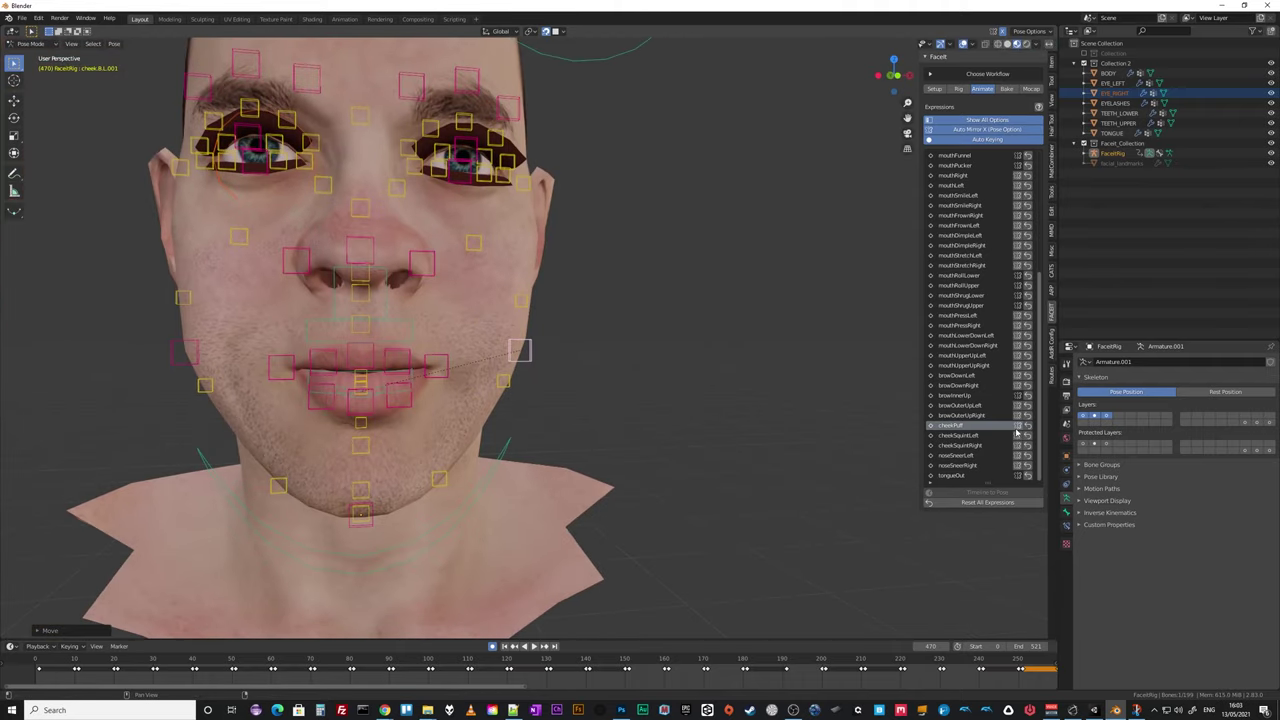
Show the cheekSquintLeft expression and inspect the cheek from slightly different angles.
{"action": "left_click", "coordinate": [970, 436]}
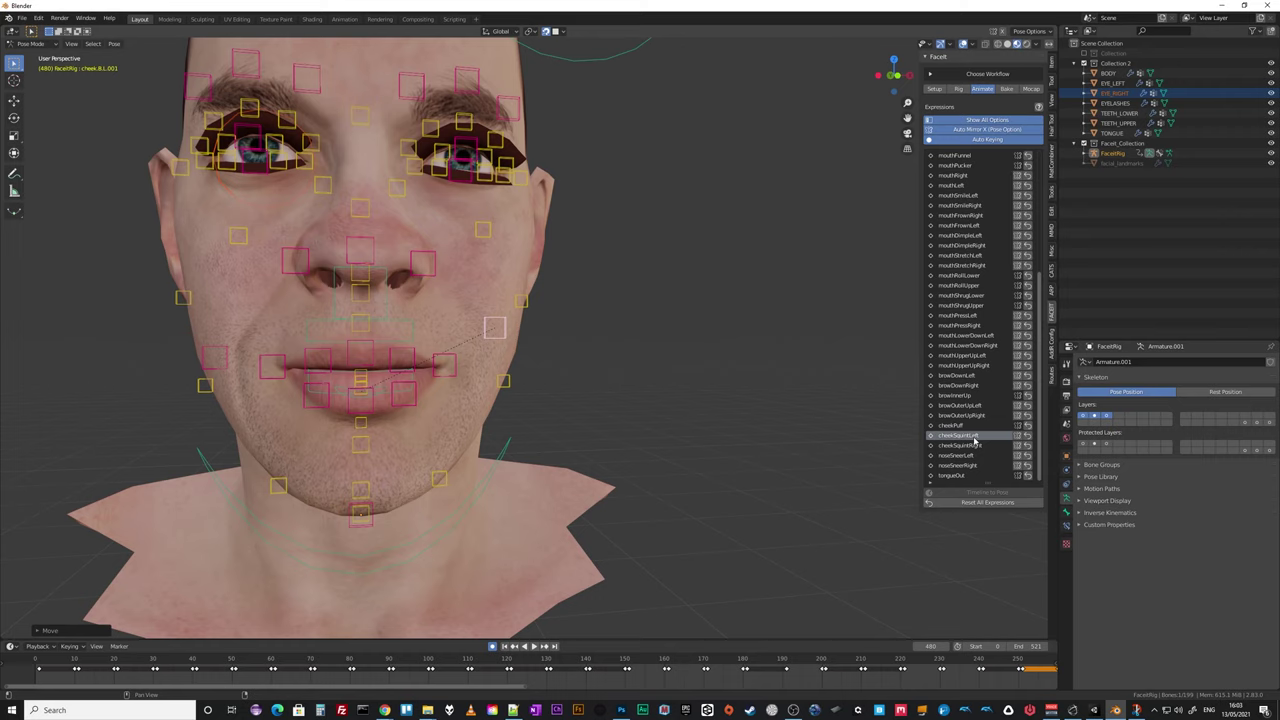
{"action": "middle_click_drag", "start_coordinate": [757, 463], "coordinate": [724, 466]}
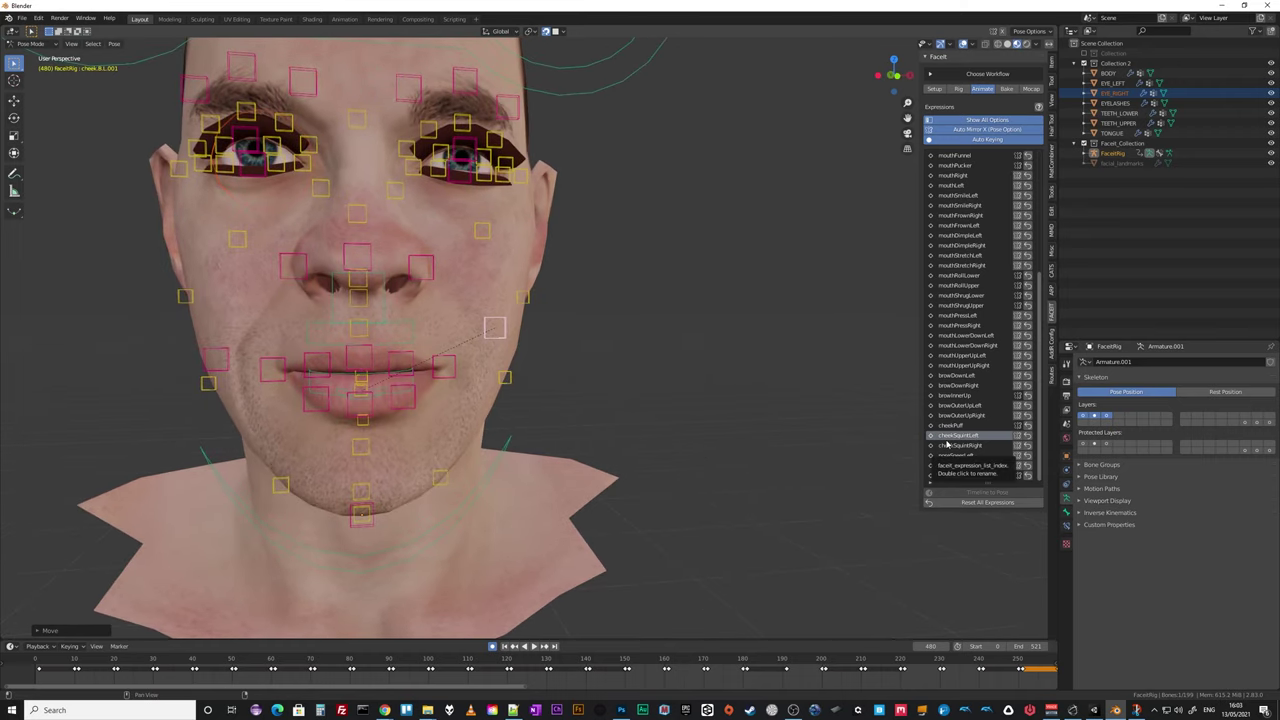
{"action": "middle_click_drag", "start_coordinate": [714, 380], "coordinate": [694, 374]}
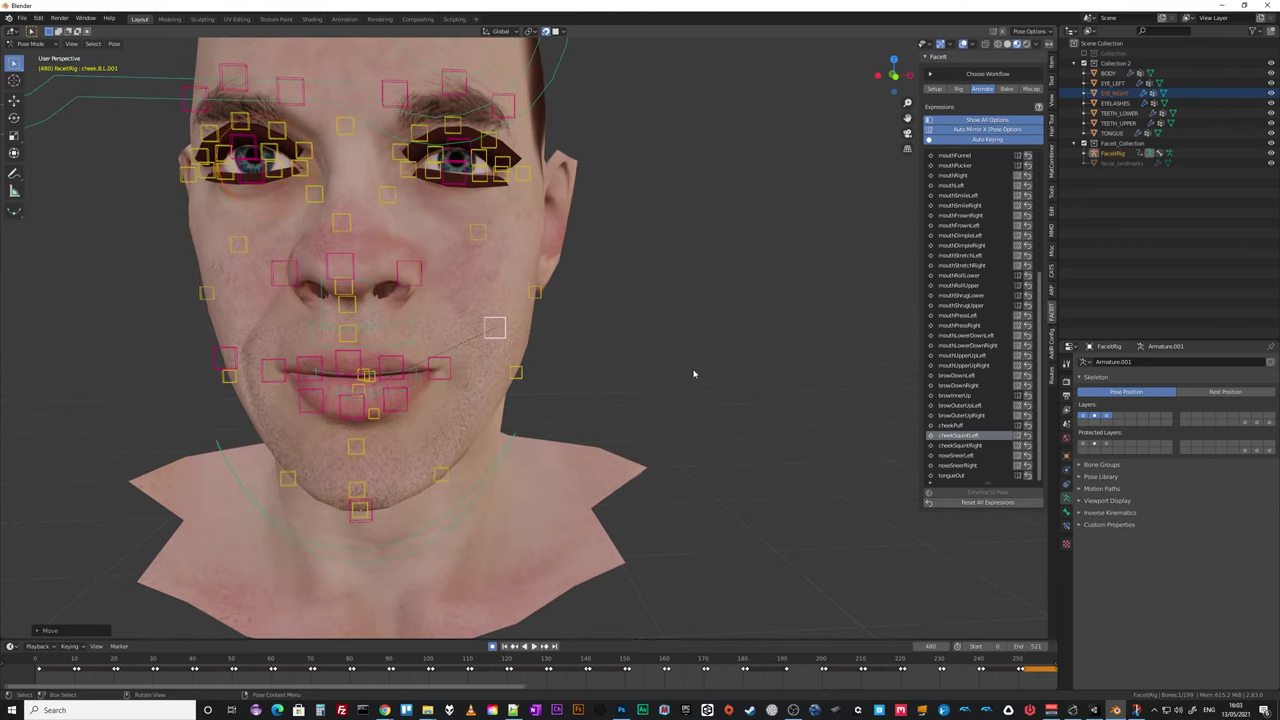
Compare cheekSquintRight with cheekSquintLeft, and raise the cheek.T.L.001 control slightly outward in the cheekSquintLeft pose.
{"action": "middle_click_drag", "start_coordinate": [668, 302], "coordinate": [682, 309]}
{"action": "left_click", "coordinate": [958, 446]}
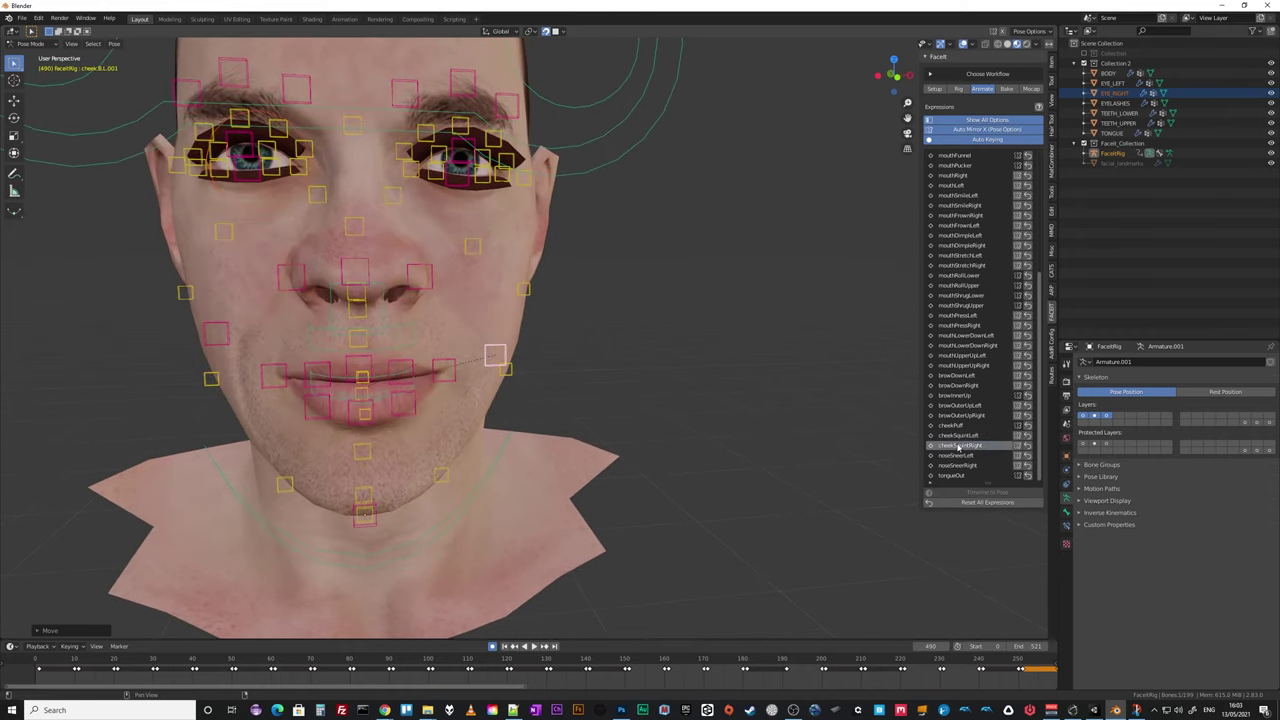
{"action": "left_click", "coordinate": [958, 436]}
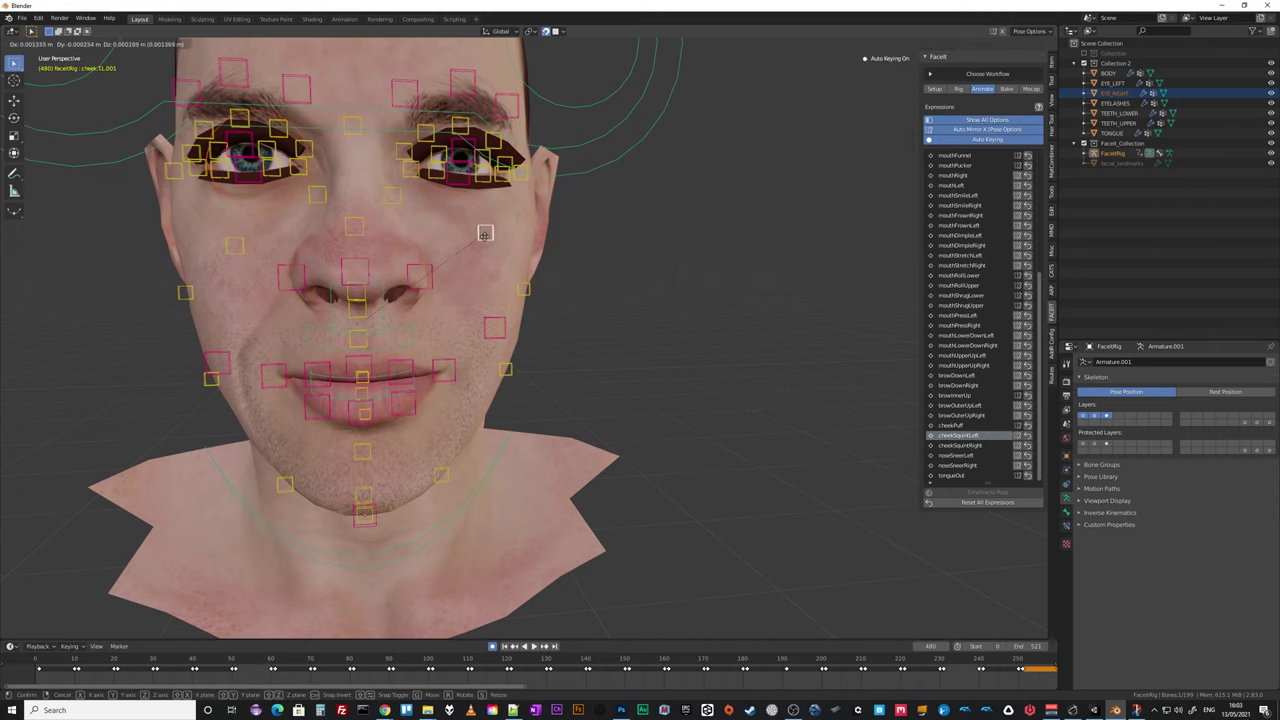
{"action": "key", "text": "g"}
{"action": "left_click", "coordinate": [484, 232]}
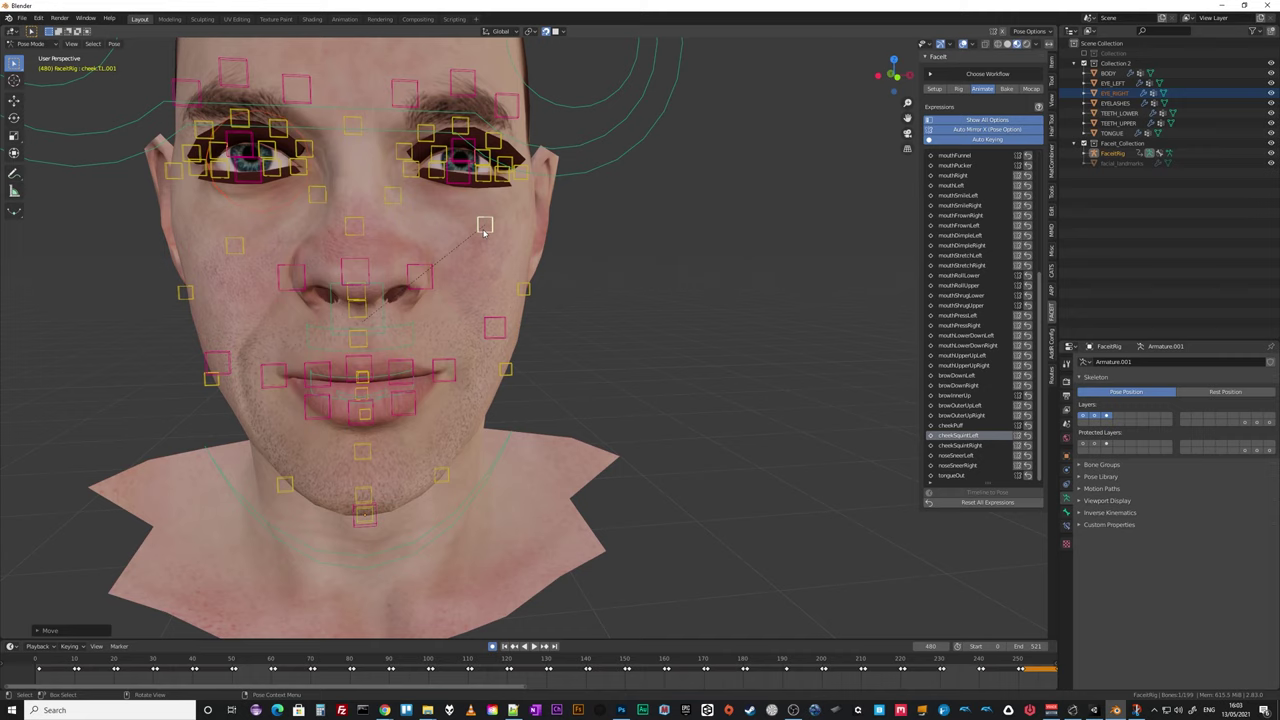
Shift the jaw-side control beside the left cheek outward and up, and nudge cheek.B.L.001 inward and up in cheekSquintLeft.
{"action": "left_click", "coordinate": [524, 288]}
{"action": "key", "text": "g"}
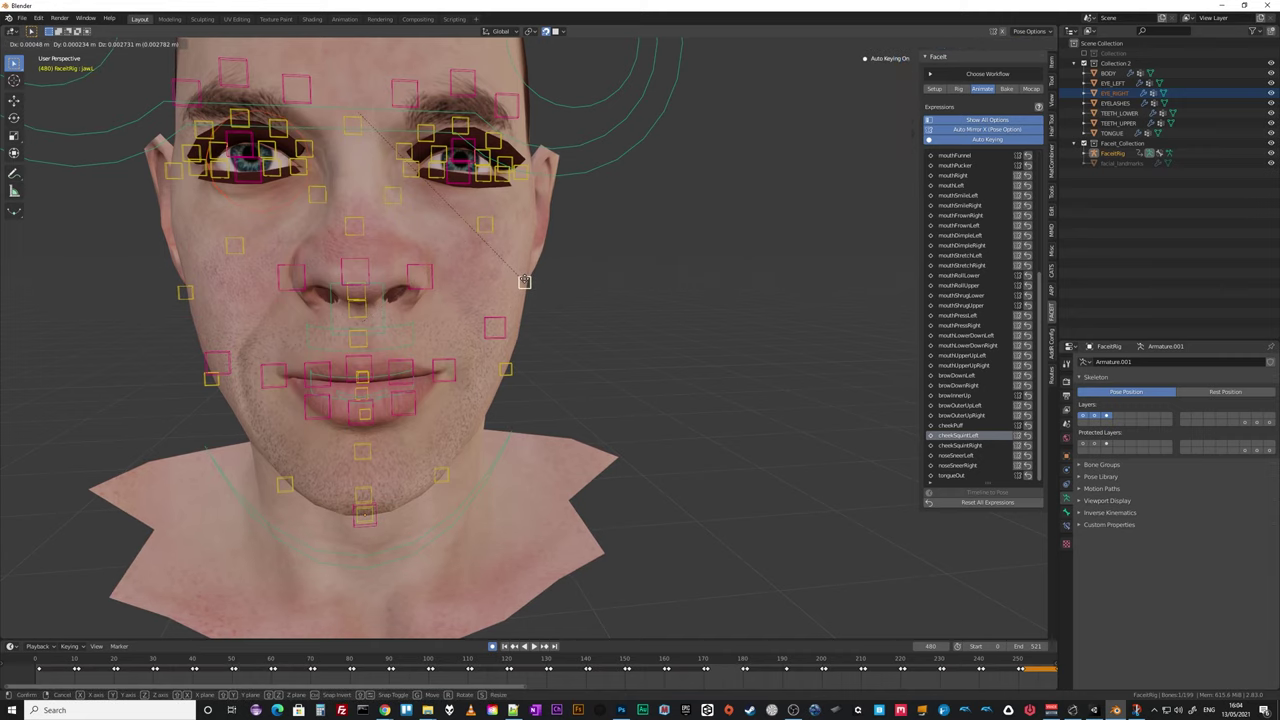
{"action": "left_click", "coordinate": [527, 285]}
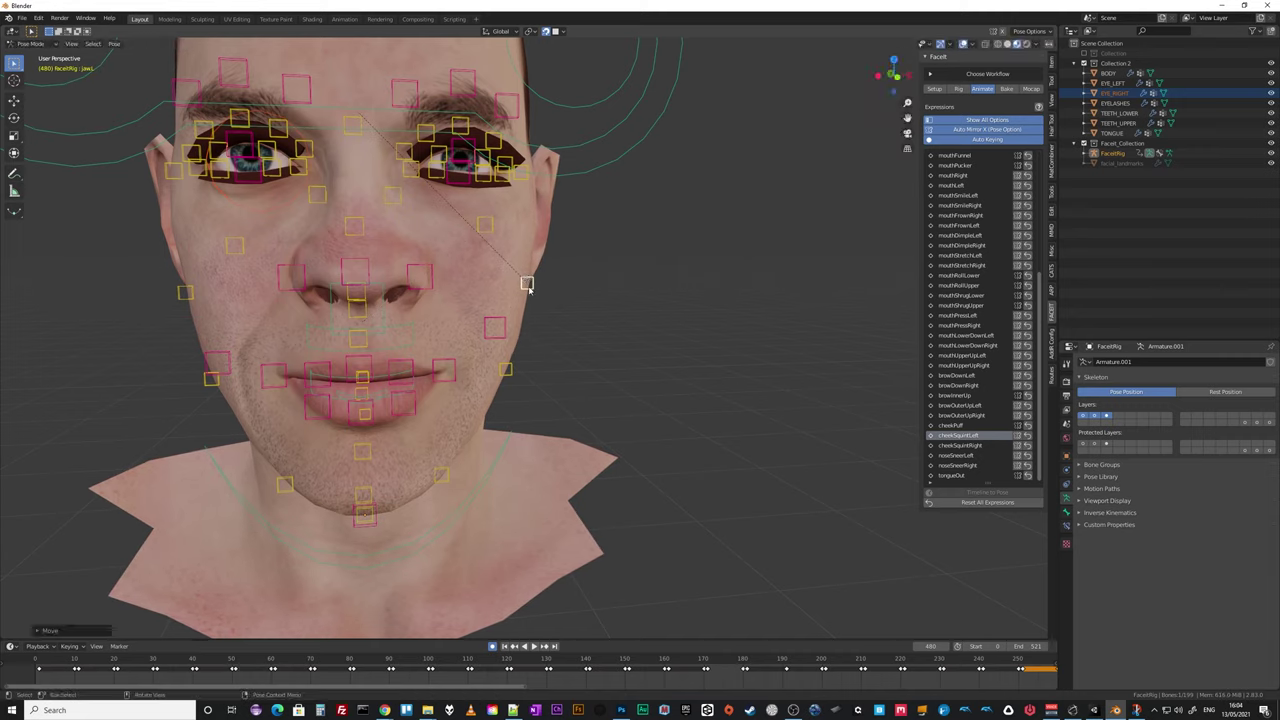
{"action": "left_click", "coordinate": [500, 327]}
{"action": "key", "text": "g"}
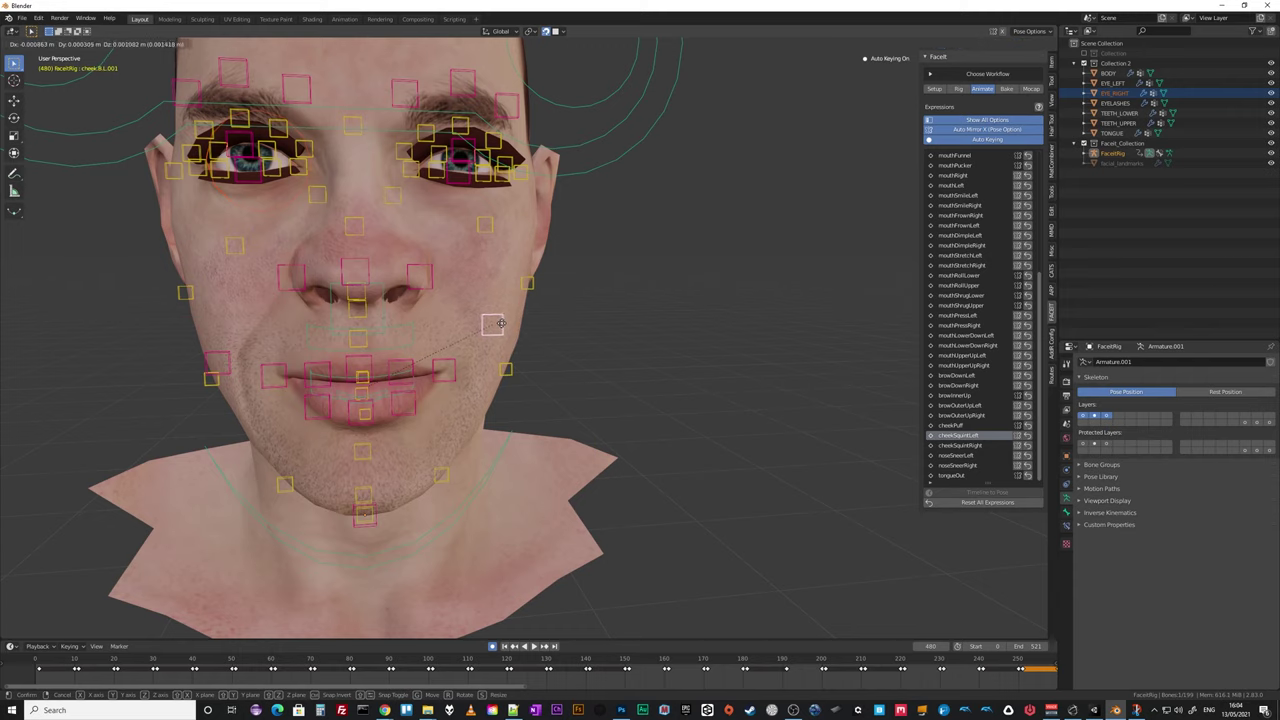
{"action": "left_click", "coordinate": [501, 323]}
Move the cheek.T.L.001 control outward by about 0.0015 m and mirror cheekSquintLeft to cheekSquintRight.
{"action": "left_click", "coordinate": [483, 224]}
{"action": "key", "text": "g"}
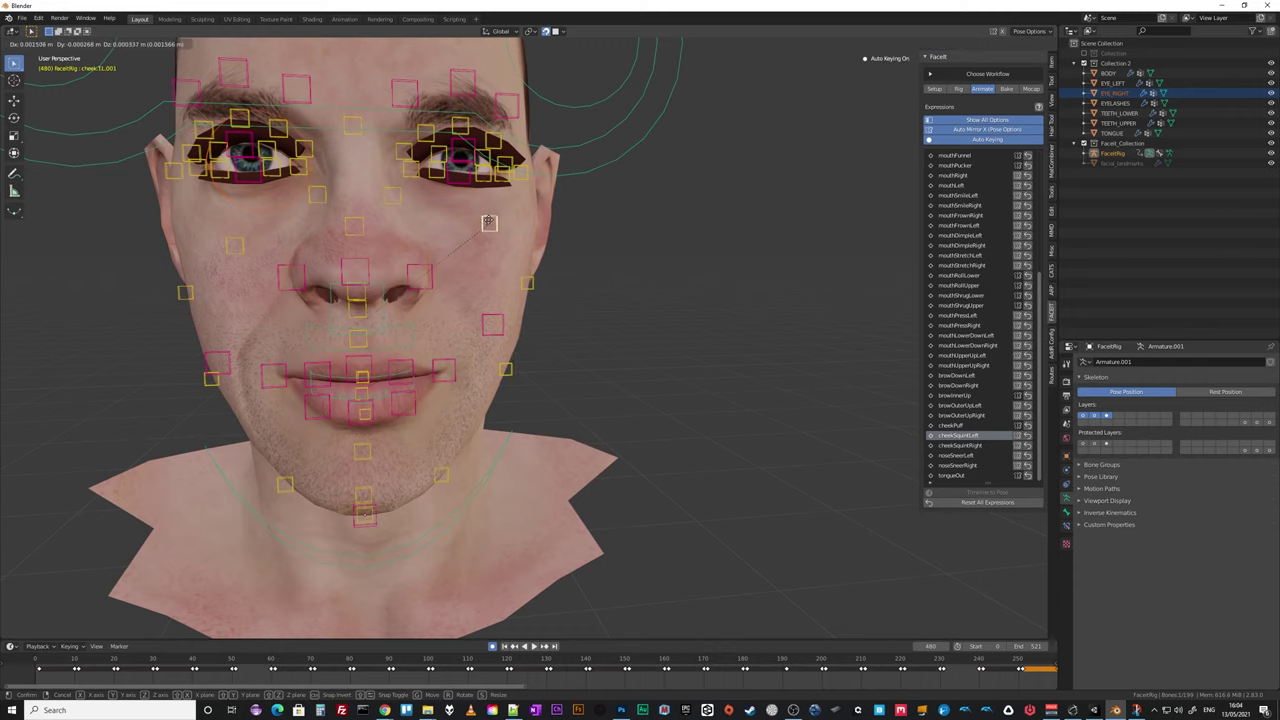
{"action": "left_click", "coordinate": [487, 222]}
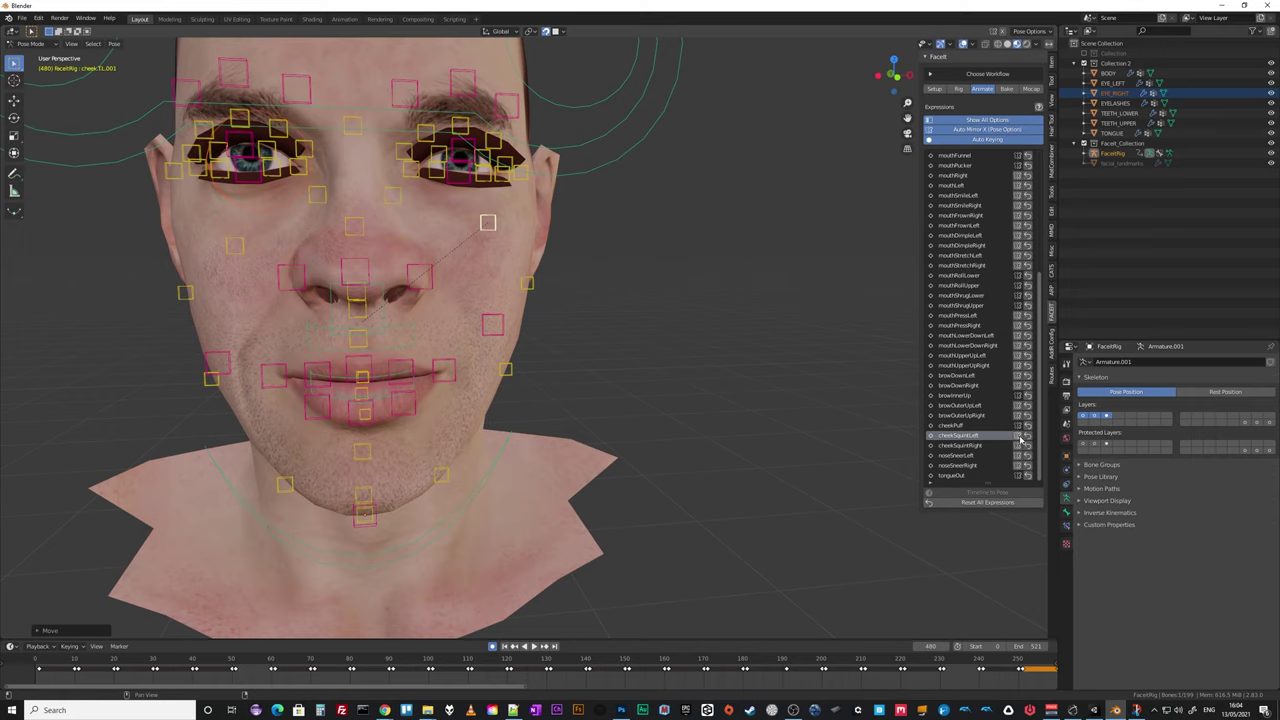
{"action": "left_click", "coordinate": [1021, 443]}
{"action": "mouse_move", "coordinate": [771, 437]}
{"action": "middle_mouse_down"}
{"action": "mouse_move", "coordinate": [716, 441]}
{"action": "mouse_move", "coordinate": [780, 423]}
{"action": "mouse_move", "coordinate": [877, 434]}
{"action": "mouse_move", "coordinate": [757, 440]}
{"action": "mouse_move", "coordinate": [774, 437]}
{"action": "middle_mouse_up"}
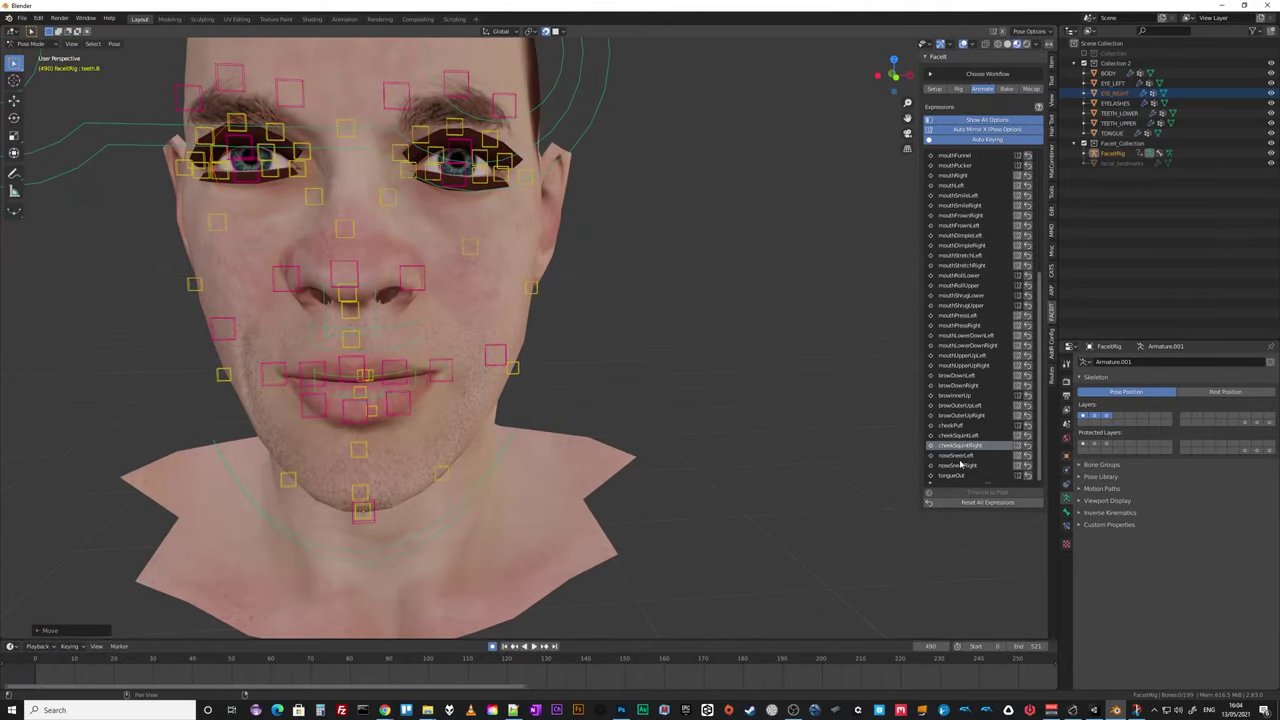
Show the noseSneerLeft expression and lower the control beside the left nose bridge by about 0.003 m.
{"action": "left_click", "coordinate": [958, 456]}
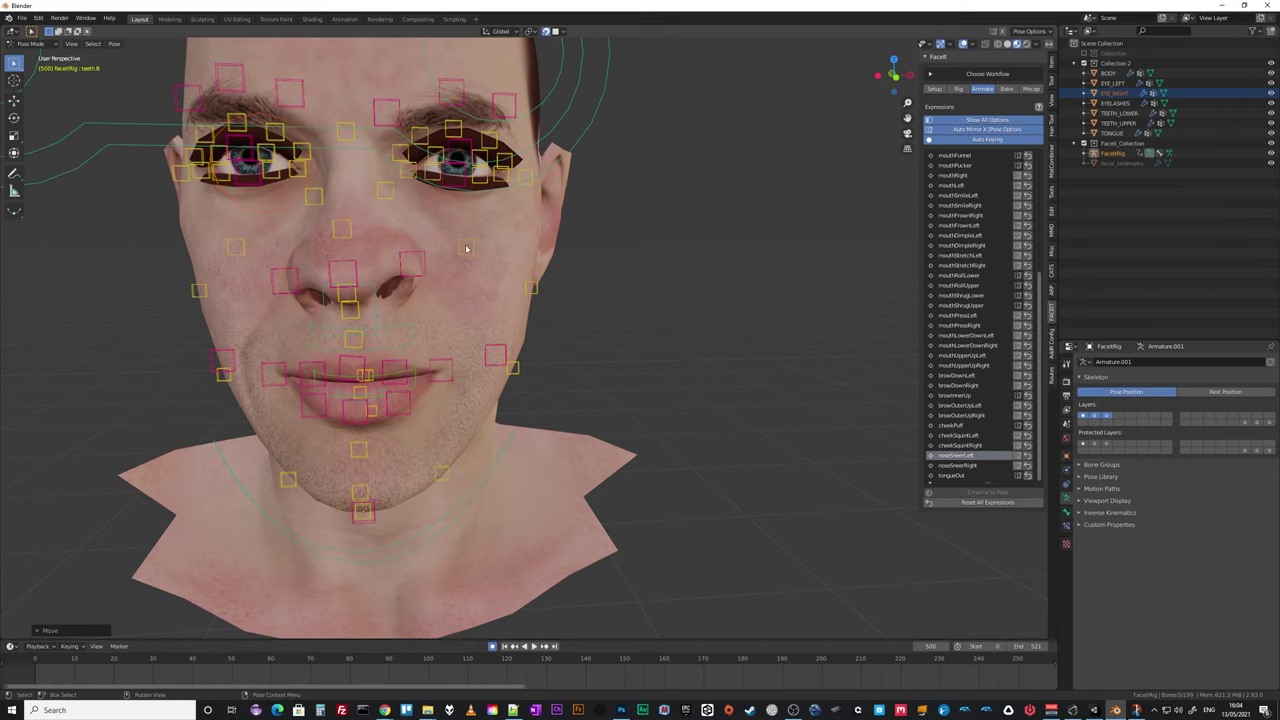
{"action": "left_click", "coordinate": [385, 198]}
{"action": "key", "text": "g"}
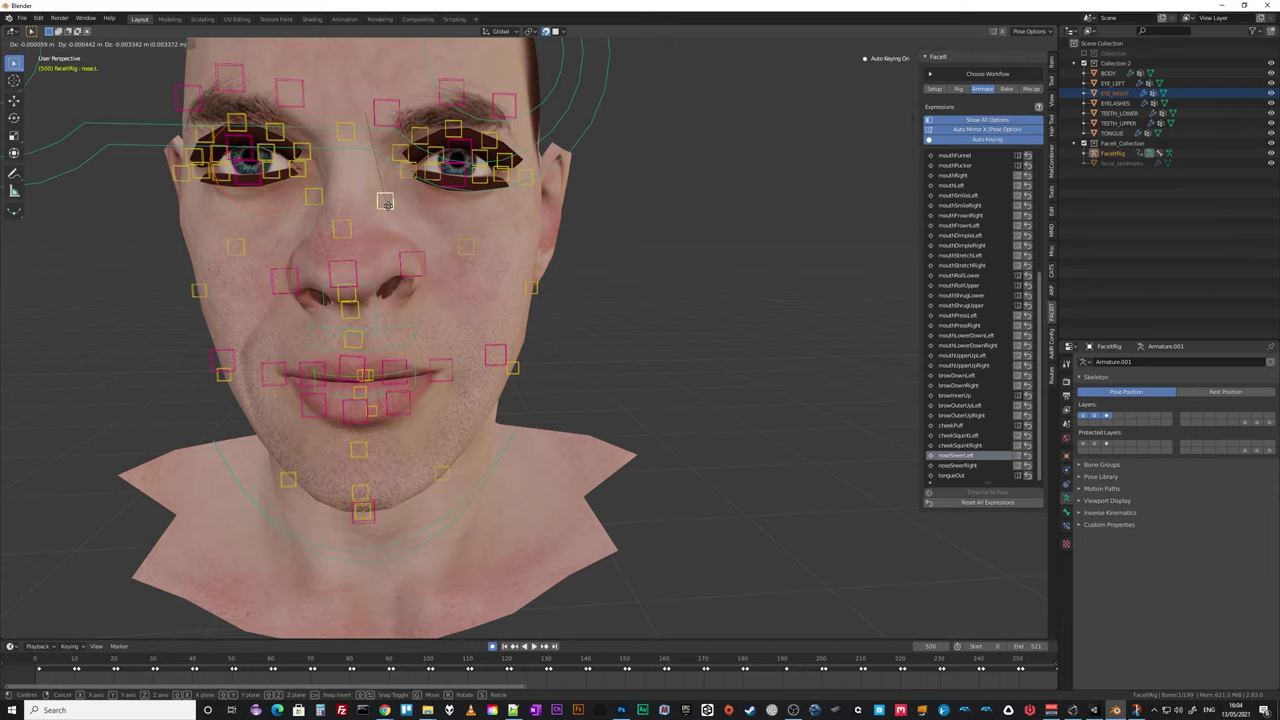
{"action": "left_click", "coordinate": [388, 204]}
Shift the nose.001 control sideways and slightly down by about 0.001 m and mirror noseSneerLeft to noseSneerRight.
{"action": "middle_click_drag", "start_coordinate": [388, 204], "coordinate": [387, 252]}
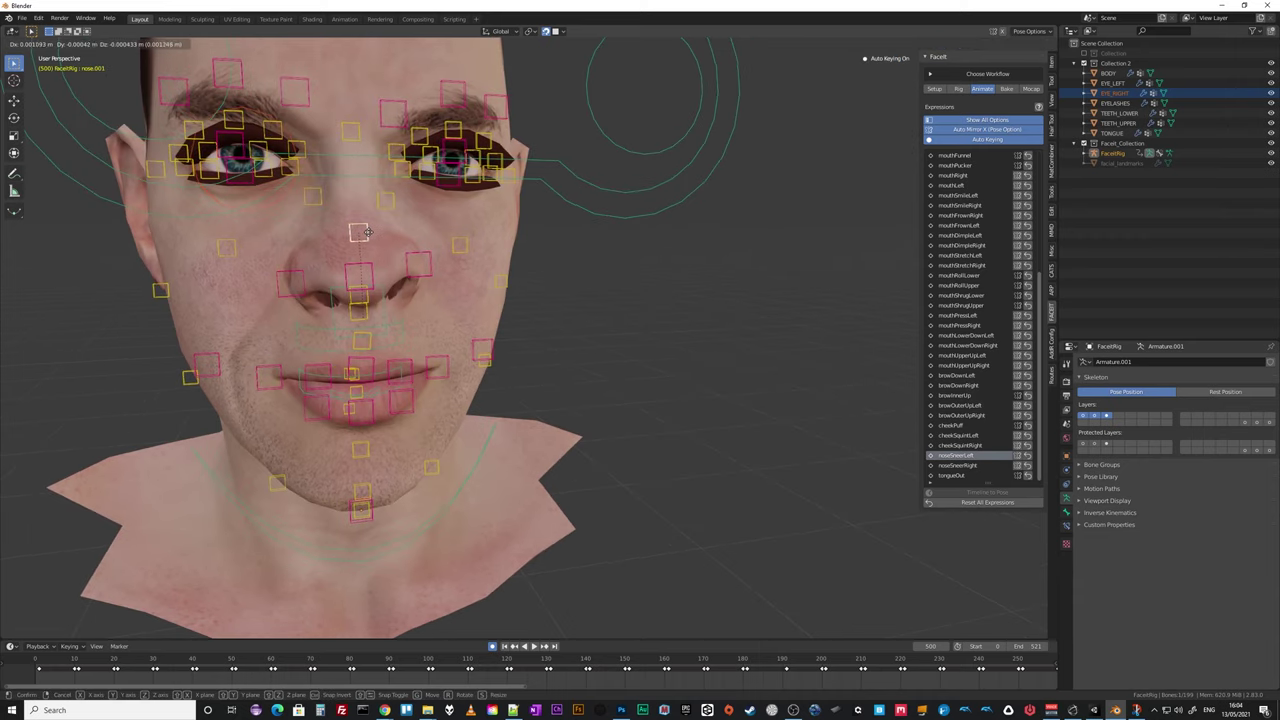
{"action": "left_click", "coordinate": [358, 233]}
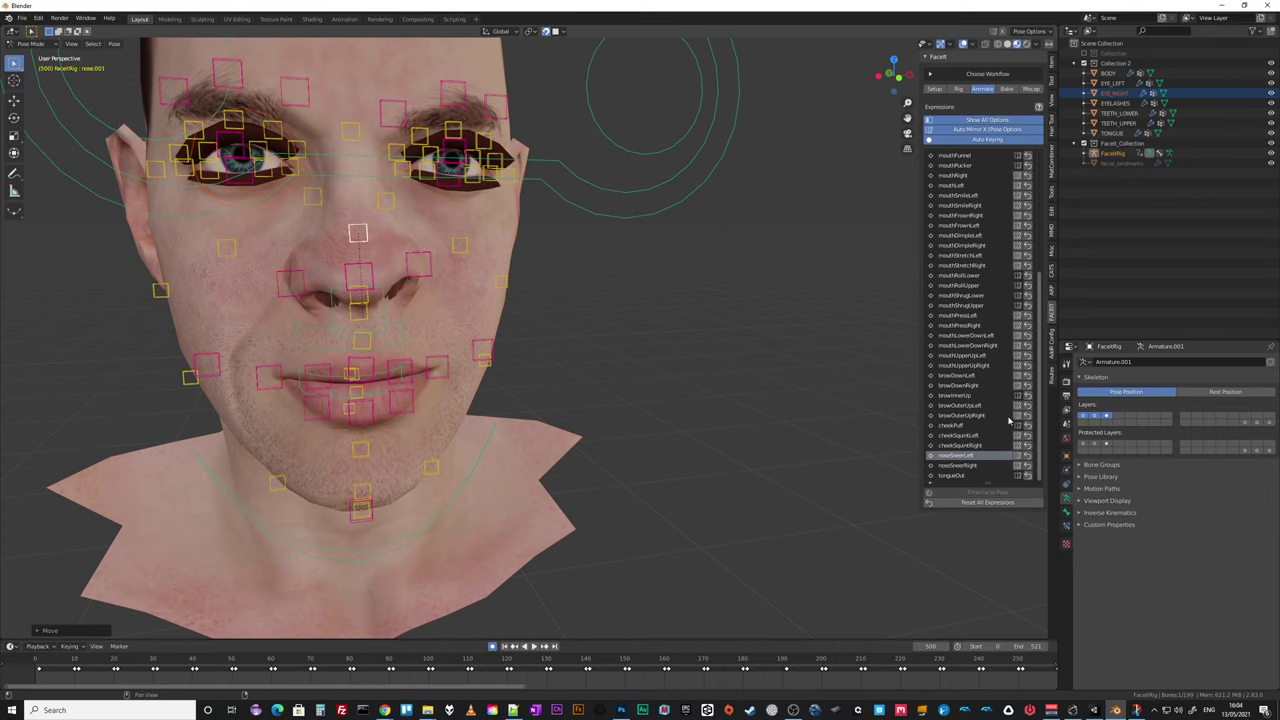
{"action": "left_click", "coordinate": [1018, 464]}
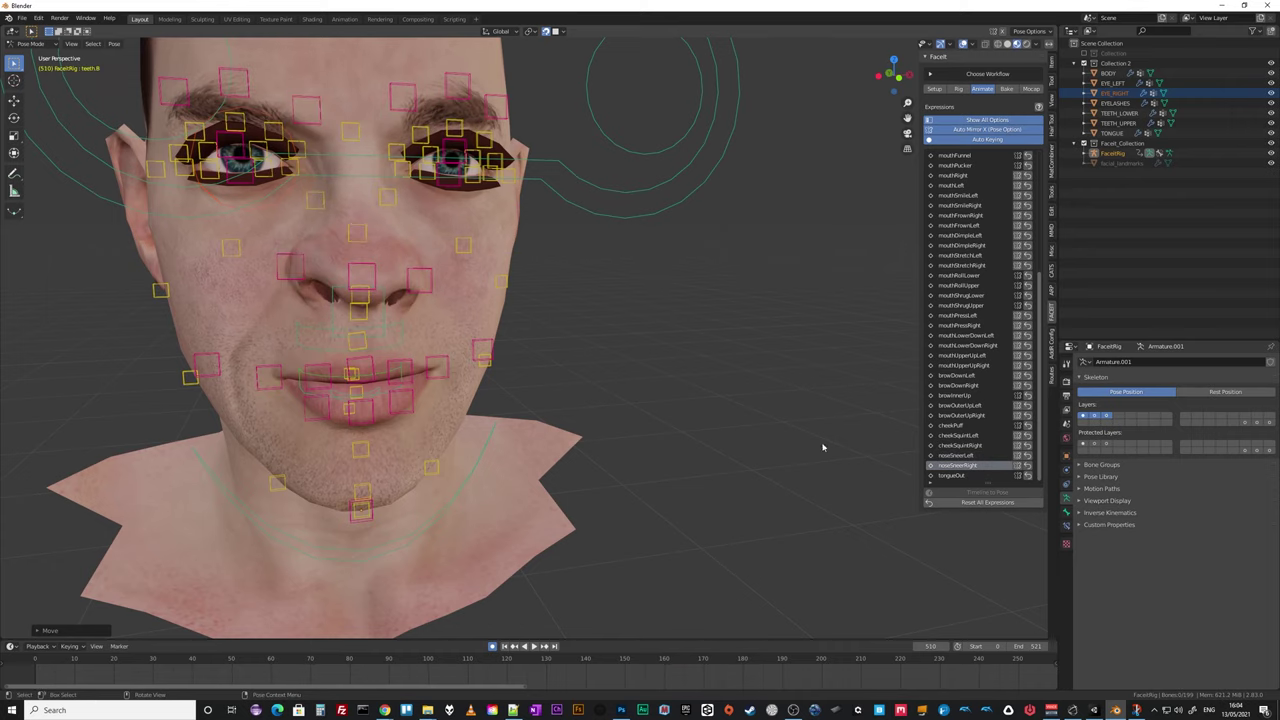
Show the tongueOut expression and move the tongue and tongue.001 controls together forward and up out of the mouth.
{"action": "scroll", "coordinate": [749, 449], "scroll_direction": "down", "scroll_amount": 4}
{"action": "middle_click_drag", "start_coordinate": [749, 449], "coordinate": [586, 449]}
{"action": "left_click", "coordinate": [955, 476]}
{"action": "scroll", "coordinate": [530, 442], "scroll_direction": "up", "scroll_amount": 4}
{"action": "scroll", "coordinate": [530, 442], "scroll_direction": "up", "scroll_amount": 2}
{"action": "middle_click_drag", "start_coordinate": [509, 449], "coordinate": [534, 431]}
{"action": "left_click", "coordinate": [227, 462]}
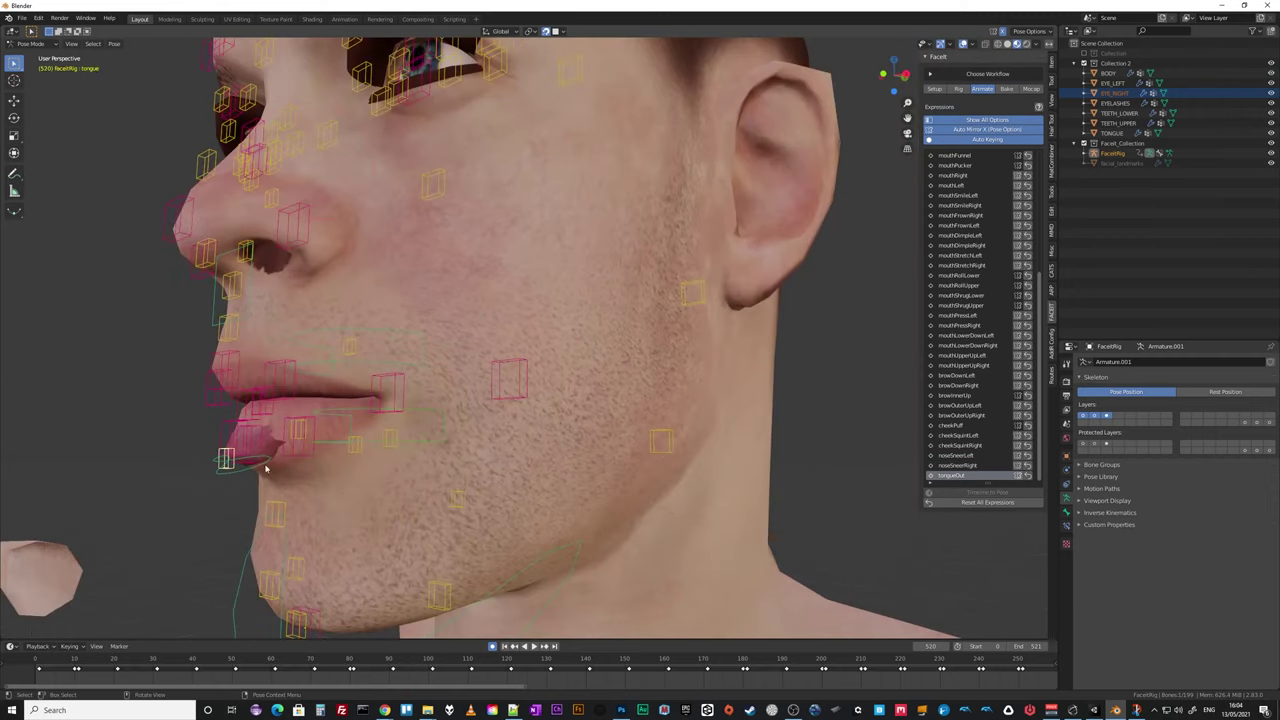
{"action": "middle_click_drag", "start_coordinate": [228, 470], "coordinate": [405, 448]}
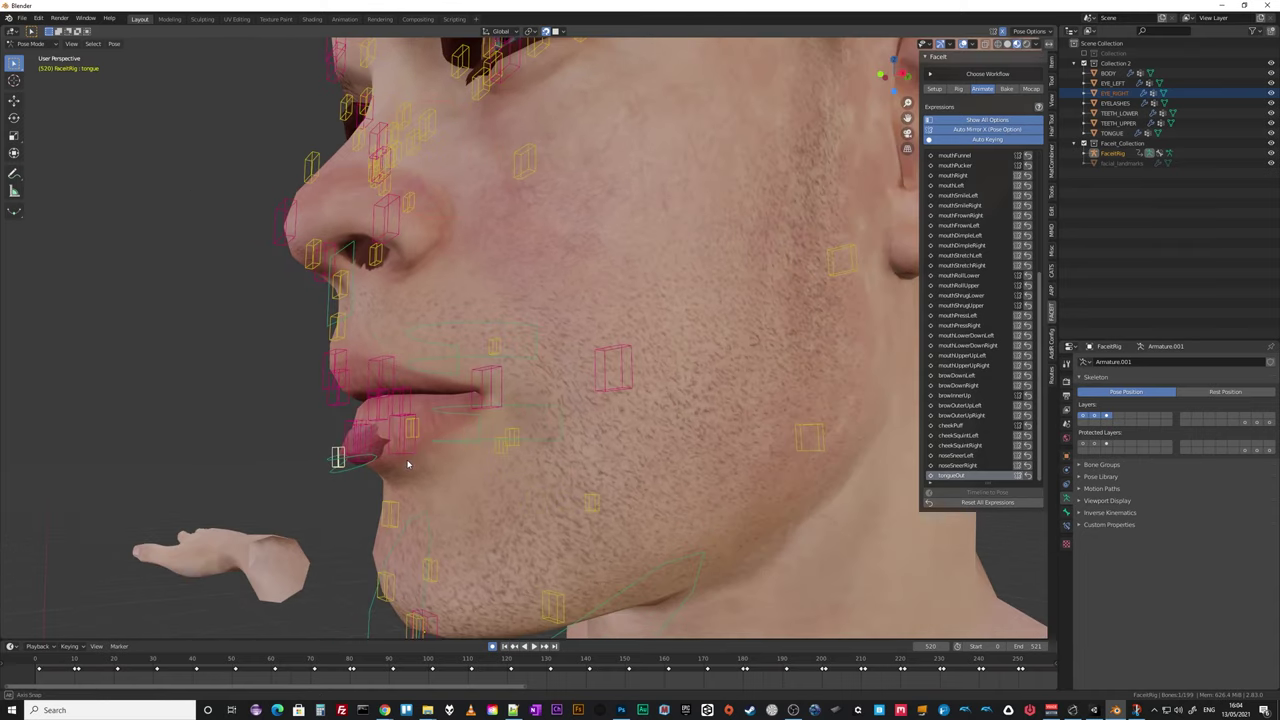
{"action": "left_click", "coordinate": [416, 433]}
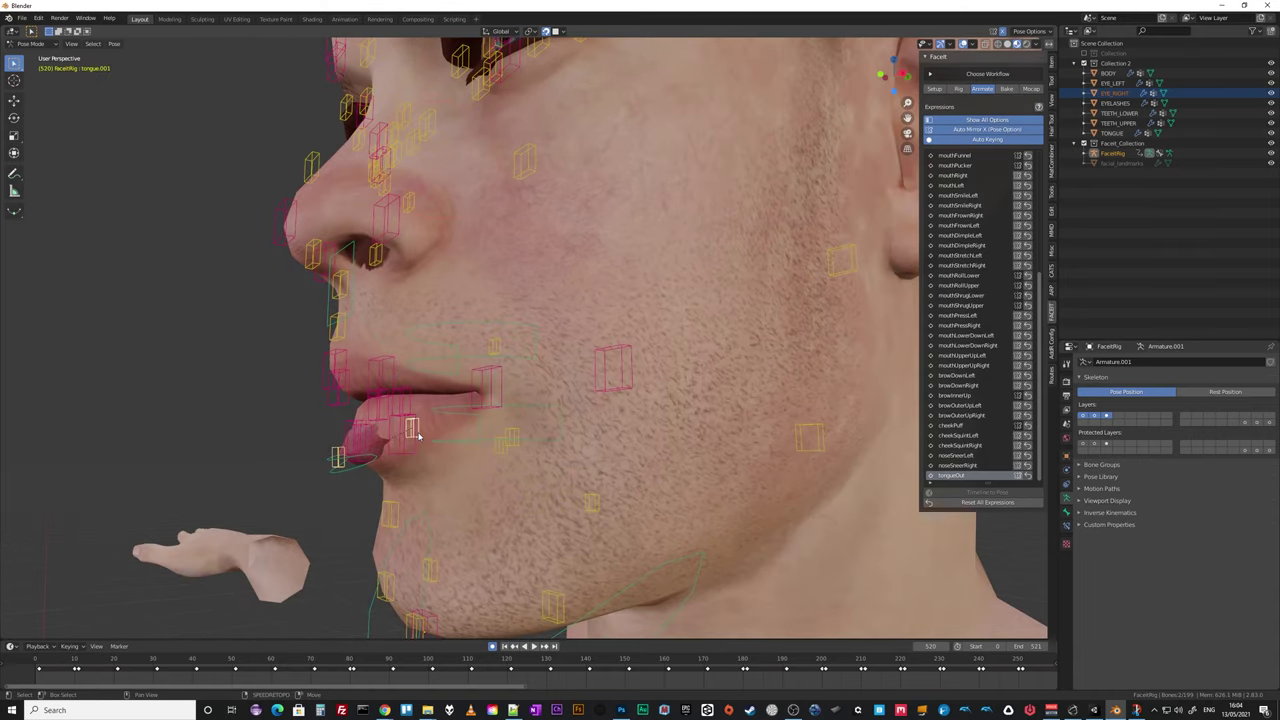
{"action": "key", "text": "g"}
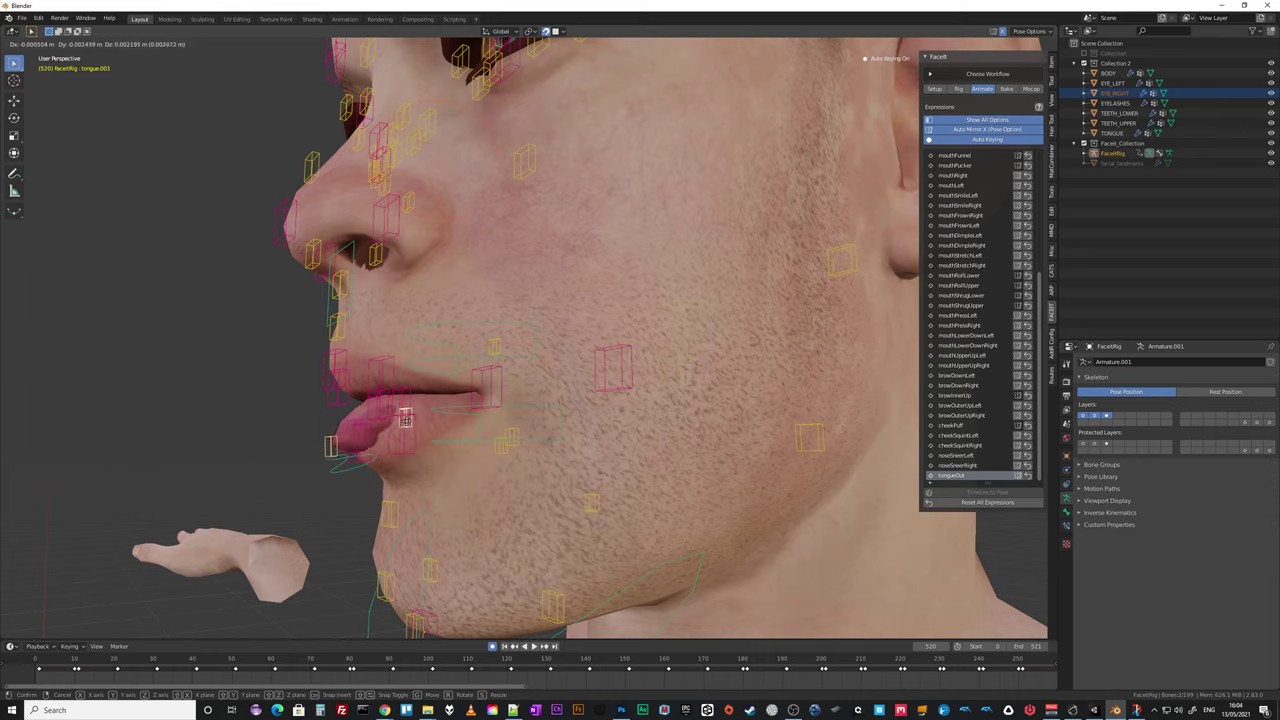
{"action": "left_click", "coordinate": [394, 417]}
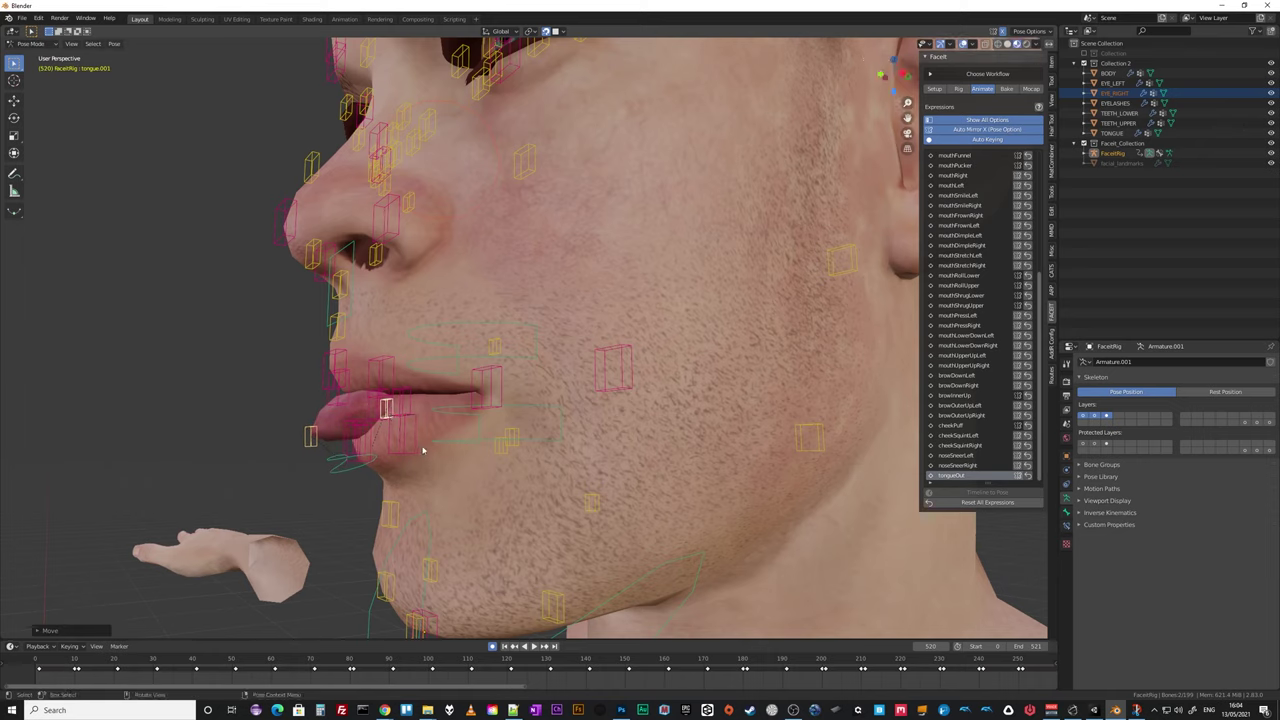
Shift the two tongue controls sideways towards the mouth's centre and nudge them slightly forward and up by about 0.0005 m.
{"action": "middle_click_drag", "start_coordinate": [423, 449], "coordinate": [519, 467]}
{"action": "key", "text": "g"}
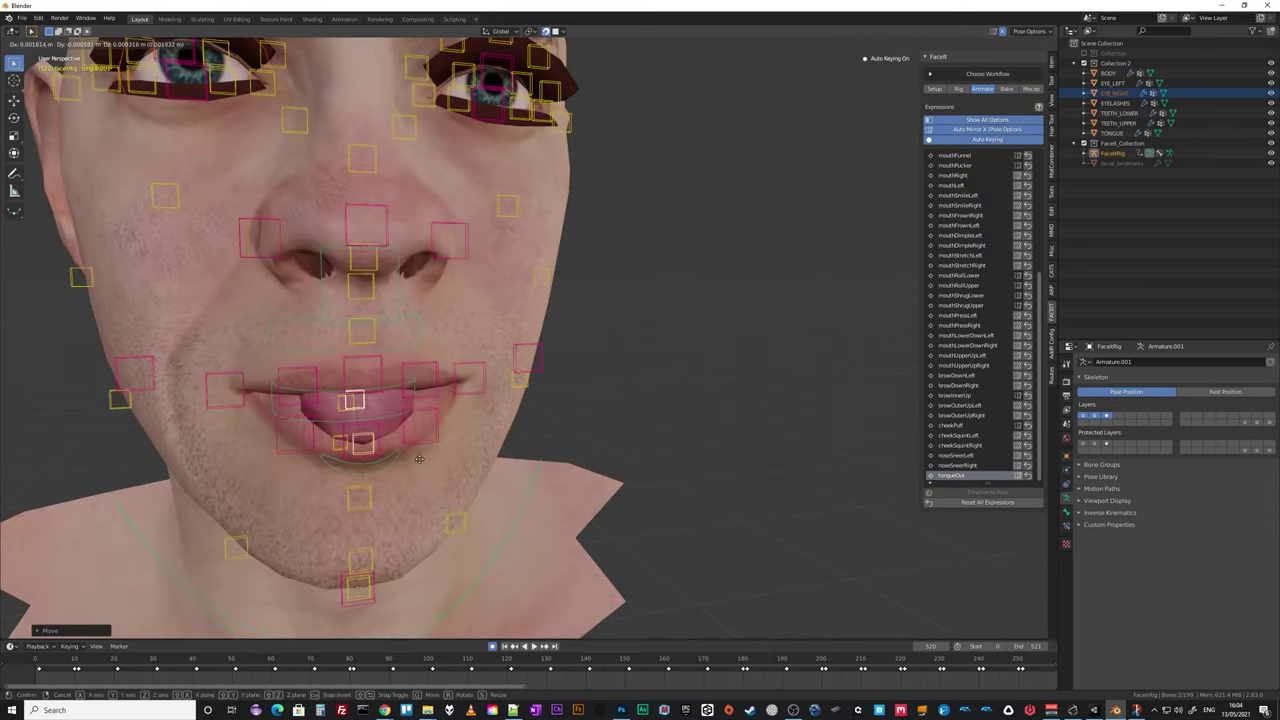
{"action": "left_click", "coordinate": [420, 460]}
{"action": "middle_click_drag", "start_coordinate": [420, 460], "coordinate": [338, 461]}
{"action": "key", "text": "g"}
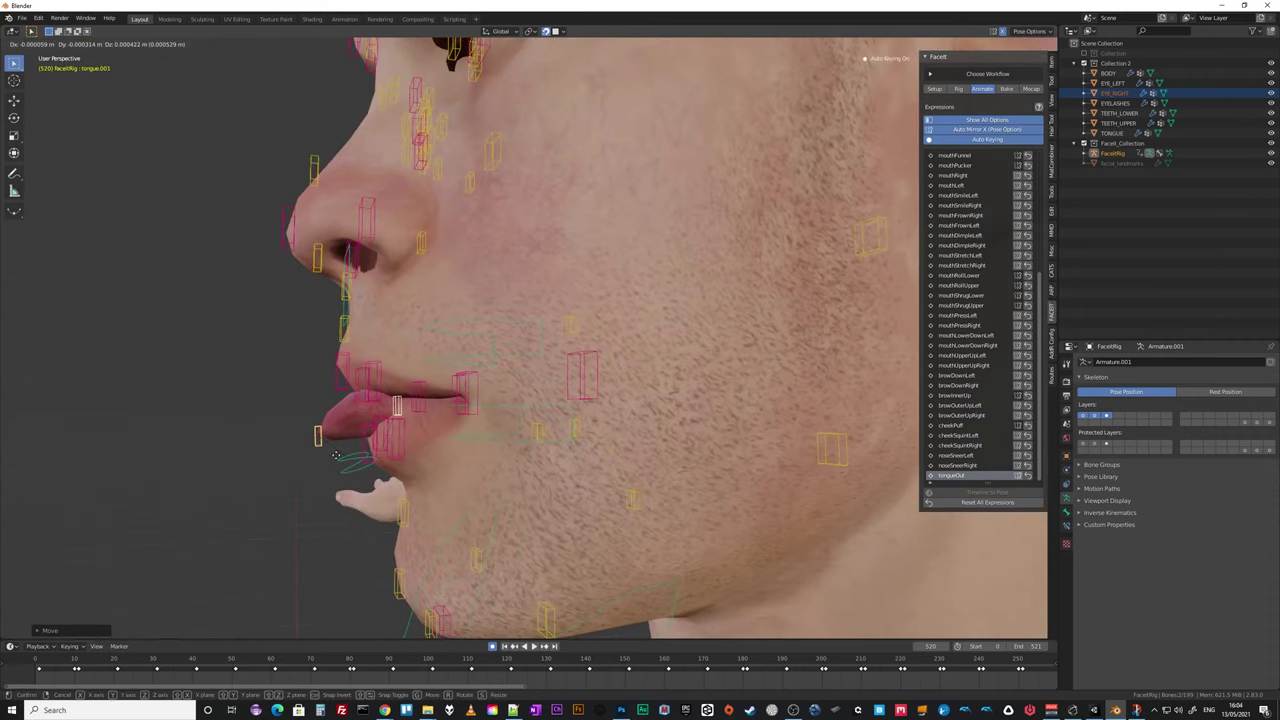
{"action": "left_click", "coordinate": [336, 456]}
Pull the tongue tip control further forward by about 0.003 m in the tongueOut pose.
{"action": "left_click", "coordinate": [319, 437]}
{"action": "key", "text": "g"}
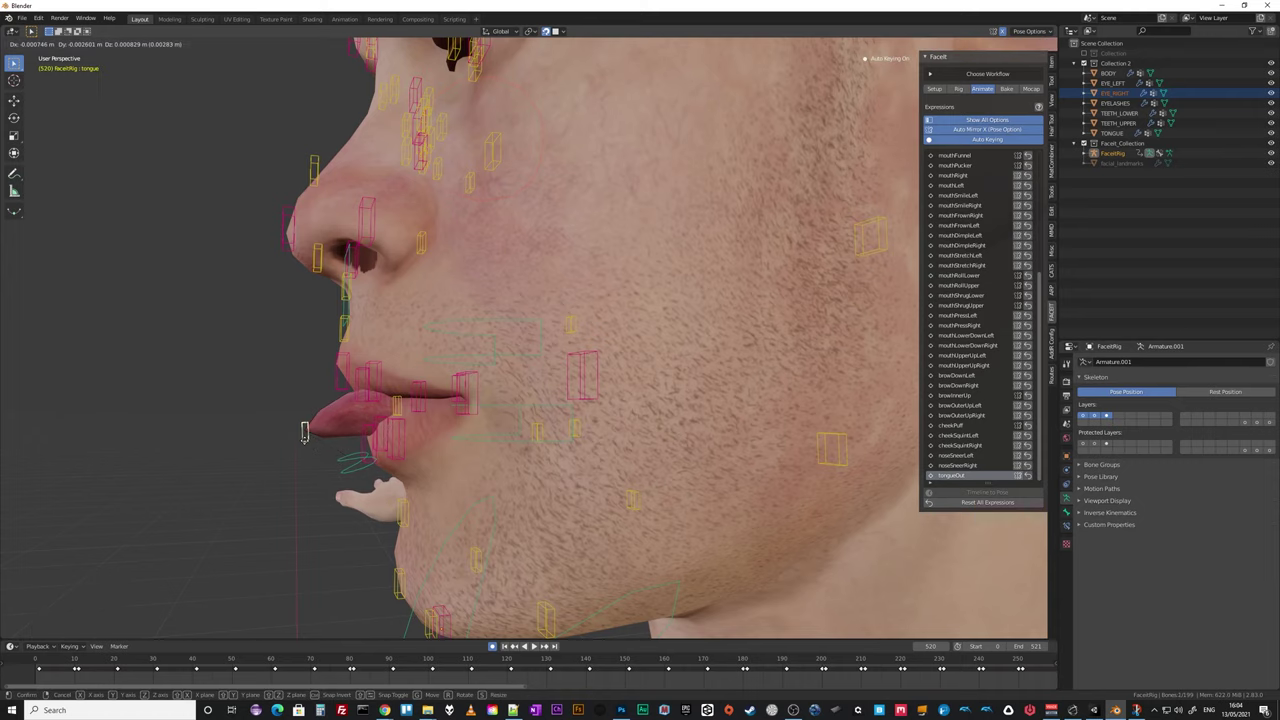
{"action": "left_click", "coordinate": [301, 440]}
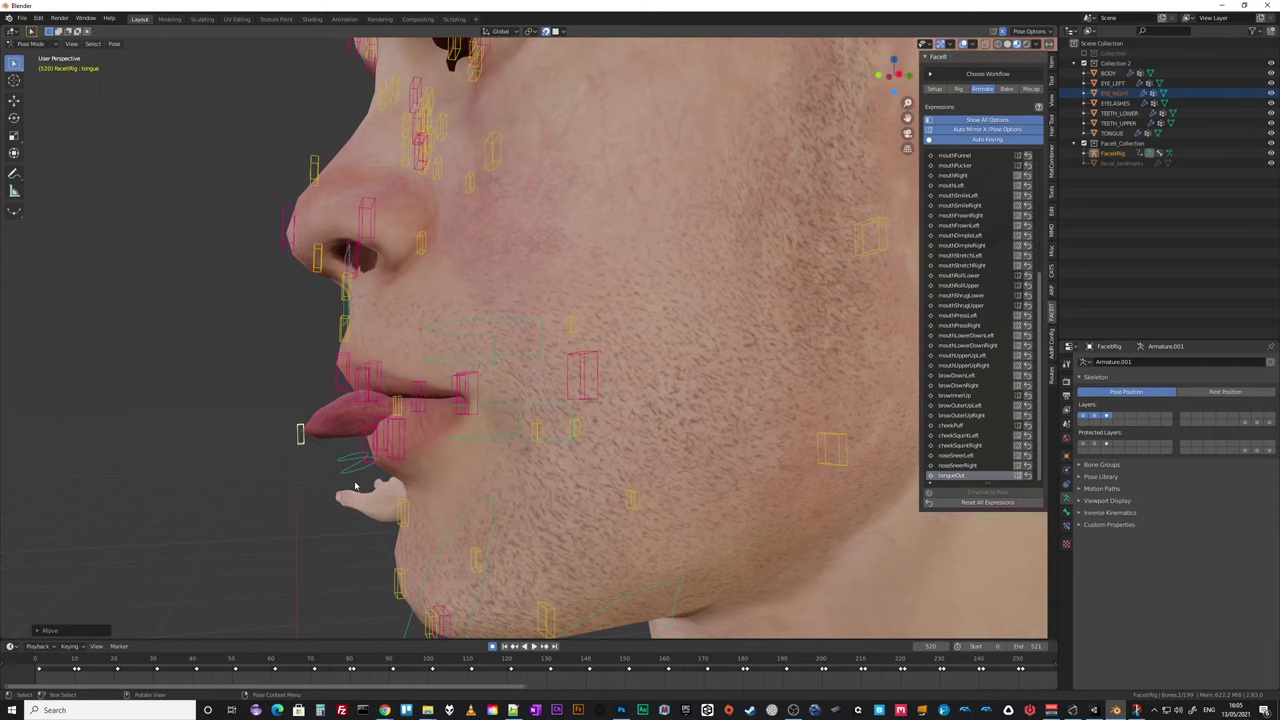
Centre the tongue tip control from the front view by moving it sideways about 0.0014 m.
{"action": "middle_click_drag", "start_coordinate": [355, 486], "coordinate": [480, 480]}
{"action": "scroll", "coordinate": [484, 475], "scroll_direction": "down", "scroll_amount": 4}
{"action": "scroll", "coordinate": [451, 451], "scroll_direction": "up", "scroll_amount": 2}
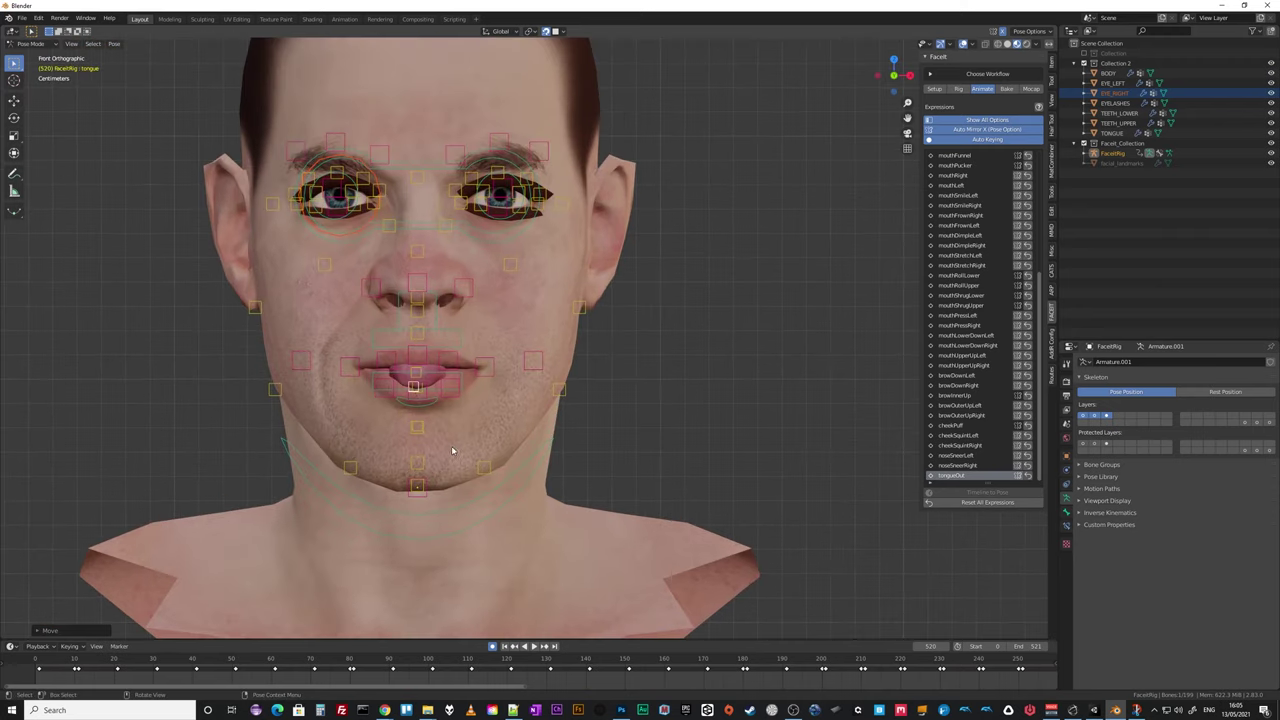
{"action": "scroll", "coordinate": [451, 451], "scroll_direction": "up", "scroll_amount": 4}
{"action": "middle_click_drag", "start_coordinate": [430, 453], "coordinate": [525, 453], "text": "shift"}
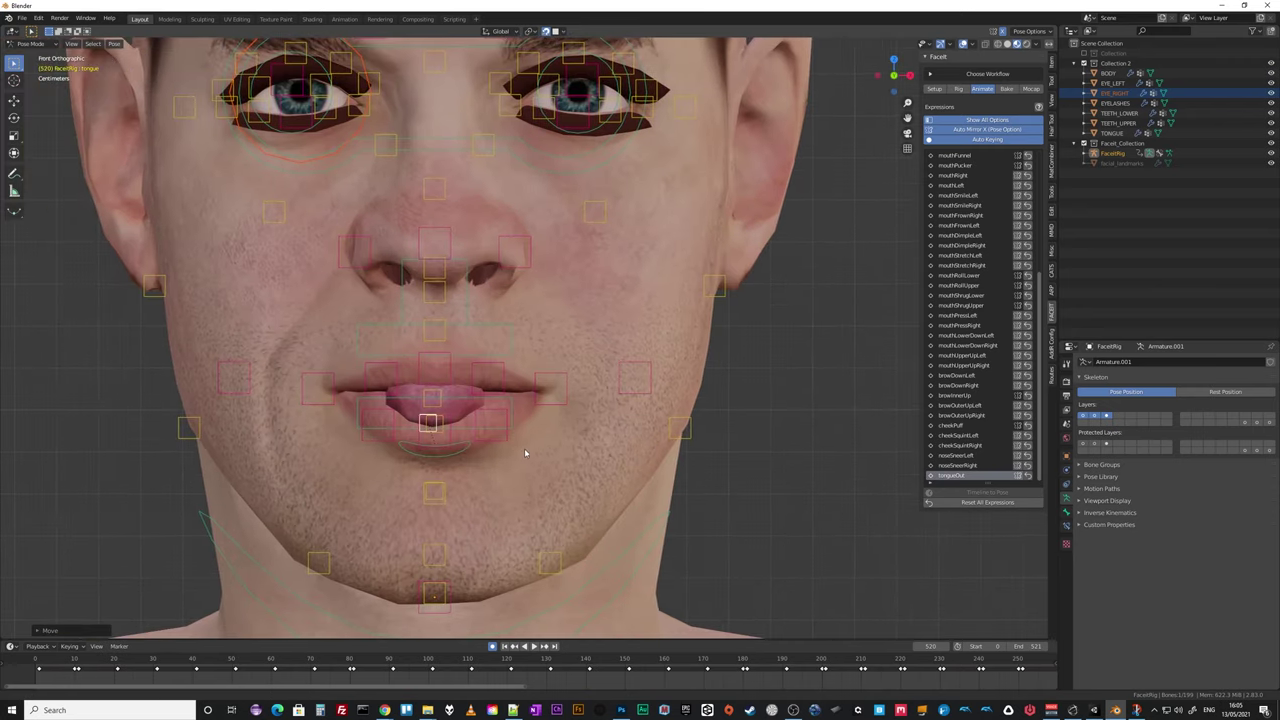
{"action": "key", "text": "g"}
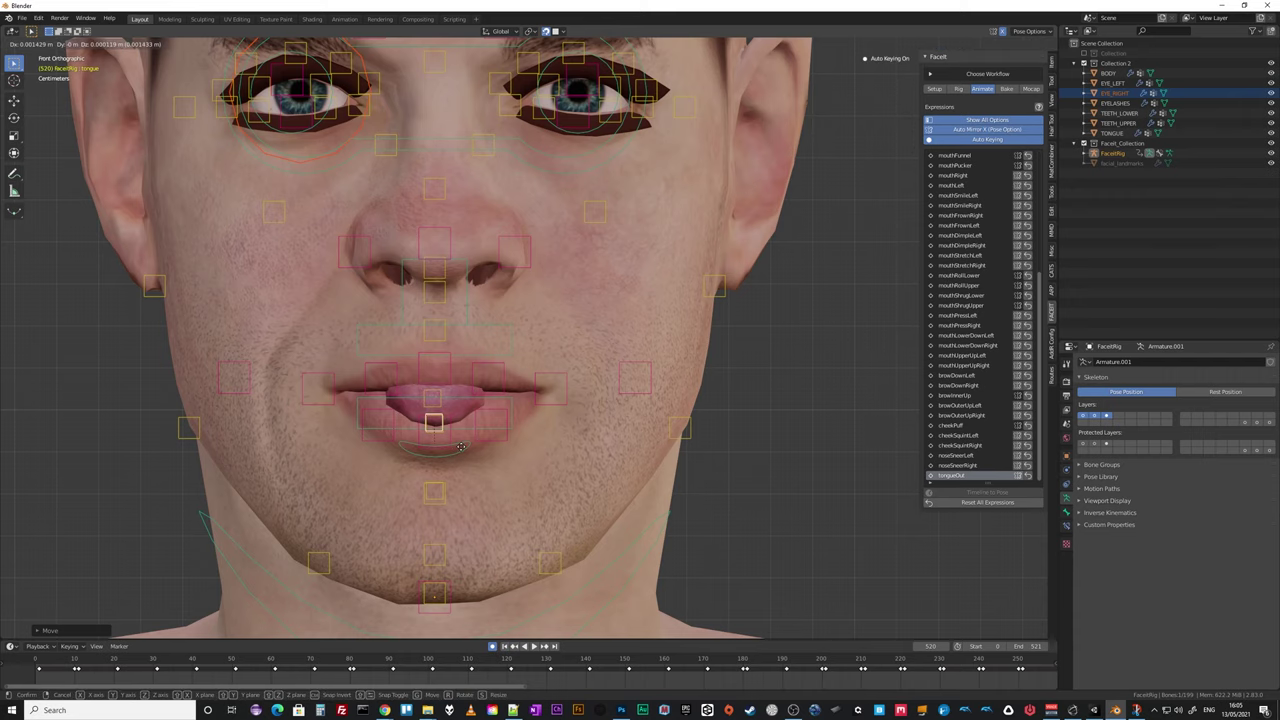
{"action": "left_click", "coordinate": [461, 447]}
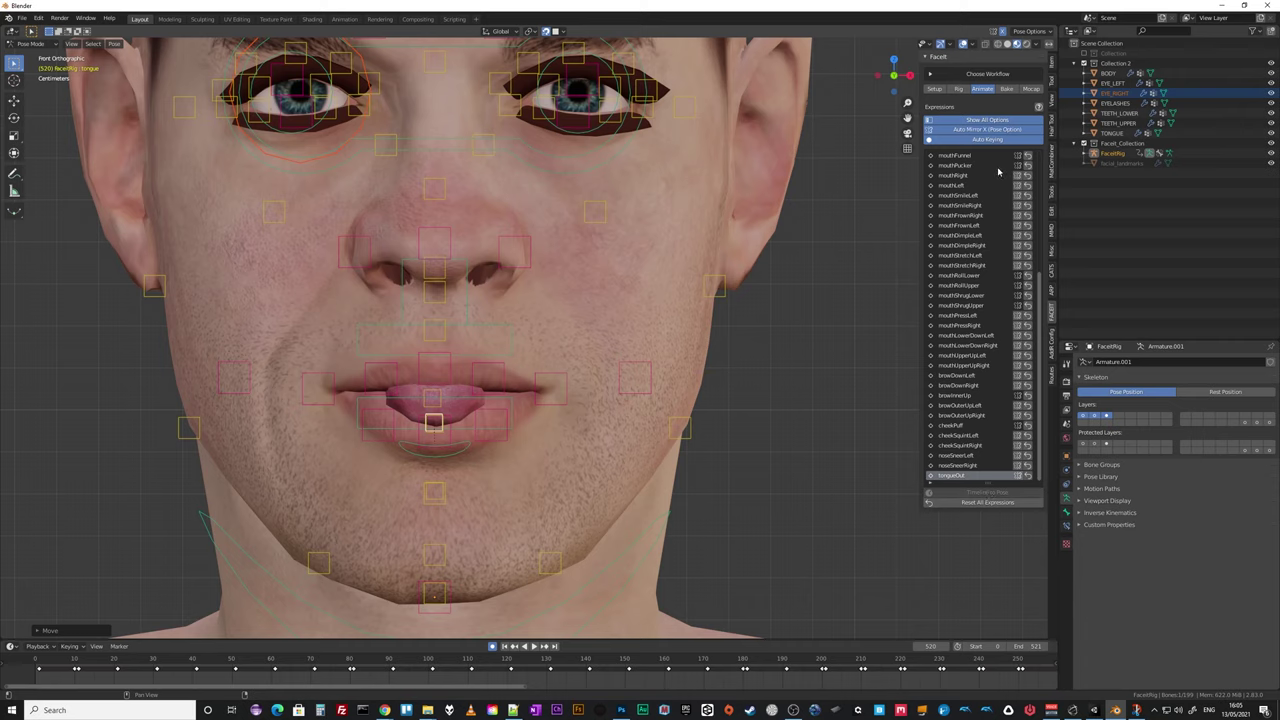
Switch the rig to Object Mode and bake the ARKit shape keys with Generate Test Action enabled.
{"action": "left_click", "coordinate": [984, 89]}
{"action": "left_click", "coordinate": [1007, 89]}
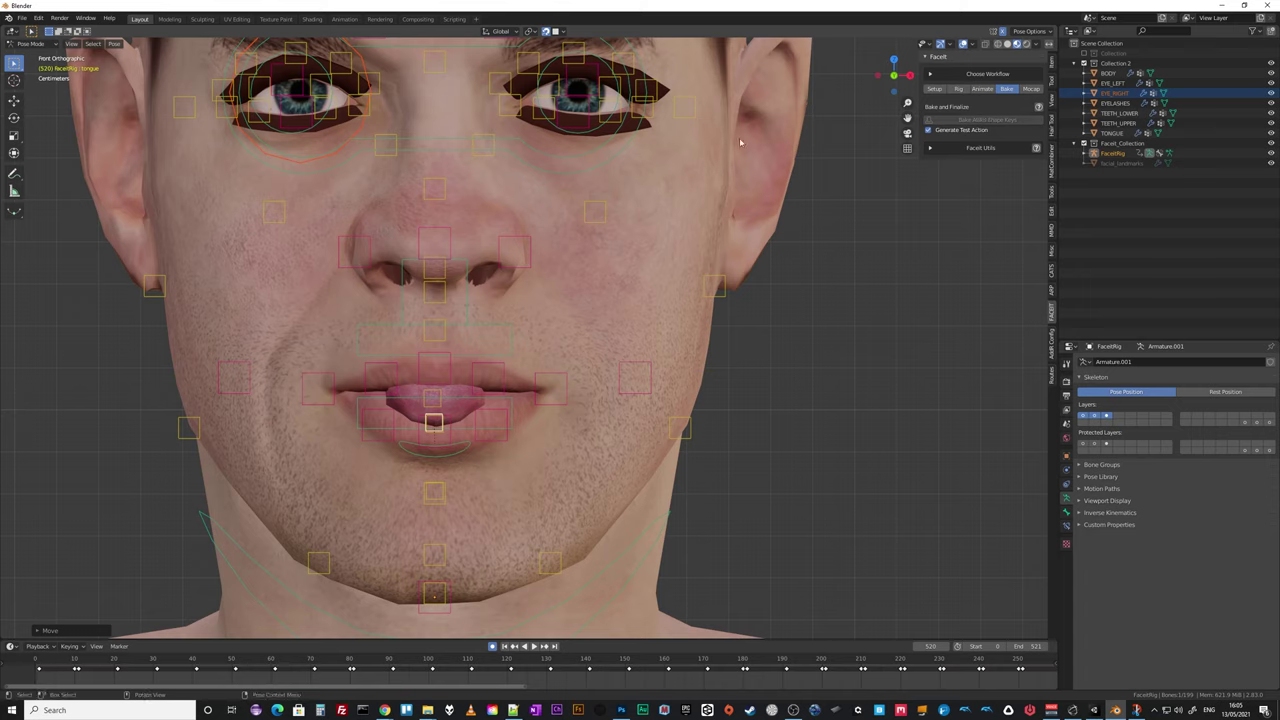
{"action": "left_click", "coordinate": [38, 45]}
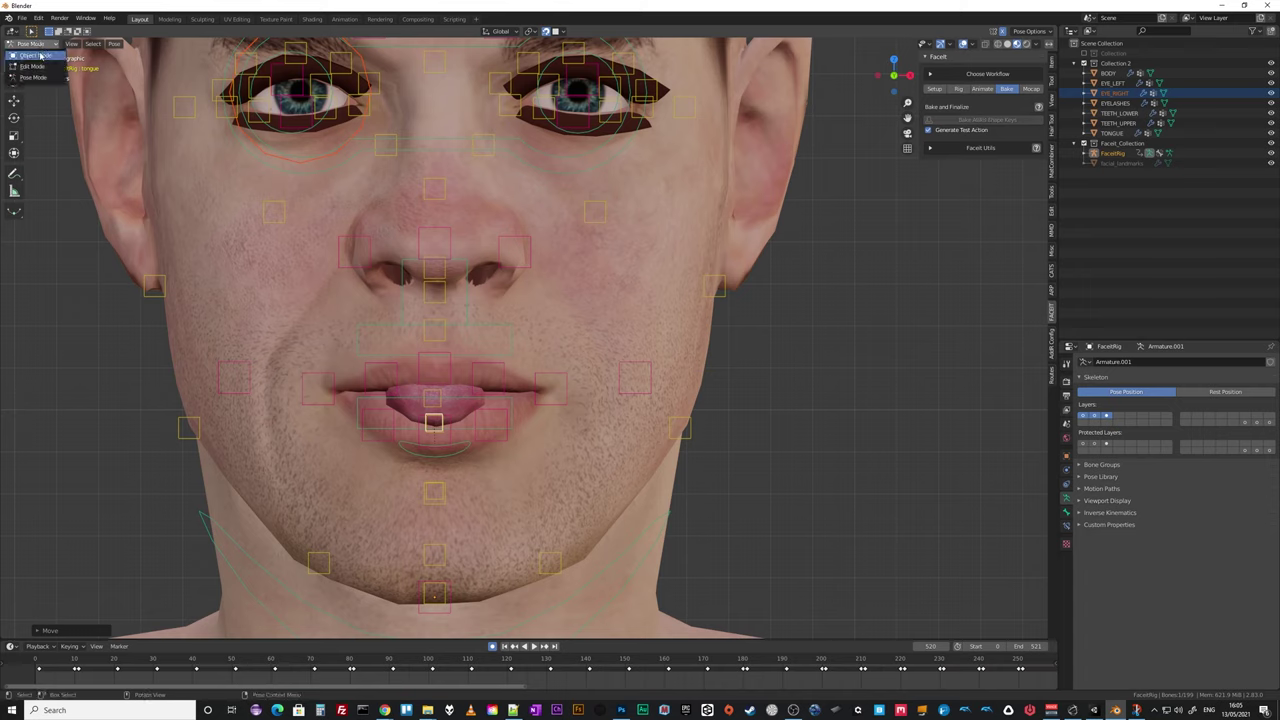
{"action": "left_click", "coordinate": [38, 55]}
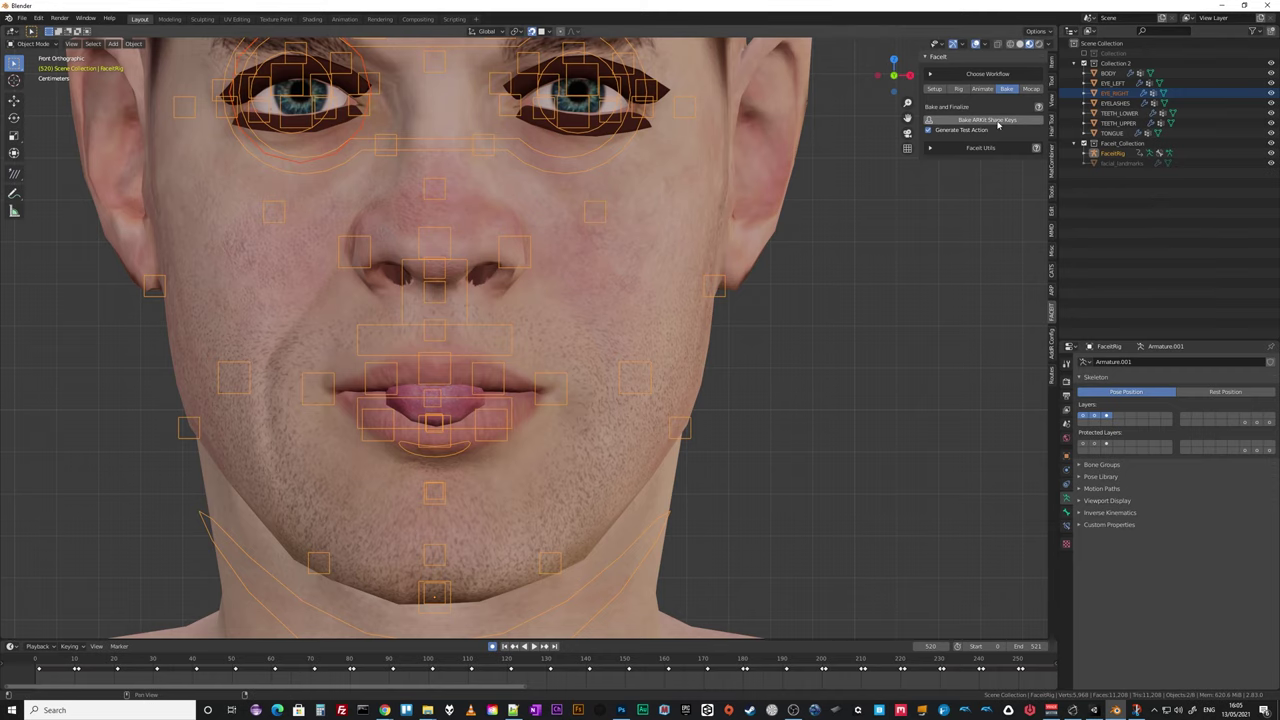
{"action": "scroll", "coordinate": [734, 363], "scroll_direction": "down", "scroll_amount": 6}
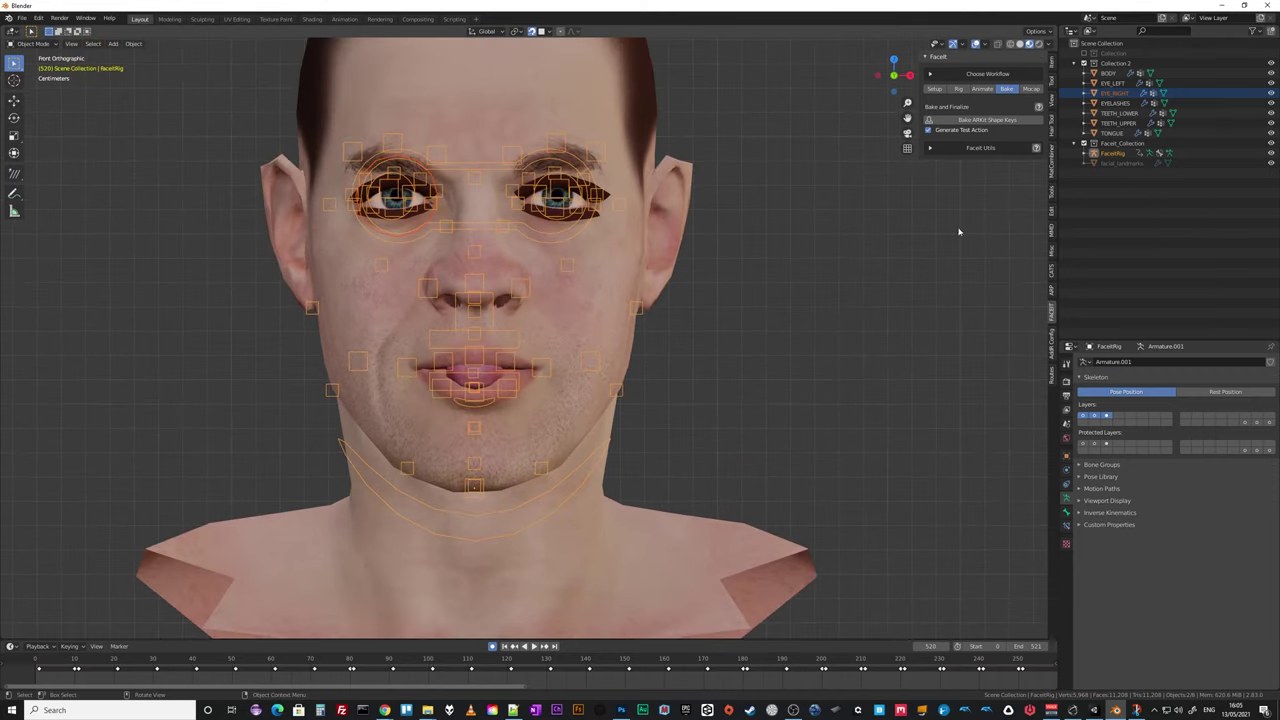
{"action": "middle_click_drag", "start_coordinate": [886, 263], "coordinate": [956, 304], "text": "shift"}
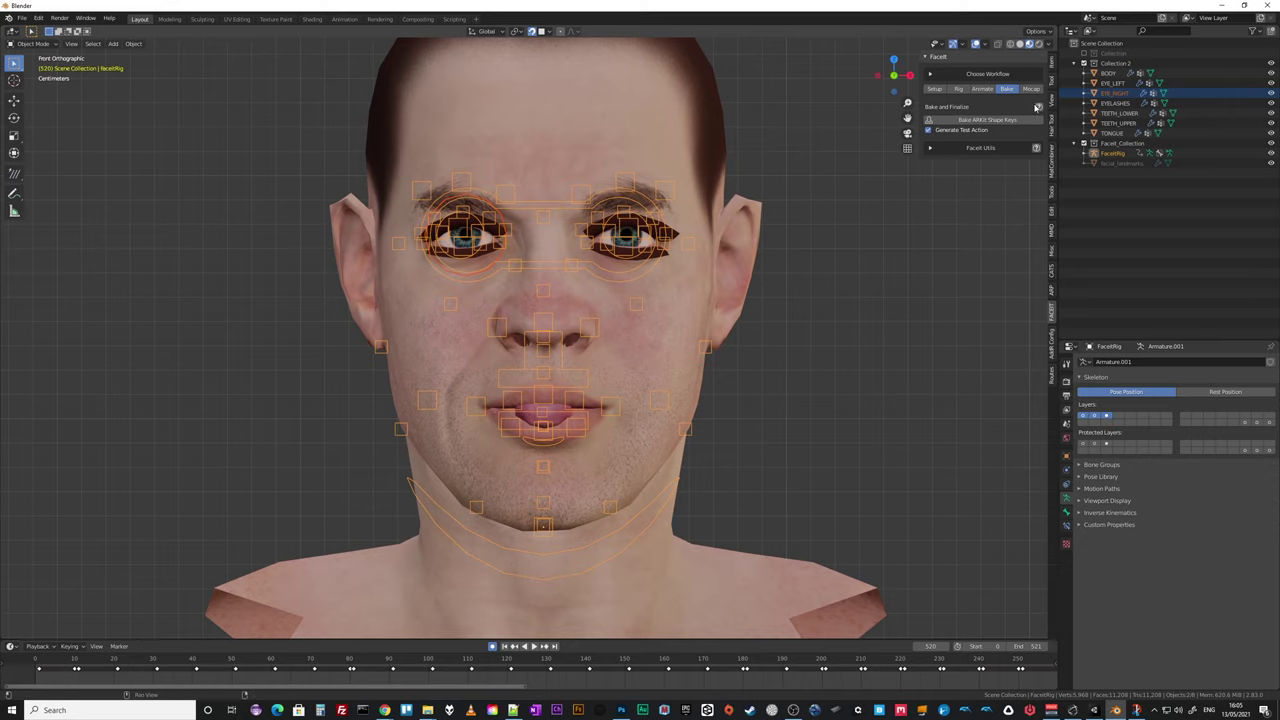
{"action": "left_click", "coordinate": [989, 121]}
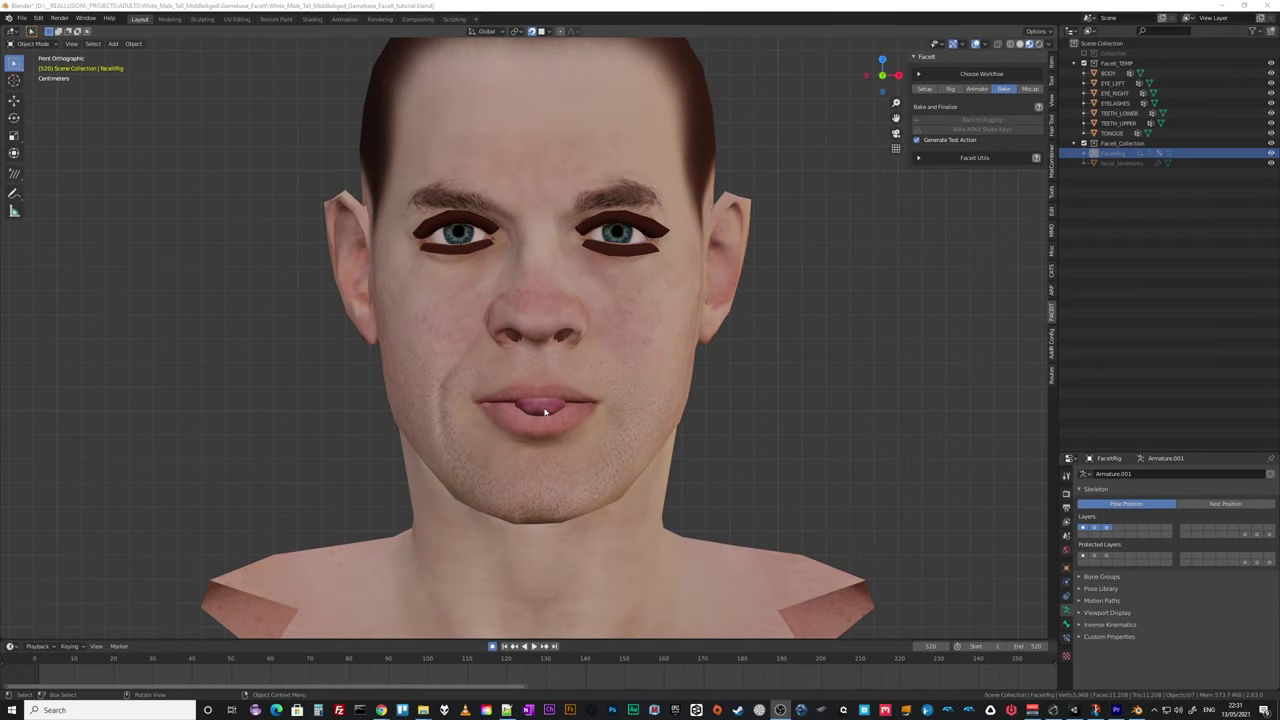
Show the list of baked expressions and select the TONGUE mesh to inspect its shape keys.
{"action": "left_click", "coordinate": [976, 89]}
{"action": "left_click", "coordinate": [975, 120]}
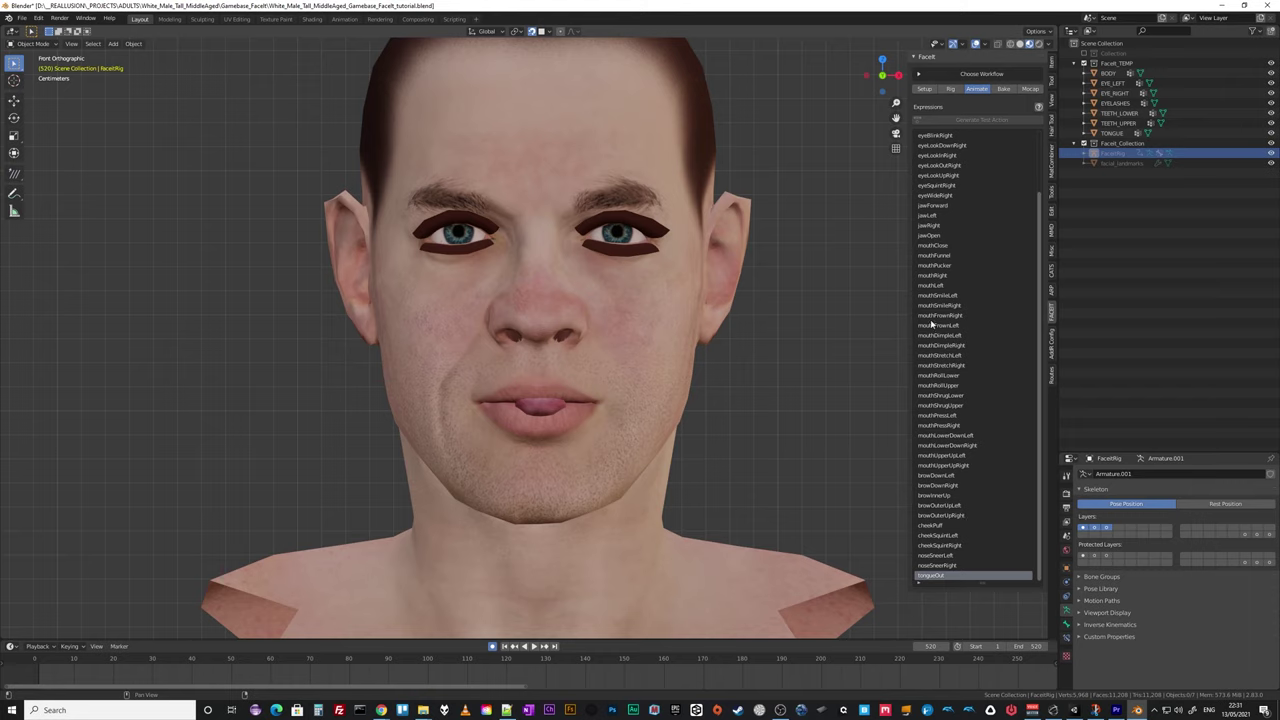
{"action": "left_click", "coordinate": [1112, 133]}
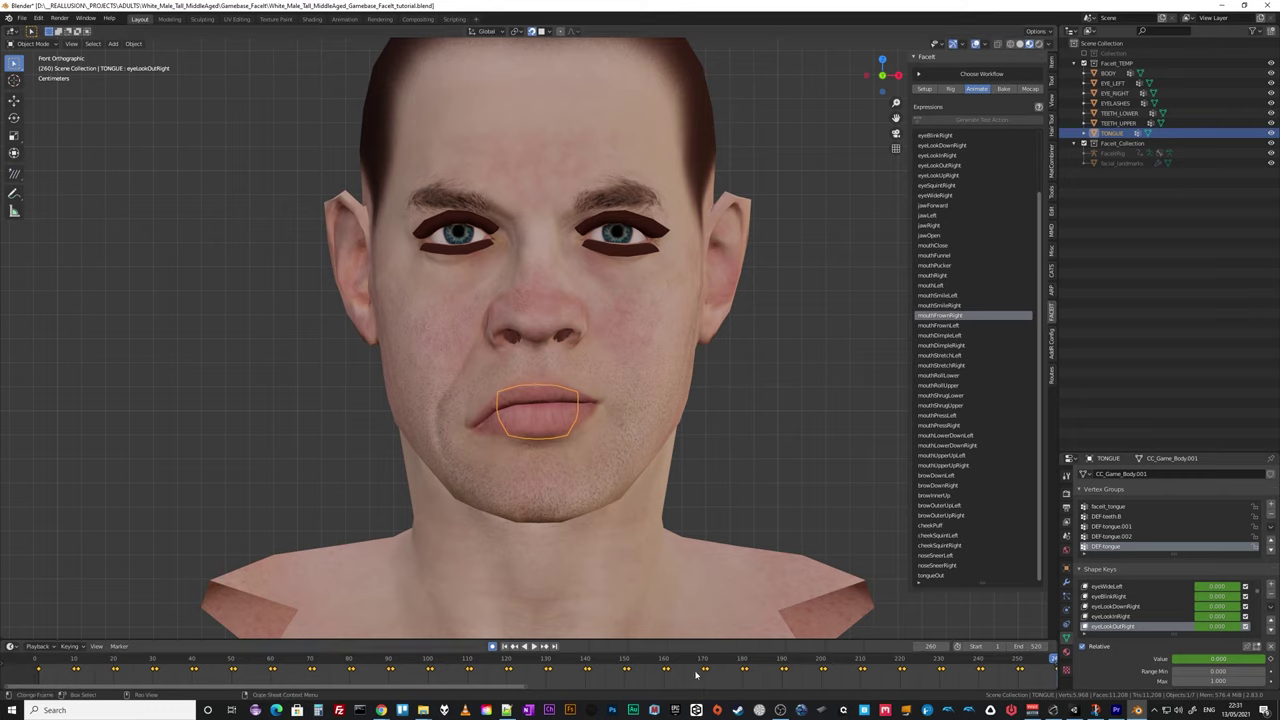
Select the FaceitRig armature, play its animation from frame 1 to check for movement, and return to the first frame.
{"action": "left_click", "coordinate": [1110, 153]}
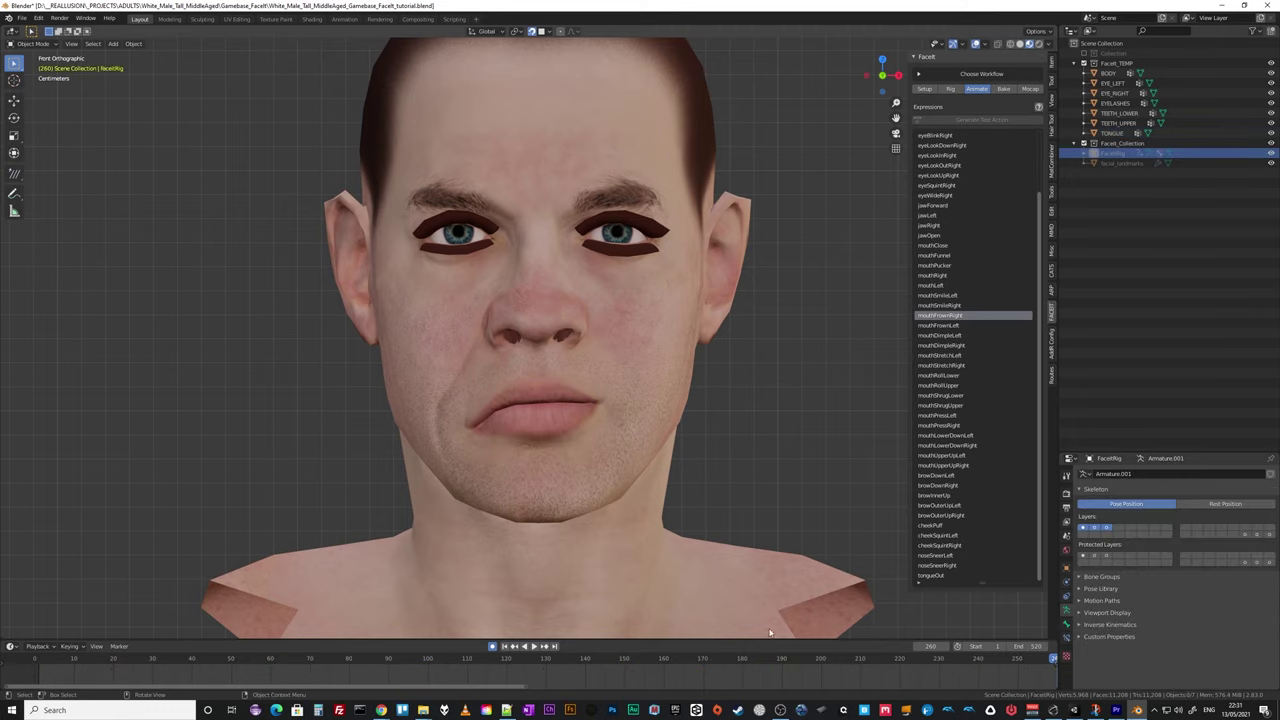
{"action": "left_click", "coordinate": [505, 647]}
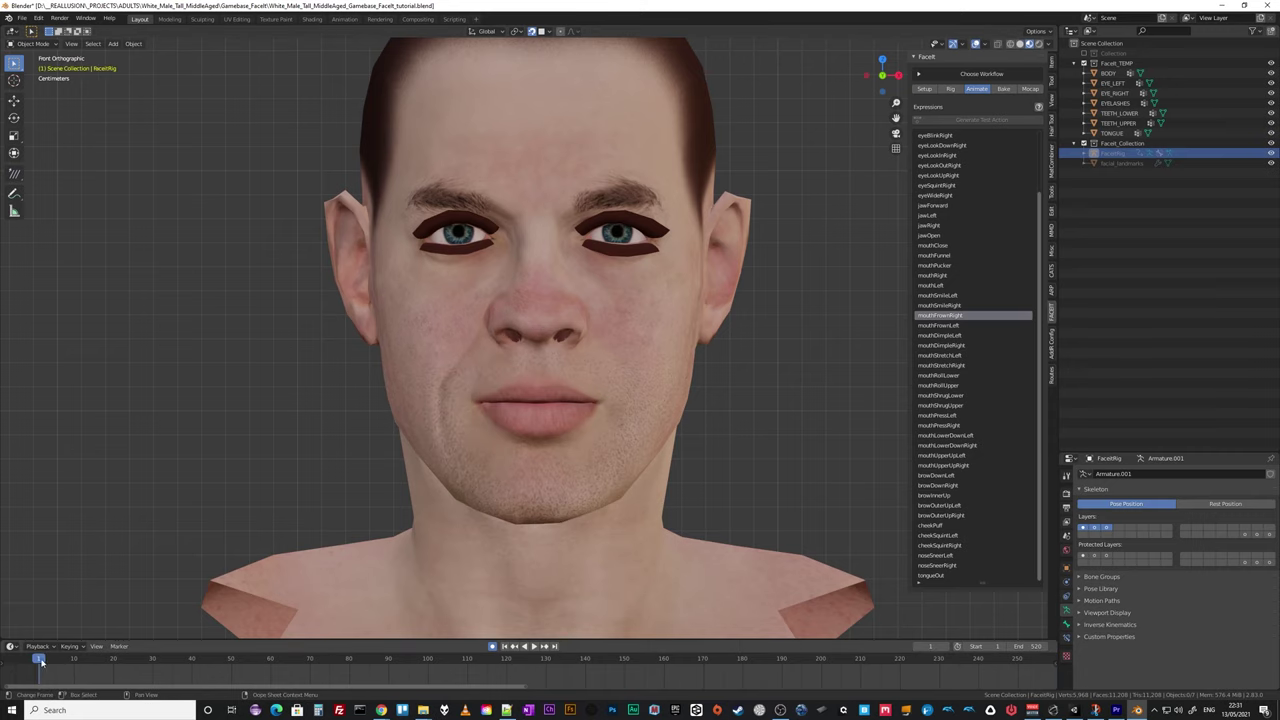
{"action": "key", "text": "space"}
{"action": "key", "text": "space"}
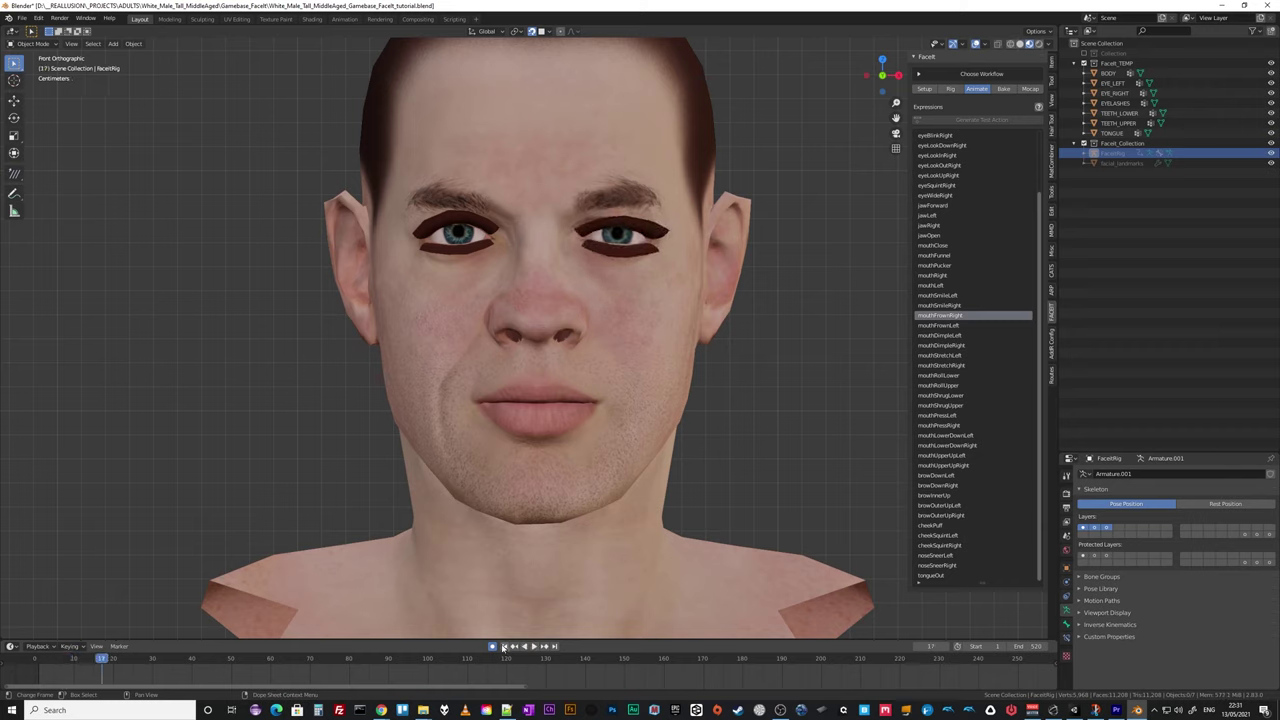
{"action": "left_click", "coordinate": [504, 647]}
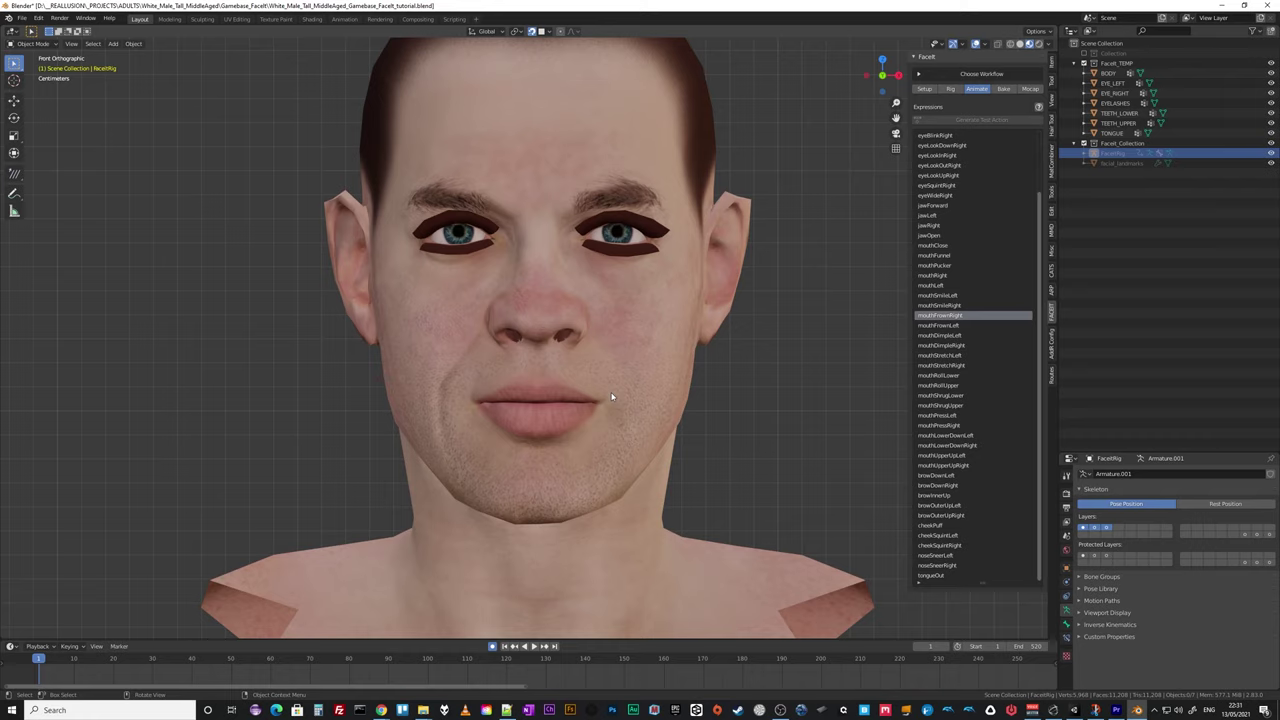
Show Faceit's Bake options, look through BODY's baked shape keys and briefly display the original character collection.
{"action": "left_click", "coordinate": [1003, 88]}
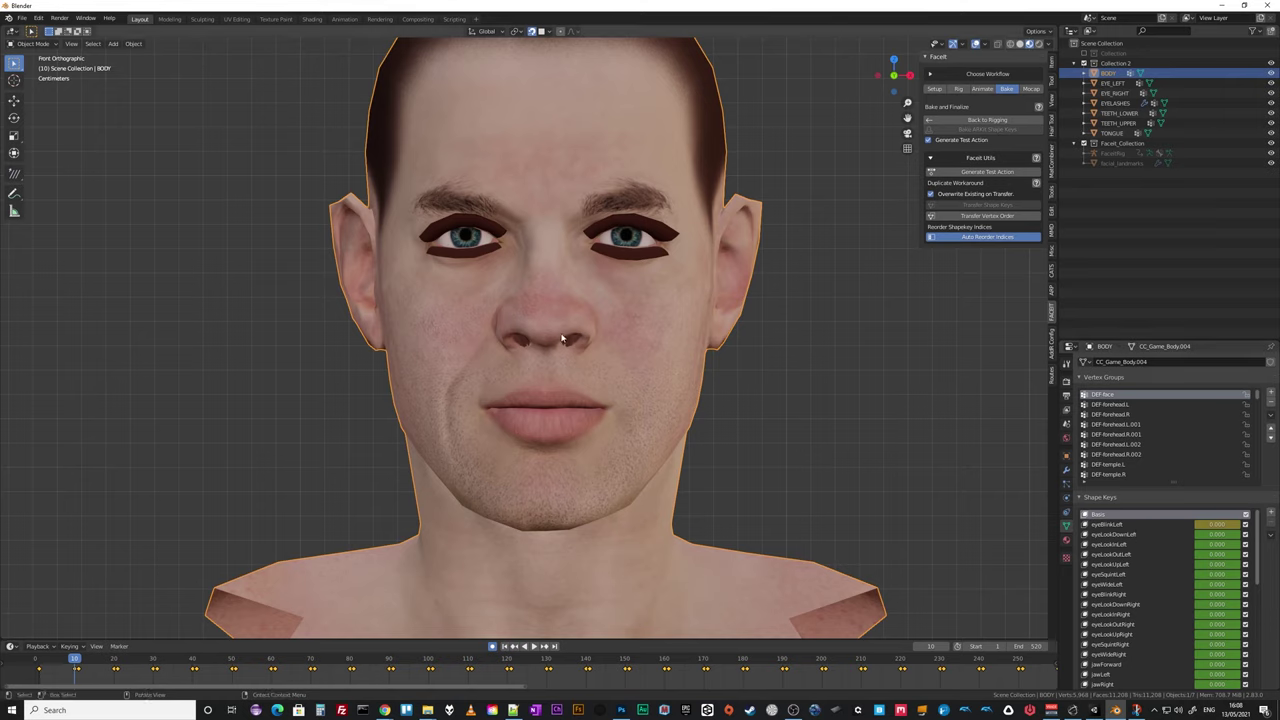
{"action": "scroll", "coordinate": [1118, 634], "scroll_direction": "down", "scroll_amount": 5}
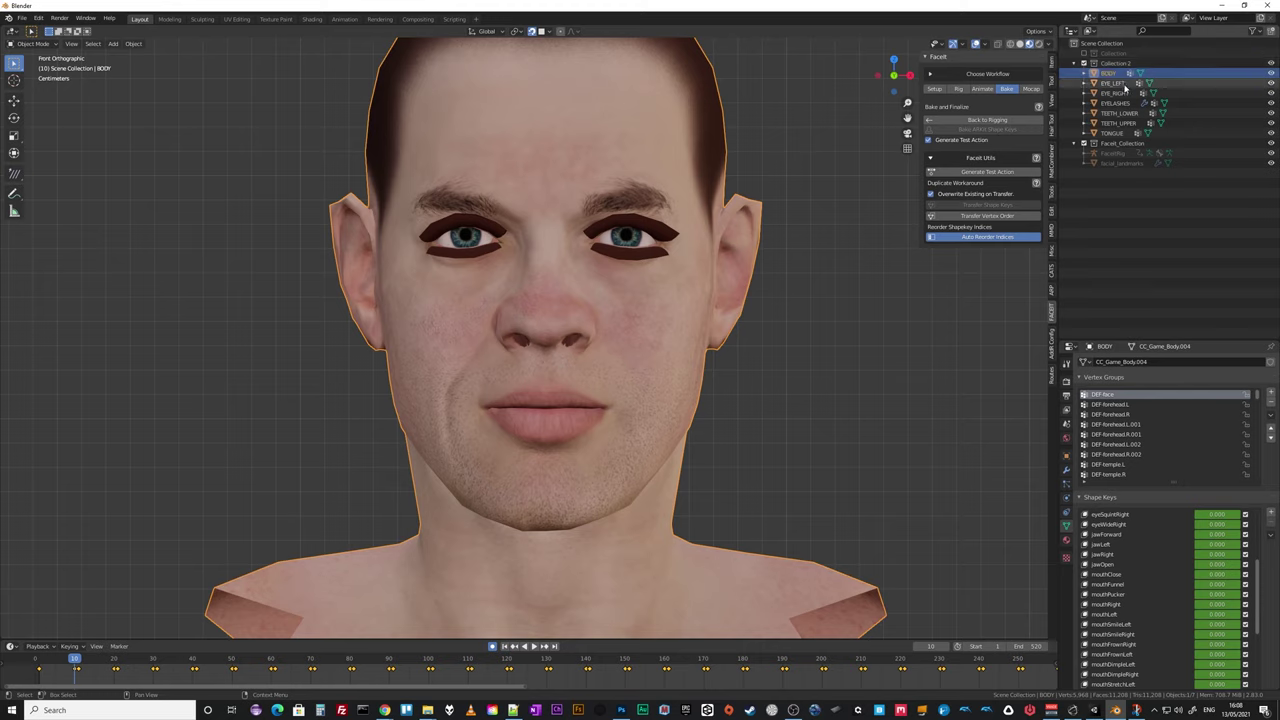
{"action": "left_click", "coordinate": [1084, 55]}
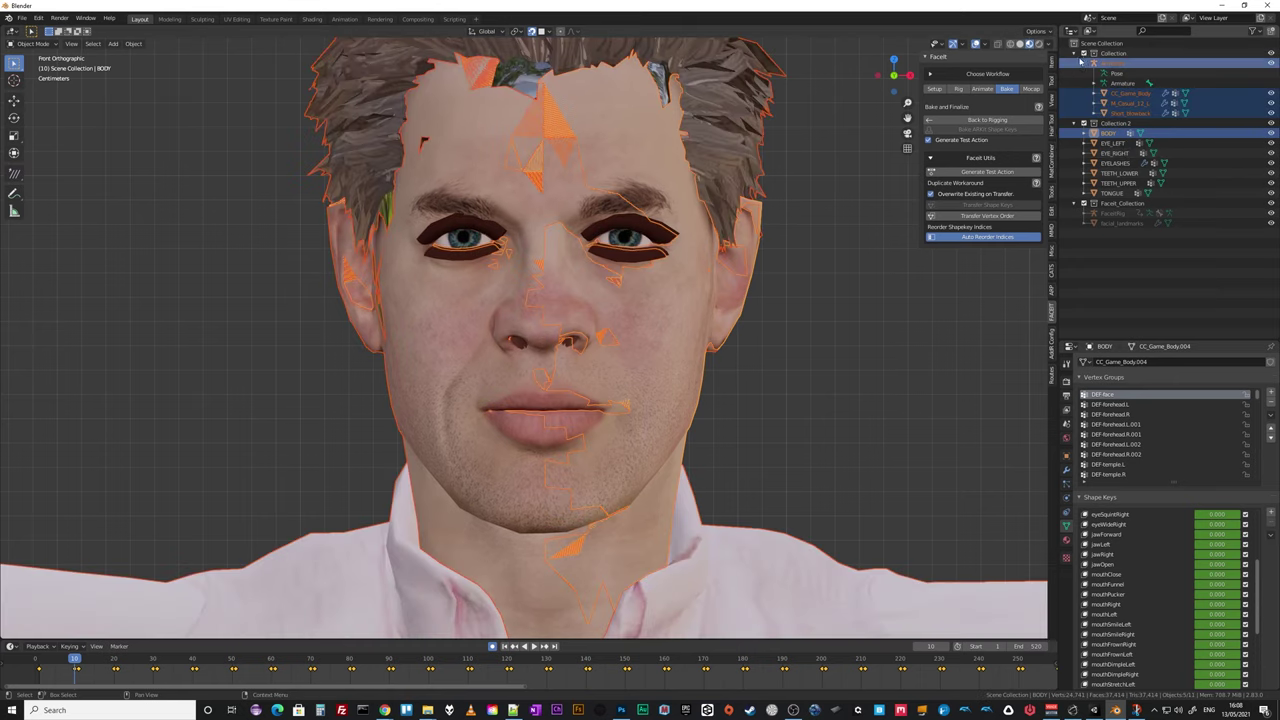
{"action": "left_click", "coordinate": [1083, 54]}
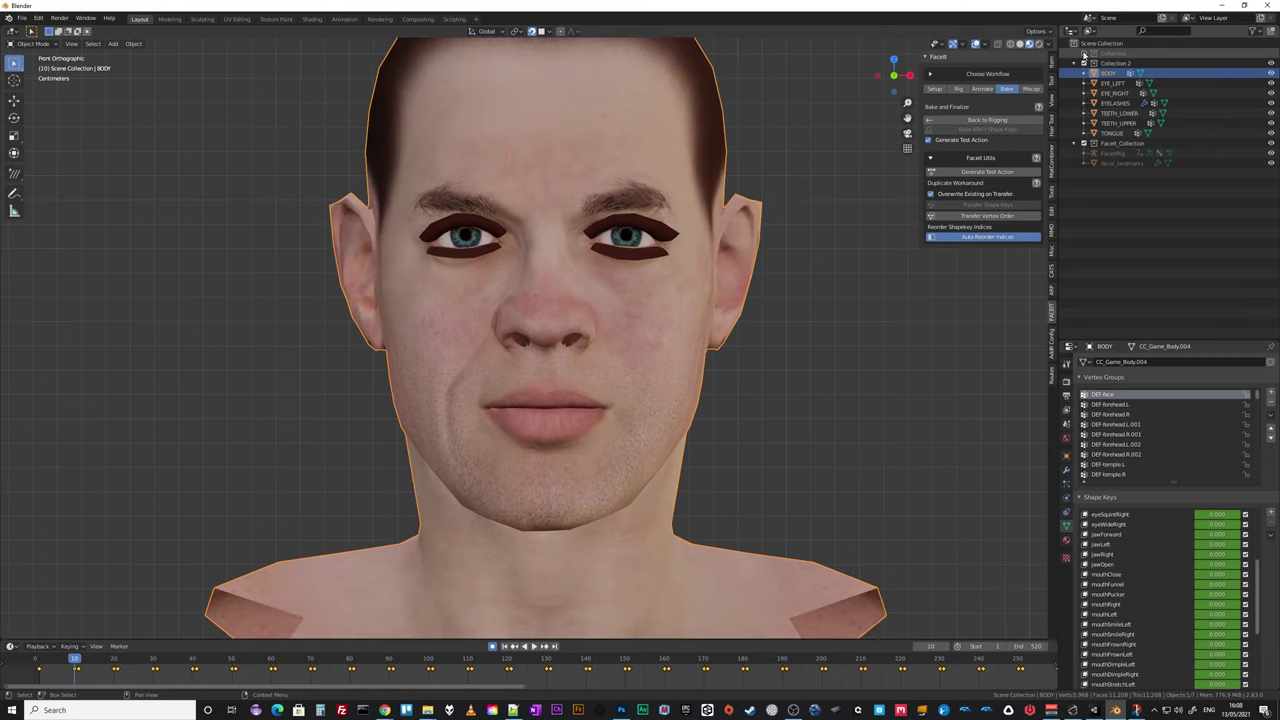
Join the eyes, eyelashes, upper and lower teeth and tongue into the BODY mesh.
{"action": "left_click", "coordinate": [1113, 136], "text": "shift"}
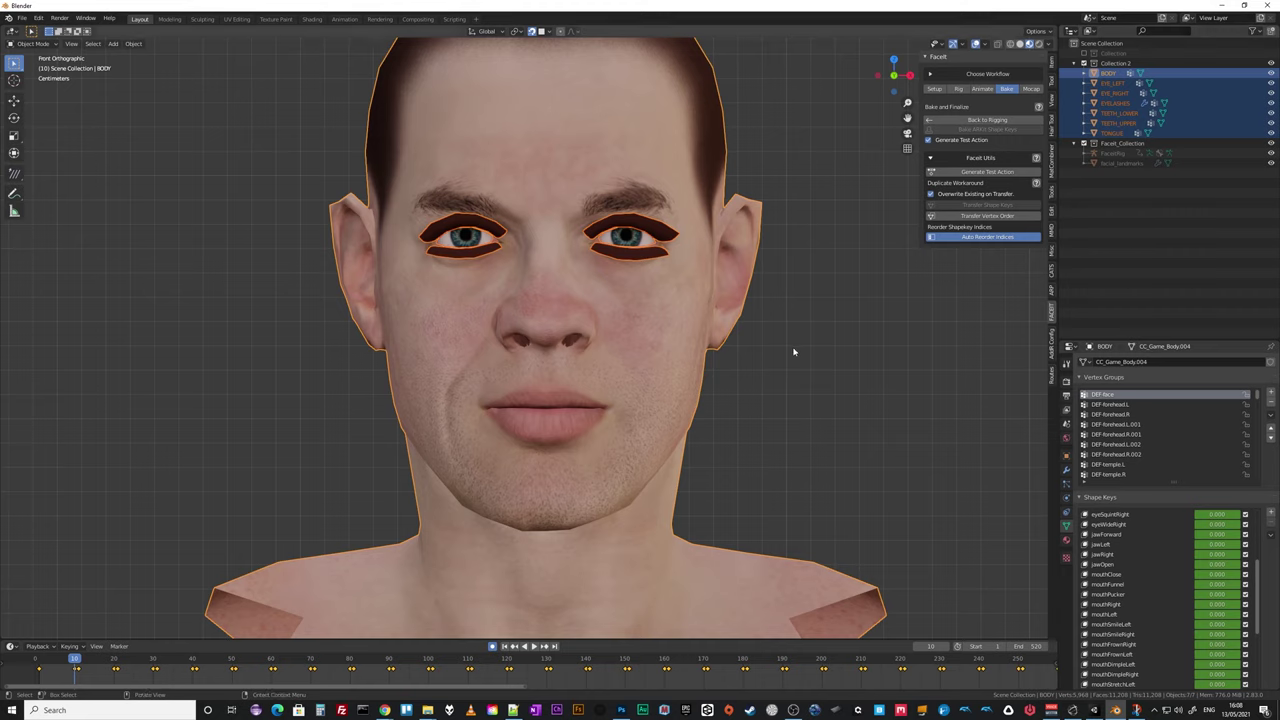
{"action": "key", "text": "ctrl"}
{"action": "key", "text": "ctrl+j"}
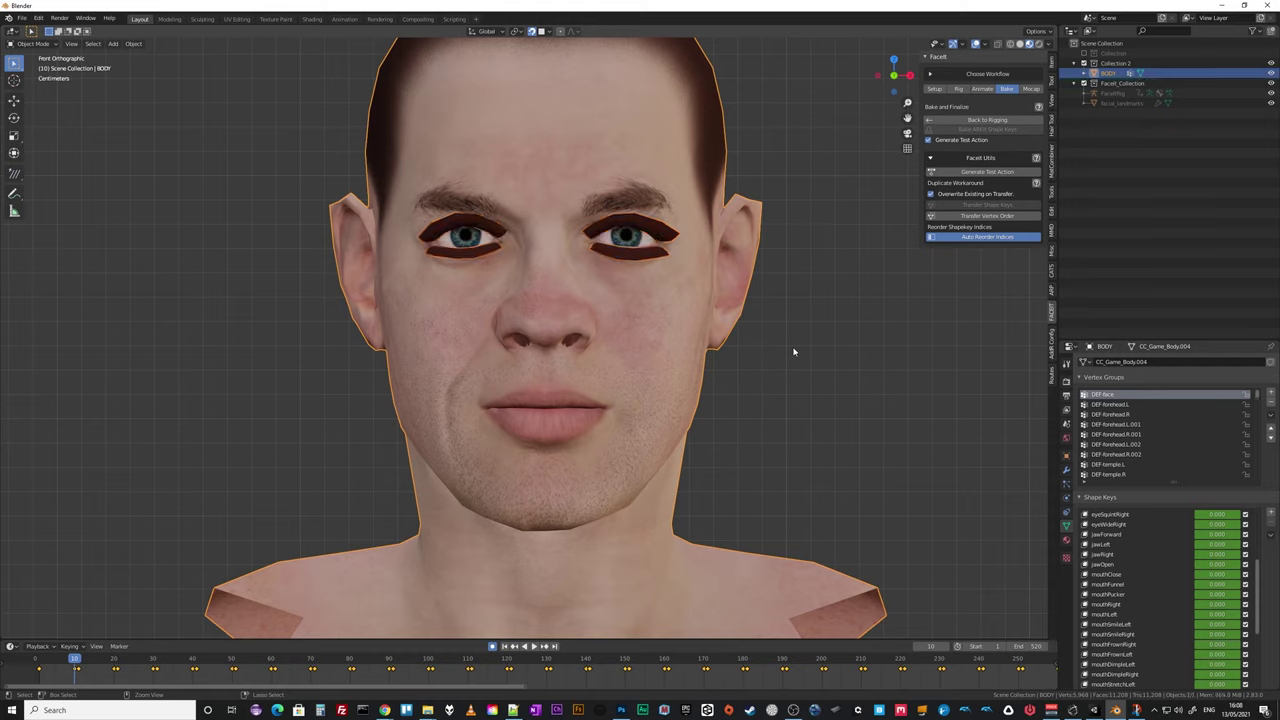
Enable and expand the original Collection, and select CC_Game_Body and then BODY to compare their shape keys.
{"action": "left_click", "coordinate": [1083, 54]}
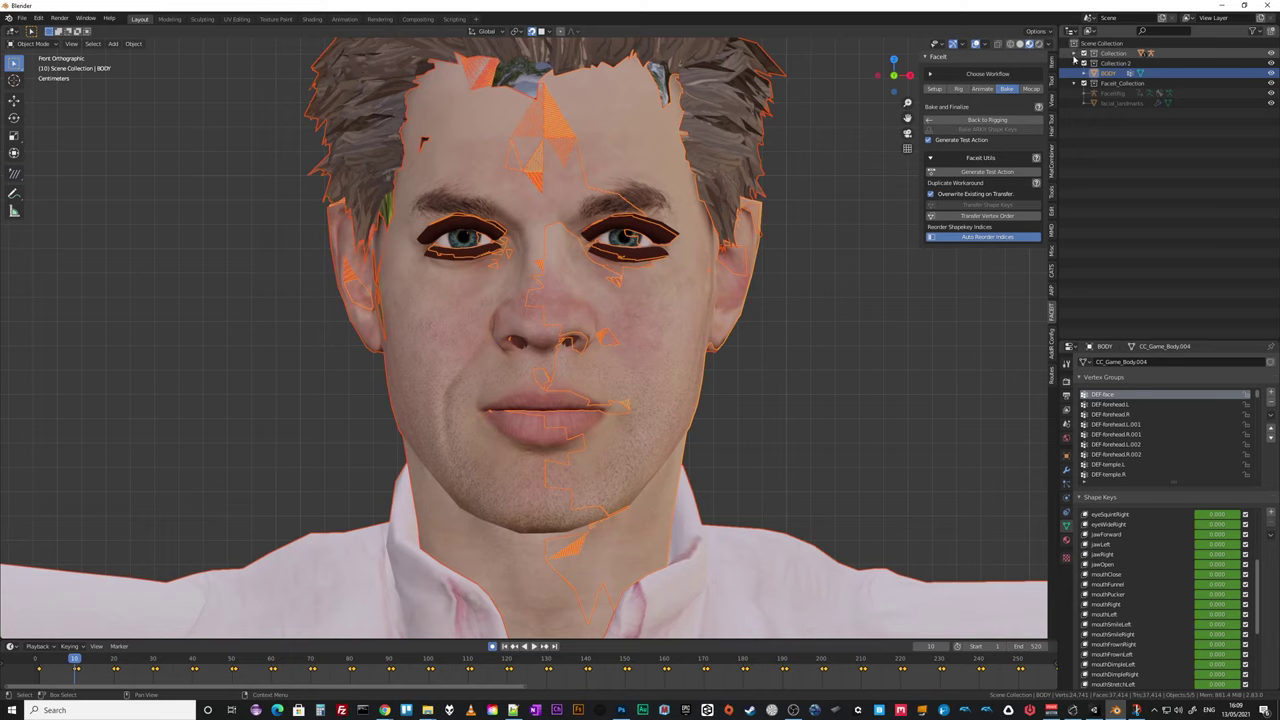
{"action": "left_click", "coordinate": [1074, 54]}
{"action": "left_click", "coordinate": [1133, 94]}
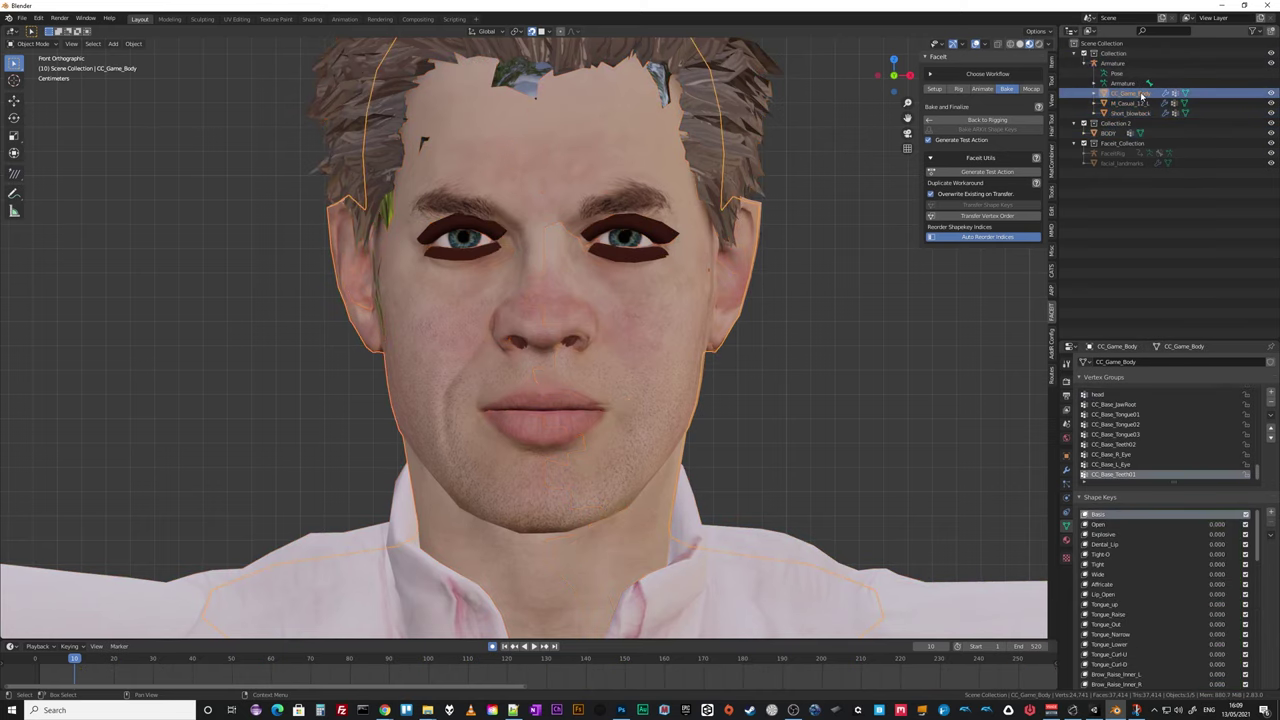
{"action": "double_click", "coordinate": [1142, 95]}
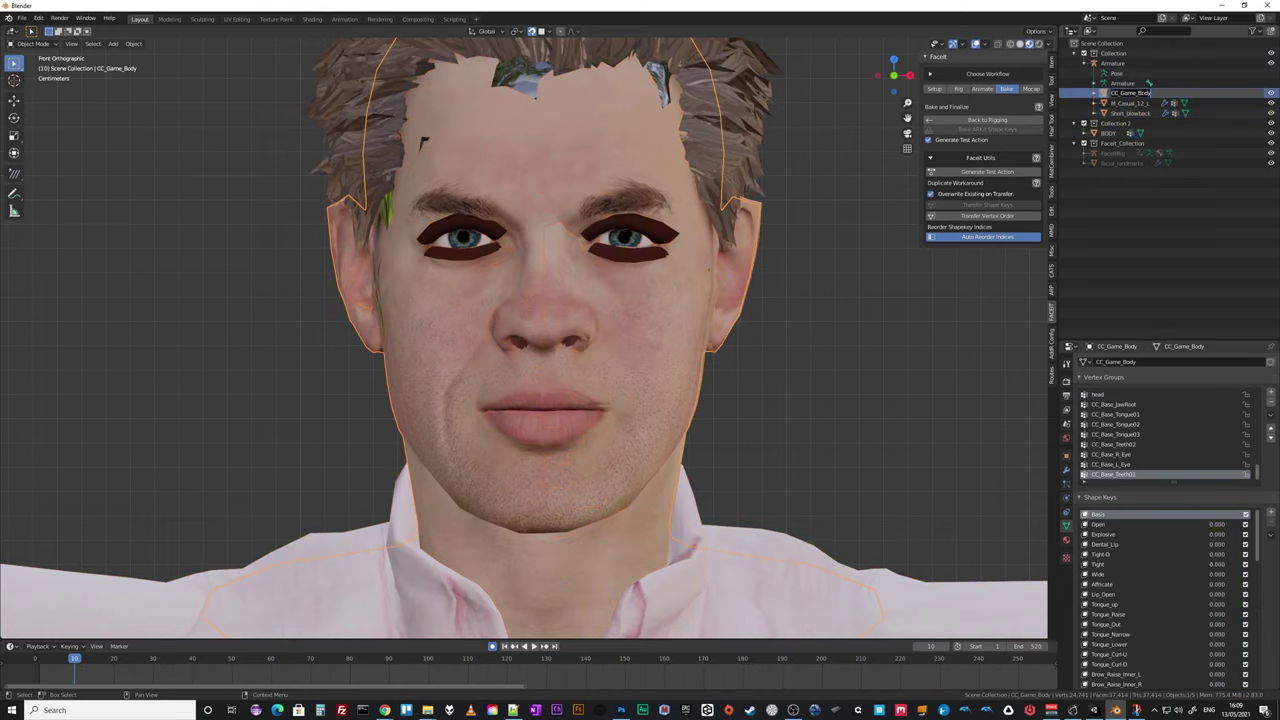
{"action": "left_click", "coordinate": [1108, 134]}
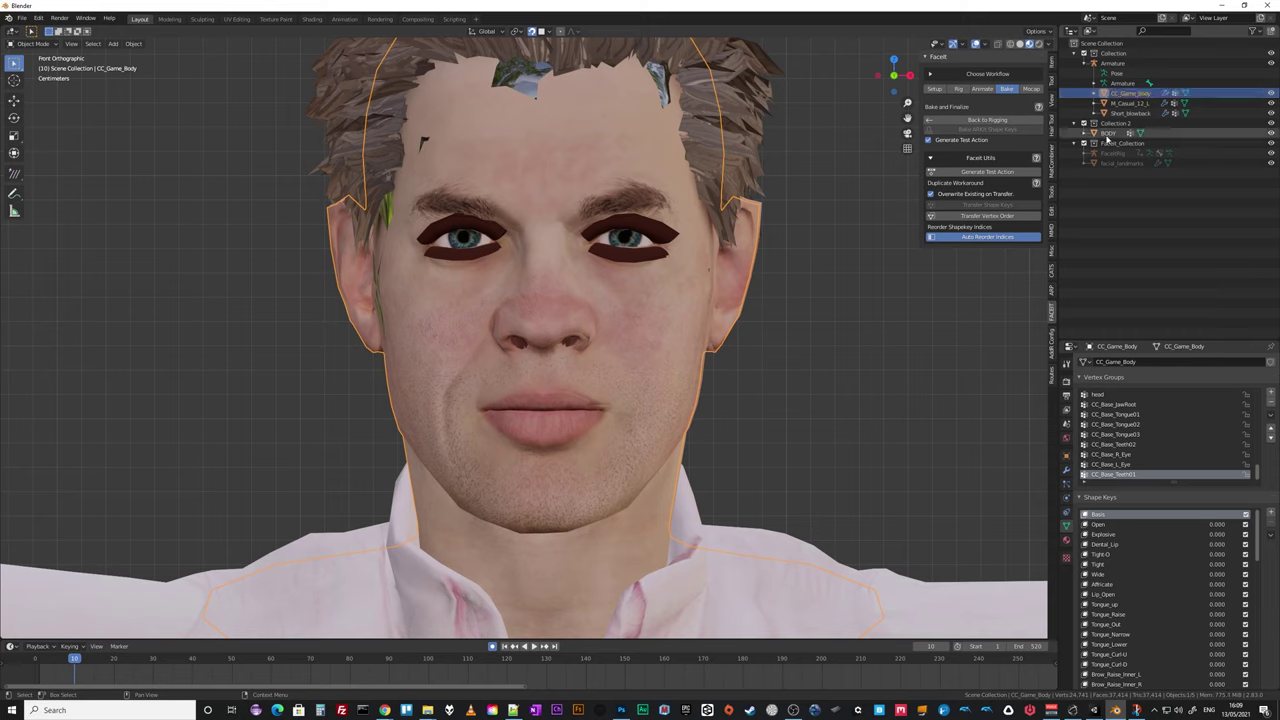
{"action": "left_click", "coordinate": [1108, 135]}
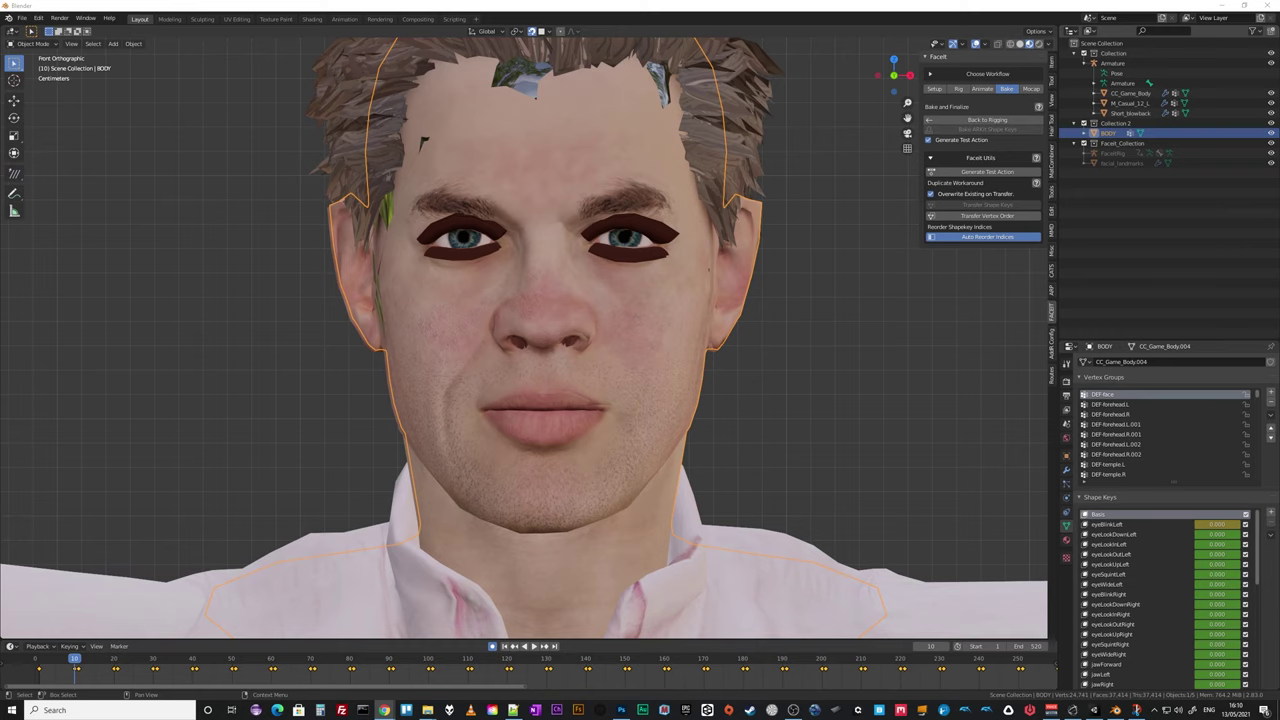
Switch to Chrome and read when the original vertex order must be restored in section 5.1 of Faceit's Duplicate Workaround page.
{"action": "key", "text": "alt+Tab"}
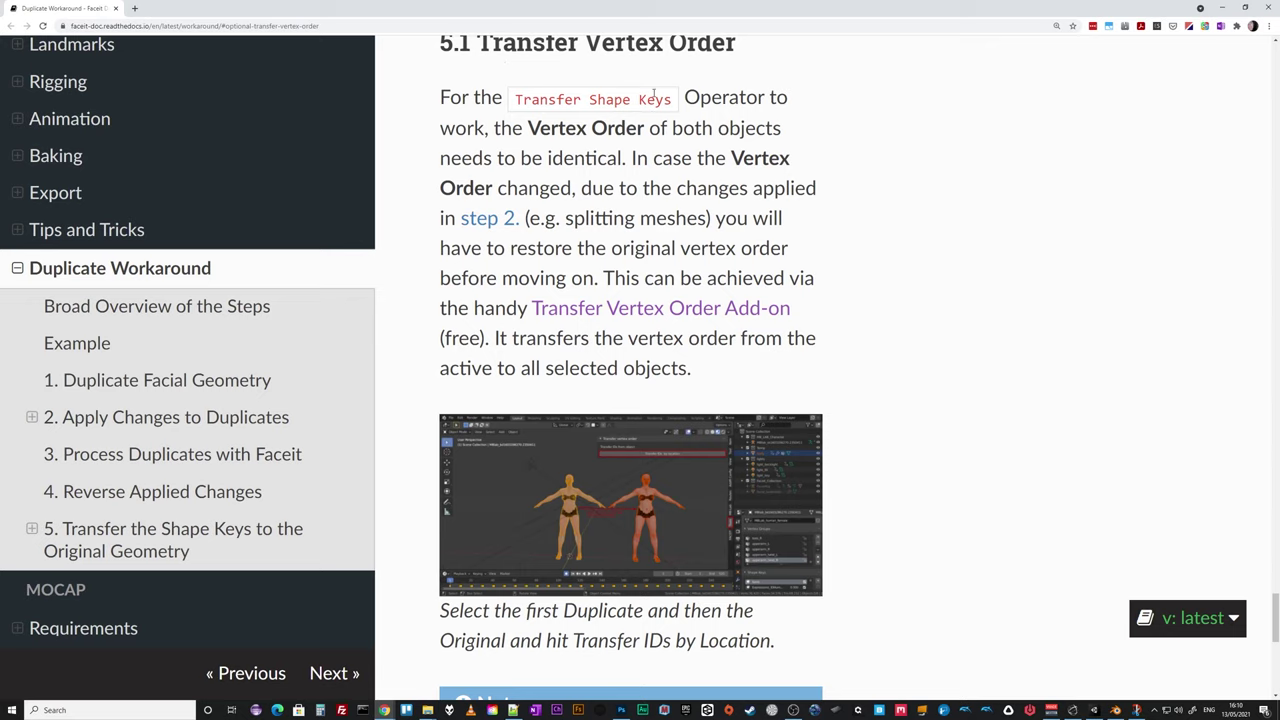
{"action": "left_click_drag", "start_coordinate": [631, 158], "coordinate": [716, 218]}
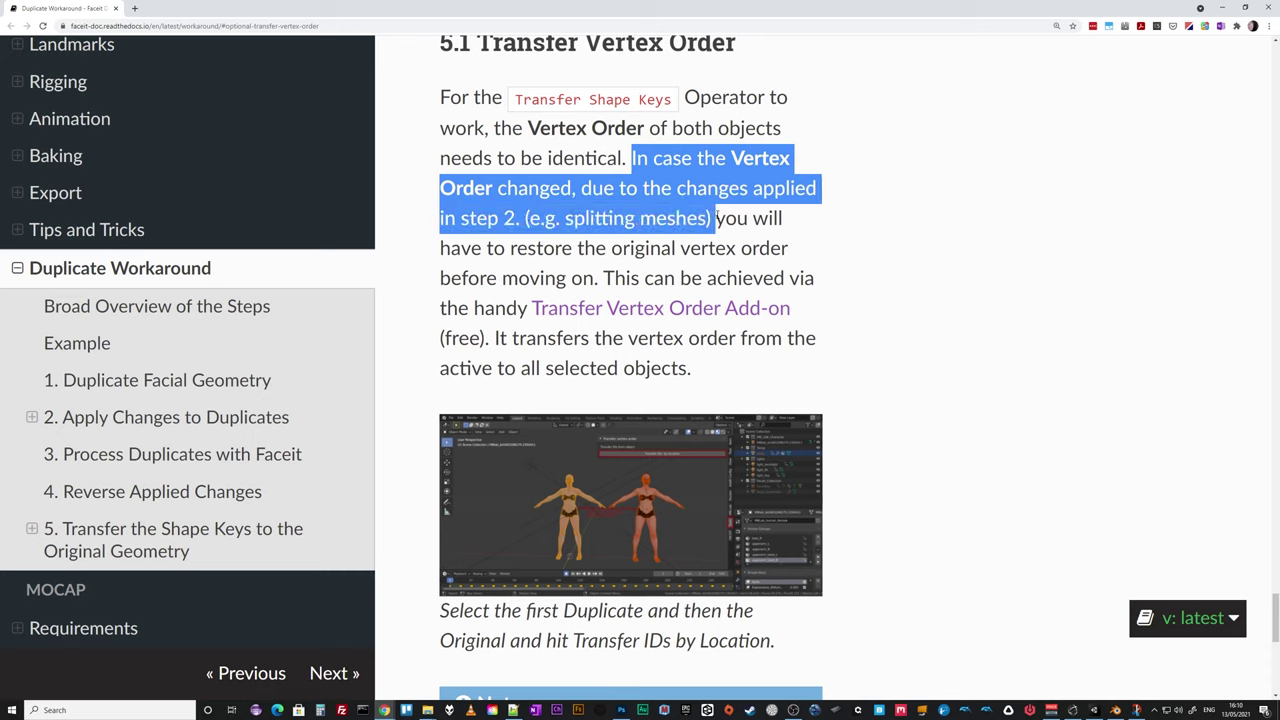
{"action": "left_click_drag", "start_coordinate": [716, 218], "coordinate": [596, 280]}
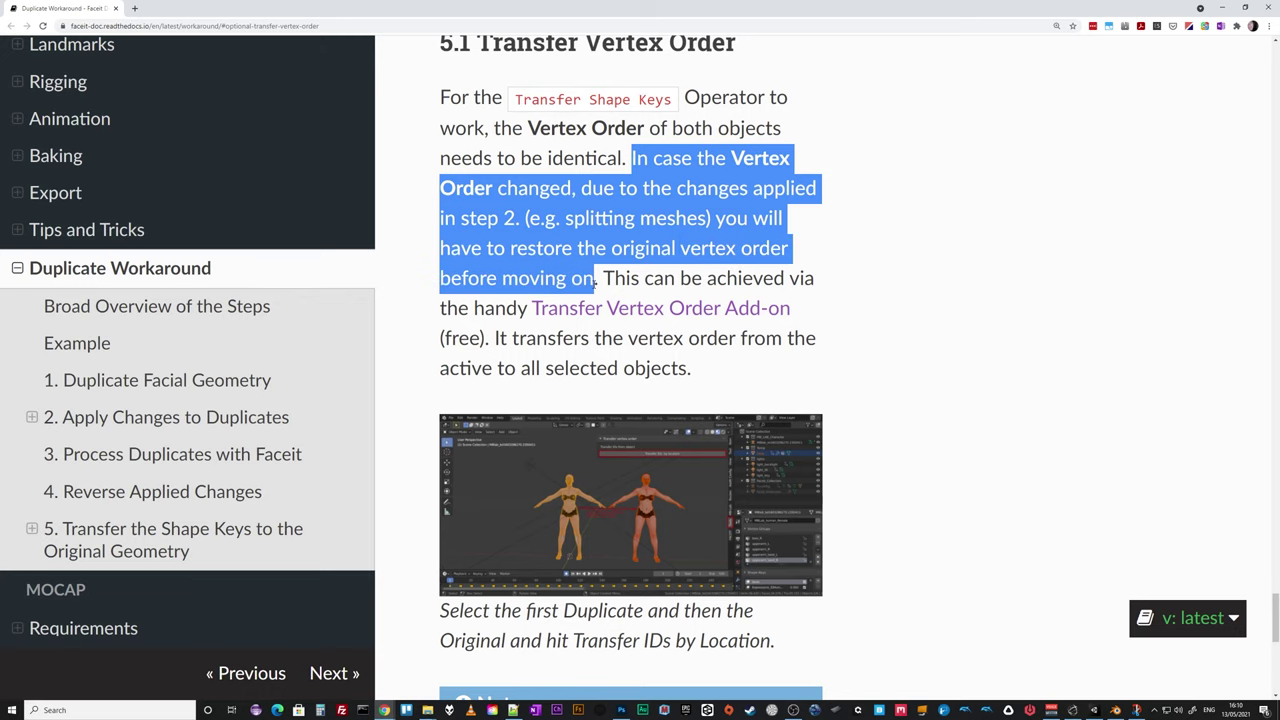
{"action": "double_click", "coordinate": [830, 13]}
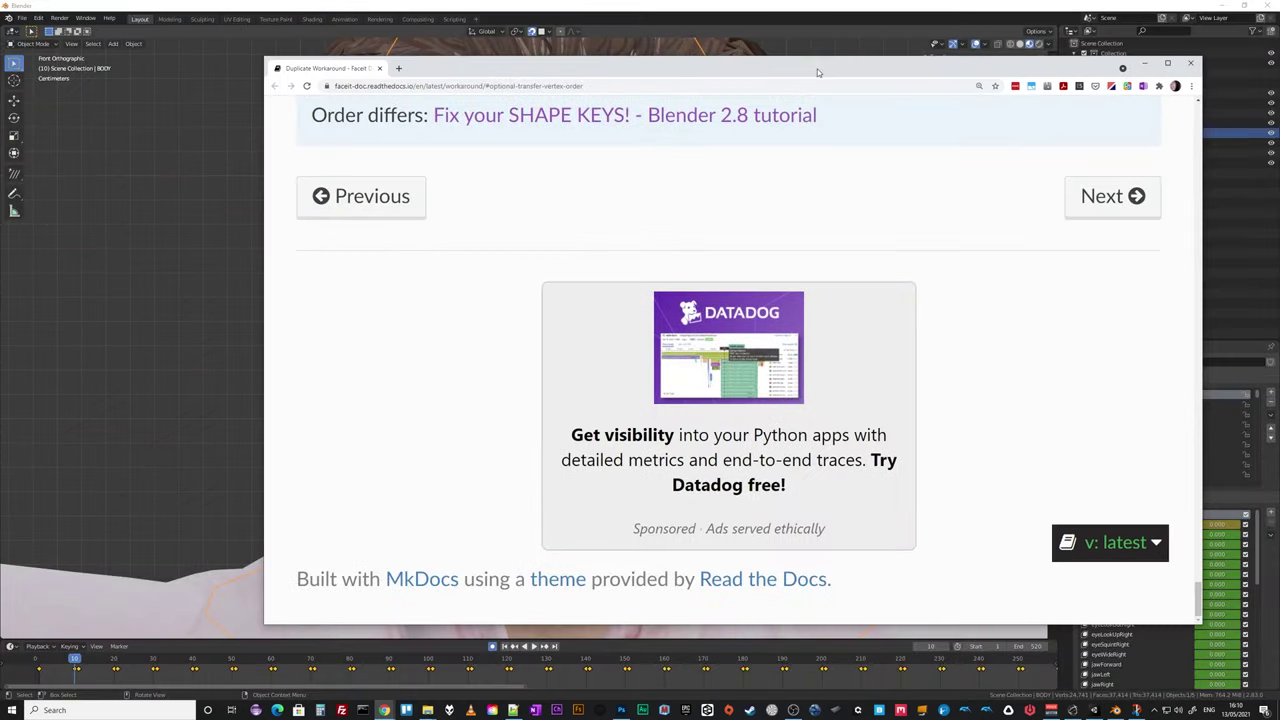
{"action": "left_click", "coordinate": [821, 59]}
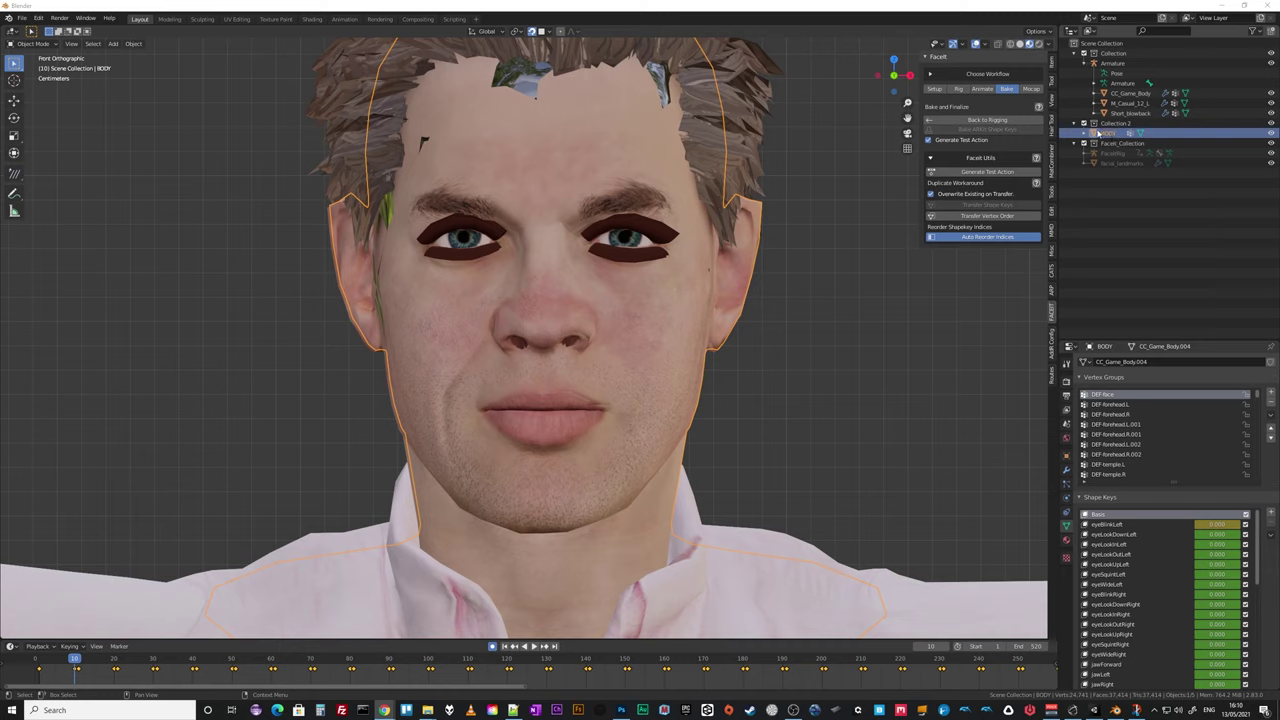
Transfer the vertex order with BODY selected and CC_Game_Body active, and reselect both in that order.
{"action": "left_click", "coordinate": [1130, 93]}
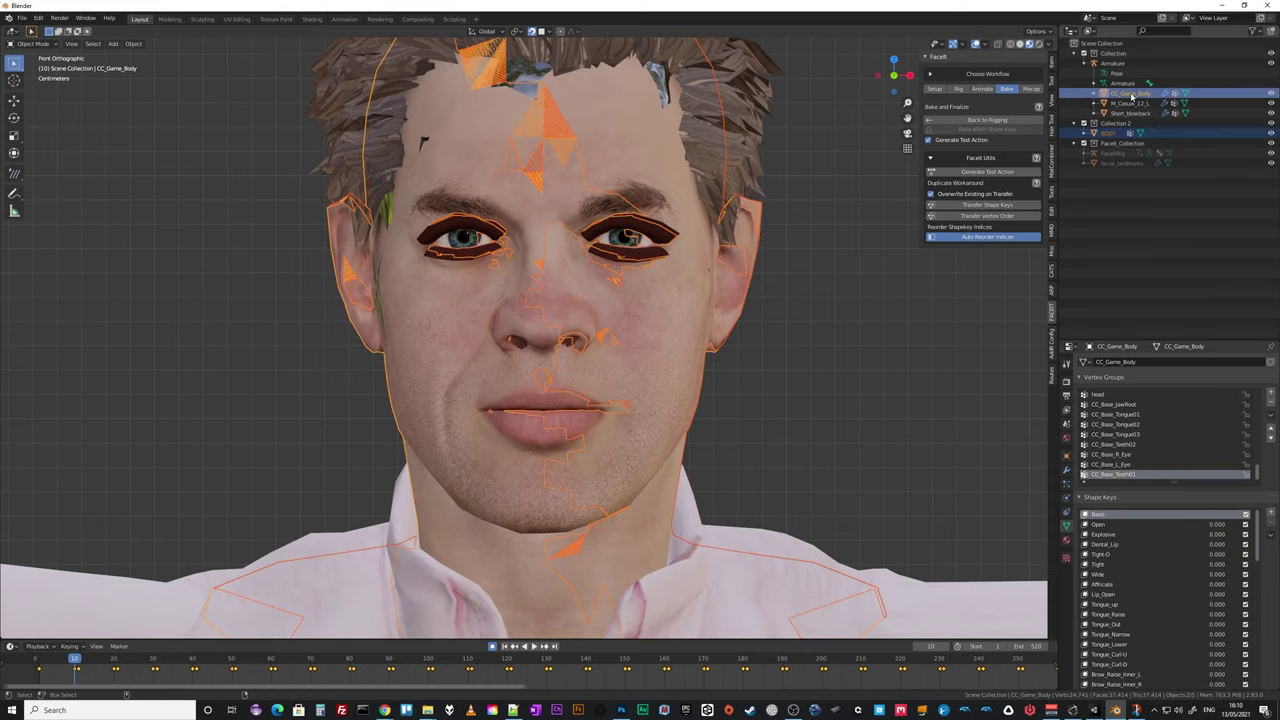
{"action": "left_click", "coordinate": [991, 218]}
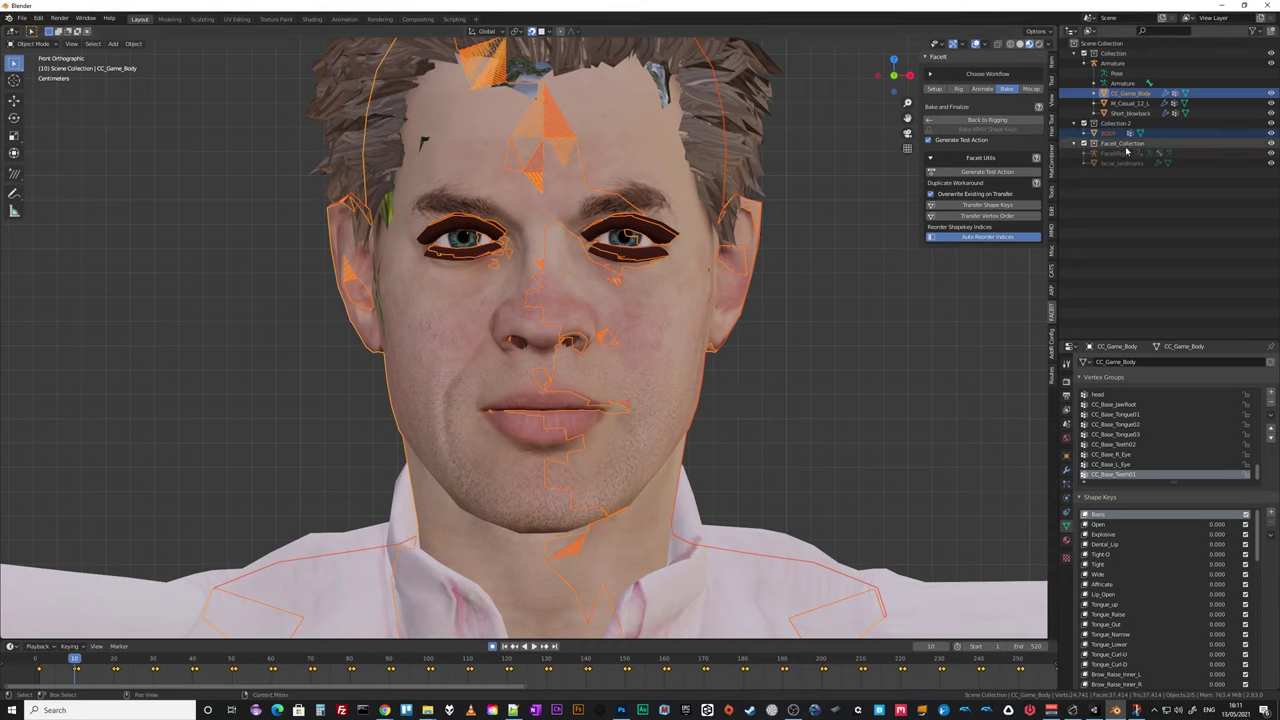
{"action": "left_click", "coordinate": [1110, 135]}
{"action": "left_click", "coordinate": [1156, 93], "text": "ctrl"}
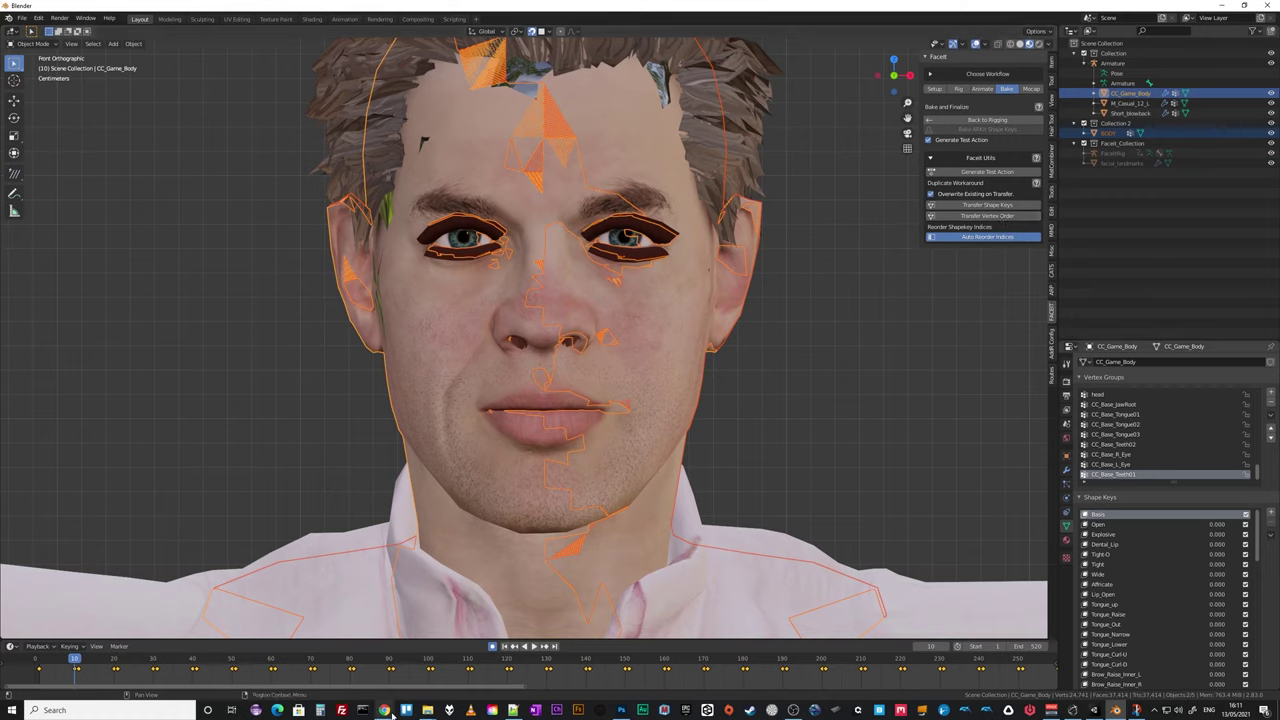
Switch to Chrome, review the Gumroad pages for Transfer the vertex order and Mesh Data Transfer for Blender, and return to Blender.
{"action": "mouse_move", "coordinate": [386, 711]}
{"action": "mouse_move", "coordinate": [556, 641]}
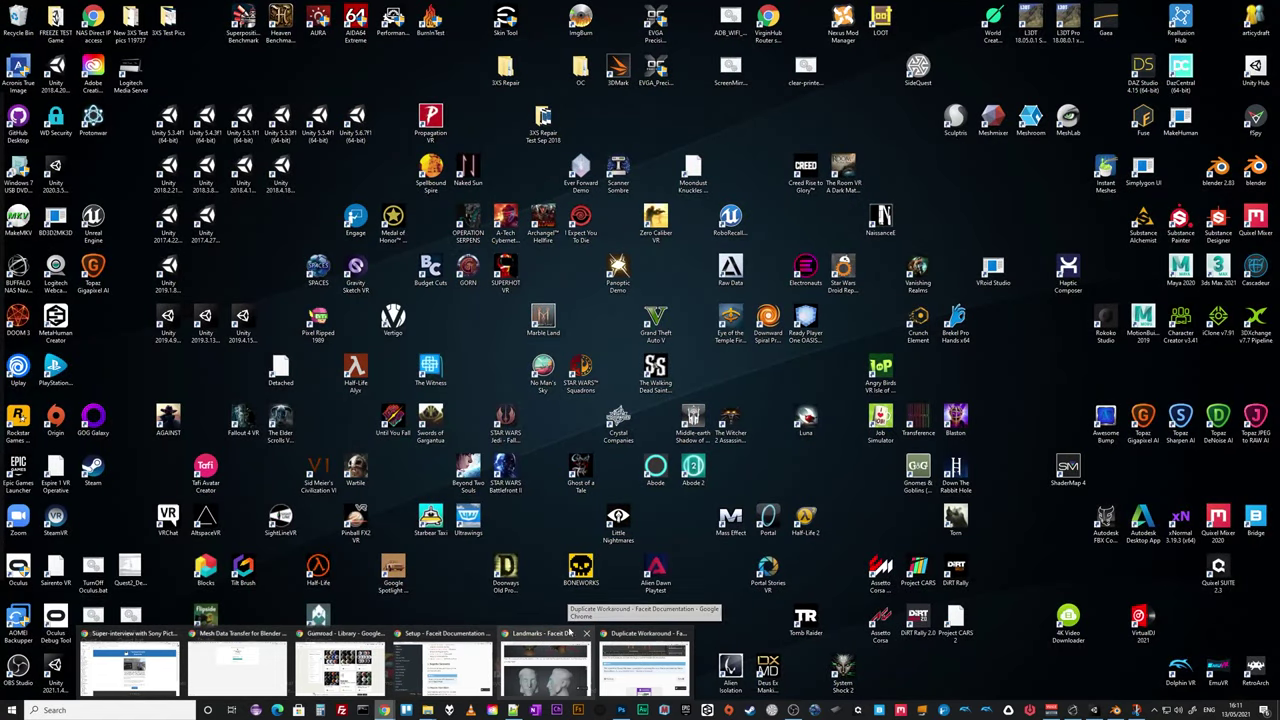
{"action": "left_click", "coordinate": [543, 634]}
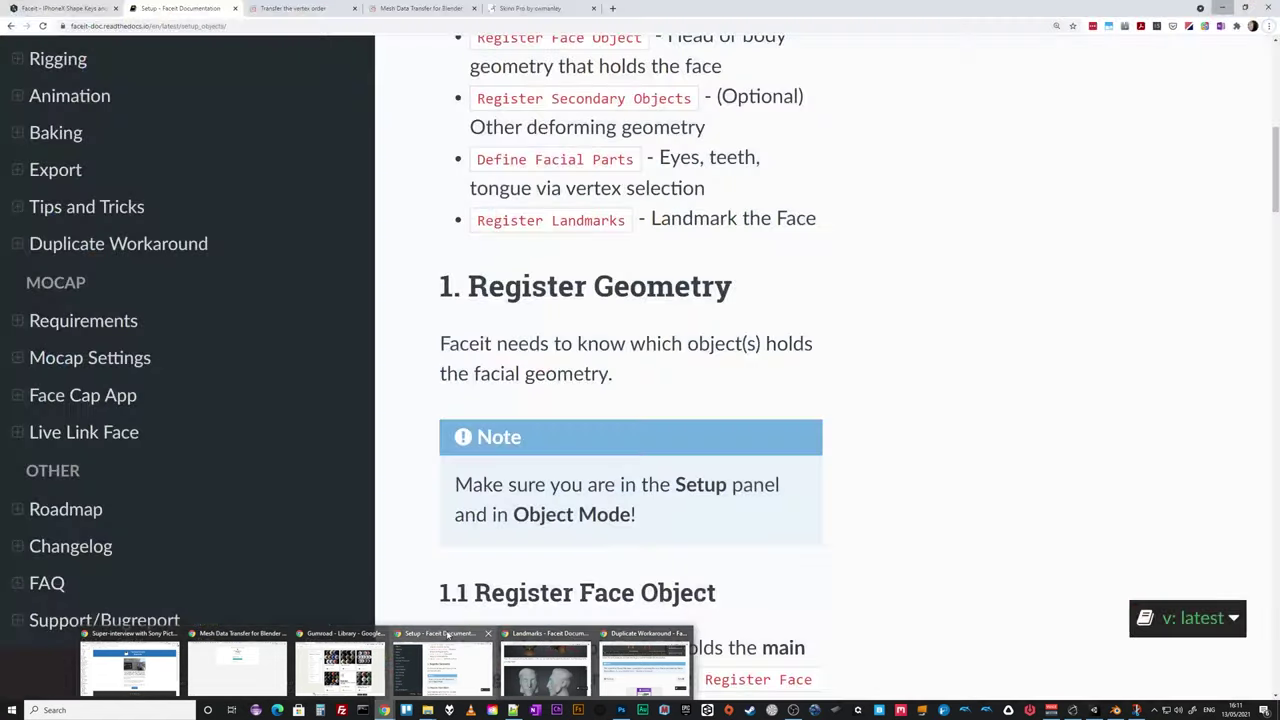
{"action": "left_click", "coordinate": [300, 8]}
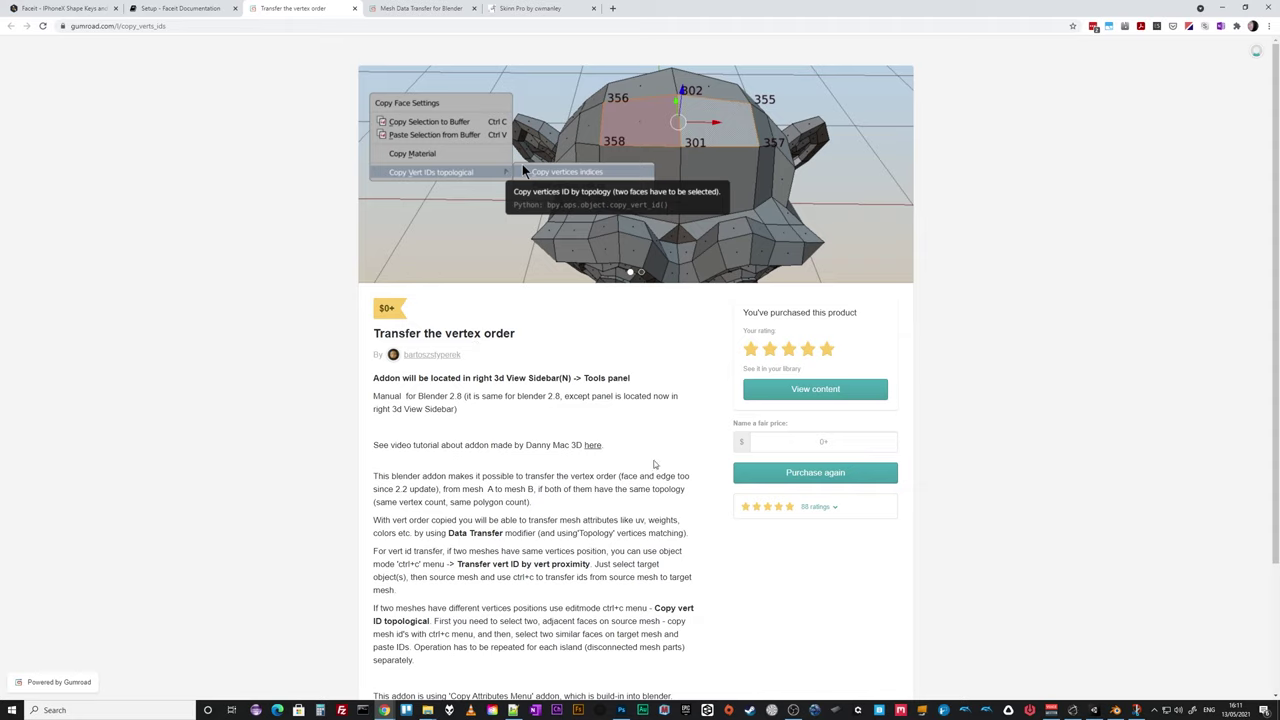
{"action": "left_click", "coordinate": [412, 10]}
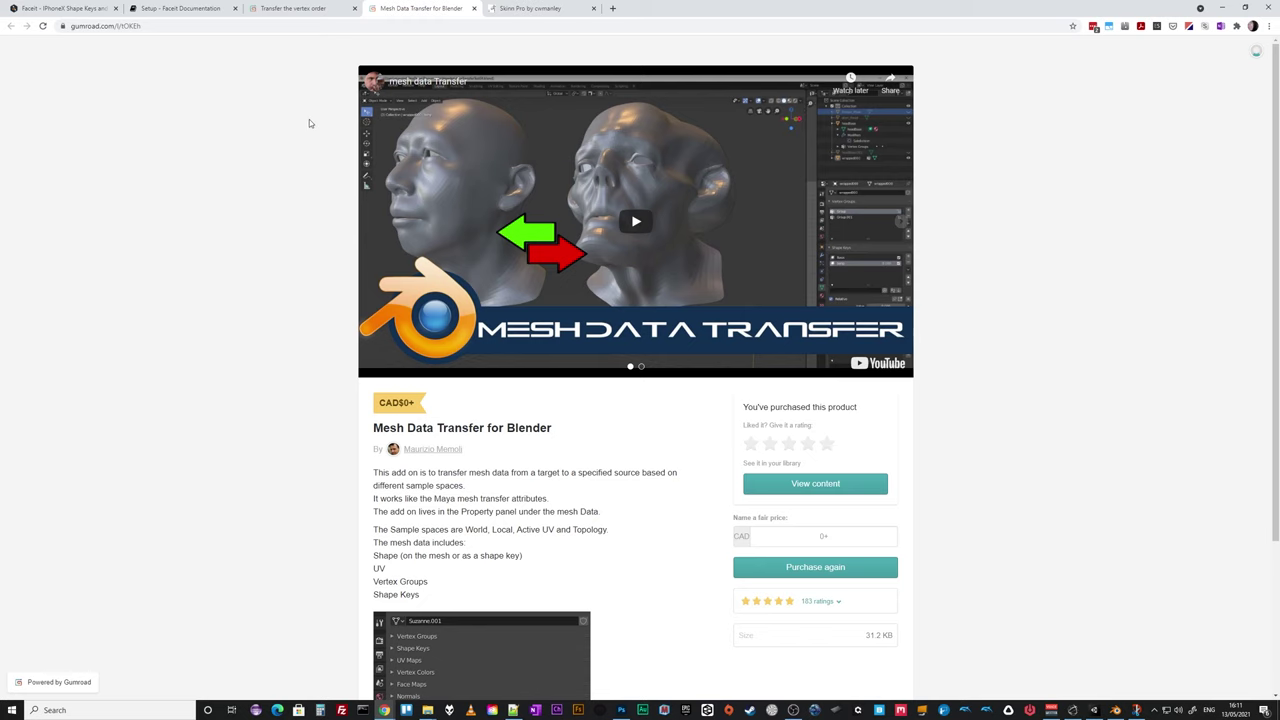
{"action": "left_click", "coordinate": [293, 8]}
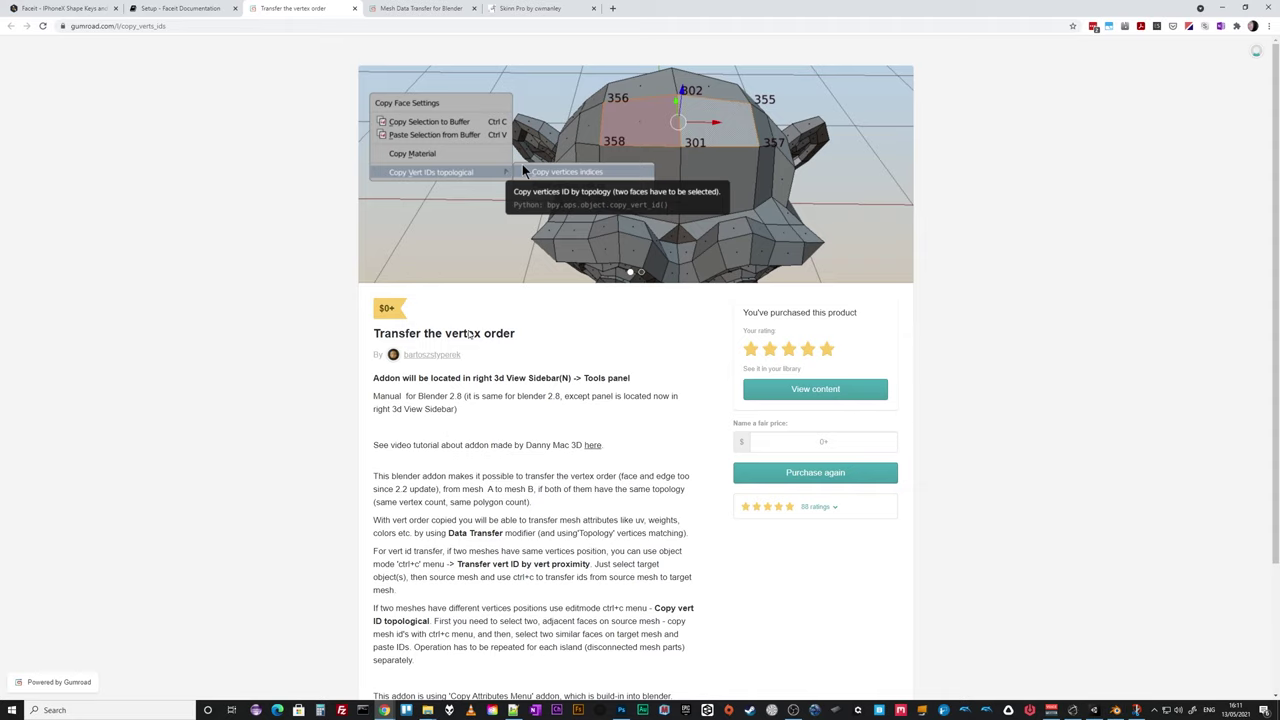
{"action": "left_click", "coordinate": [418, 14]}
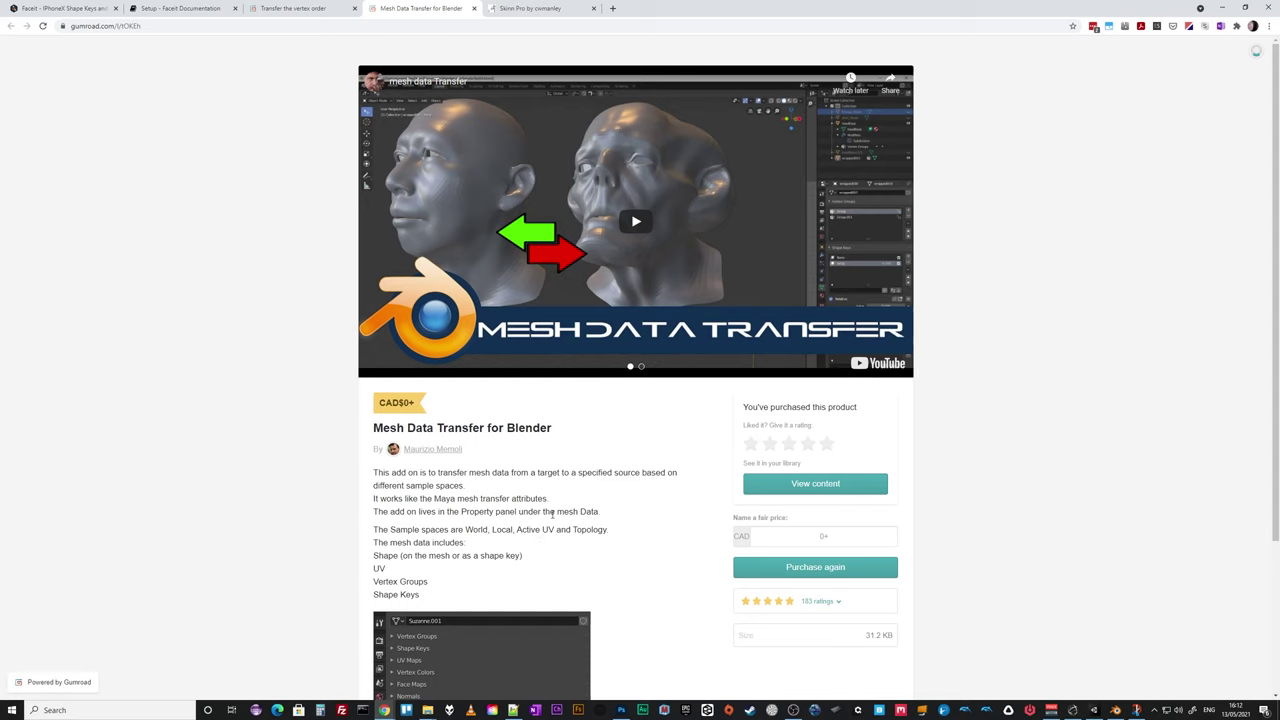
{"action": "left_click", "coordinate": [1115, 710]}
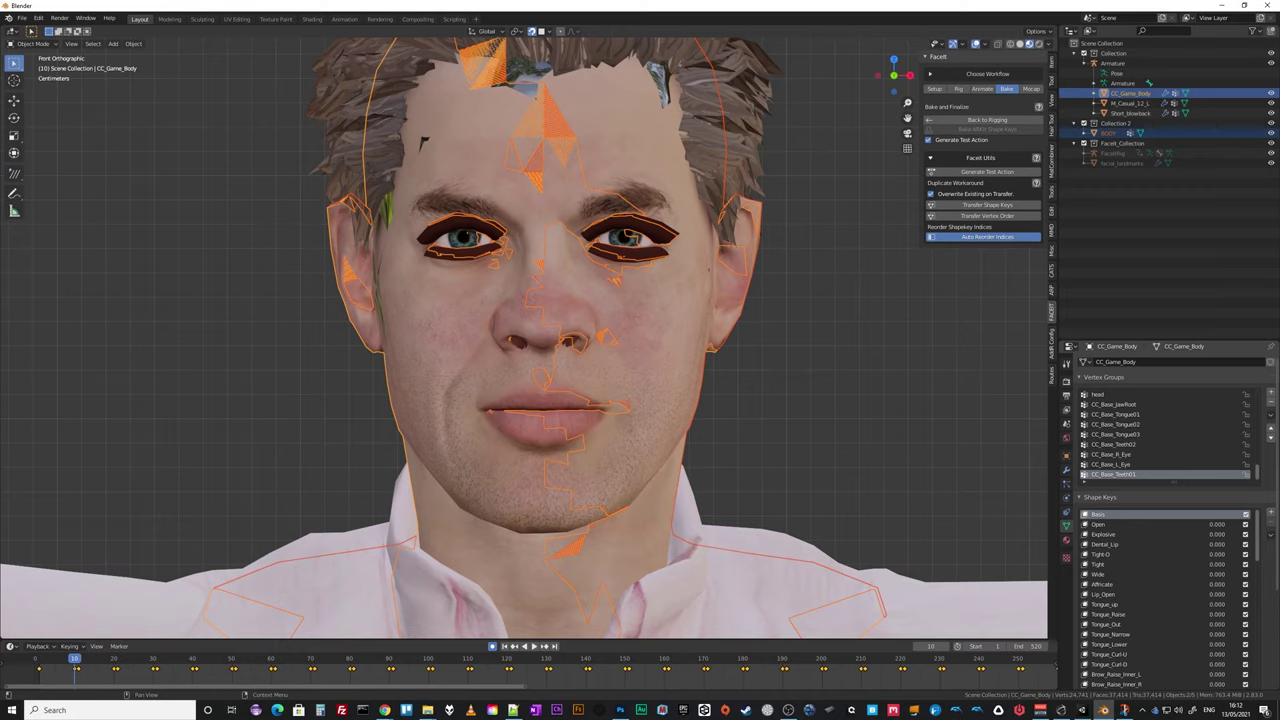
Switch to the Faceit documentation and read section 5 on transferring the shape keys to the original geometry.
{"action": "key", "text": "alt+Tab"}
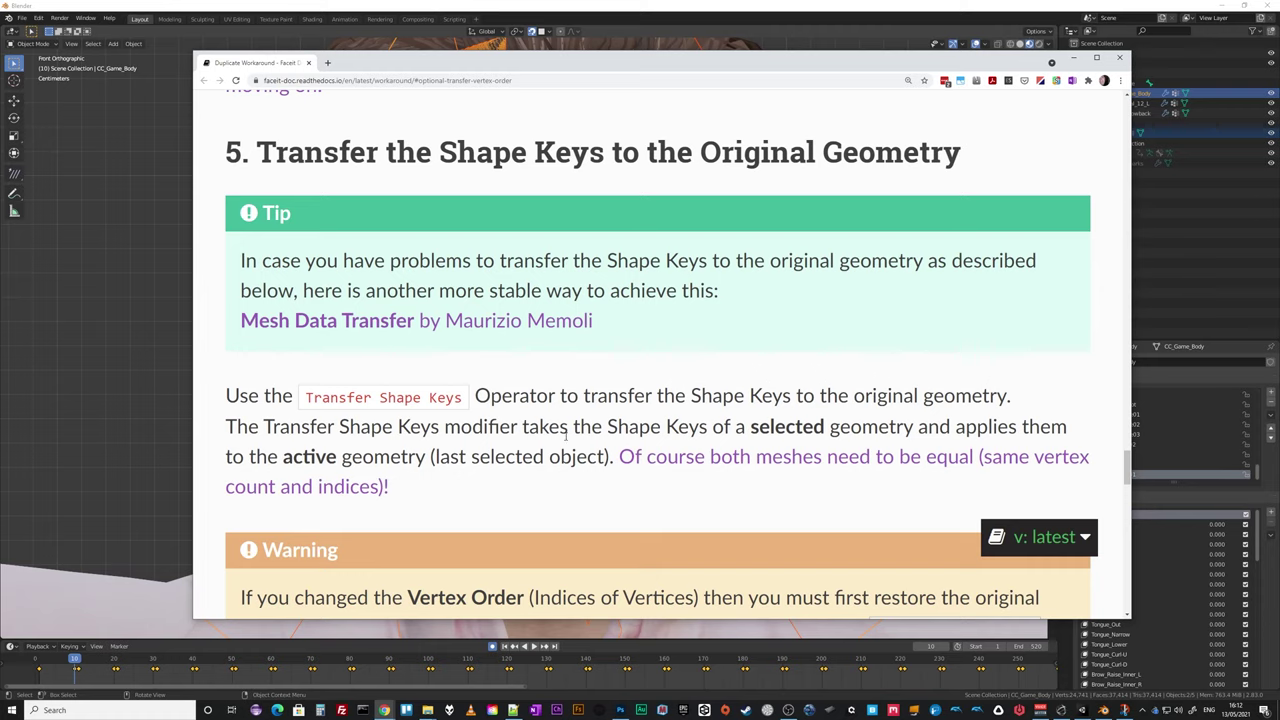
{"action": "left_click_drag", "start_coordinate": [559, 62], "coordinate": [1279, 62]}
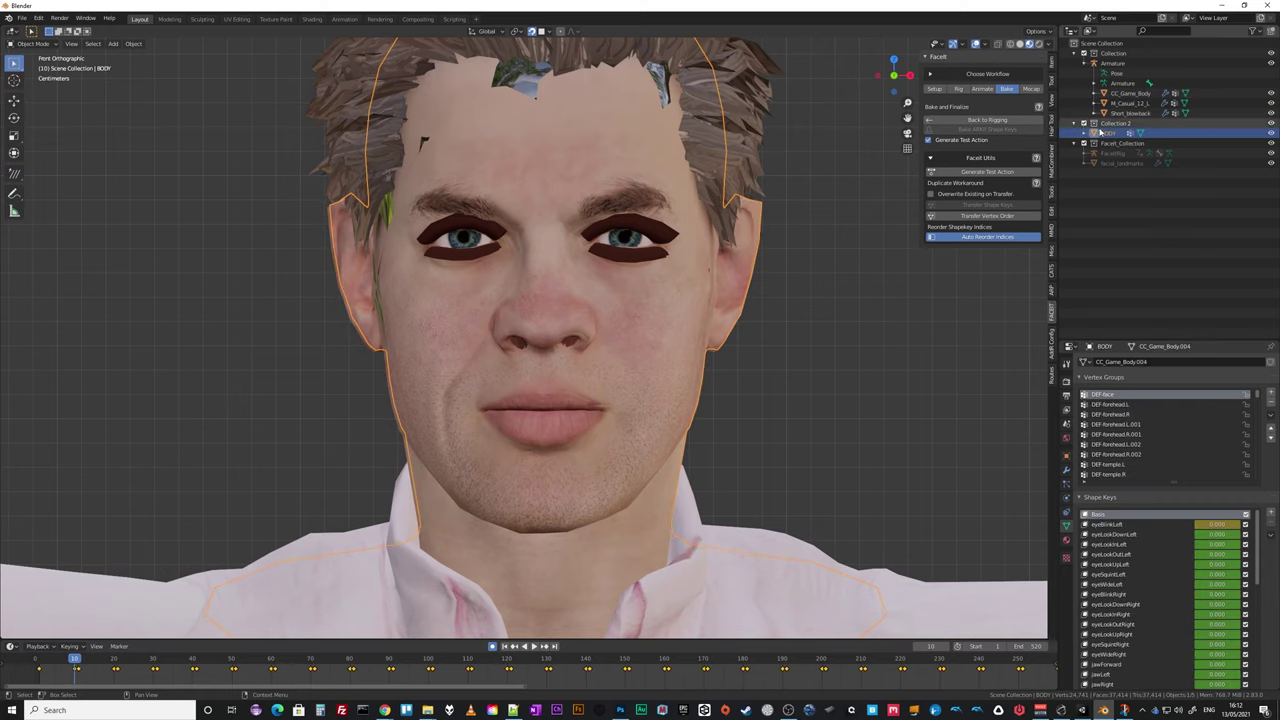
Select CC_Game_Body, look through its existing shape keys and display its modifiers.
{"action": "left_click", "coordinate": [1112, 93]}
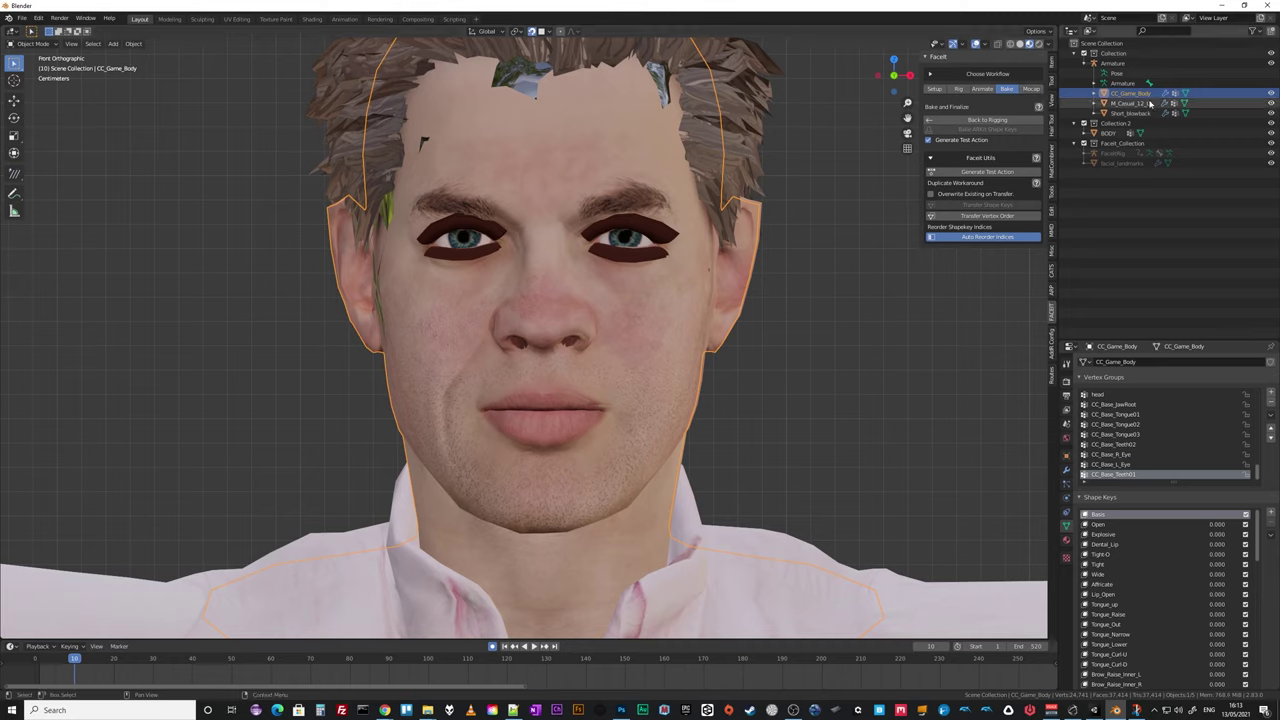
{"action": "scroll", "coordinate": [1134, 545], "scroll_direction": "down", "scroll_amount": 4}
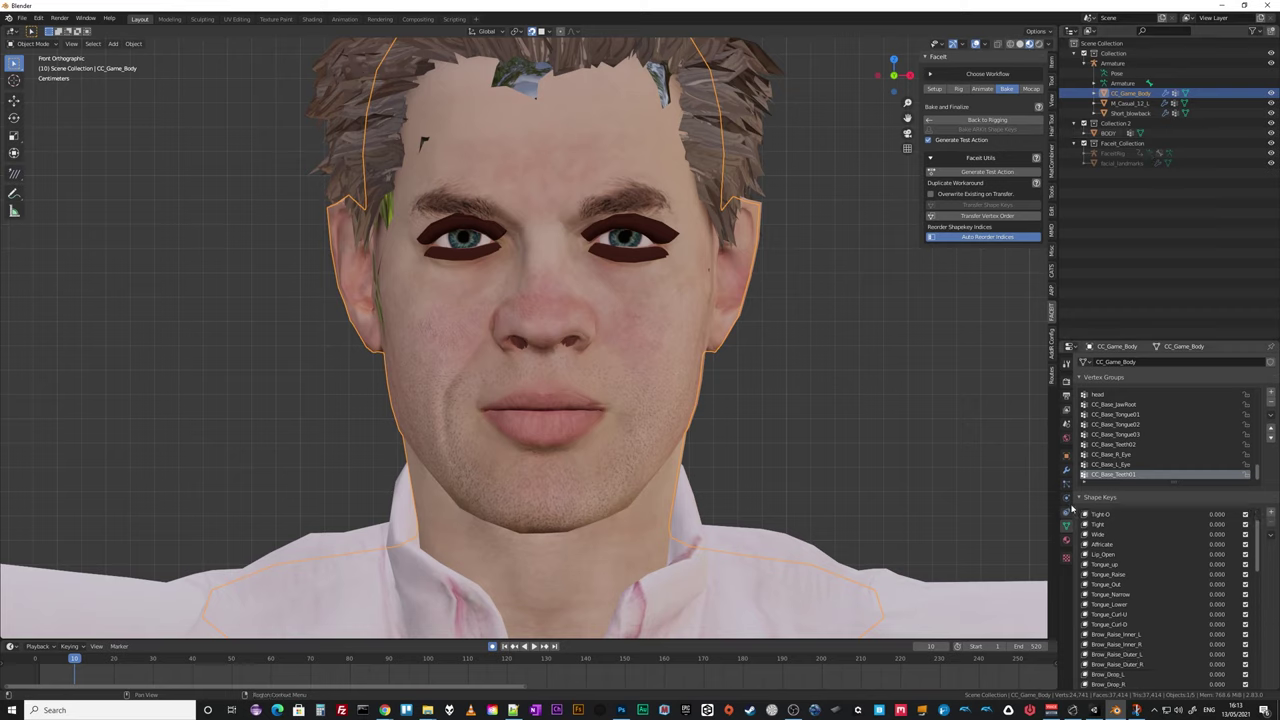
{"action": "left_click", "coordinate": [1066, 474]}
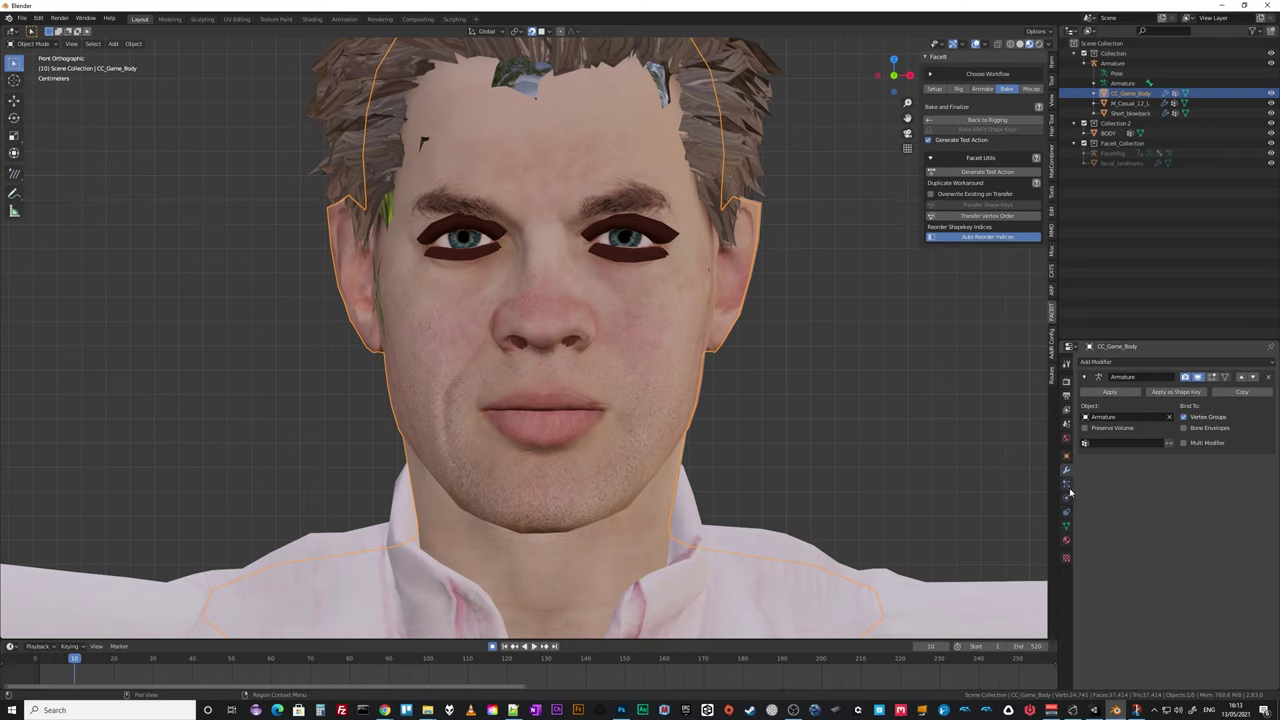
Find the Mesh Data Transfer settings in CC_Game_Body's mesh data properties and expand them.
{"action": "left_click", "coordinate": [1066, 484]}
{"action": "left_click", "coordinate": [1066, 498]}
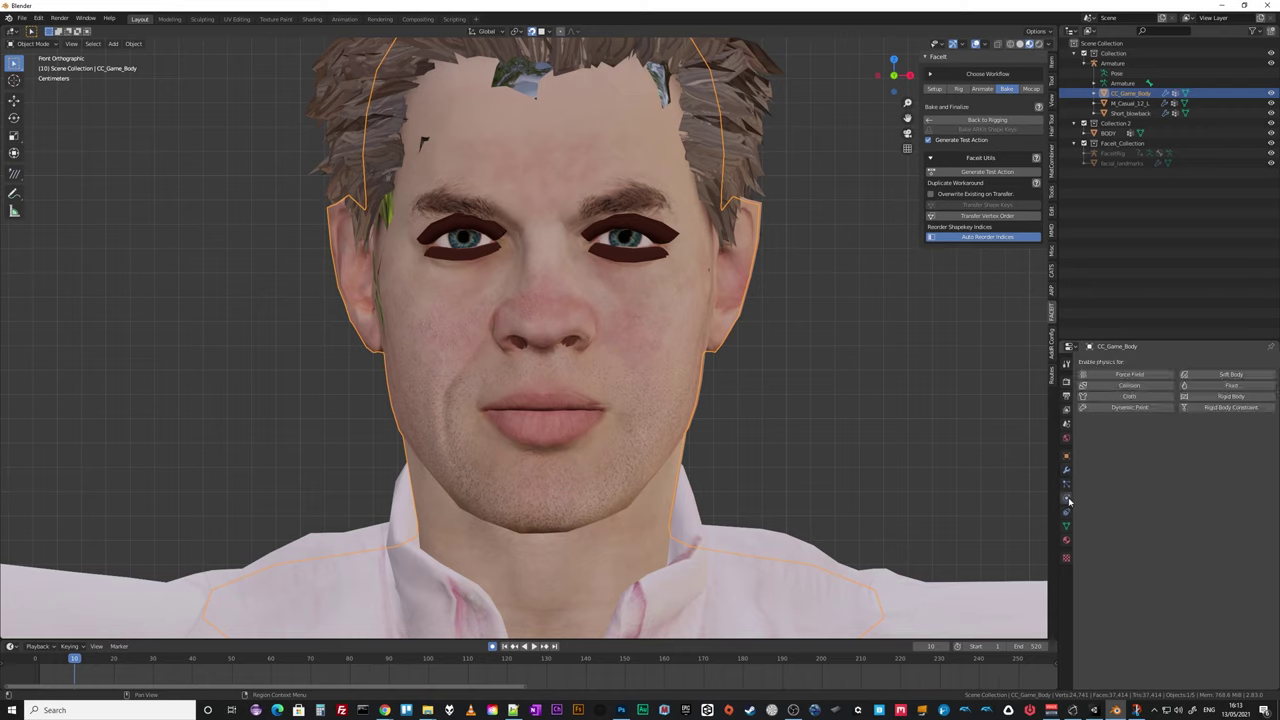
{"action": "left_click", "coordinate": [1066, 512]}
{"action": "left_click", "coordinate": [1066, 526]}
{"action": "scroll", "coordinate": [1160, 600], "scroll_direction": "down", "scroll_amount": 5}
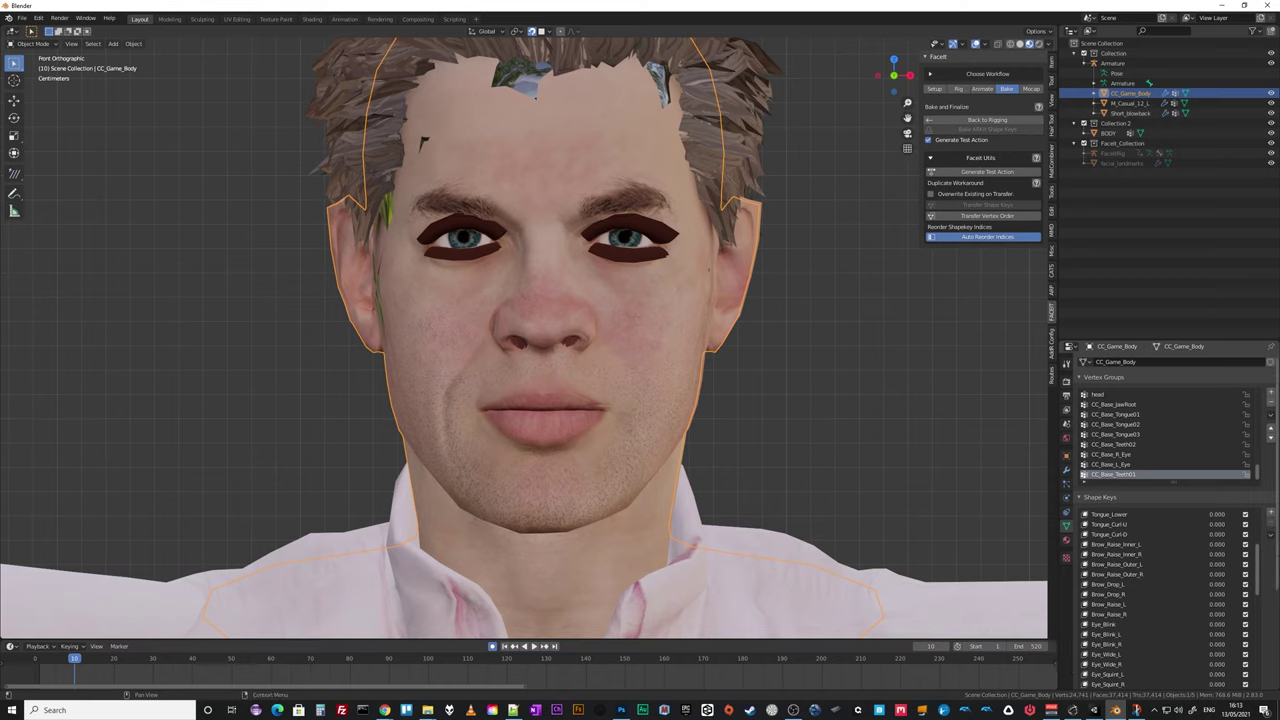
{"action": "scroll", "coordinate": [1085, 660], "scroll_direction": "down", "scroll_amount": 4}
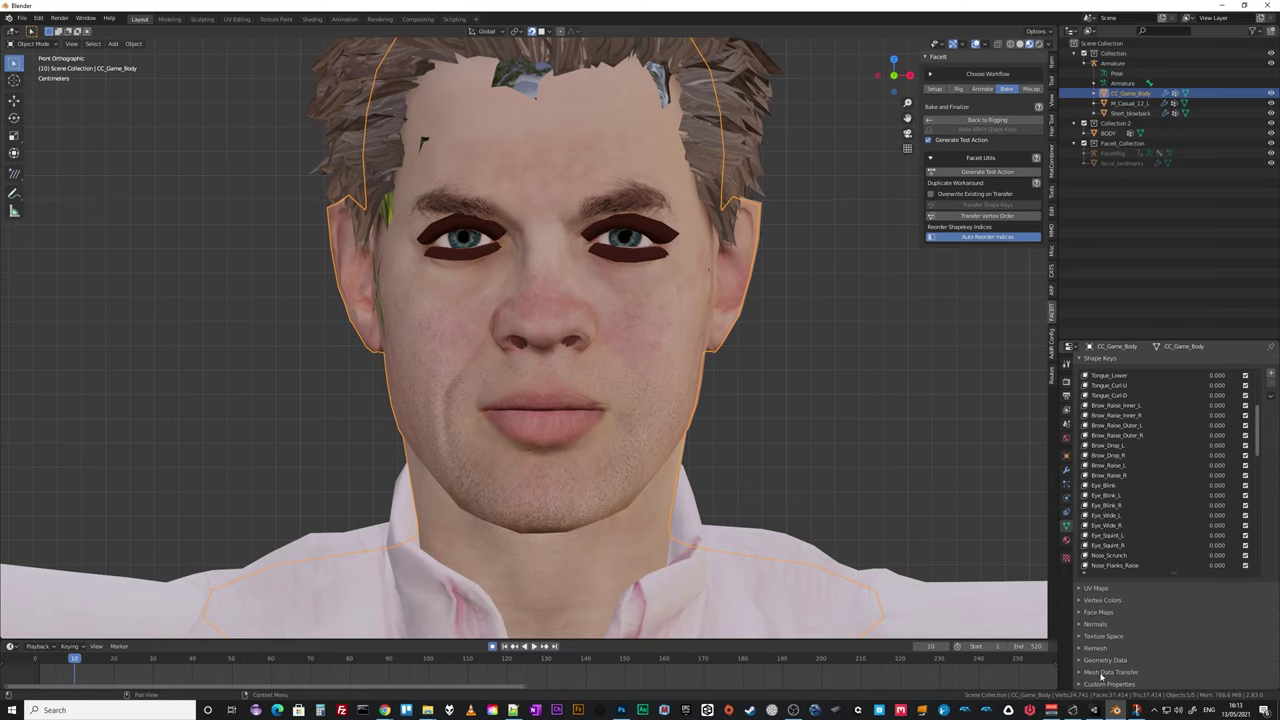
{"action": "left_click", "coordinate": [1078, 673]}
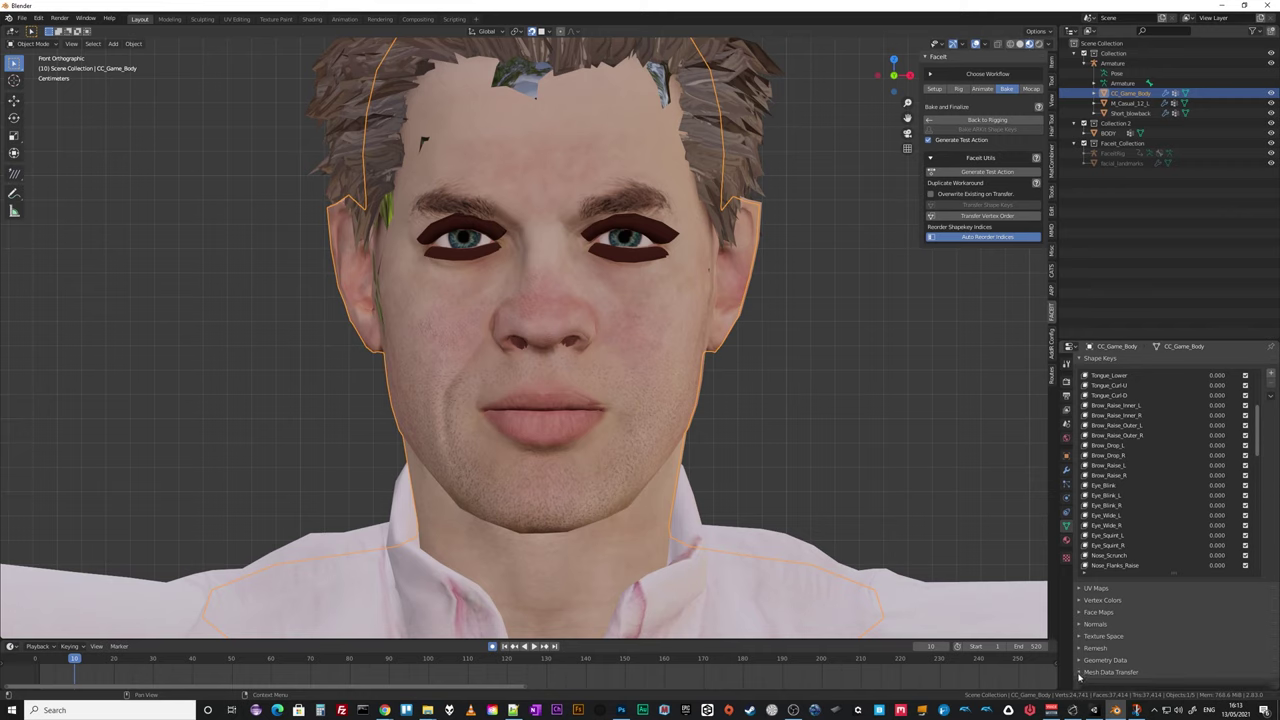
Set BODY as the Mesh Data Transfer source and transfer its shape keys to CC_Game_Body.
{"action": "scroll", "coordinate": [1095, 665], "scroll_direction": "down", "scroll_amount": 2}
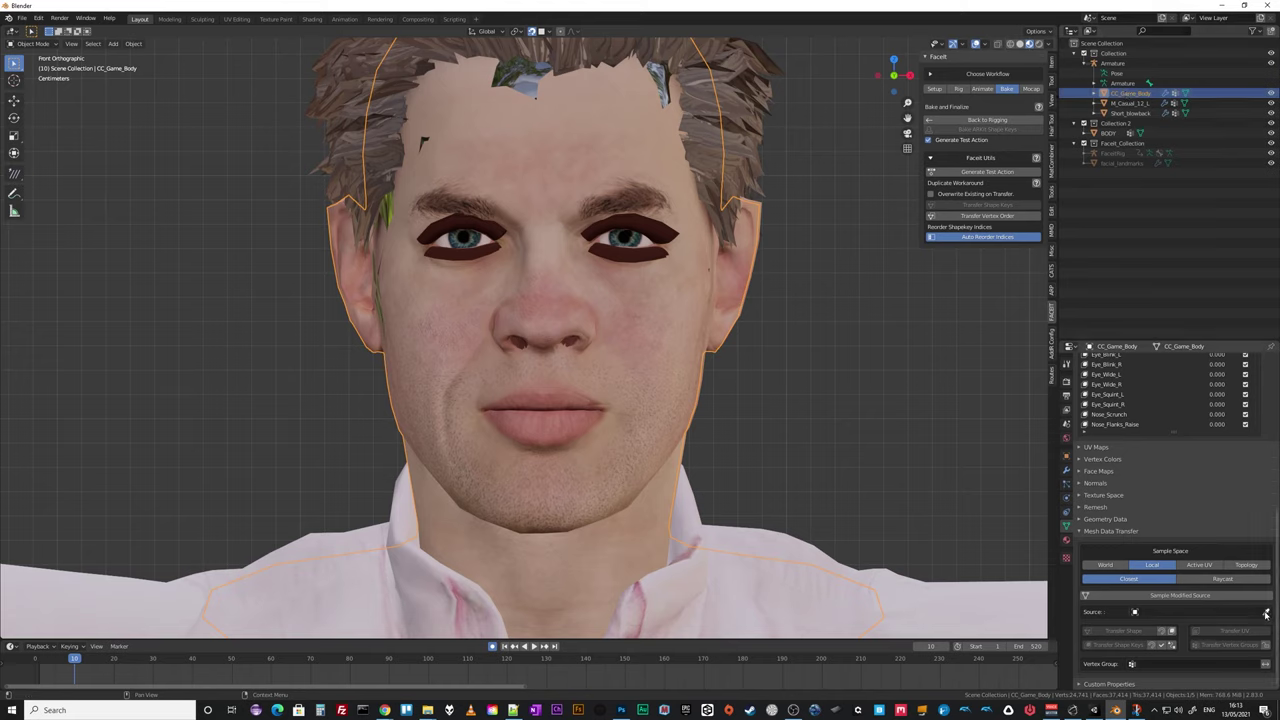
{"action": "left_click", "coordinate": [1267, 614]}
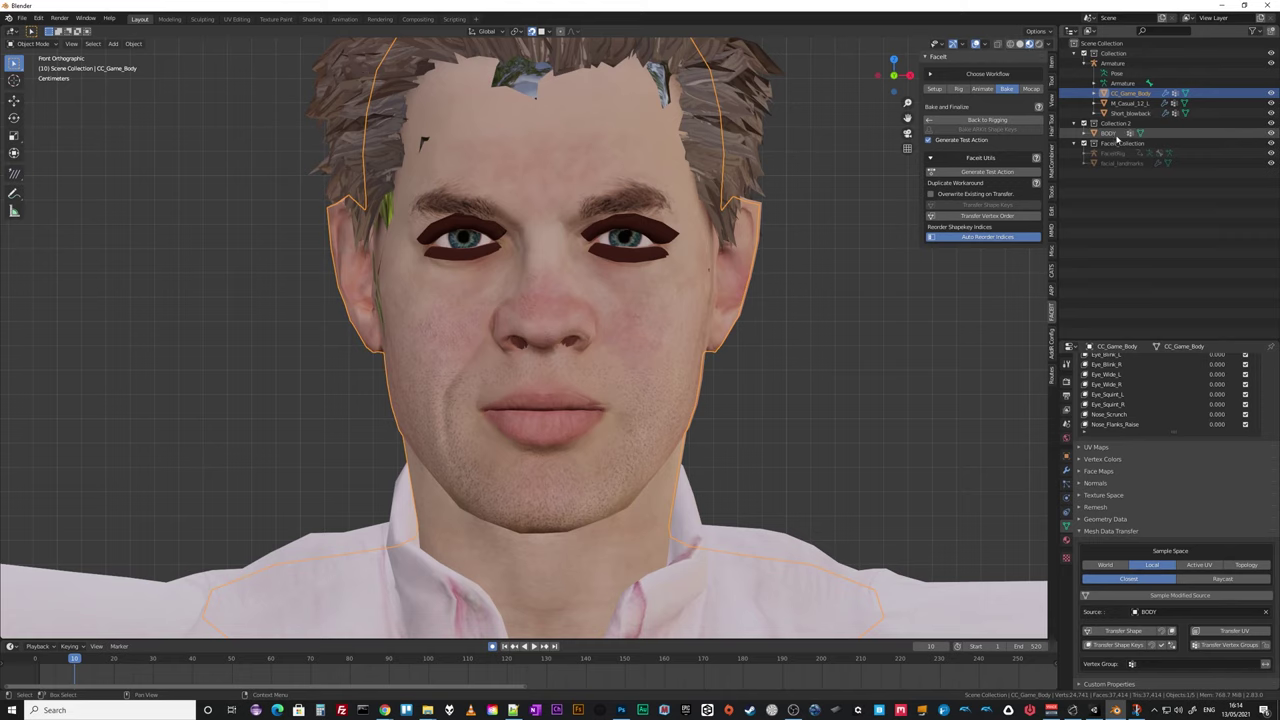
{"action": "left_click", "coordinate": [1109, 648]}
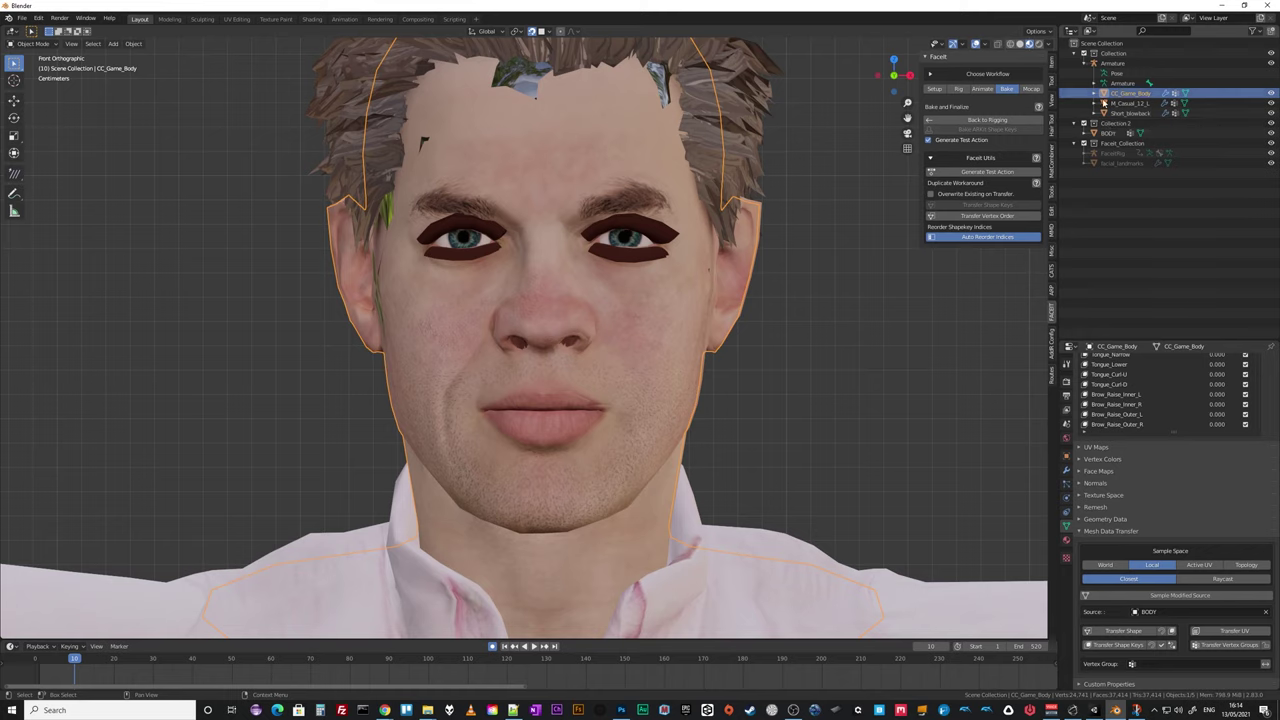
Look through CC_Game_Body's shape key list down to its end to check for the transferred ARKit shape keys.
{"action": "left_click_drag", "start_coordinate": [1173, 440], "coordinate": [1180, 569]}
{"action": "scroll", "coordinate": [1153, 541], "scroll_direction": "down", "scroll_amount": 10}
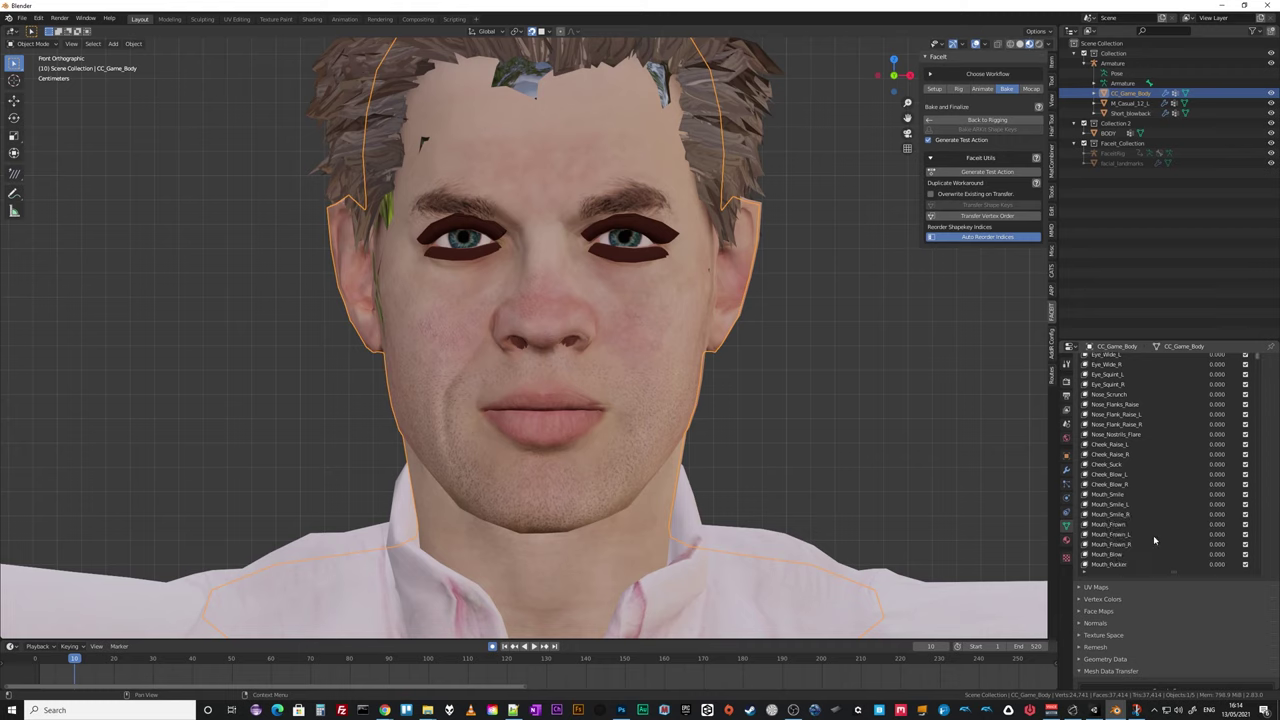
{"action": "scroll", "coordinate": [1153, 535], "scroll_direction": "down", "scroll_amount": 2}
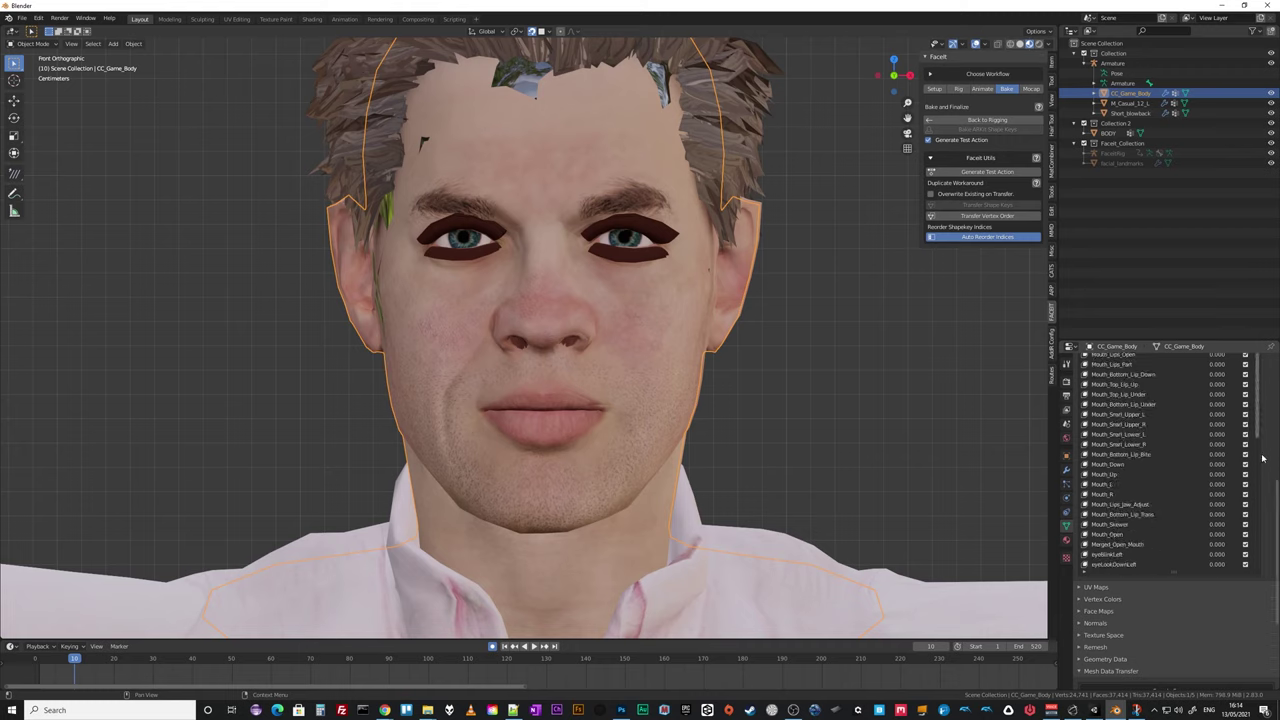
{"action": "left_click_drag", "start_coordinate": [1257, 440], "coordinate": [1268, 572]}
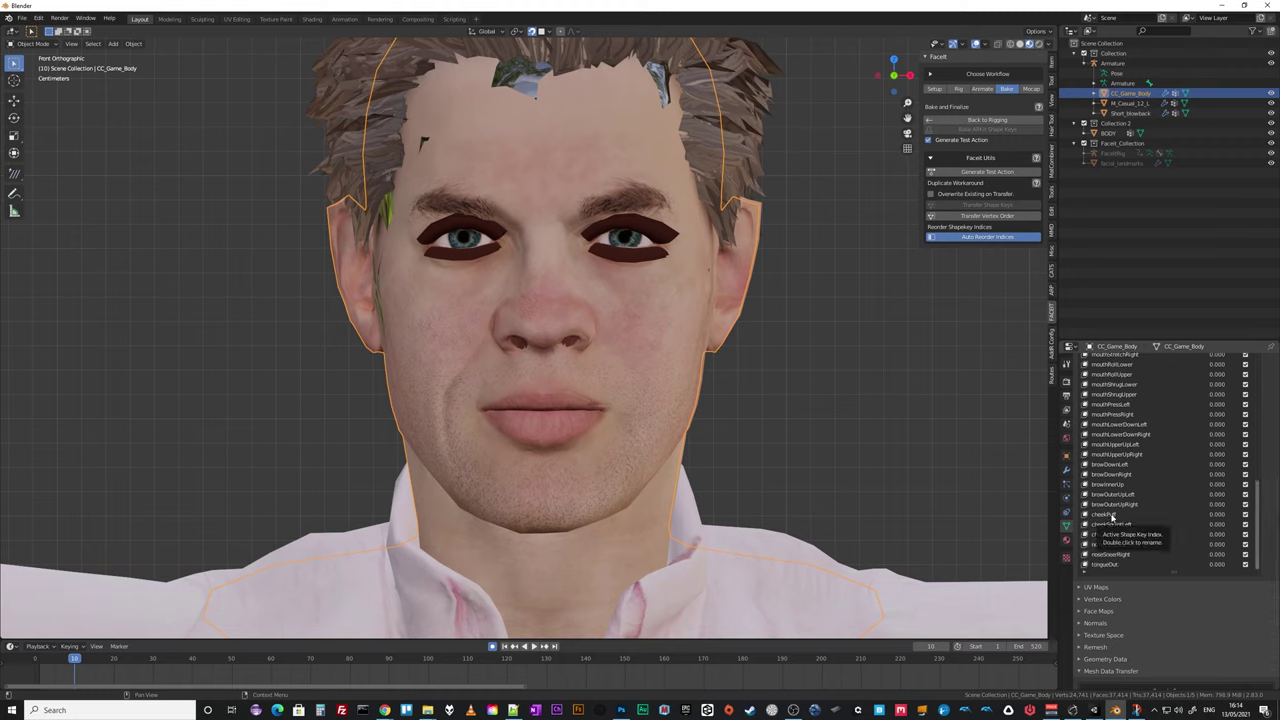
Hide Collection 2 and exclude both Collection 2 and Faceit_Collection from the view layer.
{"action": "left_click", "coordinate": [1271, 124]}
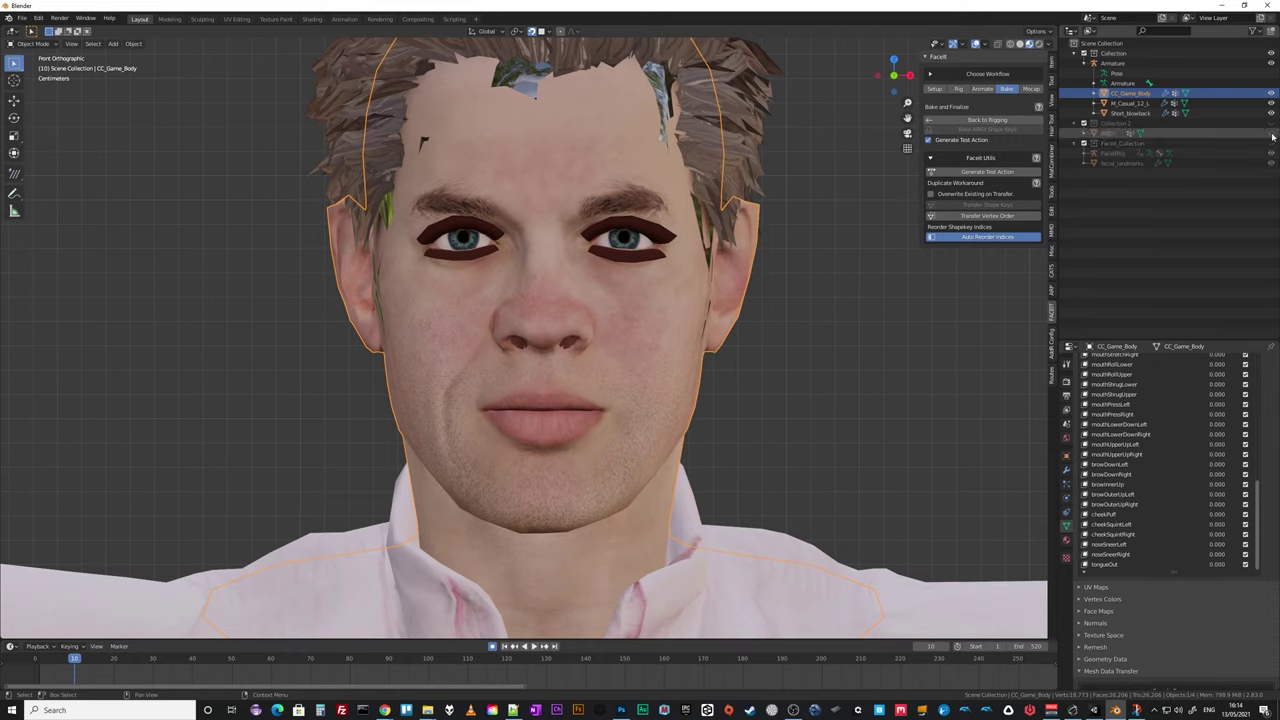
{"action": "left_click", "coordinate": [1084, 123]}
{"action": "left_click", "coordinate": [1084, 133]}
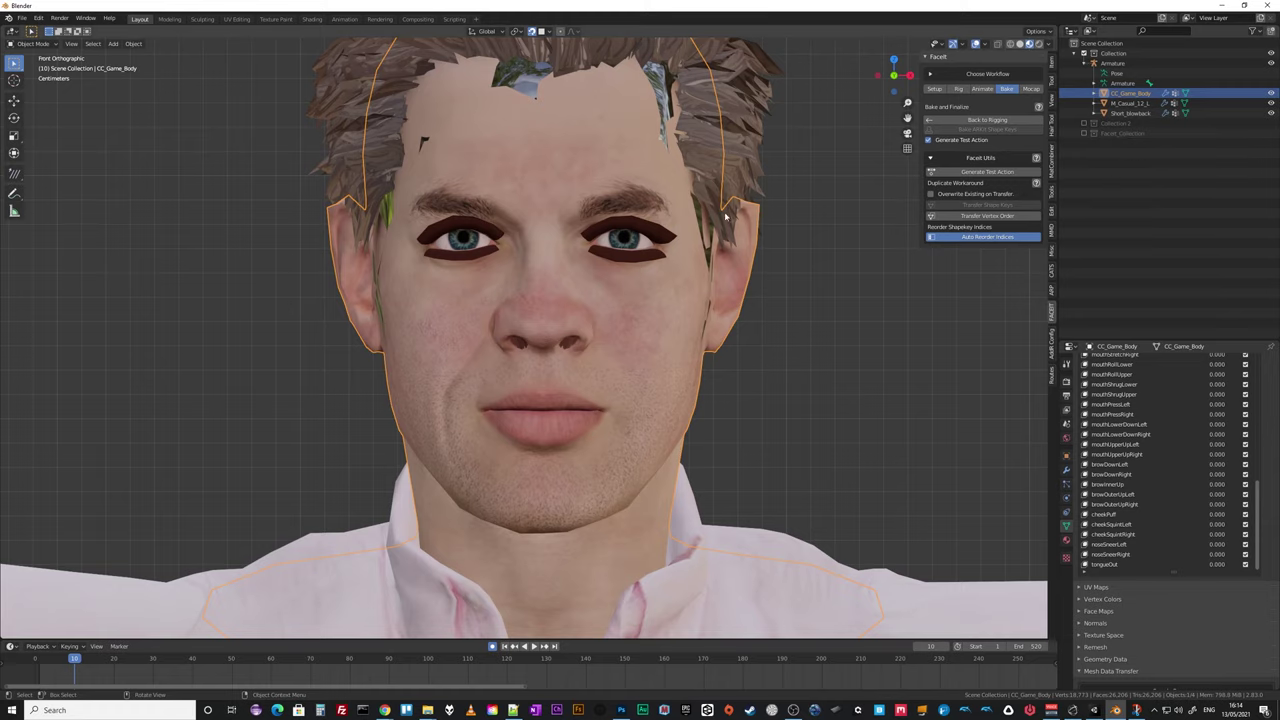
Select the Short_blowback hair mesh and hide it to expose the character's head.
{"action": "middle_click_drag", "start_coordinate": [726, 215], "coordinate": [730, 323]}
{"action": "left_click", "coordinate": [588, 257]}
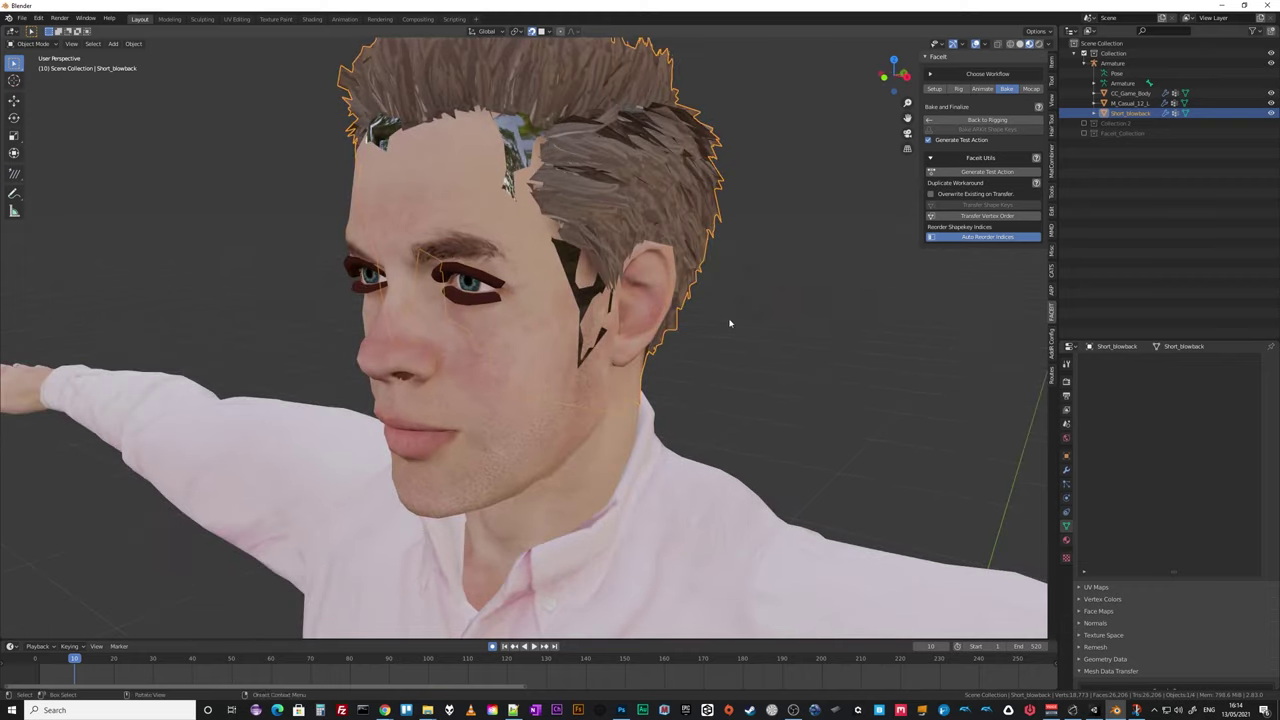
{"action": "left_click", "coordinate": [1271, 113]}
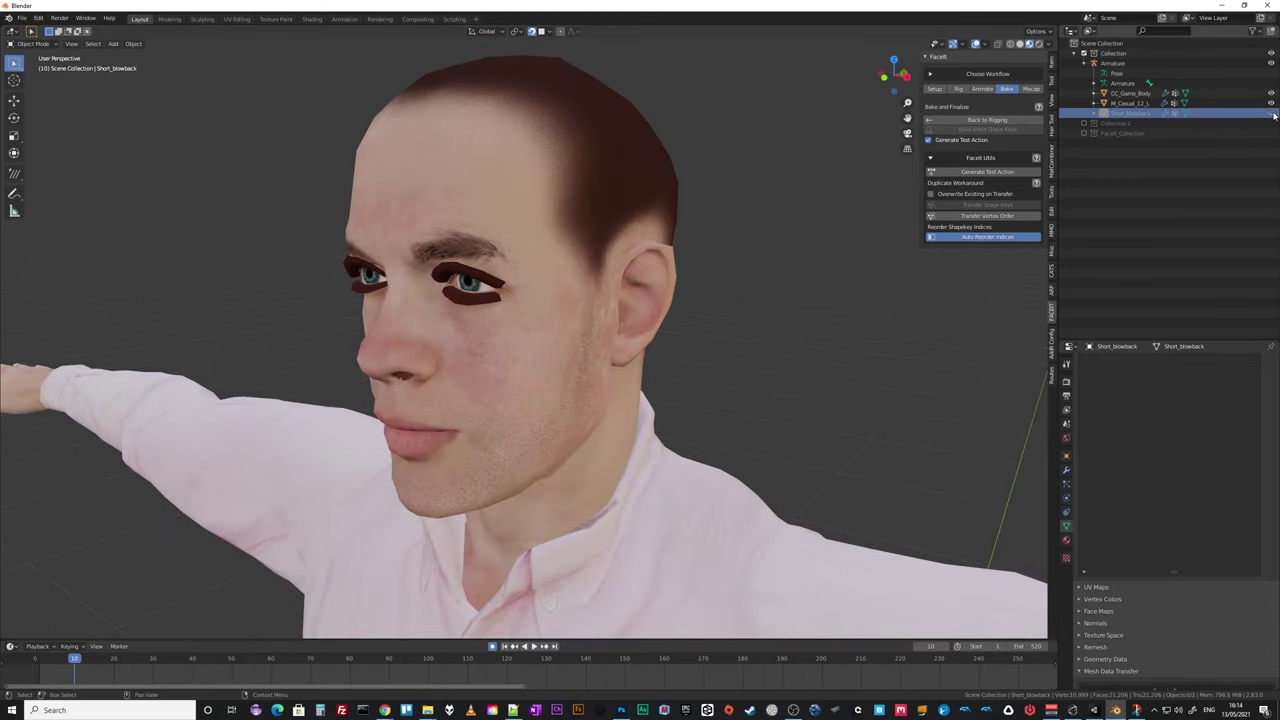
Select CC_Game_Body, preview its cheekPuff shape key at 1.000 and reset the key to 0.000.
{"action": "middle_click_drag", "start_coordinate": [803, 326], "coordinate": [846, 317]}
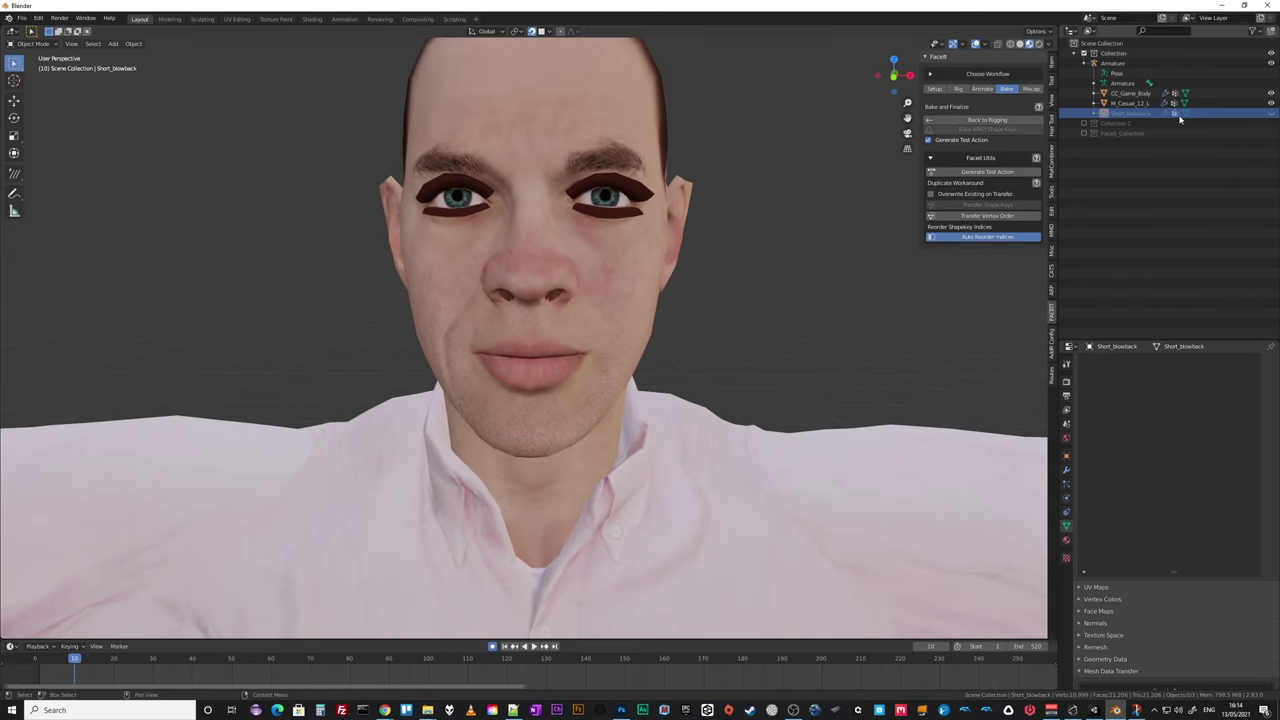
{"action": "scroll", "coordinate": [770, 370], "scroll_direction": "up", "scroll_amount": 3}
{"action": "scroll", "coordinate": [771, 365], "scroll_direction": "down", "scroll_amount": 3}
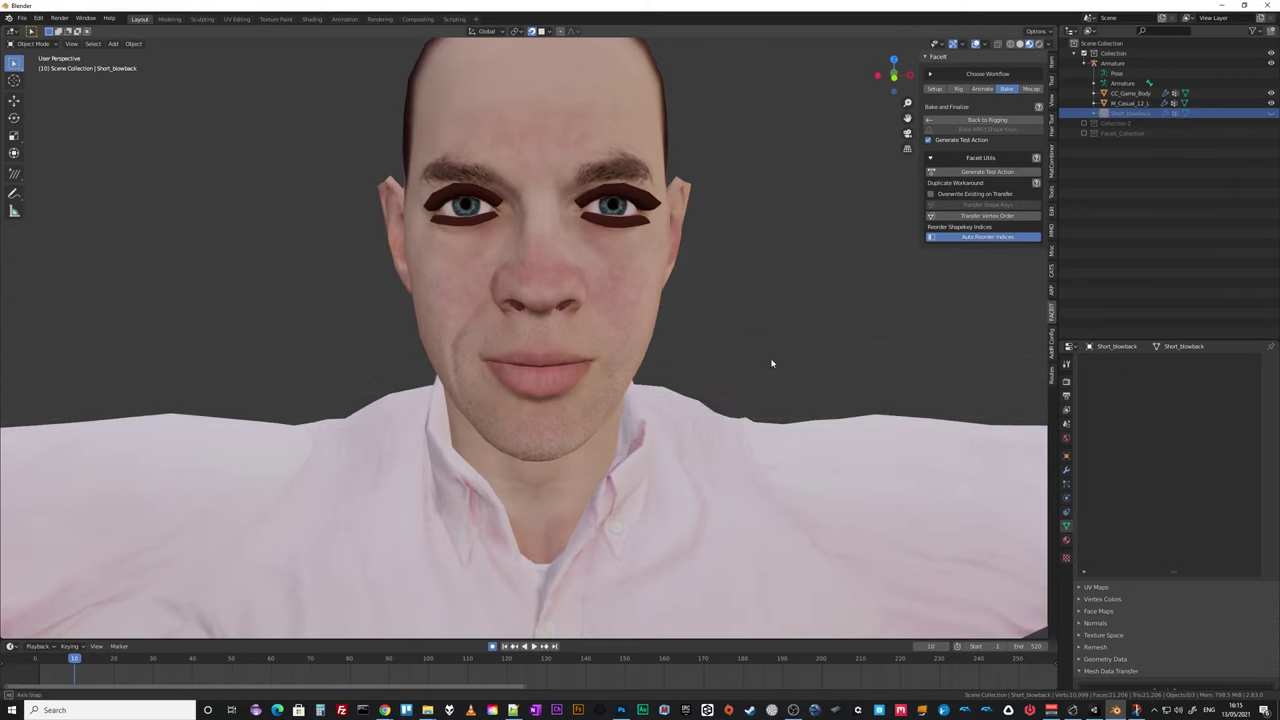
{"action": "middle_click_drag", "start_coordinate": [771, 363], "coordinate": [778, 365]}
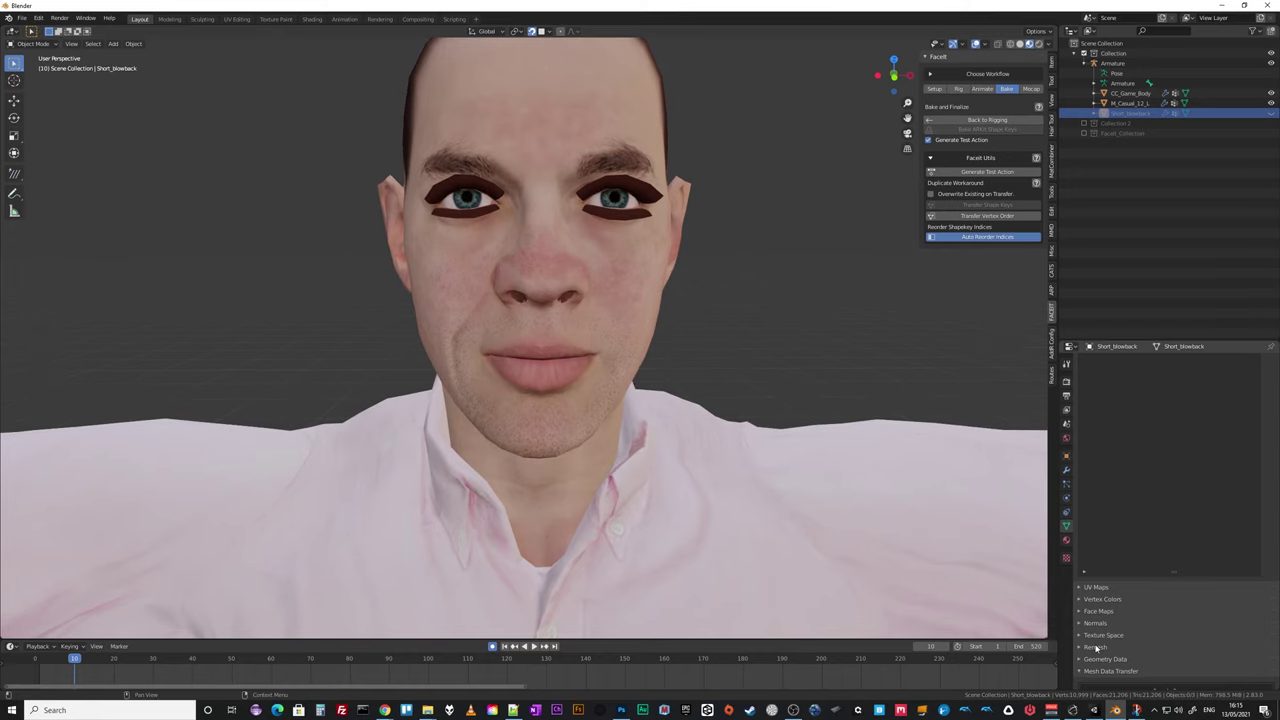
{"action": "left_click", "coordinate": [1117, 93]}
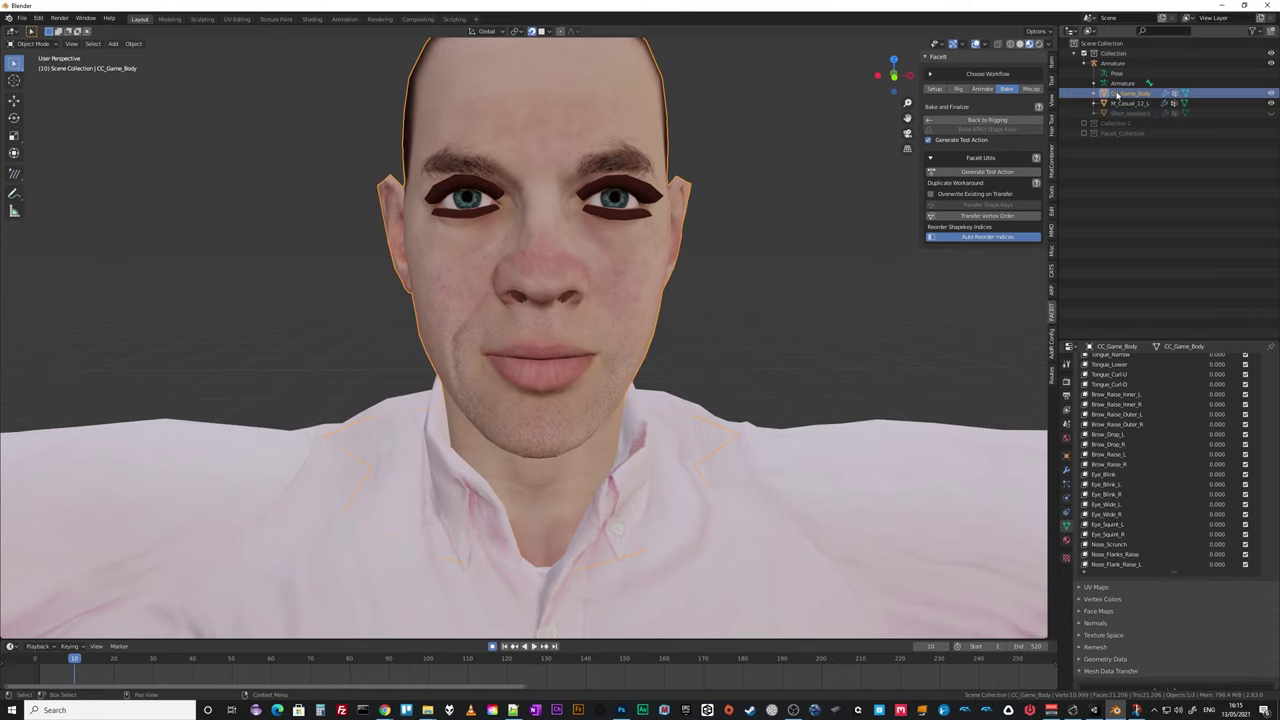
{"action": "scroll", "coordinate": [1150, 540], "scroll_direction": "down", "scroll_amount": 5}
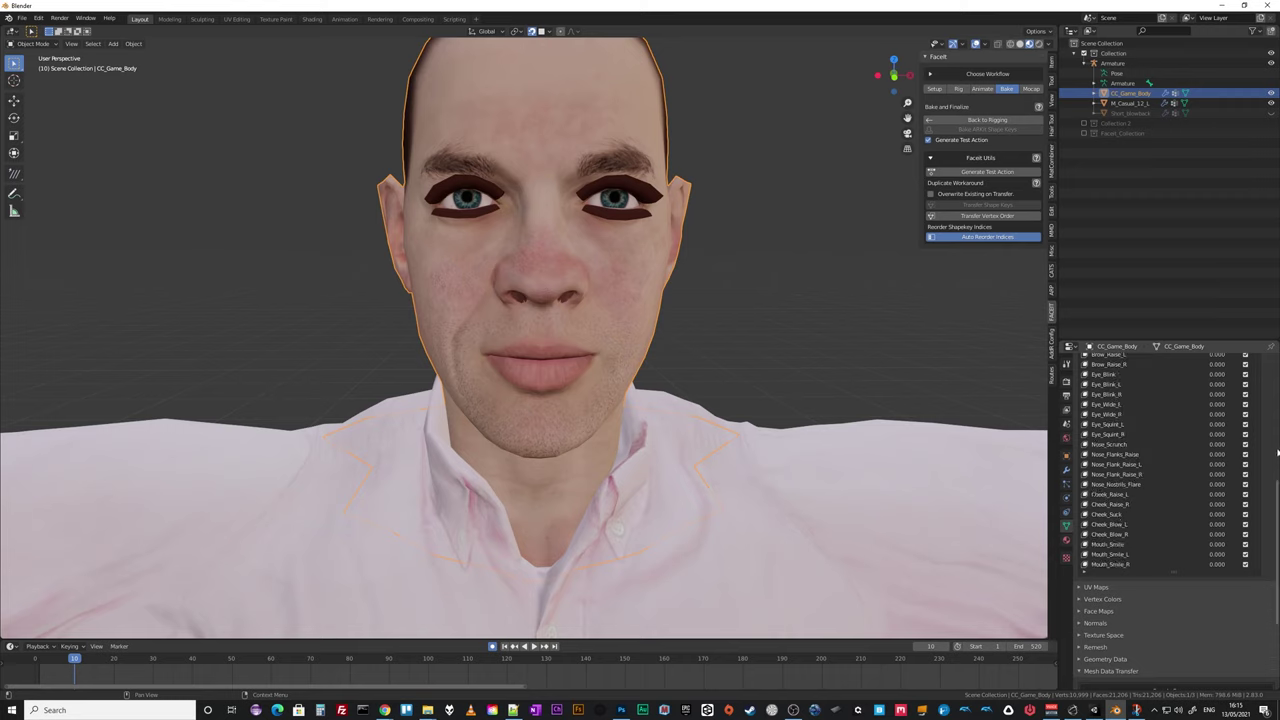
{"action": "scroll", "coordinate": [1265, 496], "scroll_direction": "down", "scroll_amount": 8}
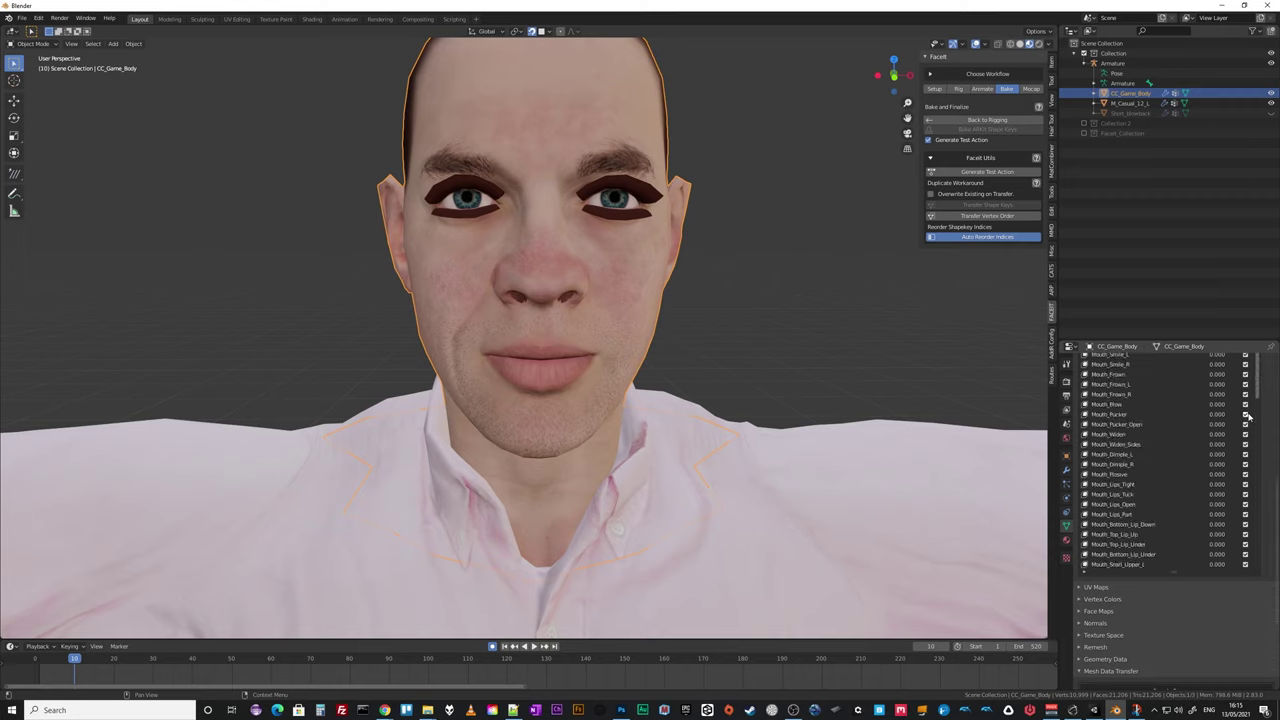
{"action": "left_click_drag", "start_coordinate": [1258, 394], "coordinate": [1265, 574]}
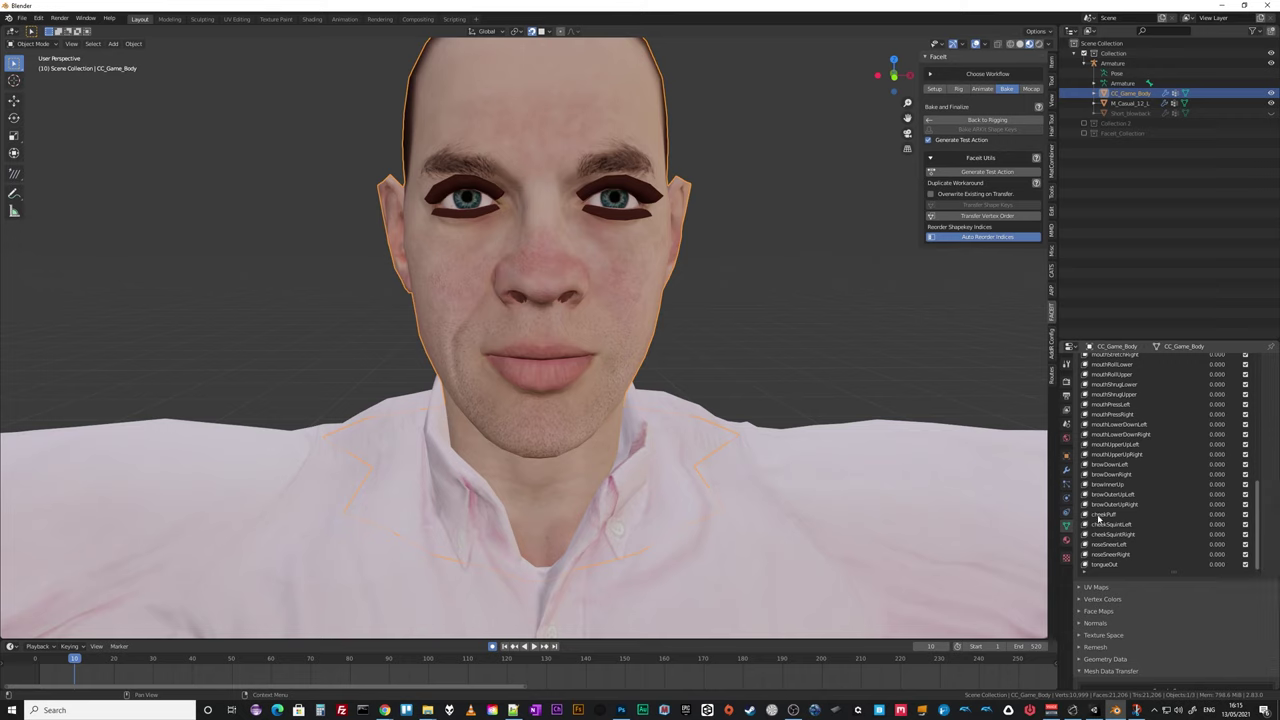
{"action": "left_click_drag", "start_coordinate": [1212, 519], "coordinate": [1270, 519]}
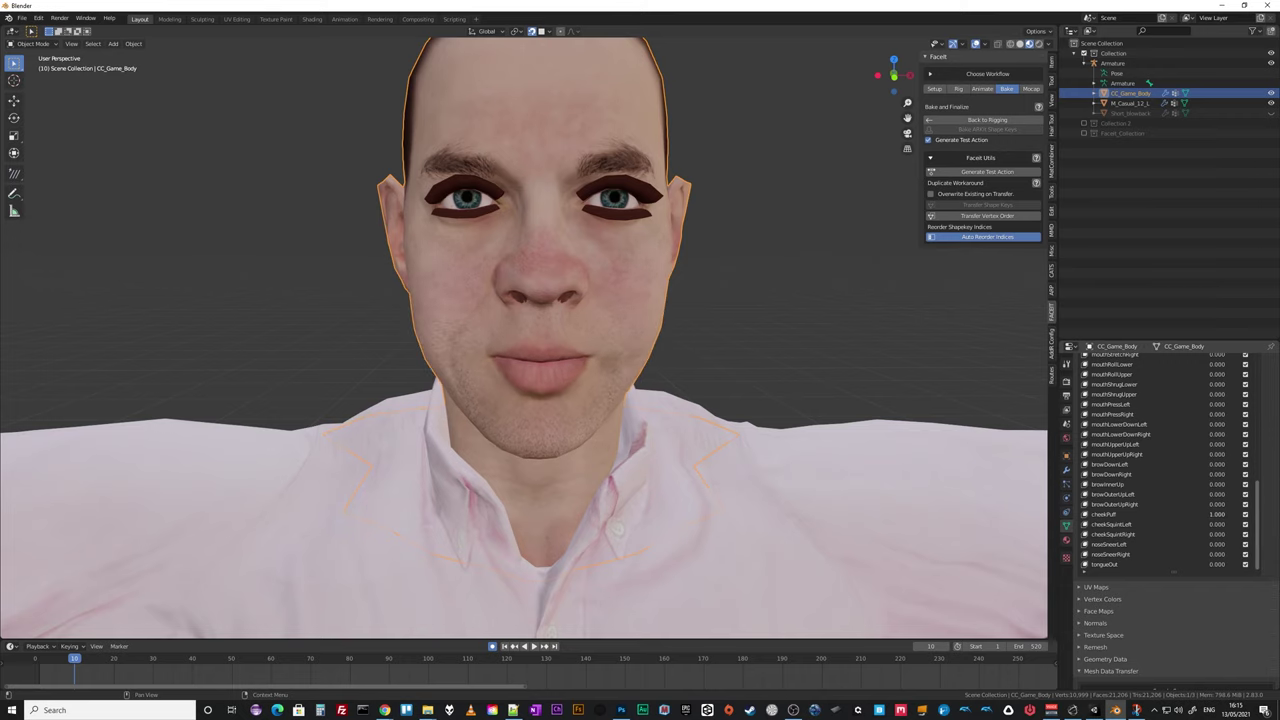
{"action": "left_click_drag", "start_coordinate": [1240, 514], "coordinate": [1212, 514]}
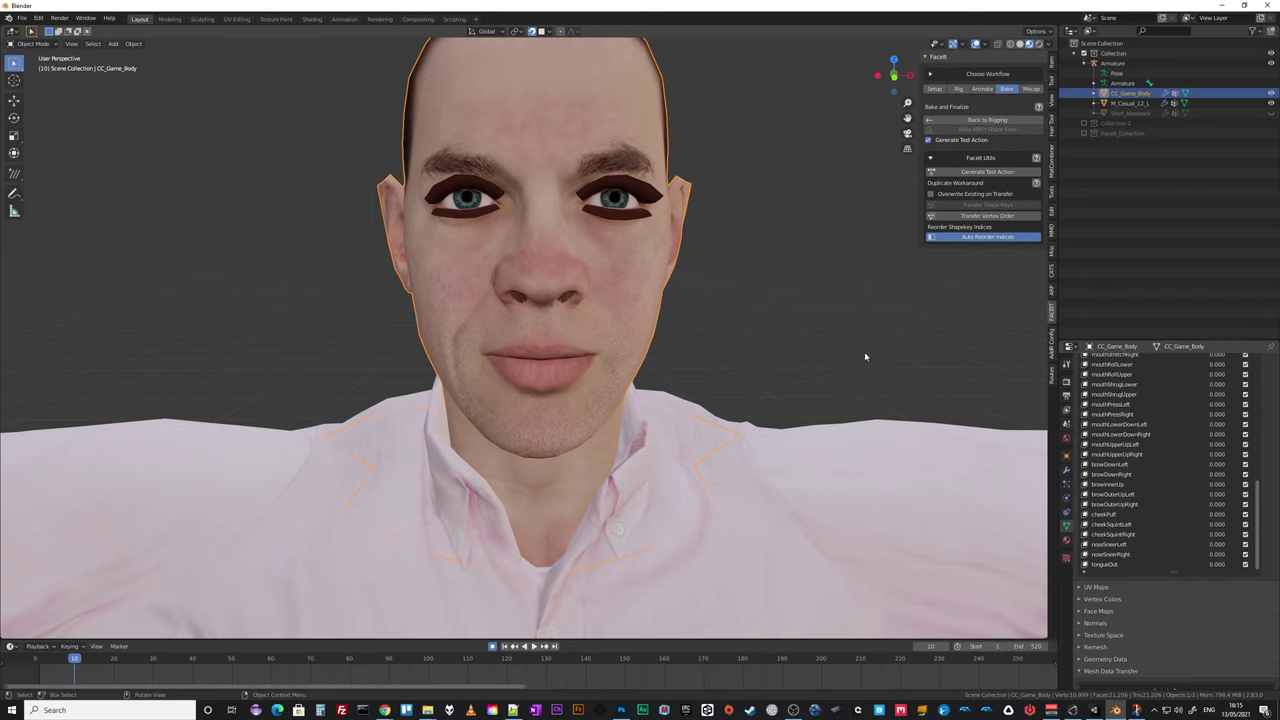
Expand the Mesh Data Transfer settings, enlarge the properties area and return to the start of CC_Game_Body's shape key list.
{"action": "middle_click_drag", "start_coordinate": [864, 374], "coordinate": [828, 375]}
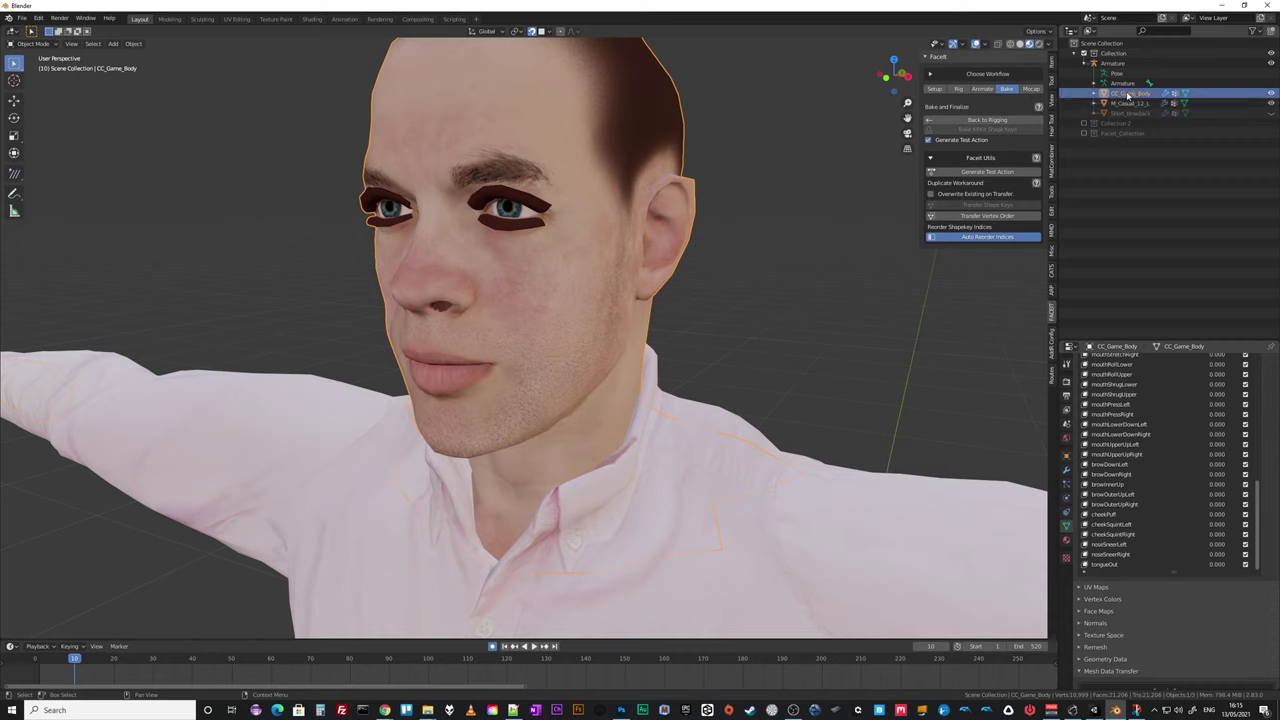
{"action": "scroll", "coordinate": [1200, 470], "scroll_direction": "up", "scroll_amount": 3}
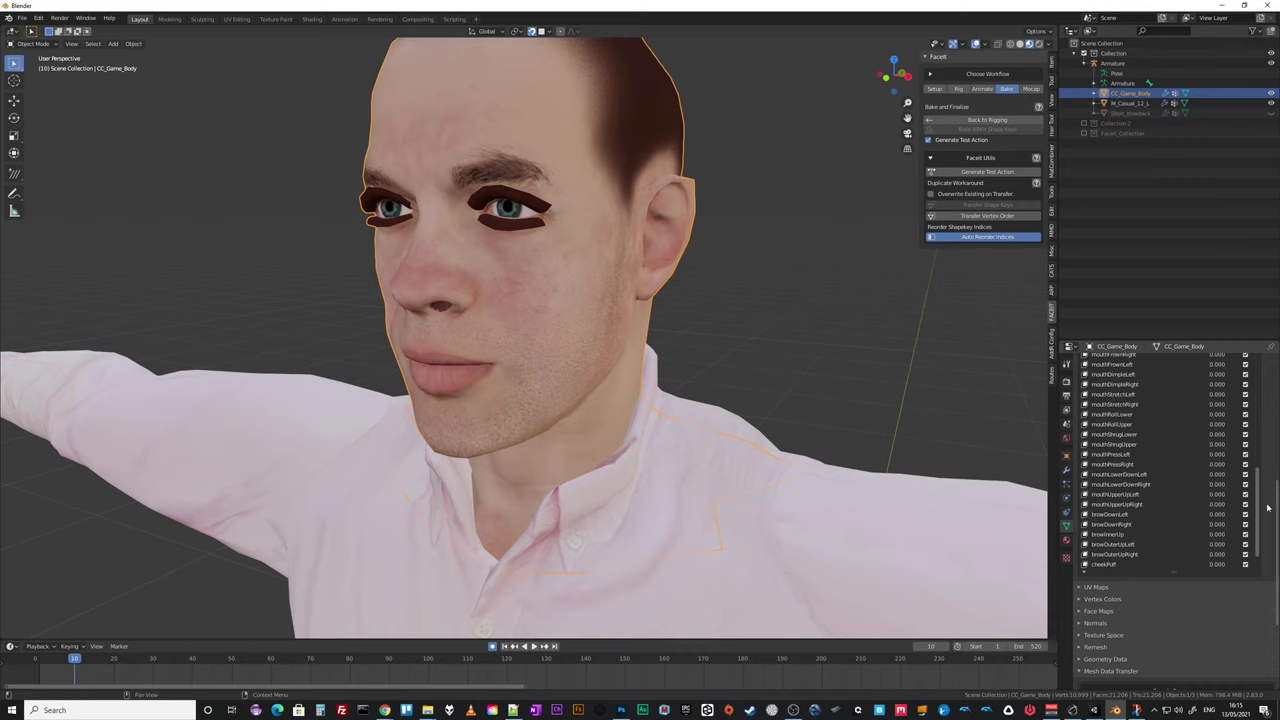
{"action": "scroll", "coordinate": [1240, 480], "scroll_direction": "up", "scroll_amount": 10}
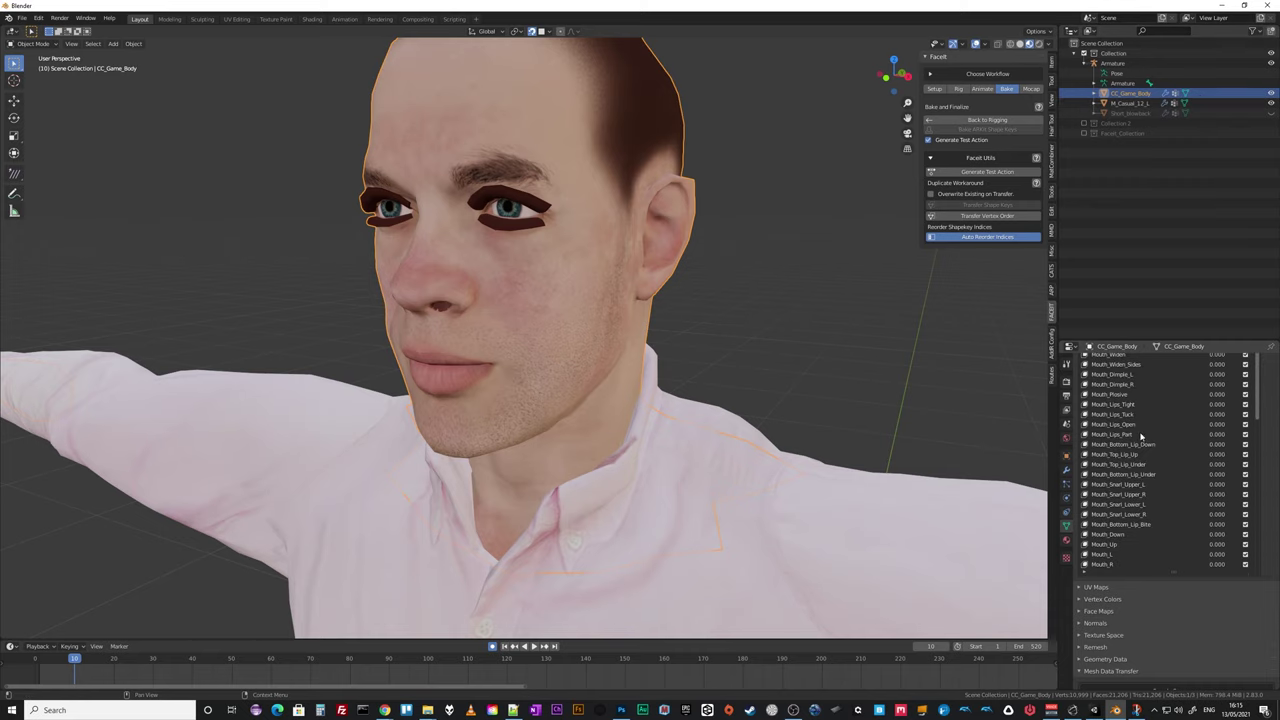
{"action": "left_click_drag", "start_coordinate": [1259, 413], "coordinate": [1262, 352]}
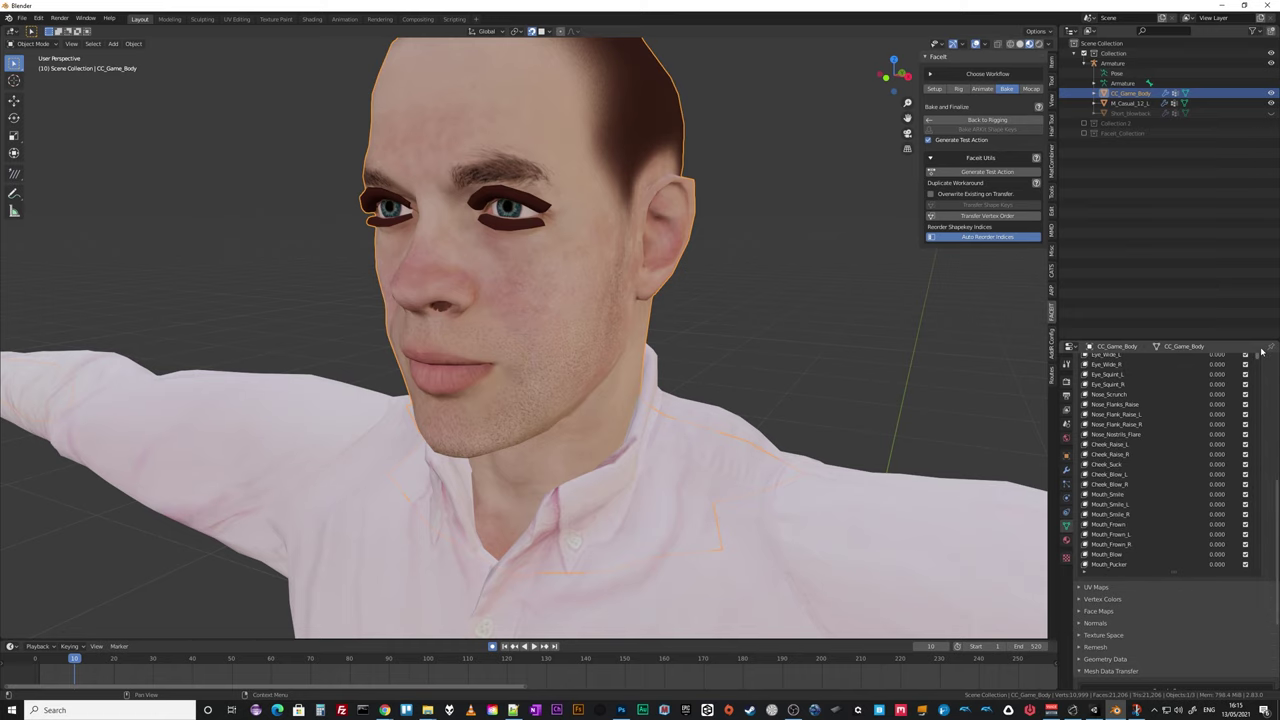
{"action": "scroll", "coordinate": [1262, 352], "scroll_direction": "up", "scroll_amount": 1}
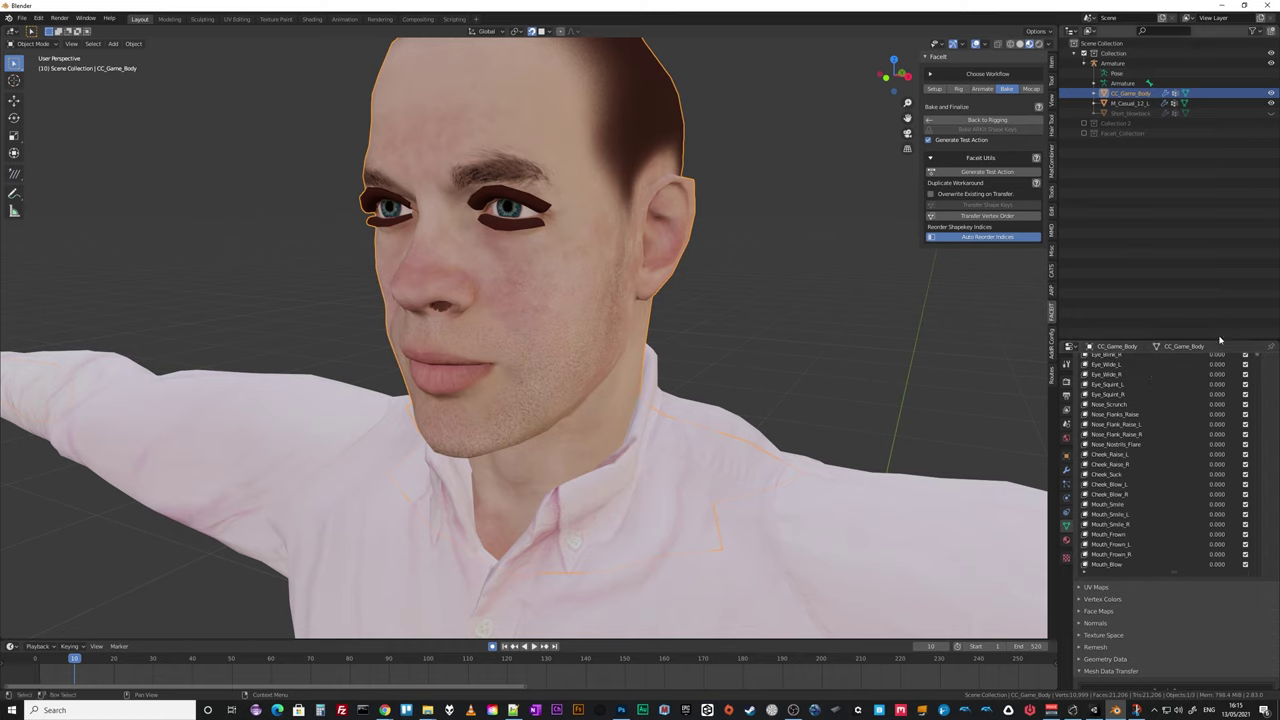
{"action": "left_click", "coordinate": [1110, 671]}
{"action": "scroll", "coordinate": [1275, 322], "scroll_direction": "down", "scroll_amount": 4}
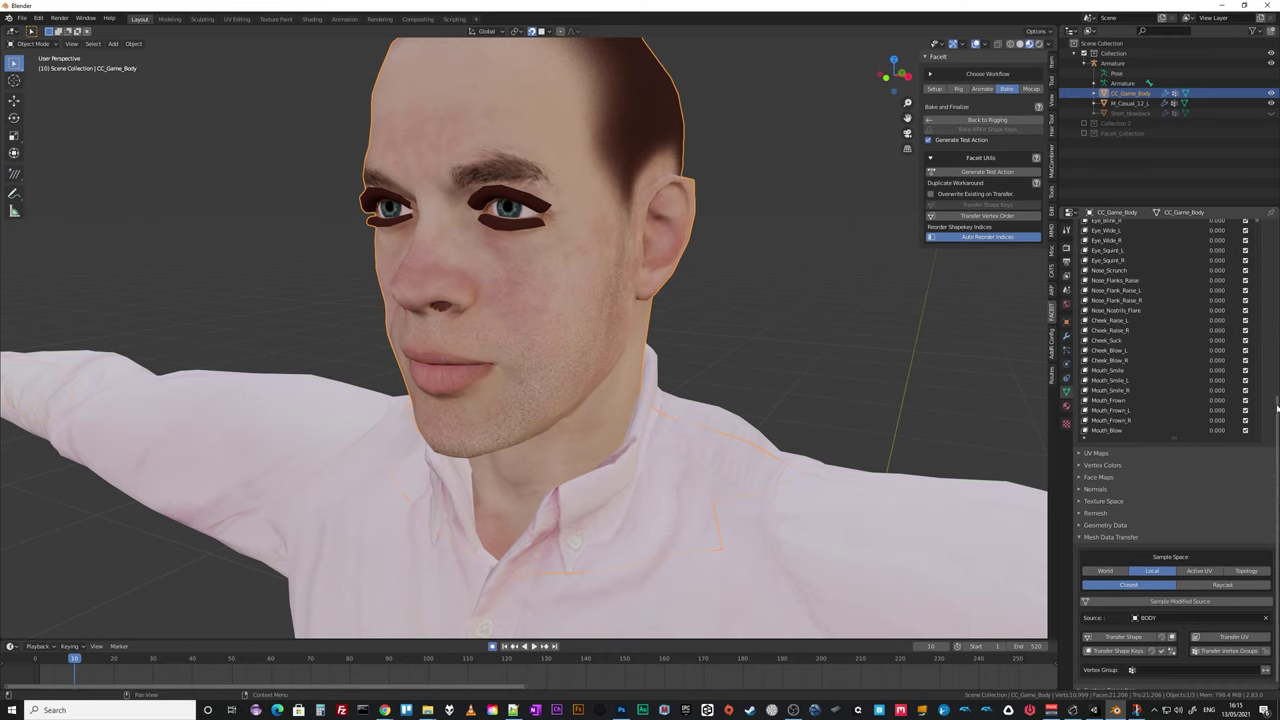
{"action": "scroll", "coordinate": [1277, 408], "scroll_direction": "up", "scroll_amount": 8}
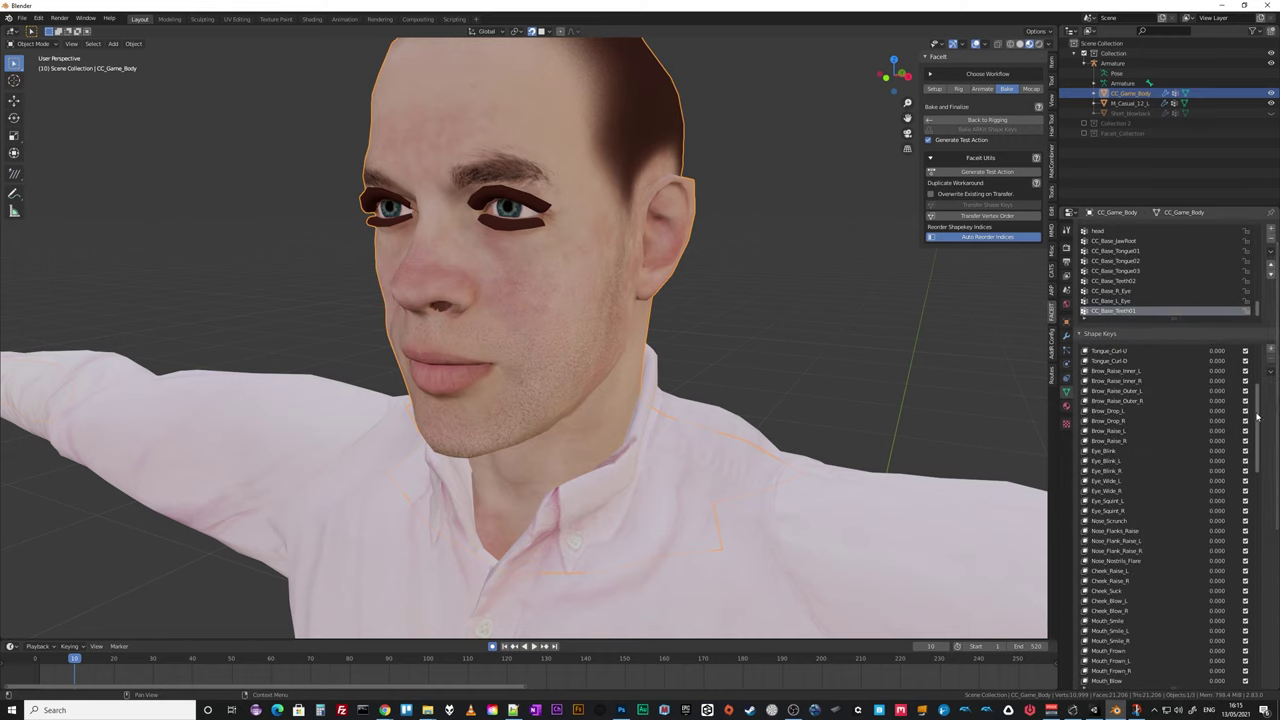
{"action": "left_click_drag", "start_coordinate": [1257, 418], "coordinate": [1214, 363]}
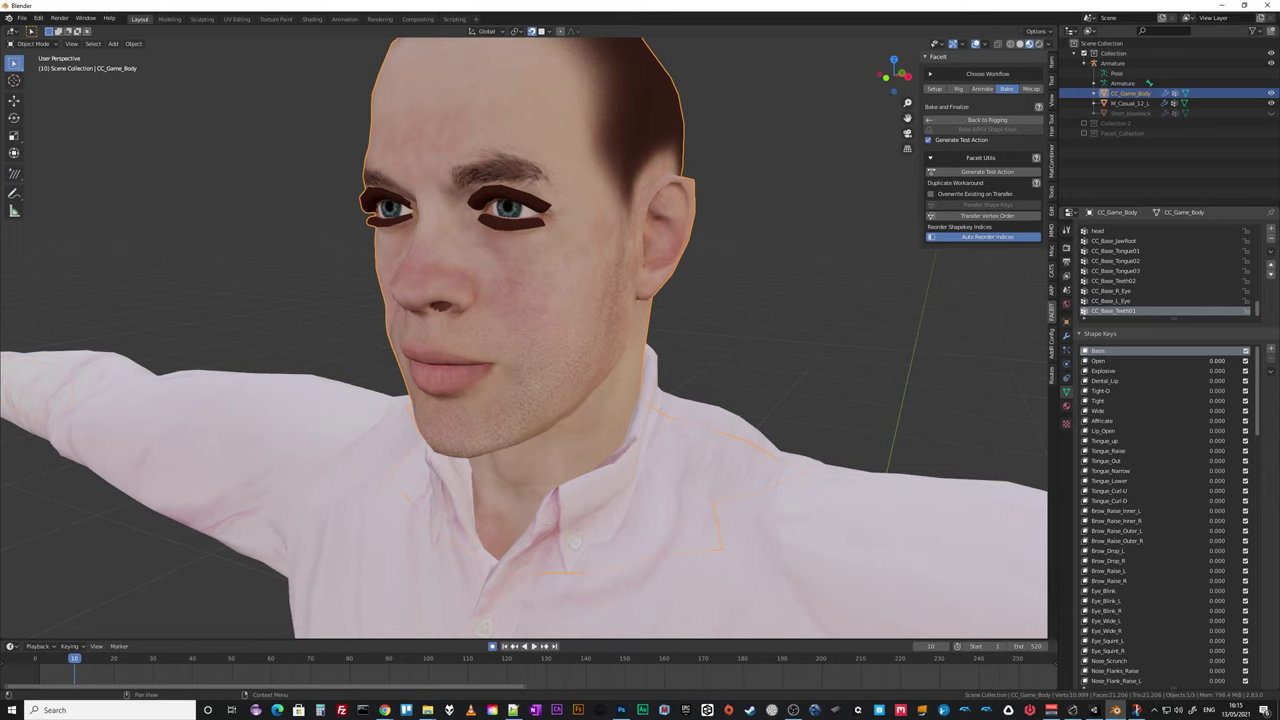
Preview the Lip_Open shape key at 1.000, undo it and review the remaining shape keys through tongueOut.
{"action": "left_click_drag", "start_coordinate": [1213, 371], "coordinate": [1175, 371]}
{"action": "left_click_drag", "start_coordinate": [1213, 433], "coordinate": [1250, 431]}
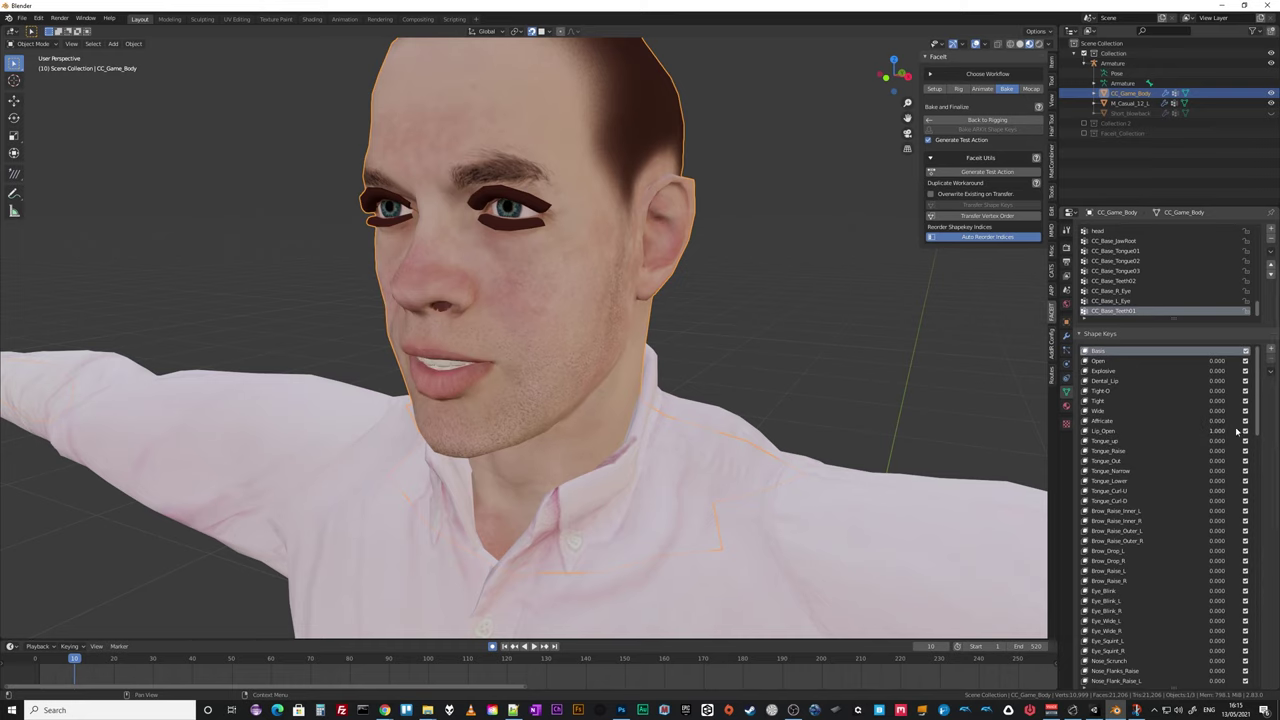
{"action": "key", "text": "ctrl+z"}
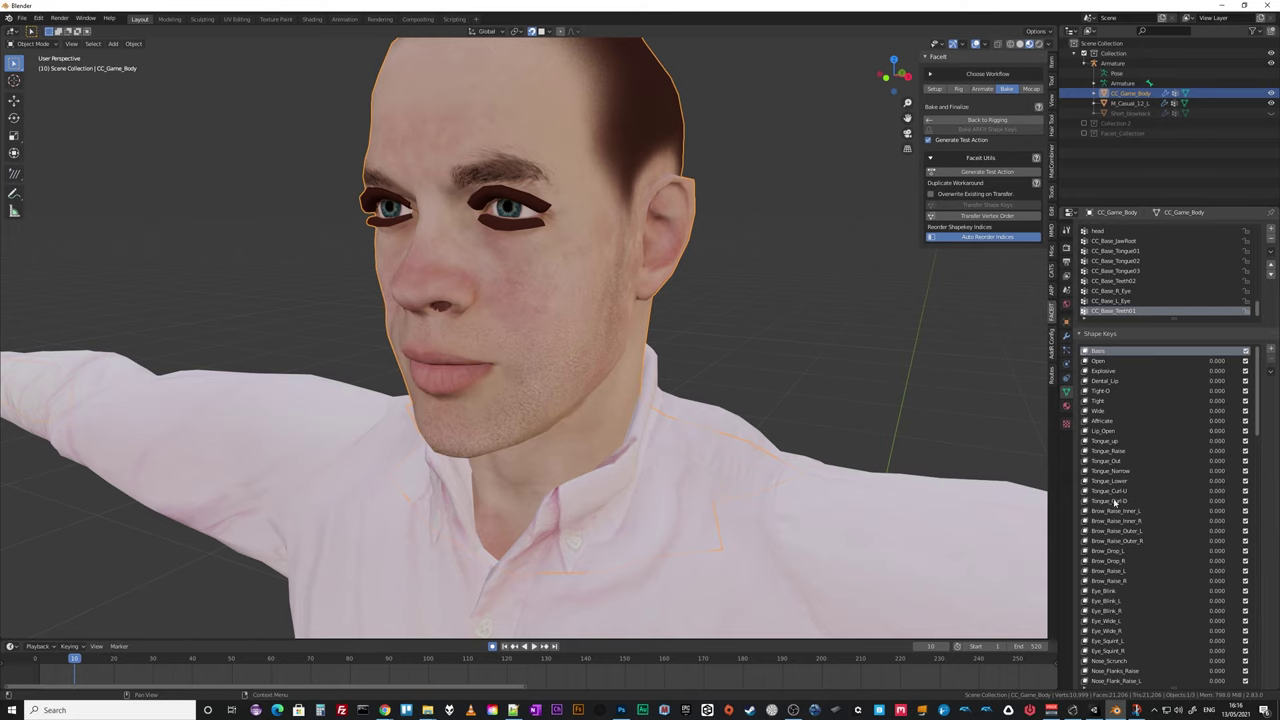
{"action": "scroll", "coordinate": [1100, 503], "scroll_direction": "down", "scroll_amount": 5}
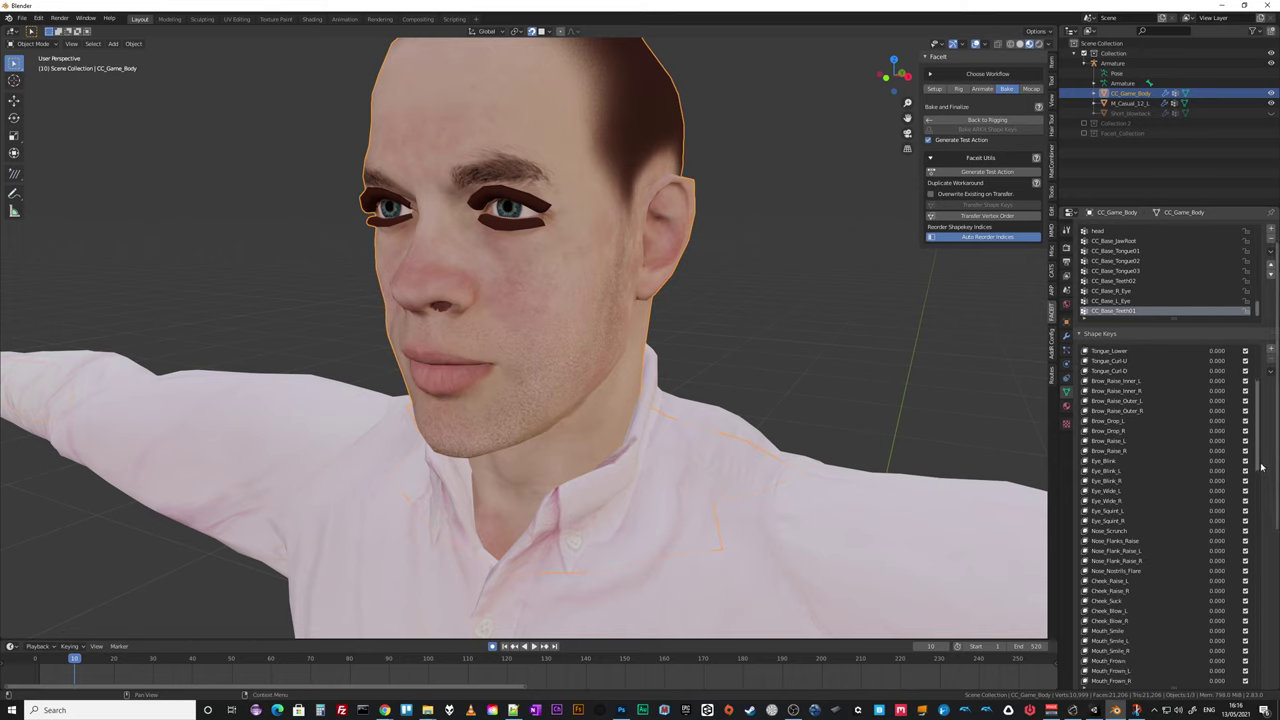
{"action": "left_click_drag", "start_coordinate": [1262, 467], "coordinate": [1265, 648]}
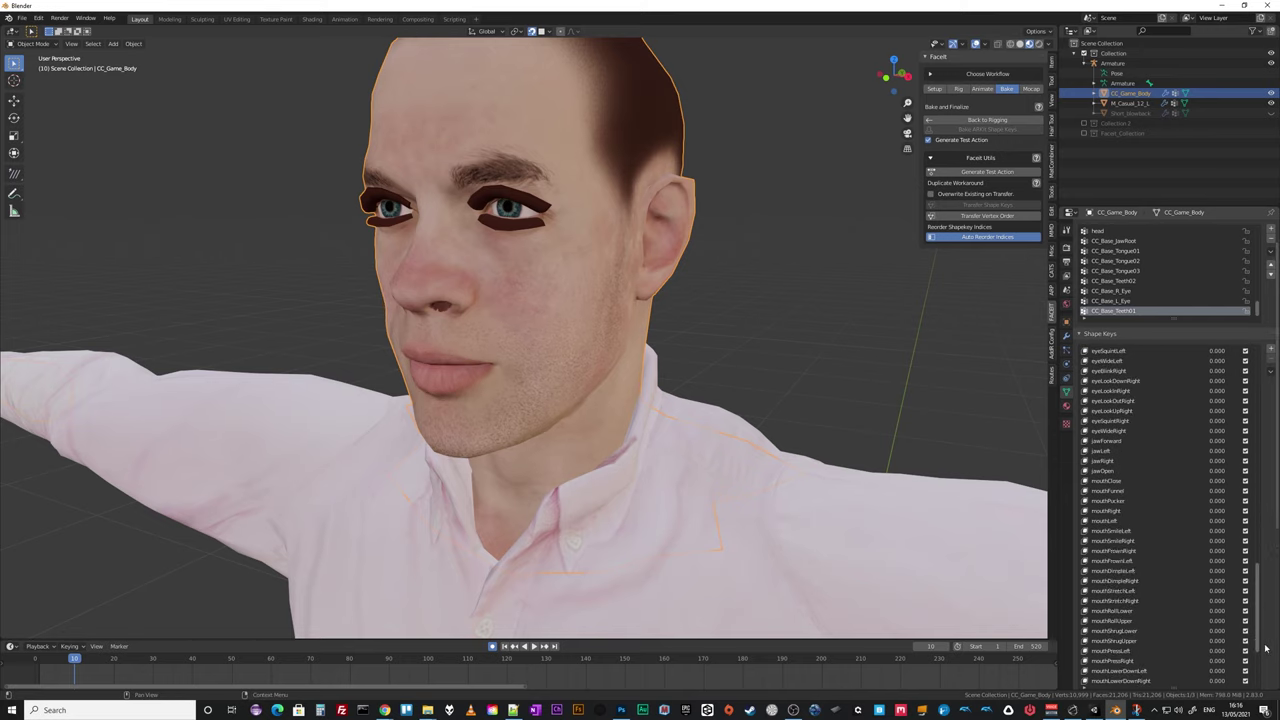
{"action": "scroll", "coordinate": [1131, 563], "scroll_direction": "down", "scroll_amount": 5}
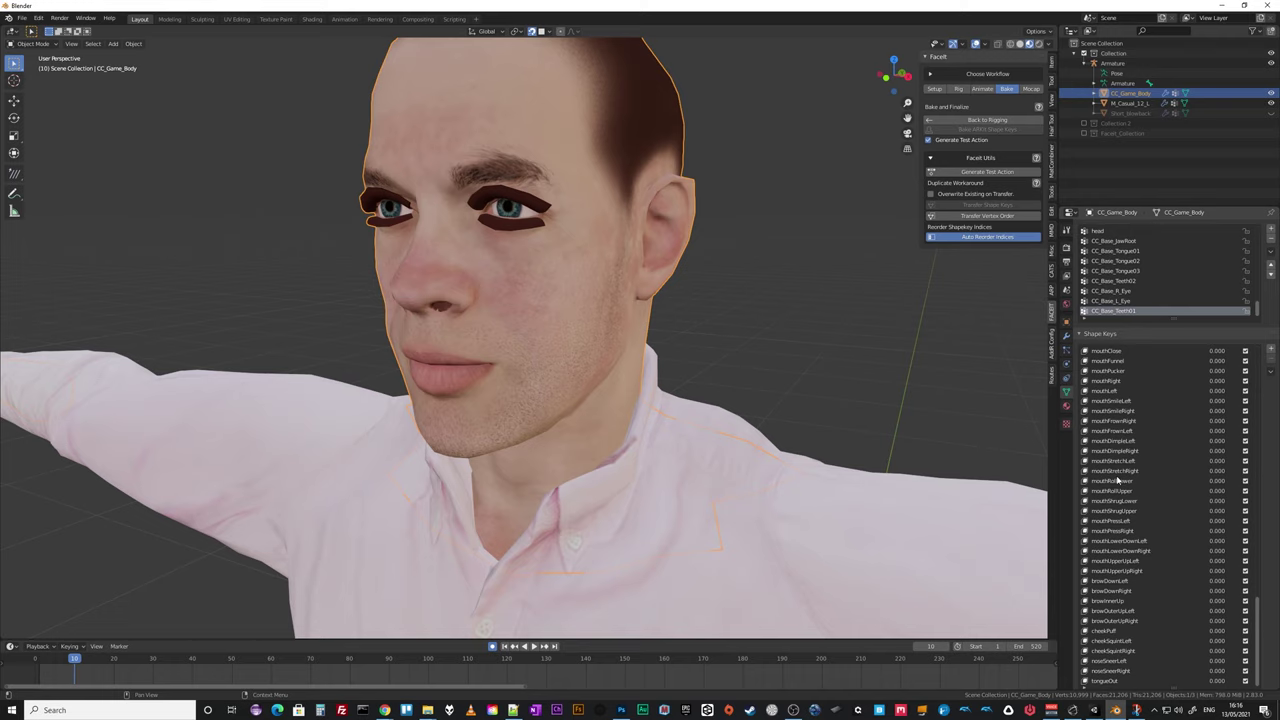
Unhide the Short_blowback hair mesh and inspect how it sits on the head.
{"action": "left_click", "coordinate": [1271, 113]}
{"action": "middle_click_drag", "start_coordinate": [700, 340], "coordinate": [730, 330]}
{"action": "middle_click_drag", "start_coordinate": [615, 130], "coordinate": [528, 83]}
{"action": "middle_click_drag", "start_coordinate": [703, 240], "coordinate": [664, 240]}
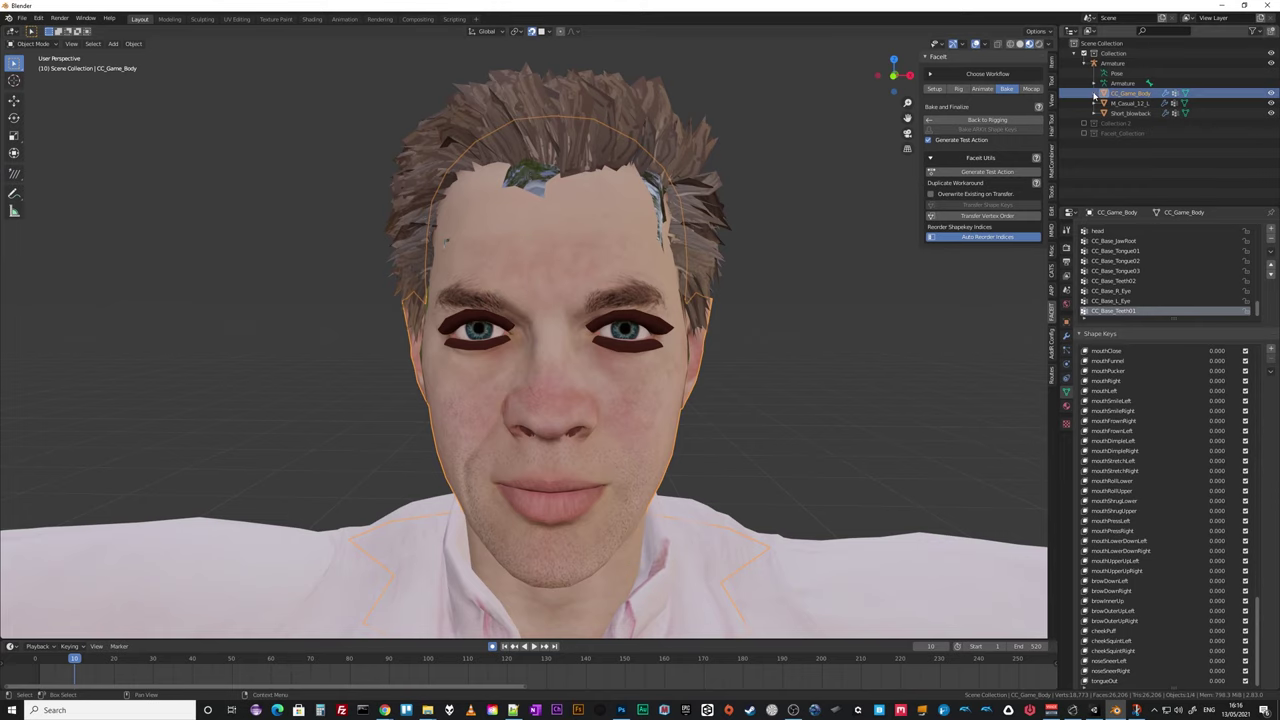
In the Short_blowback mesh, select the reflective scalp faces beneath the hair strands, growing the selection from one face, and delete them.
{"action": "left_click", "coordinate": [1095, 93]}
{"action": "left_click", "coordinate": [1130, 143]}
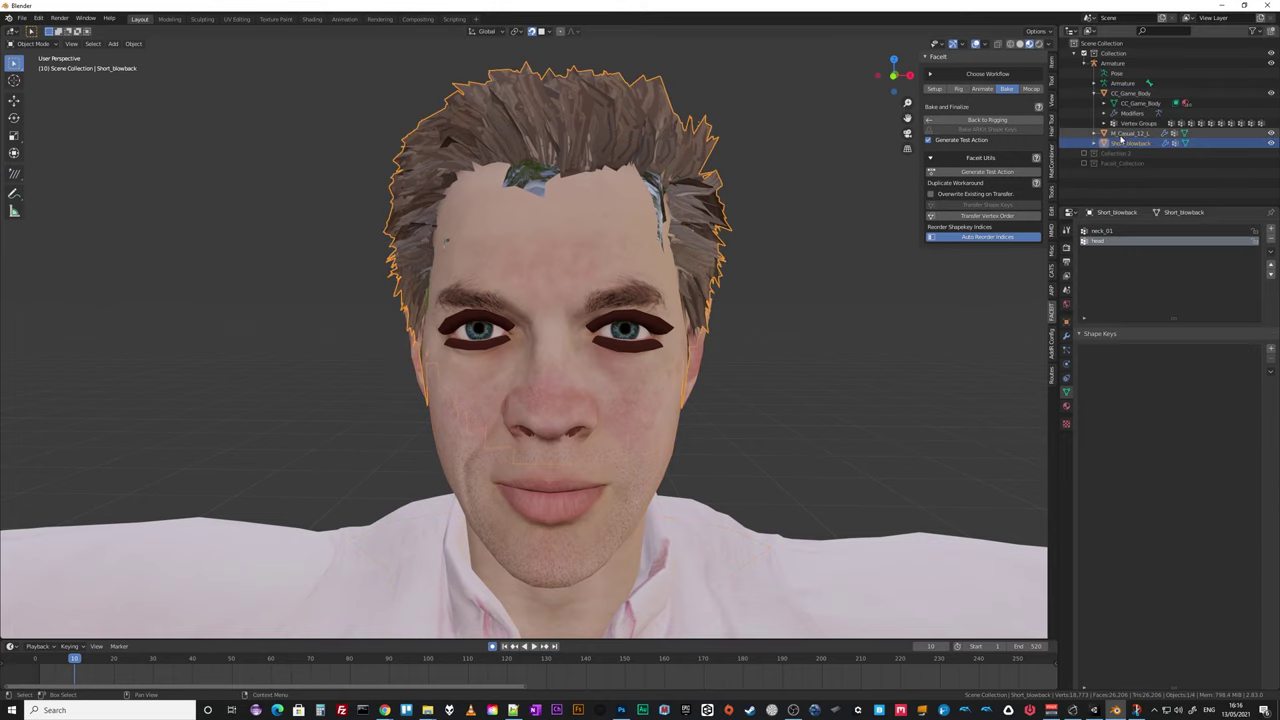
{"action": "key", "text": "Tab"}
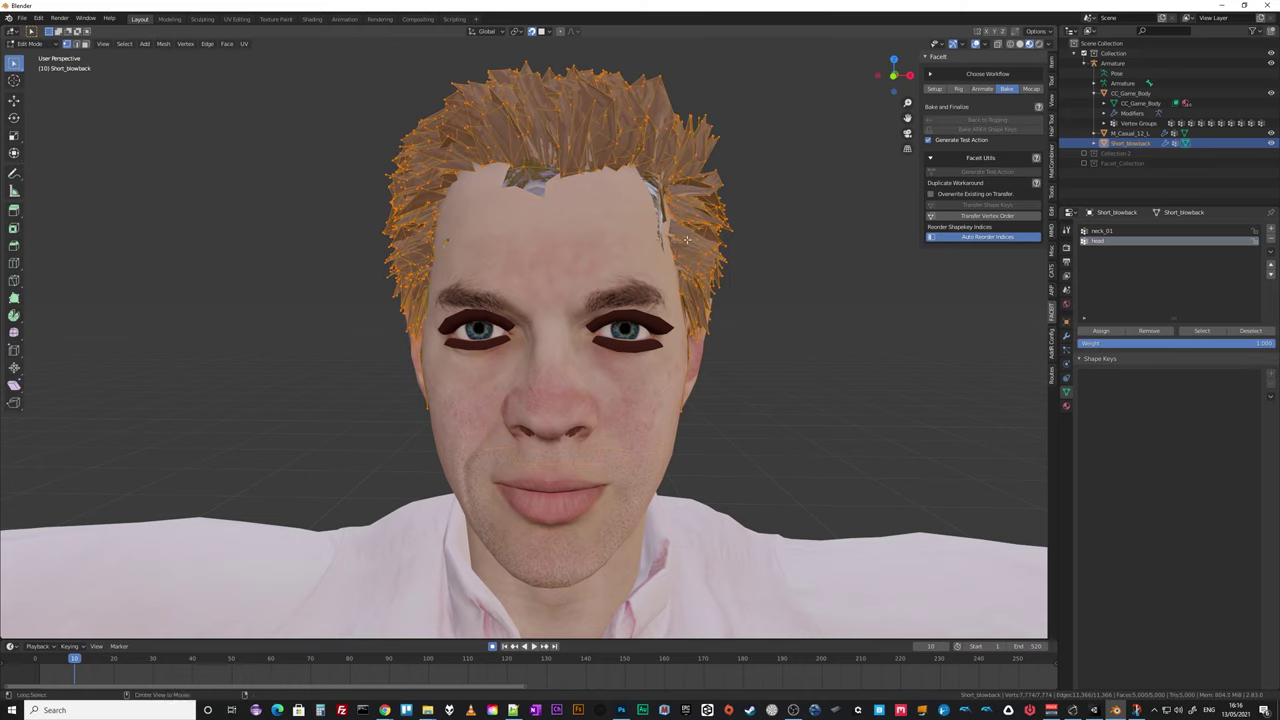
{"action": "key", "text": "alt+a"}
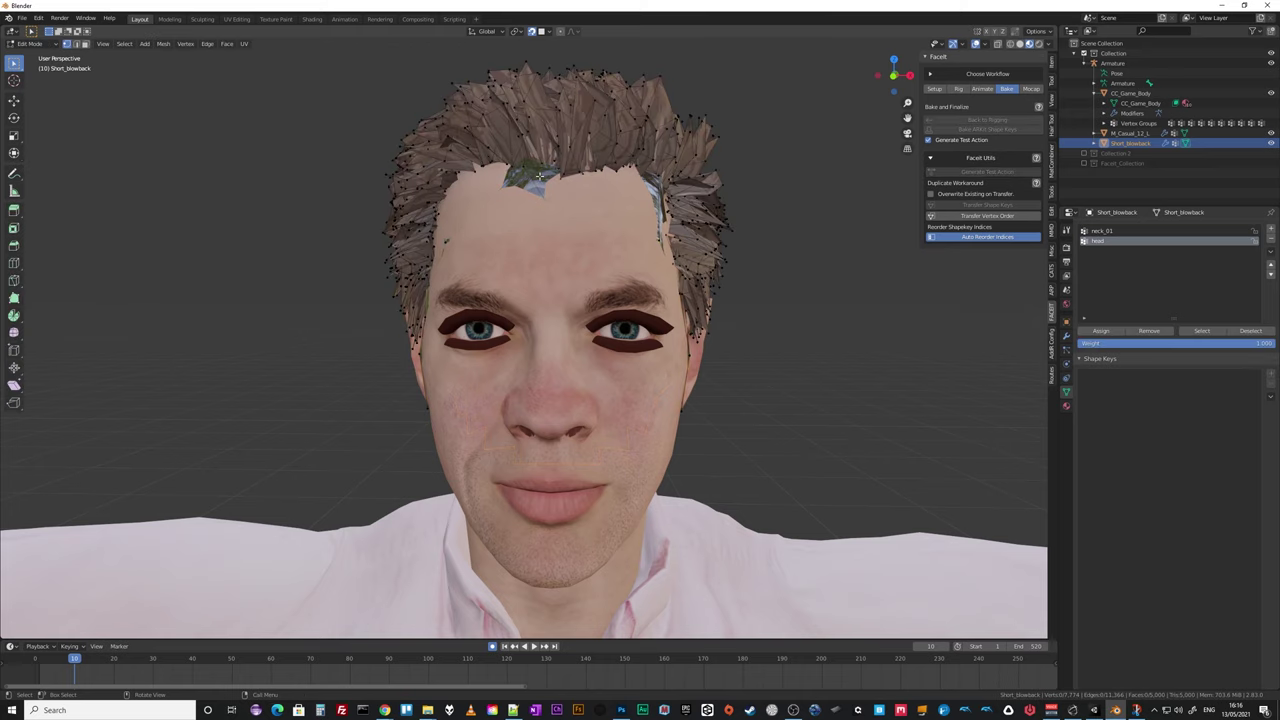
{"action": "key", "text": "3"}
{"action": "left_click", "coordinate": [539, 177]}
{"action": "key", "text": "ctrl+KP_Add"}
{"action": "key", "text": "ctrl+KP_Add"}
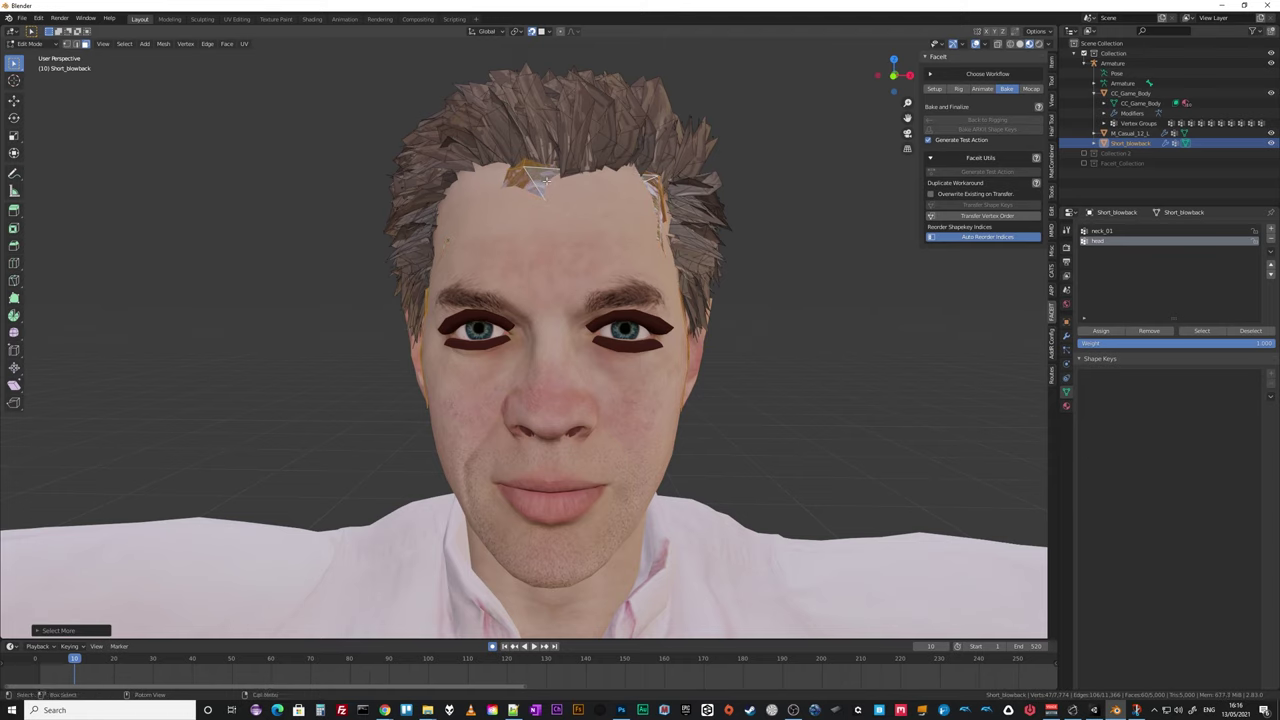
{"action": "middle_click_drag", "start_coordinate": [822, 353], "coordinate": [590, 378]}
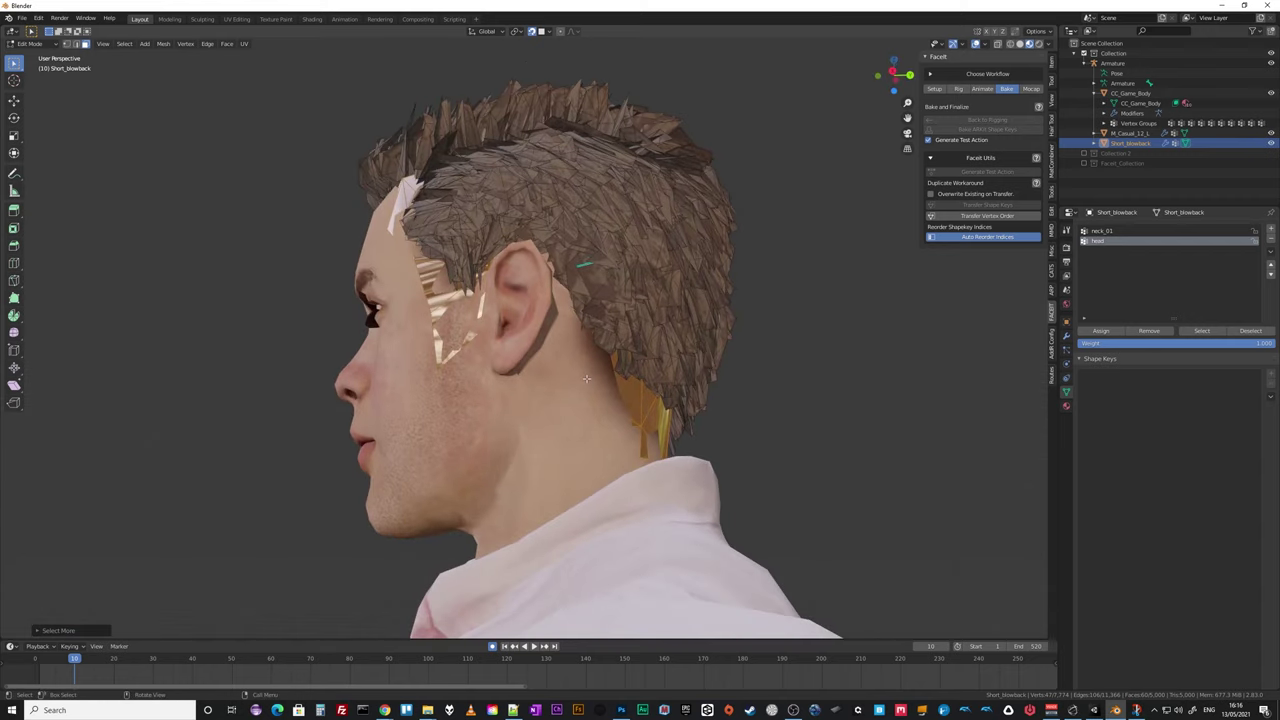
{"action": "key", "text": "x"}
{"action": "left_click", "coordinate": [587, 382]}
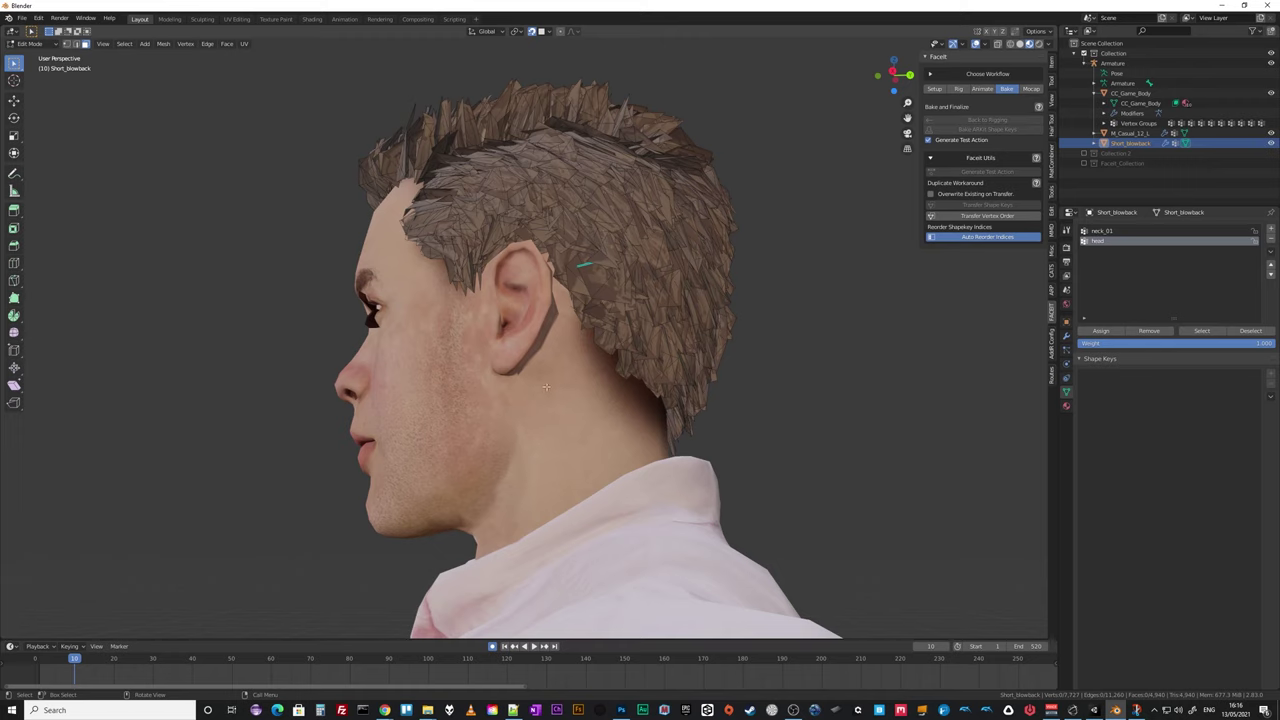
Return to Object Mode and select CC_Game_Body, Short_blowback and M_Casual_12_L together, with M_Casual_12_L active.
{"action": "middle_click_drag", "start_coordinate": [546, 386], "coordinate": [682, 340]}
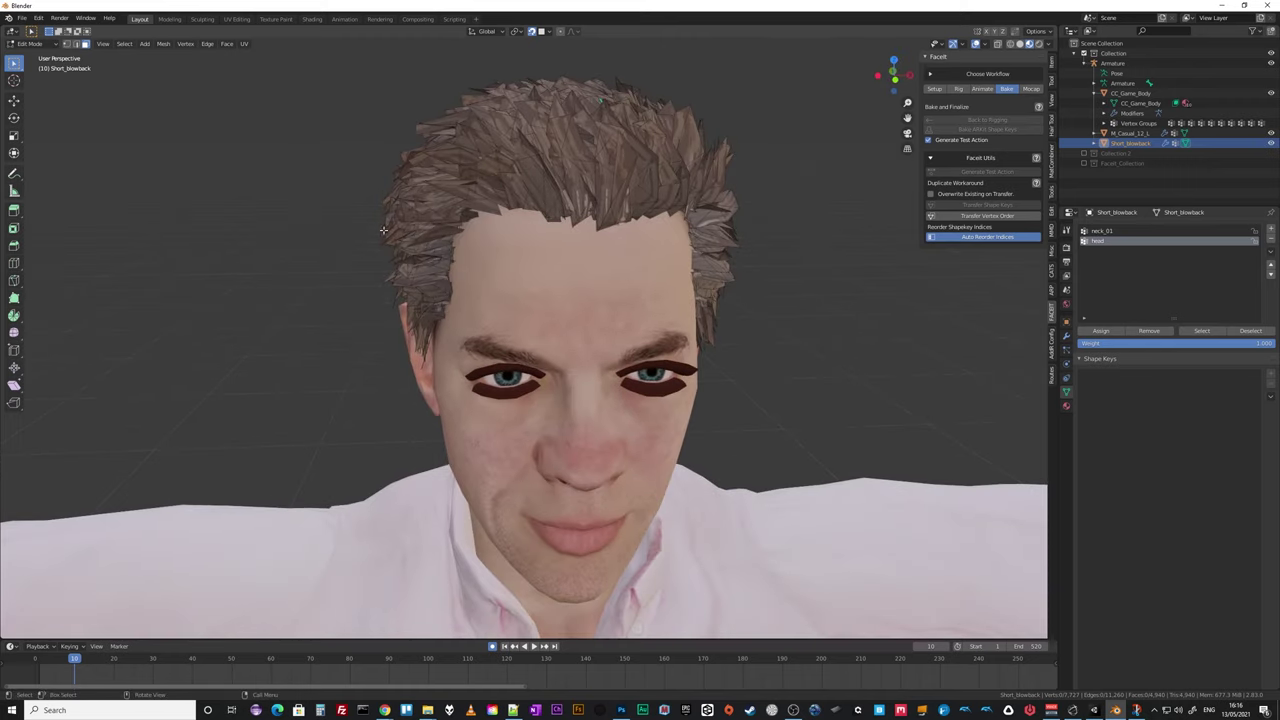
{"action": "middle_click_drag", "start_coordinate": [78, 60], "coordinate": [371, 191]}
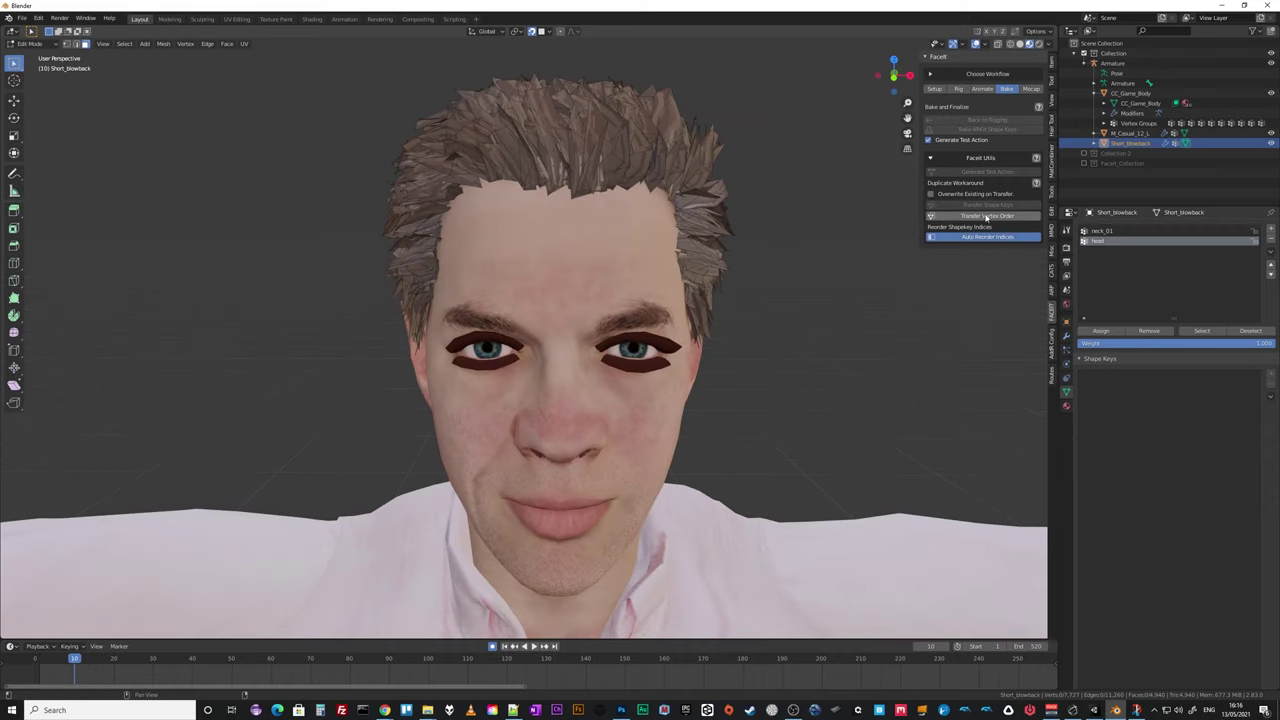
{"action": "scroll", "coordinate": [788, 307], "scroll_direction": "down", "scroll_amount": 5}
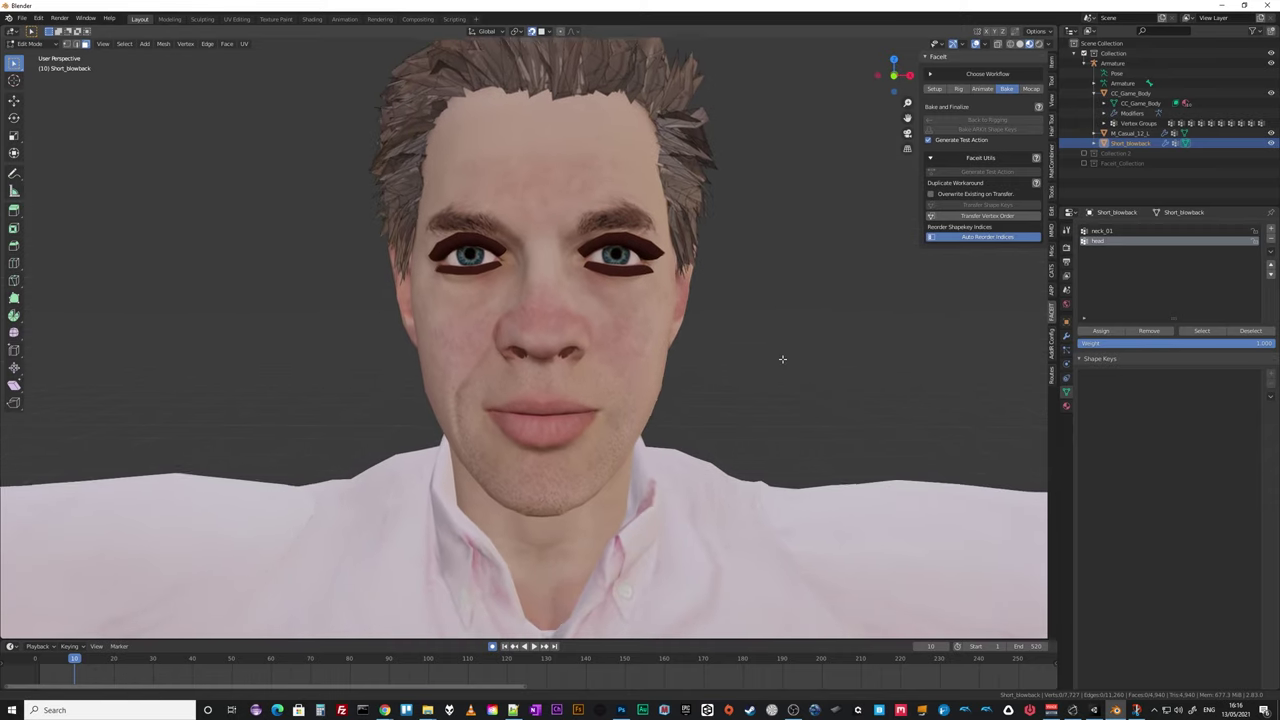
{"action": "scroll", "coordinate": [785, 372], "scroll_direction": "down", "scroll_amount": 3}
{"action": "middle_click_drag", "start_coordinate": [771, 380], "coordinate": [760, 251], "text": "shift"}
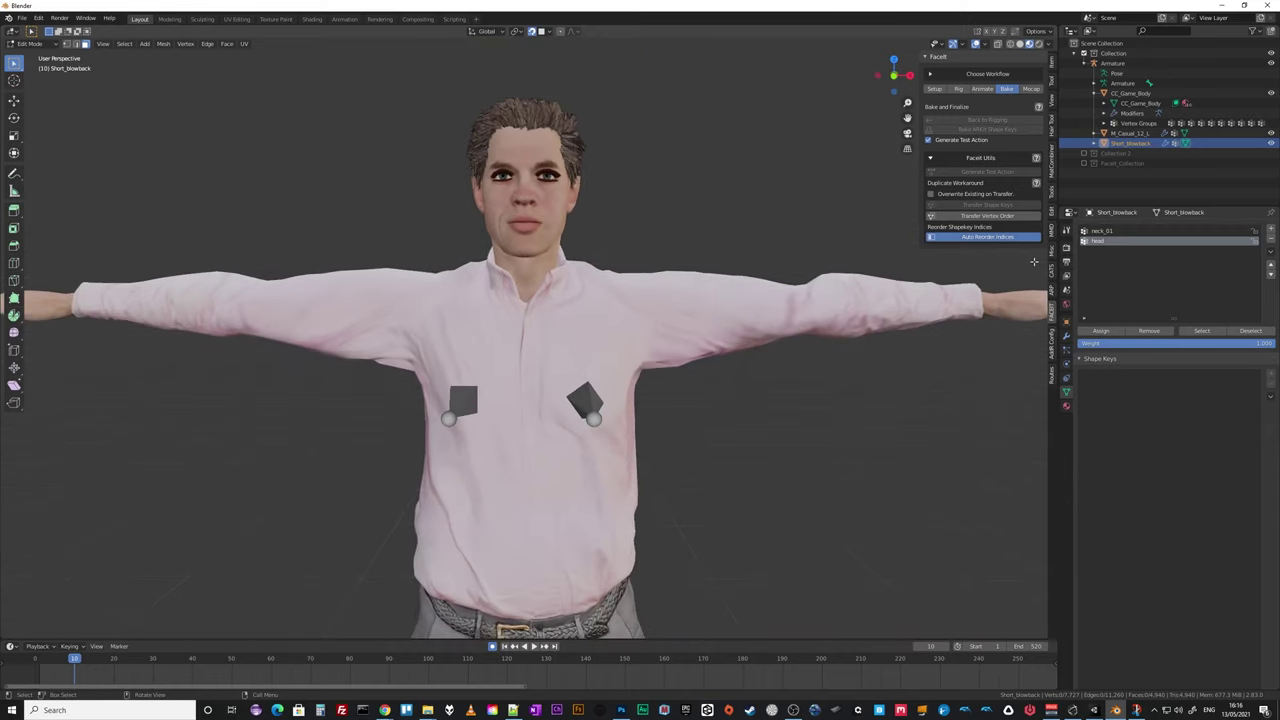
{"action": "key", "text": "Tab"}
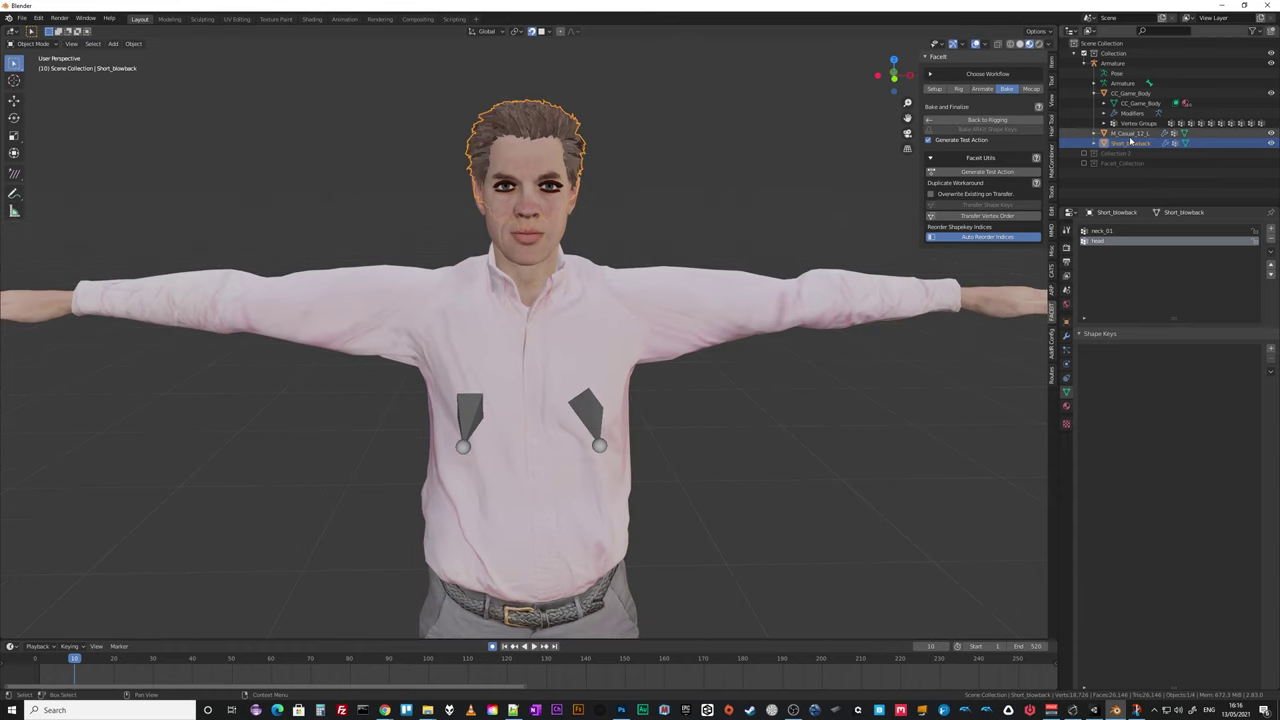
{"action": "left_click", "coordinate": [1120, 93]}
{"action": "left_click", "coordinate": [1104, 113], "text": "shift"}
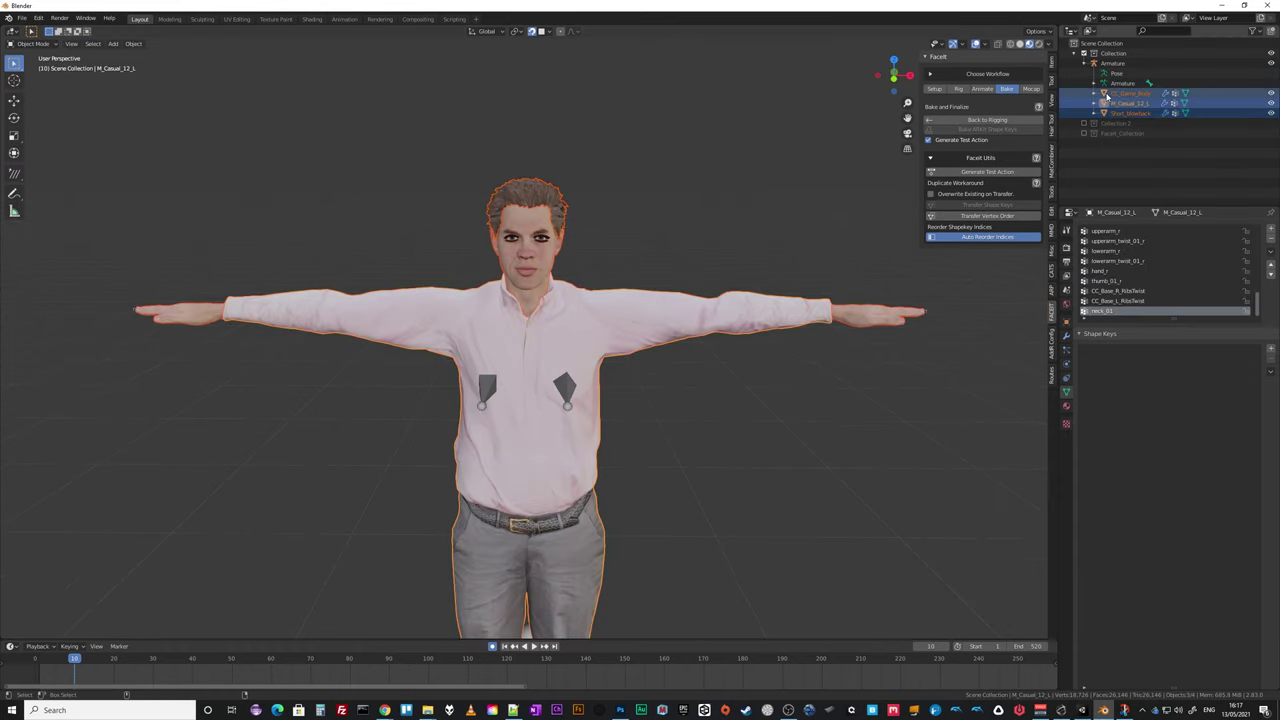
Check the location, rotation and scale values of the Armature, CC_Game_Body, M_Casual_12_L and Short_blowback objects.
{"action": "left_click", "coordinate": [1112, 63], "text": "ctrl"}
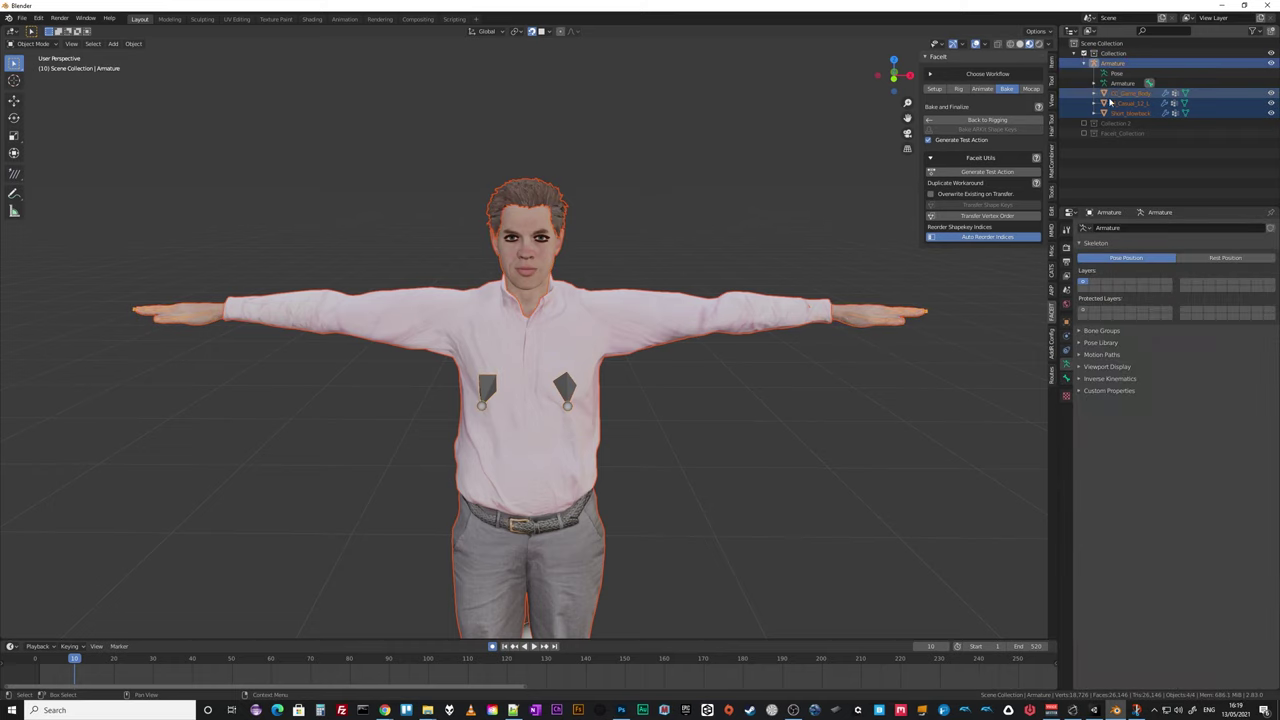
{"action": "left_click", "coordinate": [1052, 64]}
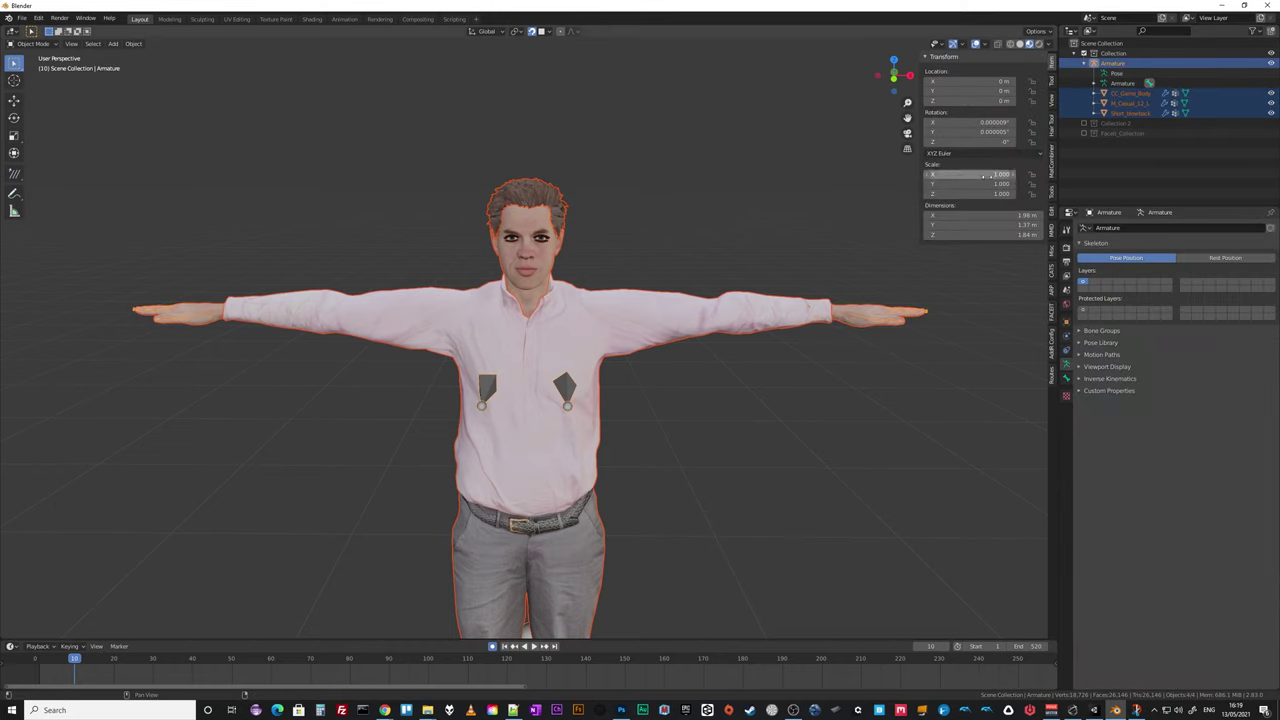
{"action": "left_click", "coordinate": [1114, 63]}
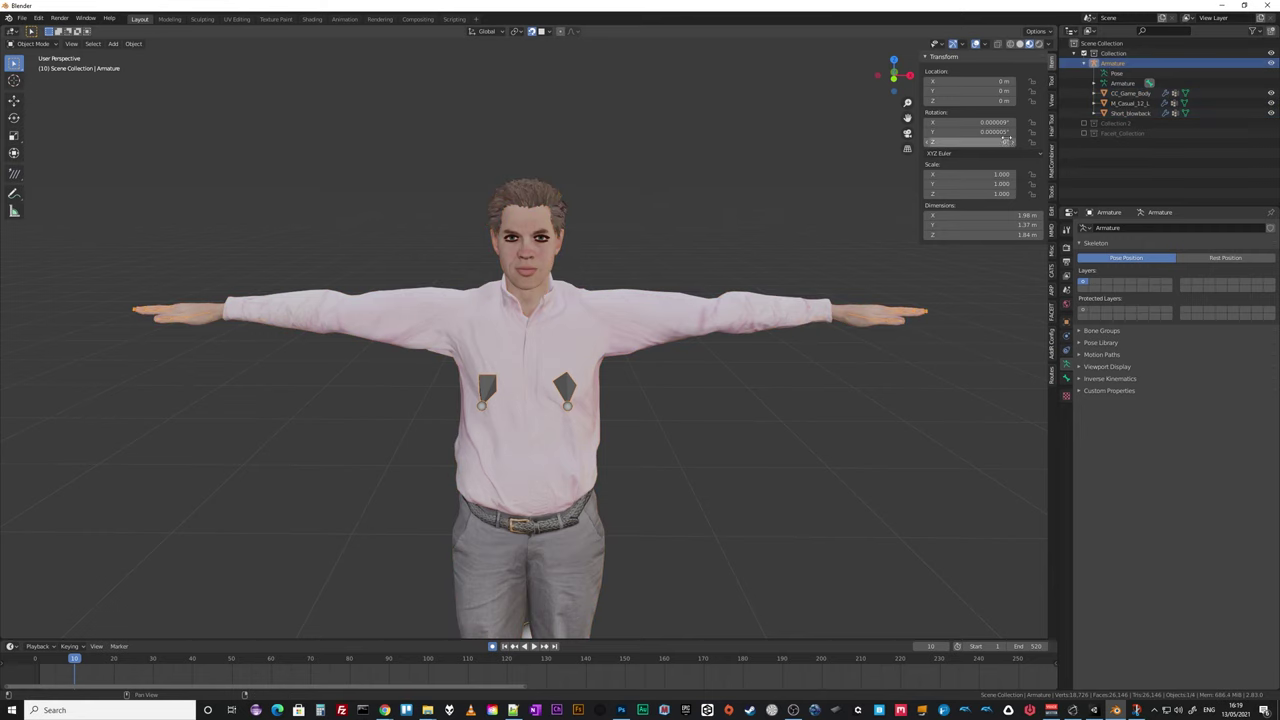
{"action": "left_click", "coordinate": [1128, 93]}
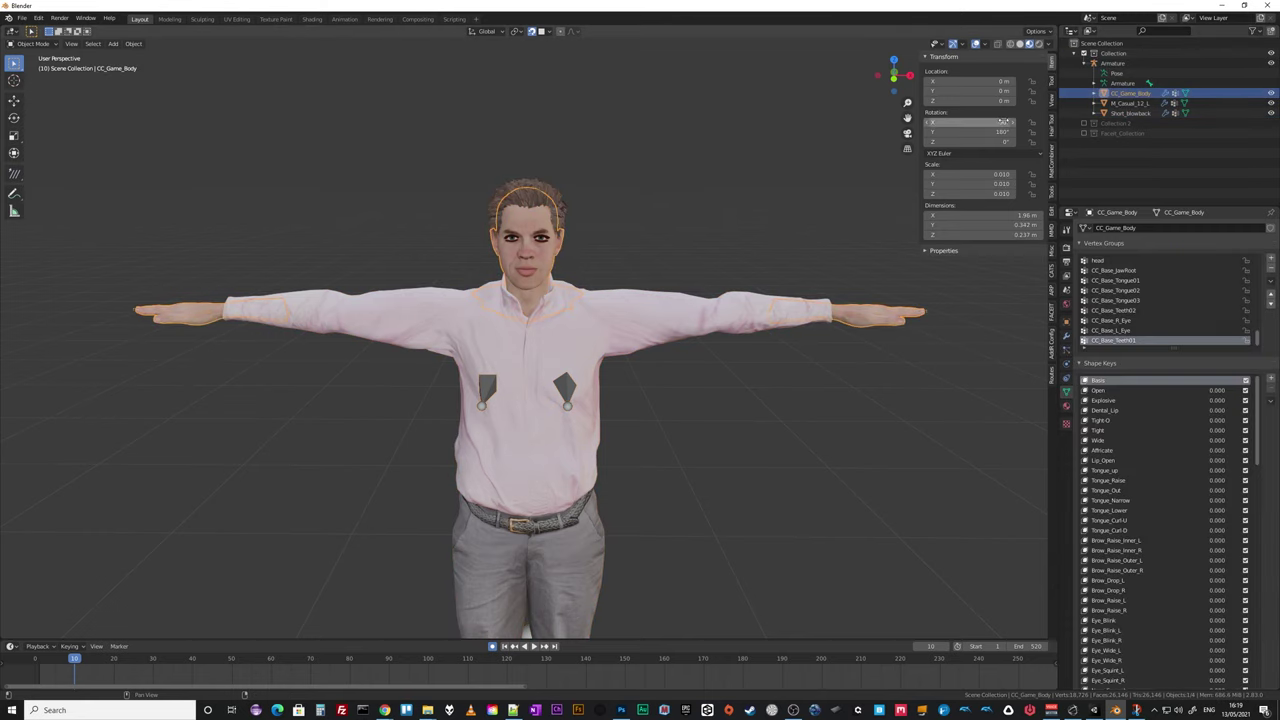
{"action": "left_click", "coordinate": [1106, 103]}
{"action": "left_click", "coordinate": [1106, 113]}
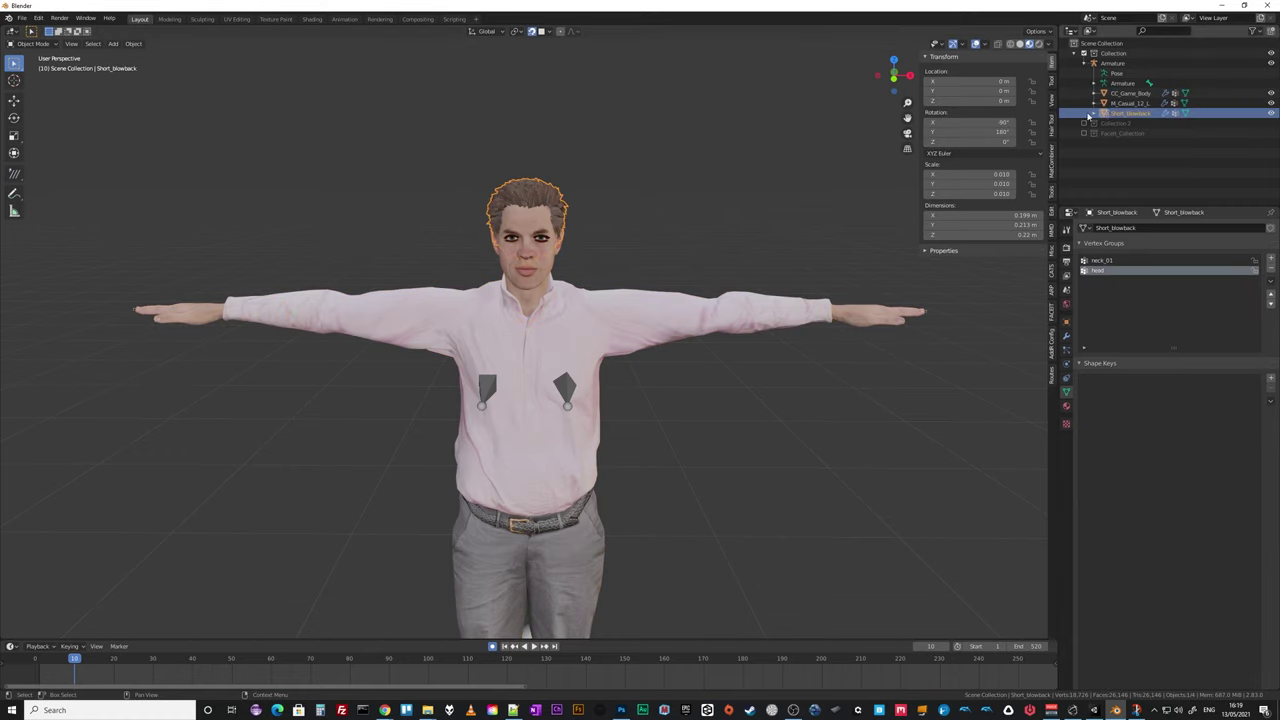
Select the body, clothing and hair meshes together with the Armature as active object, and apply All Transforms to them.
{"action": "left_click", "coordinate": [1105, 103], "text": "ctrl"}
{"action": "left_click", "coordinate": [1112, 63], "text": "ctrl"}
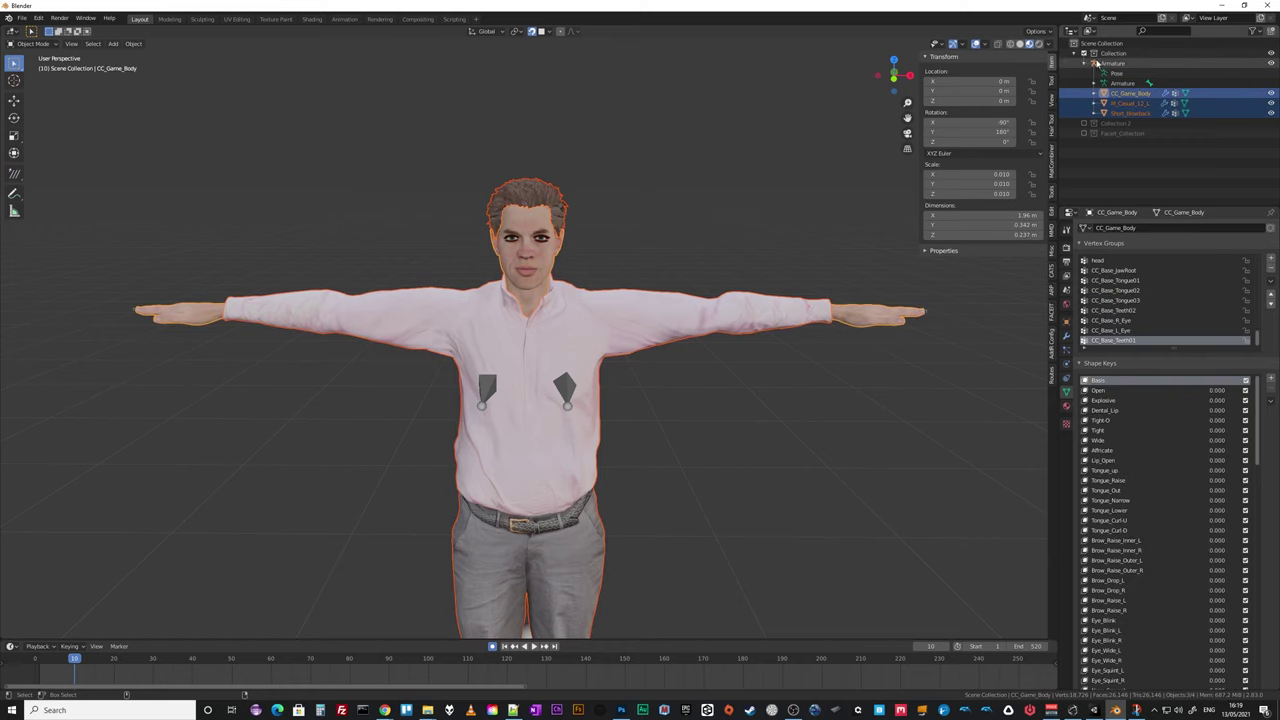
{"action": "left_click", "coordinate": [138, 47]}
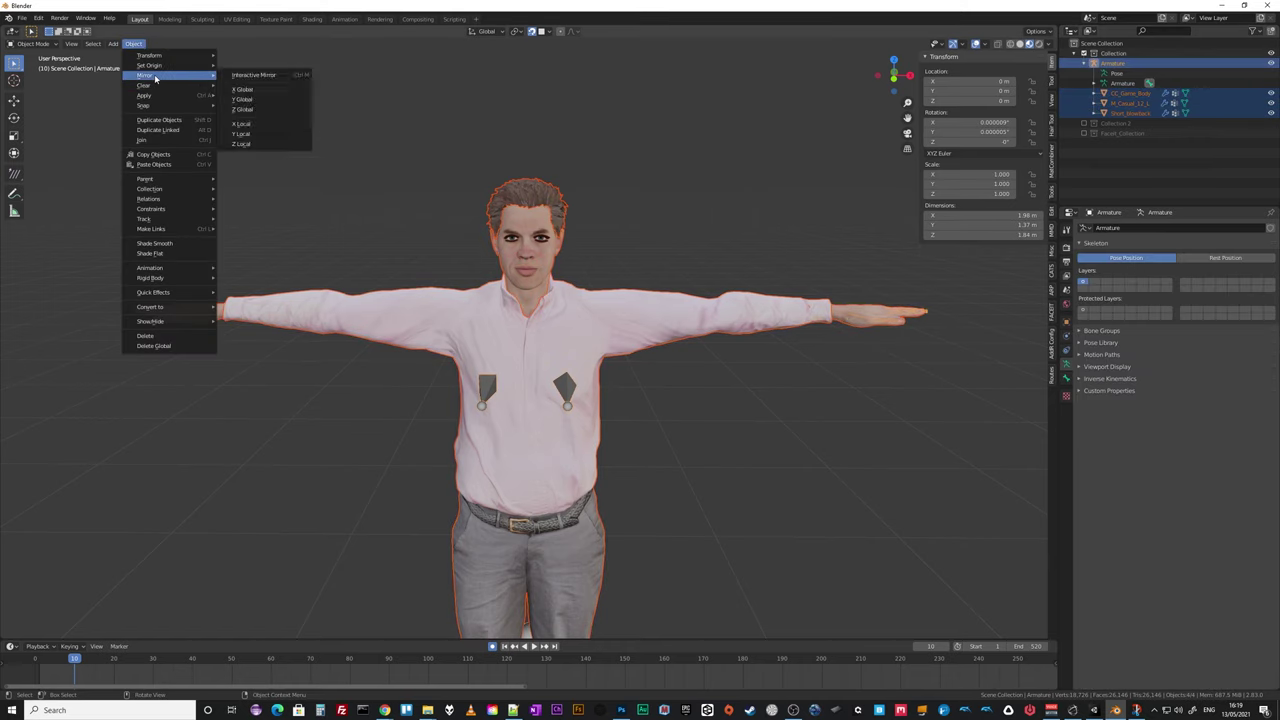
{"action": "mouse_move", "coordinate": [153, 95]}
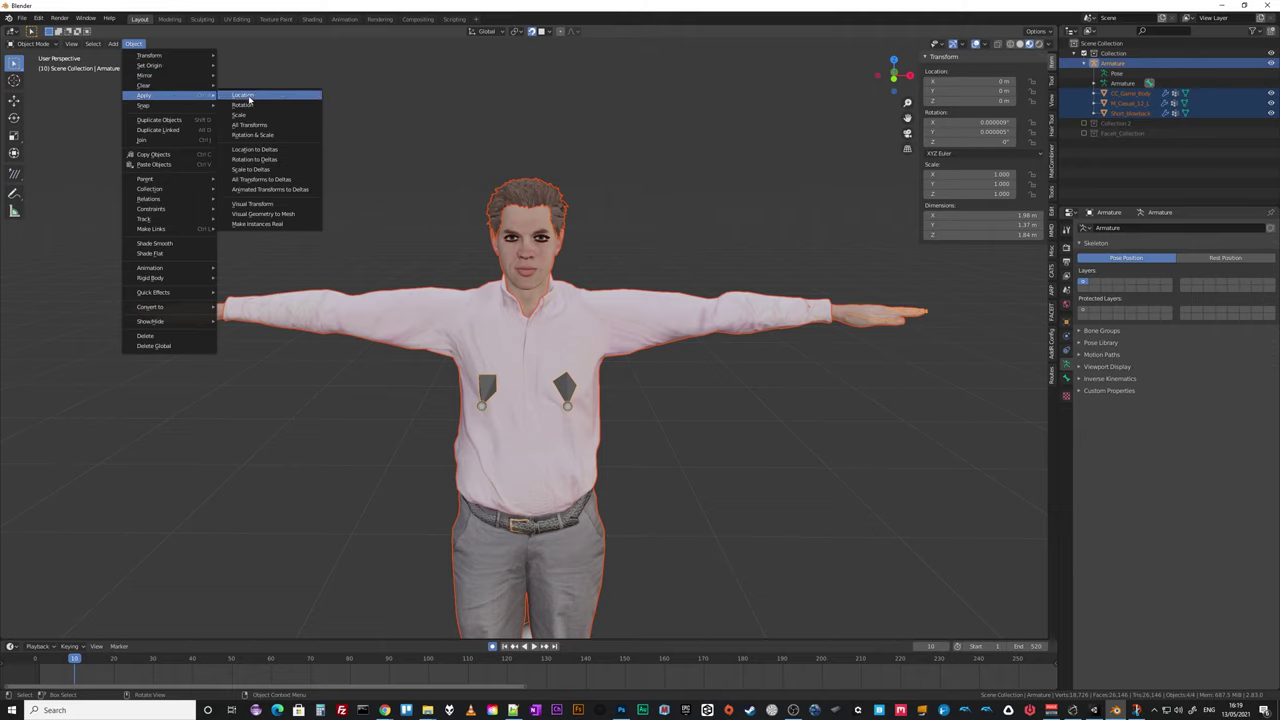
{"action": "left_click", "coordinate": [252, 127]}
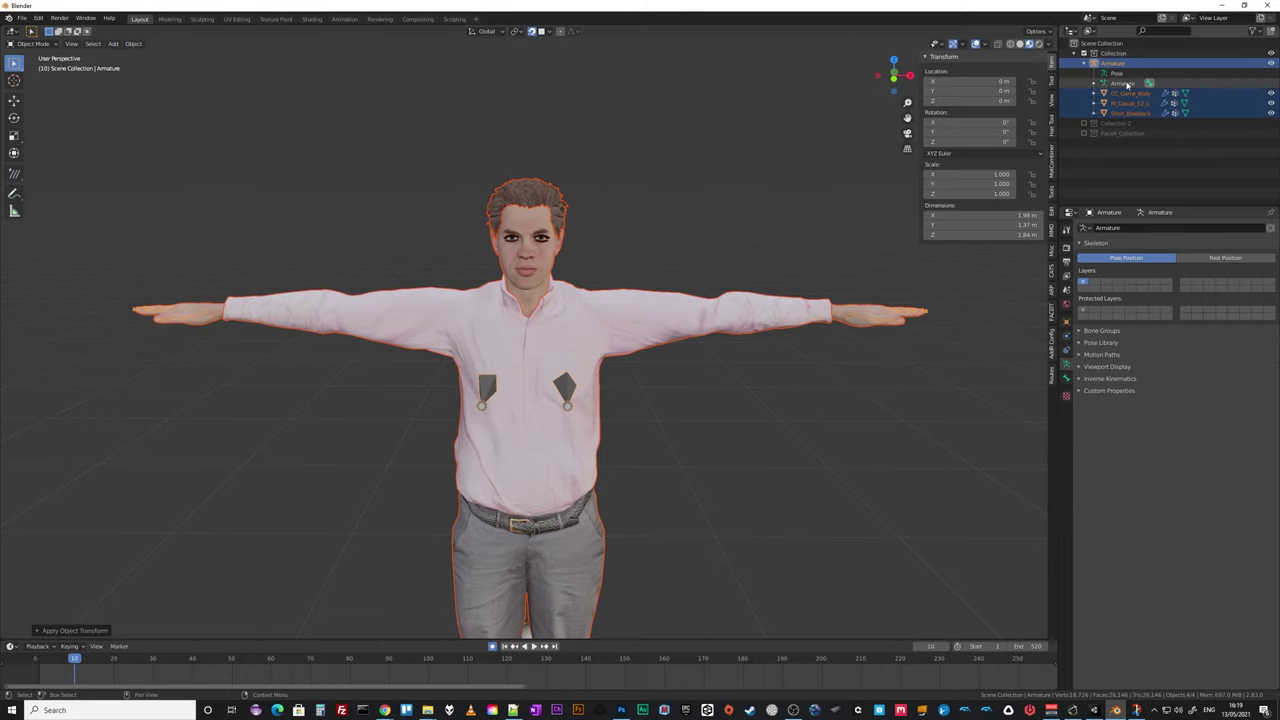
Start an FBX export of the character and set the destination to the Unity project's _CHARACTERS\_TEST folder.
{"action": "left_click", "coordinate": [21, 18]}
{"action": "mouse_move", "coordinate": [68, 163]}
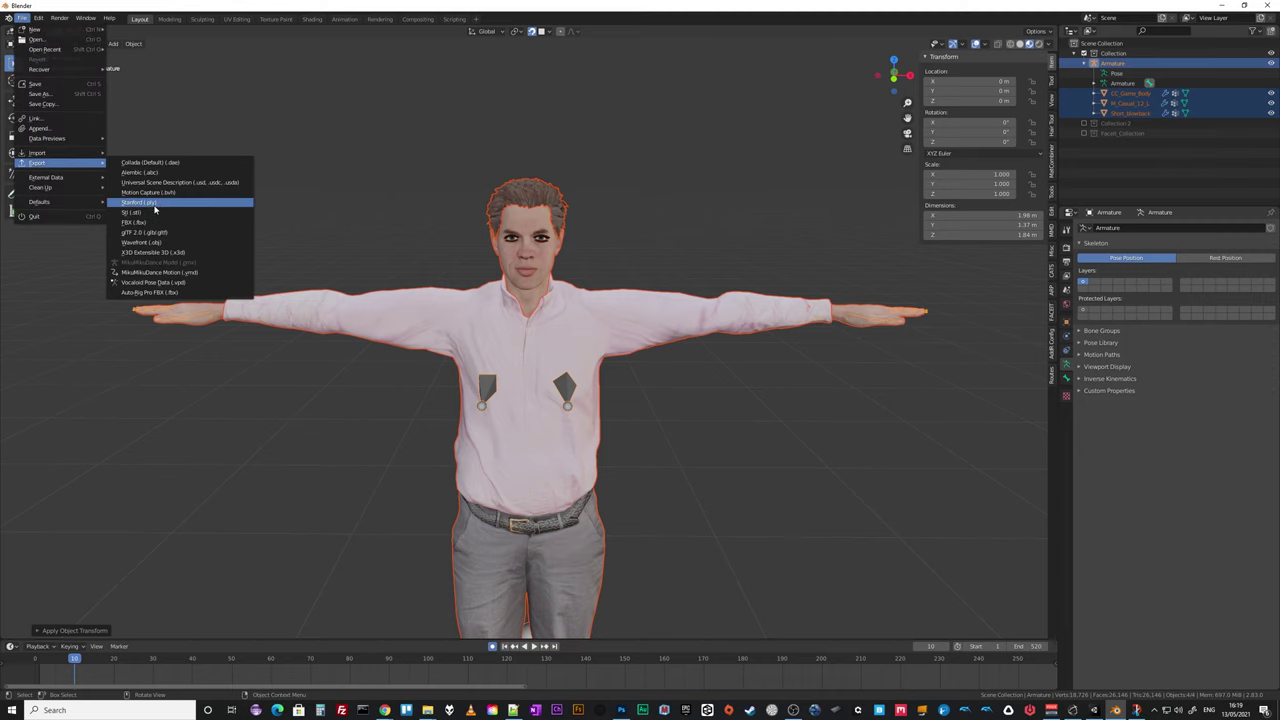
{"action": "left_click", "coordinate": [150, 222]}
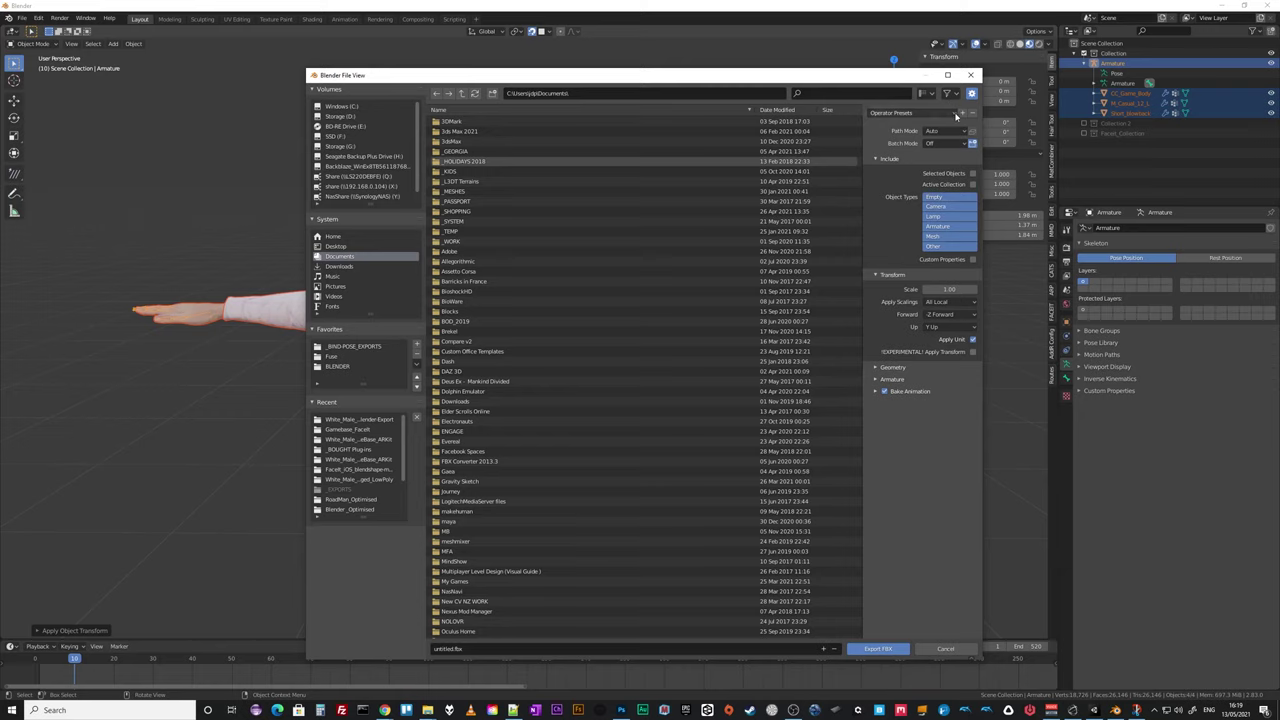
{"action": "left_click", "coordinate": [350, 419]}
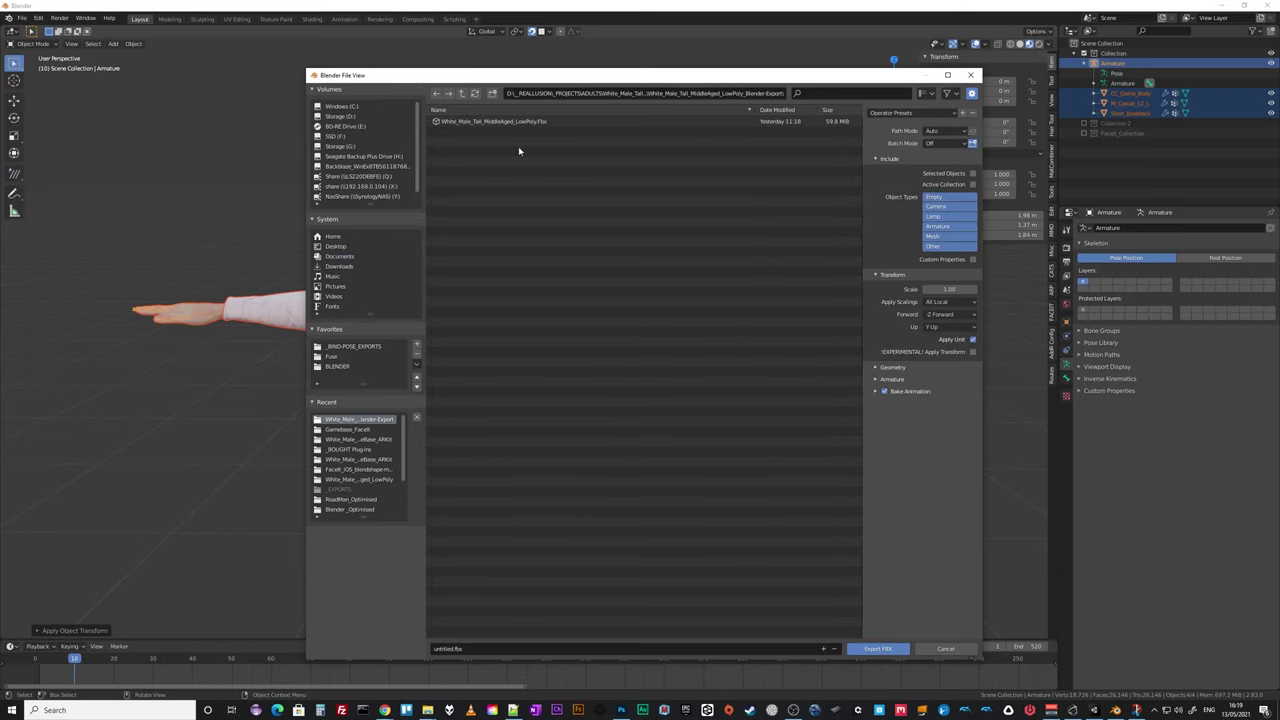
{"action": "left_click", "coordinate": [353, 442]}
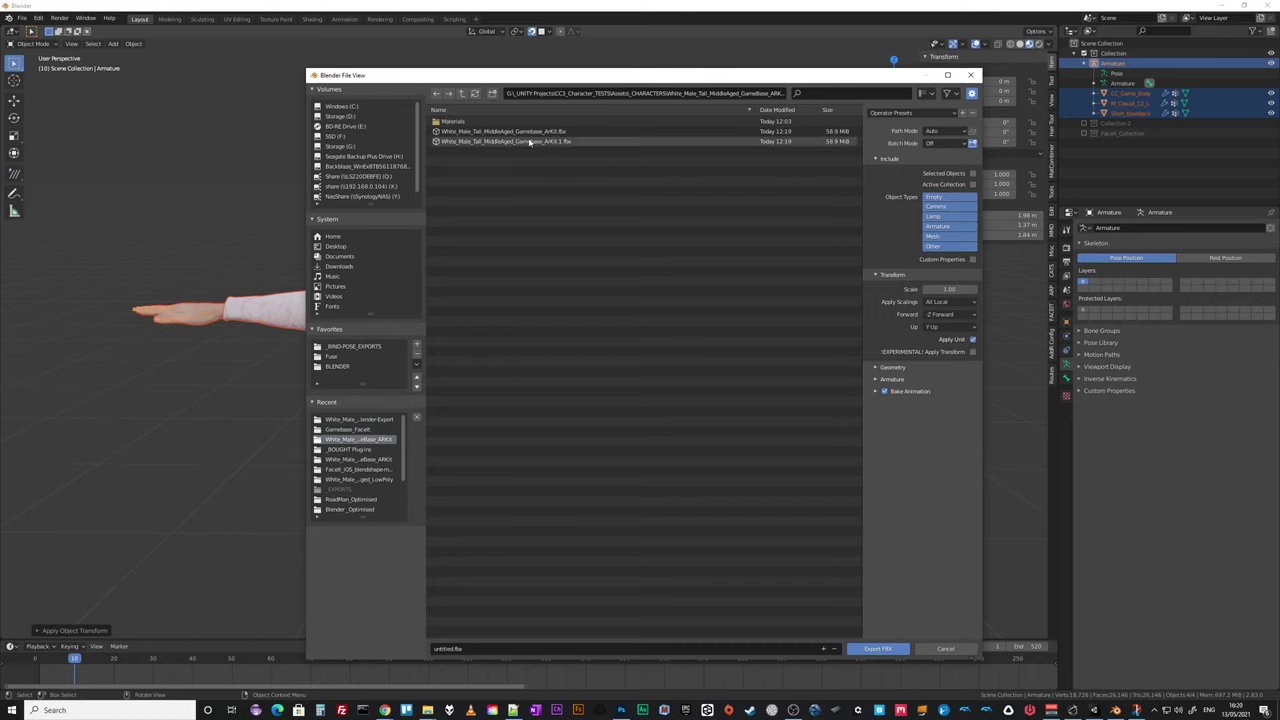
{"action": "left_click", "coordinate": [463, 95]}
{"action": "left_click", "coordinate": [447, 121]}
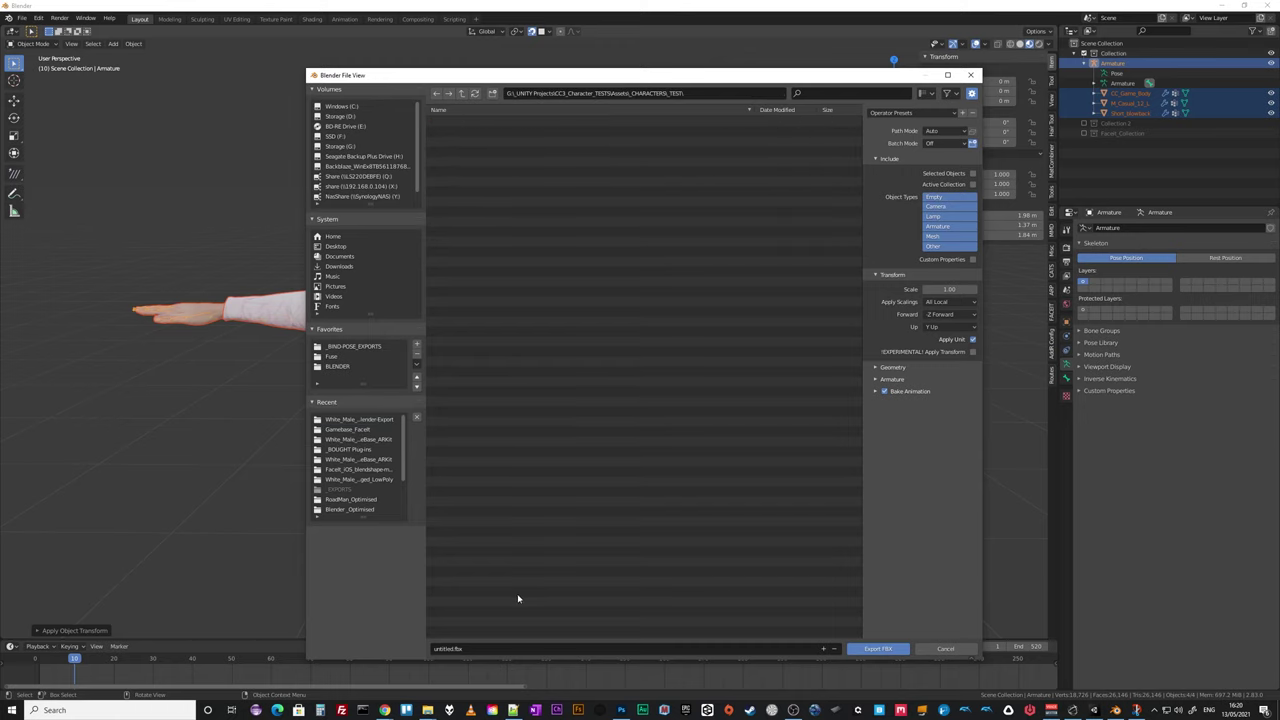
Name the export file White_Male_Tall_GameBase_ARKit.fbx.
{"action": "left_click", "coordinate": [436, 649]}
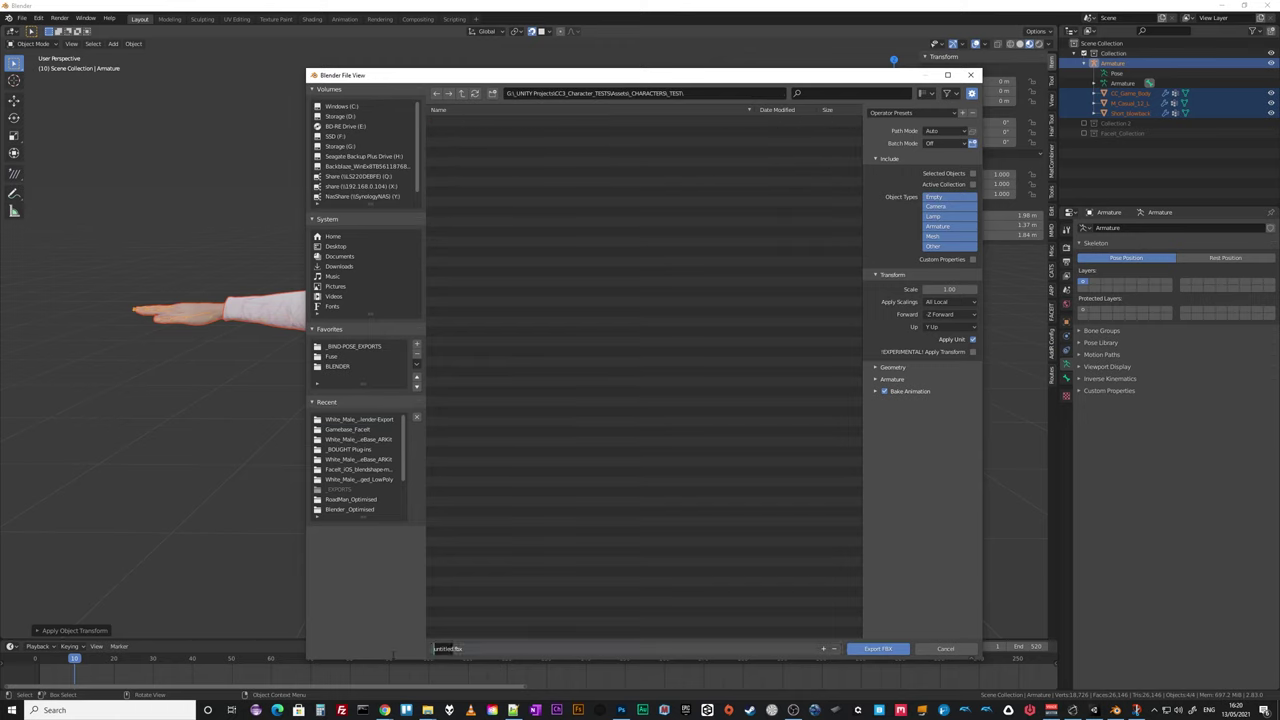
{"action": "type", "text": "White_Male_Tail_ARKit"}
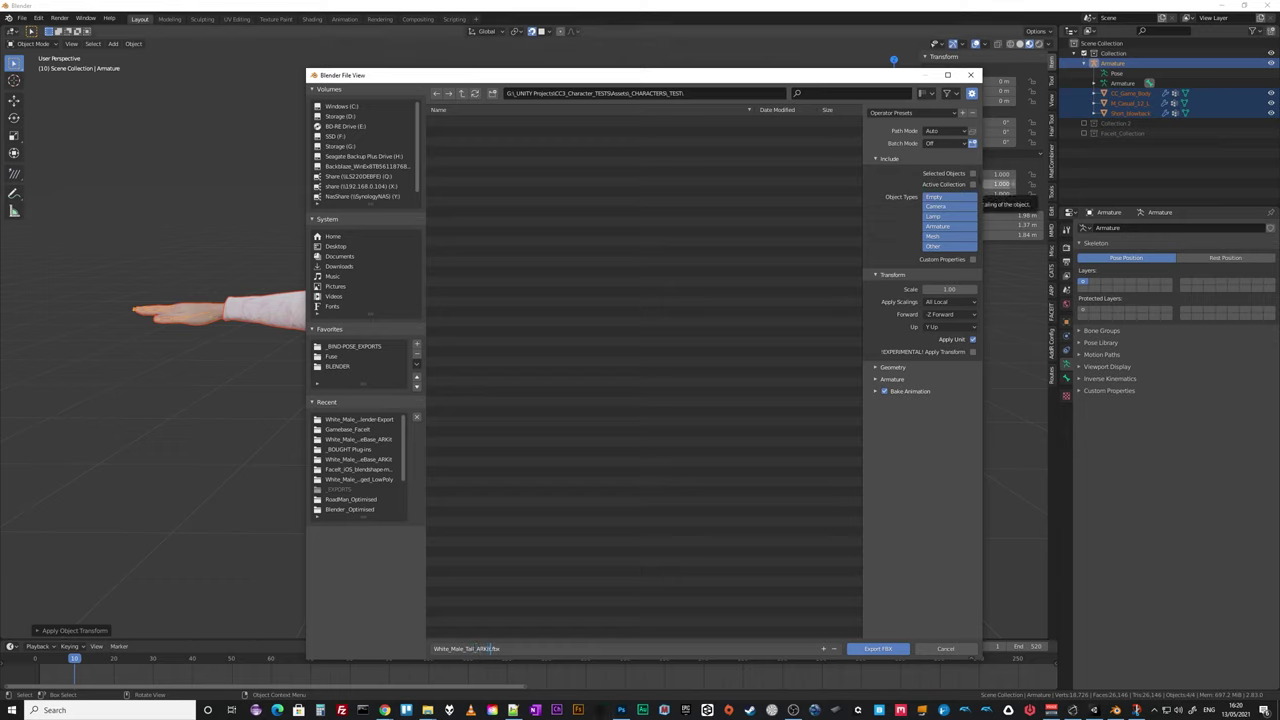
{"action": "left_click", "coordinate": [950, 118]}
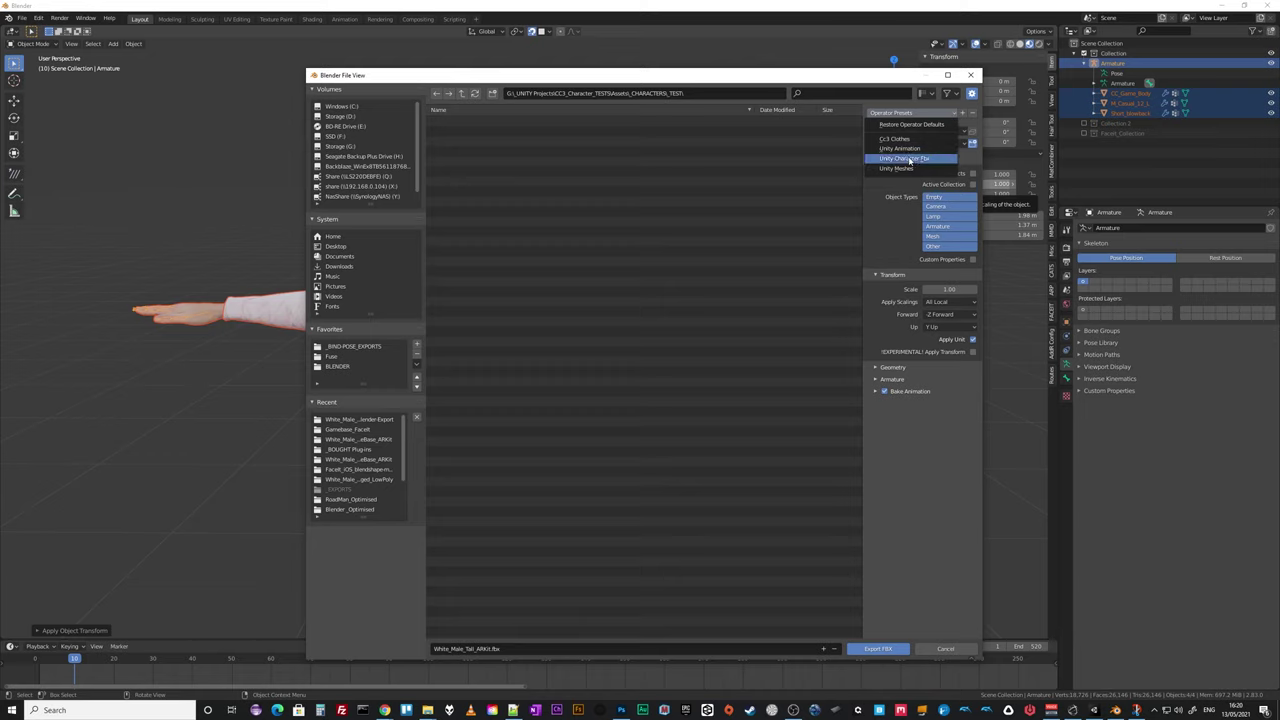
{"action": "left_click", "coordinate": [910, 159]}
{"action": "left_click", "coordinate": [477, 650]}
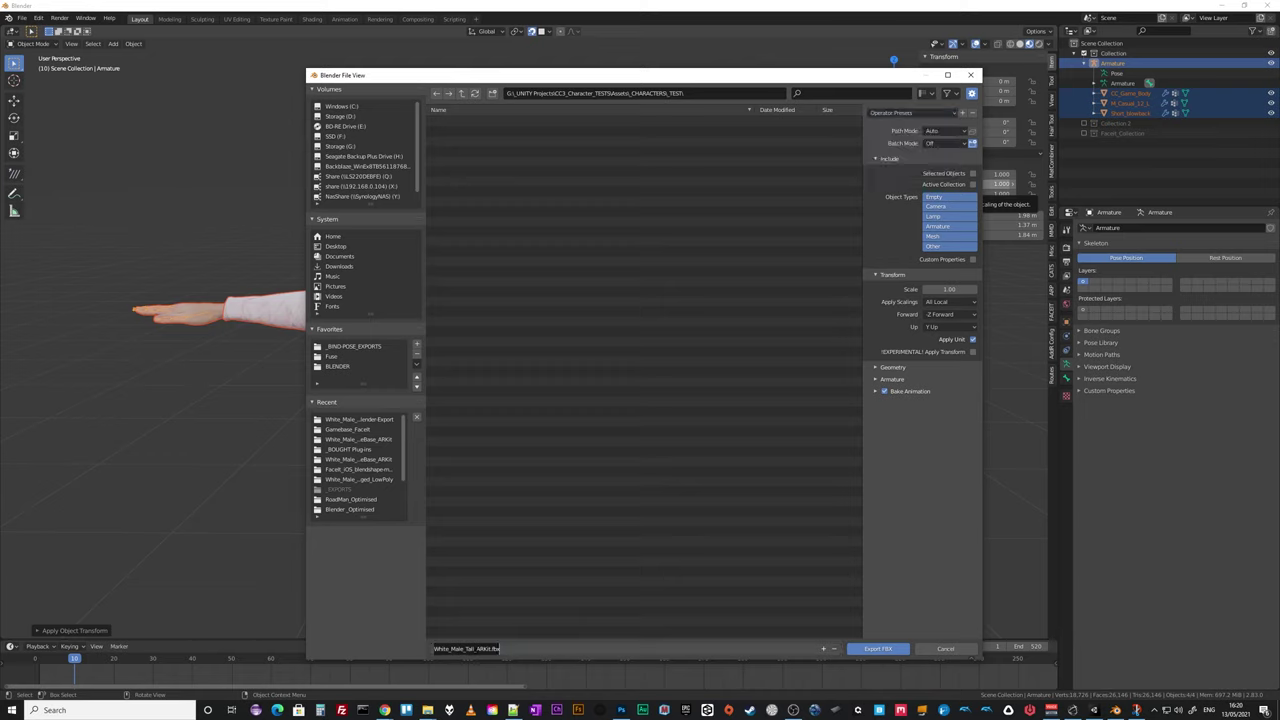
{"action": "left_click", "coordinate": [474, 648]}
{"action": "type", "text": "GameBase_"}
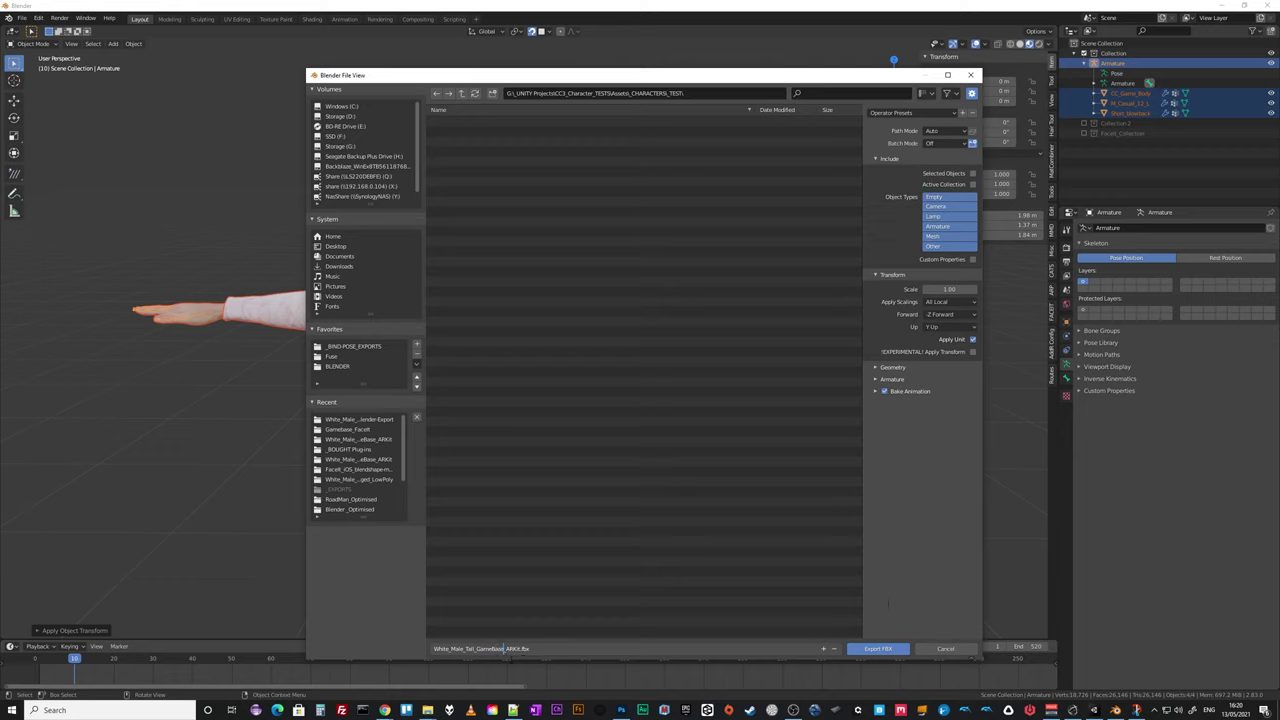
{"action": "key", "text": "Return"}
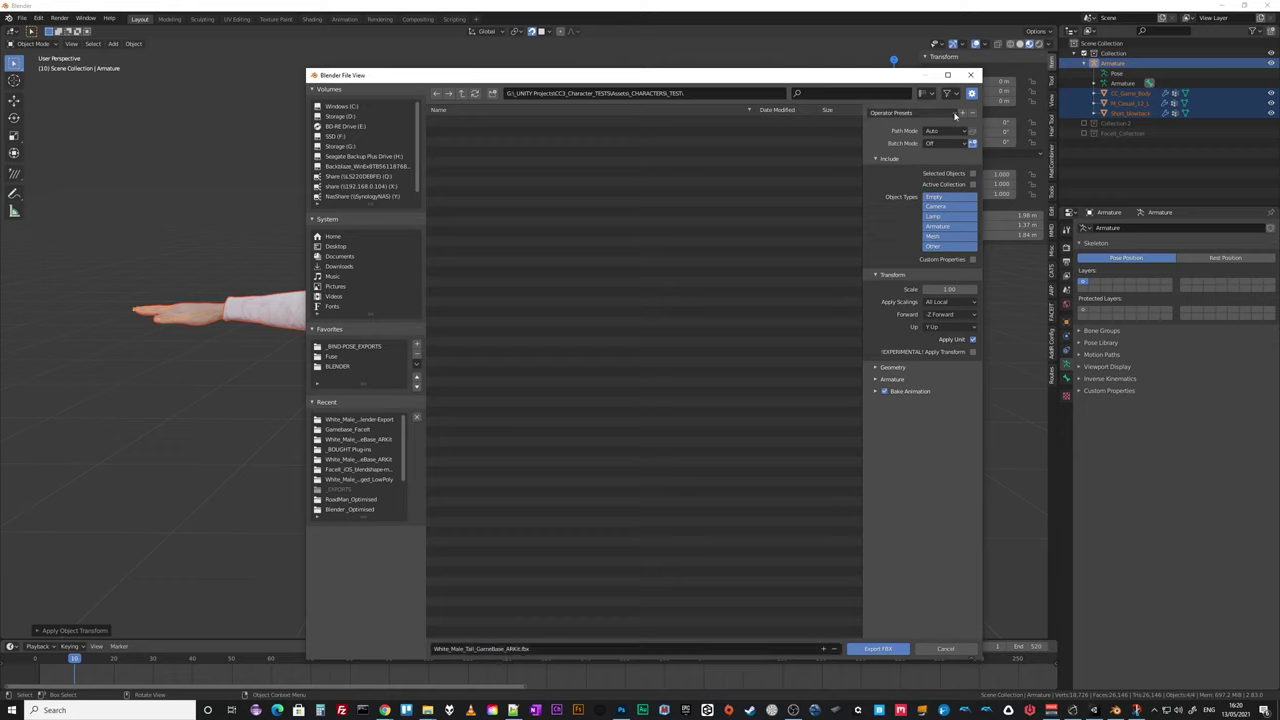
Load the Unity Character Fbx export preset, review its Geometry and Armature settings, and export the FBX.
{"action": "left_click", "coordinate": [900, 112]}
{"action": "left_click", "coordinate": [910, 159]}
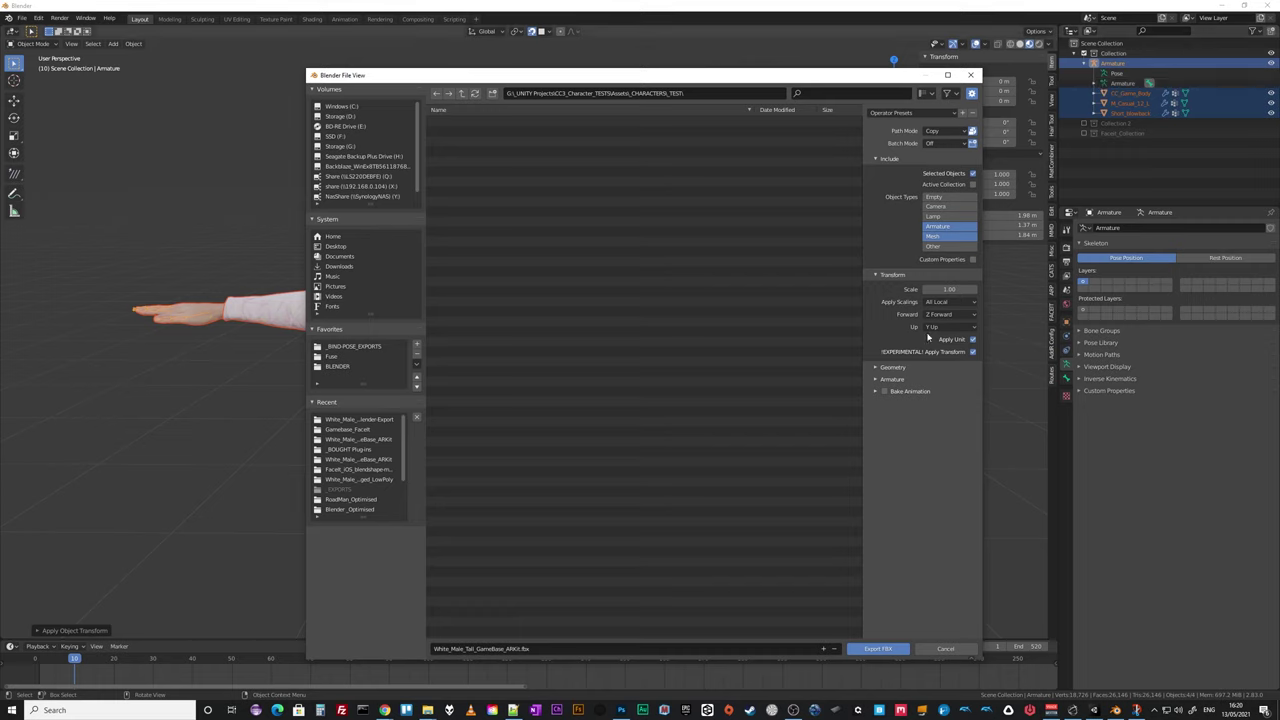
{"action": "left_click", "coordinate": [877, 367]}
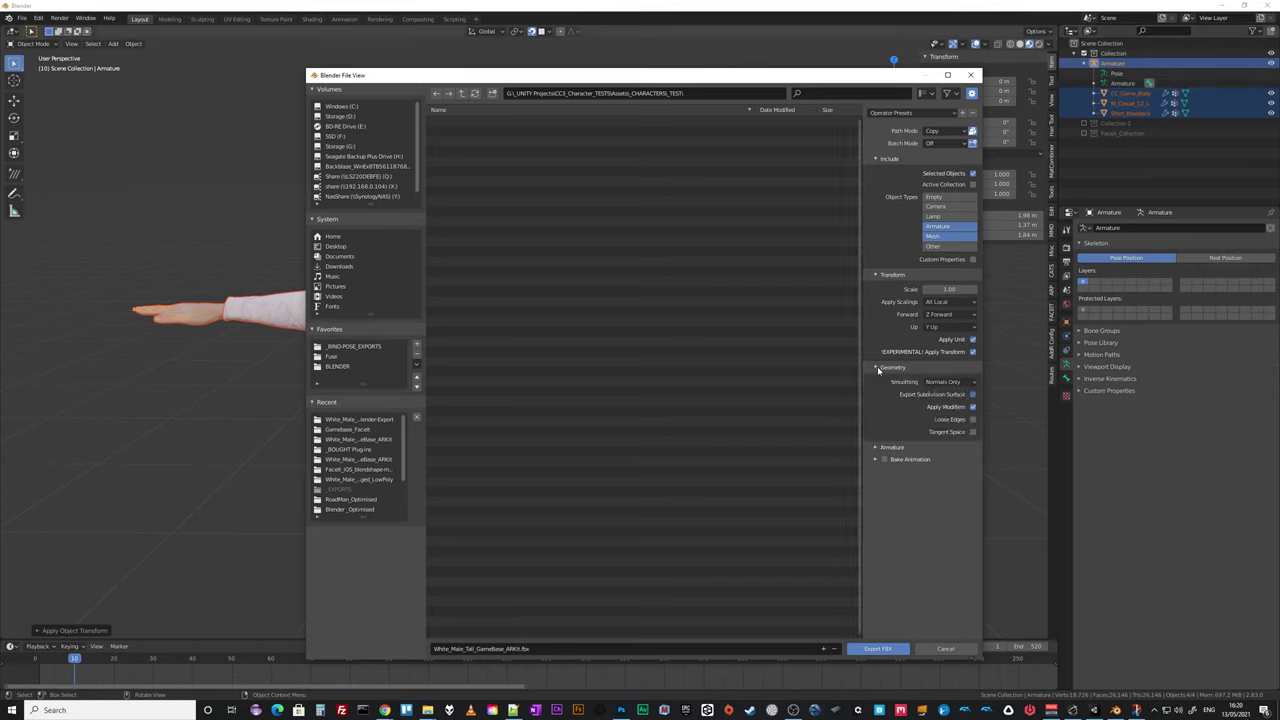
{"action": "left_click", "coordinate": [875, 447]}
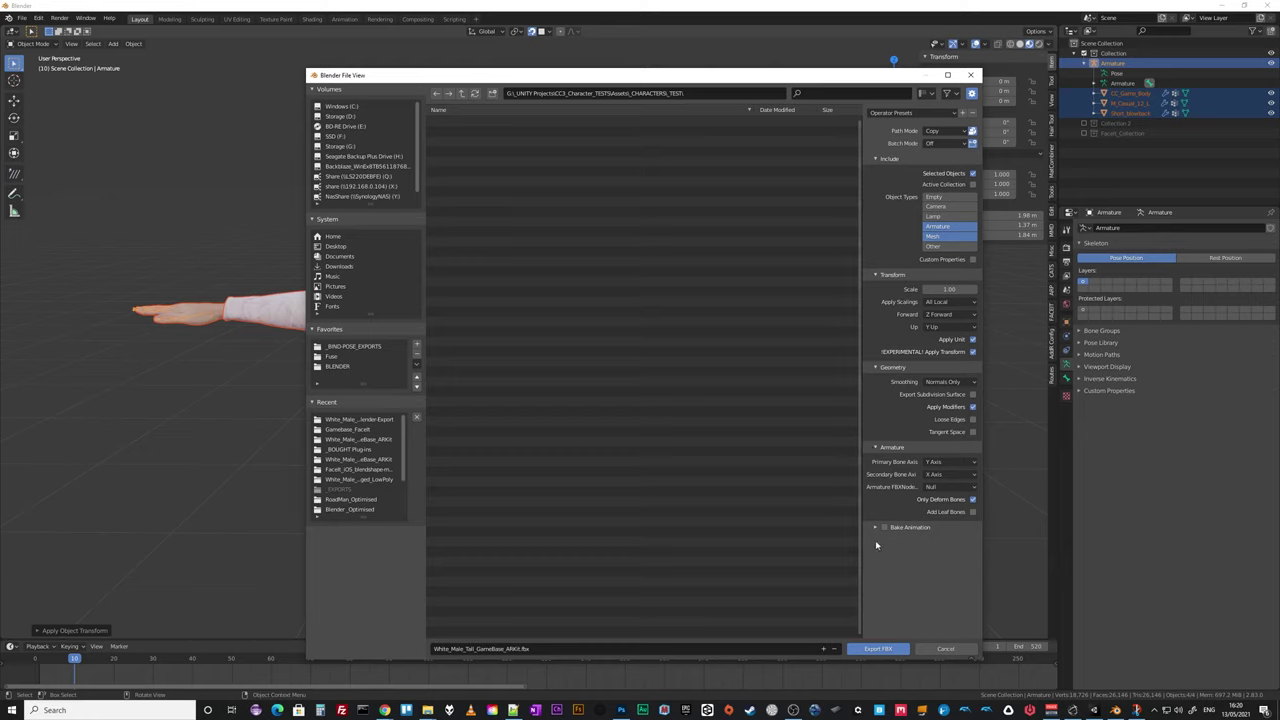
{"action": "left_click", "coordinate": [879, 649]}
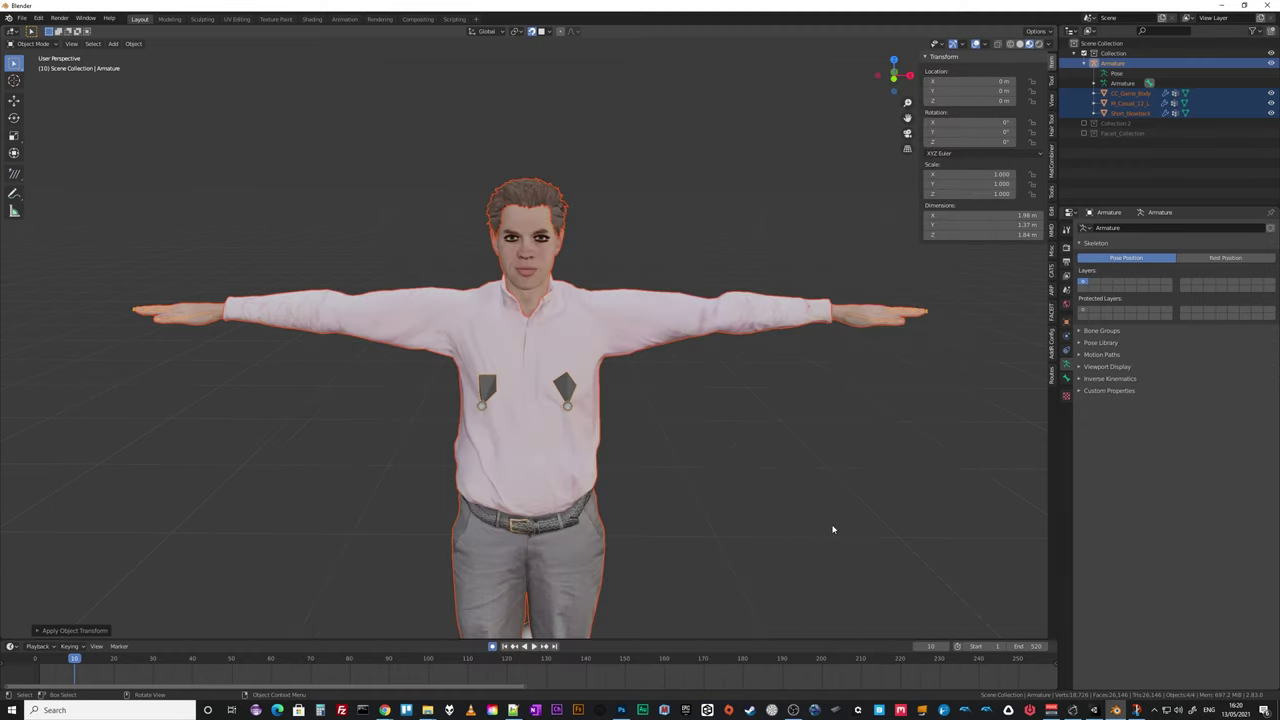
Switch to Unity and select the White_Male_Tall_GameBase_ARKit model in the _CHARACTERS/_TEST folder.
{"action": "key", "text": "alt+Tab"}
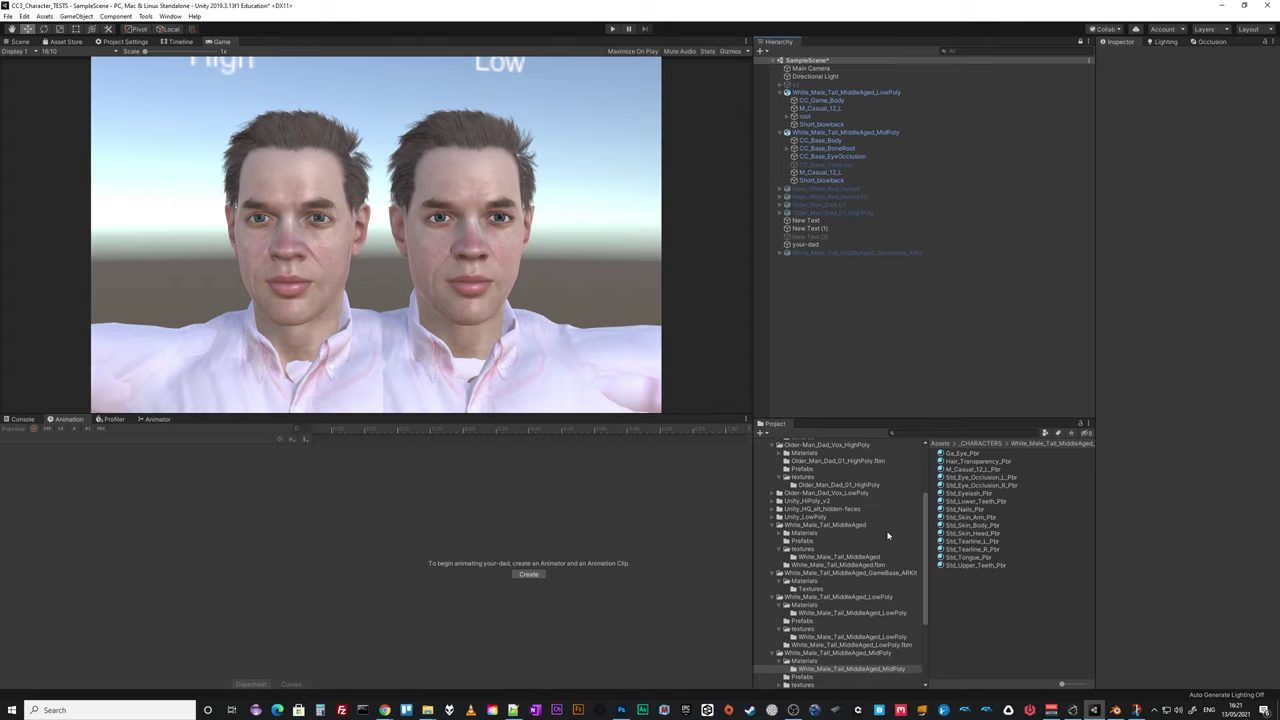
{"action": "left_click_drag", "start_coordinate": [927, 556], "coordinate": [940, 508]}
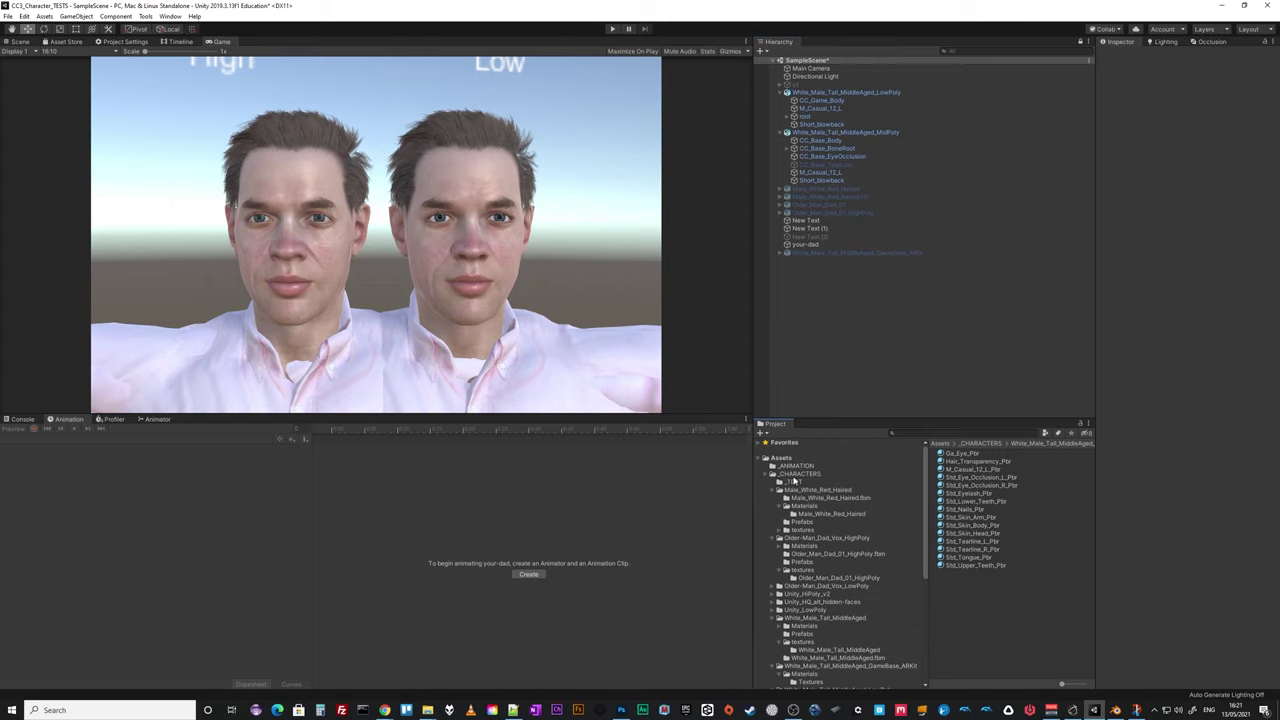
{"action": "left_click", "coordinate": [793, 481]}
{"action": "left_click", "coordinate": [982, 454]}
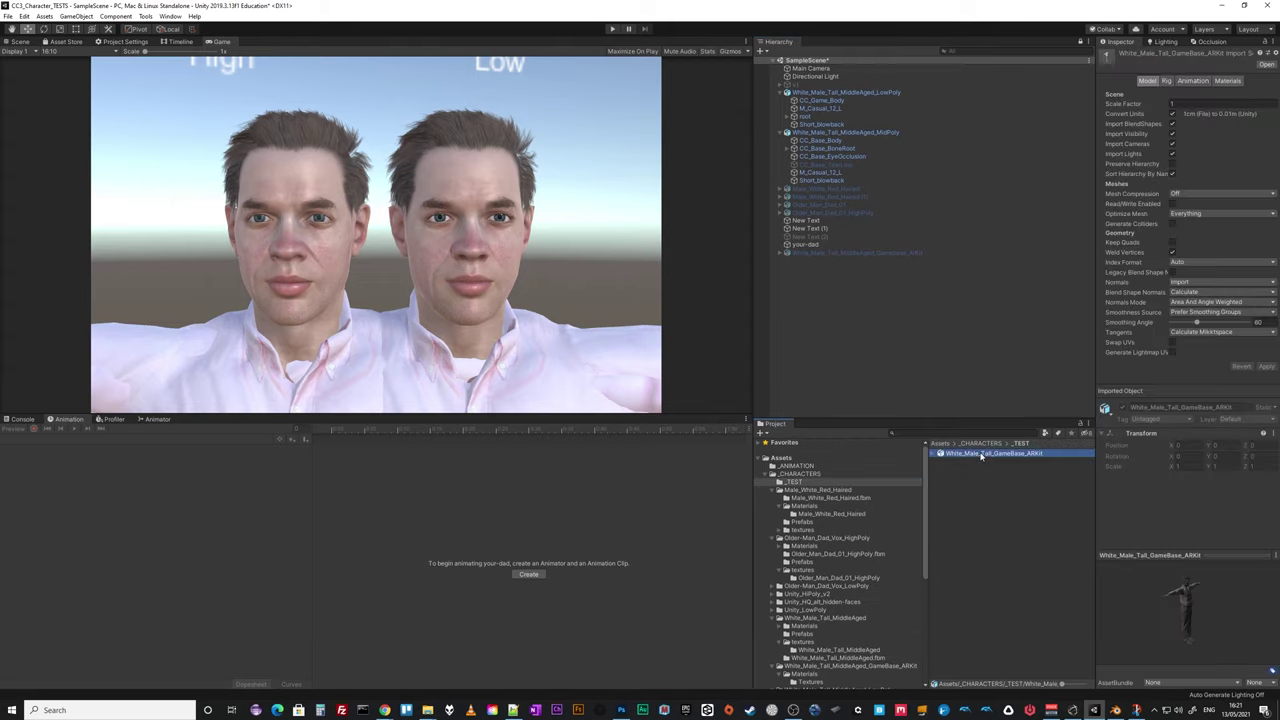
Set the model's rig Animation Type to Humanoid and apply the import change.
{"action": "left_click", "coordinate": [1165, 81]}
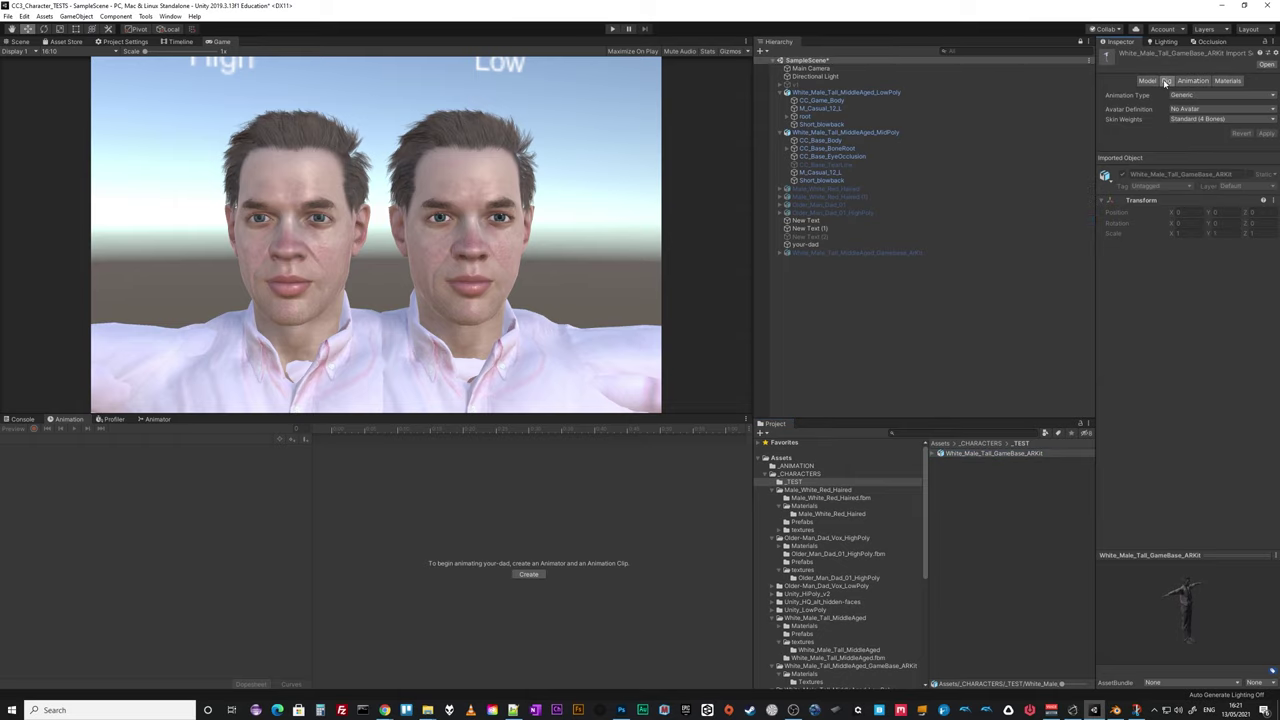
{"action": "left_click", "coordinate": [1182, 97]}
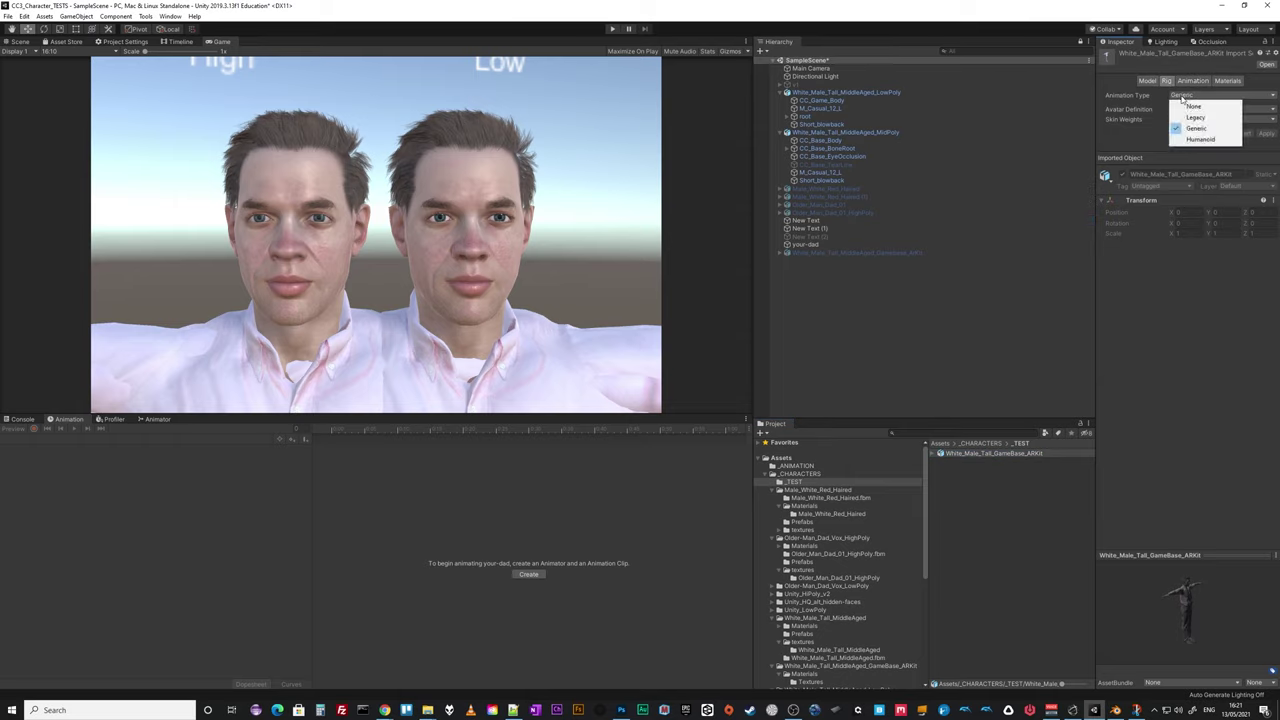
{"action": "left_click", "coordinate": [1195, 141]}
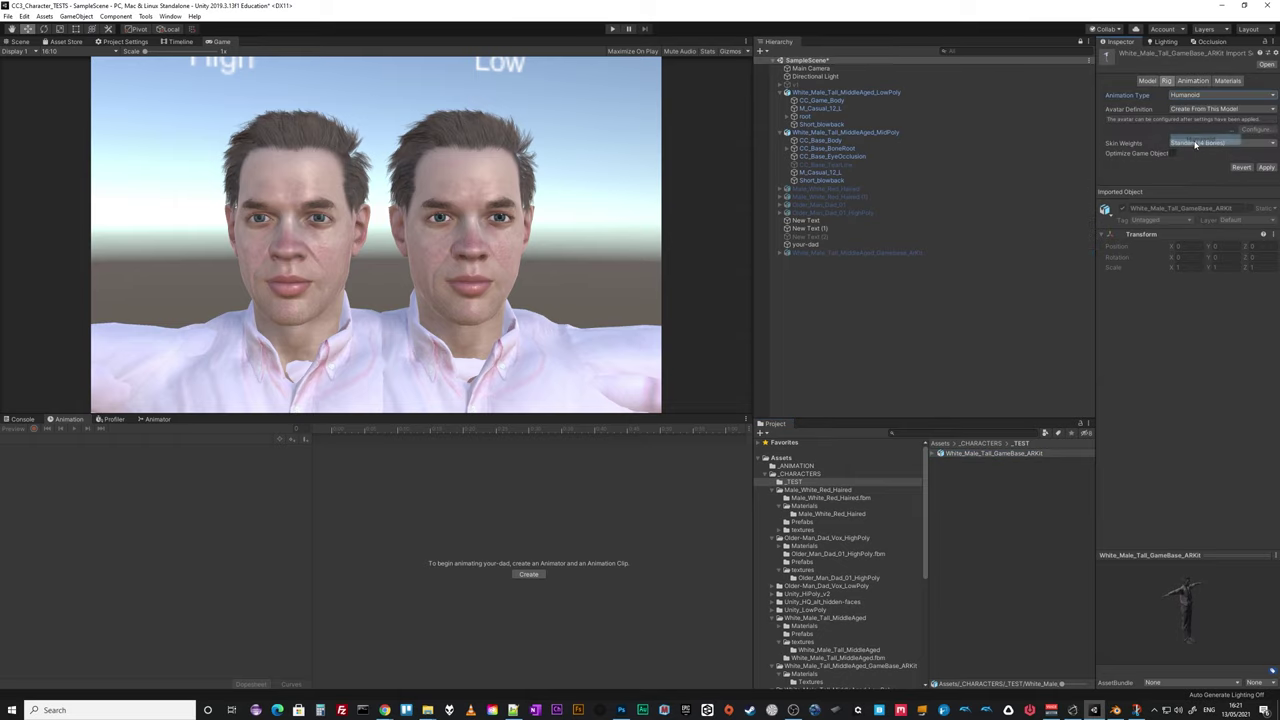
{"action": "left_click", "coordinate": [1266, 168]}
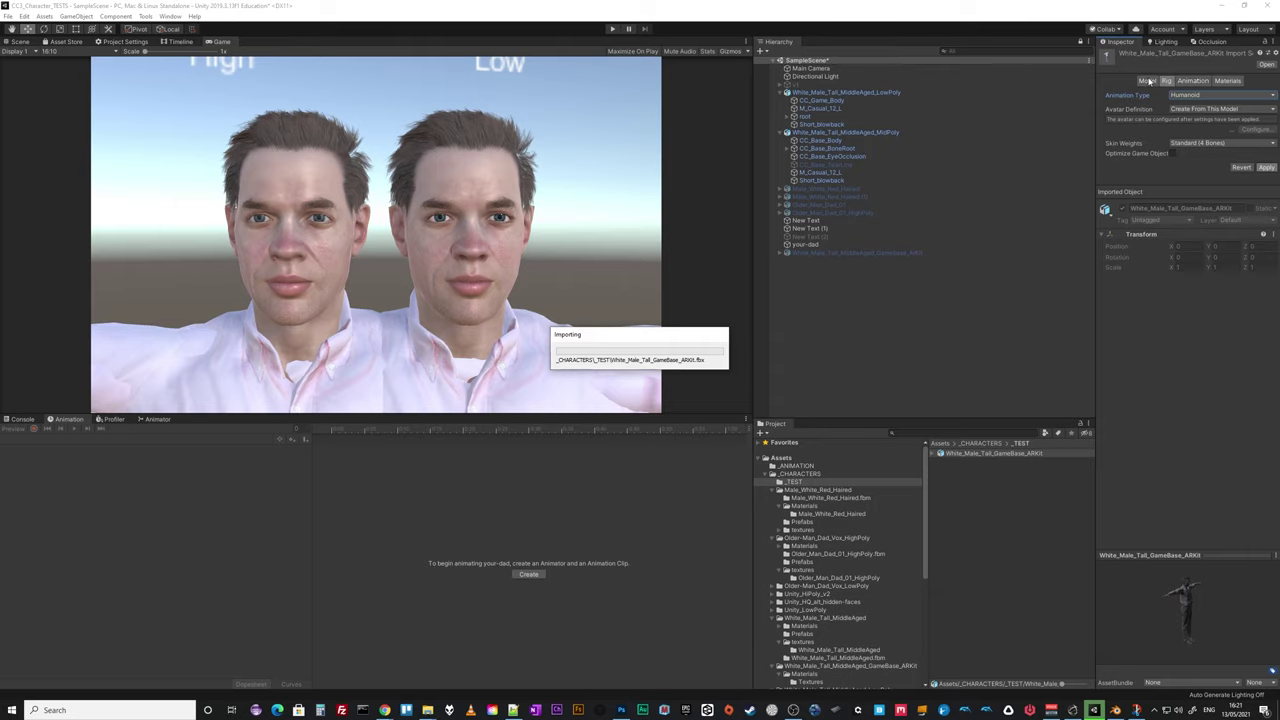
Set the model's Blend Shape Normals to Import, check its Optimize Mesh options, and apply the import settings.
{"action": "left_click", "coordinate": [1146, 81]}
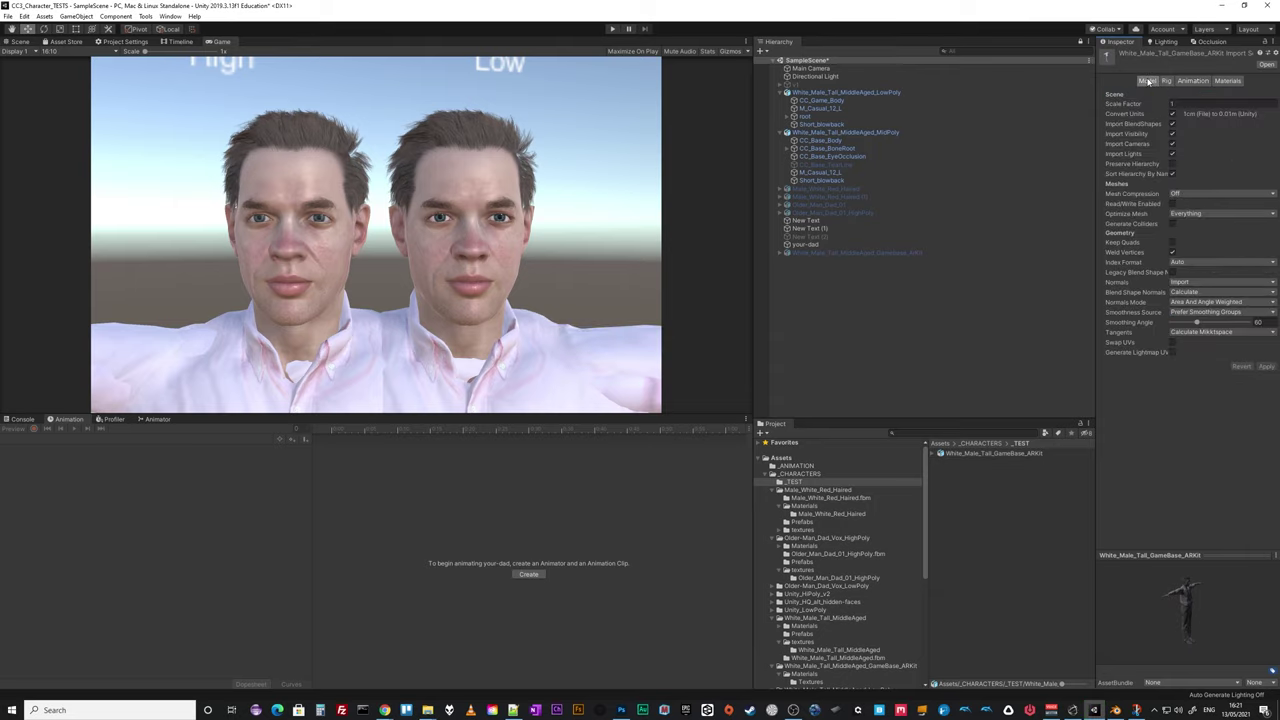
{"action": "left_click", "coordinate": [1185, 291]}
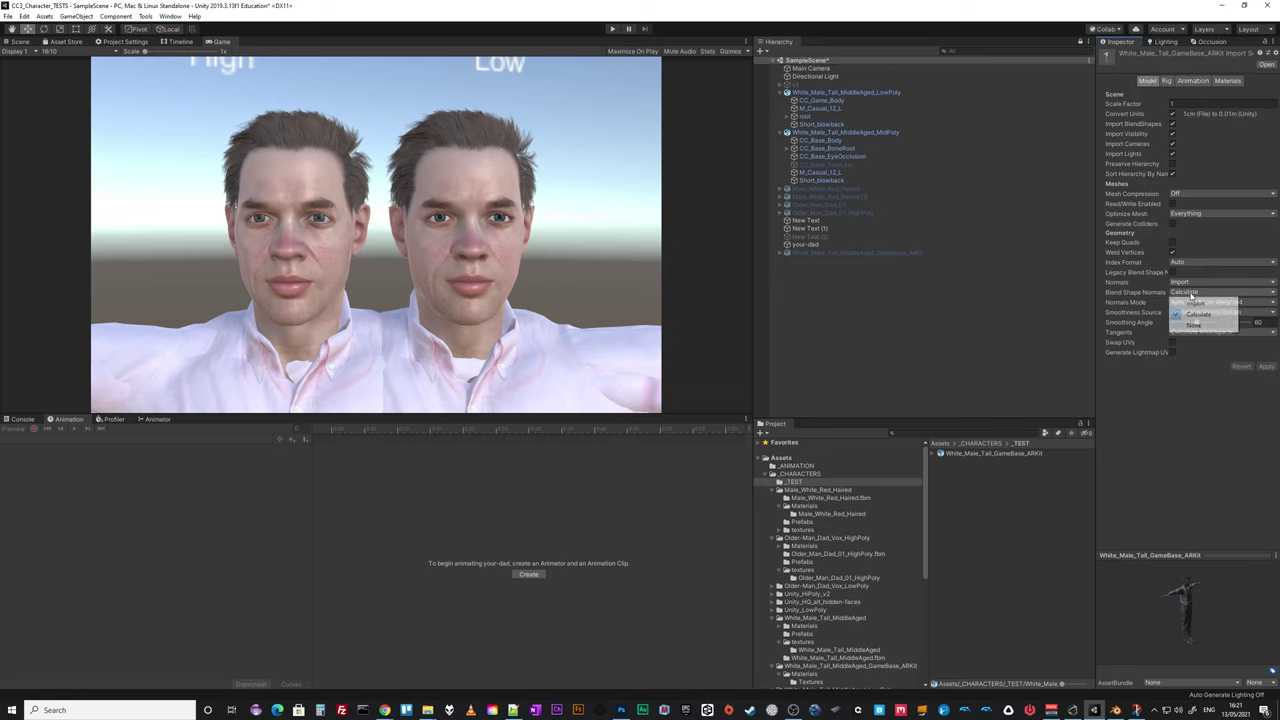
{"action": "left_click", "coordinate": [1194, 303]}
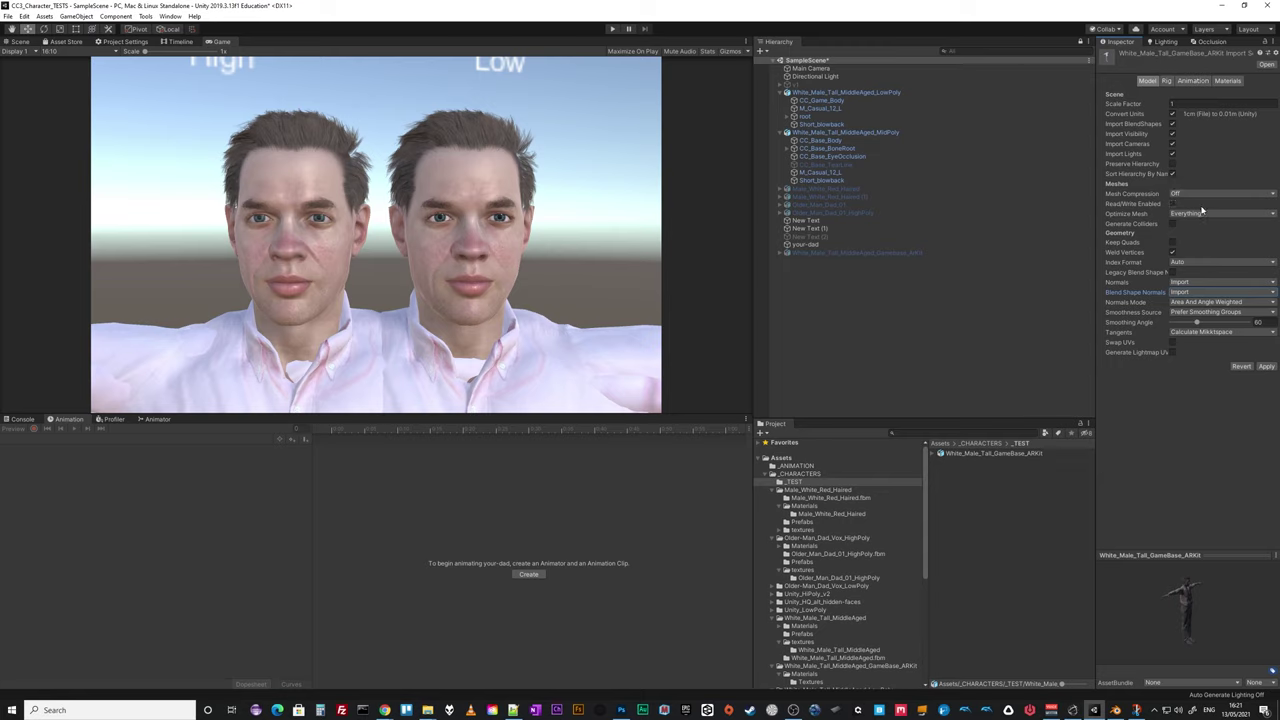
{"action": "left_click", "coordinate": [1261, 215]}
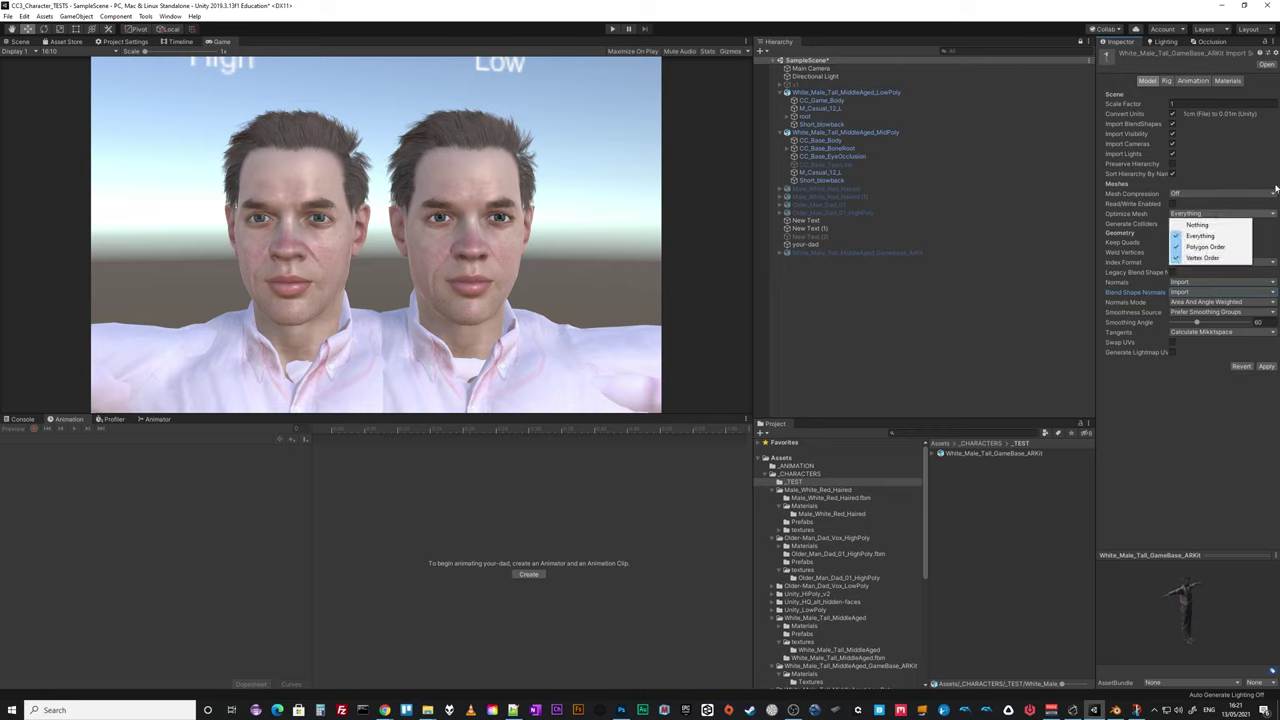
{"action": "left_click", "coordinate": [1276, 185]}
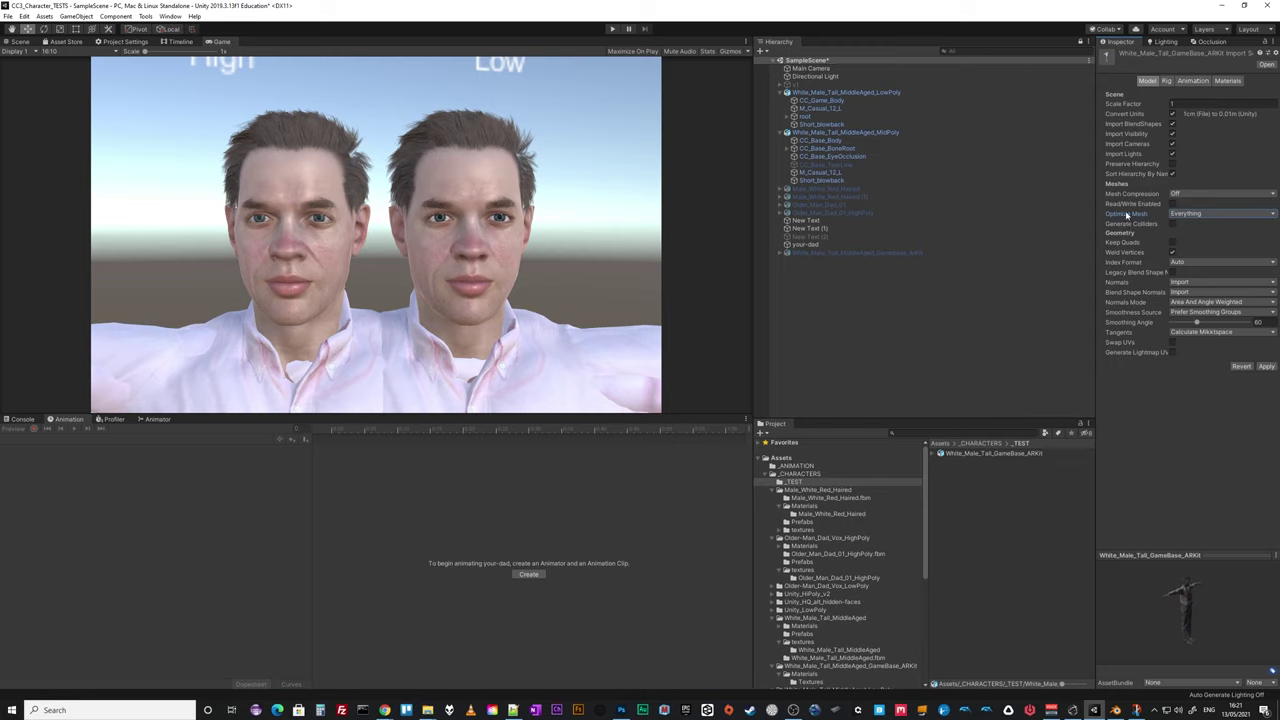
{"action": "mouse_move", "coordinate": [1124, 218]}
{"action": "left_click", "coordinate": [1166, 80]}
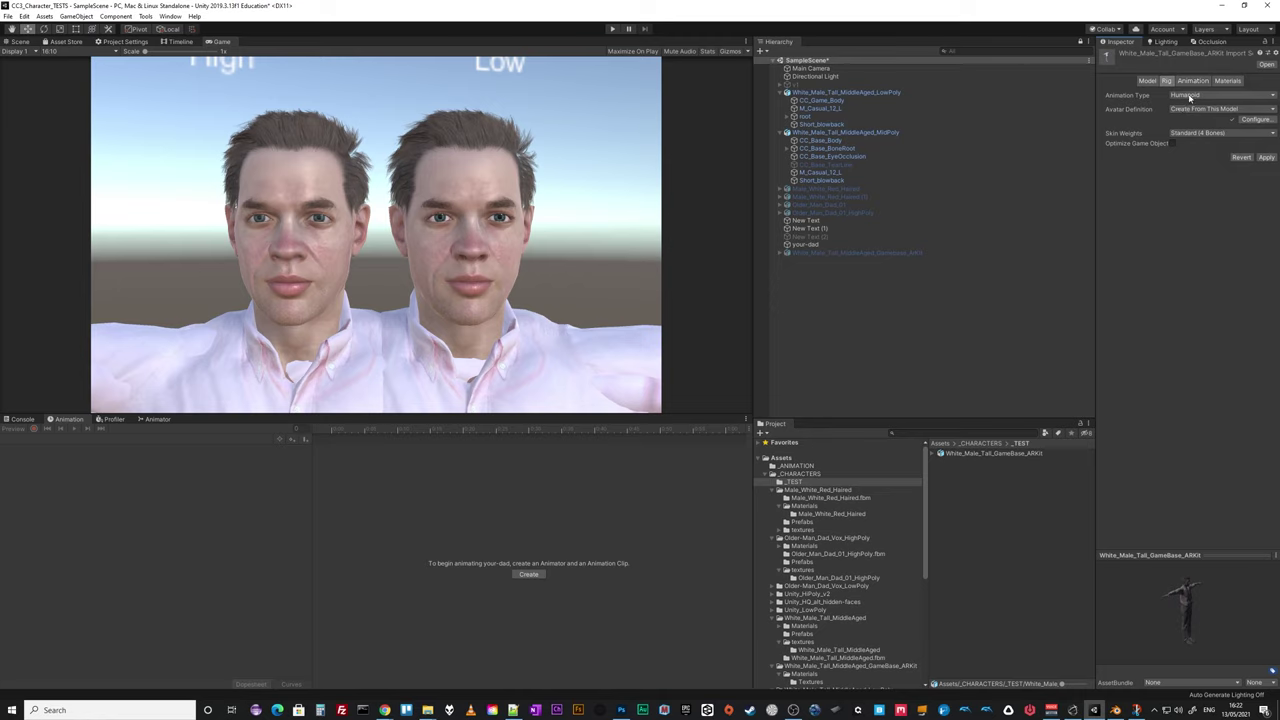
{"action": "left_click", "coordinate": [1266, 158]}
Add the White_Male_Tall_GameBase_ARKit model to the scene hierarchy and expand its child objects.
{"action": "left_click", "coordinate": [971, 455]}
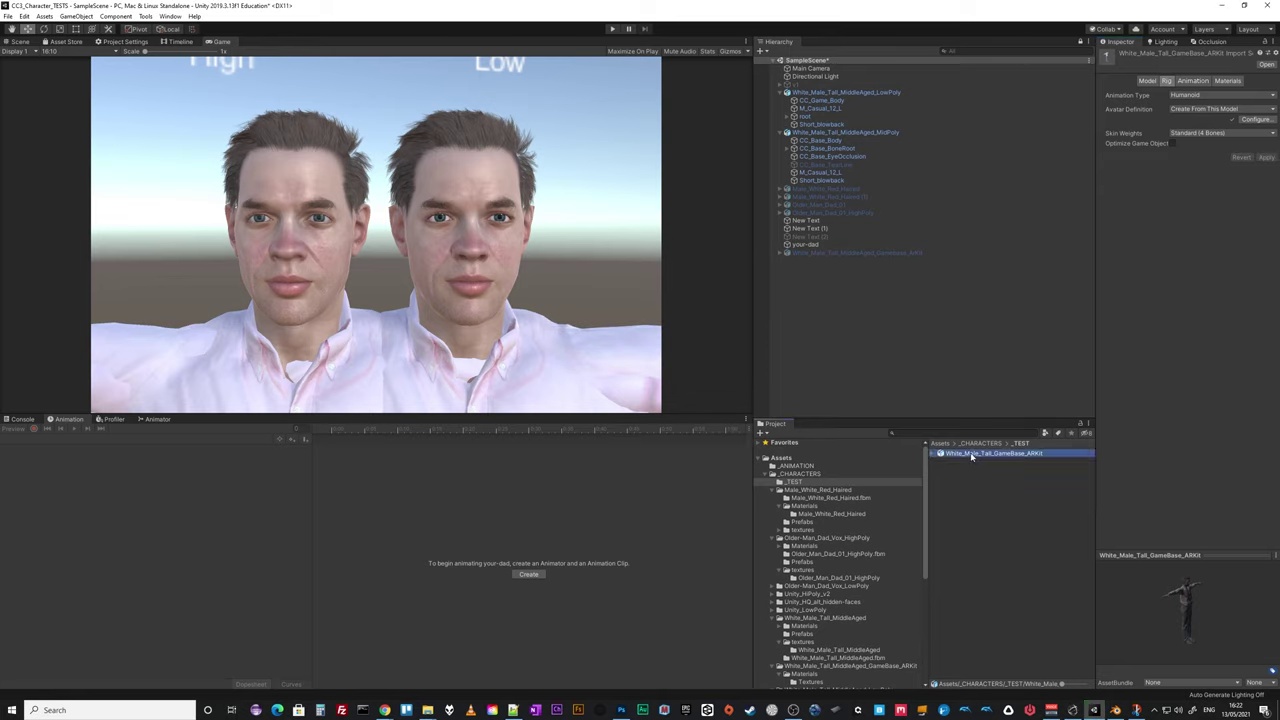
{"action": "left_click_drag", "start_coordinate": [971, 455], "coordinate": [878, 357]}
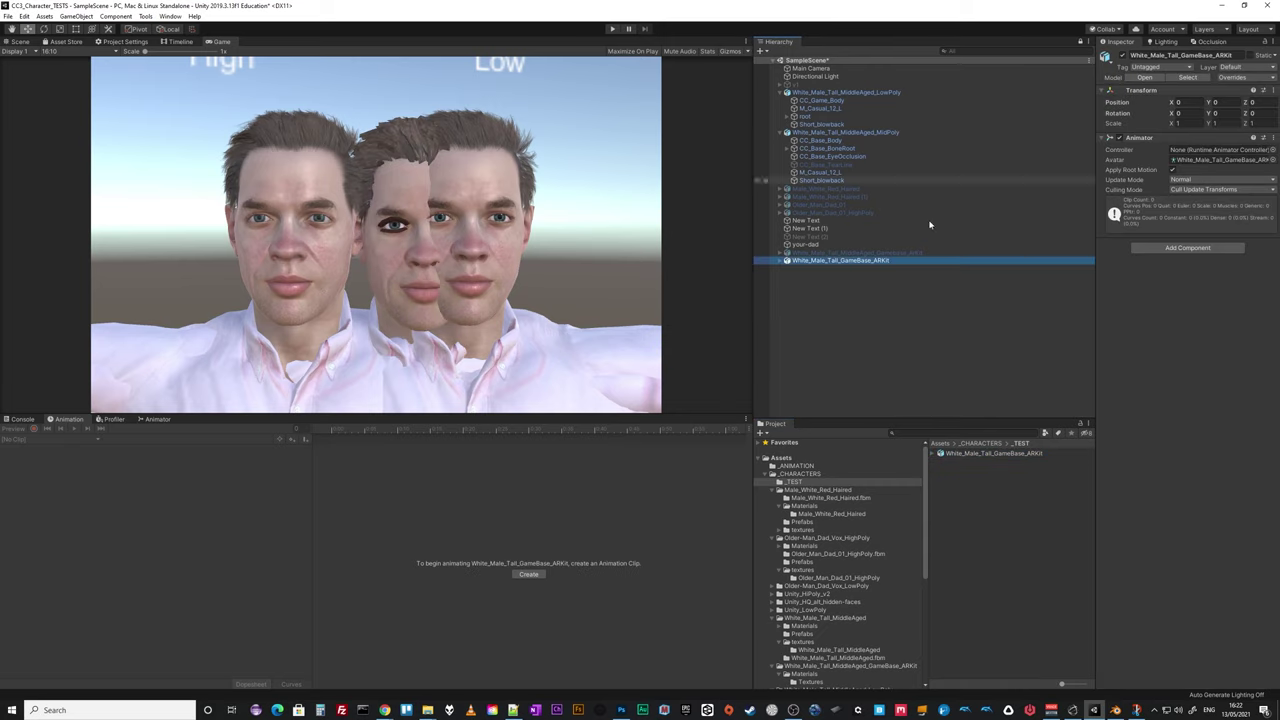
{"action": "left_click", "coordinate": [779, 261]}
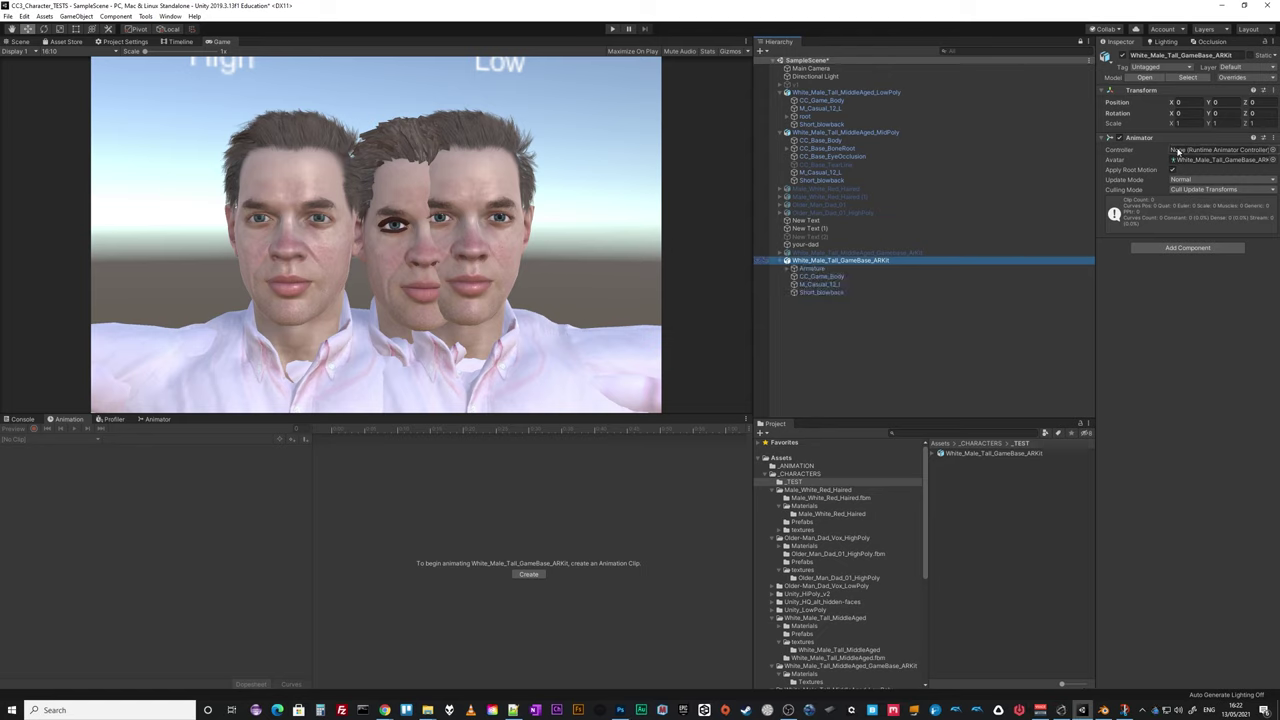
Move the ARKit character to X position -0.22 and the Main Camera to X position -0.04.
{"action": "left_click", "coordinate": [1173, 105]}
{"action": "left_click_drag", "start_coordinate": [1173, 105], "coordinate": [1172, 110]}
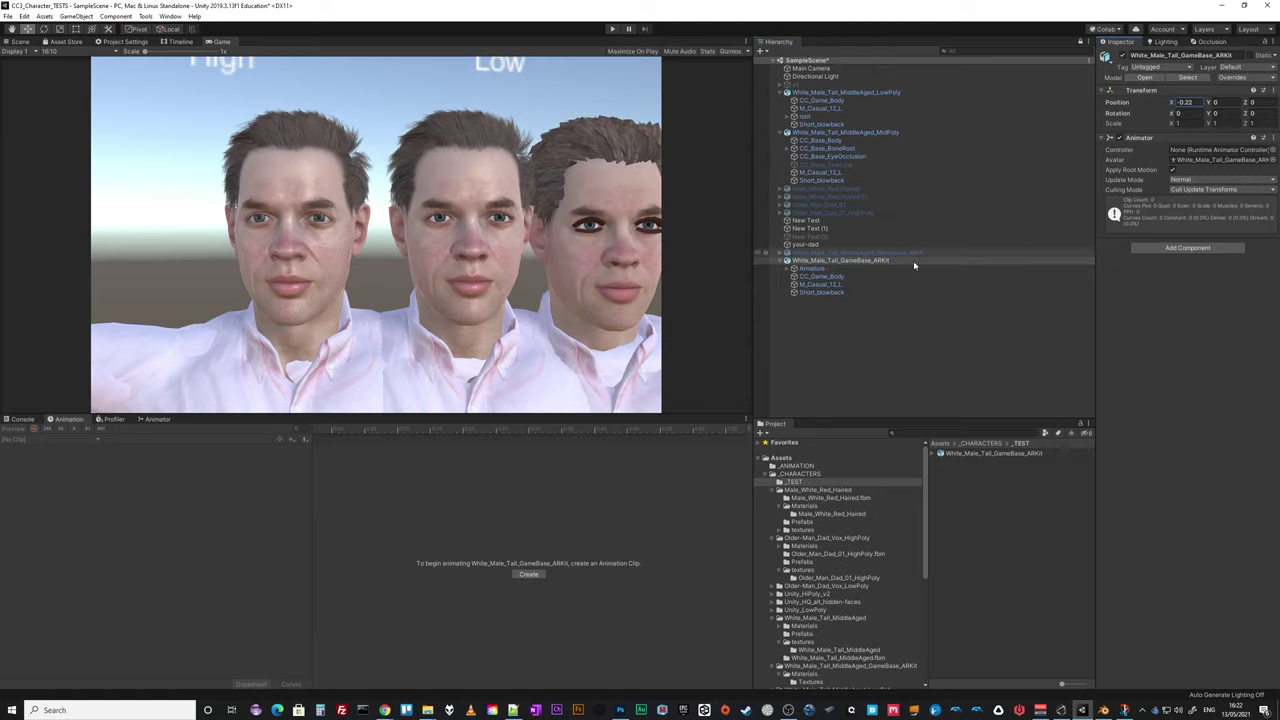
{"action": "left_click", "coordinate": [812, 68]}
{"action": "left_click_drag", "start_coordinate": [1172, 94], "coordinate": [1172, 96]}
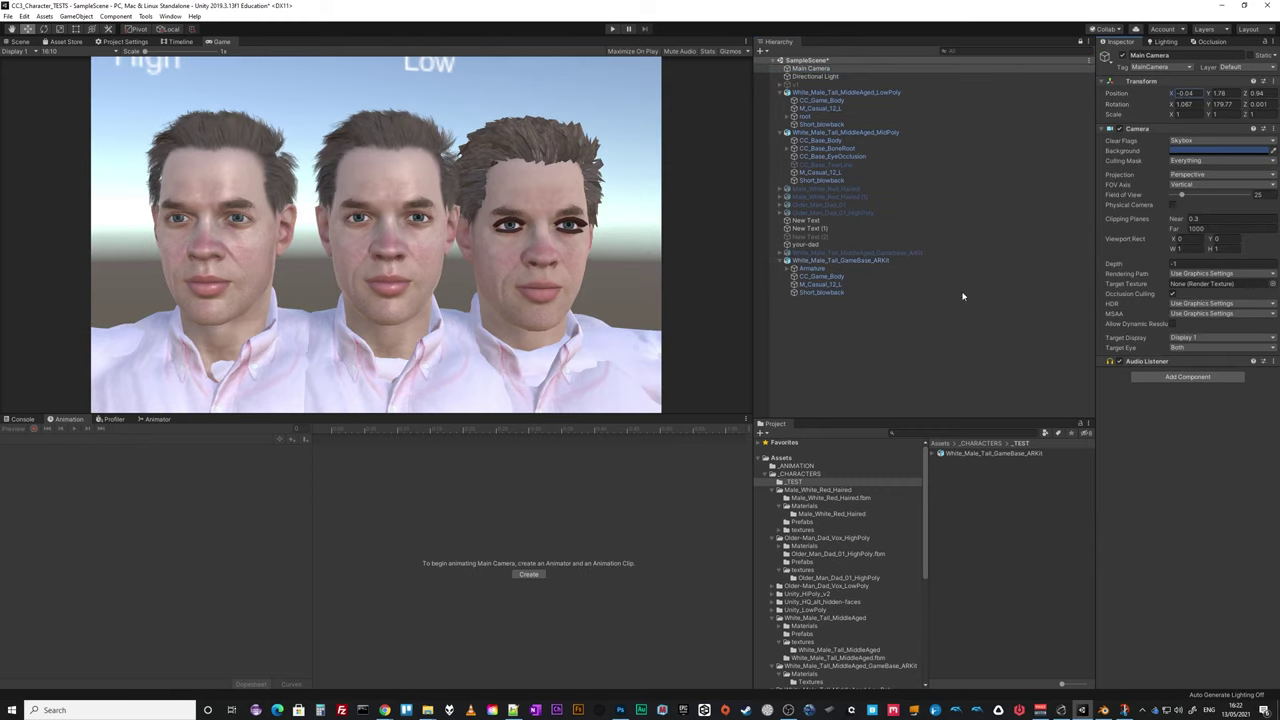
Examine the blend shape list on the ARKit character's CC_Game_Body and collapse it.
{"action": "left_click", "coordinate": [823, 277]}
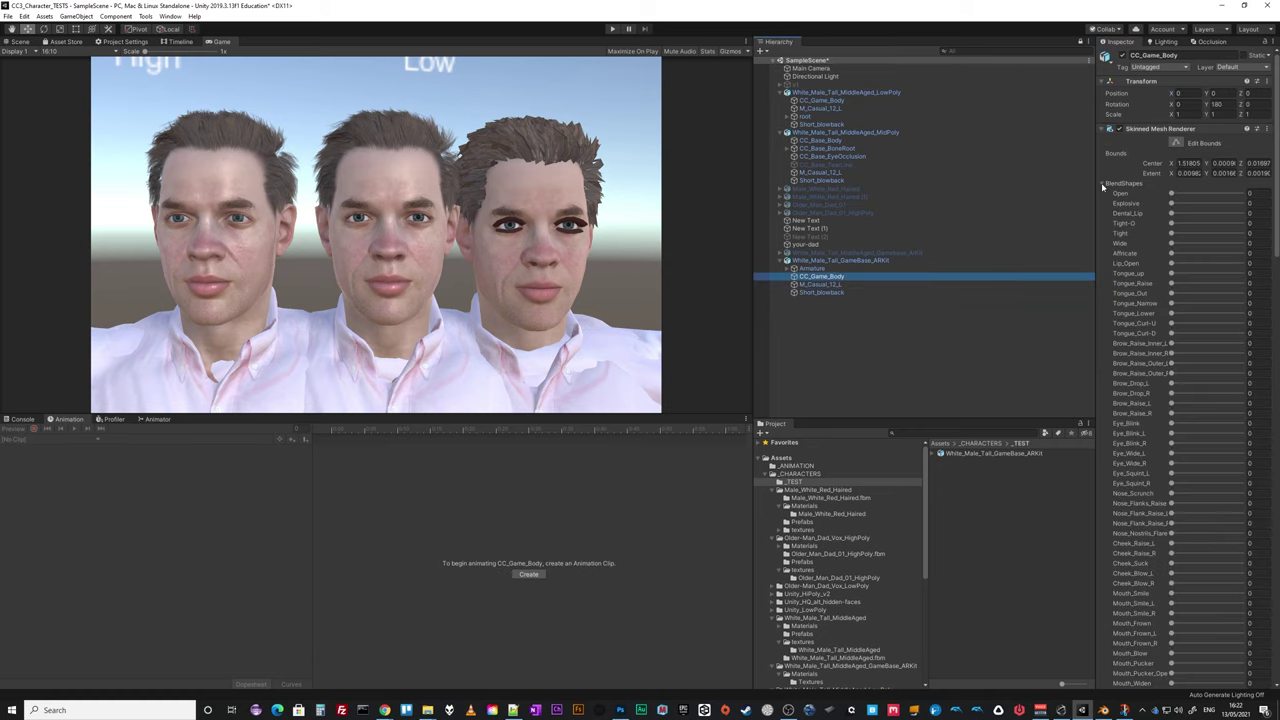
{"action": "scroll", "coordinate": [1155, 537], "scroll_direction": "down", "scroll_amount": 15}
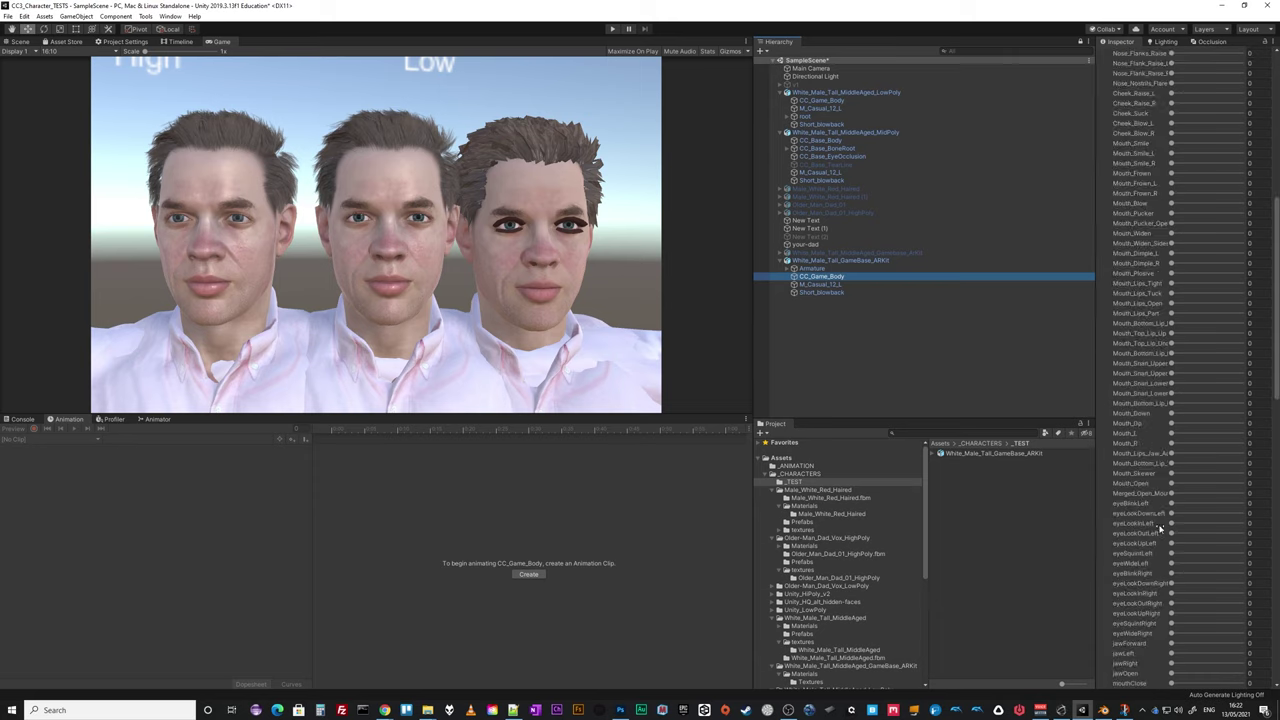
{"action": "scroll", "coordinate": [1141, 296], "scroll_direction": "up", "scroll_amount": 15}
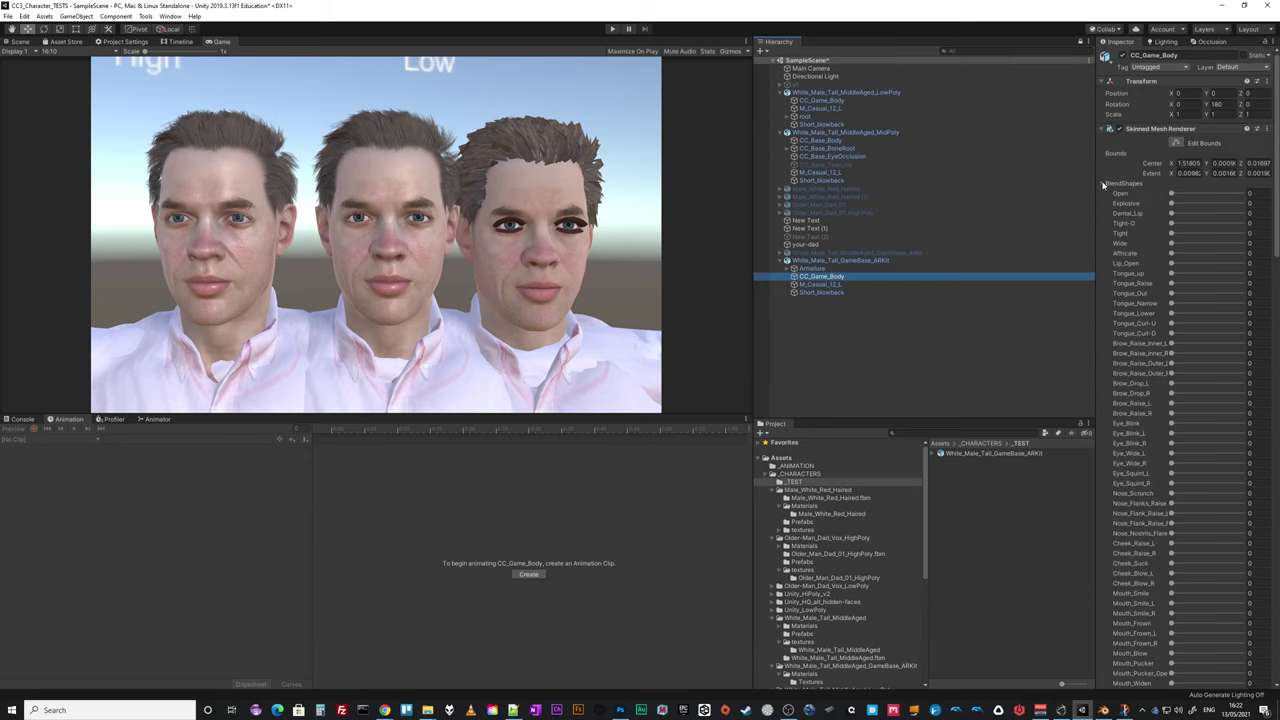
{"action": "left_click", "coordinate": [1103, 184]}
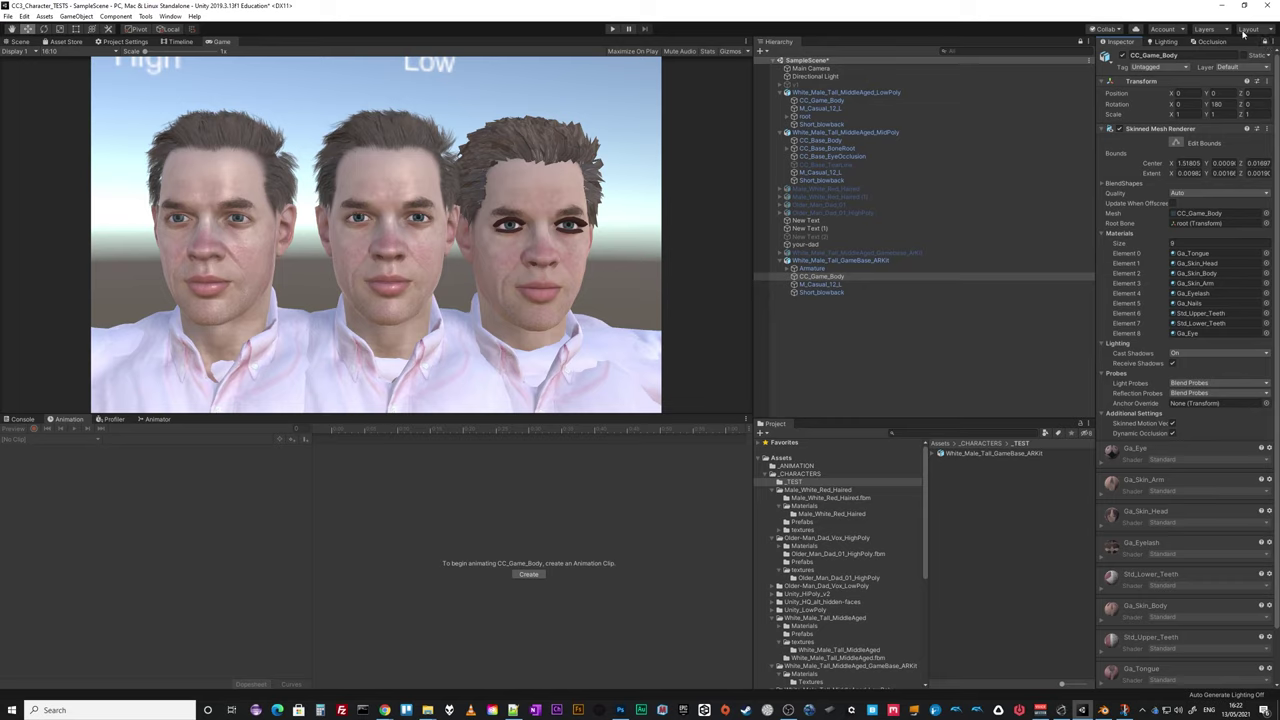
Keep the Inspector locked on the ARKit CC_Game_Body and add a second Inspector docked beside it.
{"action": "left_click", "coordinate": [1274, 42]}
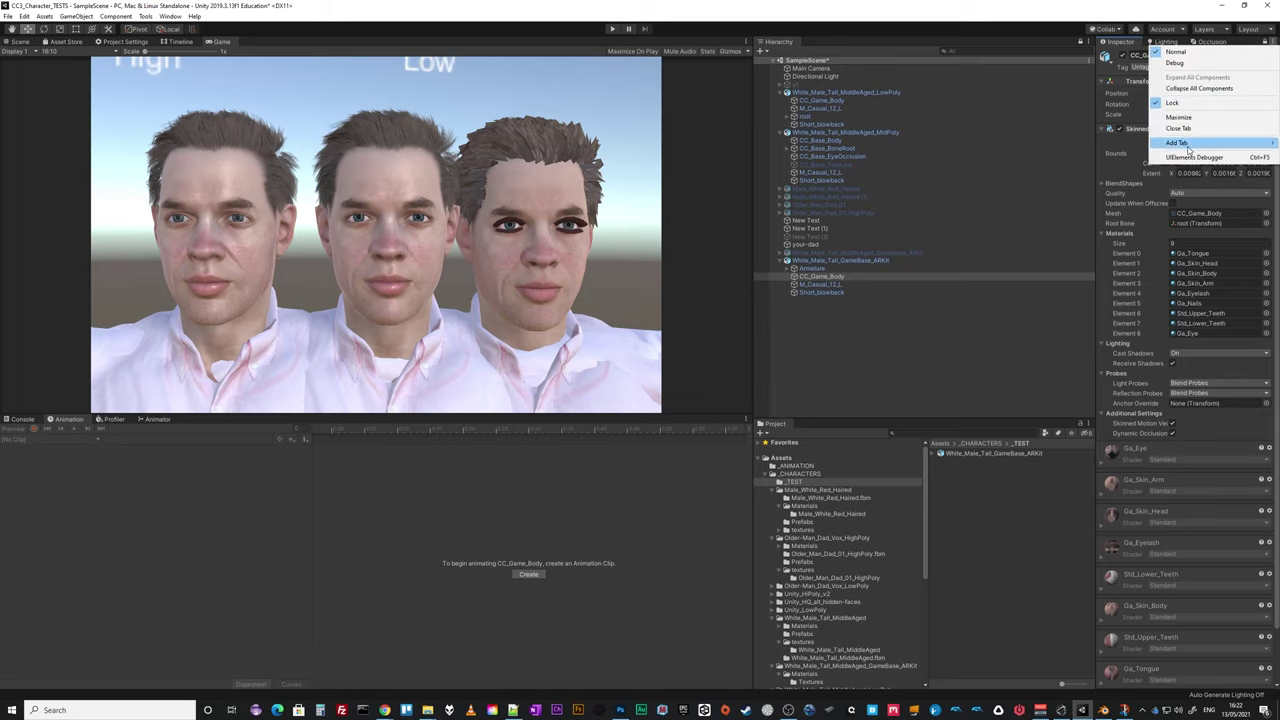
{"action": "mouse_move", "coordinate": [1180, 142]}
{"action": "left_click", "coordinate": [1110, 165]}
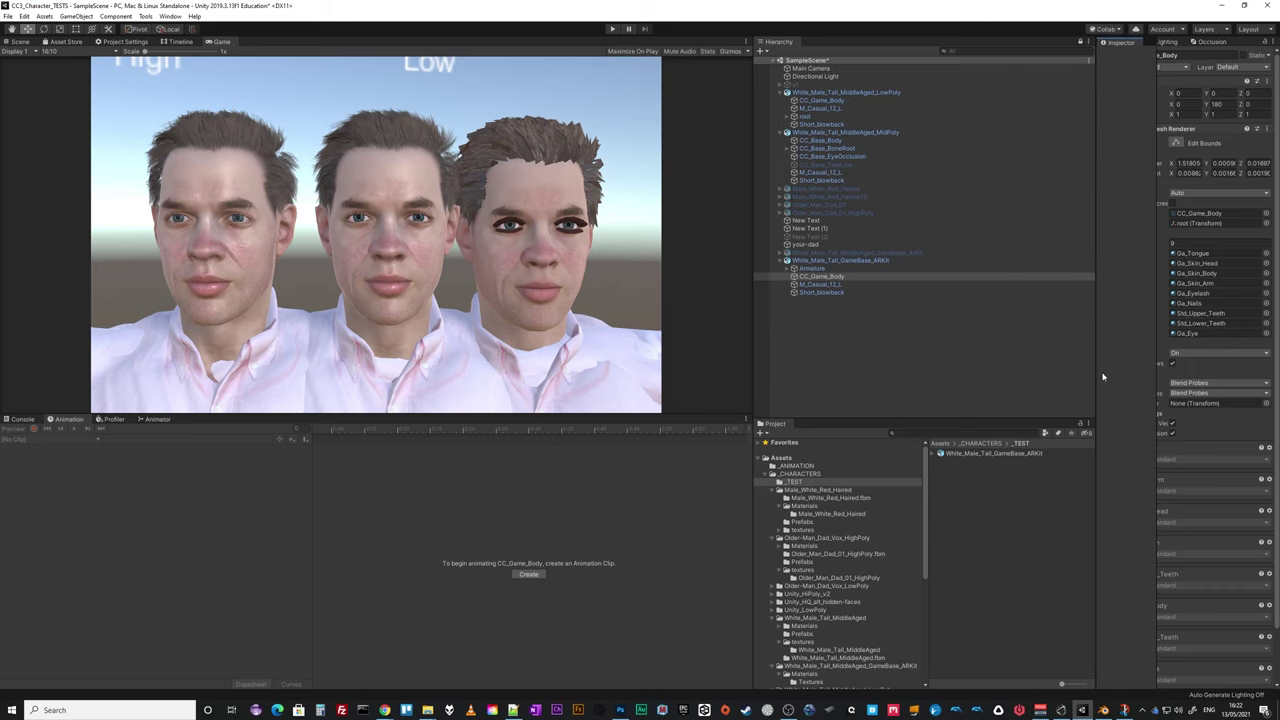
{"action": "left_click_drag", "start_coordinate": [1104, 378], "coordinate": [926, 390]}
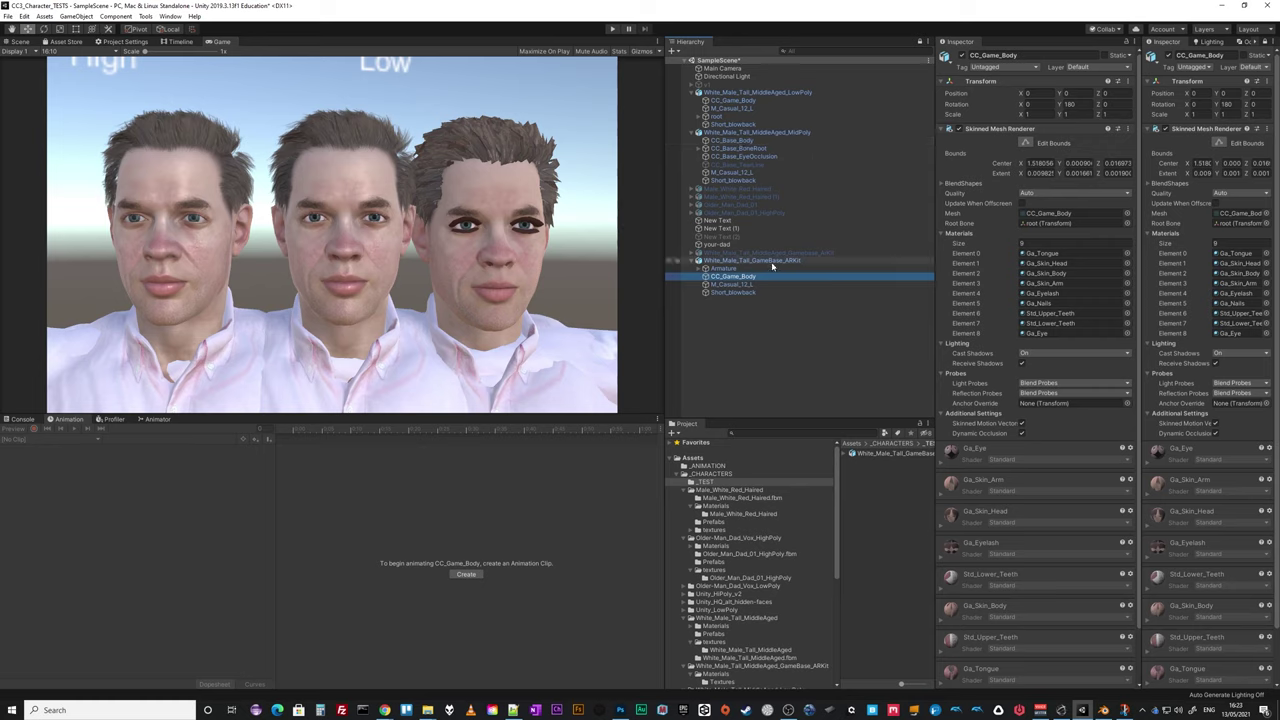
Show the LowPoly character's CC_Game_Body in the second Inspector, lock it, and locate its Ga_Tongue_Pbr material in the project.
{"action": "left_click", "coordinate": [785, 92]}
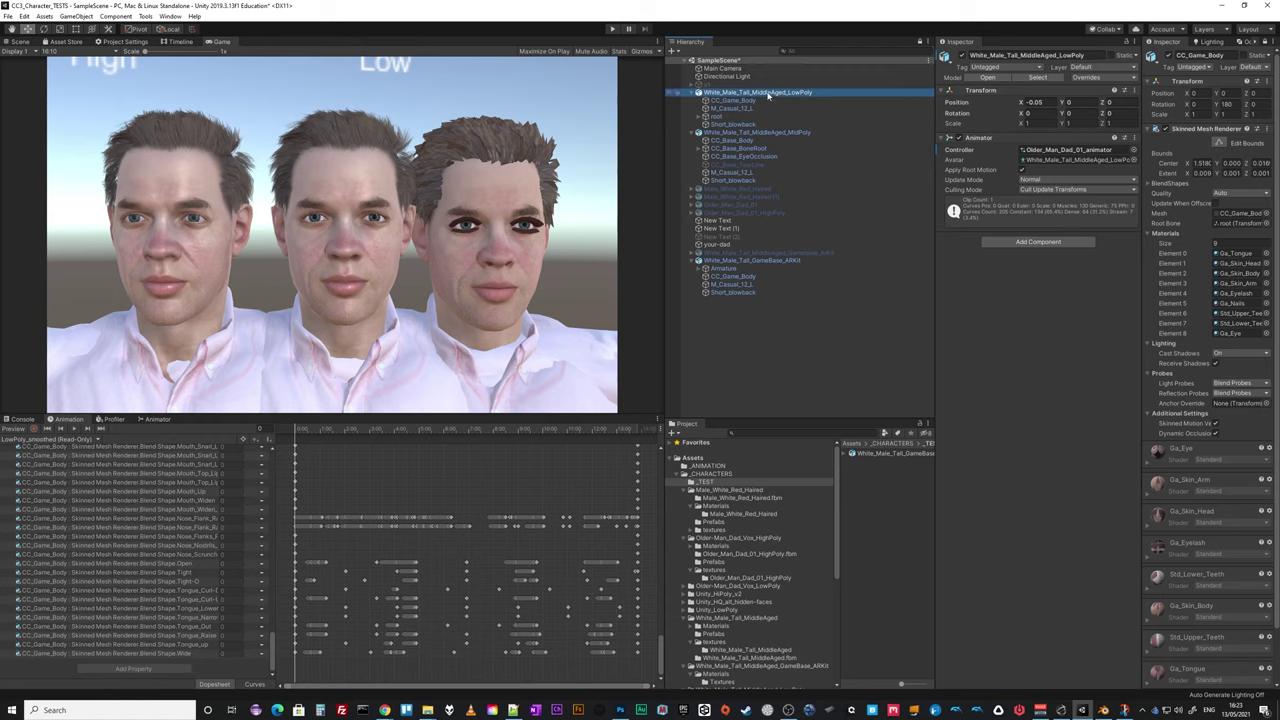
{"action": "left_click", "coordinate": [739, 101]}
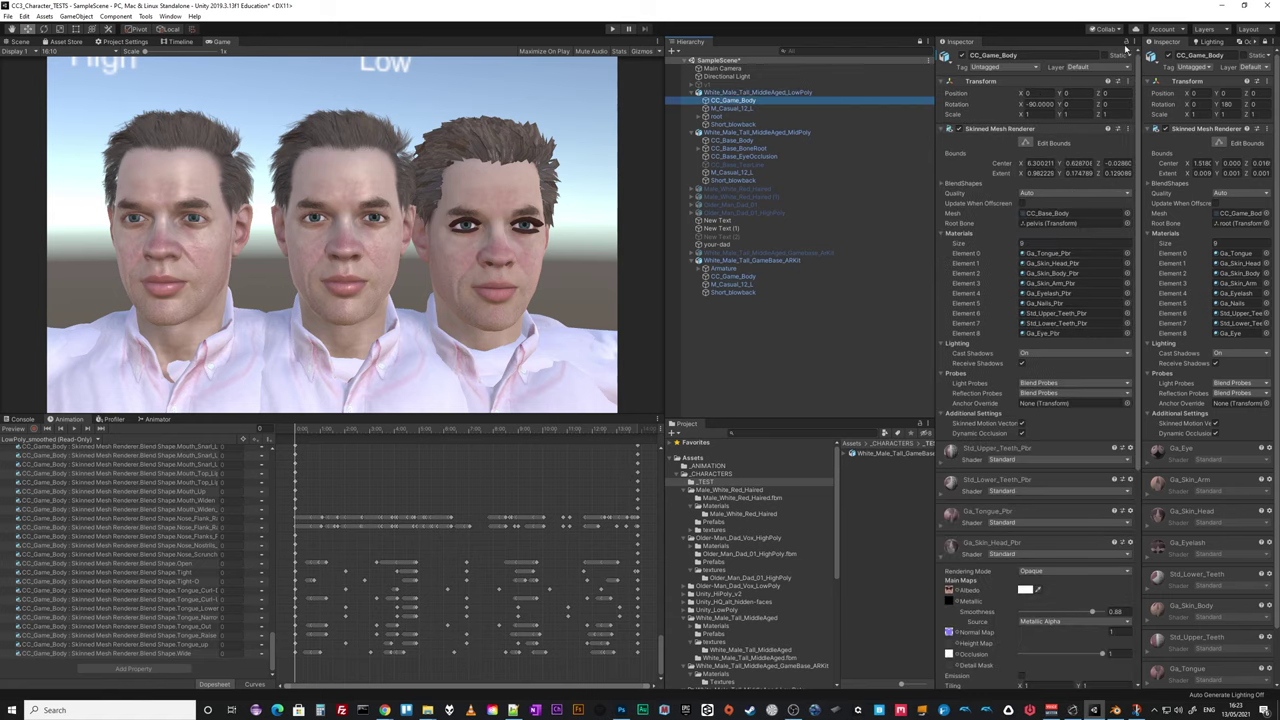
{"action": "left_click", "coordinate": [1048, 254]}
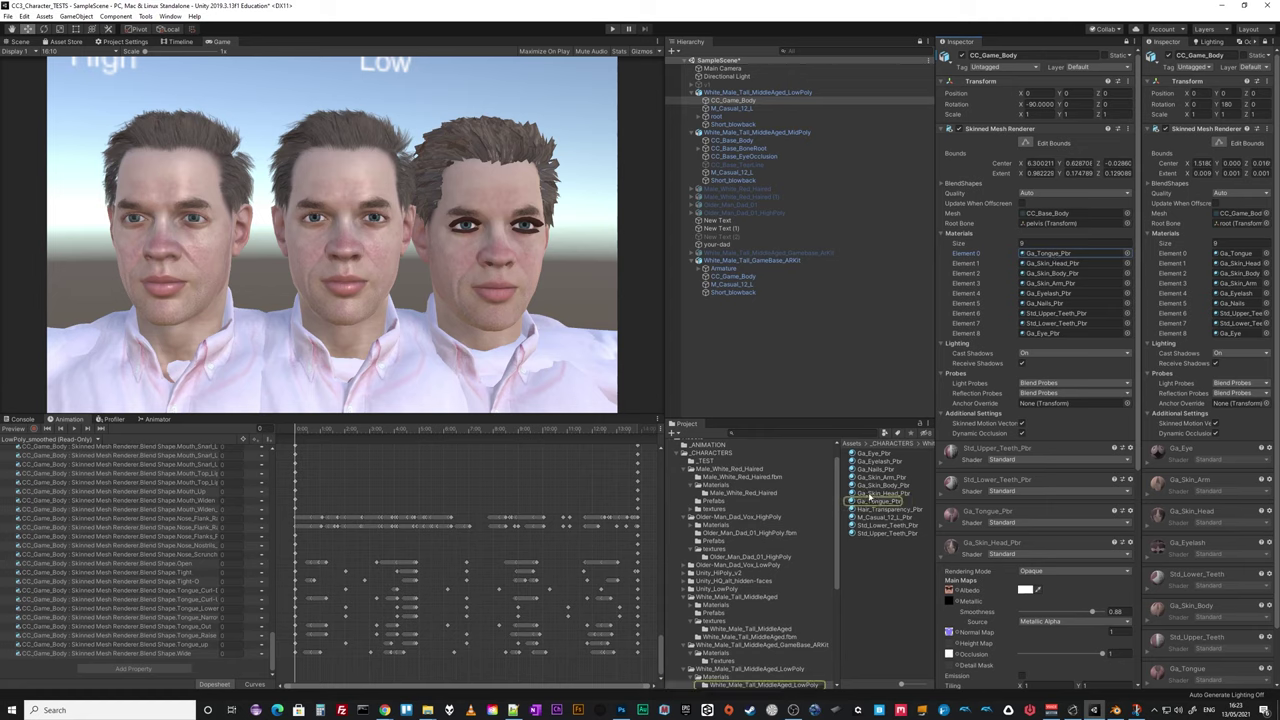
Assign the tongue, eye, nails, arm, body and head Ga_..._Pbr materials to Elements 0, 8, 5, 3, 2 and 1 of the ARKit body.
{"action": "left_click_drag", "start_coordinate": [876, 504], "coordinate": [1240, 254]}
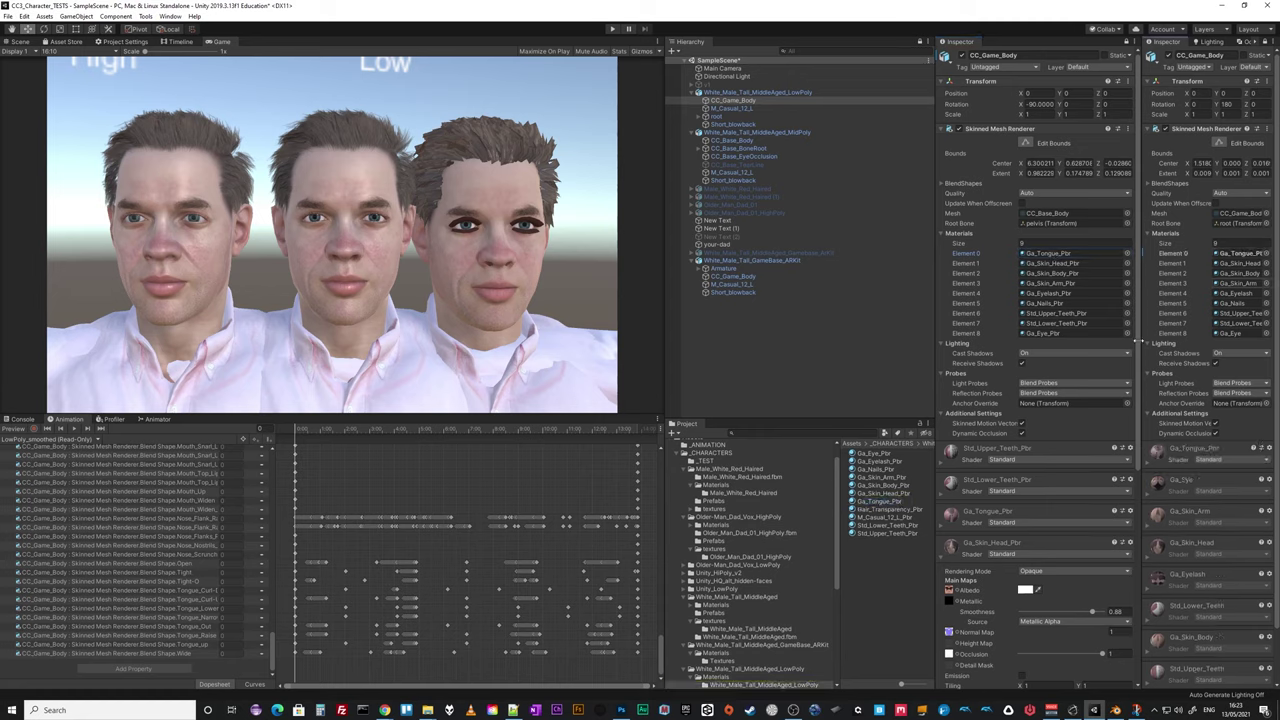
{"action": "left_click_drag", "start_coordinate": [1022, 333], "coordinate": [1238, 304]}
{"action": "left_click", "coordinate": [1236, 304]}
{"action": "left_click_drag", "start_coordinate": [884, 478], "coordinate": [1240, 284]}
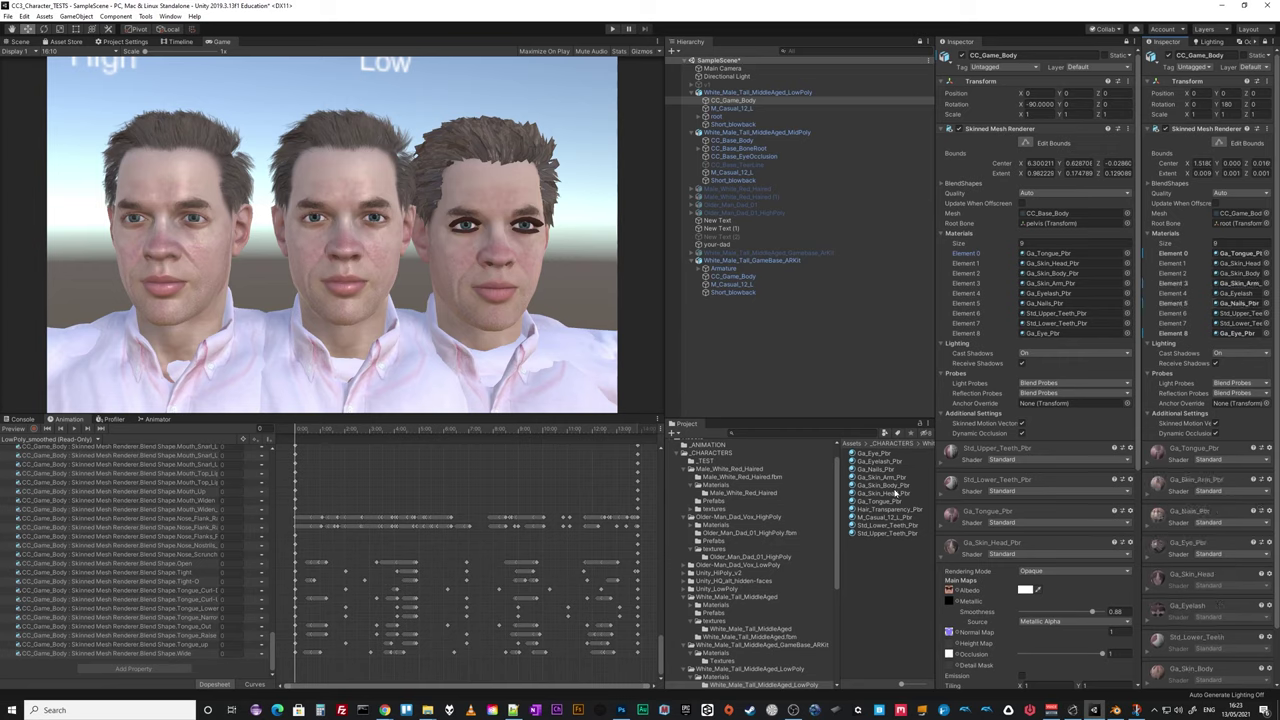
{"action": "left_click_drag", "start_coordinate": [898, 490], "coordinate": [1248, 277]}
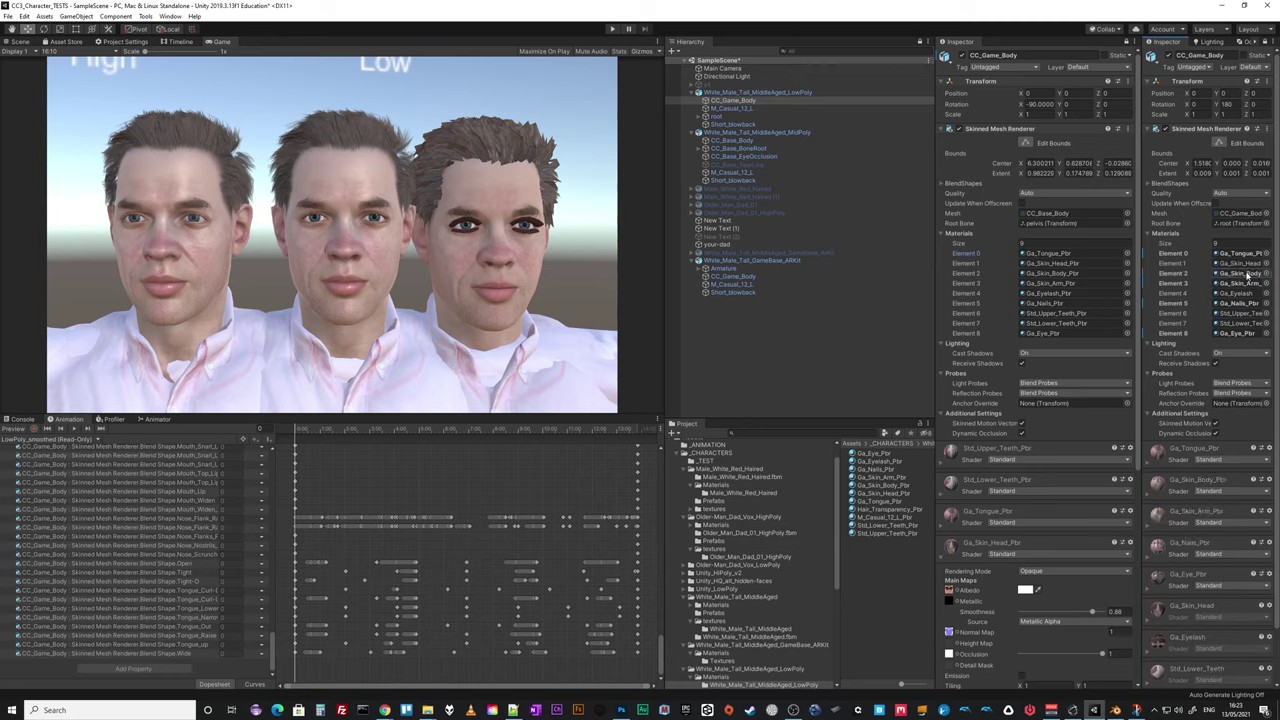
{"action": "left_click_drag", "start_coordinate": [888, 496], "coordinate": [1249, 270]}
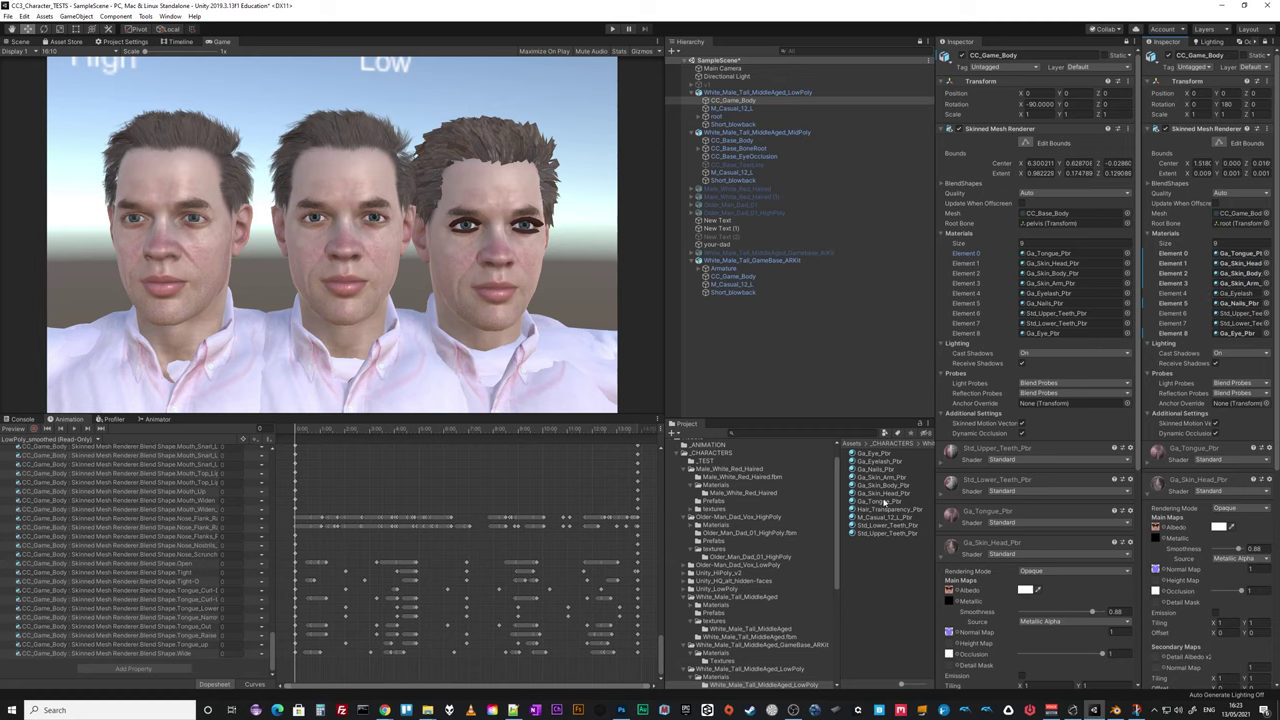
Assign Ga_Eyelash_Pbr, Std_Upper_Teeth_Pbr and Std_Lower_Teeth_Pbr to Elements 4, 6 and 7 of the ARKit body.
{"action": "left_click", "coordinate": [880, 462]}
{"action": "left_click_drag", "start_coordinate": [880, 465], "coordinate": [1240, 293]}
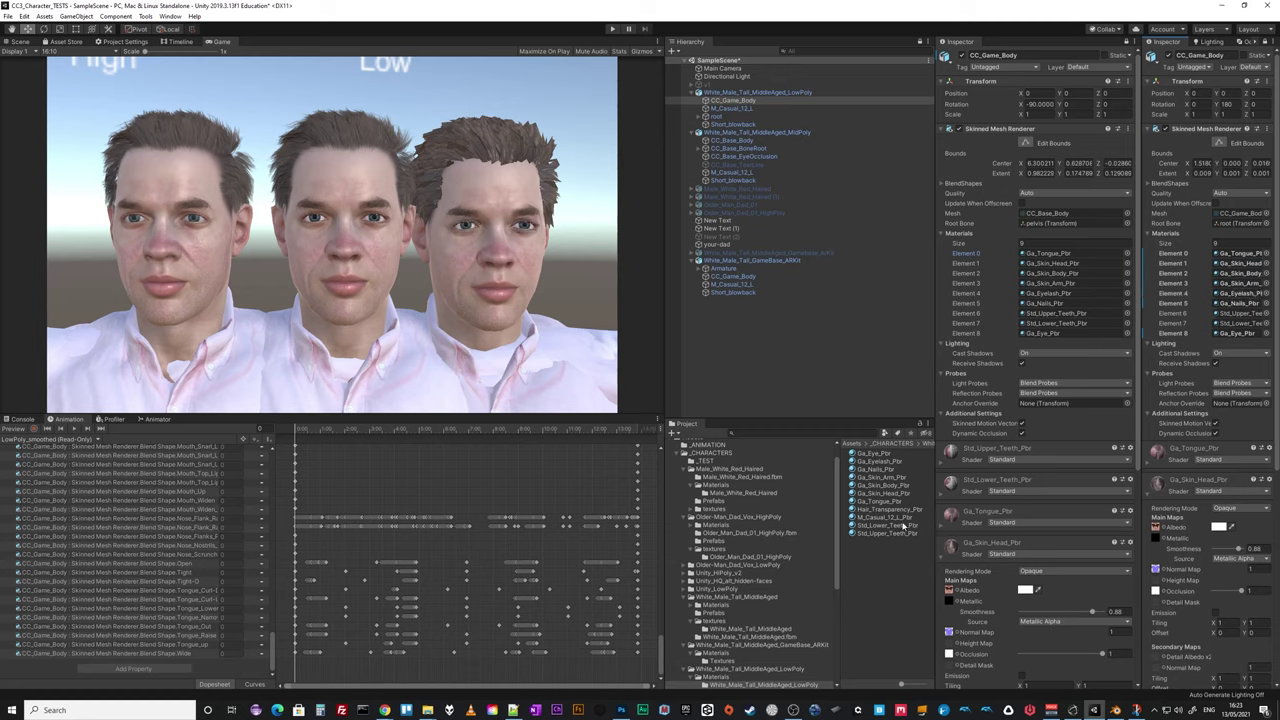
{"action": "left_click_drag", "start_coordinate": [903, 527], "coordinate": [1248, 322]}
{"action": "left_click_drag", "start_coordinate": [906, 537], "coordinate": [1248, 322]}
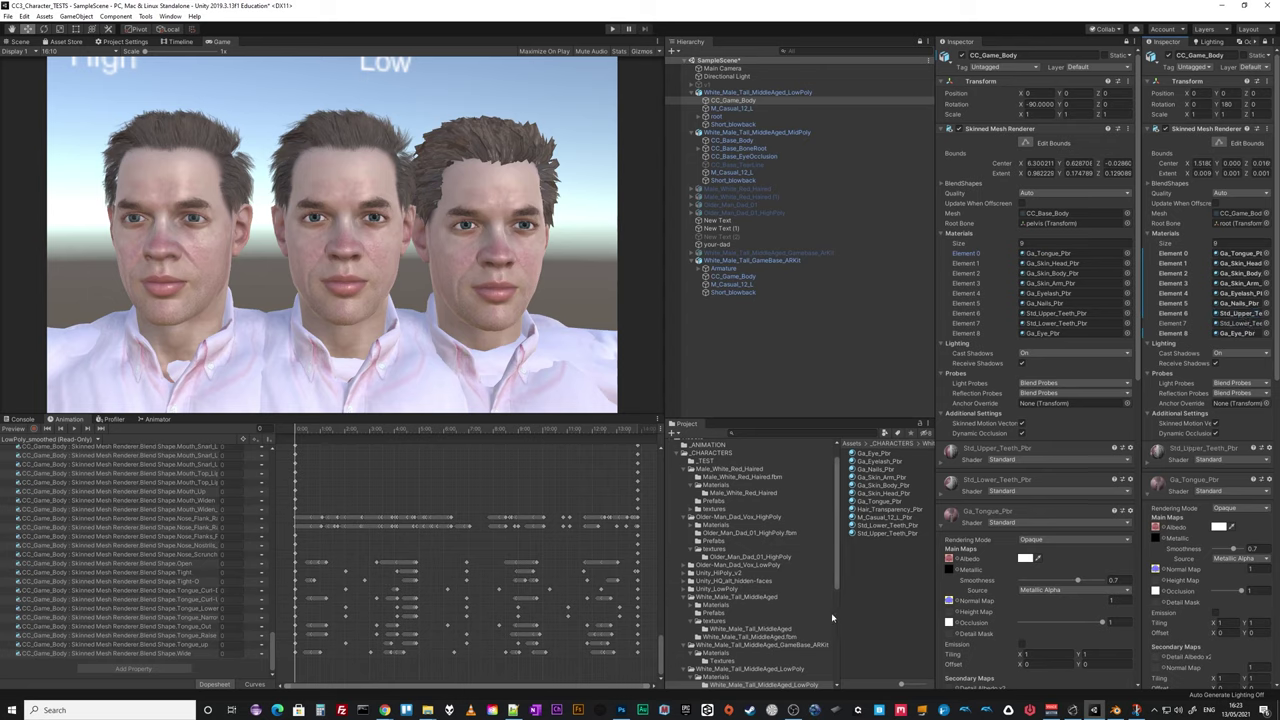
{"action": "left_click", "coordinate": [889, 526]}
{"action": "left_click_drag", "start_coordinate": [896, 527], "coordinate": [1225, 331]}
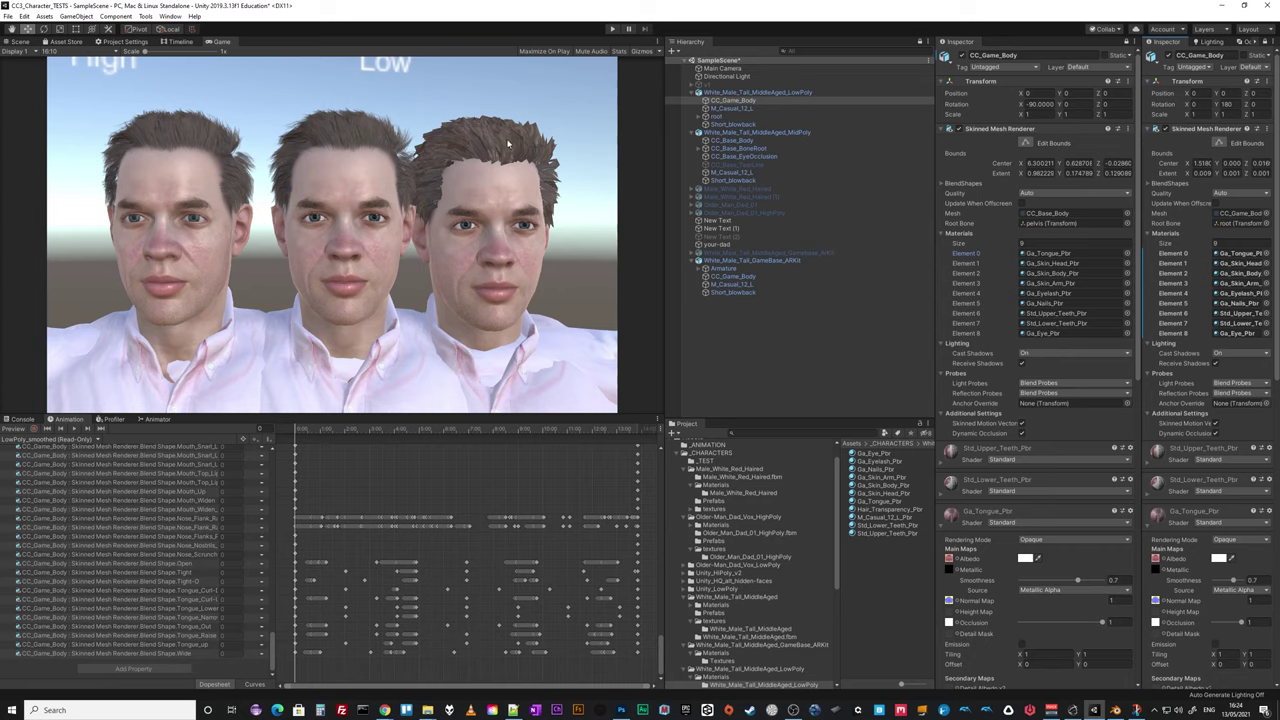
Unlock the ARKit body's Inspector to show the ARKit Short_blowback hair and assign Hair_Transparency_Pbr to its Element 0.
{"action": "left_click", "coordinate": [731, 292]}
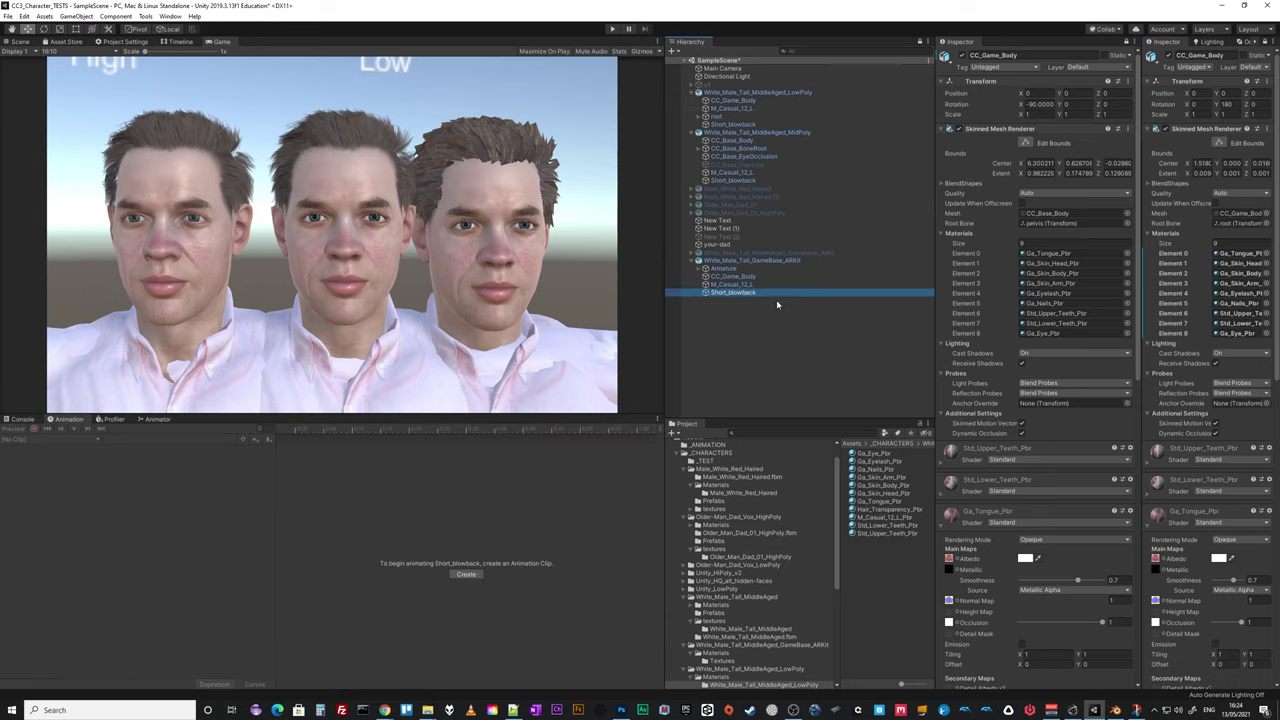
{"action": "left_click_drag", "start_coordinate": [886, 510], "coordinate": [1240, 336]}
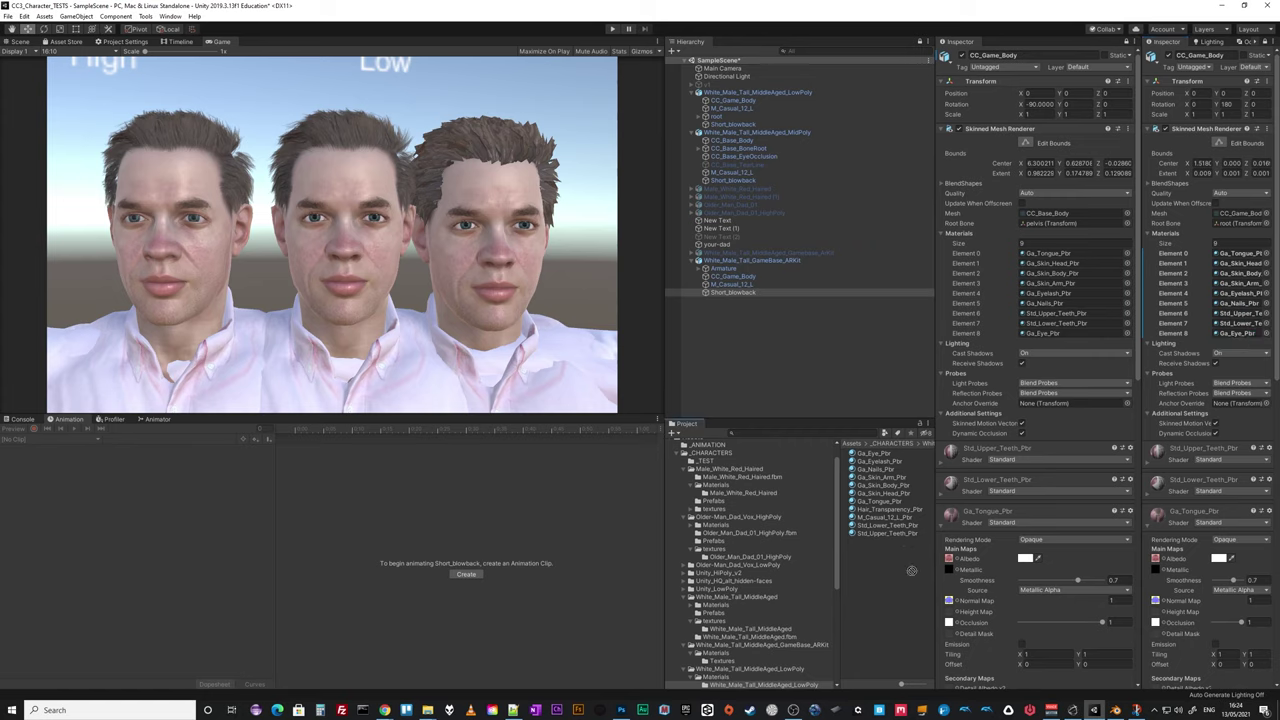
{"action": "left_click", "coordinate": [1266, 42]}
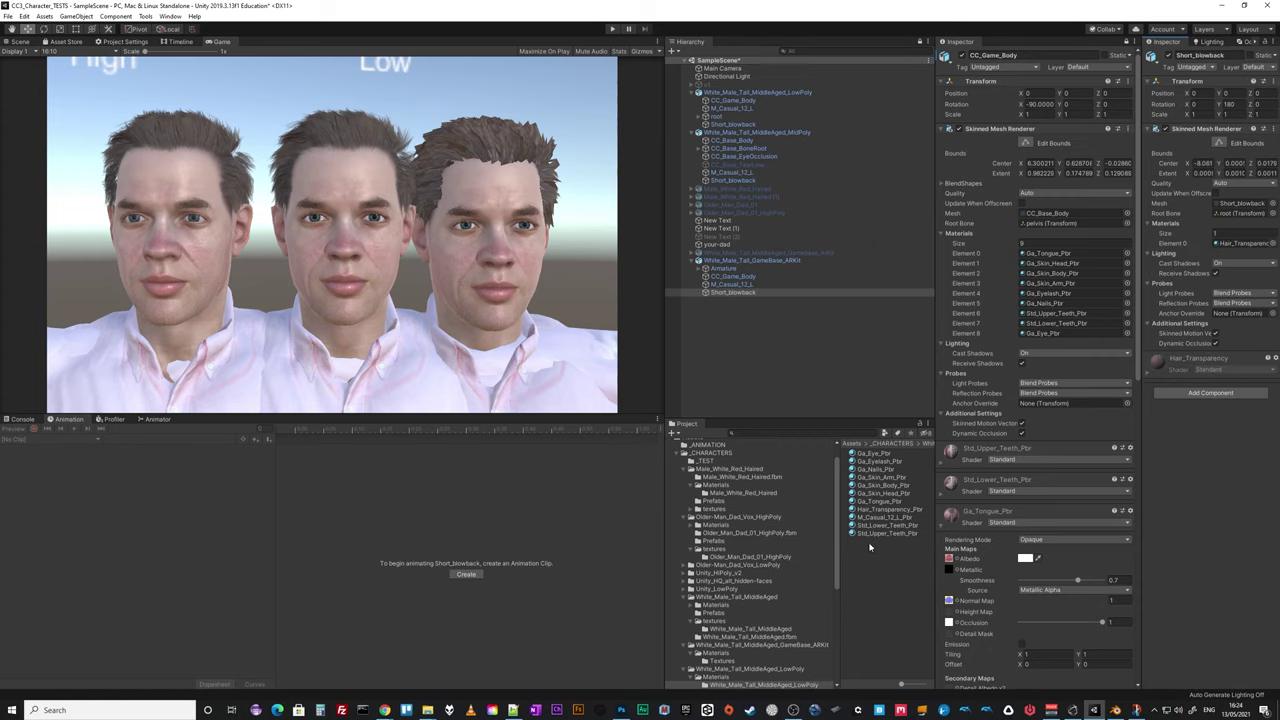
{"action": "left_click_drag", "start_coordinate": [890, 513], "coordinate": [1250, 243]}
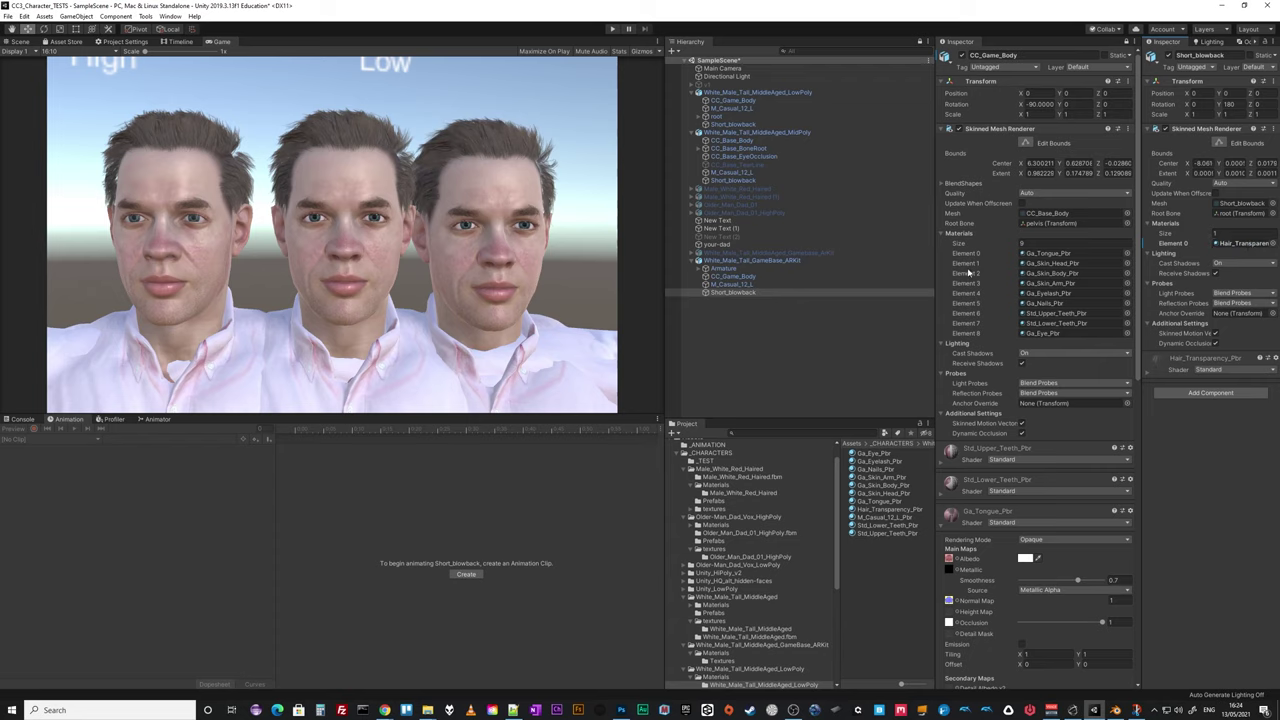
Select the MidPoly character and examine the blend shape tracks of its HighPoly_smoothed animation.
{"action": "left_click", "coordinate": [735, 261]}
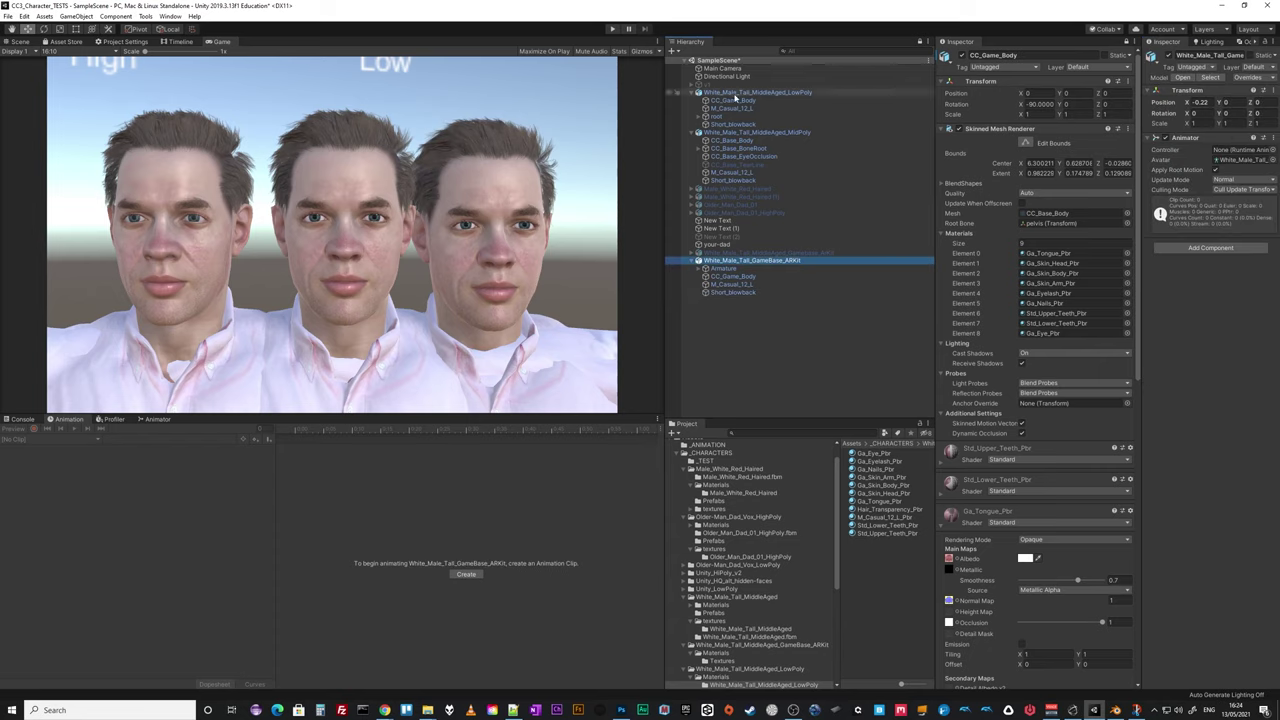
{"action": "left_click", "coordinate": [757, 132]}
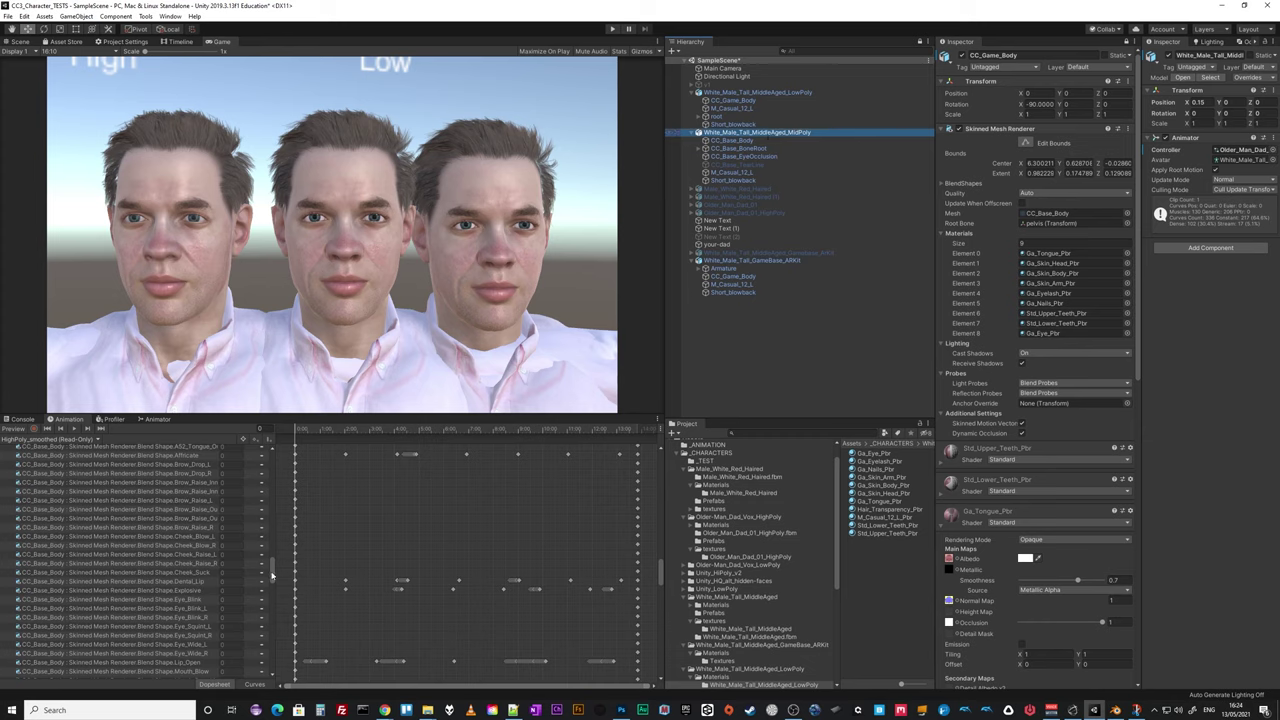
{"action": "left_click_drag", "start_coordinate": [271, 575], "coordinate": [305, 665]}
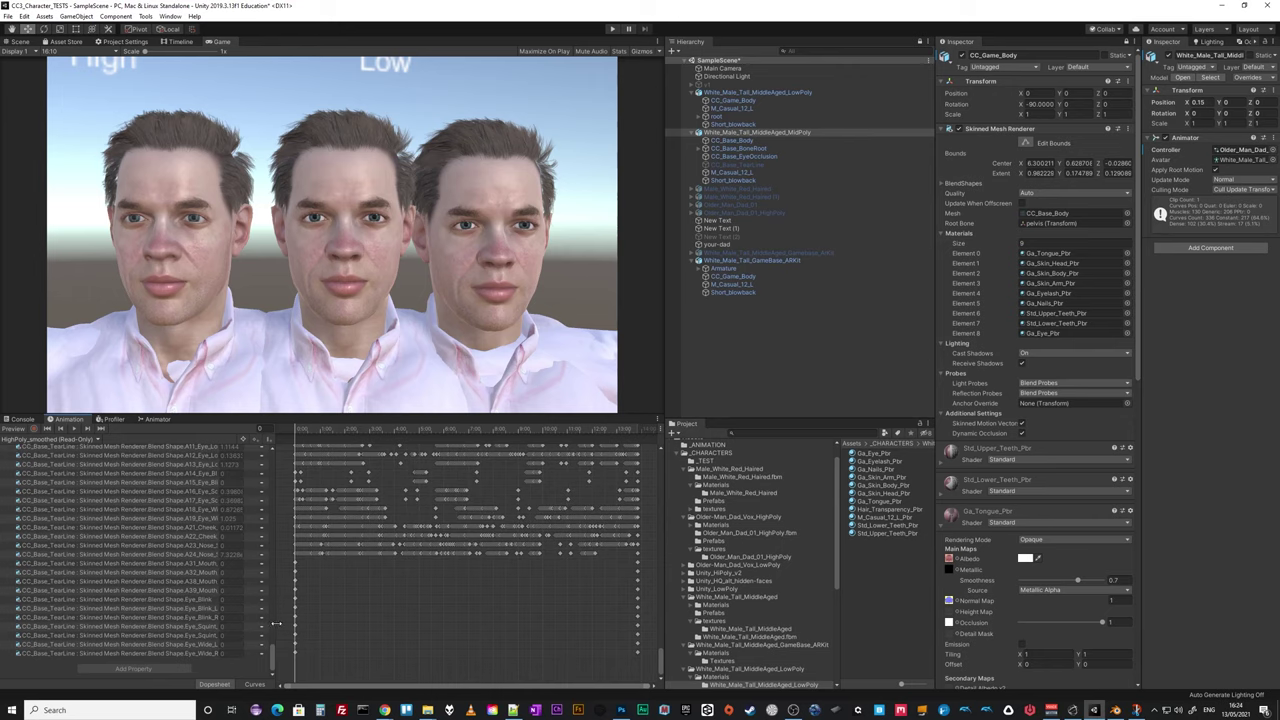
Widen the animation's property list and examine the CC_Base_TearLine blend shape tracks by their full names.
{"action": "left_click_drag", "start_coordinate": [276, 626], "coordinate": [352, 626]}
{"action": "left_click", "coordinate": [192, 535]}
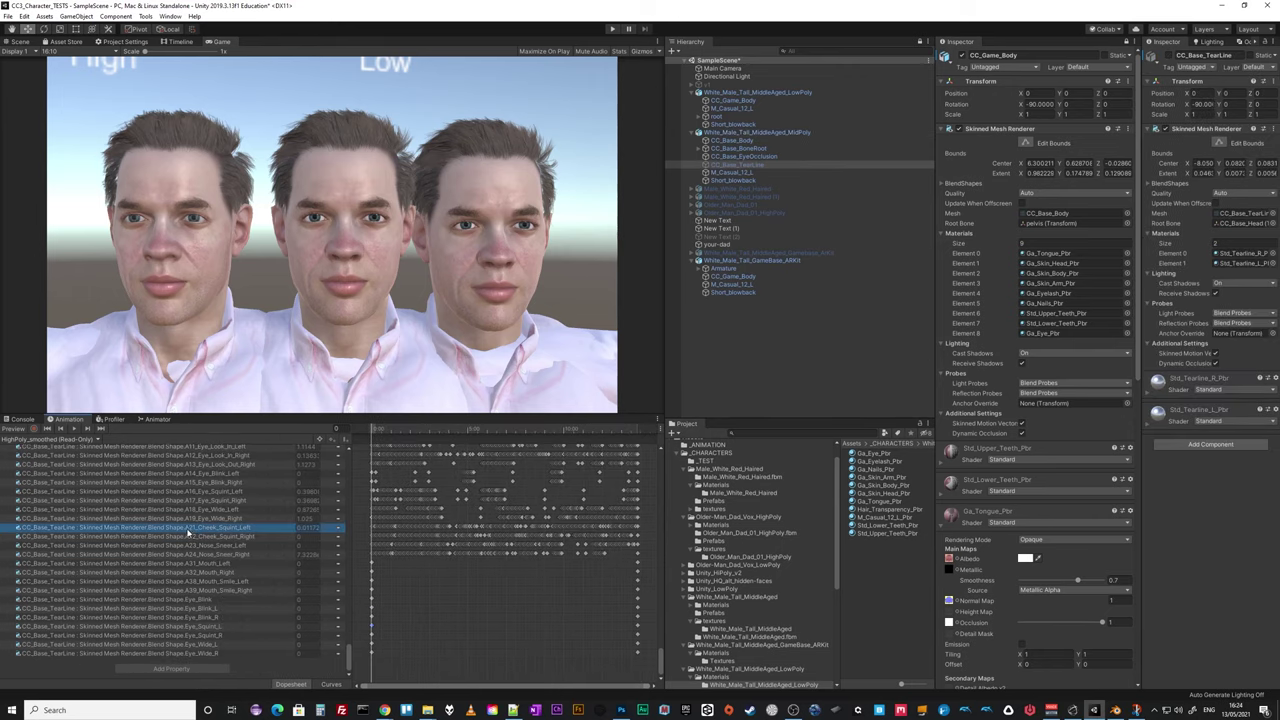
{"action": "scroll", "coordinate": [198, 508], "scroll_direction": "up", "scroll_amount": 5}
{"action": "scroll", "coordinate": [198, 508], "scroll_direction": "down", "scroll_amount": 1}
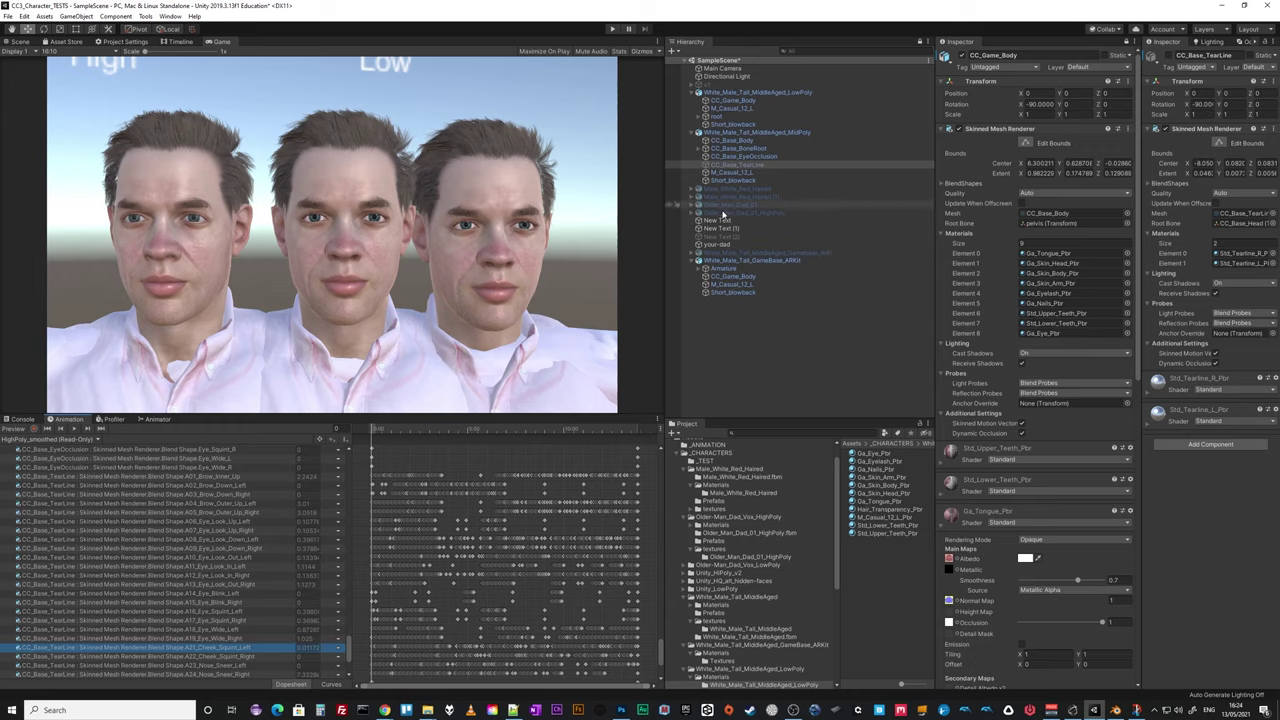
Select the White_Male_Tall_GameBase_ARKit character and close the extra locked Inspector.
{"action": "left_click", "coordinate": [742, 261]}
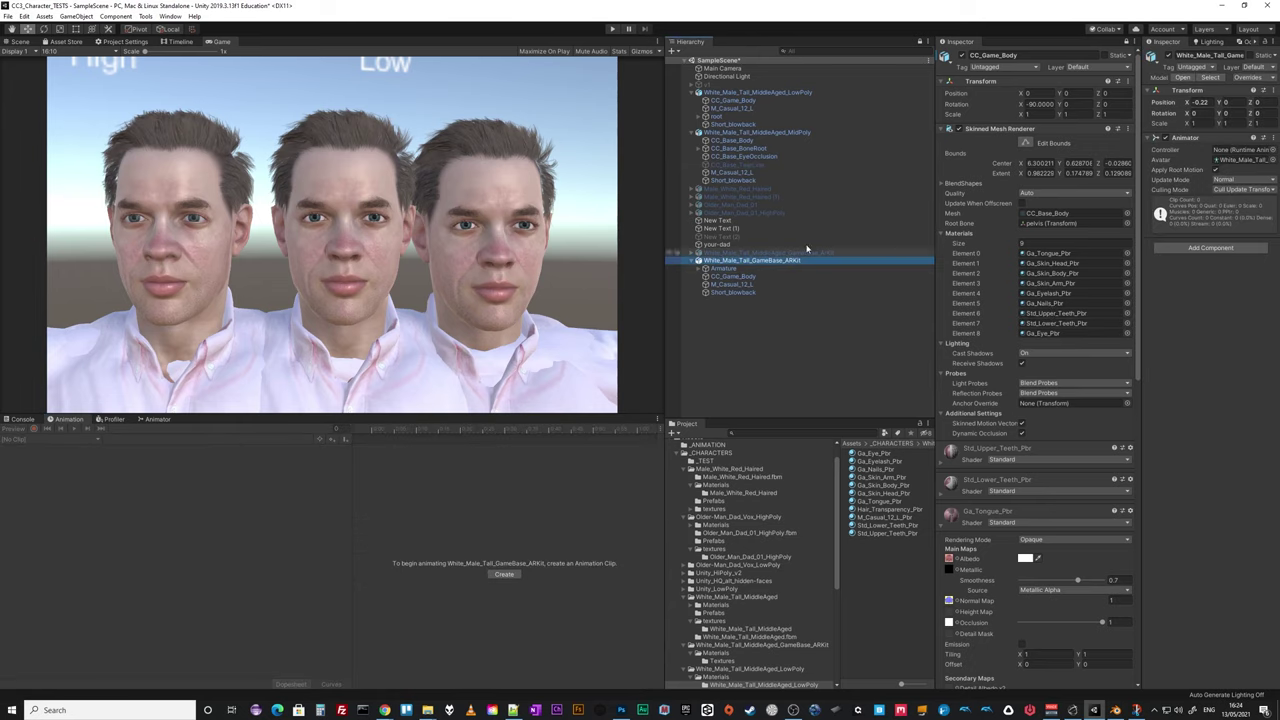
{"action": "left_click", "coordinate": [1139, 41]}
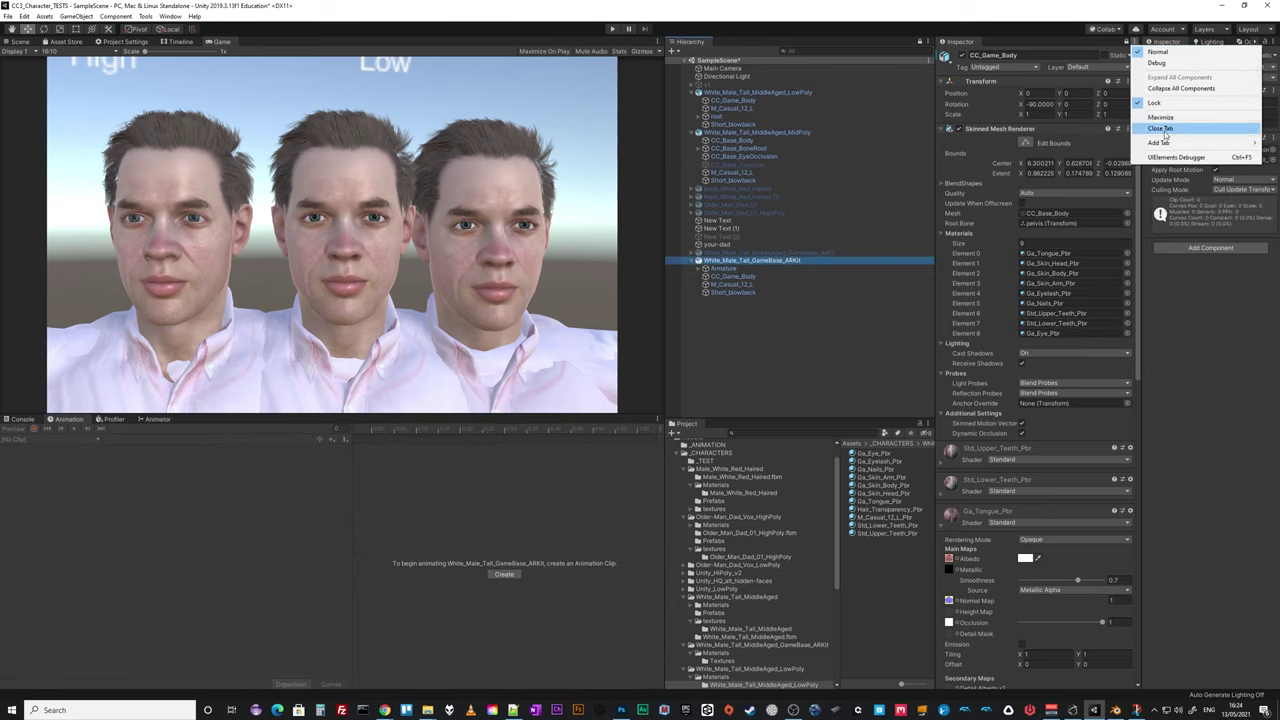
{"action": "left_click", "coordinate": [1160, 128]}
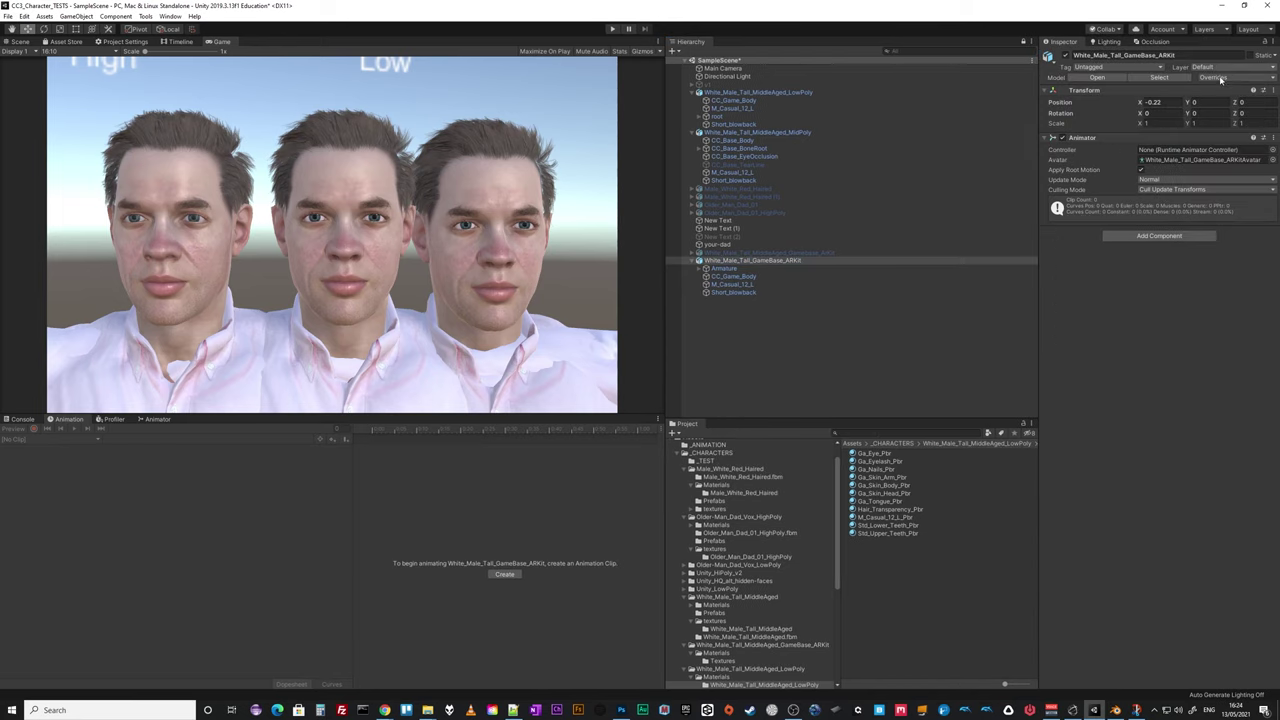
Select the ARKit character's CC_Game_Body and examine its full list of BlendShapes.
{"action": "left_click", "coordinate": [730, 276]}
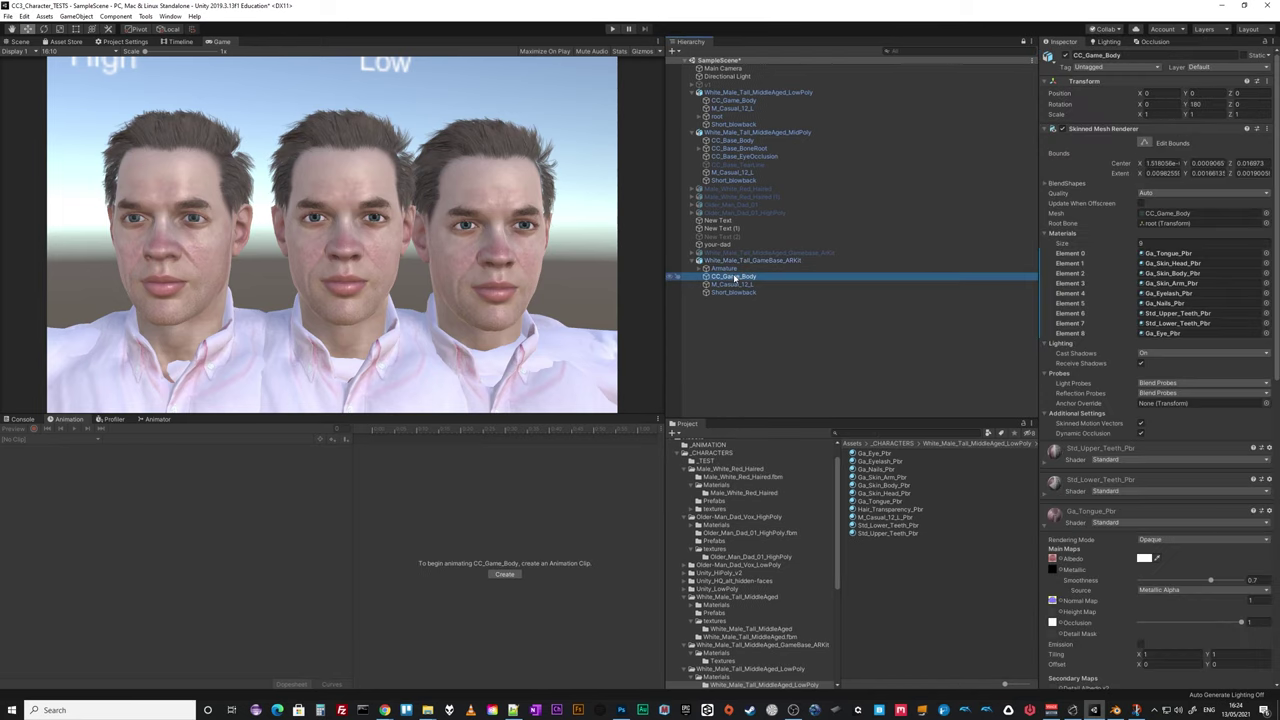
{"action": "left_click", "coordinate": [1045, 186]}
{"action": "scroll", "coordinate": [1062, 282], "scroll_direction": "down", "scroll_amount": 10}
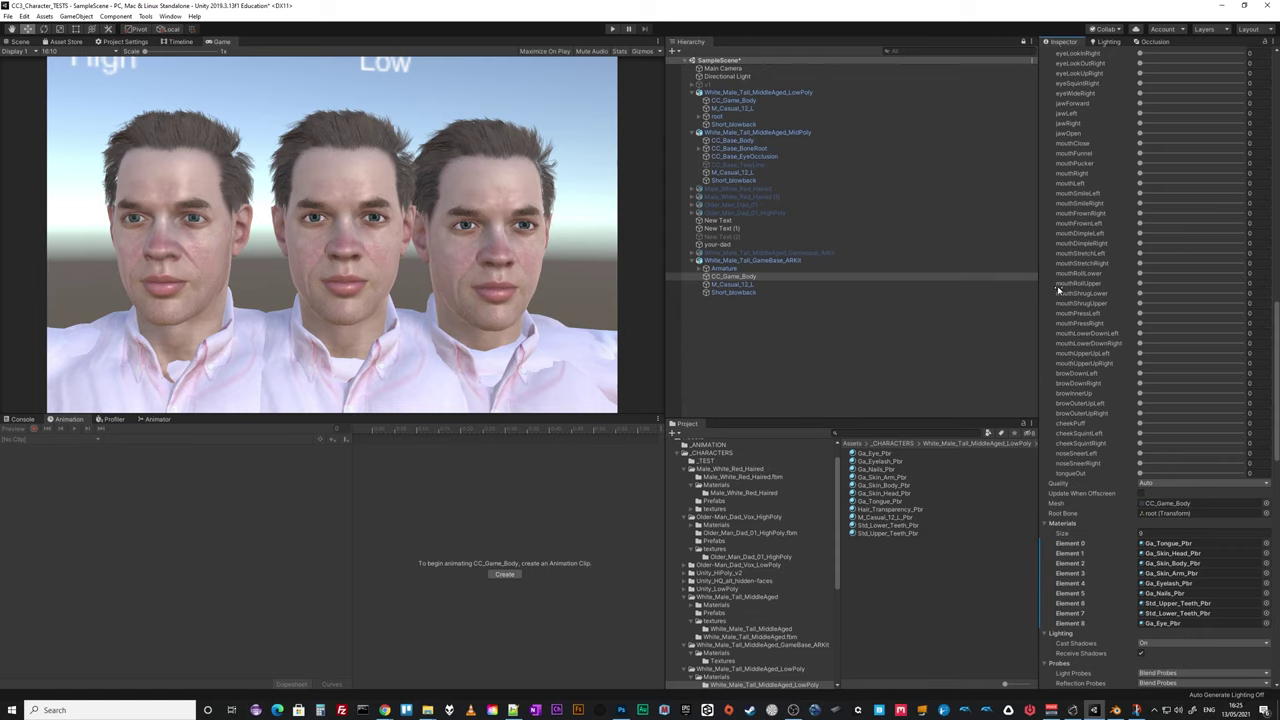
{"action": "scroll", "coordinate": [1105, 344], "scroll_direction": "up", "scroll_amount": 5}
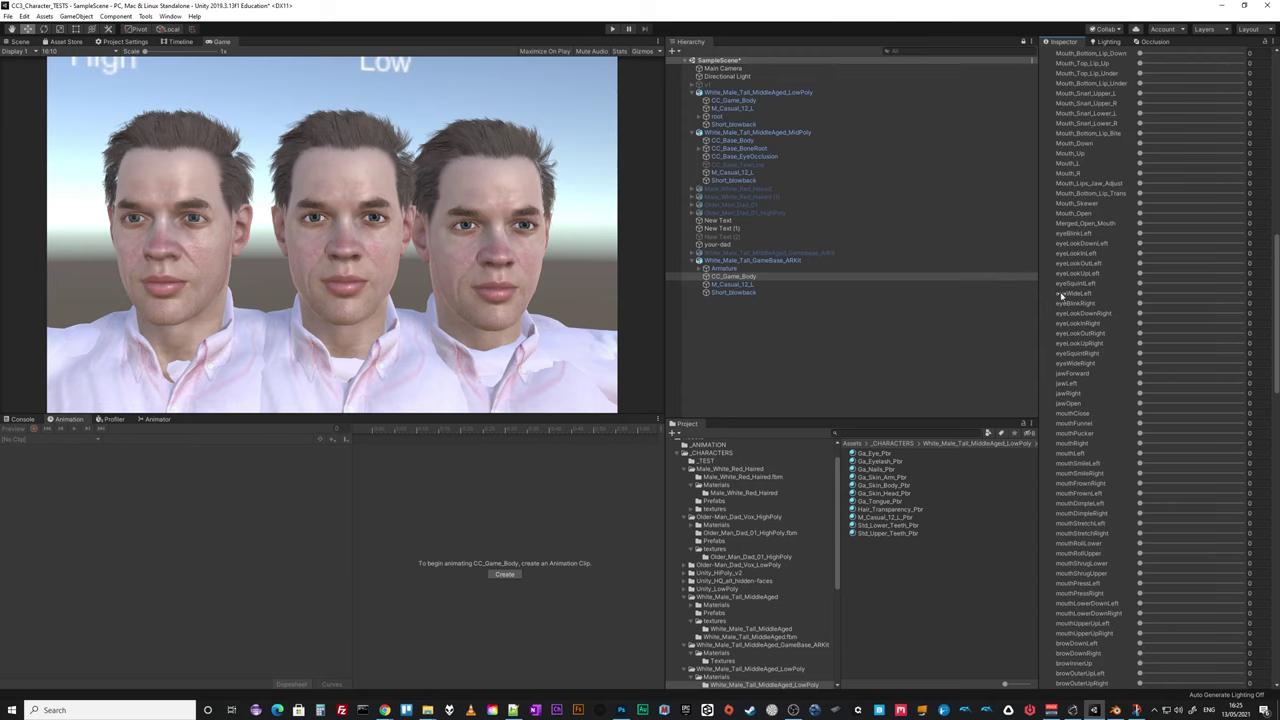
{"action": "scroll", "coordinate": [1080, 630], "scroll_direction": "up", "scroll_amount": 8}
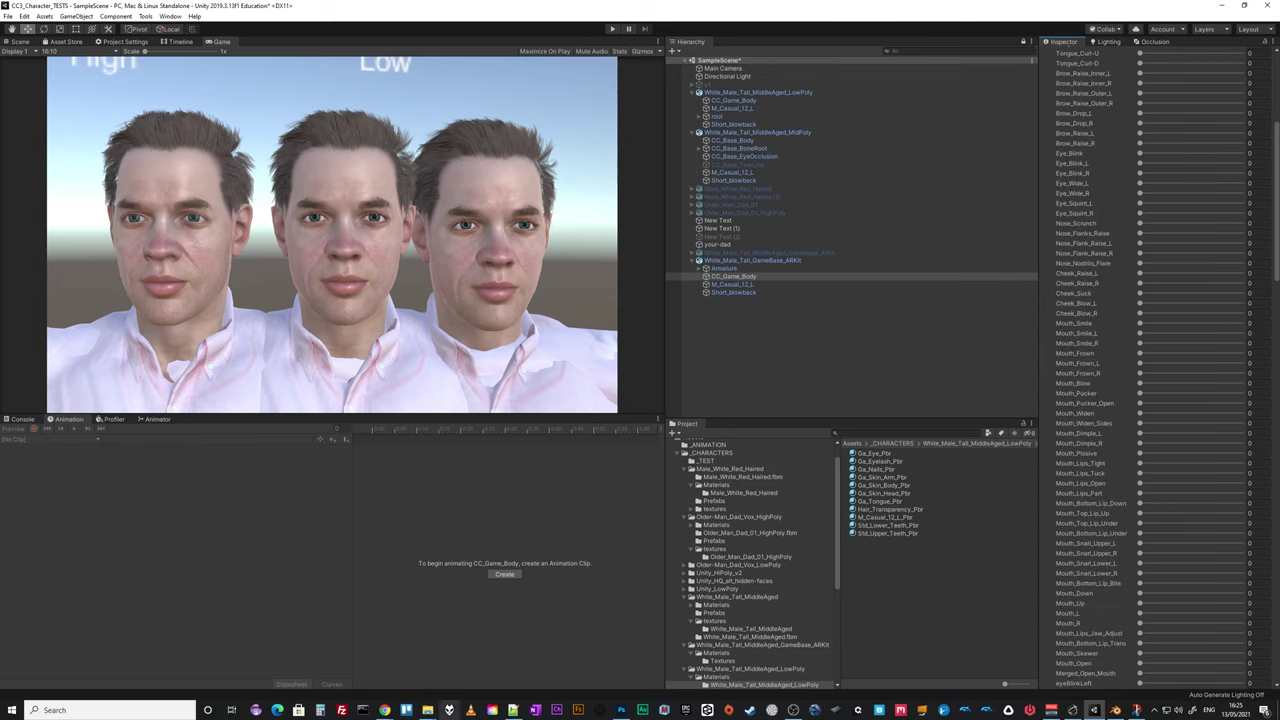
Switch to Chrome, review the features and context commands on the Skinn Pro page, and return to Unity.
{"action": "mouse_move", "coordinate": [384, 710]}
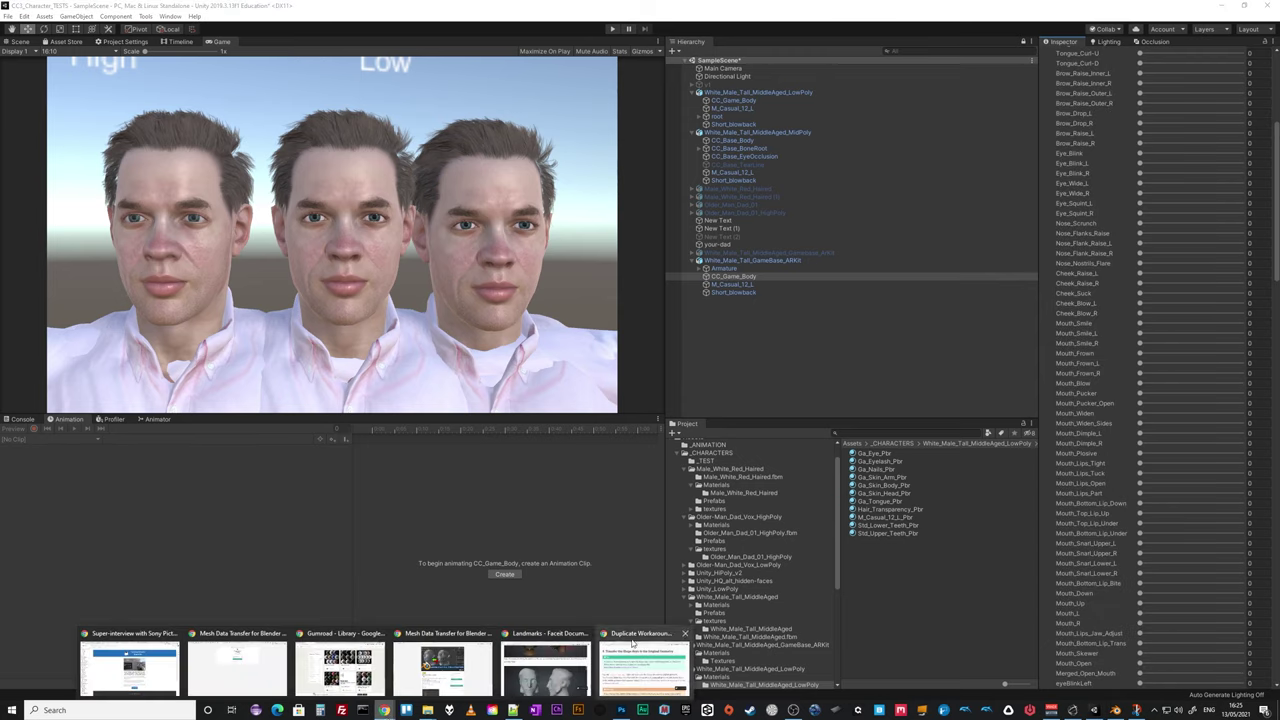
{"action": "mouse_move", "coordinate": [636, 644]}
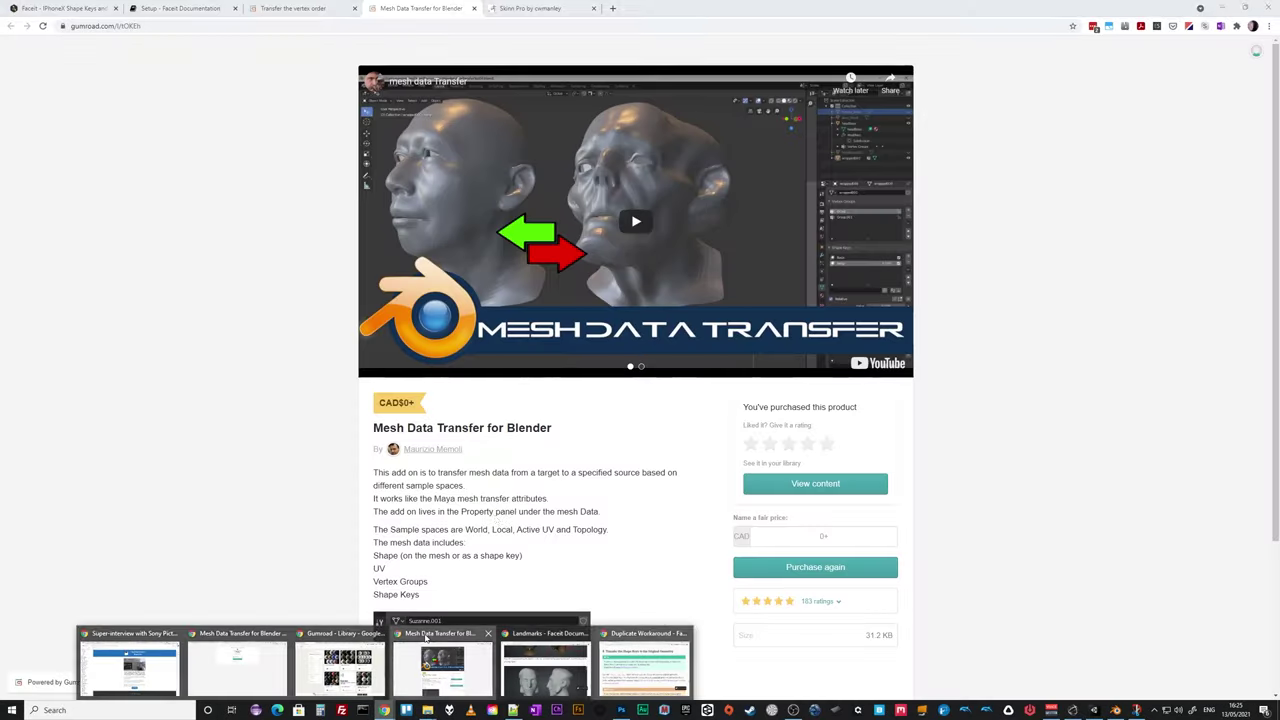
{"action": "left_click", "coordinate": [425, 637]}
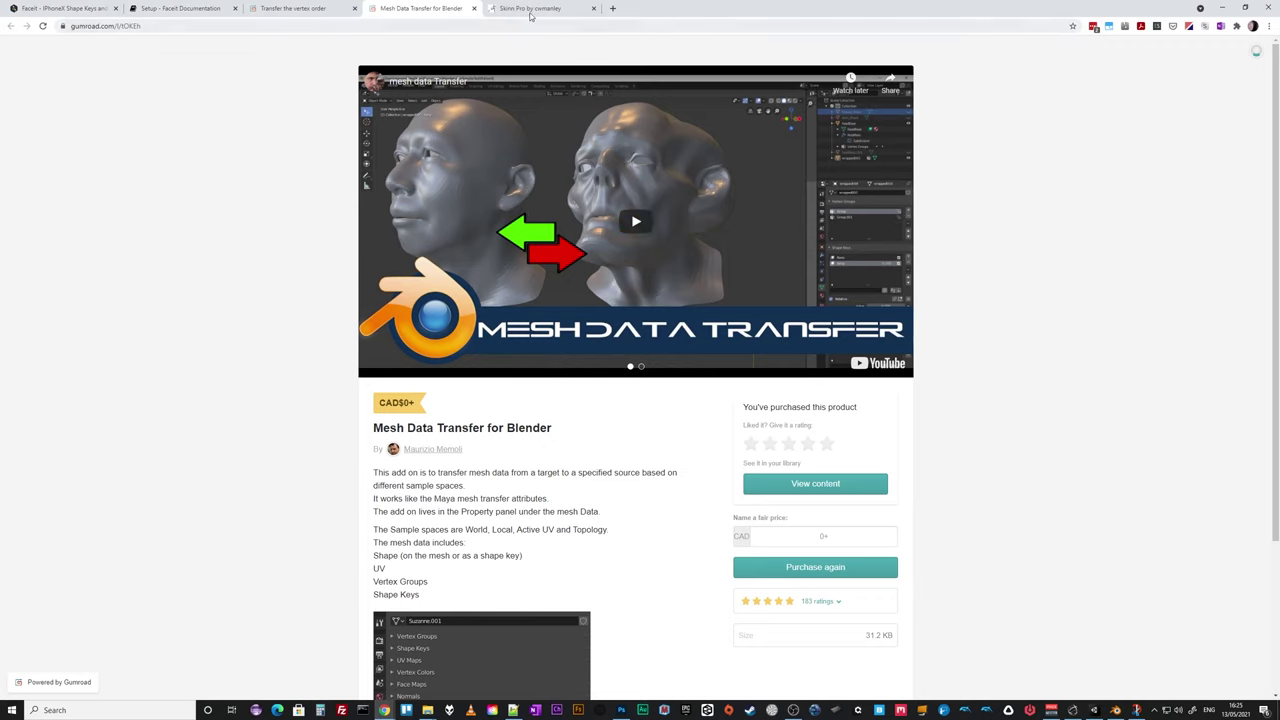
{"action": "key", "text": "ctrl+Tab"}
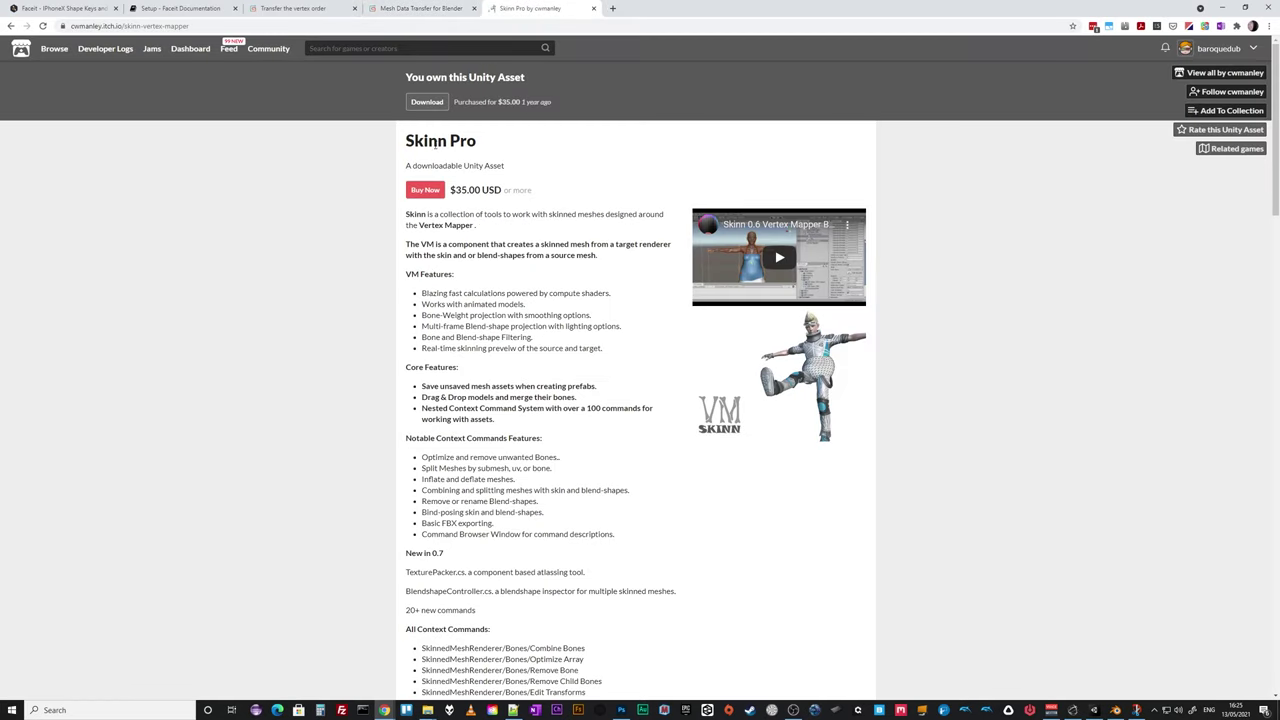
{"action": "left_click_drag", "start_coordinate": [407, 145], "coordinate": [497, 142]}
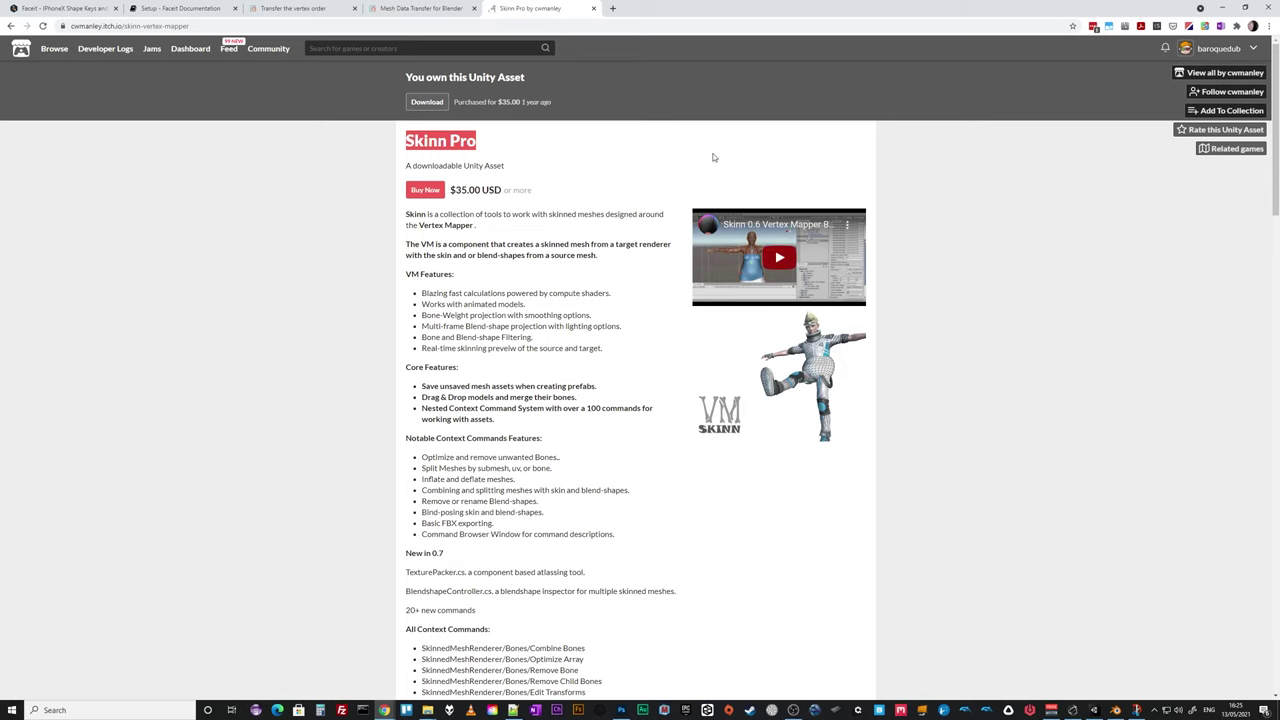
{"action": "scroll", "coordinate": [614, 578], "scroll_direction": "down", "scroll_amount": 3}
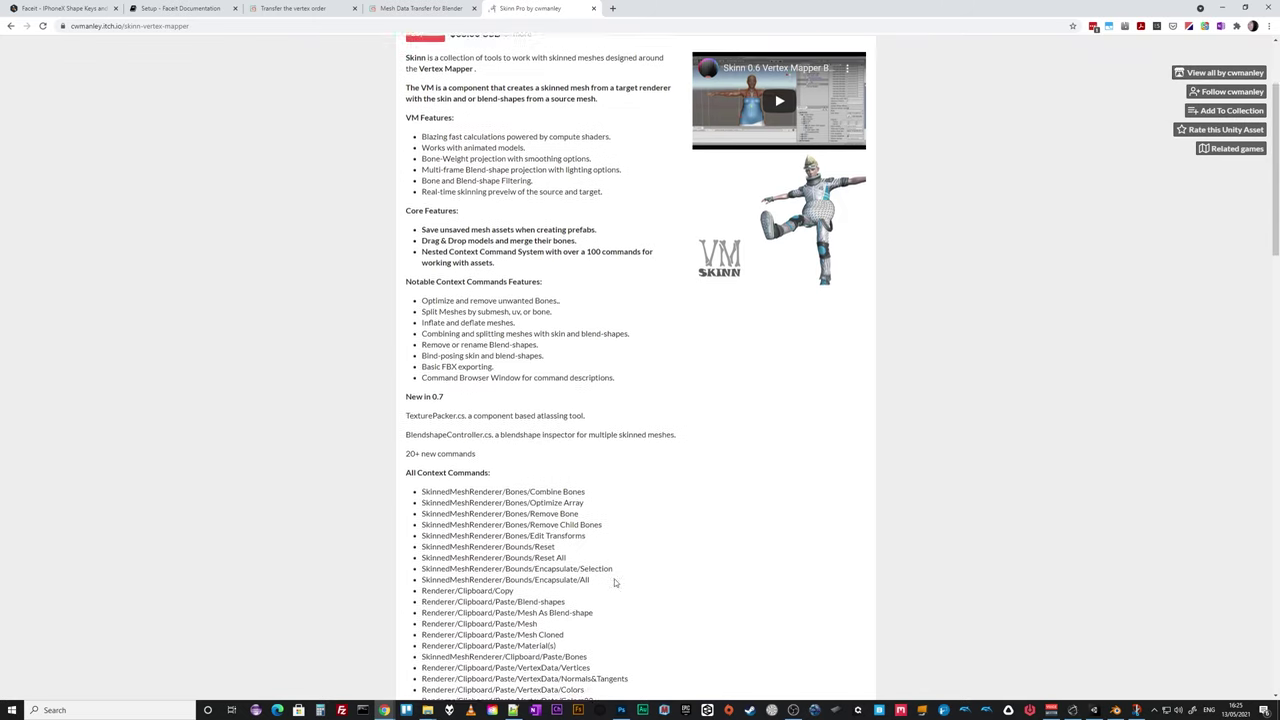
{"action": "scroll", "coordinate": [614, 582], "scroll_direction": "down", "scroll_amount": 3}
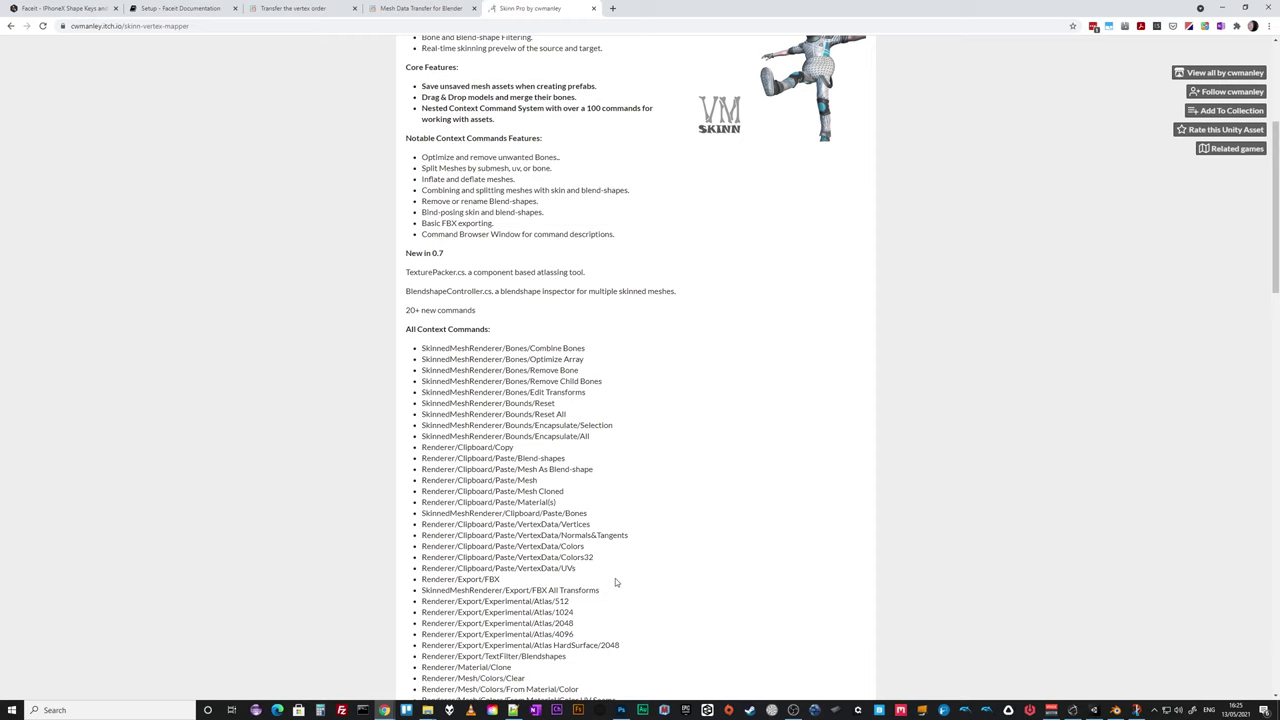
{"action": "left_click", "coordinate": [1224, 8]}
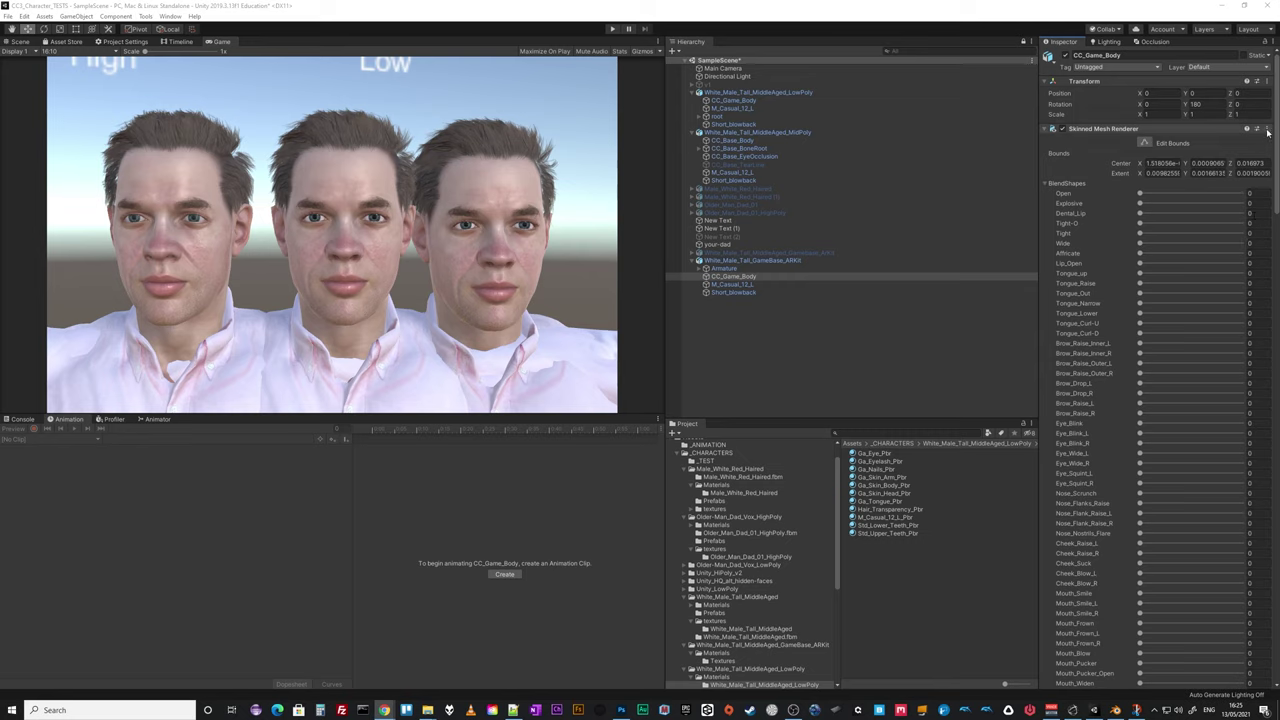
{"action": "left_click", "coordinate": [1267, 131]}
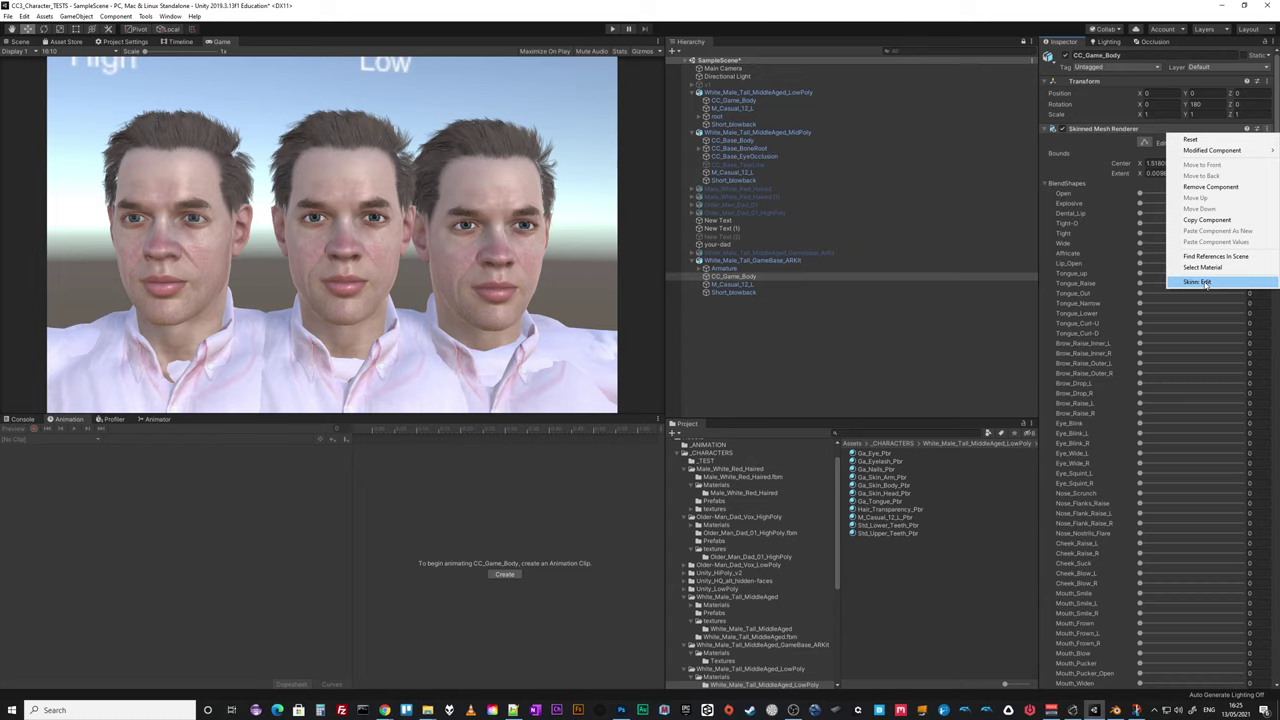
{"action": "left_click", "coordinate": [786, 262]}
{"action": "left_click", "coordinate": [786, 261]}
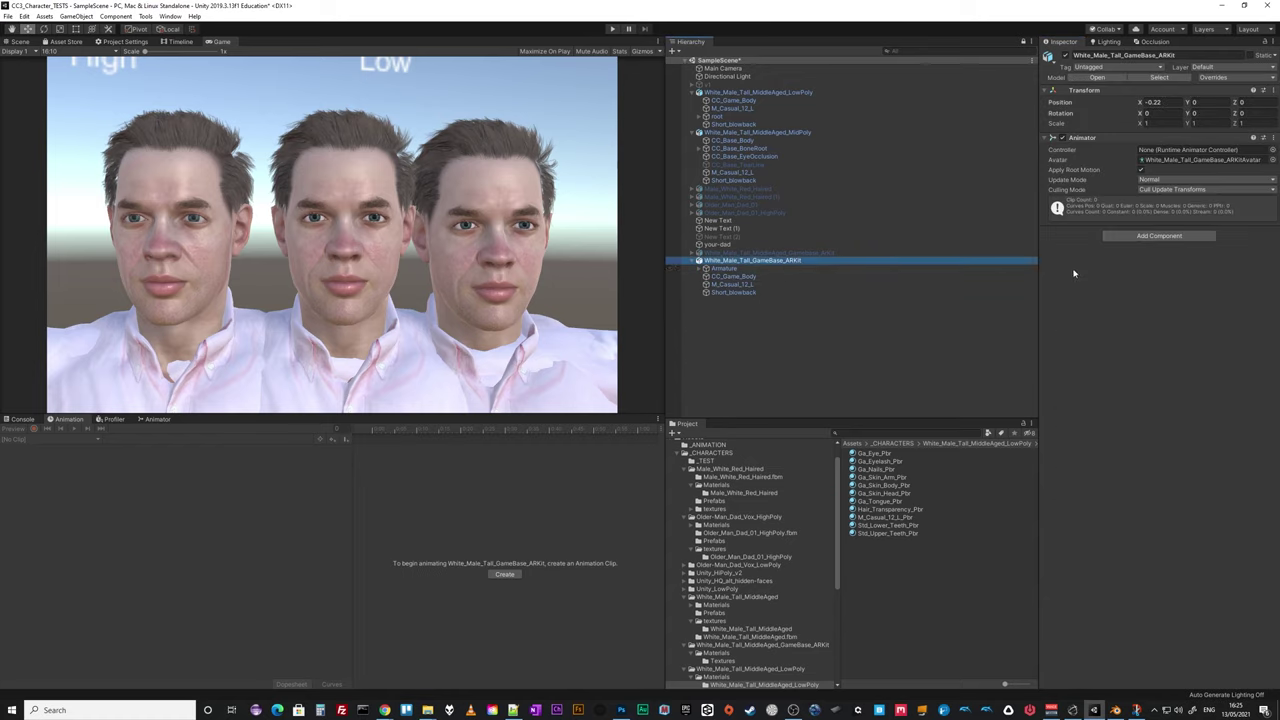
{"action": "left_click", "coordinate": [1148, 236]}
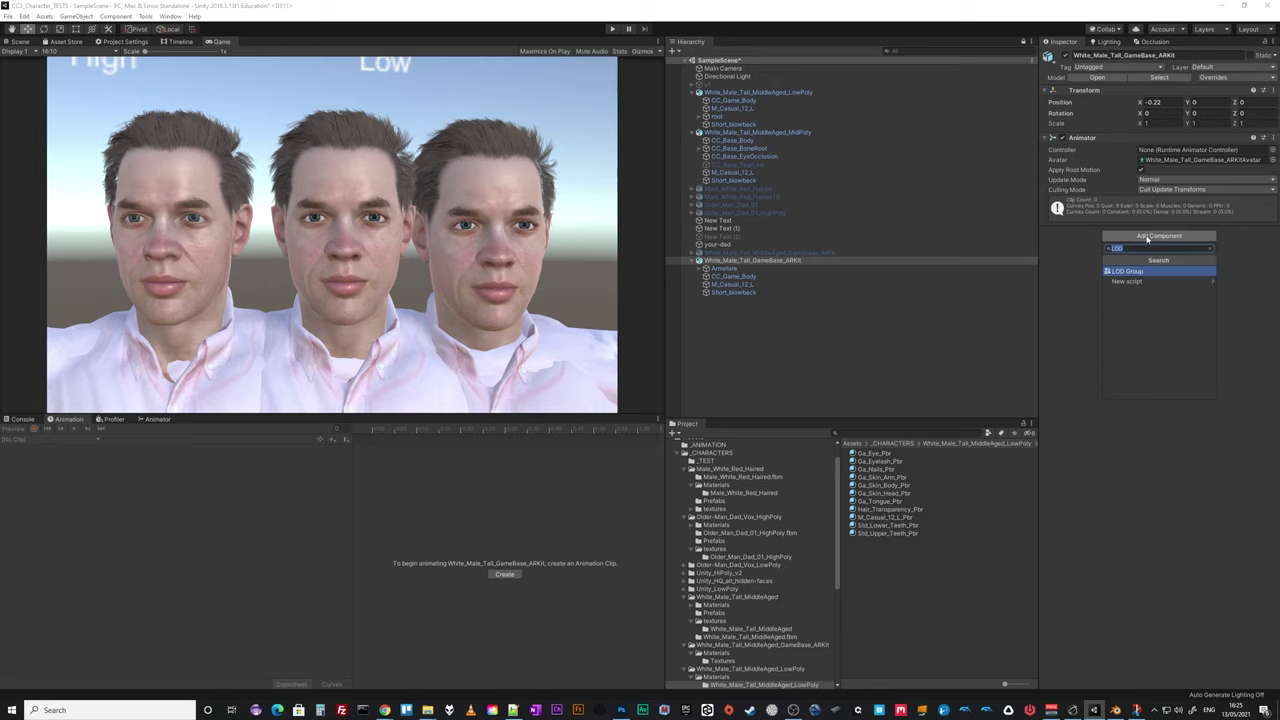
{"action": "type", "text": "Ski"}
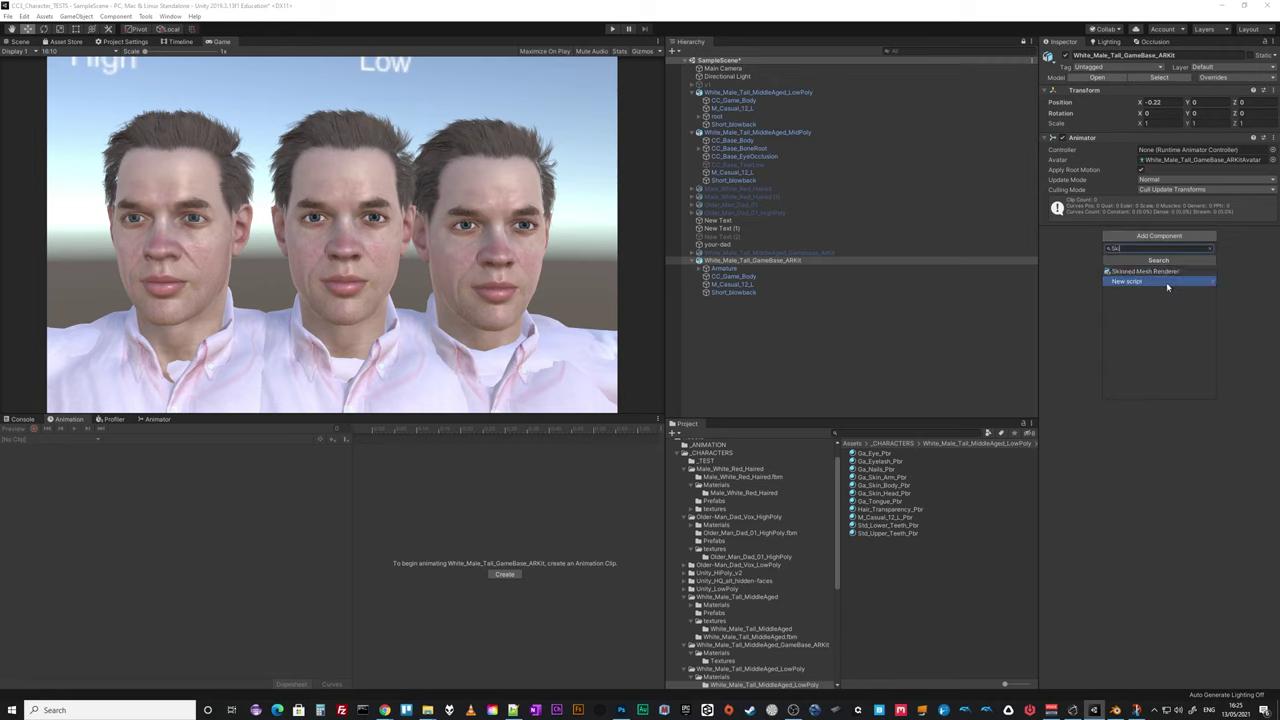
Search the project assets for Skinn and open its Components/BlendshapeController folder.
{"action": "left_click", "coordinate": [880, 433]}
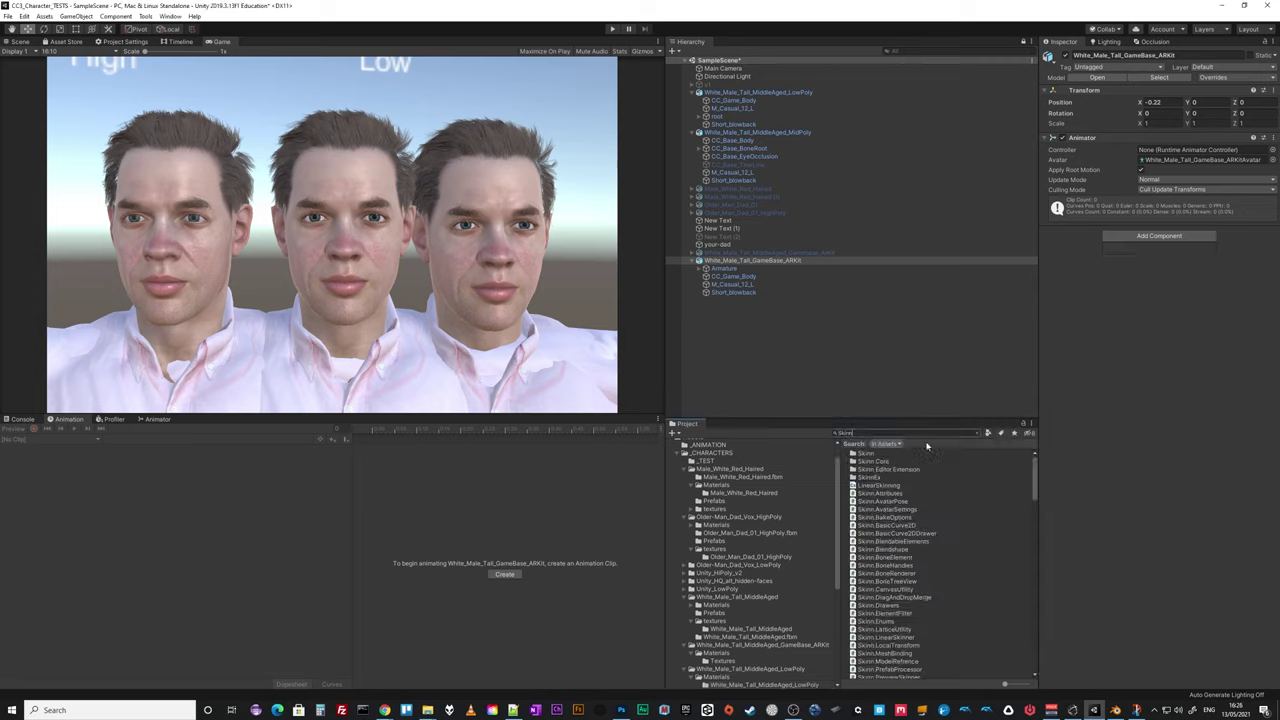
{"action": "double_click", "coordinate": [872, 455]}
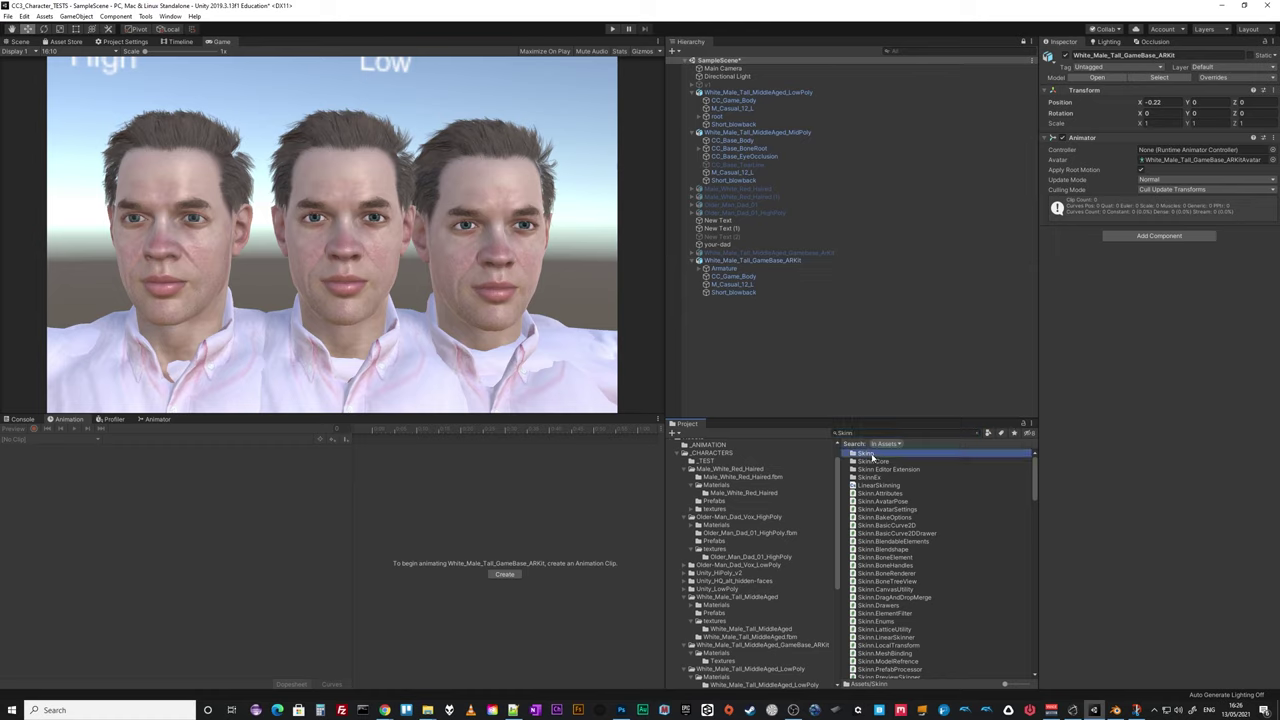
{"action": "double_click", "coordinate": [876, 455]}
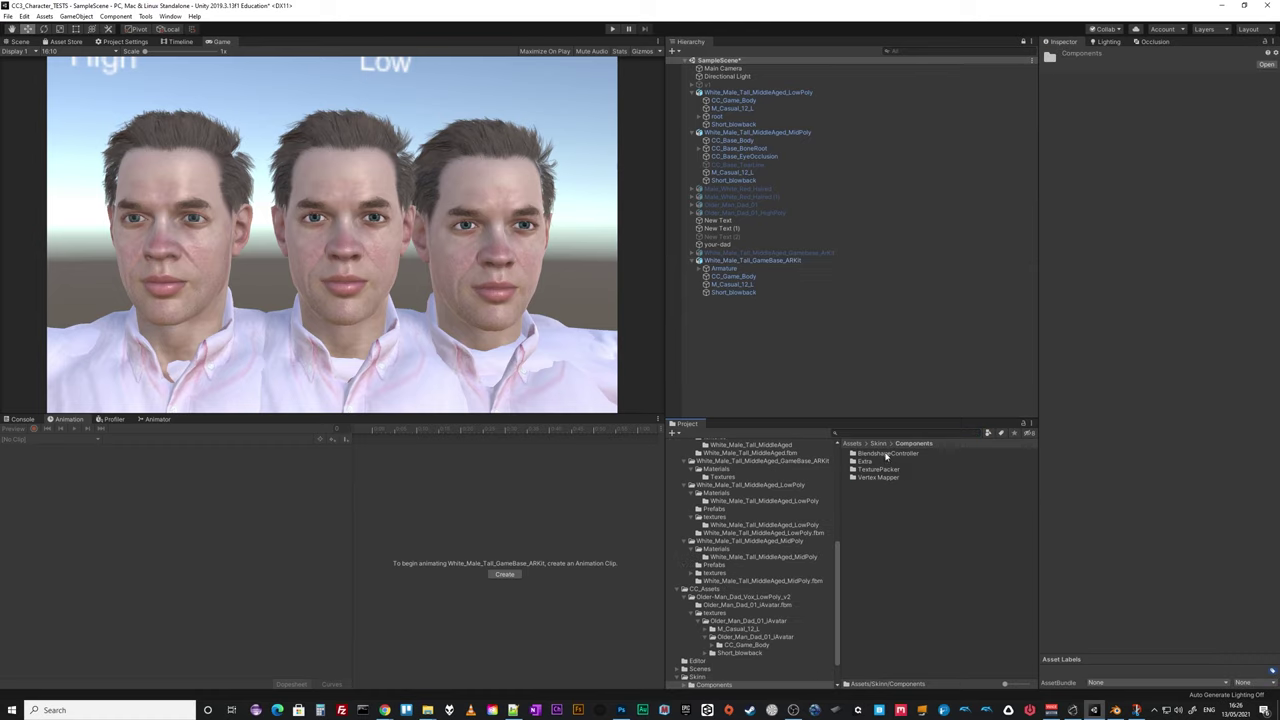
{"action": "double_click", "coordinate": [882, 455]}
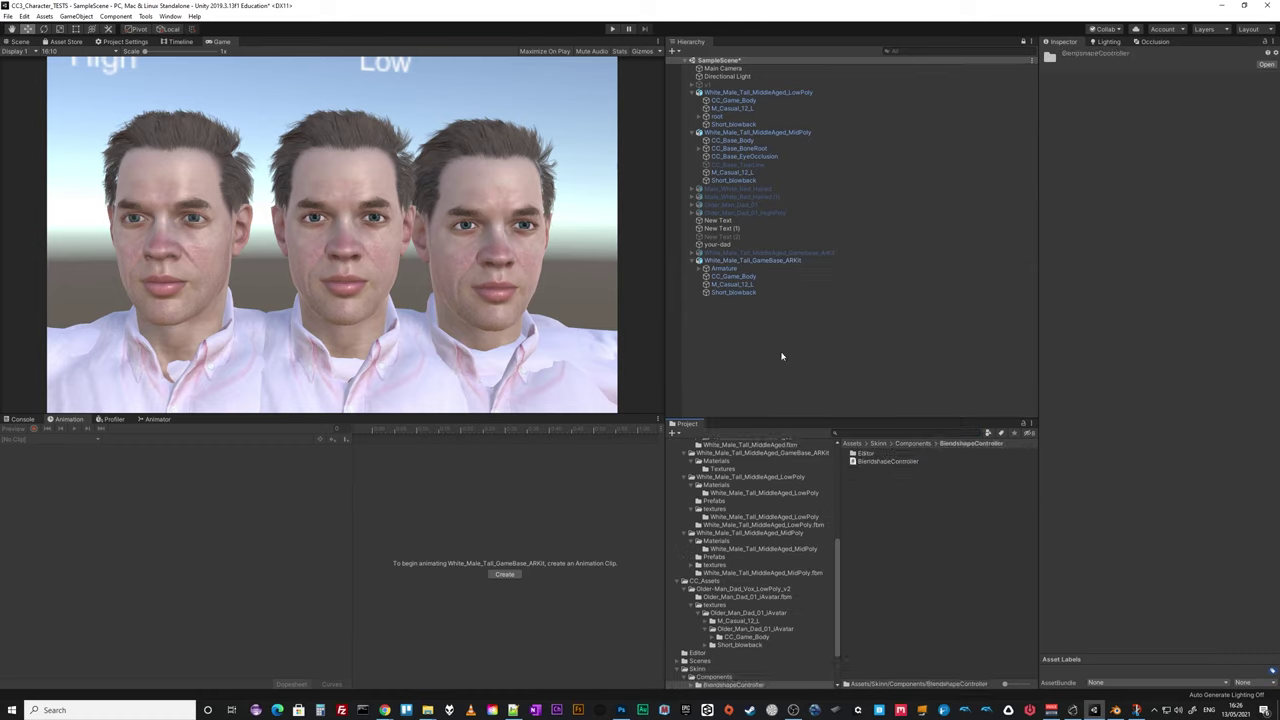
Add a Blendshape Controller component to the White_Male_Tall_GameBase_ARKit character.
{"action": "left_click", "coordinate": [750, 260]}
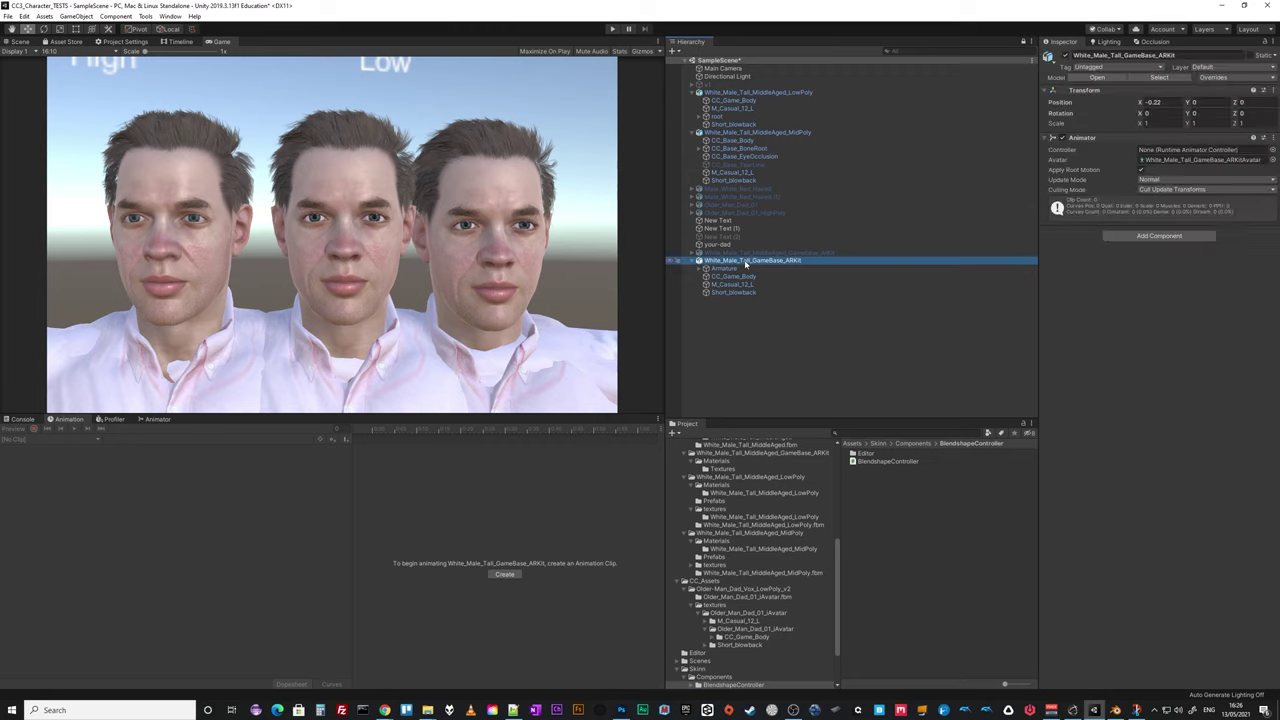
{"action": "left_click", "coordinate": [1173, 237]}
{"action": "type", "text": "Blend"}
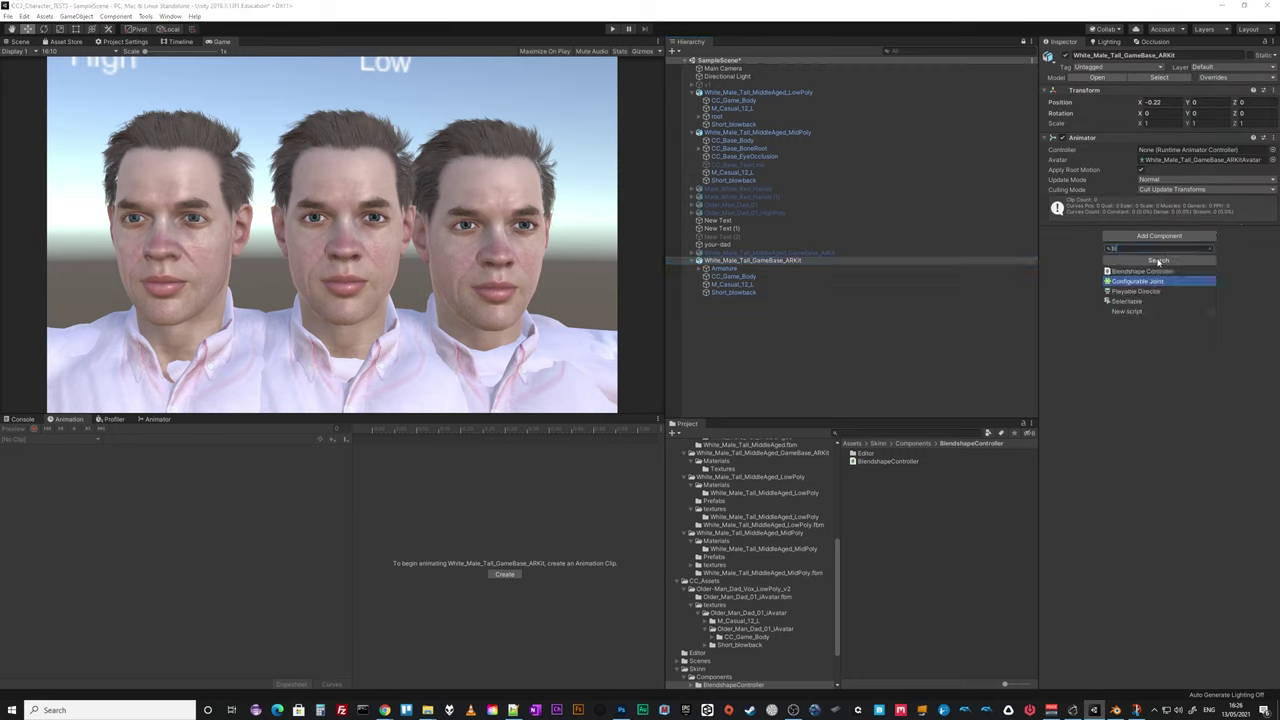
{"action": "left_click", "coordinate": [1148, 272]}
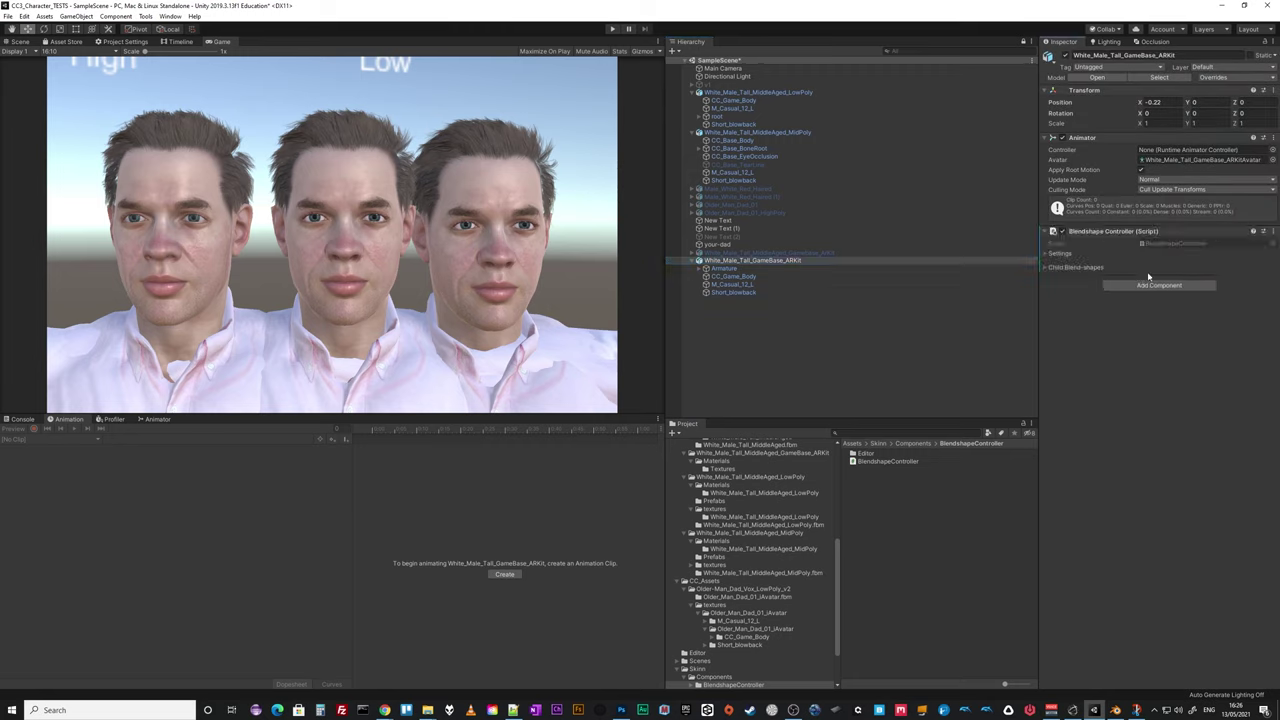
Expand the Blendshape Controller's Child Blend-shapes and Settings and examine the available sliders and options.
{"action": "left_click", "coordinate": [1047, 269]}
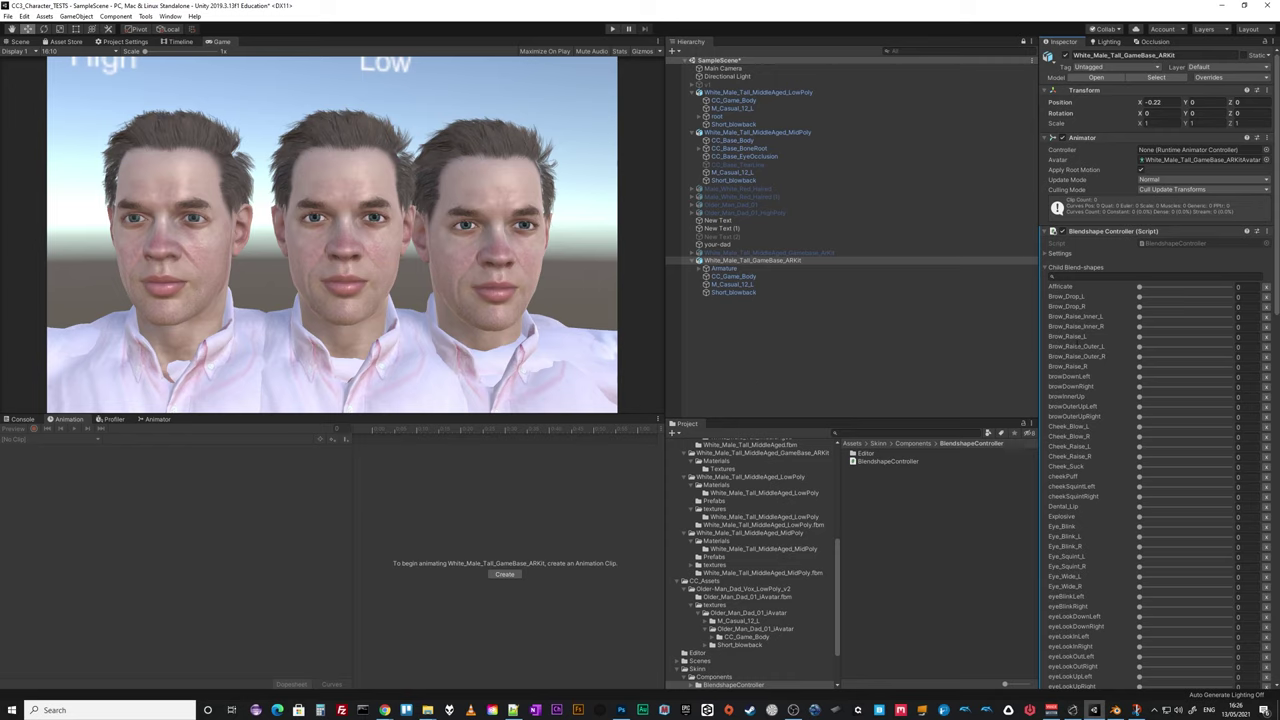
{"action": "scroll", "coordinate": [1150, 370], "scroll_direction": "down", "scroll_amount": 10}
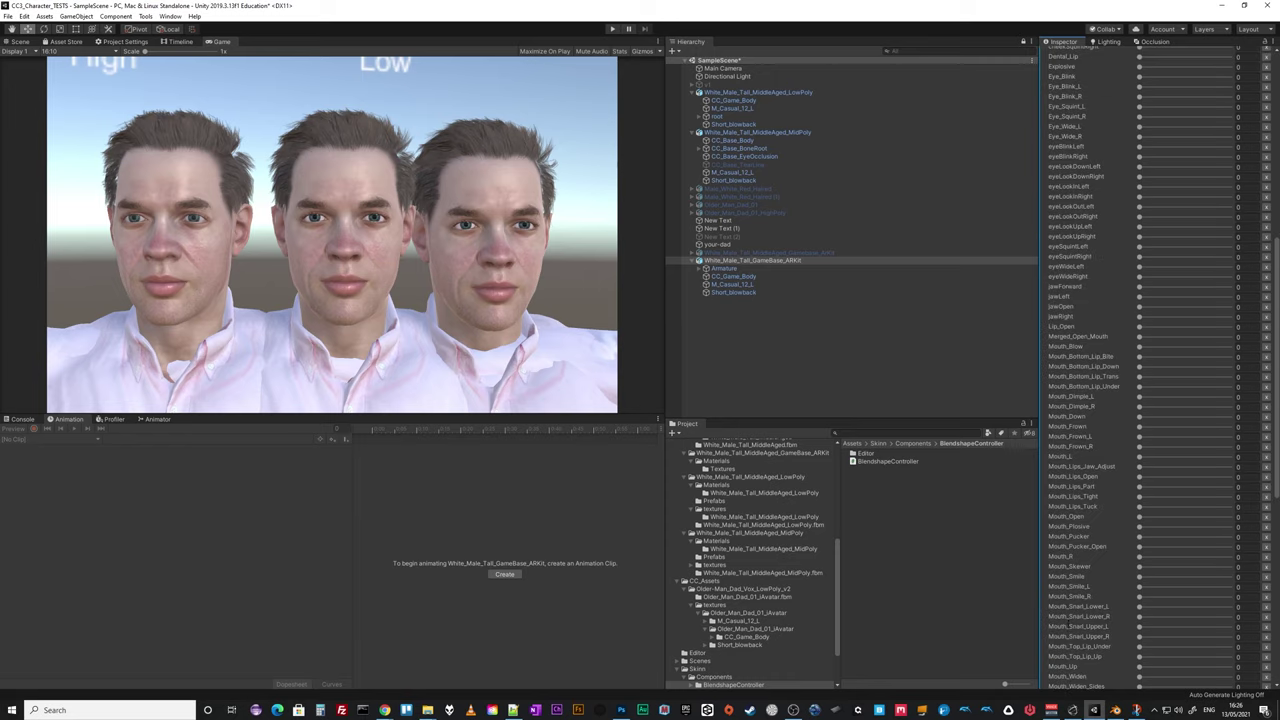
{"action": "scroll", "coordinate": [1150, 370], "scroll_direction": "up", "scroll_amount": 12}
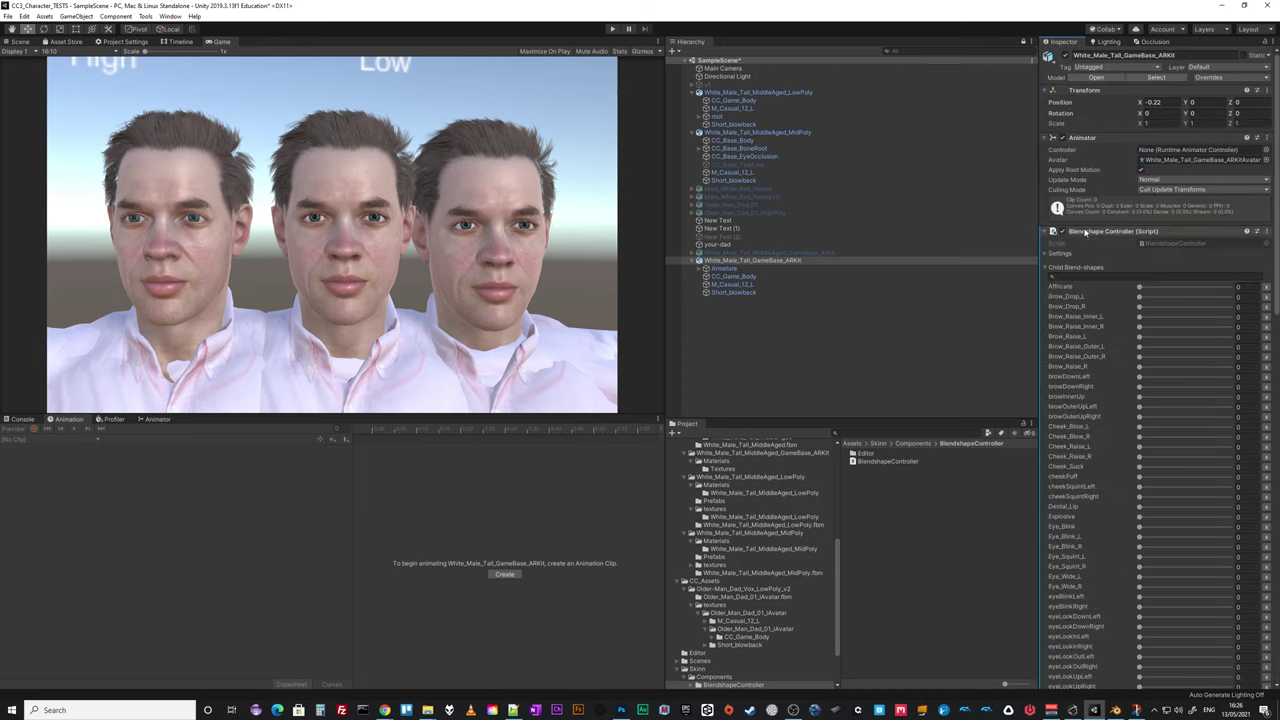
{"action": "left_click", "coordinate": [1045, 255]}
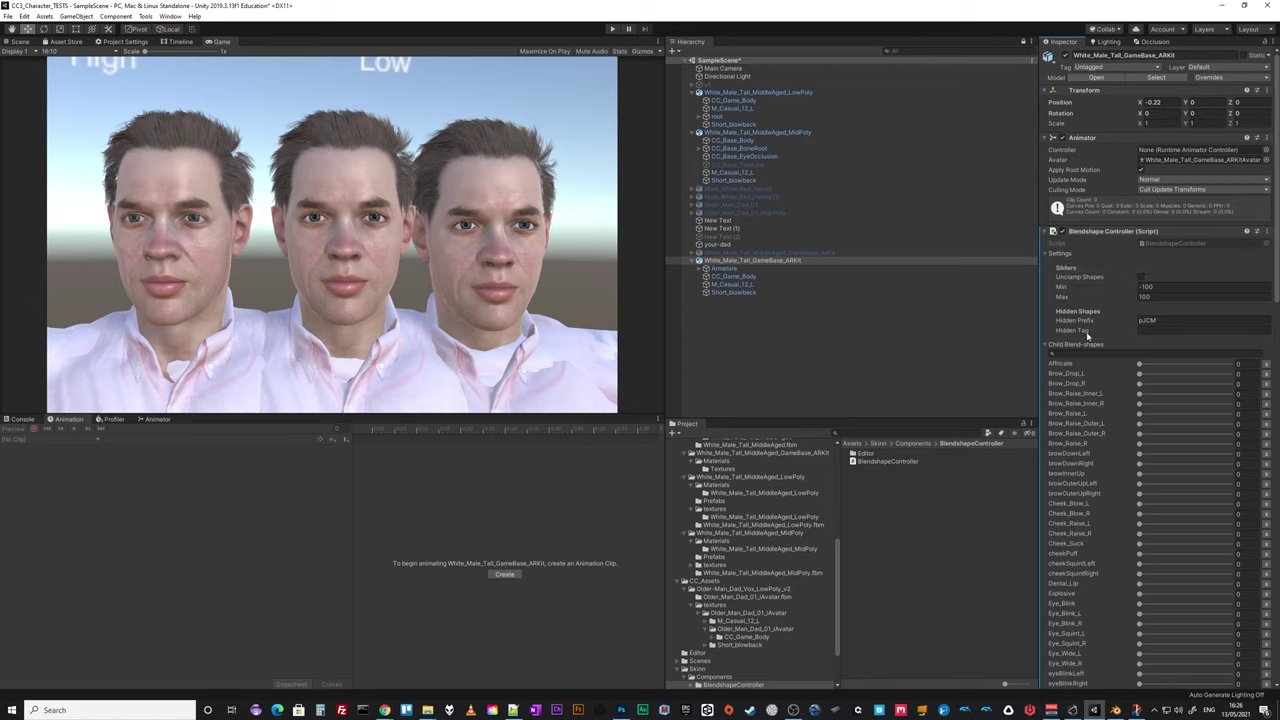
Remove the Blendshape Controller component from the ARKit character.
{"action": "right_click", "coordinate": [1088, 234]}
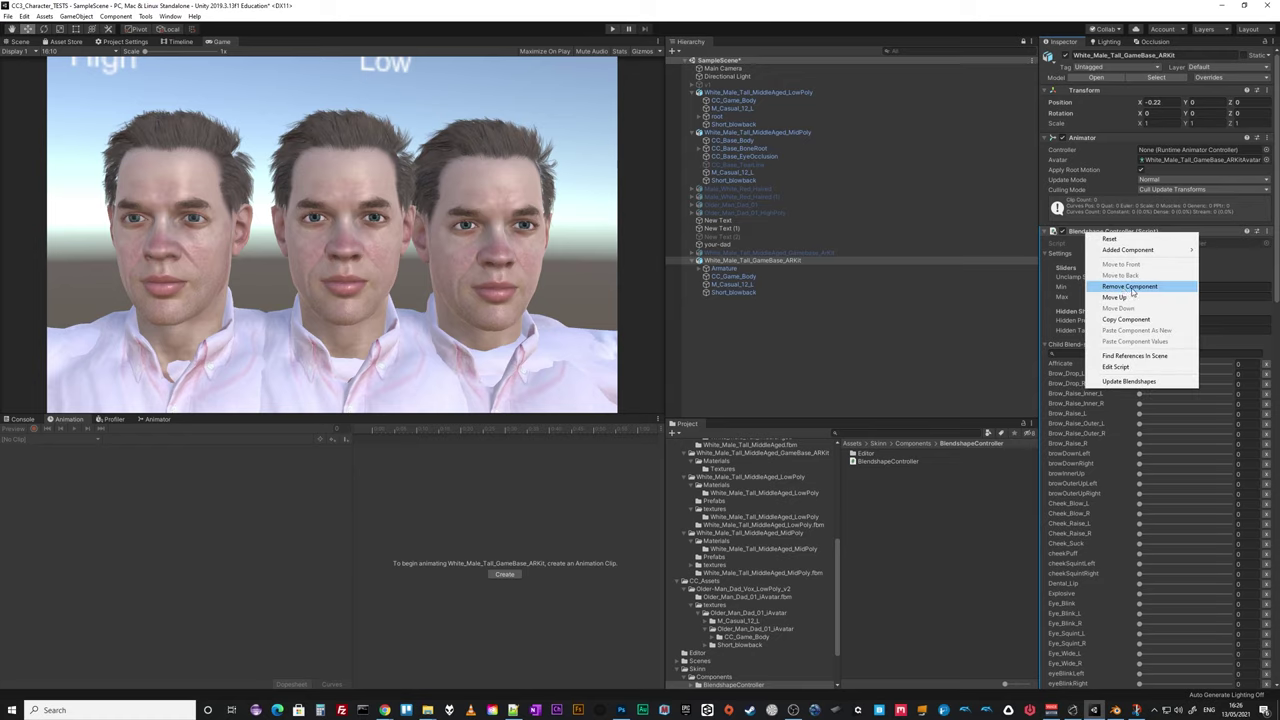
{"action": "left_click", "coordinate": [1130, 287]}
Log the blend-shape names of the ARKit character's CC_Game_Body to the Console using Skinn's Shapes > Log command.
{"action": "left_click", "coordinate": [760, 330]}
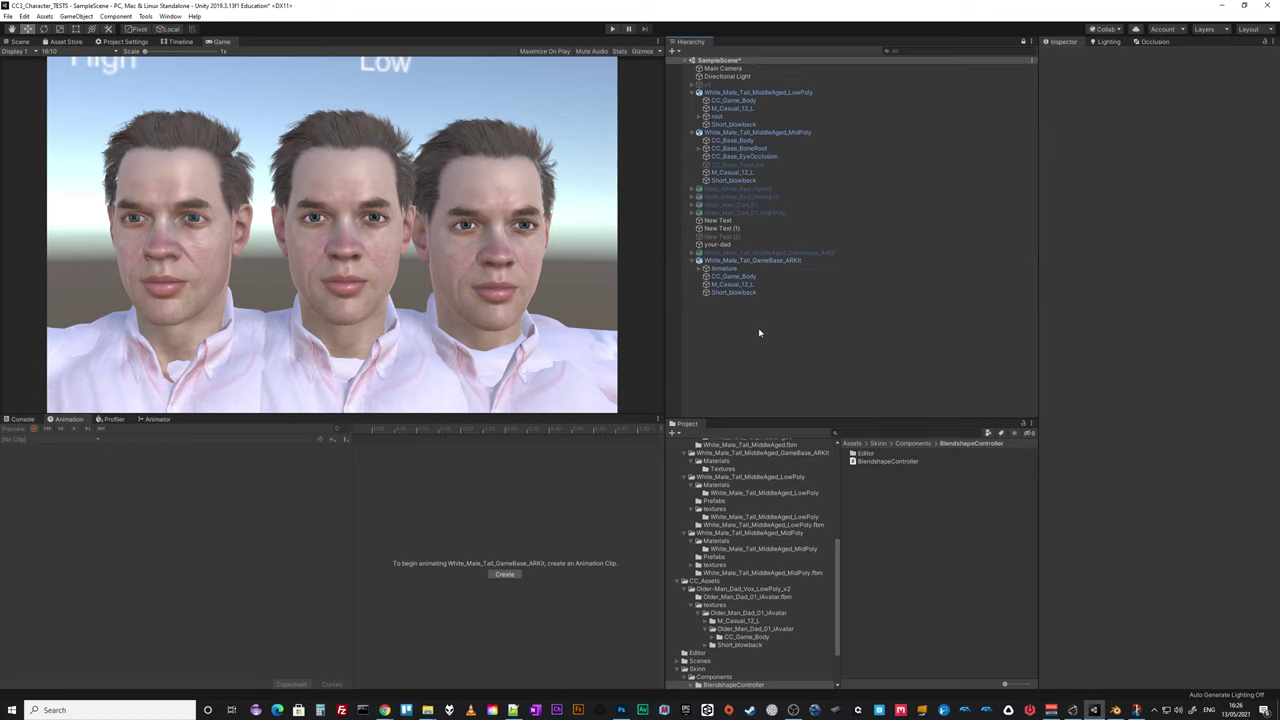
{"action": "left_click", "coordinate": [731, 270]}
{"action": "left_click", "coordinate": [733, 276]}
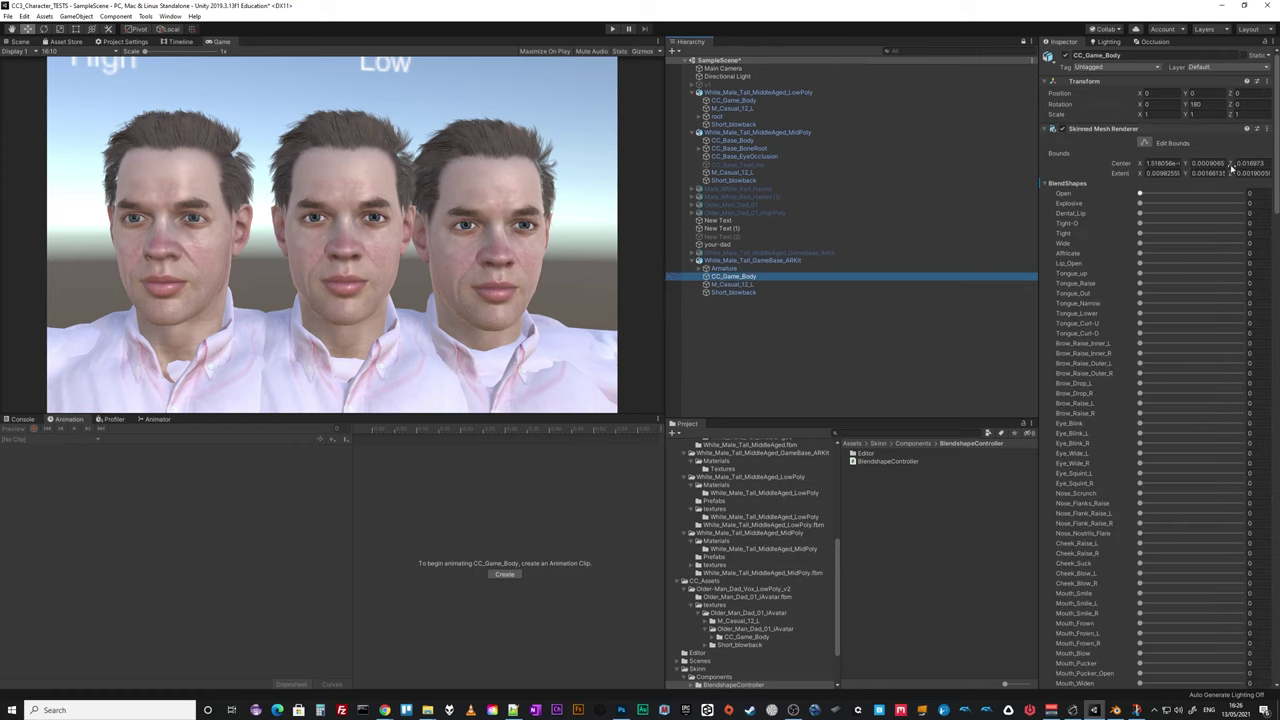
{"action": "left_click", "coordinate": [1267, 130]}
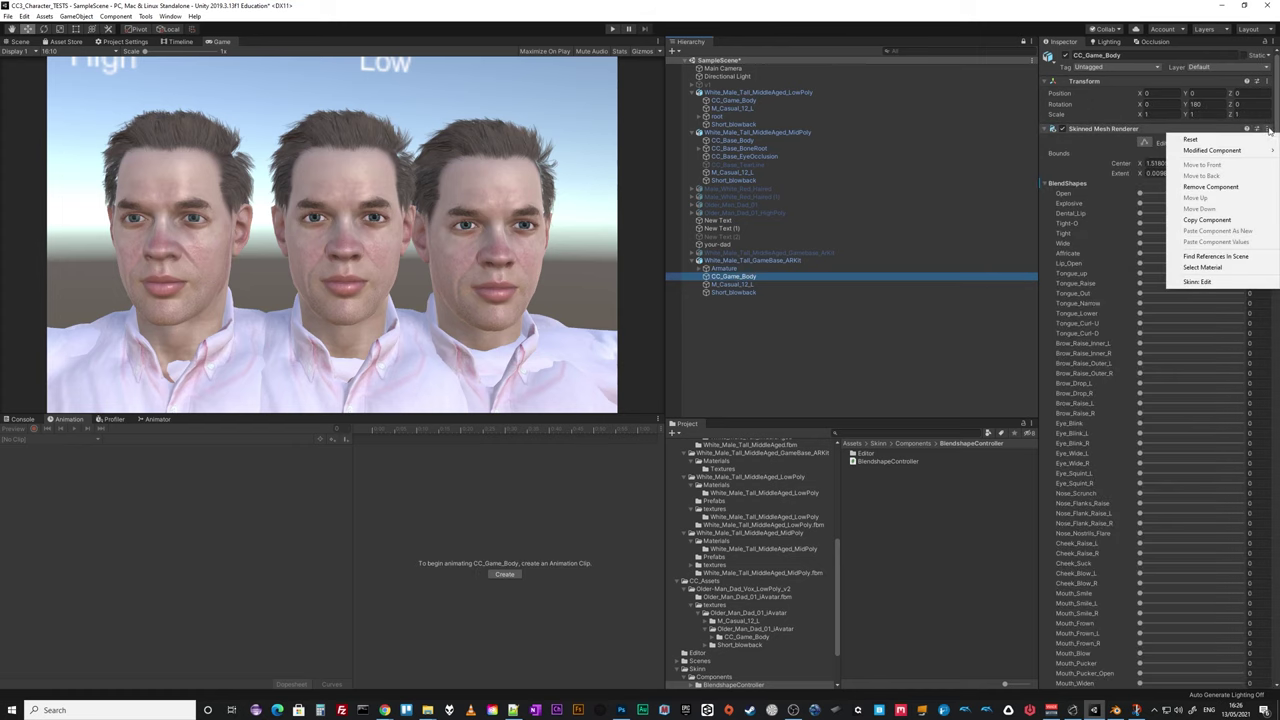
{"action": "left_click", "coordinate": [1197, 281]}
{"action": "mouse_move", "coordinate": [1208, 425]}
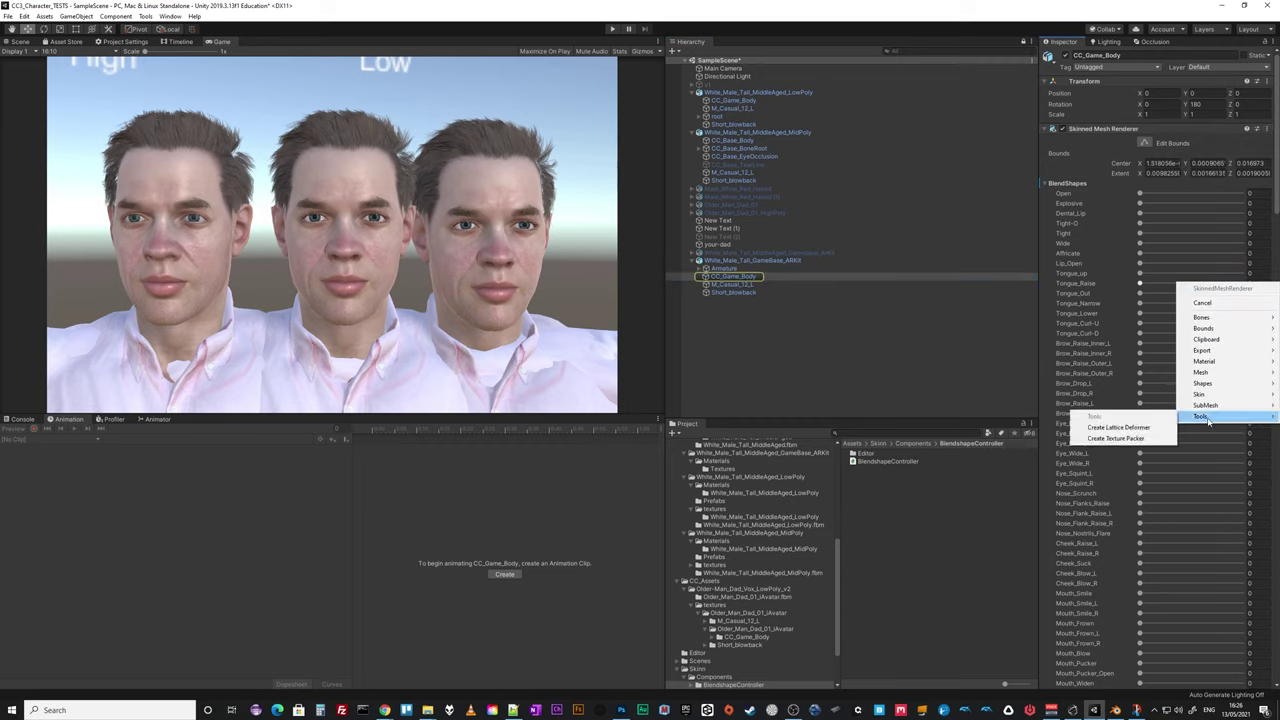
{"action": "left_click", "coordinate": [8, 434]}
{"action": "left_click", "coordinate": [22, 419]}
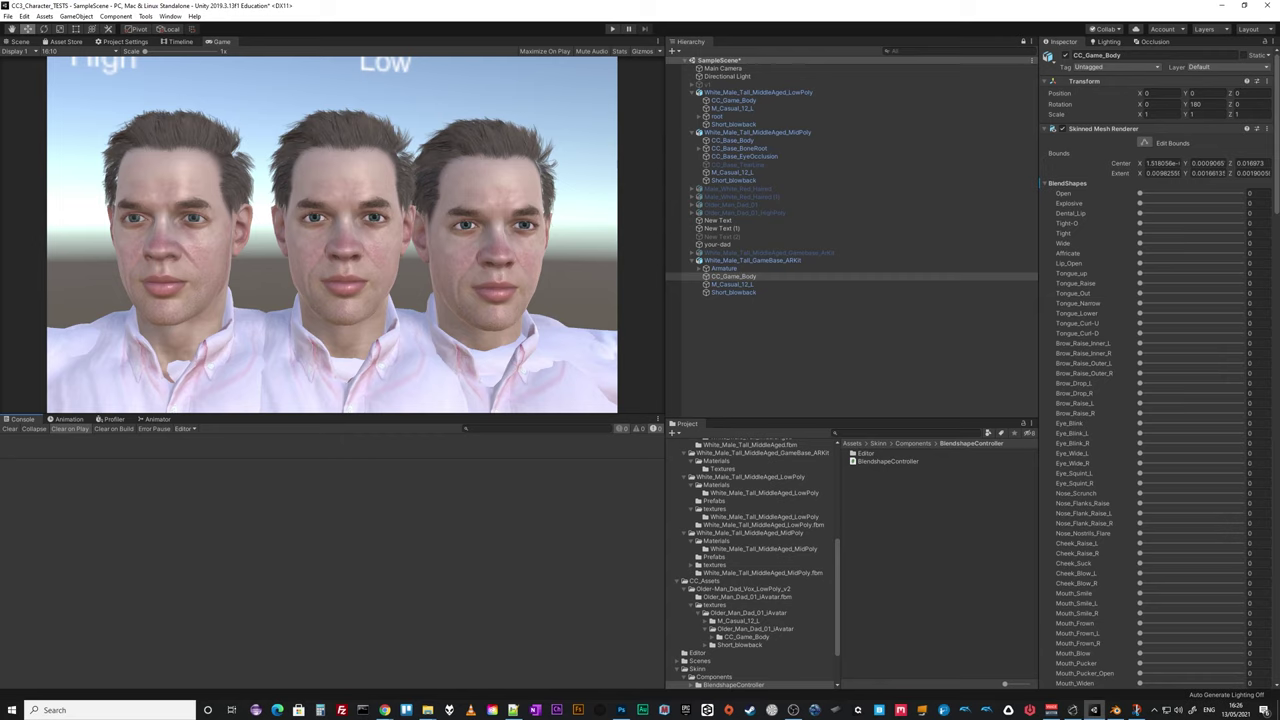
{"action": "left_click", "coordinate": [1266, 129]}
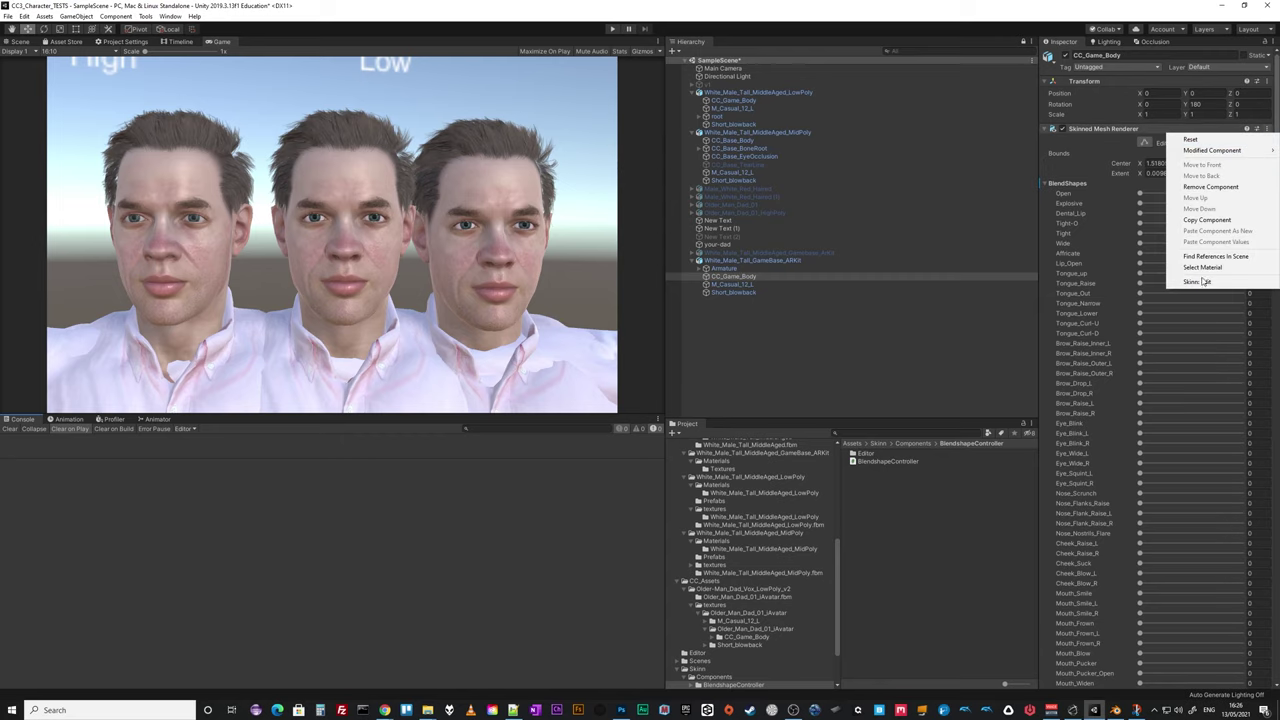
{"action": "left_click", "coordinate": [1203, 283]}
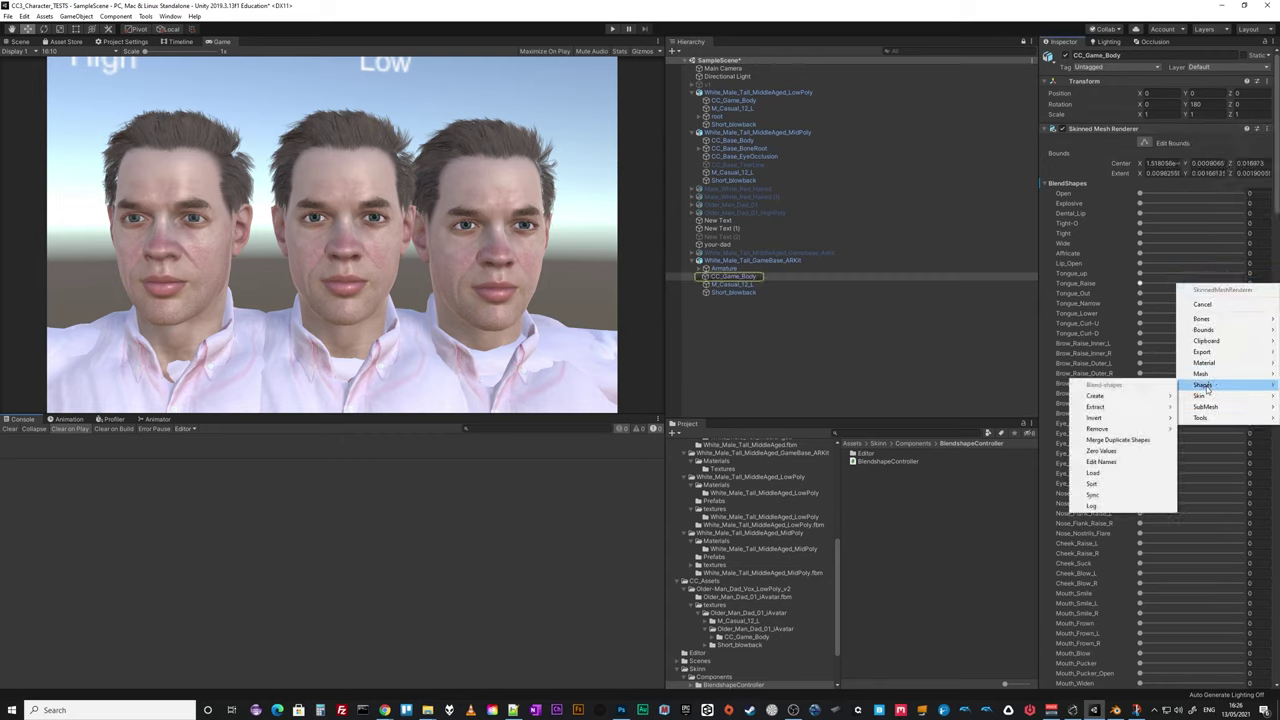
{"action": "mouse_move", "coordinate": [1206, 389]}
{"action": "left_click", "coordinate": [1095, 505]}
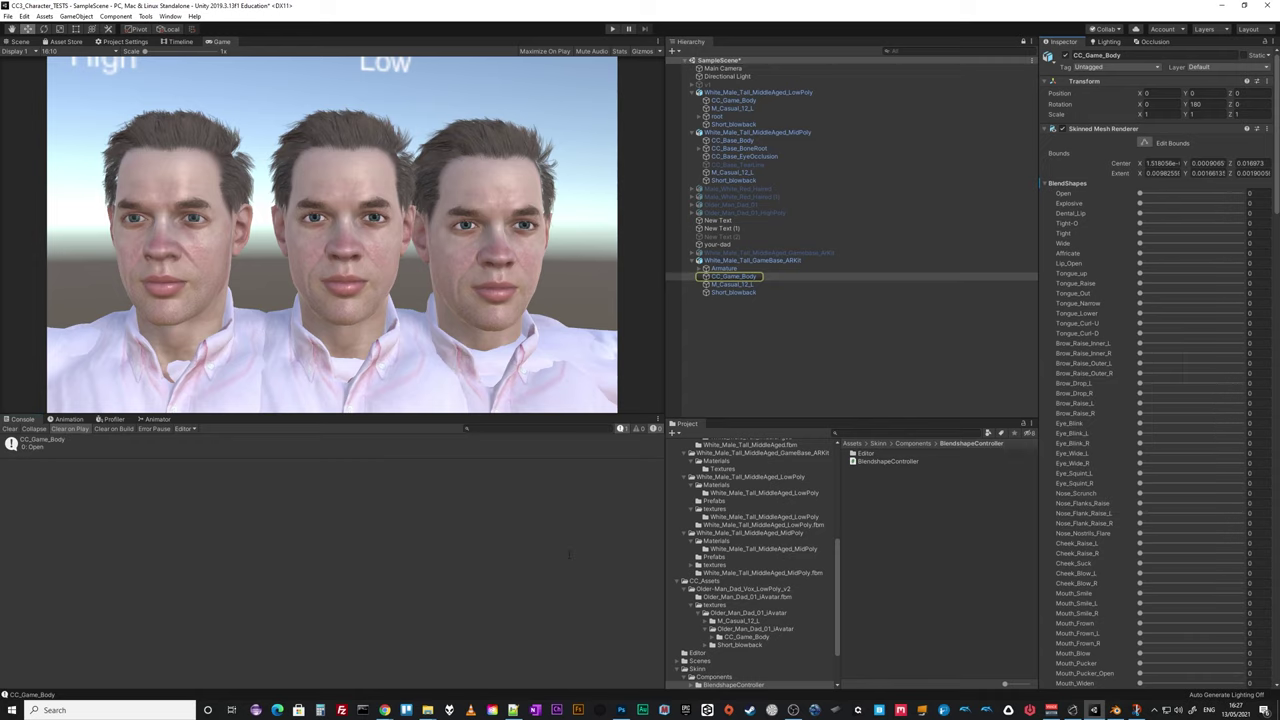
Read through the logged CC_Game_Body blend-shape names and highlight the entries from browDownLeft to tongueOut.
{"action": "left_click", "coordinate": [37, 452]}
{"action": "scroll", "coordinate": [35, 501], "scroll_direction": "down", "scroll_amount": 20}
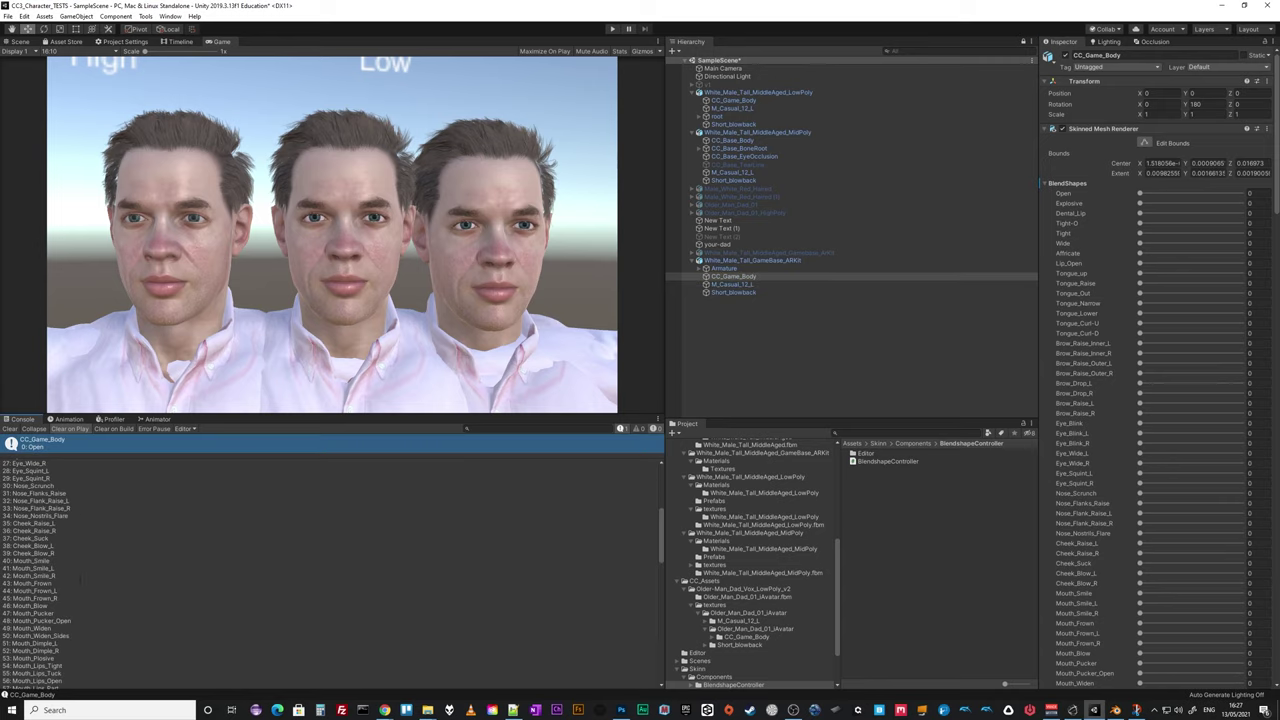
{"action": "scroll", "coordinate": [80, 589], "scroll_direction": "down", "scroll_amount": 5}
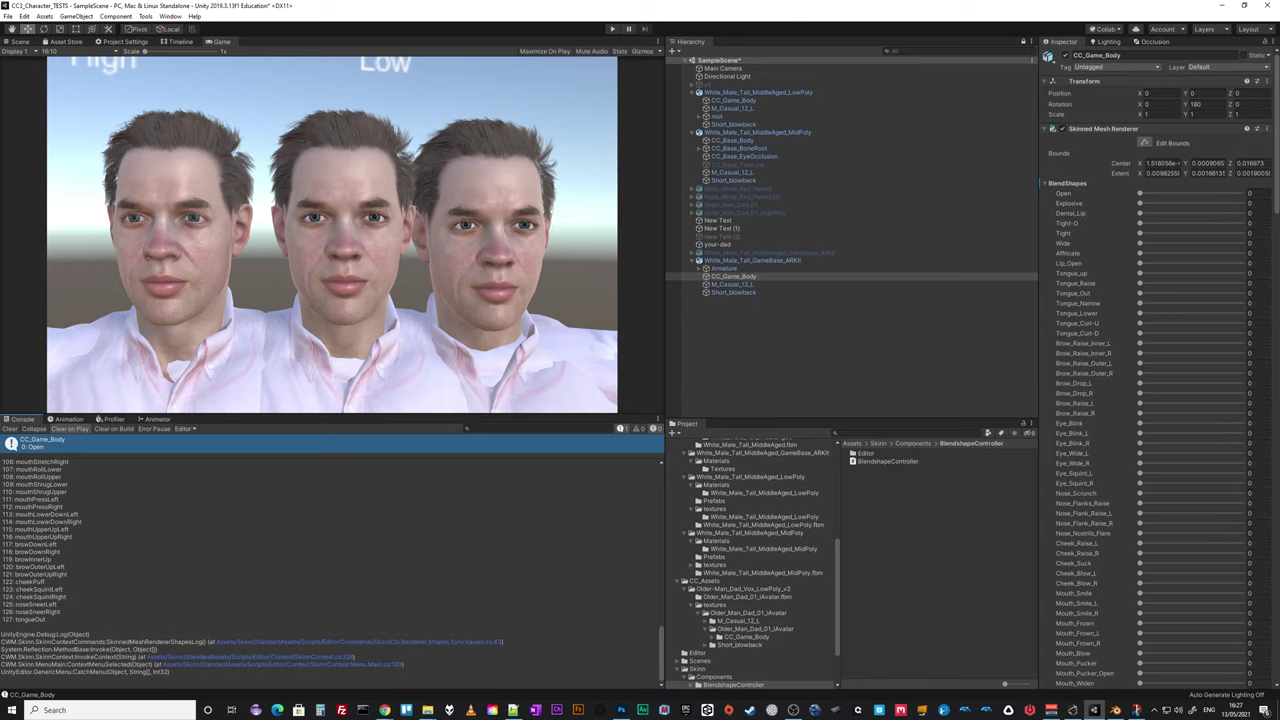
{"action": "left_click_drag", "start_coordinate": [40, 621], "coordinate": [10, 549]}
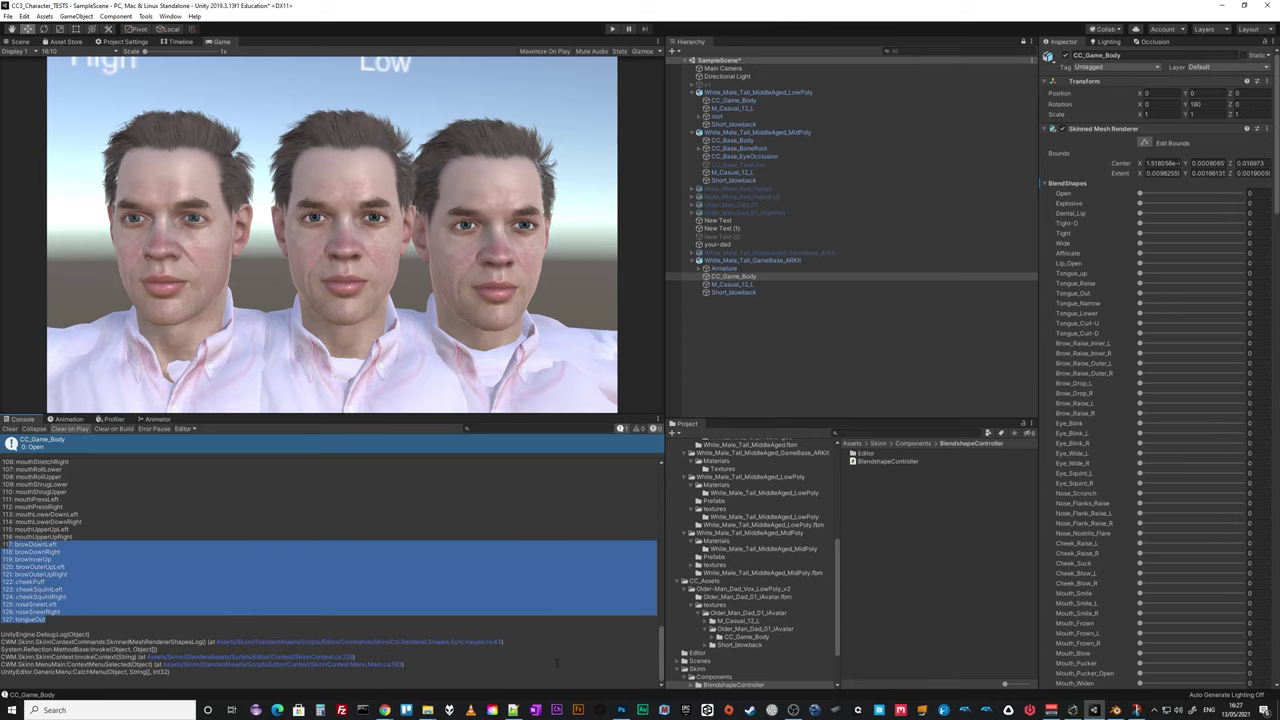
Switch to Notepad++ to view the saved blend-shape name lists, then return to Unity.
{"action": "left_click", "coordinate": [513, 710]}
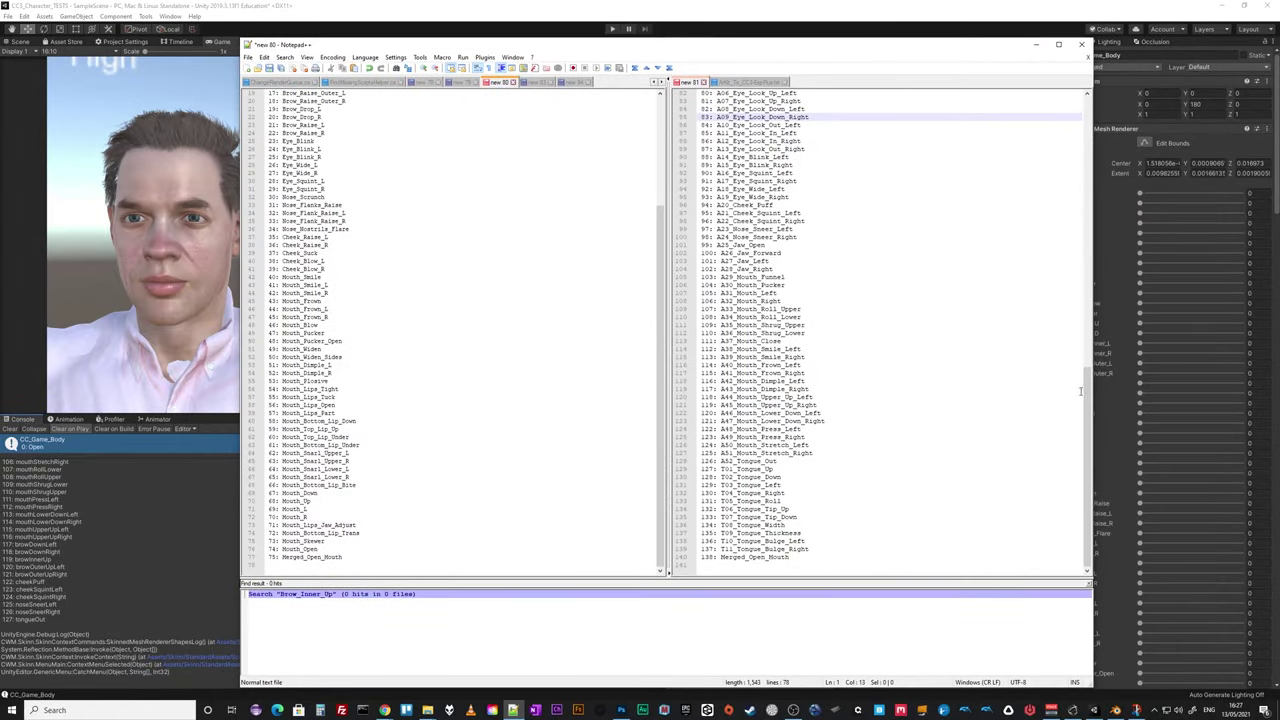
{"action": "mouse_move", "coordinate": [1084, 390]}
{"action": "left_mouse_down"}
{"action": "mouse_move", "coordinate": [1084, 250]}
{"action": "mouse_move", "coordinate": [1084, 390]}
{"action": "left_mouse_up"}
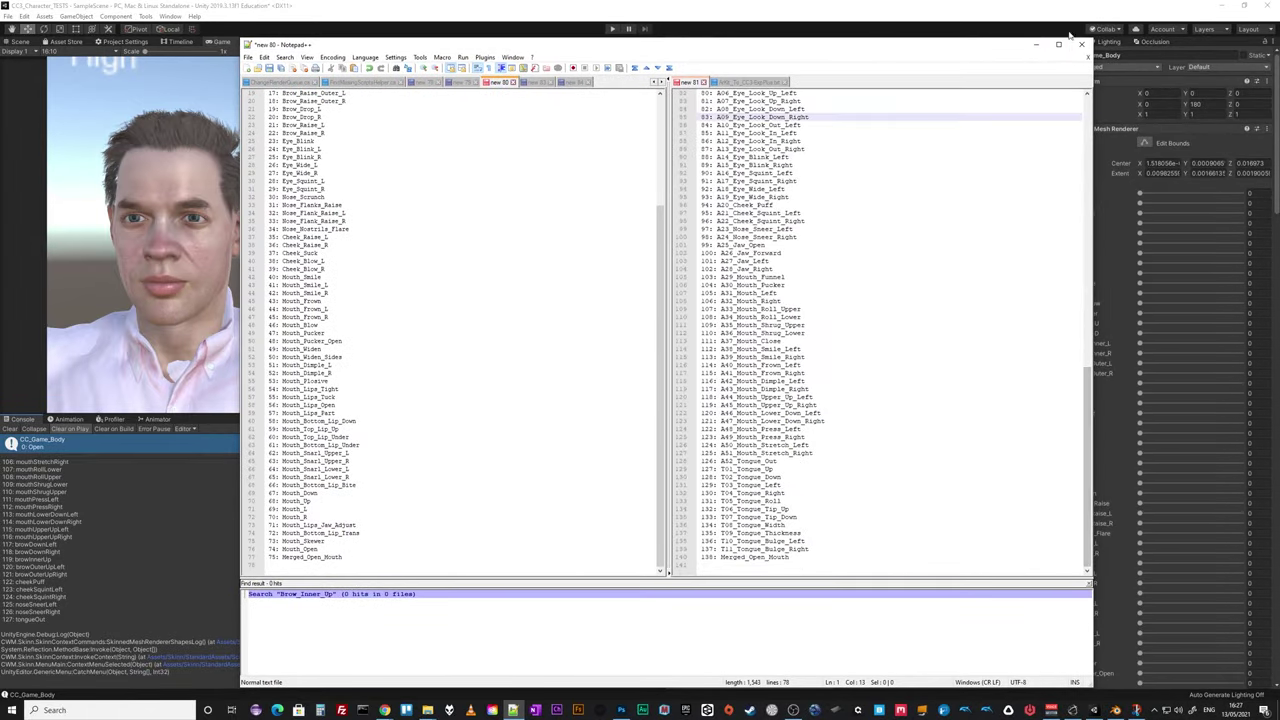
{"action": "left_click", "coordinate": [1035, 44]}
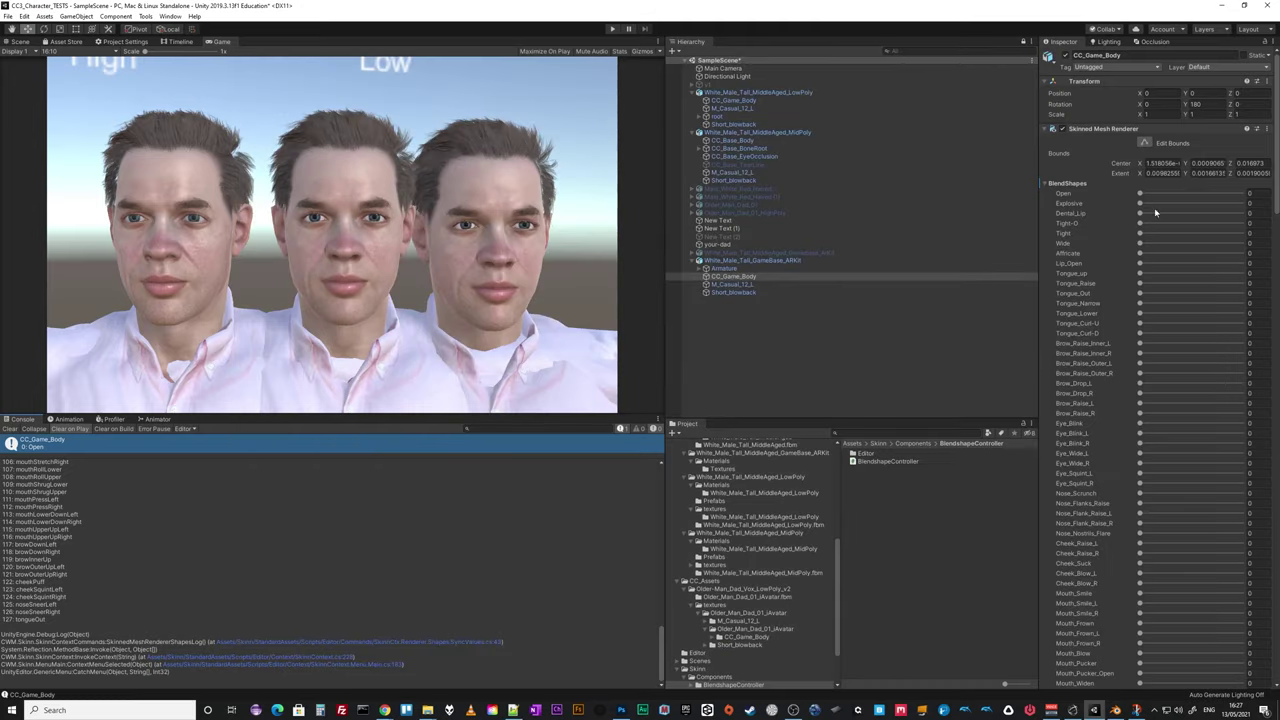
Switch to Notepad++ and examine the standard and A-prefixed blend-shape names in the new 81 document.
{"action": "left_click", "coordinate": [1269, 132]}
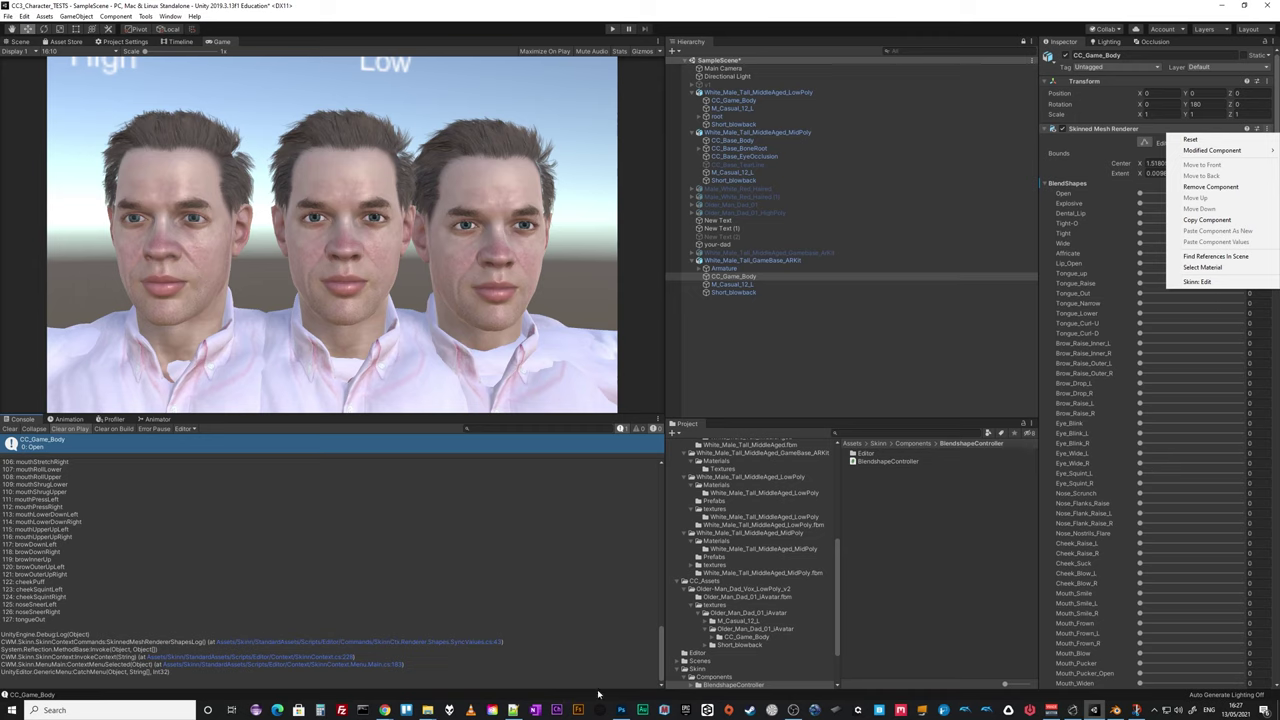
{"action": "left_click", "coordinate": [513, 710]}
{"action": "scroll", "coordinate": [450, 330], "scroll_direction": "down", "scroll_amount": 6}
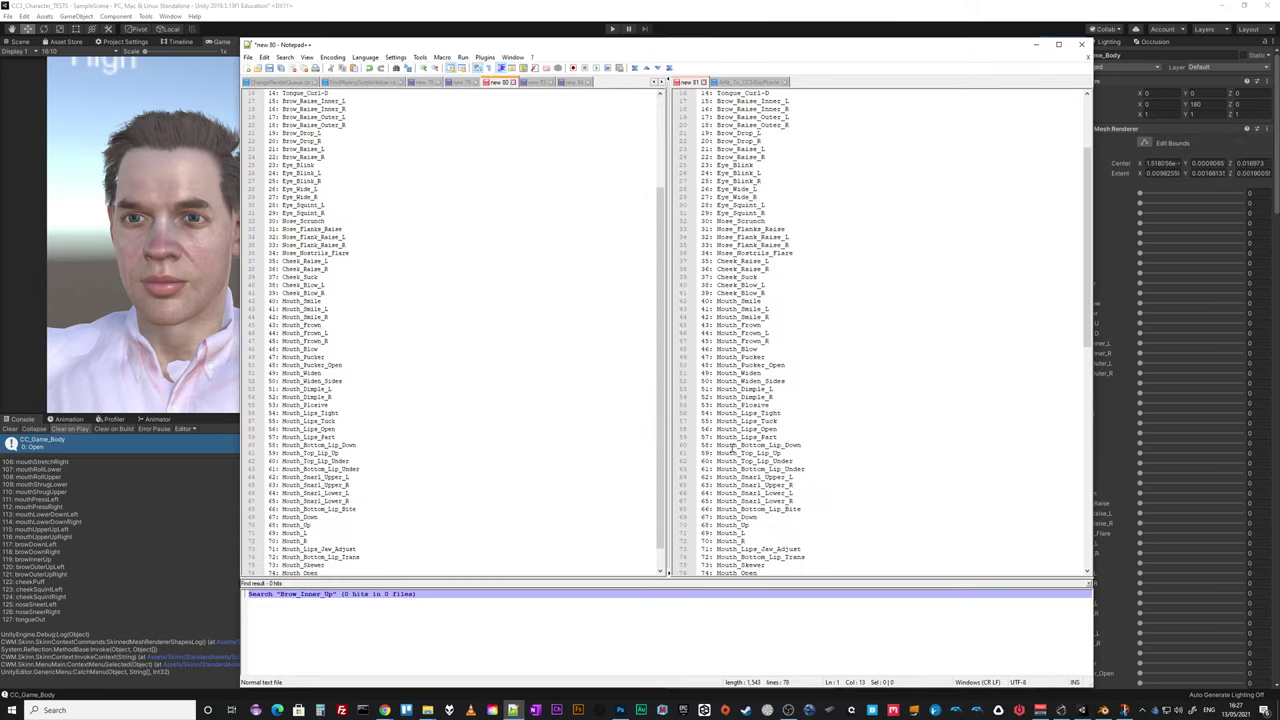
{"action": "scroll", "coordinate": [745, 421], "scroll_direction": "down", "scroll_amount": 14}
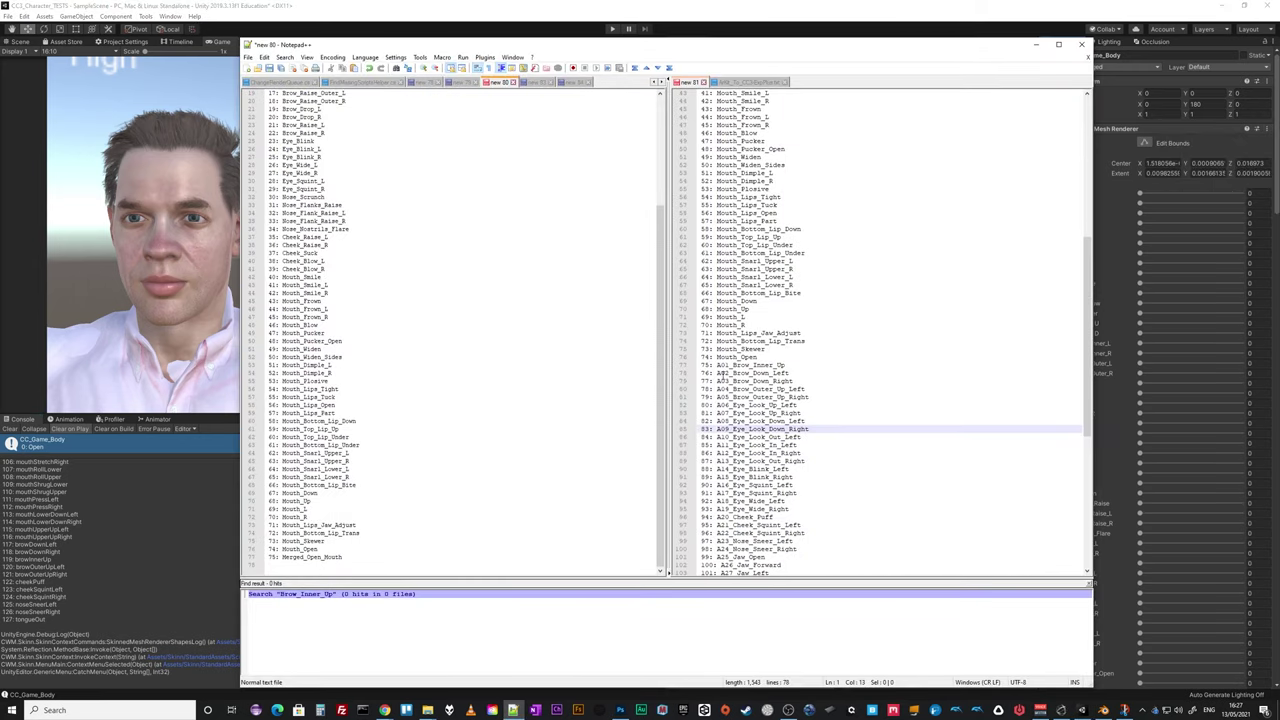
{"action": "scroll", "coordinate": [720, 373], "scroll_direction": "up", "scroll_amount": 8}
{"action": "left_click", "coordinate": [740, 366], "text": "shift"}
{"action": "left_click", "coordinate": [734, 366]}
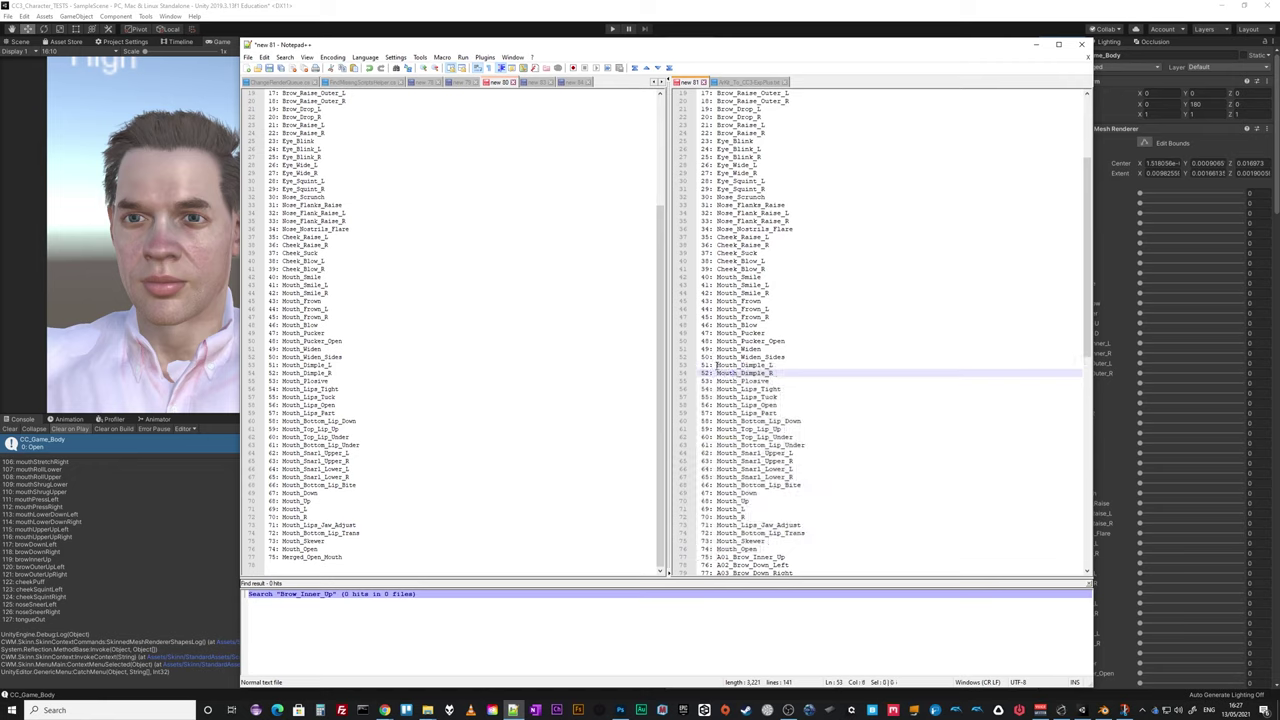
{"action": "left_click_drag", "start_coordinate": [716, 366], "coordinate": [745, 366]}
{"action": "scroll", "coordinate": [744, 465], "scroll_direction": "down", "scroll_amount": 10}
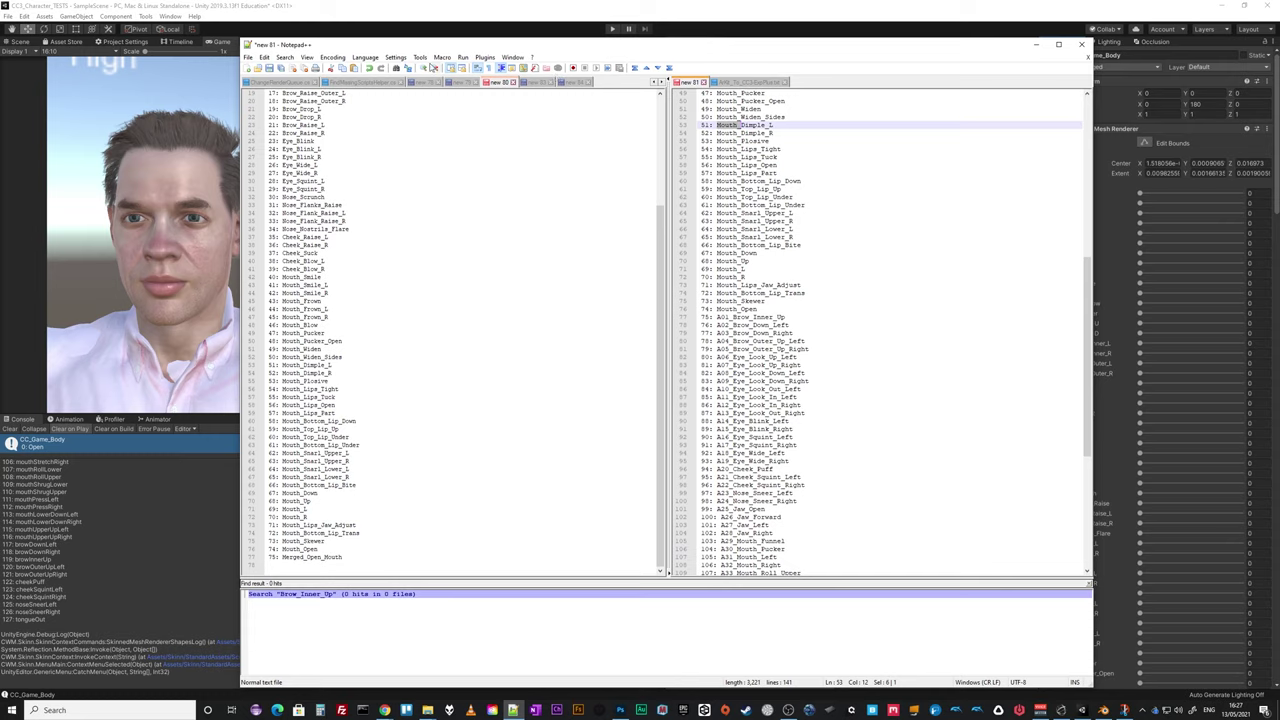
Turn off synchronized vertical scrolling and show the ARKit blend-shape names in the new 83 document beside new 81.
{"action": "left_click", "coordinate": [307, 57]}
{"action": "left_click", "coordinate": [353, 328]}
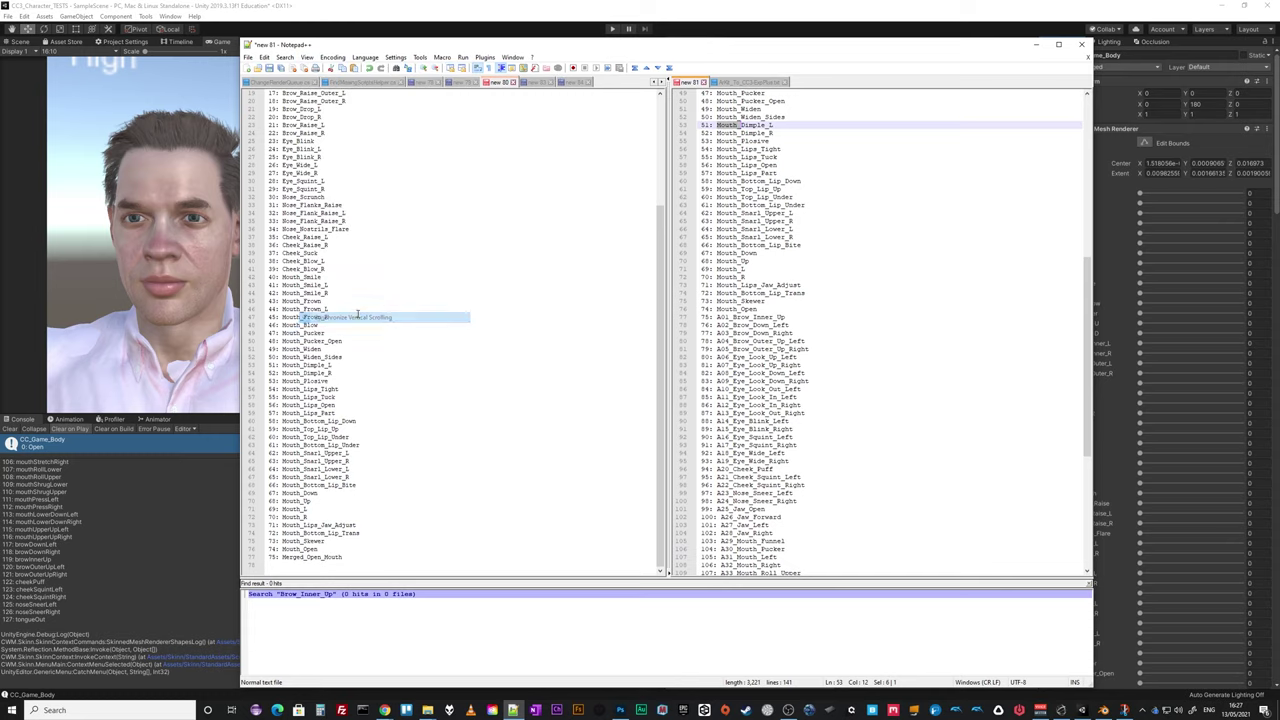
{"action": "left_click", "coordinate": [533, 82]}
{"action": "scroll", "coordinate": [495, 380], "scroll_direction": "down", "scroll_amount": 7}
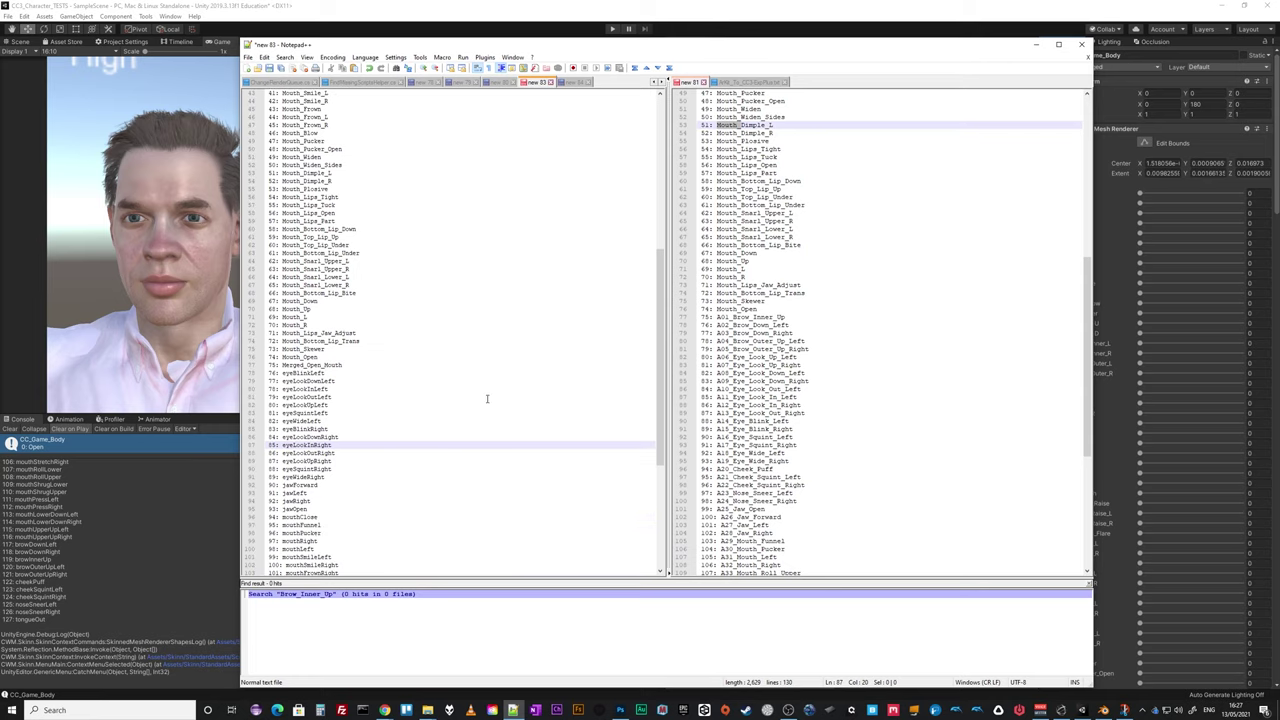
{"action": "scroll", "coordinate": [325, 399], "scroll_direction": "down", "scroll_amount": 5}
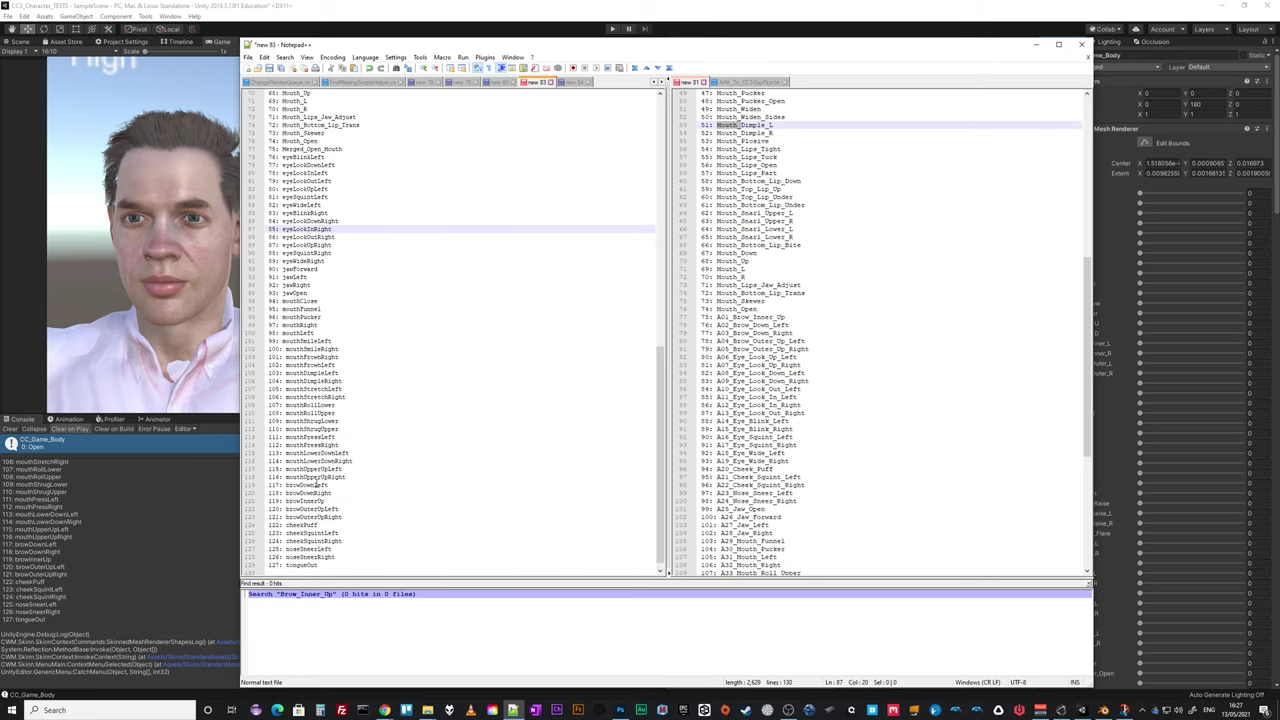
Compare the mouth shape naming in new 83, such as mouthShrugUpper, with the A-prefixed names in new 81.
{"action": "left_click_drag", "start_coordinate": [285, 429], "coordinate": [341, 428]}
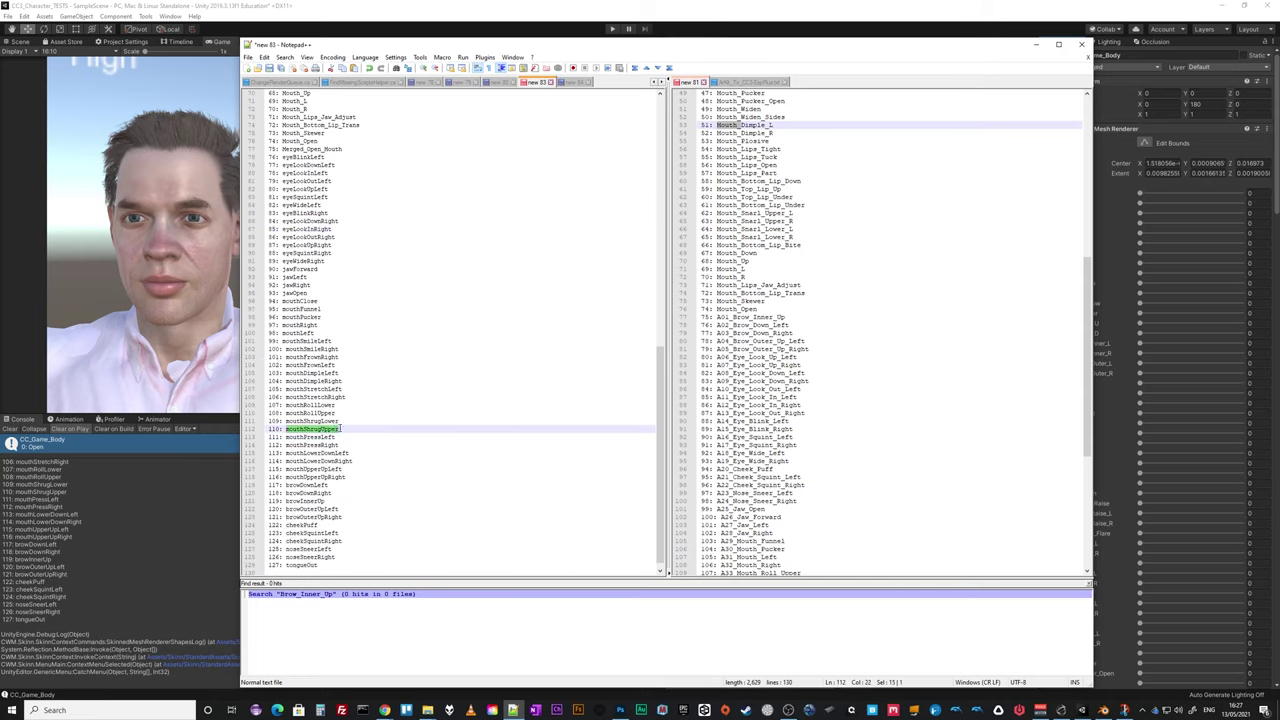
{"action": "scroll", "coordinate": [847, 460], "scroll_direction": "down", "scroll_amount": 11}
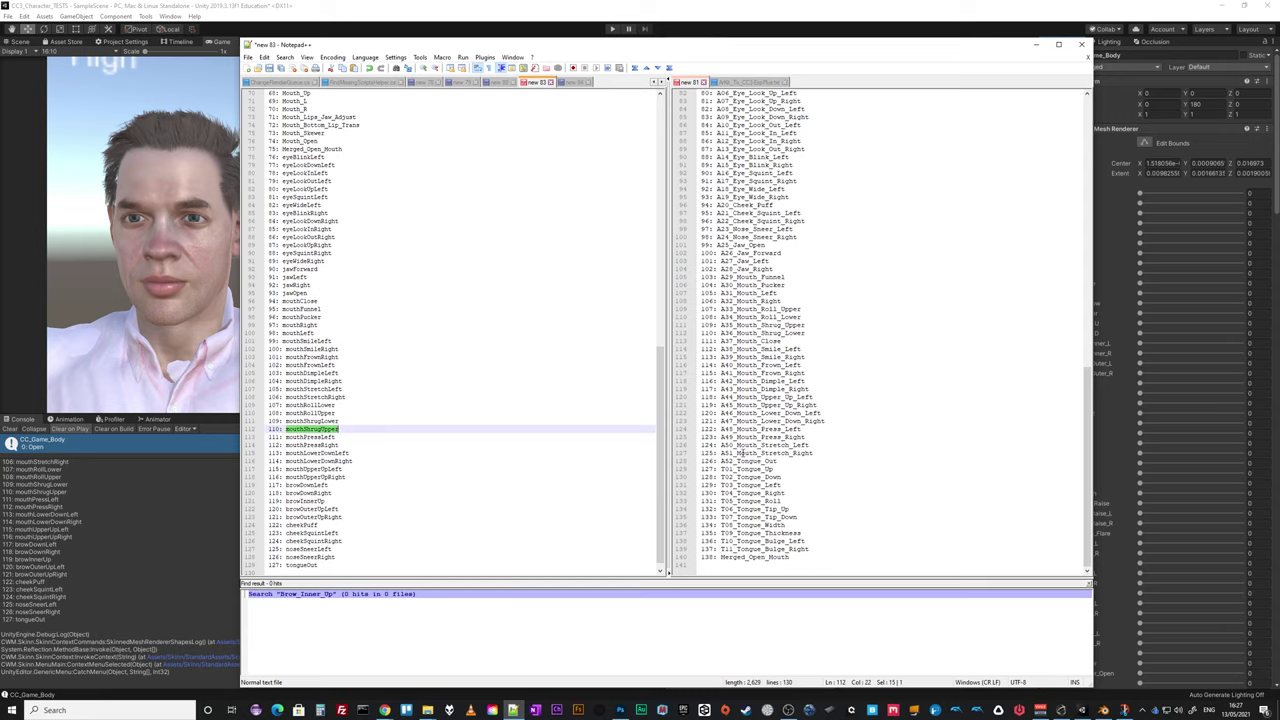
{"action": "left_click_drag", "start_coordinate": [742, 453], "coordinate": [832, 452]}
{"action": "left_click", "coordinate": [324, 461]}
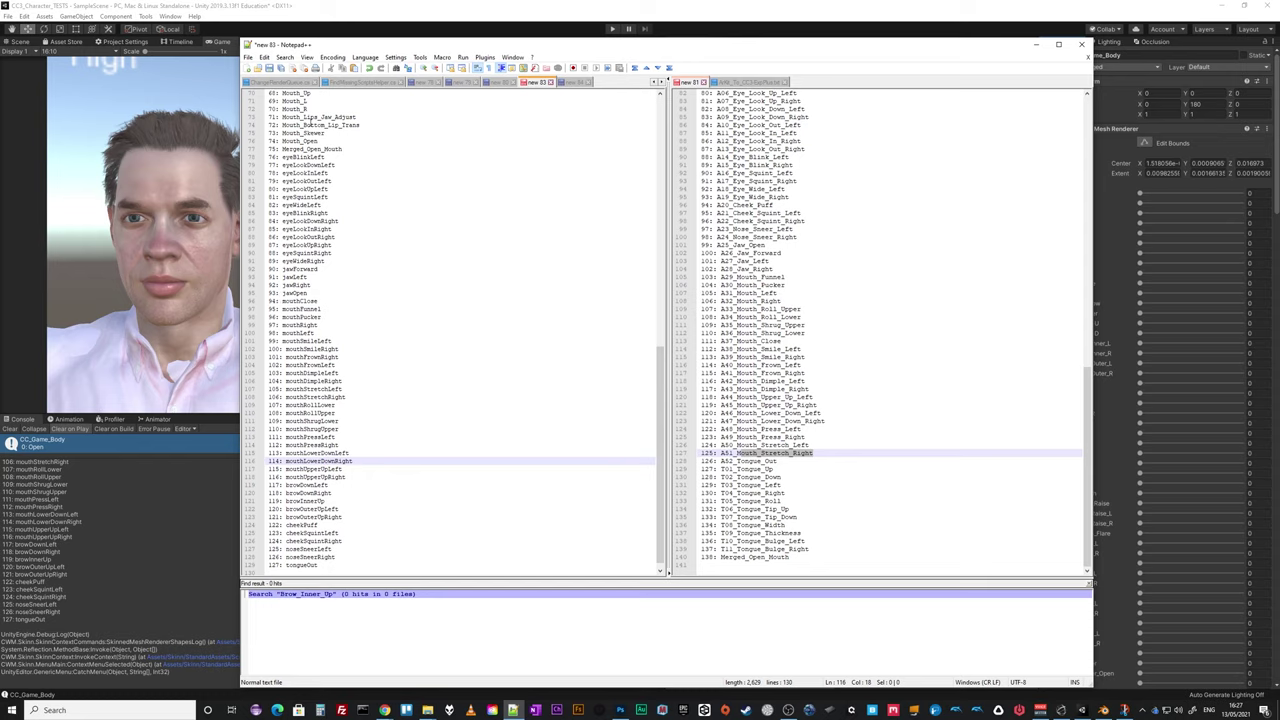
Return to Unity and view the White_Male_Tall_MiddleAged_MidPoly character's blend-shape tracks in the Animation window.
{"action": "left_click", "coordinate": [1037, 45]}
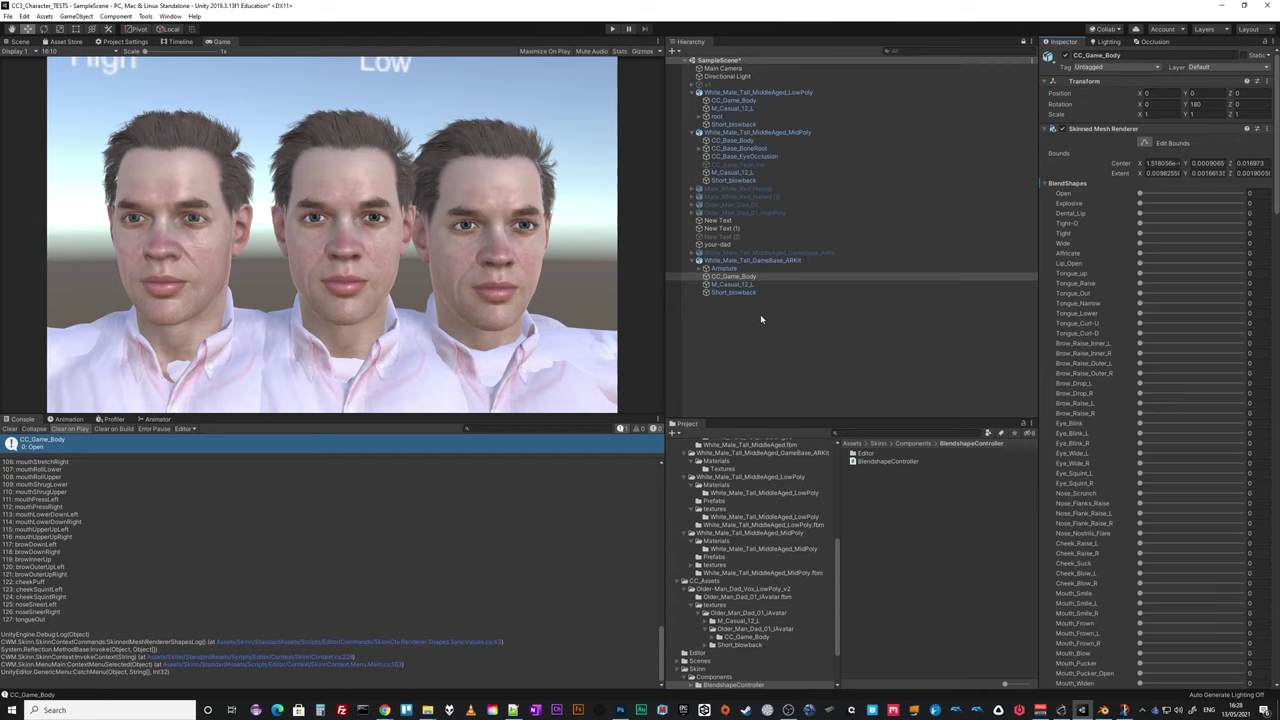
{"action": "left_click", "coordinate": [66, 420]}
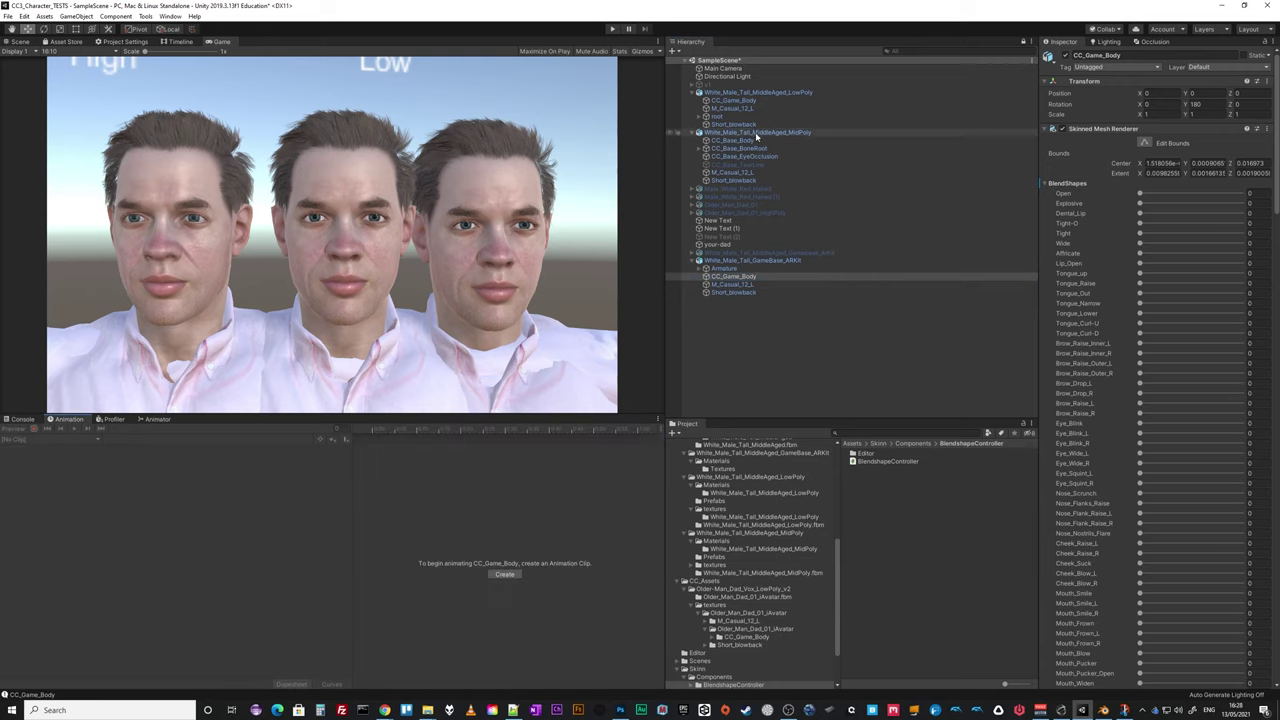
{"action": "left_click", "coordinate": [757, 133]}
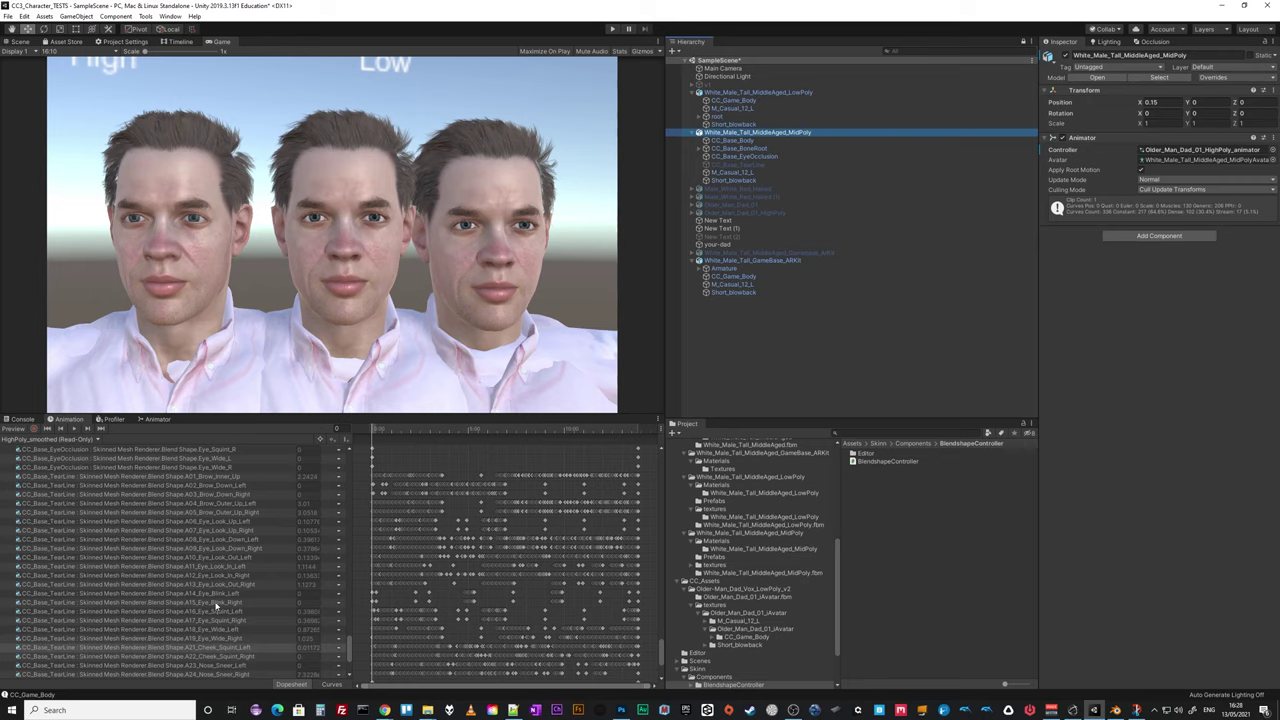
Open Skinn's Edit Names filter for the ARKit character's CC_Game_Body and expand its blend-shape list.
{"action": "left_click", "coordinate": [745, 262]}
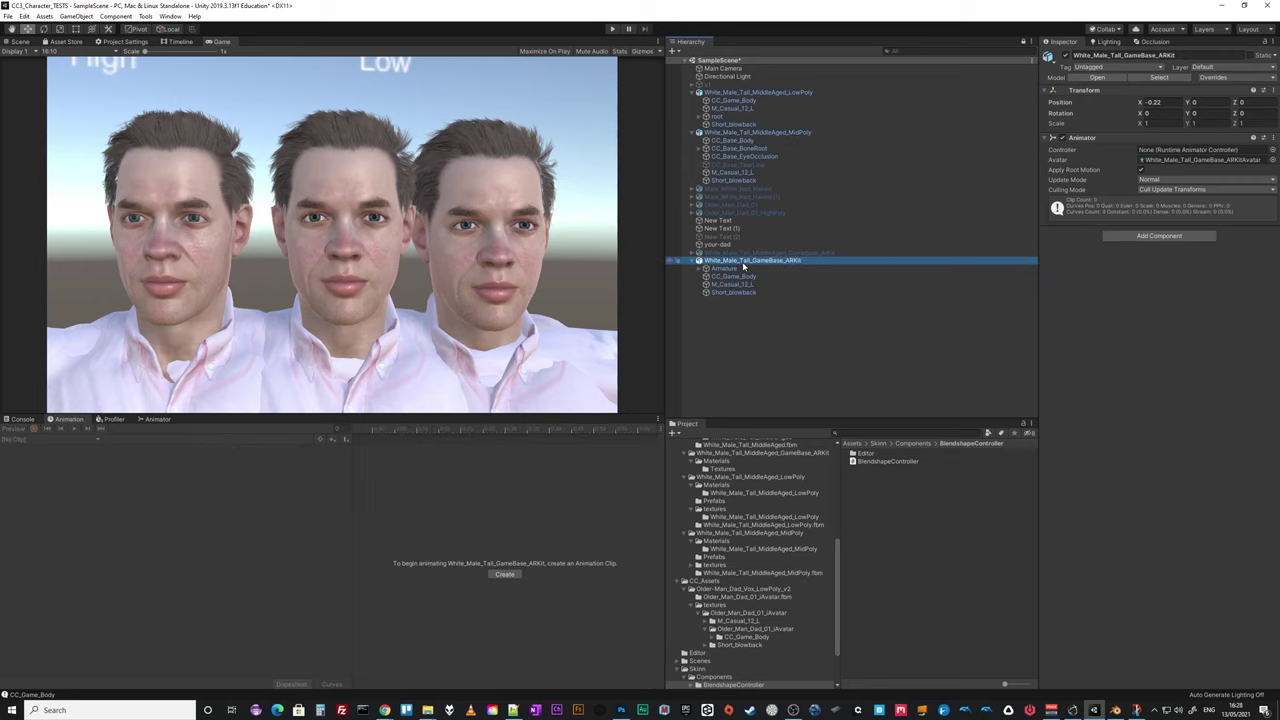
{"action": "left_click", "coordinate": [738, 277]}
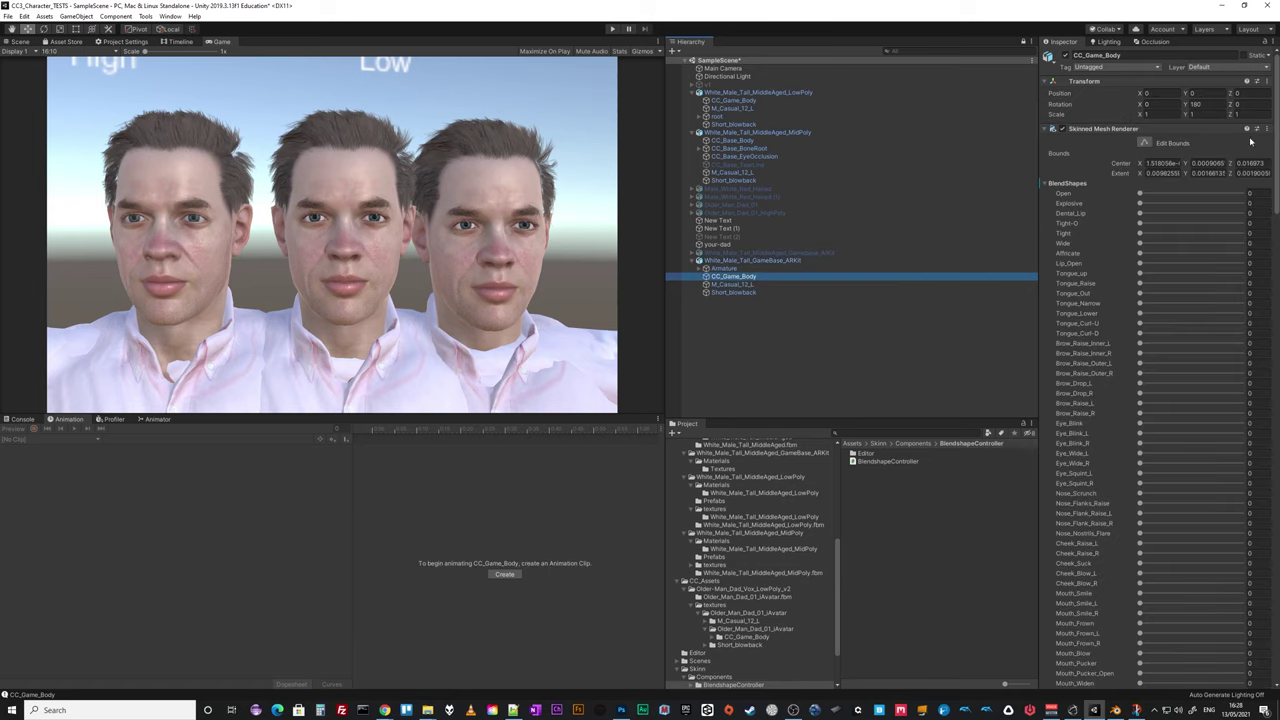
{"action": "left_click", "coordinate": [1267, 129]}
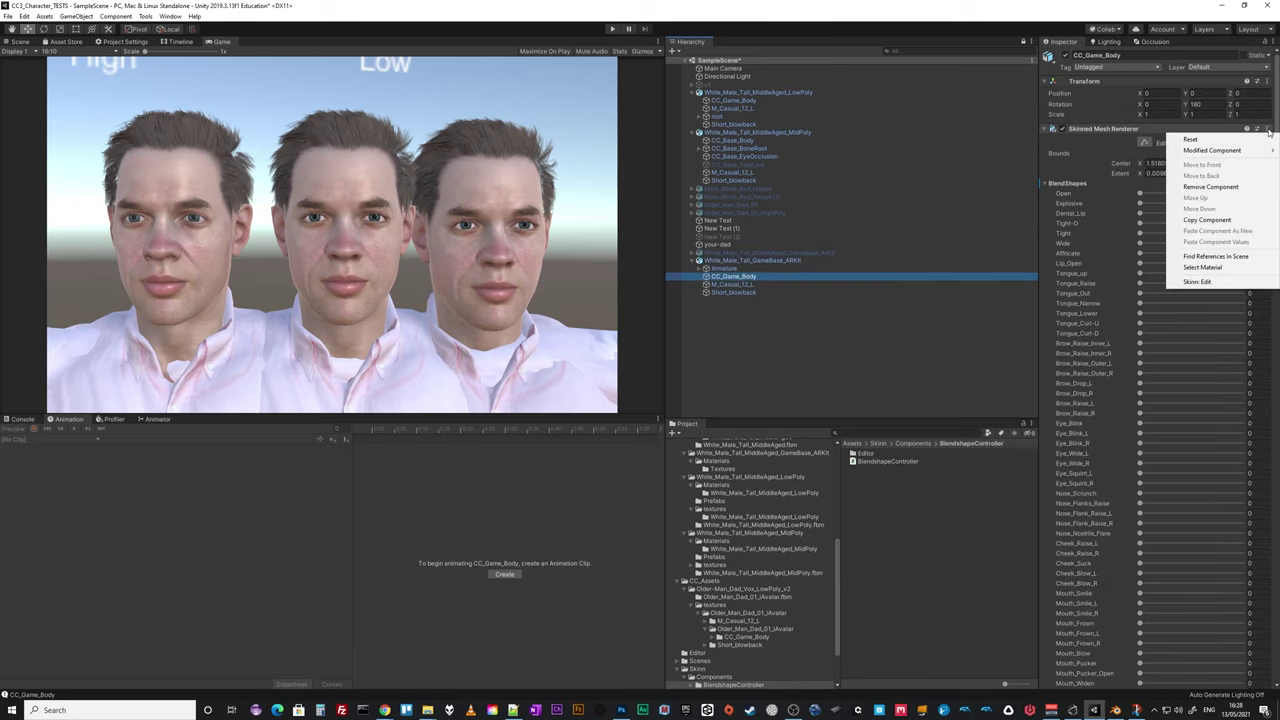
{"action": "left_click", "coordinate": [1215, 285]}
{"action": "mouse_move", "coordinate": [1208, 374]}
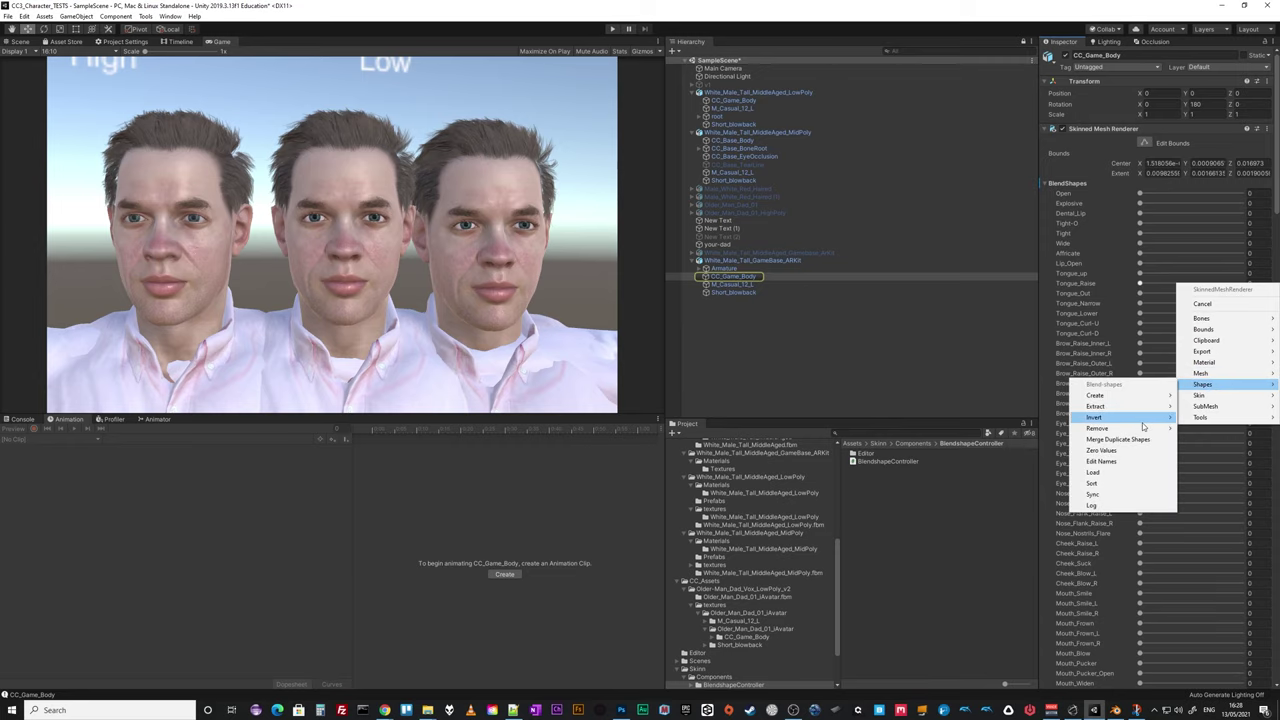
{"action": "left_click", "coordinate": [1101, 461]}
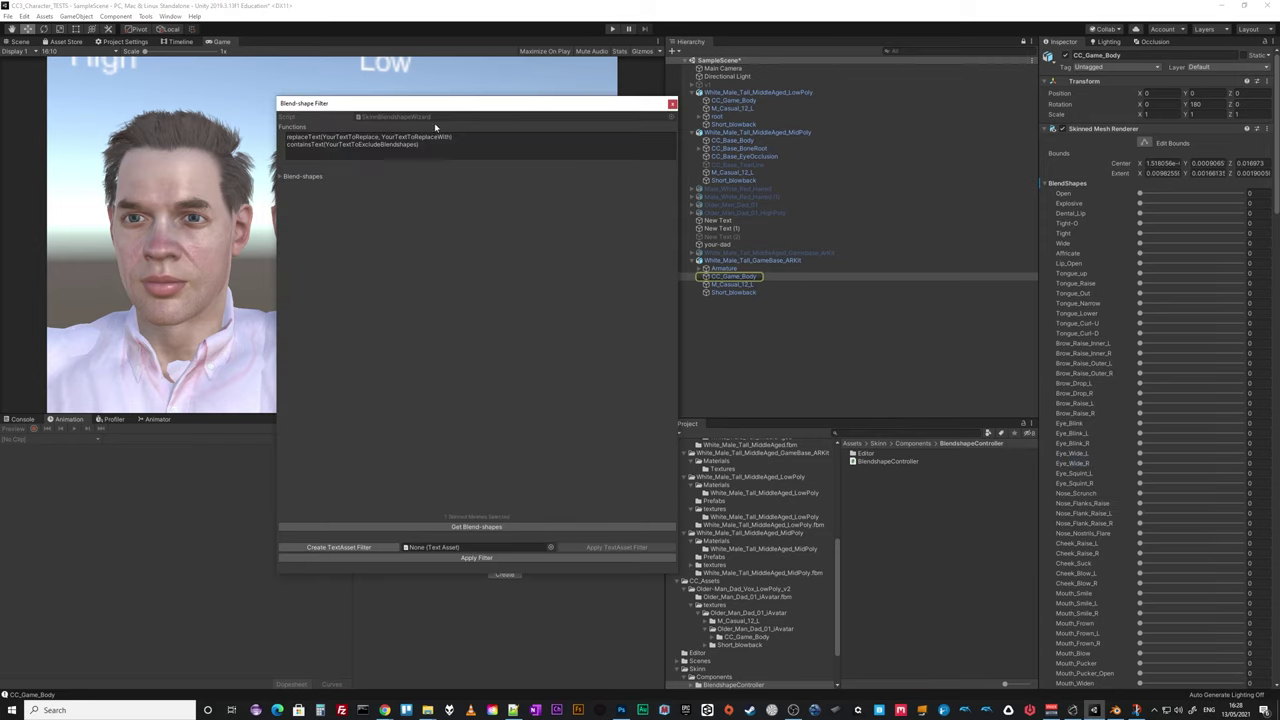
{"action": "left_click_drag", "start_coordinate": [440, 104], "coordinate": [334, 65]}
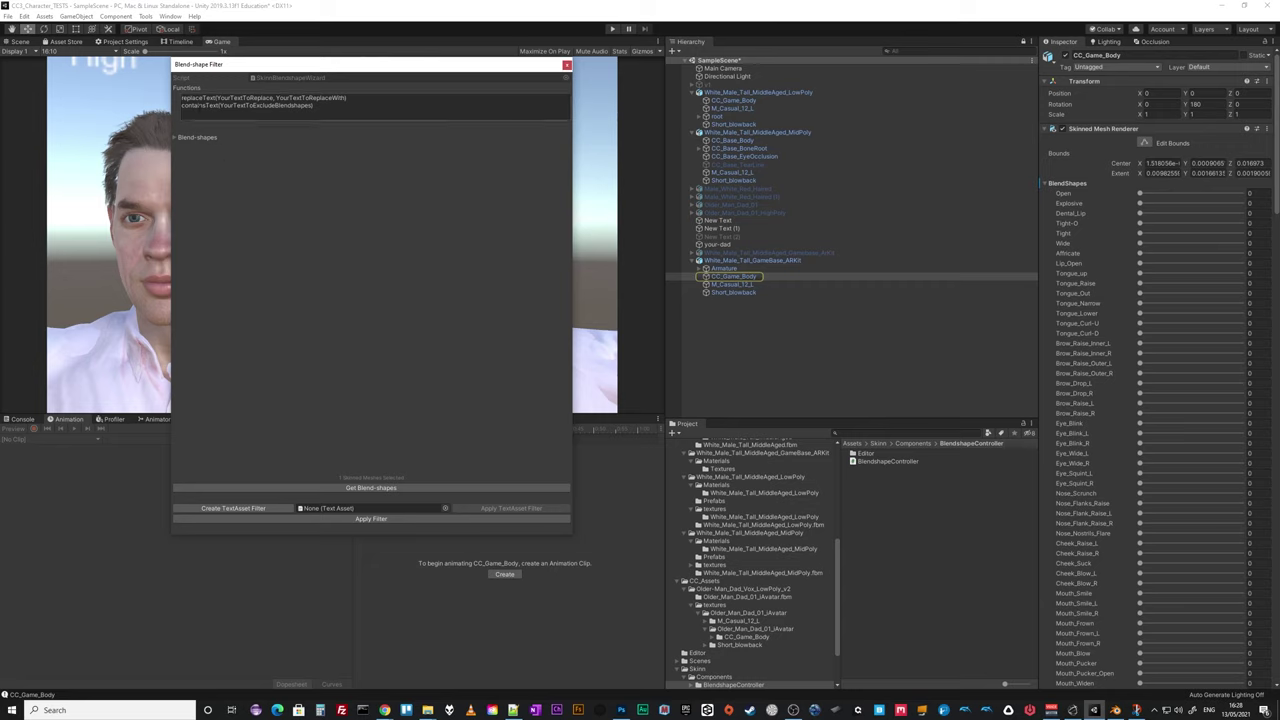
{"action": "left_click", "coordinate": [175, 138]}
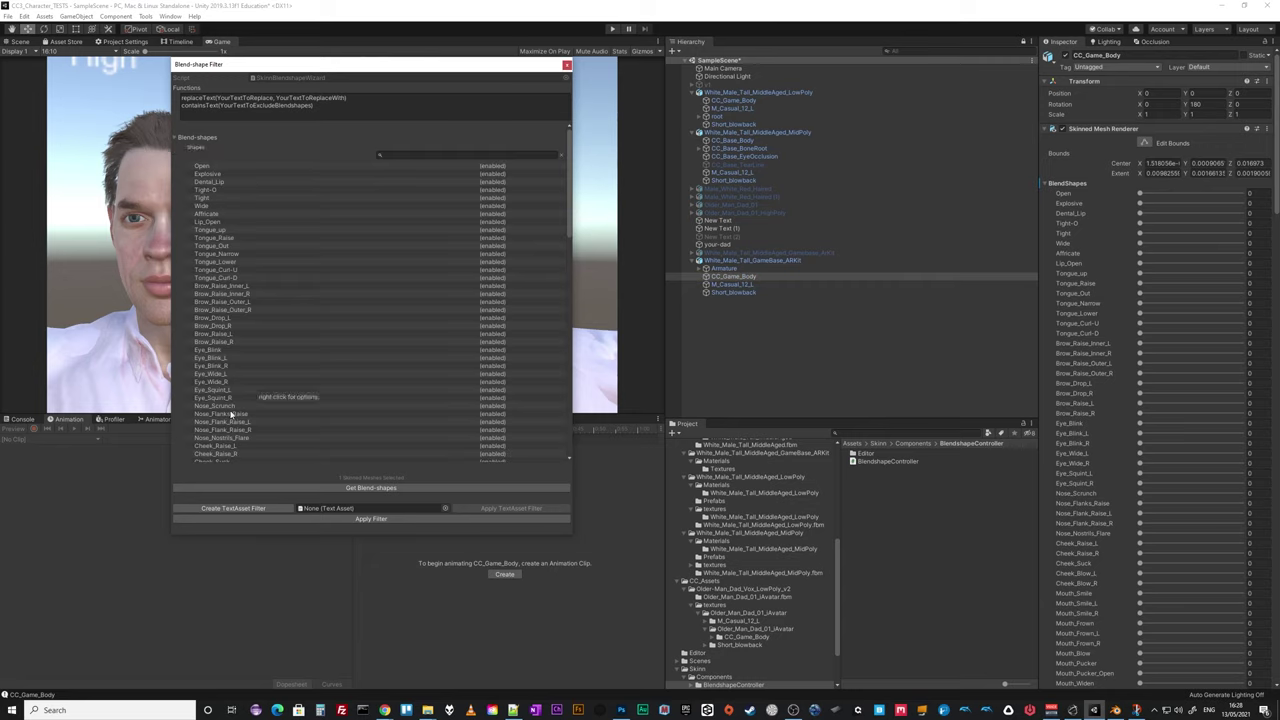
Review the replaceText rules in Notepad++'s new 84 document that map eyeBlinkLeft and eyeLookDownLeft to A-prefixed names, and return to Unity.
{"action": "scroll", "coordinate": [233, 401], "scroll_direction": "down", "scroll_amount": 5}
{"action": "scroll", "coordinate": [233, 401], "scroll_direction": "up", "scroll_amount": 5}
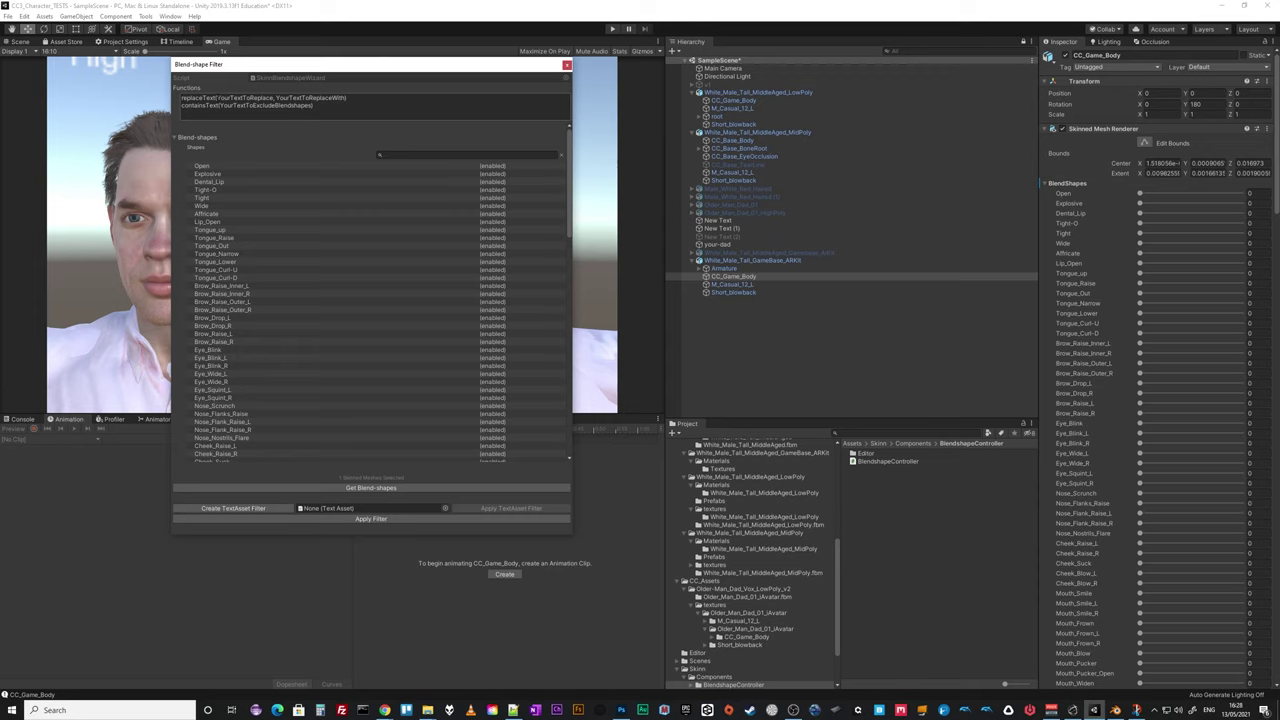
{"action": "left_click", "coordinate": [513, 710]}
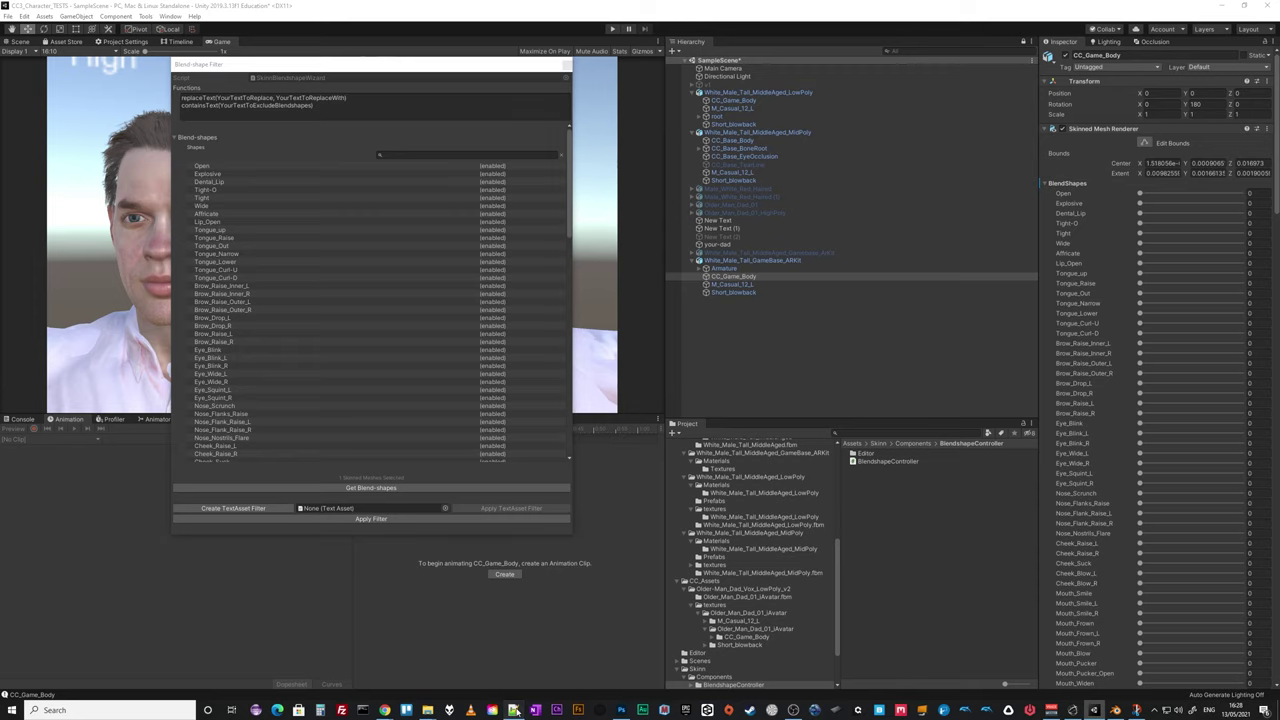
{"action": "left_click", "coordinate": [509, 83]}
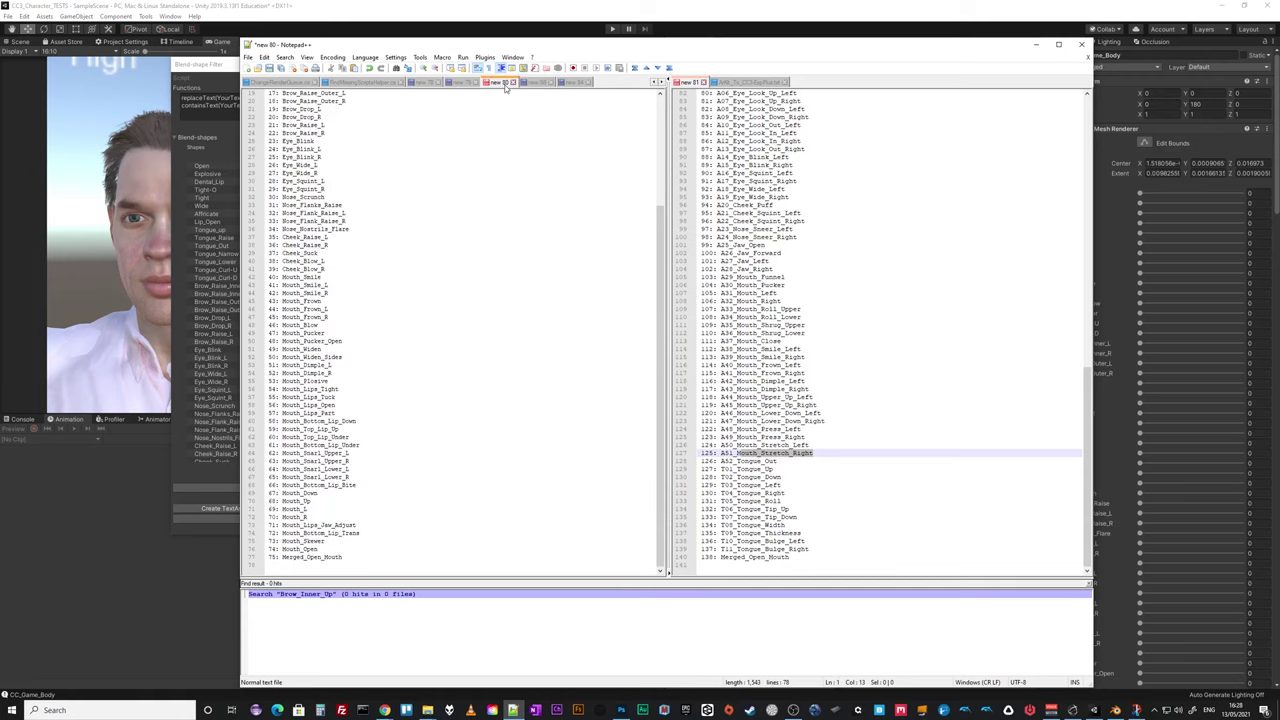
{"action": "left_click", "coordinate": [568, 83]}
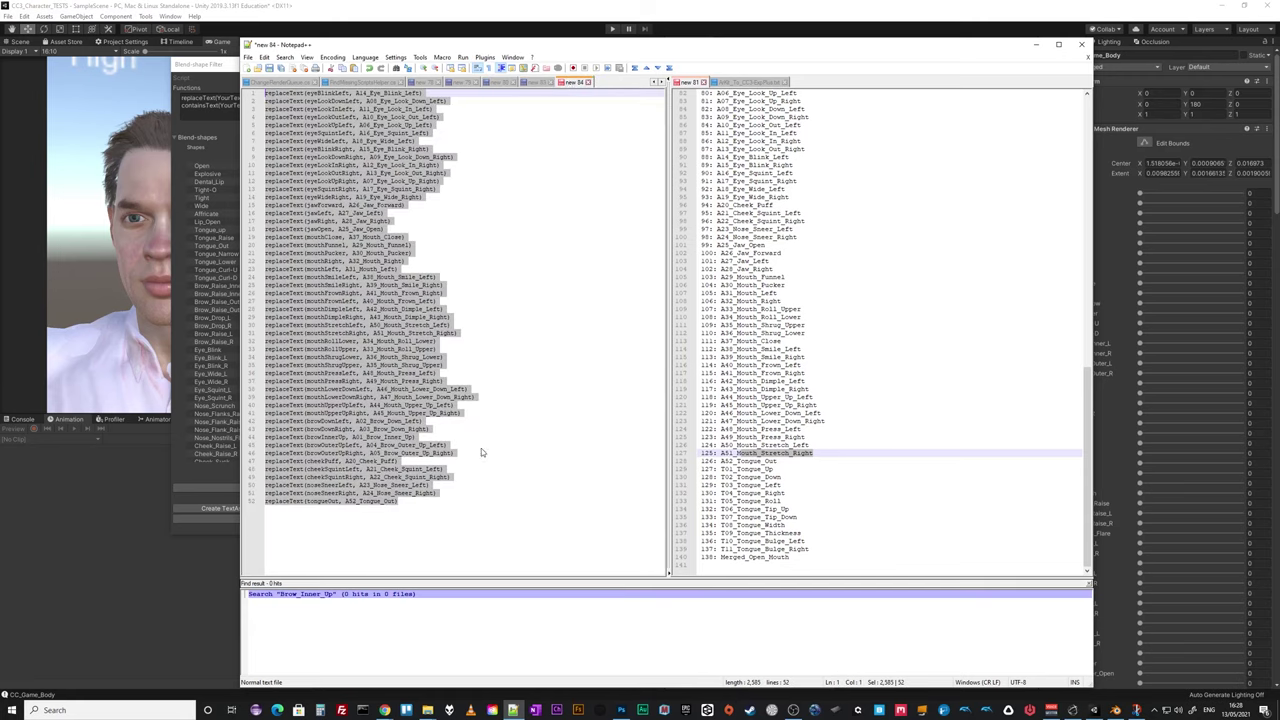
{"action": "left_click", "coordinate": [513, 236]}
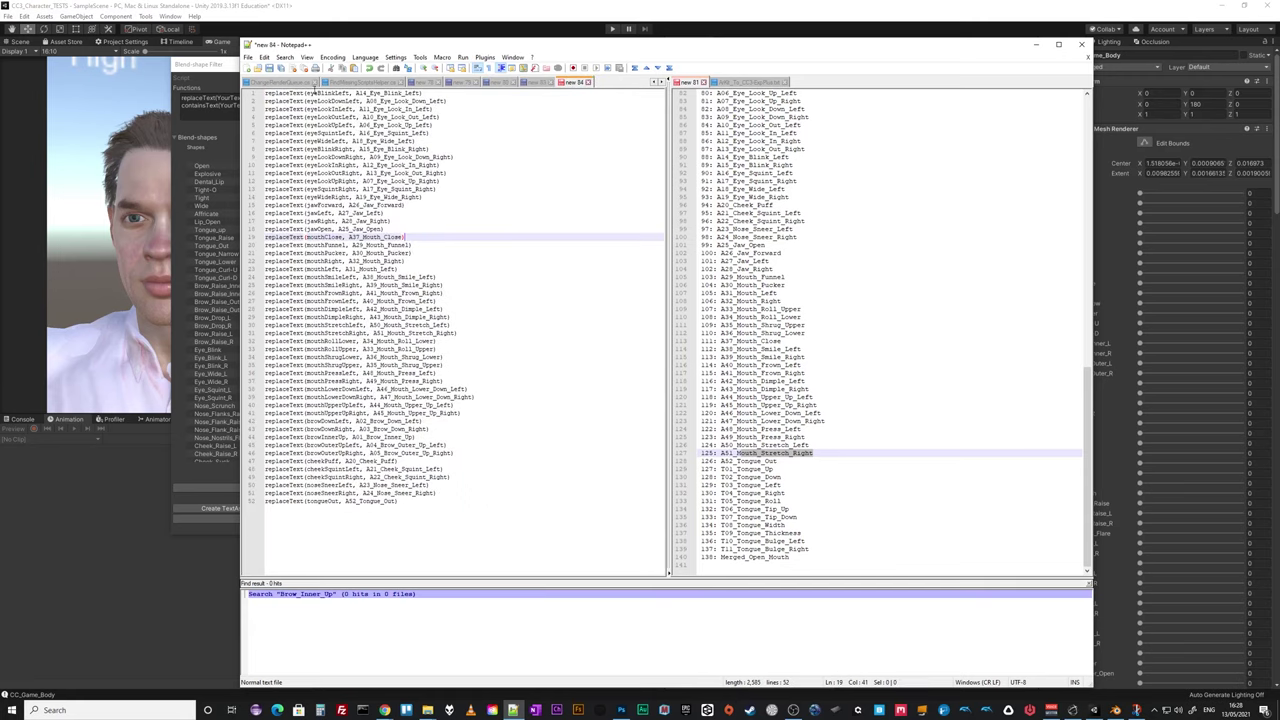
{"action": "left_click_drag", "start_coordinate": [306, 92], "coordinate": [422, 95]}
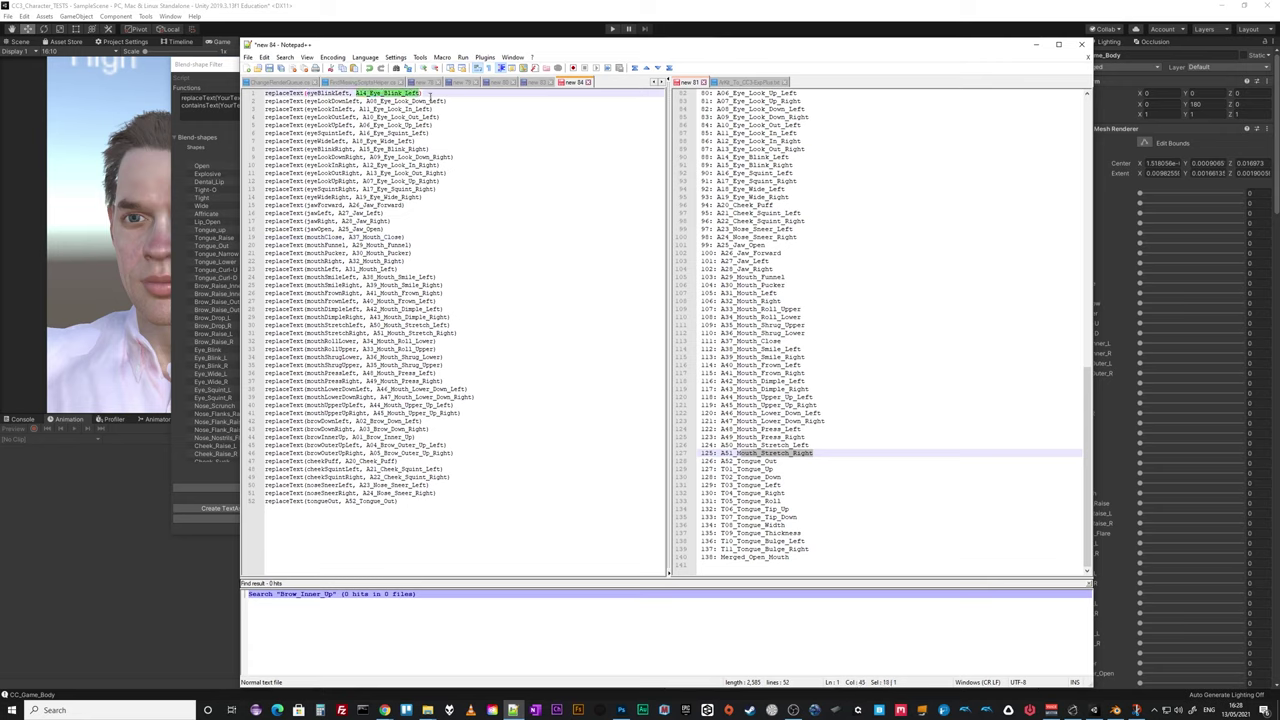
{"action": "left_click_drag", "start_coordinate": [307, 101], "coordinate": [446, 101]}
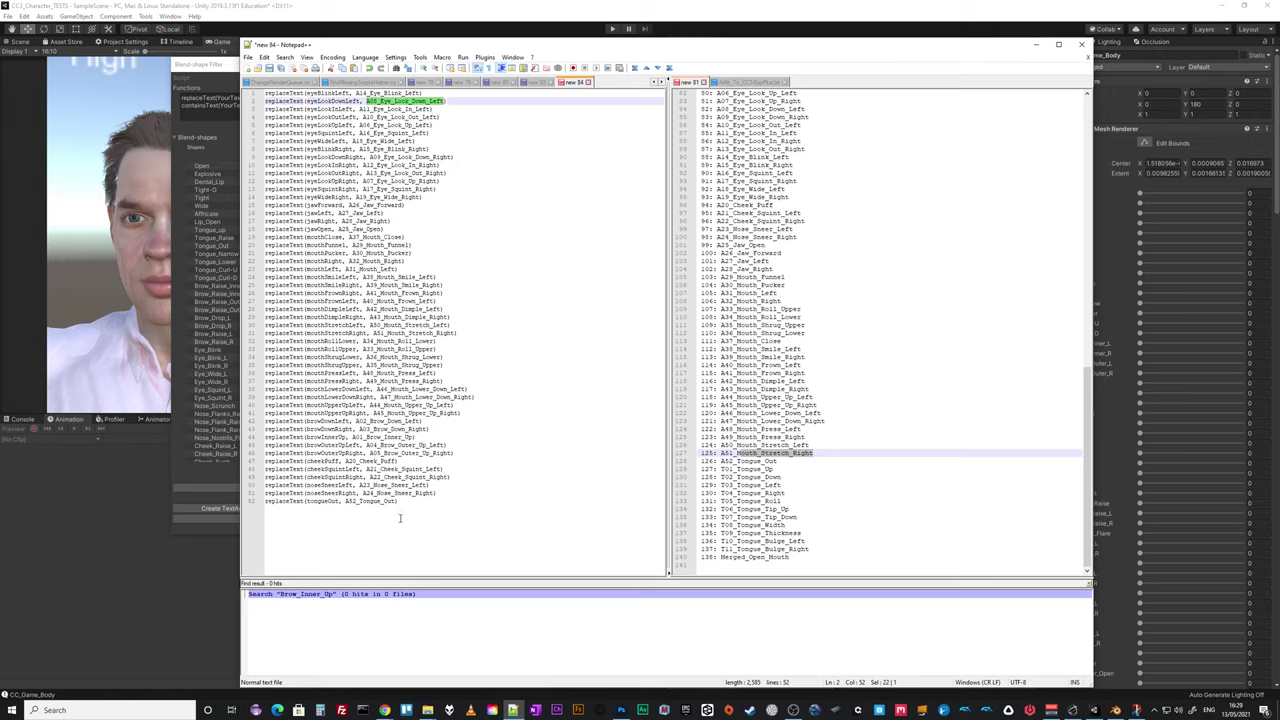
{"action": "left_click", "coordinate": [1037, 45]}
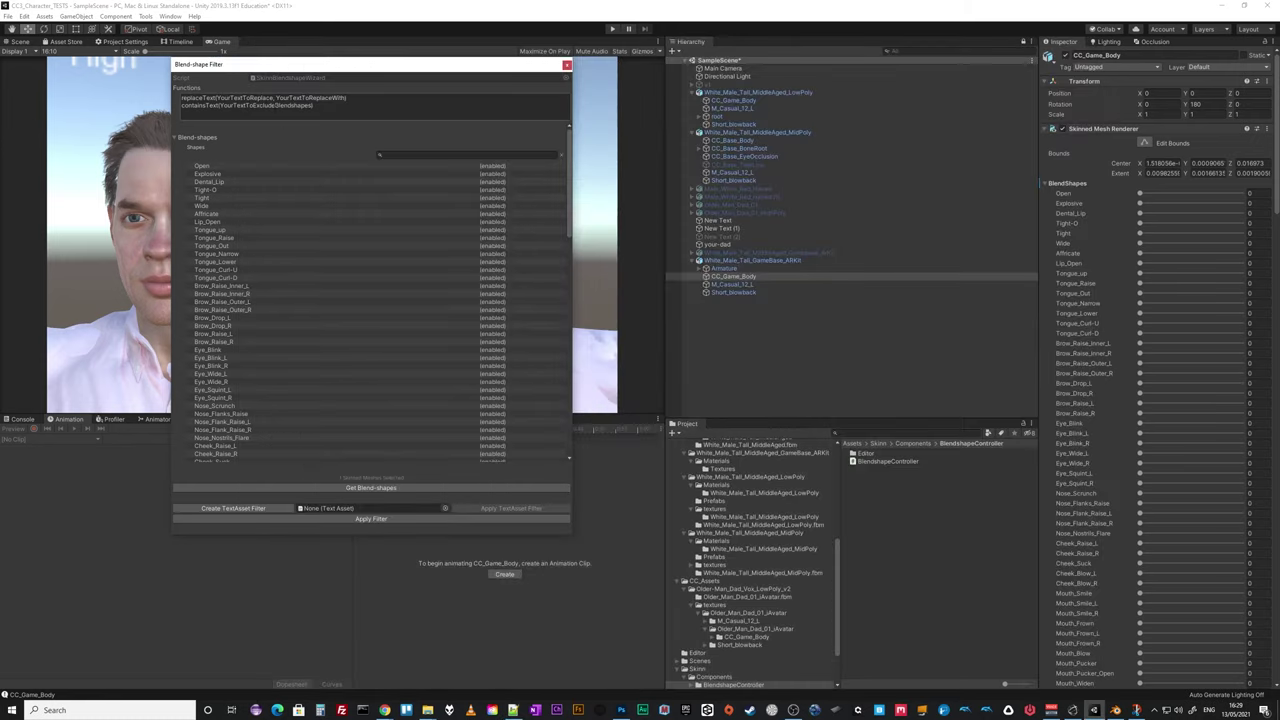
Search the text assets for arkit and assign ArKit_To_CC3-ExpPlus as the blend-shape filter's text asset.
{"action": "left_click", "coordinate": [241, 509]}
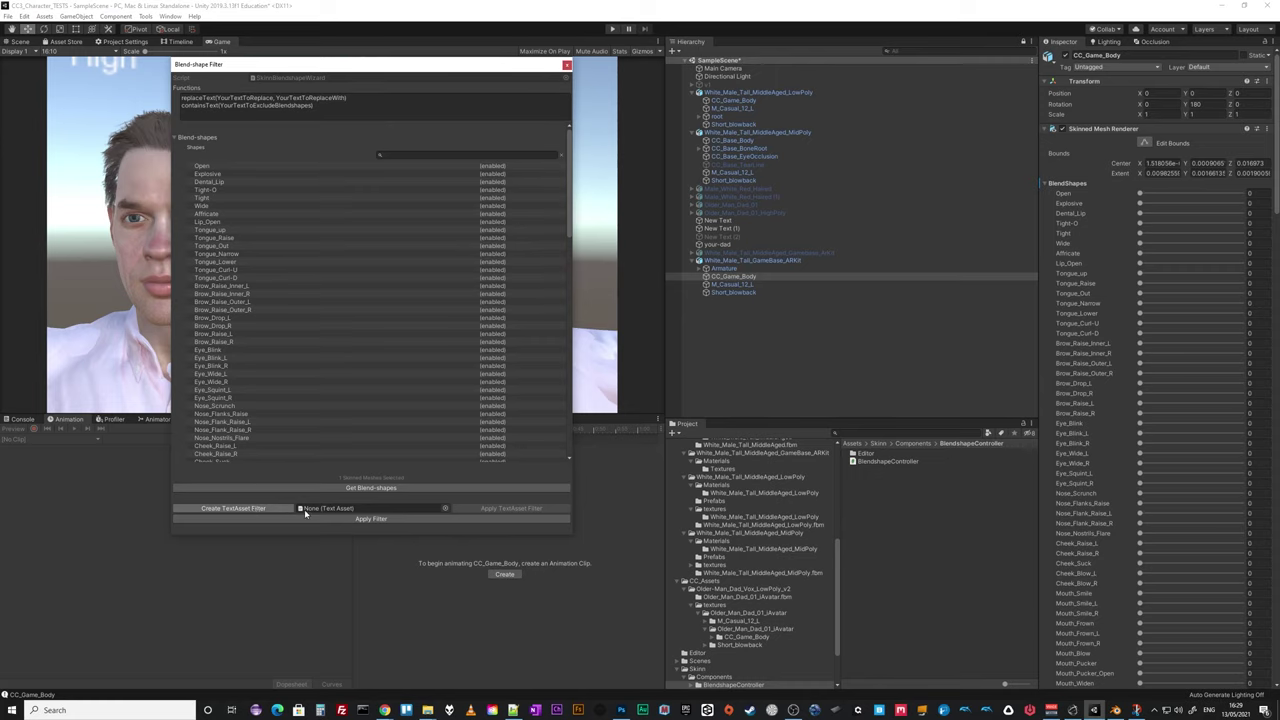
{"action": "left_click", "coordinate": [445, 508]}
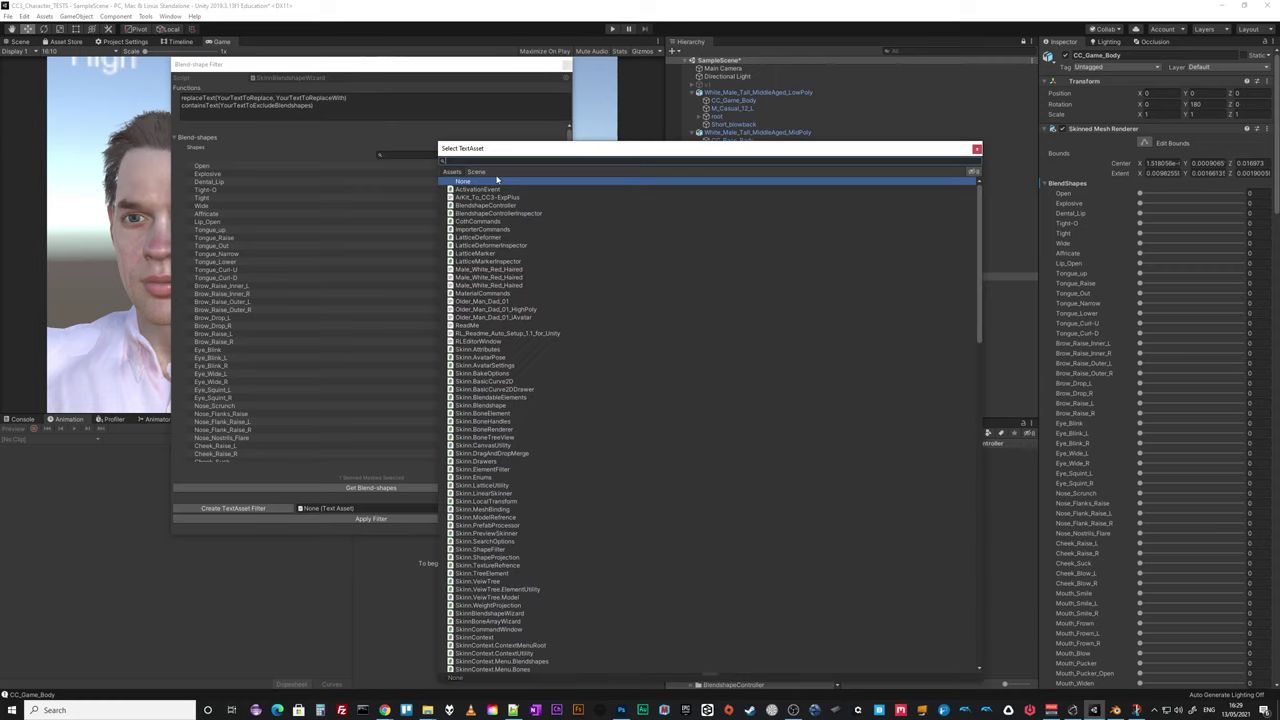
{"action": "type", "text": "arkit"}
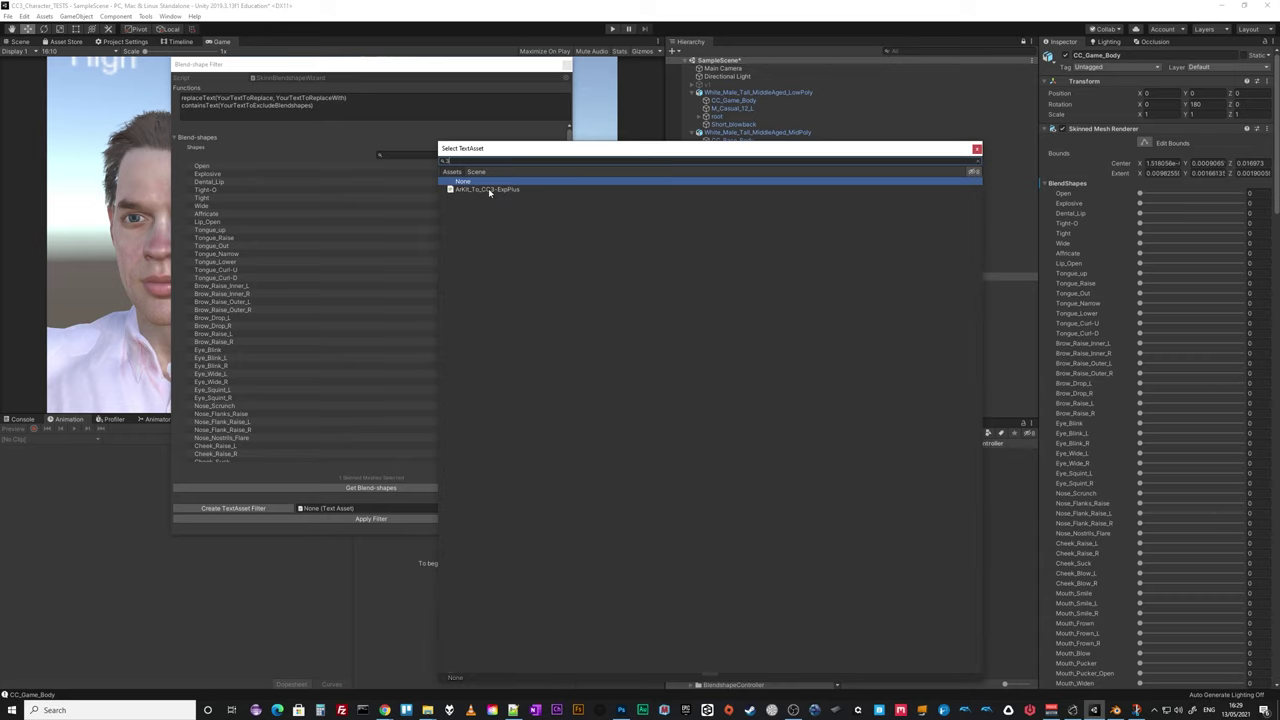
{"action": "left_click", "coordinate": [489, 191]}
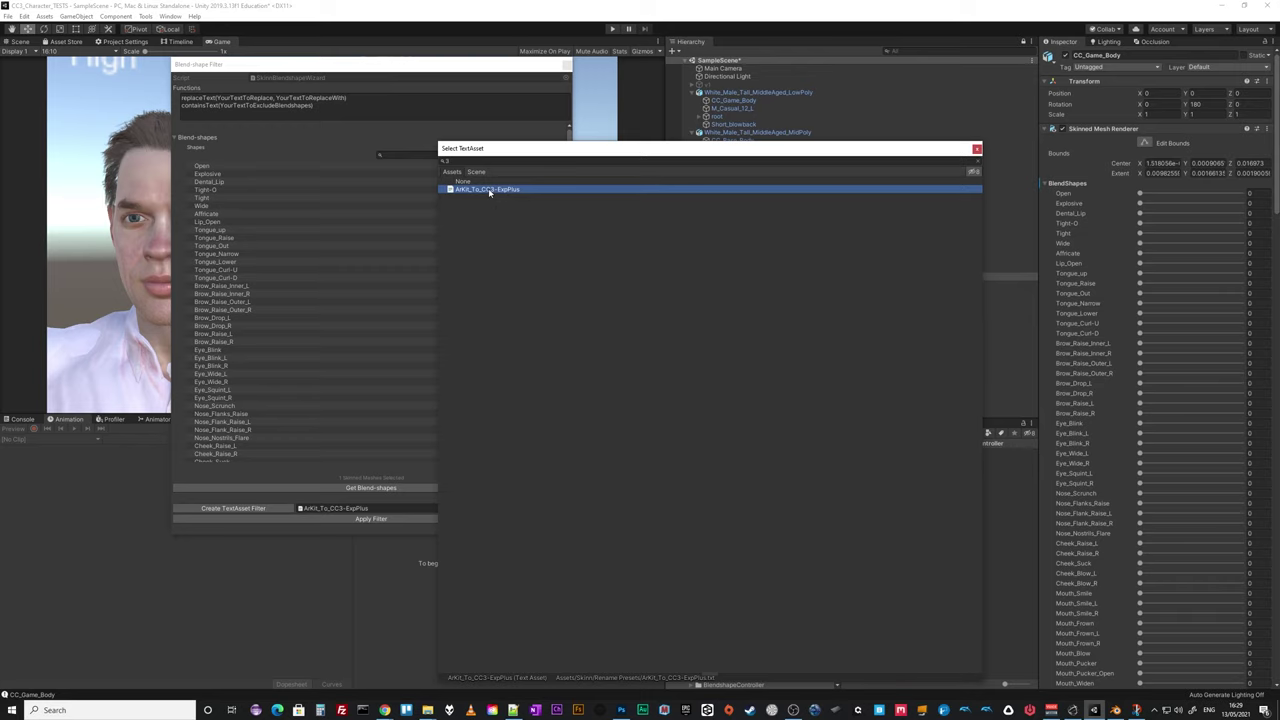
{"action": "double_click", "coordinate": [469, 191]}
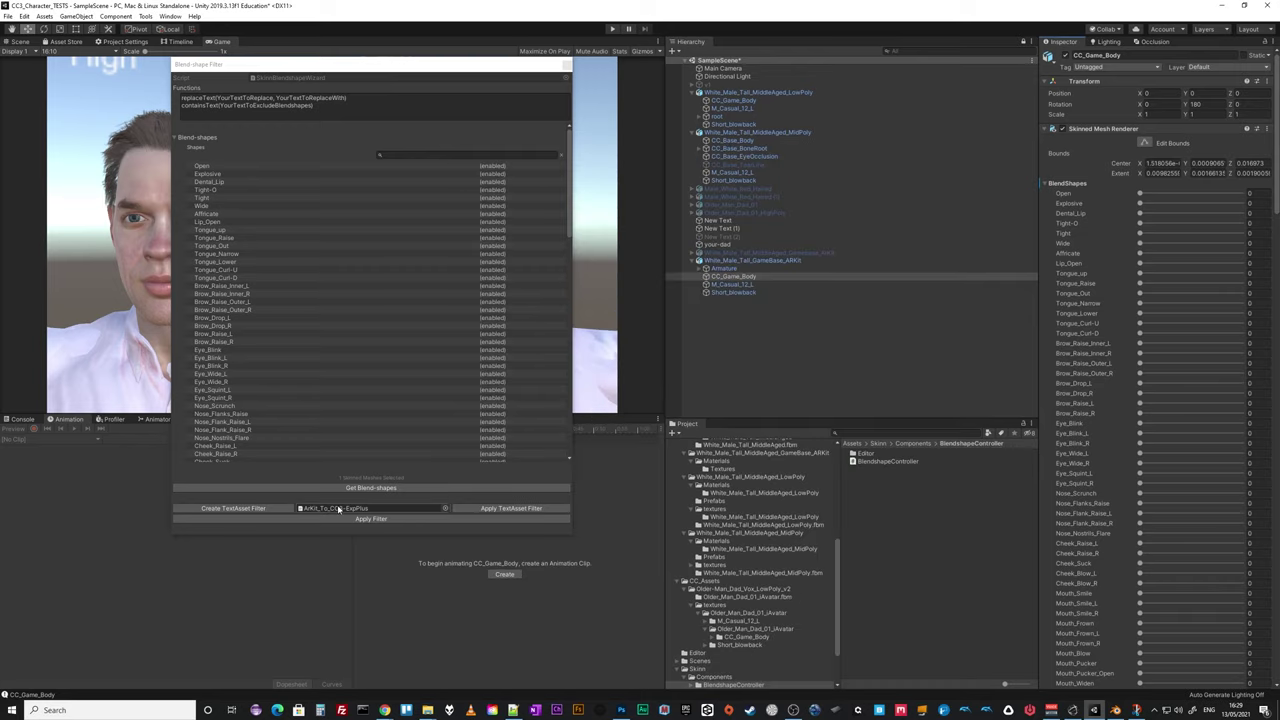
Apply the text-asset filter to the blend-shapes, close the filter window and check CC_Game_Body's renamed shapes from A14_Eye_Blink_Left to A52_Tongue_Out.
{"action": "scroll", "coordinate": [231, 388], "scroll_direction": "down", "scroll_amount": 10}
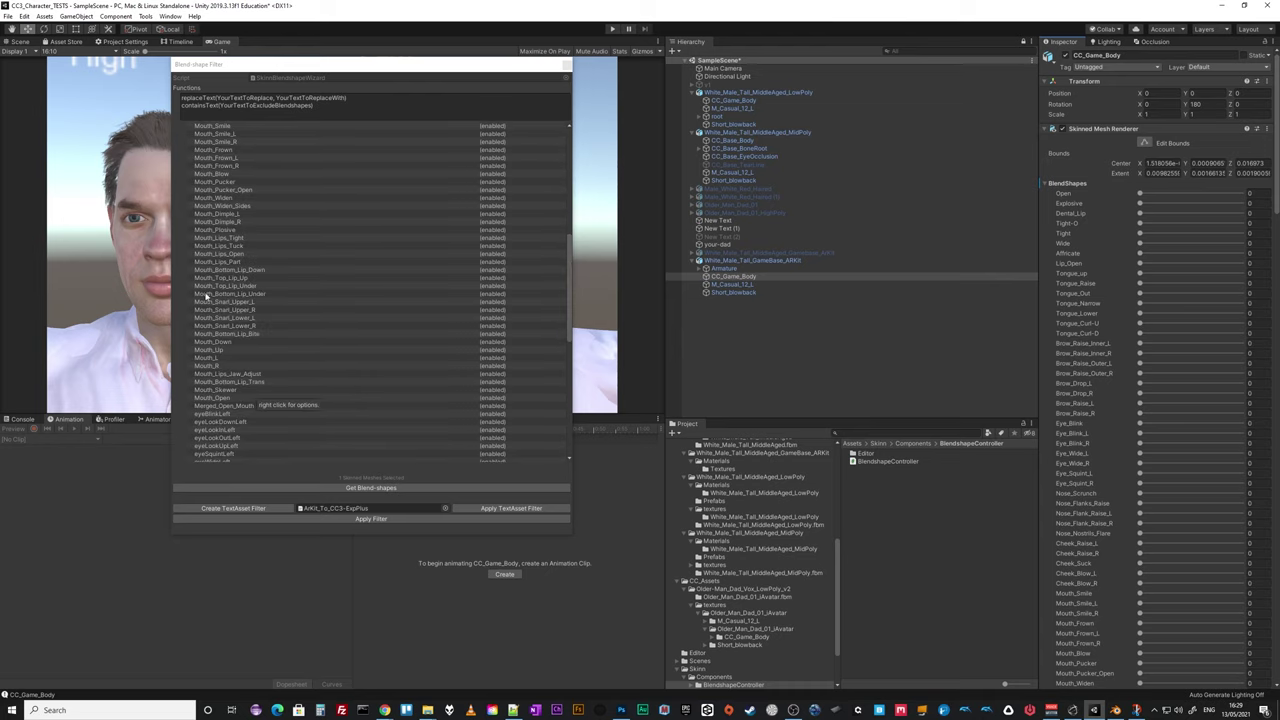
{"action": "scroll", "coordinate": [232, 420], "scroll_direction": "down", "scroll_amount": 5}
{"action": "scroll", "coordinate": [231, 428], "scroll_direction": "down", "scroll_amount": 6}
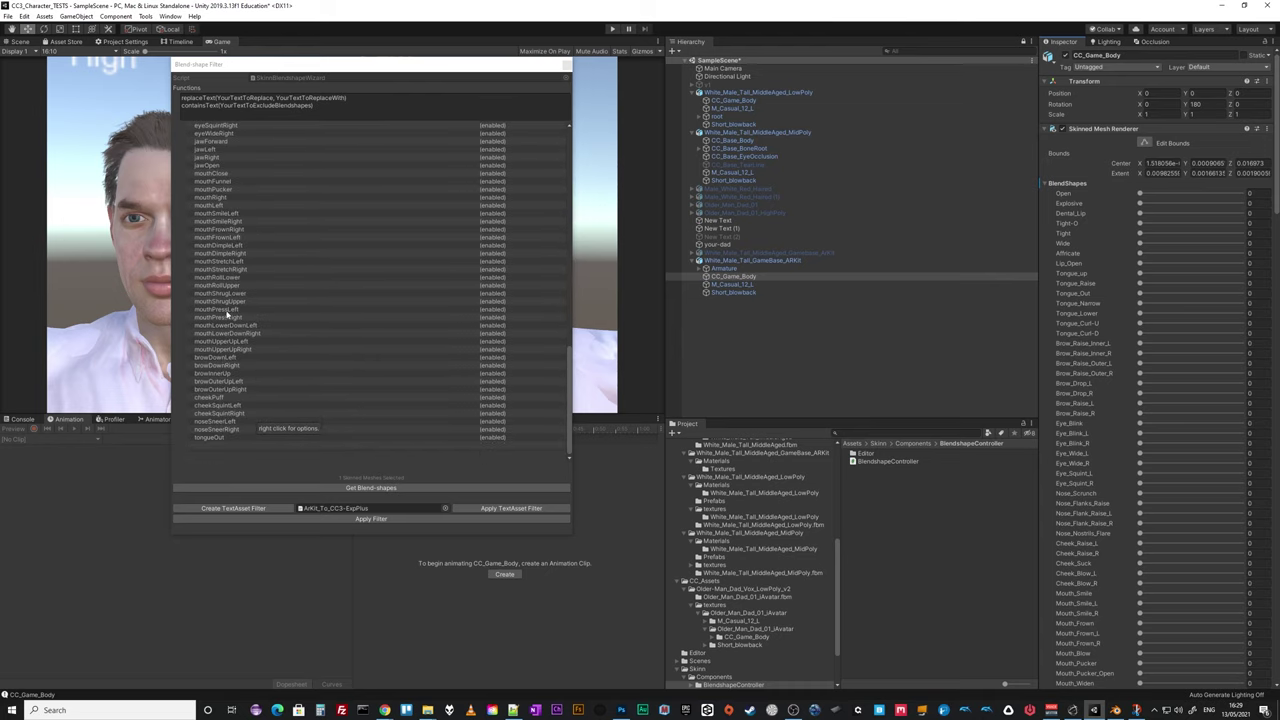
{"action": "left_click", "coordinate": [512, 508]}
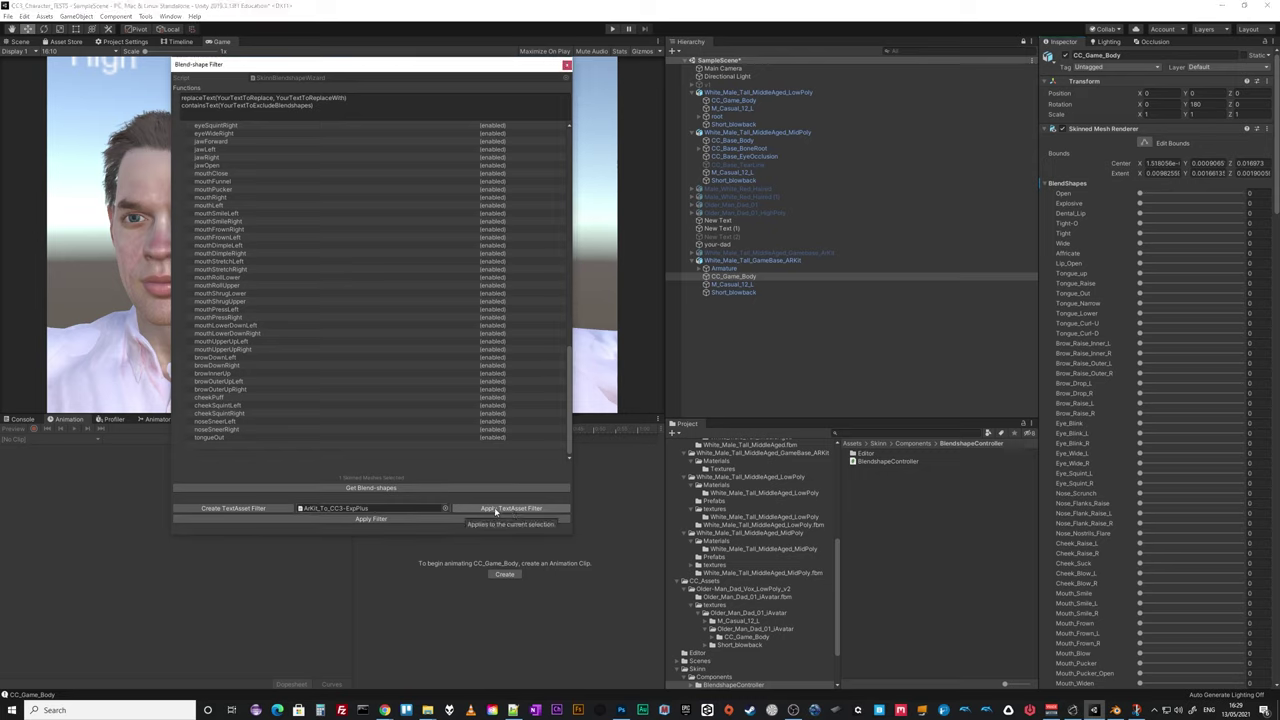
{"action": "left_click", "coordinate": [378, 489]}
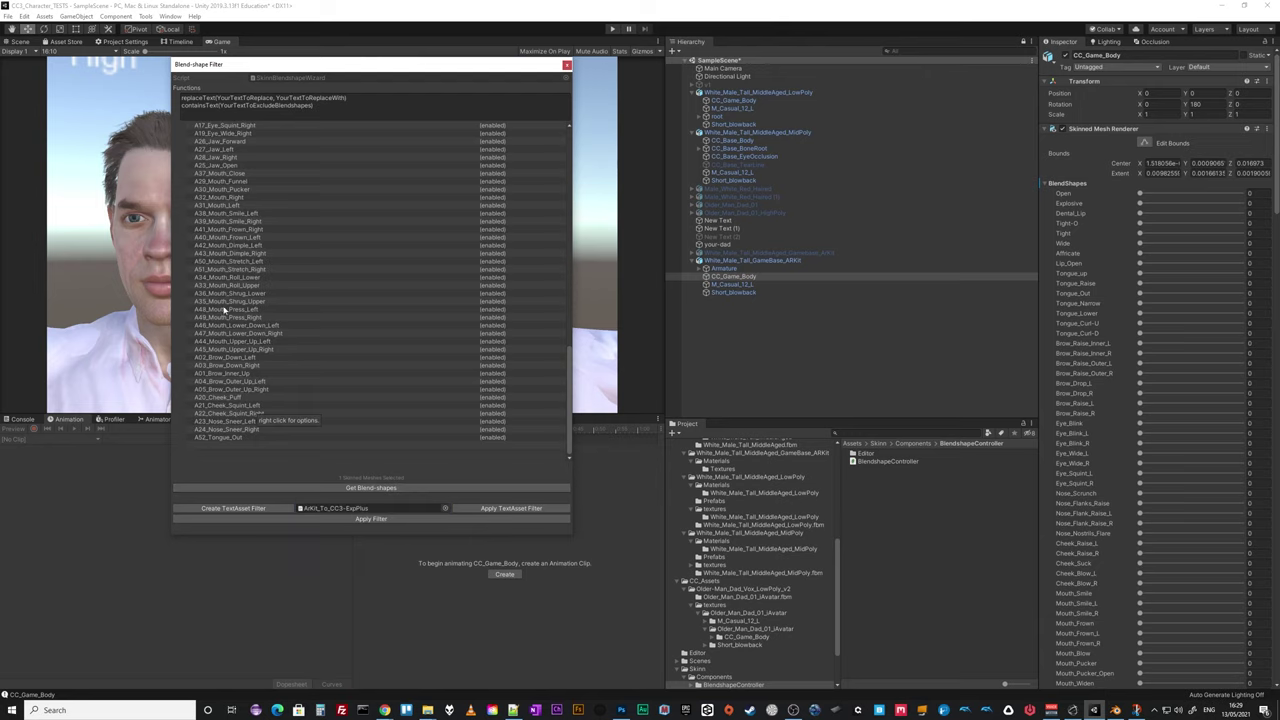
{"action": "left_click", "coordinate": [566, 65]}
{"action": "scroll", "coordinate": [1107, 450], "scroll_direction": "down", "scroll_amount": 2}
{"action": "scroll", "coordinate": [1107, 450], "scroll_direction": "down", "scroll_amount": 10}
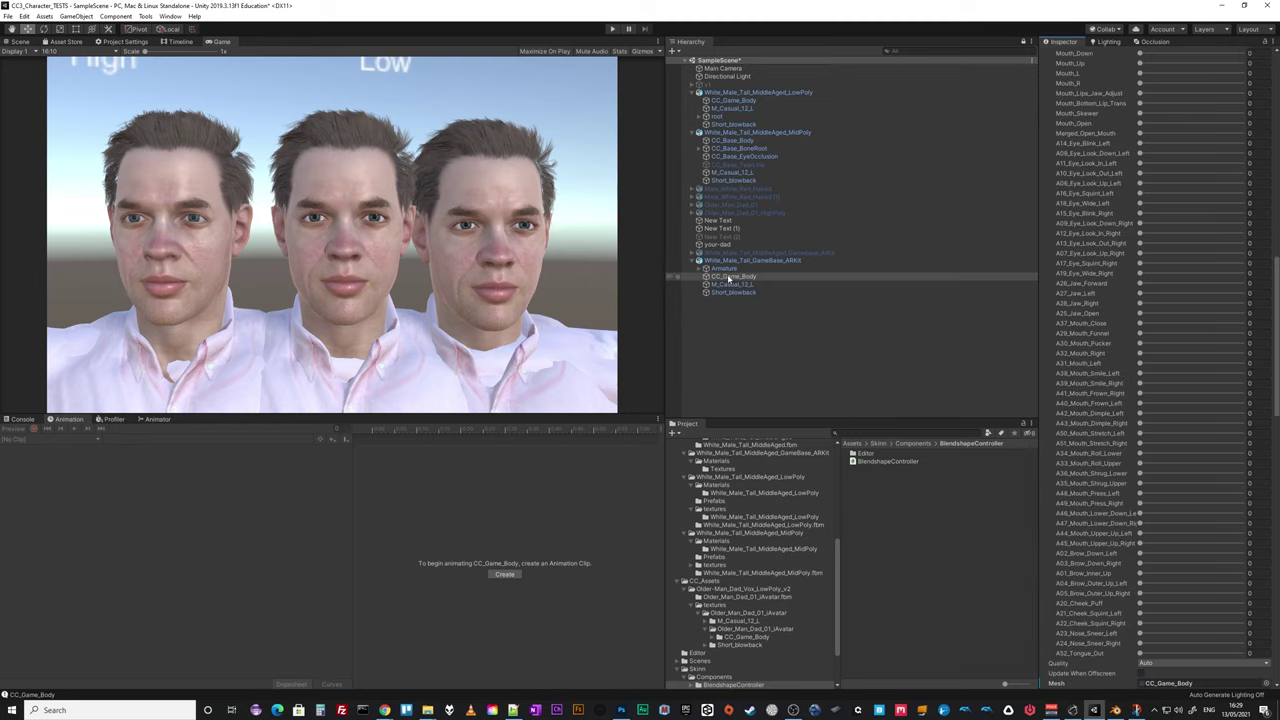
{"action": "scroll", "coordinate": [1097, 398], "scroll_direction": "down", "scroll_amount": 3}
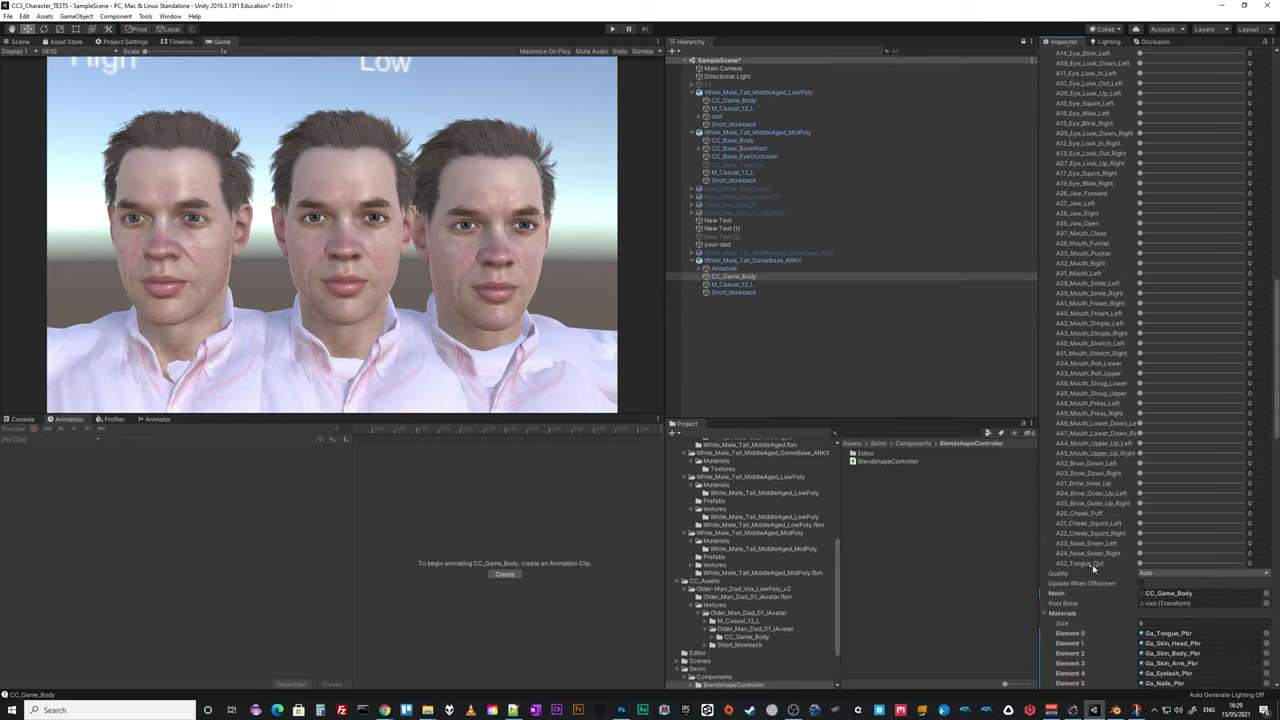
{"action": "scroll", "coordinate": [1088, 350], "scroll_direction": "up", "scroll_amount": 9}
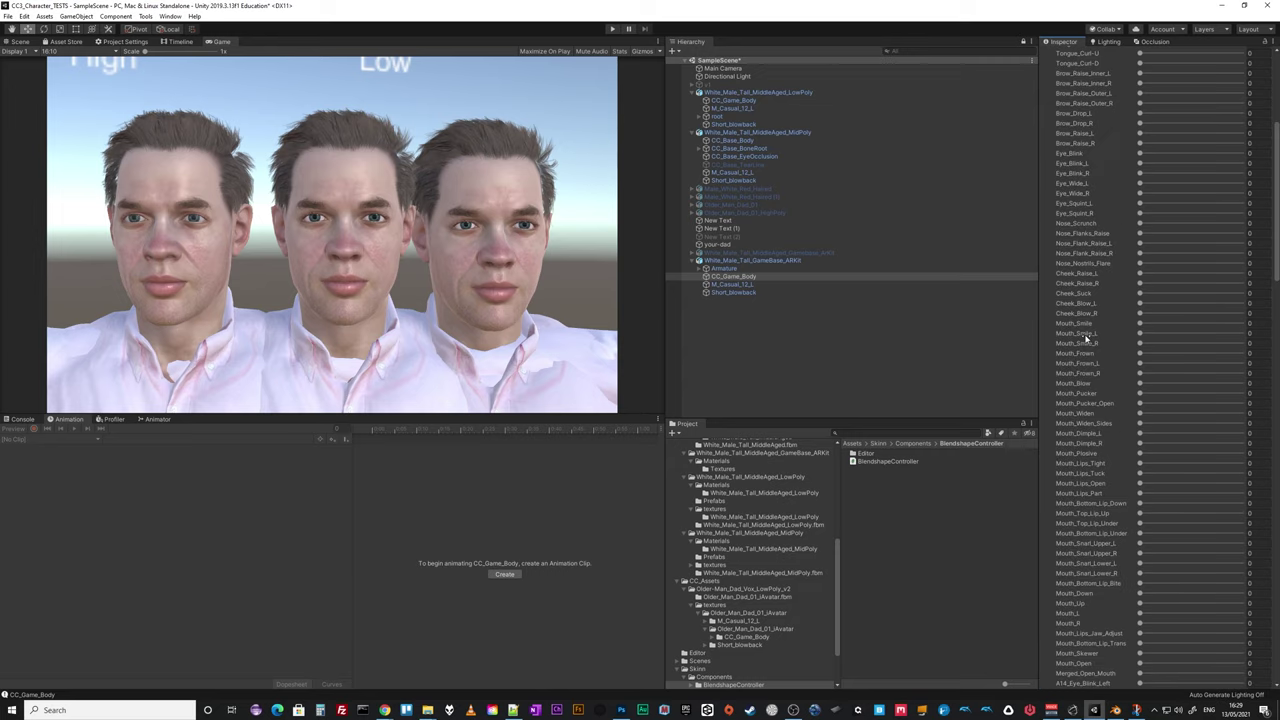
{"action": "scroll", "coordinate": [1088, 337], "scroll_direction": "up", "scroll_amount": 10}
Locate the MidPoly character's Older_Man_Dad_01_HighPoly_animator and assign it as White_Male_Tall_GameBase_ARKit's animator controller.
{"action": "left_click", "coordinate": [777, 261]}
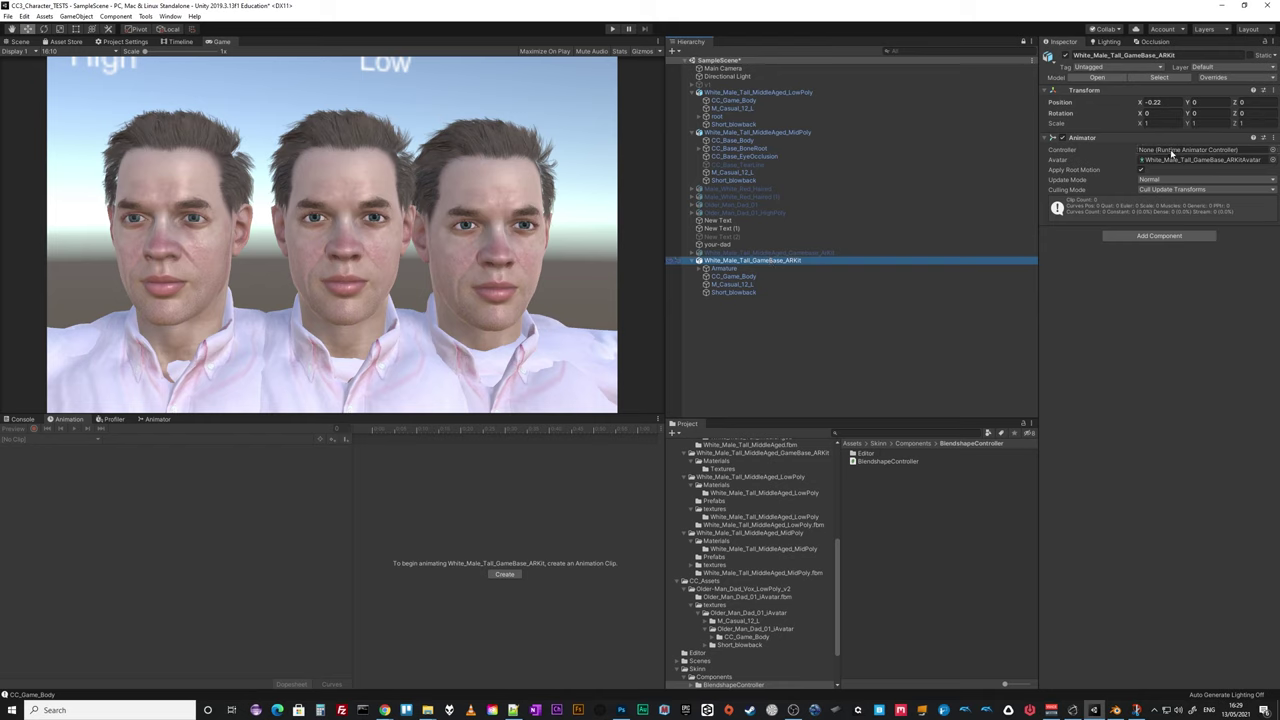
{"action": "left_click", "coordinate": [790, 132]}
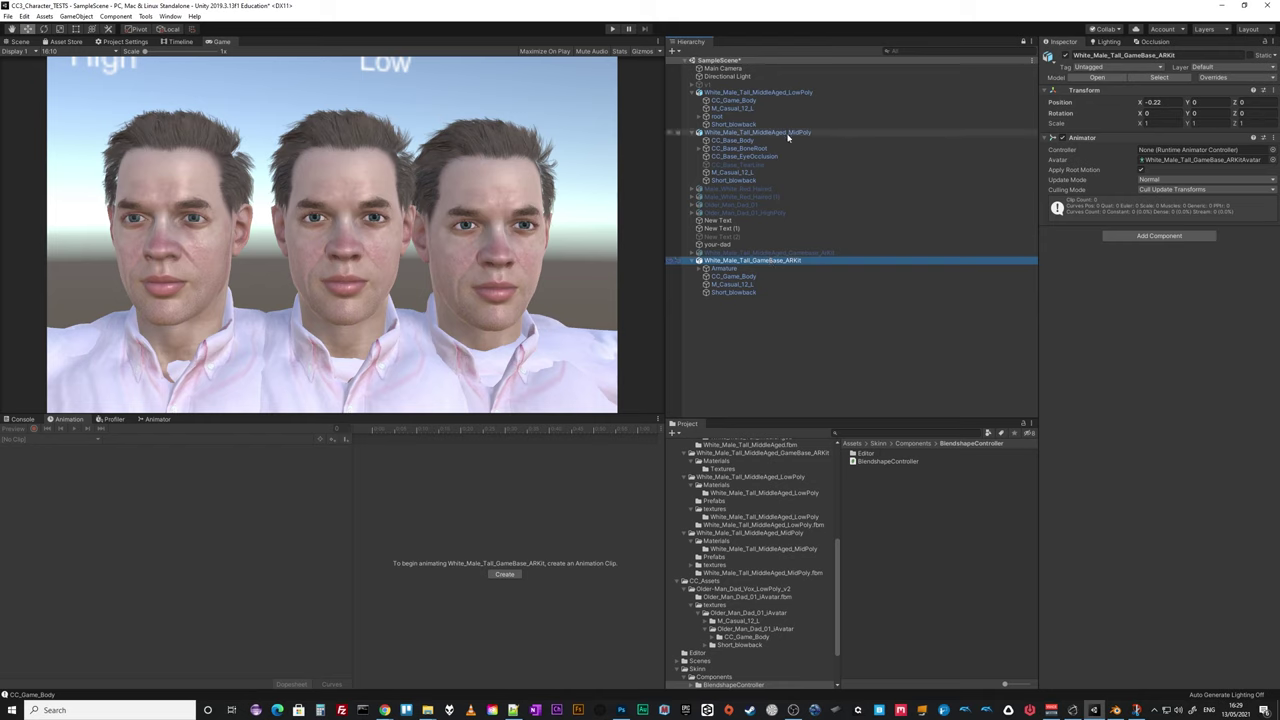
{"action": "left_click", "coordinate": [1229, 150]}
{"action": "left_click", "coordinate": [883, 614]}
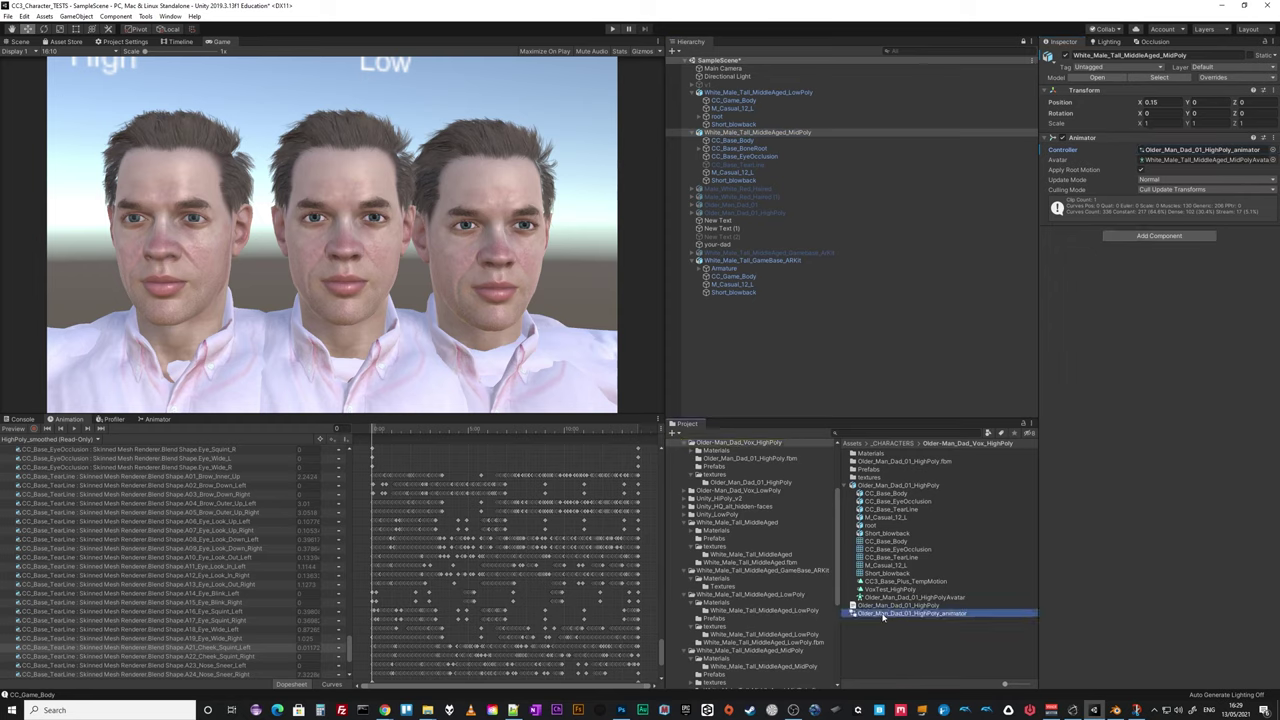
{"action": "left_click", "coordinate": [760, 260]}
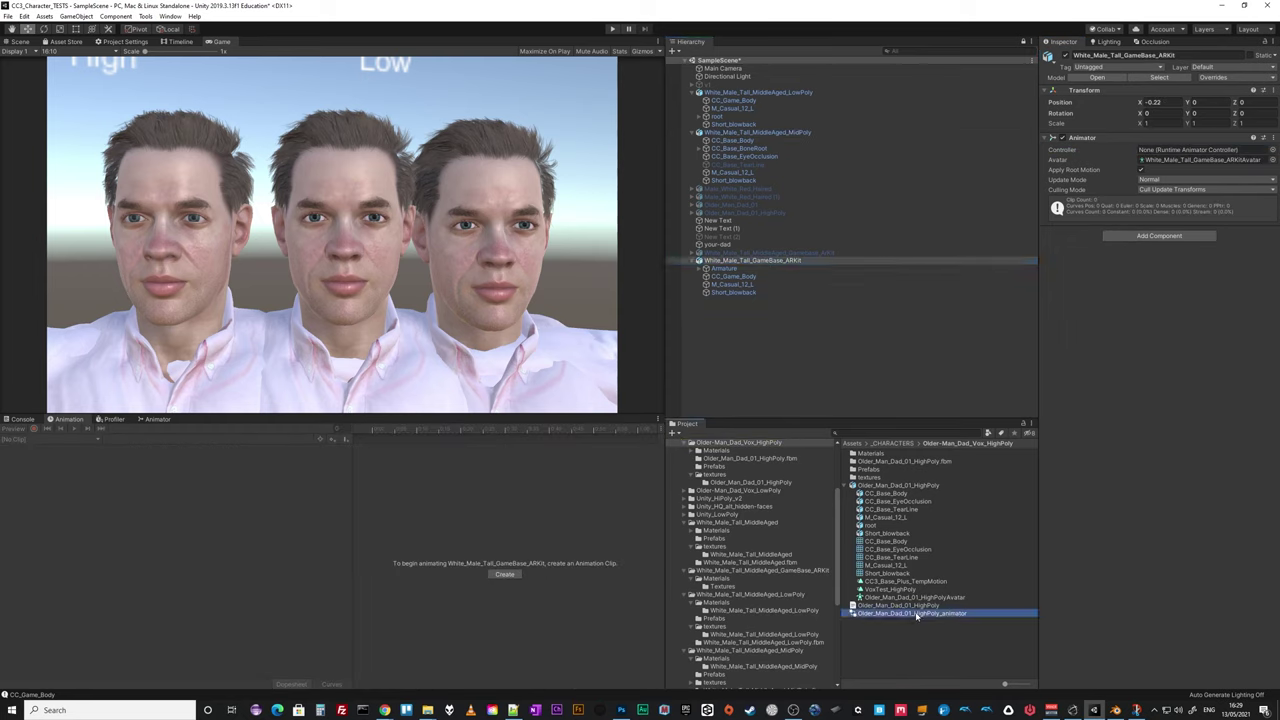
{"action": "left_click_drag", "start_coordinate": [916, 615], "coordinate": [1207, 150]}
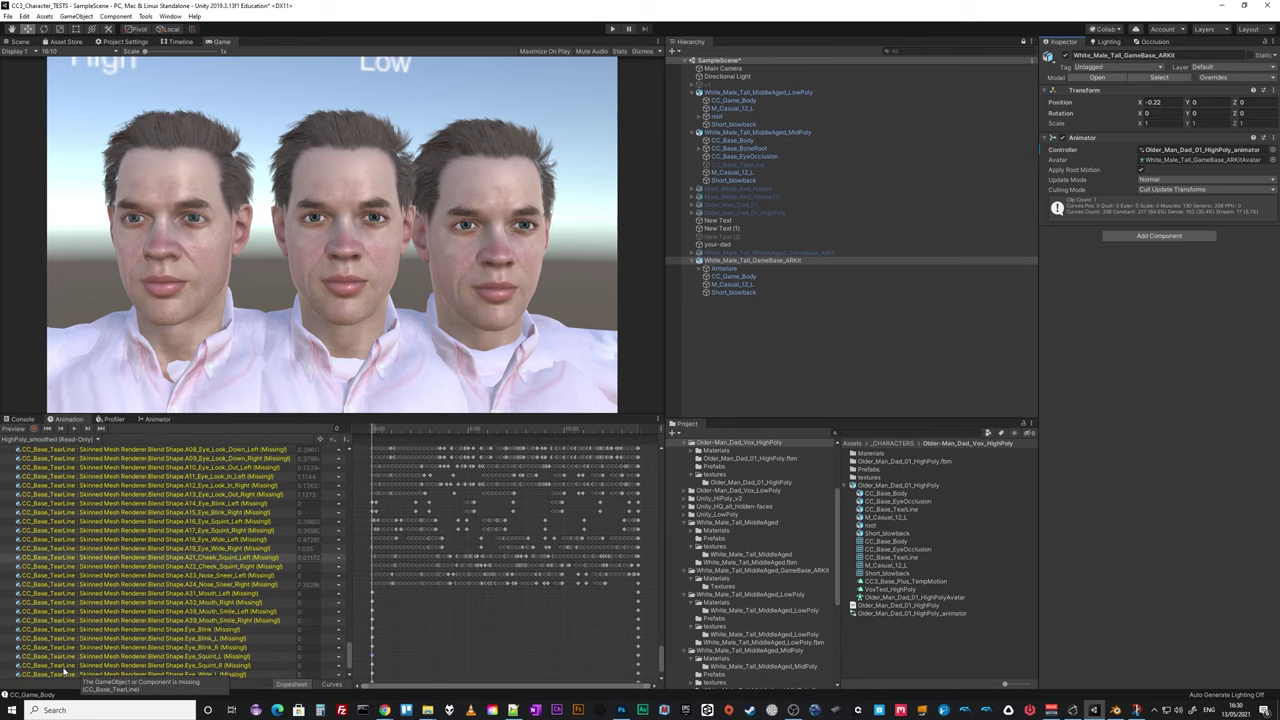
Check the missing CC_Base_Body animation tracks and rename the ARKit character's CC_Game_Body object as CC_Base_Body.
{"action": "scroll", "coordinate": [60, 665], "scroll_direction": "down", "scroll_amount": 3}
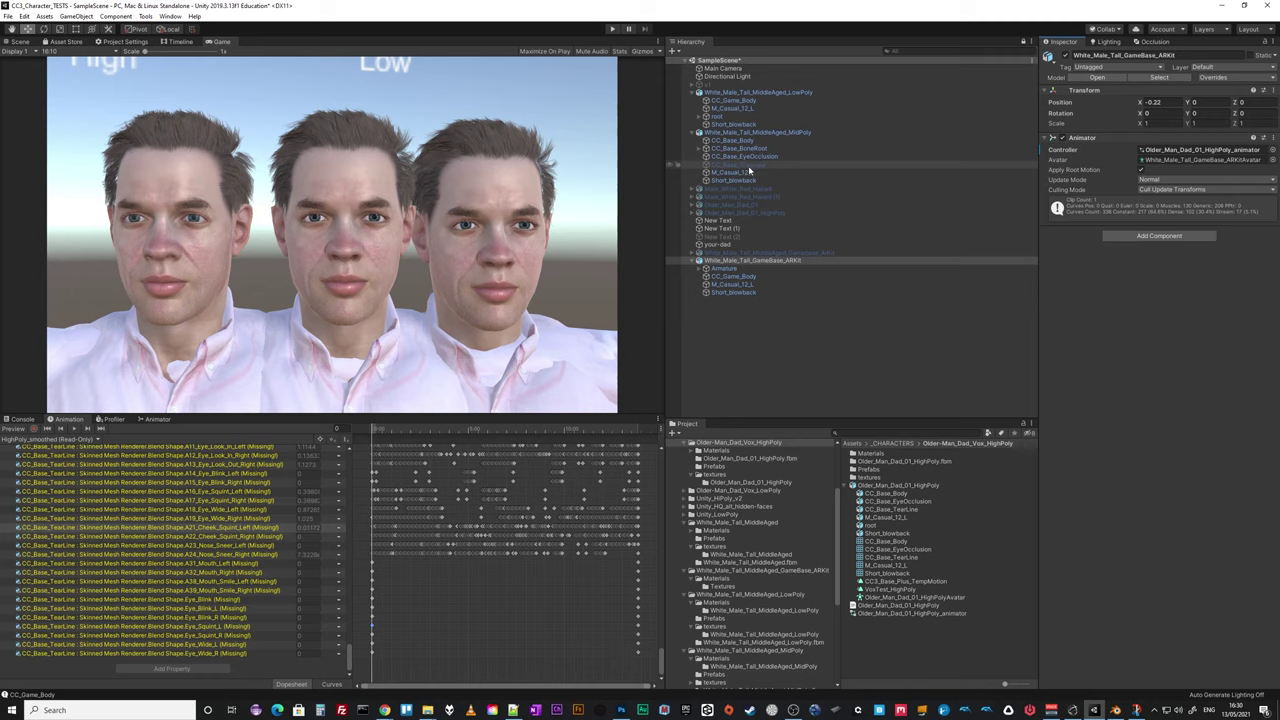
{"action": "left_click_drag", "start_coordinate": [348, 668], "coordinate": [349, 646]}
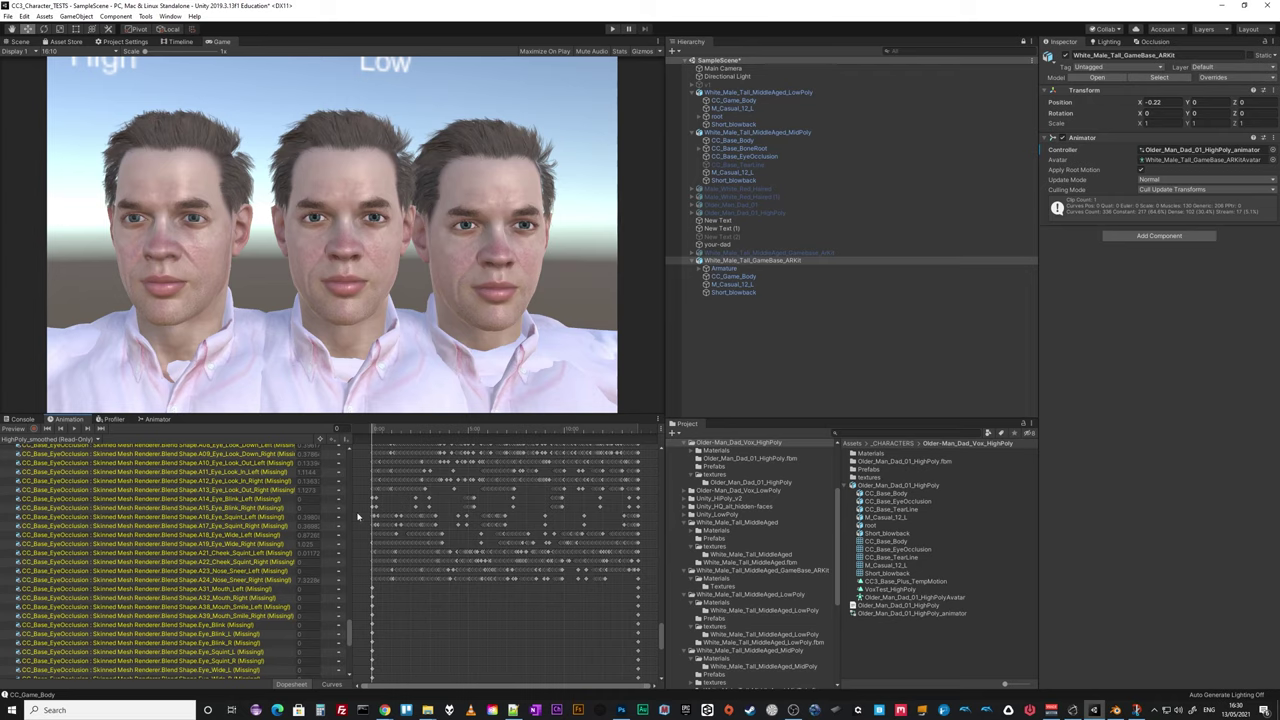
{"action": "left_click_drag", "start_coordinate": [353, 642], "coordinate": [349, 612]}
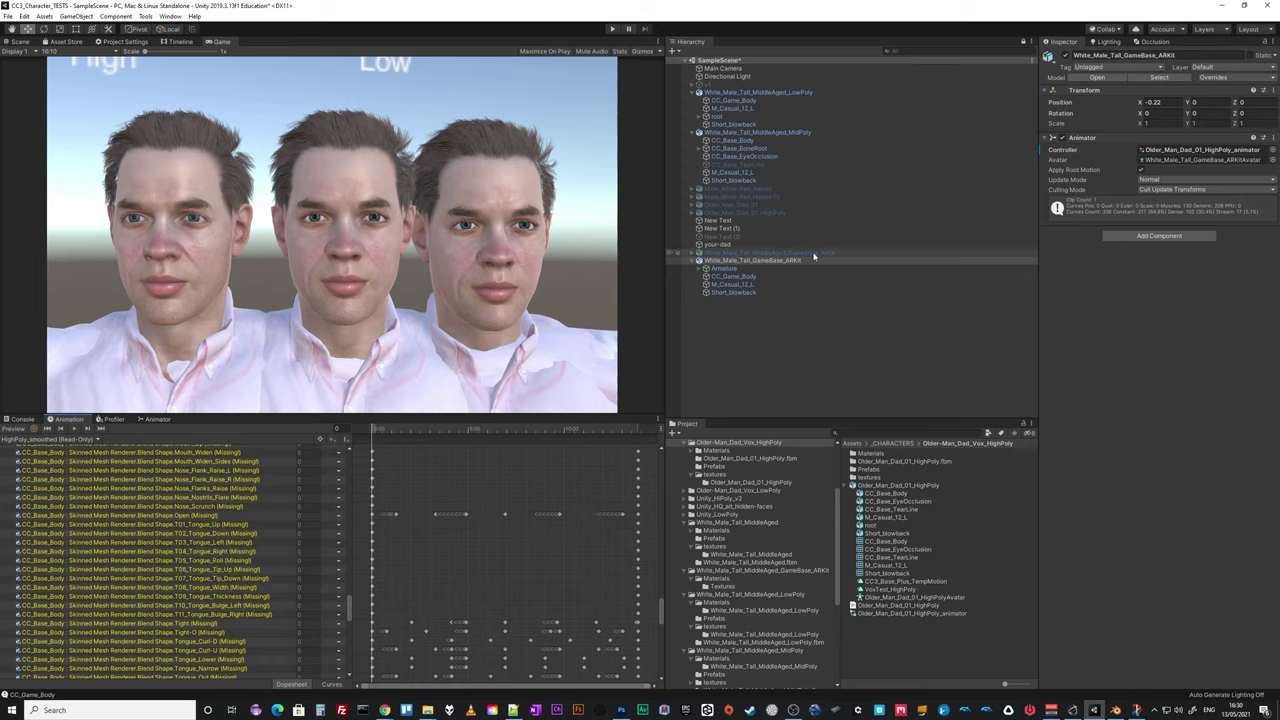
{"action": "left_click", "coordinate": [738, 277]}
{"action": "left_click", "coordinate": [733, 278]}
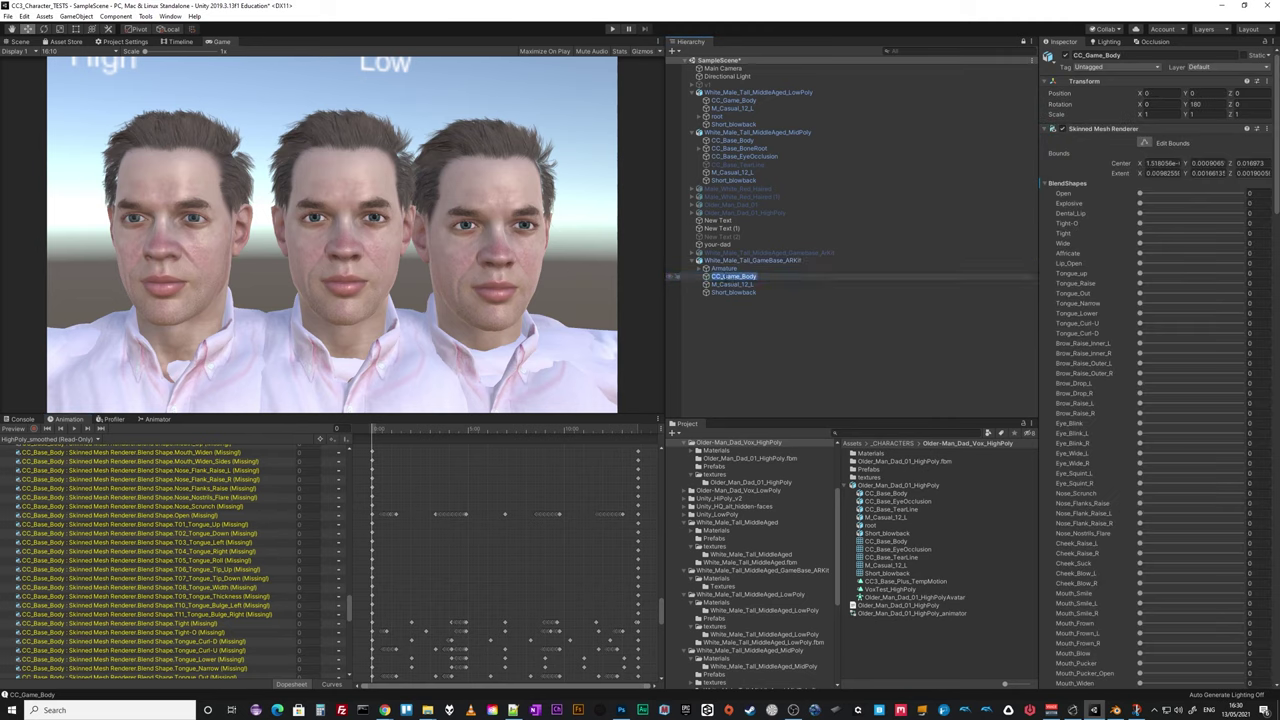
{"action": "left_click_drag", "start_coordinate": [729, 279], "coordinate": [742, 279]}
{"action": "type", "text": "Bas"}
{"action": "left_click", "coordinate": [754, 377]}
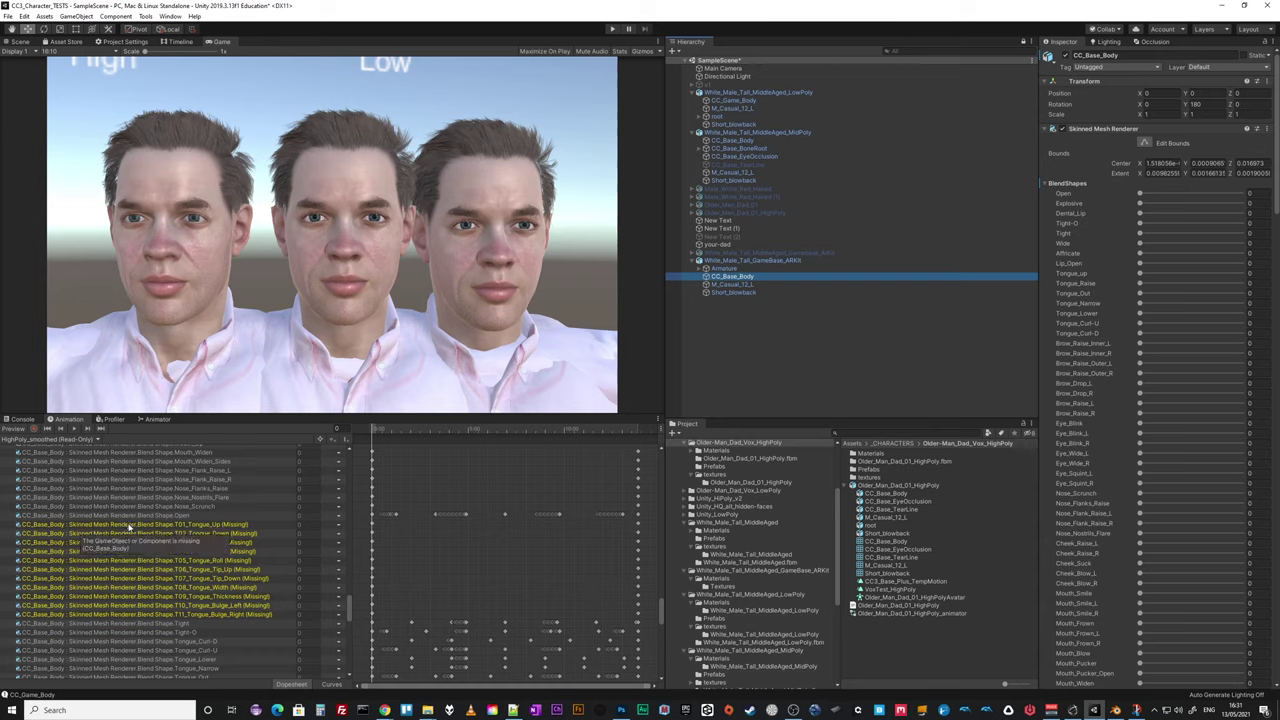
Try to remove the missing tongue tracks T01_Tongue_Up through T11_Tongue_Bulge_Right from the HighPoly_smoothed animation.
{"action": "left_click", "coordinate": [126, 525]}
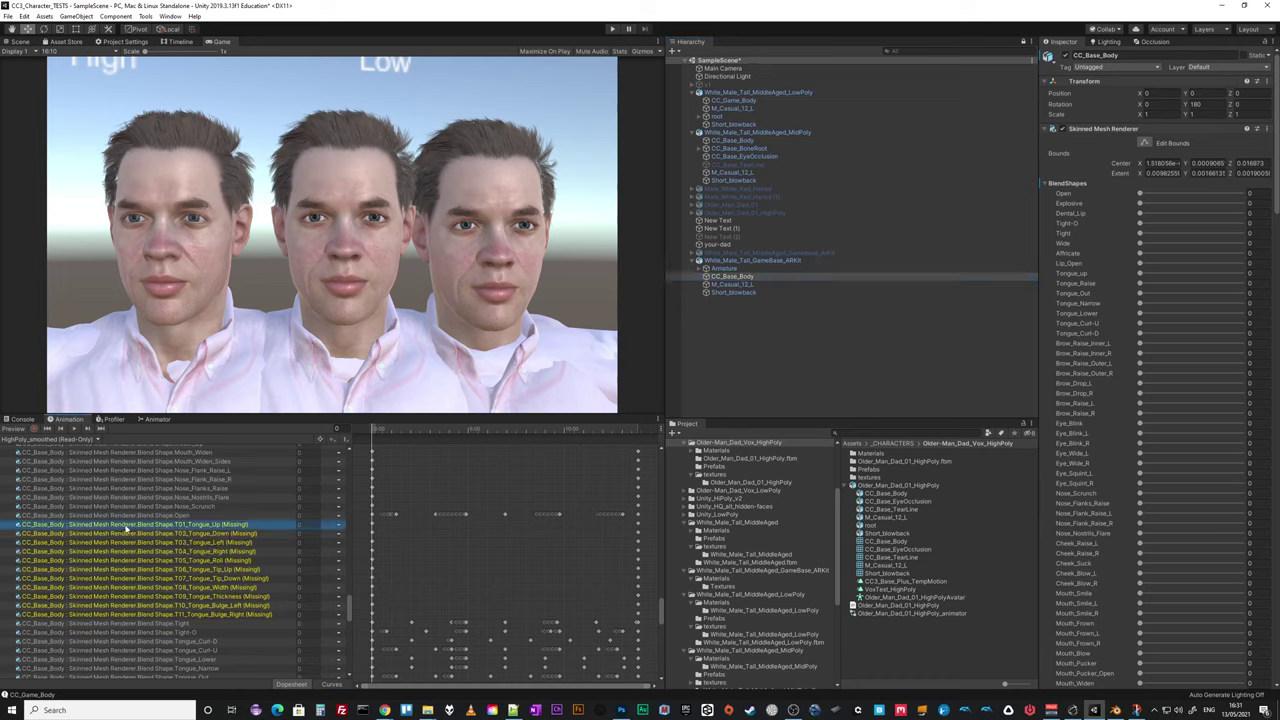
{"action": "left_click", "coordinate": [145, 614], "text": "shift"}
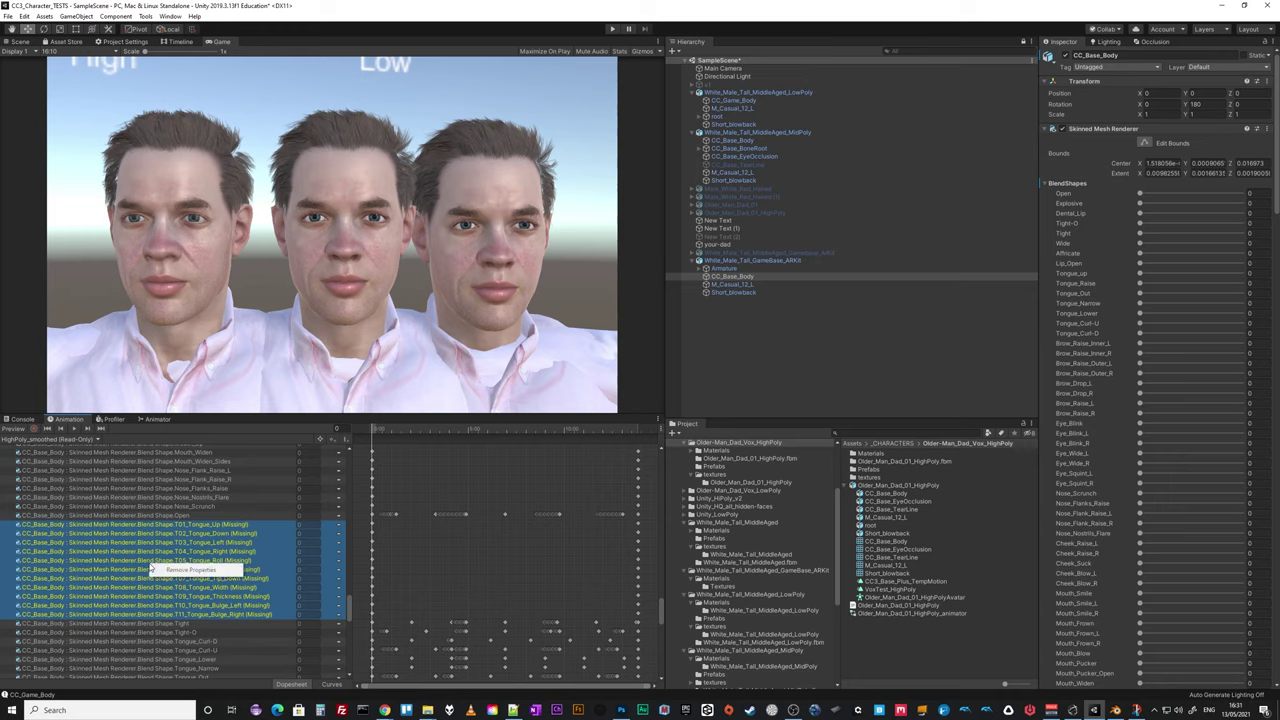
{"action": "left_click", "coordinate": [44, 527]}
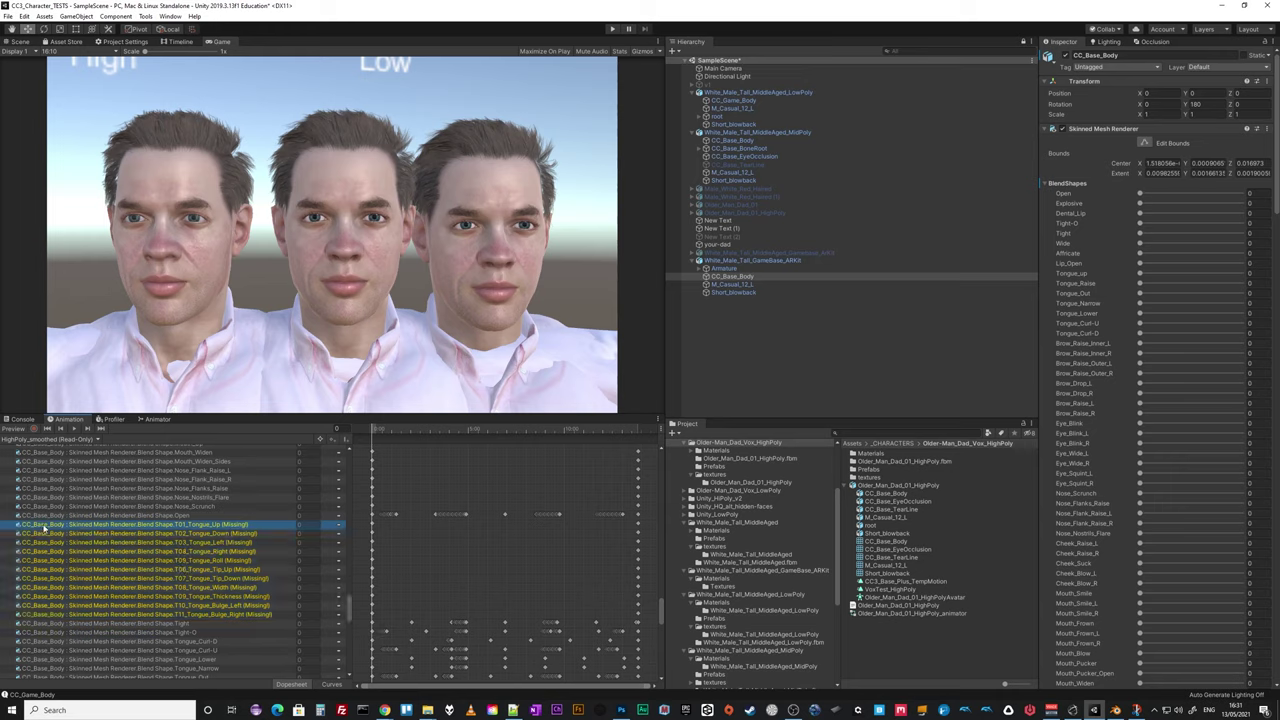
{"action": "right_click", "coordinate": [44, 527]}
Trace White_Male_Tall_GameBase_ARKit's animator controller to the clip used by its CC3_Base_Plus_TempMotion state in the _ANIMATION folder.
{"action": "left_click", "coordinate": [876, 590]}
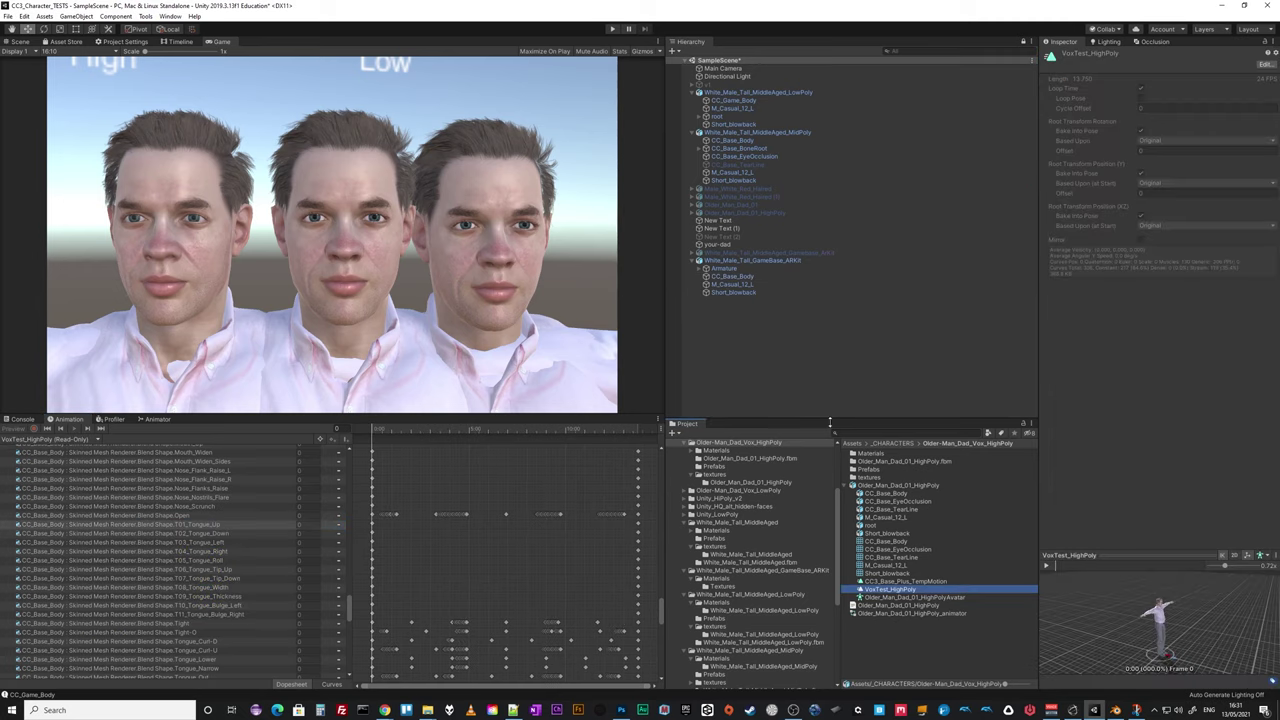
{"action": "left_click", "coordinate": [752, 263]}
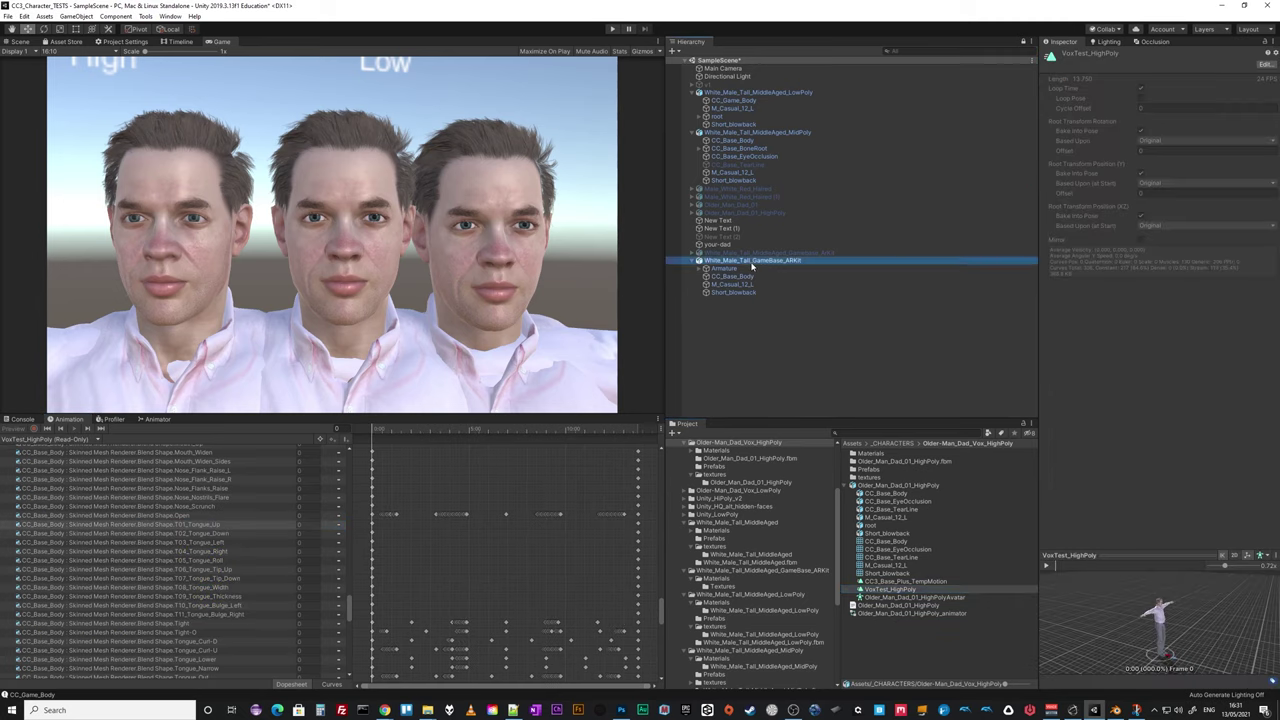
{"action": "left_click", "coordinate": [1182, 150]}
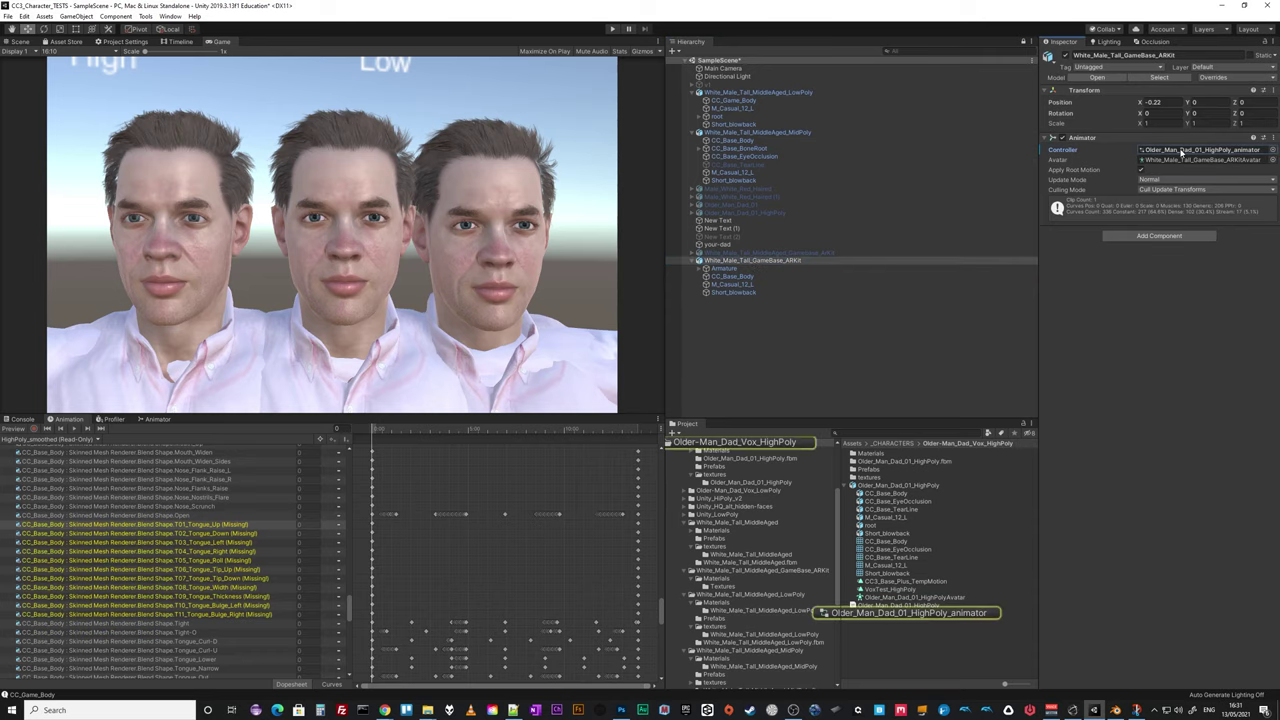
{"action": "left_click", "coordinate": [156, 420]}
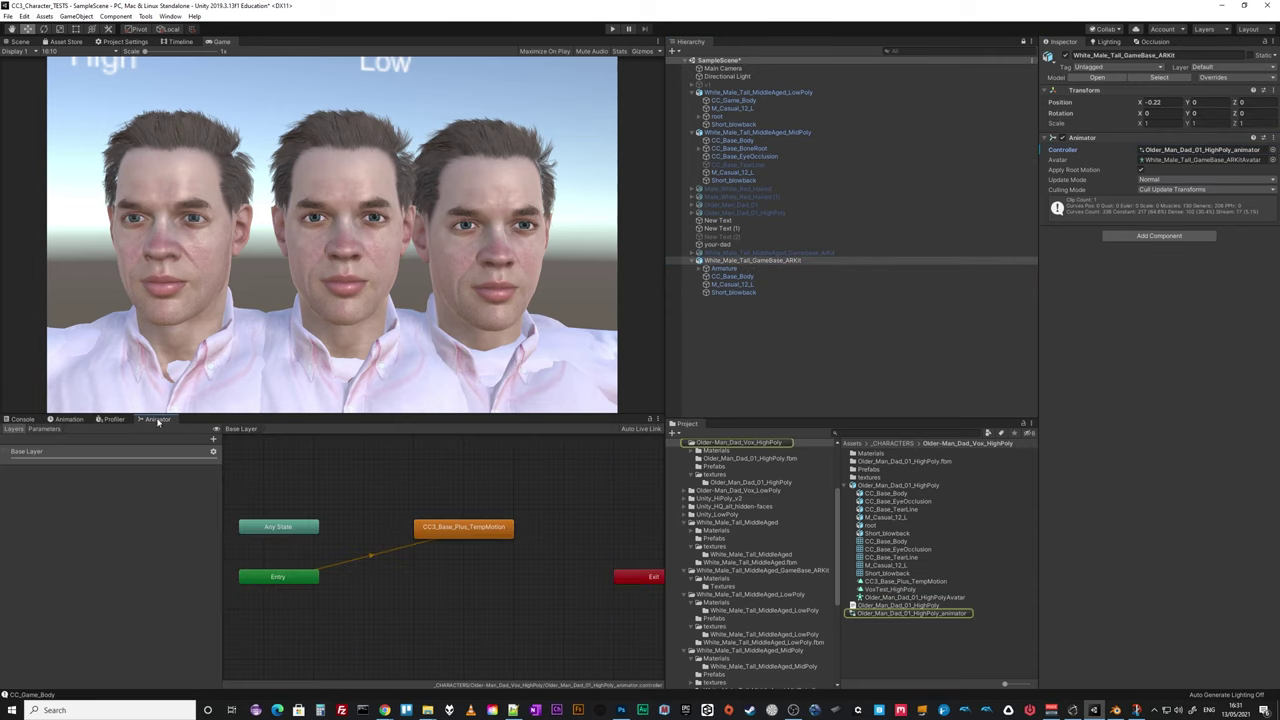
{"action": "left_click", "coordinate": [494, 532]}
{"action": "left_click", "coordinate": [1185, 79]}
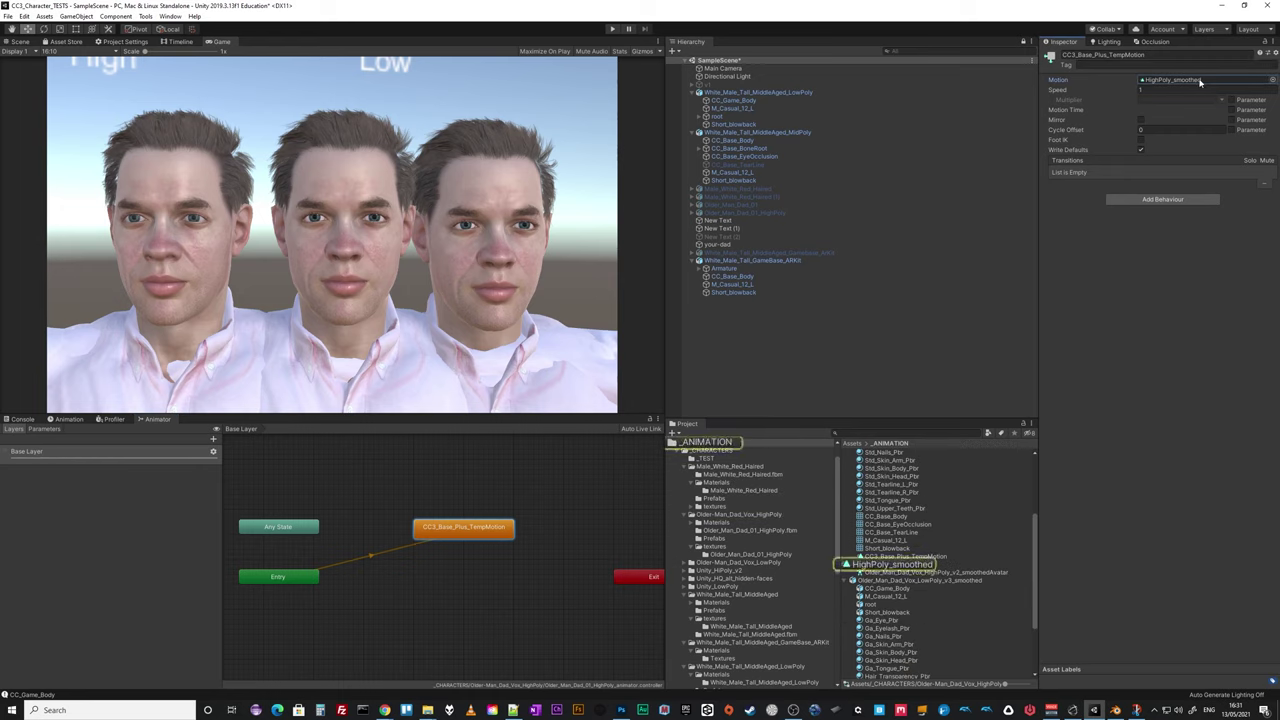
Duplicate the imported HighPoly_smoothed clip as a standalone asset and assign it as the CC3_Base_Plus_TempMotion state's motion.
{"action": "left_click", "coordinate": [888, 566]}
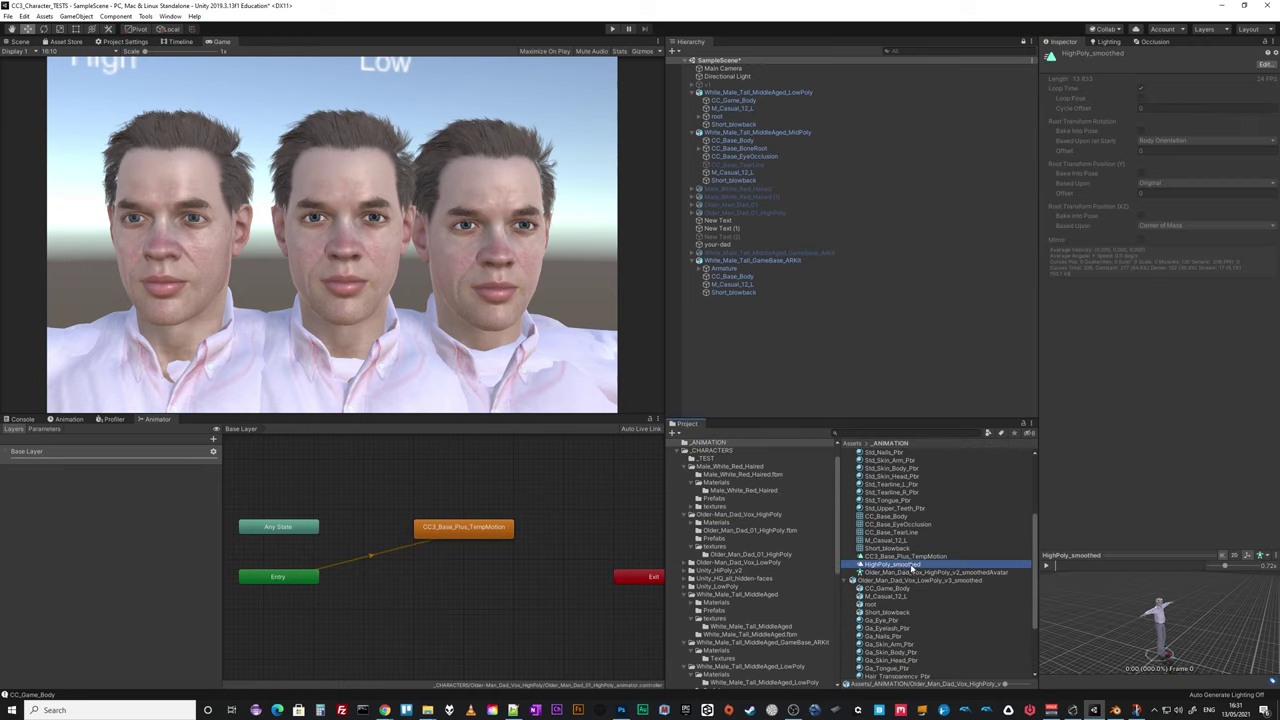
{"action": "key", "text": "ctrl+d"}
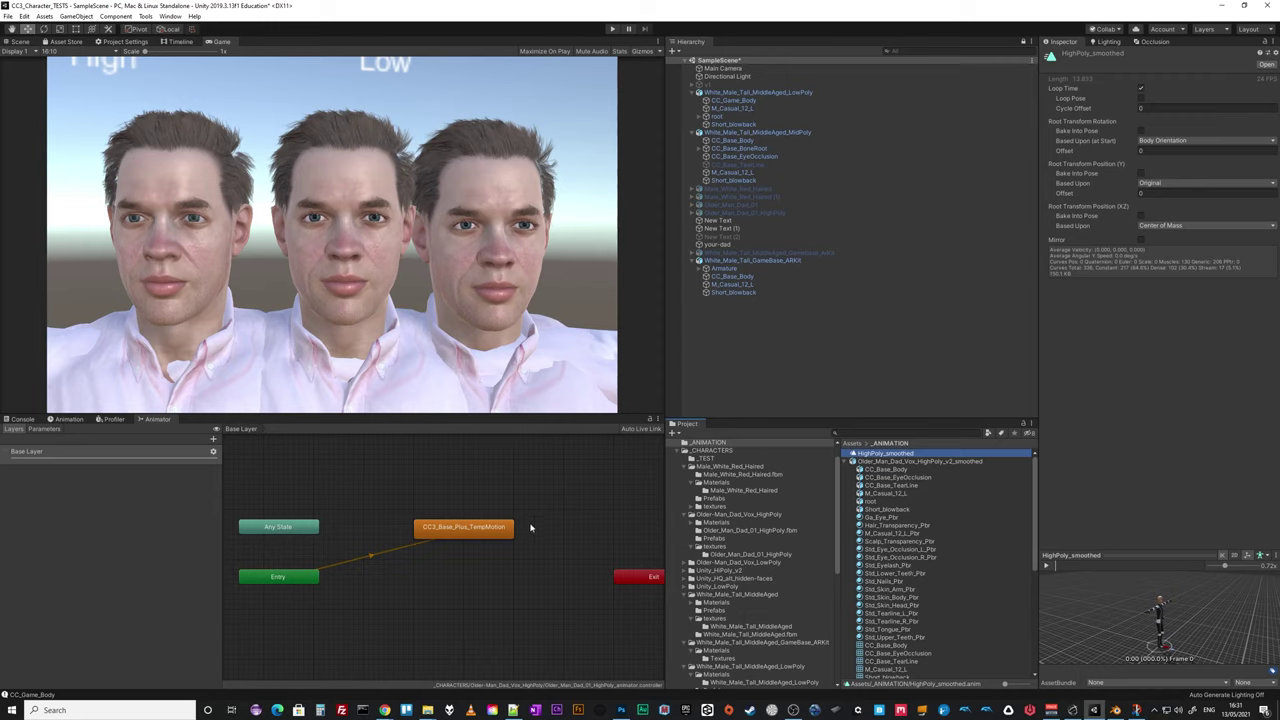
{"action": "left_click", "coordinate": [477, 530]}
{"action": "left_click_drag", "start_coordinate": [893, 458], "coordinate": [1180, 86]}
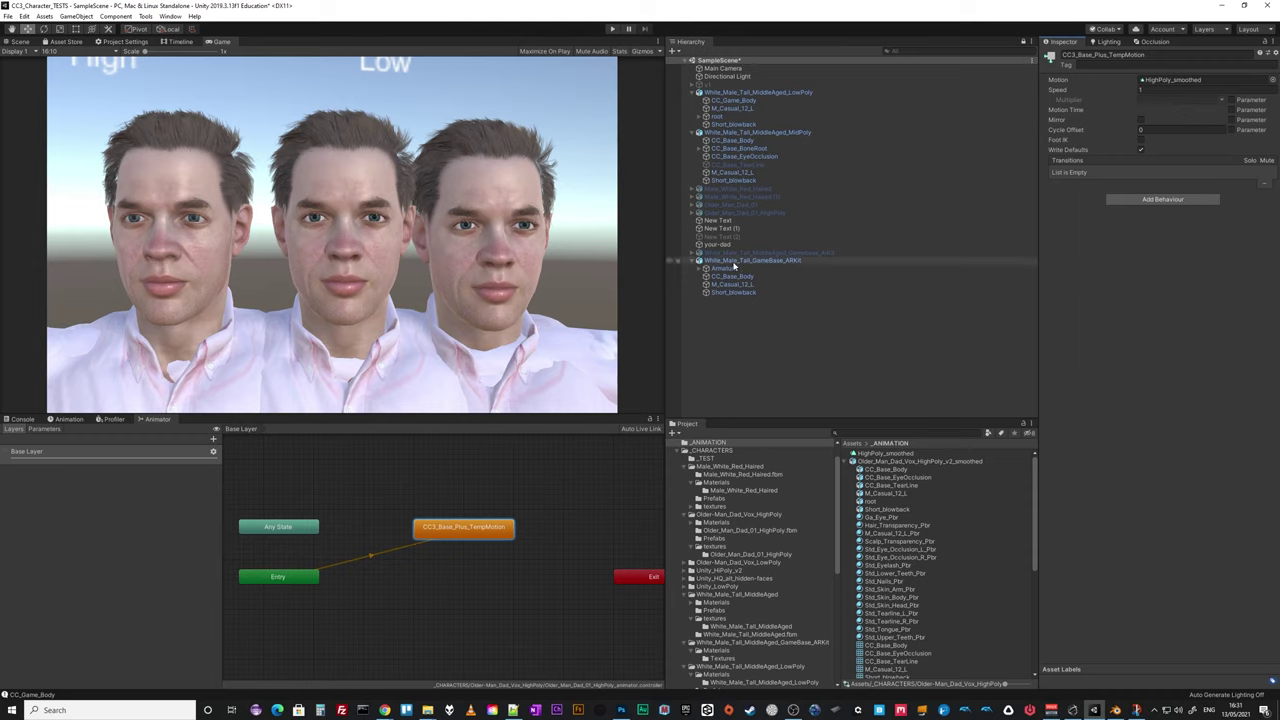
Duplicate the standalone HighPoly_smoothed clip, rename the copy HighPoly_smoothed_Gamebase, and collapse the Older_Man_Dad_Vox_HighPoly_v2_smoothed model's contents.
{"action": "left_click", "coordinate": [877, 457]}
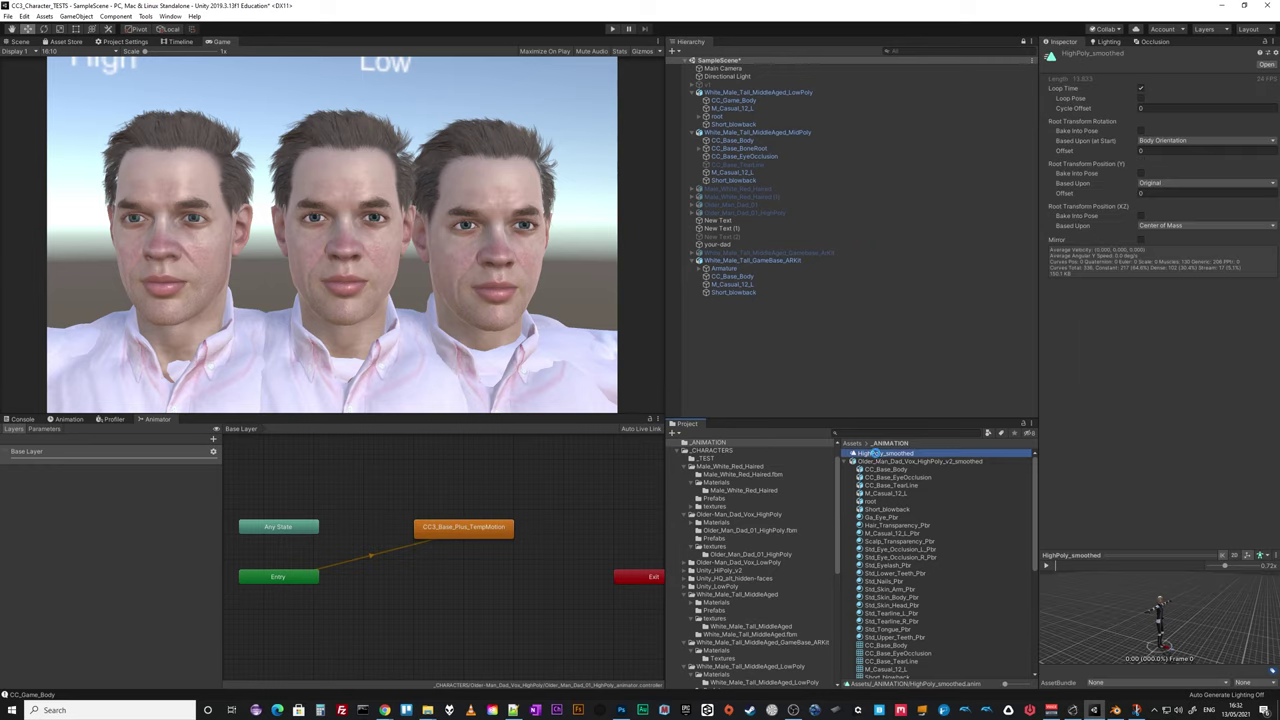
{"action": "key", "text": "ctrl+d"}
{"action": "left_click", "coordinate": [912, 455]}
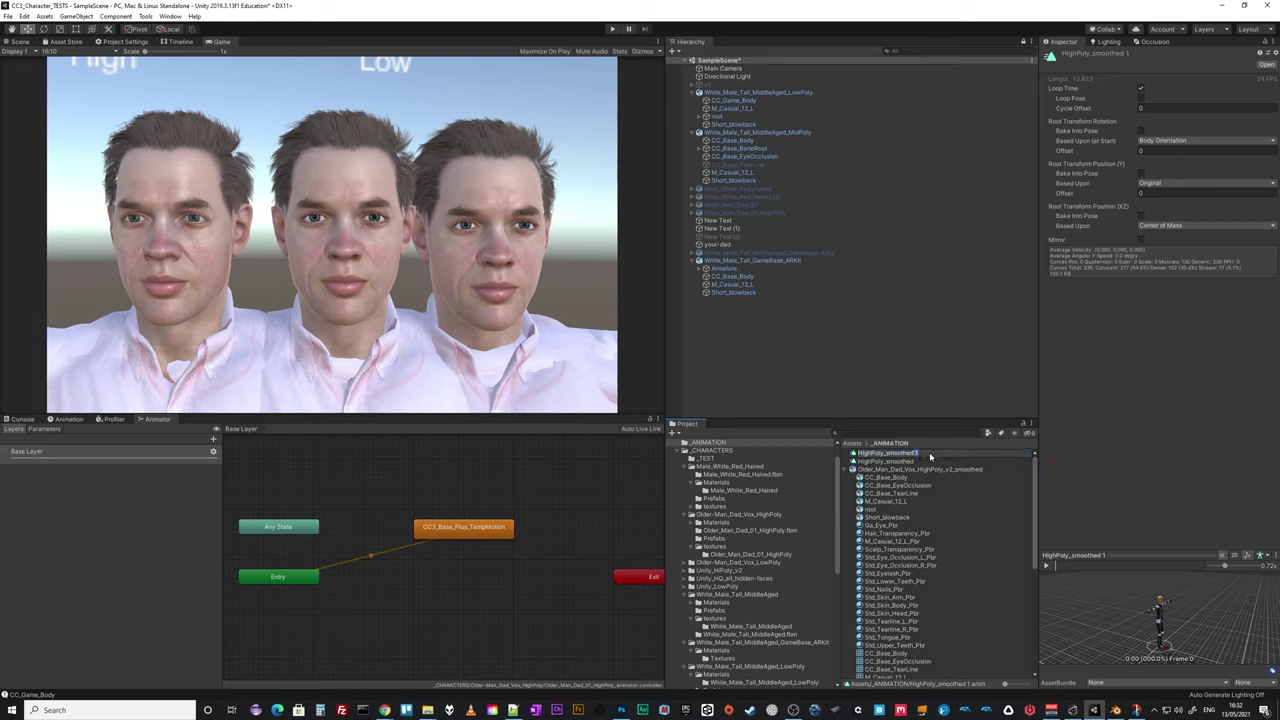
{"action": "type", "text": "F"}
{"action": "key", "text": "BackSpace"}
{"action": "key", "text": "Delete"}
{"action": "key", "text": "Delete"}
{"action": "key", "text": "Delete"}
{"action": "type", "text": "G"}
{"action": "key", "text": "Return"}
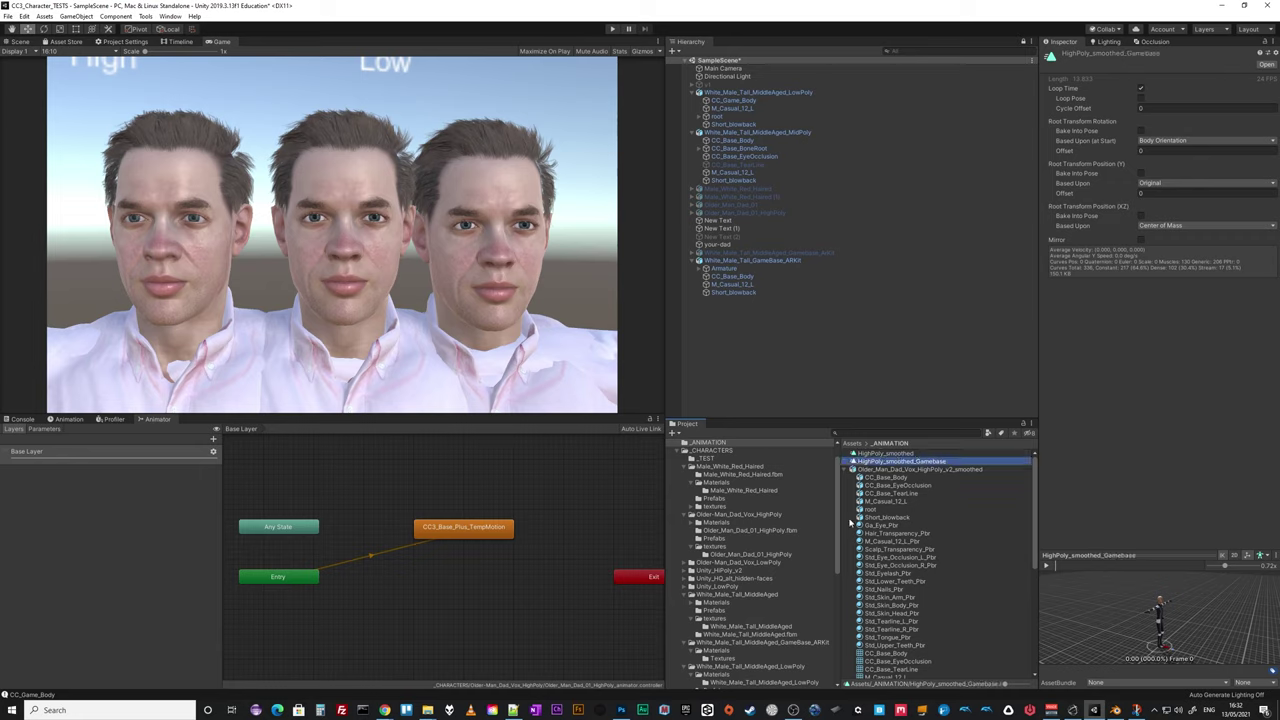
{"action": "left_click", "coordinate": [851, 469]}
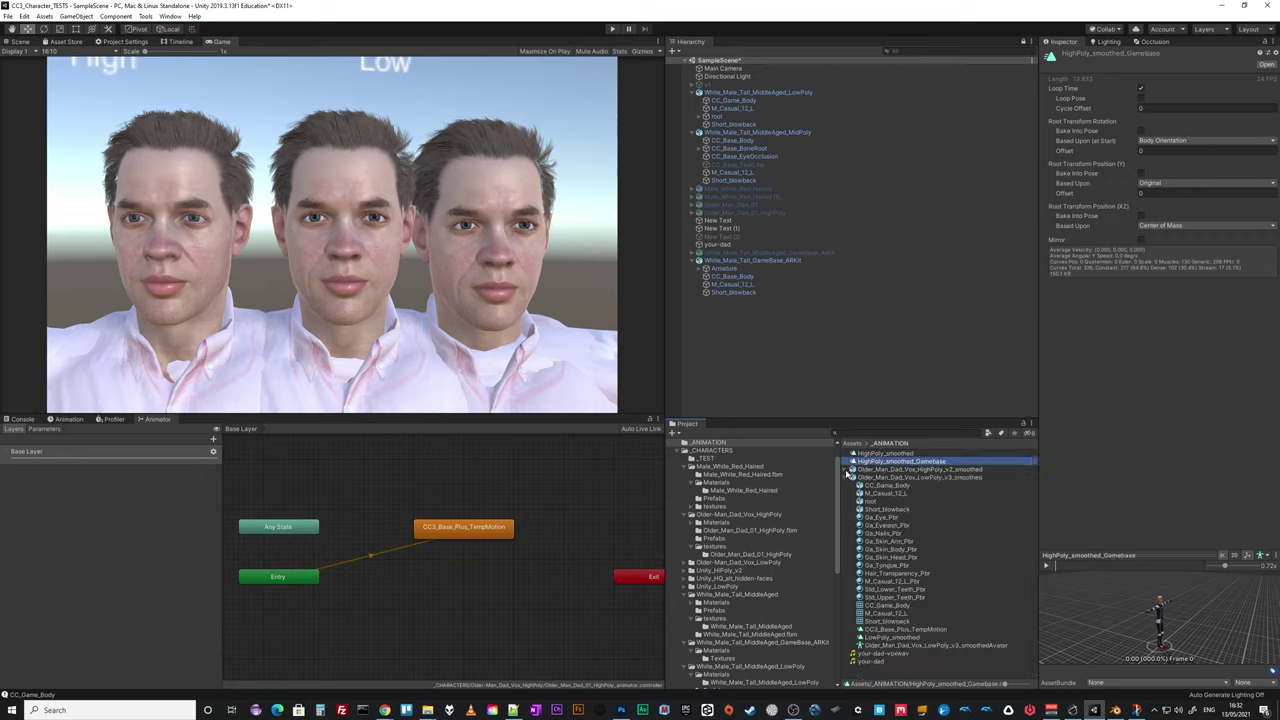
Locate the ARKit character's Older_Man_Dad_01_HighPoly_animator controller, duplicate it and rename the copy Older_Man_Dad_01_HighPoly_animator _Gamebase.
{"action": "left_click", "coordinate": [733, 261]}
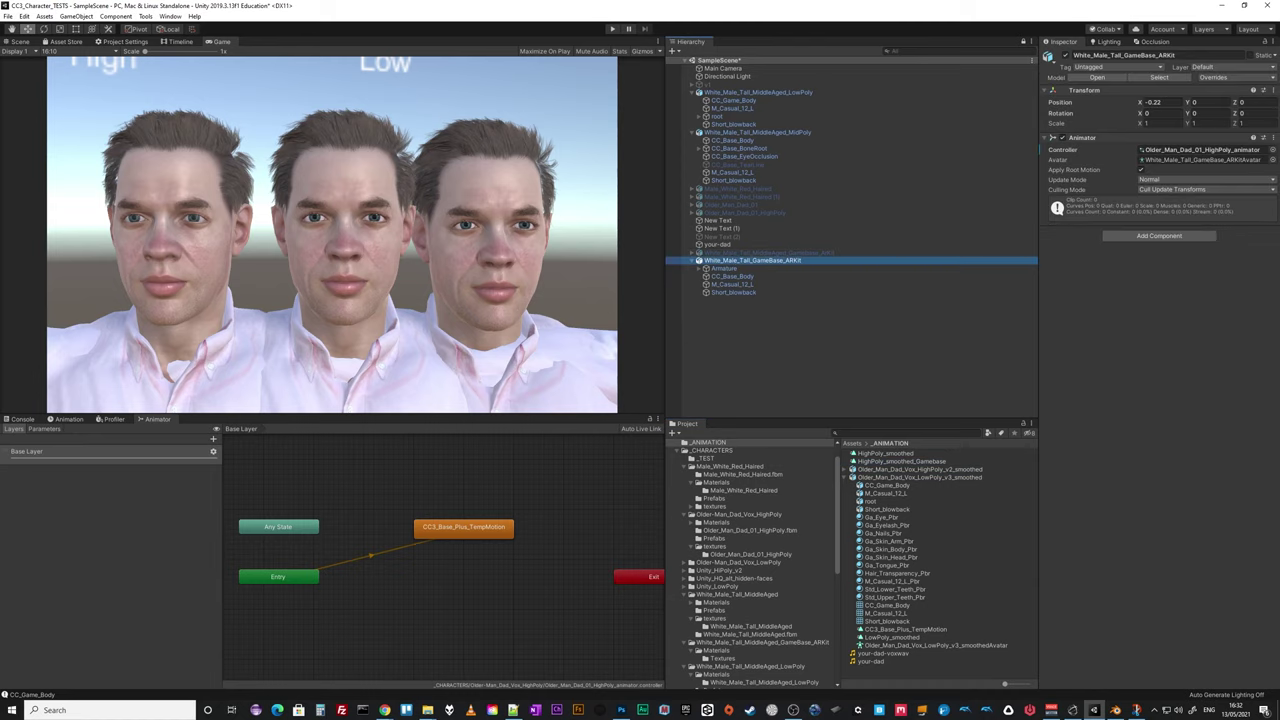
{"action": "left_click", "coordinate": [1200, 149]}
{"action": "left_click", "coordinate": [903, 613]}
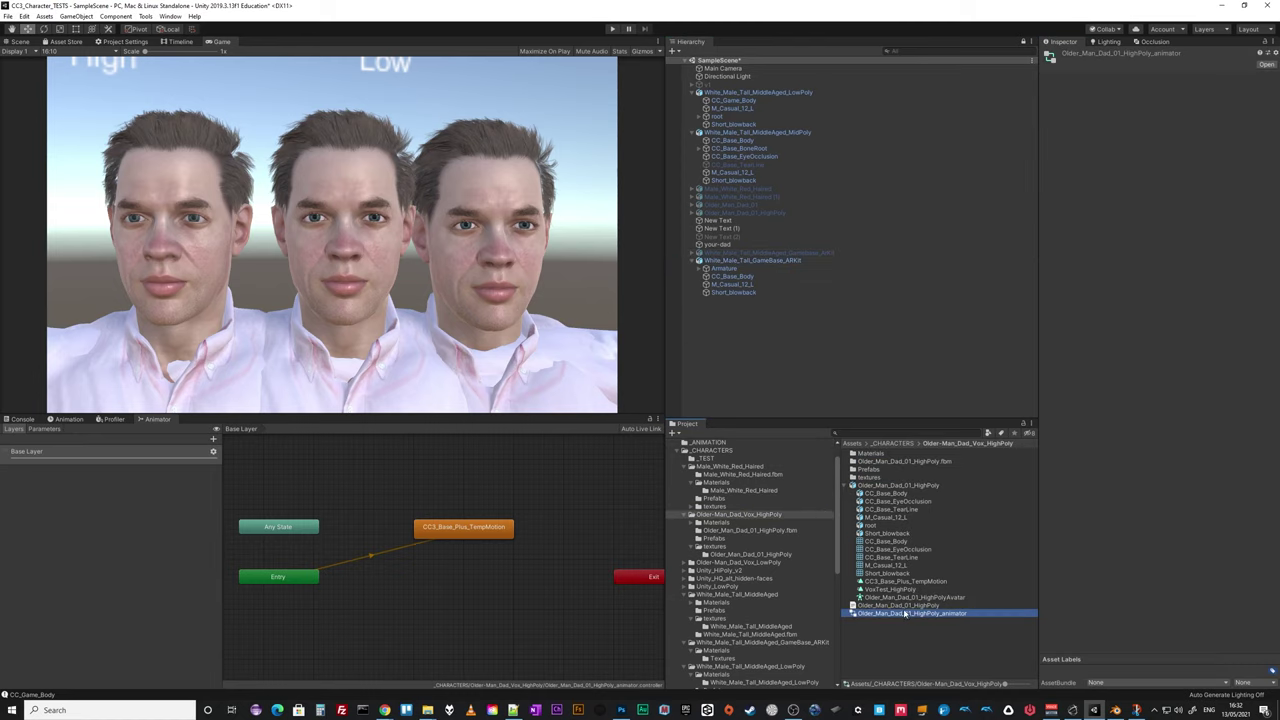
{"action": "key", "text": "ctrl+d"}
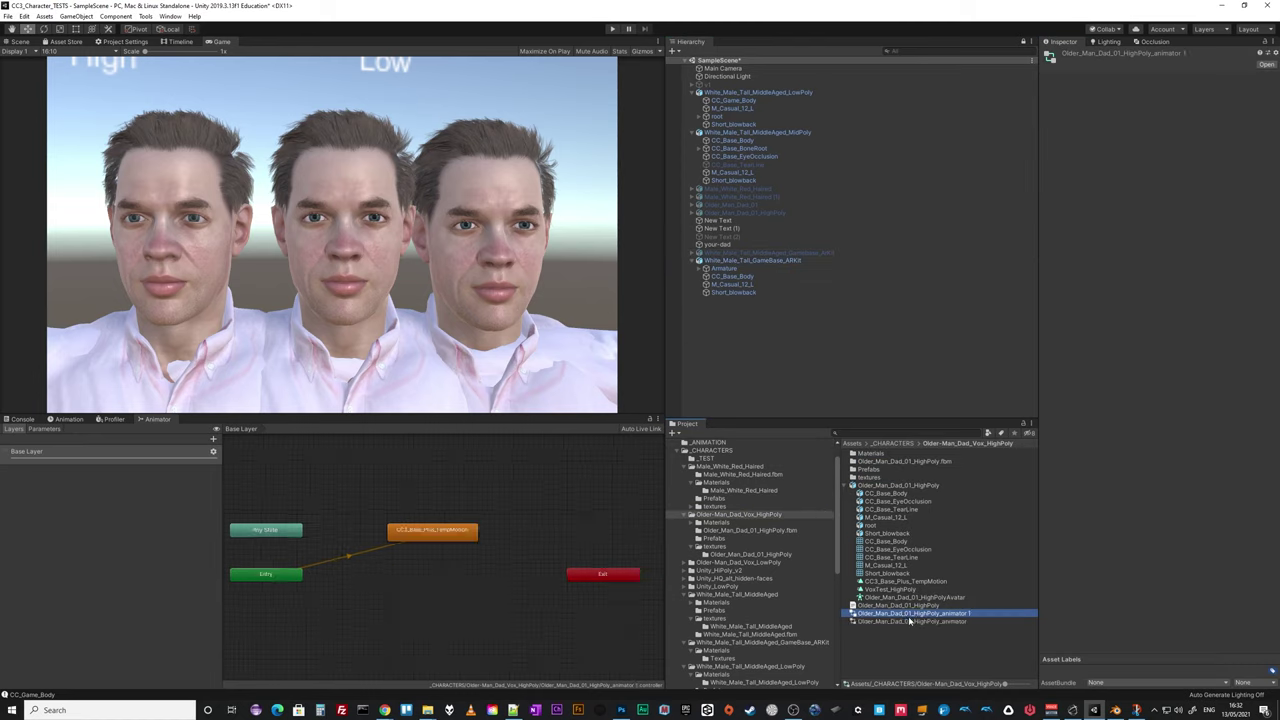
{"action": "left_click", "coordinate": [944, 614]}
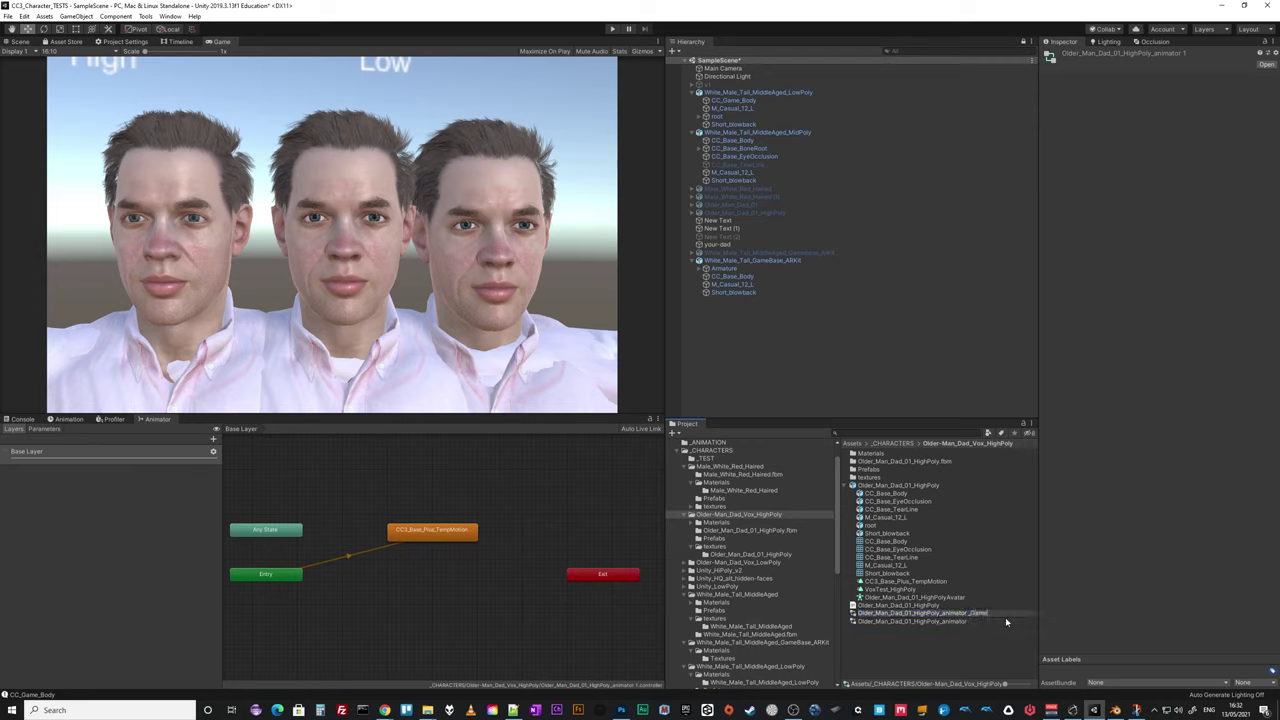
{"action": "type", "text": "_Gamebase"}
{"action": "key", "text": "Return"}
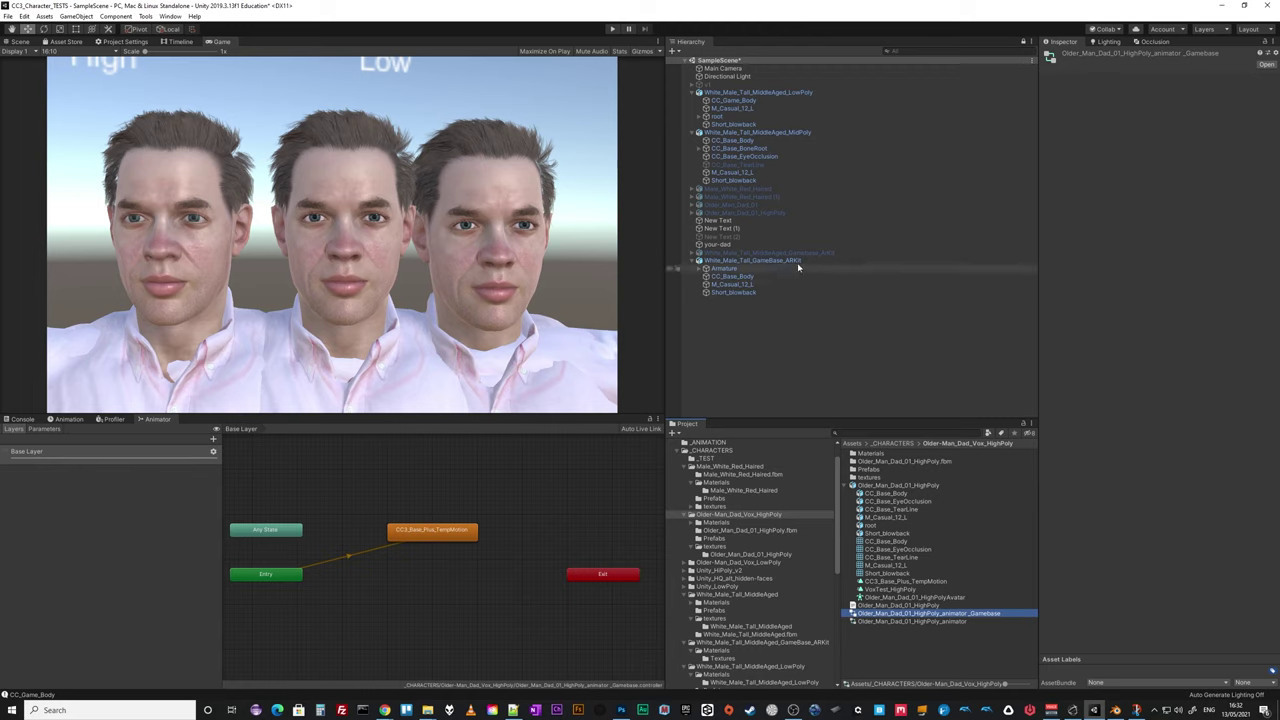
Assign the _Gamebase controller to White_Male_Tall_GameBase_ARKit and set its CC3_Base_Plus_TempMotion state's motion to HighPoly_smoothed_Gamebase.
{"action": "left_click", "coordinate": [790, 261]}
{"action": "left_click_drag", "start_coordinate": [985, 617], "coordinate": [1197, 152]}
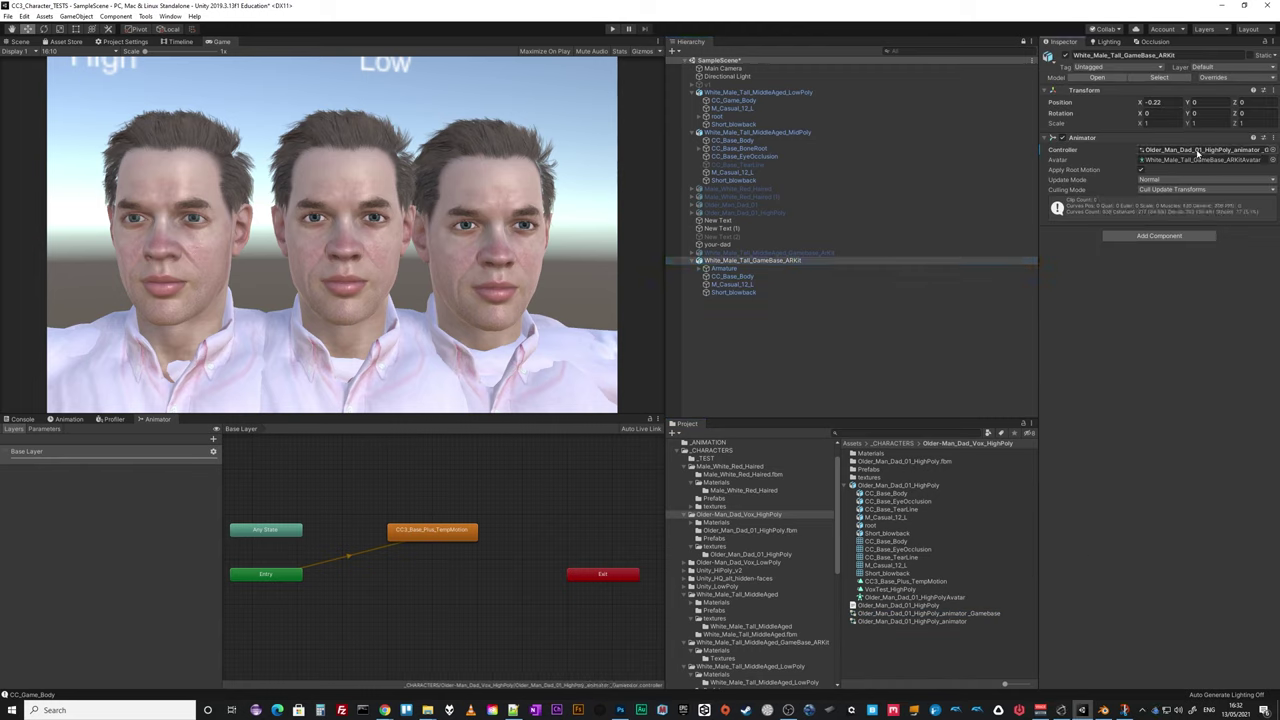
{"action": "left_click", "coordinate": [958, 614]}
{"action": "left_click", "coordinate": [430, 541]}
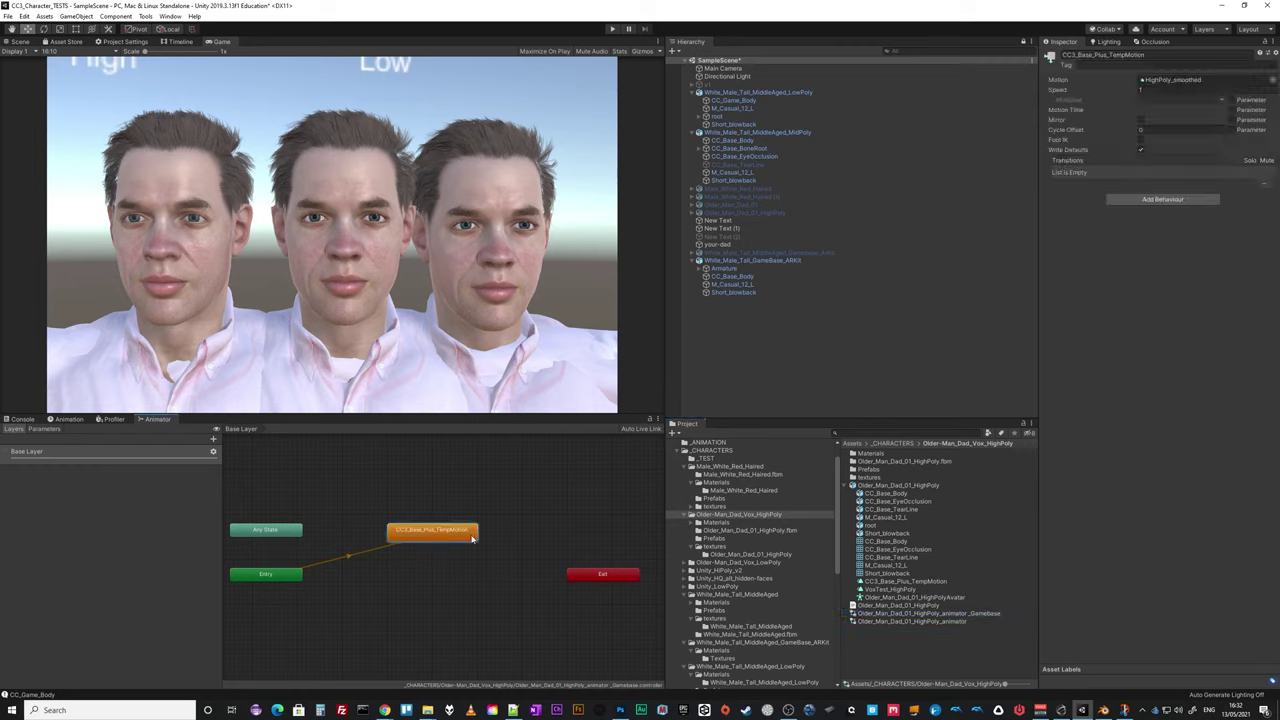
{"action": "left_click", "coordinate": [1181, 82]}
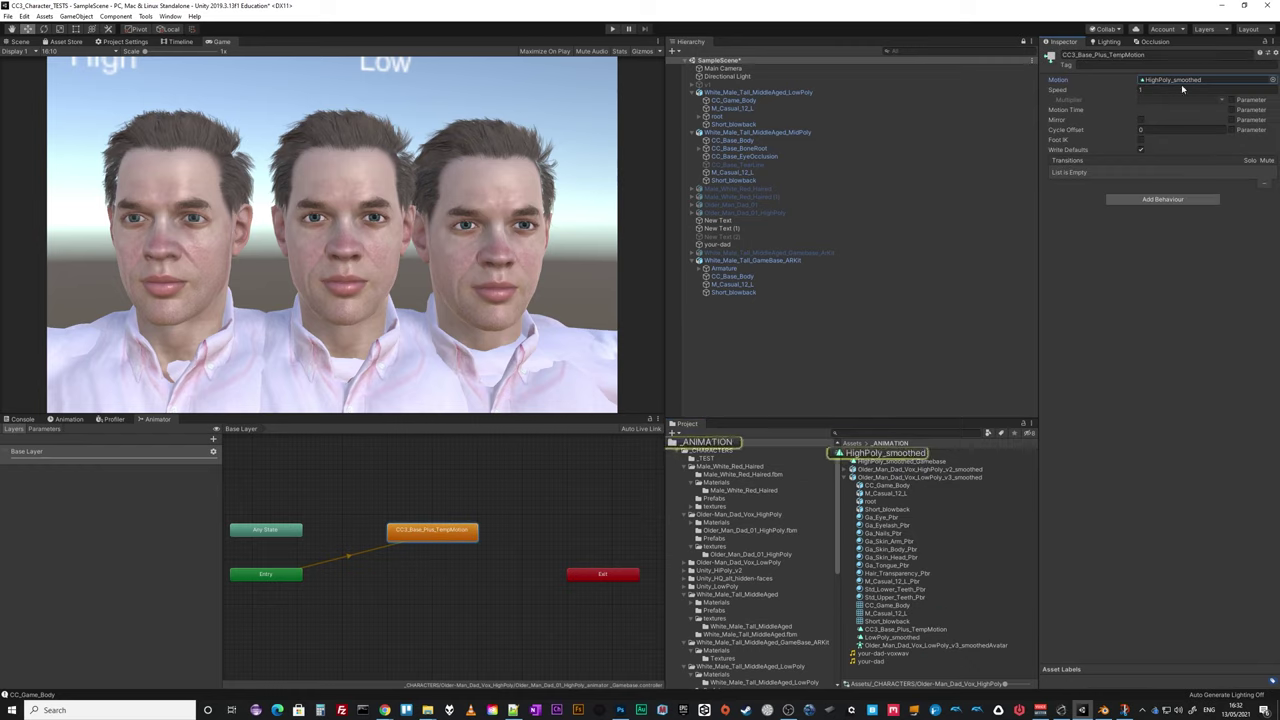
{"action": "left_click_drag", "start_coordinate": [925, 462], "coordinate": [1208, 79]}
Check which animator controller assets White_Male_Tall_MiddleAged_MidPoly and White_Male_Tall_GameBase_ARKit use.
{"action": "left_click", "coordinate": [772, 132]}
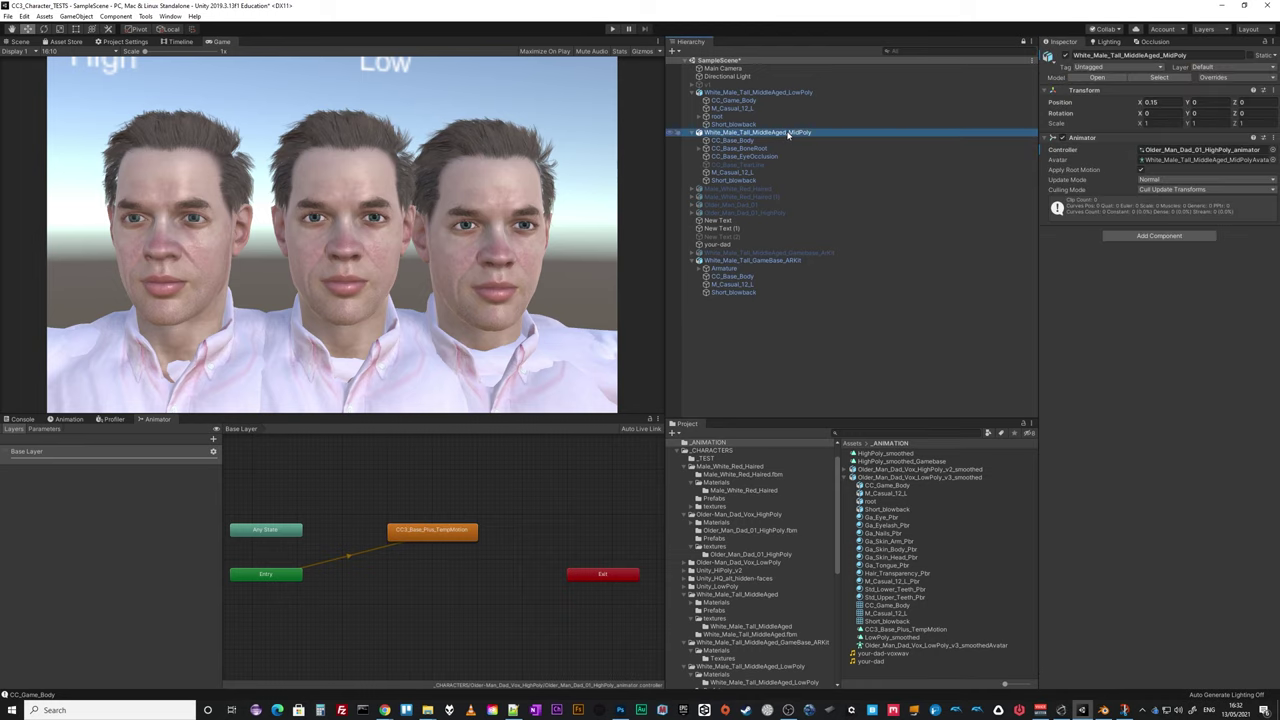
{"action": "left_click", "coordinate": [1200, 150]}
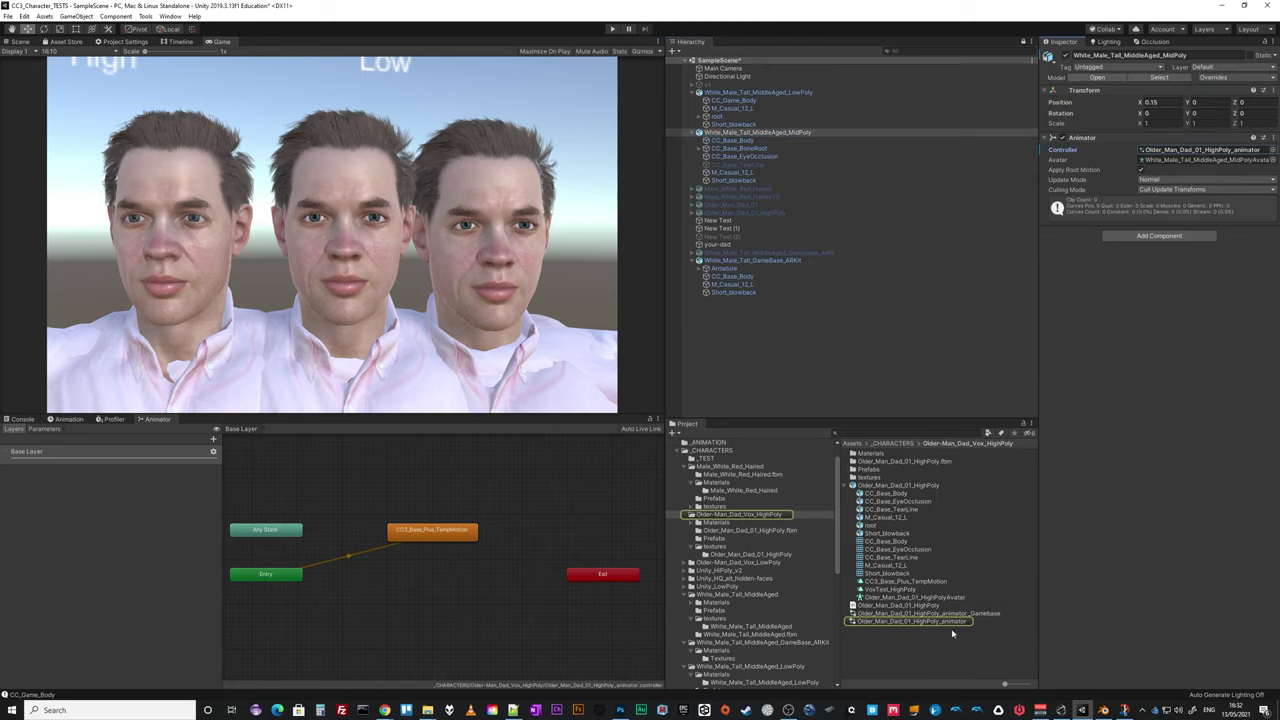
{"action": "left_click", "coordinate": [776, 261]}
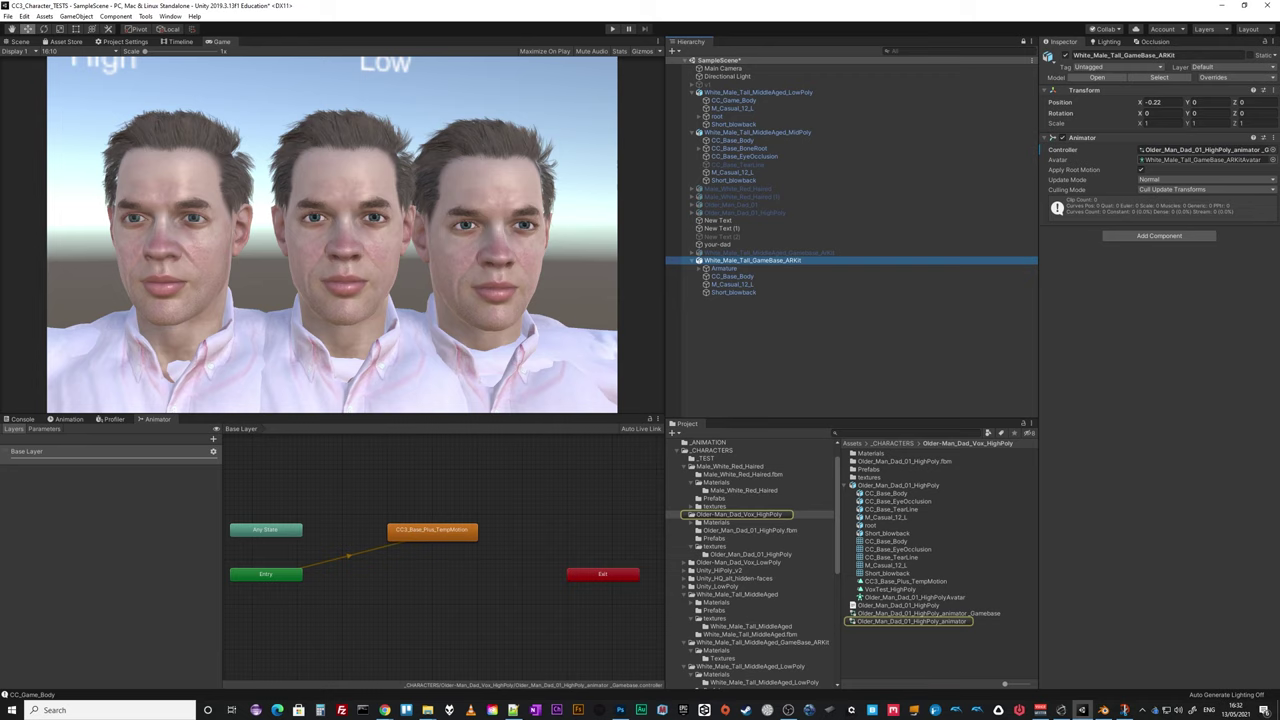
{"action": "left_click", "coordinate": [1237, 151]}
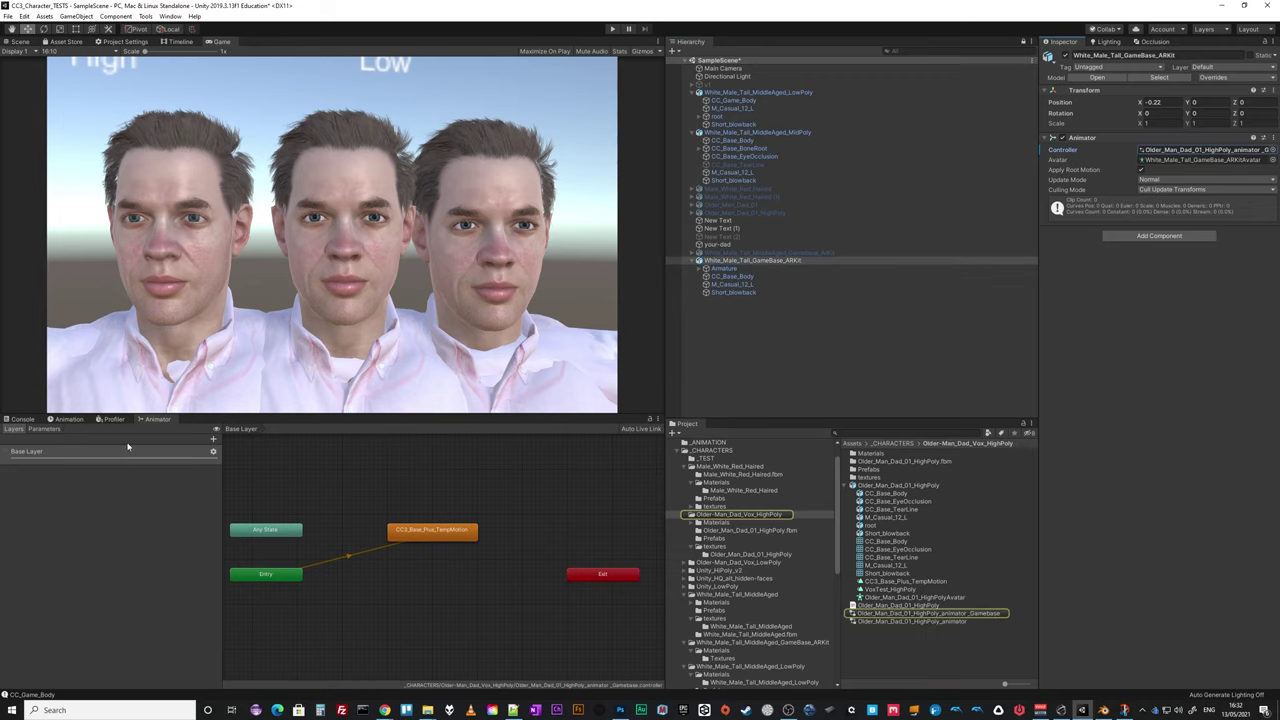
Remove the missing CC_Base_Body tongue tracks T01_Tongue_Up through T11_Tongue_Bulge_Right from the HighPoly_smoothed_Gamebase animation.
{"action": "left_click", "coordinate": [65, 419]}
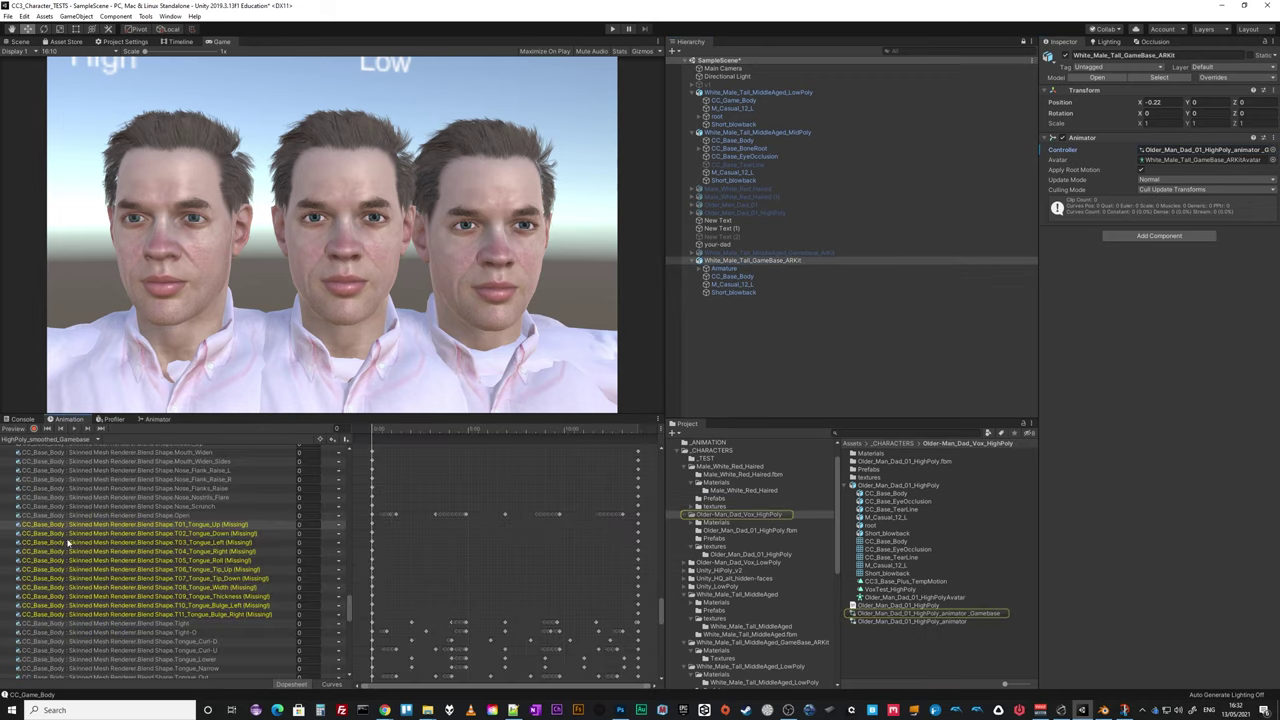
{"action": "left_click", "coordinate": [117, 625]}
{"action": "left_click", "coordinate": [113, 614], "text": "shift"}
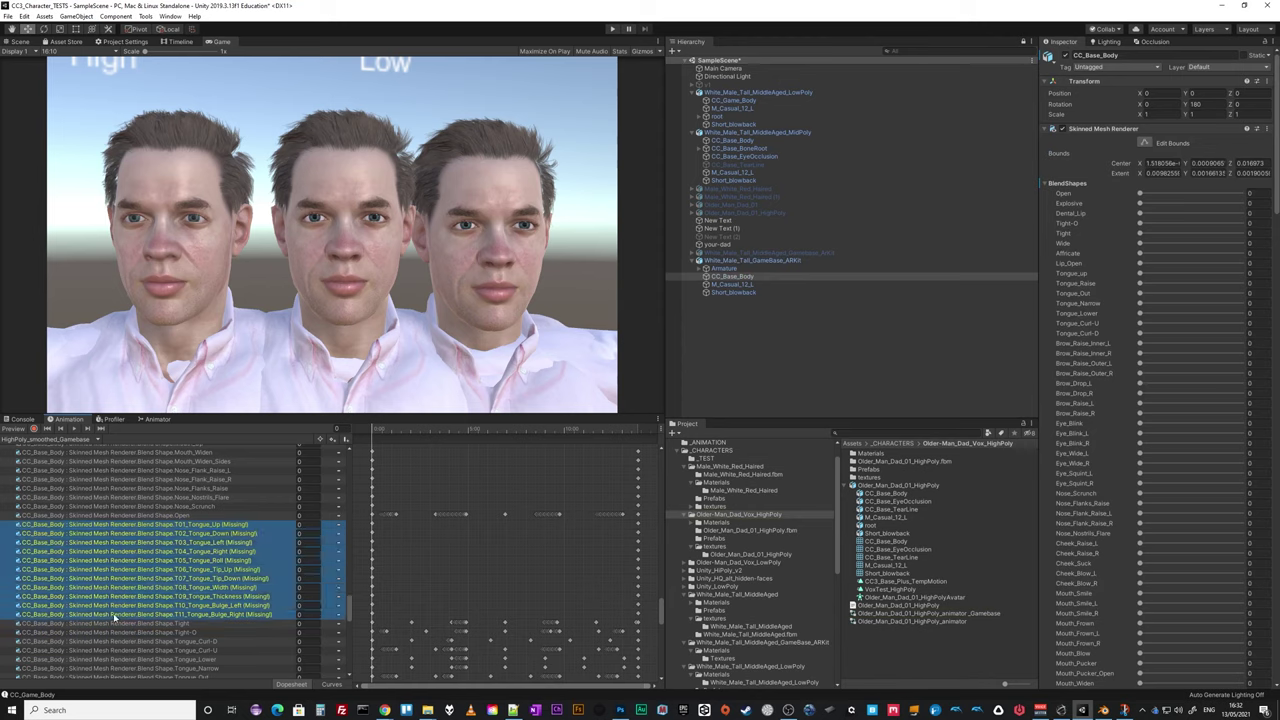
{"action": "right_click", "coordinate": [113, 613]}
{"action": "left_click", "coordinate": [140, 622]}
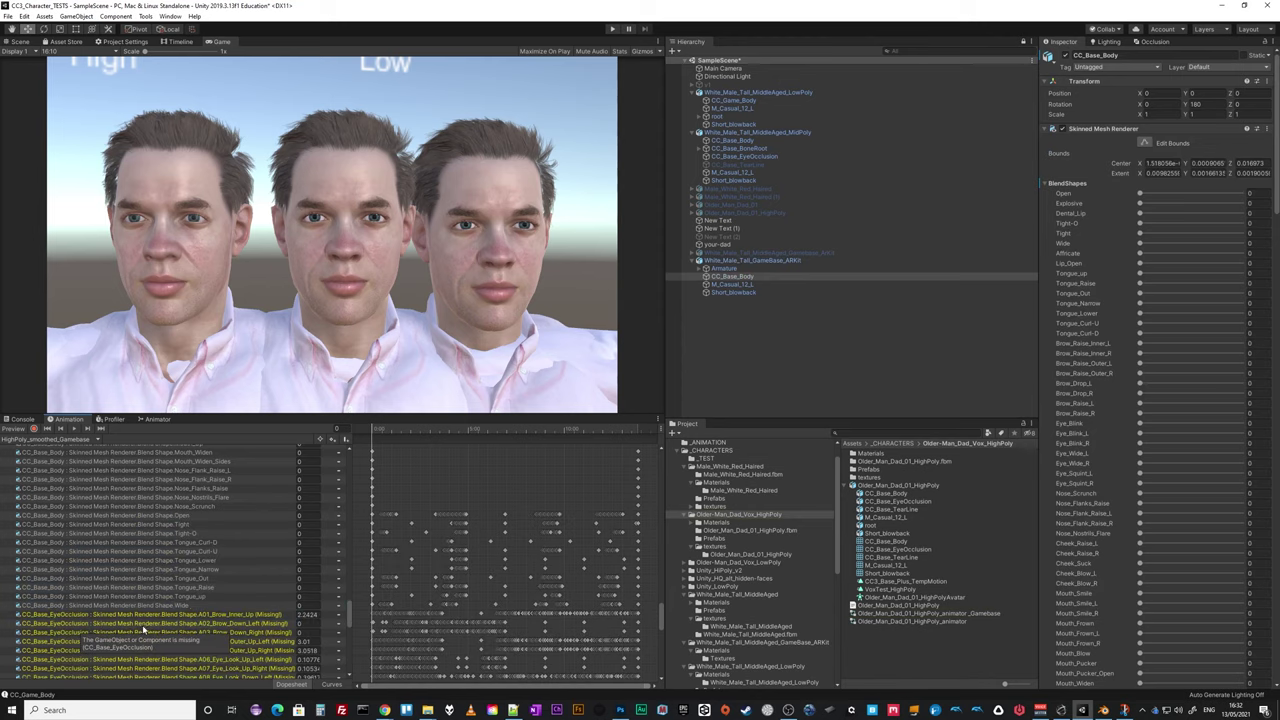
Remove all missing CC_Base_EyeOcclusion and CC_Base_TearLine tracks from HighPoly_smoothed_Gamebase and check the remaining tracks.
{"action": "scroll", "coordinate": [140, 630], "scroll_direction": "down", "scroll_amount": 3}
{"action": "left_click", "coordinate": [150, 525]}
{"action": "scroll", "coordinate": [150, 530], "scroll_direction": "down", "scroll_amount": 10}
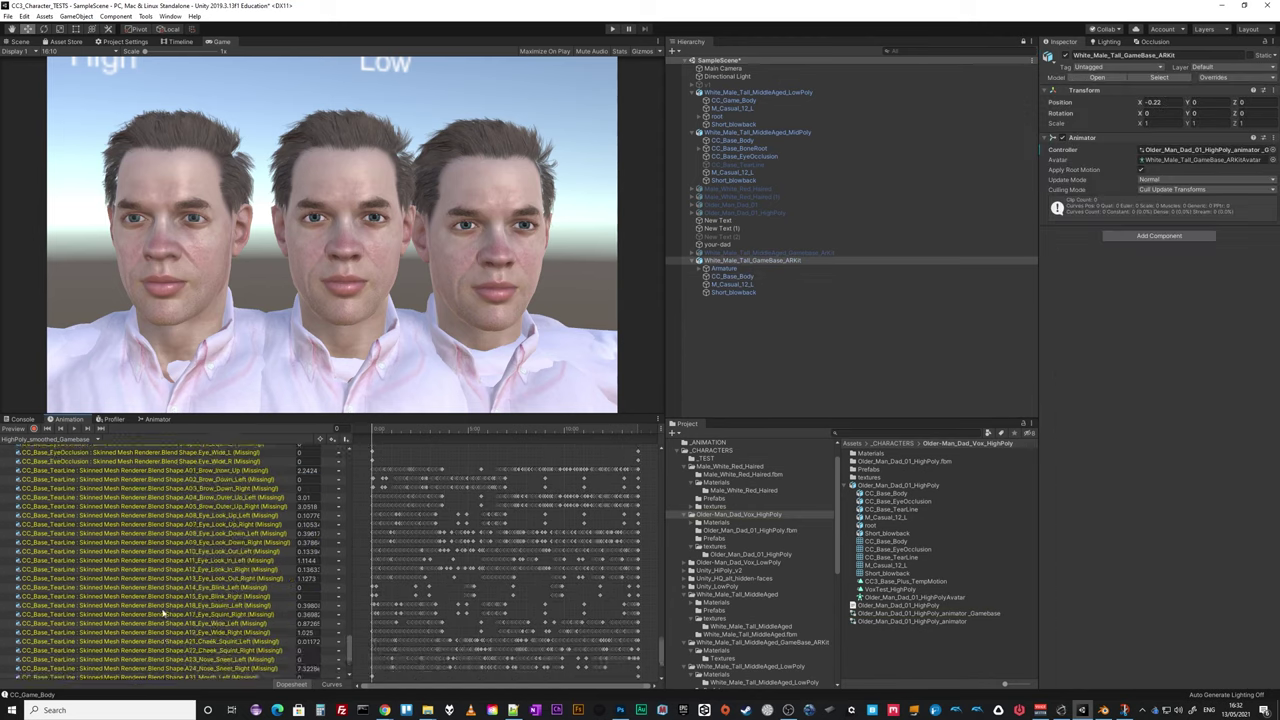
{"action": "left_click", "coordinate": [121, 655], "text": "shift"}
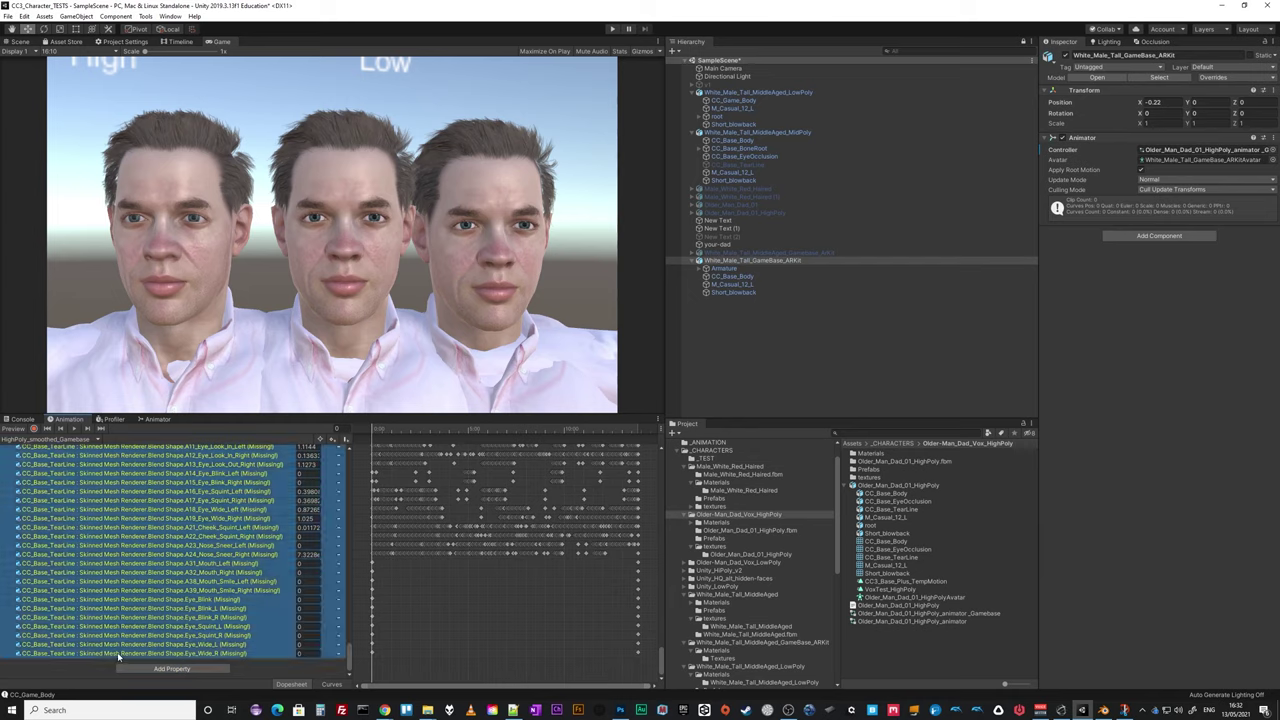
{"action": "scroll", "coordinate": [445, 512], "scroll_direction": "up", "scroll_amount": 1}
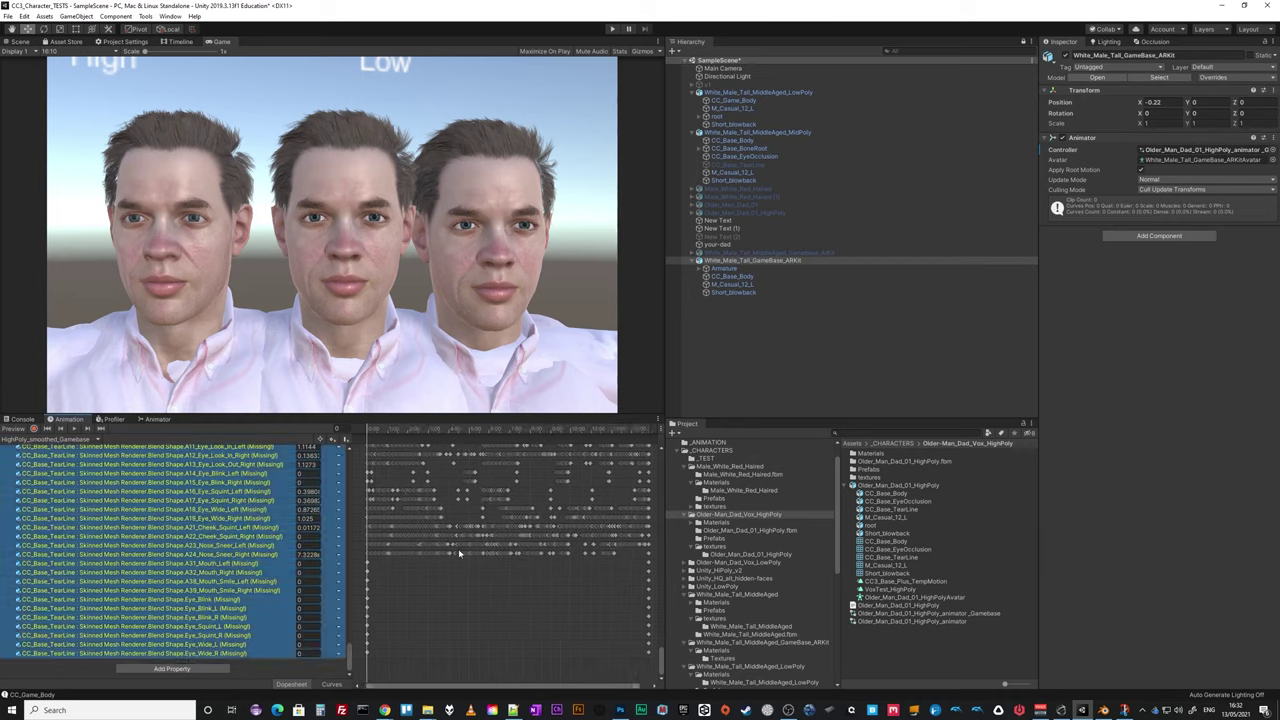
{"action": "scroll", "coordinate": [134, 538], "scroll_direction": "up", "scroll_amount": 6}
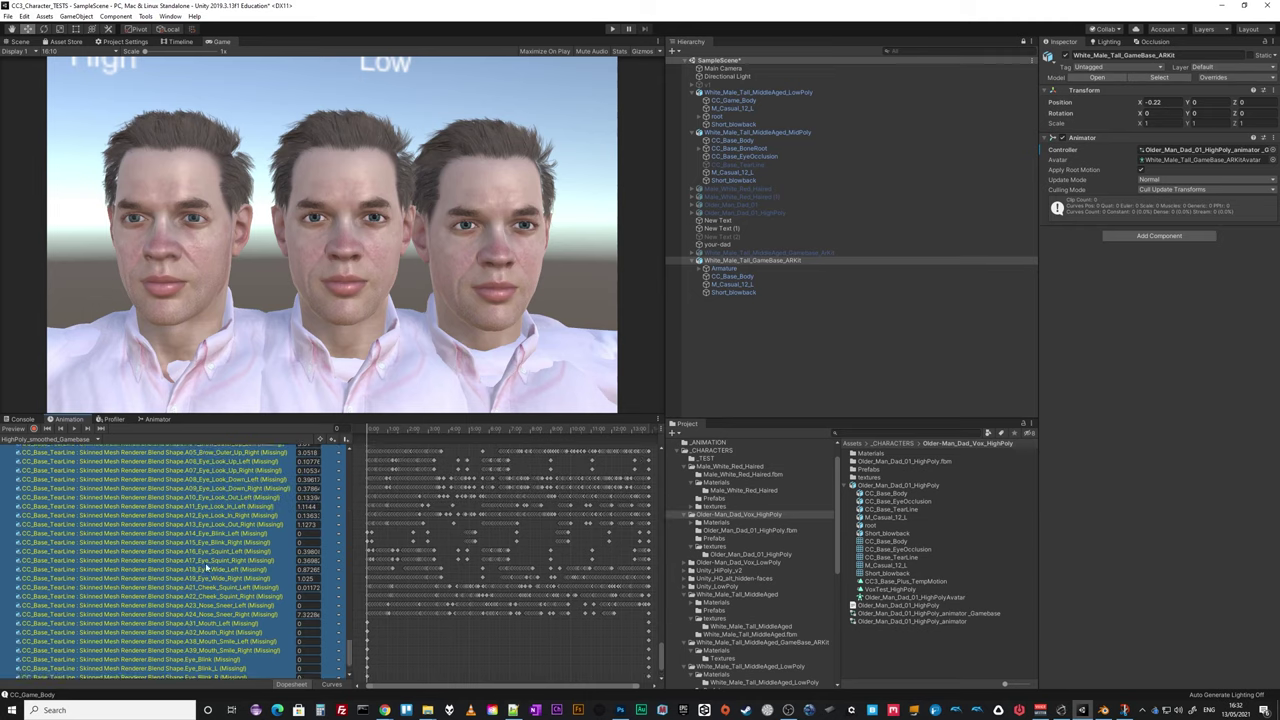
{"action": "scroll", "coordinate": [181, 568], "scroll_direction": "up", "scroll_amount": 4}
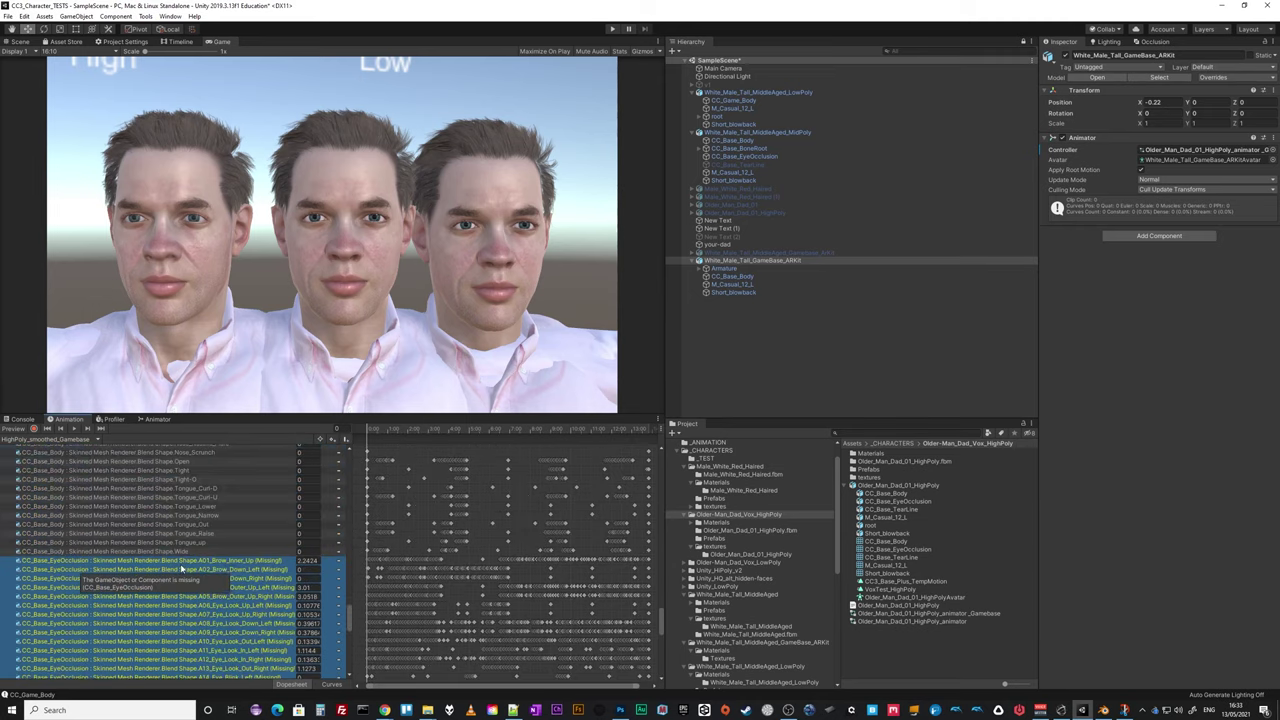
{"action": "right_click", "coordinate": [126, 563]}
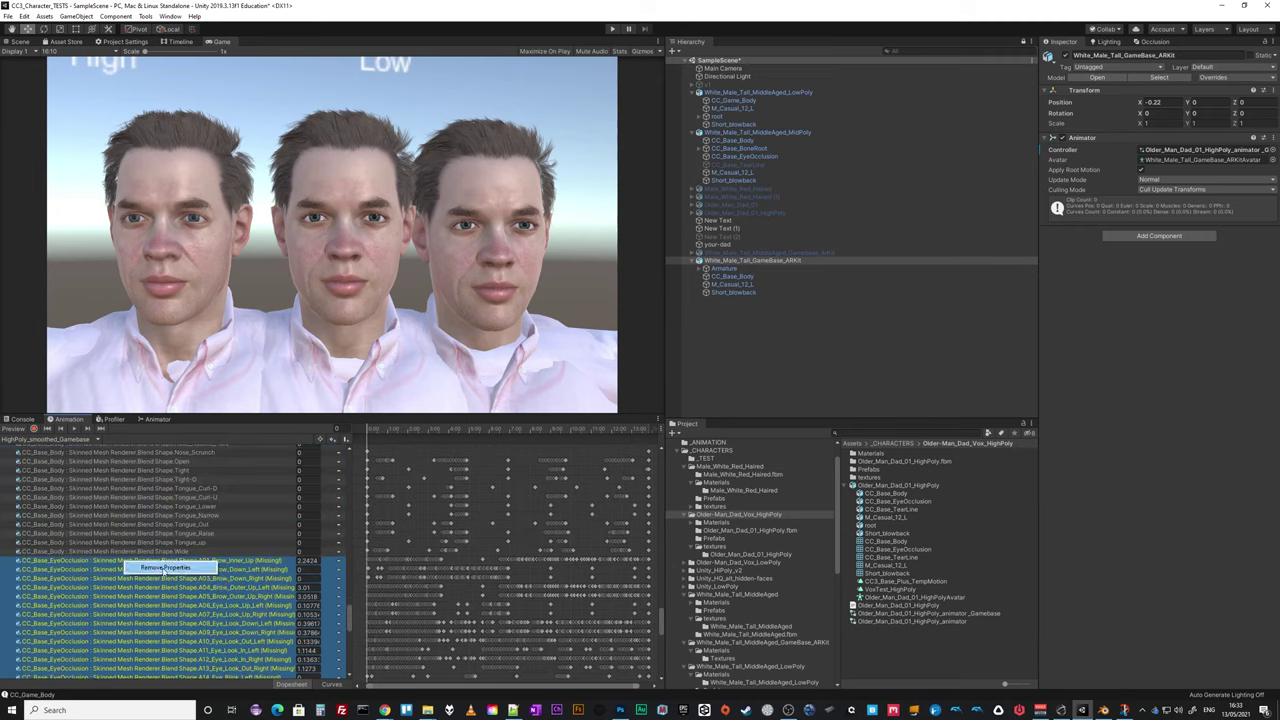
{"action": "left_click", "coordinate": [164, 568]}
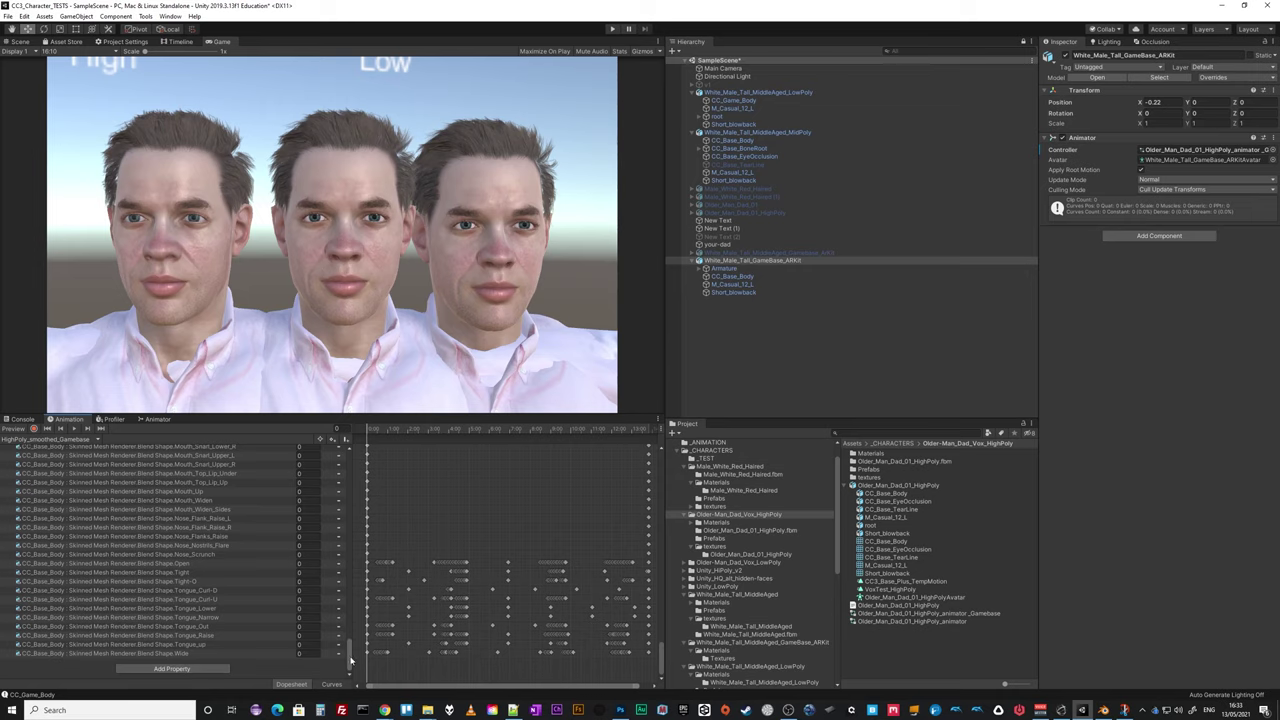
{"action": "left_click_drag", "start_coordinate": [350, 658], "coordinate": [393, 668]}
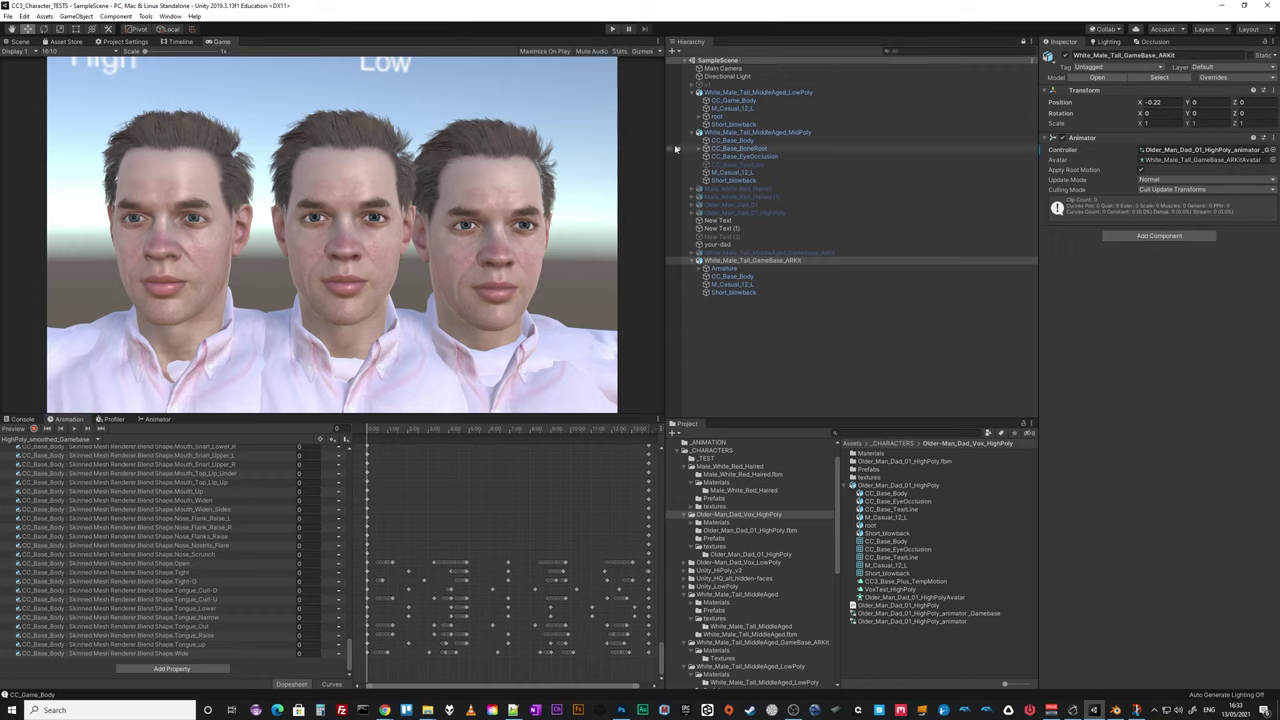
Play the scene to preview the cleaned facial animation on the three characters, and glance at the Faceit head in Blender.
{"action": "left_click", "coordinate": [614, 28]}
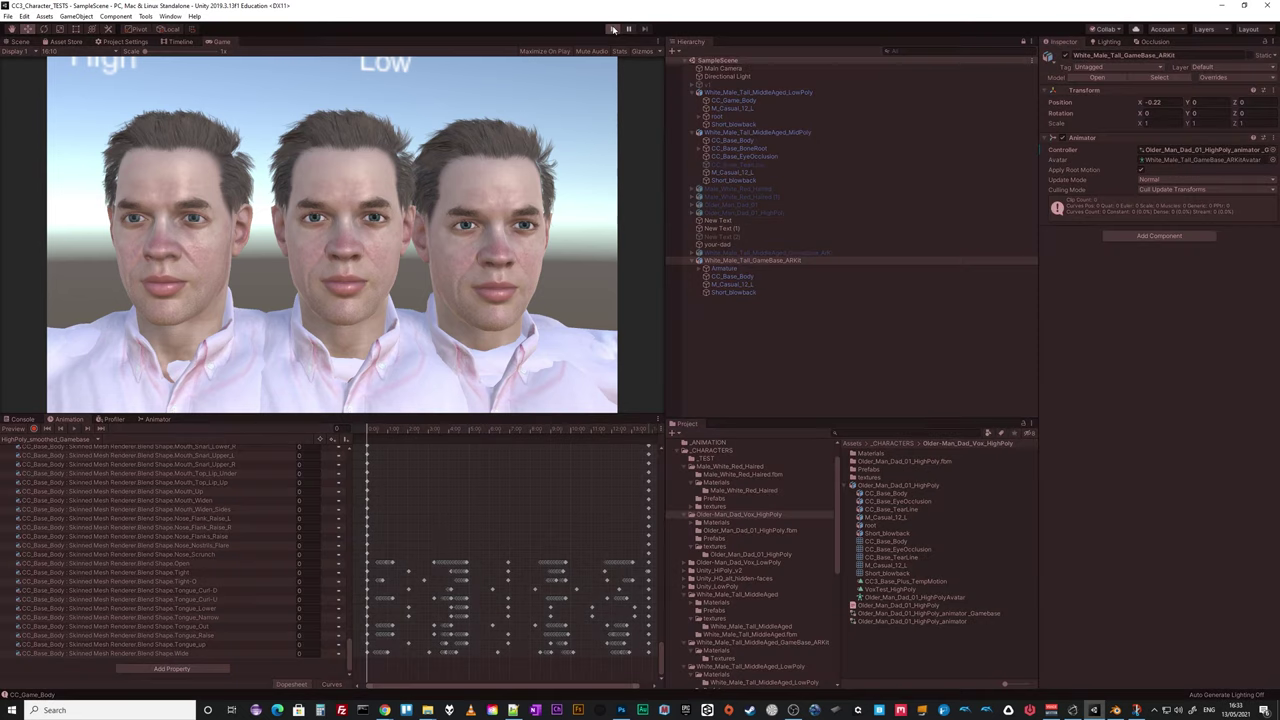
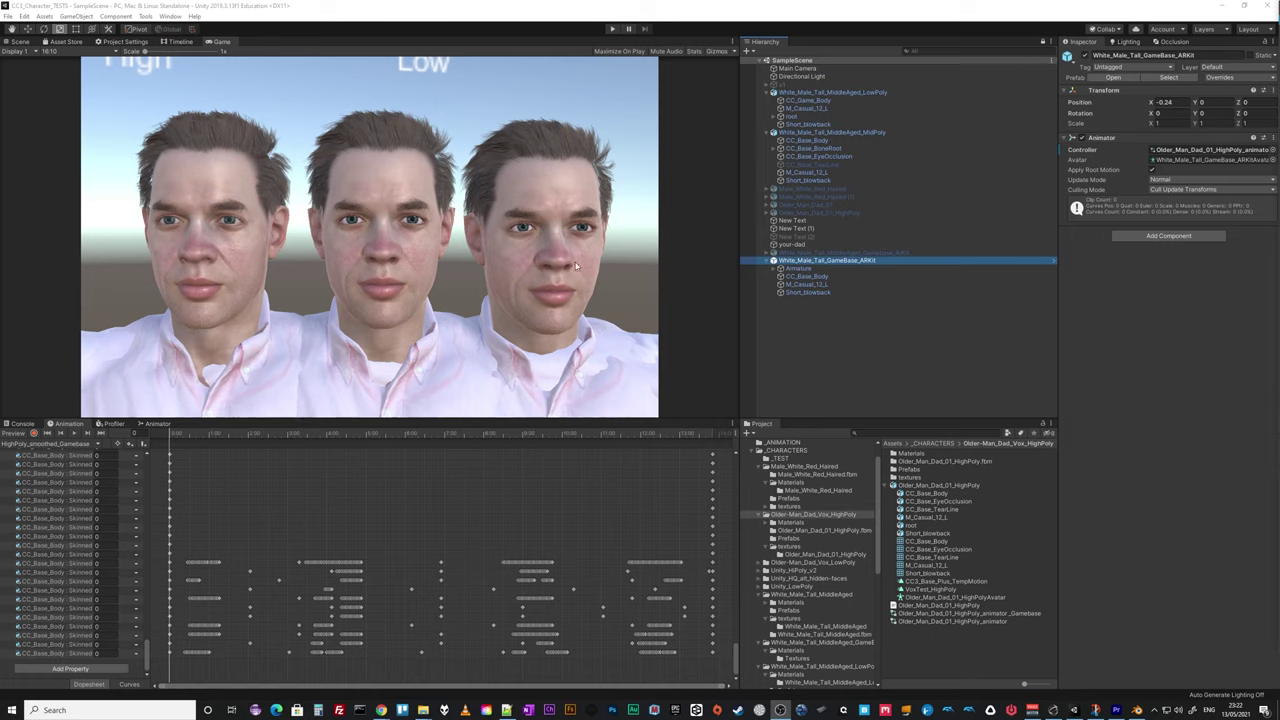
{"action": "left_click", "coordinate": [1139, 711]}
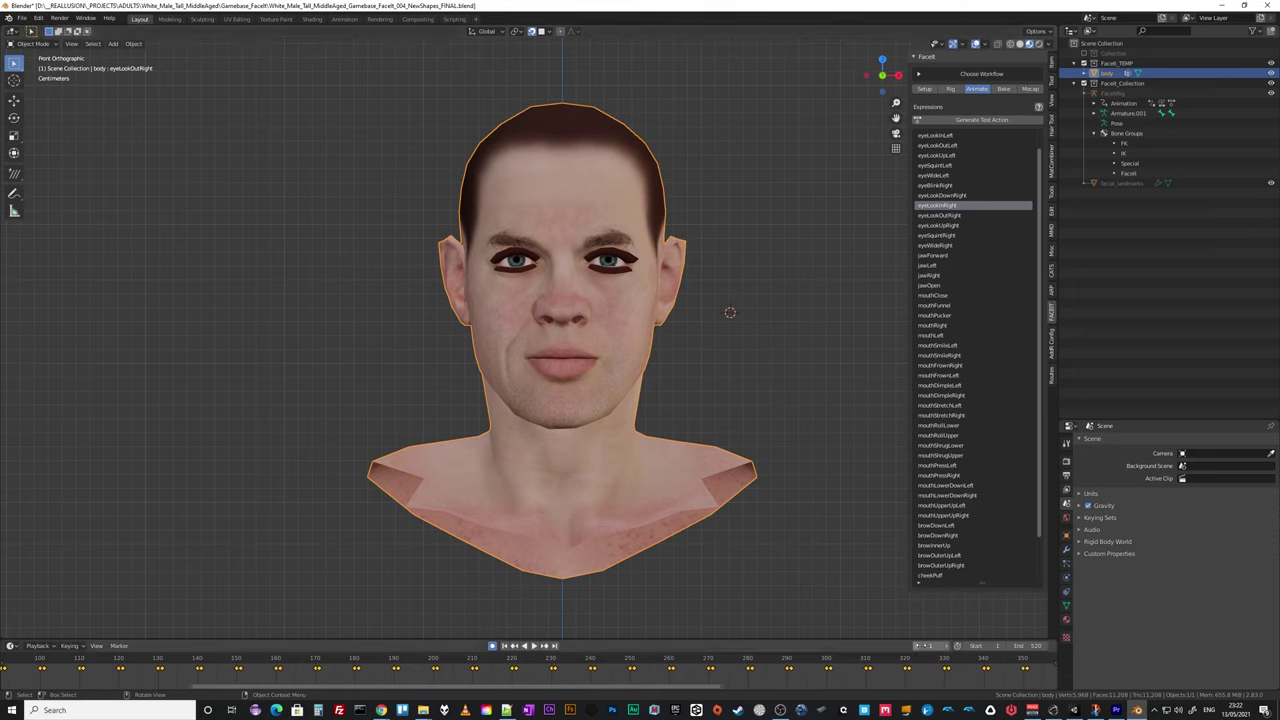
{"action": "left_click", "coordinate": [1074, 711]}
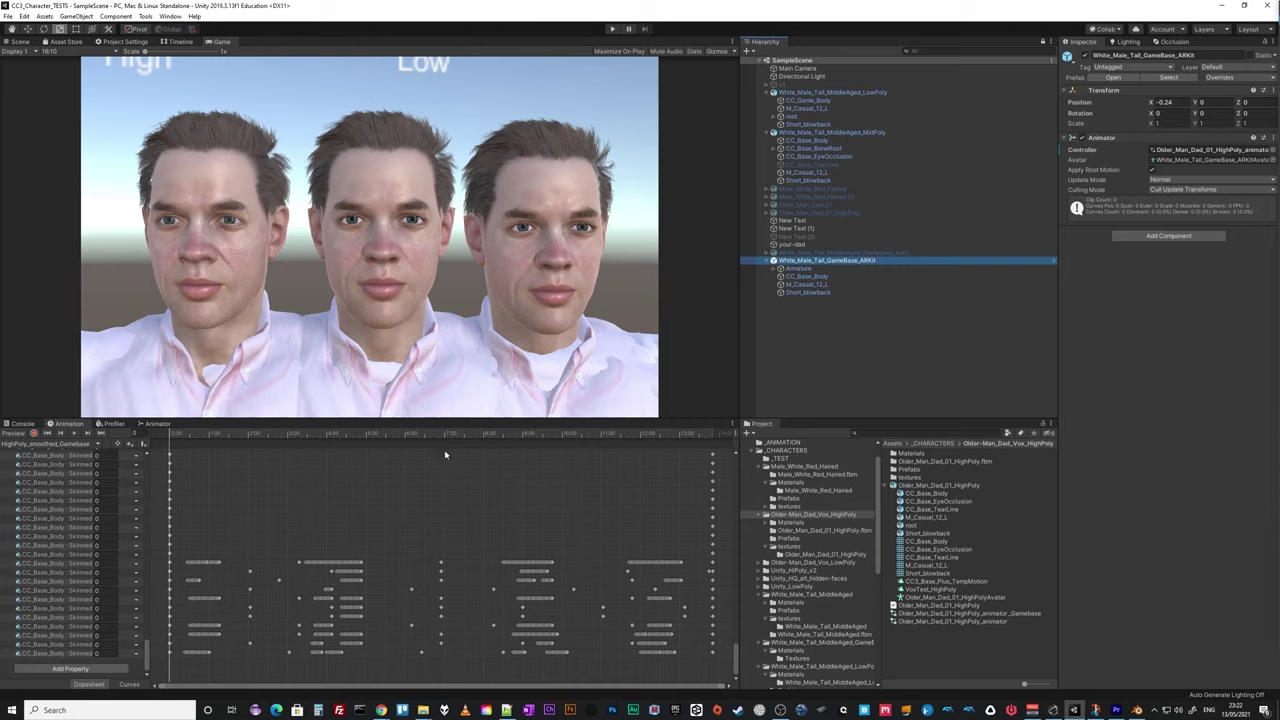
Set the A01_Brow_Inner_Up blendshape to 100 on CC_Base_Body of White_Male_Tall_MiddleAged_MidPoly, with the Scene view showing its face.
{"action": "left_click", "coordinate": [814, 133]}
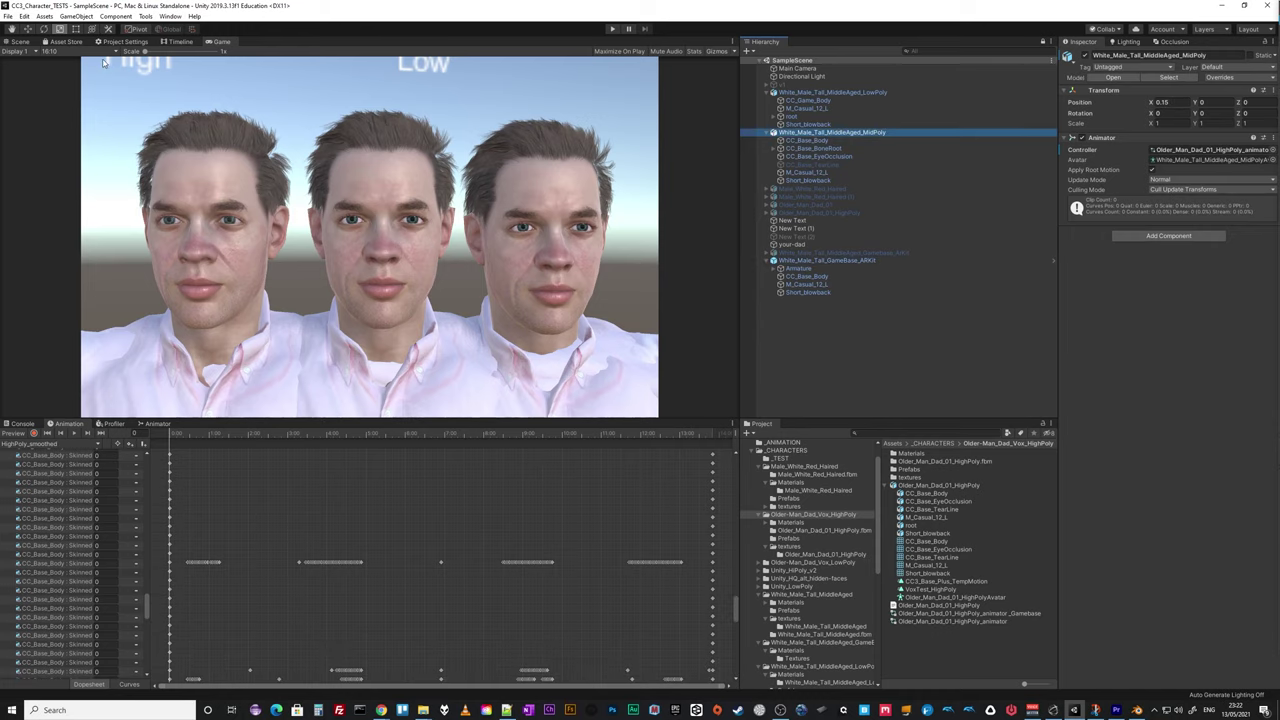
{"action": "left_click", "coordinate": [20, 41]}
{"action": "key", "text": "f"}
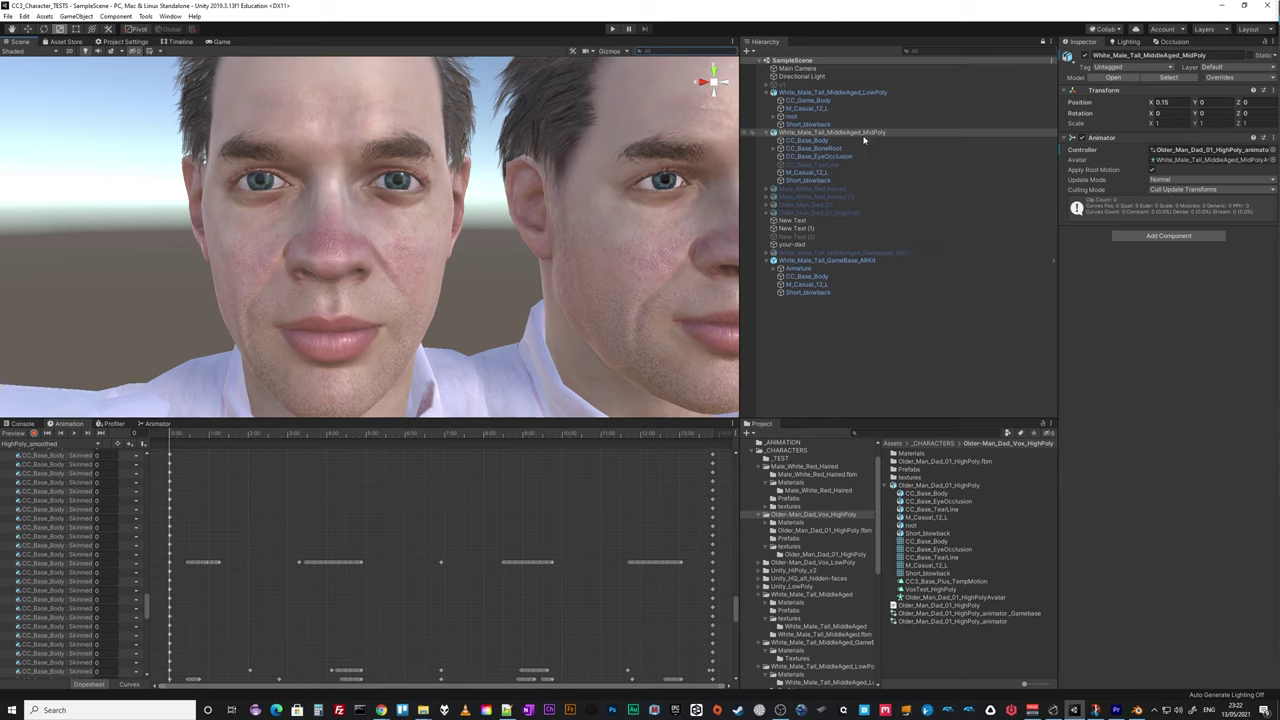
{"action": "left_click", "coordinate": [810, 141]}
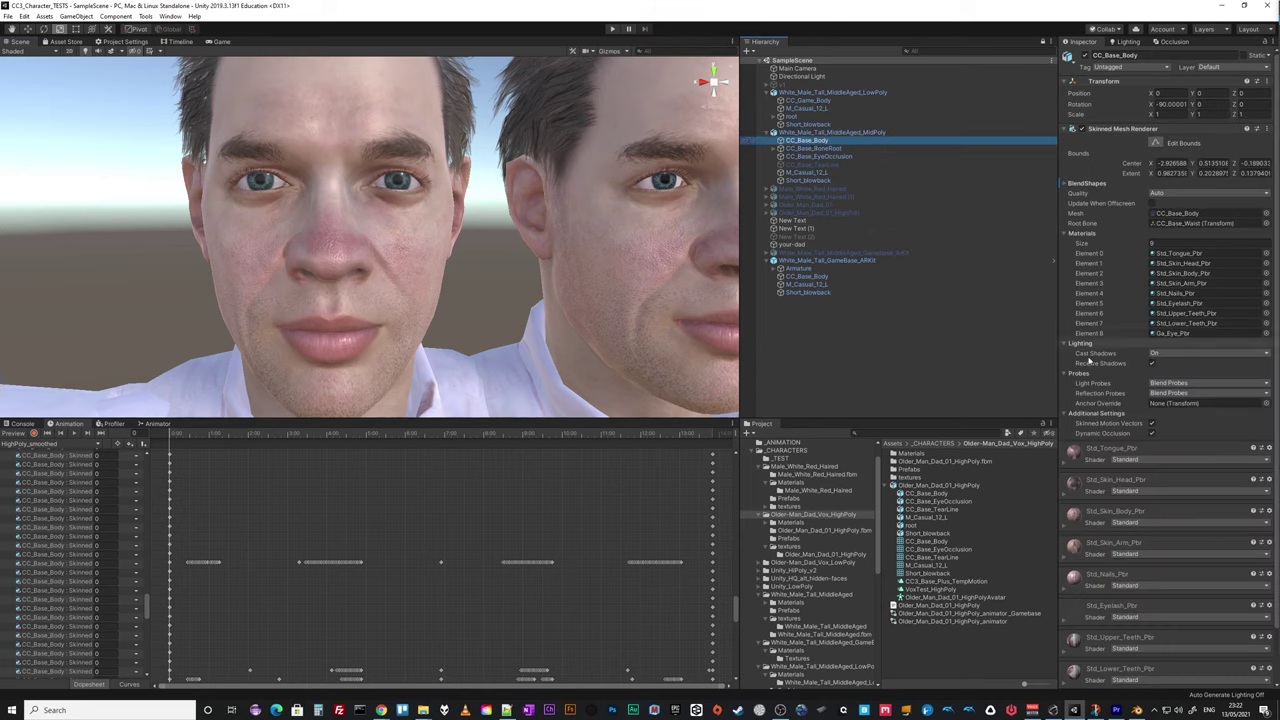
{"action": "left_click", "coordinate": [1068, 187]}
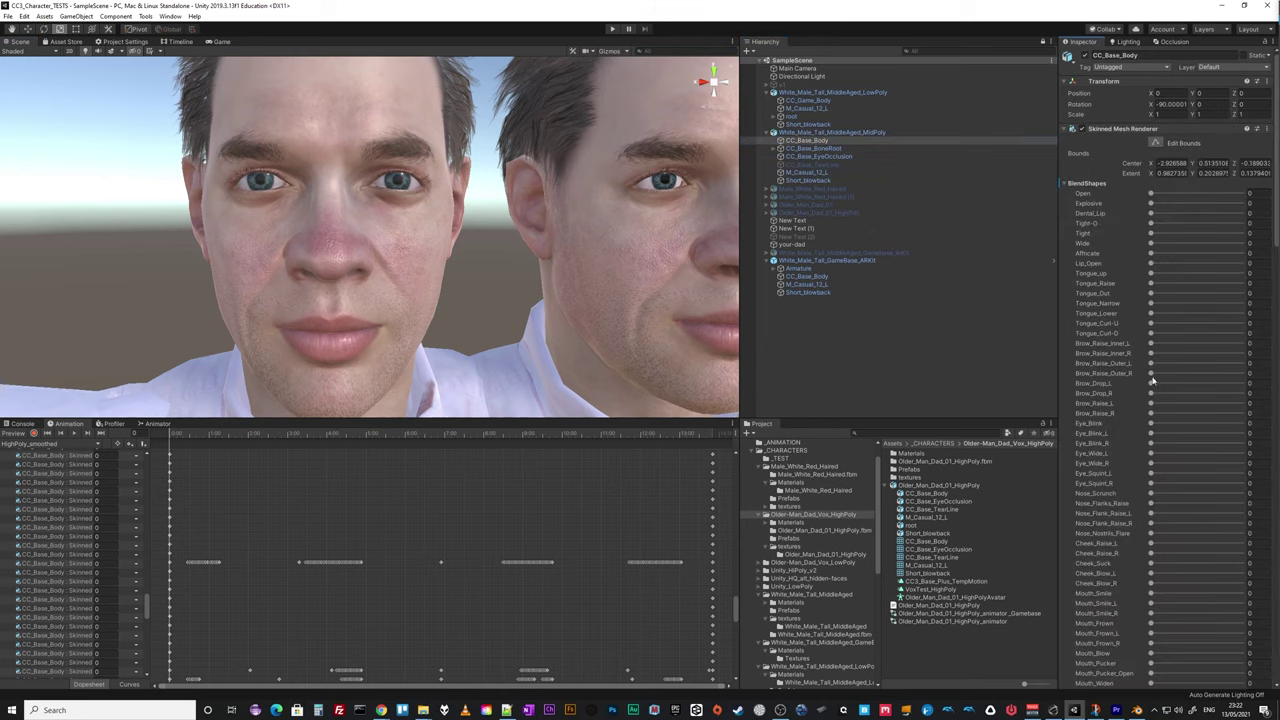
{"action": "scroll", "coordinate": [1145, 322], "scroll_direction": "down", "scroll_amount": 10}
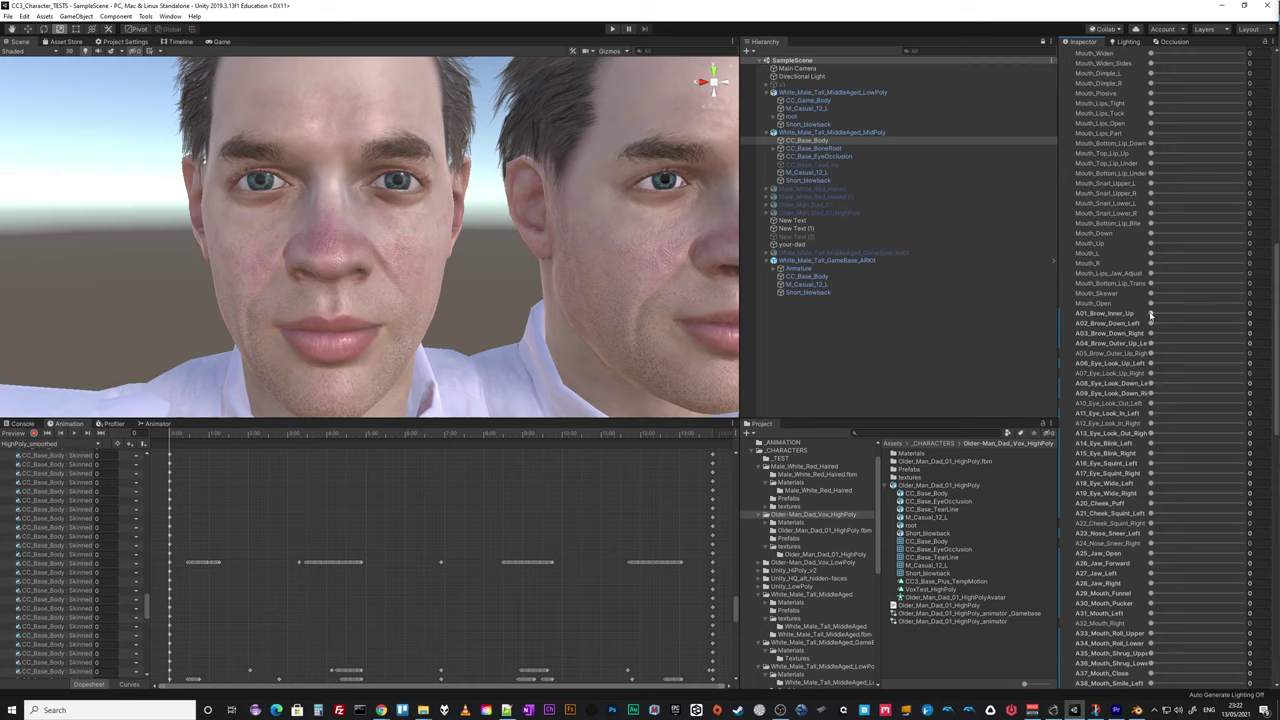
{"action": "left_click_drag", "start_coordinate": [1151, 313], "coordinate": [1241, 313]}
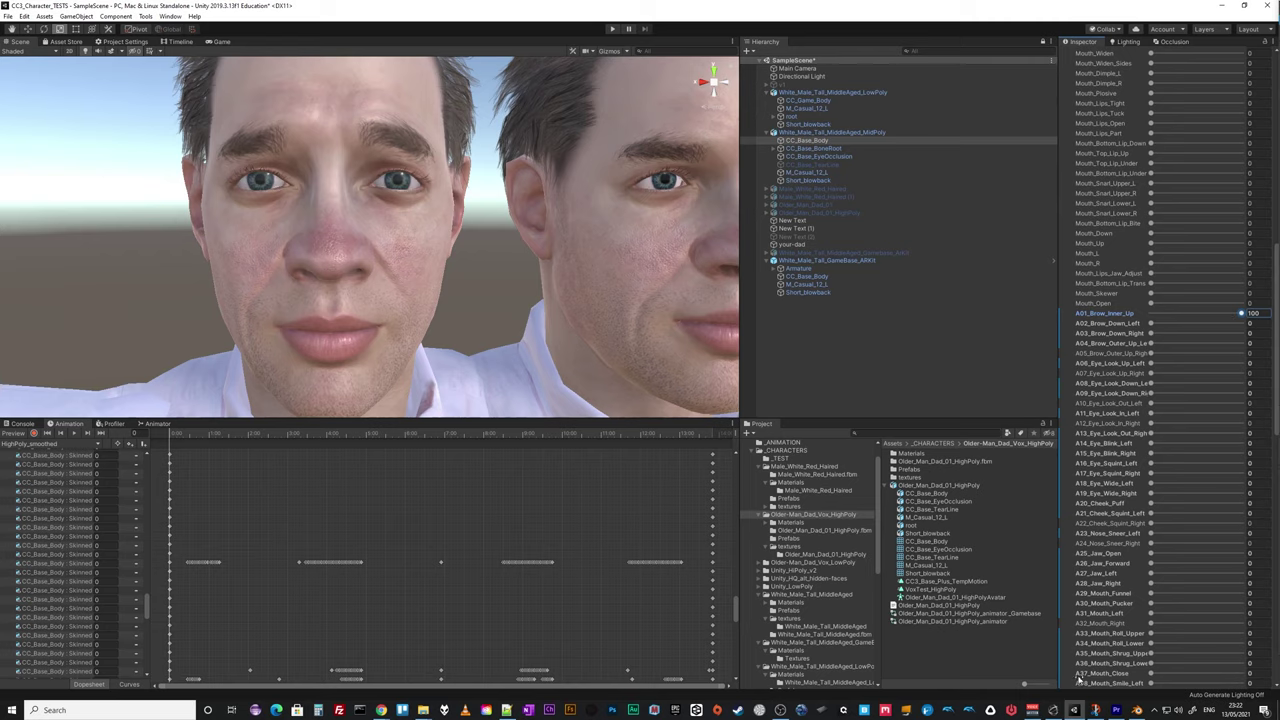
Switch to Blender and show the browInnerUp expression on the Faceit head for comparison.
{"action": "mouse_move", "coordinate": [1137, 713]}
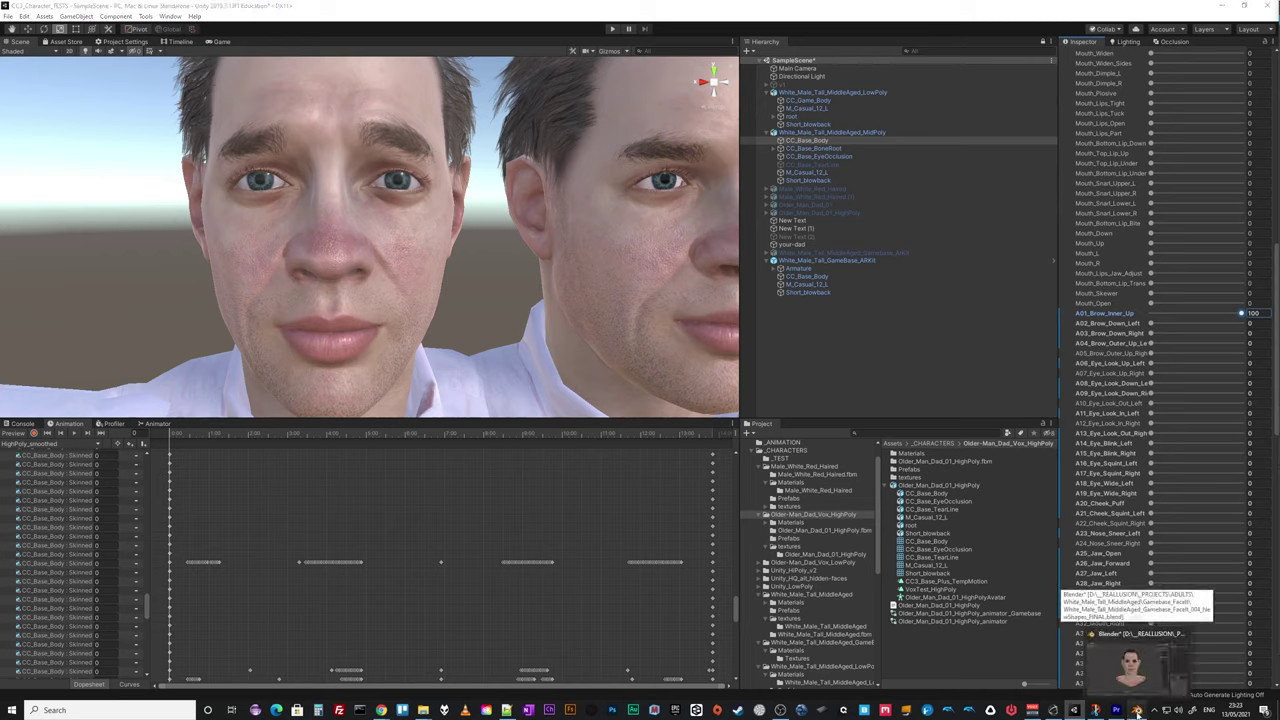
{"action": "left_click", "coordinate": [1137, 713]}
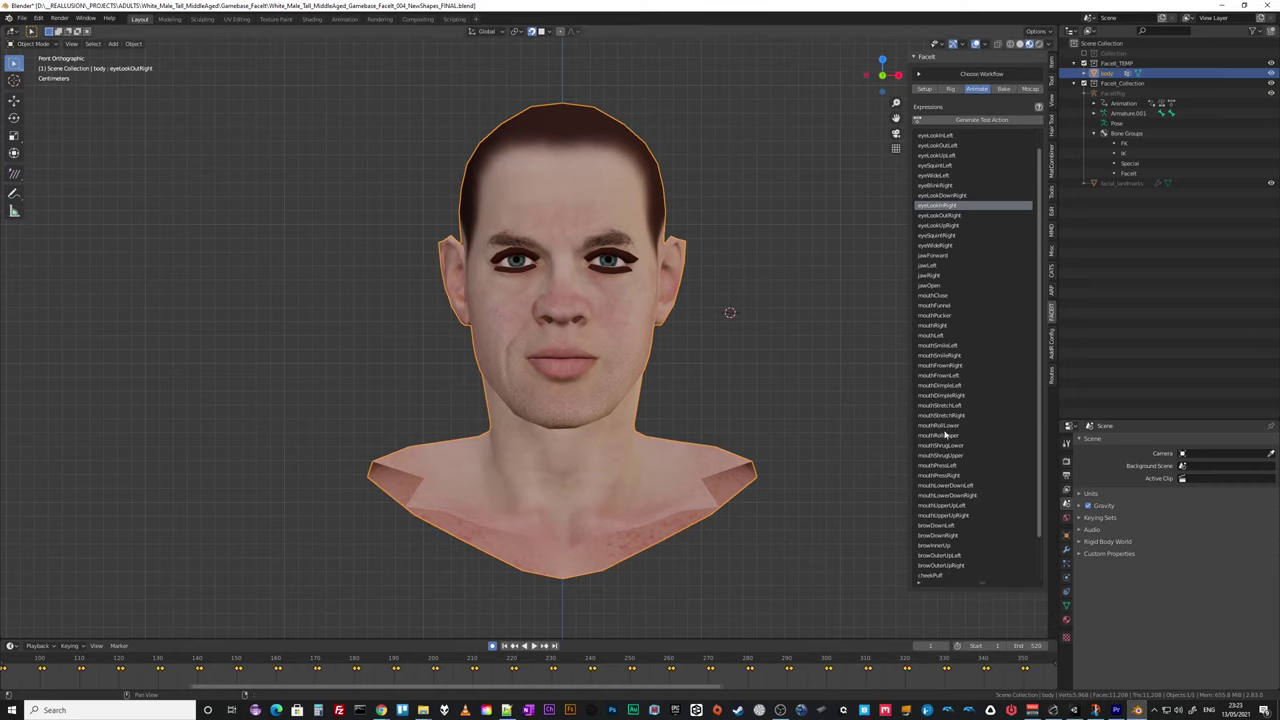
{"action": "scroll", "coordinate": [945, 436], "scroll_direction": "down", "scroll_amount": 1}
{"action": "left_click", "coordinate": [938, 526]}
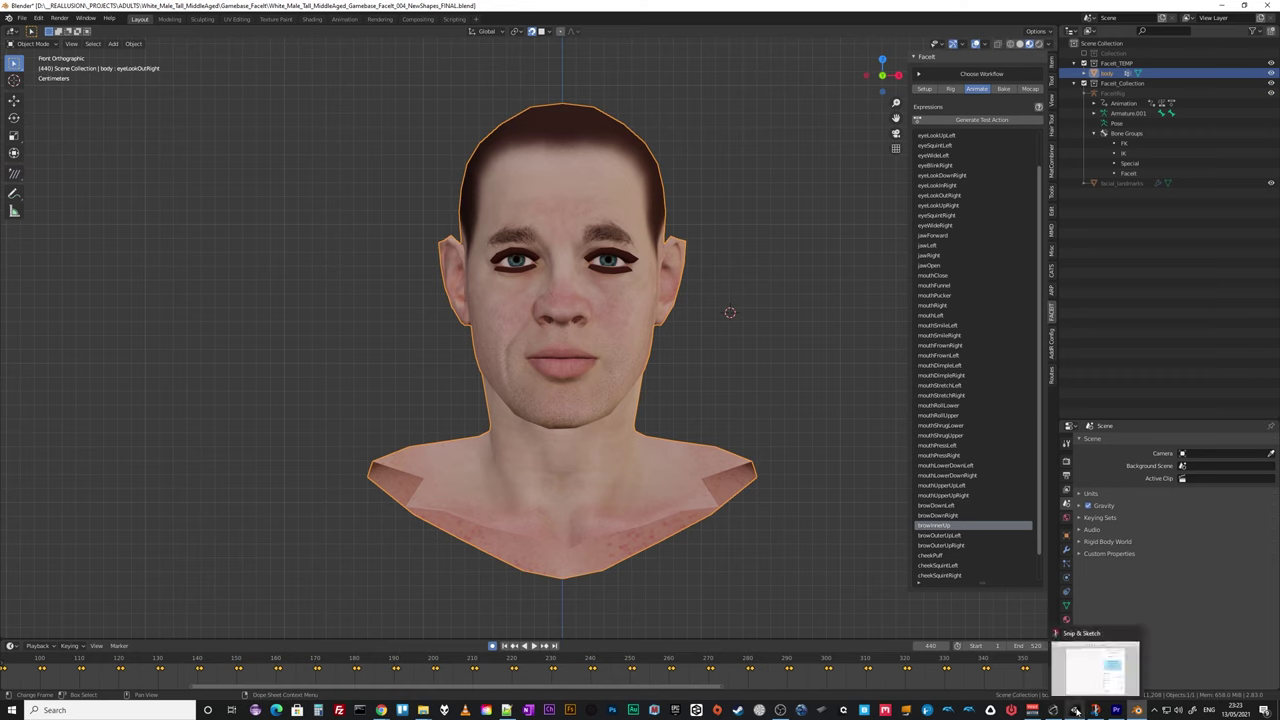
In Unity, reset A01_Brow_Inner_Up to 0 and set A02_Brow_Down_Left to 100, and show the matching browDownLeft expression in Blender.
{"action": "left_click", "coordinate": [1075, 710]}
{"action": "mouse_move", "coordinate": [1244, 314]}
{"action": "left_mouse_down"}
{"action": "mouse_move", "coordinate": [1148, 321]}
{"action": "mouse_move", "coordinate": [1241, 323]}
{"action": "left_mouse_up"}
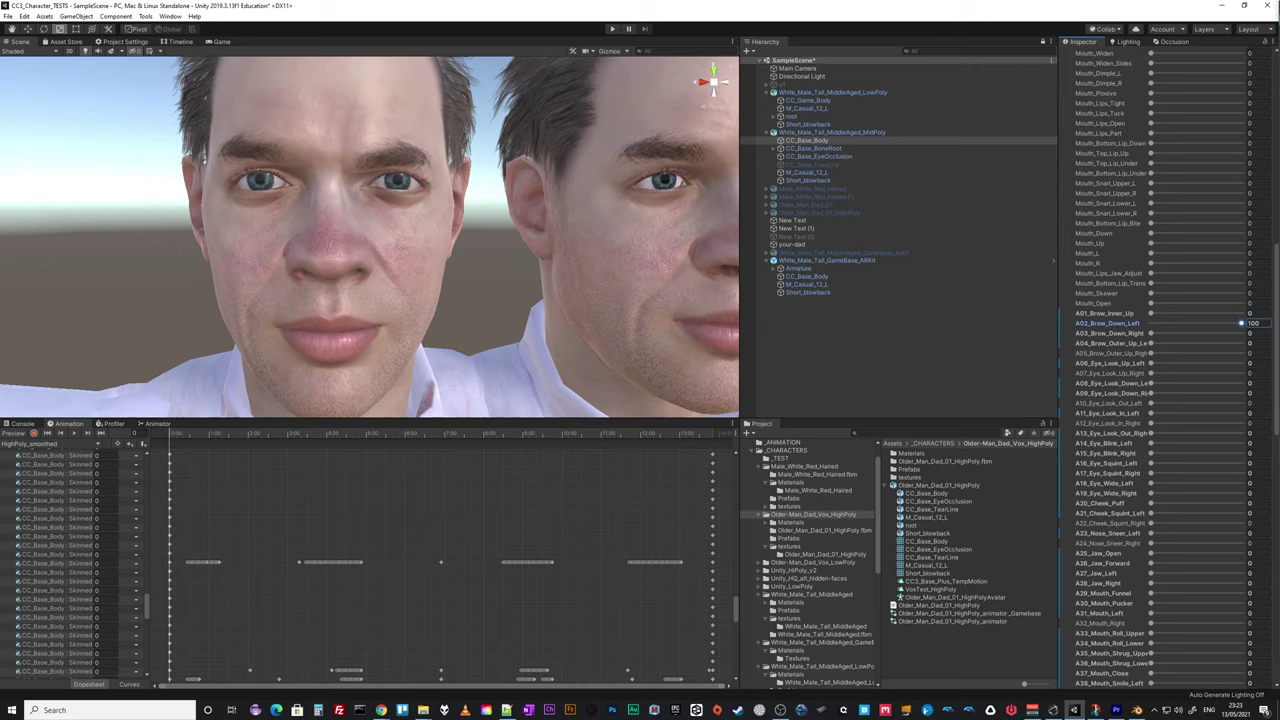
{"action": "left_click", "coordinate": [1137, 710]}
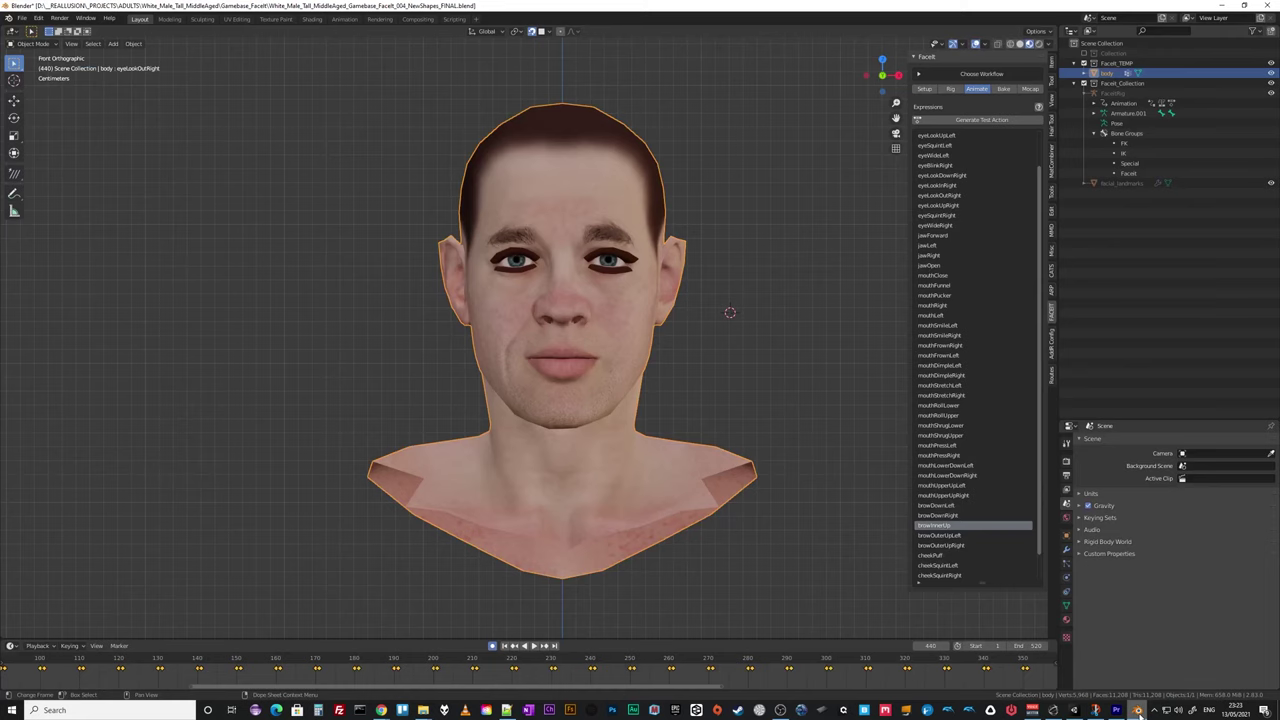
{"action": "left_click", "coordinate": [945, 506]}
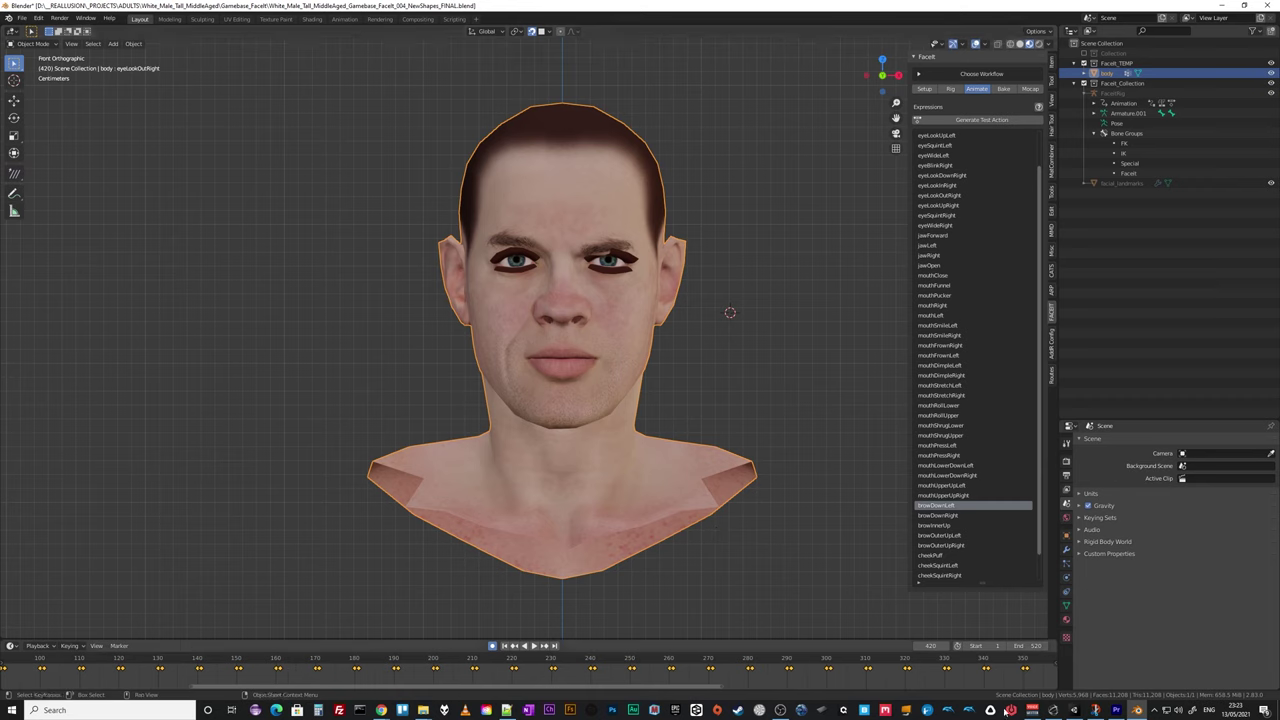
Return to Unity, look through CC_Base_Body's remaining ARKit blendshapes, and reset A02_Brow_Down_Left to 0.
{"action": "left_click", "coordinate": [1073, 710]}
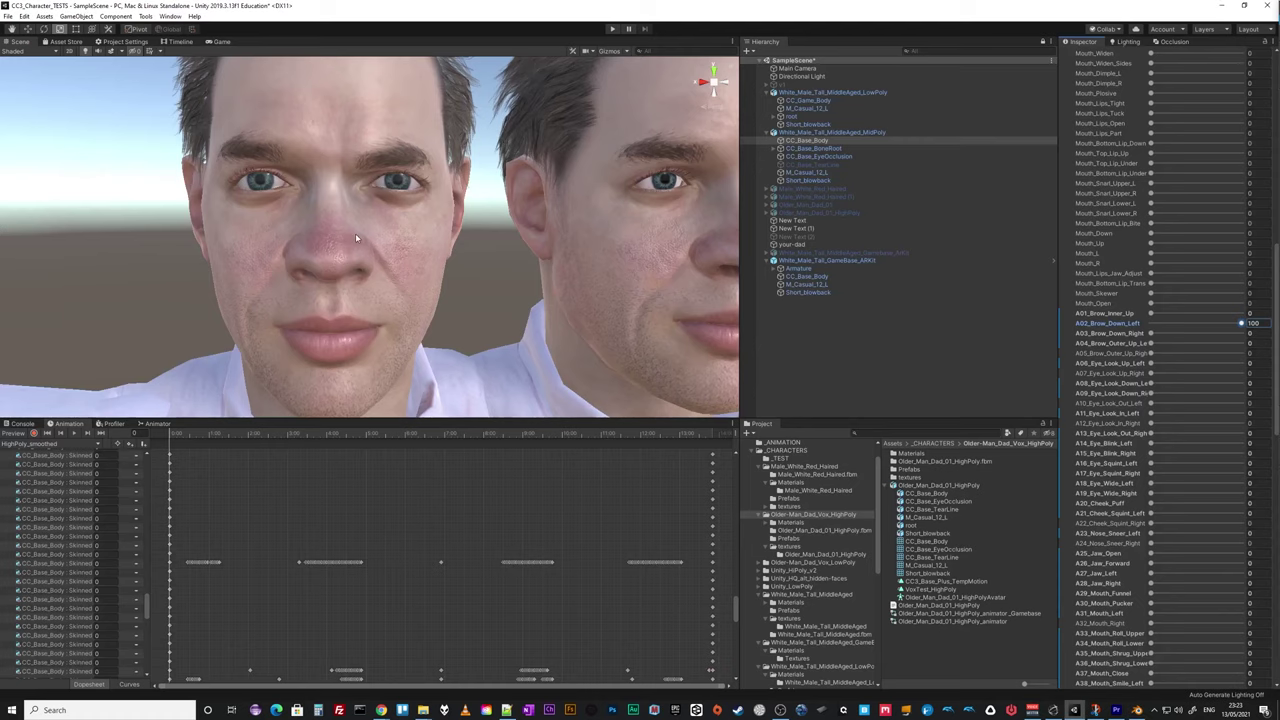
{"action": "scroll", "coordinate": [1138, 518], "scroll_direction": "down", "scroll_amount": 5}
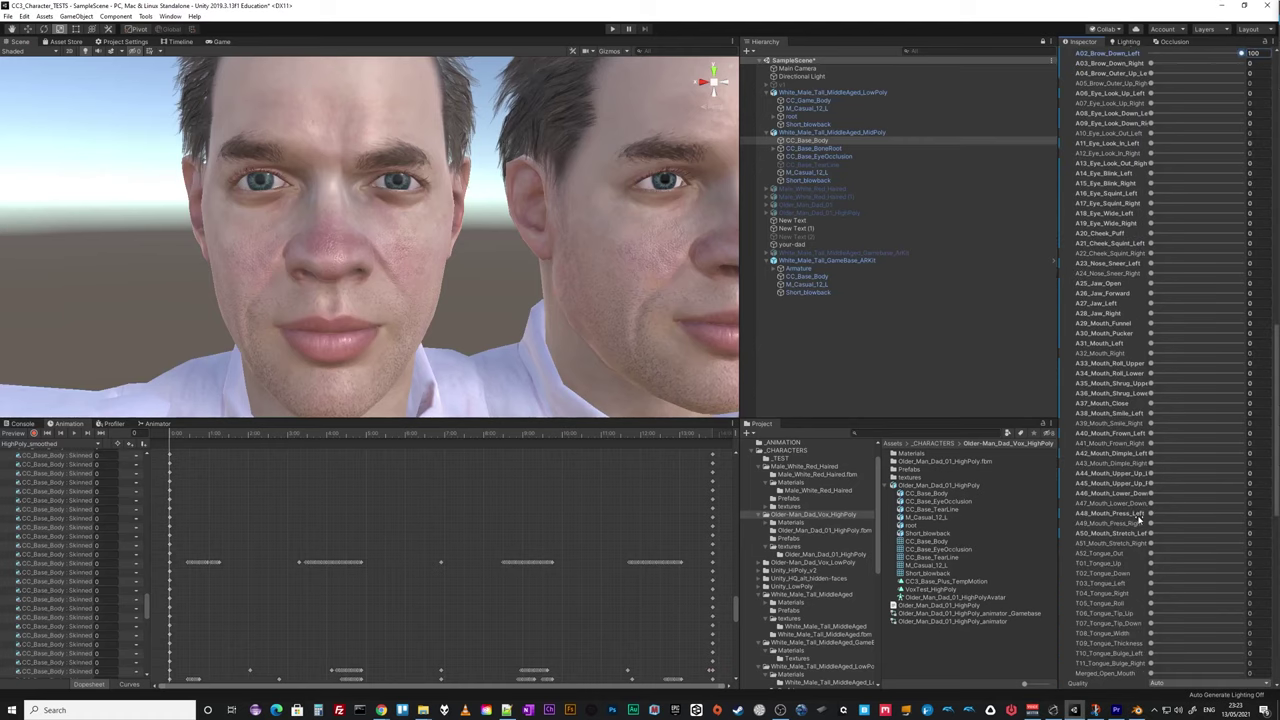
{"action": "scroll", "coordinate": [1138, 519], "scroll_direction": "up", "scroll_amount": 3}
{"action": "left_click_drag", "start_coordinate": [1243, 147], "coordinate": [1146, 147]}
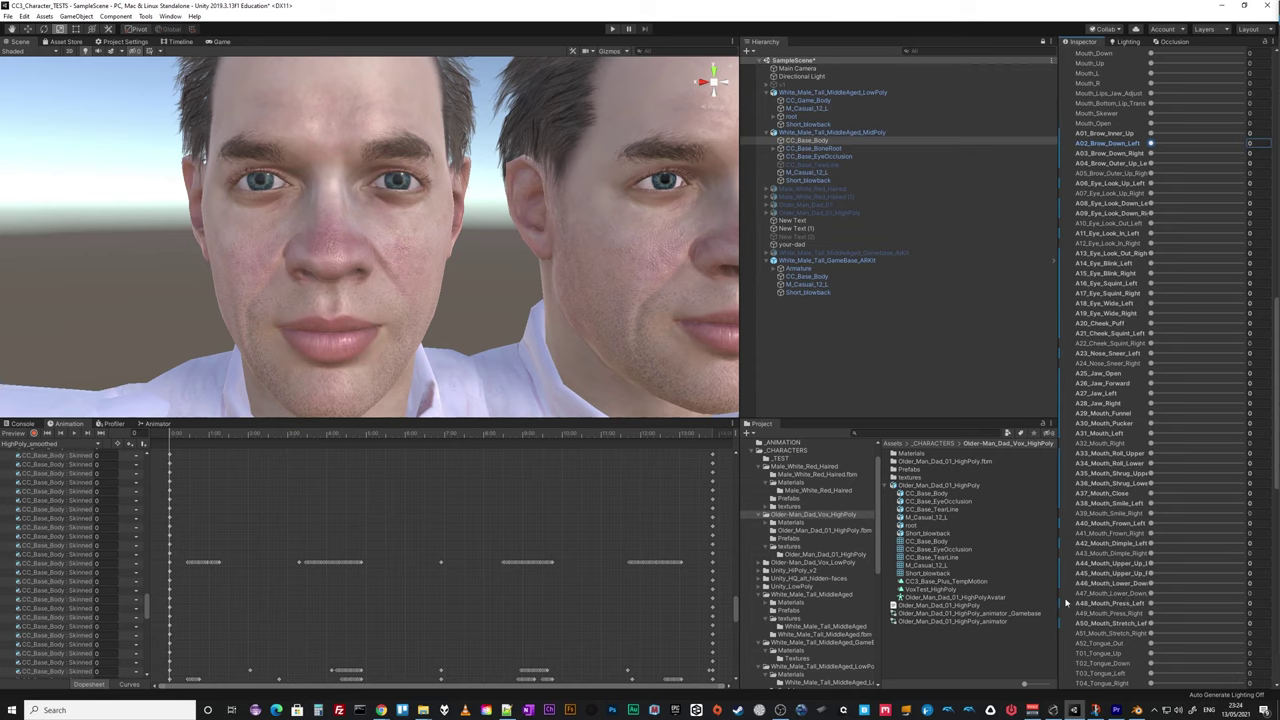
Widen the Inspector to show full blendshape names, and try A06_Eye_Look_Up_Left at full strength before returning it to 0.
{"action": "left_click_drag", "start_coordinate": [1060, 601], "coordinate": [1020, 600]}
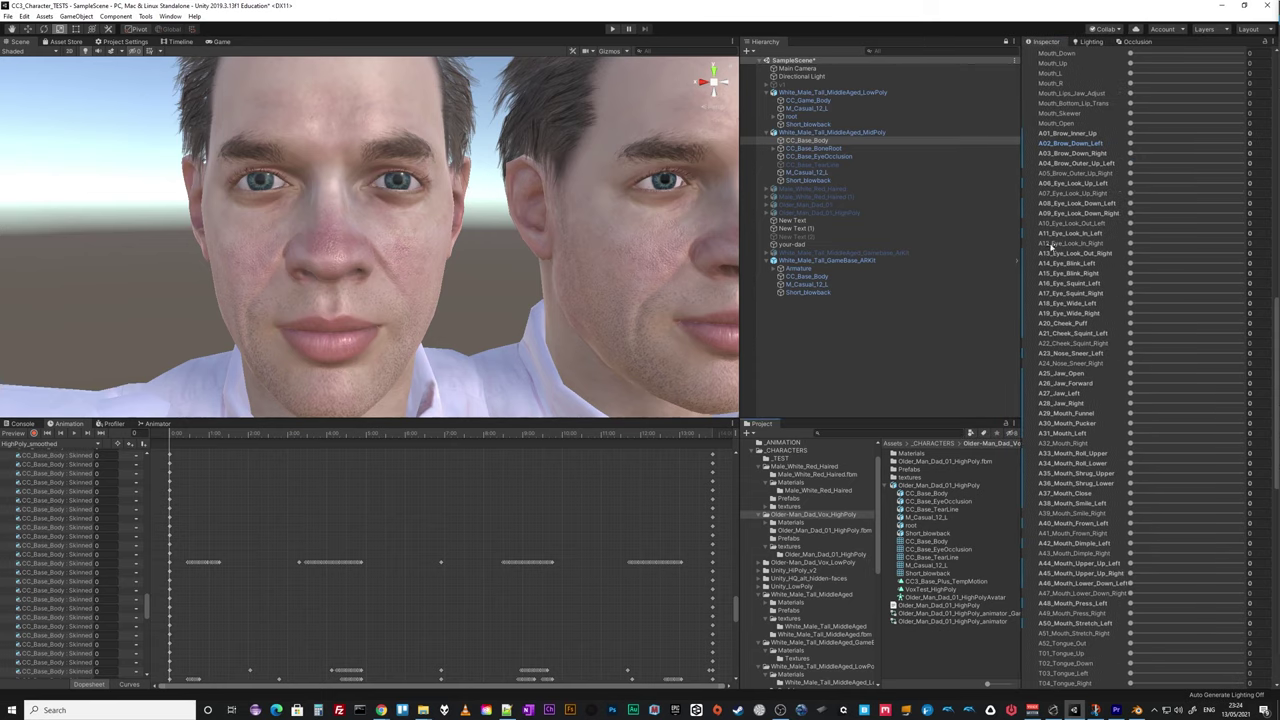
{"action": "left_click", "coordinate": [1131, 185]}
{"action": "left_click_drag", "start_coordinate": [1131, 185], "coordinate": [1241, 185]}
{"action": "left_click_drag", "start_coordinate": [1241, 184], "coordinate": [1128, 196]}
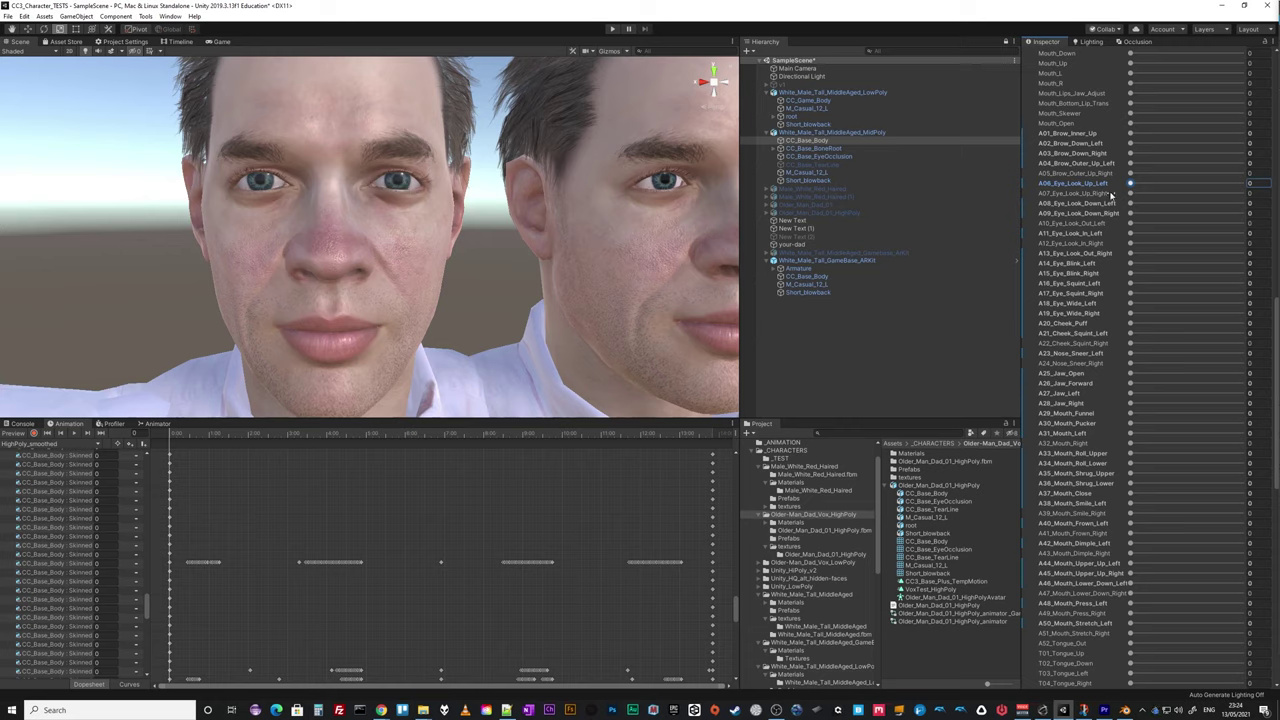
Examine the eyes of the neighbouring characters from different angles and try the A08_Eye_Look_Down_Left blendshape, leaving it at 0.
{"action": "middle_click_drag", "start_coordinate": [671, 286], "coordinate": [591, 232]}
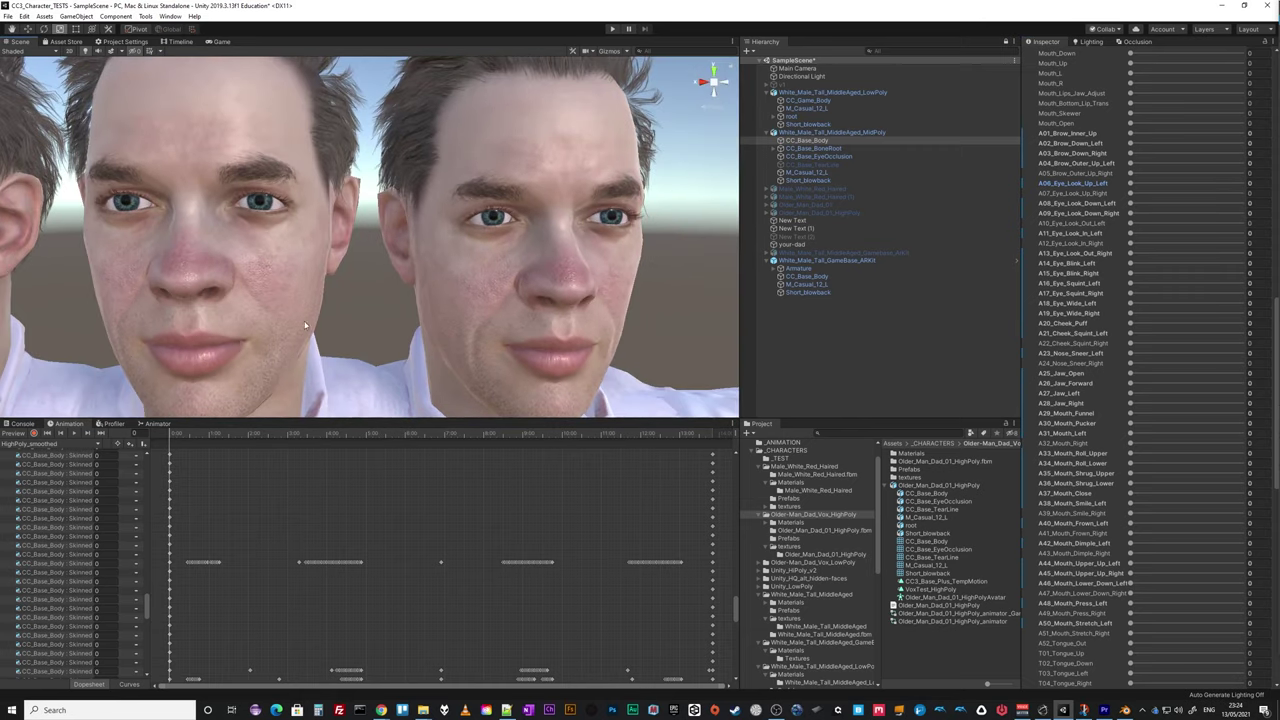
{"action": "middle_click_drag", "start_coordinate": [305, 325], "coordinate": [507, 308]}
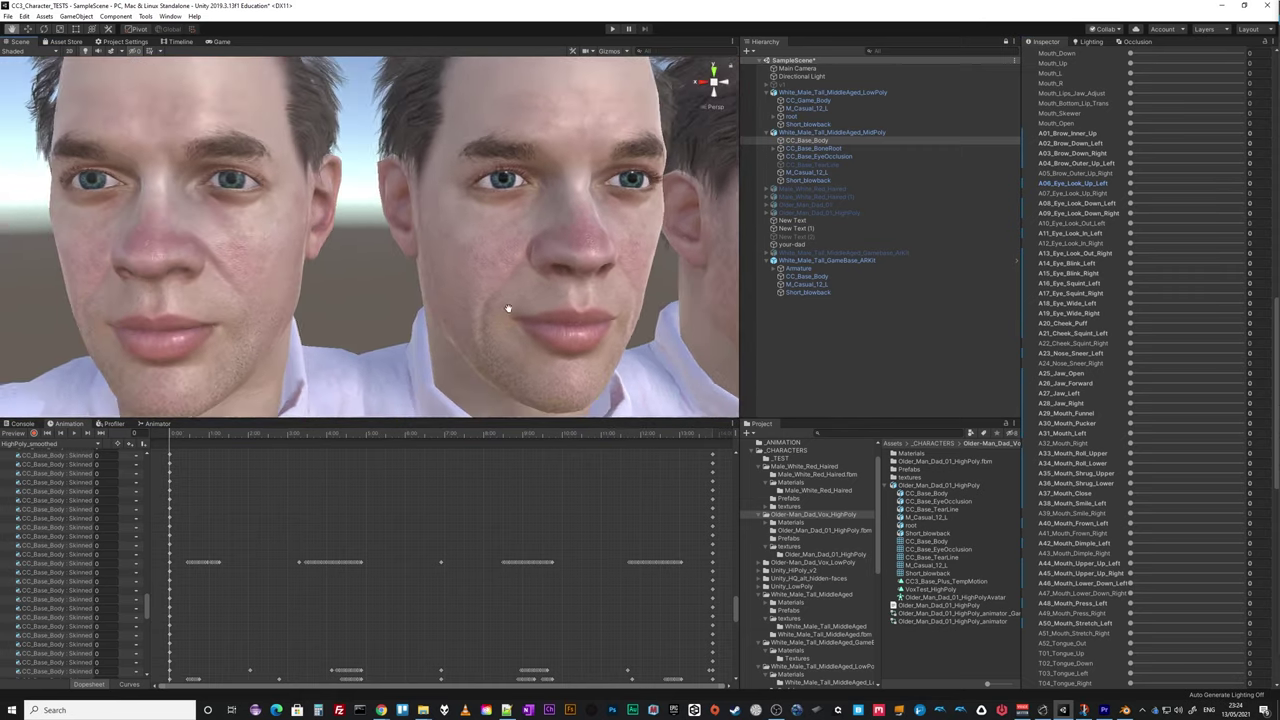
{"action": "right_click_drag", "start_coordinate": [507, 308], "coordinate": [471, 296]}
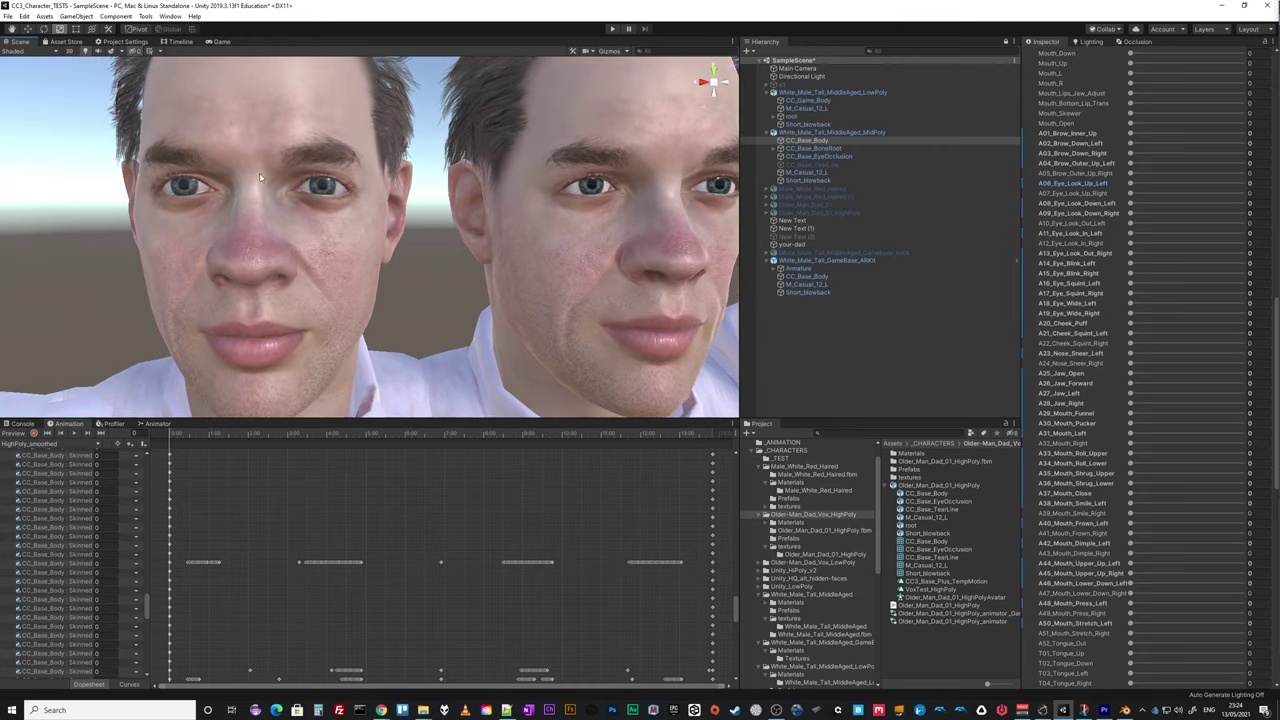
{"action": "left_click_drag", "start_coordinate": [362, 252], "coordinate": [643, 277], "text": "alt"}
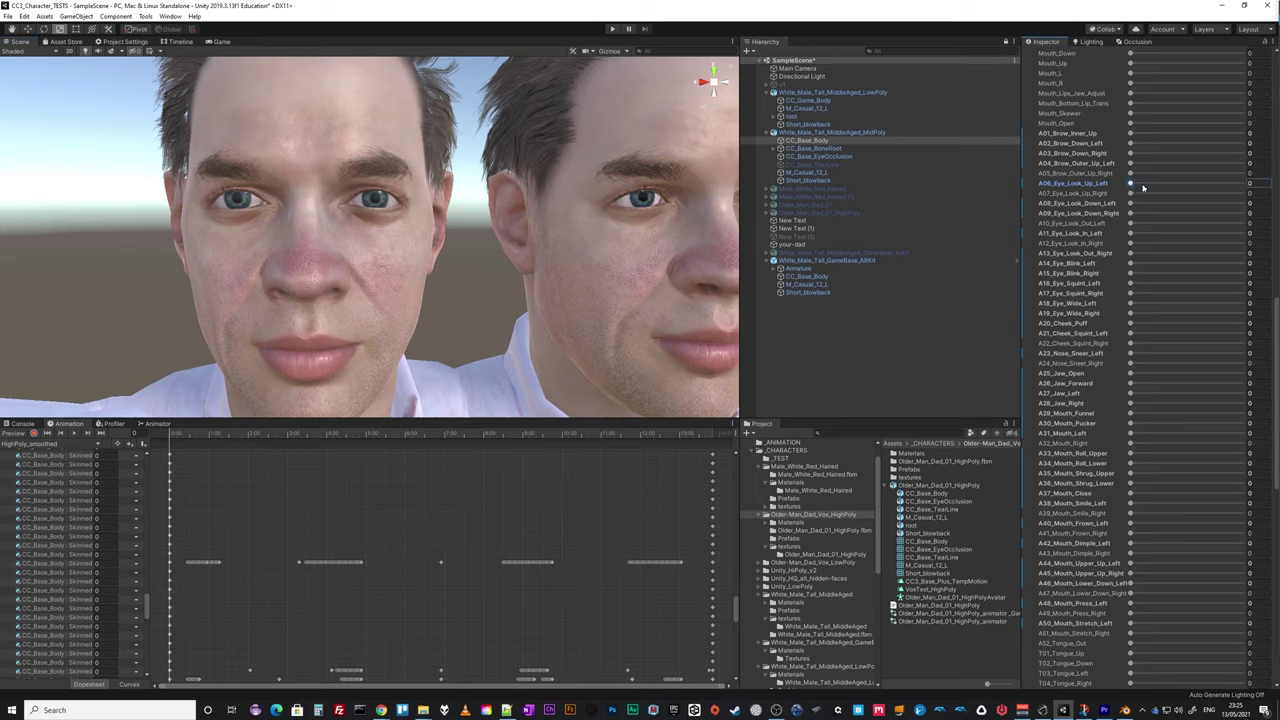
{"action": "left_click_drag", "start_coordinate": [1143, 187], "coordinate": [1094, 214]}
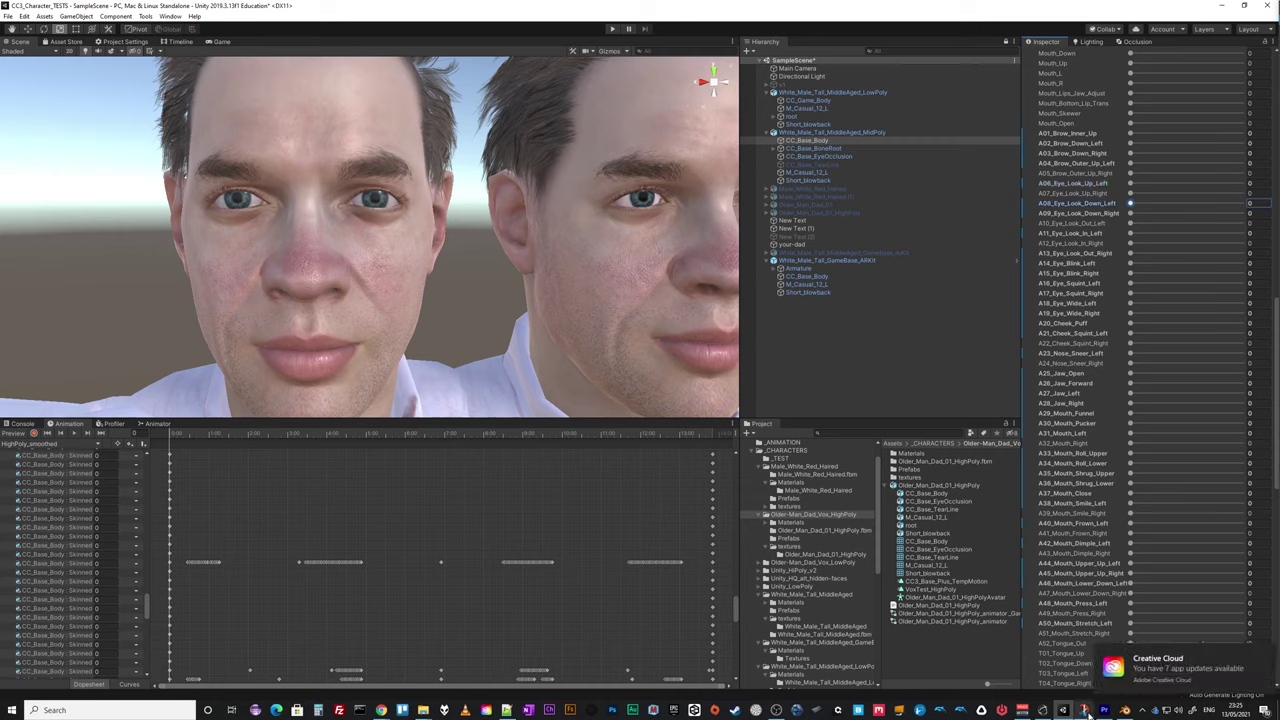
{"action": "mouse_move", "coordinate": [1053, 710]}
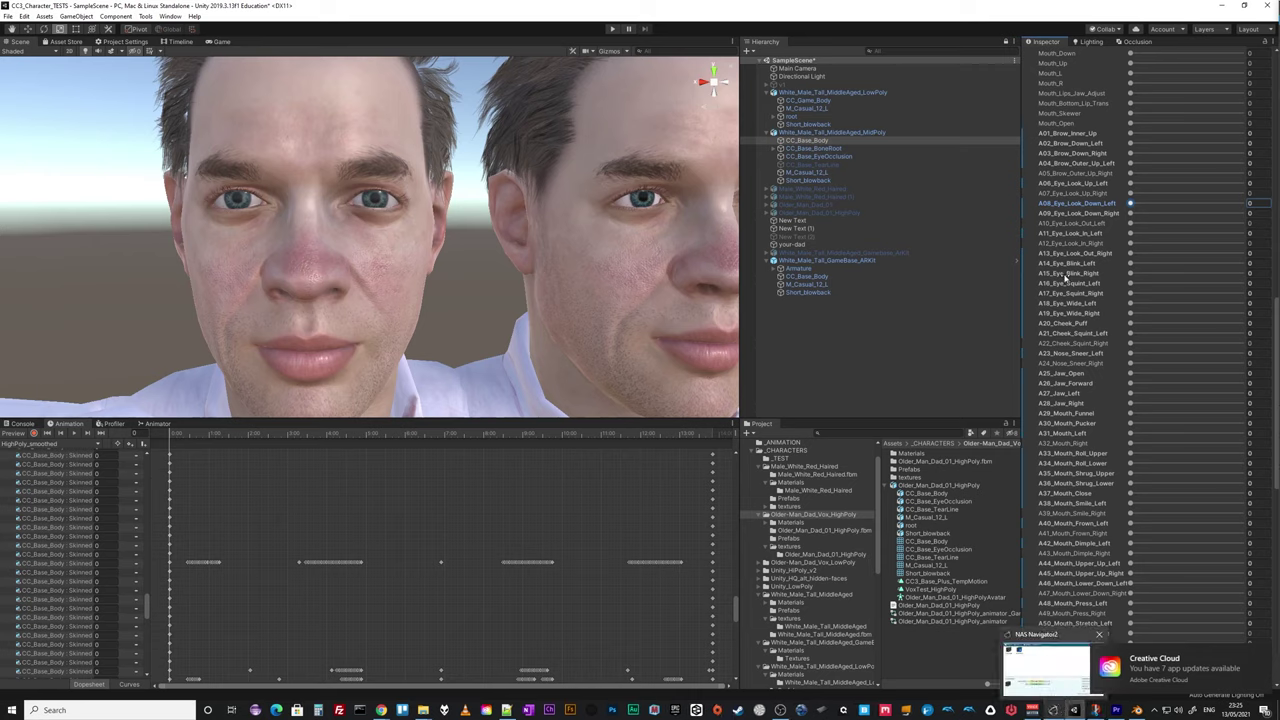
Try the A28_Jaw_Right blendshape at 100 on the mid-poly body, and undo the change.
{"action": "scroll", "coordinate": [1068, 278], "scroll_direction": "down", "scroll_amount": 3}
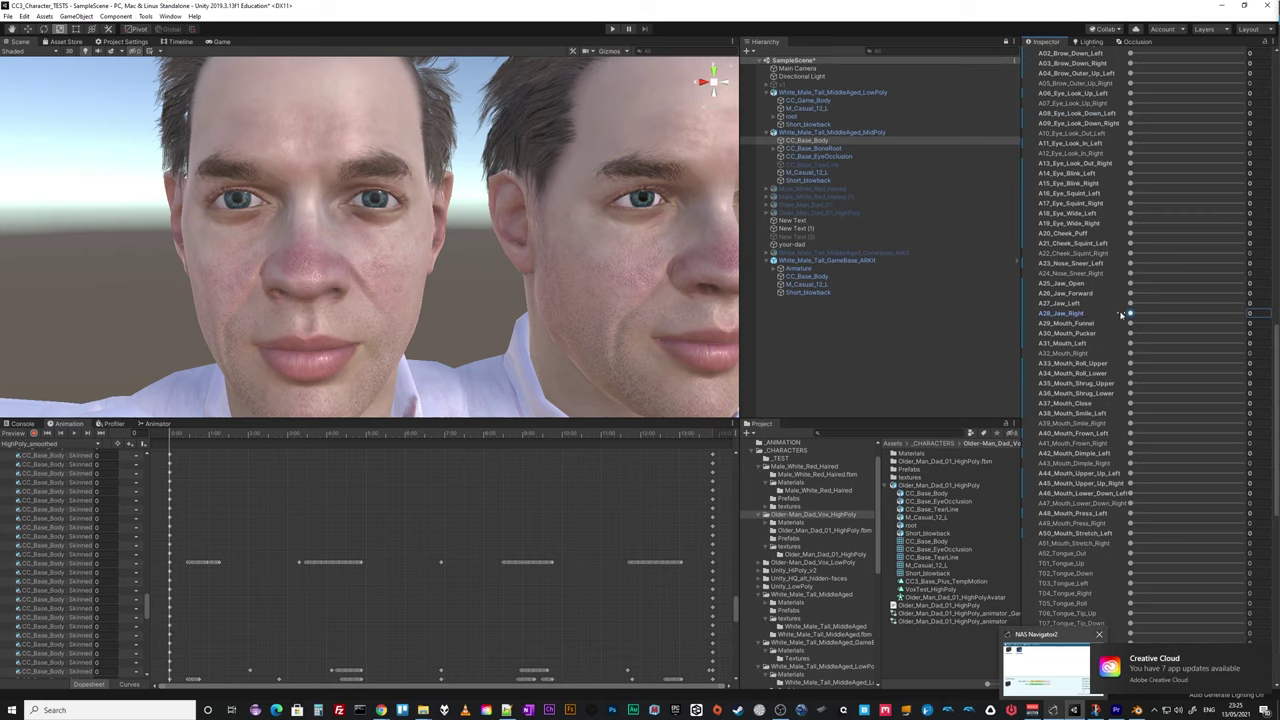
{"action": "left_click_drag", "start_coordinate": [1131, 314], "coordinate": [1241, 313]}
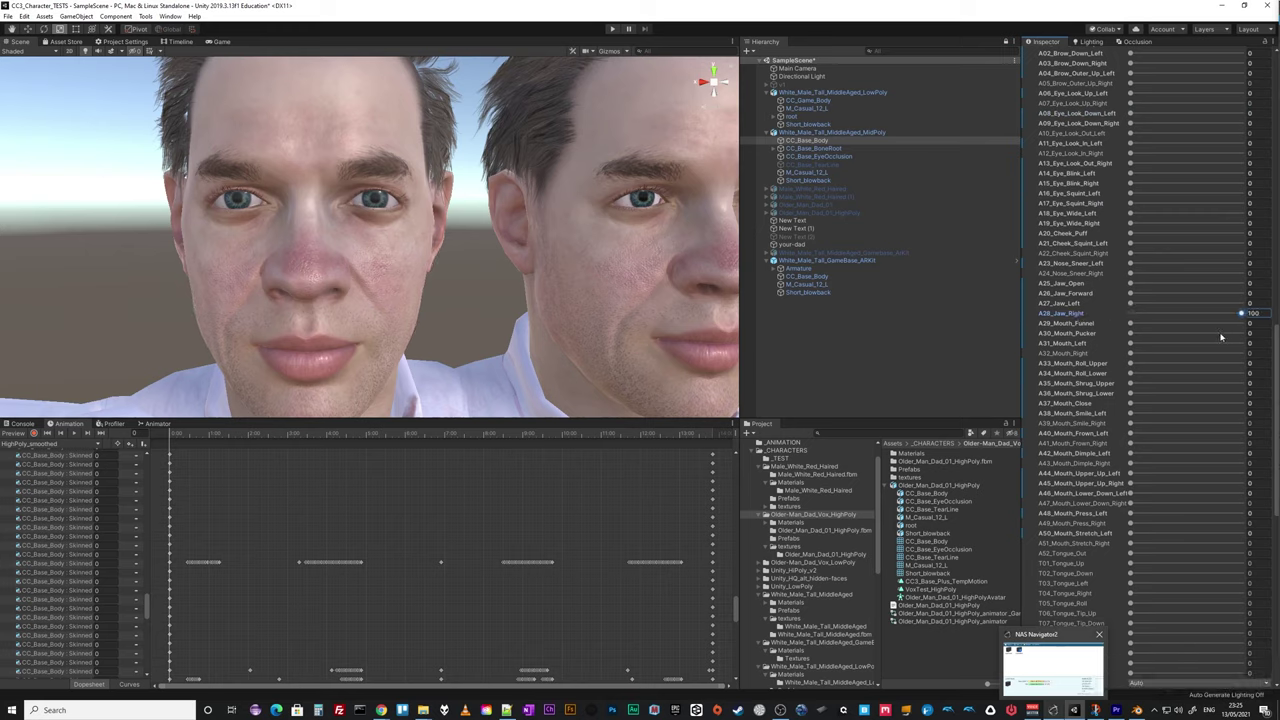
{"action": "key", "text": "ctrl+z"}
Try the A26_Jaw_Forward blendshape at 100 while viewing the jaw from the side, and reset it to 0.
{"action": "right_click_drag", "start_coordinate": [520, 330], "coordinate": [335, 268]}
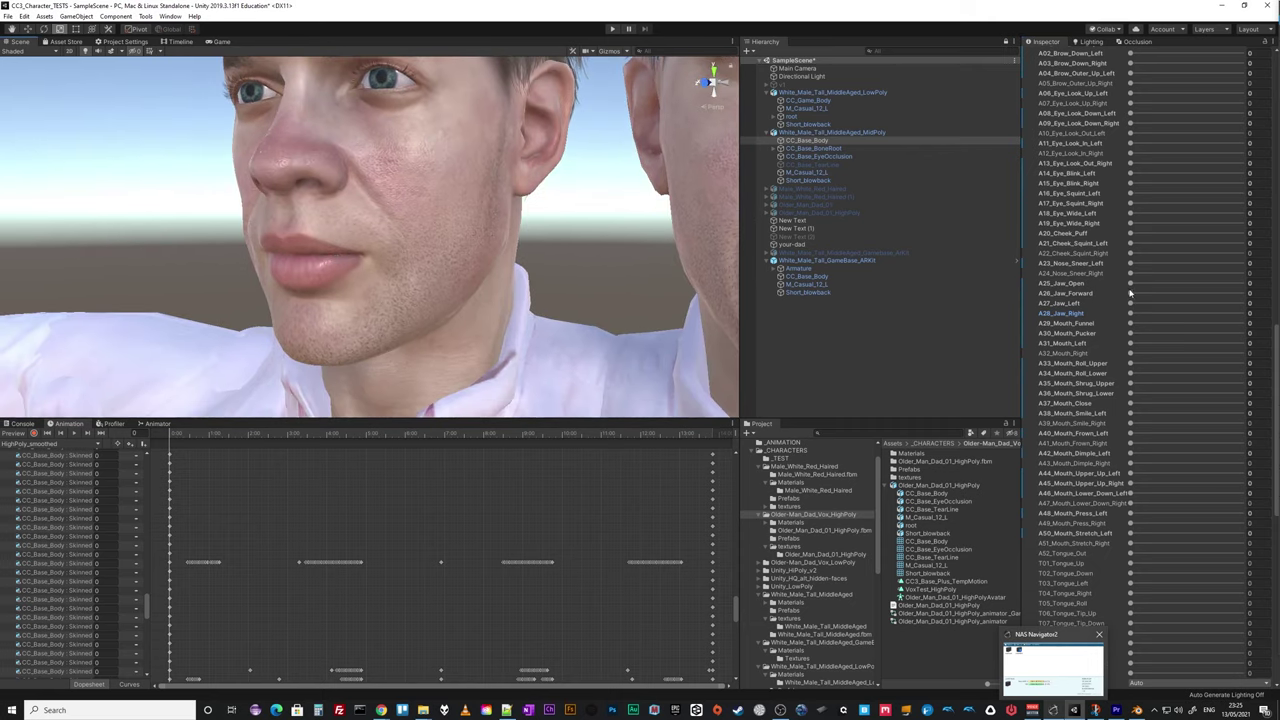
{"action": "left_click_drag", "start_coordinate": [1131, 296], "coordinate": [1243, 293]}
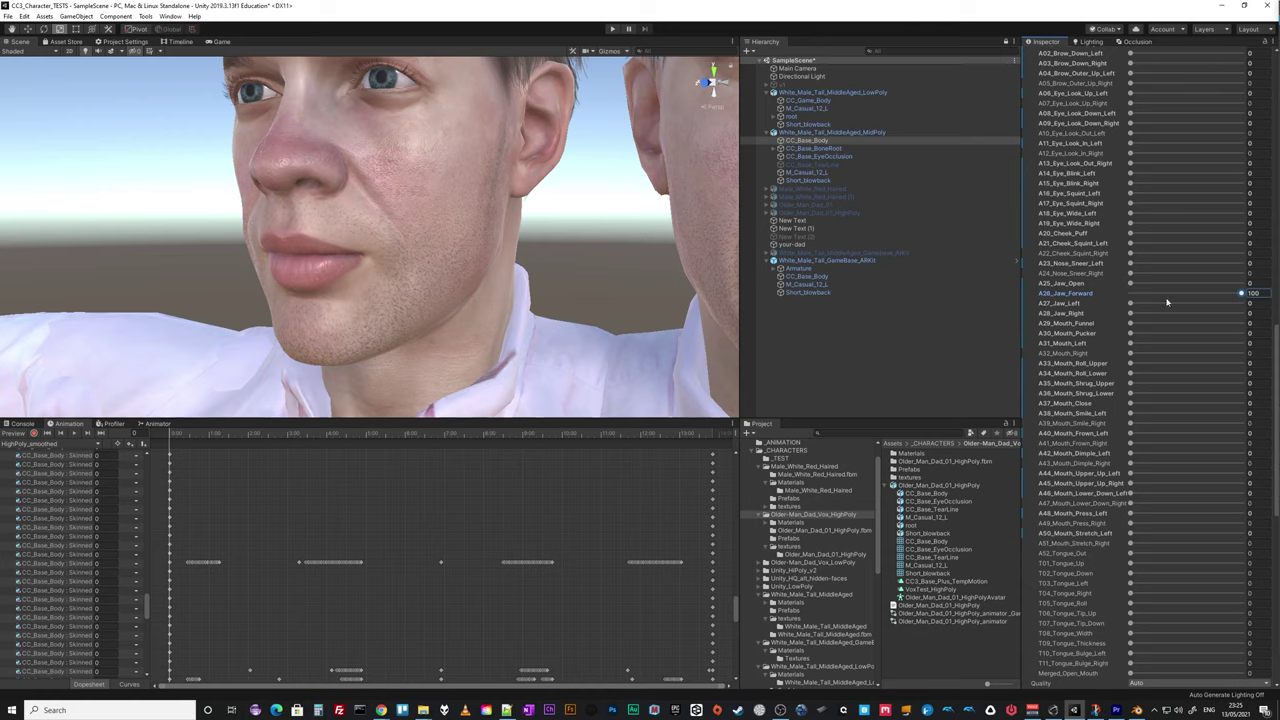
{"action": "left_click_drag", "start_coordinate": [1243, 296], "coordinate": [1134, 304]}
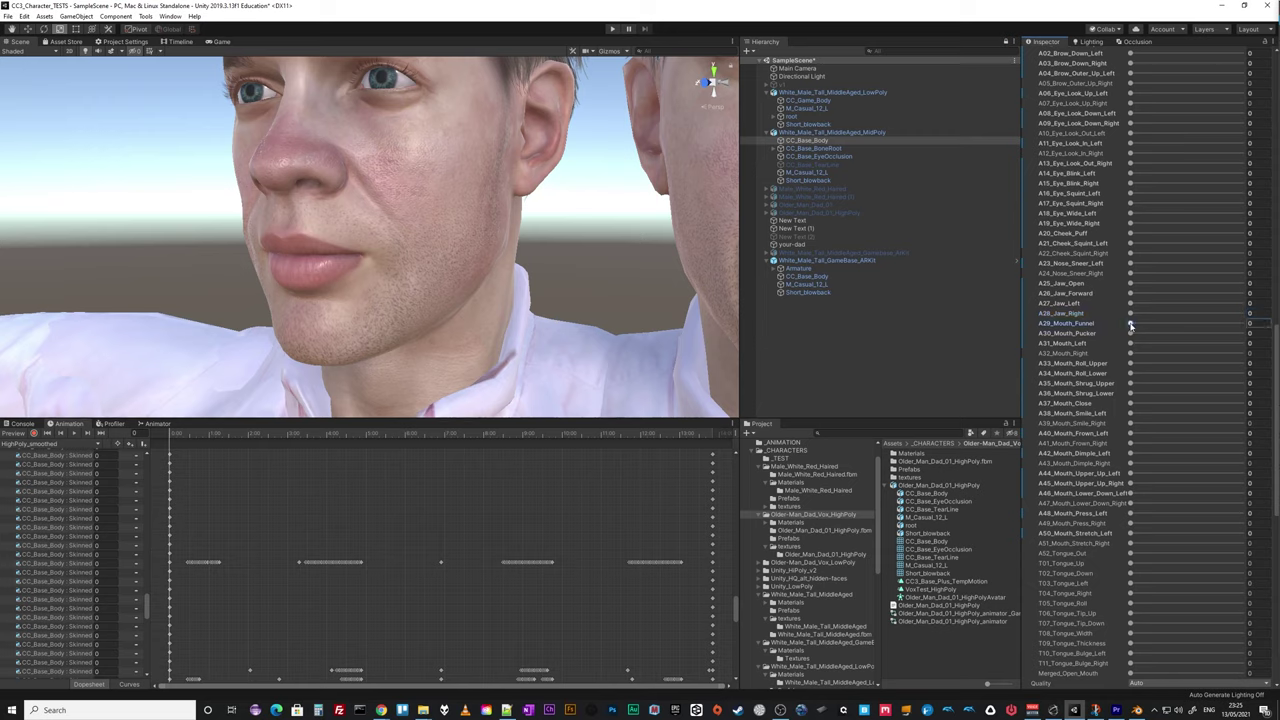
Set the A29_Mouth_Funnel blendshape to 100 and examine the mouth shape from nearer the front.
{"action": "left_click_drag", "start_coordinate": [1131, 325], "coordinate": [1242, 324]}
{"action": "left_click_drag", "start_coordinate": [323, 343], "coordinate": [487, 253], "text": "alt"}
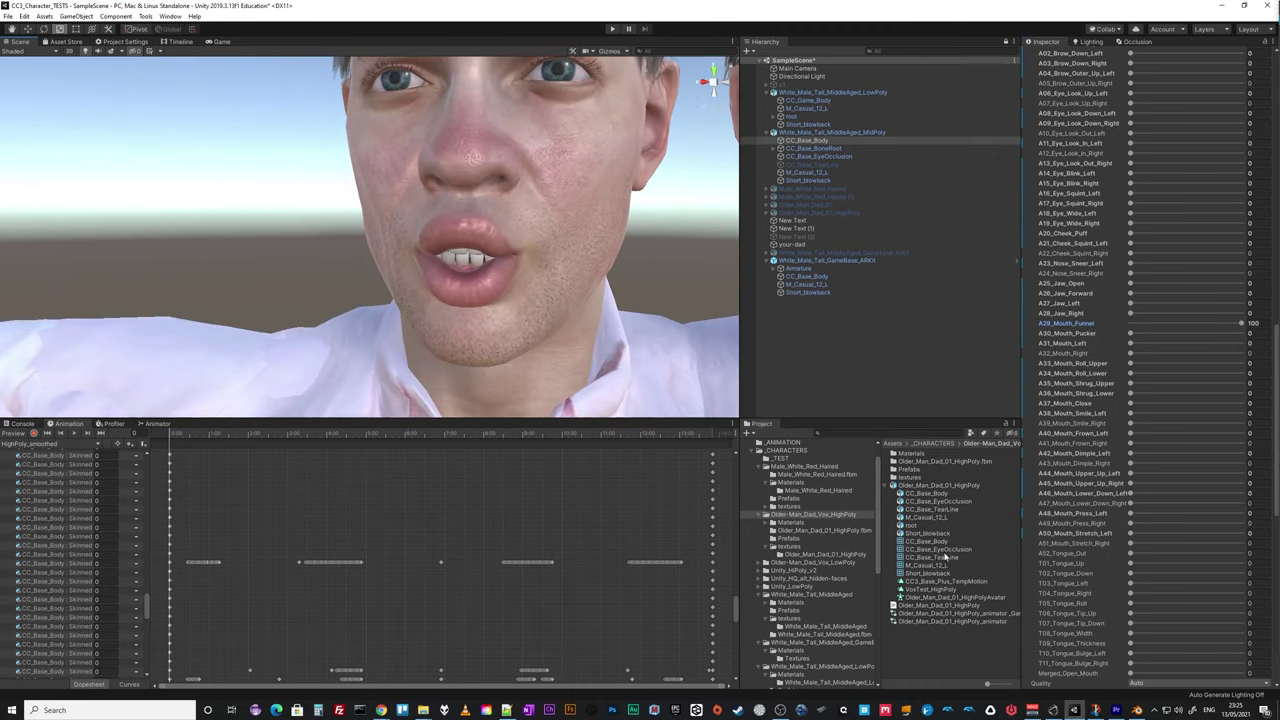
Switch to Blender and examine the Faceit mouthFunnel and mouthPucker expressions on the head from slightly different angles.
{"action": "mouse_move", "coordinate": [1137, 710]}
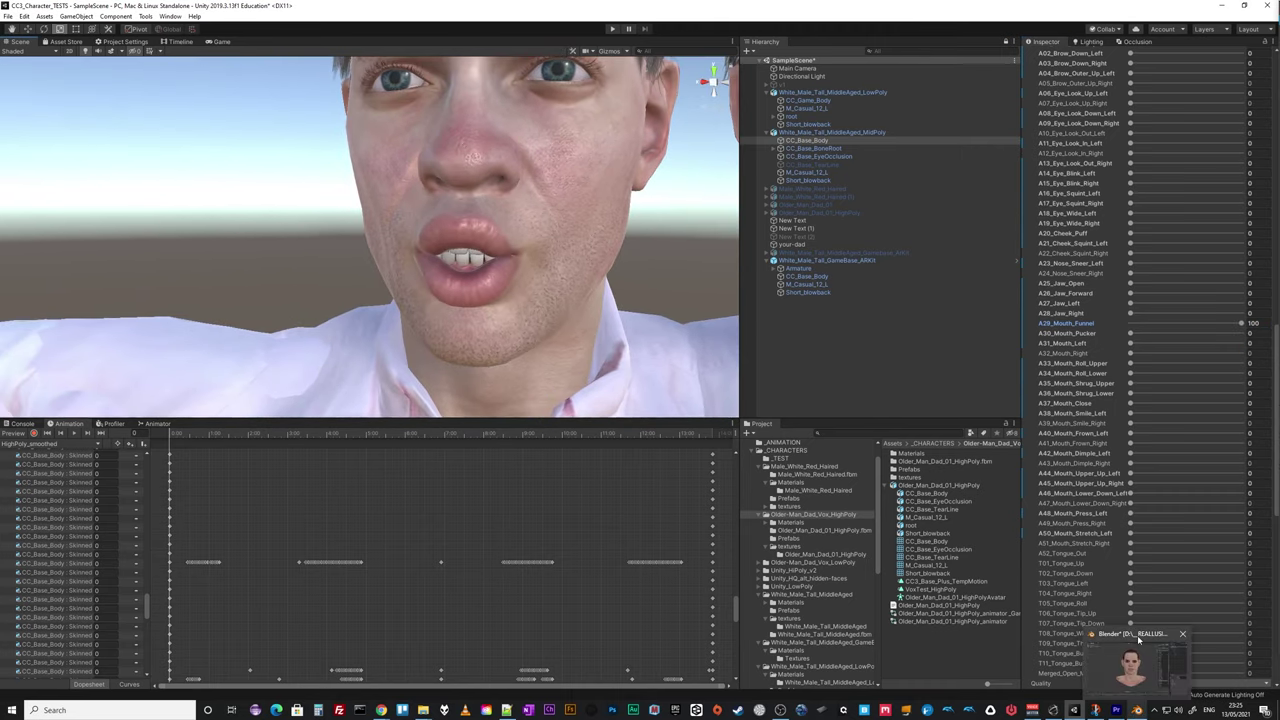
{"action": "left_click", "coordinate": [1137, 650]}
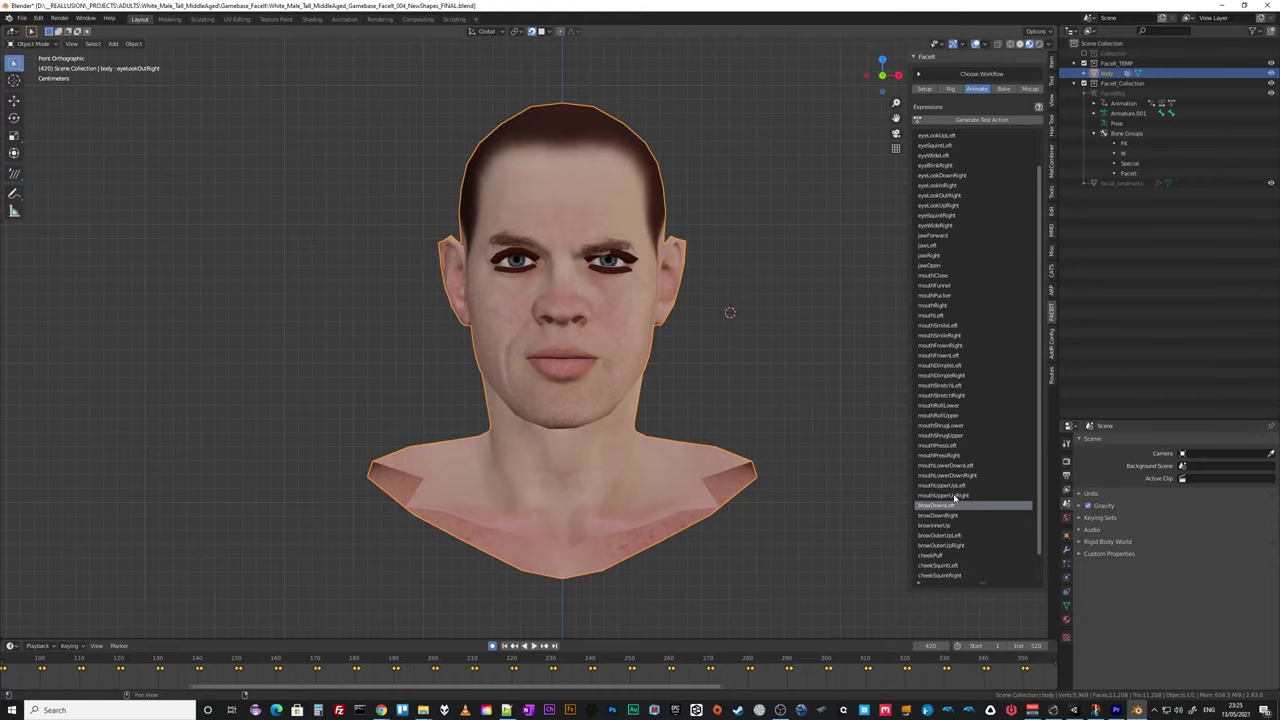
{"action": "scroll", "coordinate": [956, 498], "scroll_direction": "down", "scroll_amount": 2}
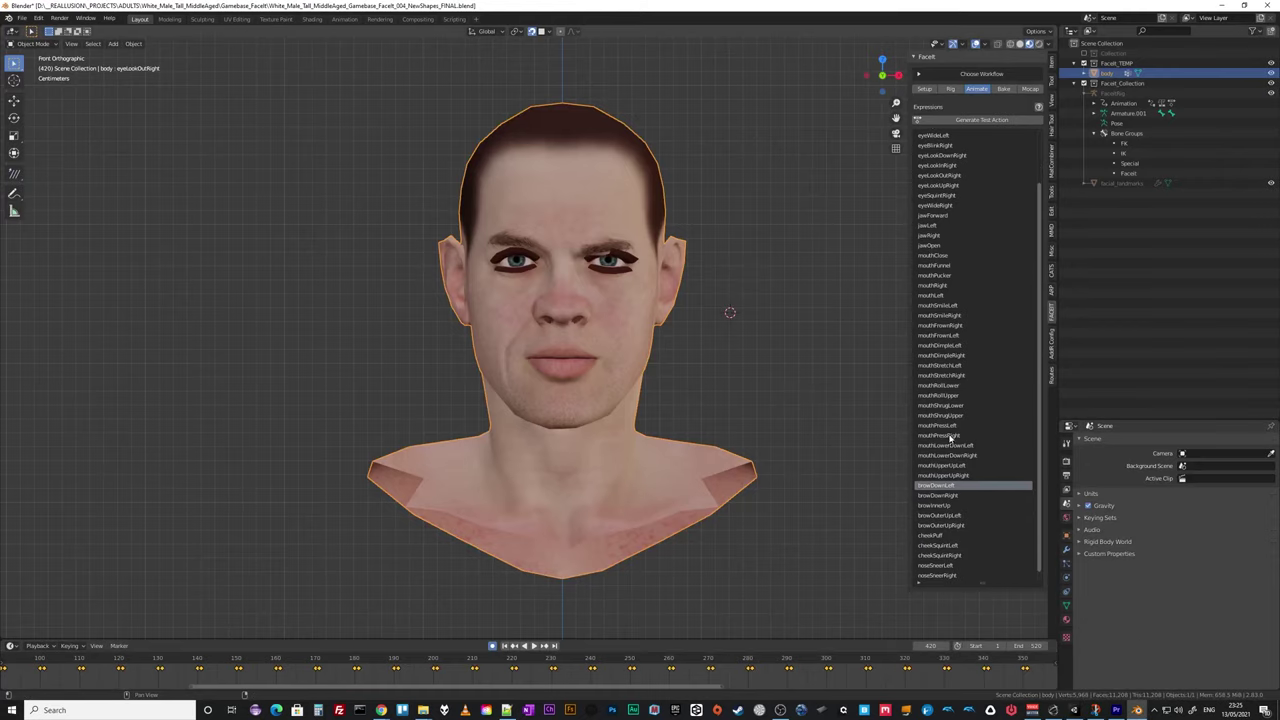
{"action": "left_click", "coordinate": [941, 266]}
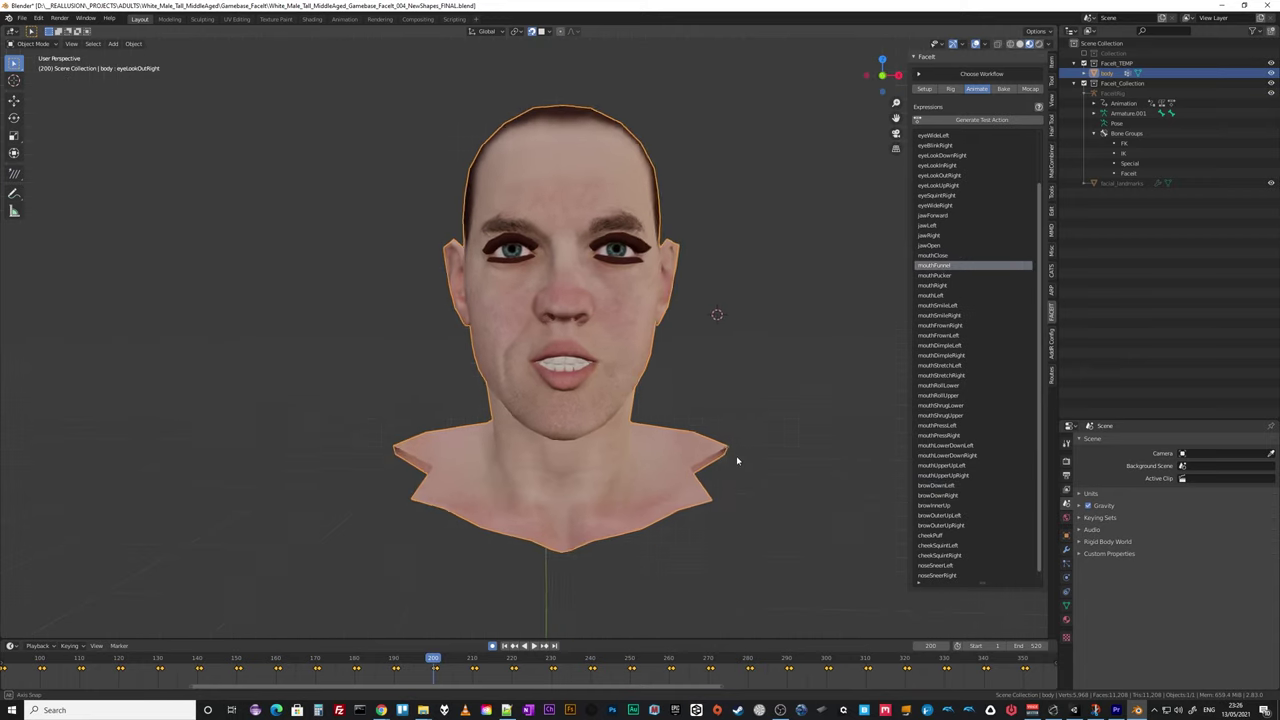
{"action": "middle_click_drag", "start_coordinate": [737, 457], "coordinate": [585, 421]}
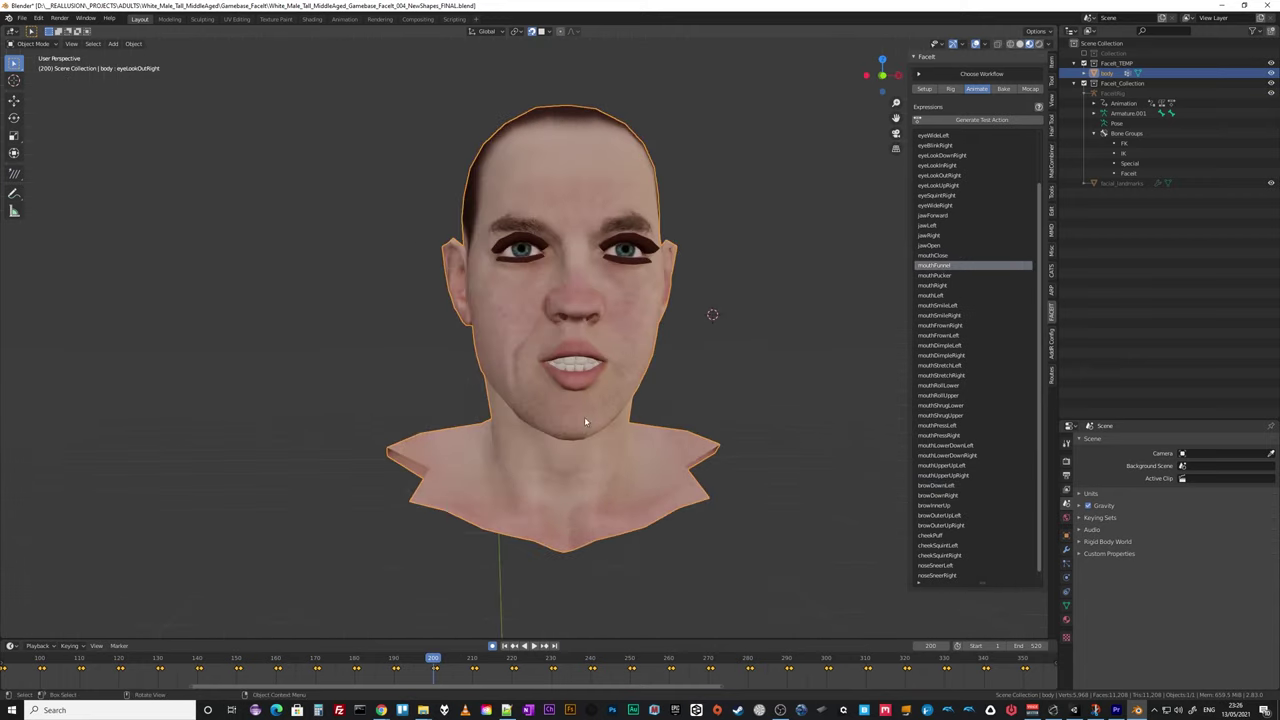
{"action": "left_click", "coordinate": [943, 276]}
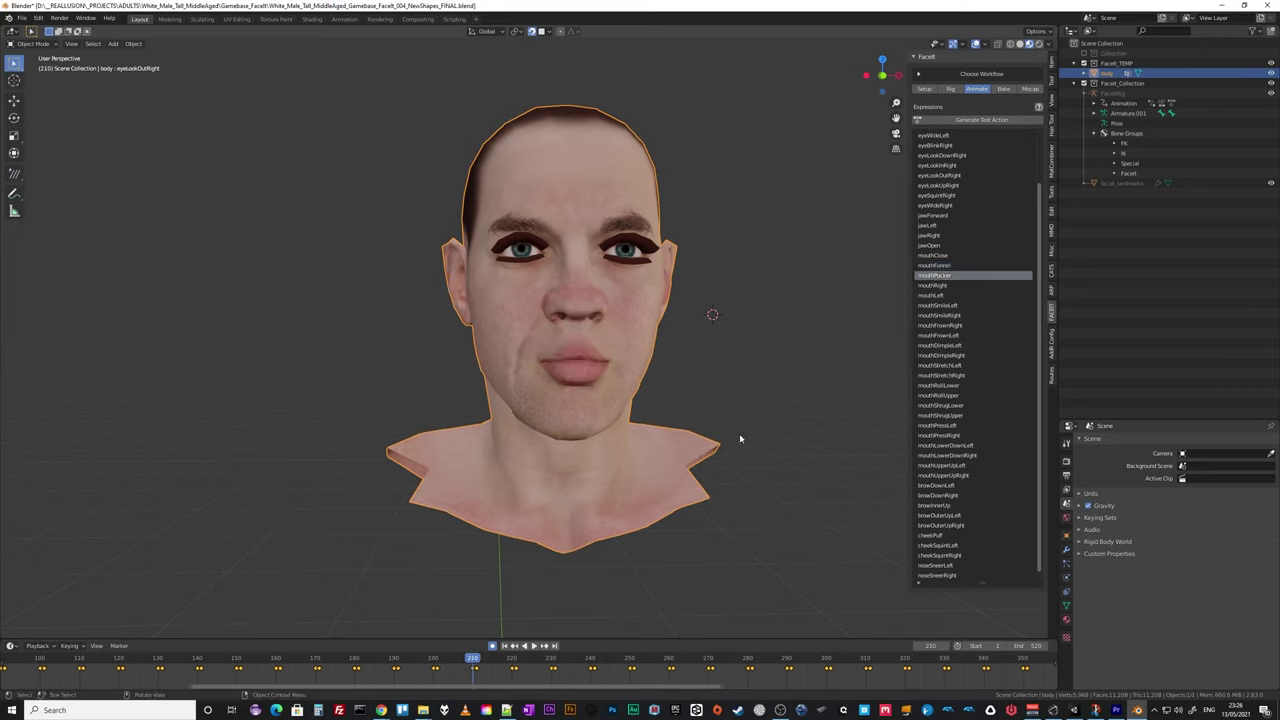
{"action": "mouse_move", "coordinate": [737, 440]}
{"action": "middle_mouse_down"}
{"action": "mouse_move", "coordinate": [650, 440]}
{"action": "mouse_move", "coordinate": [739, 438]}
{"action": "middle_mouse_up"}
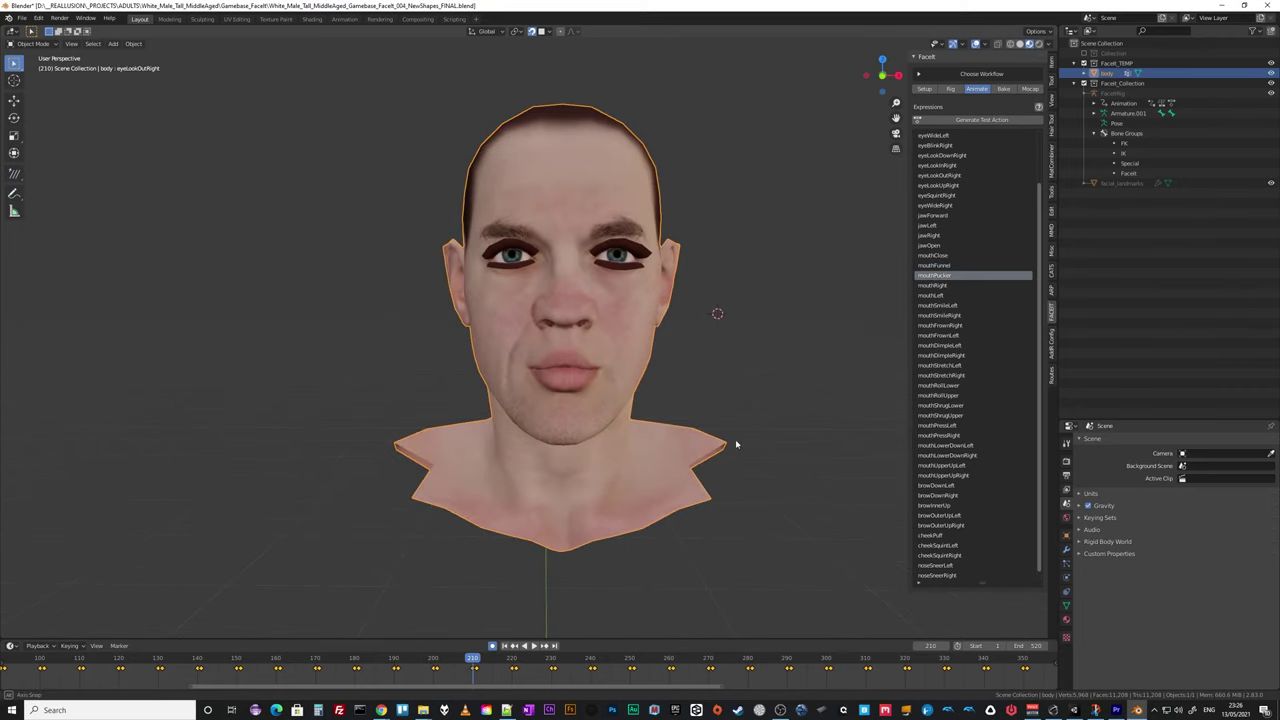
Switch back to Unity, reset A29_Mouth_Funnel to 0, and try A30_Mouth_Pucker at 100 before returning it to 0.
{"action": "left_click", "coordinate": [1074, 710]}
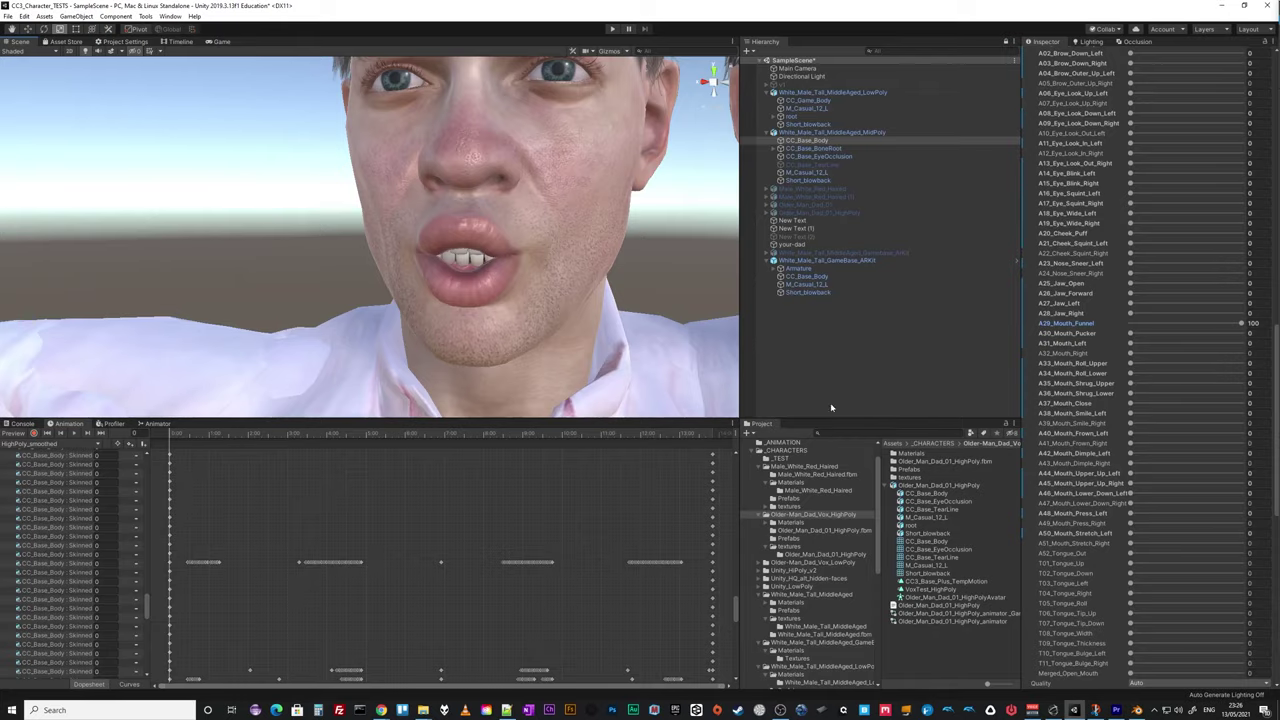
{"action": "mouse_move", "coordinate": [1243, 325]}
{"action": "left_mouse_down"}
{"action": "mouse_move", "coordinate": [1135, 324]}
{"action": "mouse_move", "coordinate": [1243, 333]}
{"action": "left_mouse_up"}
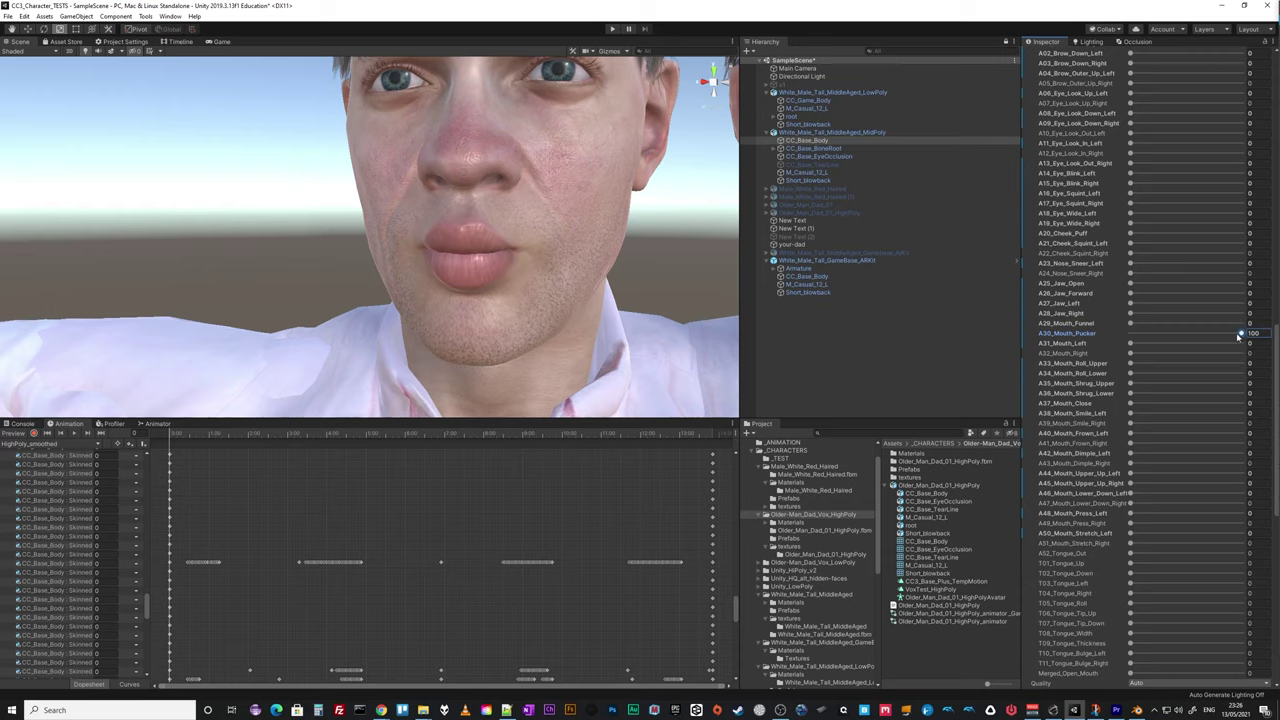
{"action": "left_click_drag", "start_coordinate": [1220, 336], "coordinate": [1108, 344]}
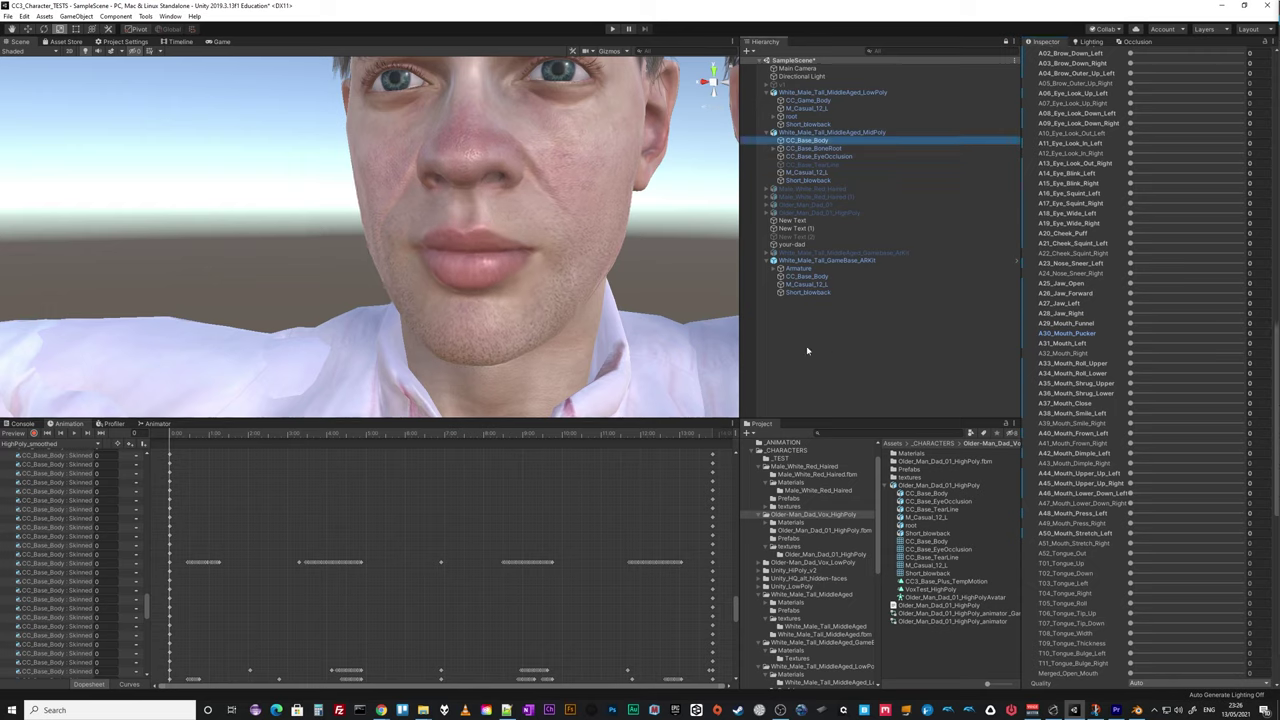
Select the White_Male_Tall_GameBase_ARKit character and play the scene to compare the three characters' facial animation.
{"action": "key", "text": "f"}
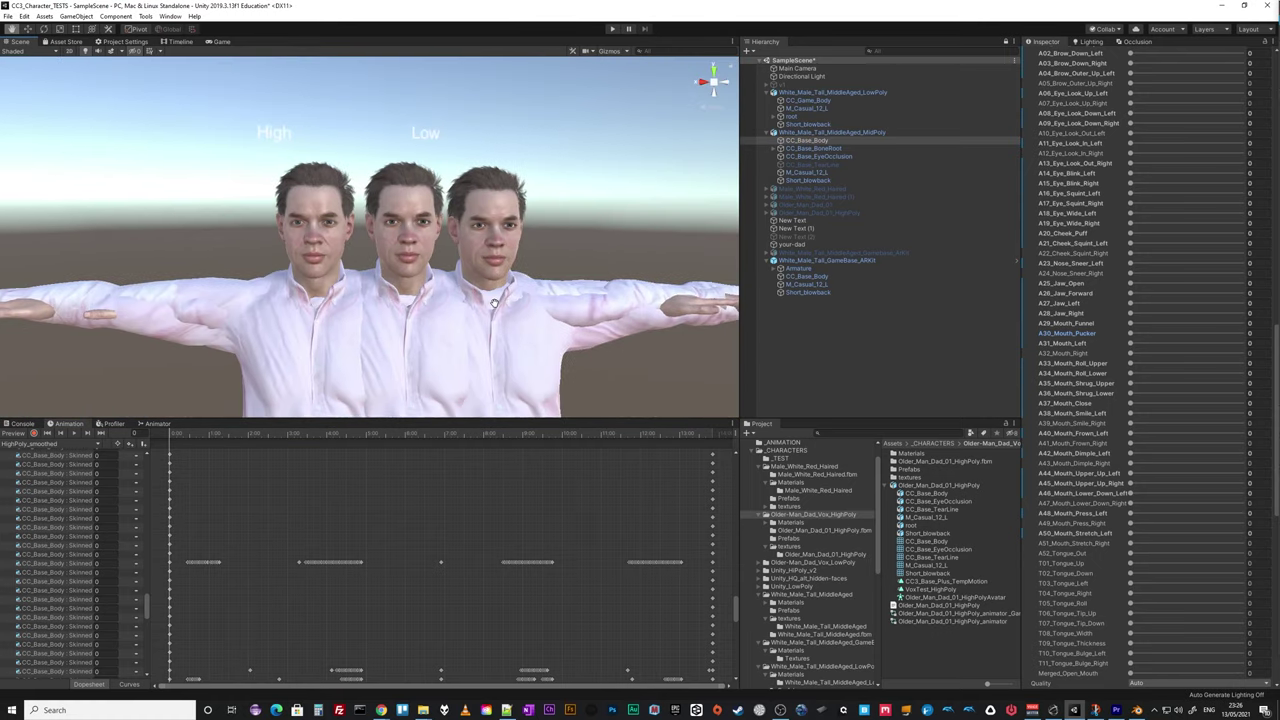
{"action": "left_click", "coordinate": [707, 305]}
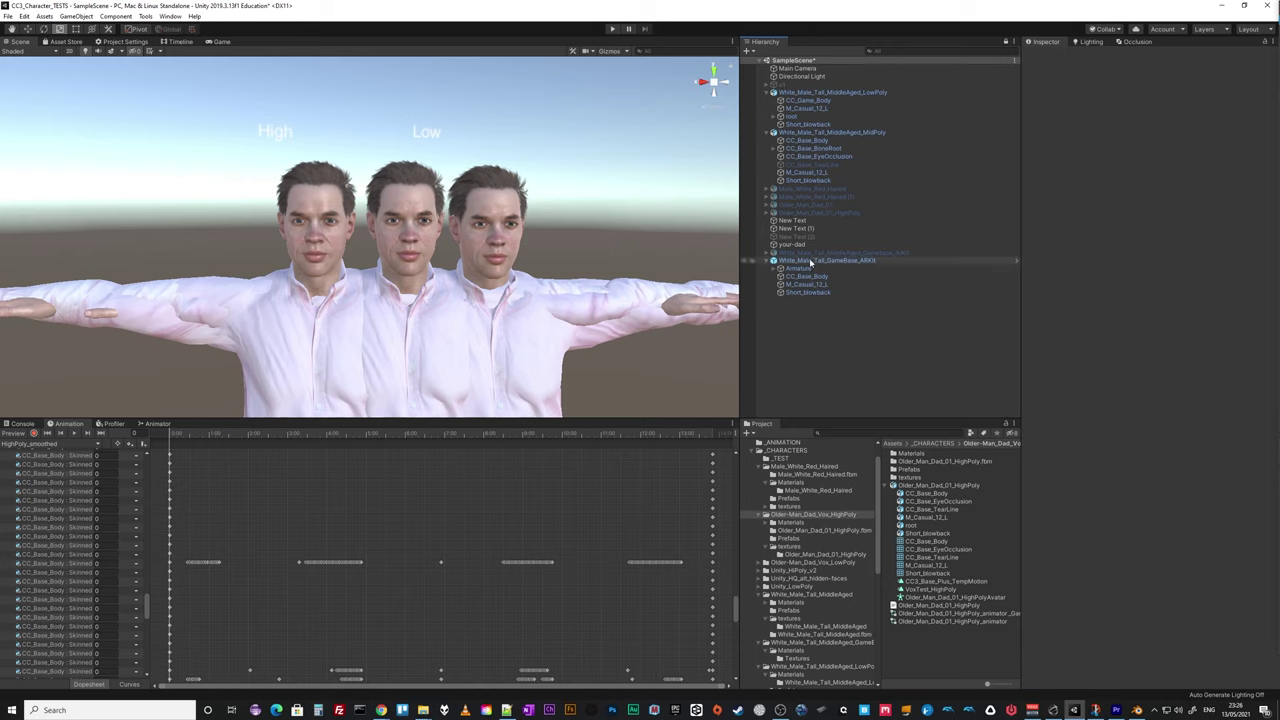
{"action": "left_click", "coordinate": [811, 261]}
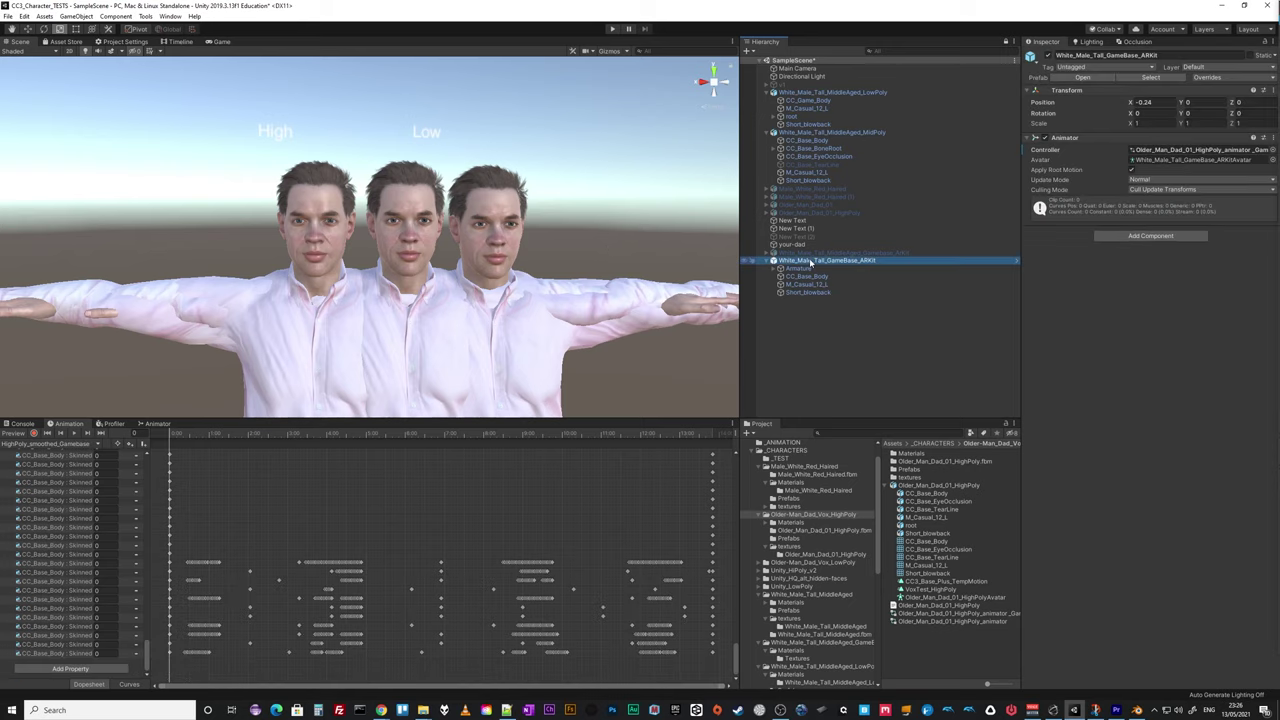
{"action": "right_click_drag", "start_coordinate": [480, 240], "coordinate": [421, 271]}
{"action": "left_click", "coordinate": [613, 29]}
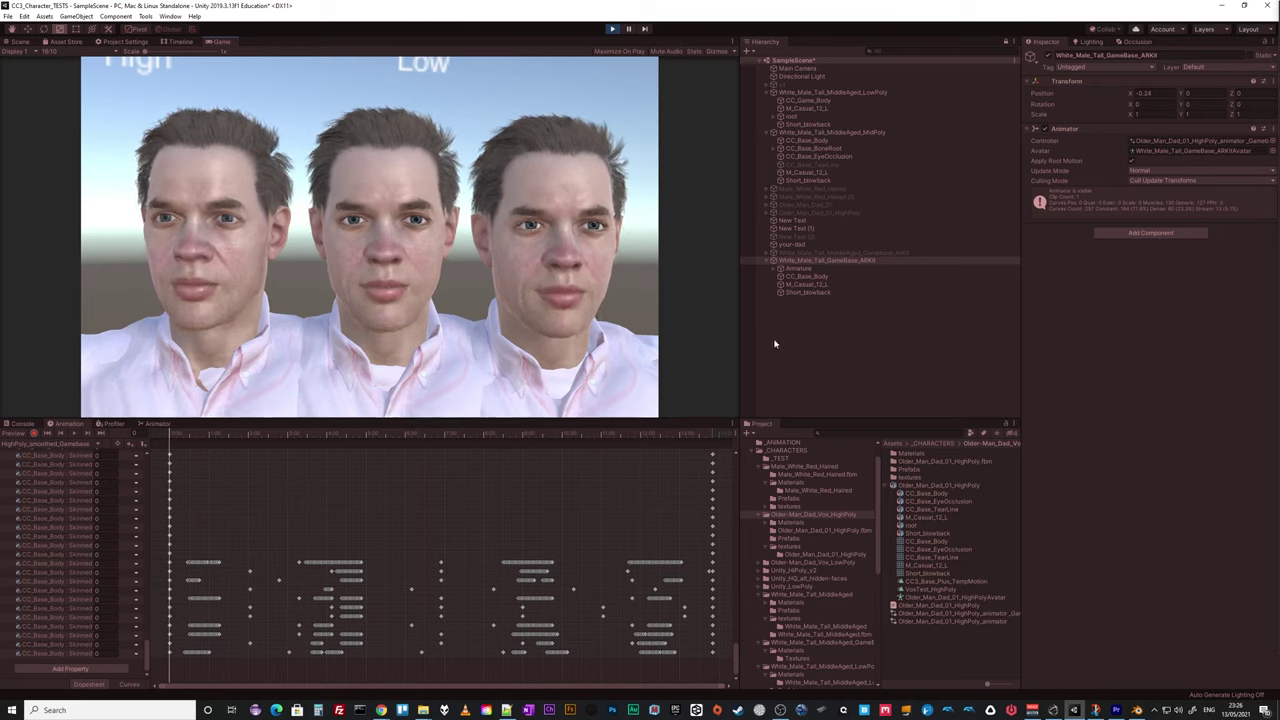
Set the volume of the your-dad audio source to 0 while the scene plays.
{"action": "left_click", "coordinate": [803, 246]}
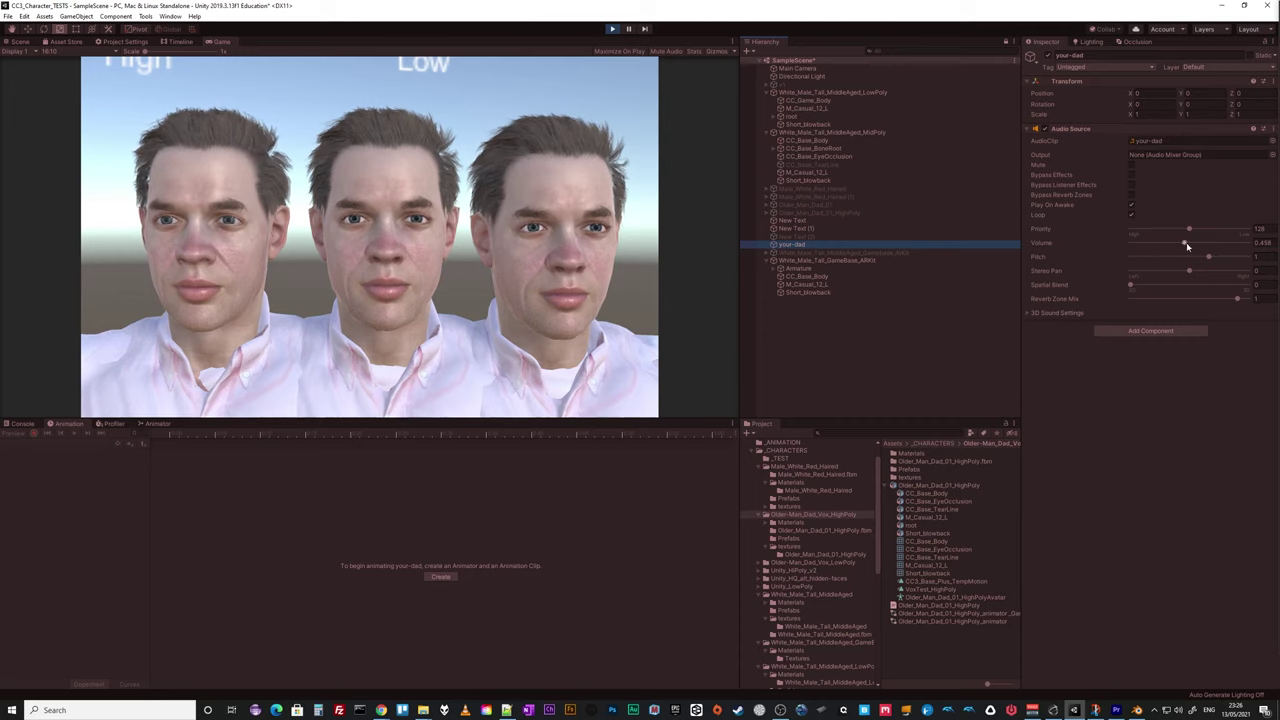
{"action": "left_click_drag", "start_coordinate": [1186, 245], "coordinate": [1026, 254]}
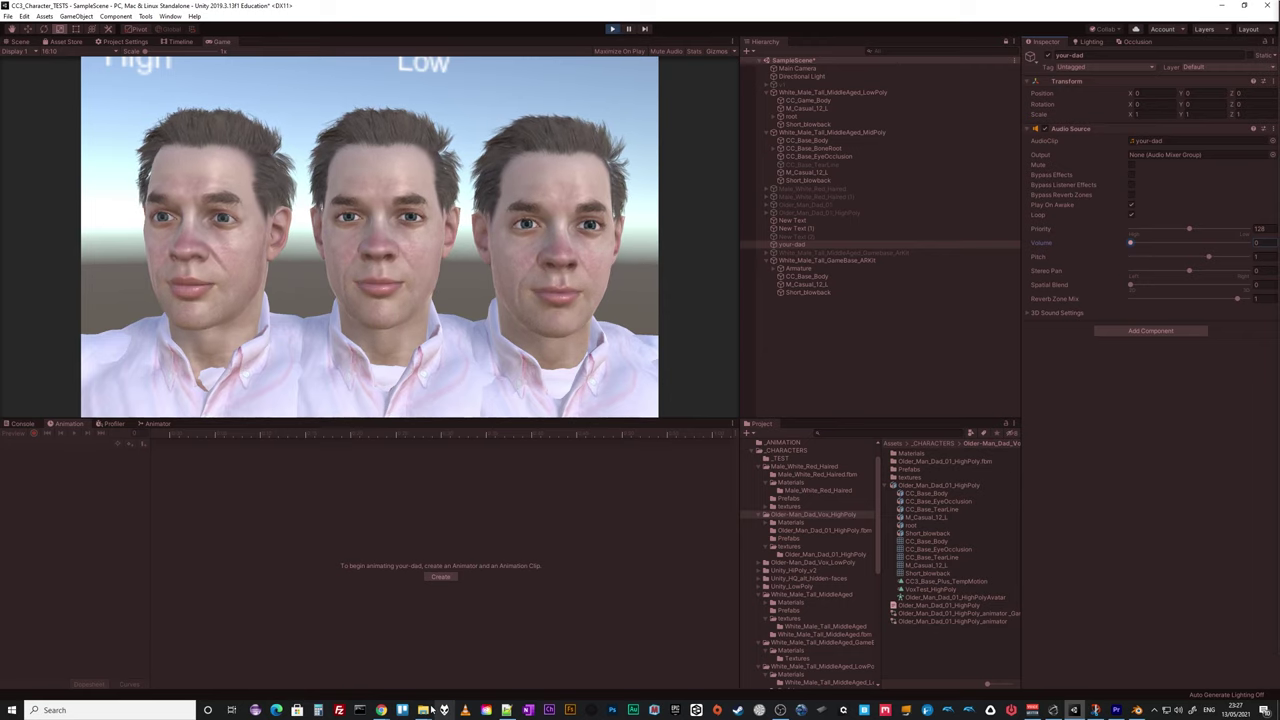
Switch to the browser to view the Faceit product page on BlenderMarket, and return to the playing Unity scene.
{"action": "mouse_move", "coordinate": [382, 712]}
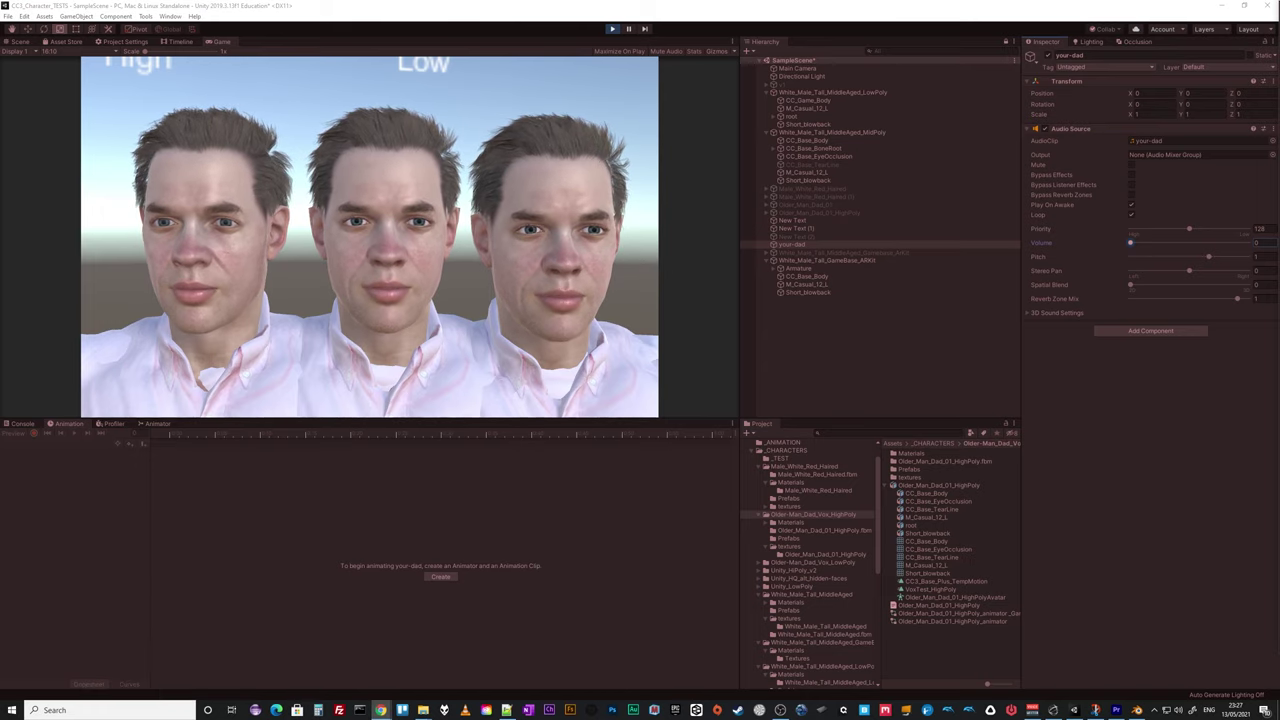
{"action": "key", "text": "alt+Tab"}
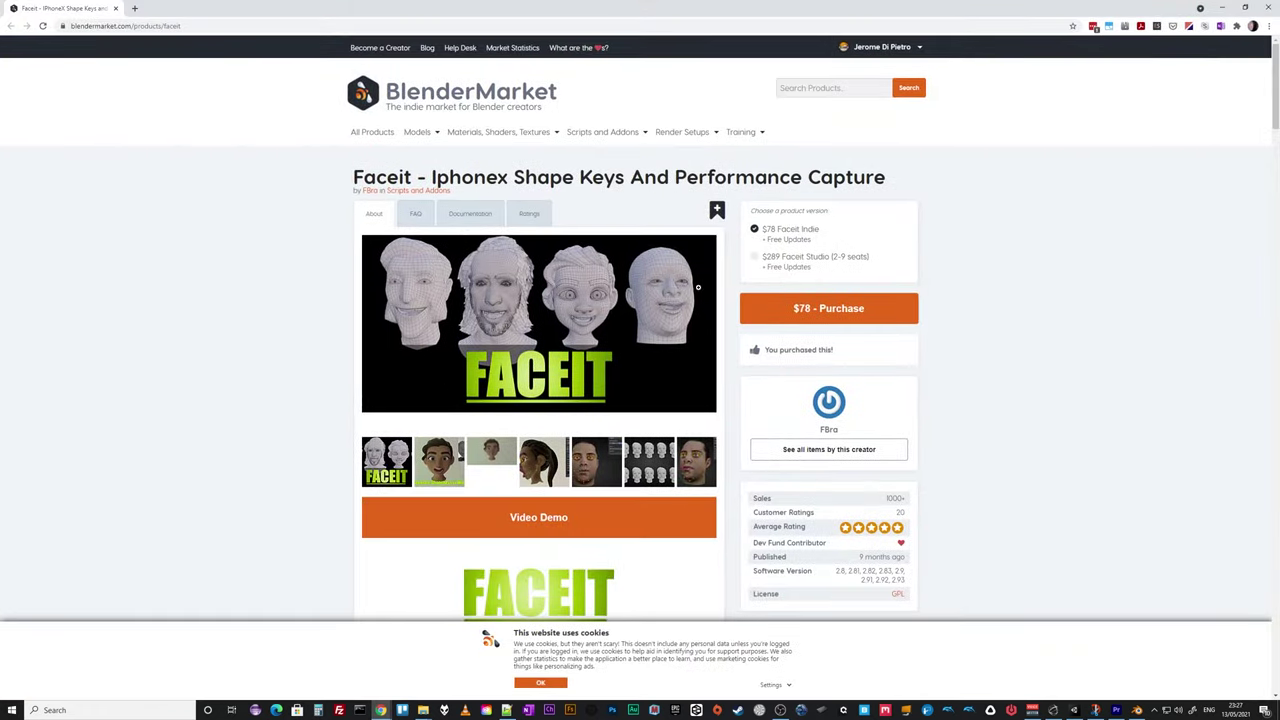
{"action": "left_click", "coordinate": [1222, 8]}
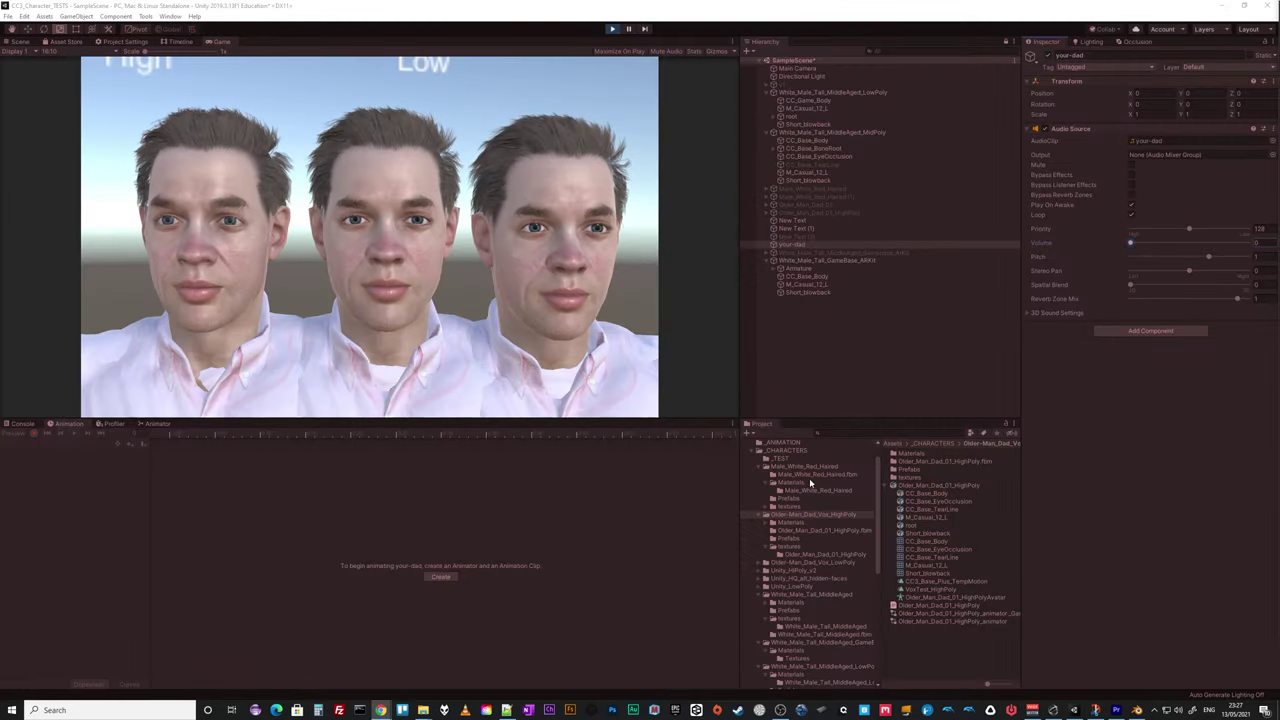